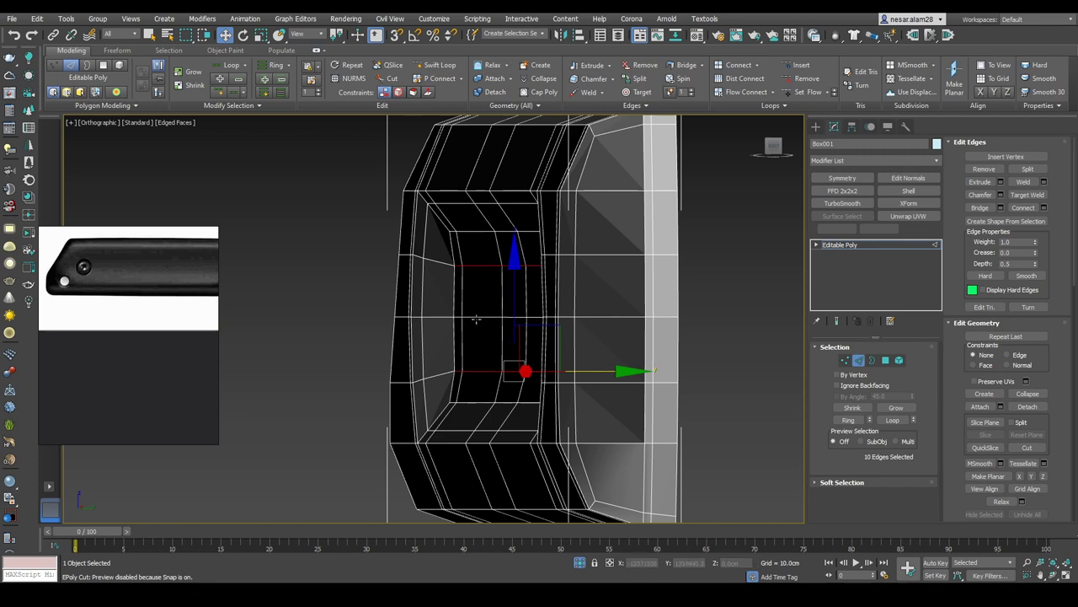
Step: Move the middle lengthwise edges of the recess floor slightly deeper along Y and preview the smoothed handle
{"action": "middle_click_drag", "start_coordinate": [423, 369], "coordinate": [769, 309], "text": "alt"}
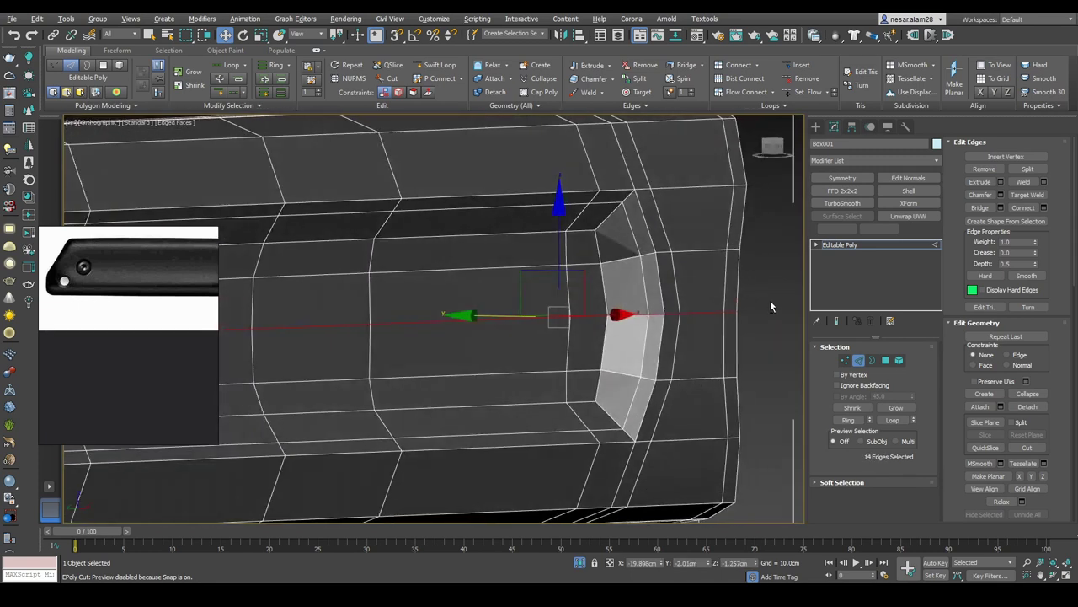
{"action": "middle_click_drag", "start_coordinate": [612, 368], "coordinate": [394, 338], "text": "alt"}
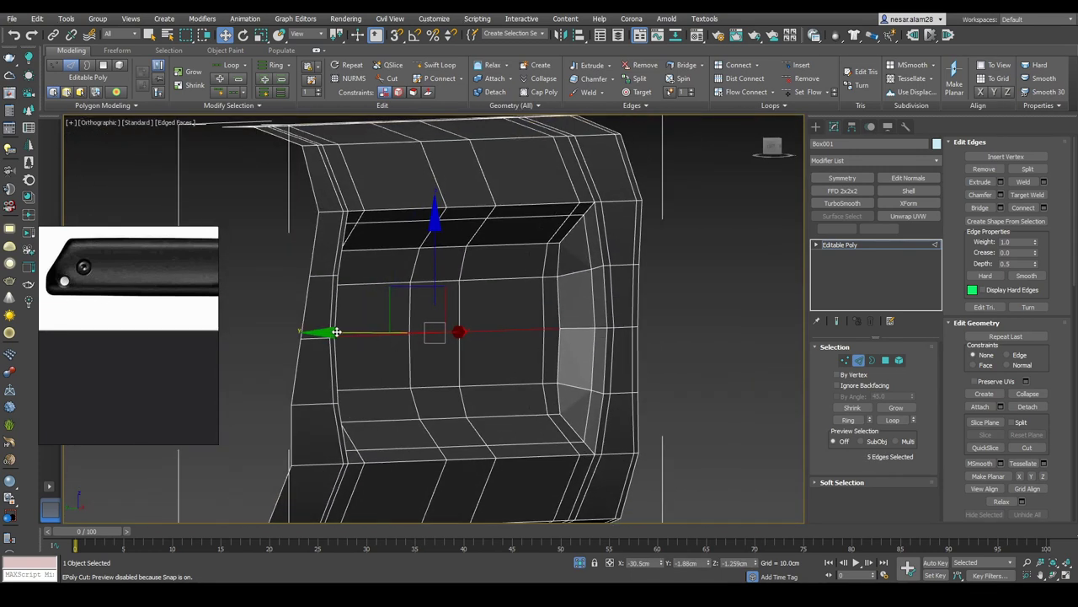
{"action": "middle_click_drag", "start_coordinate": [669, 340], "coordinate": [767, 366], "text": "alt"}
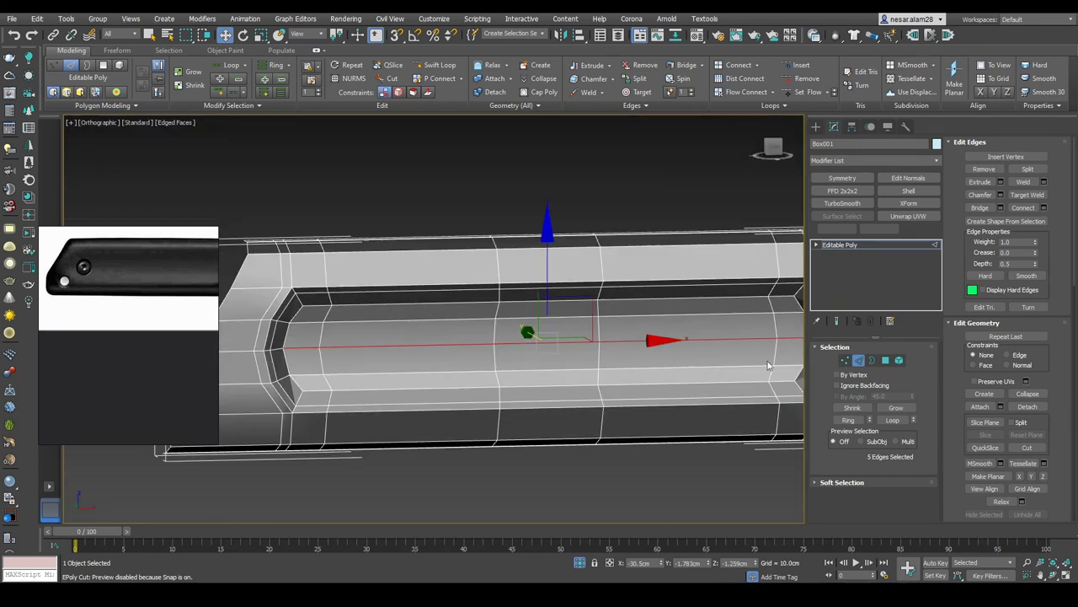
{"action": "key", "text": "F4"}
{"action": "left_click", "coordinate": [859, 365]}
{"action": "key", "text": "ctrl+q"}
{"action": "middle_click_drag", "start_coordinate": [705, 337], "coordinate": [629, 383], "text": "alt"}
{"action": "key", "text": "f"}
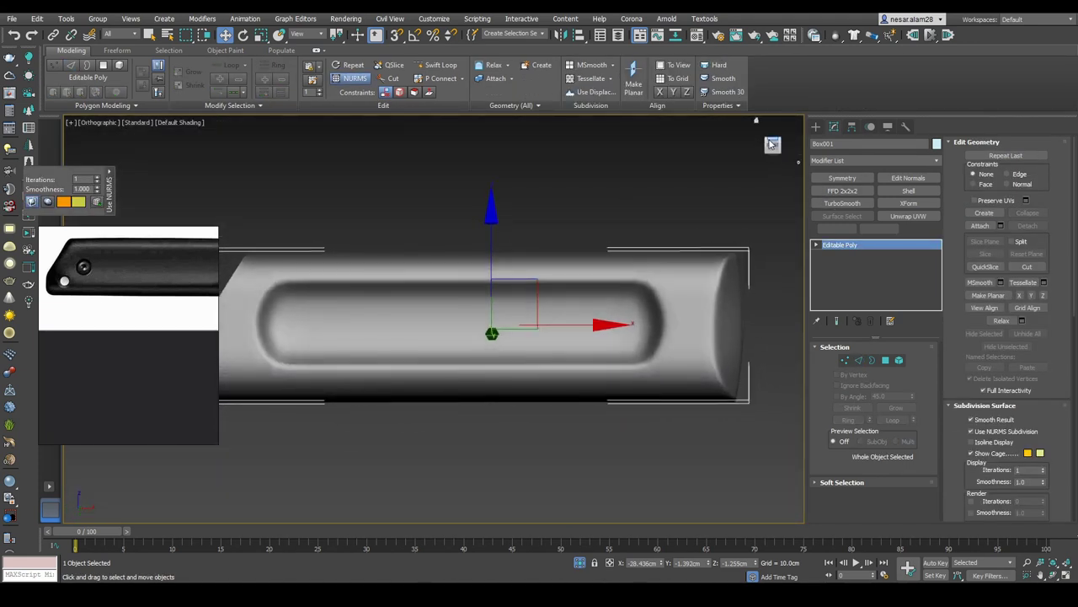
{"action": "left_click", "coordinate": [685, 213]}
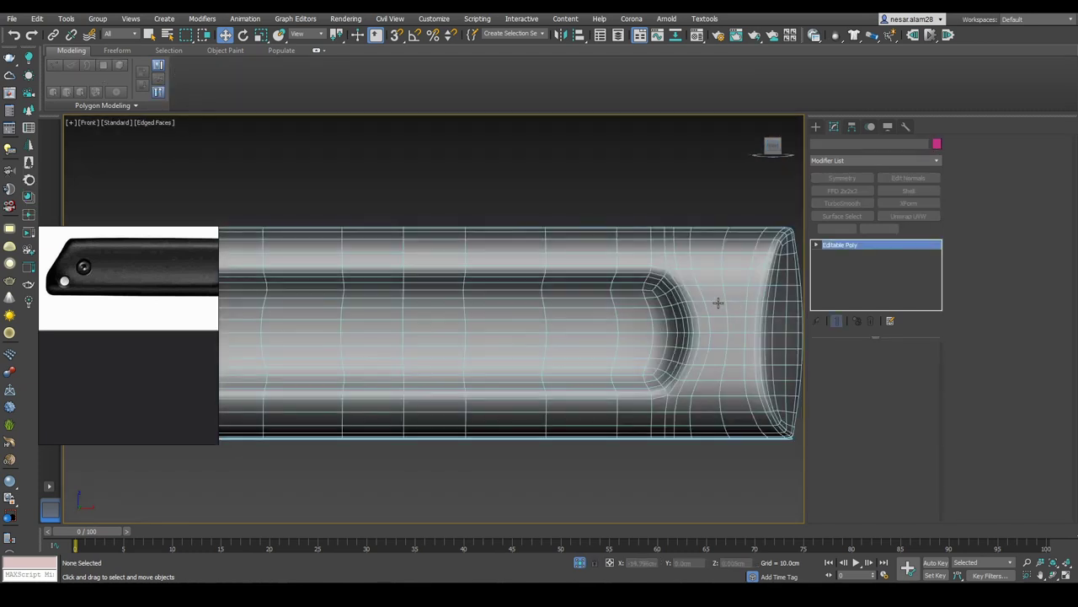
Step: Adjust the vertices around the recess's rounded end slightly along X in the front view
{"action": "key", "text": "1"}
{"action": "key", "text": "F3"}
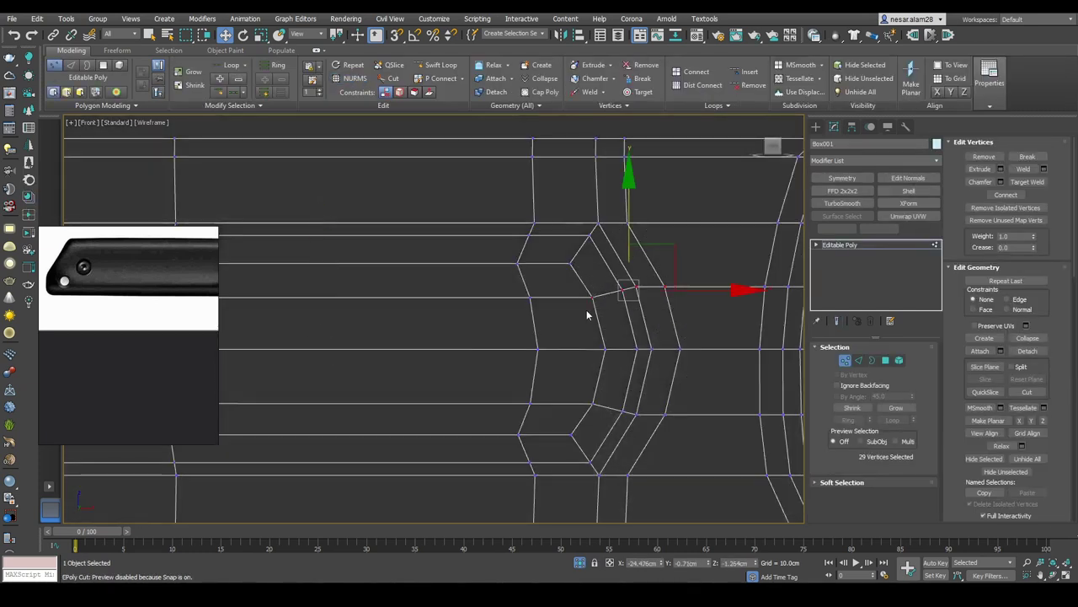
{"action": "key", "text": "F3"}
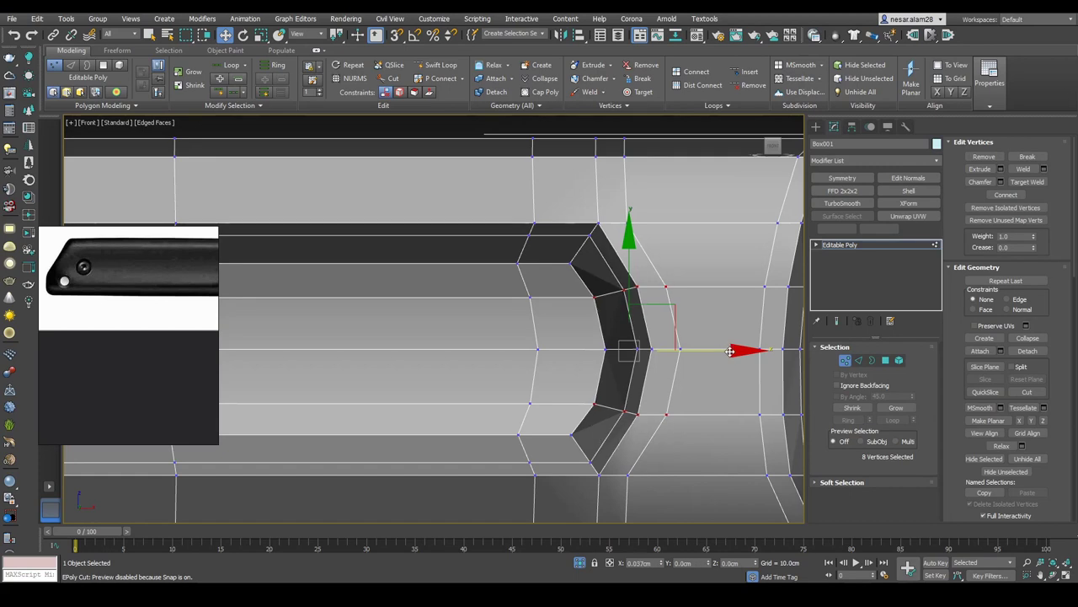
{"action": "scroll", "coordinate": [730, 350], "scroll_direction": "down", "scroll_amount": 3}
{"action": "scroll", "coordinate": [696, 309], "scroll_direction": "up", "scroll_amount": 3}
{"action": "middle_click_drag", "start_coordinate": [484, 269], "coordinate": [528, 301]}
{"action": "scroll", "coordinate": [569, 306], "scroll_direction": "down", "scroll_amount": 2}
Step: Preview the handle with NURMS smoothing and examine the recess shape with and without edges
{"action": "key", "text": "6"}
{"action": "key", "text": "ctrl+q"}
{"action": "scroll", "coordinate": [570, 306], "scroll_direction": "up", "scroll_amount": 2}
{"action": "scroll", "coordinate": [581, 308], "scroll_direction": "down", "scroll_amount": 2}
{"action": "key", "text": "F4"}
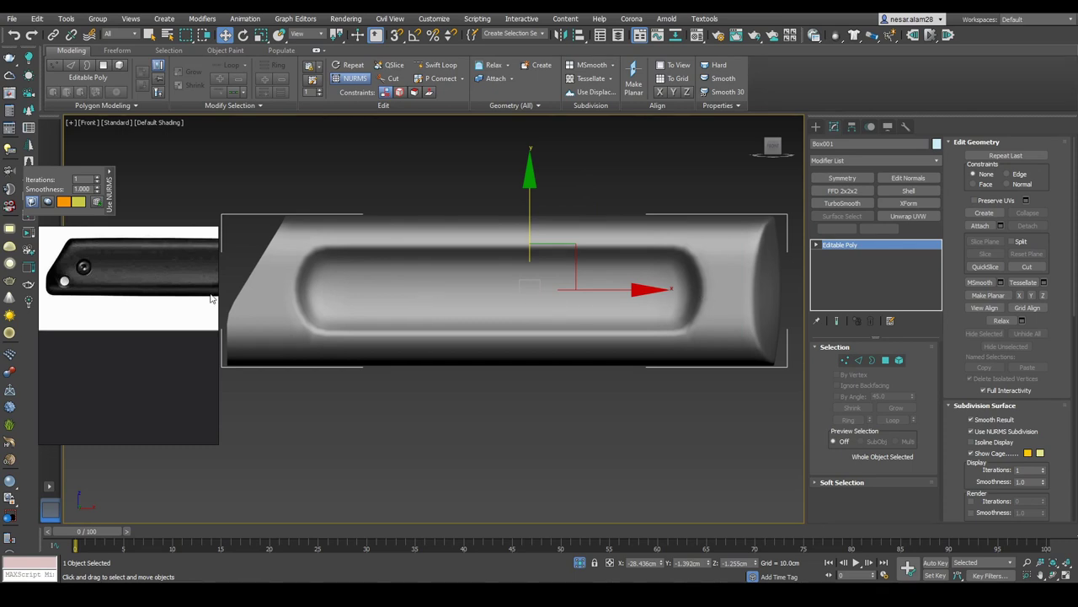
{"action": "middle_click_drag", "start_coordinate": [494, 293], "coordinate": [438, 293], "text": "alt"}
{"action": "key", "text": "shift+z"}
{"action": "key", "text": "F4"}
{"action": "scroll", "coordinate": [337, 260], "scroll_direction": "up", "scroll_amount": 5}
{"action": "scroll", "coordinate": [488, 326], "scroll_direction": "down", "scroll_amount": 3}
{"action": "key", "text": "ctrl+BackSpace"}
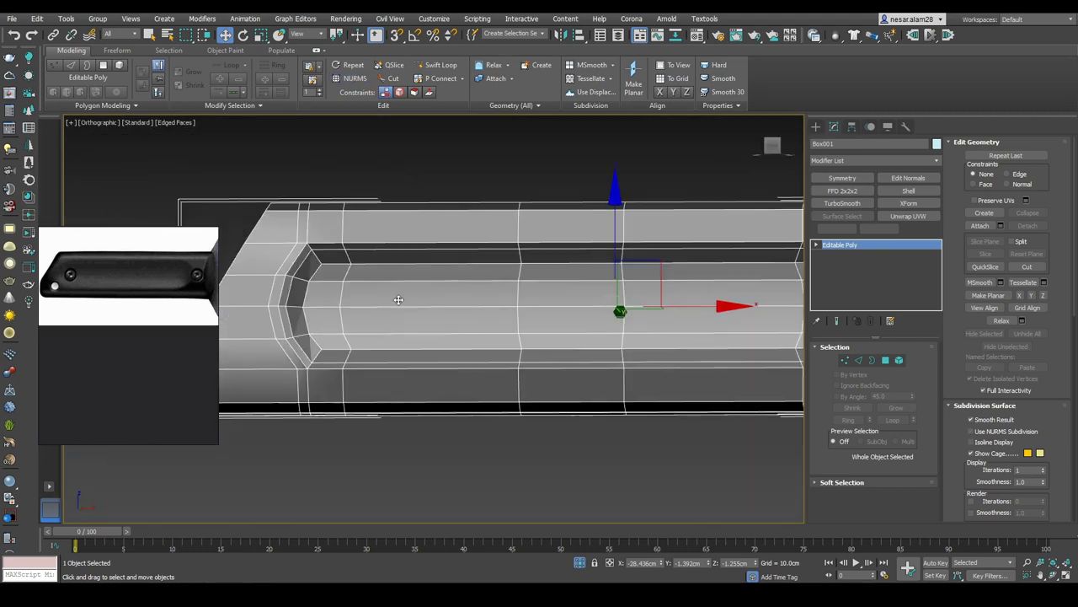
Step: Reposition the edge loop around the recess wall midway between rim and floor, and turn on smoothing
{"action": "key", "text": "2"}
{"action": "middle_click_drag", "start_coordinate": [307, 269], "coordinate": [306, 295], "text": "alt"}
{"action": "left_click", "coordinate": [307, 304]}
{"action": "scroll", "coordinate": [307, 310], "scroll_direction": "up", "scroll_amount": 3}
{"action": "double_click", "coordinate": [307, 310]}
{"action": "key", "text": "ctrl+q"}
{"action": "scroll", "coordinate": [436, 301], "scroll_direction": "down", "scroll_amount": 3}
{"action": "key", "text": "F4"}
{"action": "left_click", "coordinate": [859, 360]}
{"action": "scroll", "coordinate": [551, 320], "scroll_direction": "down", "scroll_amount": 3}
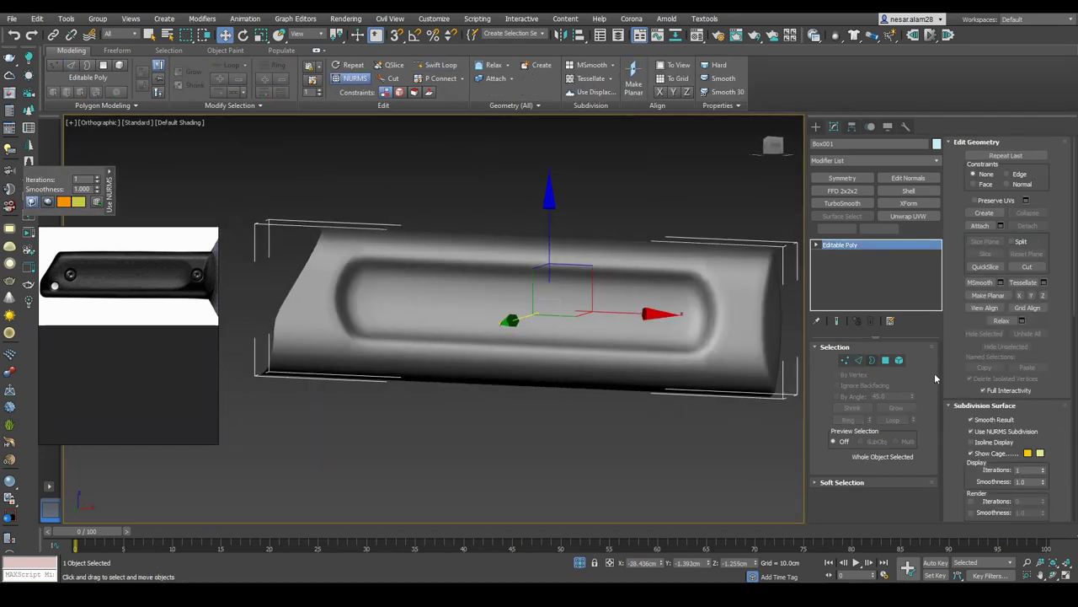
Step: Set the subdivision display iterations to 2 and inspect the smoothed recess end
{"action": "middle_click_drag", "start_coordinate": [704, 301], "coordinate": [641, 300], "text": "alt"}
{"action": "left_click", "coordinate": [1043, 469]}
{"action": "mouse_move", "coordinate": [704, 352]}
{"action": "middle_mouse_down", "text": "alt"}
{"action": "mouse_move", "coordinate": [720, 351]}
{"action": "mouse_move", "coordinate": [691, 351]}
{"action": "mouse_move", "coordinate": [704, 351]}
{"action": "middle_mouse_up", "text": "alt"}
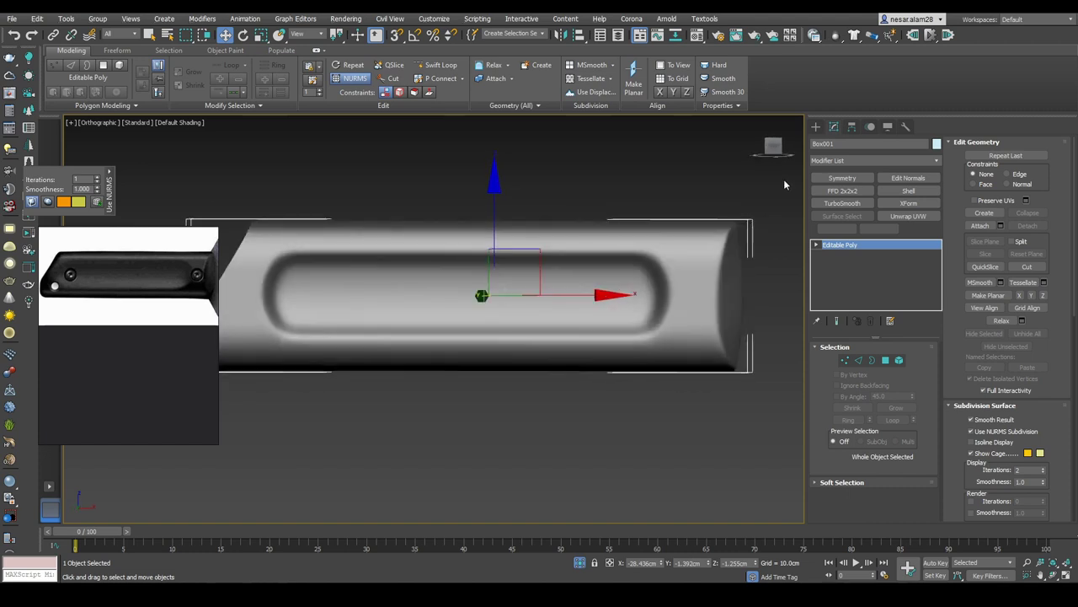
{"action": "scroll", "coordinate": [775, 274], "scroll_direction": "up", "scroll_amount": 6}
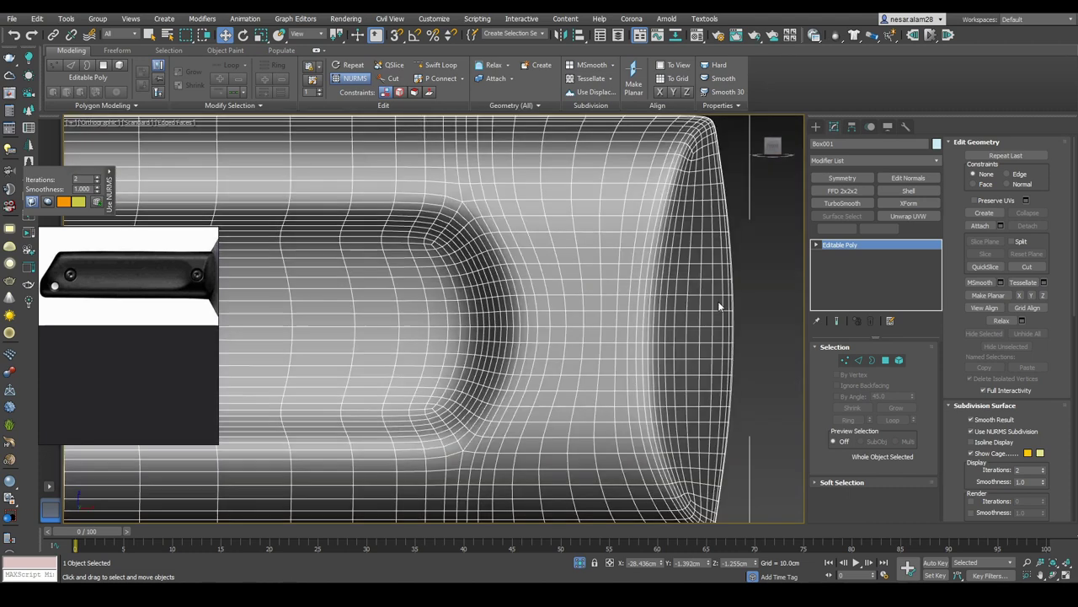
Step: Turn off NURMS subdivision and select the six polygons between the recess and the handle's curved end face
{"action": "left_click", "coordinate": [973, 432]}
{"action": "key", "text": "F4"}
{"action": "key", "text": "2"}
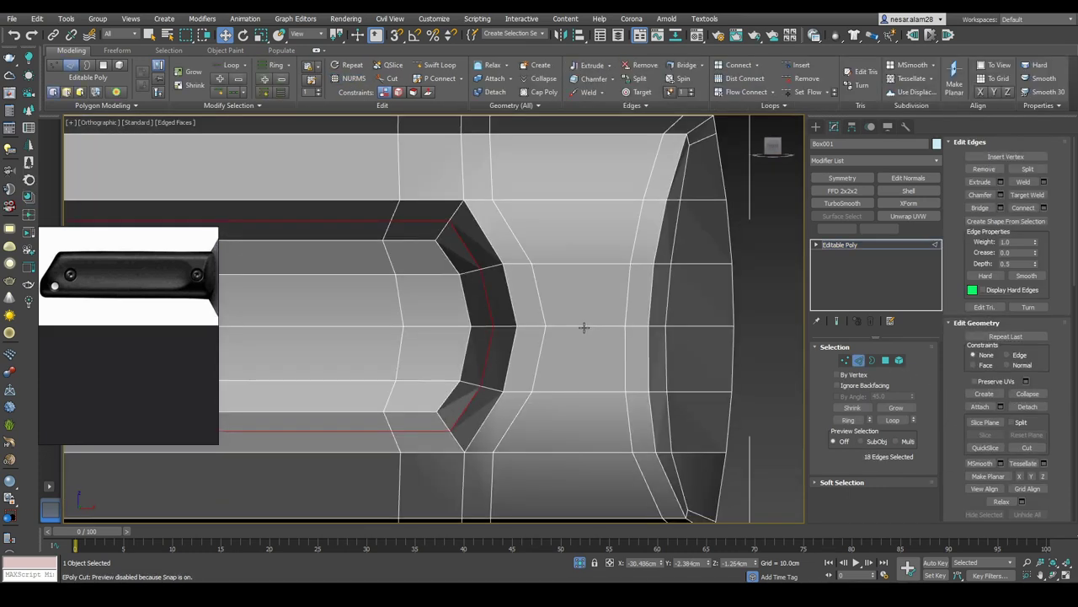
{"action": "left_click", "coordinate": [885, 361]}
{"action": "right_click", "coordinate": [578, 296]}
{"action": "key", "text": "Escape"}
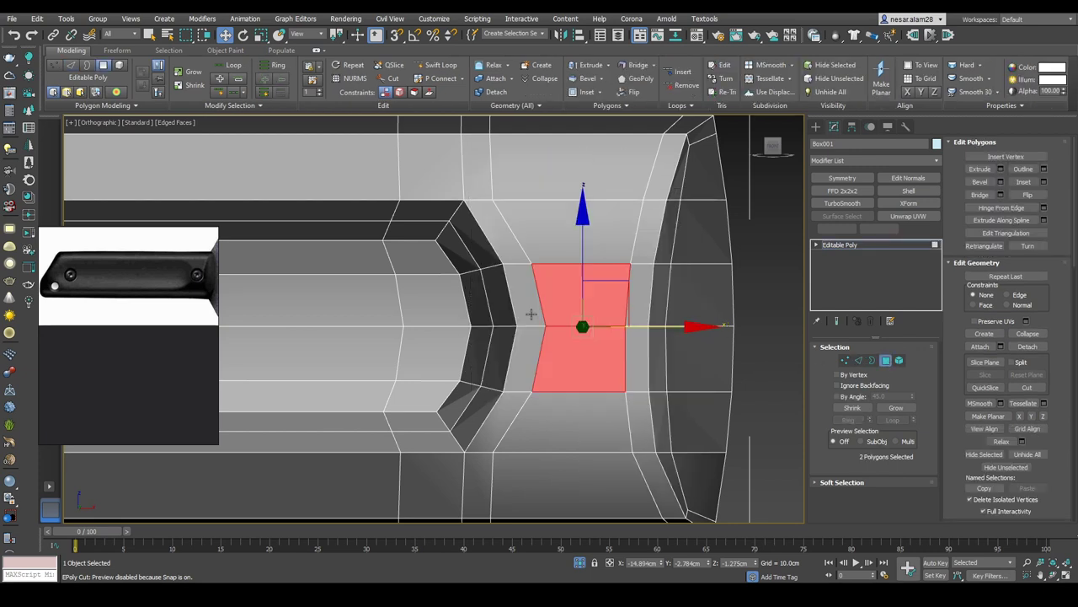
{"action": "left_click", "coordinate": [638, 351], "text": "ctrl"}
Step: Inset the selected polygons, round them with GeoPoly, and scale the circle to 70%
{"action": "right_click", "coordinate": [573, 299]}
{"action": "key", "text": "Escape"}
{"action": "right_click", "coordinate": [540, 299]}
{"action": "key", "text": "Escape"}
{"action": "key", "text": "z"}
{"action": "key", "text": "r"}
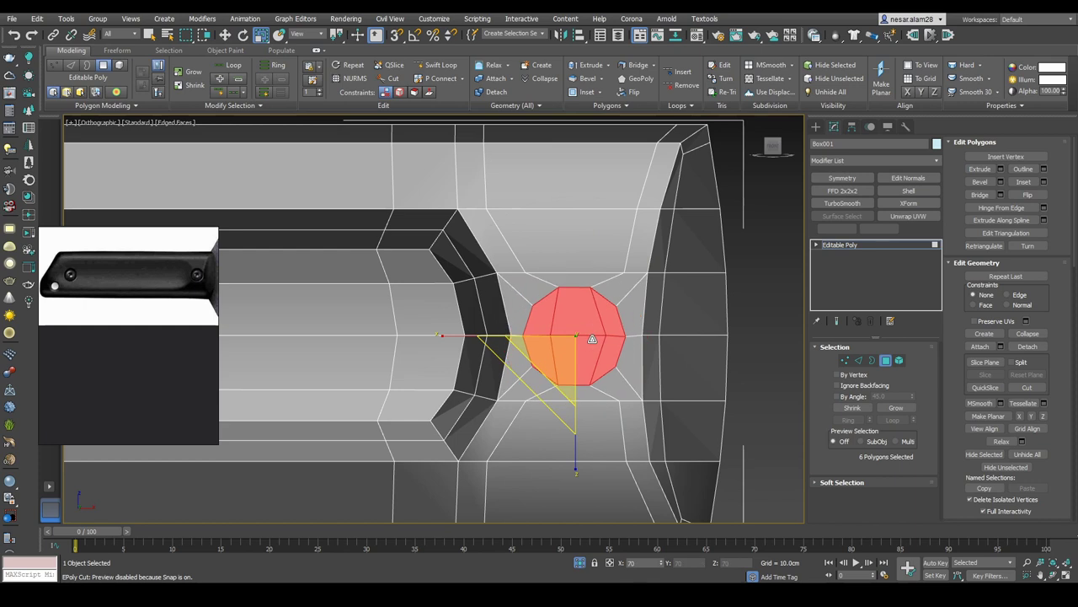
Step: Add a Swift Loop across the recess near its slanted end and select the four adjoining centre floor polygons
{"action": "scroll", "coordinate": [594, 337], "scroll_direction": "down", "scroll_amount": 6}
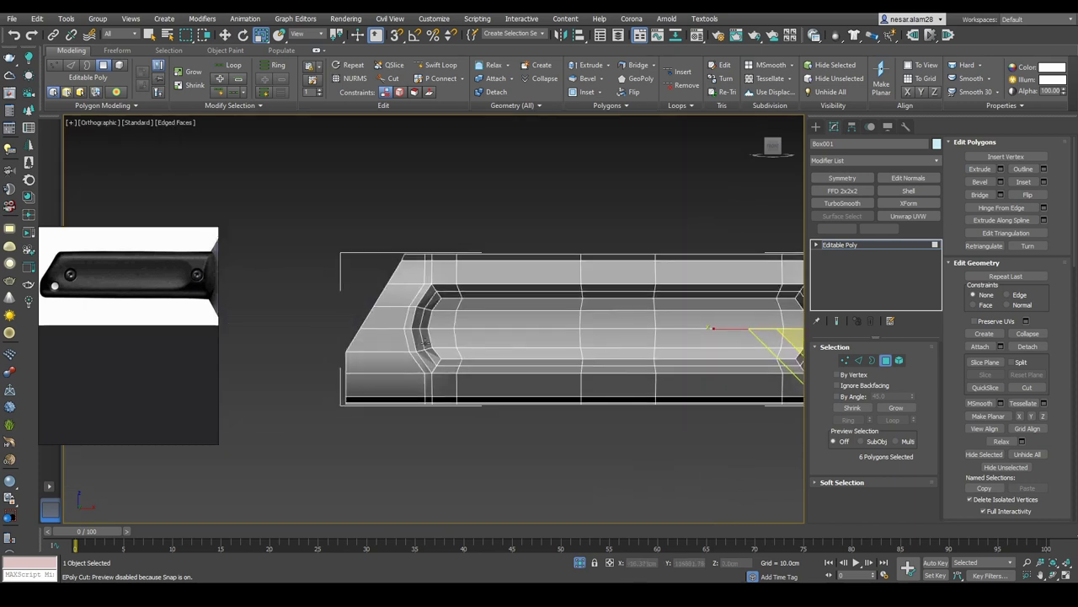
{"action": "scroll", "coordinate": [466, 329], "scroll_direction": "up", "scroll_amount": 2}
{"action": "key", "text": "shift+alt+w"}
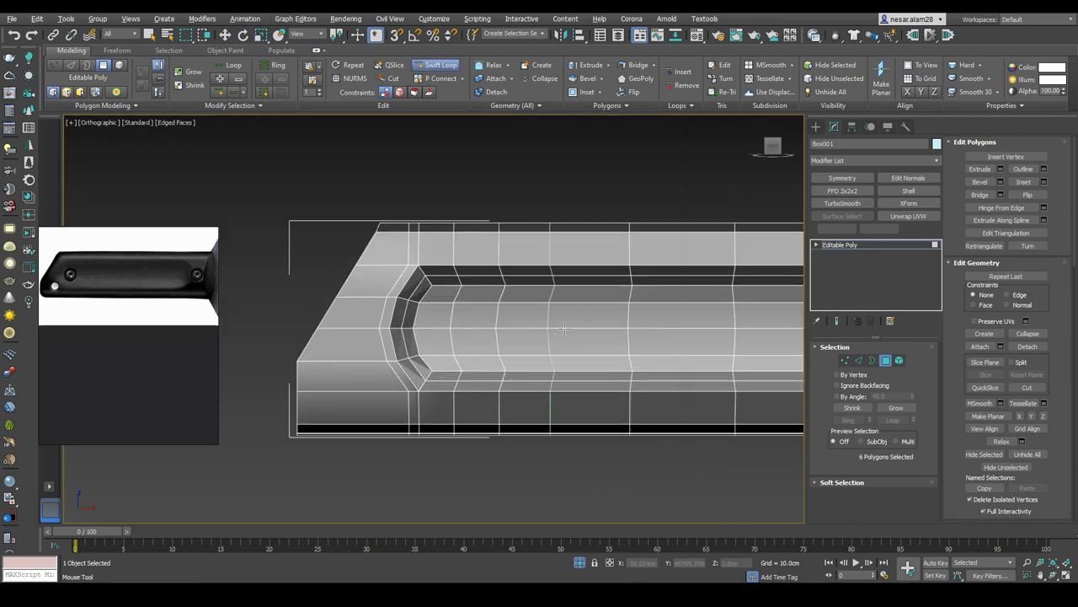
{"action": "right_click", "coordinate": [766, 312]}
{"action": "scroll", "coordinate": [450, 318], "scroll_direction": "down", "scroll_amount": 1}
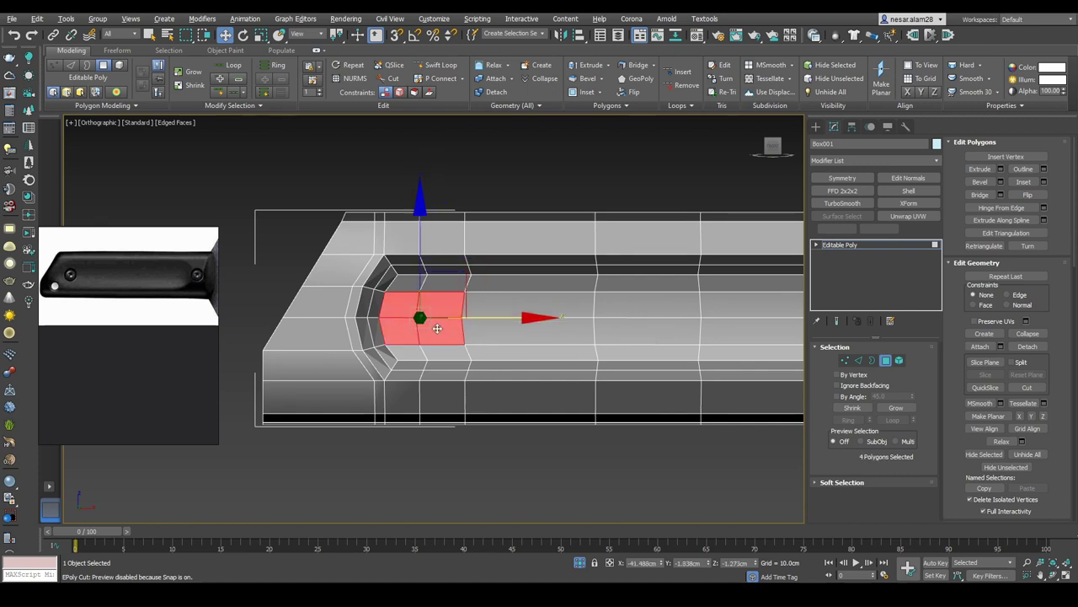
{"action": "scroll", "coordinate": [436, 328], "scroll_direction": "up", "scroll_amount": 2}
Step: Inset the four floor polygons, round them with GeoPoly, and scale the circle to about 57%
{"action": "right_click", "coordinate": [435, 293]}
{"action": "left_click", "coordinate": [414, 351]}
{"action": "right_click", "coordinate": [399, 296]}
{"action": "left_click", "coordinate": [416, 313]}
{"action": "key", "text": "r"}
{"action": "left_click_drag", "start_coordinate": [399, 299], "coordinate": [393, 355]}
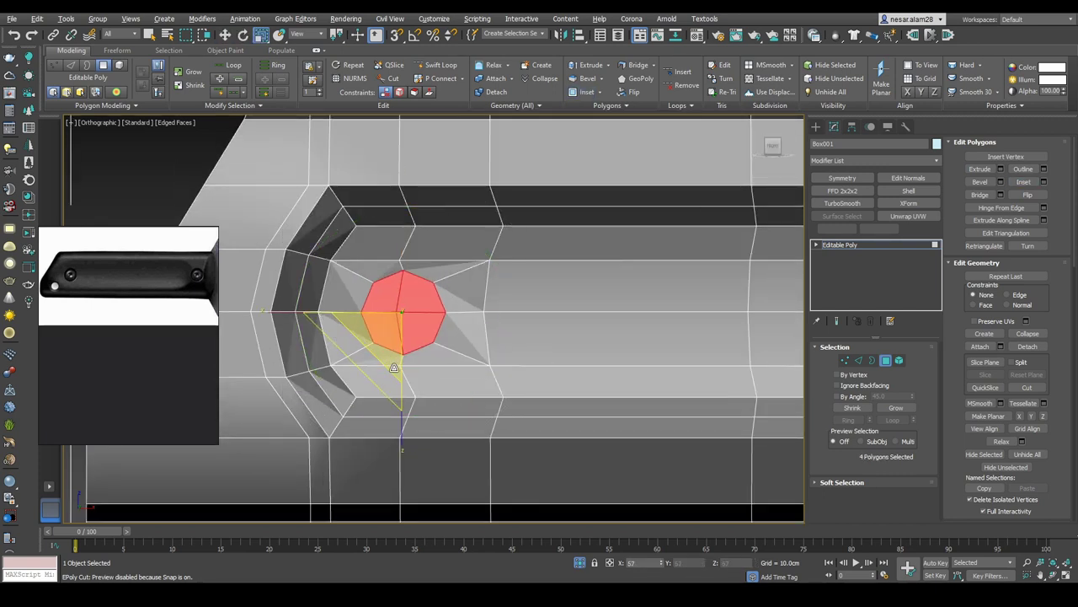
{"action": "scroll", "coordinate": [407, 303], "scroll_direction": "up", "scroll_amount": 3}
{"action": "key", "text": "w"}
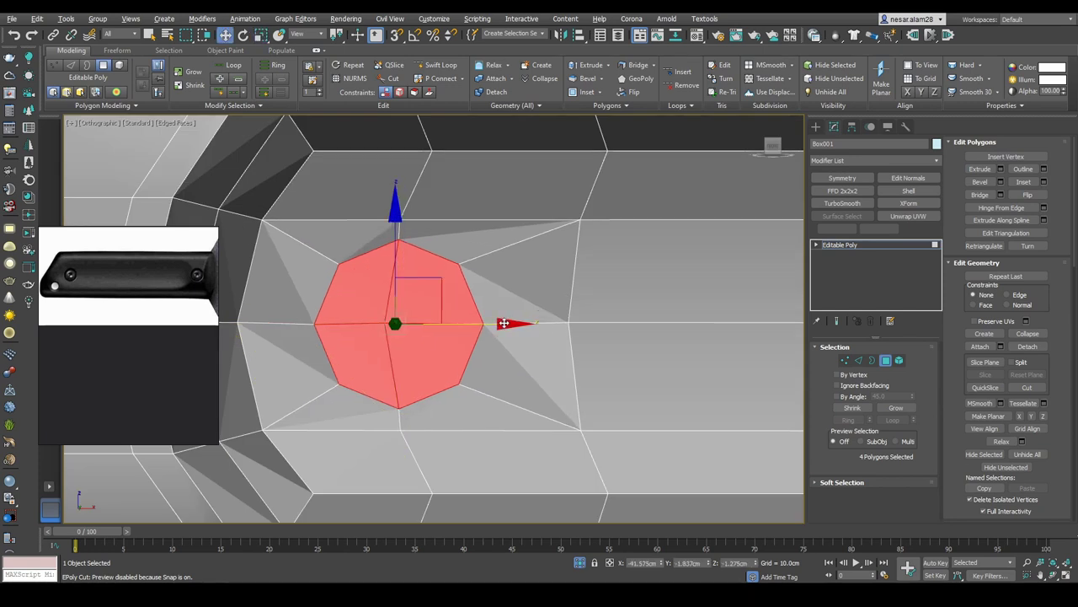
Step: Select the six polygons of the circle near the handle's curved end face for scaling
{"action": "scroll", "coordinate": [503, 323], "scroll_direction": "down", "scroll_amount": 5}
{"action": "scroll", "coordinate": [640, 295], "scroll_direction": "up", "scroll_amount": 3}
{"action": "middle_click_drag", "start_coordinate": [480, 295], "coordinate": [573, 296]}
{"action": "scroll", "coordinate": [573, 296], "scroll_direction": "down", "scroll_amount": 4}
{"action": "scroll", "coordinate": [649, 279], "scroll_direction": "up", "scroll_amount": 6}
{"action": "left_click", "coordinate": [657, 248]}
{"action": "left_click", "coordinate": [657, 362], "text": "ctrl"}
{"action": "left_click", "coordinate": [733, 325], "text": "ctrl"}
{"action": "left_click", "coordinate": [584, 313], "text": "ctrl"}
{"action": "middle_click_drag", "start_coordinate": [585, 313], "coordinate": [578, 313]}
{"action": "key", "text": "r"}
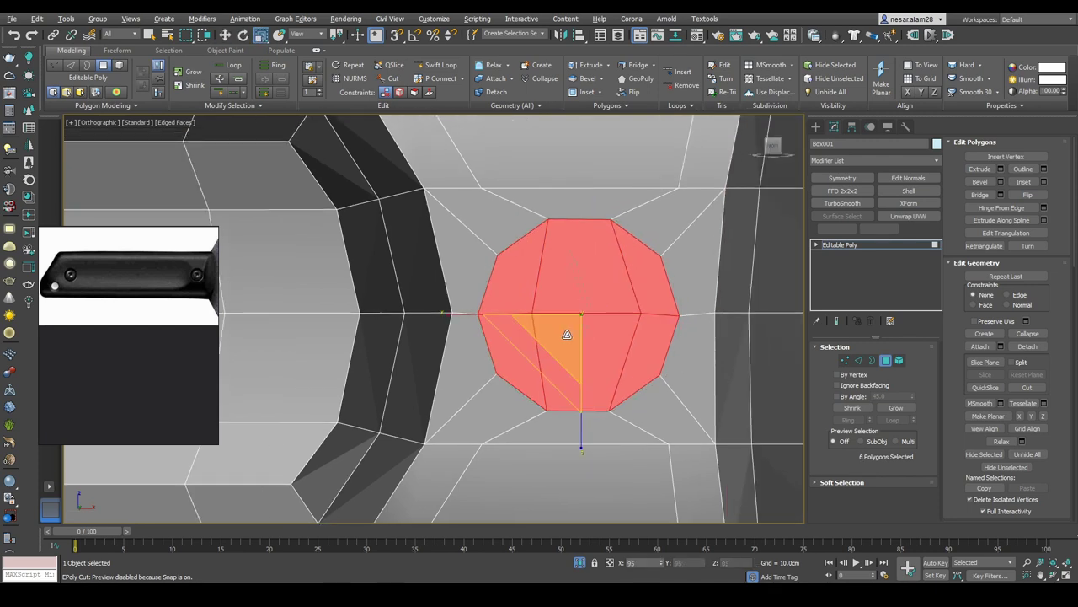
Step: Match the selected circle to the recess circle by moving it over, scaling it to 80%, and returning it
{"action": "scroll", "coordinate": [567, 334], "scroll_direction": "down", "scroll_amount": 5}
{"action": "key", "text": "w"}
{"action": "left_click_drag", "start_coordinate": [740, 327], "coordinate": [354, 321]}
{"action": "scroll", "coordinate": [362, 321], "scroll_direction": "up", "scroll_amount": 5}
{"action": "key", "text": "r"}
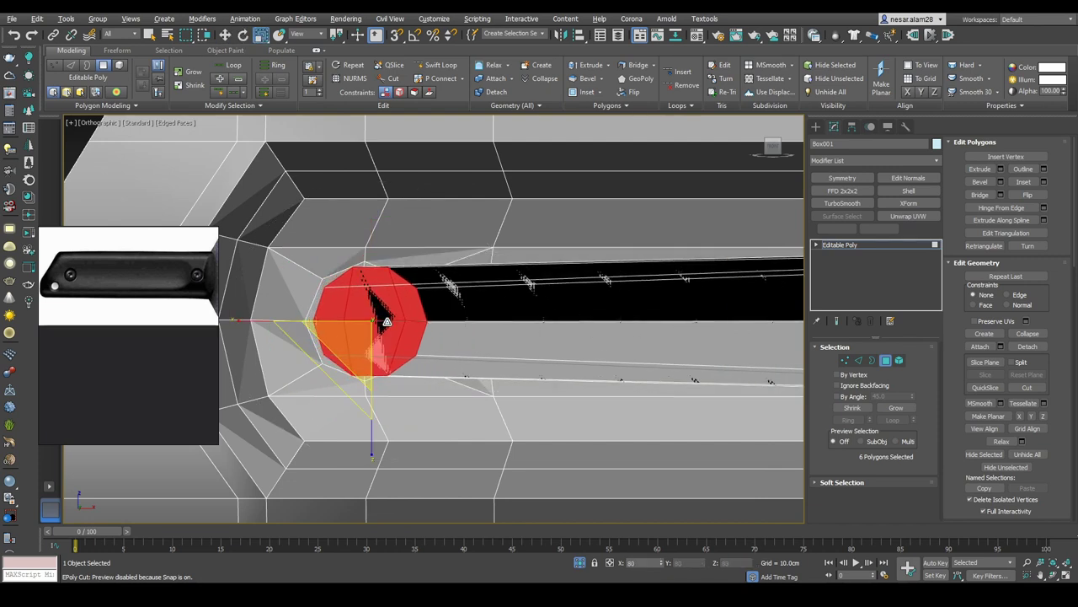
{"action": "key", "text": "w"}
{"action": "scroll", "coordinate": [442, 321], "scroll_direction": "down", "scroll_amount": 5}
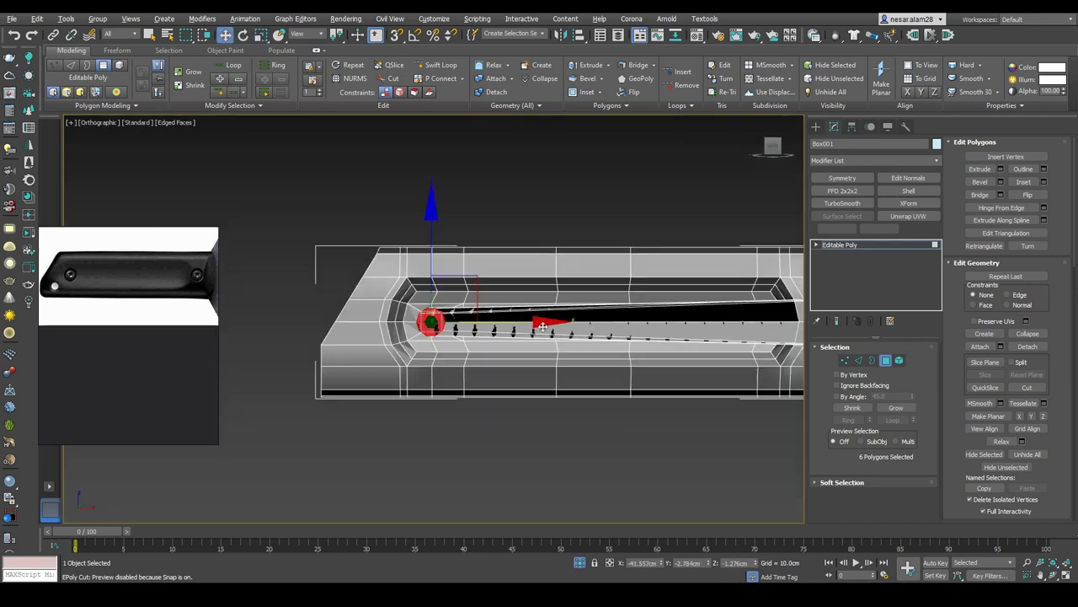
{"action": "scroll", "coordinate": [674, 296], "scroll_direction": "up", "scroll_amount": 5}
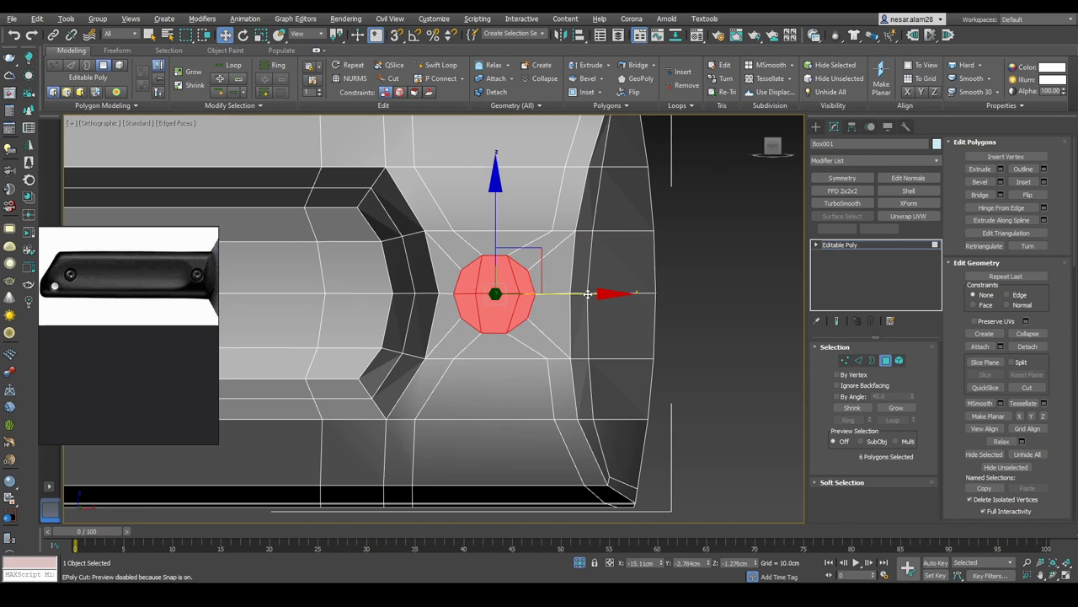
Step: Delete the circle's polygons near the curved end face to open a hole, and check the surrounding mesh
{"action": "key", "text": "Delete"}
{"action": "scroll", "coordinate": [493, 272], "scroll_direction": "up", "scroll_amount": 4}
{"action": "key", "text": "1"}
{"action": "key", "text": "F3"}
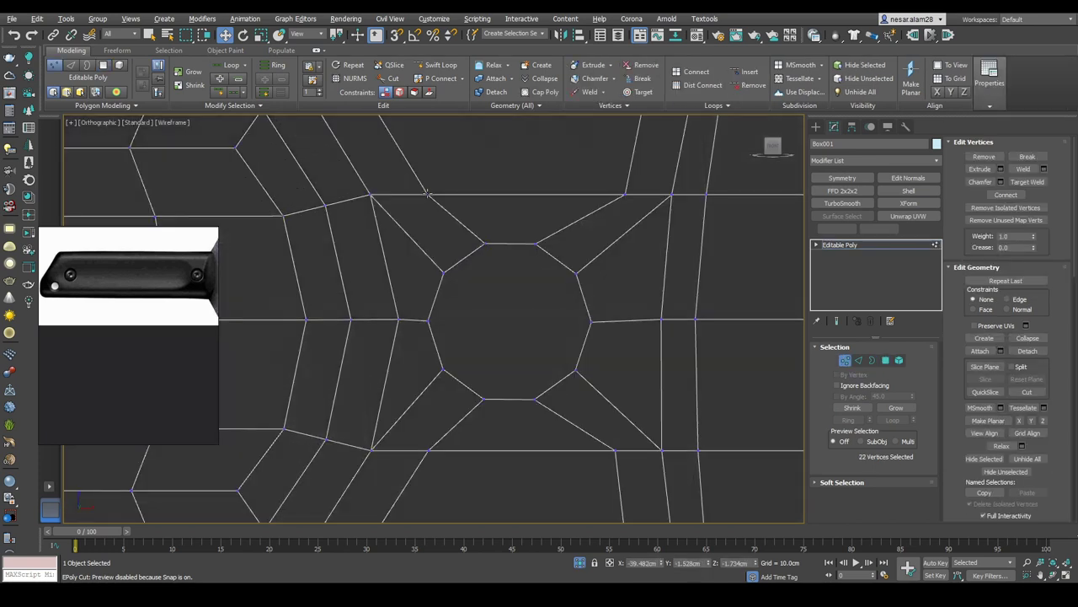
{"action": "key", "text": "F3"}
{"action": "scroll", "coordinate": [488, 309], "scroll_direction": "down", "scroll_amount": 2}
{"action": "key", "text": "3"}
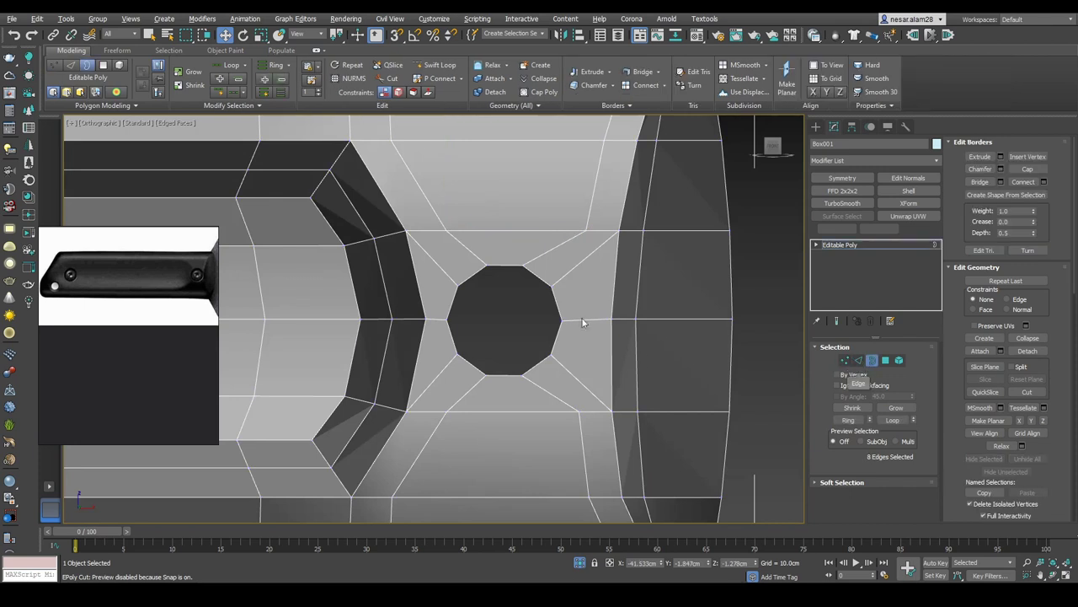
Step: Delete the centre vertex of the circle in the recess to open the second hole
{"action": "scroll", "coordinate": [559, 310], "scroll_direction": "down", "scroll_amount": 3}
{"action": "key", "text": "1"}
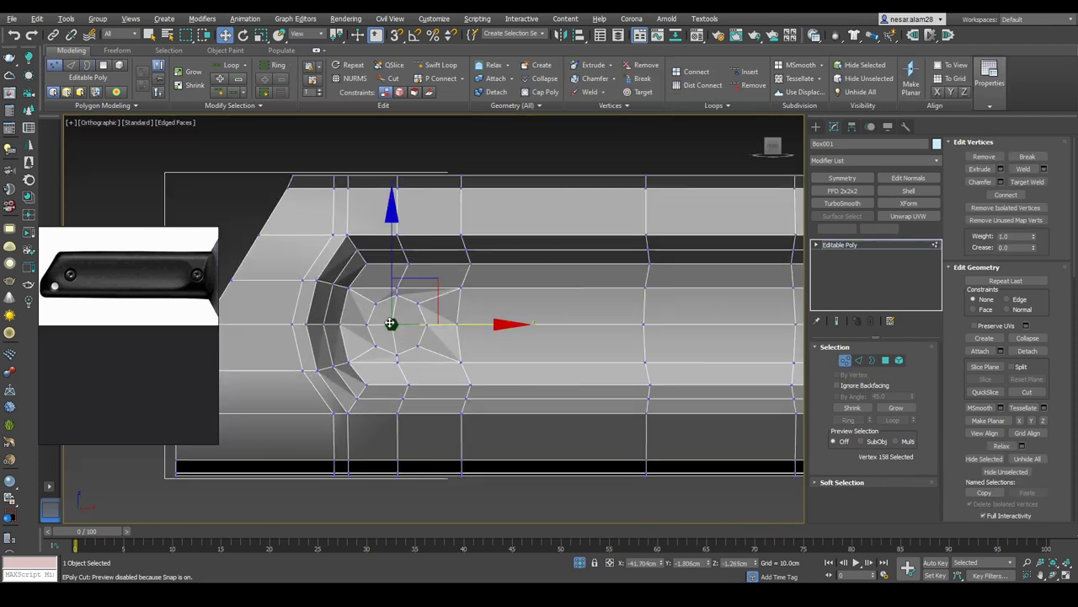
{"action": "left_click", "coordinate": [872, 360]}
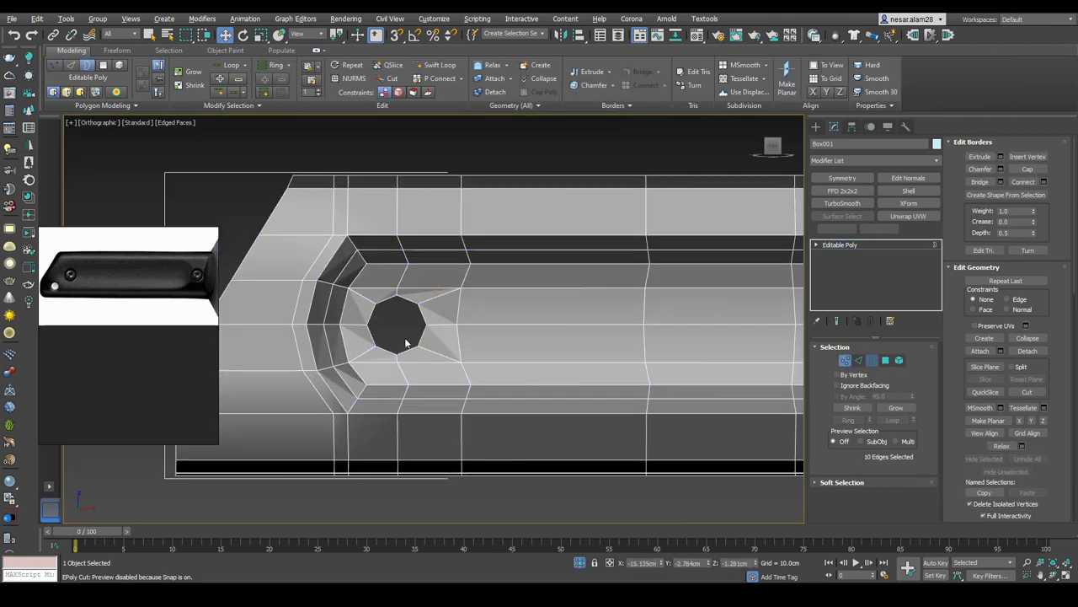
Step: Move the edge loop beside the recess hole about 0.6 cm closer to it and nudge its centre vertex along X
{"action": "key", "text": "2"}
{"action": "left_click", "coordinate": [459, 316]}
{"action": "double_click", "coordinate": [474, 348]}
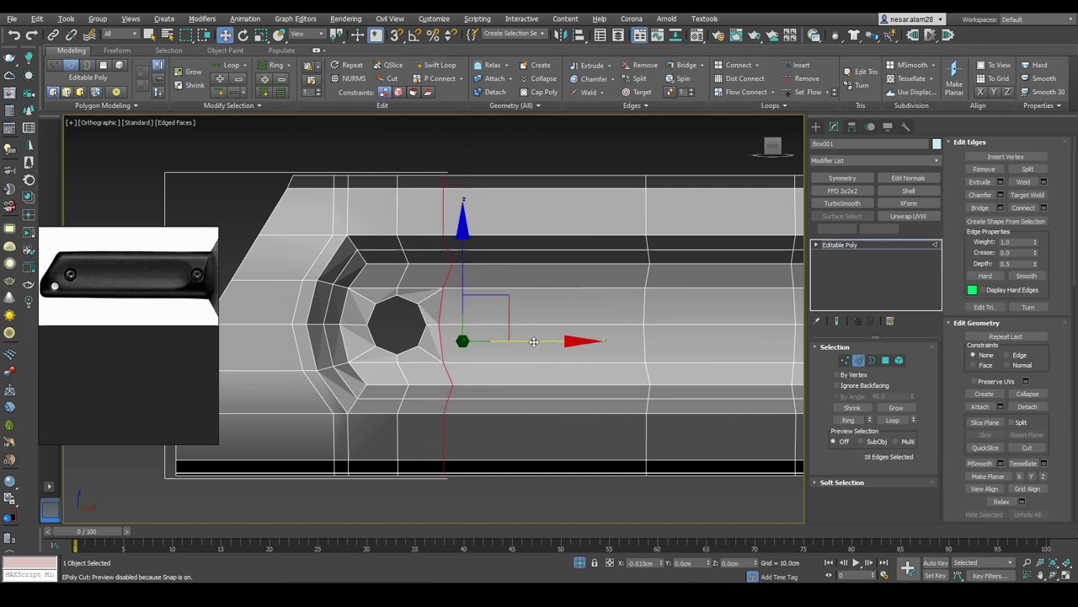
{"action": "scroll", "coordinate": [426, 356], "scroll_direction": "up", "scroll_amount": 2}
{"action": "key", "text": "1"}
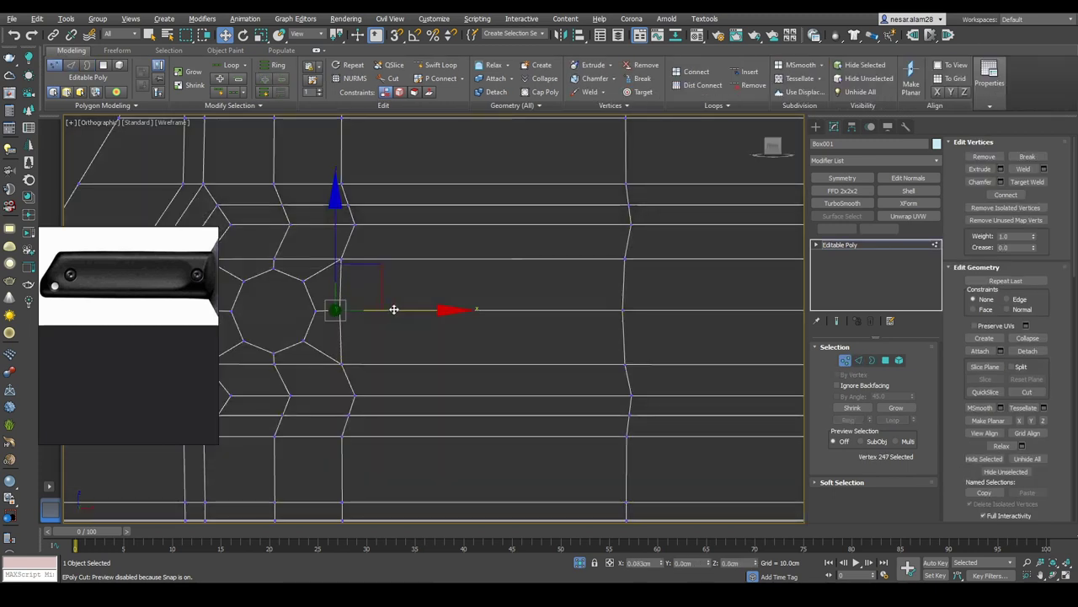
{"action": "scroll", "coordinate": [586, 362], "scroll_direction": "down", "scroll_amount": 2}
Step: Select the open borders of both holes
{"action": "left_click", "coordinate": [885, 360]}
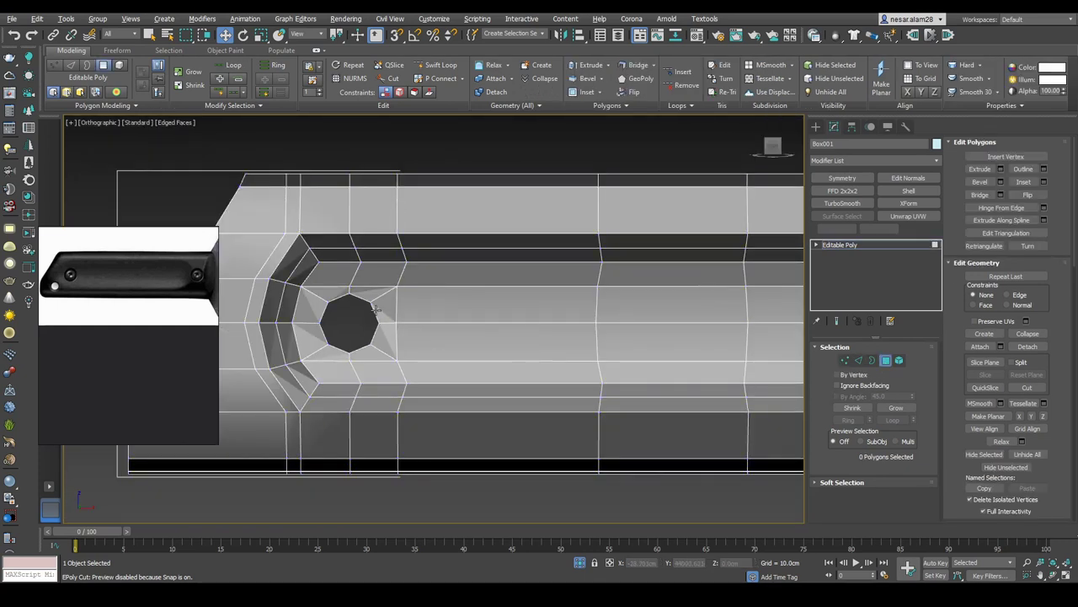
{"action": "key", "text": "3"}
{"action": "left_click", "coordinate": [375, 309]}
{"action": "scroll", "coordinate": [471, 346], "scroll_direction": "down", "scroll_amount": 4}
{"action": "scroll", "coordinate": [731, 333], "scroll_direction": "up", "scroll_amount": 4}
{"action": "left_click", "coordinate": [653, 337], "text": "ctrl"}
{"action": "scroll", "coordinate": [624, 368], "scroll_direction": "down", "scroll_amount": 3}
{"action": "scroll", "coordinate": [553, 368], "scroll_direction": "up", "scroll_amount": 2}
Step: Extend both hole borders inward with moved and scaled rings to form recessed screw holes with closed floors
{"action": "middle_click_drag", "start_coordinate": [554, 368], "coordinate": [501, 383], "text": "alt"}
{"action": "key", "text": "r"}
{"action": "scroll", "coordinate": [548, 384], "scroll_direction": "up", "scroll_amount": 3}
{"action": "key", "text": "w"}
{"action": "key", "text": "r"}
{"action": "left_click", "coordinate": [469, 441]}
{"action": "middle_click_drag", "start_coordinate": [468, 441], "coordinate": [555, 438], "text": "alt"}
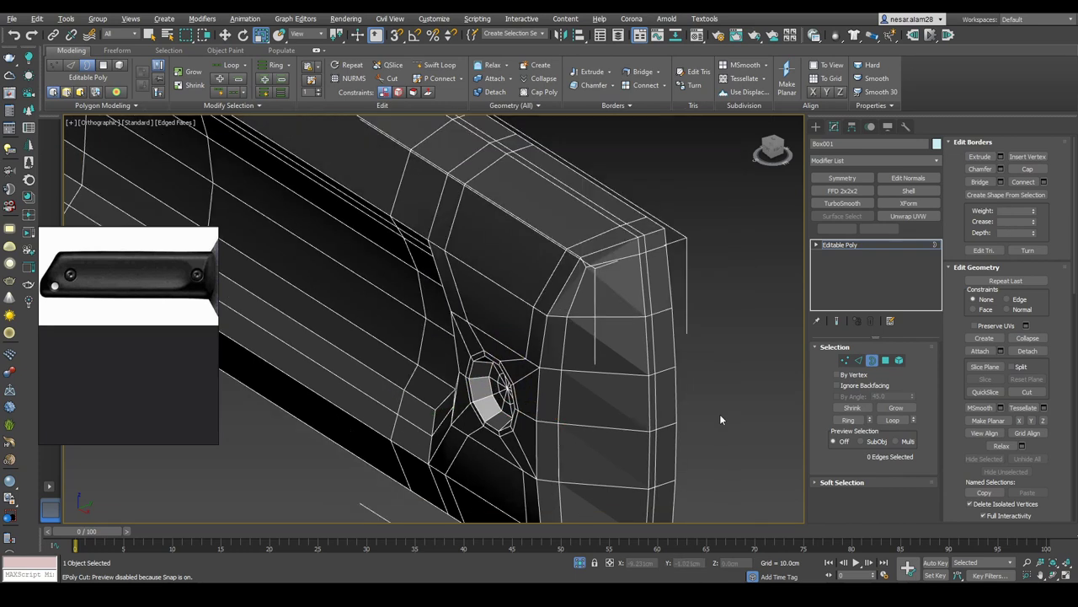
Step: Preview the handle with NURMS smoothing and inspect the two screw holes from the front
{"action": "left_click", "coordinate": [872, 361]}
{"action": "middle_click_drag", "start_coordinate": [589, 371], "coordinate": [652, 385], "text": "alt"}
{"action": "key", "text": "ctrl+q"}
{"action": "key", "text": "F4"}
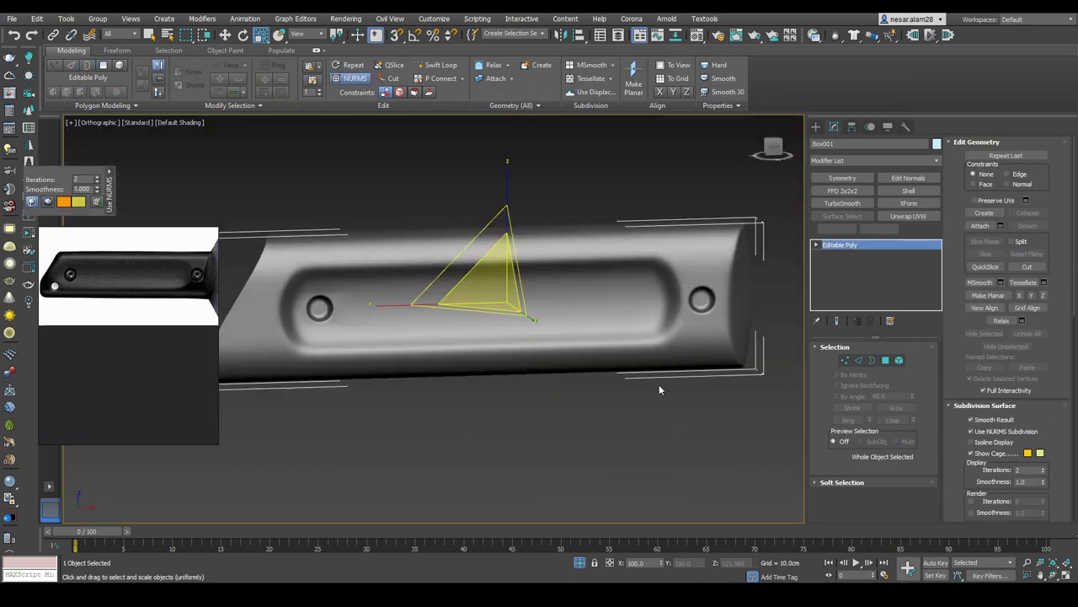
{"action": "middle_click_drag", "start_coordinate": [640, 253], "coordinate": [652, 153], "text": "alt"}
{"action": "left_click", "coordinate": [489, 176]}
{"action": "key", "text": "f"}
{"action": "key", "text": "F3"}
{"action": "key", "text": "F3"}
Step: Slide the vertices directly above and below the slanted-end screw hole away from it using the Edge constraint, the lower one about 0.14 cm
{"action": "scroll", "coordinate": [413, 262], "scroll_direction": "up", "scroll_amount": 5}
{"action": "left_click", "coordinate": [391, 268]}
{"action": "key", "text": "ctrl+q"}
{"action": "key", "text": "F3"}
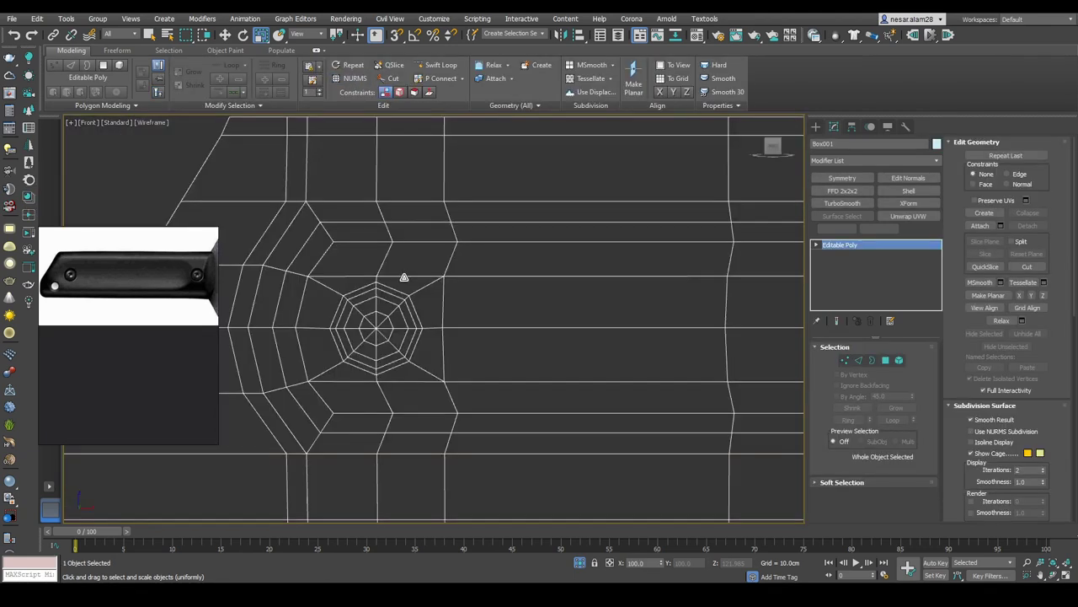
{"action": "key", "text": "F3"}
{"action": "key", "text": "1"}
{"action": "key", "text": "alt+c"}
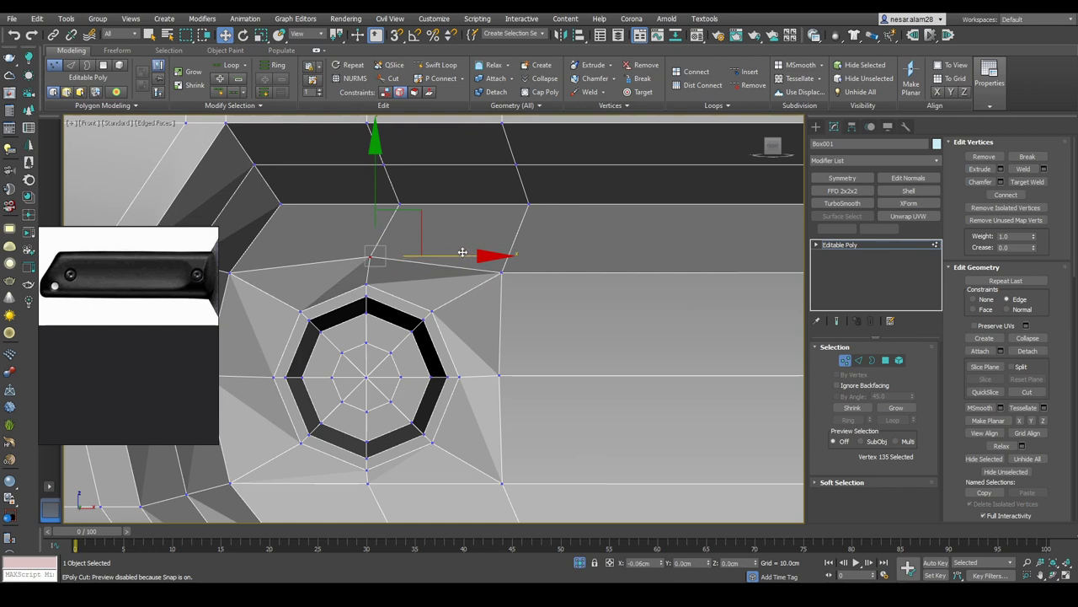
{"action": "middle_click_drag", "start_coordinate": [465, 308], "coordinate": [473, 159]}
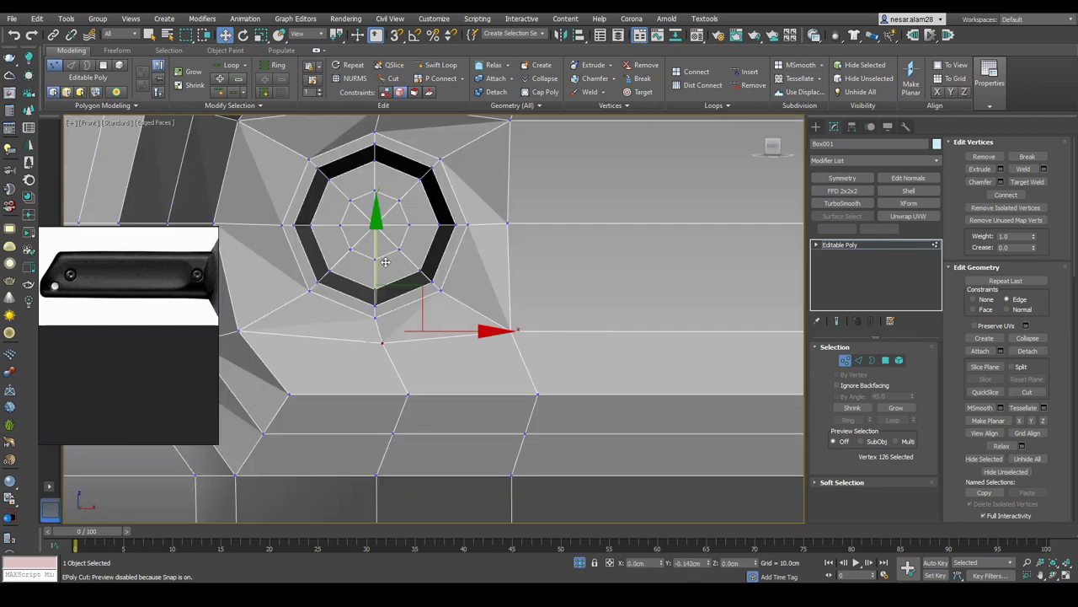
Step: Inspect the slanted end of the handle in smoothed and unsmoothed form, with and without edges shown
{"action": "scroll", "coordinate": [655, 368], "scroll_direction": "down", "scroll_amount": 5}
{"action": "key", "text": "6"}
{"action": "key", "text": "ctrl+q"}
{"action": "key", "text": "F4"}
{"action": "middle_click_drag", "start_coordinate": [596, 307], "coordinate": [636, 269], "text": "alt"}
{"action": "key", "text": "f"}
{"action": "key", "text": "F4"}
{"action": "scroll", "coordinate": [526, 283], "scroll_direction": "up", "scroll_amount": 4}
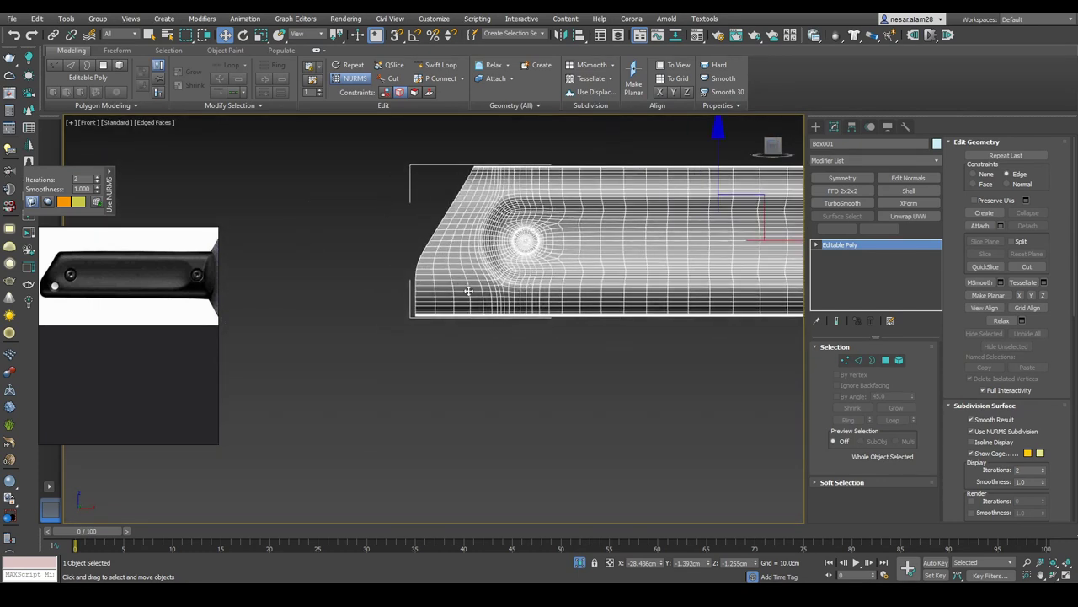
{"action": "scroll", "coordinate": [455, 280], "scroll_direction": "up", "scroll_amount": 3}
{"action": "key", "text": "ctrl+q"}
{"action": "scroll", "coordinate": [447, 276], "scroll_direction": "up", "scroll_amount": 1}
{"action": "key", "text": "ctrl+q"}
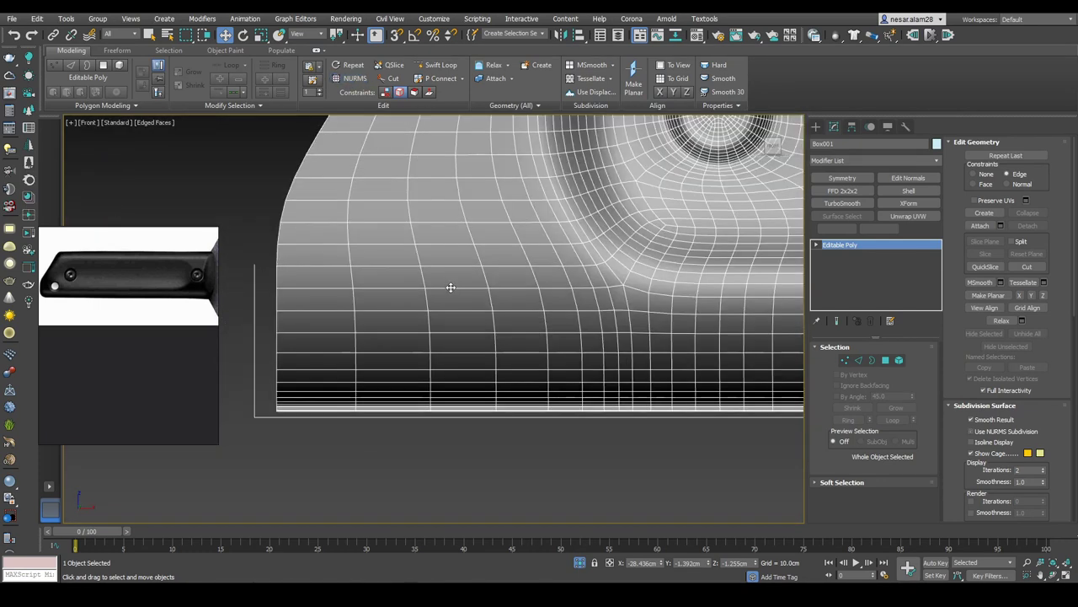
Step: Turn off smoothing and shift the edge loop between the slanted end and the recess along its edges to even the spacing
{"action": "key", "text": "ctrl+q"}
{"action": "scroll", "coordinate": [432, 341], "scroll_direction": "down", "scroll_amount": 2}
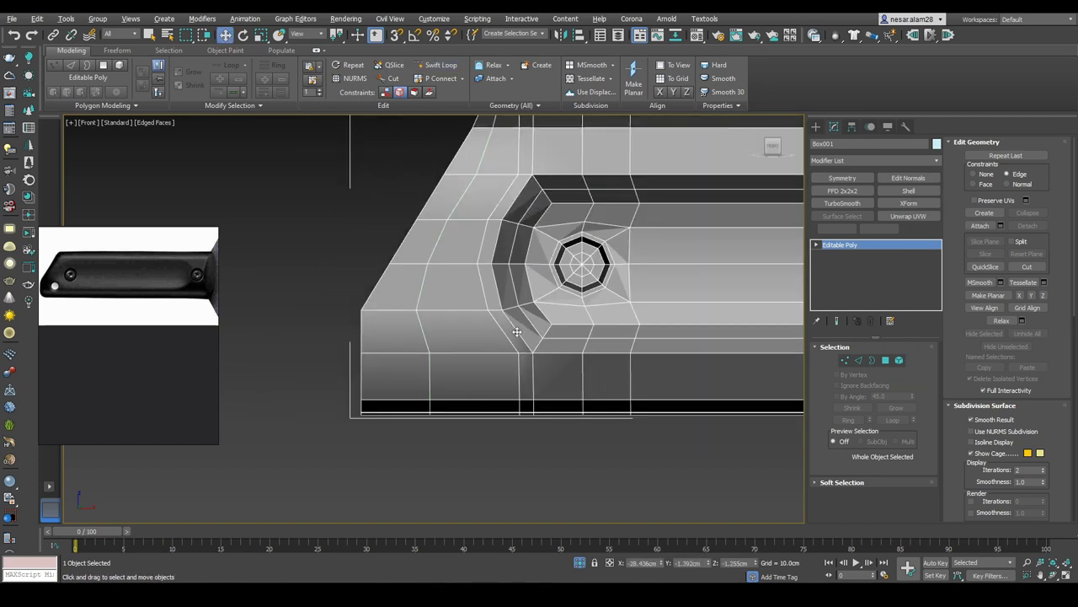
{"action": "key", "text": "2"}
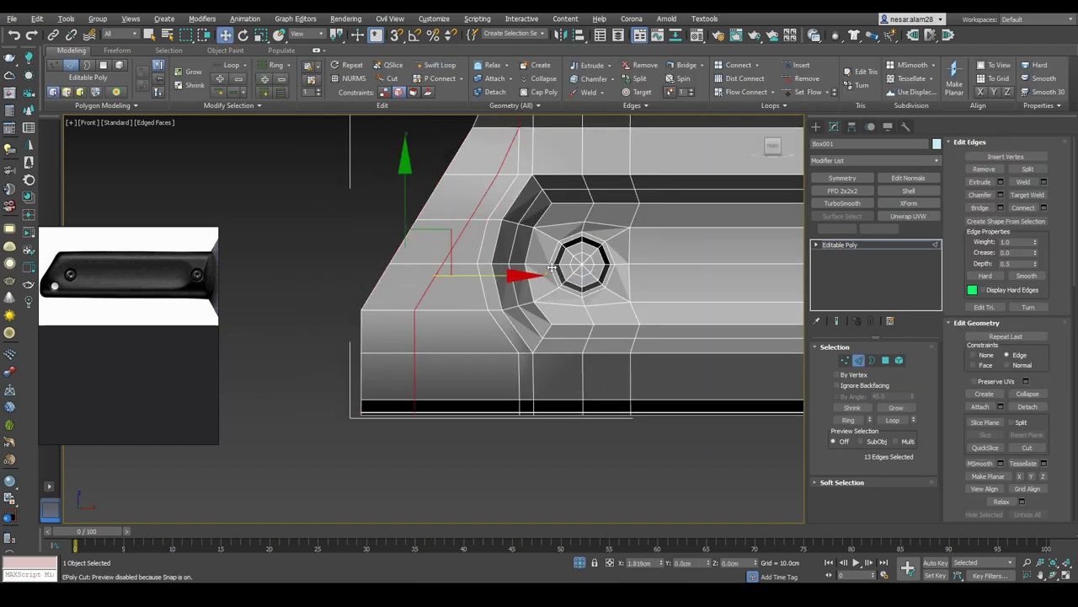
{"action": "scroll", "coordinate": [437, 326], "scroll_direction": "down", "scroll_amount": 2}
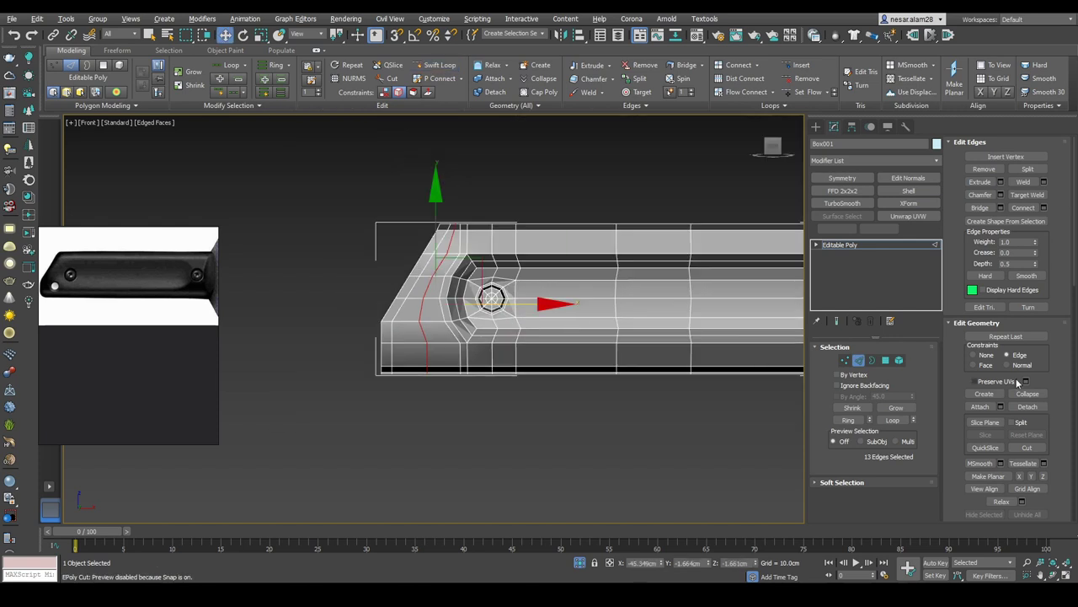
Step: Enable NURMS subdivision with 1 iteration and convert the smoothed handle to an editable poly
{"action": "scroll", "coordinate": [1003, 421], "scroll_direction": "down", "scroll_amount": 5}
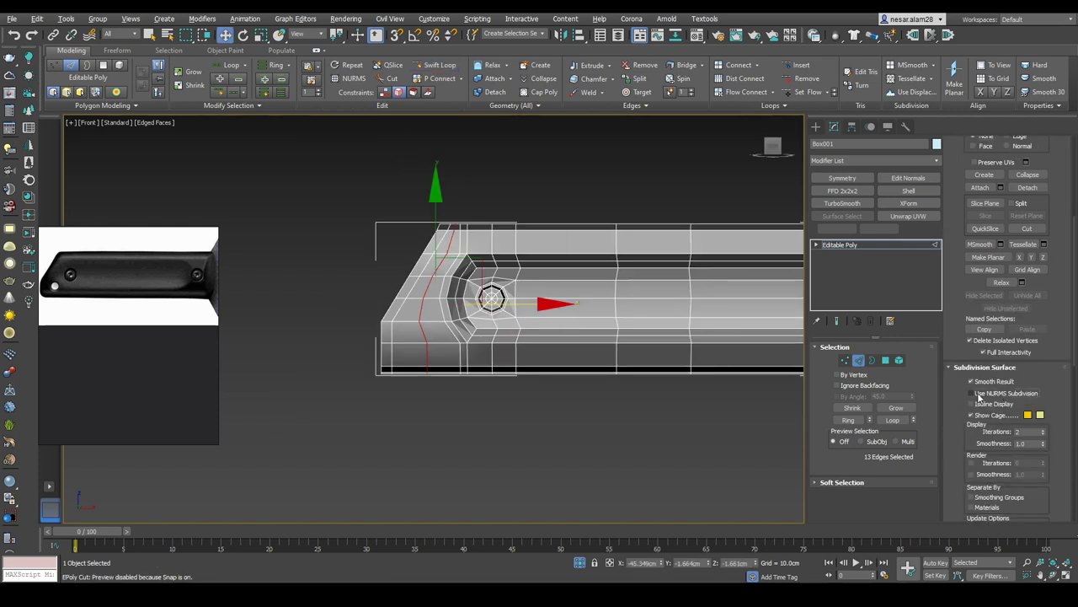
{"action": "left_click", "coordinate": [971, 392]}
{"action": "left_click", "coordinate": [1043, 434]}
{"action": "middle_click_drag", "start_coordinate": [739, 375], "coordinate": [579, 376]}
{"action": "left_click", "coordinate": [976, 402]}
{"action": "left_click", "coordinate": [976, 403]}
{"action": "left_click", "coordinate": [976, 403]}
{"action": "left_click", "coordinate": [976, 403]}
{"action": "scroll", "coordinate": [668, 351], "scroll_direction": "up", "scroll_amount": 2}
{"action": "scroll", "coordinate": [668, 351], "scroll_direction": "up", "scroll_amount": 4}
{"action": "scroll", "coordinate": [732, 345], "scroll_direction": "down", "scroll_amount": 4}
{"action": "right_click", "coordinate": [609, 329]}
{"action": "left_click", "coordinate": [700, 440]}
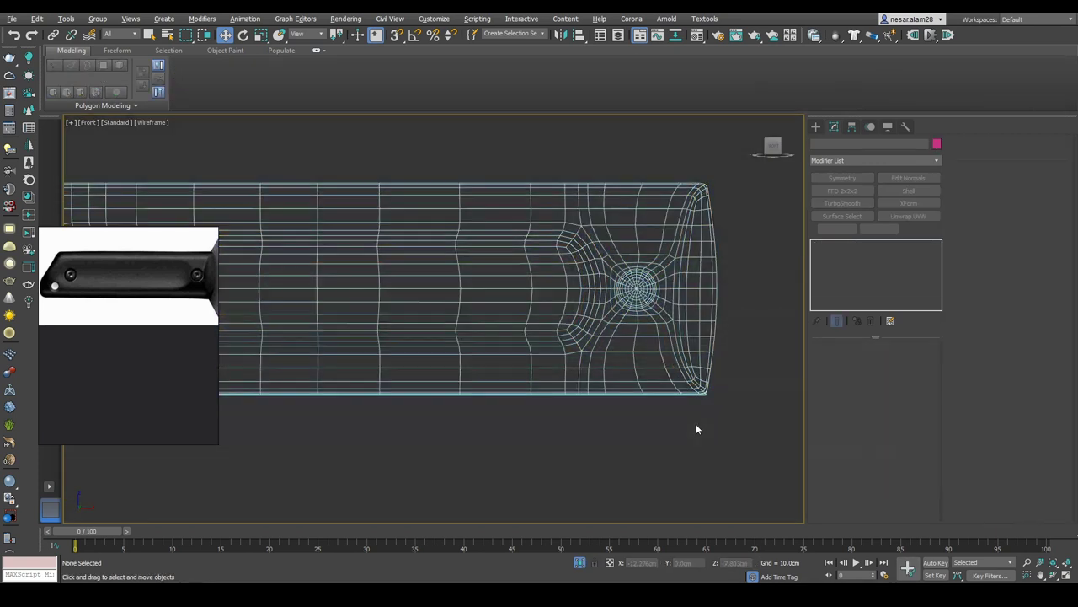
{"action": "key", "text": "F3"}
{"action": "scroll", "coordinate": [695, 426], "scroll_direction": "down", "scroll_amount": 3}
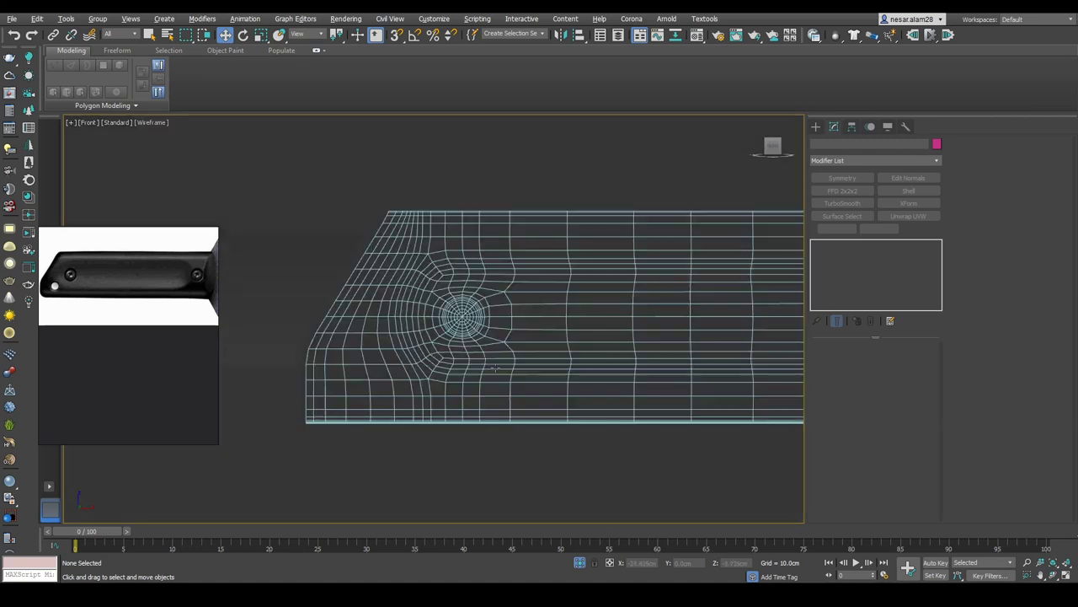
{"action": "key", "text": "F3"}
{"action": "scroll", "coordinate": [359, 362], "scroll_direction": "up", "scroll_amount": 2}
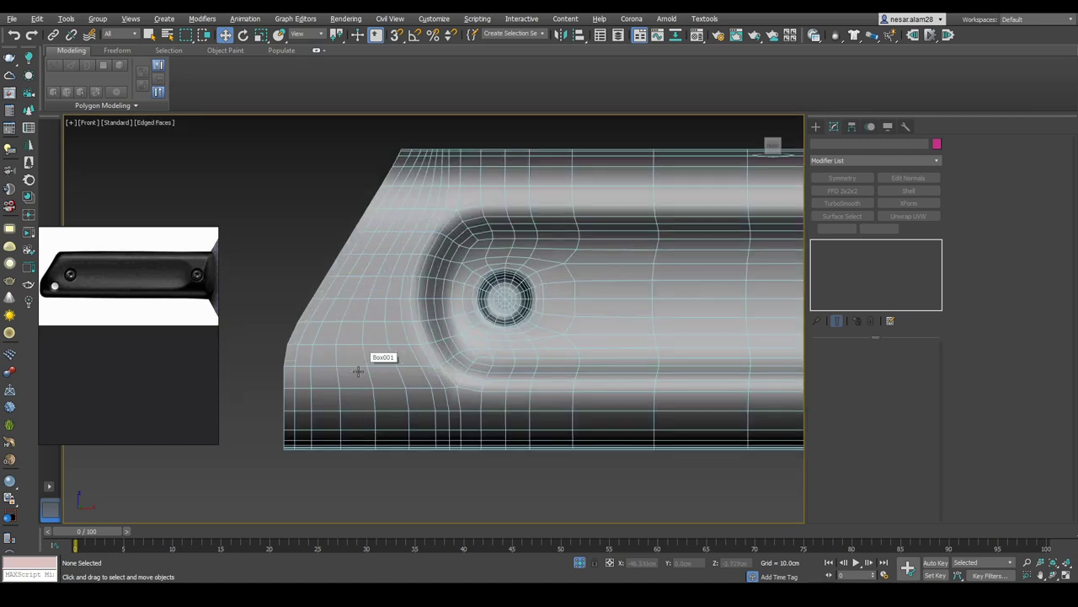
{"action": "left_click", "coordinate": [362, 372]}
{"action": "key", "text": "1"}
{"action": "left_click", "coordinate": [886, 359]}
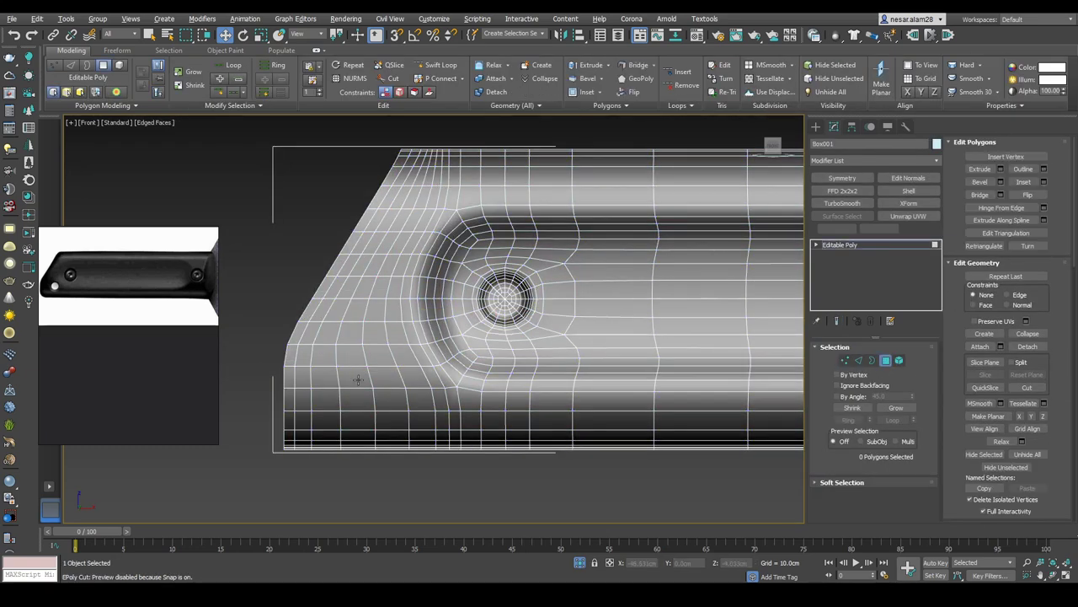
{"action": "left_click_drag", "start_coordinate": [314, 367], "coordinate": [372, 410]}
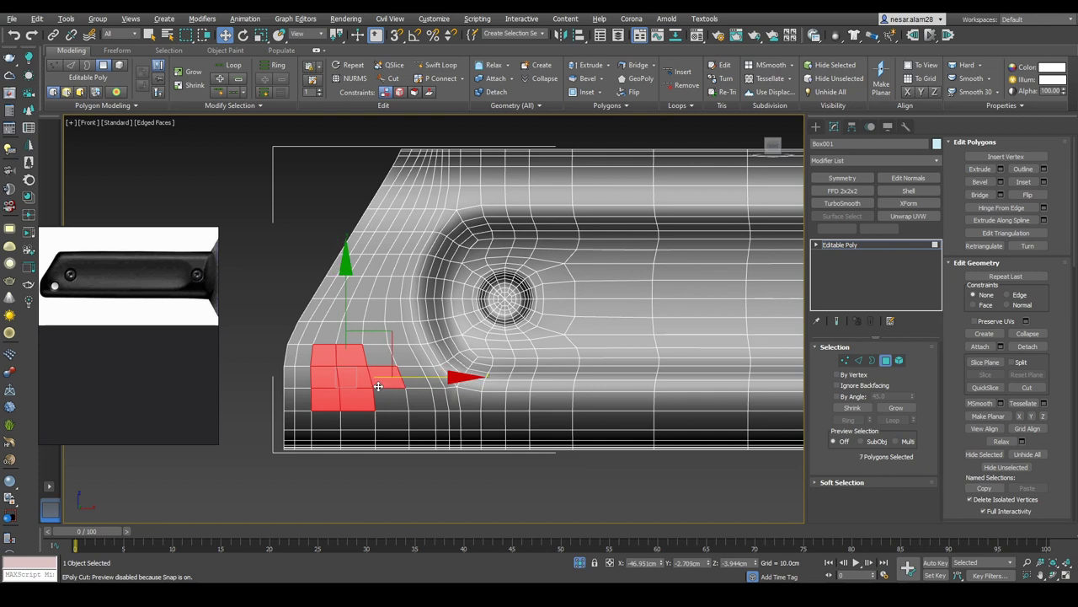
Step: Bring back the reference photo behind a see-through handle and hide the blade mesh
{"action": "right_click", "coordinate": [500, 333]}
{"action": "scroll", "coordinate": [543, 284], "scroll_direction": "down", "scroll_amount": 2}
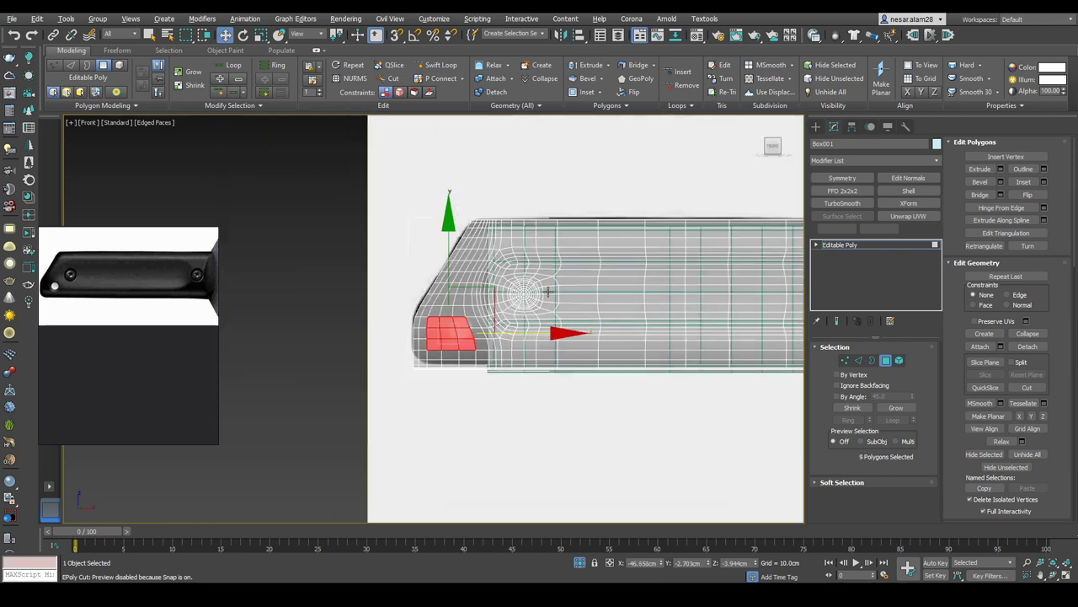
{"action": "scroll", "coordinate": [543, 285], "scroll_direction": "down", "scroll_amount": 2}
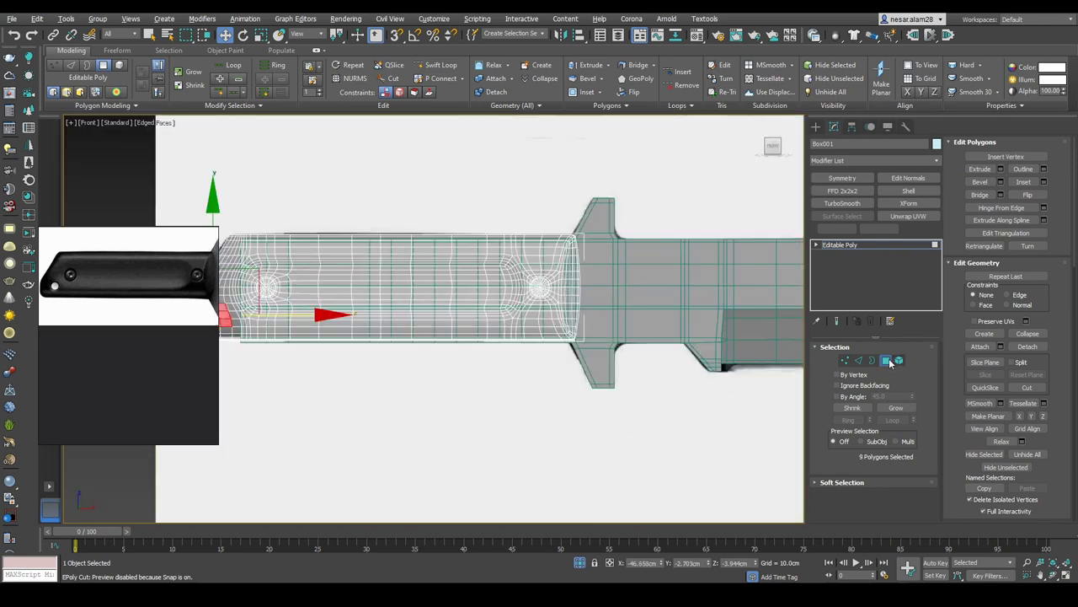
{"action": "left_click", "coordinate": [891, 360]}
{"action": "right_click", "coordinate": [742, 243]}
{"action": "left_click", "coordinate": [765, 241]}
{"action": "scroll", "coordinate": [568, 285], "scroll_direction": "up", "scroll_amount": 4}
{"action": "scroll", "coordinate": [569, 284], "scroll_direction": "down", "scroll_amount": 1}
{"action": "scroll", "coordinate": [568, 284], "scroll_direction": "up", "scroll_amount": 3}
{"action": "scroll", "coordinate": [568, 285], "scroll_direction": "down", "scroll_amount": 3}
{"action": "scroll", "coordinate": [446, 302], "scroll_direction": "up", "scroll_amount": 4}
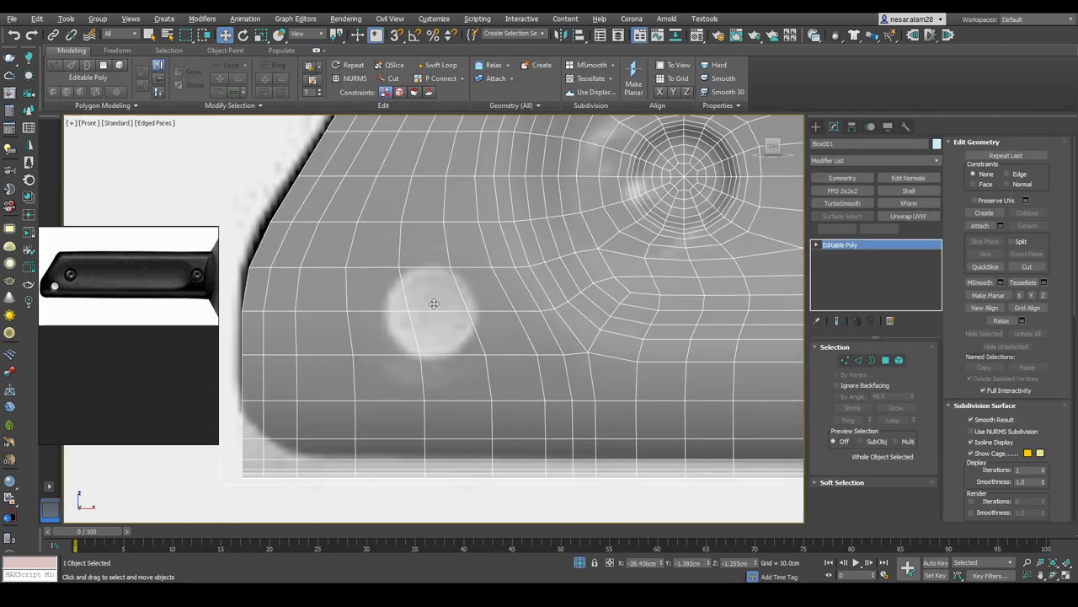
{"action": "key", "text": "2"}
{"action": "left_click", "coordinate": [433, 311]}
{"action": "left_click", "coordinate": [885, 359]}
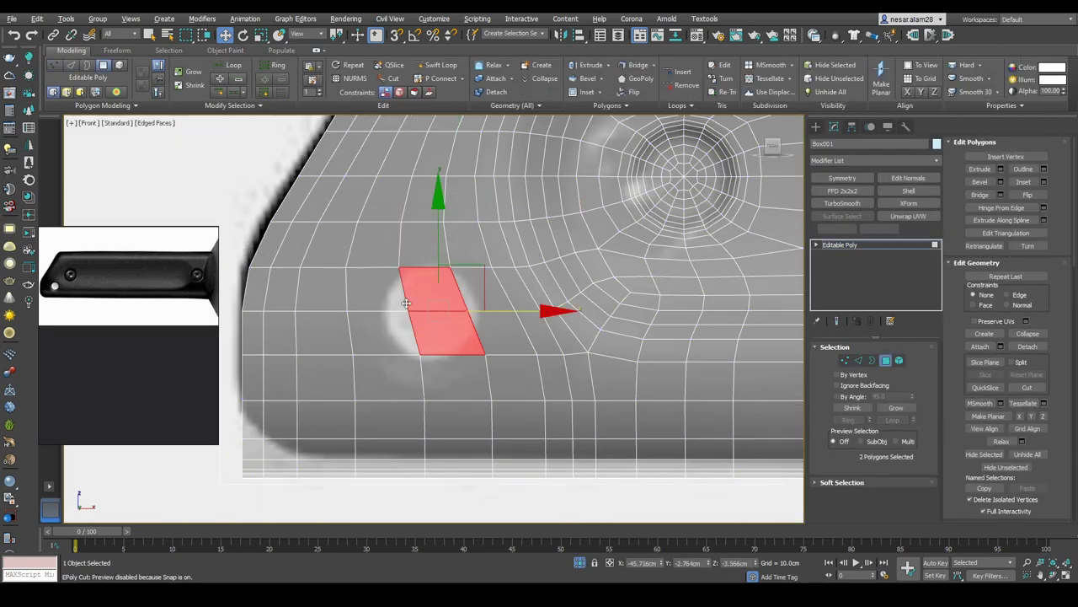
{"action": "left_click", "coordinate": [375, 312], "text": "ctrl"}
{"action": "left_click", "coordinate": [505, 330], "text": "ctrl"}
{"action": "right_click", "coordinate": [472, 290]}
{"action": "left_click", "coordinate": [459, 347]}
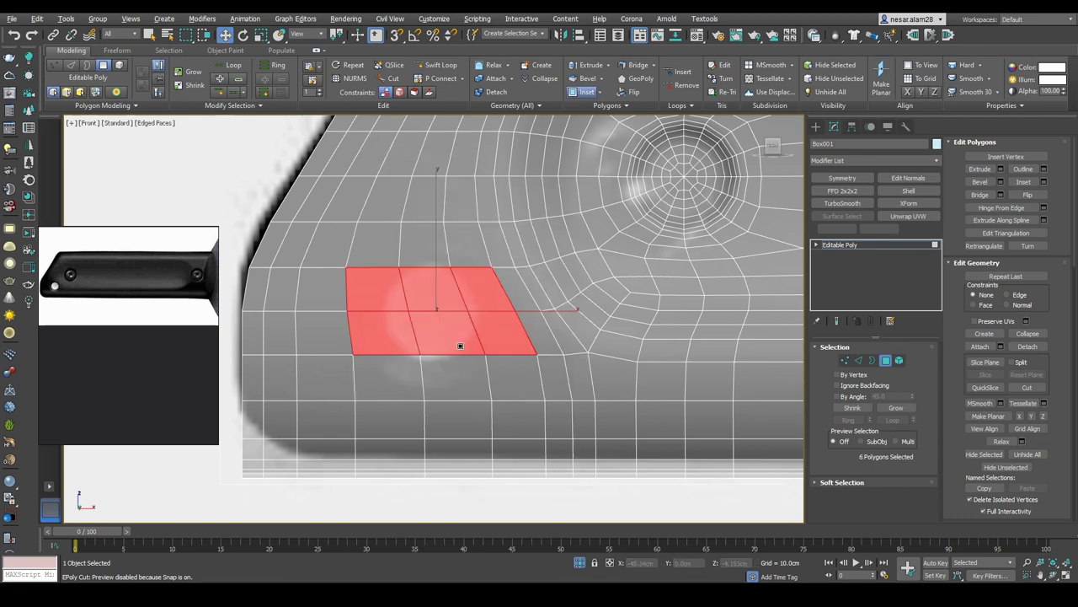
{"action": "right_click", "coordinate": [461, 307]}
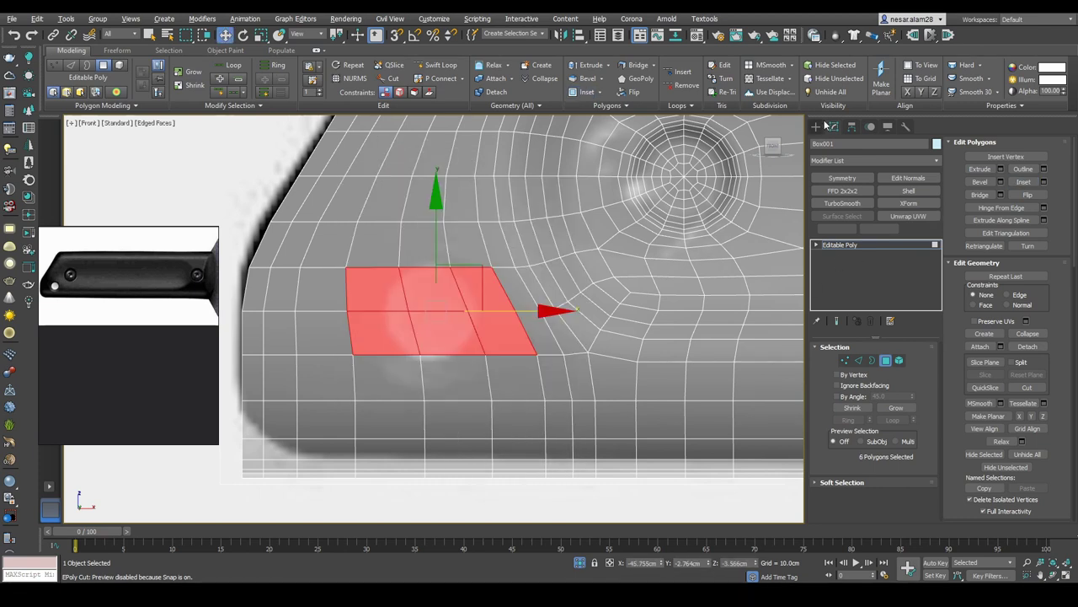
Step: Create a cylinder over the white hole in the reference photo, about 0.9 cm in radius and 0.2 cm high
{"action": "left_click", "coordinate": [432, 315]}
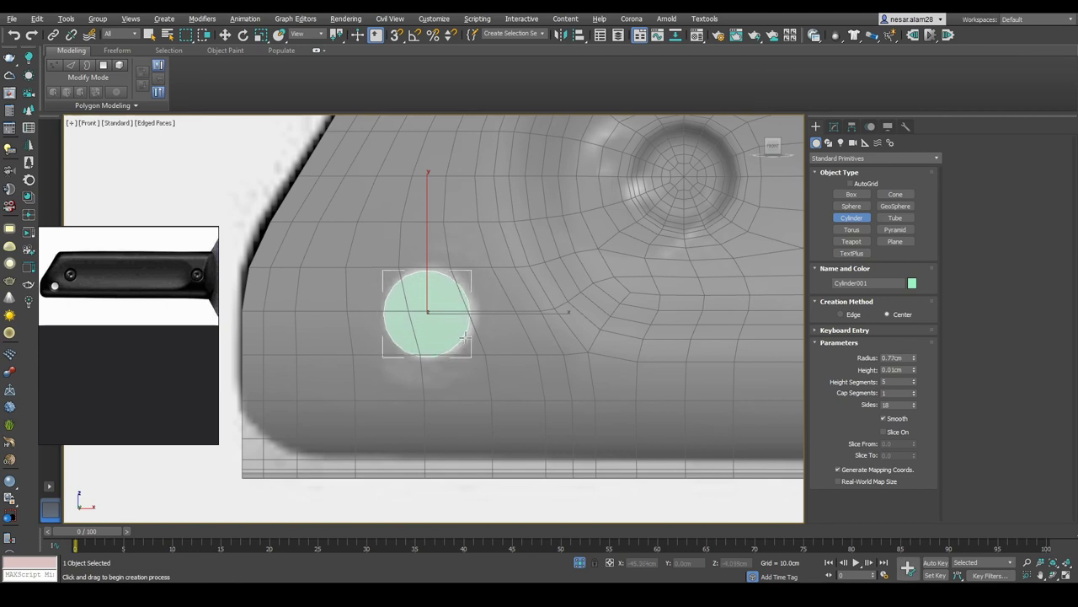
{"action": "left_click_drag", "start_coordinate": [464, 337], "coordinate": [472, 345]}
{"action": "left_click", "coordinate": [472, 341]}
{"action": "key", "text": "w"}
Step: Set the cylinder to 1 height segment and 6 sides, and shift it slightly along X to fit the white hole
{"action": "left_click", "coordinate": [834, 126]}
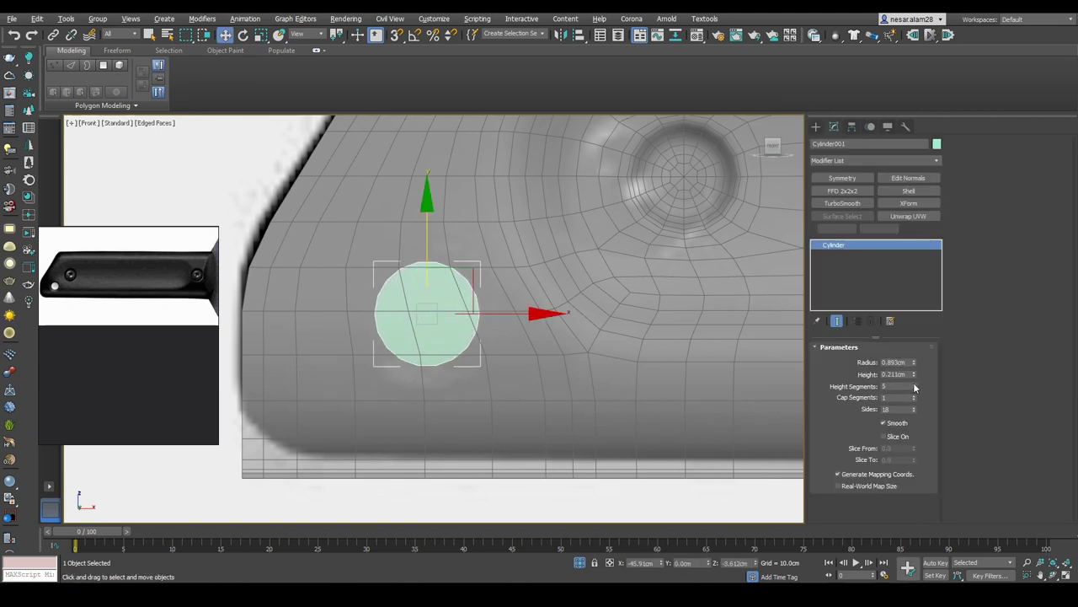
{"action": "right_click", "coordinate": [913, 385]}
{"action": "right_click", "coordinate": [913, 408]}
{"action": "left_click", "coordinate": [913, 406]}
{"action": "scroll", "coordinate": [470, 247], "scroll_direction": "up", "scroll_amount": 4}
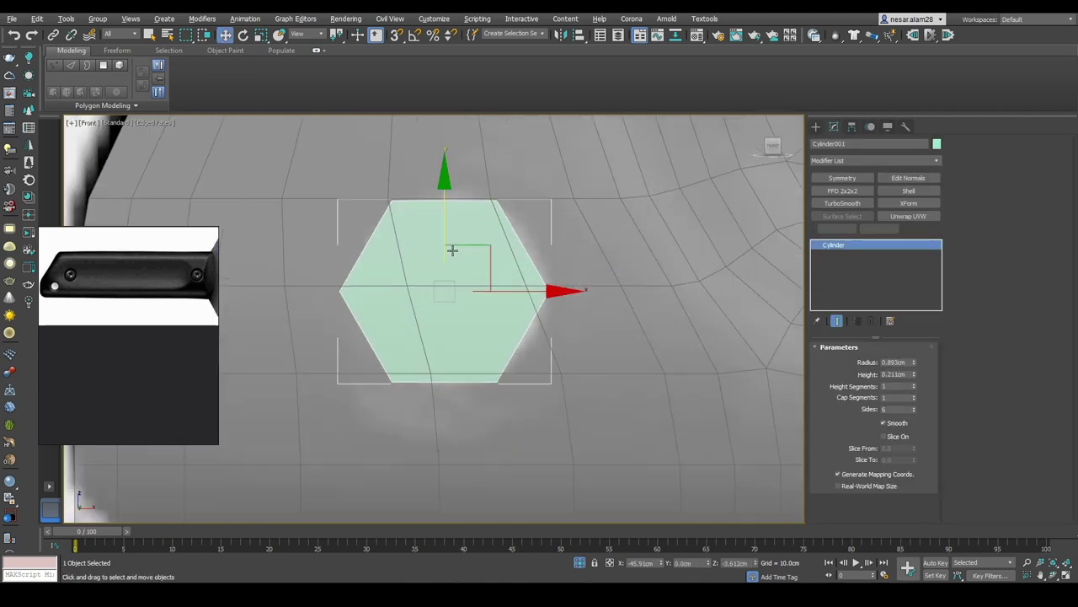
{"action": "left_click_drag", "start_coordinate": [539, 275], "coordinate": [551, 275]}
{"action": "scroll", "coordinate": [516, 301], "scroll_direction": "down", "scroll_amount": 3}
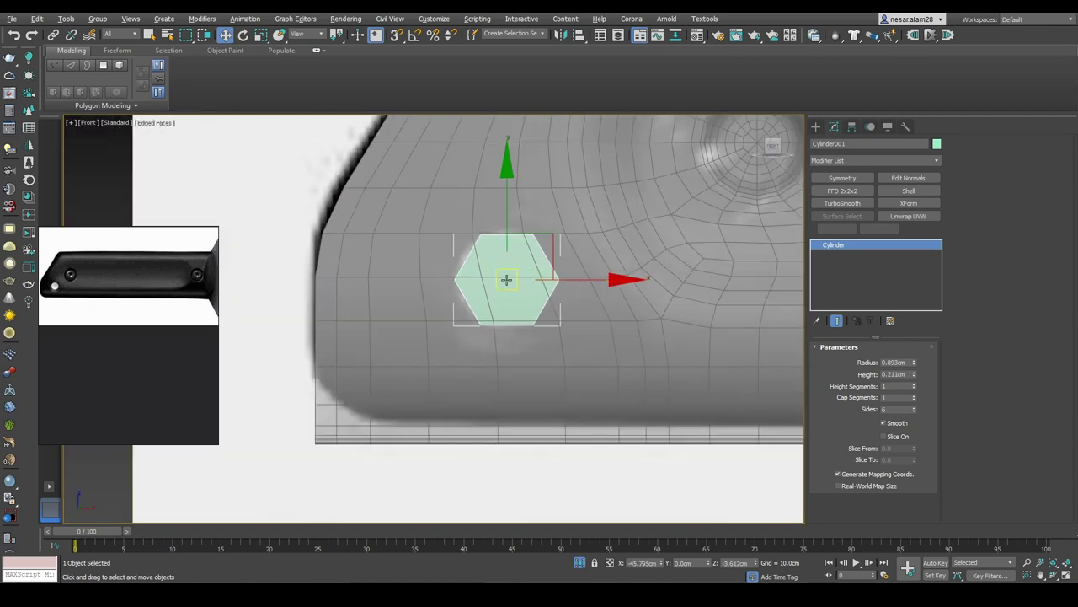
Step: Remove the two vertical edge loops of the handle that cross the hexagonal cylinder
{"action": "left_click", "coordinate": [482, 211]}
{"action": "scroll", "coordinate": [482, 210], "scroll_direction": "down", "scroll_amount": 2}
{"action": "key", "text": "2"}
{"action": "double_click", "coordinate": [493, 253]}
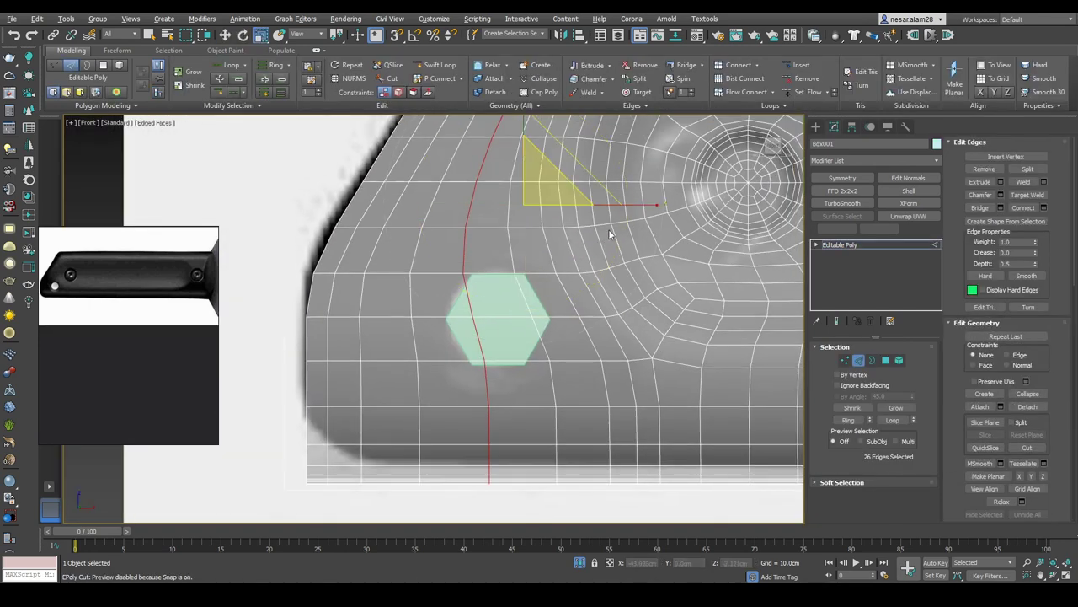
{"action": "scroll", "coordinate": [522, 254], "scroll_direction": "up", "scroll_amount": 2}
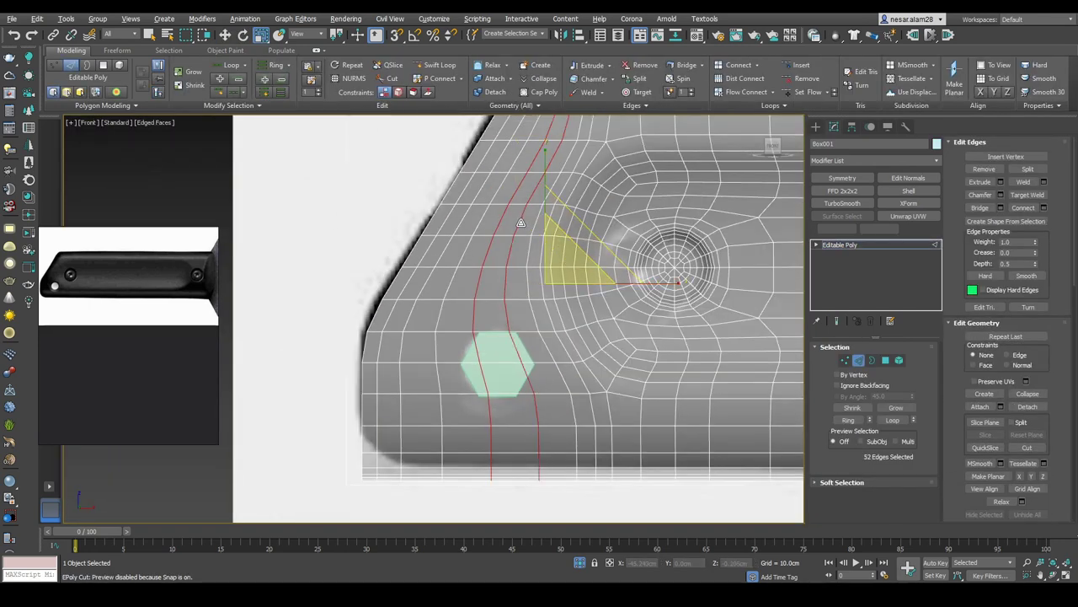
Step: Flatten the edge loop on the slanted-end side of the hexagon along X and move it to the hexagon's nearer upper corner
{"action": "middle_click_drag", "start_coordinate": [456, 269], "coordinate": [465, 277]}
{"action": "left_click", "coordinate": [466, 277]}
{"action": "double_click", "coordinate": [460, 277]}
{"action": "middle_click_drag", "start_coordinate": [561, 289], "coordinate": [563, 333]}
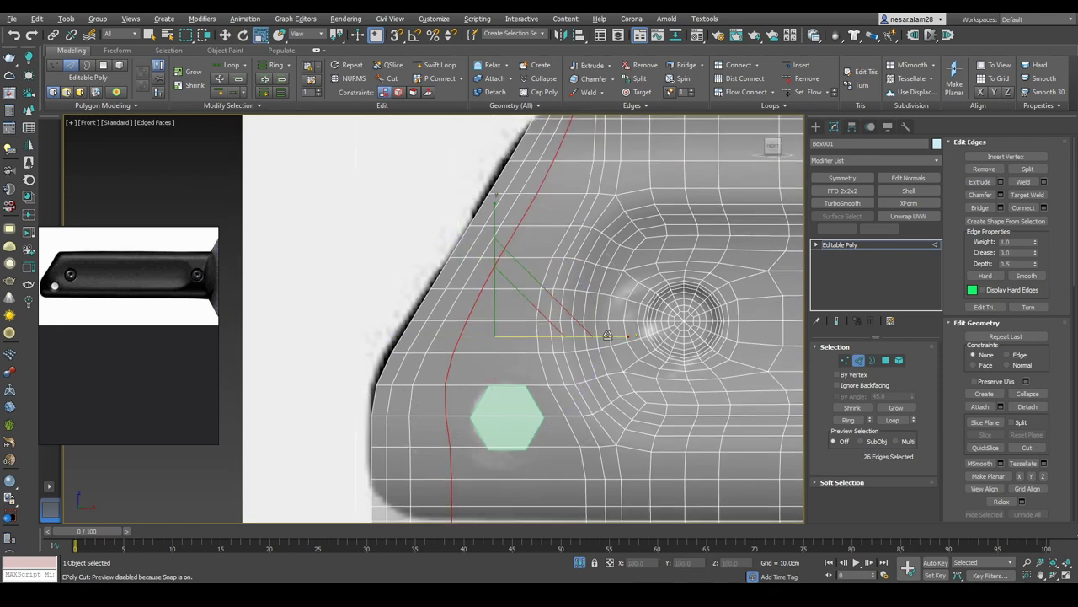
{"action": "key", "text": "w"}
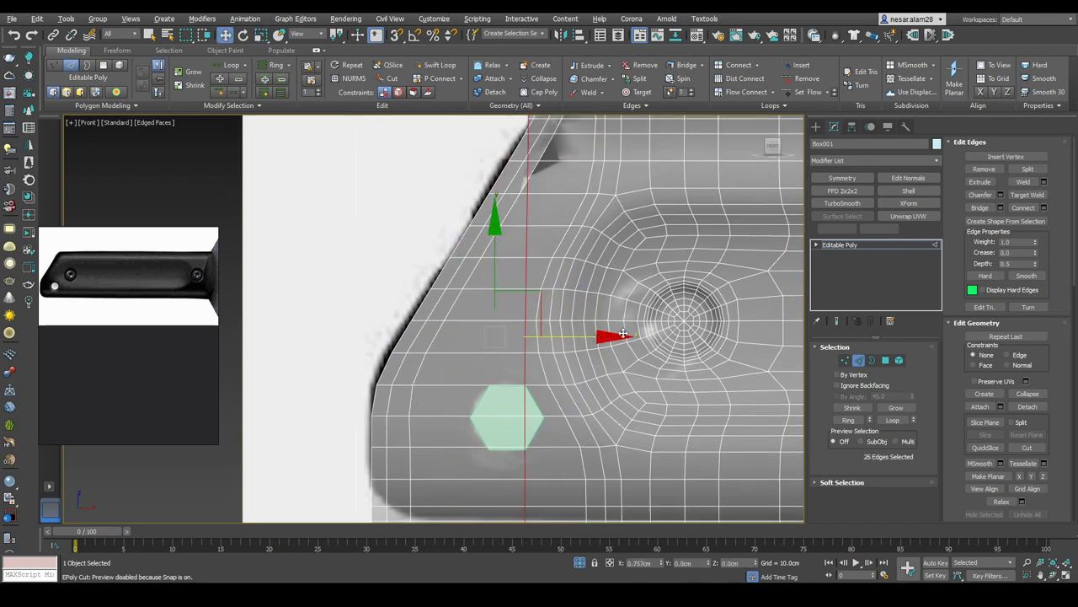
{"action": "middle_click_drag", "start_coordinate": [501, 326], "coordinate": [483, 275]}
{"action": "scroll", "coordinate": [483, 275], "scroll_direction": "down", "scroll_amount": 2}
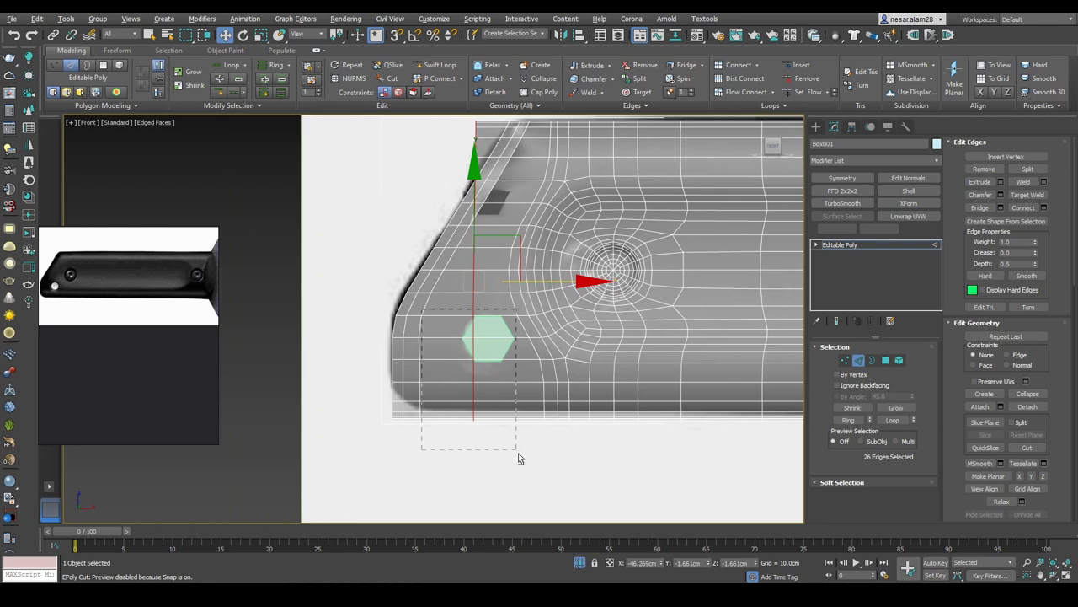
Step: Shift the top section of the straightened edge loop back inside the handle's slanted outline
{"action": "key", "text": "ctrl+z"}
{"action": "scroll", "coordinate": [456, 302], "scroll_direction": "up", "scroll_amount": 2}
{"action": "left_click_drag", "start_coordinate": [572, 157], "coordinate": [620, 155]}
{"action": "middle_click_drag", "start_coordinate": [620, 154], "coordinate": [583, 275]}
{"action": "left_click", "coordinate": [537, 287], "text": "alt"}
{"action": "scroll", "coordinate": [537, 287], "scroll_direction": "up", "scroll_amount": 2}
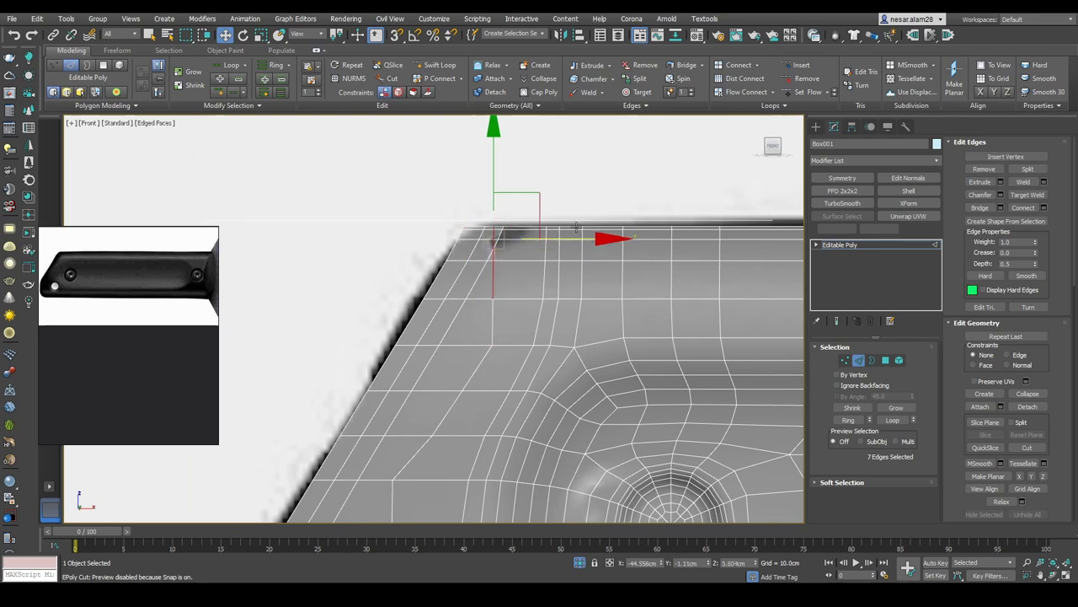
Step: Straighten the lower section of the edge loop between the hexagon and the recess by scaling it along X
{"action": "middle_click_drag", "start_coordinate": [593, 237], "coordinate": [525, 346]}
{"action": "double_click", "coordinate": [526, 357]}
{"action": "key", "text": "z"}
{"action": "scroll", "coordinate": [553, 324], "scroll_direction": "up", "scroll_amount": 4}
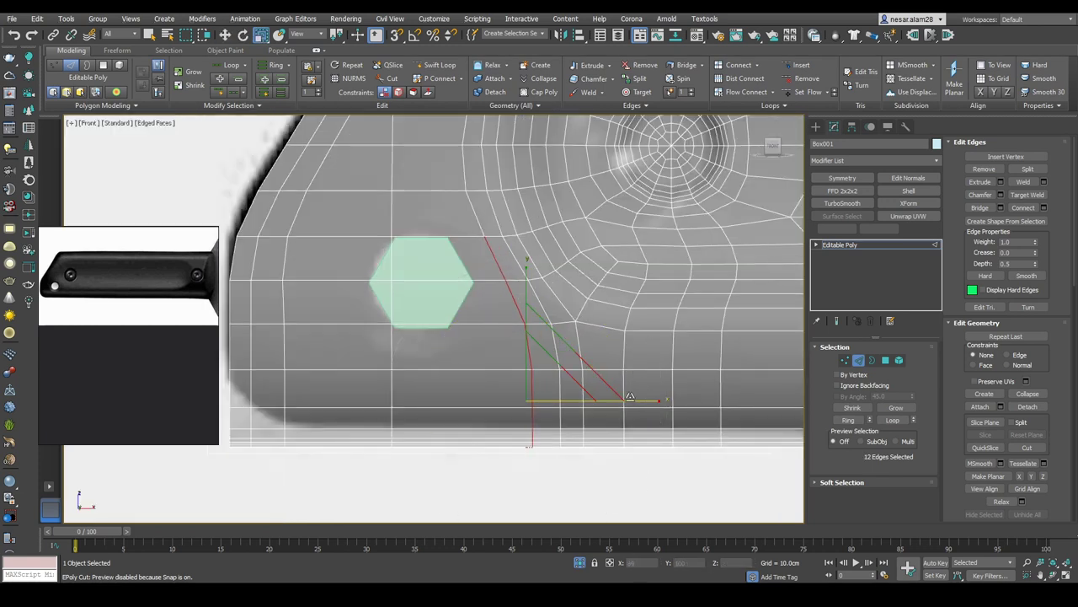
{"action": "scroll", "coordinate": [514, 346], "scroll_direction": "up", "scroll_amount": 2}
{"action": "key", "text": "F3"}
Step: Scale the hexagonal cylinder lengthwise so that it passes completely through the handle shell
{"action": "key", "text": "2"}
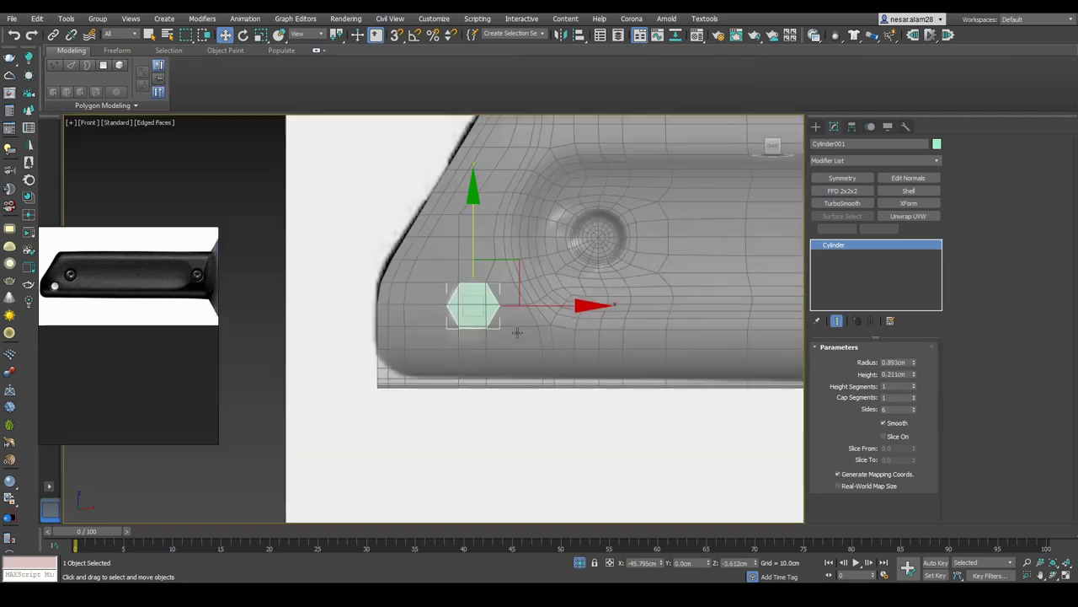
{"action": "middle_click_drag", "start_coordinate": [489, 292], "coordinate": [539, 303], "text": "alt"}
{"action": "key", "text": "r"}
{"action": "left_click_drag", "start_coordinate": [404, 268], "coordinate": [973, 477]}
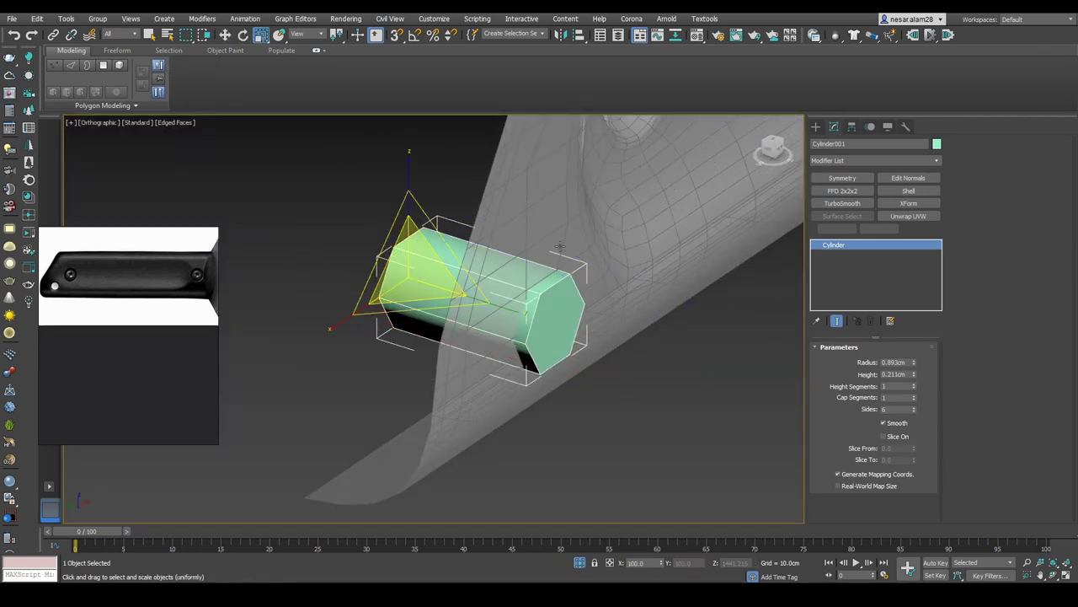
Step: Subtract the hexagonal cylinder from the handle shell with a Boolean compound object to cut the lanyard hole
{"action": "left_click", "coordinate": [743, 167]}
{"action": "left_click", "coordinate": [816, 127]}
{"action": "left_click", "coordinate": [834, 159]}
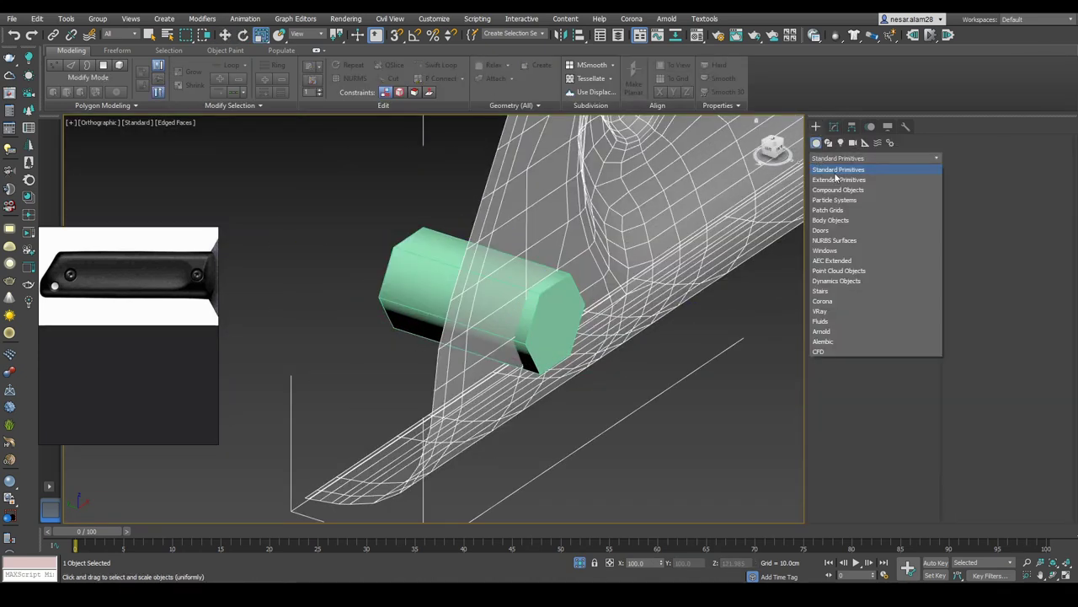
{"action": "left_click", "coordinate": [829, 191]}
{"action": "left_click", "coordinate": [896, 252]}
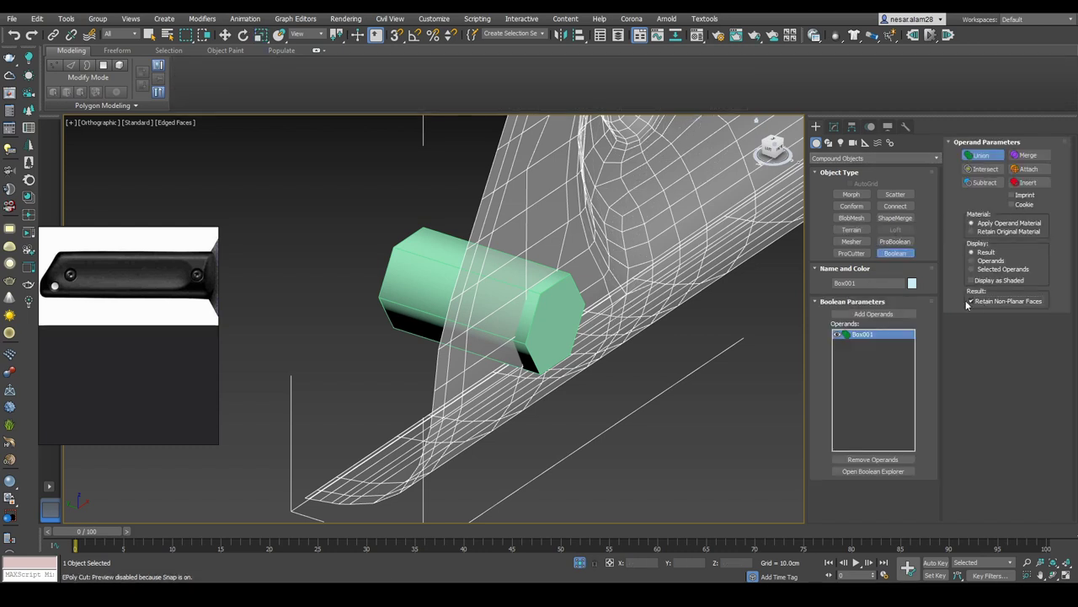
{"action": "middle_click_drag", "start_coordinate": [684, 308], "coordinate": [505, 308]}
{"action": "scroll", "coordinate": [570, 292], "scroll_direction": "down", "scroll_amount": 4}
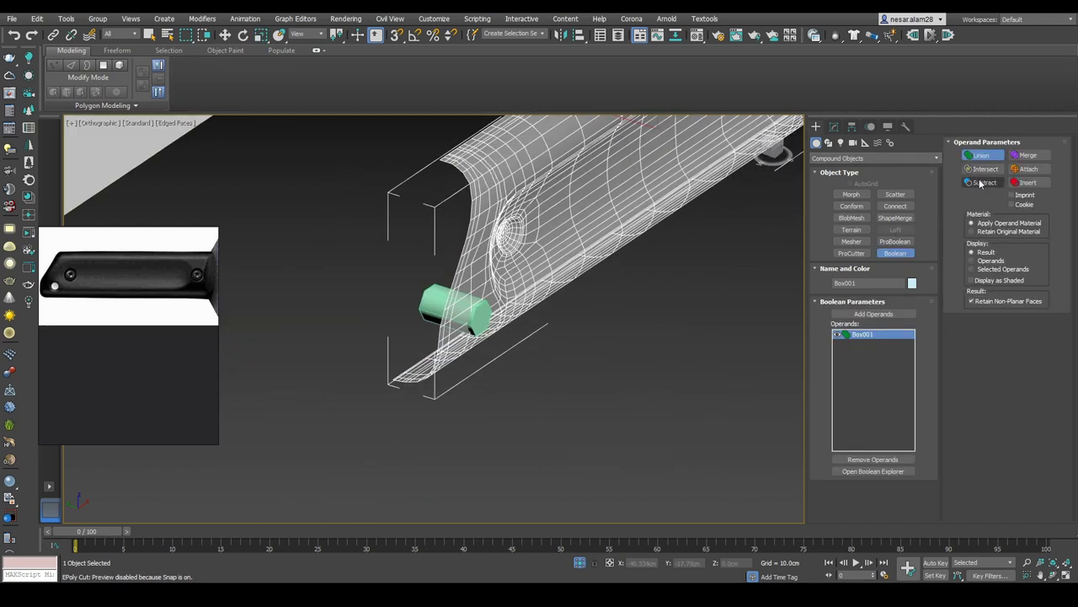
{"action": "middle_click_drag", "start_coordinate": [552, 331], "coordinate": [699, 261], "text": "alt"}
{"action": "scroll", "coordinate": [669, 341], "scroll_direction": "up", "scroll_amount": 3}
{"action": "scroll", "coordinate": [698, 261], "scroll_direction": "up", "scroll_amount": 3}
{"action": "scroll", "coordinate": [330, 246], "scroll_direction": "down", "scroll_amount": 3}
Step: Convert the Boolean result to an editable mesh, then to an editable poly
{"action": "right_click", "coordinate": [472, 233]}
{"action": "right_click", "coordinate": [474, 233]}
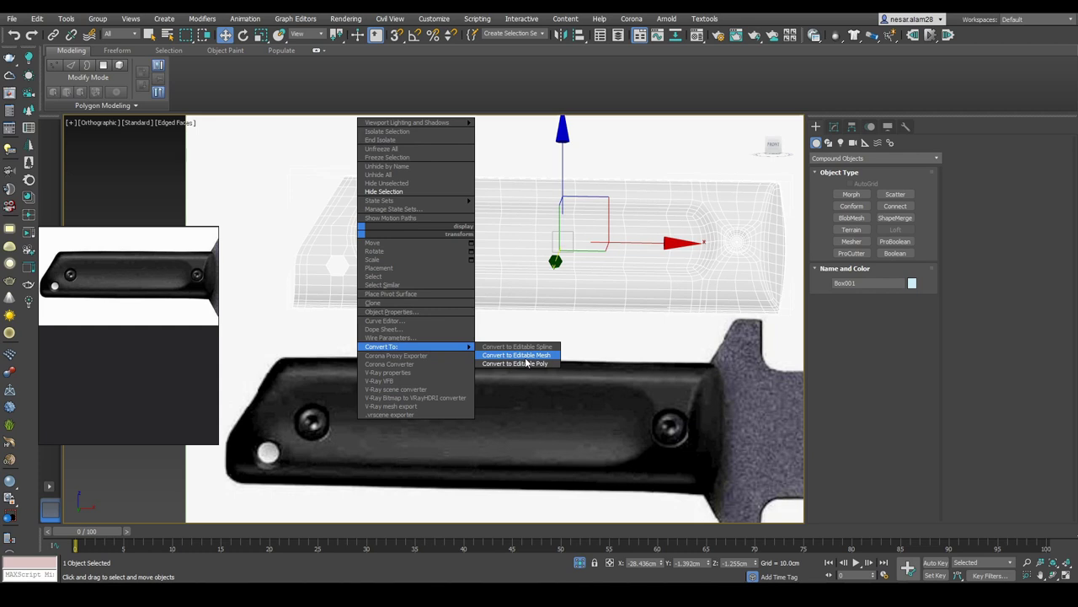
{"action": "left_click", "coordinate": [517, 354]}
{"action": "right_click", "coordinate": [533, 333]}
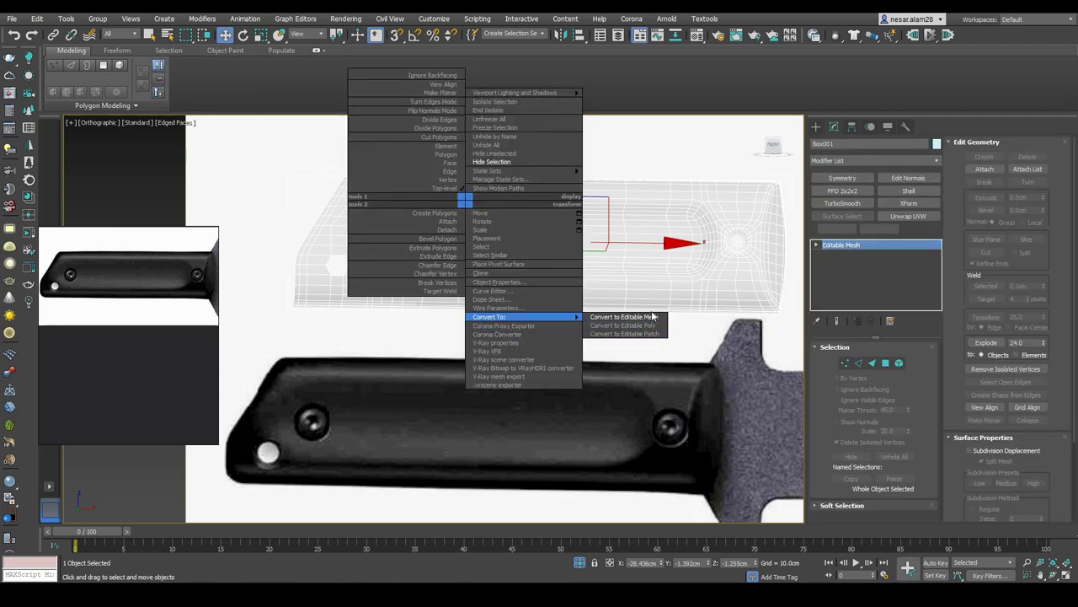
{"action": "left_click", "coordinate": [623, 325]}
Step: Target-weld the stray vertices to the corners on the side and lower edge of the hexagonal hole
{"action": "scroll", "coordinate": [334, 258], "scroll_direction": "up", "scroll_amount": 5}
{"action": "key", "text": "1"}
{"action": "key", "text": "alt+c"}
{"action": "scroll", "coordinate": [497, 286], "scroll_direction": "down", "scroll_amount": 1}
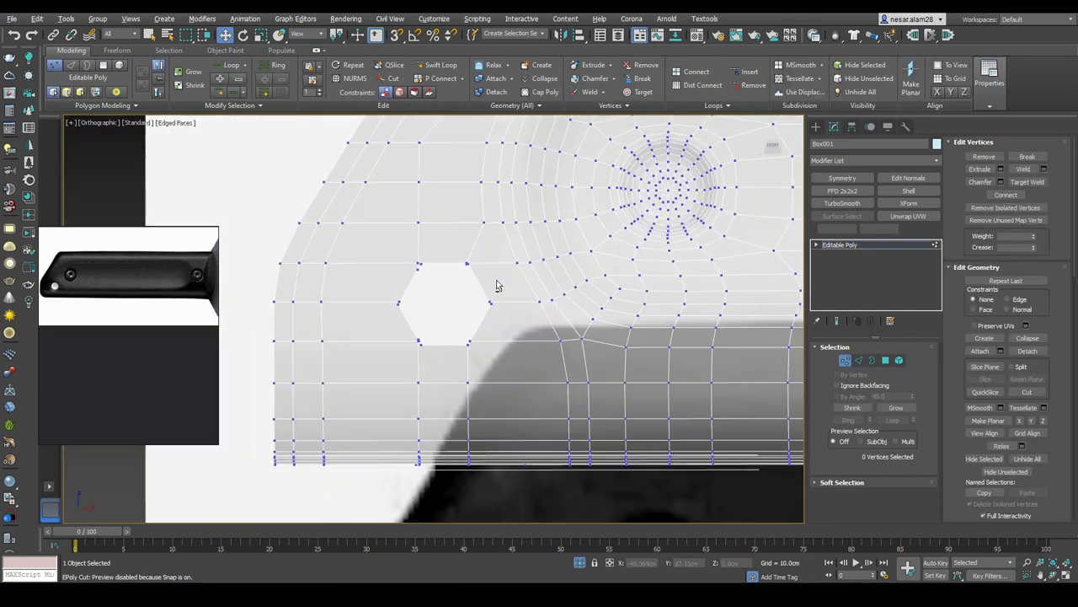
{"action": "scroll", "coordinate": [497, 287], "scroll_direction": "up", "scroll_amount": 4}
{"action": "left_click", "coordinate": [1027, 182]}
{"action": "middle_click_drag", "start_coordinate": [474, 344], "coordinate": [679, 293]}
{"action": "left_click", "coordinate": [420, 282]}
{"action": "scroll", "coordinate": [468, 389], "scroll_direction": "up", "scroll_amount": 3}
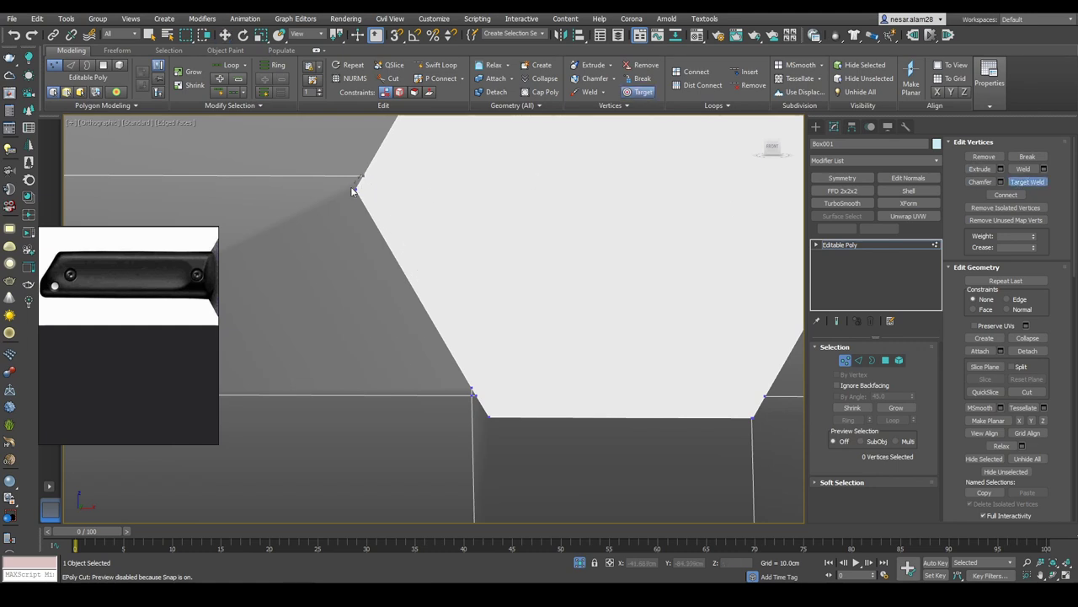
{"action": "scroll", "coordinate": [411, 310], "scroll_direction": "up", "scroll_amount": 2}
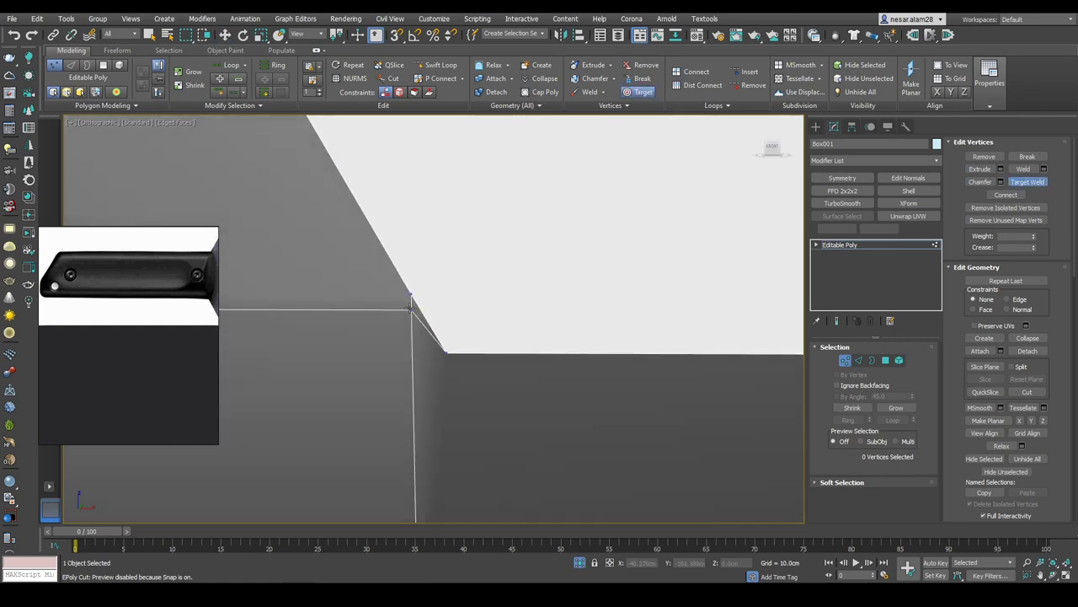
{"action": "left_click", "coordinate": [445, 349]}
{"action": "middle_click_drag", "start_coordinate": [445, 353], "coordinate": [226, 340]}
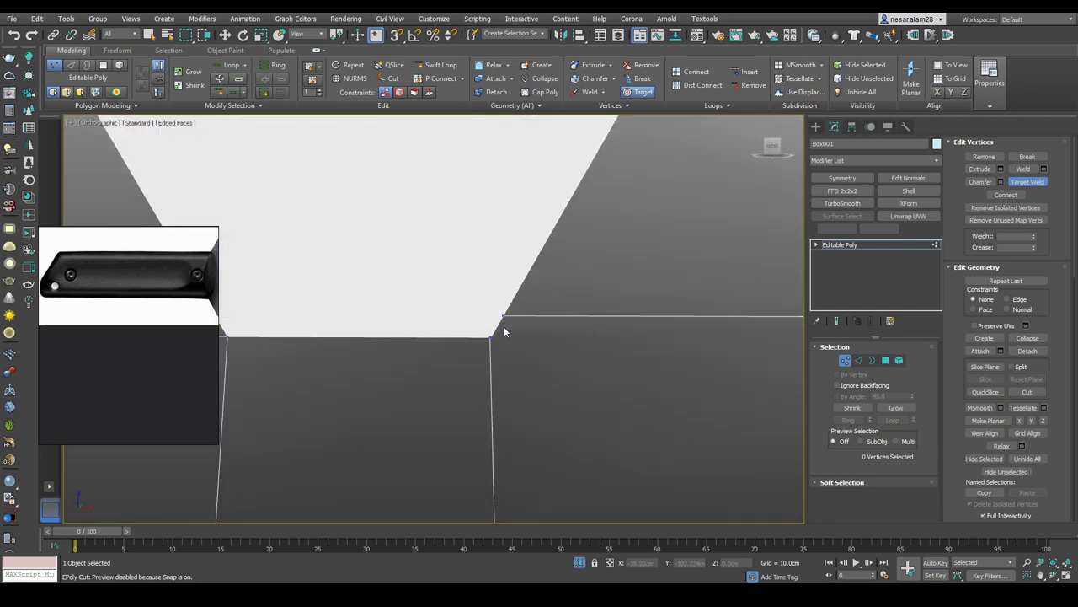
{"action": "left_click", "coordinate": [489, 340]}
Step: Target-weld the stray vertices at the two upper corners of the hexagonal hole
{"action": "scroll", "coordinate": [557, 272], "scroll_direction": "down", "scroll_amount": 6}
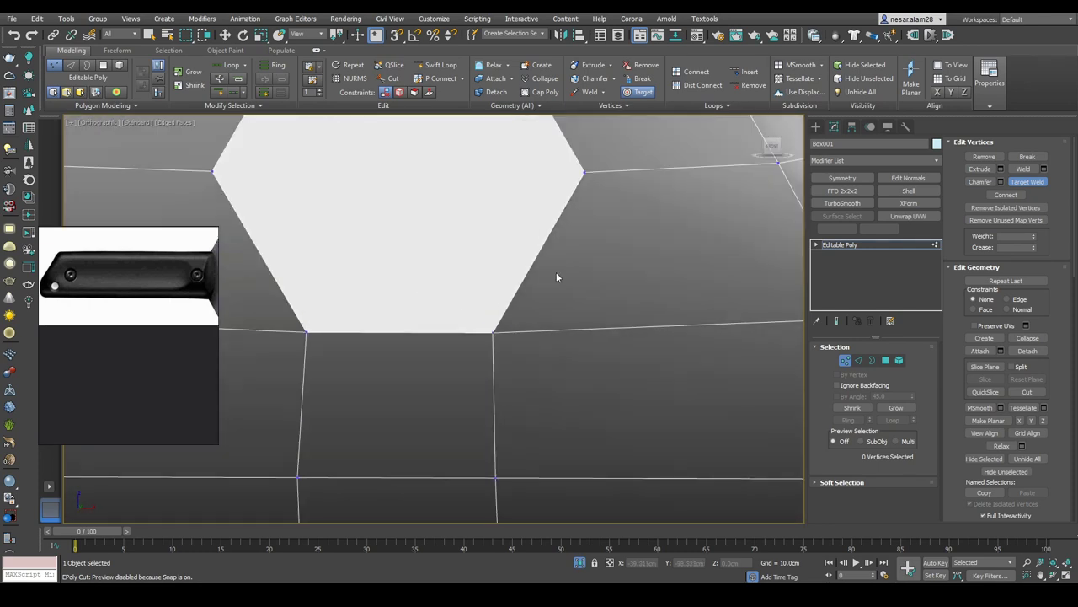
{"action": "scroll", "coordinate": [518, 228], "scroll_direction": "up", "scroll_amount": 8}
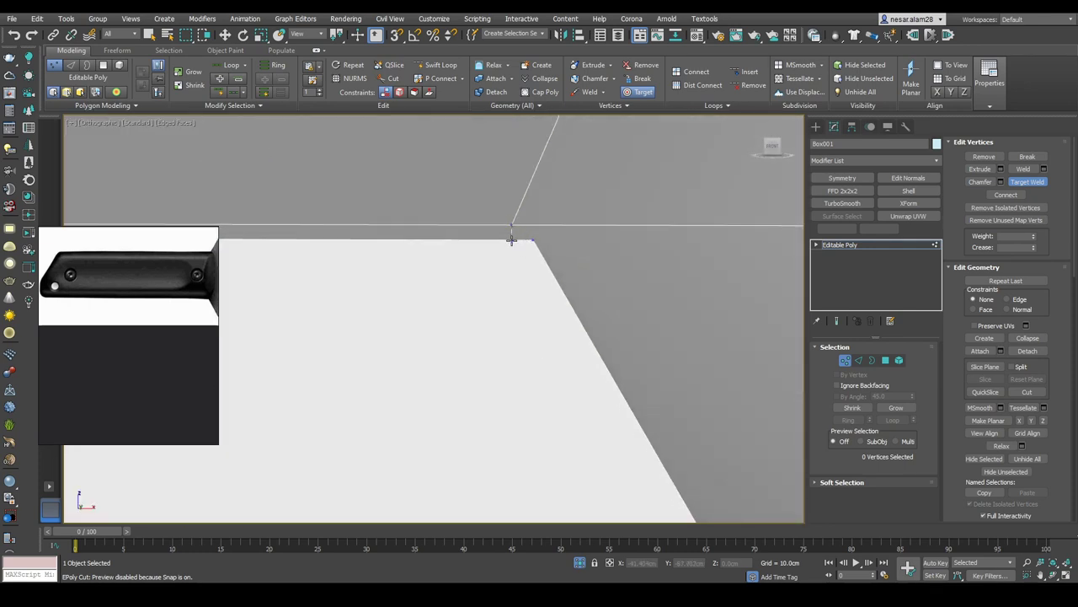
{"action": "left_click", "coordinate": [511, 239]}
{"action": "middle_click_drag", "start_coordinate": [539, 241], "coordinate": [397, 223], "text": "alt"}
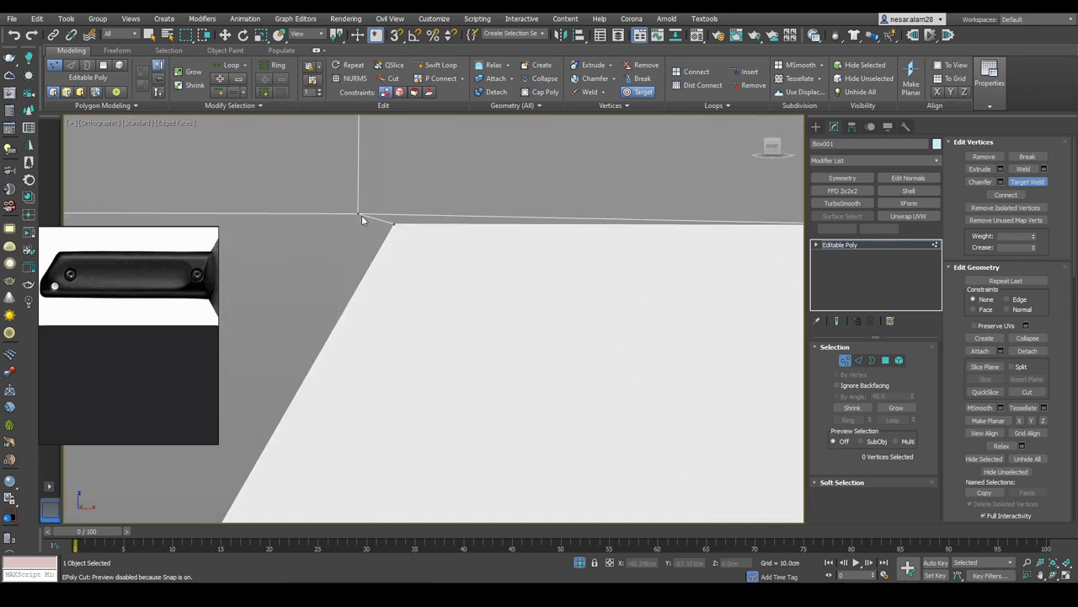
{"action": "scroll", "coordinate": [395, 226], "scroll_direction": "down", "scroll_amount": 10}
Step: Select the hexagonal hole's border and extend it inward by scaling, forming a narrow ring of faces around the opening
{"action": "key", "text": "w"}
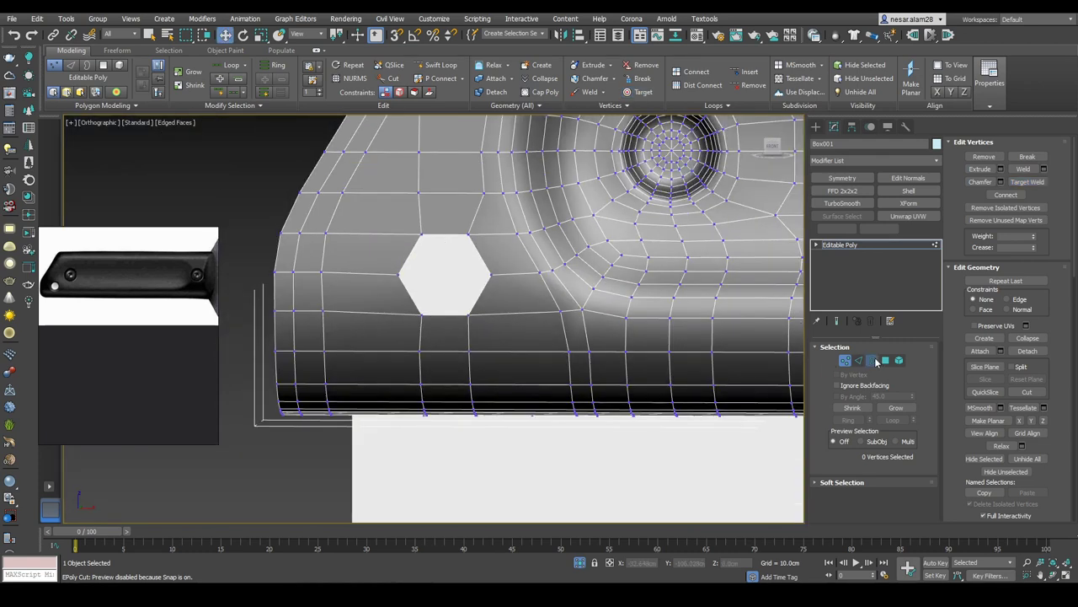
{"action": "left_click", "coordinate": [873, 360]}
{"action": "left_click", "coordinate": [438, 235]}
{"action": "scroll", "coordinate": [429, 265], "scroll_direction": "up", "scroll_amount": 5}
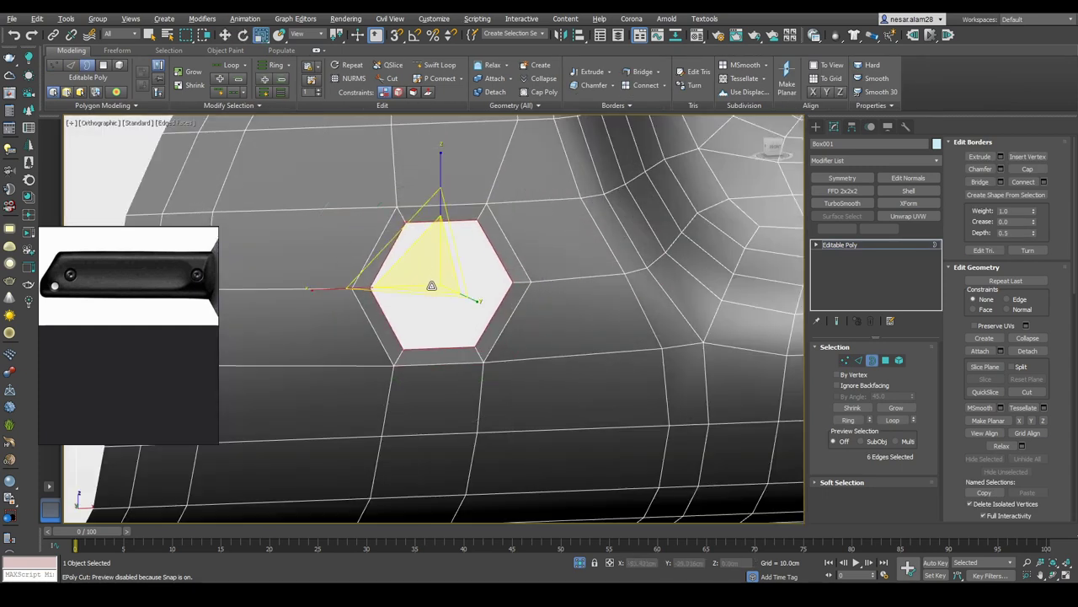
Step: Extend the hexagonal hole's border along Y into the handle to form the hole's inner wall
{"action": "key", "text": "w"}
{"action": "middle_click_drag", "start_coordinate": [457, 300], "coordinate": [478, 275], "text": "alt"}
{"action": "middle_click_drag", "start_coordinate": [332, 258], "coordinate": [550, 277], "text": "alt"}
{"action": "key", "text": "r"}
{"action": "key", "text": "f"}
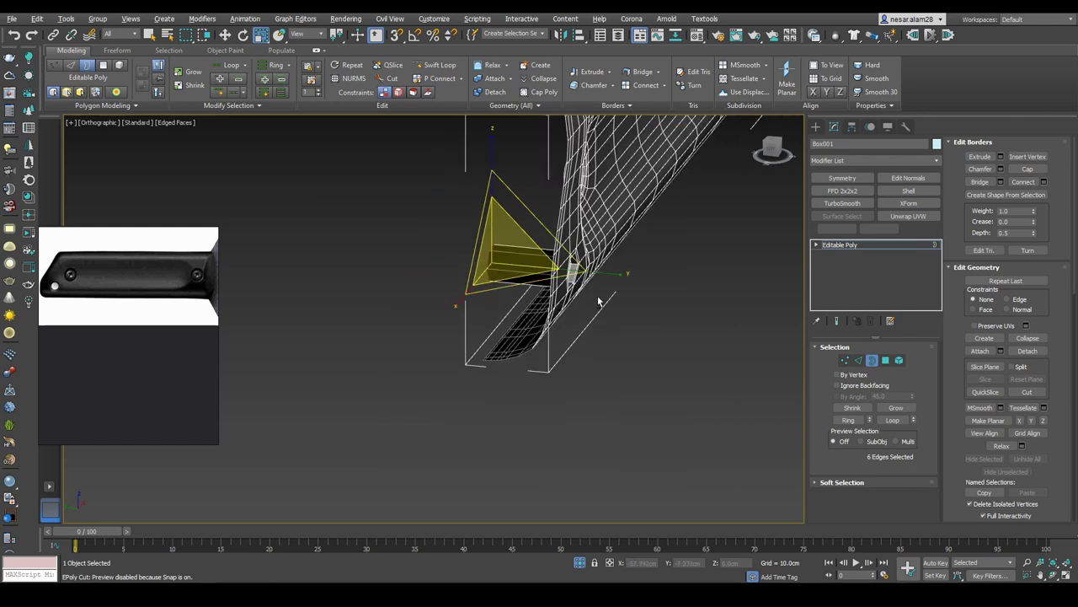
{"action": "key", "text": "2"}
{"action": "middle_click_drag", "start_coordinate": [589, 278], "coordinate": [663, 195], "text": "alt"}
Step: Add a Symmetry modifier on the Z axis and shift its mirror plane sideways to generate the handle's opposite half
{"action": "left_click", "coordinate": [843, 177]}
{"action": "middle_click_drag", "start_coordinate": [589, 269], "coordinate": [668, 225], "text": "alt"}
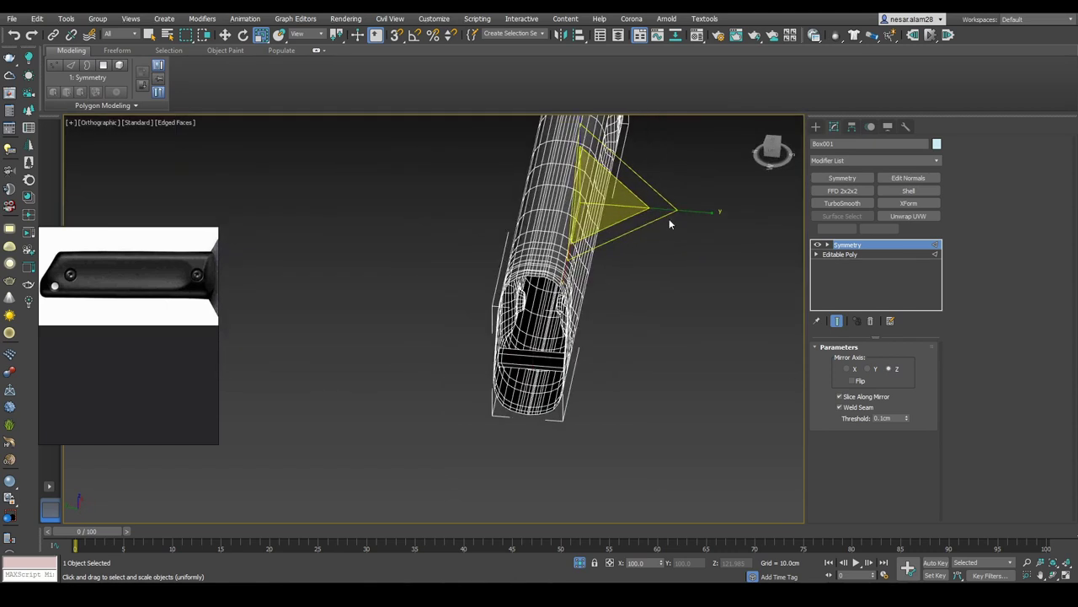
{"action": "middle_click_drag", "start_coordinate": [483, 193], "coordinate": [727, 169], "text": "alt"}
{"action": "key", "text": "l"}
{"action": "right_click", "coordinate": [676, 214]}
{"action": "left_click", "coordinate": [700, 163]}
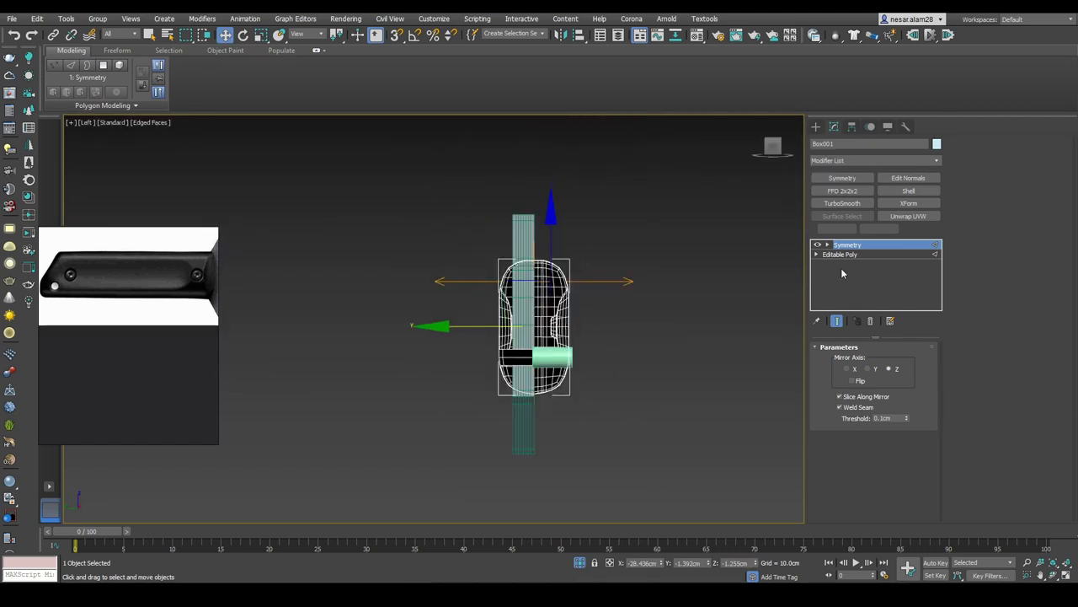
{"action": "left_click_drag", "start_coordinate": [644, 340], "coordinate": [631, 339]}
{"action": "middle_click_drag", "start_coordinate": [630, 340], "coordinate": [590, 354], "text": "alt"}
Step: Check the mirrored handle around the blade's tang and collapse the Symmetry modifier into an editable poly
{"action": "scroll", "coordinate": [658, 308], "scroll_direction": "up", "scroll_amount": 5}
{"action": "scroll", "coordinate": [554, 385], "scroll_direction": "up", "scroll_amount": 5}
{"action": "middle_click_drag", "start_coordinate": [553, 385], "coordinate": [629, 297], "text": "alt"}
{"action": "scroll", "coordinate": [547, 379], "scroll_direction": "down", "scroll_amount": 2}
{"action": "scroll", "coordinate": [635, 337], "scroll_direction": "up", "scroll_amount": 2}
{"action": "scroll", "coordinate": [629, 297], "scroll_direction": "up", "scroll_amount": 3}
{"action": "middle_click_drag", "start_coordinate": [606, 223], "coordinate": [459, 291], "text": "alt"}
{"action": "scroll", "coordinate": [558, 248], "scroll_direction": "down", "scroll_amount": 3}
{"action": "left_click", "coordinate": [872, 249]}
{"action": "right_click", "coordinate": [459, 291]}
{"action": "left_click", "coordinate": [618, 416]}
Step: Align the handle to the blade object center to center on the X, Y and Z positions
{"action": "middle_click_drag", "start_coordinate": [617, 416], "coordinate": [712, 300], "text": "alt"}
{"action": "middle_click_drag", "start_coordinate": [732, 193], "coordinate": [631, 287], "text": "alt"}
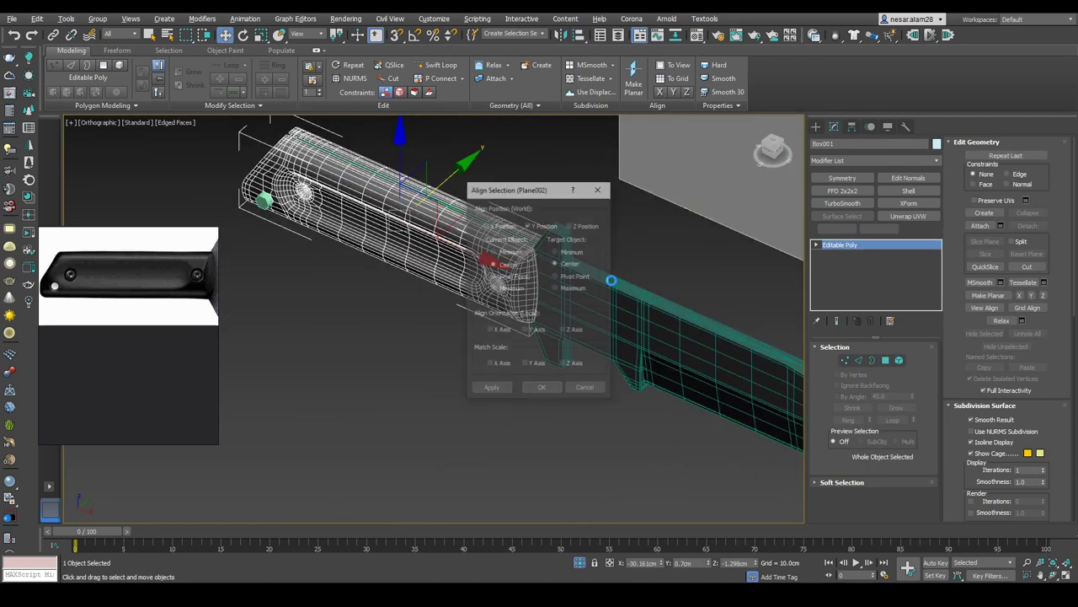
{"action": "left_click", "coordinate": [528, 225]}
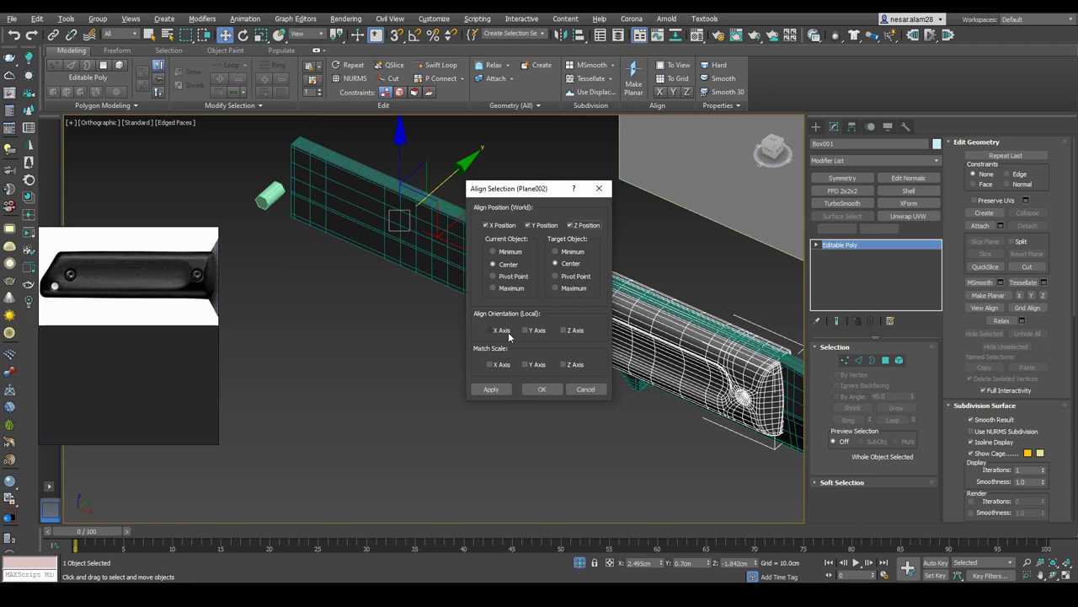
{"action": "left_click", "coordinate": [542, 389]}
{"action": "middle_click_drag", "start_coordinate": [541, 389], "coordinate": [589, 353], "text": "alt"}
{"action": "scroll", "coordinate": [605, 341], "scroll_direction": "up", "scroll_amount": 3}
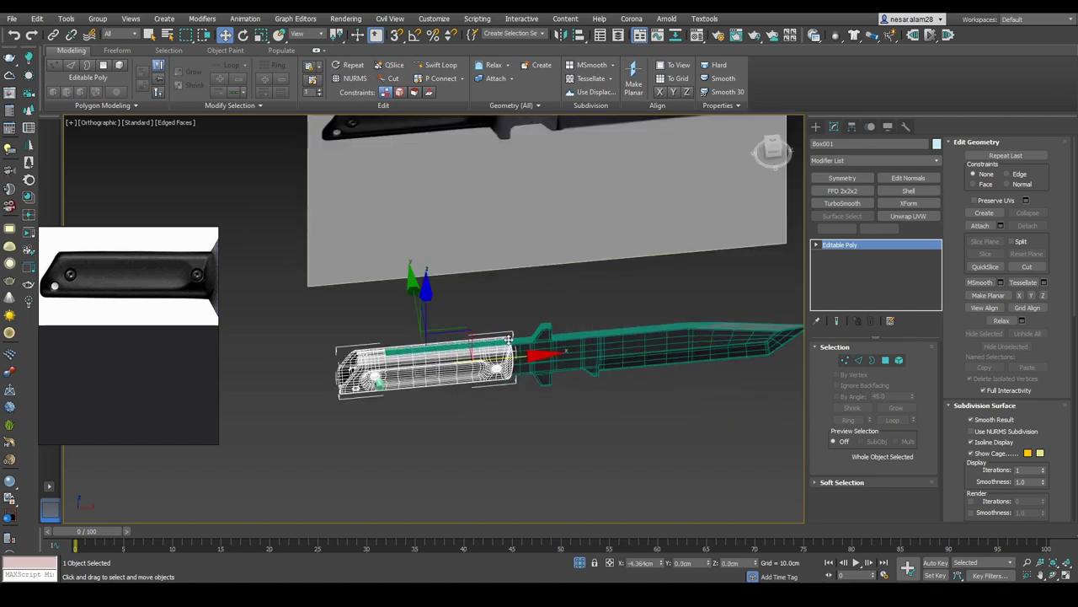
Step: Move the handle back along X over the tang so that its end meets the guard in the front view
{"action": "key", "text": "f"}
{"action": "key", "text": "z"}
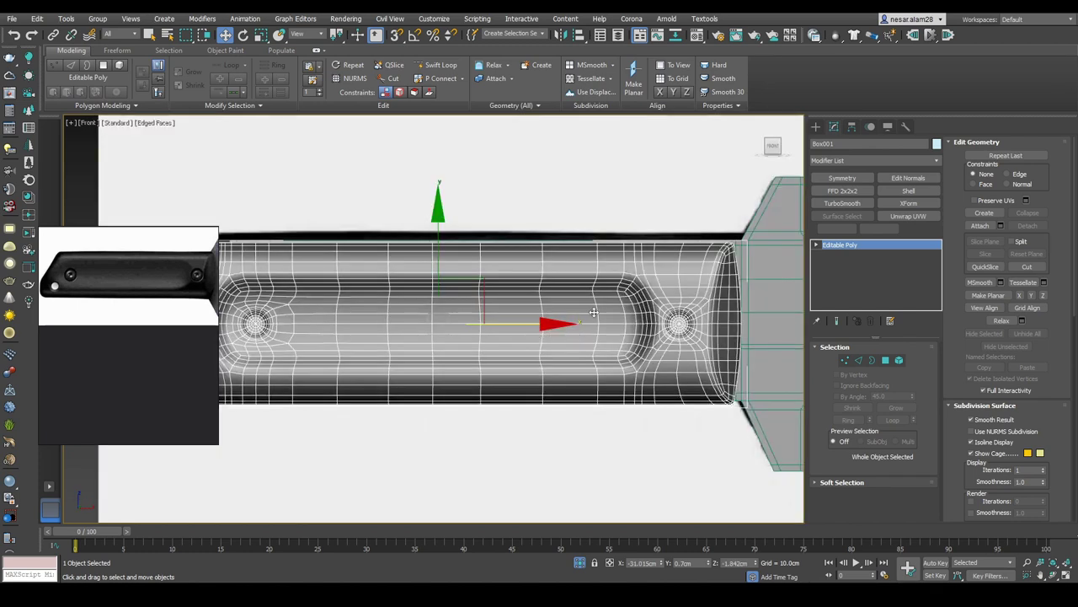
{"action": "left_click_drag", "start_coordinate": [546, 323], "coordinate": [556, 323]}
{"action": "left_click_drag", "start_coordinate": [445, 233], "coordinate": [497, 267]}
{"action": "scroll", "coordinate": [453, 231], "scroll_direction": "down", "scroll_amount": 3}
{"action": "scroll", "coordinate": [494, 260], "scroll_direction": "up", "scroll_amount": 1}
{"action": "key", "text": "r"}
{"action": "key", "text": "w"}
Step: Isolate the handle and examine the open seam between its mirrored halves
{"action": "middle_click_drag", "start_coordinate": [495, 226], "coordinate": [400, 371], "text": "alt"}
{"action": "left_click", "coordinate": [400, 371]}
{"action": "scroll", "coordinate": [465, 384], "scroll_direction": "down", "scroll_amount": 3}
{"action": "scroll", "coordinate": [466, 384], "scroll_direction": "up", "scroll_amount": 3}
{"action": "key", "text": "F4"}
{"action": "left_click", "coordinate": [466, 384]}
{"action": "middle_click_drag", "start_coordinate": [466, 384], "coordinate": [569, 301], "text": "alt"}
{"action": "scroll", "coordinate": [569, 301], "scroll_direction": "up", "scroll_amount": 3}
{"action": "key", "text": "F4"}
Step: Select the open borders on both sides of the handle's center seam and convert them to a vertex selection
{"action": "key", "text": "3"}
{"action": "left_click", "coordinate": [497, 369]}
{"action": "key", "text": "alt+c"}
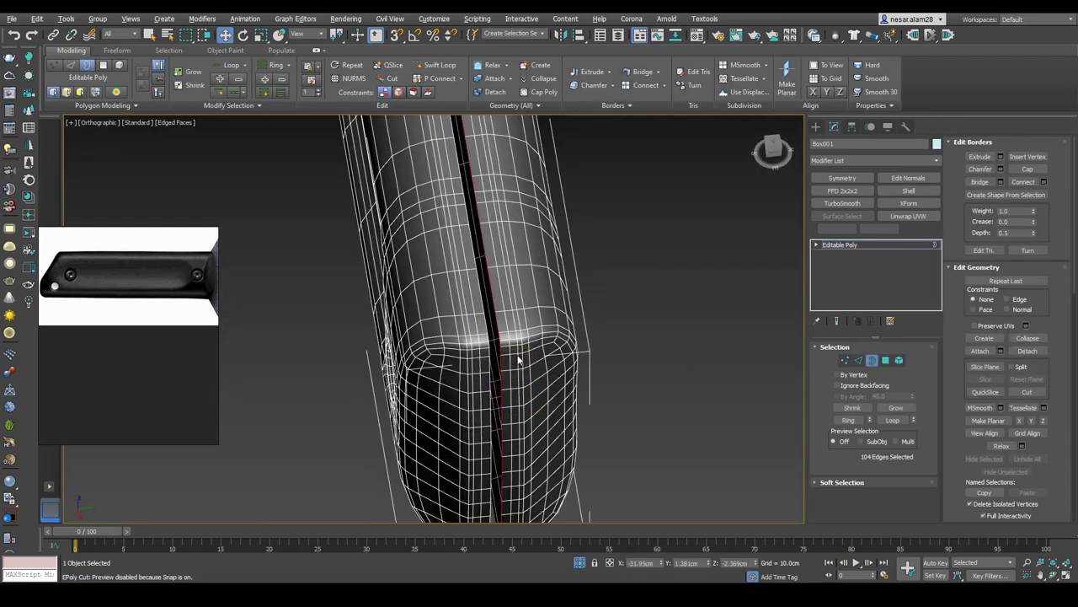
{"action": "left_click", "coordinate": [845, 360], "text": "ctrl"}
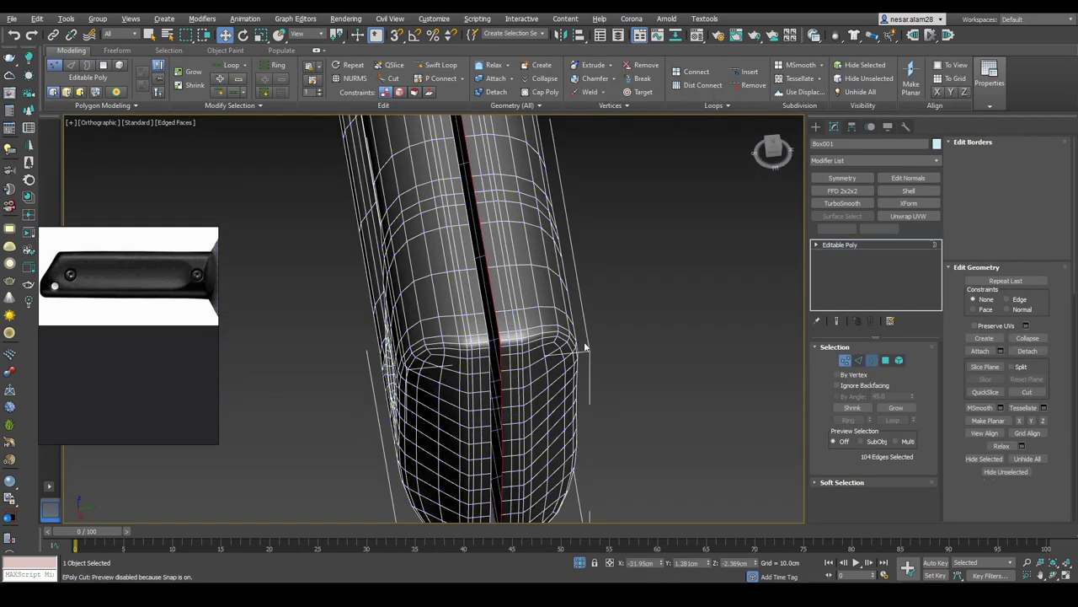
{"action": "key", "text": "3"}
{"action": "key", "text": "1"}
Step: Drop the slanted-end vertices from the seam selection and scale the remaining ones along Y across the gap
{"action": "middle_click_drag", "start_coordinate": [778, 346], "coordinate": [606, 372], "text": "alt"}
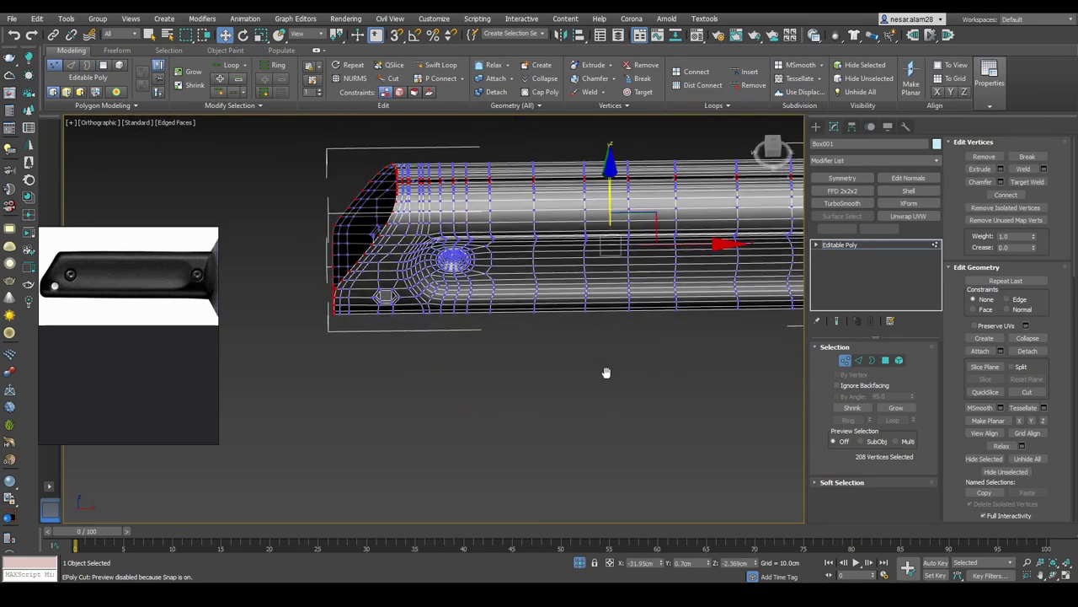
{"action": "left_click", "coordinate": [771, 148]}
{"action": "key", "text": "F3"}
{"action": "scroll", "coordinate": [375, 221], "scroll_direction": "up", "scroll_amount": 4}
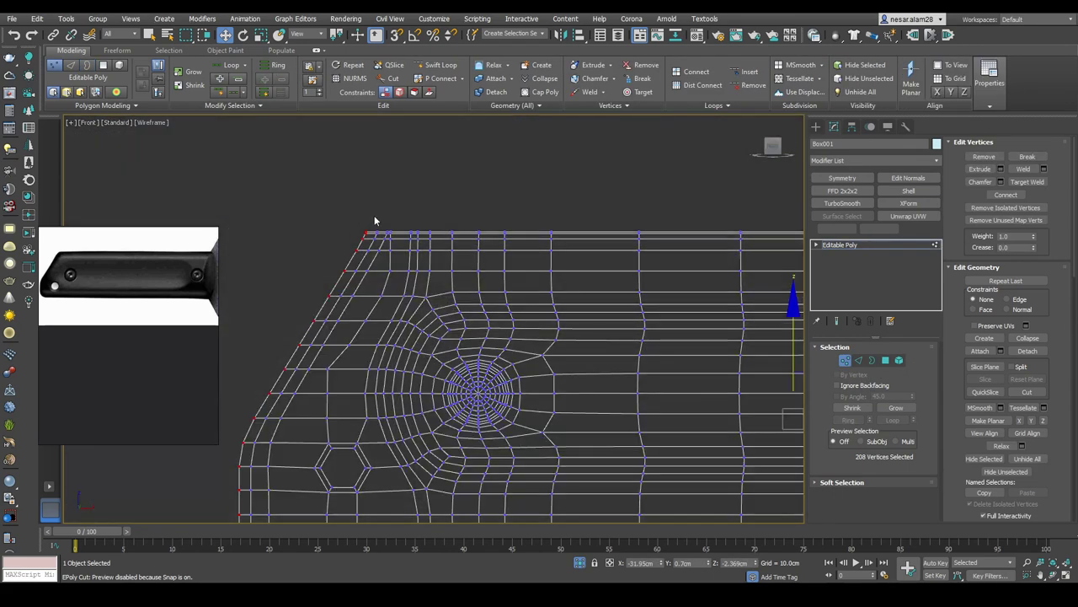
{"action": "middle_click_drag", "start_coordinate": [375, 358], "coordinate": [390, 183]}
{"action": "scroll", "coordinate": [288, 303], "scroll_direction": "up", "scroll_amount": 2}
{"action": "left_click_drag", "start_coordinate": [336, 428], "coordinate": [336, 427]}
{"action": "middle_click_drag", "start_coordinate": [354, 421], "coordinate": [547, 337], "text": "alt"}
{"action": "key", "text": "F3"}
{"action": "scroll", "coordinate": [558, 318], "scroll_direction": "up", "scroll_amount": 3}
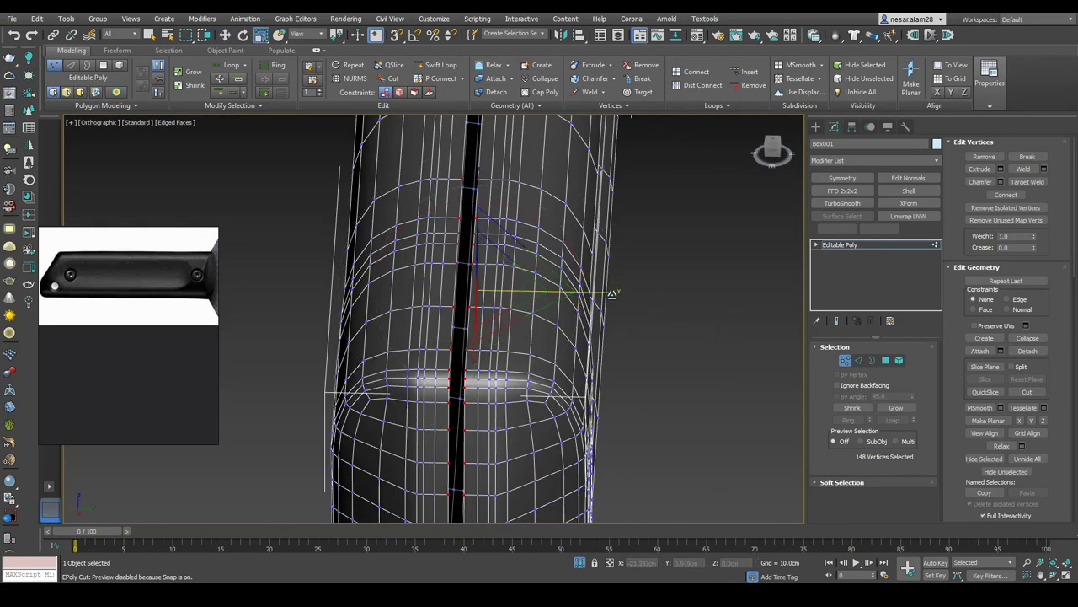
Step: Try to weld the selected vertices across the center seam, then undo the weld
{"action": "left_click", "coordinate": [1023, 169]}
{"action": "middle_click_drag", "start_coordinate": [421, 337], "coordinate": [517, 328], "text": "alt"}
{"action": "scroll", "coordinate": [345, 266], "scroll_direction": "up", "scroll_amount": 5}
{"action": "scroll", "coordinate": [331, 239], "scroll_direction": "down", "scroll_amount": 3}
{"action": "scroll", "coordinate": [414, 321], "scroll_direction": "up", "scroll_amount": 3}
{"action": "scroll", "coordinate": [546, 336], "scroll_direction": "down", "scroll_amount": 2}
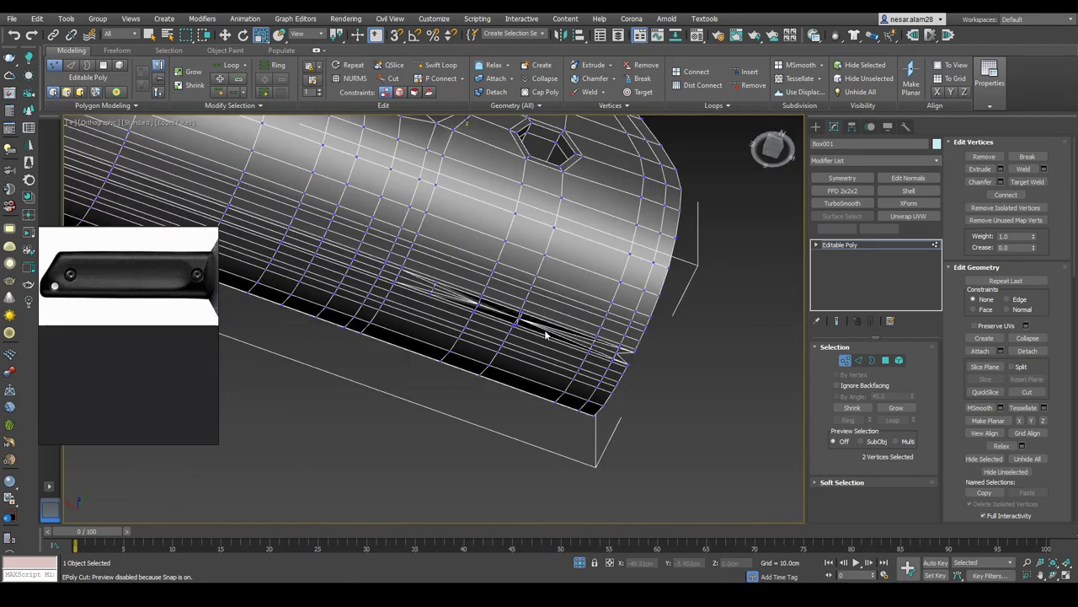
{"action": "scroll", "coordinate": [519, 329], "scroll_direction": "up", "scroll_amount": 4}
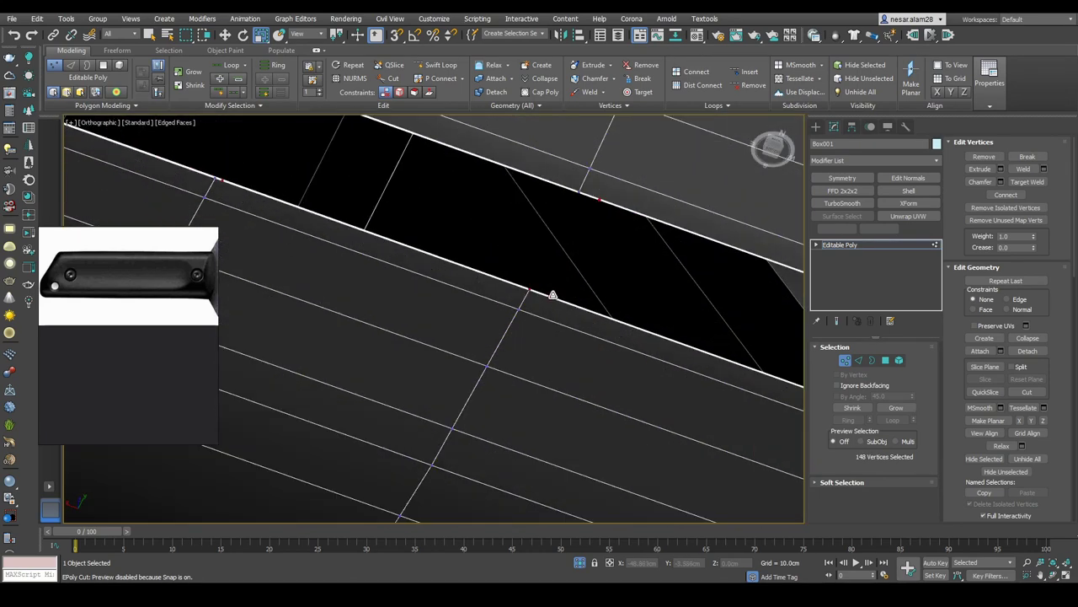
Step: Select the closely spaced parallel edges running beside the rim of the center seam
{"action": "scroll", "coordinate": [551, 301], "scroll_direction": "down", "scroll_amount": 3}
{"action": "scroll", "coordinate": [574, 333], "scroll_direction": "up", "scroll_amount": 1}
{"action": "scroll", "coordinate": [457, 284], "scroll_direction": "up", "scroll_amount": 5}
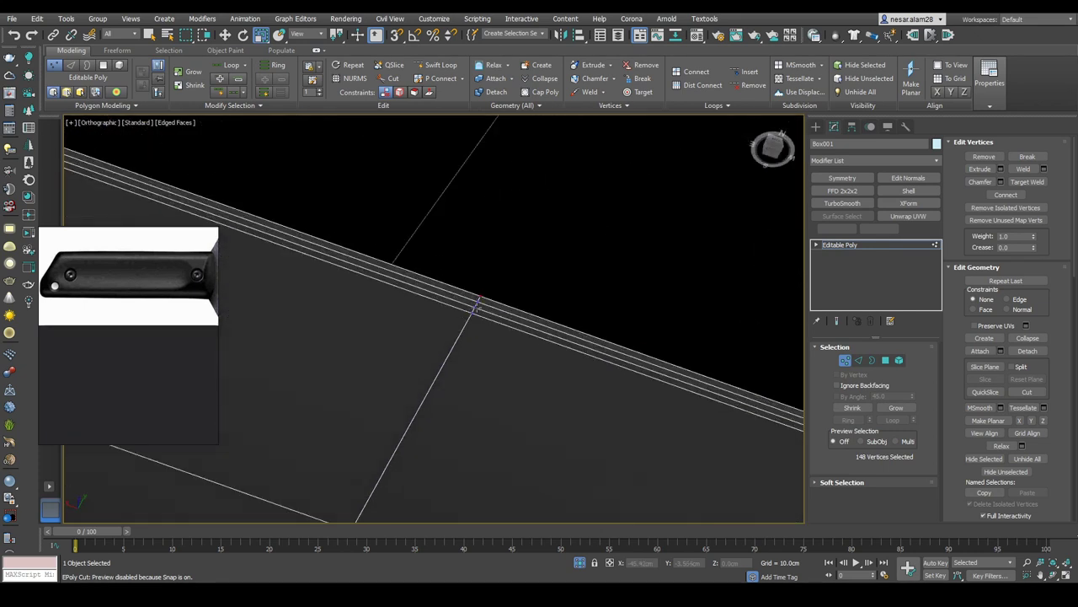
{"action": "key", "text": "2"}
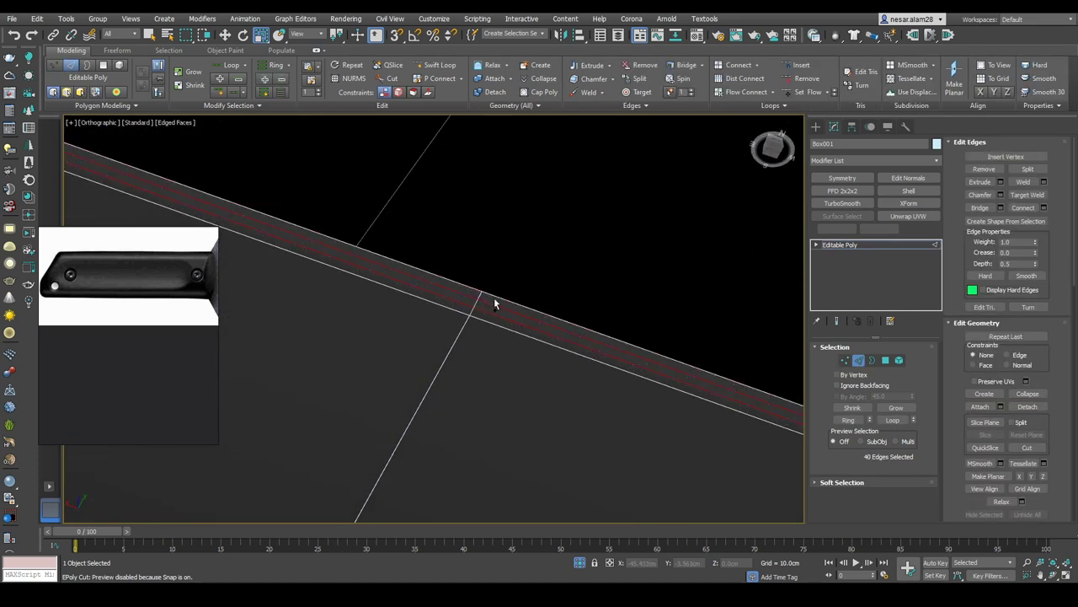
{"action": "scroll", "coordinate": [516, 314], "scroll_direction": "down", "scroll_amount": 3}
{"action": "scroll", "coordinate": [552, 268], "scroll_direction": "up", "scroll_amount": 3}
Step: Select the edge loop along the center seam in wireframe display and convert it to a vertex selection
{"action": "key", "text": "F3"}
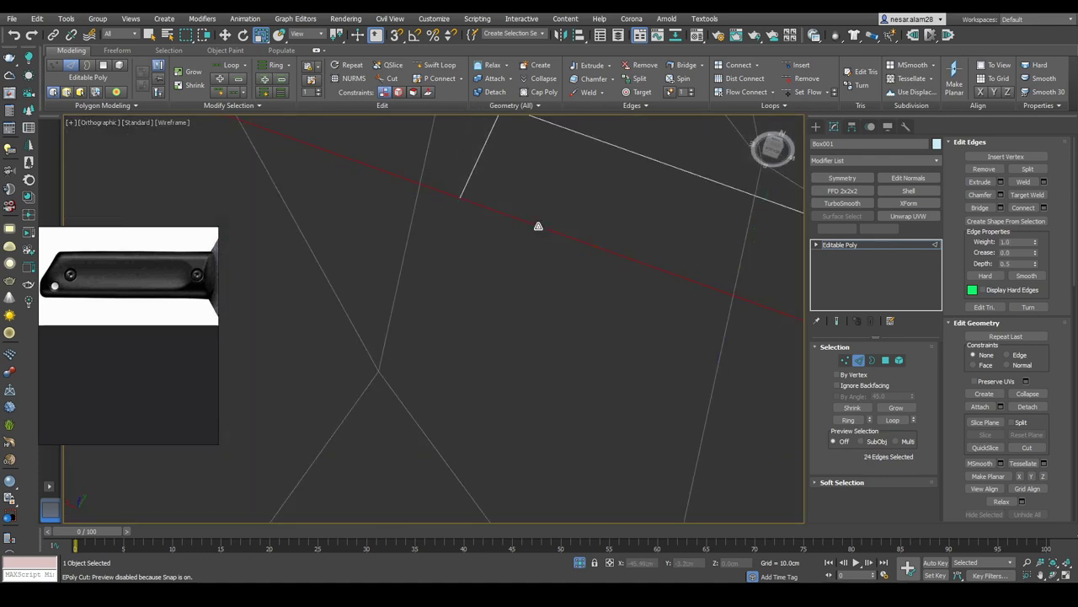
{"action": "scroll", "coordinate": [518, 357], "scroll_direction": "down", "scroll_amount": 3}
{"action": "left_click", "coordinate": [845, 361]}
{"action": "scroll", "coordinate": [505, 320], "scroll_direction": "down", "scroll_amount": 5}
{"action": "middle_click_drag", "start_coordinate": [505, 320], "coordinate": [517, 206], "text": "alt"}
{"action": "scroll", "coordinate": [517, 206], "scroll_direction": "up", "scroll_amount": 5}
{"action": "key", "text": "F3"}
{"action": "scroll", "coordinate": [517, 205], "scroll_direction": "up", "scroll_amount": 5}
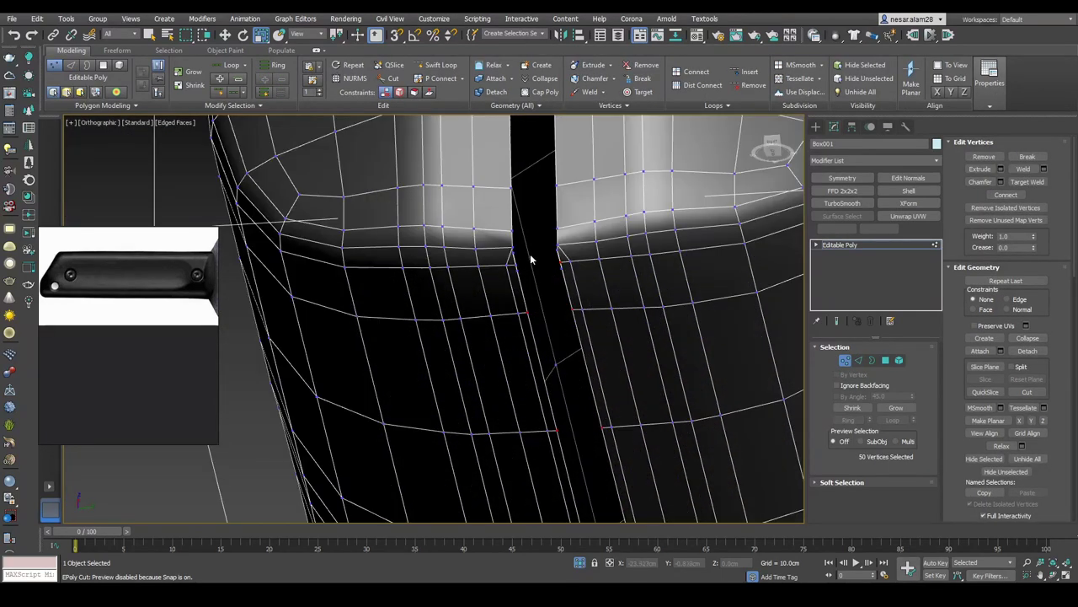
Step: Extend the vertex selection along both rims of the center seam, clear it, and select the object inside the gap
{"action": "scroll", "coordinate": [555, 262], "scroll_direction": "down", "scroll_amount": 4}
{"action": "middle_click_drag", "start_coordinate": [611, 289], "coordinate": [708, 344], "text": "alt"}
{"action": "key", "text": "w"}
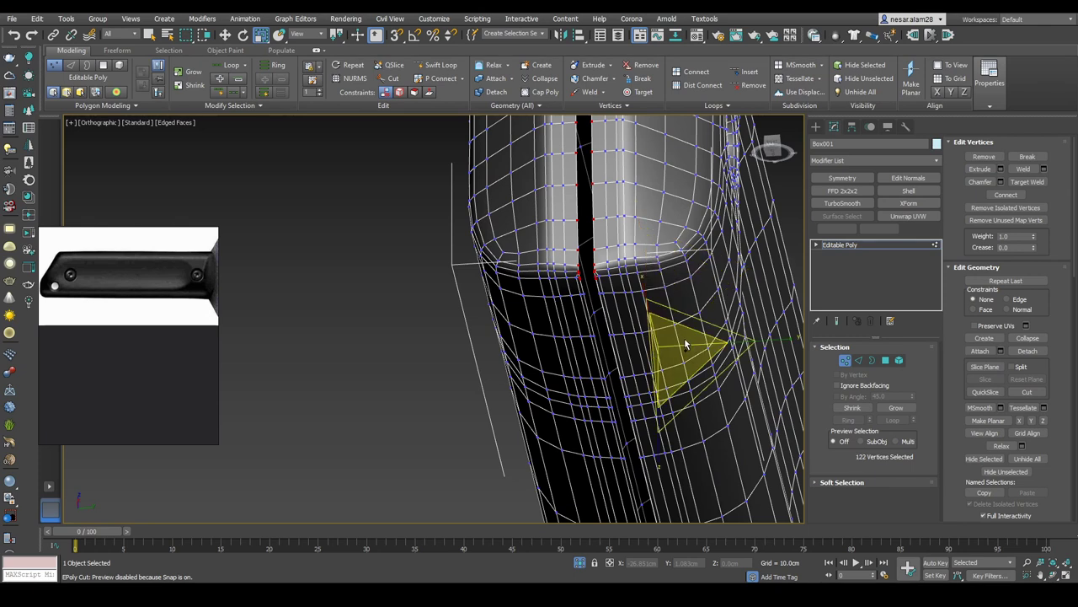
{"action": "left_click", "coordinate": [684, 338]}
{"action": "key", "text": "1"}
{"action": "left_click", "coordinate": [684, 338]}
{"action": "left_click", "coordinate": [685, 344]}
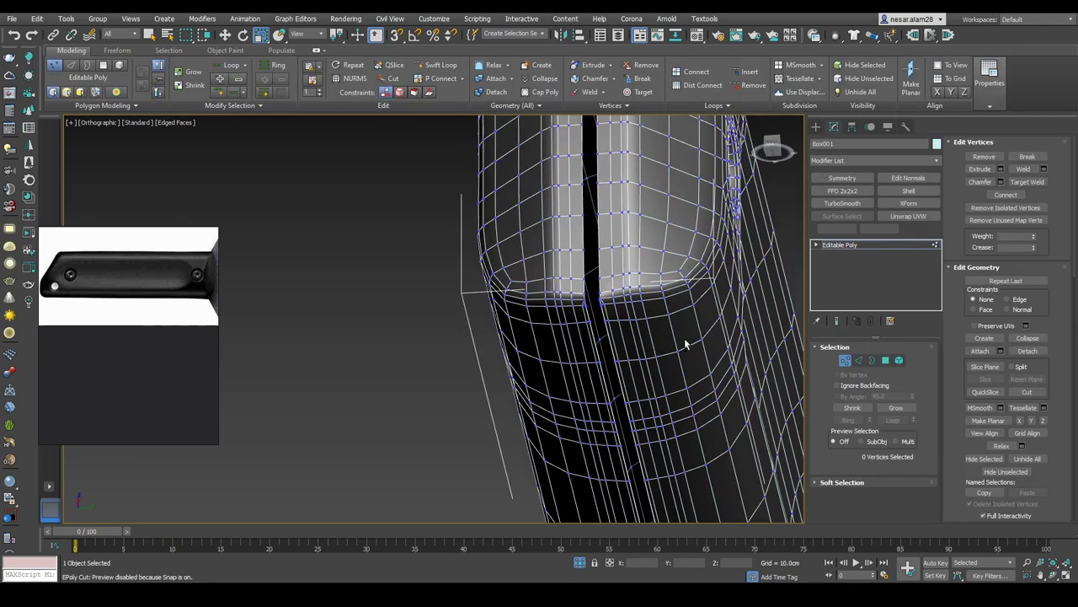
{"action": "left_click", "coordinate": [615, 282]}
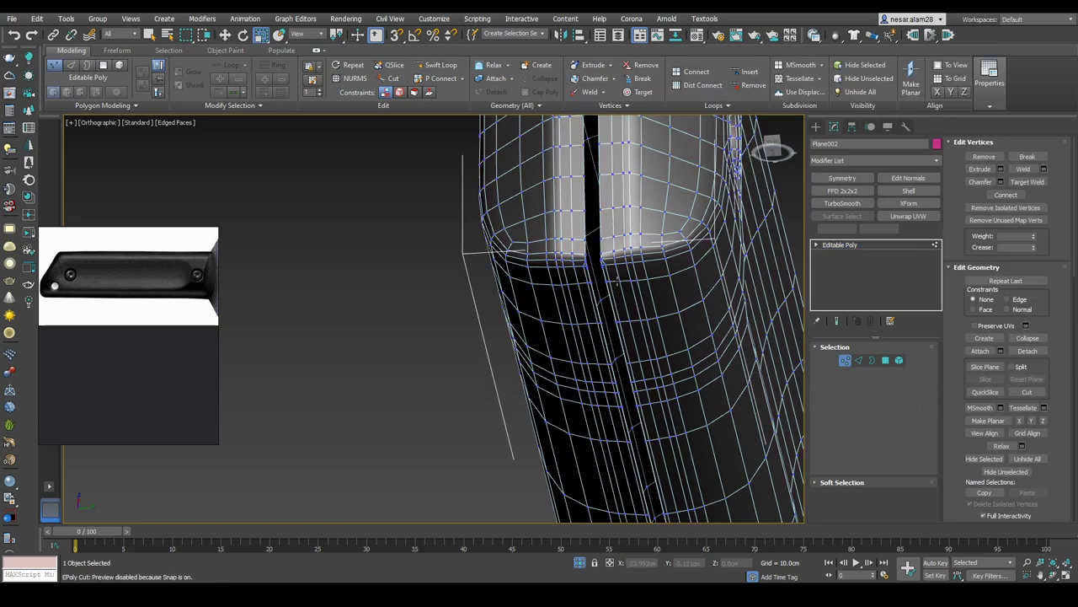
Step: Undo the handle's Symmetry to return to the single editable half
{"action": "key", "text": "alt+s"}
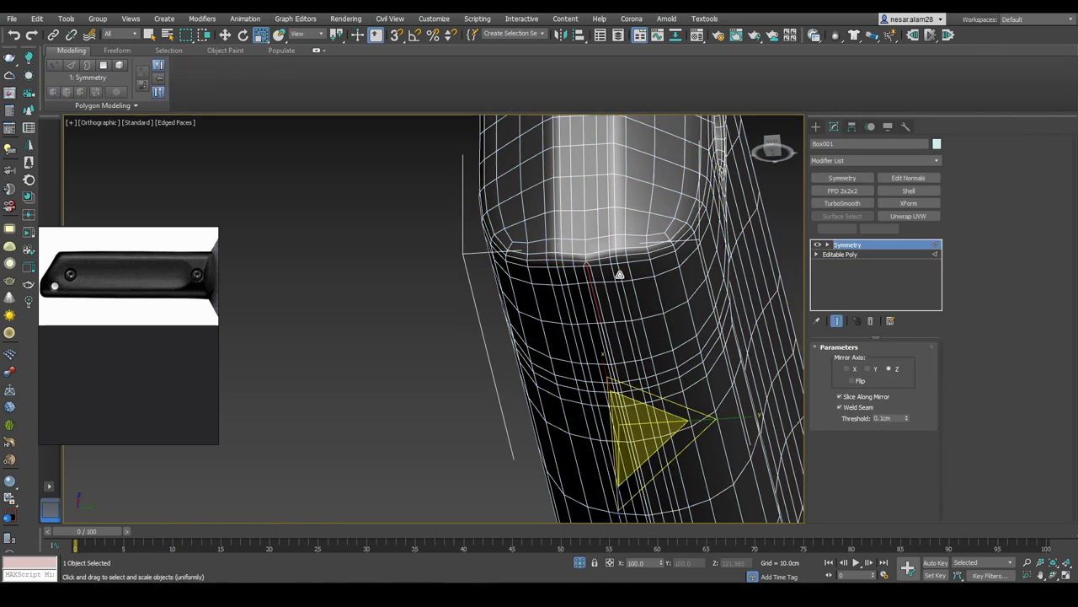
{"action": "middle_click_drag", "start_coordinate": [619, 275], "coordinate": [621, 280], "text": "alt"}
{"action": "key", "text": "ctrl+z"}
{"action": "middle_click_drag", "start_coordinate": [690, 287], "coordinate": [739, 304], "text": "alt"}
{"action": "scroll", "coordinate": [738, 304], "scroll_direction": "down", "scroll_amount": 3}
{"action": "middle_click_drag", "start_coordinate": [632, 326], "coordinate": [590, 328], "text": "alt"}
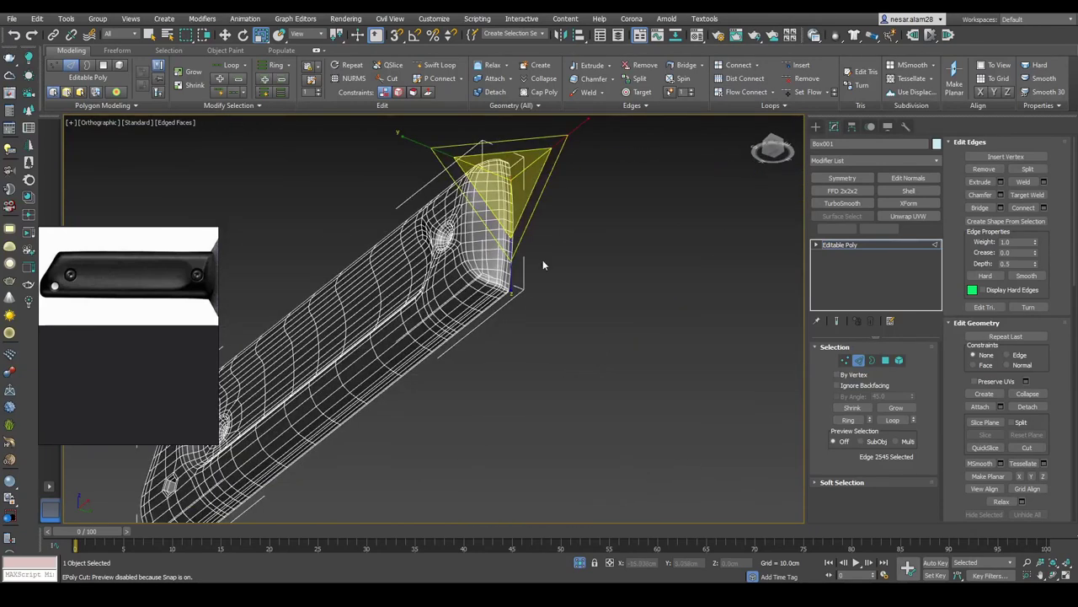
Step: Select the narrow band of doubled edges along the half handle's open rim and collapse it into a single edge line
{"action": "scroll", "coordinate": [556, 331], "scroll_direction": "up", "scroll_amount": 10}
{"action": "key", "text": "6"}
{"action": "key", "text": "2"}
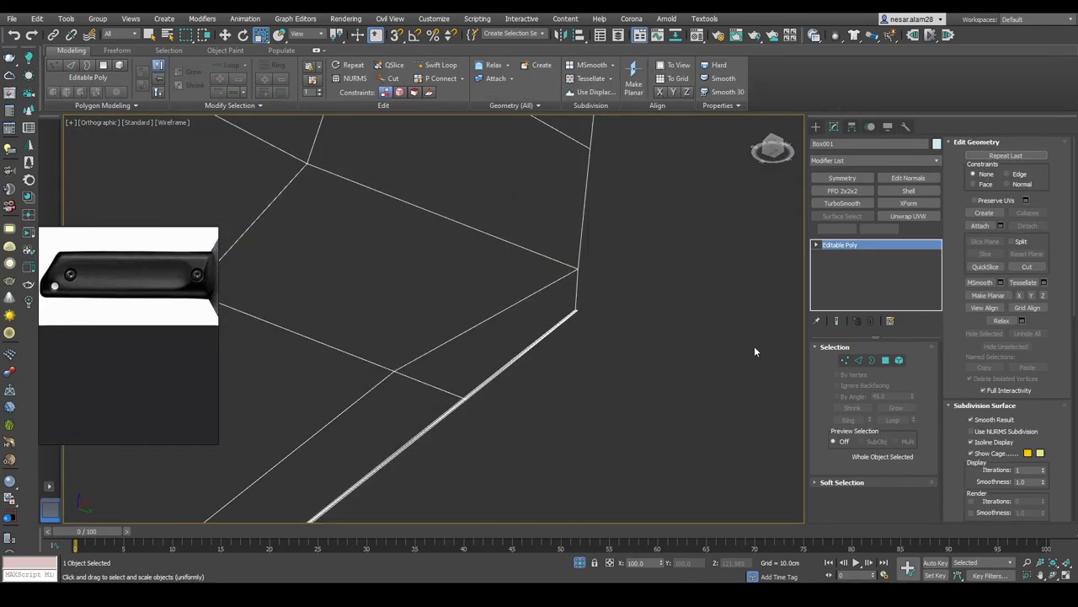
{"action": "key", "text": "alt+c"}
{"action": "key", "text": "F3"}
{"action": "key", "text": "alt+l"}
{"action": "scroll", "coordinate": [581, 319], "scroll_direction": "up", "scroll_amount": 3}
{"action": "key", "text": "F3"}
{"action": "key", "text": "F3"}
{"action": "left_click", "coordinate": [645, 278]}
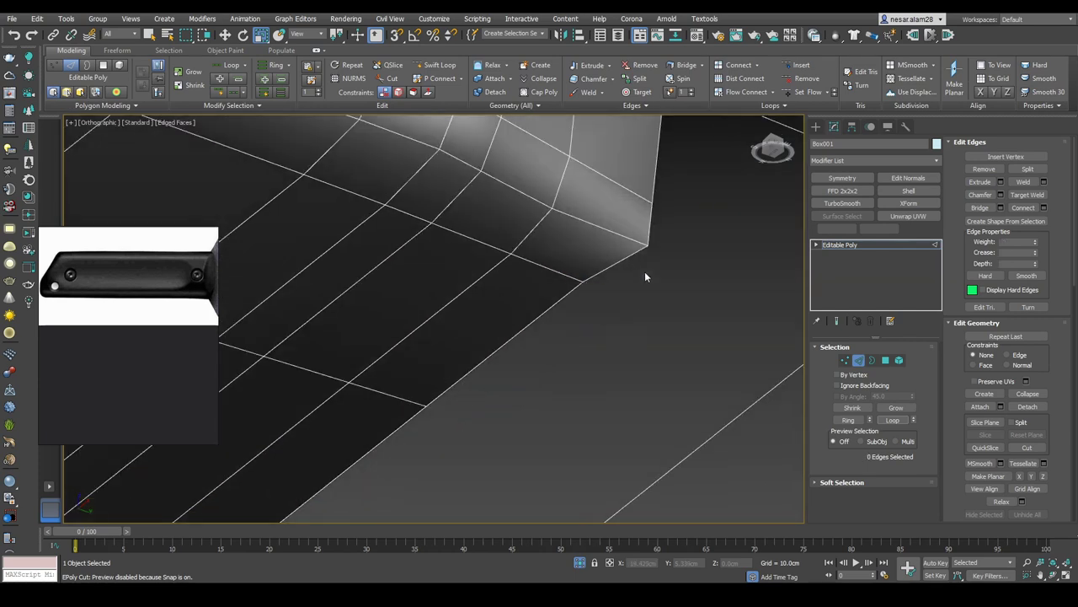
Step: Select the full edge loop along the half handle's open rim and extend it outward along the Y axis
{"action": "scroll", "coordinate": [568, 308], "scroll_direction": "down", "scroll_amount": 8}
{"action": "middle_click_drag", "start_coordinate": [568, 308], "coordinate": [486, 265], "text": "alt"}
{"action": "scroll", "coordinate": [486, 265], "scroll_direction": "up", "scroll_amount": 5}
{"action": "scroll", "coordinate": [472, 278], "scroll_direction": "down", "scroll_amount": 4}
{"action": "scroll", "coordinate": [438, 312], "scroll_direction": "up", "scroll_amount": 6}
{"action": "double_click", "coordinate": [437, 315]}
{"action": "scroll", "coordinate": [437, 313], "scroll_direction": "down", "scroll_amount": 6}
{"action": "middle_click_drag", "start_coordinate": [437, 313], "coordinate": [801, 212], "text": "alt"}
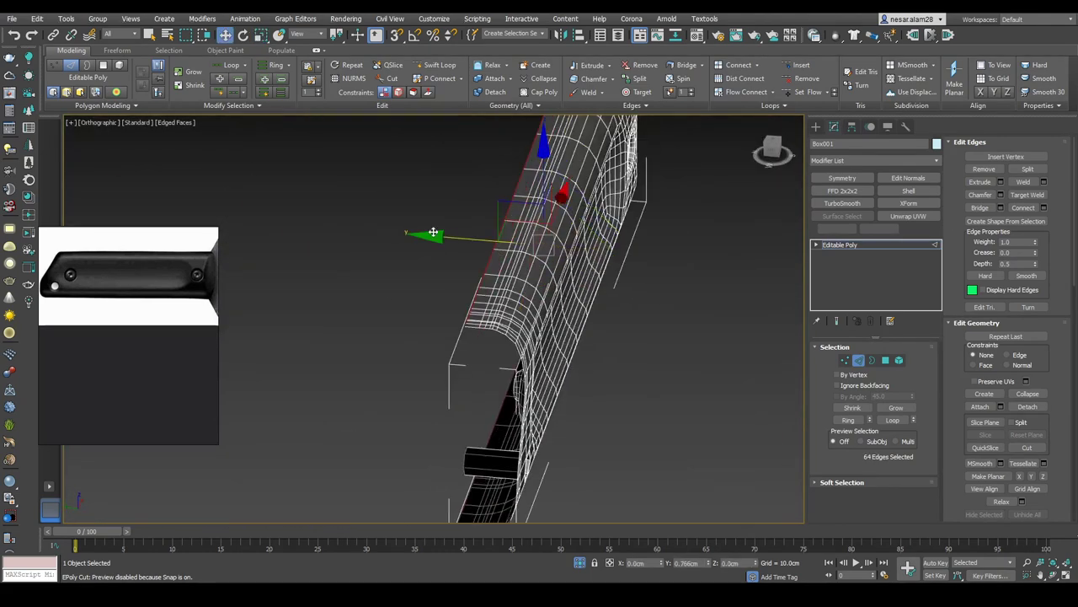
{"action": "scroll", "coordinate": [489, 253], "scroll_direction": "up", "scroll_amount": 2}
Step: Mirror the half handle with a Symmetry modifier on the Z axis and convert the result to Editable Poly
{"action": "left_click", "coordinate": [843, 178]}
{"action": "middle_click_drag", "start_coordinate": [649, 312], "coordinate": [628, 223], "text": "alt"}
{"action": "right_click", "coordinate": [625, 220]}
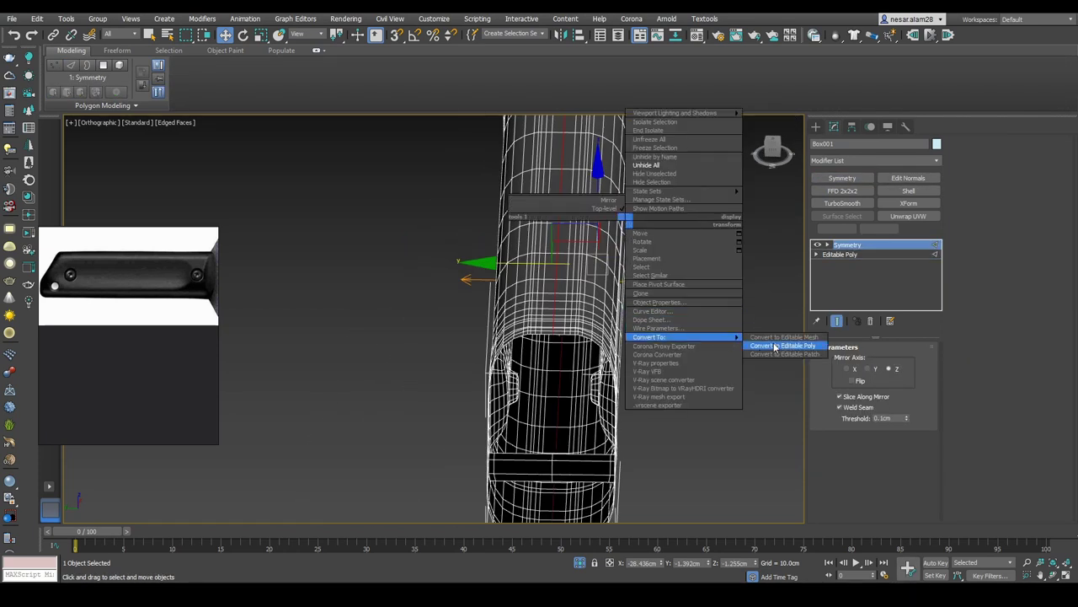
{"action": "left_click", "coordinate": [775, 346]}
Step: Unhide all objects and move the whole handle into line with the blade using vertex snapping
{"action": "right_click", "coordinate": [679, 226]}
{"action": "left_click", "coordinate": [710, 180]}
{"action": "middle_click_drag", "start_coordinate": [710, 180], "coordinate": [607, 189], "text": "alt"}
{"action": "key", "text": "s"}
{"action": "left_click_drag", "start_coordinate": [605, 168], "coordinate": [509, 424]}
{"action": "middle_click_drag", "start_coordinate": [509, 417], "coordinate": [497, 387], "text": "alt"}
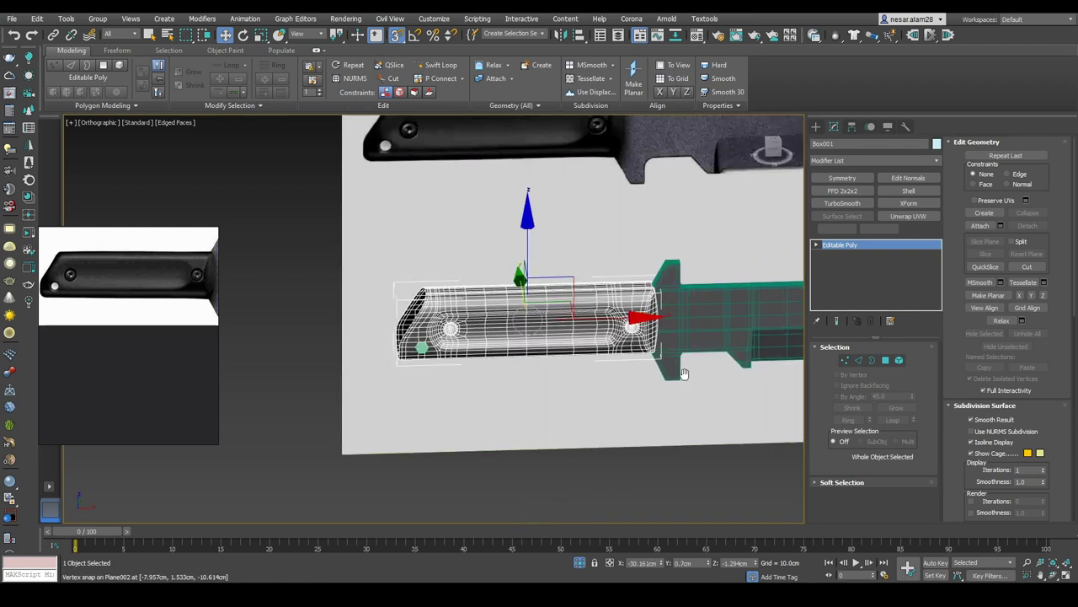
Step: Examine the handle's fit against the blade in shaded and edged display, from the side and from the top
{"action": "key", "text": "F4"}
{"action": "scroll", "coordinate": [492, 374], "scroll_direction": "up", "scroll_amount": 2}
{"action": "scroll", "coordinate": [492, 374], "scroll_direction": "up", "scroll_amount": 2}
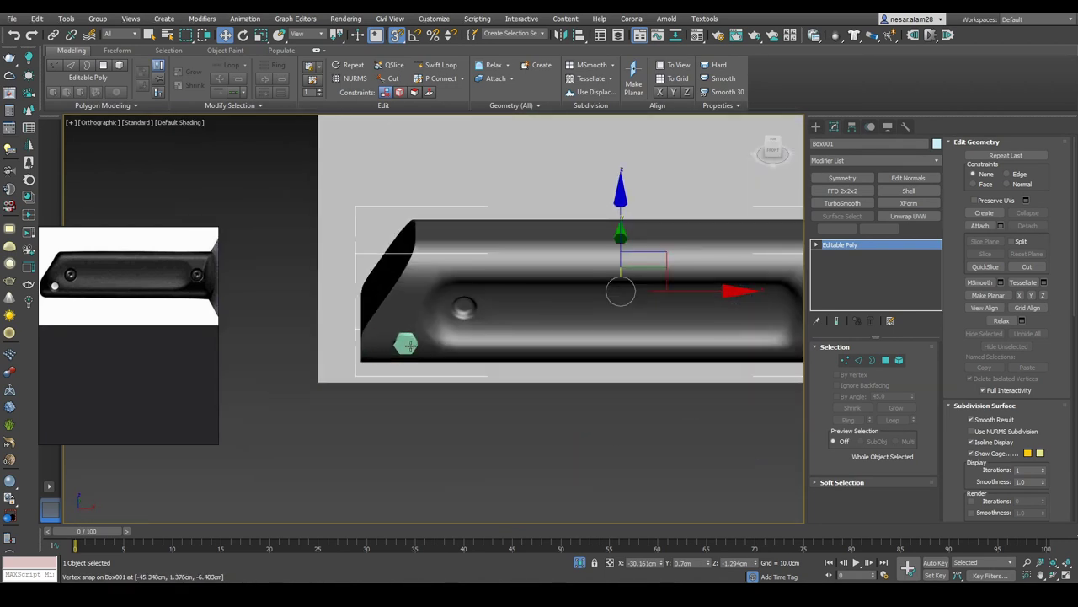
{"action": "left_click", "coordinate": [543, 287]}
{"action": "right_click", "coordinate": [544, 287]}
{"action": "left_click", "coordinate": [611, 281]}
{"action": "left_click", "coordinate": [615, 282]}
{"action": "key", "text": "F4"}
{"action": "middle_click_drag", "start_coordinate": [615, 281], "coordinate": [631, 311], "text": "alt"}
{"action": "left_click", "coordinate": [768, 145]}
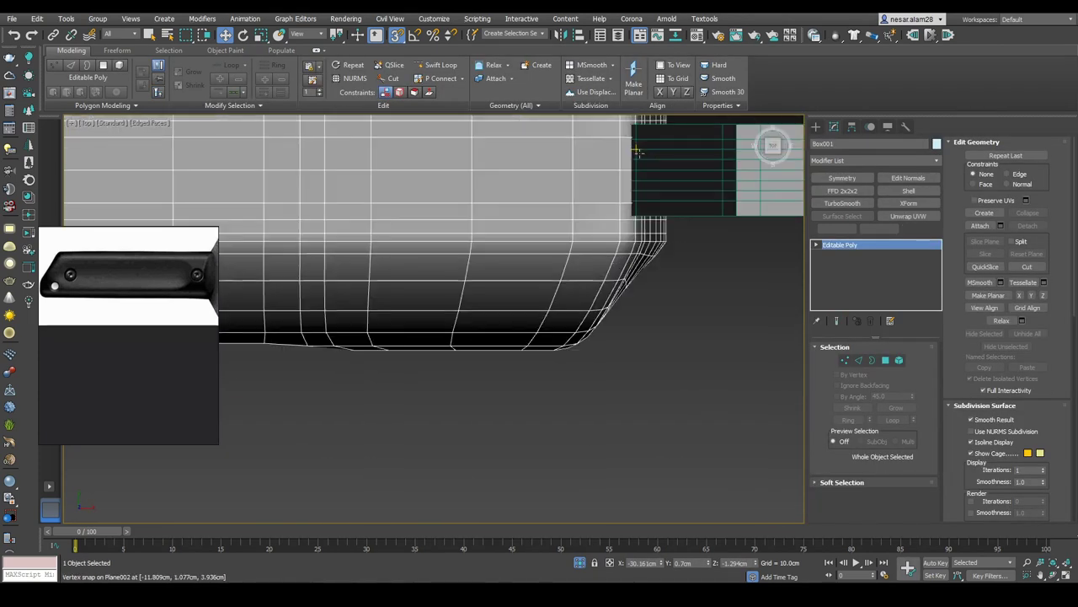
Step: Try to open a slot in the handle's front end by removing the center strip, and select the opening's border
{"action": "key", "text": "1"}
{"action": "key", "text": "F3"}
{"action": "left_click_drag", "start_coordinate": [712, 241], "coordinate": [734, 269]}
{"action": "key", "text": "F3"}
{"action": "mouse_move", "coordinate": [679, 272]}
{"action": "middle_mouse_down", "text": "alt"}
{"action": "mouse_move", "coordinate": [667, 237]}
{"action": "mouse_move", "coordinate": [657, 302]}
{"action": "mouse_move", "coordinate": [629, 289]}
{"action": "middle_mouse_up", "text": "alt"}
{"action": "left_click", "coordinate": [669, 280]}
{"action": "scroll", "coordinate": [669, 280], "scroll_direction": "down", "scroll_amount": 5}
{"action": "key", "text": "alt+c"}
{"action": "scroll", "coordinate": [628, 289], "scroll_direction": "up", "scroll_amount": 4}
{"action": "key", "text": "F3"}
{"action": "key", "text": "3"}
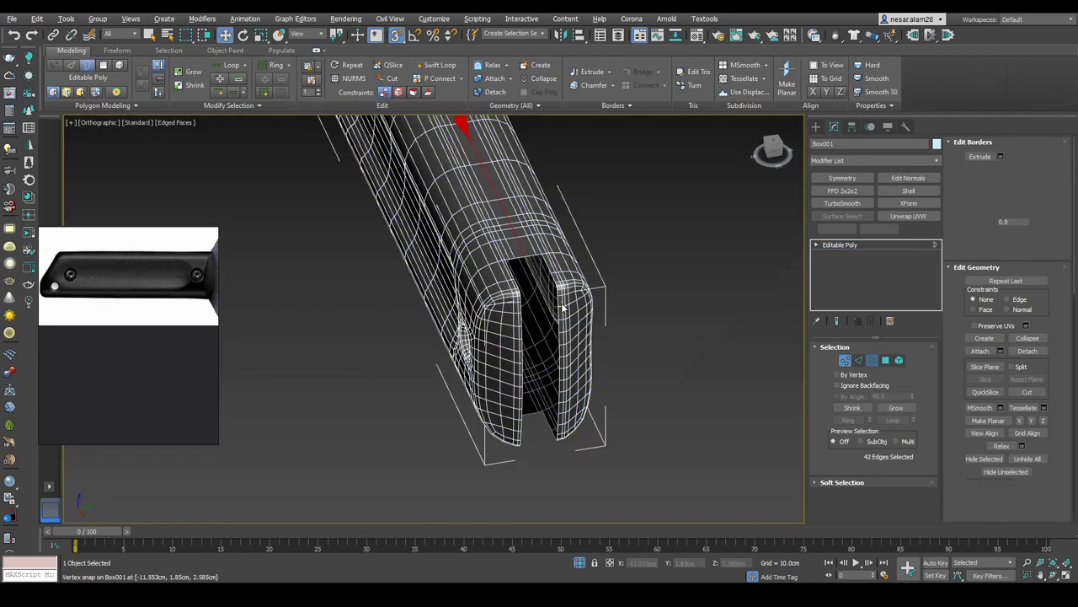
Step: Examine the opened slot and its border, then undo the removal of the center strip
{"action": "left_click", "coordinate": [558, 294]}
{"action": "key", "text": "F4"}
{"action": "mouse_move", "coordinate": [558, 294]}
{"action": "middle_mouse_down", "text": "alt"}
{"action": "mouse_move", "coordinate": [658, 283]}
{"action": "mouse_move", "coordinate": [573, 224]}
{"action": "mouse_move", "coordinate": [638, 266]}
{"action": "middle_mouse_up", "text": "alt"}
{"action": "key", "text": "F4"}
{"action": "mouse_move", "coordinate": [634, 429]}
{"action": "middle_mouse_down", "text": "alt"}
{"action": "mouse_move", "coordinate": [549, 344]}
{"action": "mouse_move", "coordinate": [639, 343]}
{"action": "mouse_move", "coordinate": [618, 376]}
{"action": "mouse_move", "coordinate": [534, 410]}
{"action": "mouse_move", "coordinate": [512, 454]}
{"action": "mouse_move", "coordinate": [632, 438]}
{"action": "middle_mouse_up", "text": "alt"}
{"action": "key", "text": "3"}
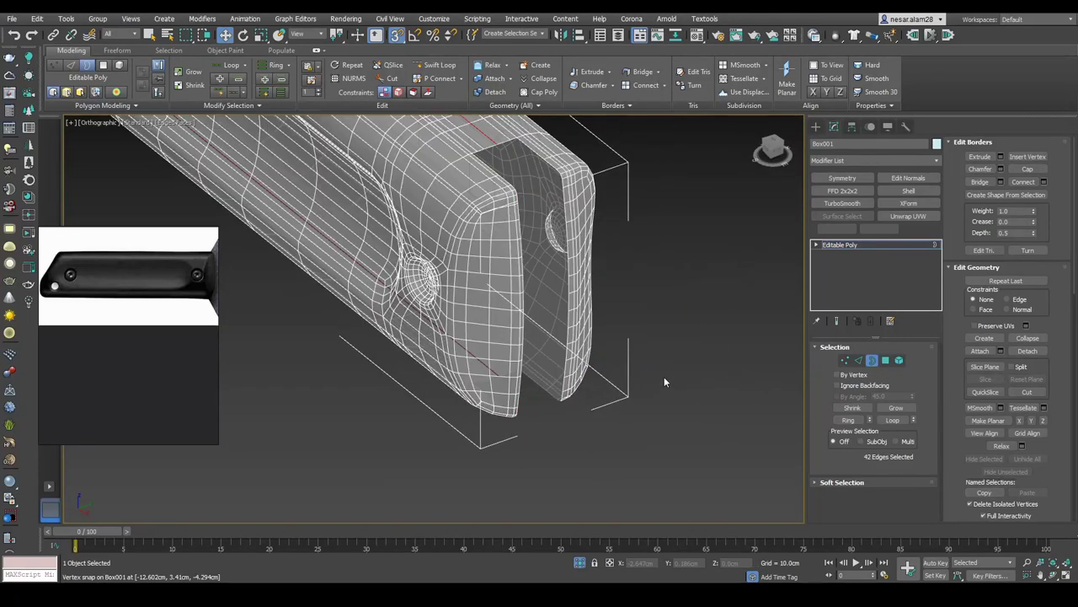
{"action": "key", "text": "ctrl+z"}
{"action": "key", "text": "4"}
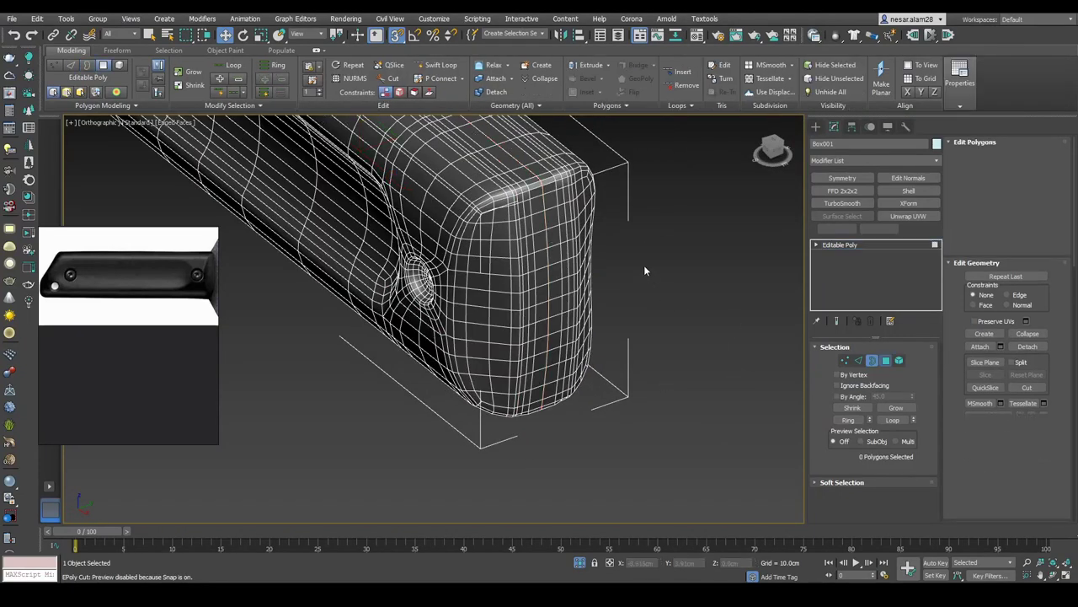
Step: Convert the center edge loop to a polygon selection and limit it to the strip around the handle's front end
{"action": "key", "text": "2"}
{"action": "left_click", "coordinate": [885, 360], "text": "ctrl"}
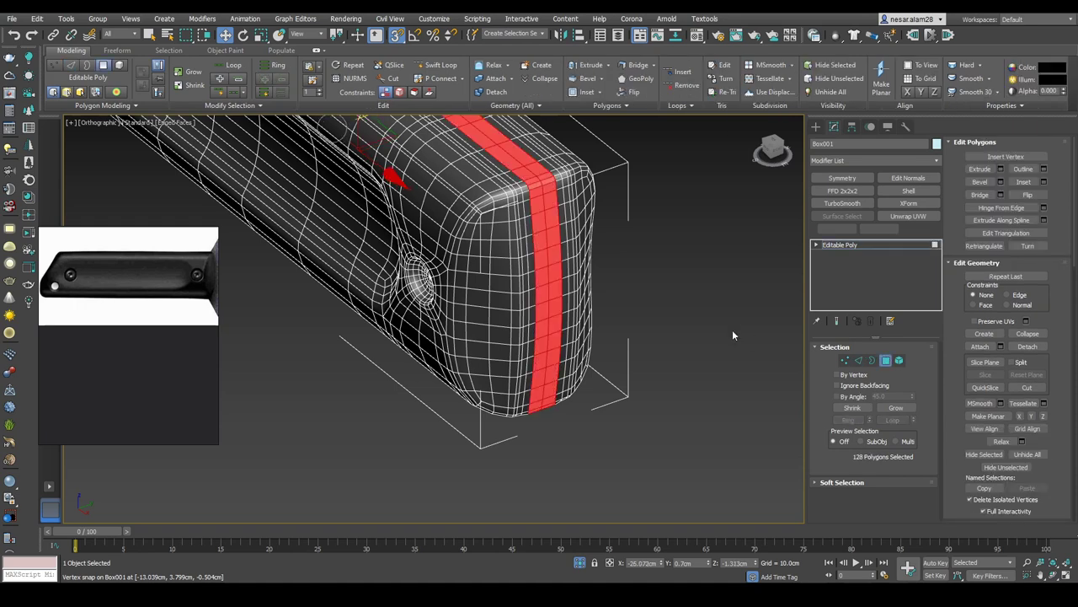
{"action": "middle_click_drag", "start_coordinate": [732, 329], "coordinate": [815, 331], "text": "alt"}
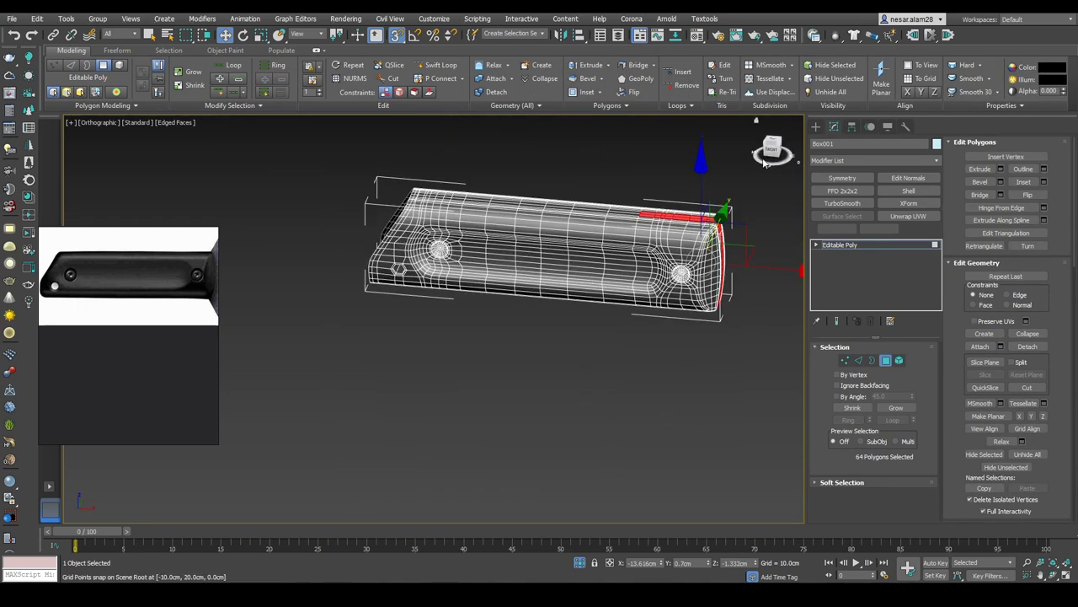
{"action": "key", "text": "f"}
{"action": "left_click_drag", "start_coordinate": [588, 430], "coordinate": [588, 426]}
{"action": "middle_click_drag", "start_coordinate": [588, 425], "coordinate": [690, 396], "text": "alt"}
{"action": "scroll", "coordinate": [624, 353], "scroll_direction": "up", "scroll_amount": 5}
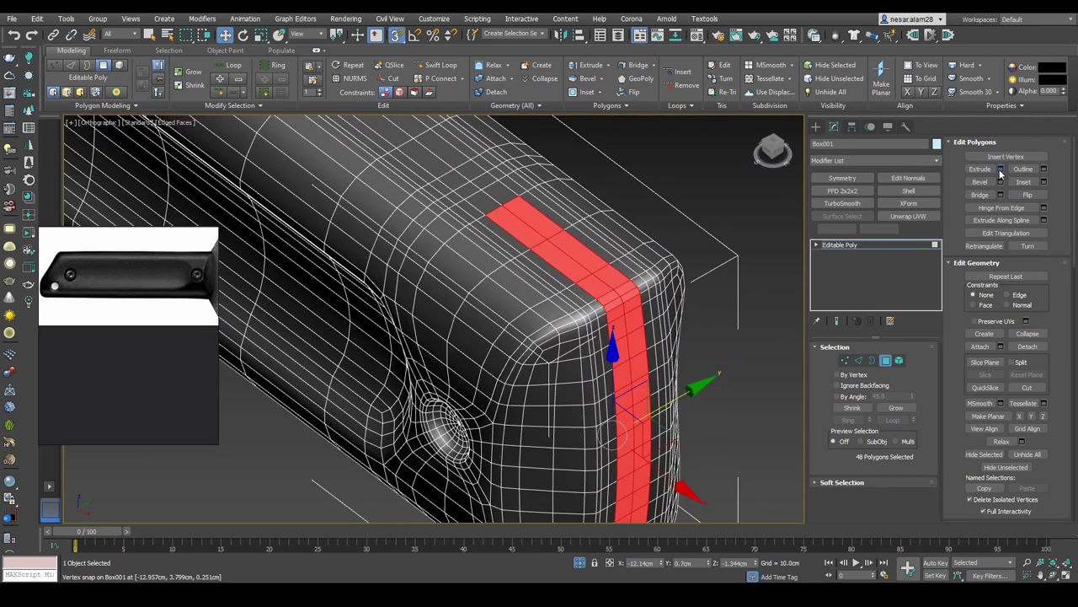
Step: Extrude the selected center strip inward with a negative height to sink a slot around the handle's front end
{"action": "left_click", "coordinate": [1001, 169]}
{"action": "left_click_drag", "start_coordinate": [441, 341], "coordinate": [444, 341]}
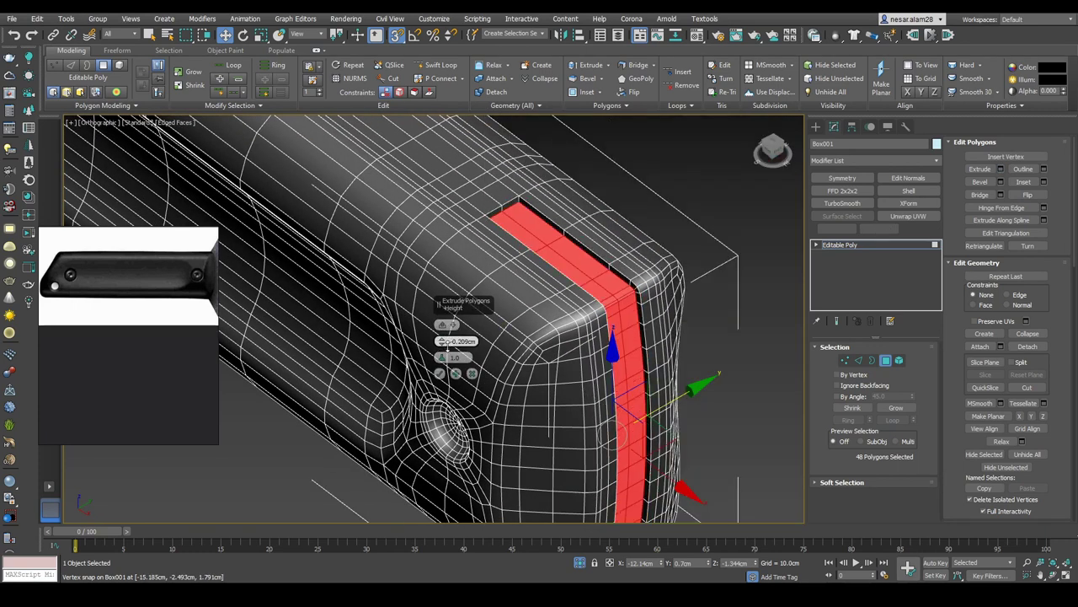
{"action": "middle_click_drag", "start_coordinate": [573, 332], "coordinate": [561, 295], "text": "alt"}
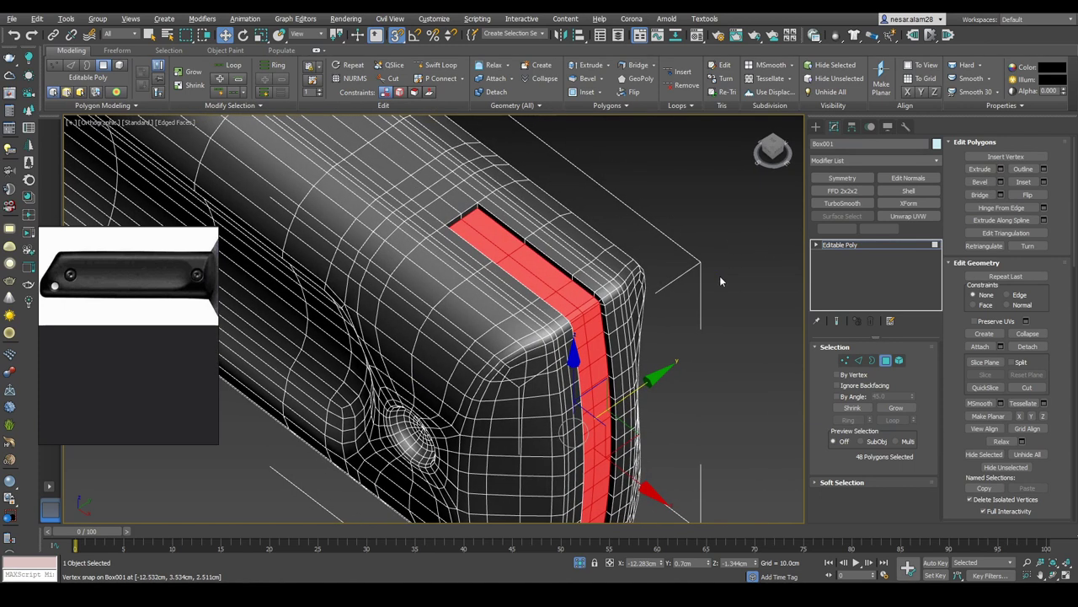
{"action": "left_click_drag", "start_coordinate": [445, 344], "coordinate": [440, 354]}
{"action": "middle_click_drag", "start_coordinate": [495, 343], "coordinate": [630, 377], "text": "alt"}
{"action": "scroll", "coordinate": [566, 305], "scroll_direction": "up", "scroll_amount": 5}
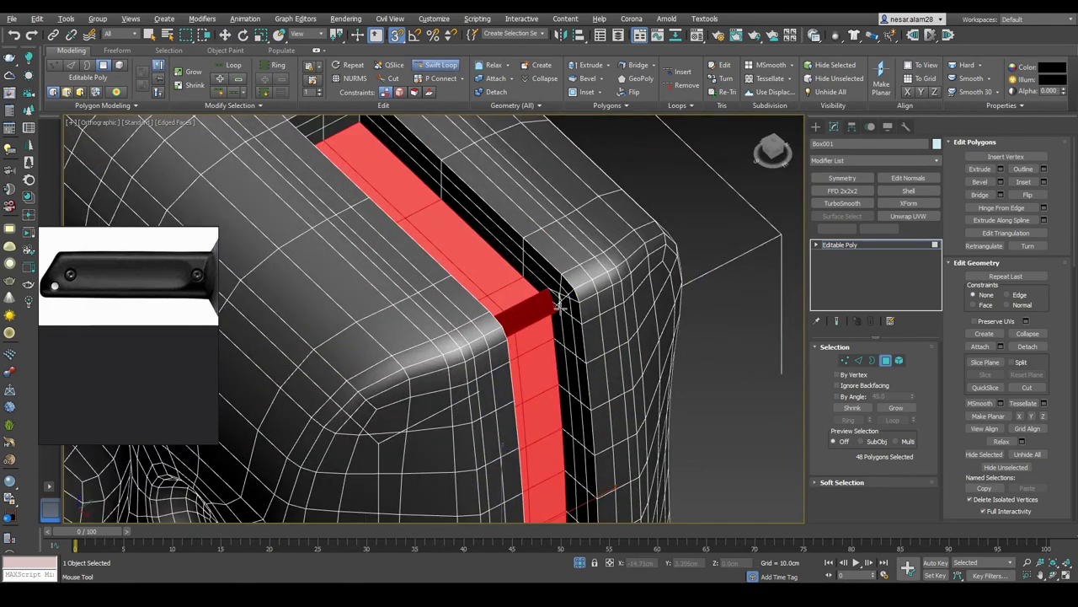
{"action": "scroll", "coordinate": [561, 305], "scroll_direction": "down", "scroll_amount": 4}
{"action": "middle_click_drag", "start_coordinate": [561, 305], "coordinate": [505, 289], "text": "alt"}
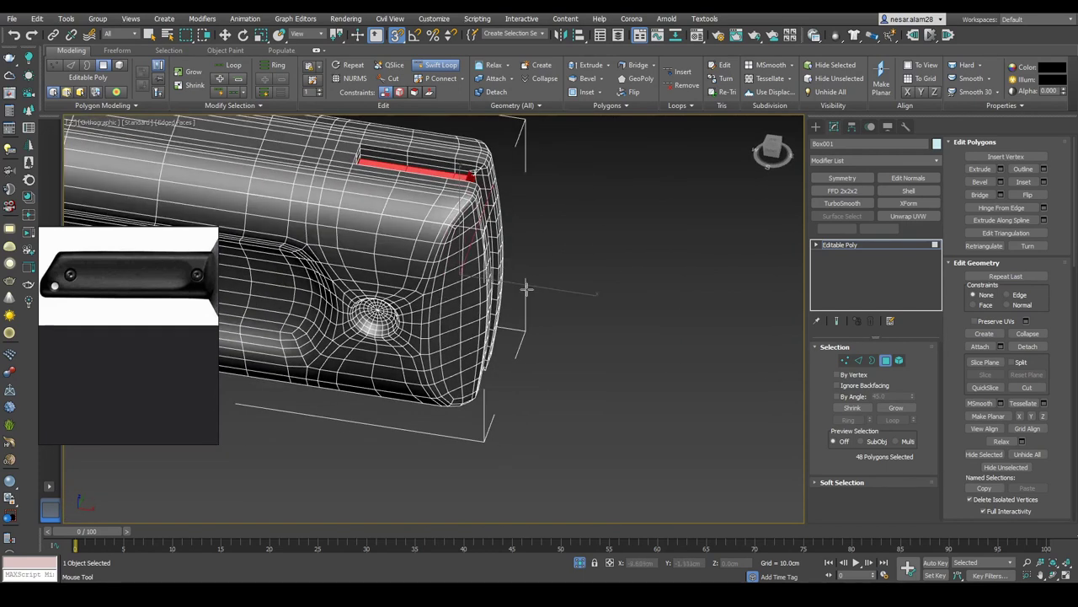
{"action": "key", "text": "w"}
{"action": "key", "text": "F4"}
{"action": "key", "text": "4"}
{"action": "middle_click_drag", "start_coordinate": [650, 286], "coordinate": [533, 283], "text": "alt"}
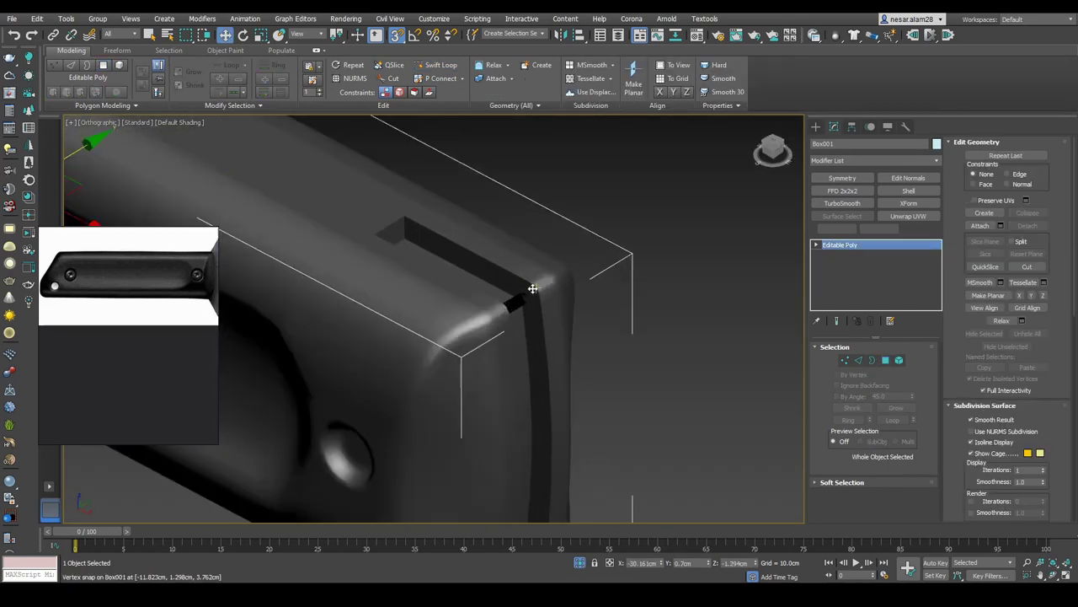
Step: Select the edges around the overlapping faces where the slot turns over the handle's upper front corner
{"action": "scroll", "coordinate": [533, 282], "scroll_direction": "up", "scroll_amount": 5}
{"action": "key", "text": "1"}
{"action": "key", "text": "F3"}
{"action": "key", "text": "F3"}
{"action": "key", "text": "F4"}
{"action": "key", "text": "2"}
{"action": "scroll", "coordinate": [512, 244], "scroll_direction": "down", "scroll_amount": 3}
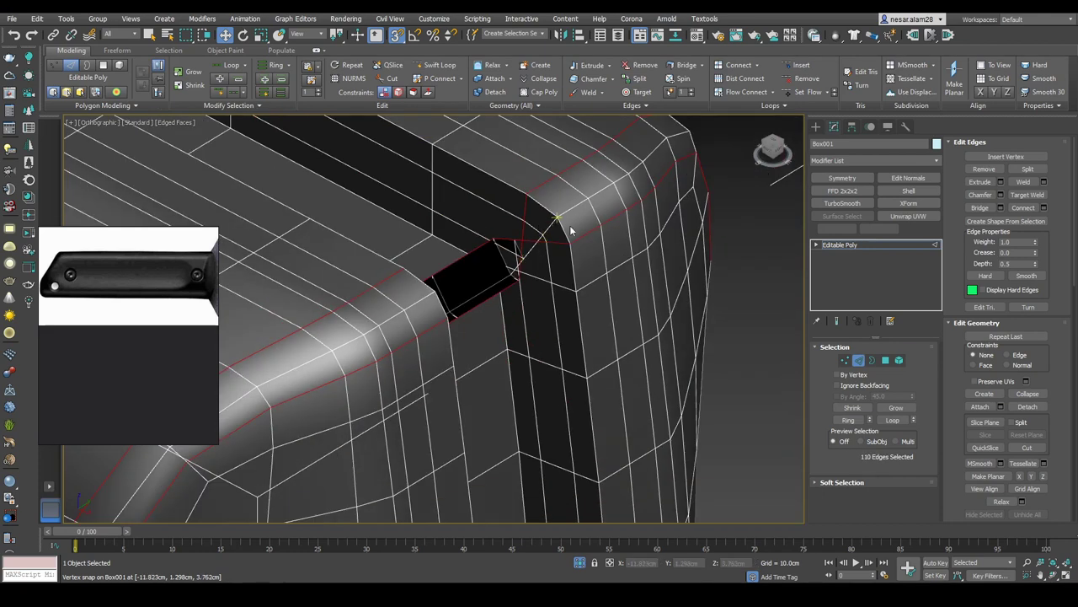
Step: Remove the folded faces inside the slot's upper front corner and clear the vertex selection
{"action": "middle_click_drag", "start_coordinate": [512, 244], "coordinate": [654, 249], "text": "alt"}
{"action": "scroll", "coordinate": [552, 239], "scroll_direction": "up", "scroll_amount": 4}
{"action": "middle_click_drag", "start_coordinate": [553, 236], "coordinate": [524, 219], "text": "alt"}
{"action": "scroll", "coordinate": [404, 278], "scroll_direction": "up", "scroll_amount": 3}
{"action": "key", "text": "1"}
{"action": "key", "text": "F3"}
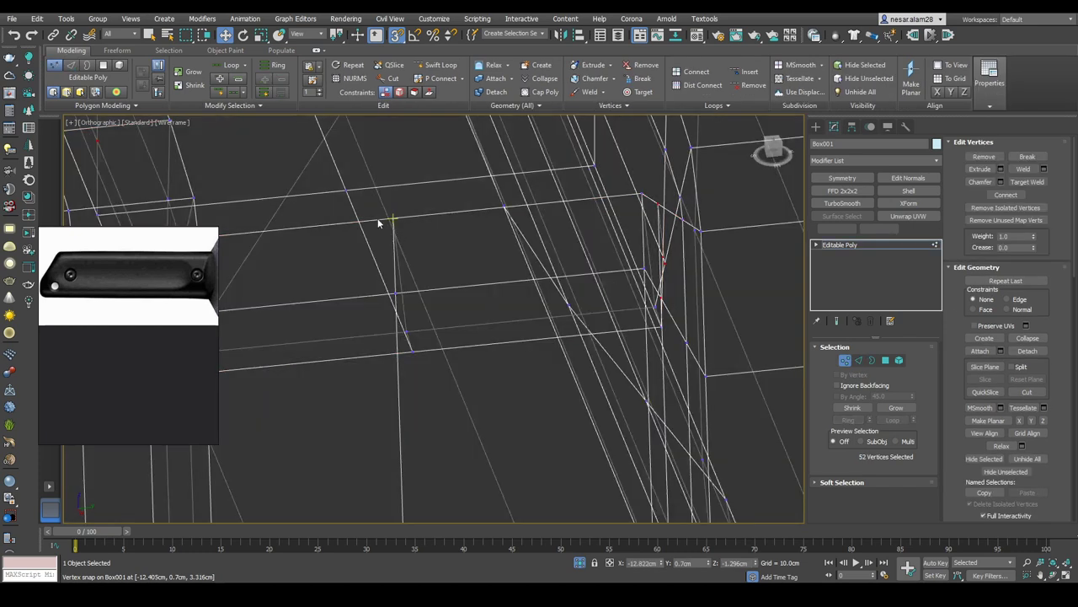
{"action": "key", "text": "F3"}
{"action": "scroll", "coordinate": [455, 353], "scroll_direction": "down", "scroll_amount": 2}
{"action": "middle_click_drag", "start_coordinate": [486, 352], "coordinate": [517, 369], "text": "alt"}
{"action": "left_click", "coordinate": [517, 370]}
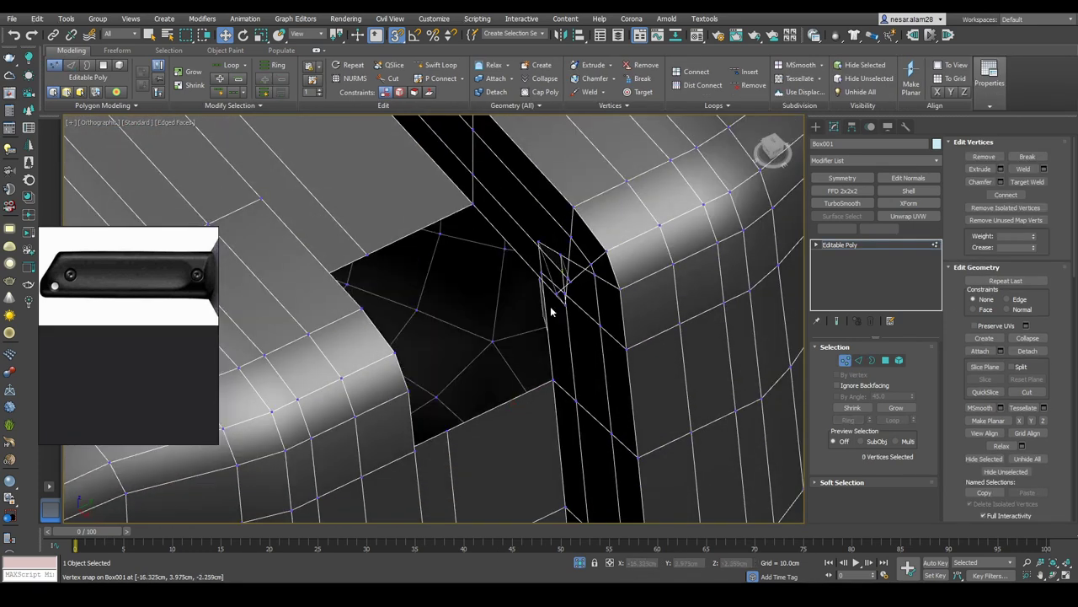
Step: Snap the stray vertices at the slot's upper front corner onto the neighbouring corner vertices, undoing the misplaced moves
{"action": "scroll", "coordinate": [570, 286], "scroll_direction": "up", "scroll_amount": 3}
{"action": "key", "text": "F3"}
{"action": "mouse_move", "coordinate": [567, 247]}
{"action": "middle_mouse_down", "text": "alt"}
{"action": "mouse_move", "coordinate": [587, 281]}
{"action": "mouse_move", "coordinate": [564, 306]}
{"action": "mouse_move", "coordinate": [537, 264]}
{"action": "mouse_move", "coordinate": [539, 286]}
{"action": "mouse_move", "coordinate": [508, 269]}
{"action": "middle_mouse_up", "text": "alt"}
{"action": "key", "text": "F3"}
{"action": "left_click", "coordinate": [517, 278]}
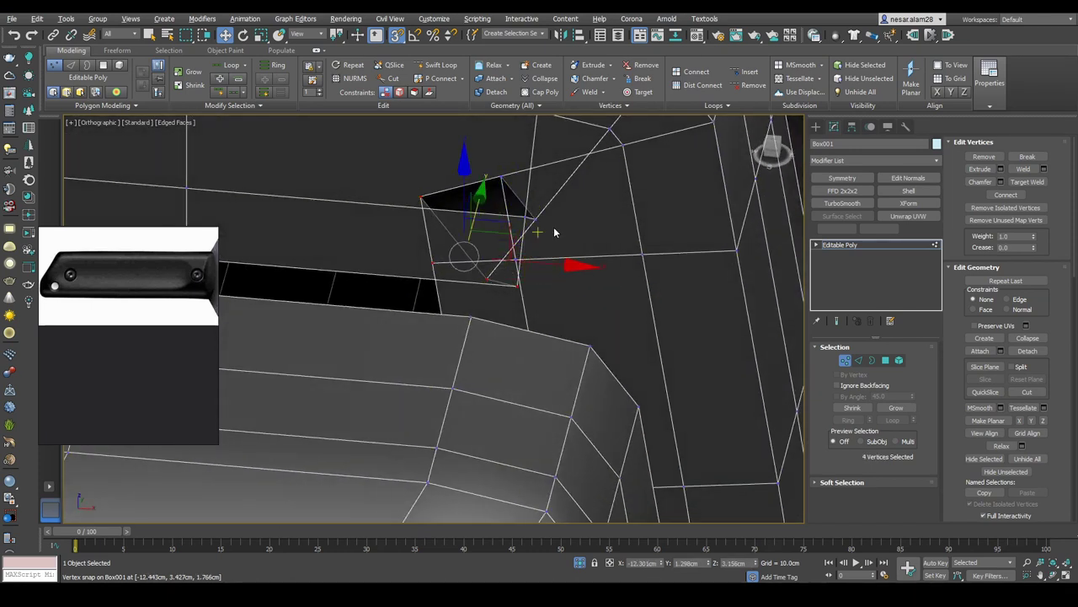
{"action": "key", "text": "ctrl+z"}
{"action": "key", "text": "ctrl+z"}
{"action": "left_click", "coordinate": [502, 178], "text": "ctrl"}
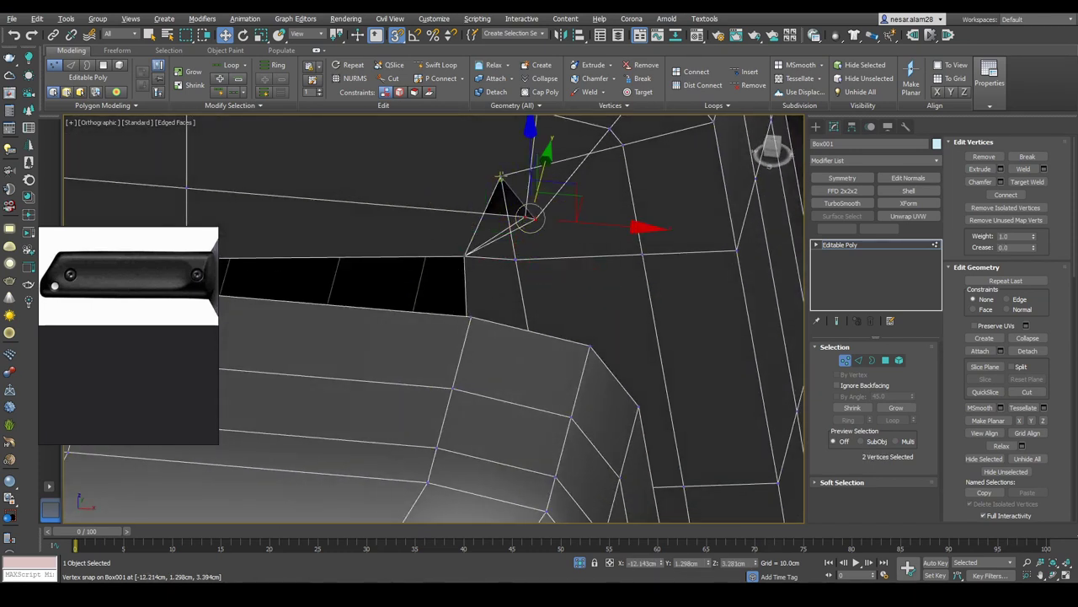
{"action": "left_click", "coordinate": [572, 206]}
Step: Try mirroring the handle with a flipped Symmetry modifier on the Z axis, then remove the modifier
{"action": "middle_click_drag", "start_coordinate": [572, 206], "coordinate": [506, 308], "text": "alt"}
{"action": "left_click", "coordinate": [841, 178]}
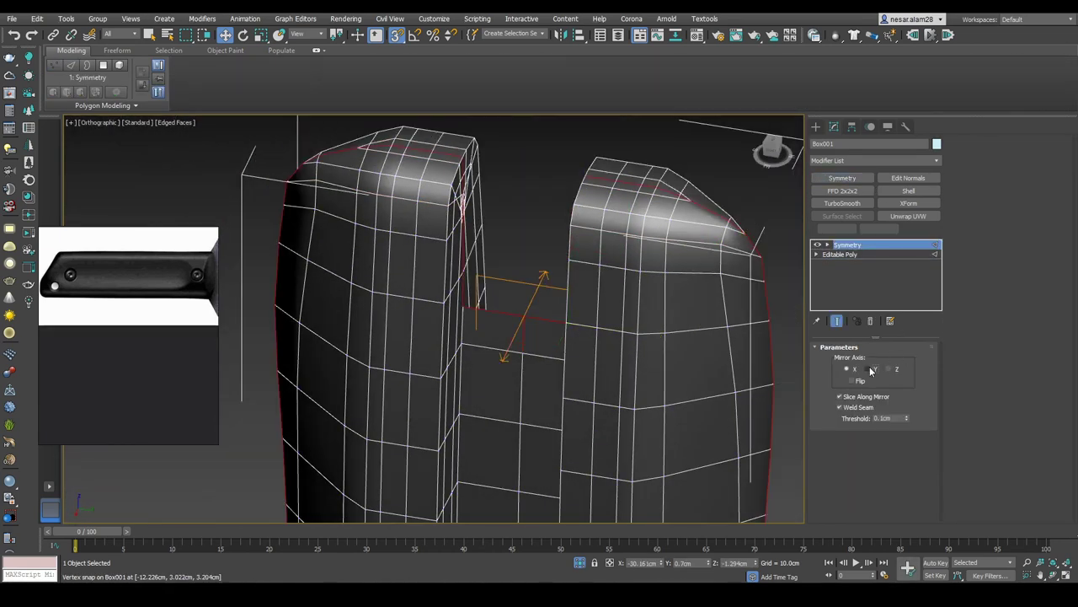
{"action": "left_click", "coordinate": [873, 369]}
{"action": "left_click", "coordinate": [888, 369]}
{"action": "middle_click_drag", "start_coordinate": [589, 354], "coordinate": [657, 337], "text": "alt"}
{"action": "left_click", "coordinate": [860, 380]}
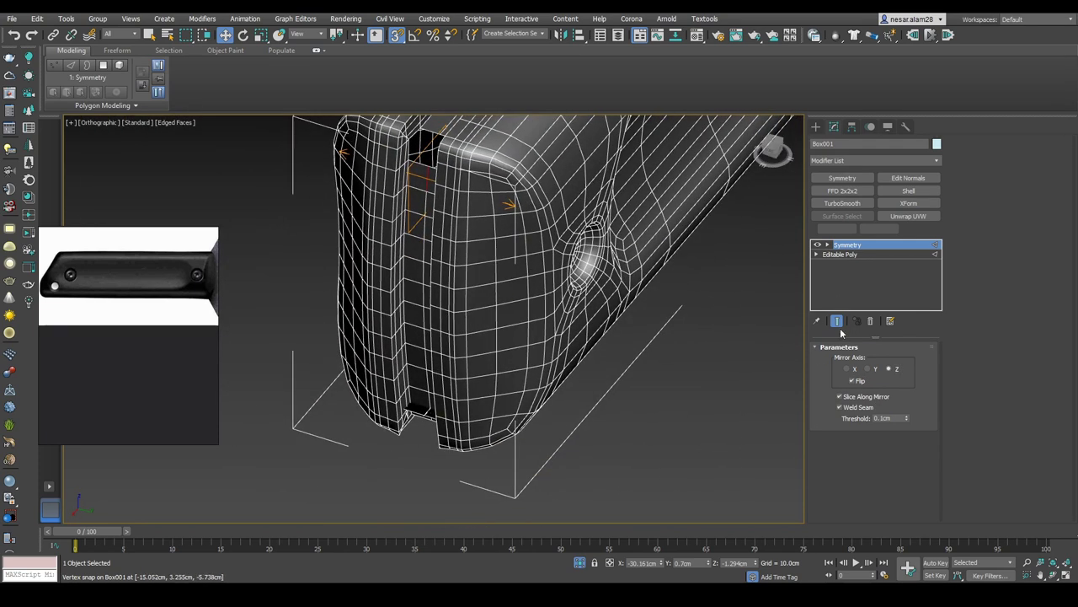
{"action": "left_click", "coordinate": [850, 254]}
{"action": "key", "text": "2"}
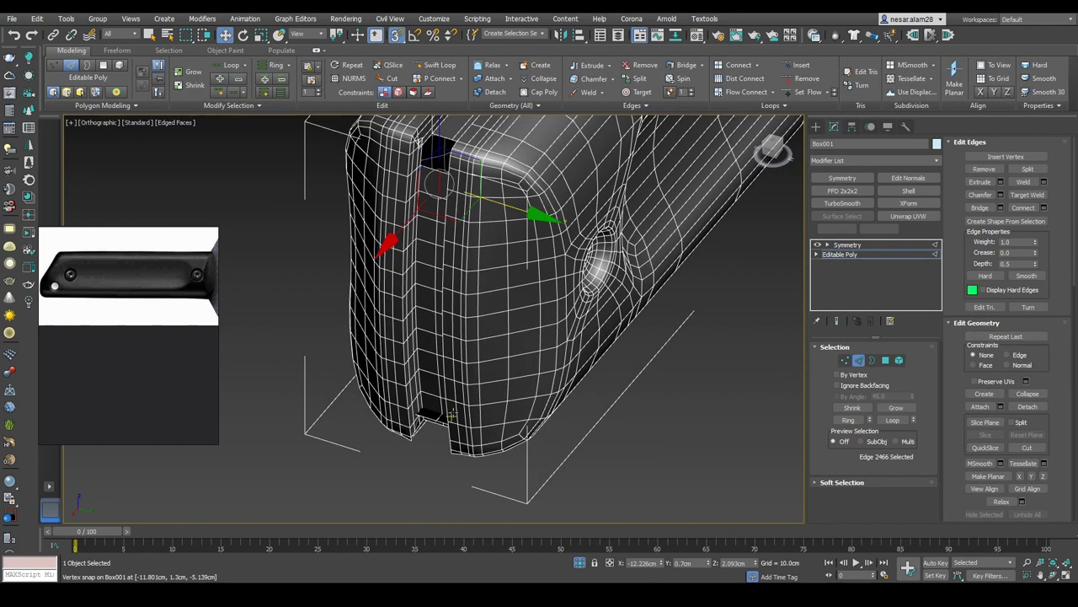
{"action": "left_click", "coordinate": [851, 245]}
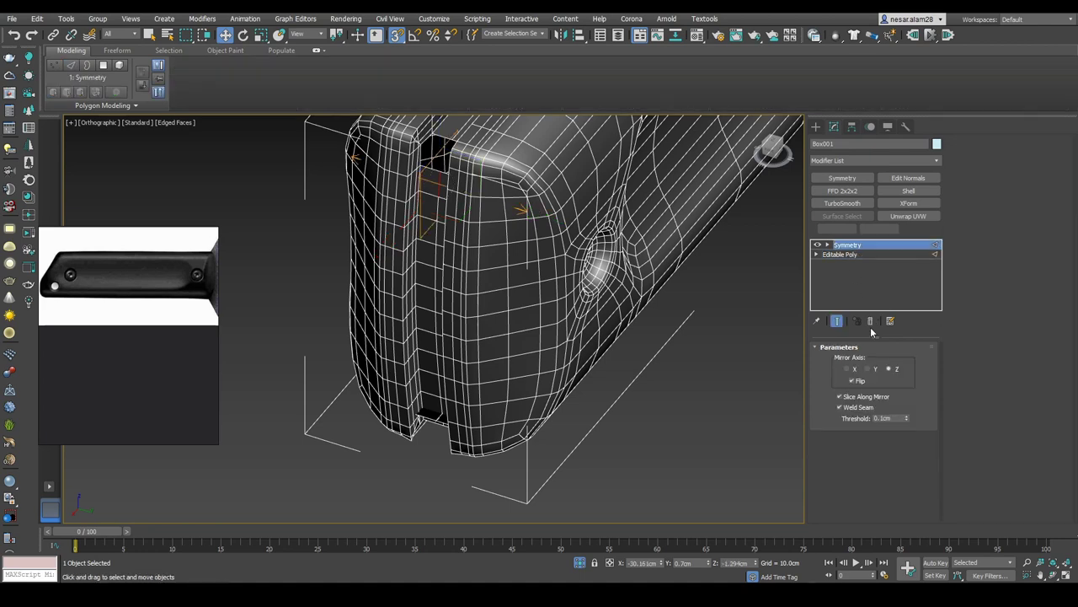
Step: Select the folded edges inside the slot's lower front corner and delete the overlapping faces there
{"action": "middle_click_drag", "start_coordinate": [594, 297], "coordinate": [619, 281], "text": "alt"}
{"action": "scroll", "coordinate": [507, 331], "scroll_direction": "up", "scroll_amount": 8}
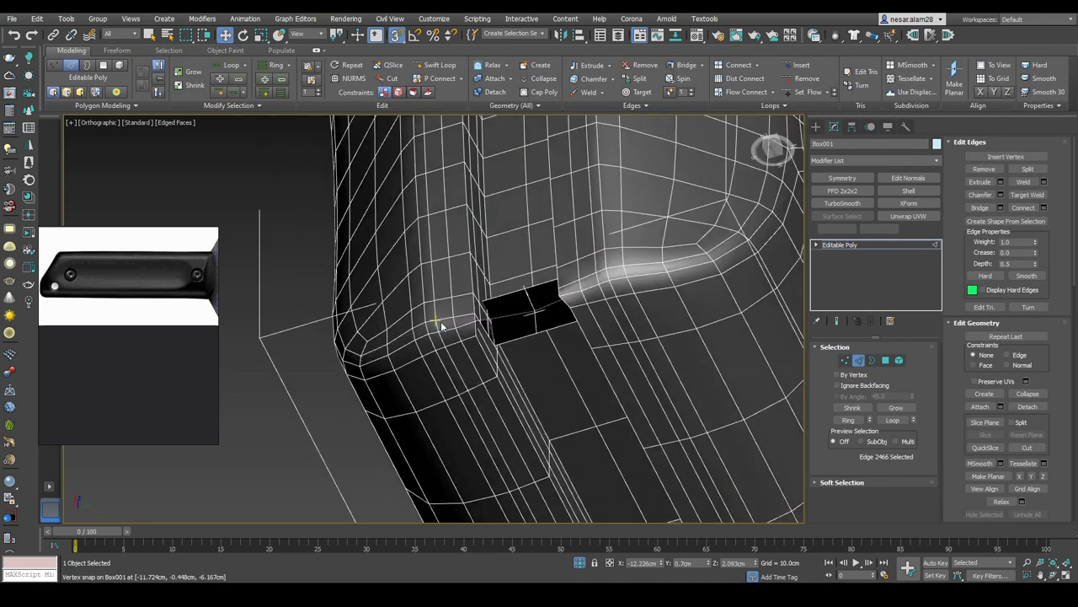
{"action": "key", "text": "2"}
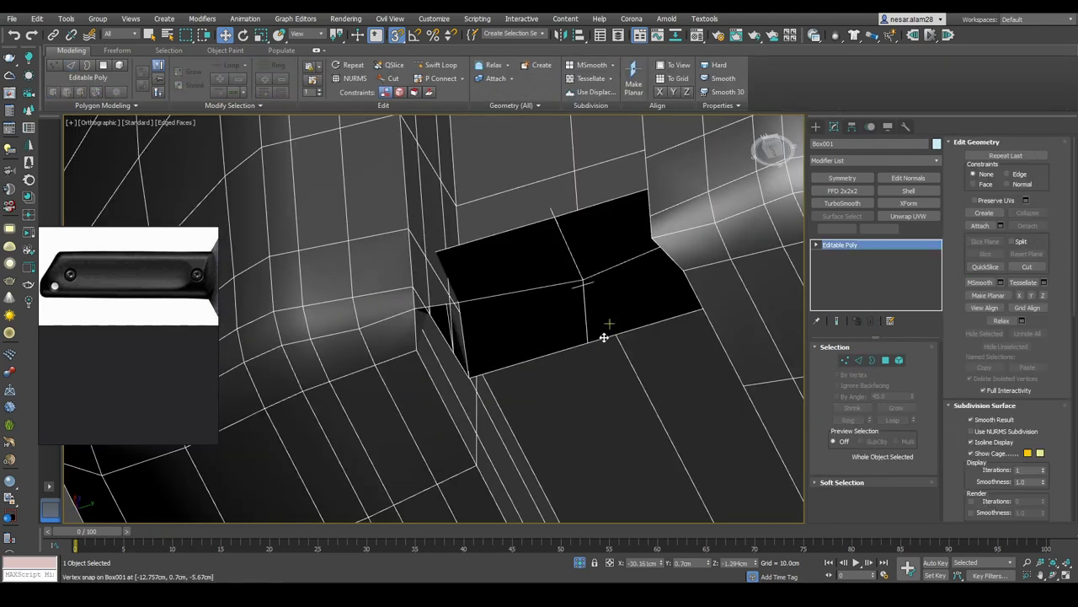
{"action": "key", "text": "2"}
{"action": "middle_click_drag", "start_coordinate": [549, 209], "coordinate": [597, 272], "text": "alt"}
{"action": "scroll", "coordinate": [565, 281], "scroll_direction": "up", "scroll_amount": 4}
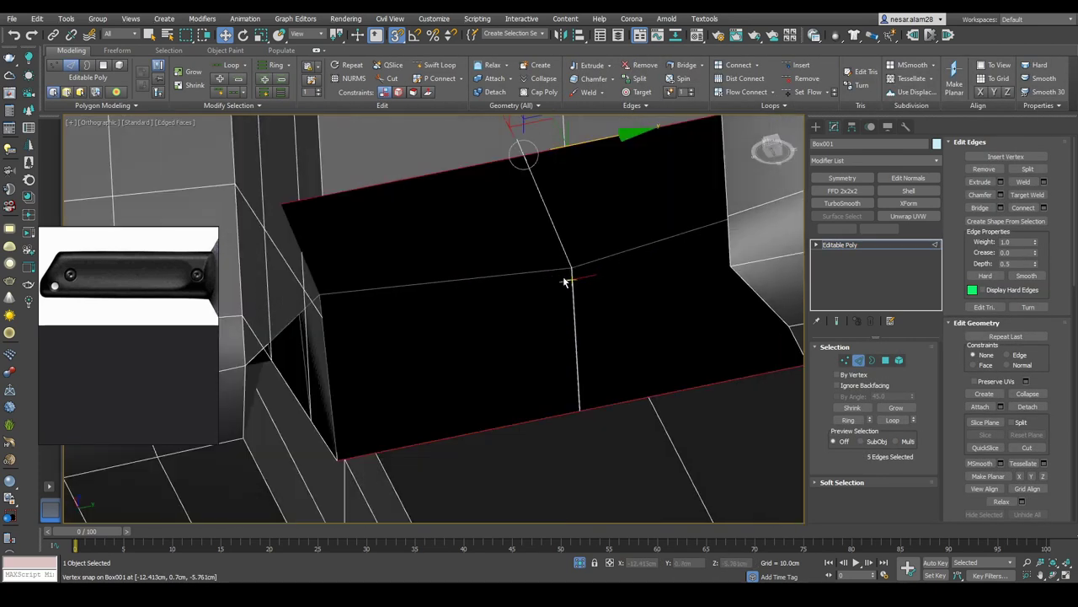
{"action": "scroll", "coordinate": [567, 281], "scroll_direction": "down", "scroll_amount": 4}
{"action": "scroll", "coordinate": [513, 303], "scroll_direction": "up", "scroll_amount": 4}
{"action": "key", "text": "1"}
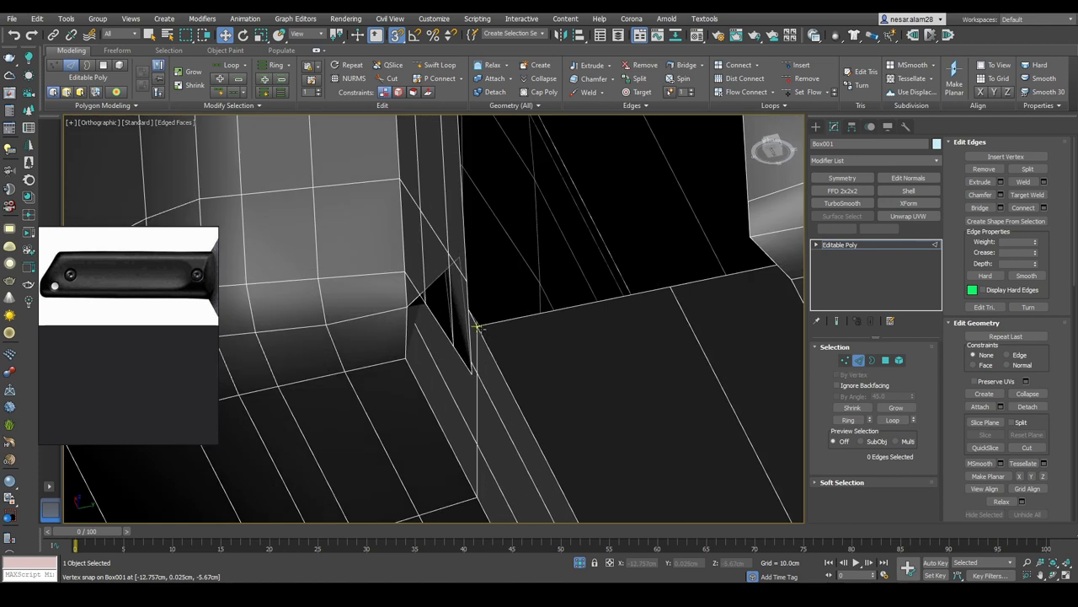
Step: Snap the stray vertices around the gap in the slot's lower front corner onto the neighbouring corner vertices
{"action": "left_click", "coordinate": [468, 274]}
{"action": "middle_click_drag", "start_coordinate": [468, 273], "coordinate": [500, 361], "text": "alt"}
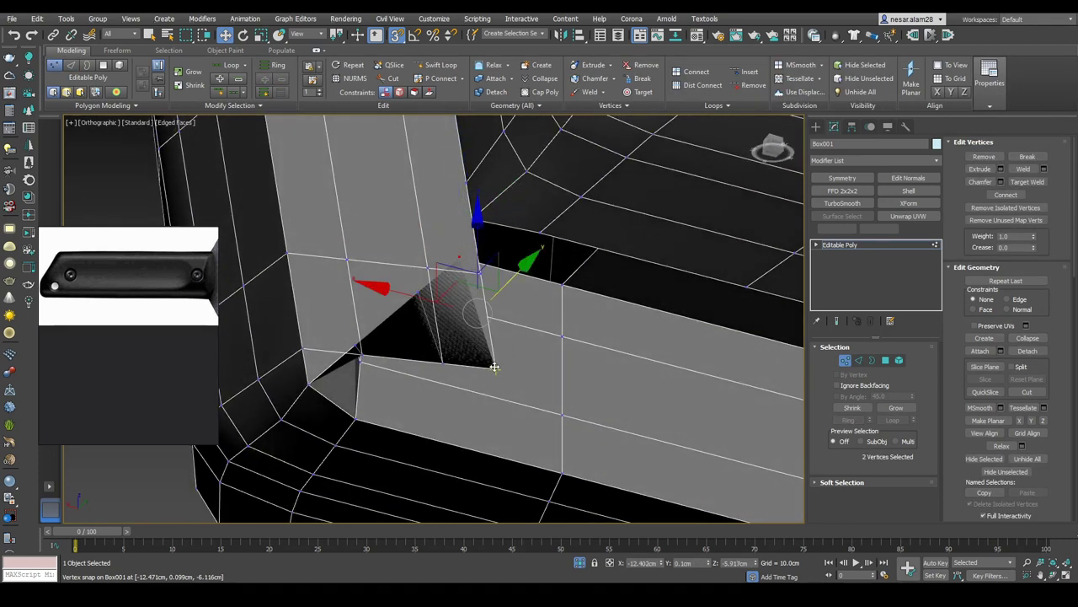
{"action": "left_click", "coordinate": [481, 273]}
{"action": "left_click", "coordinate": [423, 295]}
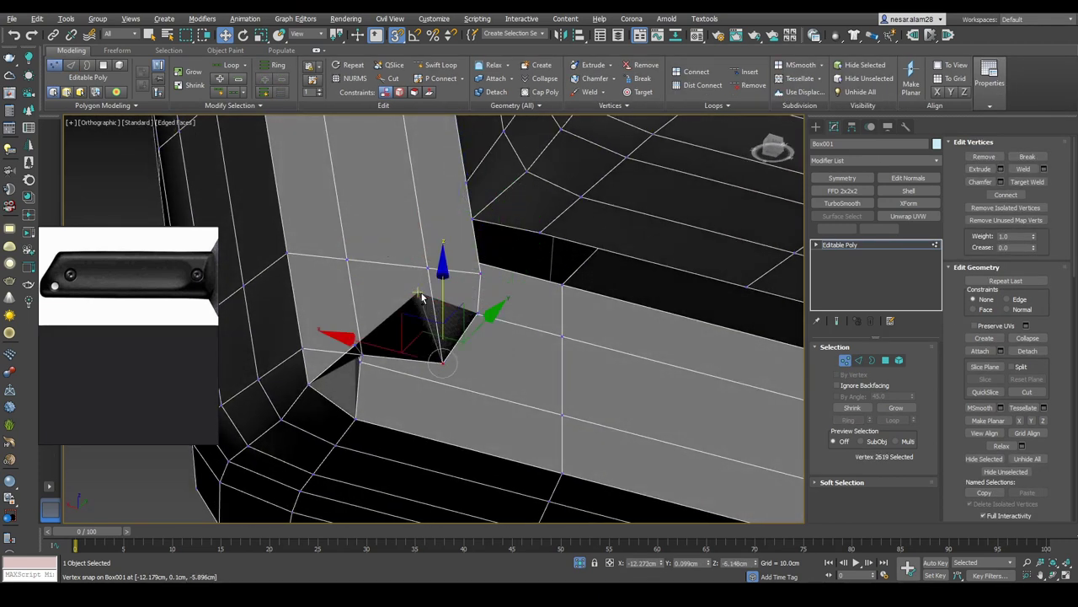
{"action": "left_click_drag", "start_coordinate": [421, 294], "coordinate": [350, 364]}
{"action": "left_click", "coordinate": [353, 360]}
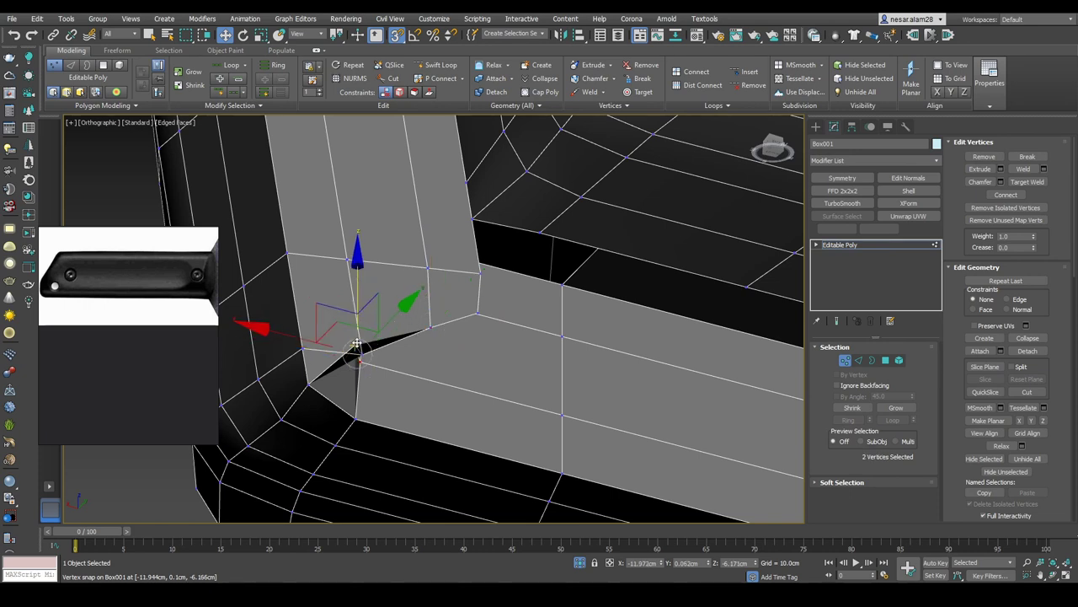
Step: Snap and collapse the overlapping inner vertices behind the slot's lower front corner
{"action": "scroll", "coordinate": [361, 362], "scroll_direction": "up", "scroll_amount": 3}
{"action": "key", "text": "F3"}
{"action": "scroll", "coordinate": [505, 350], "scroll_direction": "down", "scroll_amount": 4}
{"action": "key", "text": "F3"}
{"action": "key", "text": "F3"}
{"action": "left_click", "coordinate": [527, 336]}
{"action": "middle_click_drag", "start_coordinate": [527, 335], "coordinate": [591, 312], "text": "alt"}
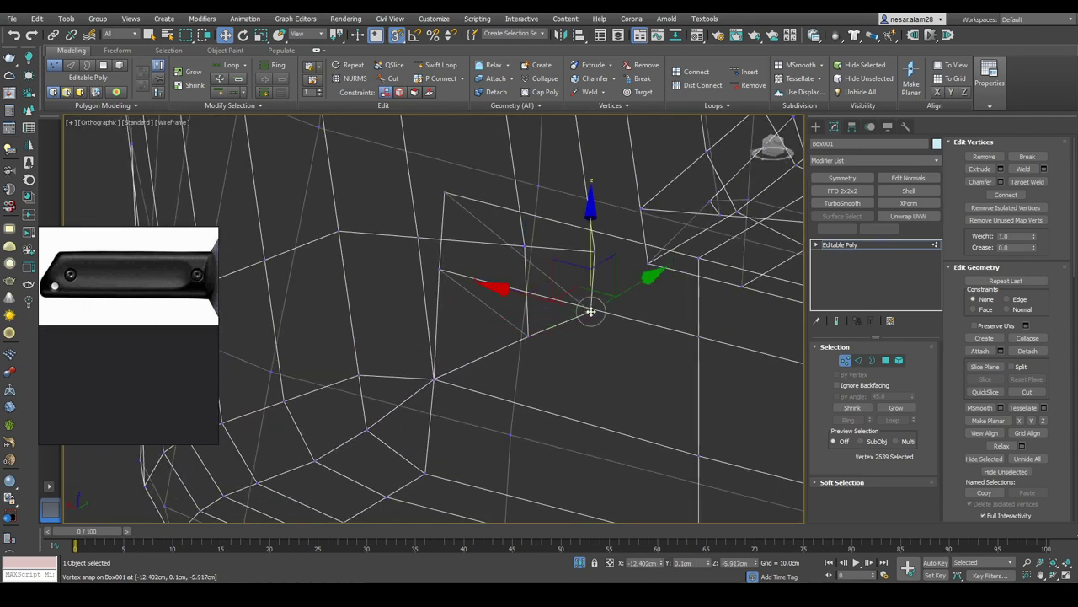
{"action": "key", "text": "ctrl+alt+c"}
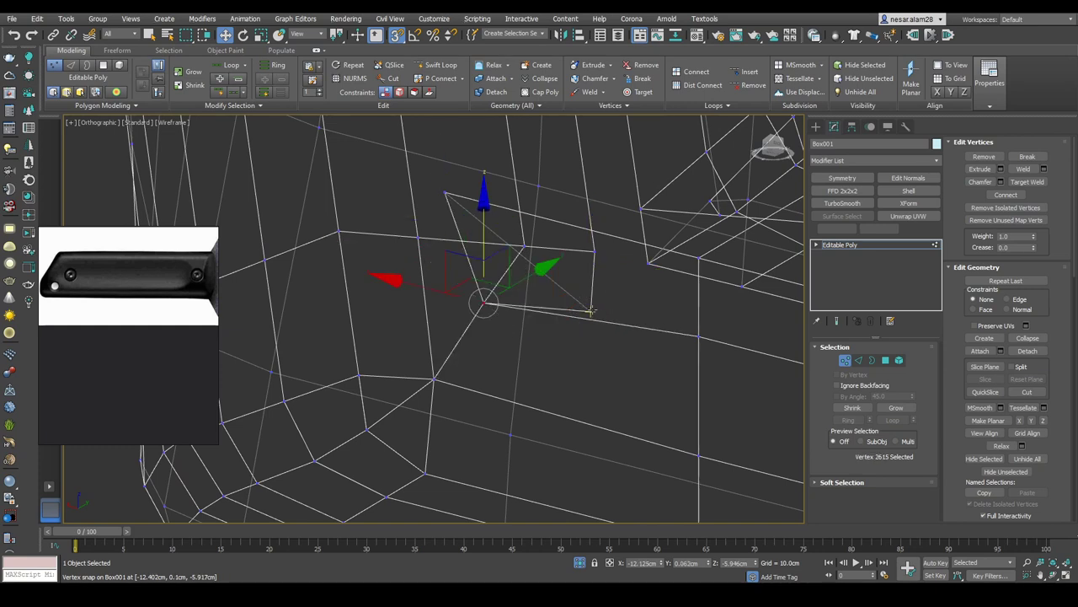
Step: Merge the remaining corner vertex and remove the leftover edge at the slot's lower front corner
{"action": "key", "text": "F3"}
{"action": "left_click", "coordinate": [593, 253]}
{"action": "mouse_move", "coordinate": [601, 261]}
{"action": "middle_mouse_down", "text": "alt"}
{"action": "mouse_move", "coordinate": [623, 278]}
{"action": "mouse_move", "coordinate": [628, 253]}
{"action": "mouse_move", "coordinate": [585, 205]}
{"action": "mouse_move", "coordinate": [594, 263]}
{"action": "middle_mouse_up", "text": "alt"}
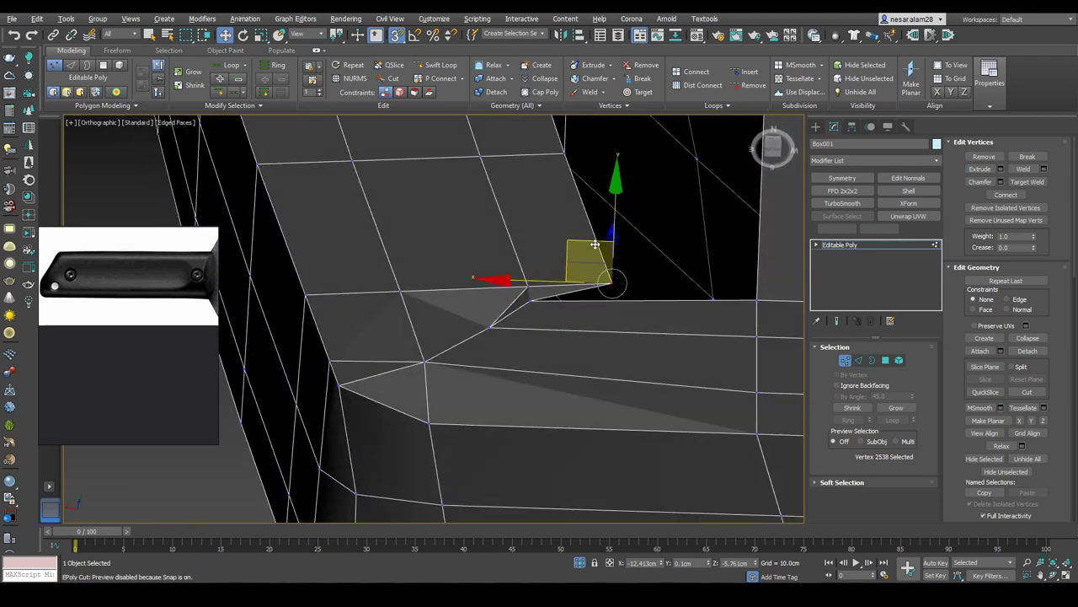
{"action": "key", "text": "2"}
{"action": "key", "text": "BackSpace"}
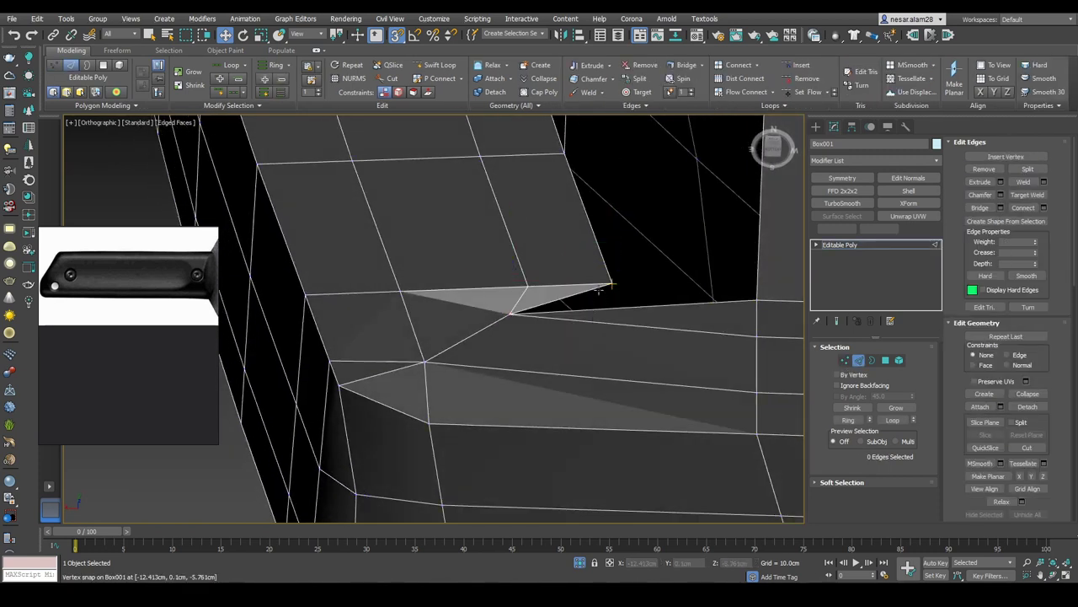
{"action": "scroll", "coordinate": [598, 290], "scroll_direction": "down", "scroll_amount": 5}
{"action": "scroll", "coordinate": [535, 326], "scroll_direction": "down", "scroll_amount": 3}
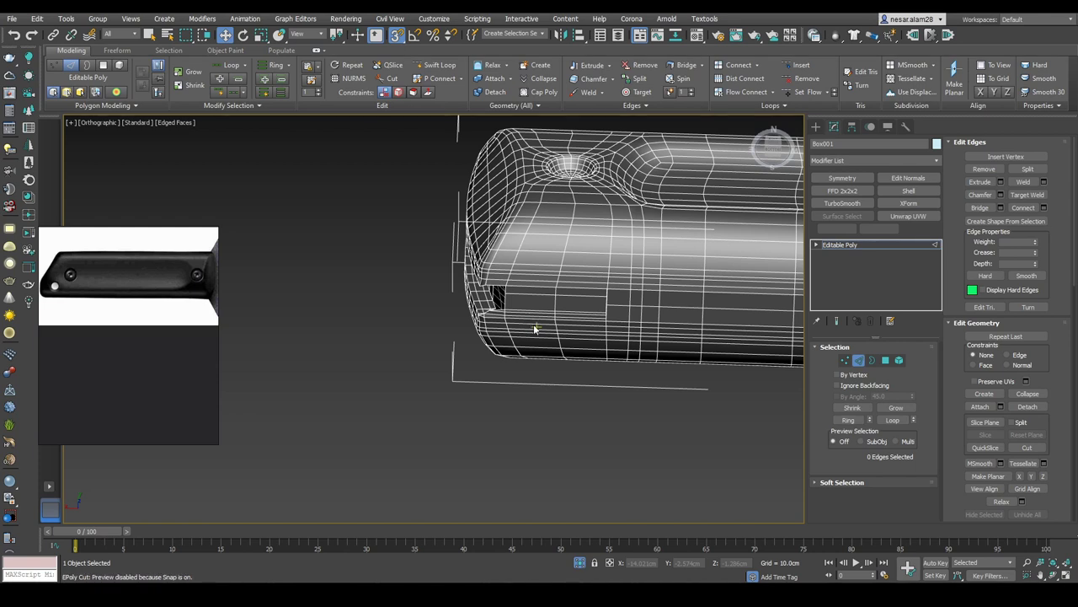
{"action": "scroll", "coordinate": [534, 325], "scroll_direction": "up", "scroll_amount": 10}
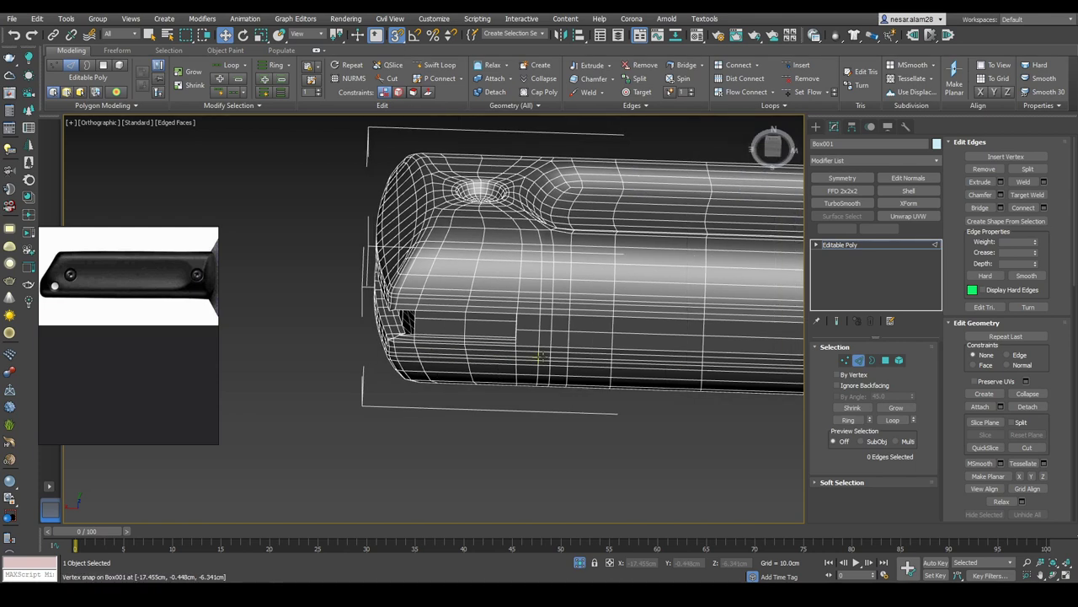
{"action": "key", "text": "z"}
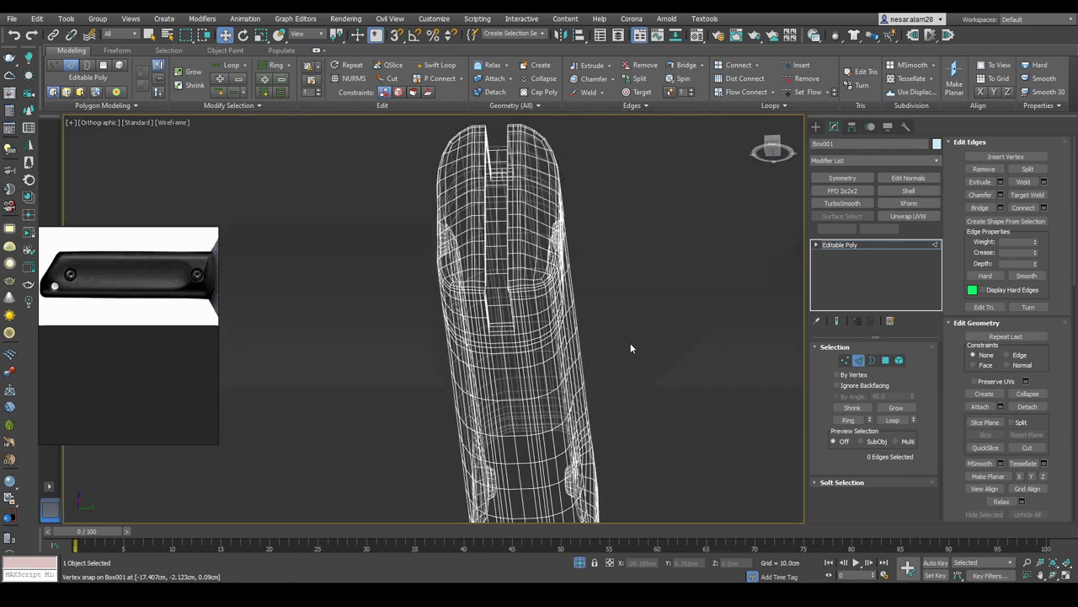
{"action": "key", "text": "alt+c"}
{"action": "middle_click_drag", "start_coordinate": [539, 253], "coordinate": [539, 353]}
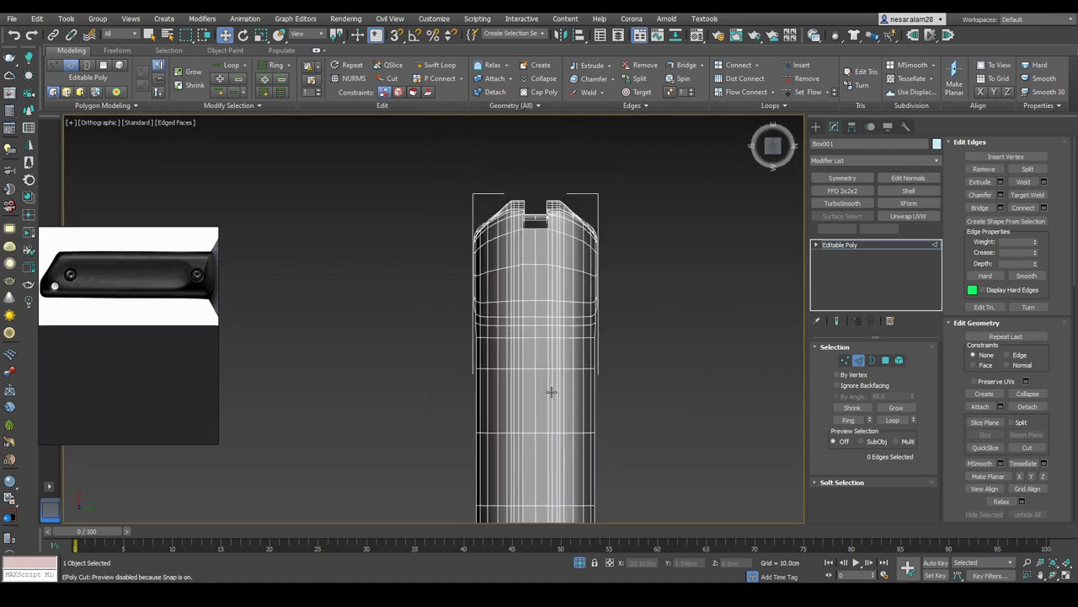
{"action": "scroll", "coordinate": [556, 253], "scroll_direction": "up", "scroll_amount": 4}
{"action": "key", "text": "1"}
{"action": "key", "text": "F3"}
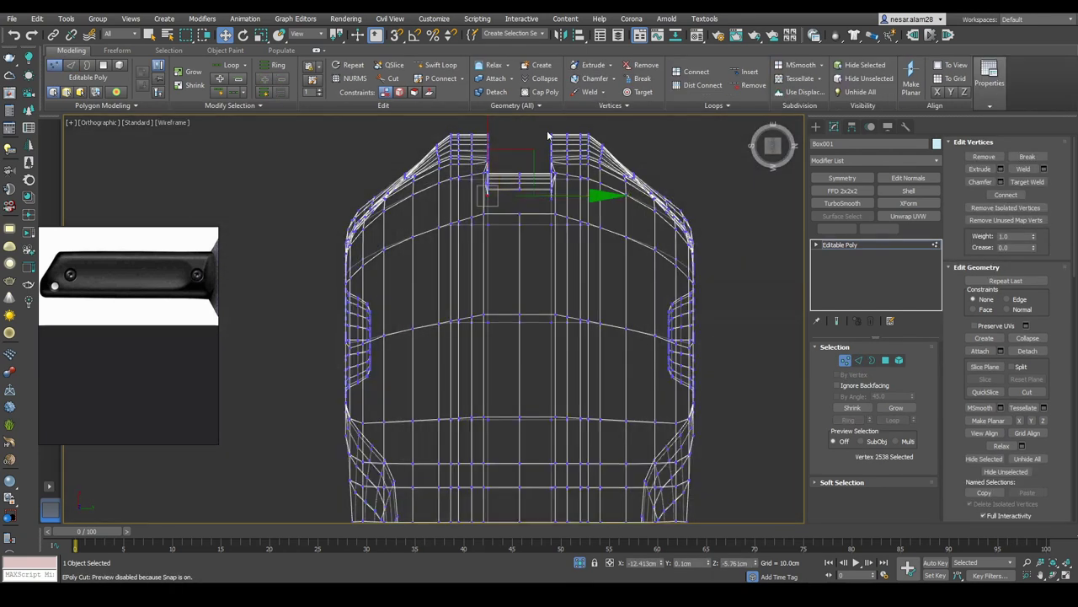
{"action": "left_click_drag", "start_coordinate": [477, 160], "coordinate": [563, 192]}
{"action": "key", "text": "F3"}
{"action": "left_click", "coordinate": [885, 360]}
{"action": "middle_click_drag", "start_coordinate": [539, 337], "coordinate": [470, 354], "text": "alt"}
{"action": "key", "text": "ctrl+d"}
Step: Select the stray vertex and the facing edges of the sliver gap at the slot's lower front corner to close it
{"action": "scroll", "coordinate": [515, 352], "scroll_direction": "up", "scroll_amount": 5}
{"action": "key", "text": "1"}
{"action": "left_click", "coordinate": [494, 355]}
{"action": "mouse_move", "coordinate": [469, 354]}
{"action": "left_mouse_down"}
{"action": "mouse_move", "coordinate": [481, 356]}
{"action": "mouse_move", "coordinate": [462, 361]}
{"action": "left_mouse_up"}
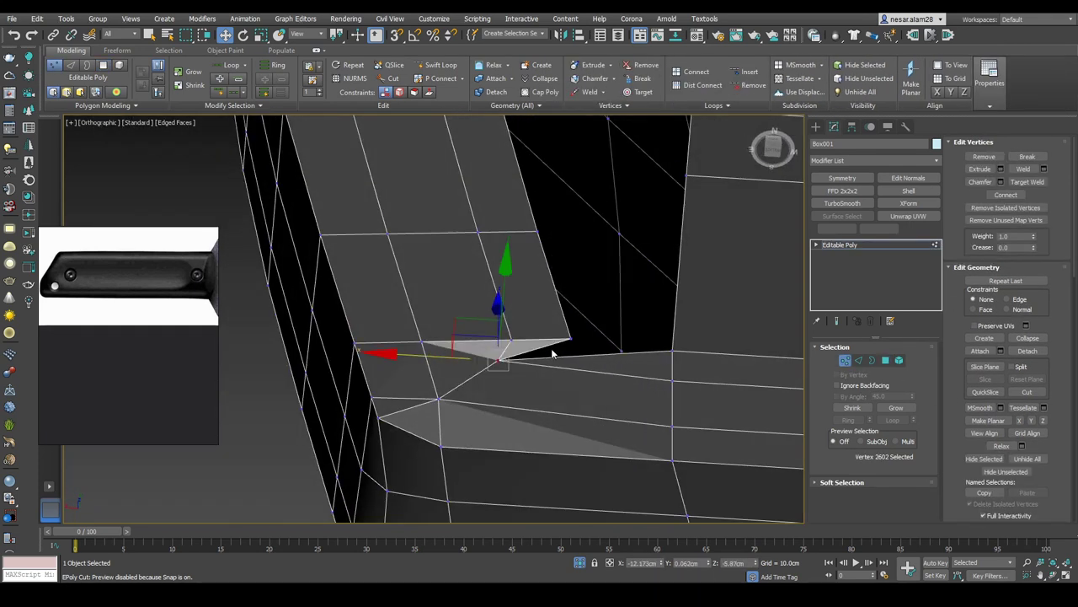
{"action": "key", "text": "2"}
{"action": "left_click", "coordinate": [550, 344]}
{"action": "middle_click_drag", "start_coordinate": [624, 354], "coordinate": [670, 379], "text": "alt"}
{"action": "left_click", "coordinate": [669, 380]}
{"action": "left_click", "coordinate": [547, 335]}
{"action": "middle_click_drag", "start_coordinate": [565, 309], "coordinate": [531, 285], "text": "alt"}
Step: Select the overlapping vertices at the slot's upper front corner and merge them into clean corner points
{"action": "scroll", "coordinate": [532, 285], "scroll_direction": "up", "scroll_amount": 8}
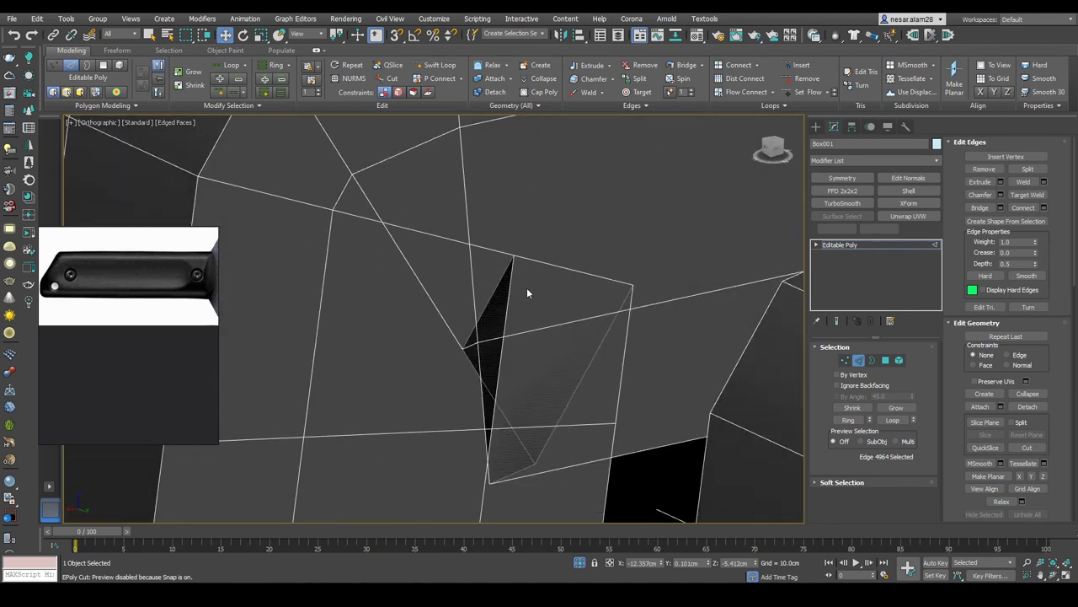
{"action": "key", "text": "1"}
{"action": "key", "text": "F3"}
{"action": "left_click_drag", "start_coordinate": [528, 240], "coordinate": [441, 354]}
{"action": "middle_click_drag", "start_coordinate": [441, 361], "coordinate": [599, 256], "text": "alt"}
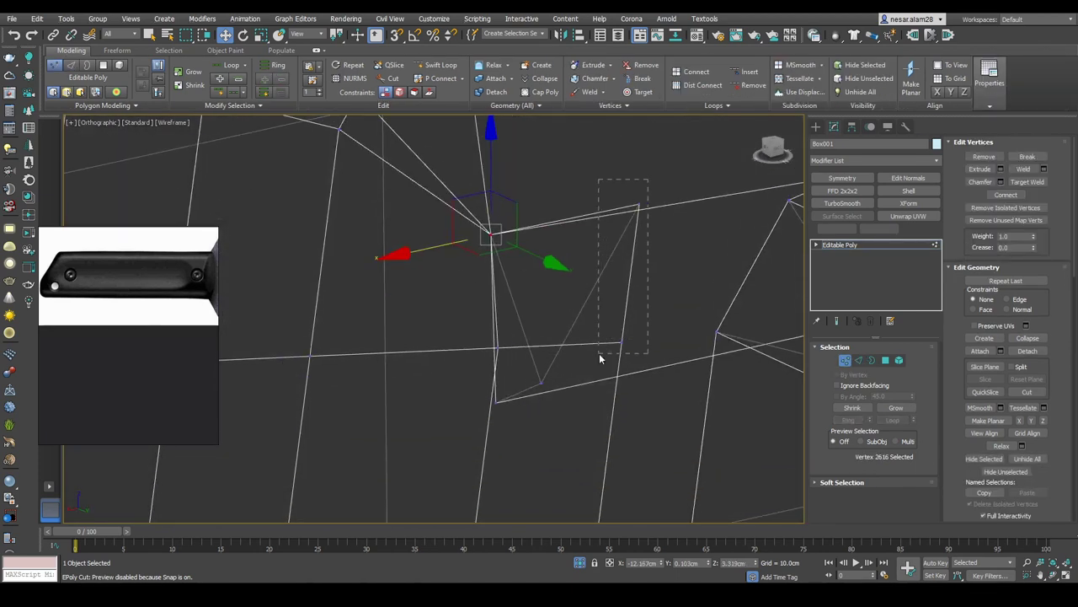
{"action": "middle_click_drag", "start_coordinate": [511, 408], "coordinate": [565, 323], "text": "alt"}
{"action": "key", "text": "F3"}
{"action": "left_click", "coordinate": [564, 322]}
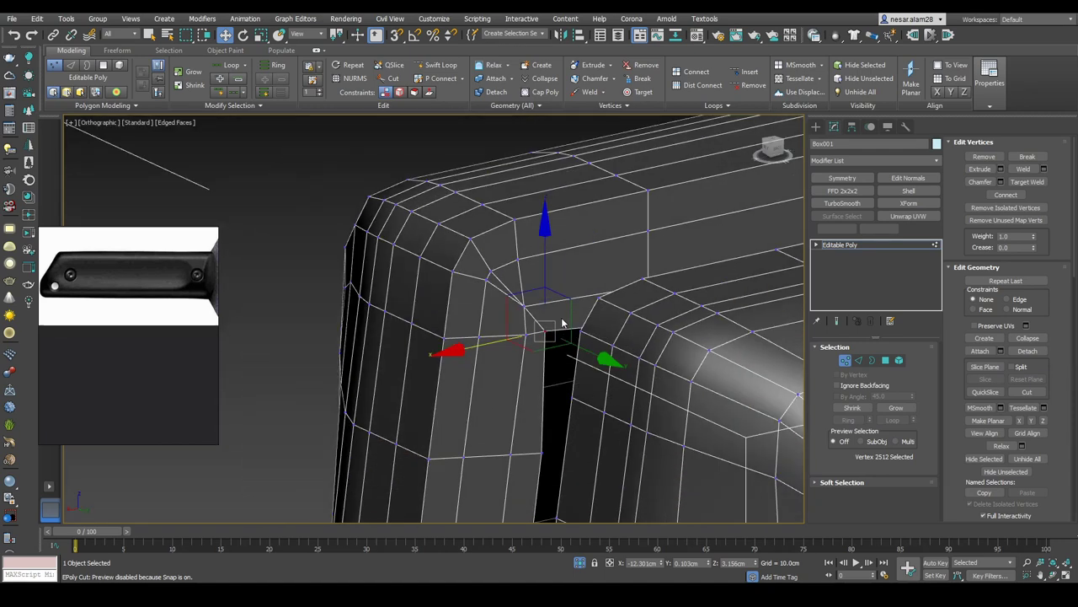
Step: Clean up the leftover edges around the slot's front corners
{"action": "scroll", "coordinate": [564, 323], "scroll_direction": "up", "scroll_amount": 4}
{"action": "key", "text": "2"}
{"action": "left_click", "coordinate": [447, 205]}
{"action": "left_click", "coordinate": [521, 260]}
{"action": "scroll", "coordinate": [521, 261], "scroll_direction": "down", "scroll_amount": 3}
{"action": "left_click", "coordinate": [455, 252]}
{"action": "middle_click_drag", "start_coordinate": [455, 252], "coordinate": [442, 215]}
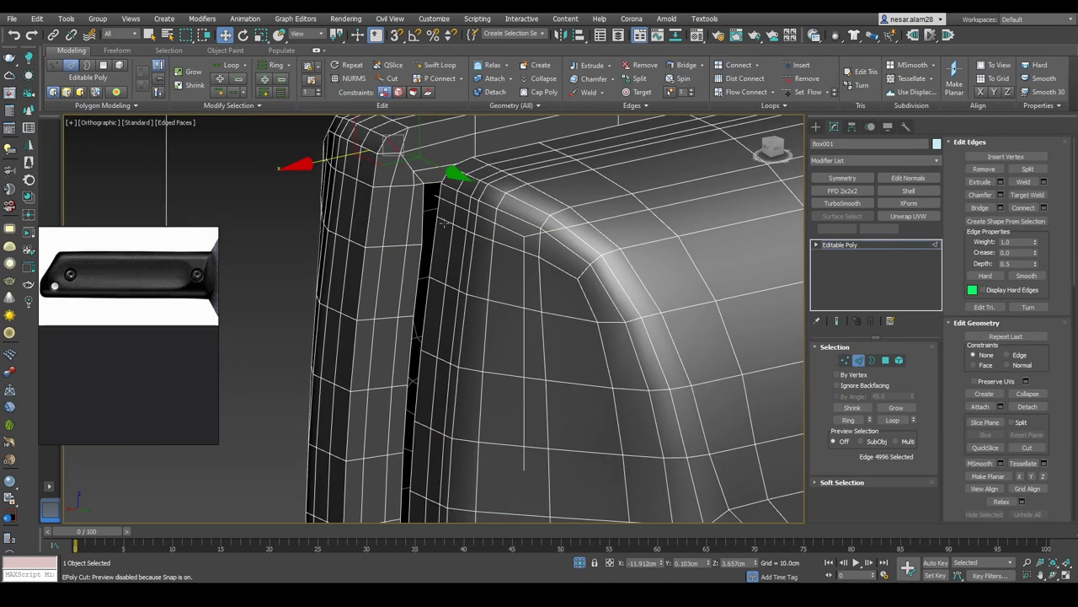
{"action": "scroll", "coordinate": [430, 345], "scroll_direction": "up", "scroll_amount": 4}
{"action": "middle_click_drag", "start_coordinate": [399, 356], "coordinate": [625, 246], "text": "alt"}
{"action": "left_click", "coordinate": [586, 319]}
Step: Mirror the handle with a Symmetry modifier on the Z axis and convert the result to an editable poly
{"action": "scroll", "coordinate": [586, 320], "scroll_direction": "up", "scroll_amount": 4}
{"action": "left_click", "coordinate": [842, 178]}
{"action": "left_click", "coordinate": [868, 368]}
{"action": "left_click", "coordinate": [888, 368]}
{"action": "mouse_move", "coordinate": [775, 342]}
{"action": "middle_mouse_down", "text": "alt"}
{"action": "mouse_move", "coordinate": [700, 289]}
{"action": "mouse_move", "coordinate": [773, 354]}
{"action": "mouse_move", "coordinate": [652, 234]}
{"action": "mouse_move", "coordinate": [764, 387]}
{"action": "middle_mouse_up", "text": "alt"}
{"action": "left_click", "coordinate": [856, 382]}
{"action": "key", "text": "F4"}
{"action": "scroll", "coordinate": [764, 382], "scroll_direction": "down", "scroll_amount": 3}
{"action": "right_click", "coordinate": [767, 384]}
{"action": "left_click", "coordinate": [822, 395]}
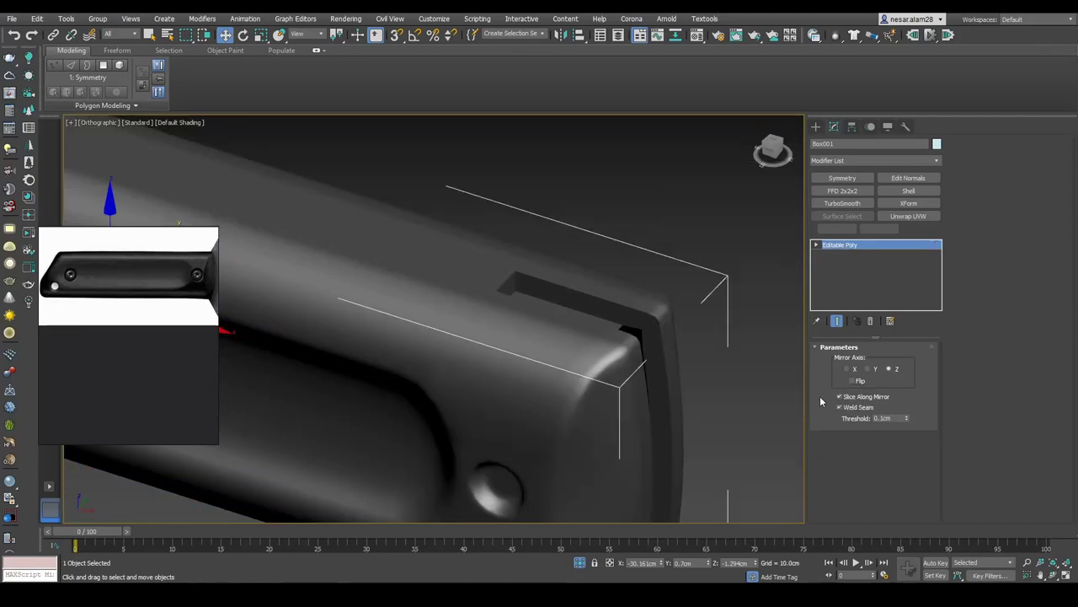
Step: Preview the handle with NURMS smoothing and examine the slotted end from above
{"action": "mouse_move", "coordinate": [680, 304]}
{"action": "middle_mouse_down", "text": "alt"}
{"action": "mouse_move", "coordinate": [731, 345]}
{"action": "mouse_move", "coordinate": [652, 312]}
{"action": "mouse_move", "coordinate": [693, 294]}
{"action": "mouse_move", "coordinate": [683, 378]}
{"action": "middle_mouse_up", "text": "alt"}
{"action": "key", "text": "F3"}
{"action": "left_click", "coordinate": [776, 145]}
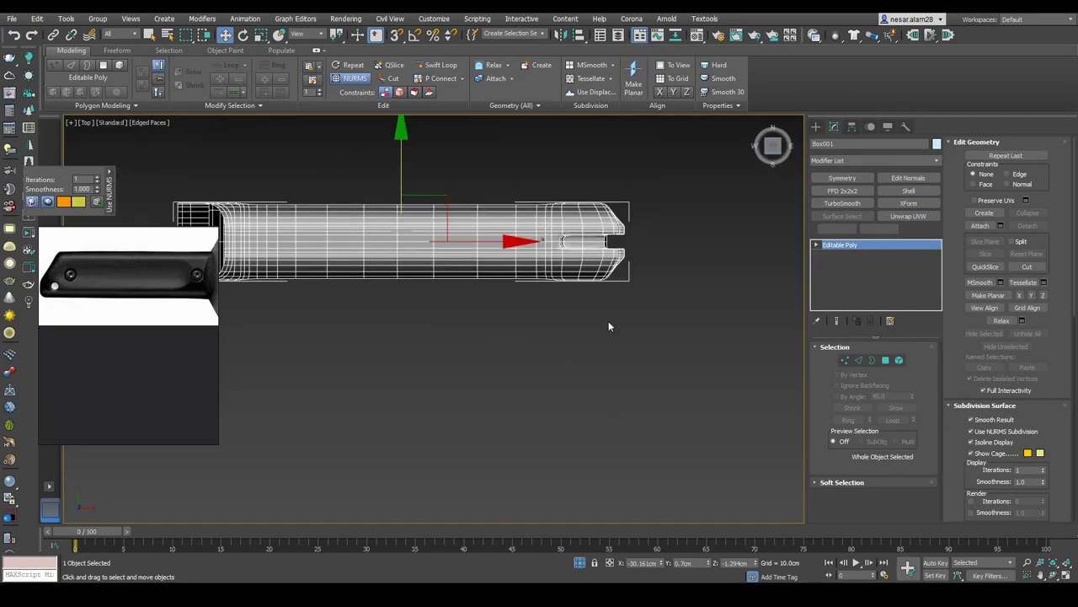
{"action": "key", "text": "F3"}
{"action": "scroll", "coordinate": [609, 245], "scroll_direction": "up", "scroll_amount": 6}
{"action": "key", "text": "F4"}
{"action": "scroll", "coordinate": [559, 223], "scroll_direction": "up", "scroll_amount": 5}
{"action": "key", "text": "shift+alt+w"}
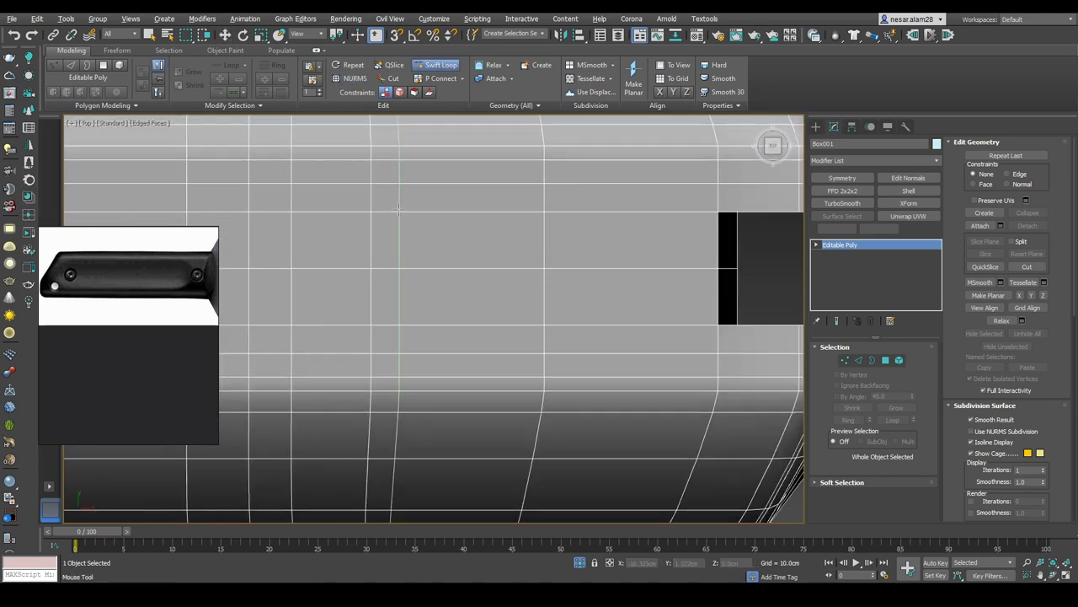
{"action": "scroll", "coordinate": [396, 337], "scroll_direction": "down", "scroll_amount": 5}
{"action": "middle_click_drag", "start_coordinate": [396, 337], "coordinate": [577, 269], "text": "alt"}
{"action": "right_click", "coordinate": [577, 270]}
{"action": "key", "text": "f"}
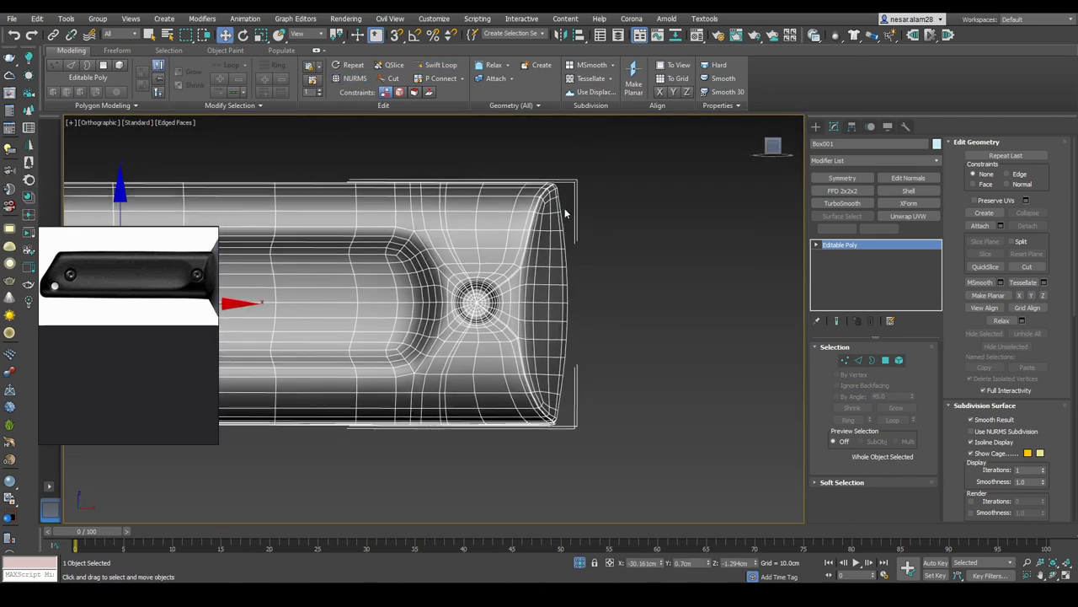
Step: Select the edge loops running diagonally through the screw hole at the slotted end and trim the selection to the segments near the hole
{"action": "key", "text": "2"}
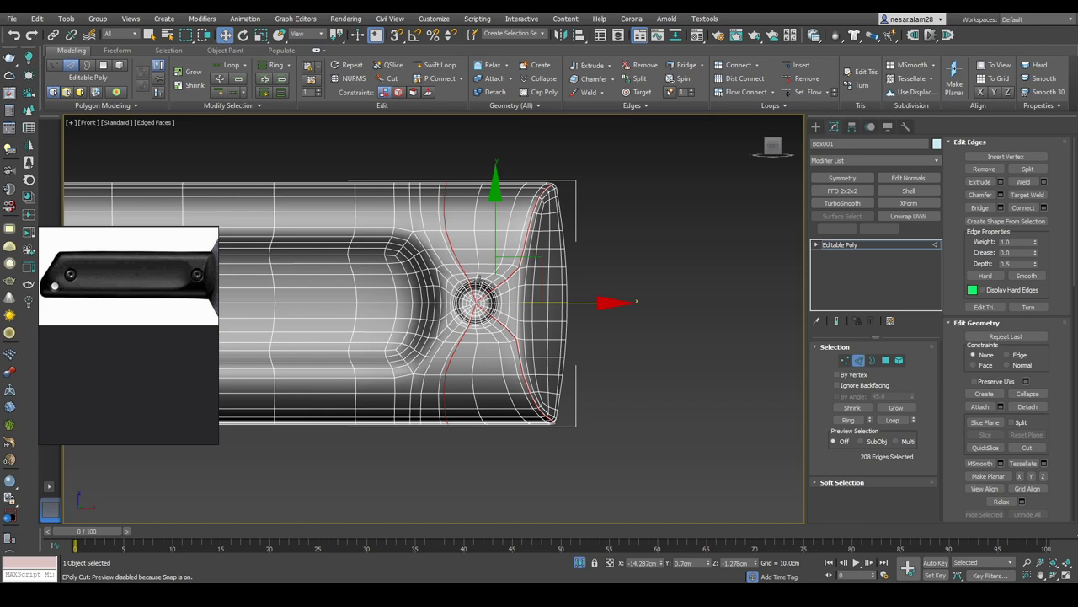
{"action": "left_click_drag", "start_coordinate": [714, 267], "coordinate": [717, 261], "text": "alt"}
{"action": "scroll", "coordinate": [523, 360], "scroll_direction": "up", "scroll_amount": 3}
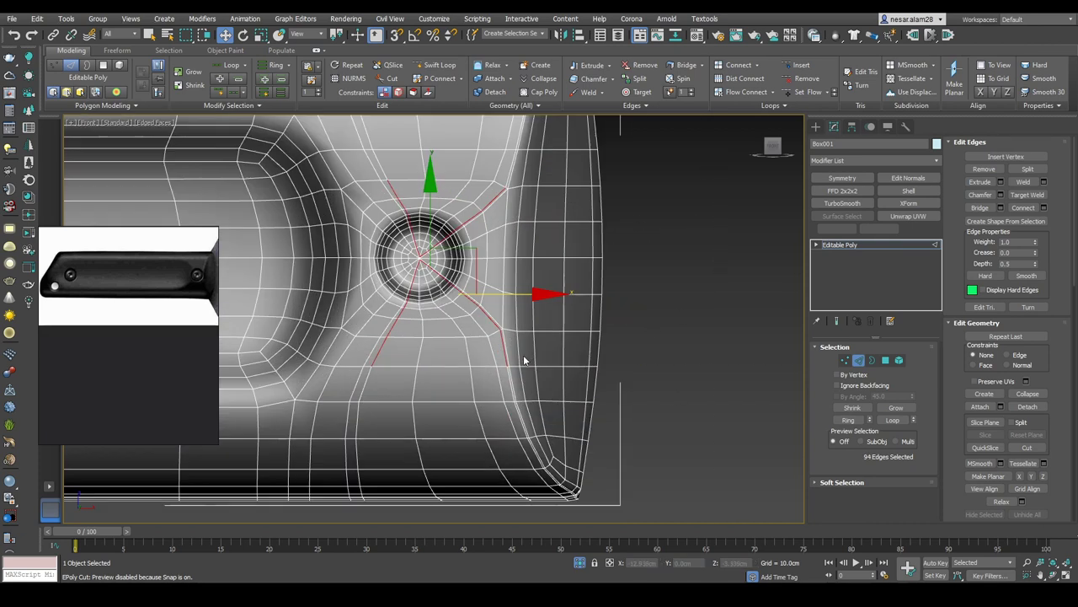
{"action": "double_click", "coordinate": [524, 360]}
{"action": "scroll", "coordinate": [523, 361], "scroll_direction": "up", "scroll_amount": 3}
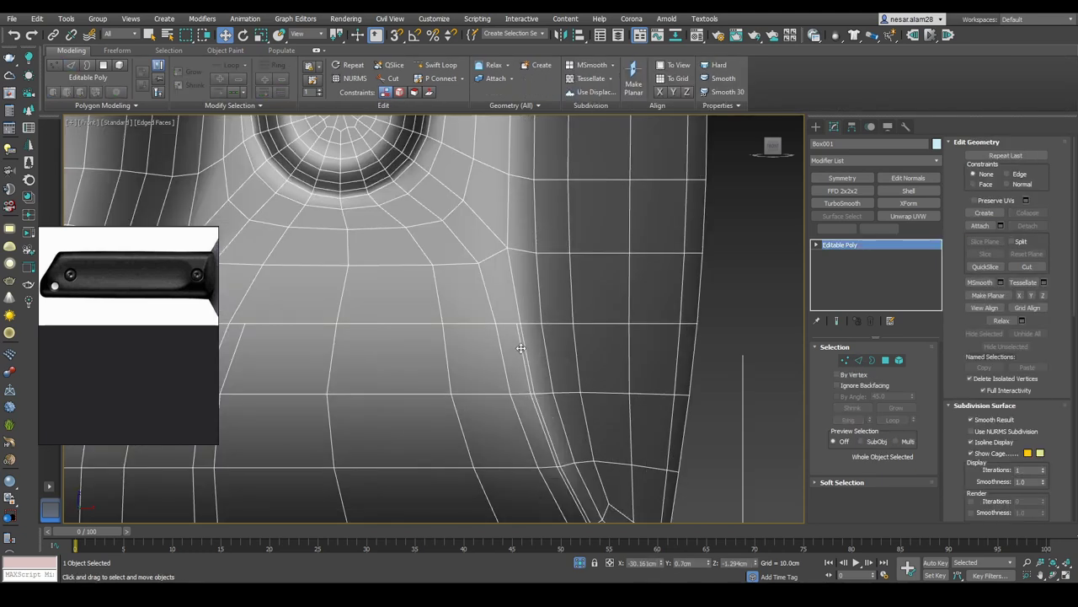
Step: Remove the extra edges together with their vertices beside the curved bevel at the slotted end
{"action": "scroll", "coordinate": [632, 321], "scroll_direction": "down", "scroll_amount": 5}
{"action": "mouse_move", "coordinate": [632, 321]}
{"action": "middle_mouse_down", "text": "alt"}
{"action": "mouse_move", "coordinate": [590, 324]}
{"action": "mouse_move", "coordinate": [637, 319]}
{"action": "middle_mouse_up", "text": "alt"}
{"action": "scroll", "coordinate": [555, 245], "scroll_direction": "up", "scroll_amount": 4}
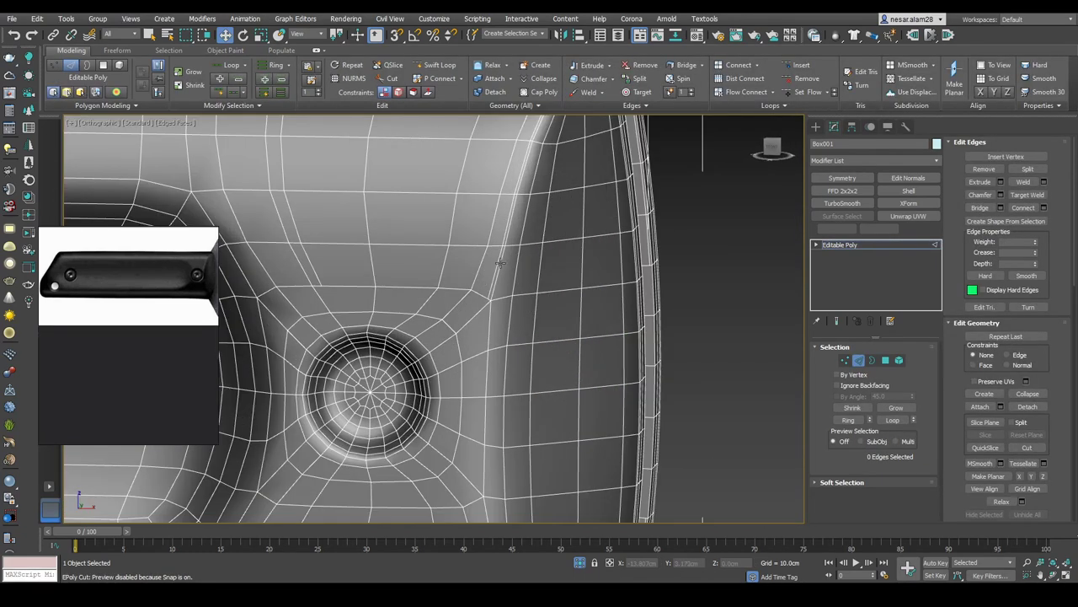
{"action": "scroll", "coordinate": [494, 263], "scroll_direction": "down", "scroll_amount": 4}
{"action": "middle_click_drag", "start_coordinate": [495, 264], "coordinate": [725, 362], "text": "alt"}
{"action": "scroll", "coordinate": [600, 346], "scroll_direction": "up", "scroll_amount": 3}
{"action": "scroll", "coordinate": [604, 347], "scroll_direction": "down", "scroll_amount": 3}
{"action": "scroll", "coordinate": [609, 266], "scroll_direction": "up", "scroll_amount": 3}
{"action": "scroll", "coordinate": [605, 284], "scroll_direction": "down", "scroll_amount": 4}
{"action": "left_click", "coordinate": [705, 348]}
{"action": "scroll", "coordinate": [705, 347], "scroll_direction": "up", "scroll_amount": 3}
{"action": "scroll", "coordinate": [725, 362], "scroll_direction": "down", "scroll_amount": 4}
{"action": "key", "text": "F3"}
{"action": "key", "text": "2"}
{"action": "key", "text": "F3"}
{"action": "key", "text": "ctrl+BackSpace"}
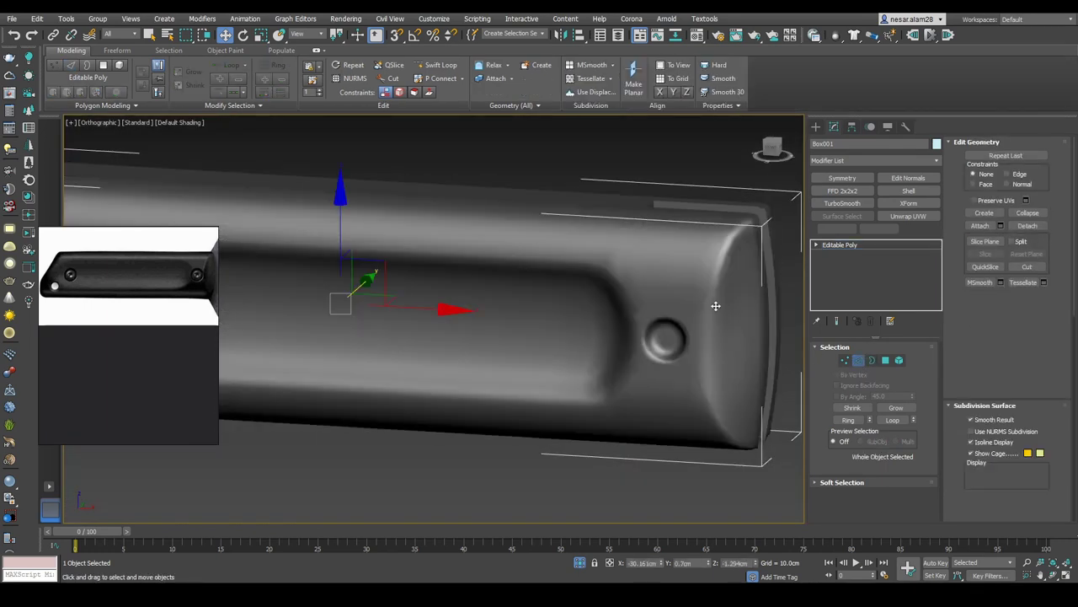
Step: Select the open border at the handle's slanted rear end and extrude it inward as a scaled-down rim
{"action": "mouse_move", "coordinate": [722, 308]}
{"action": "middle_mouse_down", "text": "alt"}
{"action": "mouse_move", "coordinate": [722, 373]}
{"action": "mouse_move", "coordinate": [660, 324]}
{"action": "mouse_move", "coordinate": [547, 324]}
{"action": "middle_mouse_up", "text": "alt"}
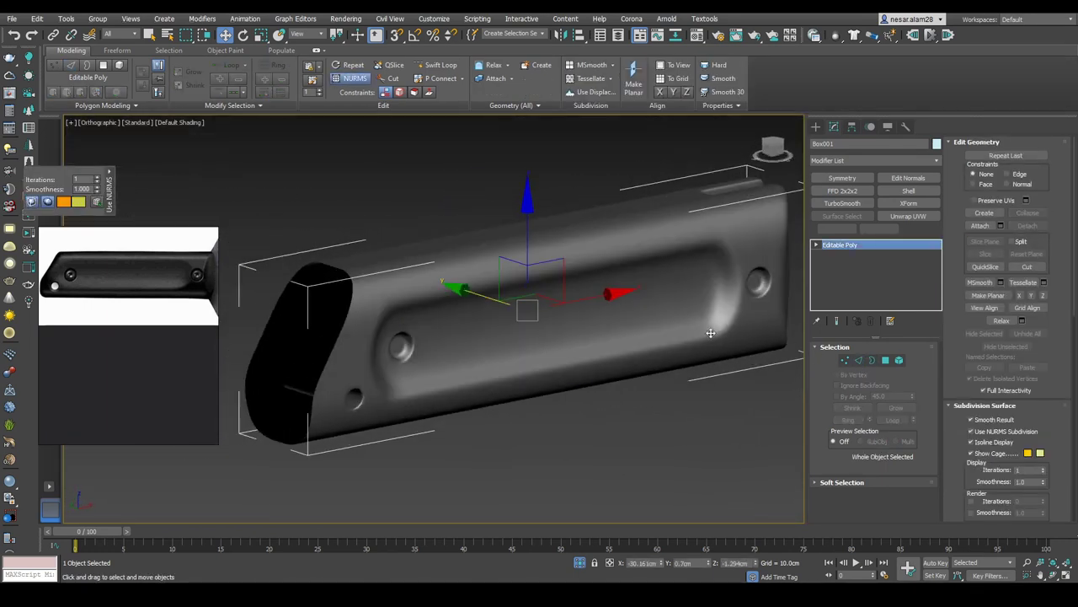
{"action": "key", "text": "3"}
{"action": "key", "text": "F4"}
{"action": "scroll", "coordinate": [365, 294], "scroll_direction": "up", "scroll_amount": 4}
{"action": "left_click", "coordinate": [328, 277]}
{"action": "scroll", "coordinate": [328, 277], "scroll_direction": "down", "scroll_amount": 3}
{"action": "middle_click_drag", "start_coordinate": [328, 277], "coordinate": [603, 333], "text": "alt"}
{"action": "key", "text": "r"}
{"action": "left_click_drag", "start_coordinate": [604, 333], "coordinate": [590, 352], "text": "shift"}
{"action": "middle_click_drag", "start_coordinate": [590, 352], "coordinate": [491, 289], "text": "alt"}
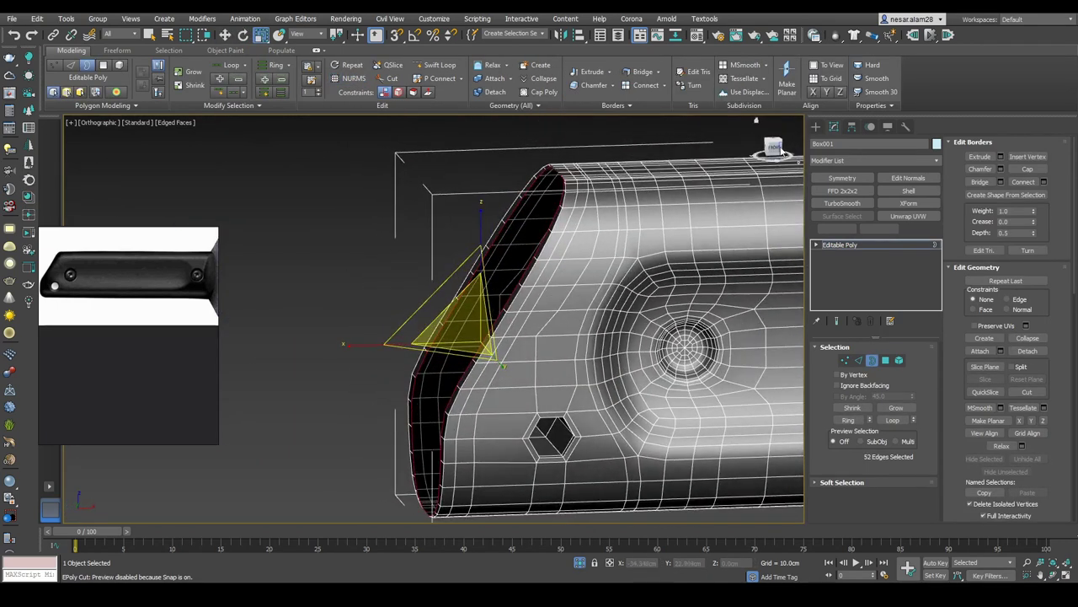
Step: Move the new inner border so that it lines up with the slanted rear end in the front view
{"action": "left_click", "coordinate": [788, 152]}
{"action": "key", "text": "F3"}
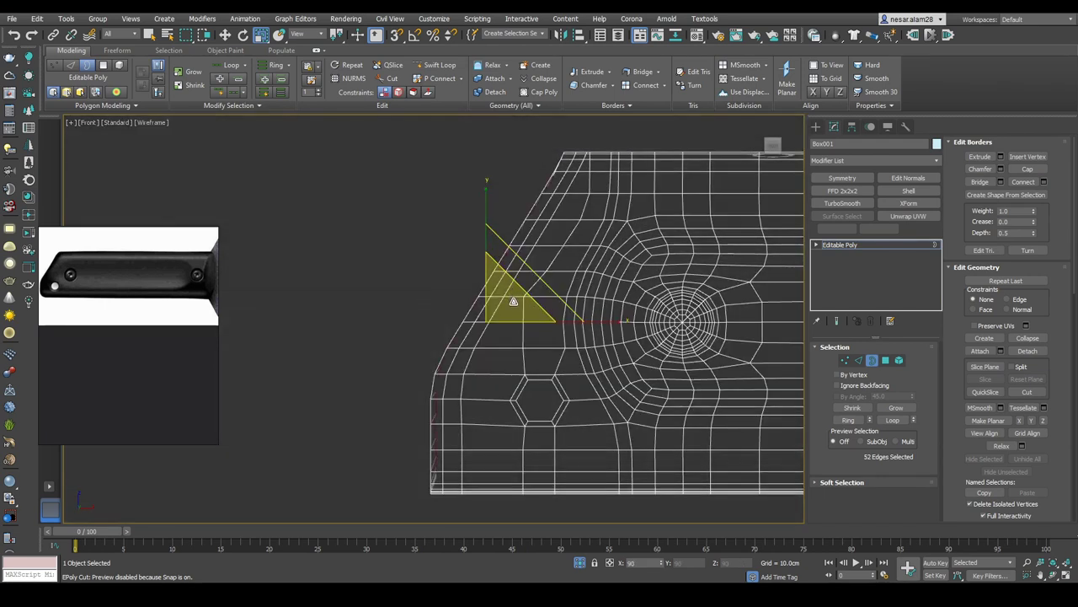
{"action": "middle_click_drag", "start_coordinate": [513, 301], "coordinate": [535, 270]}
{"action": "key", "text": "w"}
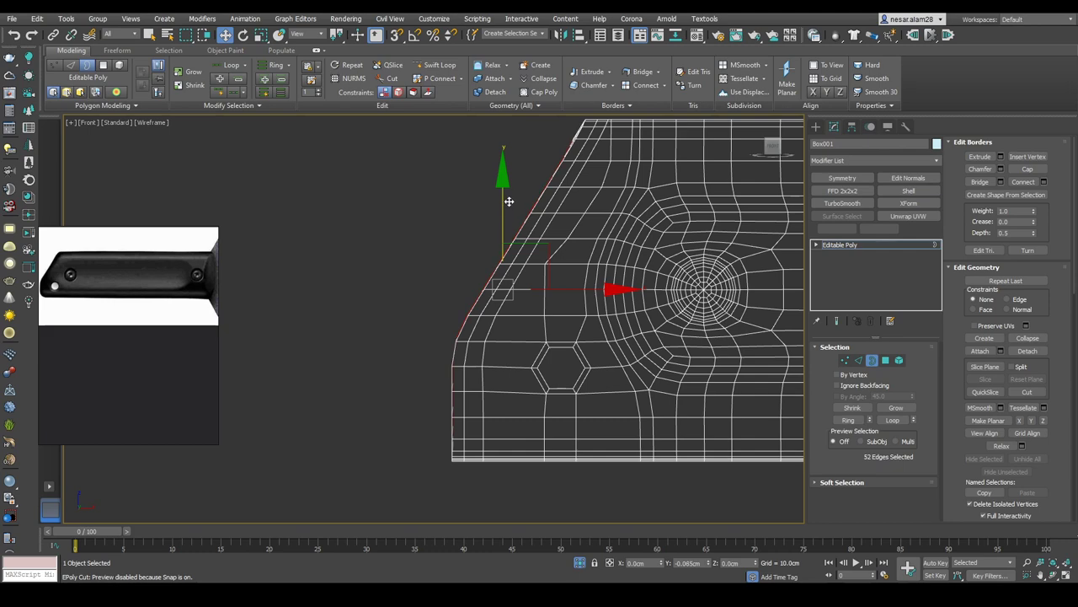
{"action": "key", "text": "F3"}
{"action": "mouse_move", "coordinate": [610, 292]}
{"action": "middle_mouse_down", "text": "alt"}
{"action": "mouse_move", "coordinate": [669, 308]}
{"action": "mouse_move", "coordinate": [657, 313]}
{"action": "mouse_move", "coordinate": [683, 349]}
{"action": "mouse_move", "coordinate": [769, 192]}
{"action": "middle_mouse_up", "text": "alt"}
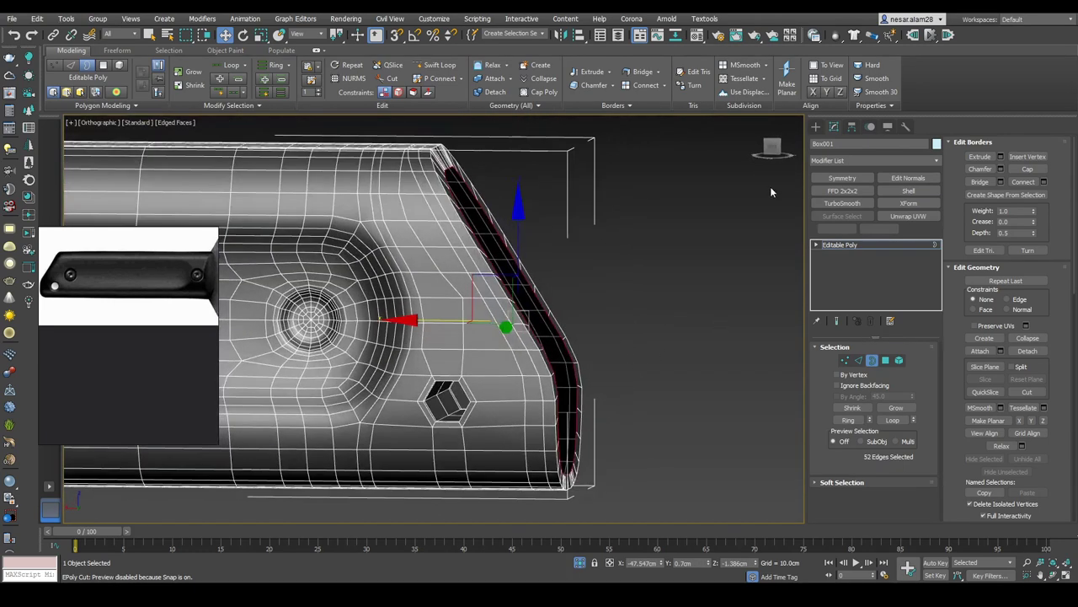
Step: Select the rim polygons on the slanted part of the rear end and set scaling to the Local coordinate system
{"action": "left_click", "coordinate": [773, 149]}
{"action": "left_click", "coordinate": [885, 360]}
{"action": "key", "text": "F3"}
{"action": "scroll", "coordinate": [640, 295], "scroll_direction": "up", "scroll_amount": 2}
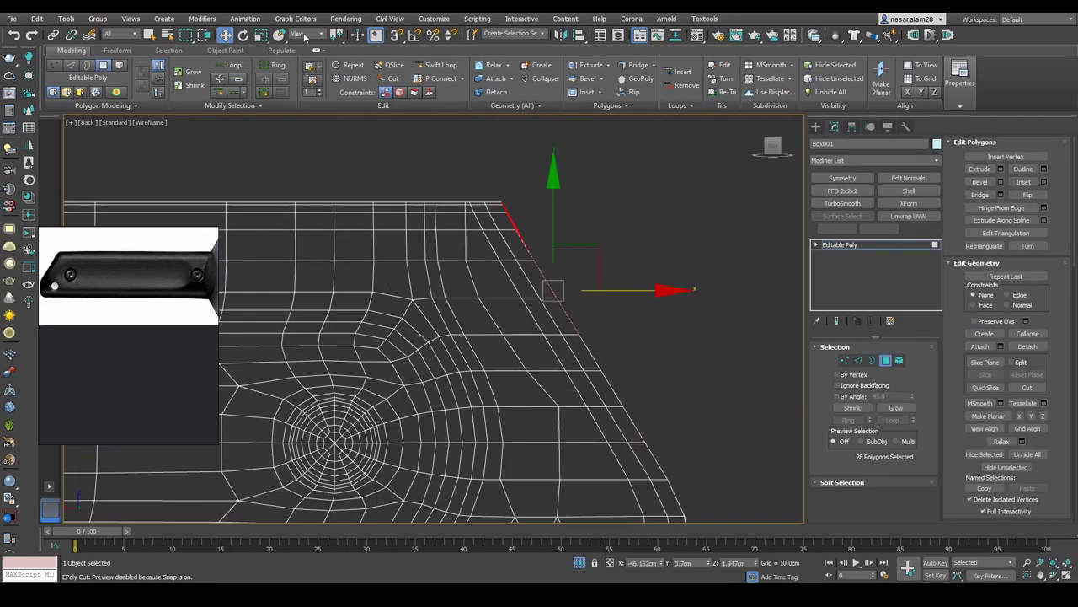
{"action": "key", "text": "r"}
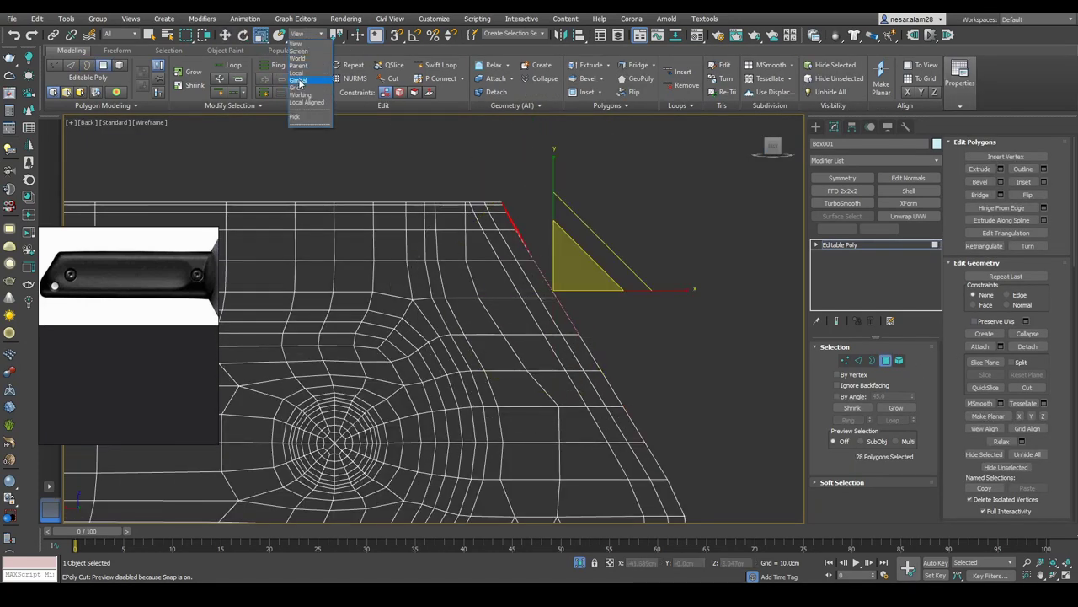
{"action": "left_click", "coordinate": [301, 73]}
Step: Select the vertices on the straight lower part of the rear rim and flatten them with Scale
{"action": "mouse_move", "coordinate": [741, 506]}
{"action": "middle_mouse_down"}
{"action": "mouse_move", "coordinate": [724, 278]}
{"action": "mouse_move", "coordinate": [706, 314]}
{"action": "middle_mouse_up"}
{"action": "key", "text": "F3"}
{"action": "key", "text": "1"}
{"action": "key", "text": "F3"}
{"action": "scroll", "coordinate": [716, 379], "scroll_direction": "down", "scroll_amount": 2}
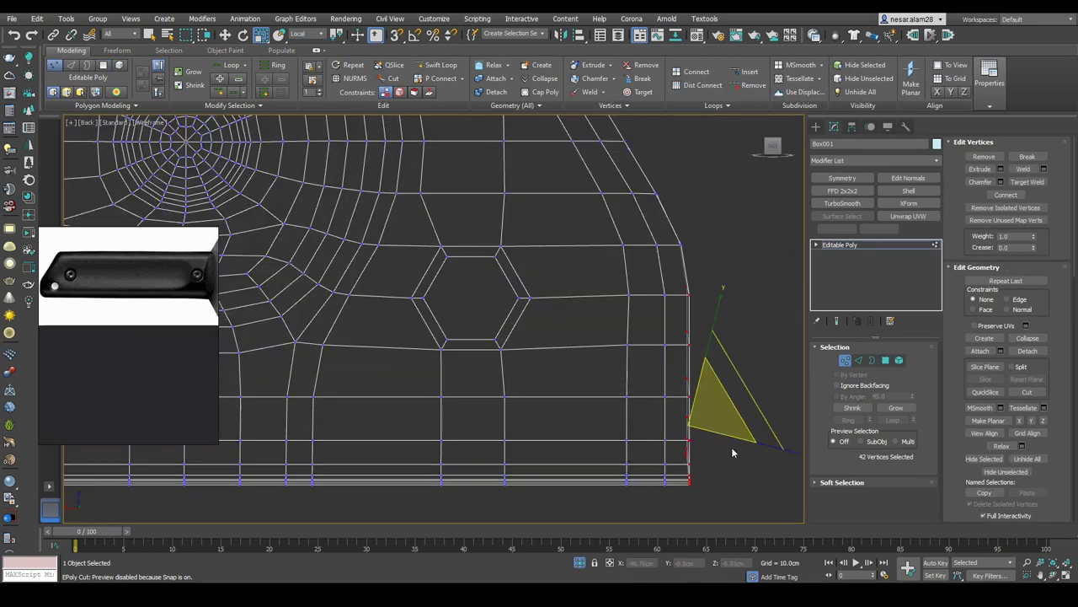
{"action": "key", "text": "e"}
{"action": "key", "text": "r"}
{"action": "mouse_move", "coordinate": [768, 429]}
{"action": "middle_mouse_down"}
{"action": "mouse_move", "coordinate": [767, 386]}
{"action": "mouse_move", "coordinate": [706, 368]}
{"action": "mouse_move", "coordinate": [895, 411]}
{"action": "middle_mouse_up"}
{"action": "key", "text": "F3"}
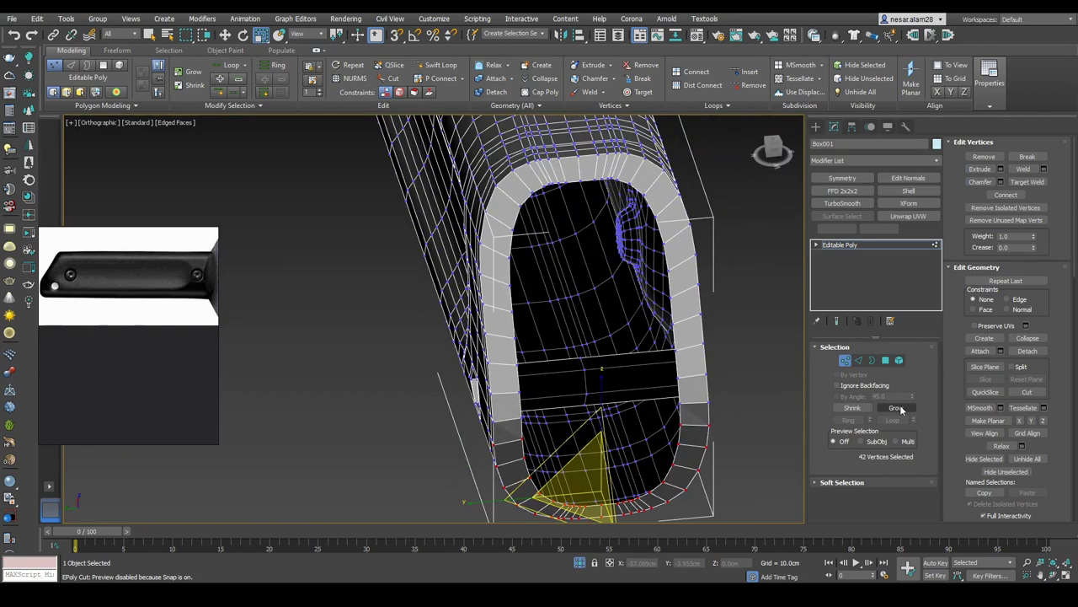
Step: Bridge the opposite edges of the rim's inner border to fill the open rear end with polygons
{"action": "middle_click_drag", "start_coordinate": [674, 252], "coordinate": [654, 234], "text": "alt"}
{"action": "key", "text": "2"}
{"action": "scroll", "coordinate": [587, 180], "scroll_direction": "up", "scroll_amount": 3}
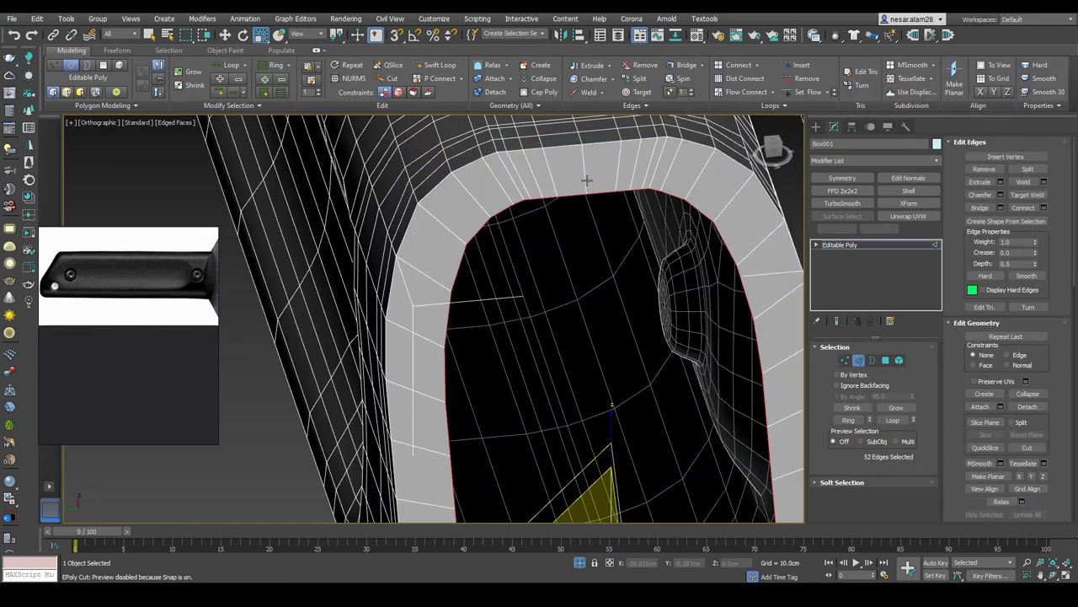
{"action": "middle_click_drag", "start_coordinate": [603, 321], "coordinate": [628, 380], "text": "alt"}
{"action": "left_click", "coordinate": [980, 207]}
{"action": "middle_click_drag", "start_coordinate": [674, 337], "coordinate": [708, 343], "text": "alt"}
{"action": "key", "text": "z"}
{"action": "key", "text": "3"}
{"action": "key", "text": "z"}
Step: Insert an edge loop around the rim of the rear end with Swift Loop
{"action": "scroll", "coordinate": [648, 246], "scroll_direction": "down", "scroll_amount": 4}
{"action": "middle_click_drag", "start_coordinate": [667, 255], "coordinate": [426, 170], "text": "alt"}
{"action": "left_click", "coordinate": [434, 64]}
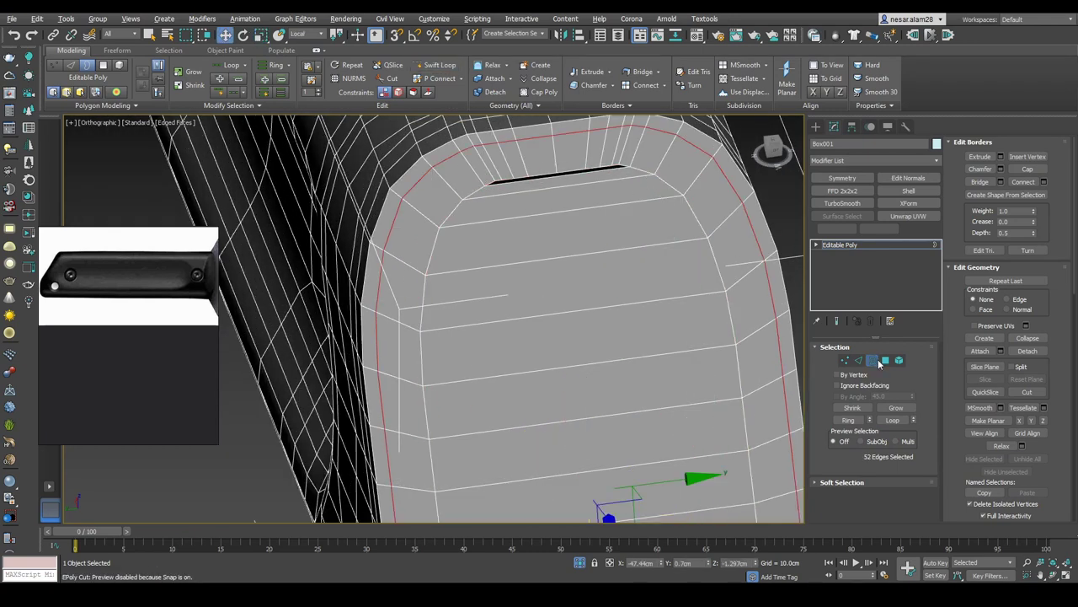
{"action": "left_click", "coordinate": [873, 360]}
Step: Inspect the rear cap's shading and the seam where the cap meets the upper rim
{"action": "scroll", "coordinate": [590, 320], "scroll_direction": "down", "scroll_amount": 3}
{"action": "key", "text": "ctrl+q"}
{"action": "key", "text": "F4"}
{"action": "middle_click_drag", "start_coordinate": [640, 295], "coordinate": [666, 308], "text": "alt"}
{"action": "key", "text": "F4"}
{"action": "middle_click_drag", "start_coordinate": [798, 196], "coordinate": [640, 252], "text": "alt"}
{"action": "scroll", "coordinate": [575, 265], "scroll_direction": "up", "scroll_amount": 6}
Step: Isolate the stray polygons at the upper and lower ends of the rear cap in the selection and delete them
{"action": "key", "text": "ctrl+BackSpace"}
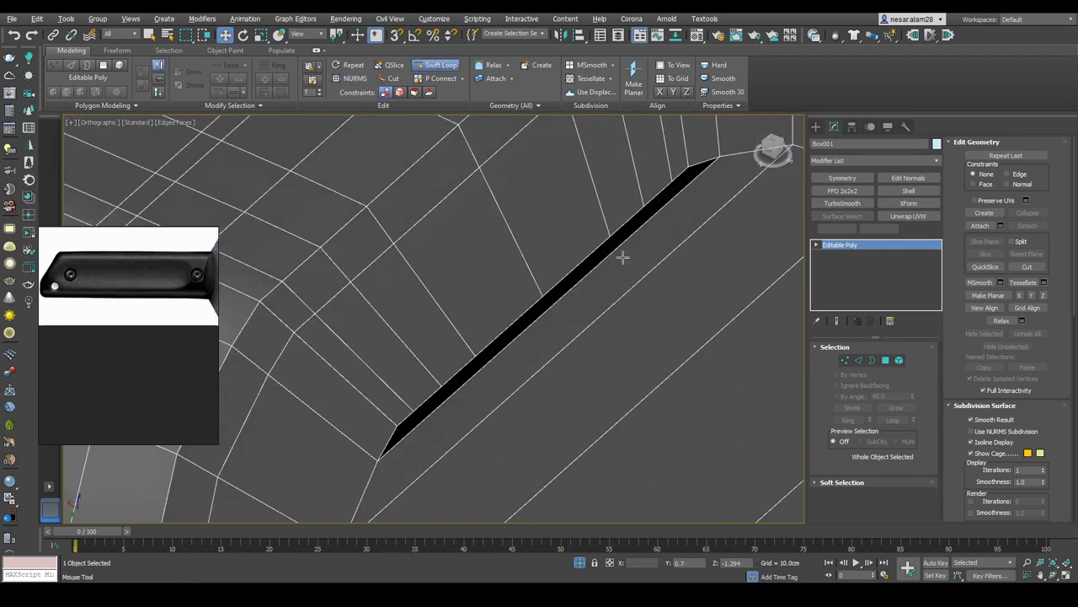
{"action": "key", "text": "4"}
{"action": "left_click_drag", "start_coordinate": [646, 301], "coordinate": [606, 248]}
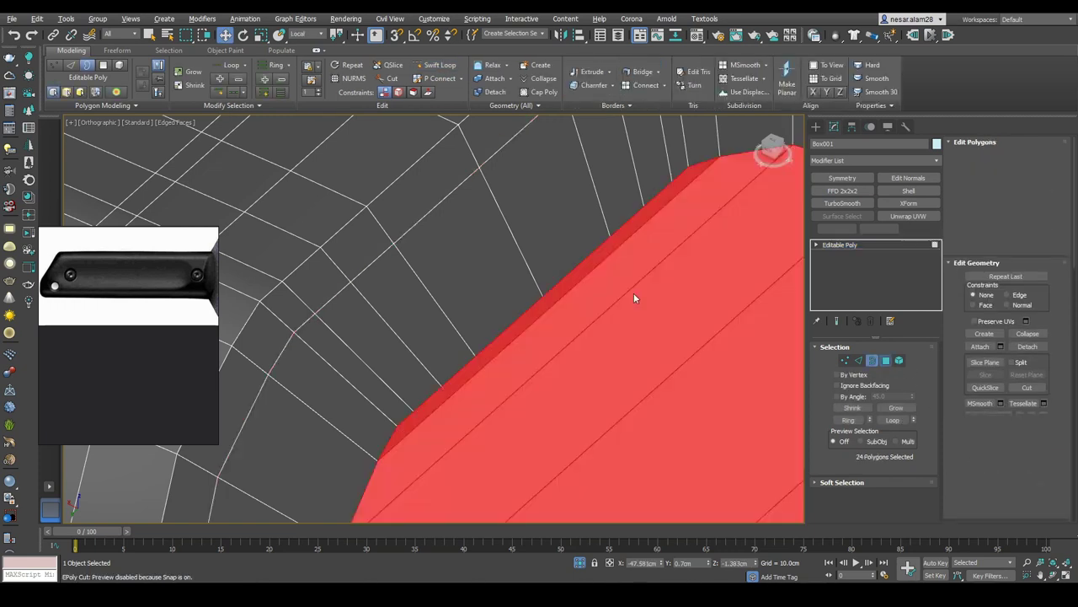
{"action": "key", "text": "w"}
{"action": "scroll", "coordinate": [548, 203], "scroll_direction": "down", "scroll_amount": 3}
{"action": "left_click", "coordinate": [548, 203], "text": "alt"}
{"action": "middle_click_drag", "start_coordinate": [547, 204], "coordinate": [608, 360], "text": "alt"}
{"action": "scroll", "coordinate": [608, 359], "scroll_direction": "up", "scroll_amount": 3}
{"action": "scroll", "coordinate": [561, 402], "scroll_direction": "down", "scroll_amount": 5}
{"action": "middle_click_drag", "start_coordinate": [561, 402], "coordinate": [695, 242], "text": "alt"}
{"action": "left_click_drag", "start_coordinate": [695, 242], "coordinate": [505, 438], "text": "alt"}
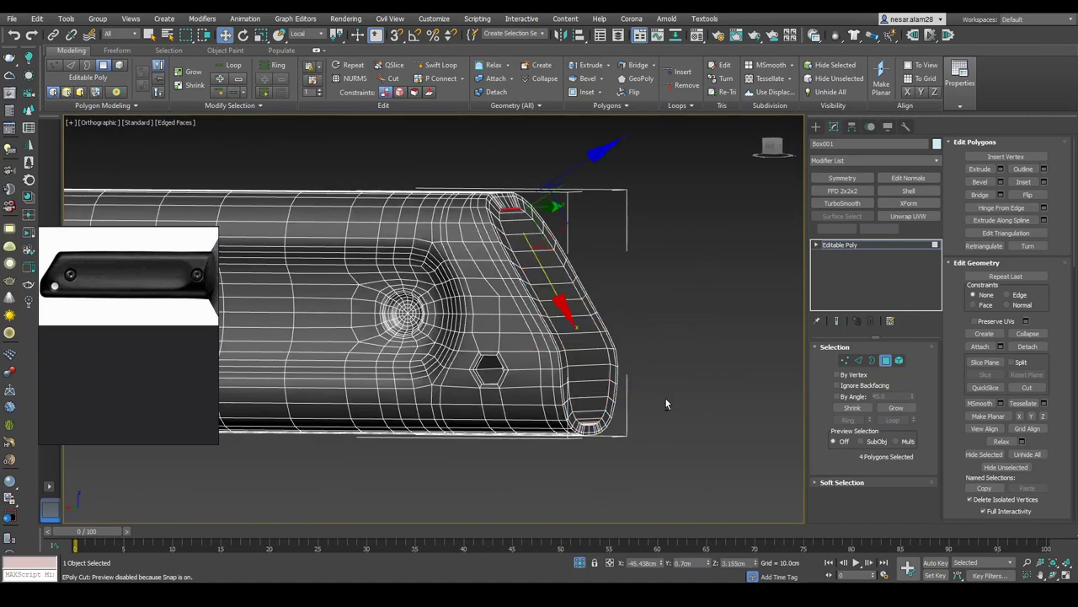
{"action": "middle_click_drag", "start_coordinate": [665, 397], "coordinate": [613, 318], "text": "alt"}
Step: Collapse the short border edges near both corners of the gap at the cap's upper end
{"action": "scroll", "coordinate": [613, 318], "scroll_direction": "up", "scroll_amount": 3}
{"action": "scroll", "coordinate": [497, 314], "scroll_direction": "up", "scroll_amount": 3}
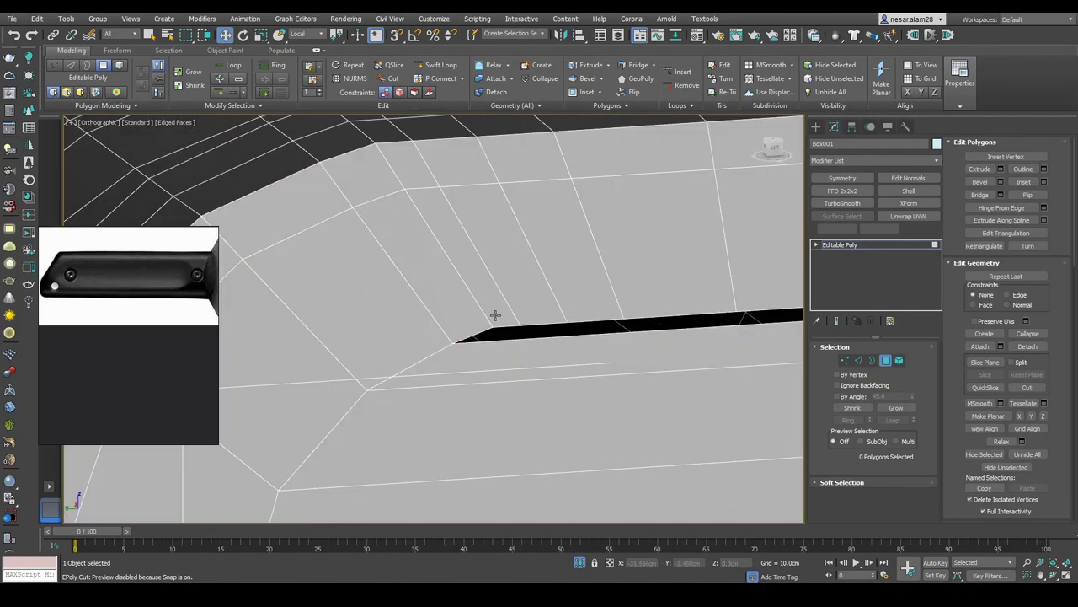
{"action": "key", "text": "2"}
{"action": "key", "text": "2"}
{"action": "key", "text": "2"}
{"action": "left_click", "coordinate": [476, 313]}
{"action": "middle_click_drag", "start_coordinate": [476, 314], "coordinate": [530, 308], "text": "alt"}
{"action": "key", "text": "alt+c"}
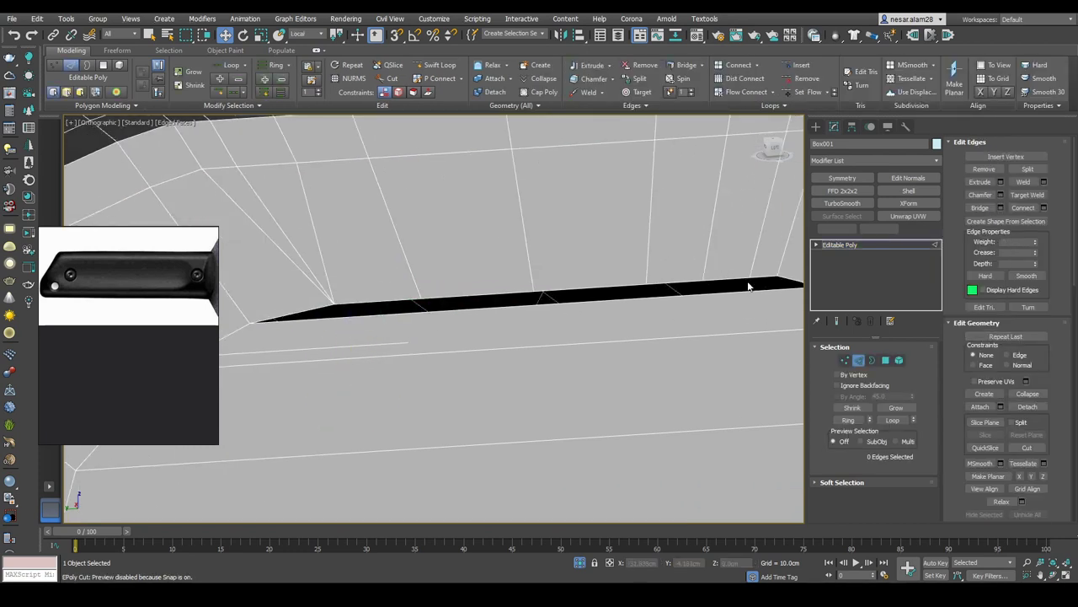
{"action": "scroll", "coordinate": [762, 277], "scroll_direction": "down", "scroll_amount": 3}
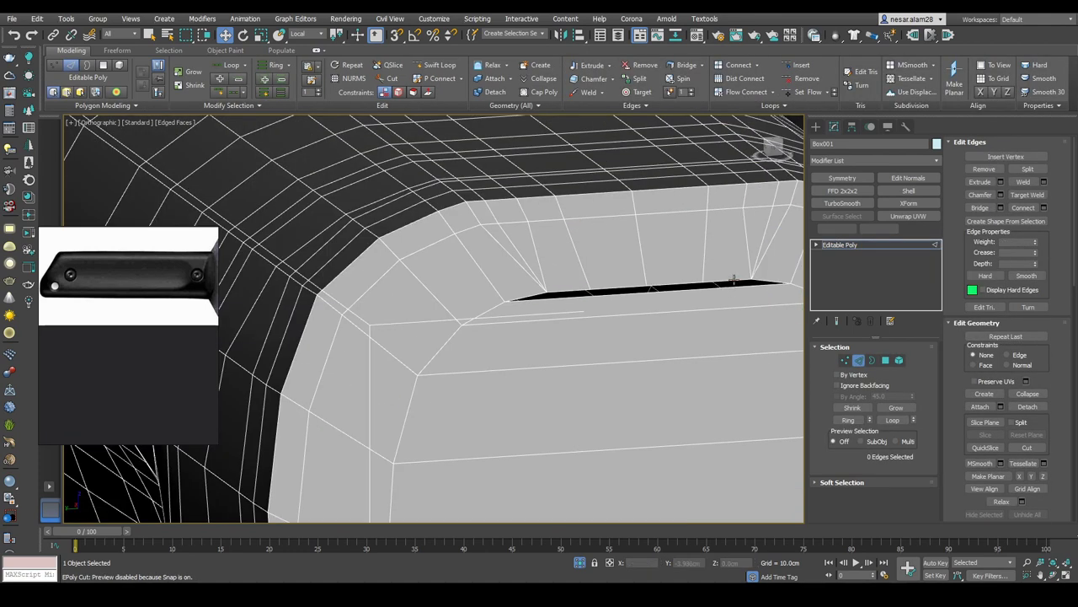
Step: Add a lengthwise edge loop down the middle of the rear cap and cap the open border at its upper end
{"action": "middle_click_drag", "start_coordinate": [720, 281], "coordinate": [687, 265]}
{"action": "key", "text": "1"}
{"action": "key", "text": "w"}
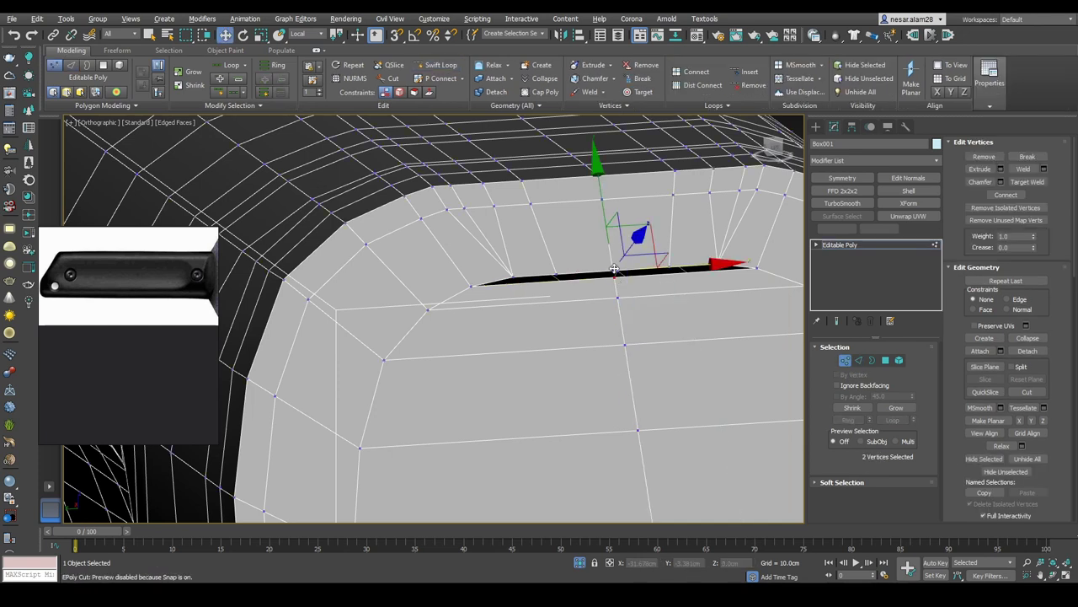
{"action": "key", "text": "3"}
{"action": "left_click", "coordinate": [716, 274]}
{"action": "right_click", "coordinate": [710, 280]}
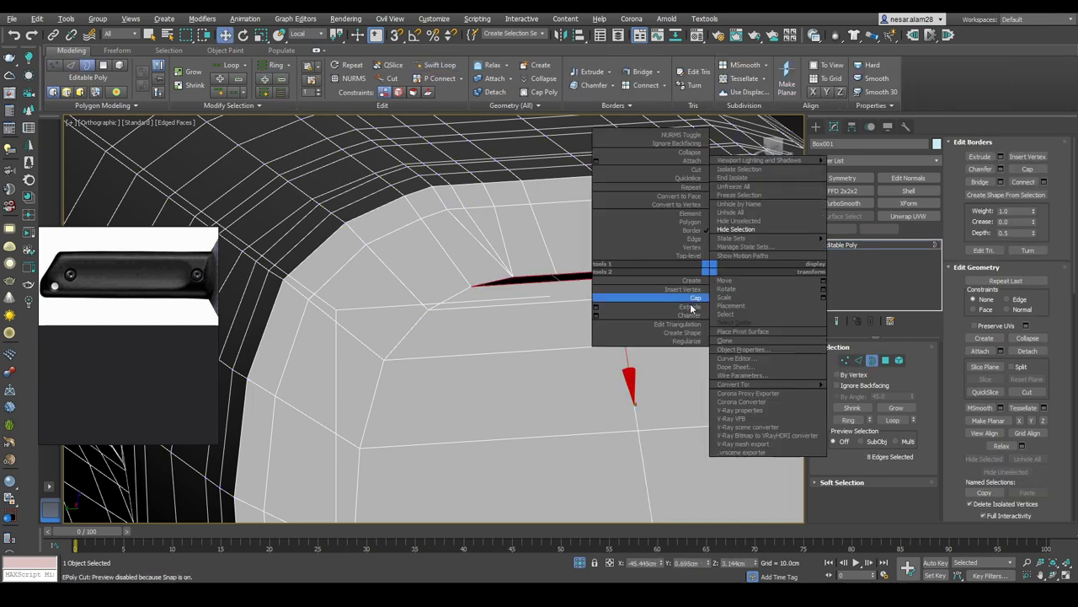
{"action": "left_click", "coordinate": [697, 300]}
Step: Connect the facing vertices across the capped gap and add further lengthwise edge loops through the rear cap
{"action": "key", "text": "1"}
{"action": "key", "text": "F3"}
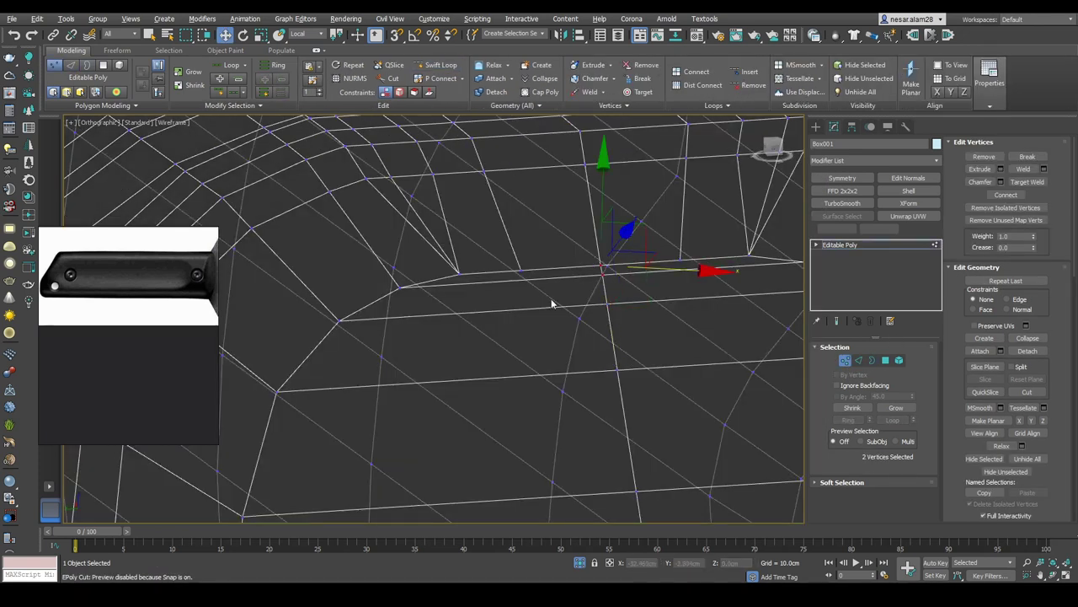
{"action": "key", "text": "F3"}
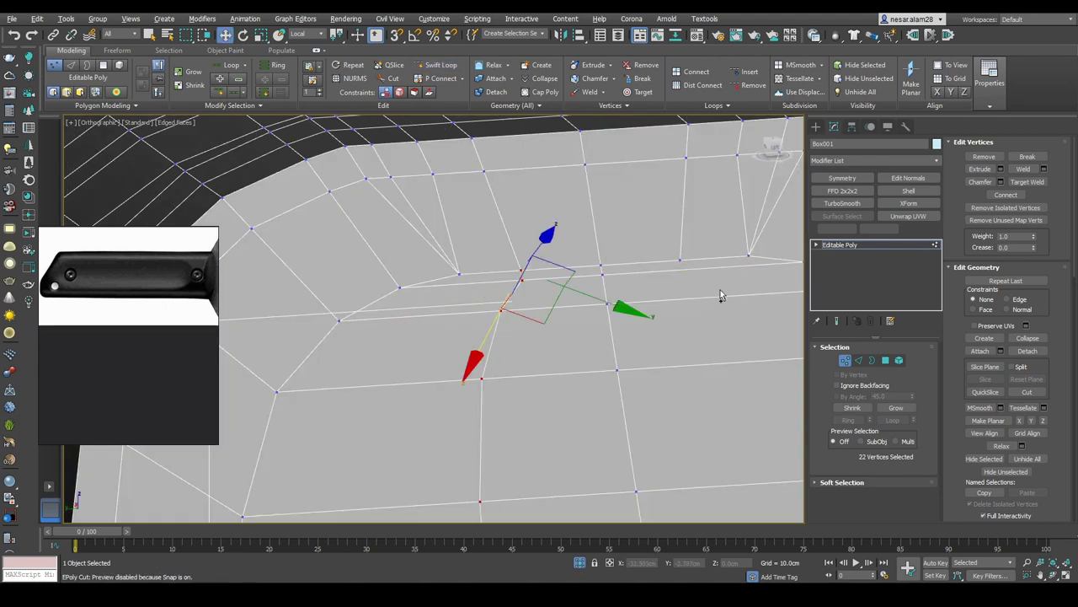
{"action": "middle_click_drag", "start_coordinate": [729, 285], "coordinate": [595, 383], "text": "alt"}
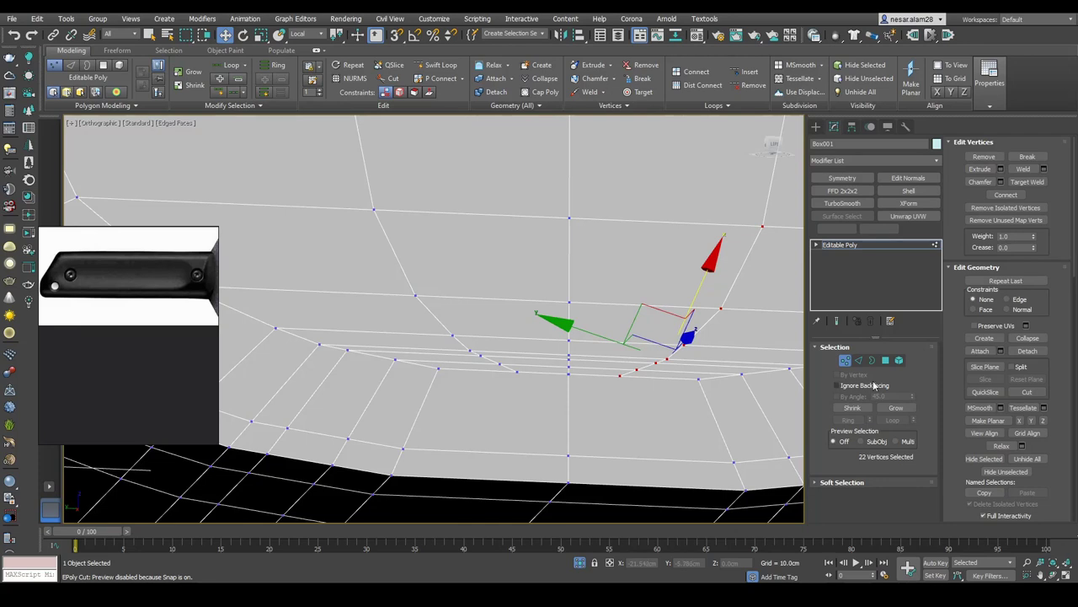
{"action": "key", "text": "shift+z"}
{"action": "left_click", "coordinate": [845, 360]}
Step: Select all vertices of the handle's rear end in the back view, leaving out those of the recess
{"action": "key", "text": "ctrl+BackSpace"}
{"action": "middle_click_drag", "start_coordinate": [590, 336], "coordinate": [768, 175], "text": "alt"}
{"action": "key", "text": "F4"}
{"action": "key", "text": "F4"}
{"action": "scroll", "coordinate": [649, 200], "scroll_direction": "up", "scroll_amount": 3}
{"action": "key", "text": "ctrl+BackSpace"}
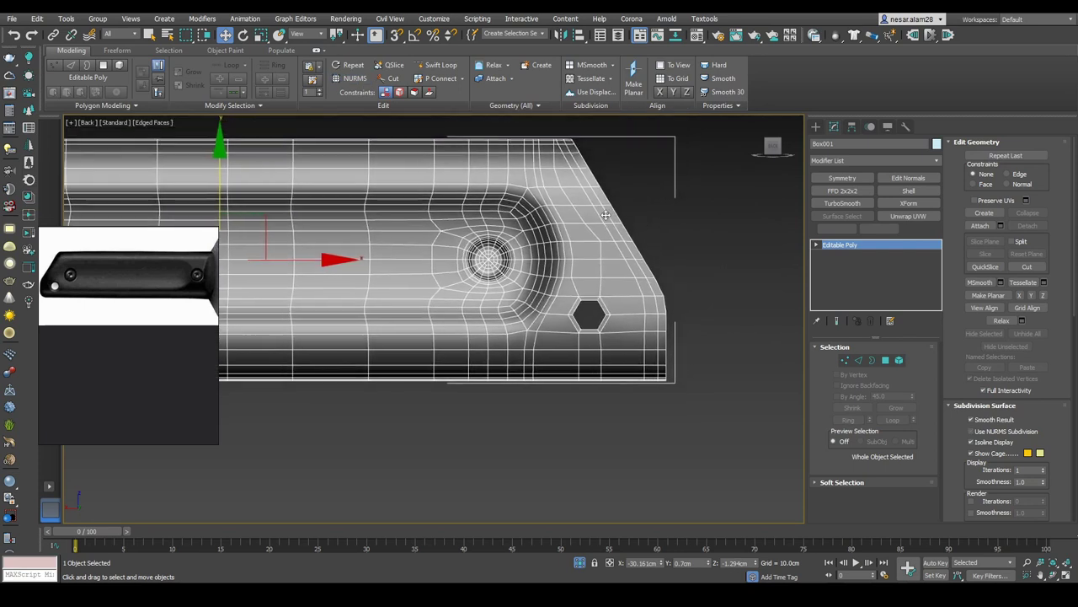
{"action": "key", "text": "1"}
{"action": "key", "text": "F3"}
{"action": "scroll", "coordinate": [581, 210], "scroll_direction": "up", "scroll_amount": 5}
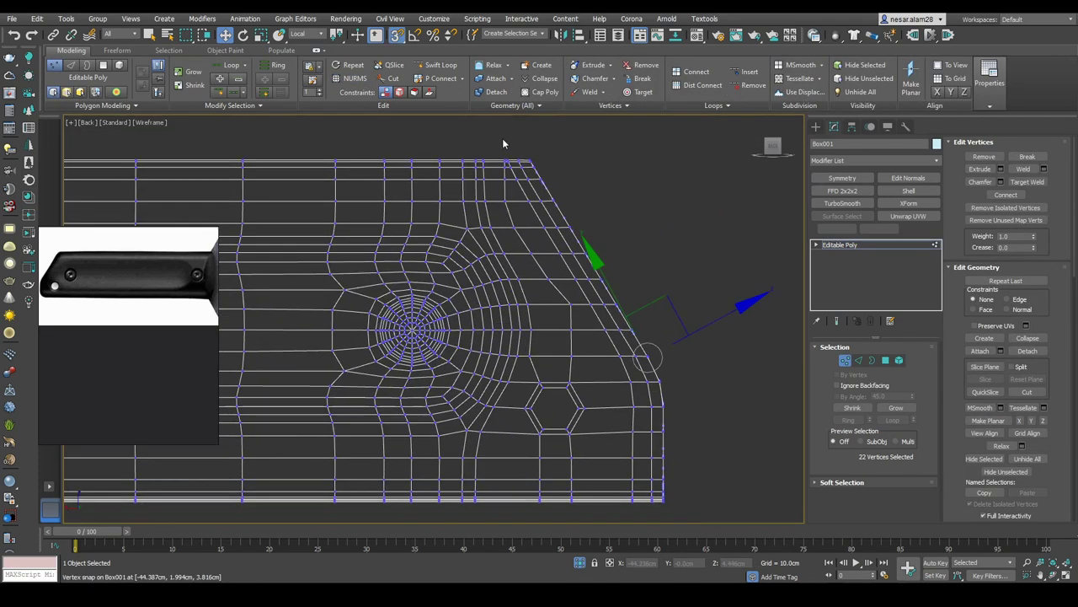
{"action": "left_click_drag", "start_coordinate": [783, 514], "coordinate": [497, 147]}
{"action": "scroll", "coordinate": [530, 222], "scroll_direction": "up", "scroll_amount": 2}
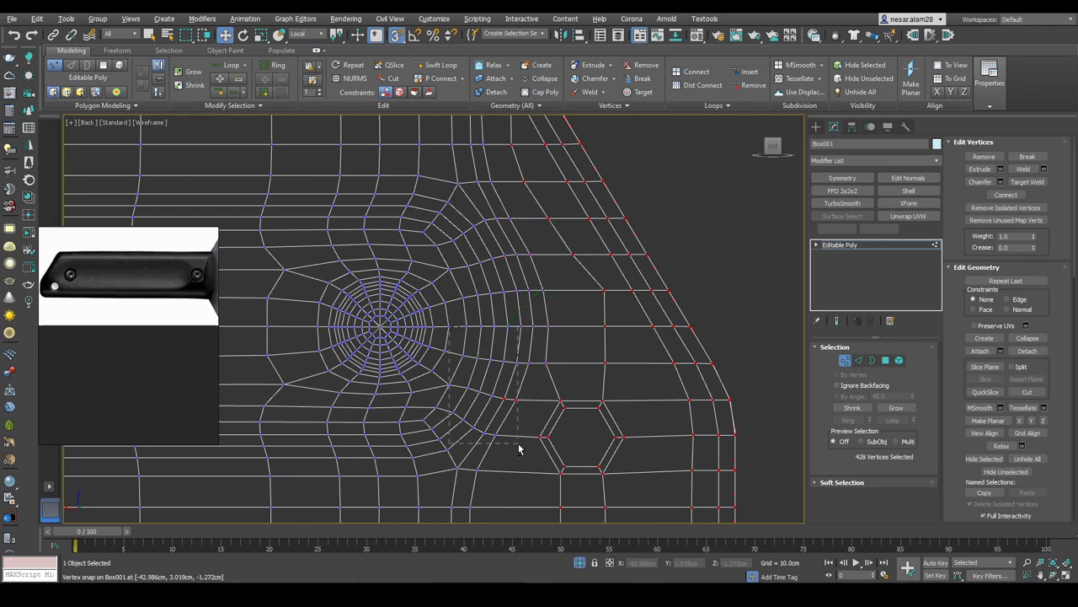
{"action": "left_click_drag", "start_coordinate": [519, 449], "coordinate": [518, 449], "text": "alt"}
Step: Apply an FFD 3x3x3 modifier to the selected rear-end vertices and open its control points
{"action": "scroll", "coordinate": [621, 320], "scroll_direction": "down", "scroll_amount": 4}
{"action": "key", "text": "F3"}
{"action": "middle_click_drag", "start_coordinate": [712, 306], "coordinate": [899, 170], "text": "alt"}
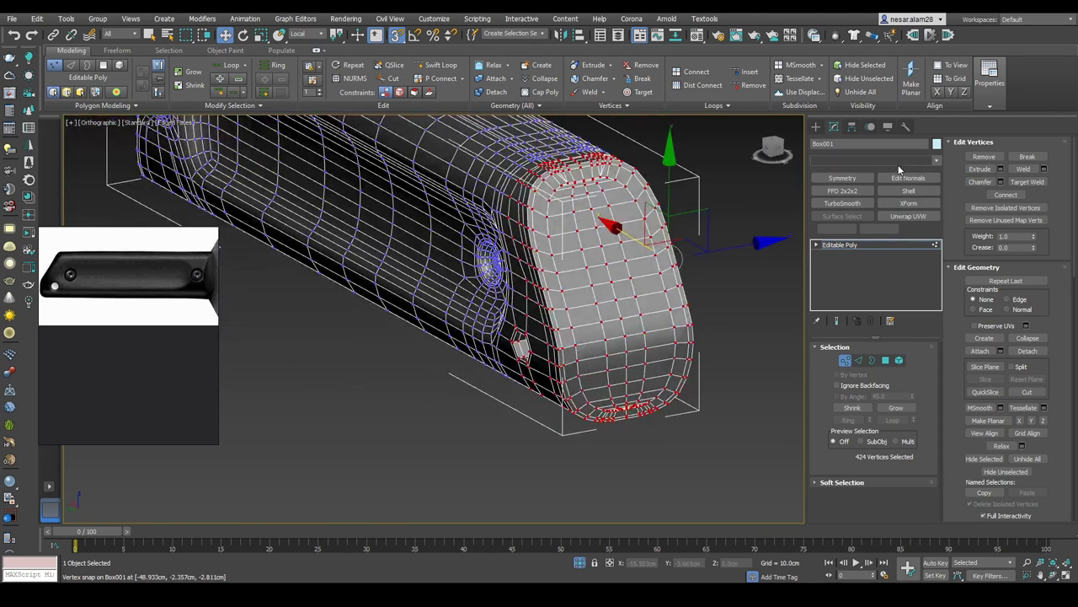
{"action": "left_click", "coordinate": [898, 161]}
{"action": "left_click", "coordinate": [854, 179]}
{"action": "middle_click_drag", "start_coordinate": [763, 208], "coordinate": [830, 248], "text": "alt"}
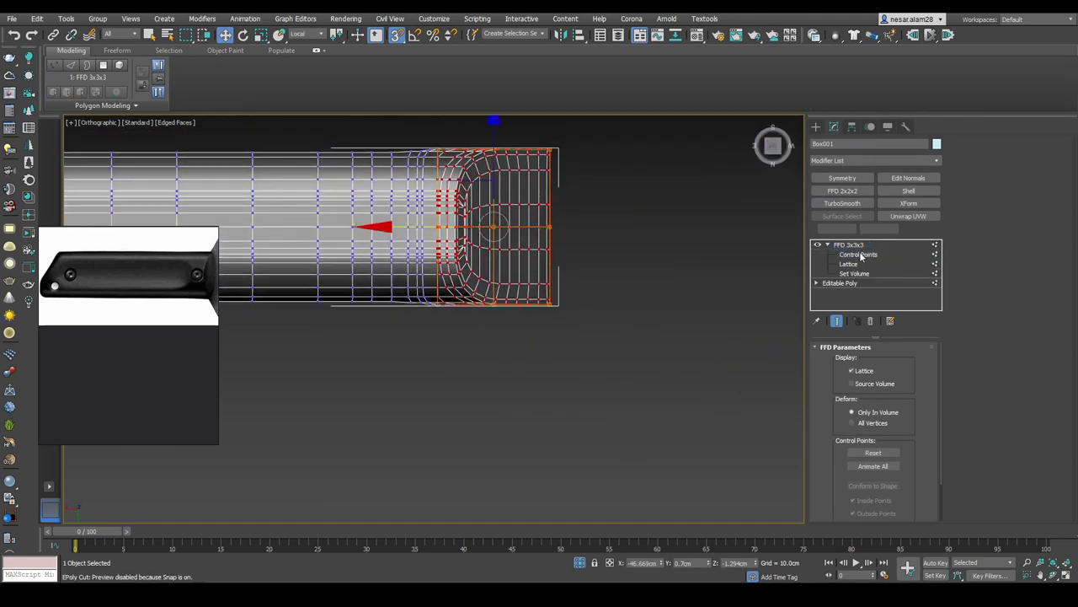
Step: Scale the FFD control points to taper the handle's rear end, then convert the handle to Editable Poly
{"action": "key", "text": "ctrl+a"}
{"action": "middle_click_drag", "start_coordinate": [558, 149], "coordinate": [578, 179]}
{"action": "middle_click_drag", "start_coordinate": [679, 422], "coordinate": [584, 282], "text": "alt"}
{"action": "middle_click_drag", "start_coordinate": [472, 354], "coordinate": [619, 324], "text": "alt"}
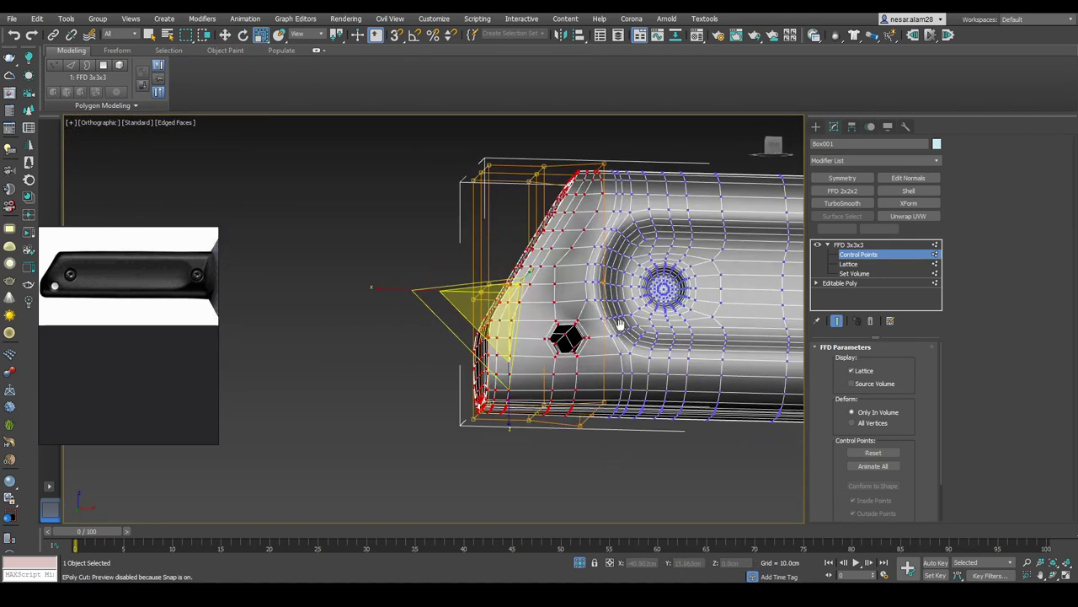
{"action": "left_click", "coordinate": [773, 146]}
{"action": "middle_click_drag", "start_coordinate": [522, 139], "coordinate": [623, 206], "text": "alt"}
{"action": "middle_click_drag", "start_coordinate": [516, 239], "coordinate": [619, 244], "text": "alt"}
{"action": "right_click", "coordinate": [619, 245]}
{"action": "left_click", "coordinate": [768, 372]}
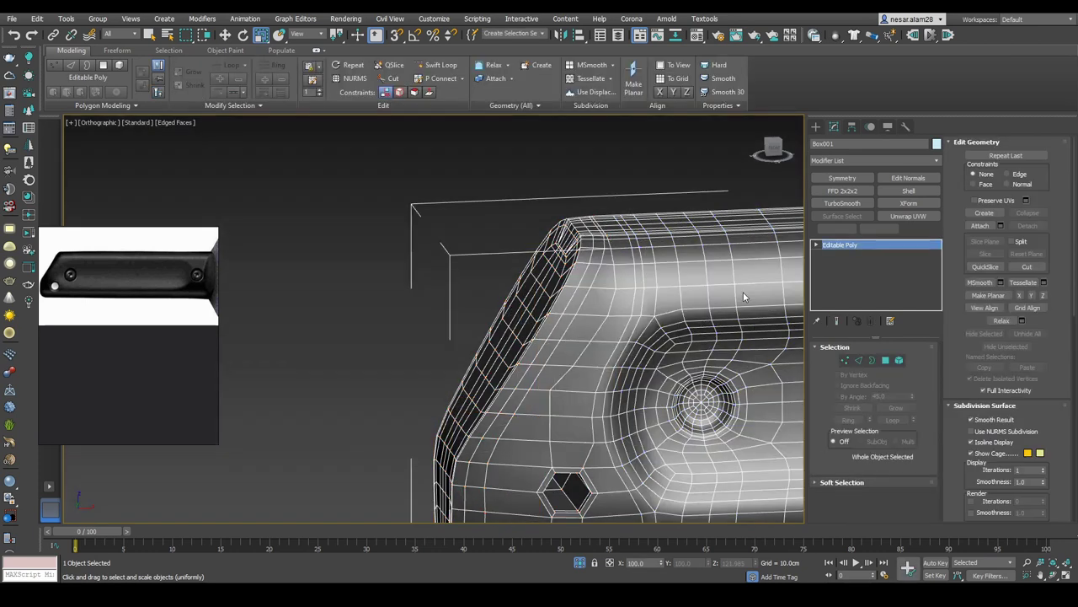
Step: Preview the handle with NURMS smoothing and inspect the edges around its slot
{"action": "key", "text": "ctrl+BackSpace"}
{"action": "key", "text": "F4"}
{"action": "mouse_move", "coordinate": [610, 295]}
{"action": "middle_mouse_down", "text": "alt"}
{"action": "mouse_move", "coordinate": [532, 186]}
{"action": "mouse_move", "coordinate": [613, 324]}
{"action": "middle_mouse_up", "text": "alt"}
{"action": "key", "text": "F3"}
{"action": "key", "text": "F3"}
{"action": "scroll", "coordinate": [578, 294], "scroll_direction": "up", "scroll_amount": 5}
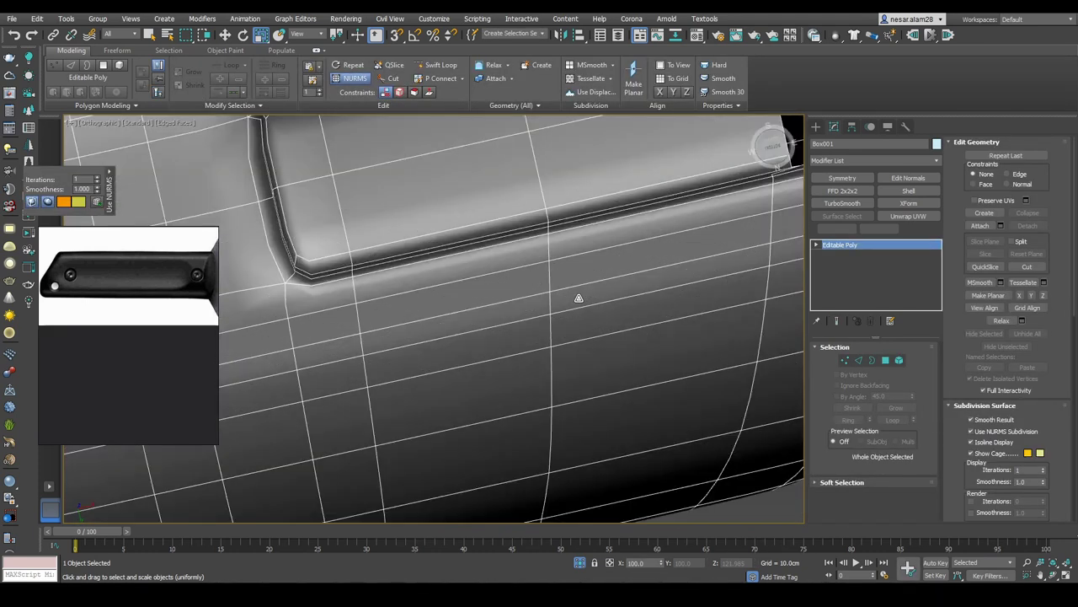
{"action": "scroll", "coordinate": [582, 294], "scroll_direction": "down", "scroll_amount": 2}
Step: Try selecting the long edge loops on both sides of the handle's spine and undo it
{"action": "key", "text": "2"}
{"action": "scroll", "coordinate": [750, 246], "scroll_direction": "down", "scroll_amount": 3}
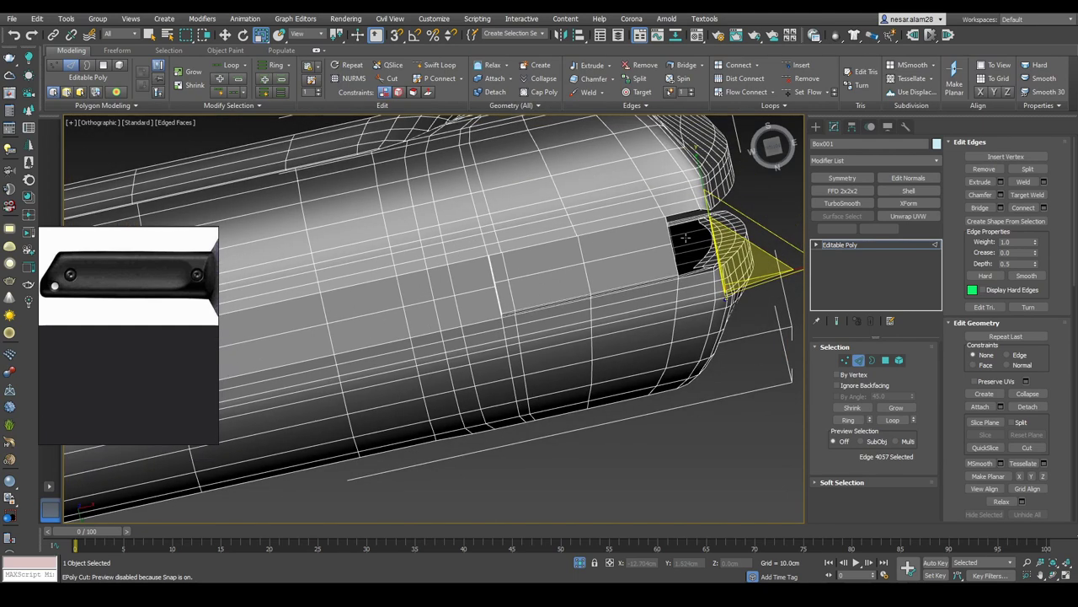
{"action": "scroll", "coordinate": [689, 191], "scroll_direction": "up", "scroll_amount": 4}
{"action": "key", "text": "F3"}
{"action": "scroll", "coordinate": [684, 177], "scroll_direction": "down", "scroll_amount": 3}
{"action": "mouse_move", "coordinate": [684, 177]}
{"action": "middle_mouse_down", "text": "alt"}
{"action": "mouse_move", "coordinate": [686, 323]}
{"action": "mouse_move", "coordinate": [564, 332]}
{"action": "mouse_move", "coordinate": [513, 373]}
{"action": "mouse_move", "coordinate": [602, 359]}
{"action": "mouse_move", "coordinate": [725, 380]}
{"action": "middle_mouse_up", "text": "alt"}
{"action": "scroll", "coordinate": [459, 353], "scroll_direction": "up", "scroll_amount": 4}
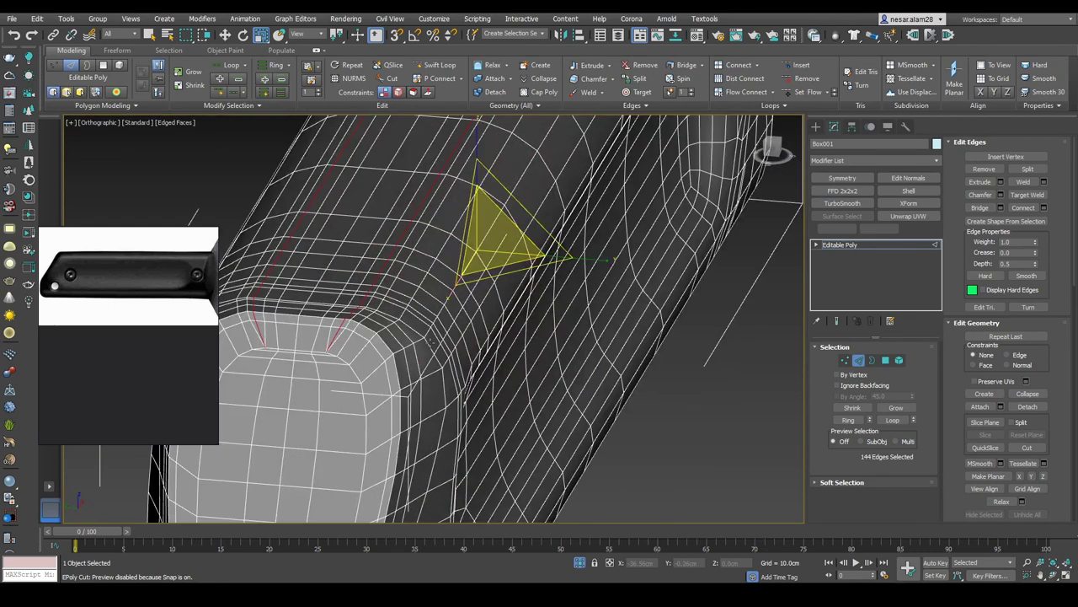
{"action": "key", "text": "ctrl+z"}
Step: Leave edge editing and turn on NURMS subdivision for the handle with the wireframe edges hidden
{"action": "scroll", "coordinate": [336, 339], "scroll_direction": "down", "scroll_amount": 3}
{"action": "middle_click_drag", "start_coordinate": [336, 339], "coordinate": [367, 295], "text": "alt"}
{"action": "scroll", "coordinate": [367, 295], "scroll_direction": "up", "scroll_amount": 4}
{"action": "scroll", "coordinate": [513, 334], "scroll_direction": "down", "scroll_amount": 3}
{"action": "key", "text": "2"}
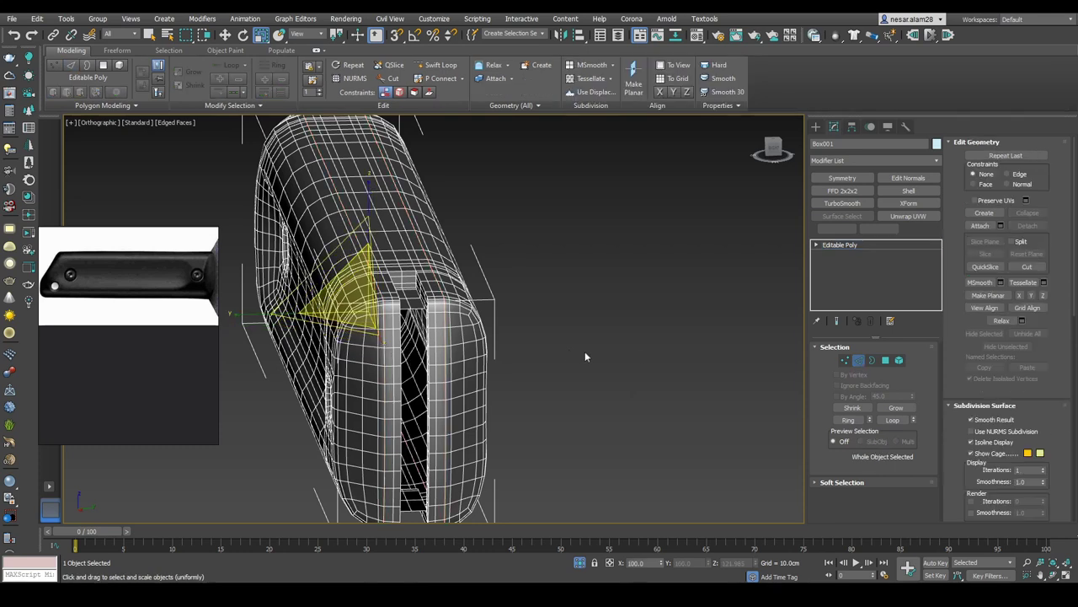
{"action": "left_click", "coordinate": [508, 323]}
{"action": "key", "text": "F3"}
{"action": "middle_click_drag", "start_coordinate": [545, 344], "coordinate": [748, 338], "text": "alt"}
{"action": "left_click", "coordinate": [748, 338]}
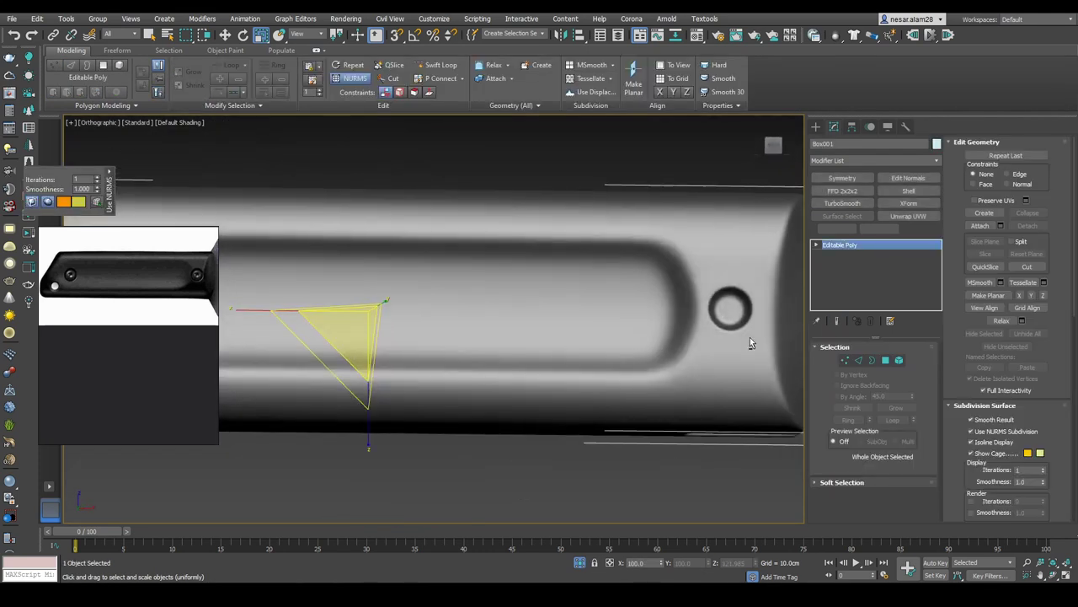
Step: Set the handle's subdivision iterations to 2 and unhide all hidden objects
{"action": "scroll", "coordinate": [748, 338], "scroll_direction": "down", "scroll_amount": 2}
{"action": "scroll", "coordinate": [637, 358], "scroll_direction": "up", "scroll_amount": 3}
{"action": "middle_click_drag", "start_coordinate": [638, 359], "coordinate": [489, 350], "text": "alt"}
{"action": "middle_click_drag", "start_coordinate": [505, 278], "coordinate": [433, 234], "text": "alt"}
{"action": "right_click", "coordinate": [433, 233]}
{"action": "left_click", "coordinate": [474, 175]}
{"action": "scroll", "coordinate": [740, 287], "scroll_direction": "down", "scroll_amount": 2}
{"action": "middle_click_drag", "start_coordinate": [739, 287], "coordinate": [500, 298], "text": "alt"}
{"action": "left_click", "coordinate": [500, 298]}
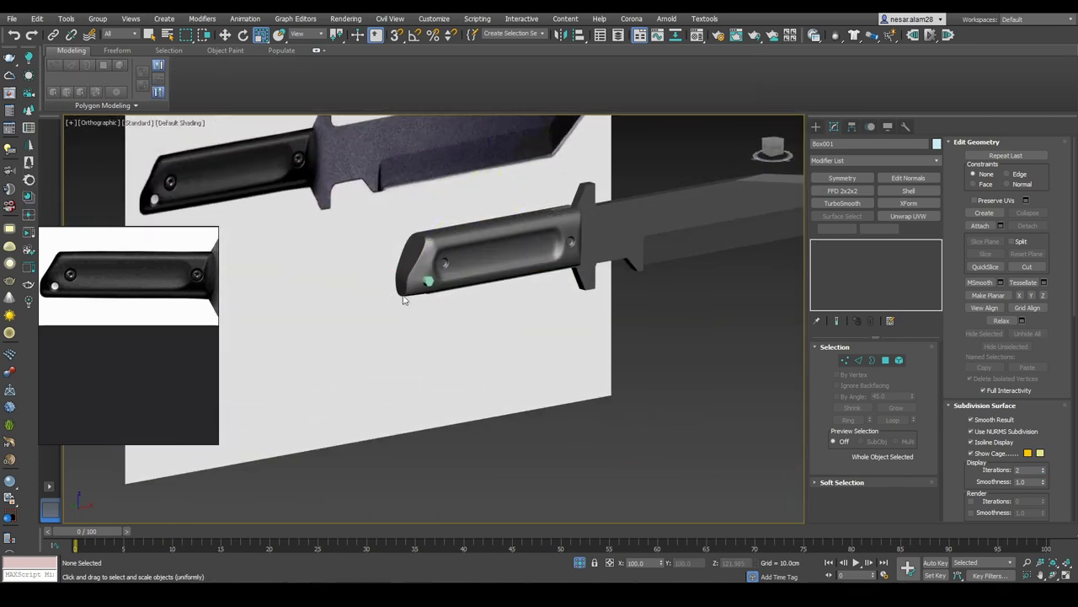
Step: Hide the small cylinder sitting in the lanyard hole
{"action": "left_click", "coordinate": [427, 279]}
{"action": "right_click", "coordinate": [535, 282]}
{"action": "left_click", "coordinate": [557, 235]}
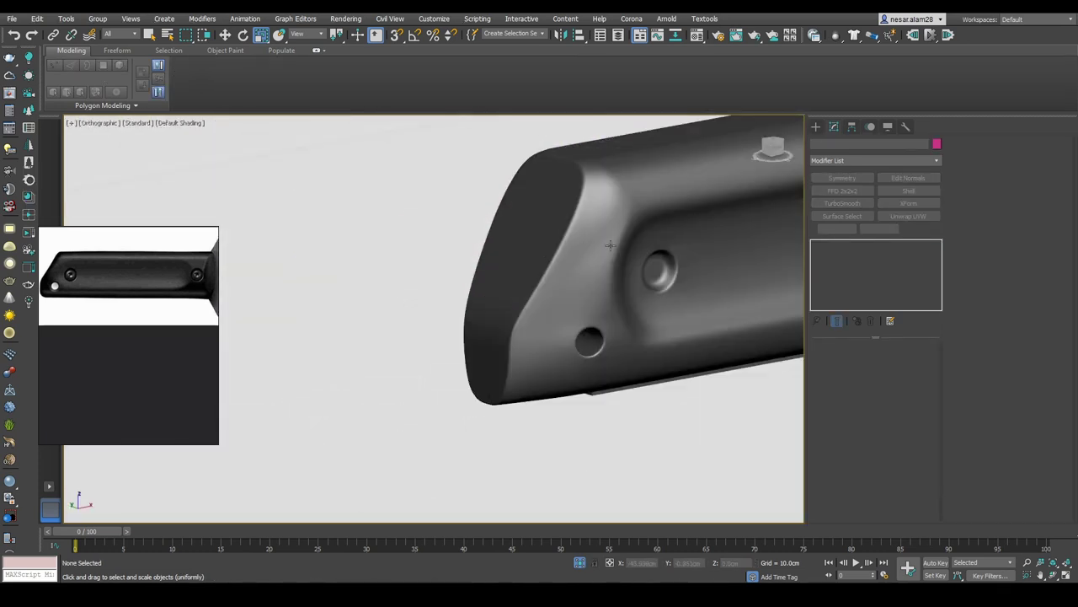
Step: Turn off the handle's NURMS subdivision and remove the uneven edge loop between the recess and the slanted rear end
{"action": "key", "text": "F4"}
{"action": "left_click", "coordinate": [623, 213]}
{"action": "scroll", "coordinate": [589, 225], "scroll_direction": "up", "scroll_amount": 2}
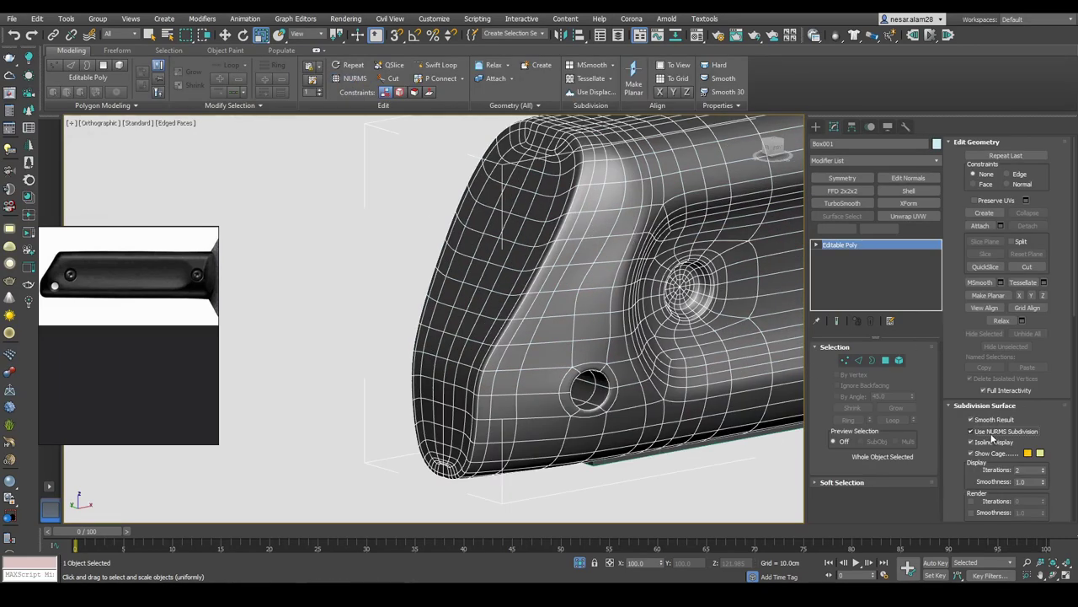
{"action": "left_click", "coordinate": [993, 434]}
{"action": "key", "text": "2"}
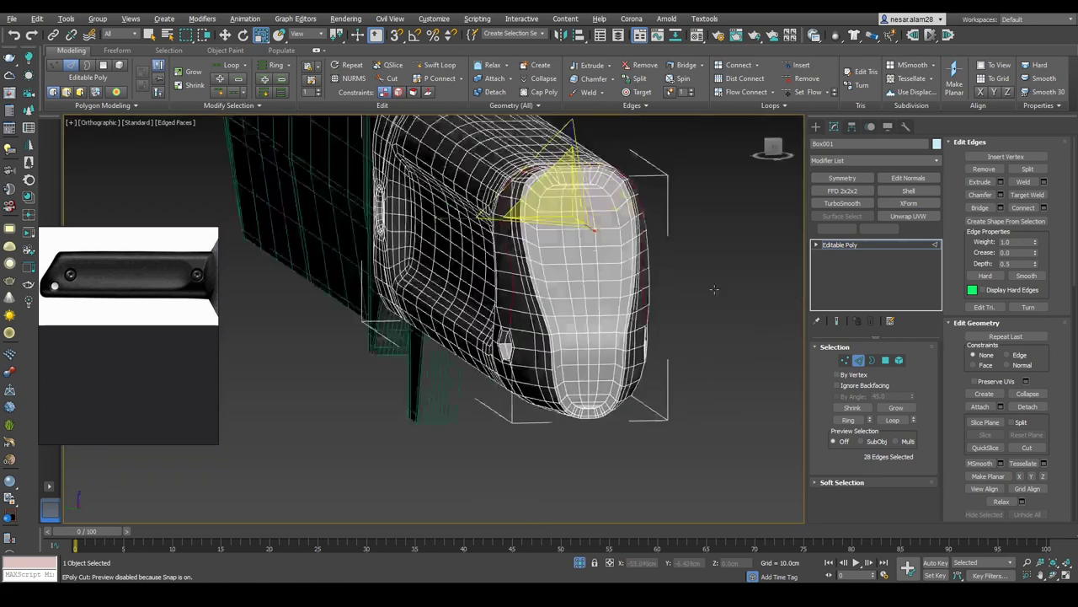
{"action": "middle_click_drag", "start_coordinate": [713, 289], "coordinate": [753, 295], "text": "alt"}
{"action": "scroll", "coordinate": [603, 285], "scroll_direction": "up", "scroll_amount": 3}
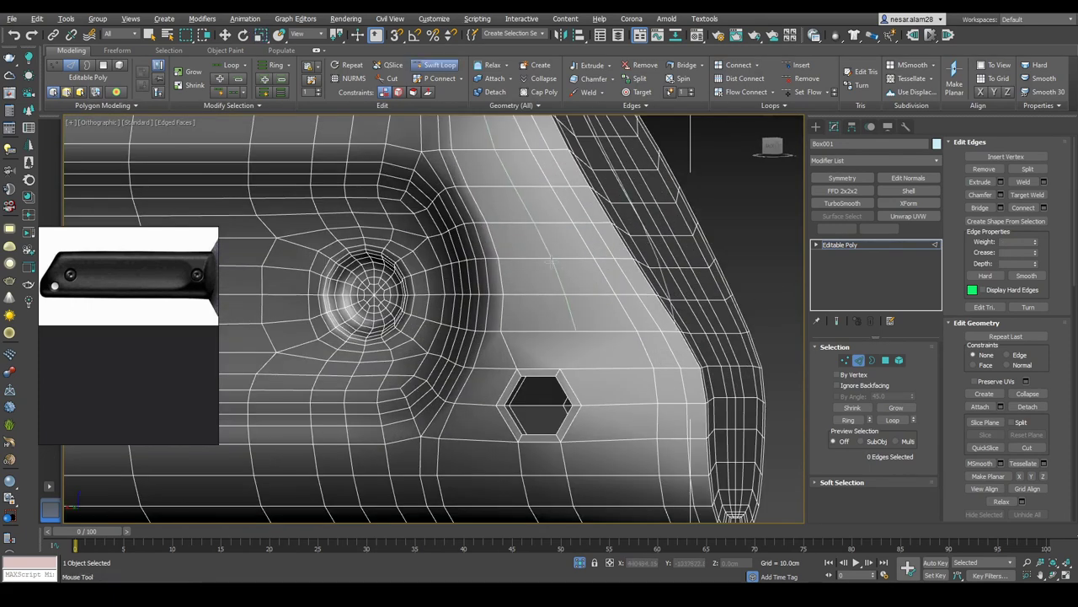
Step: Insert a straighter edge loop between the recess and the slanted end with Swift Loop and adjust its vertices above the lanyard hole
{"action": "double_click", "coordinate": [531, 257]}
{"action": "key", "text": "1"}
{"action": "key", "text": "w"}
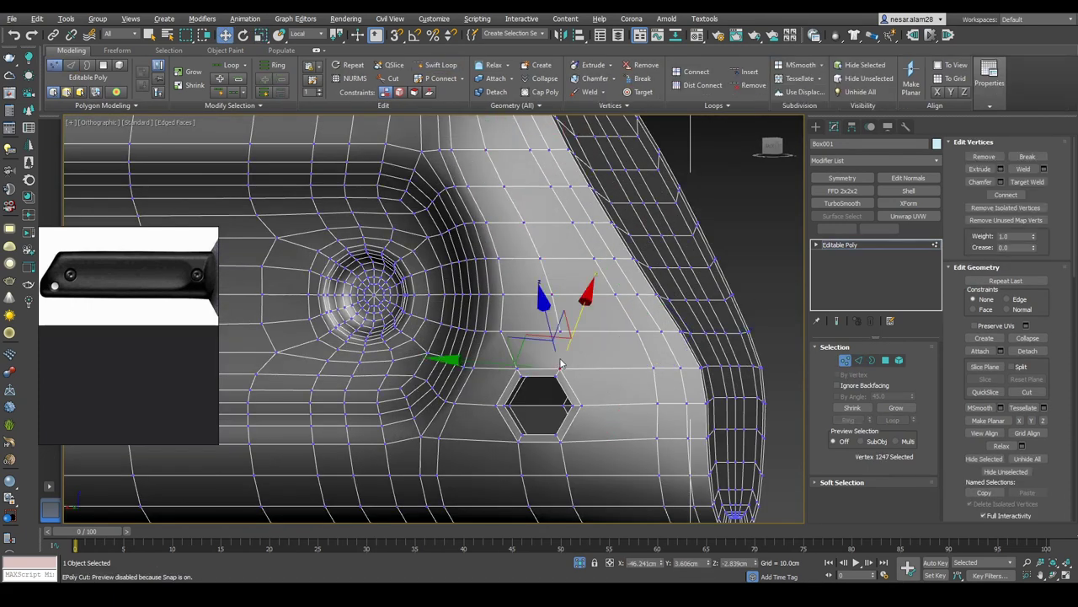
Step: Select the vertices of the handle's slanted rear end and enclose them in an FFD 3x3x3 lattice
{"action": "middle_click_drag", "start_coordinate": [561, 328], "coordinate": [434, 364], "text": "alt"}
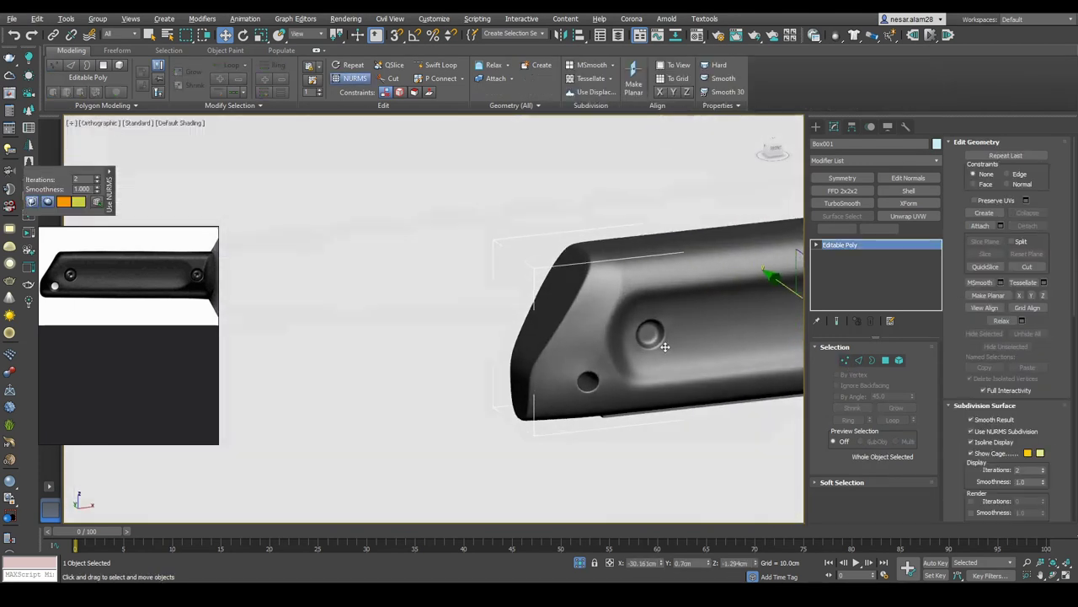
{"action": "scroll", "coordinate": [653, 350], "scroll_direction": "up", "scroll_amount": 4}
{"action": "key", "text": "F4"}
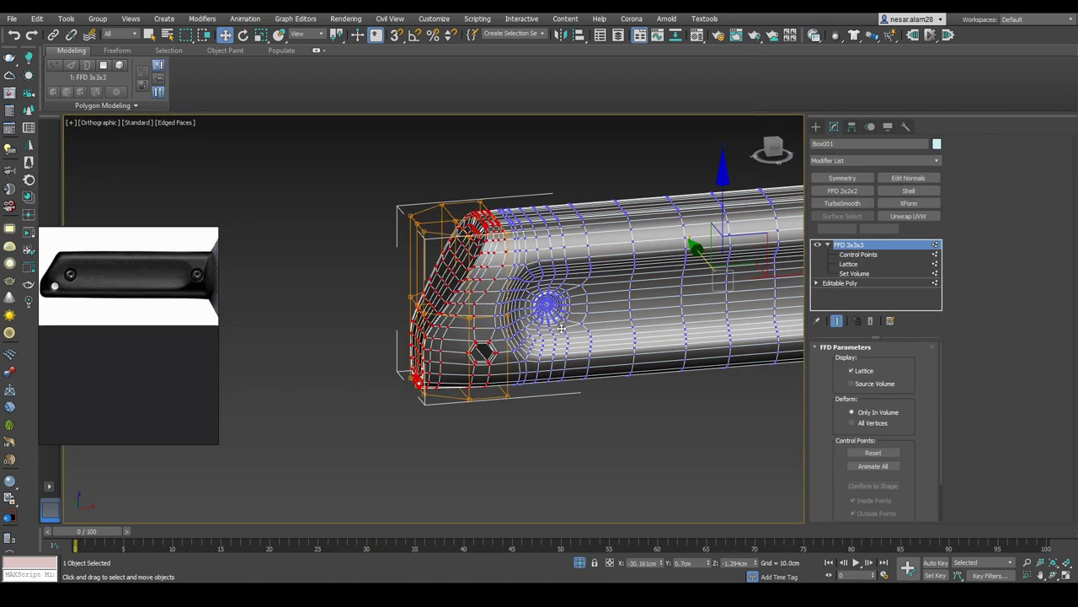
{"action": "mouse_move", "coordinate": [557, 329]}
{"action": "middle_mouse_down", "text": "alt"}
{"action": "mouse_move", "coordinate": [549, 299]}
{"action": "mouse_move", "coordinate": [556, 327]}
{"action": "middle_mouse_up", "text": "alt"}
{"action": "left_click", "coordinate": [773, 141]}
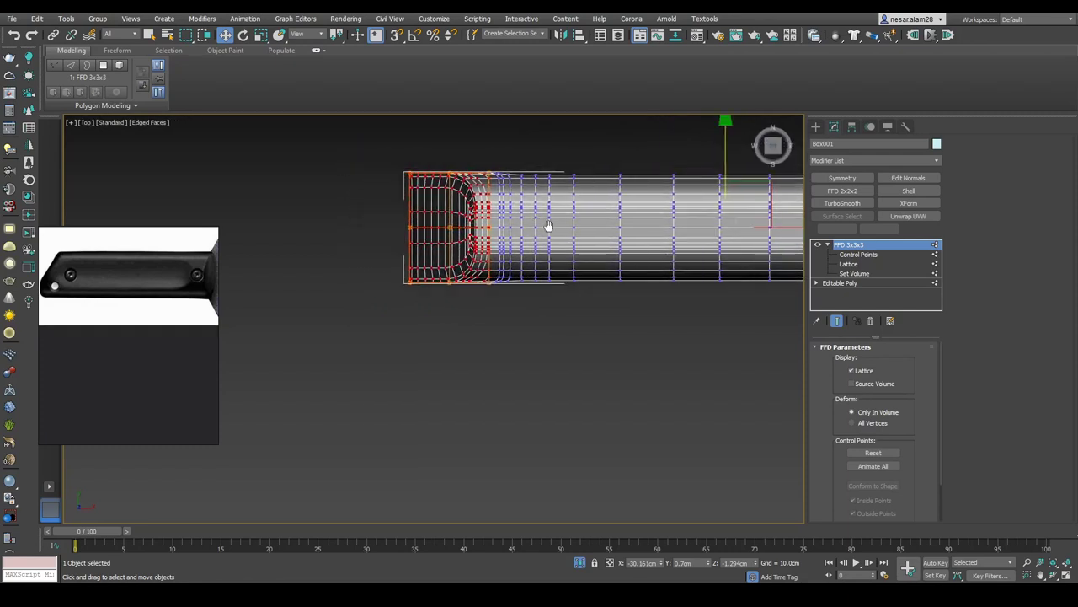
{"action": "left_click_drag", "start_coordinate": [368, 132], "coordinate": [435, 366]}
{"action": "key", "text": "shift+z"}
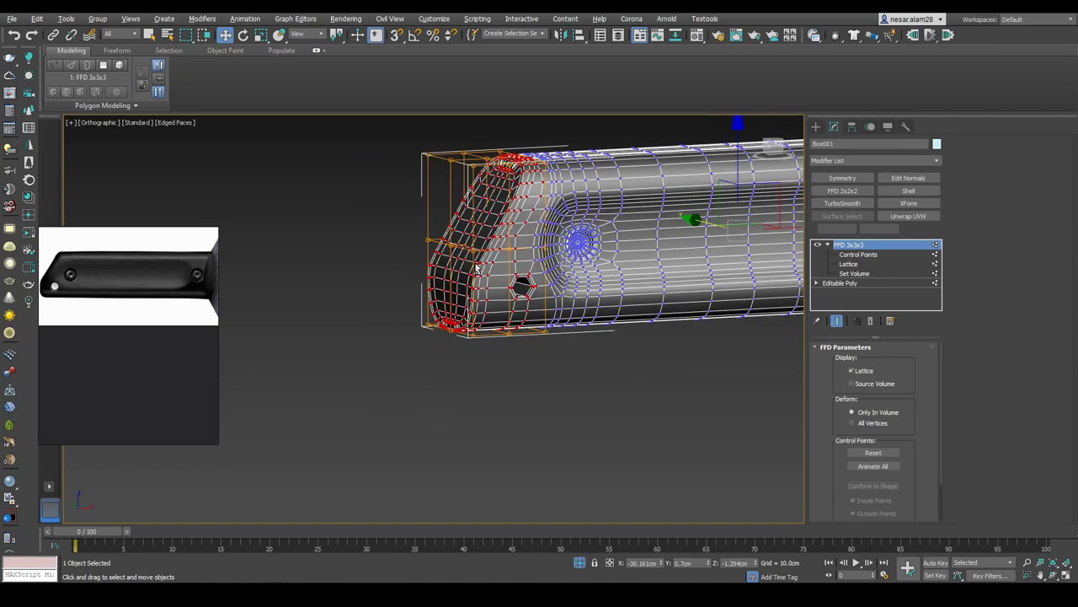
Step: Scale the lattice control points at the rear end's lower edge, collapse the handle to Editable Poly and turn on NURMS subdivision
{"action": "left_click", "coordinate": [881, 254]}
{"action": "left_click", "coordinate": [771, 146]}
{"action": "left_click_drag", "start_coordinate": [396, 126], "coordinate": [414, 285]}
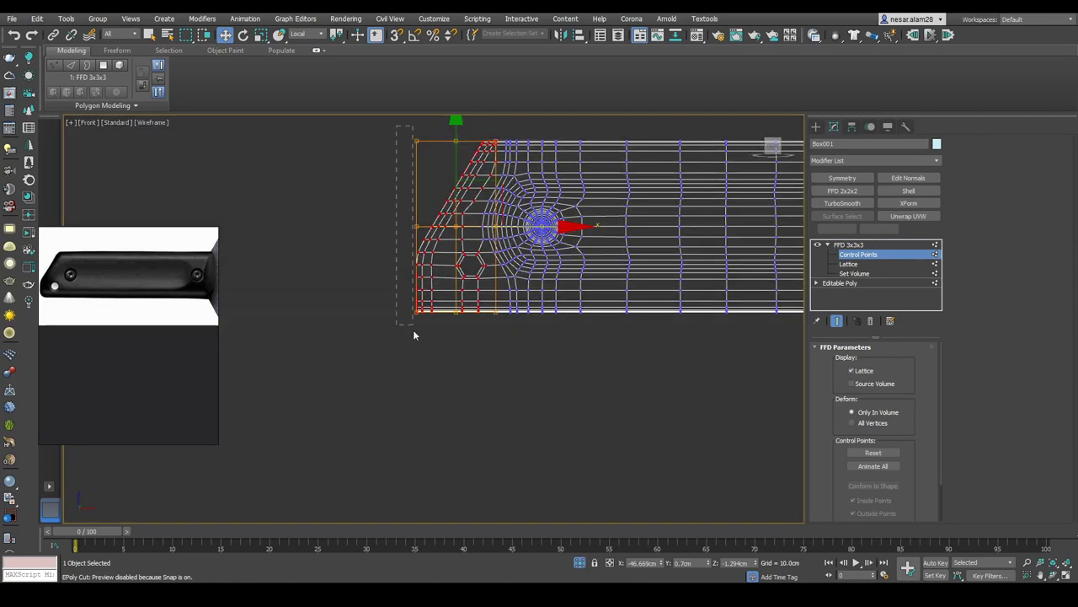
{"action": "middle_click_drag", "start_coordinate": [451, 363], "coordinate": [636, 263], "text": "alt"}
{"action": "key", "text": "r"}
{"action": "right_click", "coordinate": [635, 264]}
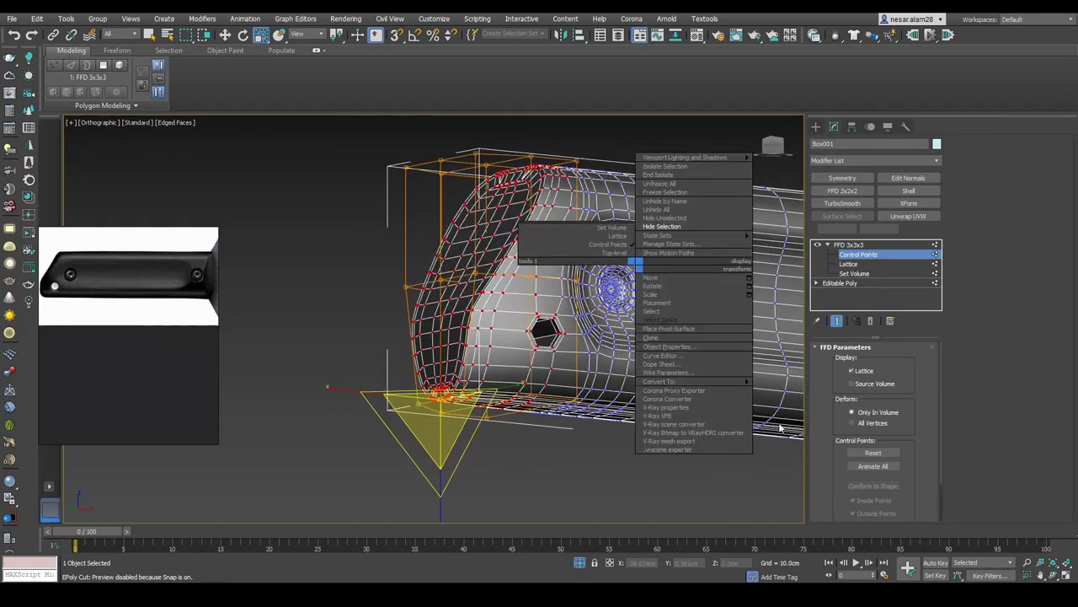
{"action": "left_click", "coordinate": [791, 390]}
{"action": "key", "text": "ctrl+q"}
Step: Shift the edge-loop vertices between the recess and the slanted end horizontally in front wireframe view to space them evenly, with NURMS smoothing back on
{"action": "mouse_move", "coordinate": [590, 320]}
{"action": "middle_mouse_down", "text": "alt"}
{"action": "mouse_move", "coordinate": [544, 408]}
{"action": "mouse_move", "coordinate": [531, 371]}
{"action": "middle_mouse_up", "text": "alt"}
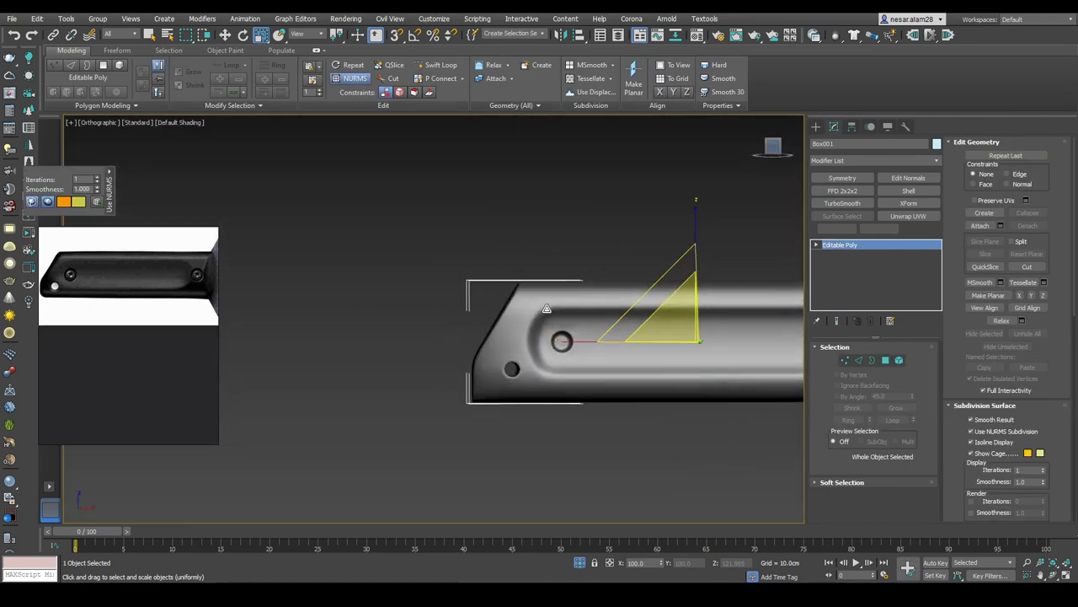
{"action": "key", "text": "f"}
{"action": "key", "text": "F3"}
{"action": "scroll", "coordinate": [524, 343], "scroll_direction": "up", "scroll_amount": 5}
{"action": "key", "text": "F3"}
{"action": "scroll", "coordinate": [479, 311], "scroll_direction": "up", "scroll_amount": 2}
{"action": "key", "text": "ctrl+q"}
{"action": "key", "text": "F3"}
{"action": "key", "text": "1"}
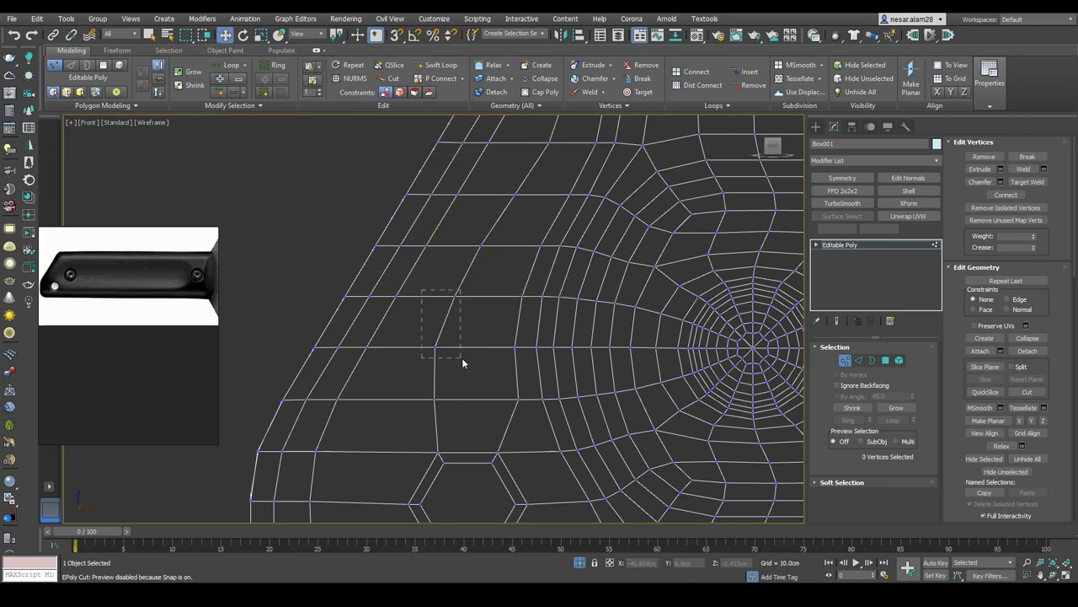
{"action": "middle_click_drag", "start_coordinate": [554, 246], "coordinate": [584, 169]}
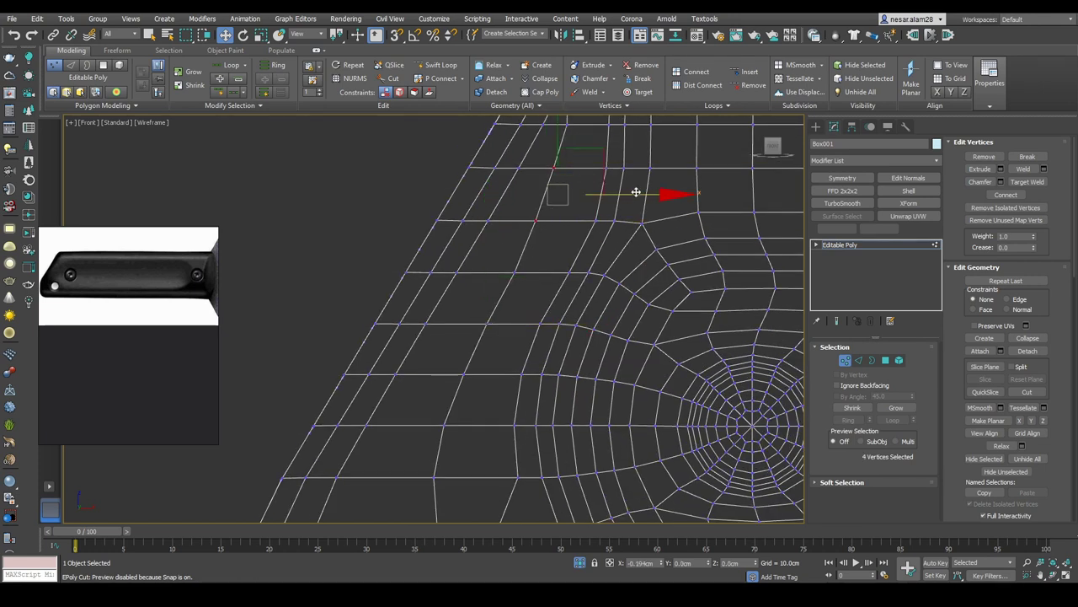
{"action": "middle_click_drag", "start_coordinate": [472, 463], "coordinate": [487, 353]}
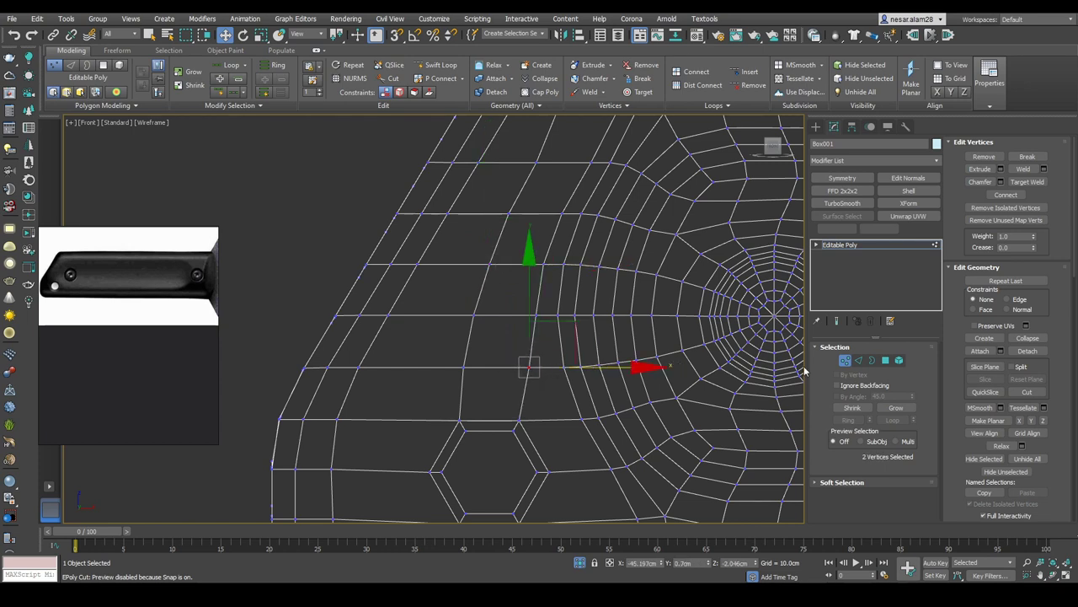
{"action": "key", "text": "F3"}
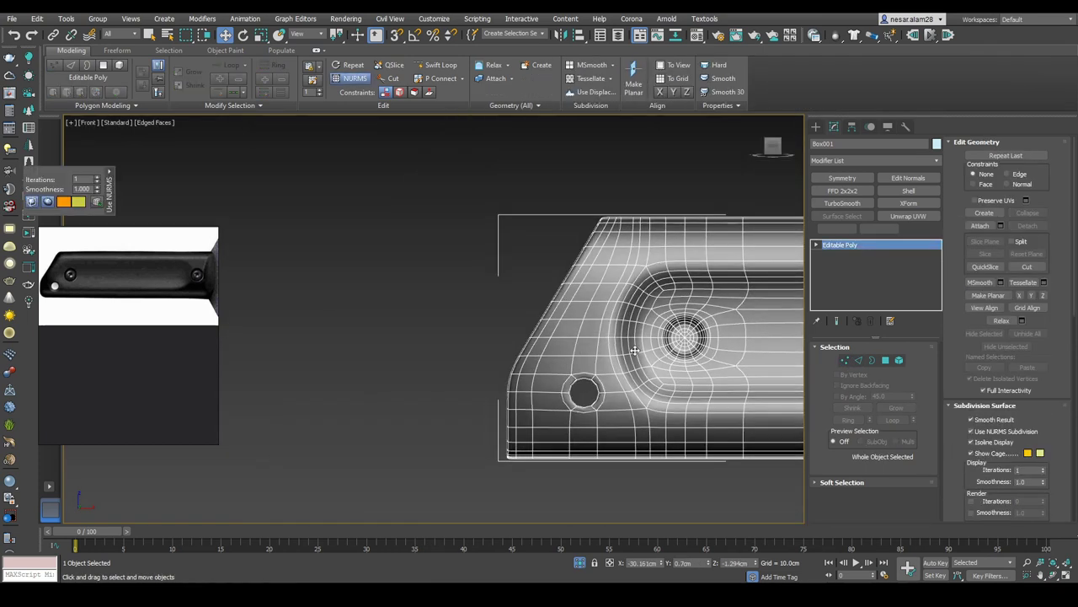
{"action": "middle_click_drag", "start_coordinate": [725, 472], "coordinate": [522, 402], "text": "alt"}
{"action": "left_click", "coordinate": [470, 433]}
{"action": "left_click", "coordinate": [582, 324]}
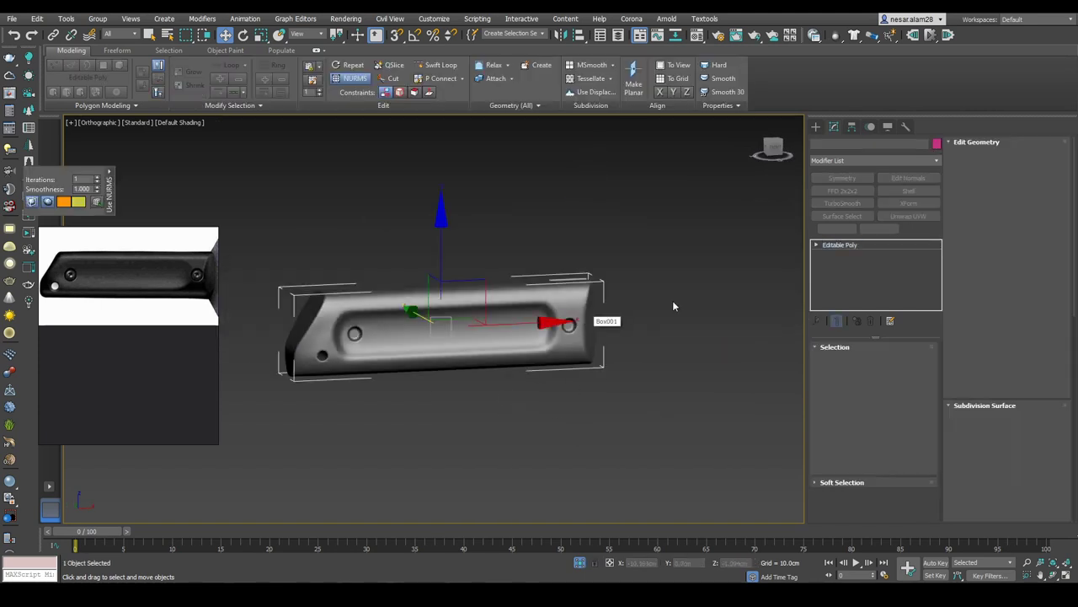
{"action": "key", "text": "Delete"}
{"action": "key", "text": "ctrl+z"}
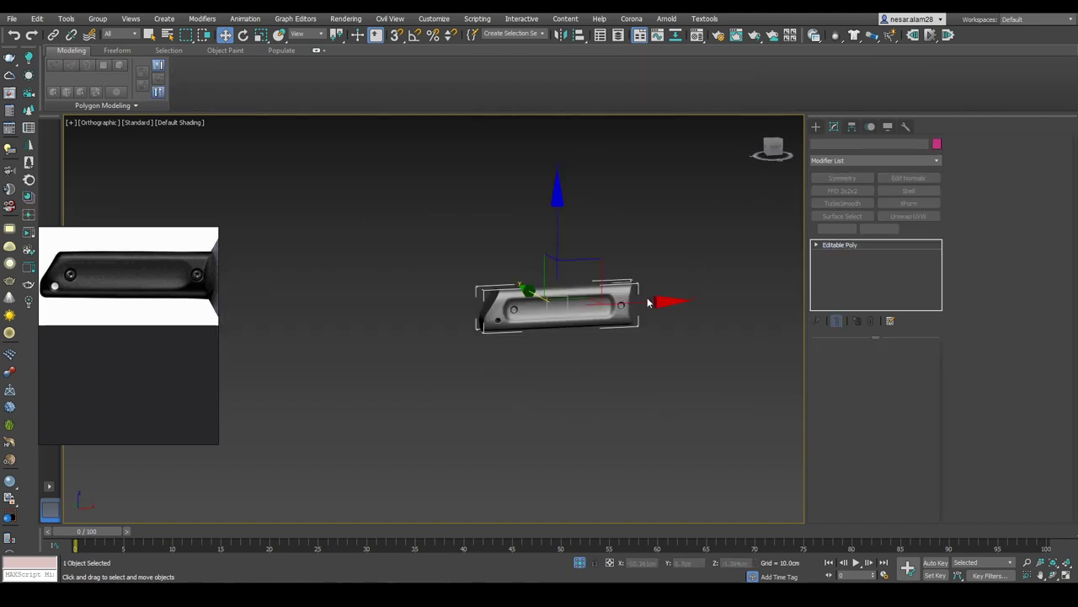
Step: Unhide all hidden objects and turn on NURMS subdivision for the blade with 2 iterations
{"action": "right_click", "coordinate": [660, 310]}
{"action": "left_click", "coordinate": [716, 260]}
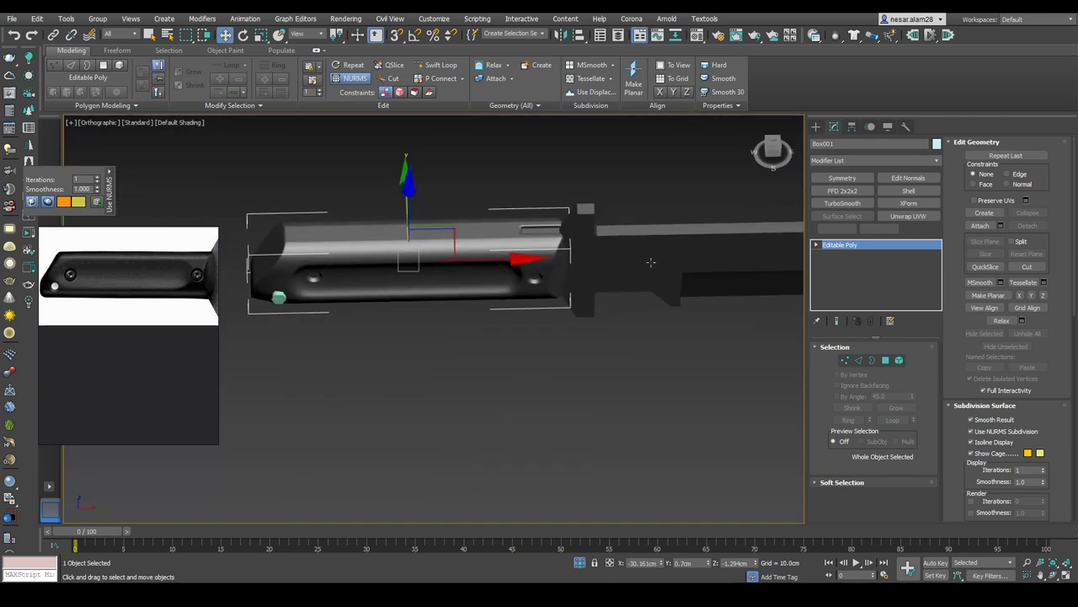
{"action": "left_click", "coordinate": [973, 432]}
{"action": "middle_click_drag", "start_coordinate": [719, 374], "coordinate": [509, 318], "text": "alt"}
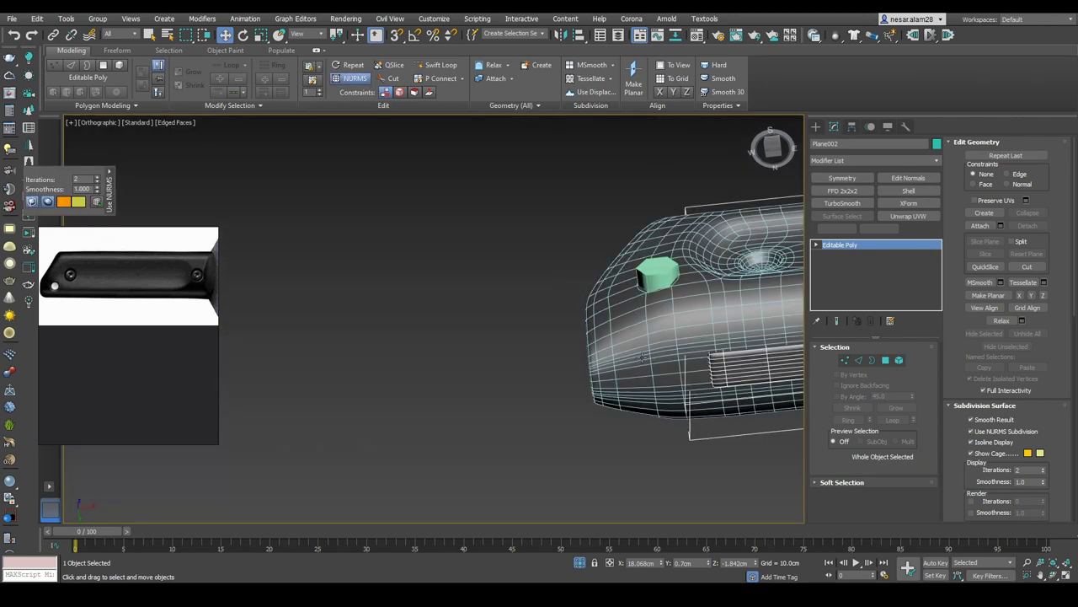
Step: Examine the handle's unsmoothed edge flow at the rear end and at the front corners around the blade
{"action": "scroll", "coordinate": [640, 278], "scroll_direction": "up", "scroll_amount": 5}
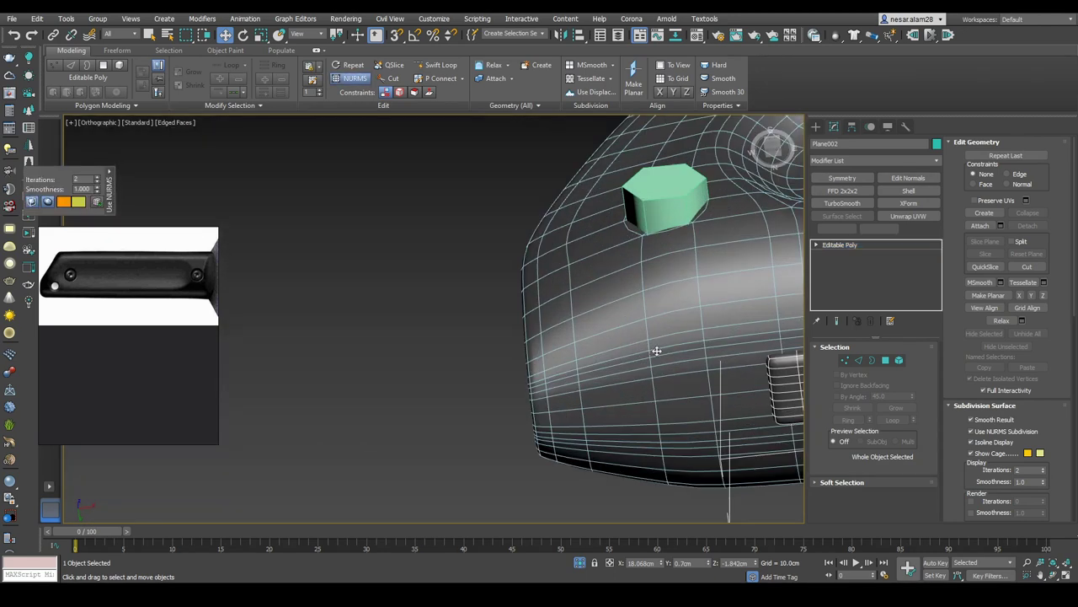
{"action": "key", "text": "2"}
{"action": "middle_click_drag", "start_coordinate": [743, 352], "coordinate": [644, 316], "text": "alt"}
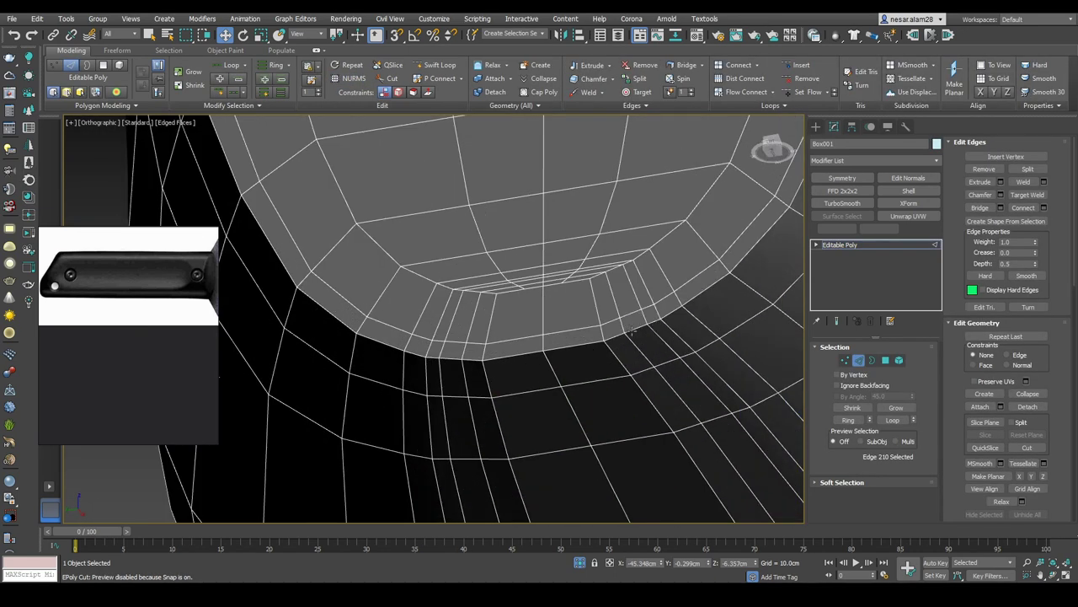
{"action": "scroll", "coordinate": [634, 292], "scroll_direction": "down", "scroll_amount": 5}
{"action": "middle_click_drag", "start_coordinate": [698, 344], "coordinate": [539, 379], "text": "alt"}
{"action": "scroll", "coordinate": [536, 363], "scroll_direction": "up", "scroll_amount": 3}
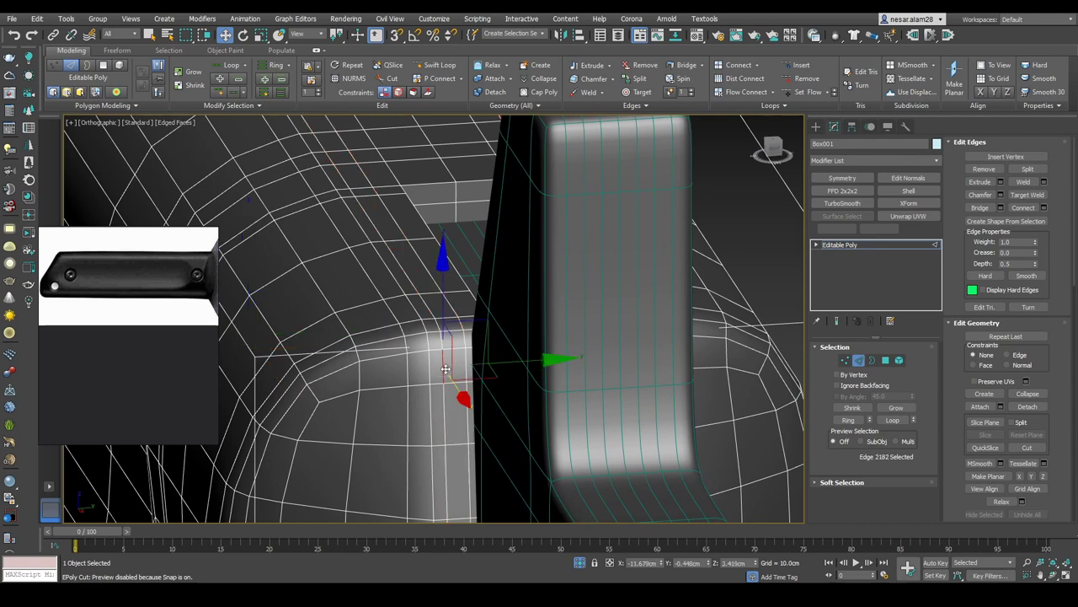
{"action": "double_click", "coordinate": [446, 368]}
{"action": "scroll", "coordinate": [446, 368], "scroll_direction": "down", "scroll_amount": 2}
{"action": "middle_click_drag", "start_coordinate": [451, 373], "coordinate": [659, 424], "text": "alt"}
{"action": "scroll", "coordinate": [692, 344], "scroll_direction": "up", "scroll_amount": 3}
{"action": "scroll", "coordinate": [683, 455], "scroll_direction": "up", "scroll_amount": 3}
{"action": "scroll", "coordinate": [682, 455], "scroll_direction": "down", "scroll_amount": 3}
{"action": "left_click", "coordinate": [701, 444], "text": "ctrl"}
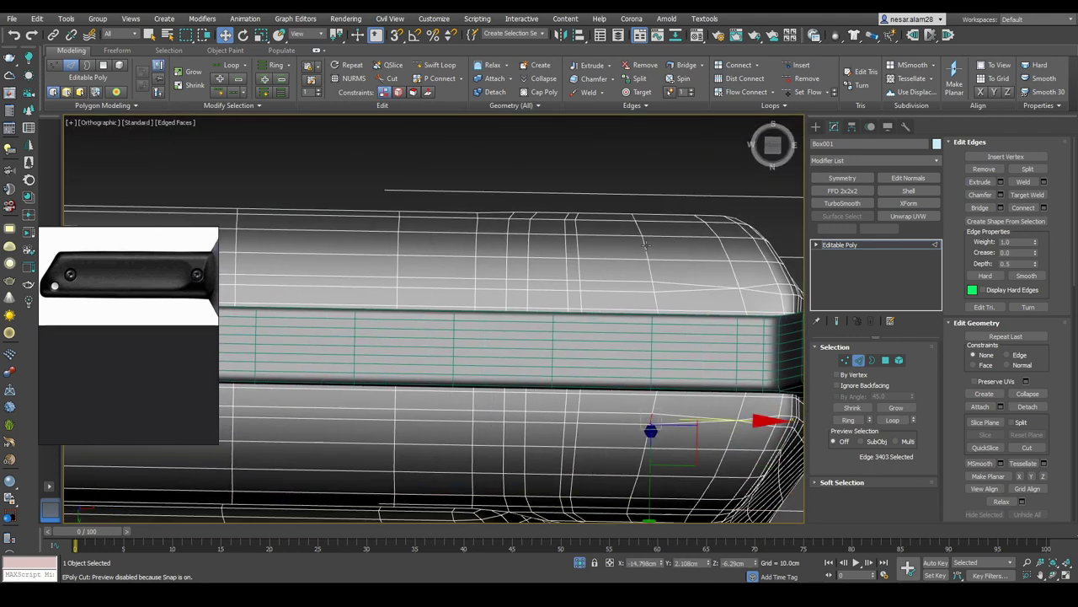
{"action": "middle_click_drag", "start_coordinate": [724, 369], "coordinate": [547, 305], "text": "alt"}
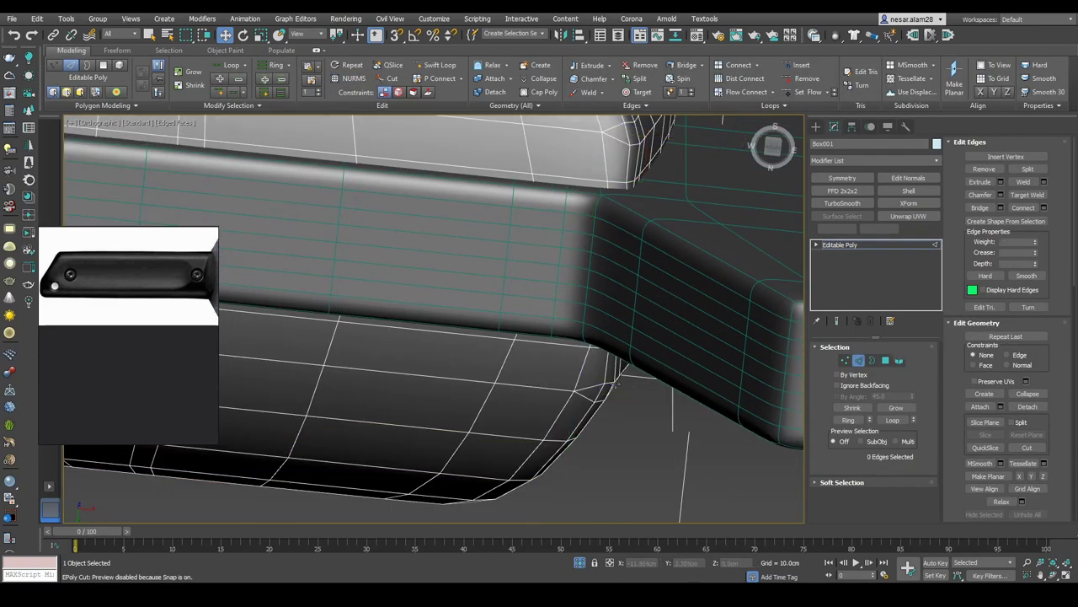
{"action": "scroll", "coordinate": [650, 192], "scroll_direction": "up", "scroll_amount": 2}
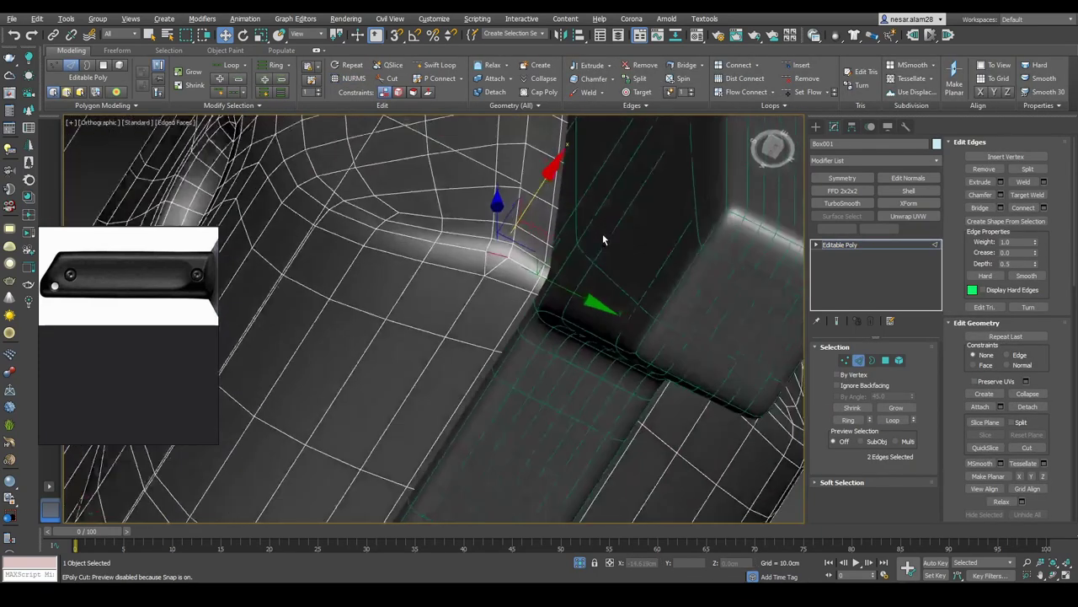
{"action": "middle_click_drag", "start_coordinate": [602, 234], "coordinate": [627, 272], "text": "alt"}
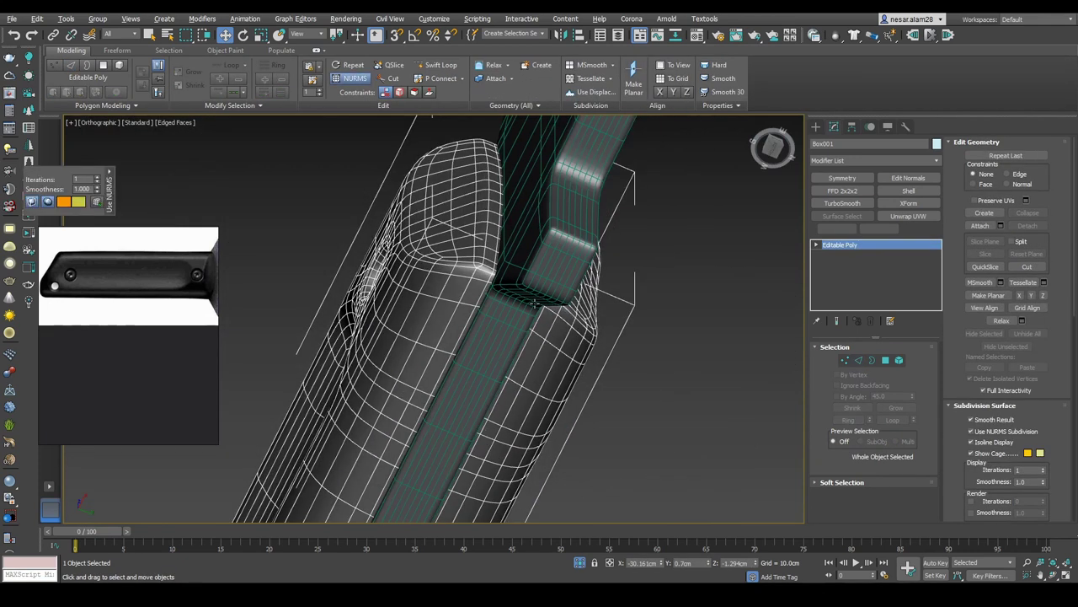
{"action": "middle_click_drag", "start_coordinate": [646, 317], "coordinate": [667, 368], "text": "alt"}
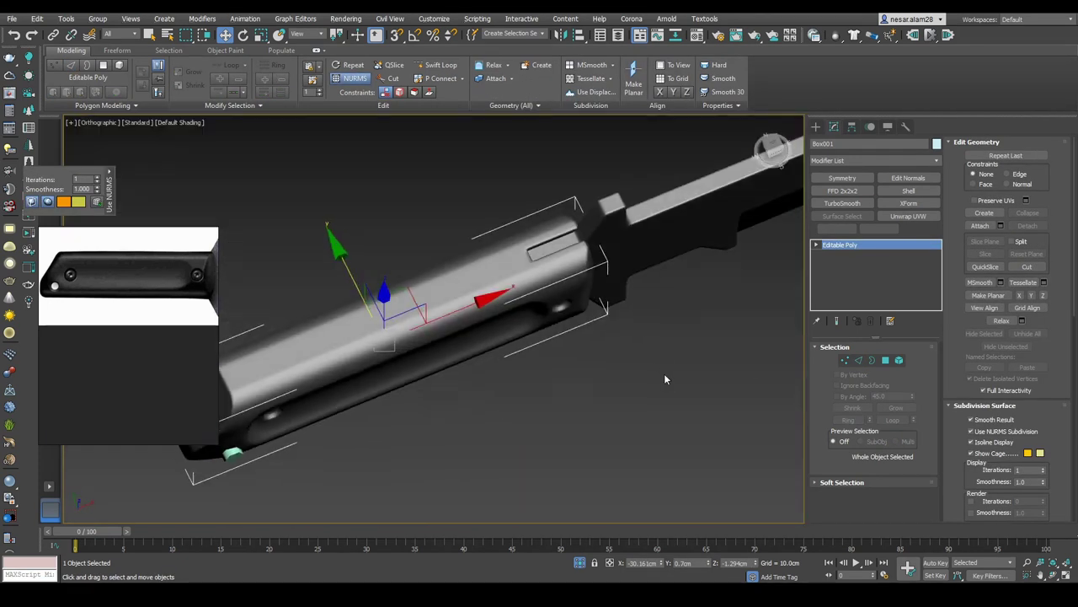
Step: Move the handle down by about 0.139 cm in the front wireframe view to line it up with the blade's guard
{"action": "left_click", "coordinate": [664, 373]}
{"action": "left_click", "coordinate": [542, 270]}
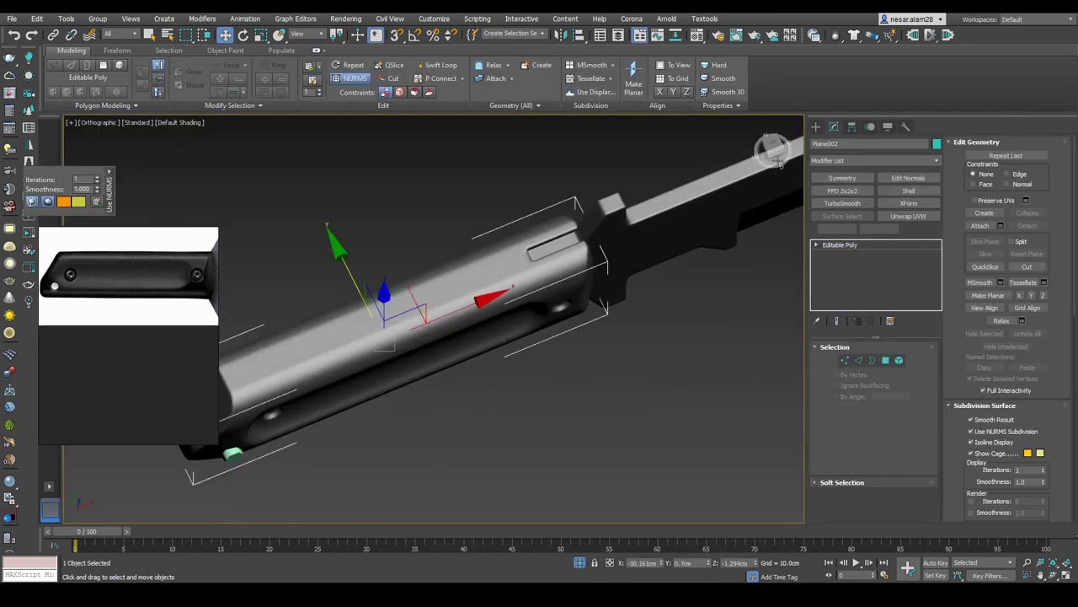
{"action": "left_click", "coordinate": [773, 150]}
{"action": "key", "text": "F3"}
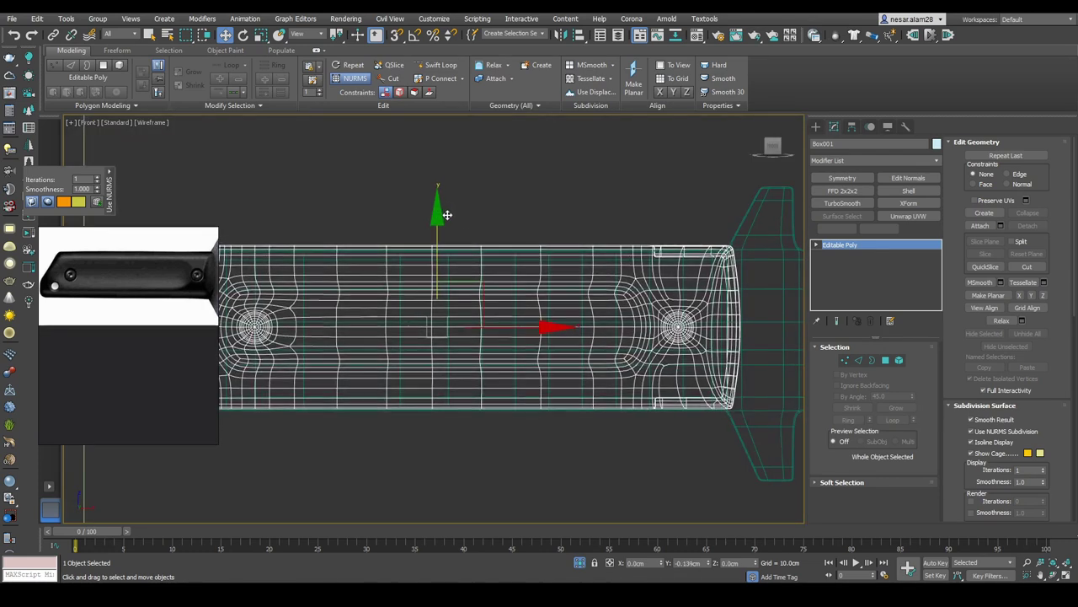
{"action": "key", "text": "F3"}
{"action": "middle_click_drag", "start_coordinate": [481, 222], "coordinate": [398, 372], "text": "alt"}
{"action": "left_click", "coordinate": [399, 372]}
Step: Show only the knife's handle and blade, hiding the reference image plane
{"action": "scroll", "coordinate": [398, 372], "scroll_direction": "down", "scroll_amount": 5}
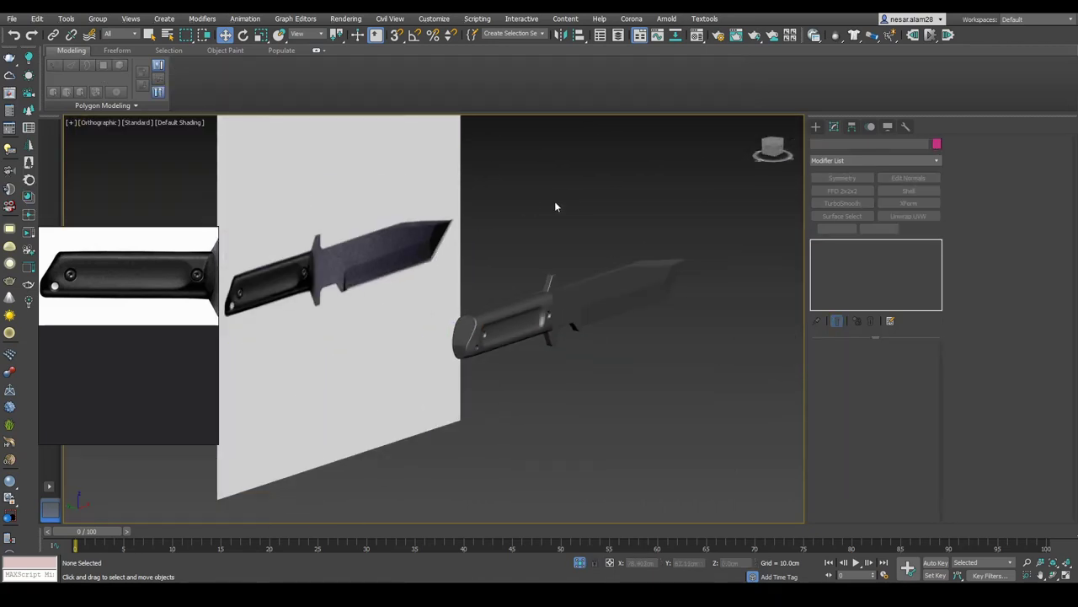
{"action": "left_click_drag", "start_coordinate": [555, 202], "coordinate": [713, 363]}
{"action": "scroll", "coordinate": [713, 363], "scroll_direction": "up", "scroll_amount": 5}
{"action": "key", "text": "f"}
{"action": "left_click", "coordinate": [644, 422]}
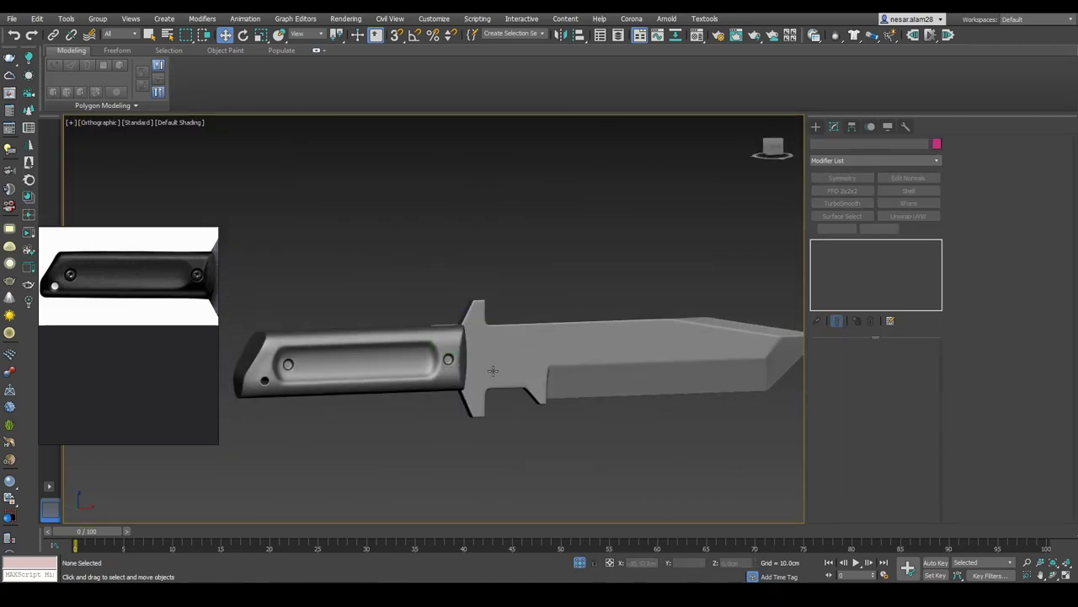
Step: Draw a six-pointed star spline above the blade in the front view
{"action": "scroll", "coordinate": [637, 343], "scroll_direction": "up", "scroll_amount": 4}
{"action": "scroll", "coordinate": [638, 343], "scroll_direction": "down", "scroll_amount": 2}
{"action": "middle_click_drag", "start_coordinate": [637, 343], "coordinate": [541, 329]}
{"action": "left_click", "coordinate": [816, 127]}
{"action": "left_click", "coordinate": [873, 158]}
{"action": "left_click", "coordinate": [873, 166]}
{"action": "left_click", "coordinate": [897, 238]}
{"action": "middle_click_drag", "start_coordinate": [550, 226], "coordinate": [578, 214]}
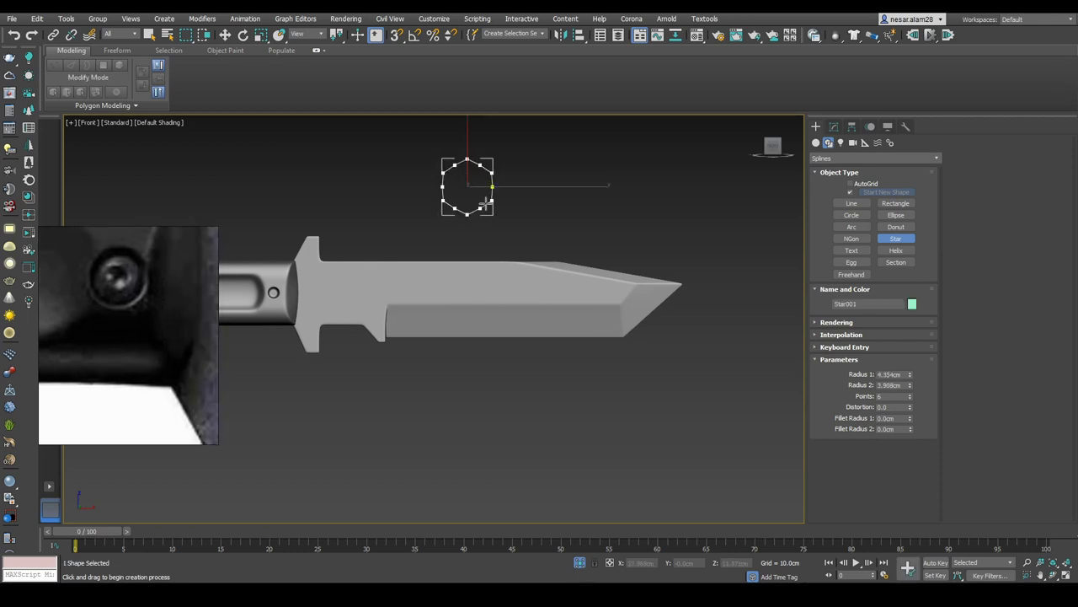
{"action": "left_click", "coordinate": [580, 183]}
{"action": "key", "text": "w"}
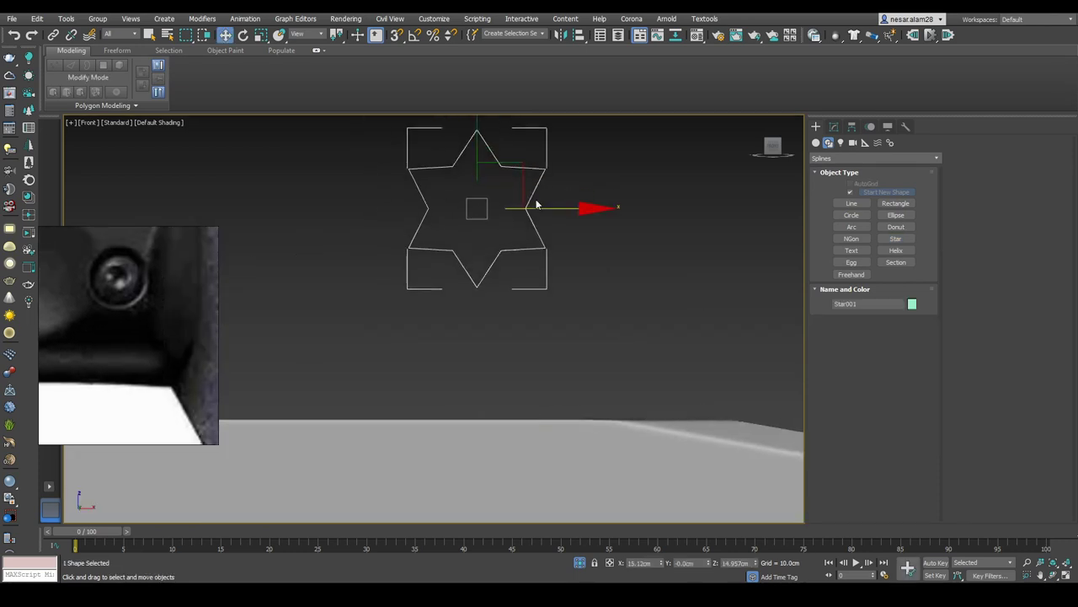
{"action": "key", "text": "F3"}
Step: Convert the star shape to an Editable Poly
{"action": "right_click", "coordinate": [518, 177]}
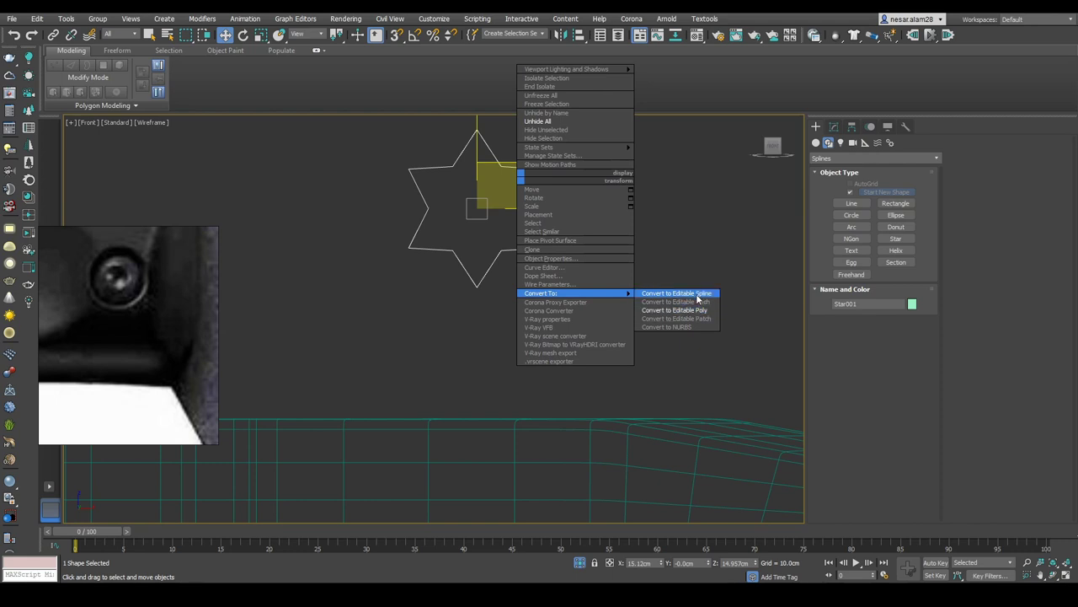
{"action": "left_click", "coordinate": [674, 310]}
{"action": "key", "text": "F3"}
Step: Build a narrow rim along the star's outline and delete the centre polygon to leave it open
{"action": "left_click", "coordinate": [872, 360]}
{"action": "left_click", "coordinate": [523, 256]}
{"action": "key", "text": "e"}
{"action": "key", "text": "r"}
{"action": "key", "text": "F4"}
{"action": "key", "text": "4"}
{"action": "key", "text": "Delete"}
Step: Extrude the rim's inner border backward into recessed walls and scale it inward to form a smaller star opening
{"action": "key", "text": "2"}
{"action": "left_click", "coordinate": [563, 212]}
{"action": "scroll", "coordinate": [527, 211], "scroll_direction": "up", "scroll_amount": 3}
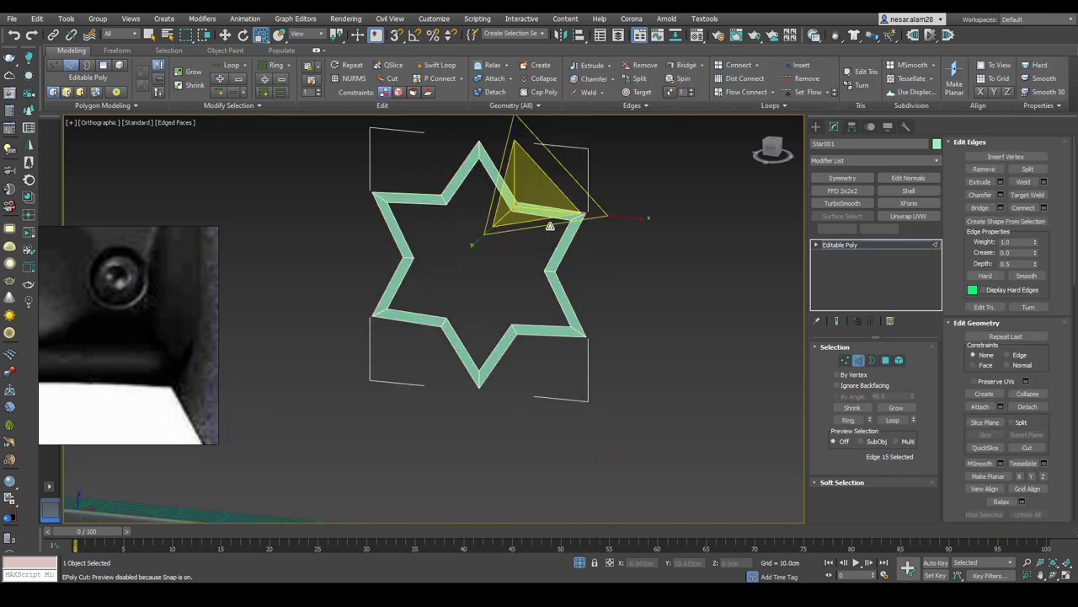
{"action": "left_click", "coordinate": [873, 361]}
{"action": "middle_click_drag", "start_coordinate": [550, 262], "coordinate": [548, 275], "text": "alt"}
{"action": "middle_click_drag", "start_coordinate": [559, 228], "coordinate": [535, 223], "text": "alt"}
{"action": "mouse_move", "coordinate": [535, 291]}
{"action": "middle_mouse_down", "text": "alt"}
{"action": "mouse_move", "coordinate": [489, 293]}
{"action": "mouse_move", "coordinate": [539, 290]}
{"action": "middle_mouse_up", "text": "alt"}
Step: Chamfer the edges running across the star's corners by 0.179 cm
{"action": "key", "text": "2"}
{"action": "scroll", "coordinate": [589, 183], "scroll_direction": "up", "scroll_amount": 3}
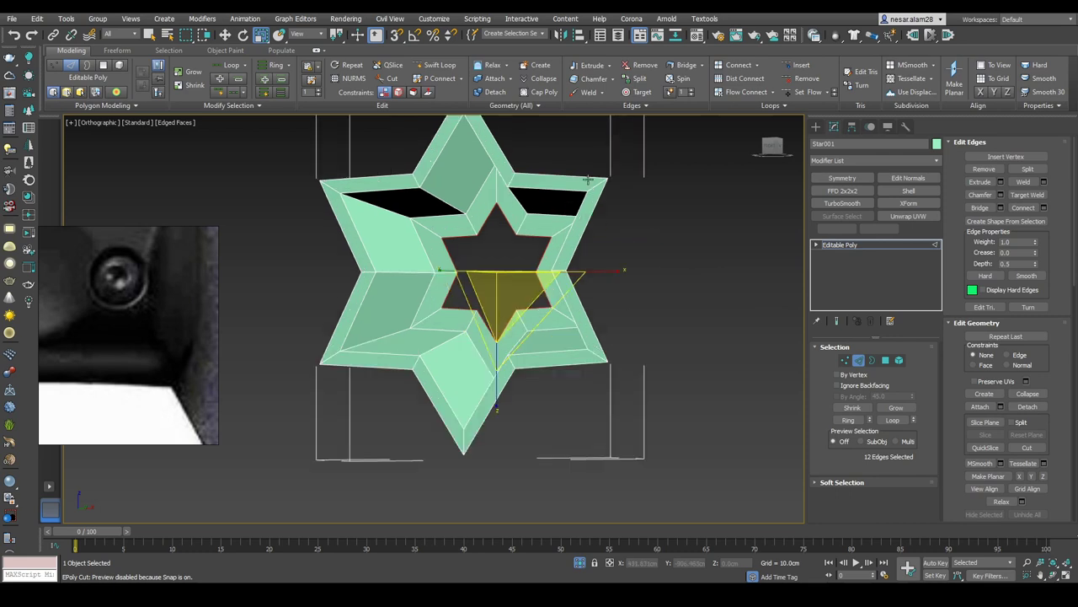
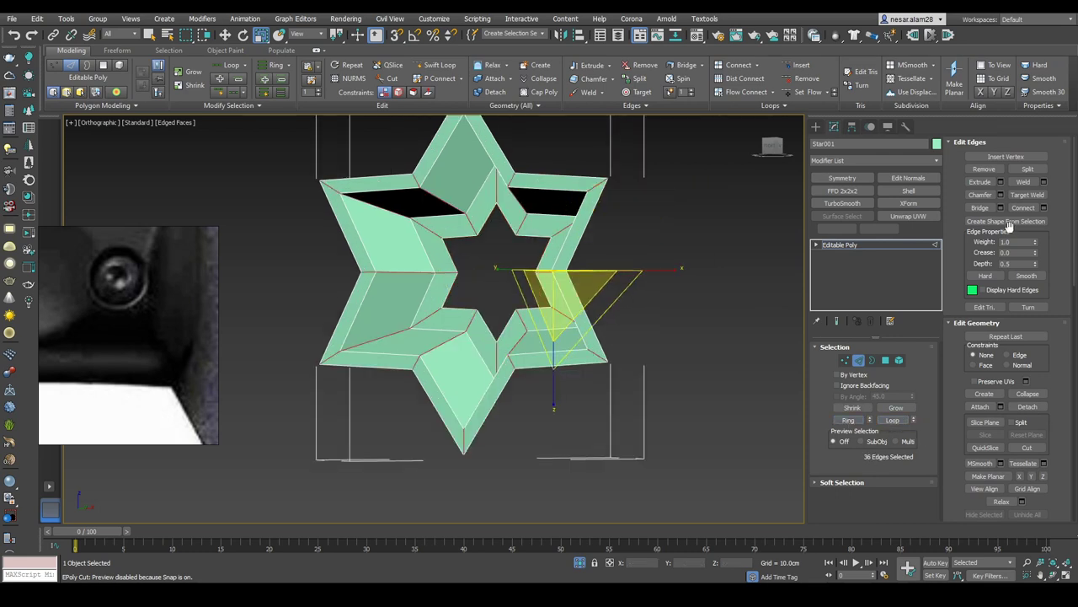
{"action": "left_click", "coordinate": [1000, 195]}
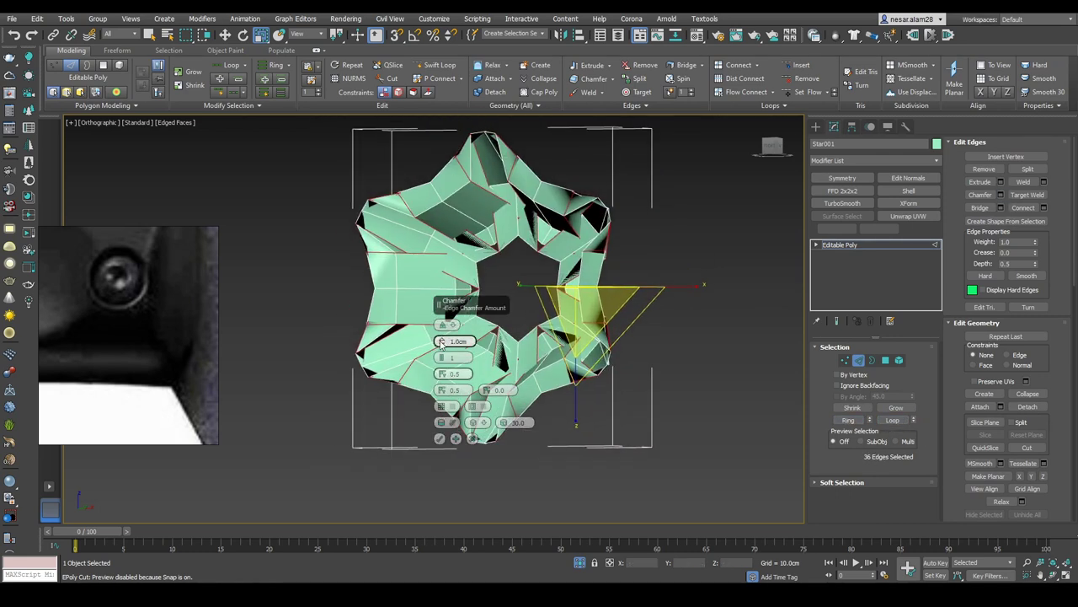
{"action": "left_click_drag", "start_coordinate": [441, 341], "coordinate": [438, 370]}
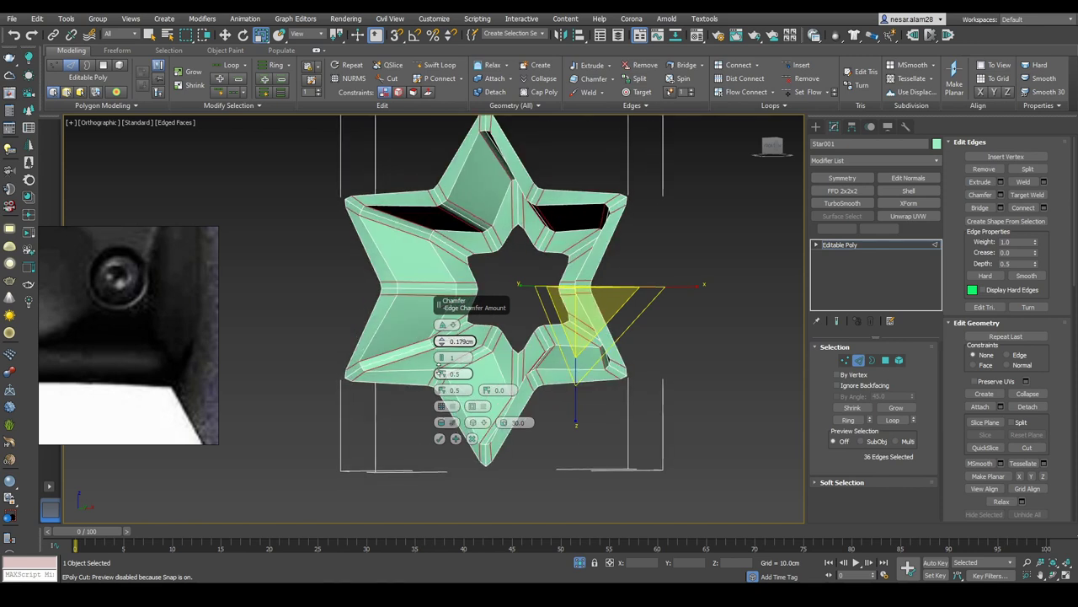
{"action": "left_click", "coordinate": [440, 438]}
Step: Extend the star's outer border outward into a wider surrounding face and regularize that border into a circle
{"action": "middle_click_drag", "start_coordinate": [505, 471], "coordinate": [590, 405], "text": "alt"}
{"action": "key", "text": "w"}
{"action": "left_click", "coordinate": [872, 360]}
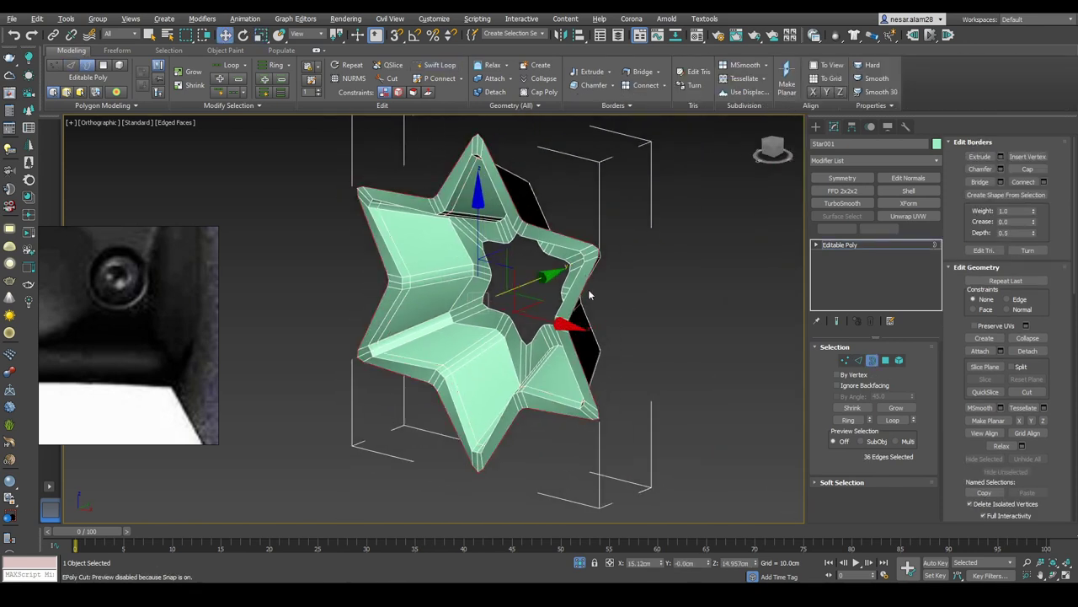
{"action": "middle_click_drag", "start_coordinate": [588, 278], "coordinate": [540, 304], "text": "alt"}
{"action": "key", "text": "e"}
{"action": "key", "text": "r"}
{"action": "scroll", "coordinate": [506, 320], "scroll_direction": "up", "scroll_amount": 4}
{"action": "right_click", "coordinate": [555, 251]}
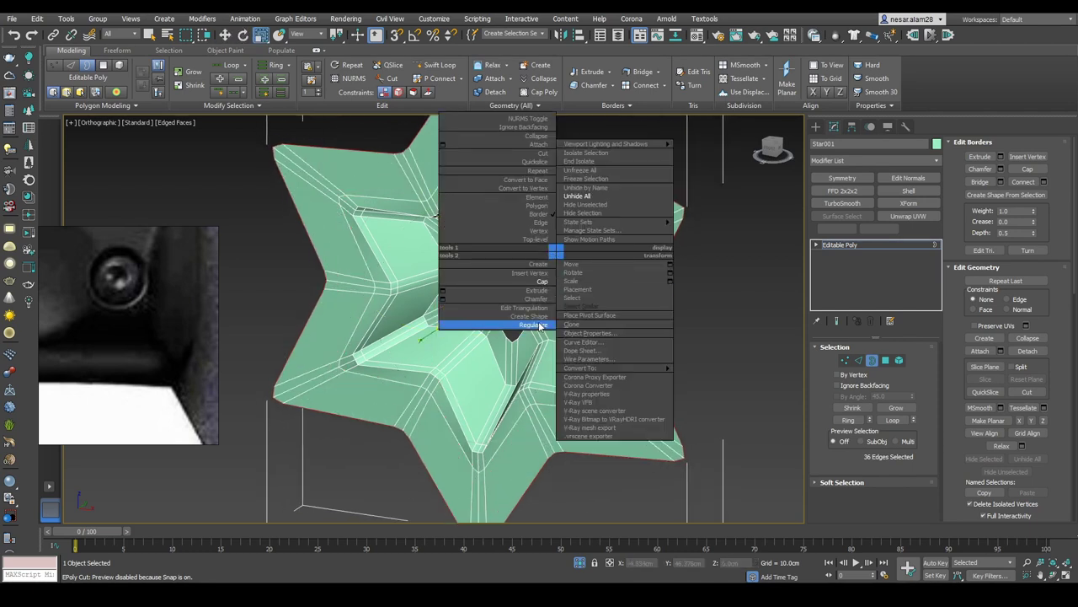
{"action": "left_click", "coordinate": [533, 325]}
Step: Extrude the circular outer border backward to form the screw head's cylindrical side wall
{"action": "middle_click_drag", "start_coordinate": [646, 294], "coordinate": [569, 344], "text": "alt"}
{"action": "key", "text": "w"}
{"action": "left_click_drag", "start_coordinate": [610, 339], "coordinate": [712, 329], "text": "shift"}
{"action": "middle_click_drag", "start_coordinate": [712, 329], "coordinate": [671, 314], "text": "alt"}
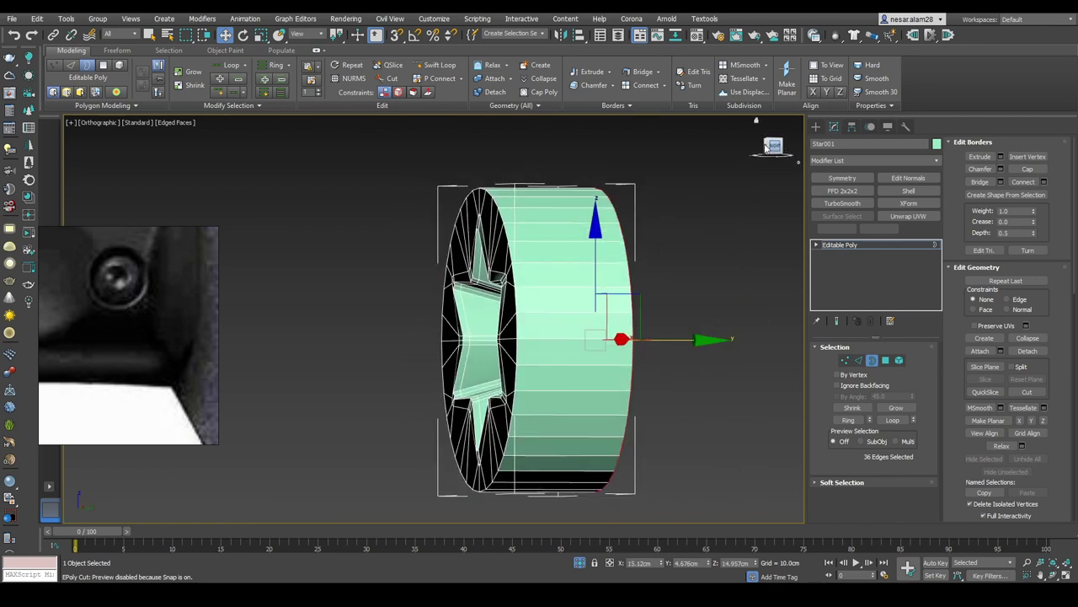
Step: Flatten the front-face vertices into one plane, working from the right view
{"action": "left_click", "coordinate": [773, 146]}
{"action": "key", "text": "F3"}
{"action": "key", "text": "1"}
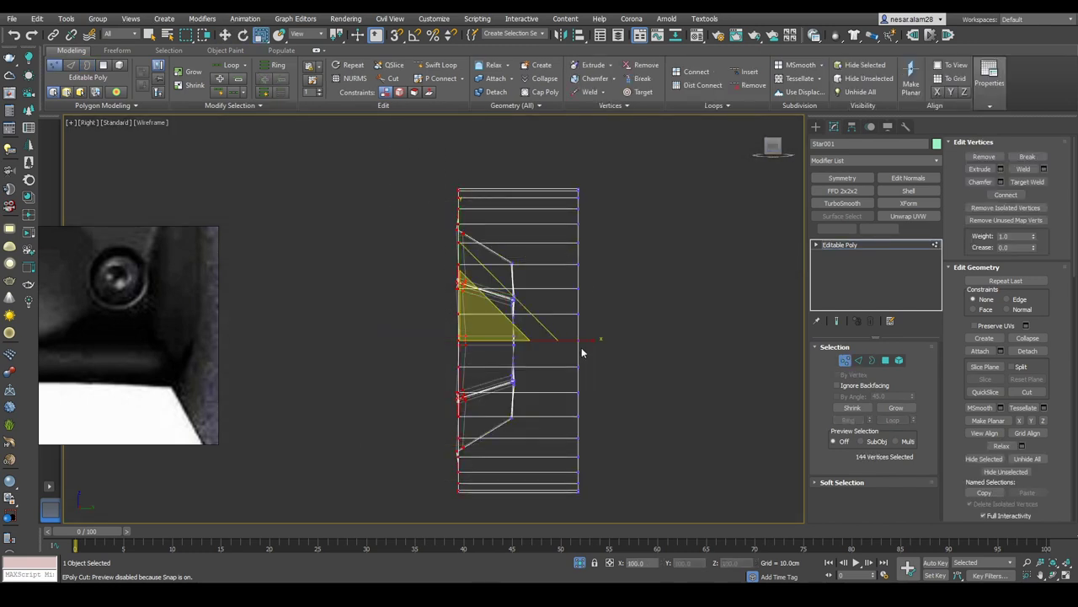
{"action": "key", "text": "F3"}
{"action": "middle_click_drag", "start_coordinate": [410, 332], "coordinate": [568, 284], "text": "alt"}
{"action": "scroll", "coordinate": [474, 252], "scroll_direction": "up", "scroll_amount": 6}
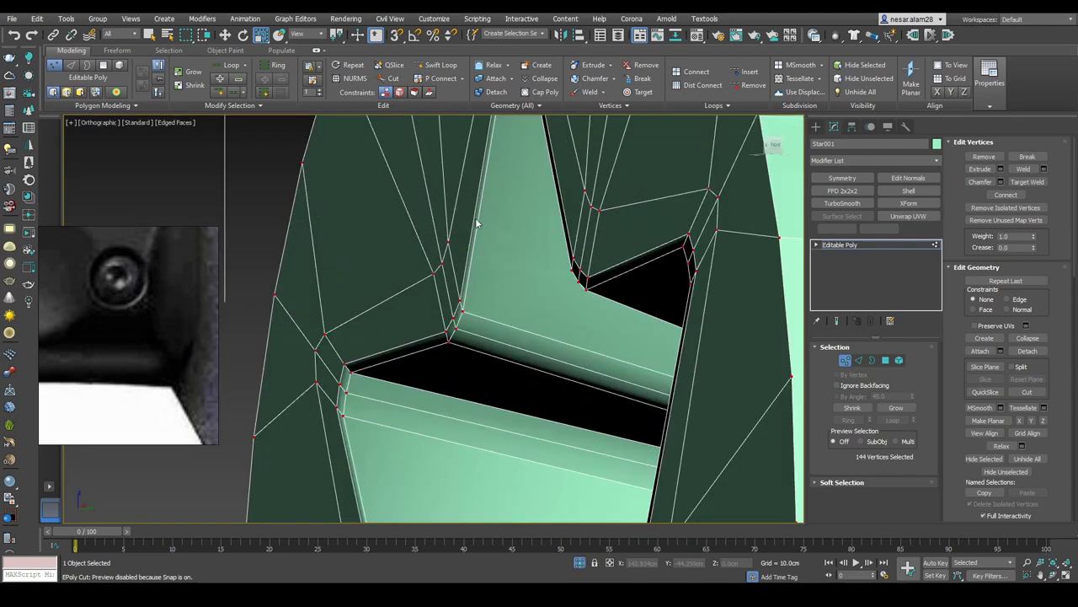
Step: Add a supporting edge loop inside the star recess walls just behind the front face and preview the smoothed mesh
{"action": "key", "text": "2"}
{"action": "middle_click_drag", "start_coordinate": [464, 277], "coordinate": [497, 304], "text": "alt"}
{"action": "key", "text": "w"}
{"action": "scroll", "coordinate": [476, 310], "scroll_direction": "down", "scroll_amount": 10}
{"action": "scroll", "coordinate": [486, 303], "scroll_direction": "up", "scroll_amount": 10}
{"action": "scroll", "coordinate": [487, 292], "scroll_direction": "up", "scroll_amount": 2}
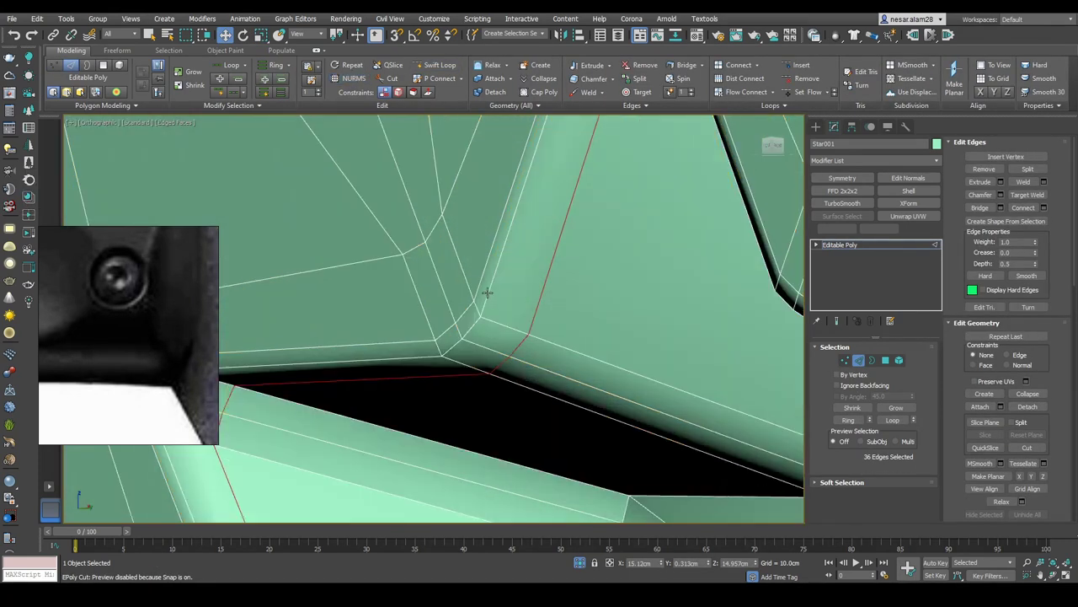
{"action": "scroll", "coordinate": [487, 293], "scroll_direction": "down", "scroll_amount": 5}
{"action": "scroll", "coordinate": [498, 293], "scroll_direction": "up", "scroll_amount": 3}
{"action": "key", "text": "ctrl+d"}
{"action": "left_click", "coordinate": [858, 361]}
{"action": "scroll", "coordinate": [522, 320], "scroll_direction": "down", "scroll_amount": 5}
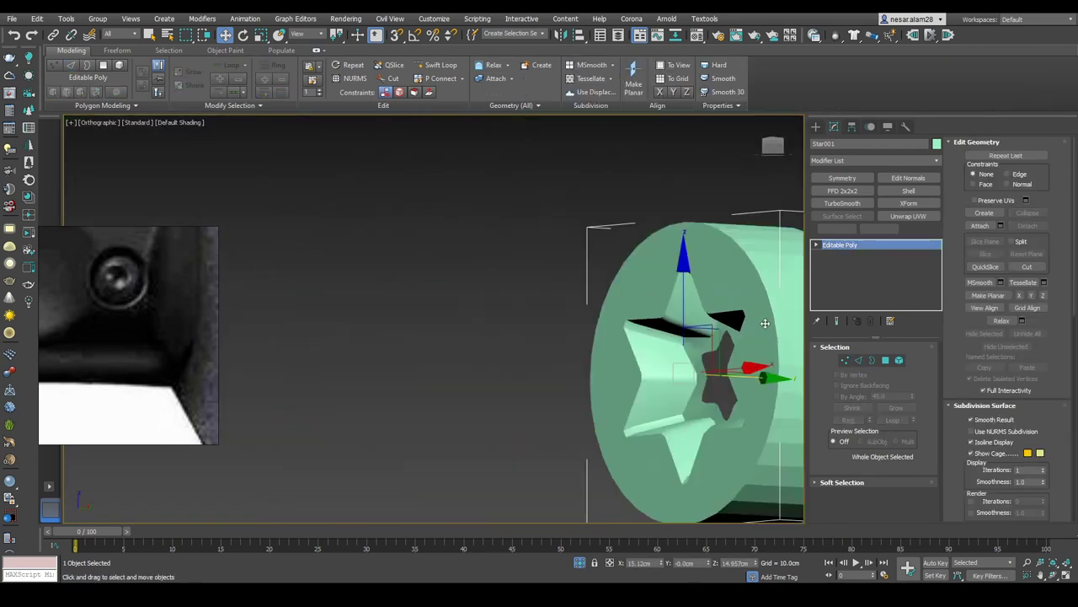
{"action": "key", "text": "ctrl+q"}
{"action": "middle_click_drag", "start_coordinate": [590, 320], "coordinate": [631, 273], "text": "alt"}
{"action": "key", "text": "ctrl+q"}
{"action": "scroll", "coordinate": [630, 272], "scroll_direction": "up", "scroll_amount": 5}
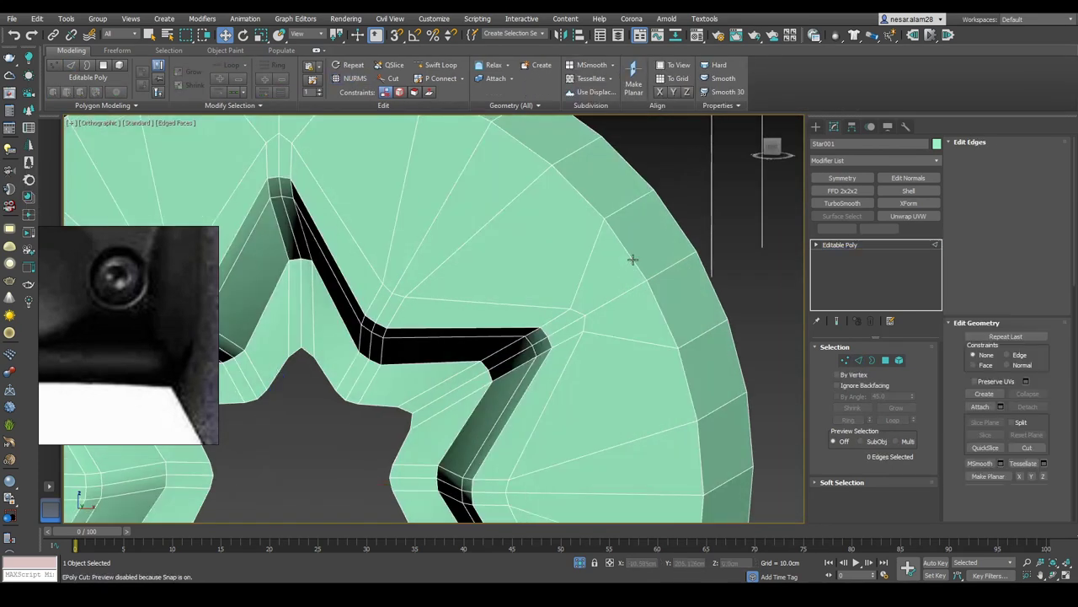
{"action": "key", "text": "2"}
{"action": "scroll", "coordinate": [631, 272], "scroll_direction": "down", "scroll_amount": 4}
{"action": "left_click", "coordinate": [1001, 195]}
{"action": "middle_click_drag", "start_coordinate": [757, 257], "coordinate": [553, 324], "text": "alt"}
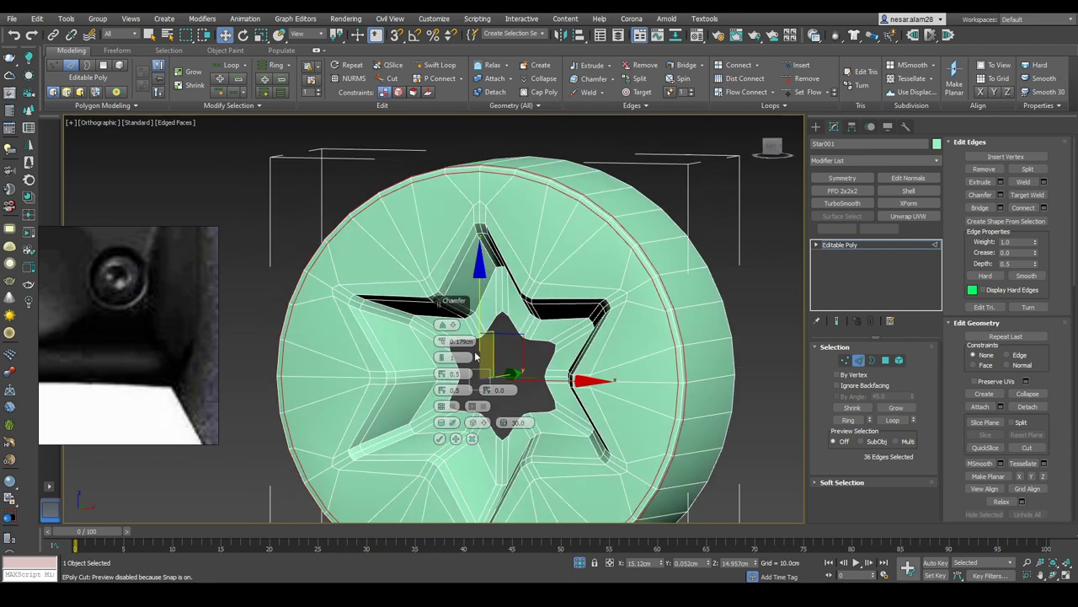
{"action": "left_click_drag", "start_coordinate": [441, 345], "coordinate": [455, 327]}
{"action": "middle_click_drag", "start_coordinate": [456, 322], "coordinate": [519, 408], "text": "alt"}
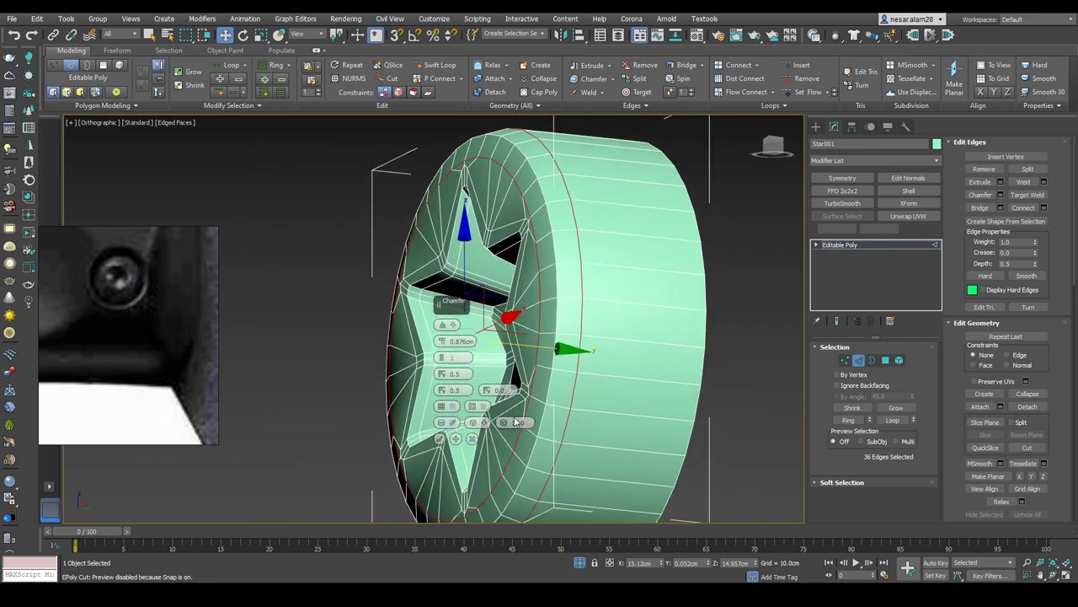
{"action": "left_click", "coordinate": [473, 437]}
Step: Insert a circular edge loop on the front face around the star with Swift Loop
{"action": "middle_click_drag", "start_coordinate": [473, 437], "coordinate": [609, 274], "text": "alt"}
{"action": "scroll", "coordinate": [609, 260], "scroll_direction": "up", "scroll_amount": 3}
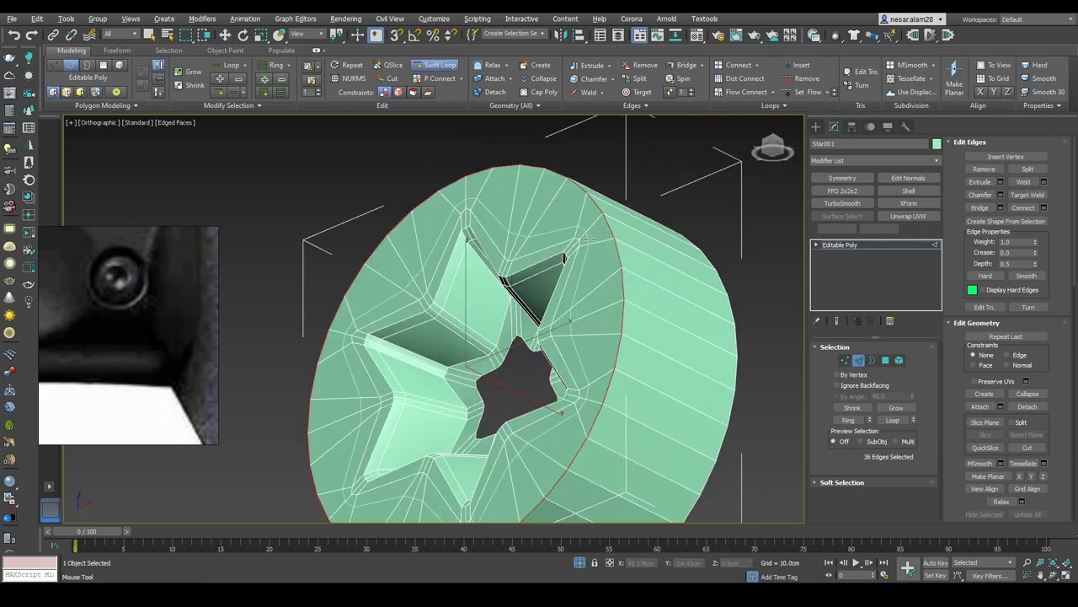
{"action": "right_click", "coordinate": [584, 219]}
{"action": "right_click", "coordinate": [584, 219]}
{"action": "left_click", "coordinate": [600, 233]}
{"action": "middle_click_drag", "start_coordinate": [600, 234], "coordinate": [489, 358], "text": "alt"}
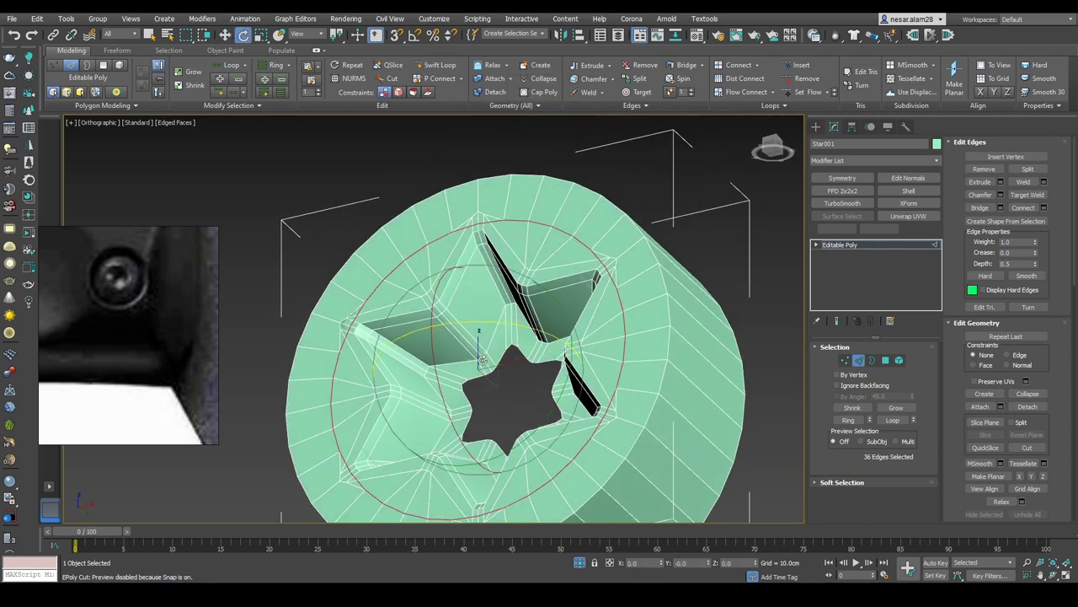
Step: Rebuild the side wall by stripping the head back to its front disc and extruding the outer rim edges backward again
{"action": "middle_click_drag", "start_coordinate": [672, 277], "coordinate": [756, 380], "text": "alt"}
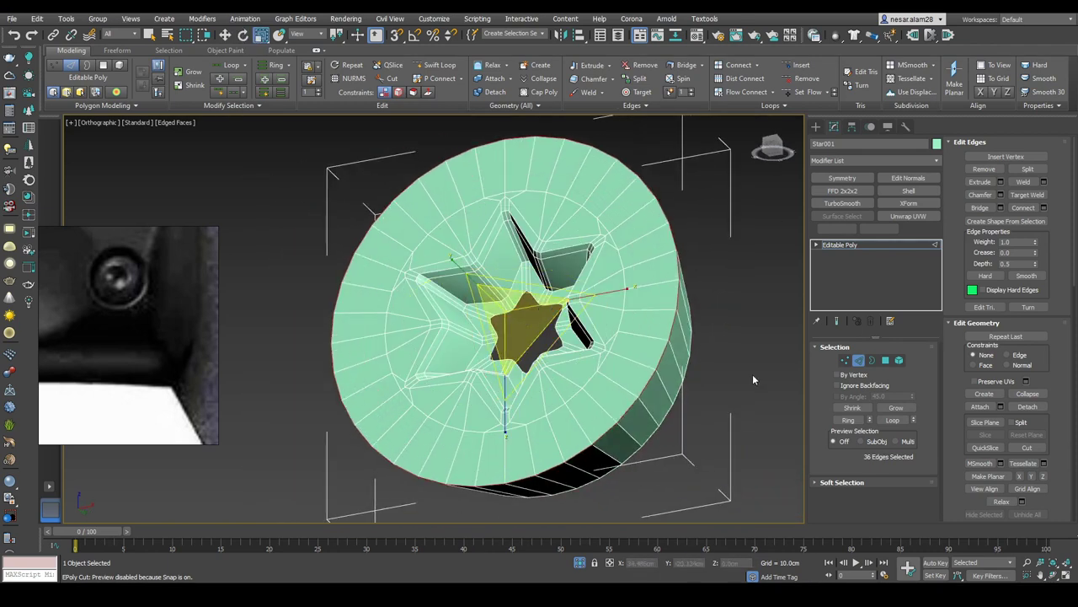
{"action": "middle_click_drag", "start_coordinate": [687, 367], "coordinate": [602, 323], "text": "alt"}
{"action": "left_click", "coordinate": [674, 320]}
{"action": "key", "text": "ctrl+z"}
{"action": "key", "text": "ctrl+z"}
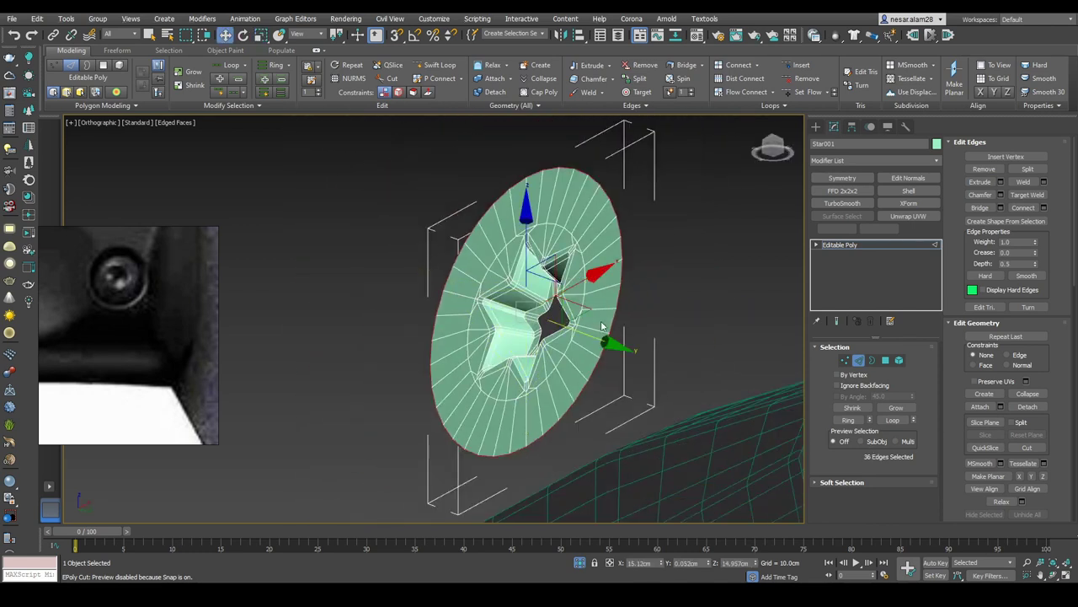
{"action": "left_click_drag", "start_coordinate": [610, 345], "coordinate": [707, 349], "text": "shift"}
{"action": "scroll", "coordinate": [589, 273], "scroll_direction": "up", "scroll_amount": 2}
Step: Round the screw head's front rim with a 2.705 cm chamfer using 3 segments
{"action": "middle_click_drag", "start_coordinate": [590, 274], "coordinate": [657, 324], "text": "alt"}
{"action": "left_click", "coordinate": [885, 359], "text": "ctrl"}
{"action": "left_click", "coordinate": [896, 407]}
{"action": "middle_click_drag", "start_coordinate": [617, 383], "coordinate": [743, 251], "text": "alt"}
{"action": "key", "text": "2"}
{"action": "key", "text": "ctrl+shift+c"}
{"action": "middle_click_drag", "start_coordinate": [548, 320], "coordinate": [463, 300], "text": "alt"}
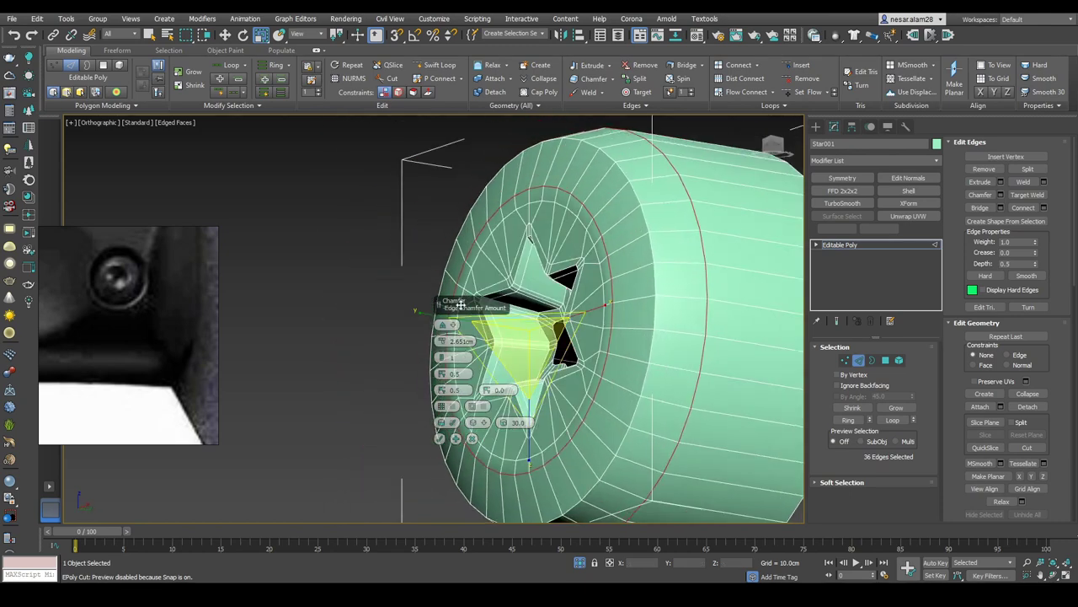
{"action": "type", "text": "3"}
{"action": "middle_click_drag", "start_coordinate": [590, 328], "coordinate": [589, 396], "text": "alt"}
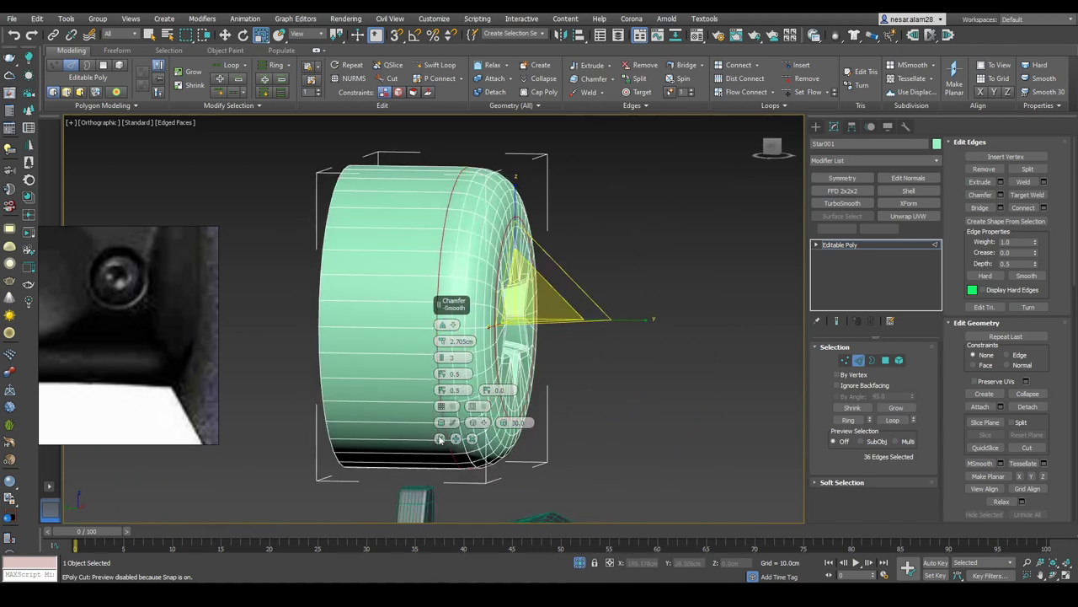
Step: Extend the rear border inward to form the back face, leaving a small round opening in the centre
{"action": "middle_click_drag", "start_coordinate": [322, 257], "coordinate": [454, 311], "text": "alt"}
{"action": "middle_click_drag", "start_coordinate": [269, 323], "coordinate": [447, 314], "text": "alt"}
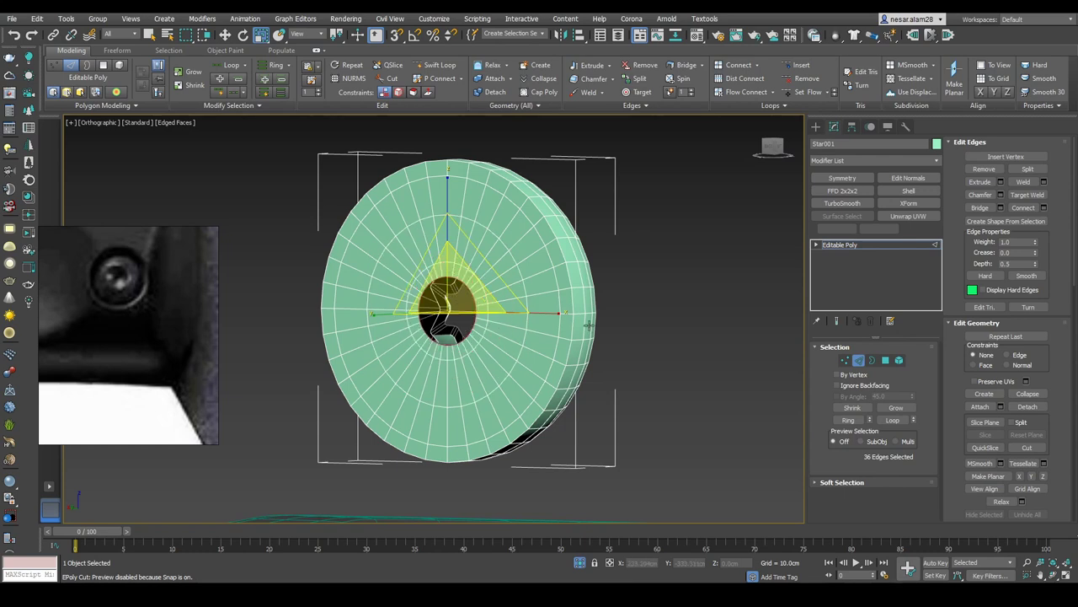
{"action": "middle_click_drag", "start_coordinate": [524, 327], "coordinate": [590, 324], "text": "alt"}
{"action": "key", "text": "2"}
{"action": "key", "text": "F4"}
{"action": "middle_click_drag", "start_coordinate": [731, 323], "coordinate": [758, 320], "text": "alt"}
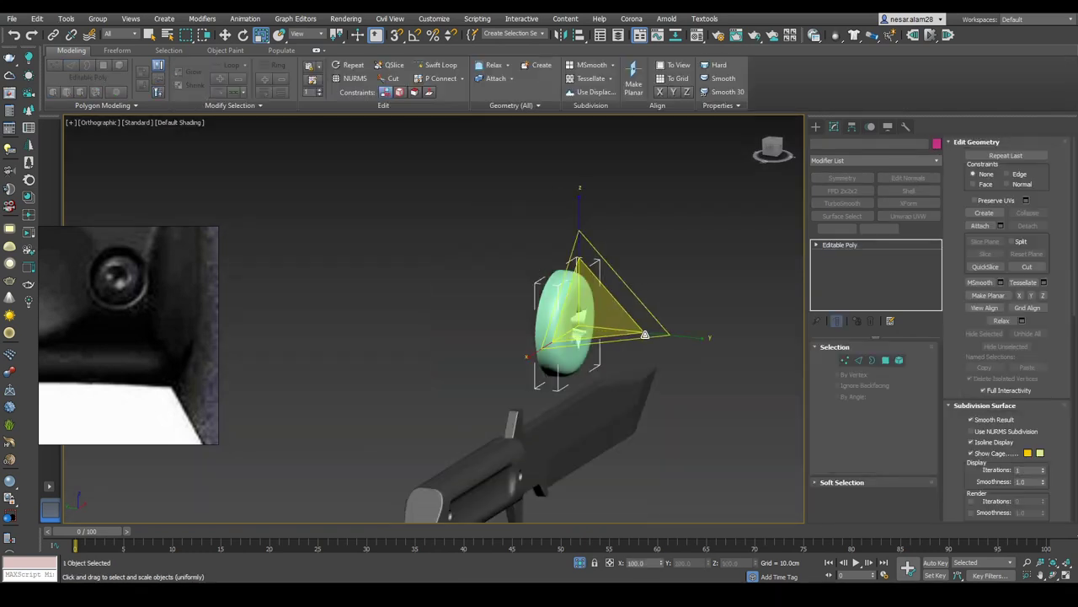
Step: Align the screw to the handle (Box001), matching centres in X, Y and Z position and local orientation on all axes
{"action": "middle_click_drag", "start_coordinate": [644, 333], "coordinate": [581, 253], "text": "alt"}
{"action": "scroll", "coordinate": [581, 253], "scroll_direction": "up", "scroll_amount": 3}
{"action": "key", "text": "w"}
{"action": "key", "text": "alt+a"}
{"action": "left_click", "coordinate": [504, 277]}
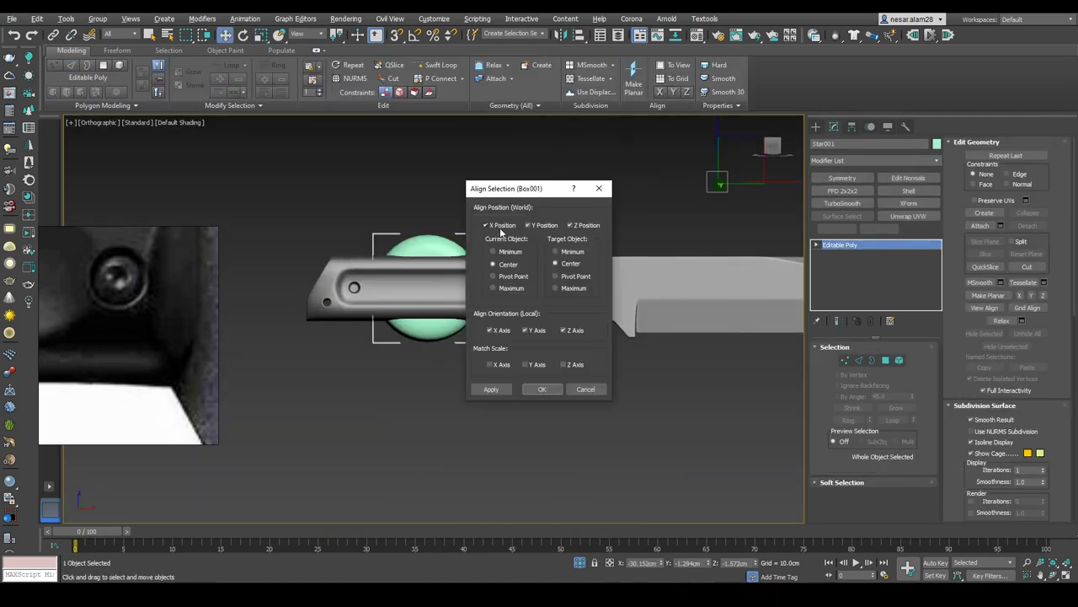
{"action": "left_click", "coordinate": [542, 389]}
Step: Bring the screw in front of the handle and scale it down uniformly toward the size of the screw holes
{"action": "key", "text": "e"}
{"action": "scroll", "coordinate": [477, 283], "scroll_direction": "up", "scroll_amount": 3}
{"action": "key", "text": "w"}
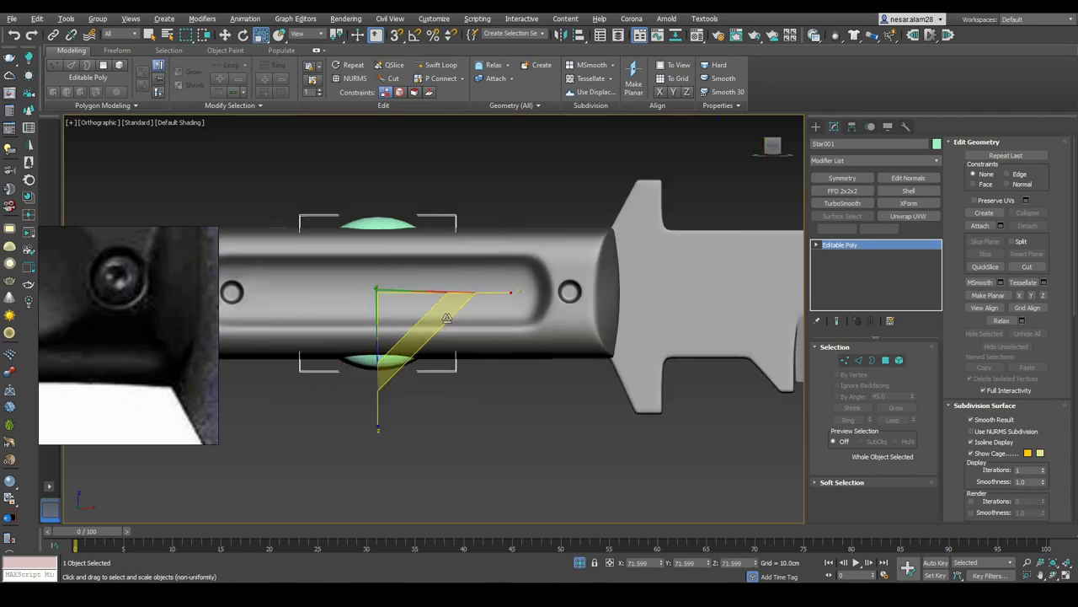
{"action": "middle_click_drag", "start_coordinate": [396, 321], "coordinate": [420, 310], "text": "alt"}
{"action": "middle_click_drag", "start_coordinate": [497, 303], "coordinate": [444, 292], "text": "alt"}
{"action": "key", "text": "r"}
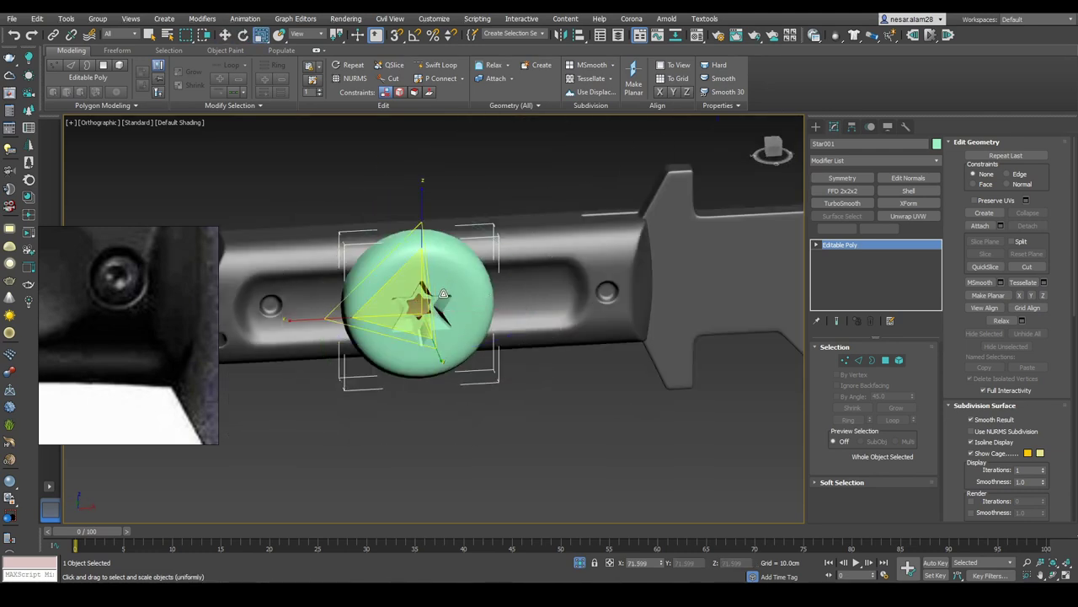
{"action": "left_click", "coordinate": [773, 149]}
{"action": "key", "text": "F4"}
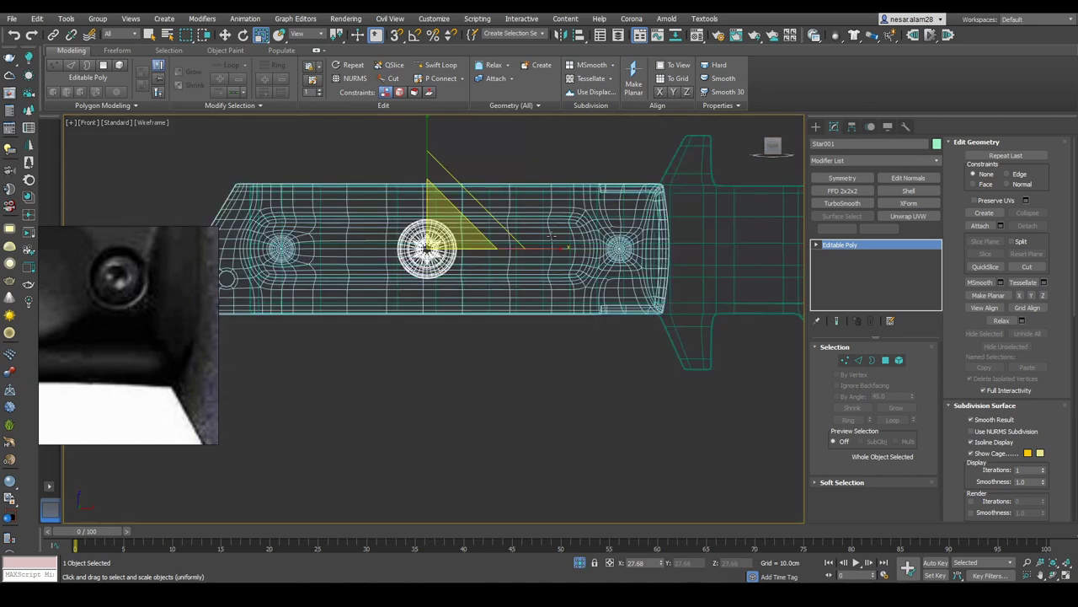
{"action": "key", "text": "r"}
Step: Centre the screw over the handle hole nearest the blade guard and fine-tune its scale to fit
{"action": "key", "text": "z"}
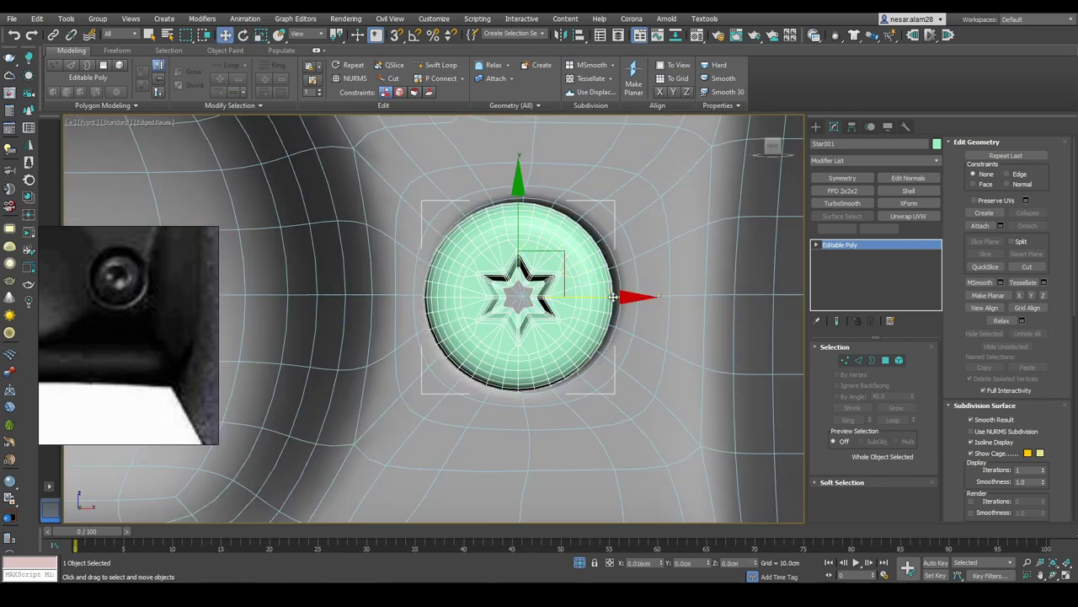
{"action": "left_click_drag", "start_coordinate": [614, 297], "coordinate": [617, 297]}
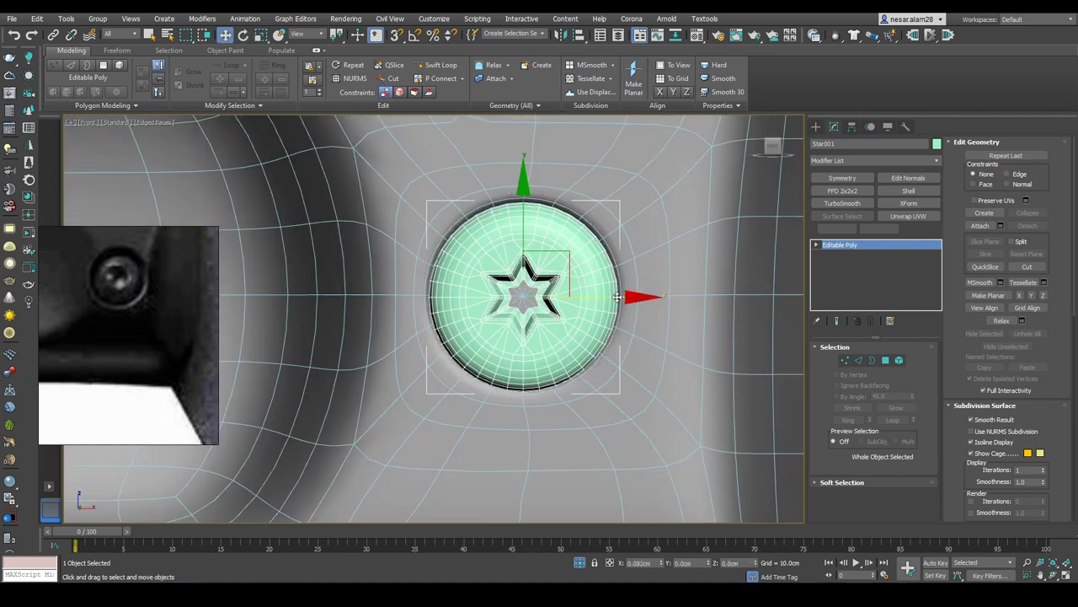
{"action": "scroll", "coordinate": [554, 287], "scroll_direction": "down", "scroll_amount": 1}
{"action": "key", "text": "r"}
{"action": "scroll", "coordinate": [539, 260], "scroll_direction": "up", "scroll_amount": 4}
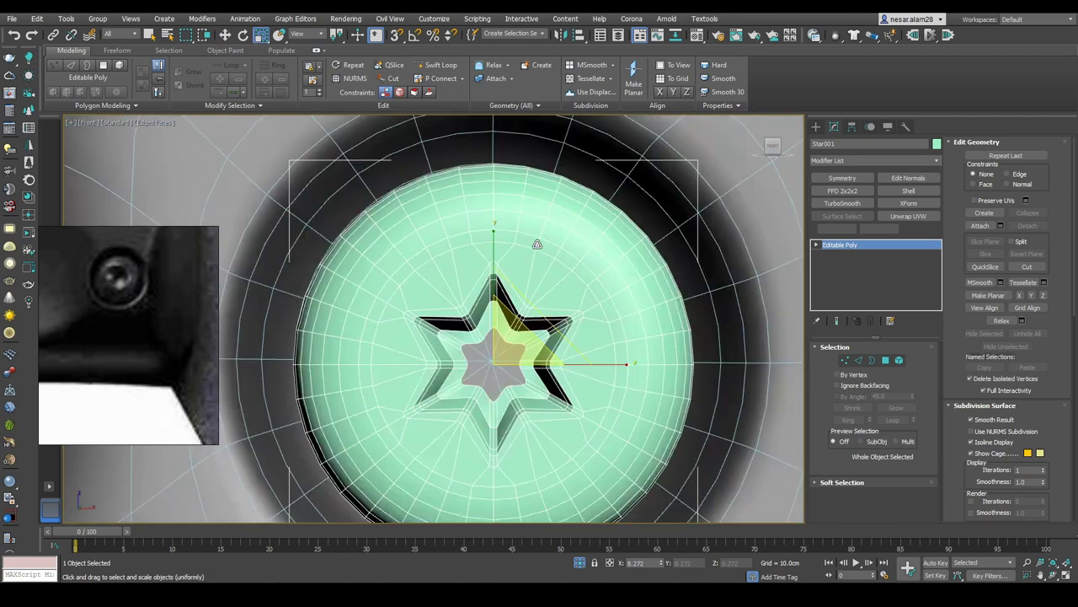
Step: Select the star recess polygons and enlarge the star on the screw's front face
{"action": "key", "text": "2"}
{"action": "key", "text": "alt+c"}
{"action": "scroll", "coordinate": [520, 352], "scroll_direction": "up", "scroll_amount": 2}
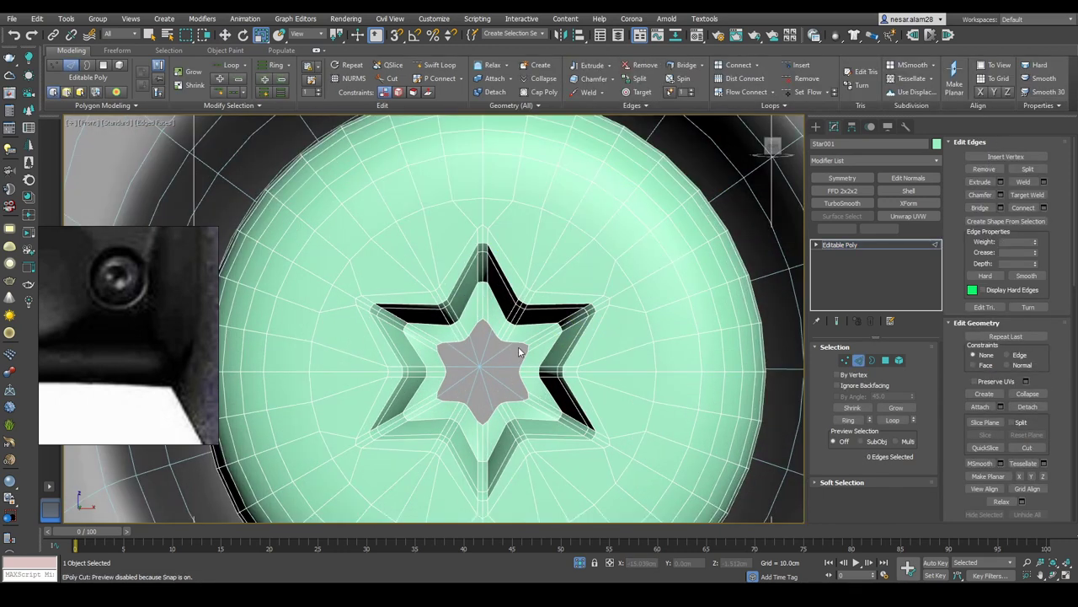
{"action": "left_click", "coordinate": [885, 360], "text": "ctrl"}
{"action": "left_click", "coordinate": [895, 407]}
{"action": "left_click", "coordinate": [895, 407]}
{"action": "scroll", "coordinate": [532, 323], "scroll_direction": "up", "scroll_amount": 2}
{"action": "middle_click_drag", "start_coordinate": [510, 282], "coordinate": [822, 328], "text": "alt"}
Step: Delete the unneeded polygons at the back of the screw head
{"action": "key", "text": "2"}
{"action": "scroll", "coordinate": [523, 179], "scroll_direction": "down", "scroll_amount": 5}
{"action": "left_click", "coordinate": [886, 359]}
{"action": "middle_click_drag", "start_coordinate": [539, 303], "coordinate": [611, 284], "text": "alt"}
{"action": "key", "text": "z"}
{"action": "key", "text": "Delete"}
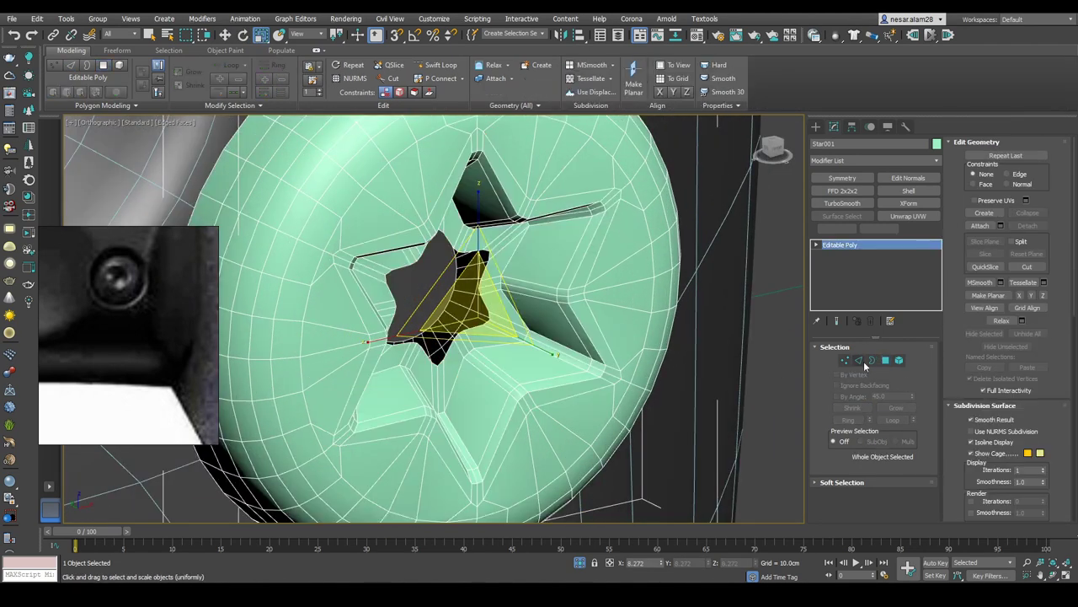
Step: Close the opening at the bottom of the star recess and seat the NURMS-smoothed screw in its handle hole
{"action": "left_click", "coordinate": [872, 359]}
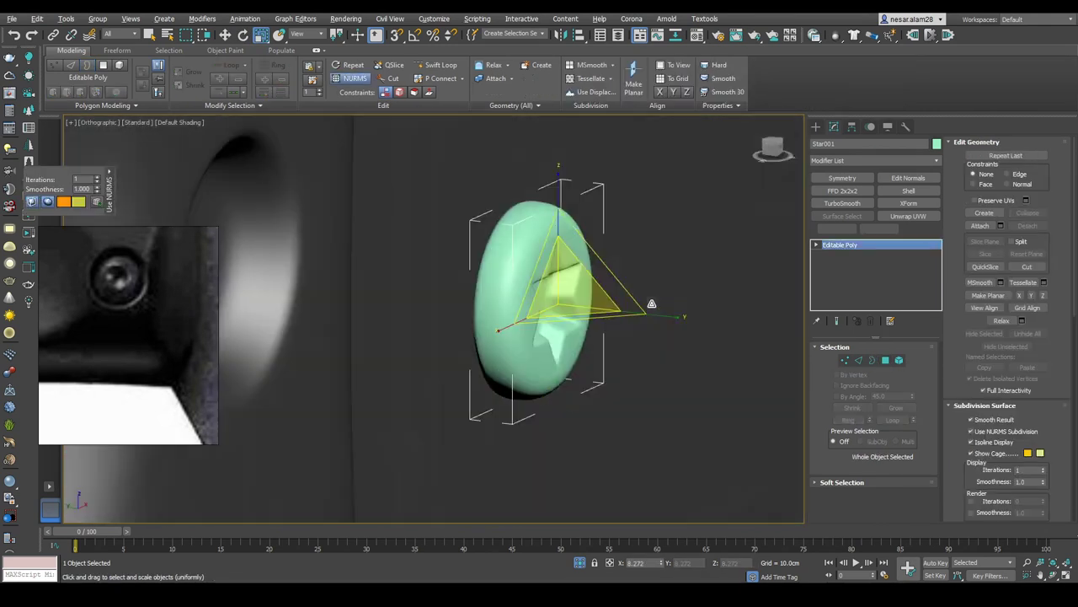
{"action": "key", "text": "w"}
{"action": "middle_click_drag", "start_coordinate": [662, 309], "coordinate": [792, 256], "text": "alt"}
{"action": "key", "text": "e"}
Step: Apply an FFD 3x3x3 modifier to the screw and pull its central control points outward to dome the front
{"action": "left_click", "coordinate": [890, 161]}
{"action": "left_click", "coordinate": [861, 180]}
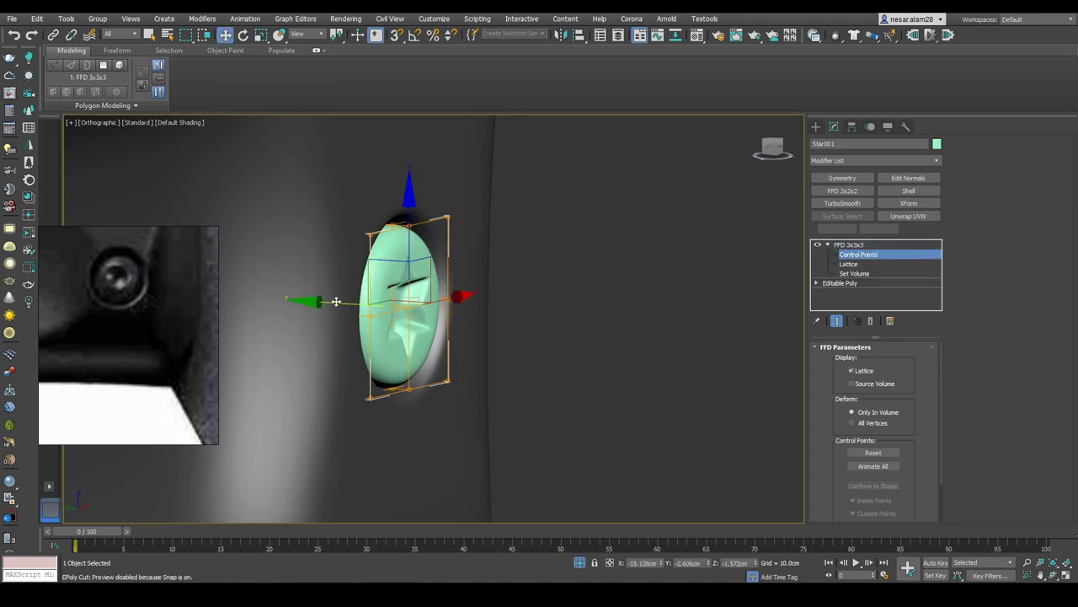
{"action": "middle_click_drag", "start_coordinate": [398, 305], "coordinate": [866, 290], "text": "alt"}
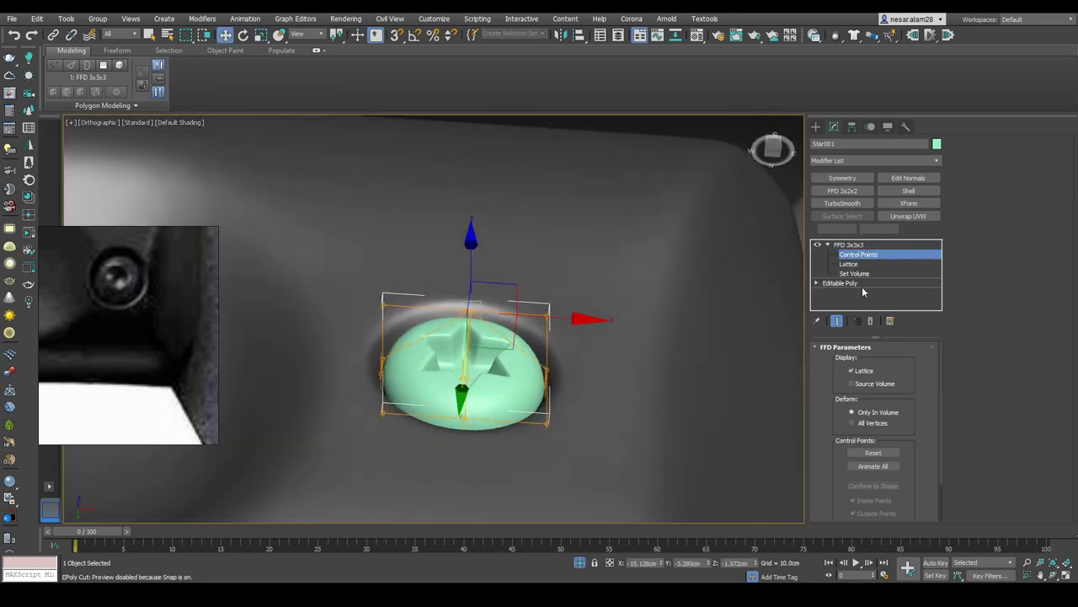
{"action": "left_click", "coordinate": [866, 284]}
{"action": "left_click", "coordinate": [849, 244]}
{"action": "middle_click_drag", "start_coordinate": [472, 320], "coordinate": [515, 290], "text": "alt"}
Step: Convert the domed screw to an Editable Poly
{"action": "right_click", "coordinate": [515, 290]}
{"action": "left_click", "coordinate": [674, 425]}
{"action": "middle_click_drag", "start_coordinate": [615, 320], "coordinate": [560, 356], "text": "alt"}
{"action": "scroll", "coordinate": [560, 356], "scroll_direction": "down", "scroll_amount": 3}
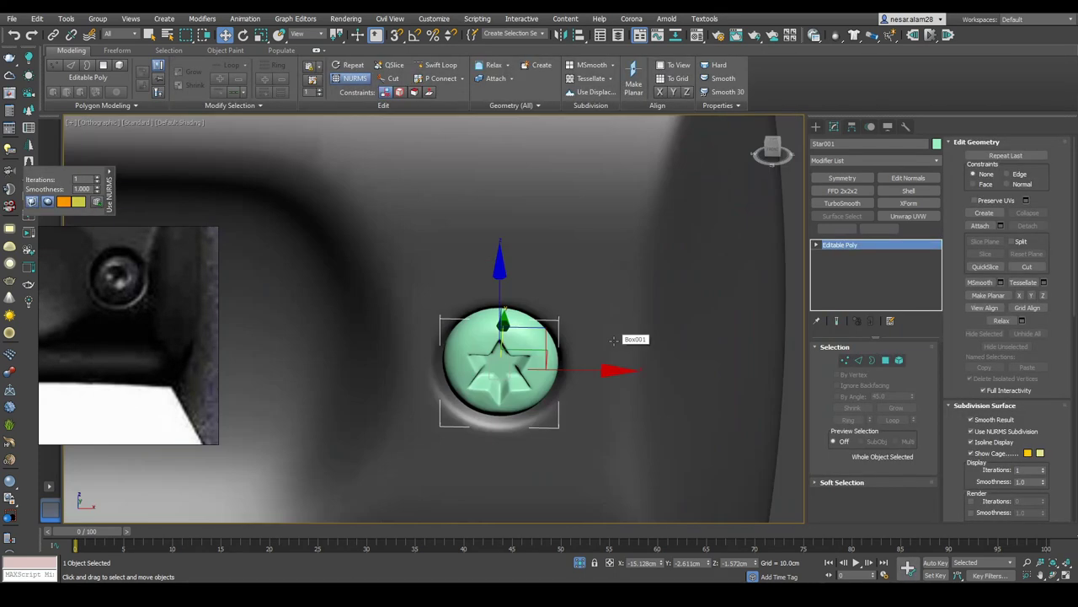
Step: Assign the dark 02 - Default material to the screw
{"action": "key", "text": "m"}
{"action": "left_click", "coordinate": [725, 284]}
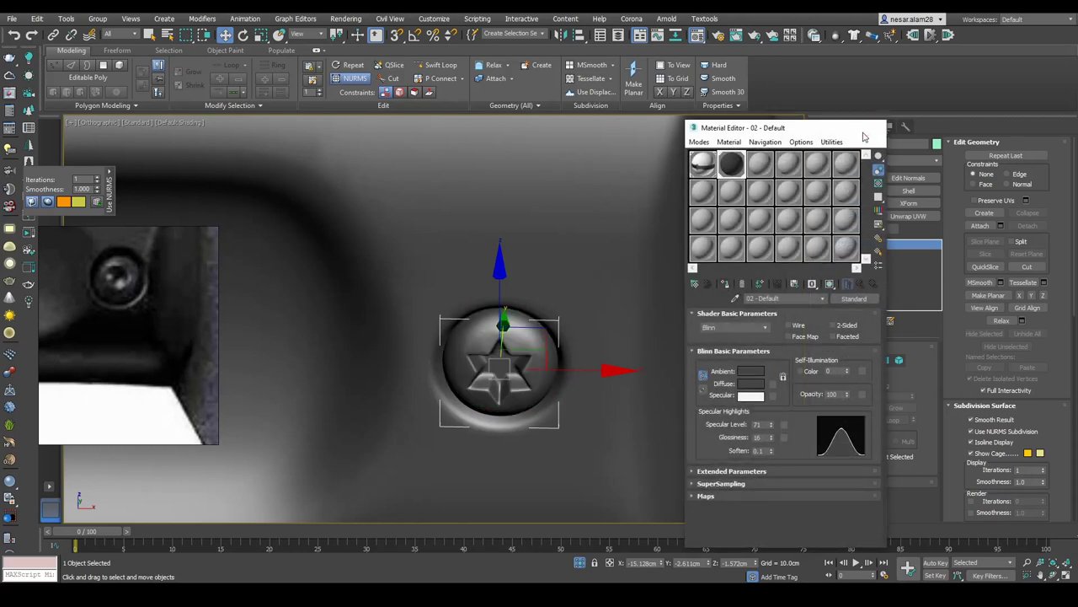
{"action": "left_click", "coordinate": [873, 128]}
Step: Copy the screw along the handle into the empty screw hole at the far end of the recessed grip
{"action": "left_click", "coordinate": [772, 149]}
{"action": "scroll", "coordinate": [551, 310], "scroll_direction": "up", "scroll_amount": 3}
{"action": "key", "text": "e"}
{"action": "key", "text": "r"}
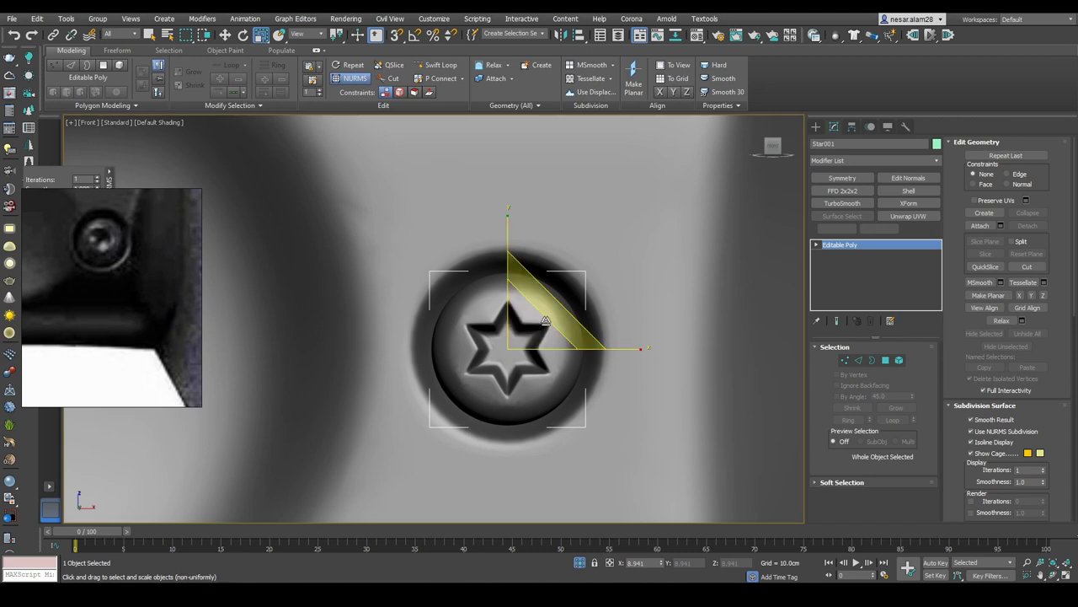
{"action": "middle_click_drag", "start_coordinate": [610, 354], "coordinate": [505, 337], "text": "alt"}
{"action": "scroll", "coordinate": [725, 364], "scroll_direction": "down", "scroll_amount": 3}
{"action": "key", "text": "w"}
{"action": "left_click_drag", "start_coordinate": [739, 332], "coordinate": [377, 327], "text": "shift"}
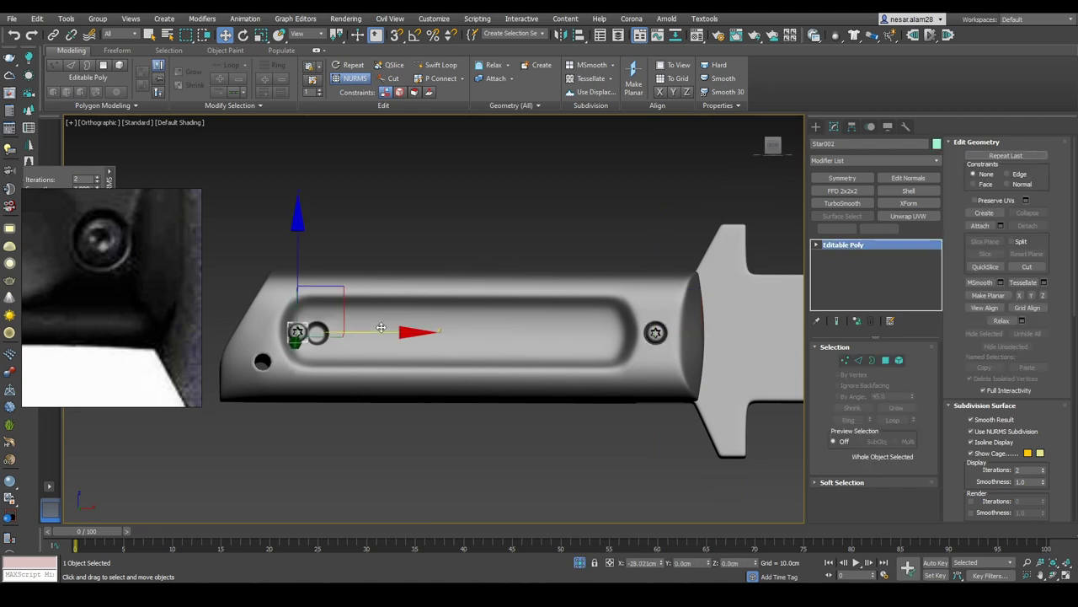
{"action": "middle_click_drag", "start_coordinate": [395, 344], "coordinate": [640, 321], "text": "alt"}
{"action": "scroll", "coordinate": [395, 304], "scroll_direction": "up", "scroll_amount": 3}
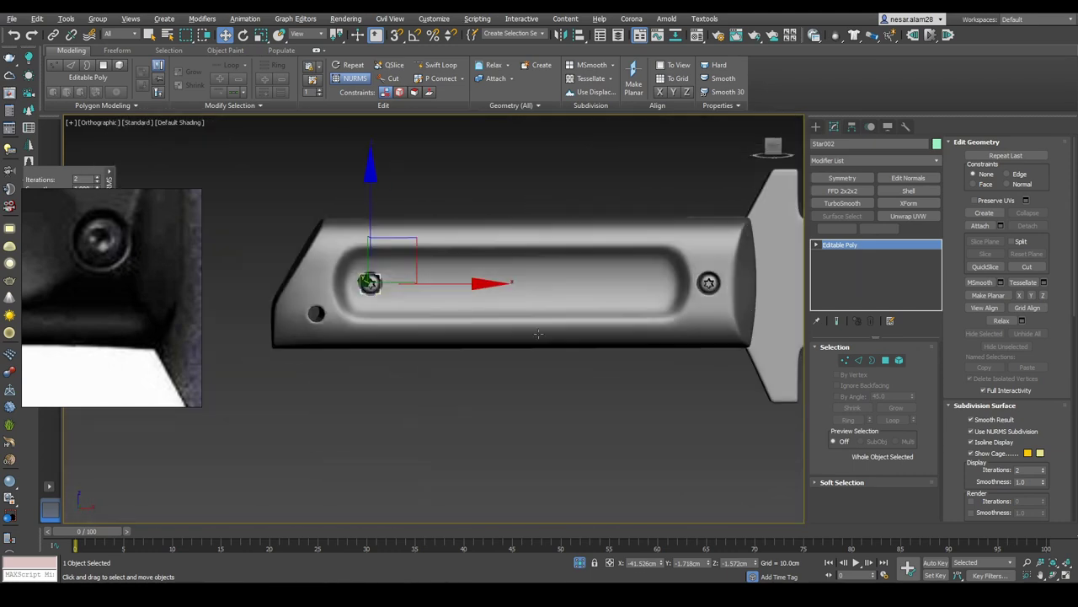
Step: Rotate the copied screw slightly about its own axis and attach the original screw to it
{"action": "scroll", "coordinate": [725, 320], "scroll_direction": "up", "scroll_amount": 2}
{"action": "middle_click_drag", "start_coordinate": [278, 245], "coordinate": [370, 262]}
{"action": "key", "text": "e"}
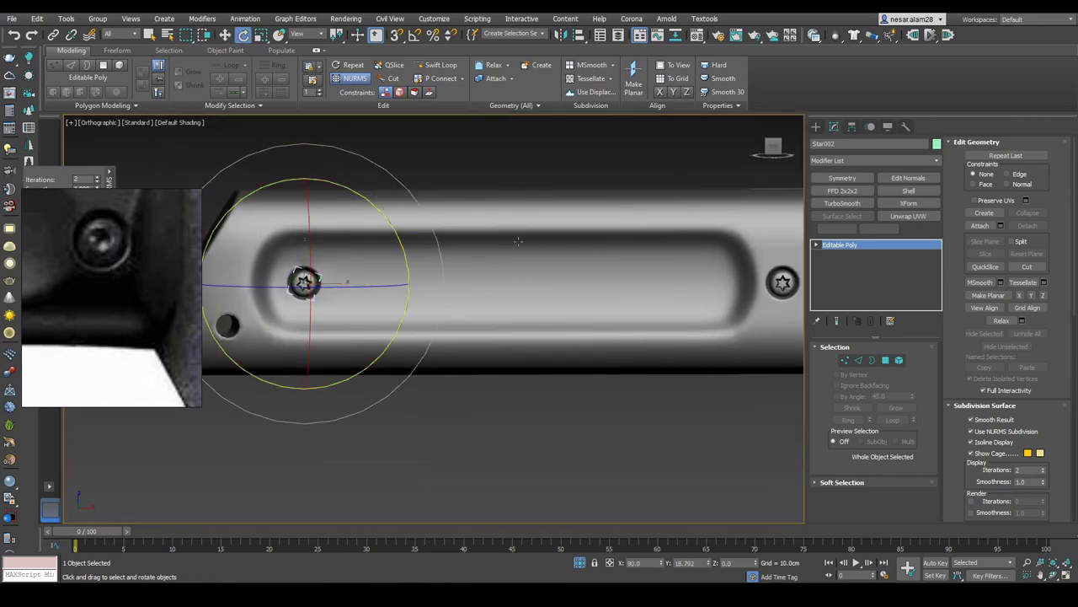
{"action": "middle_click_drag", "start_coordinate": [445, 282], "coordinate": [573, 278], "text": "alt"}
{"action": "key", "text": "w"}
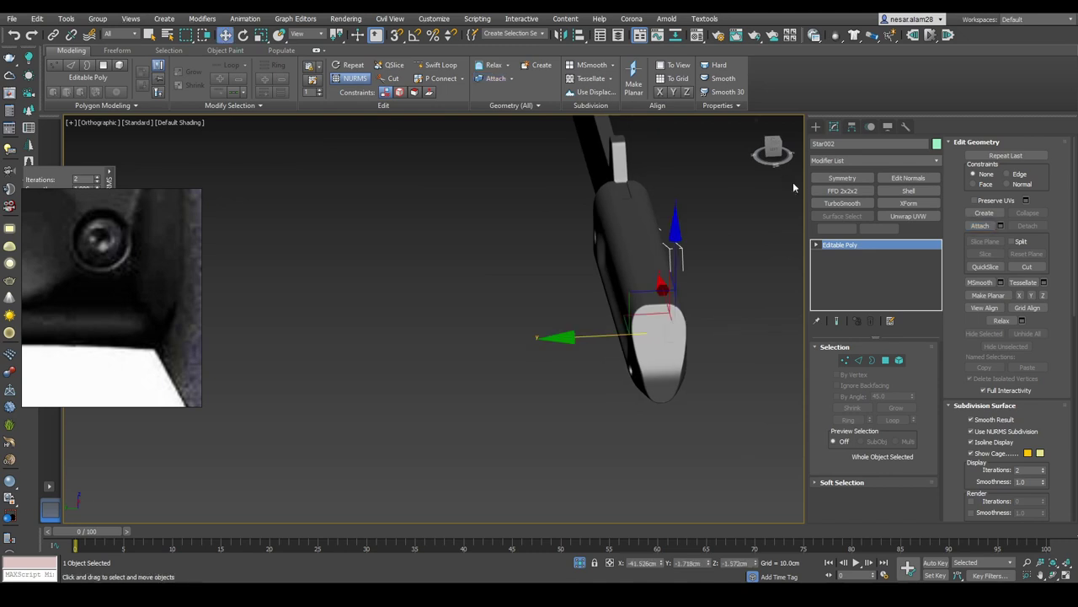
Step: Center the pivot of the joined screw pair and convert the pair to an Editable Poly
{"action": "key", "text": "l"}
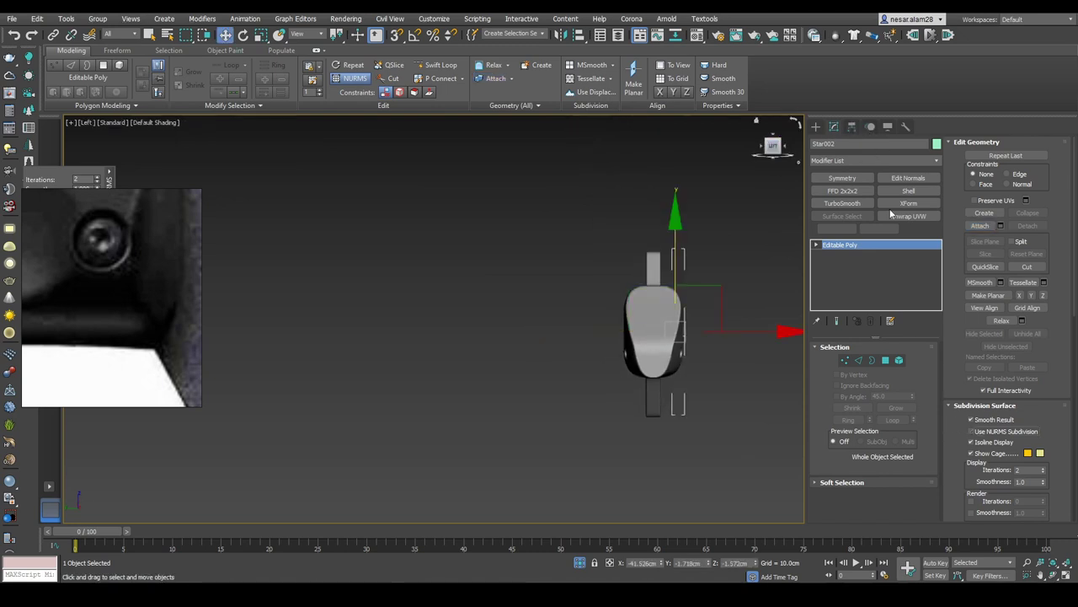
{"action": "left_click", "coordinate": [852, 127]}
{"action": "left_click", "coordinate": [874, 204]}
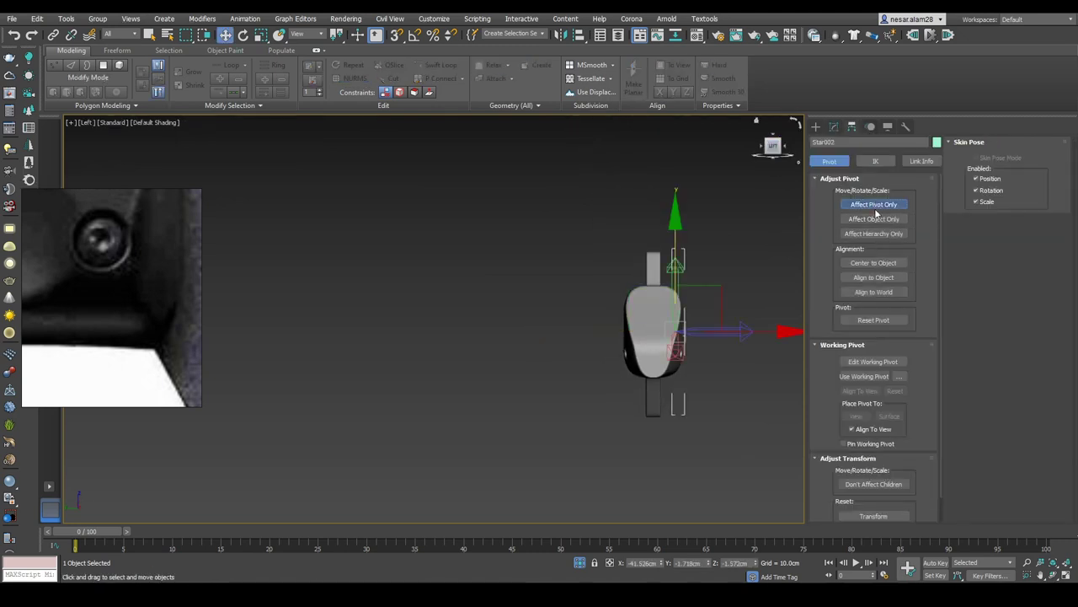
{"action": "middle_click_drag", "start_coordinate": [754, 271], "coordinate": [731, 267]}
{"action": "right_click", "coordinate": [731, 268]}
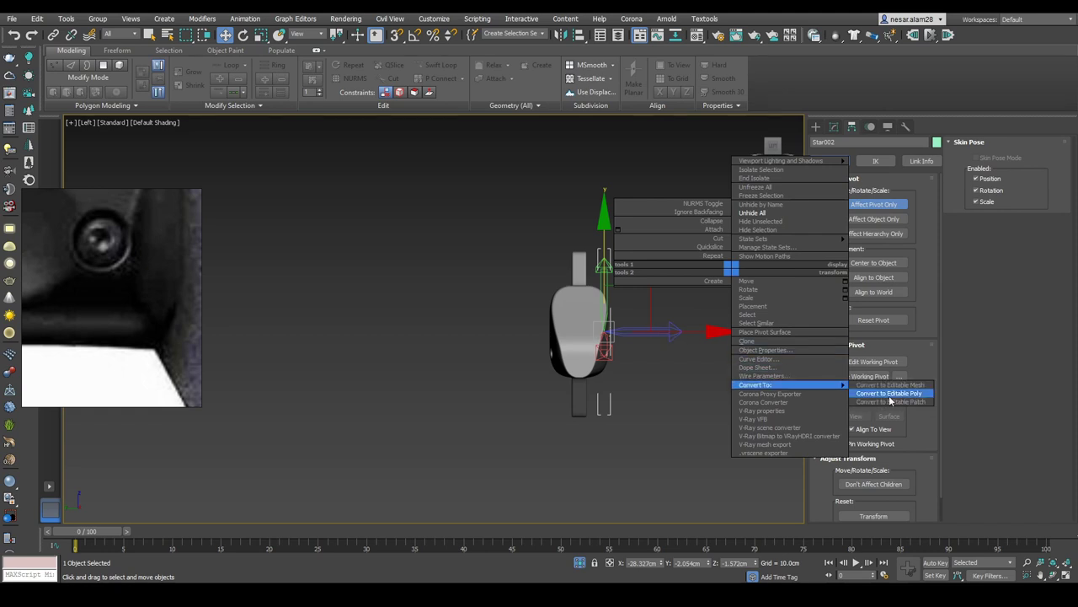
{"action": "left_click", "coordinate": [889, 394]}
Step: Clone the screw pair and mirror the clone into the holes on the opposite side of the handle
{"action": "key", "text": "ctrl+v"}
{"action": "key", "text": "Return"}
{"action": "mouse_move", "coordinate": [630, 253]}
{"action": "middle_mouse_down", "text": "alt"}
{"action": "mouse_move", "coordinate": [693, 270]}
{"action": "mouse_move", "coordinate": [641, 168]}
{"action": "middle_mouse_up", "text": "alt"}
{"action": "left_click", "coordinate": [559, 34]}
{"action": "left_click", "coordinate": [509, 385]}
{"action": "middle_click_drag", "start_coordinate": [510, 385], "coordinate": [516, 348], "text": "alt"}
{"action": "scroll", "coordinate": [516, 348], "scroll_direction": "up", "scroll_amount": 3}
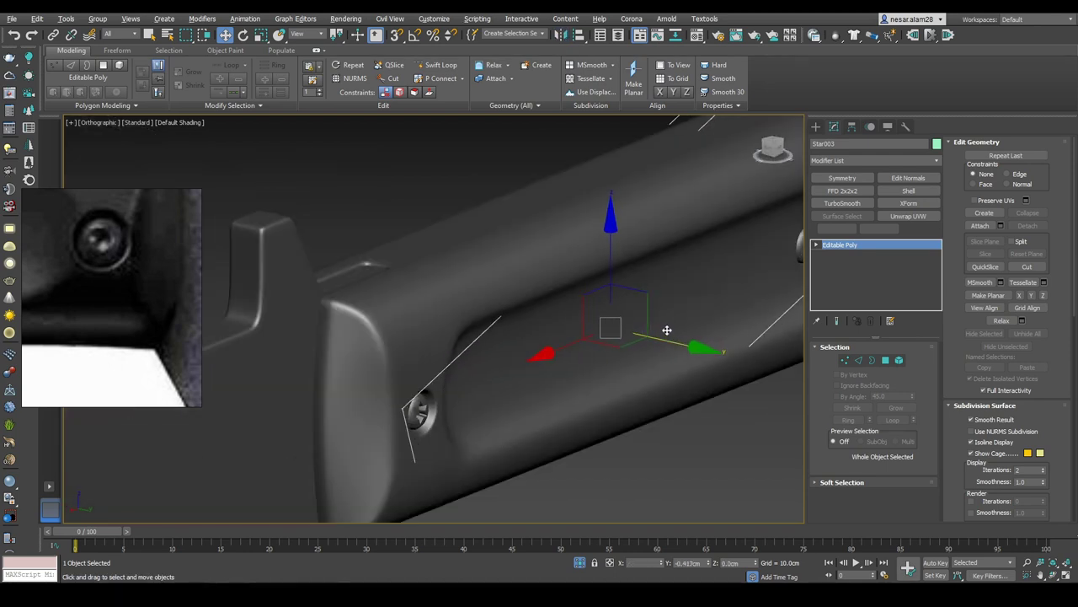
{"action": "middle_click_drag", "start_coordinate": [671, 330], "coordinate": [475, 303], "text": "alt"}
Step: Attach the screws on both sides to the handle object
{"action": "left_click", "coordinate": [577, 223]}
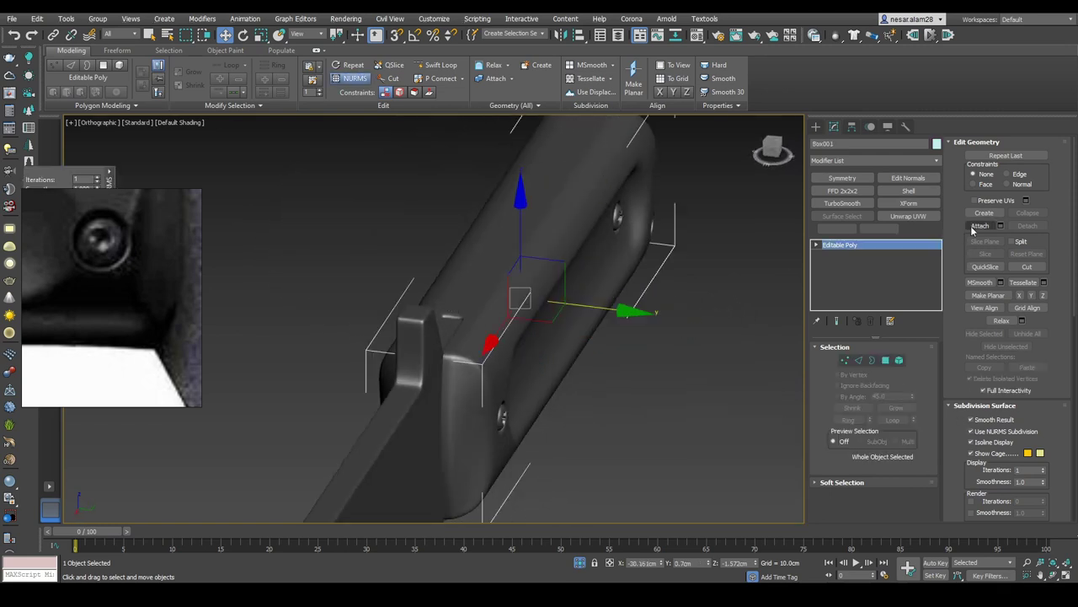
{"action": "middle_click_drag", "start_coordinate": [590, 396], "coordinate": [659, 410], "text": "alt"}
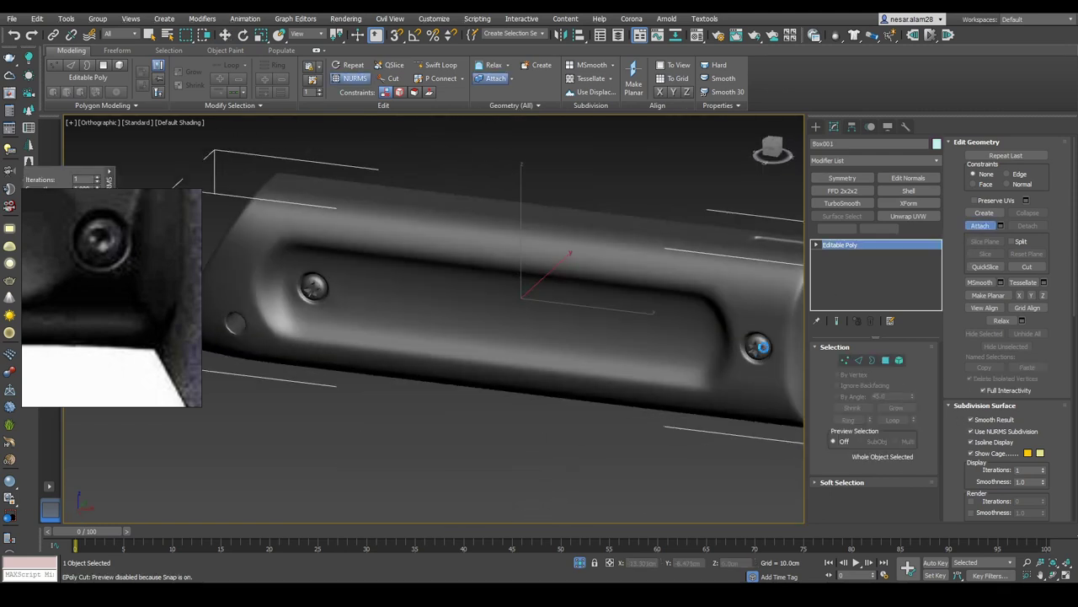
{"action": "scroll", "coordinate": [551, 384], "scroll_direction": "down", "scroll_amount": 5}
{"action": "key", "text": "w"}
{"action": "middle_click_drag", "start_coordinate": [551, 384], "coordinate": [647, 426], "text": "alt"}
Step: Examine the whole knife from several angles with the screws in place
{"action": "left_click", "coordinate": [574, 406]}
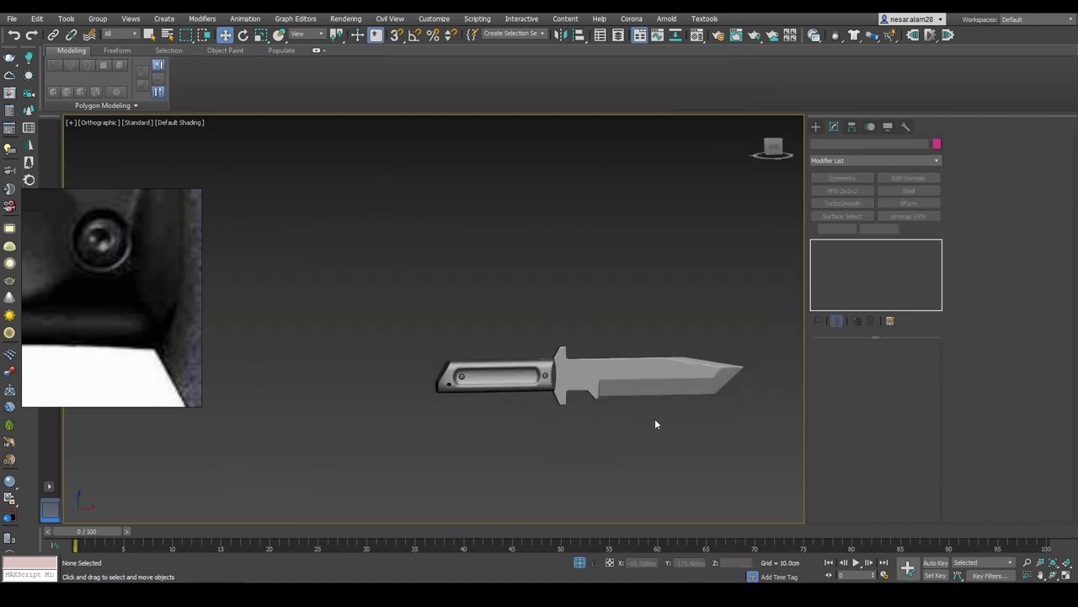
{"action": "middle_click_drag", "start_coordinate": [575, 407], "coordinate": [488, 384]}
{"action": "left_click", "coordinate": [738, 430]}
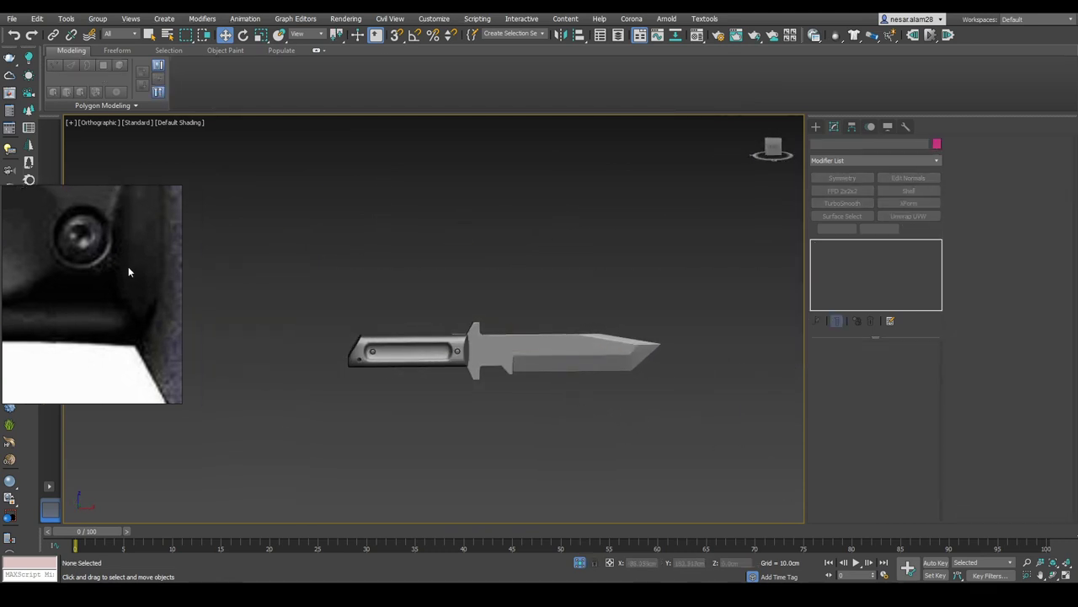
{"action": "scroll", "coordinate": [539, 388], "scroll_direction": "up", "scroll_amount": 4}
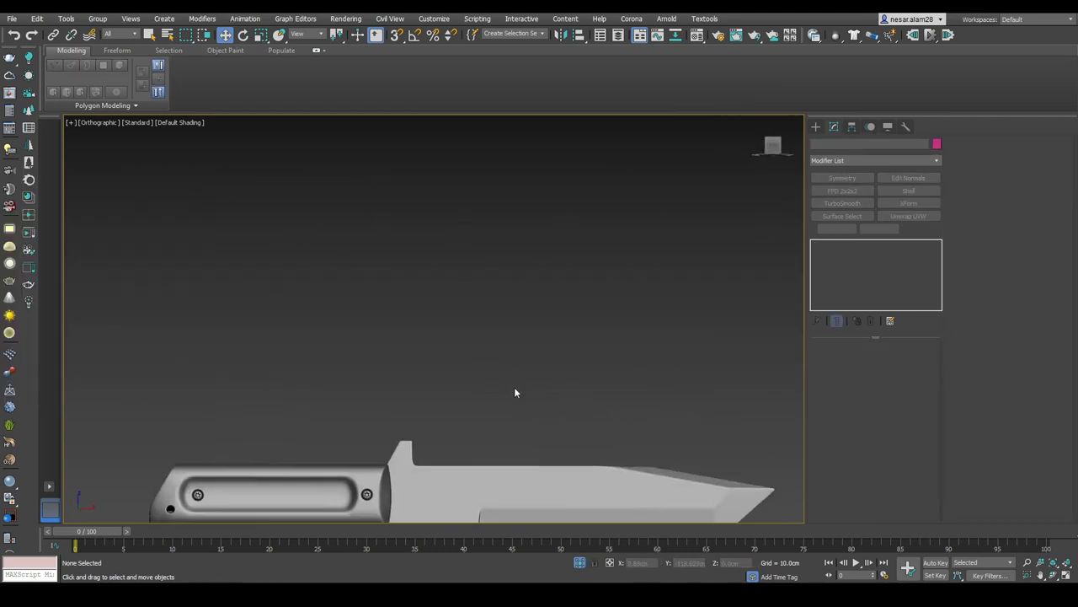
{"action": "left_click", "coordinate": [485, 346]}
{"action": "middle_click_drag", "start_coordinate": [620, 476], "coordinate": [546, 422], "text": "alt"}
{"action": "left_click", "coordinate": [550, 449]}
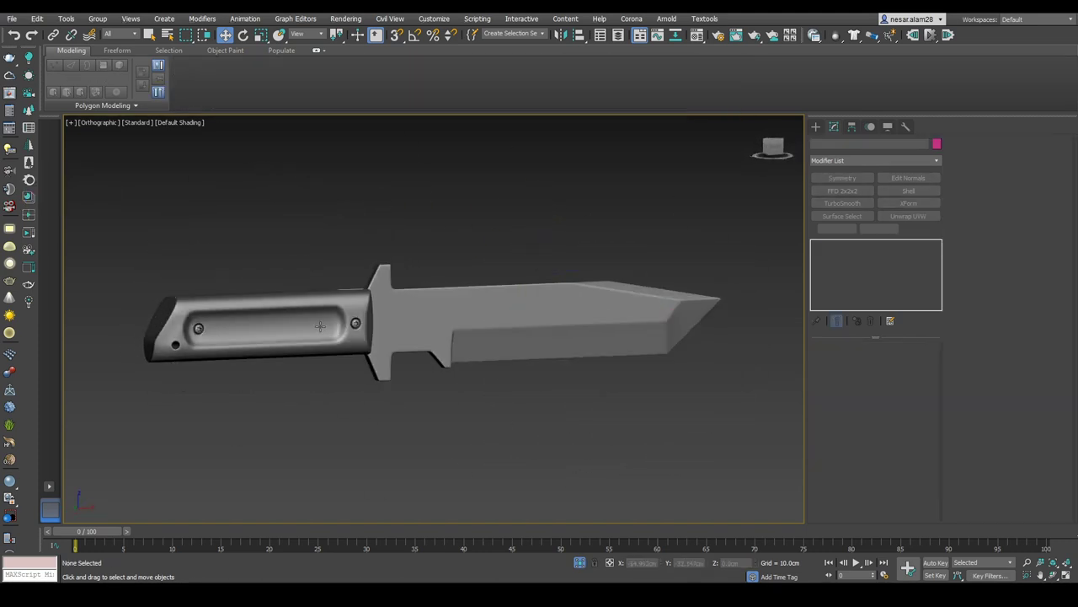
{"action": "scroll", "coordinate": [319, 345], "scroll_direction": "up", "scroll_amount": 3}
Step: Select the screw elements within the handle object and adjust their depth in the holes along the Y axis
{"action": "left_click", "coordinate": [393, 386]}
{"action": "middle_click_drag", "start_coordinate": [393, 386], "coordinate": [494, 281], "text": "alt"}
{"action": "scroll", "coordinate": [493, 281], "scroll_direction": "up", "scroll_amount": 5}
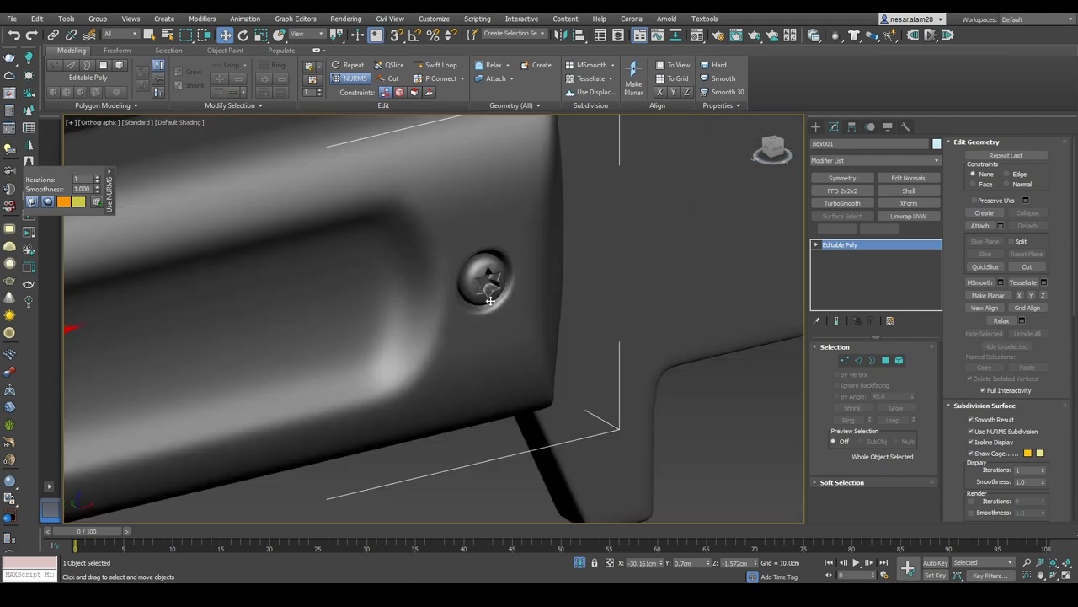
{"action": "scroll", "coordinate": [634, 341], "scroll_direction": "down", "scroll_amount": 2}
{"action": "left_click", "coordinate": [899, 359]}
{"action": "scroll", "coordinate": [505, 337], "scroll_direction": "down", "scroll_amount": 3}
{"action": "middle_click_drag", "start_coordinate": [506, 337], "coordinate": [490, 372], "text": "alt"}
{"action": "scroll", "coordinate": [323, 362], "scroll_direction": "up", "scroll_amount": 3}
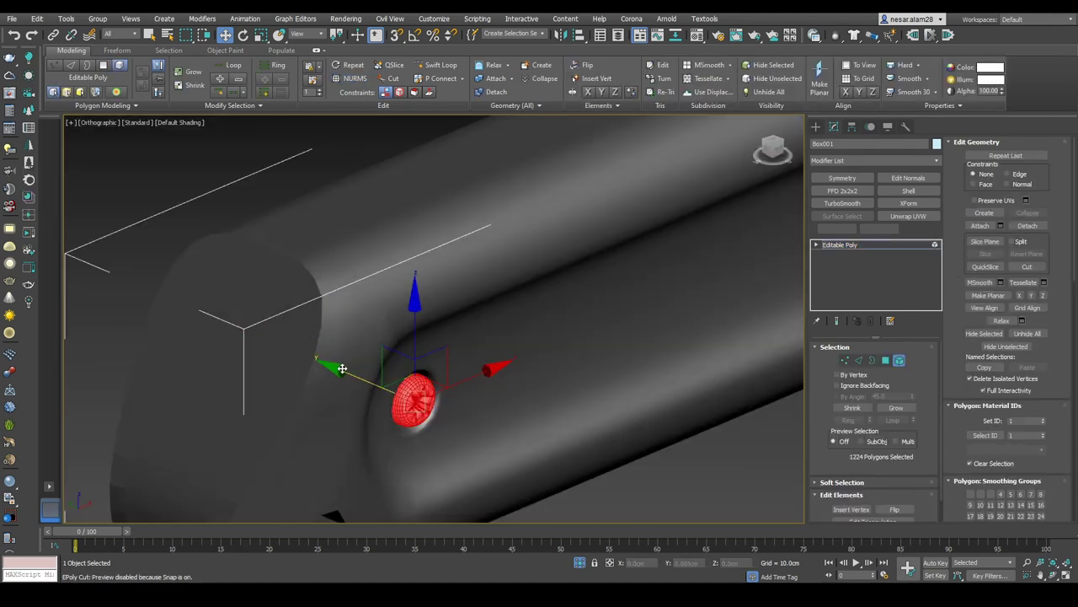
{"action": "middle_click_drag", "start_coordinate": [337, 367], "coordinate": [219, 269], "text": "alt"}
{"action": "scroll", "coordinate": [194, 252], "scroll_direction": "up", "scroll_amount": 3}
{"action": "left_click", "coordinate": [160, 220], "text": "alt"}
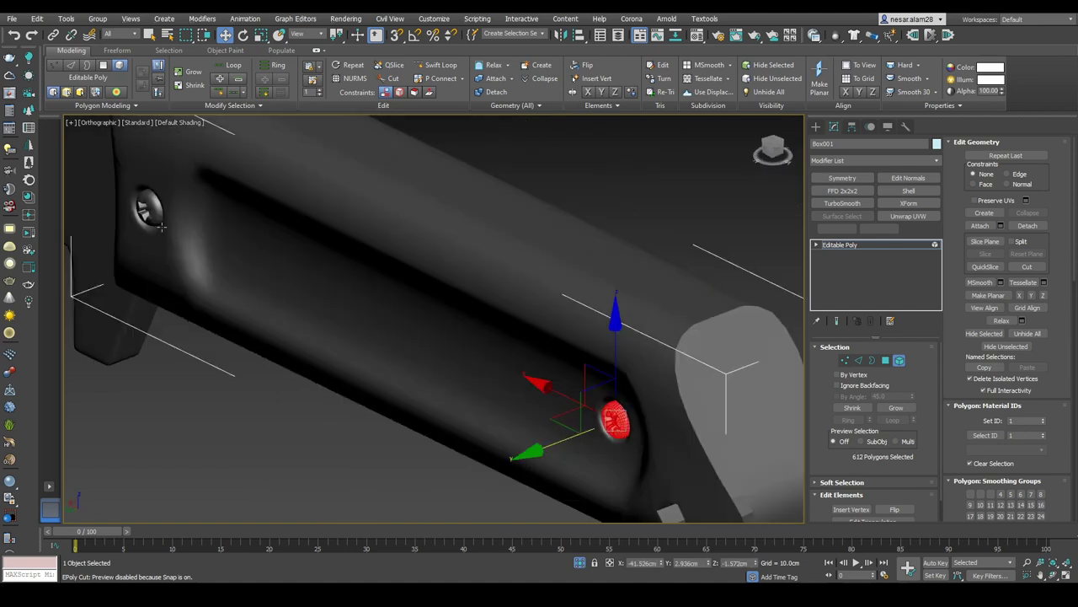
{"action": "left_click", "coordinate": [899, 359]}
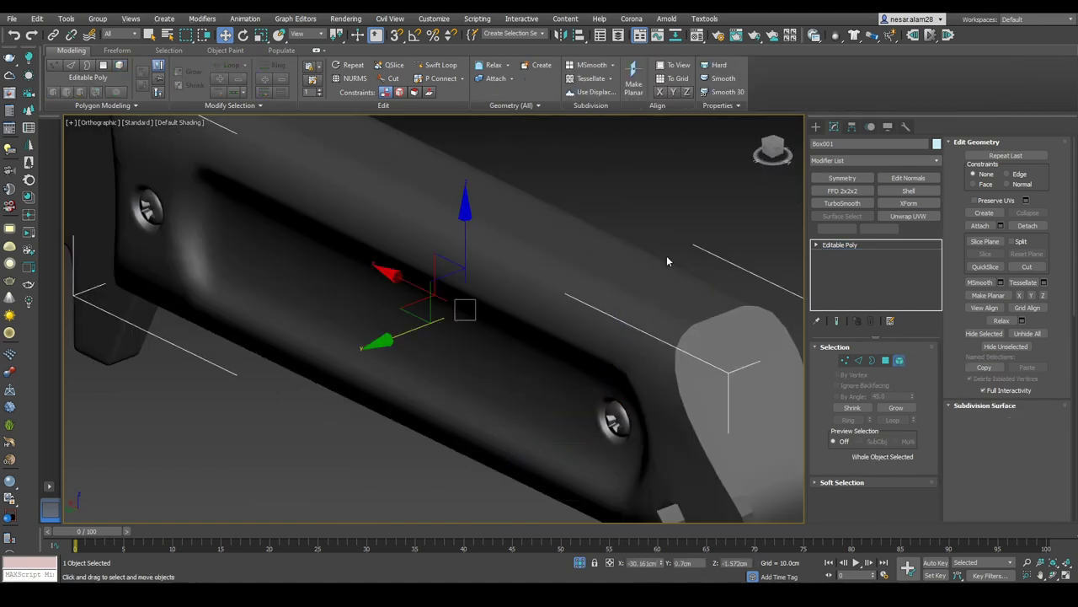
Step: Review the full knife from the front and in perspective after adjusting the screws
{"action": "scroll", "coordinate": [699, 299], "scroll_direction": "down", "scroll_amount": 5}
{"action": "middle_click_drag", "start_coordinate": [650, 356], "coordinate": [554, 385]}
{"action": "left_click", "coordinate": [687, 407]}
{"action": "middle_click_drag", "start_coordinate": [687, 407], "coordinate": [626, 445]}
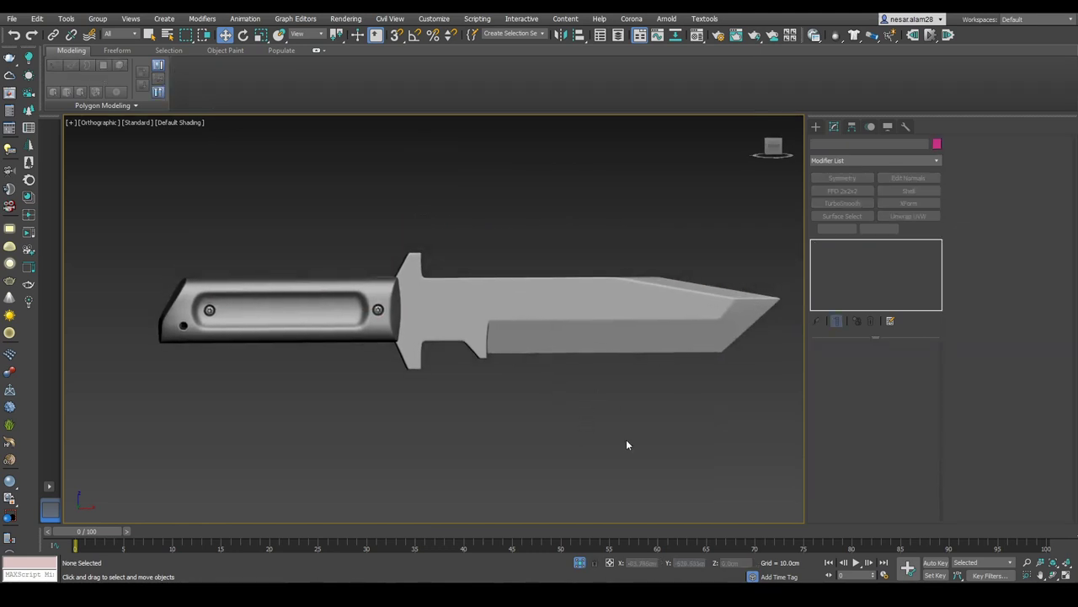
{"action": "left_click", "coordinate": [756, 122]}
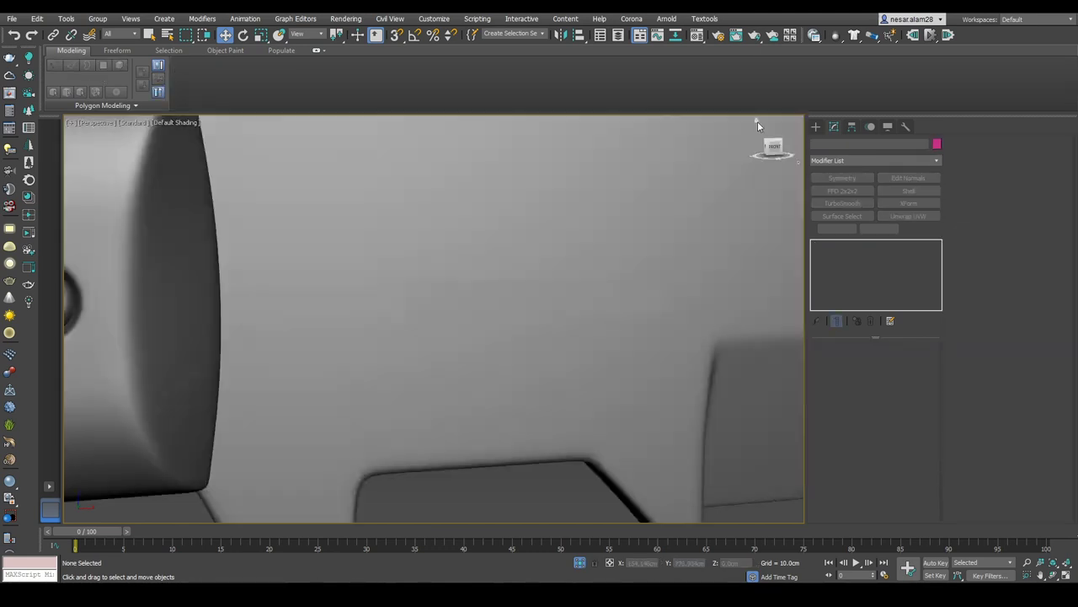
{"action": "middle_click_drag", "start_coordinate": [708, 248], "coordinate": [652, 411], "text": "alt"}
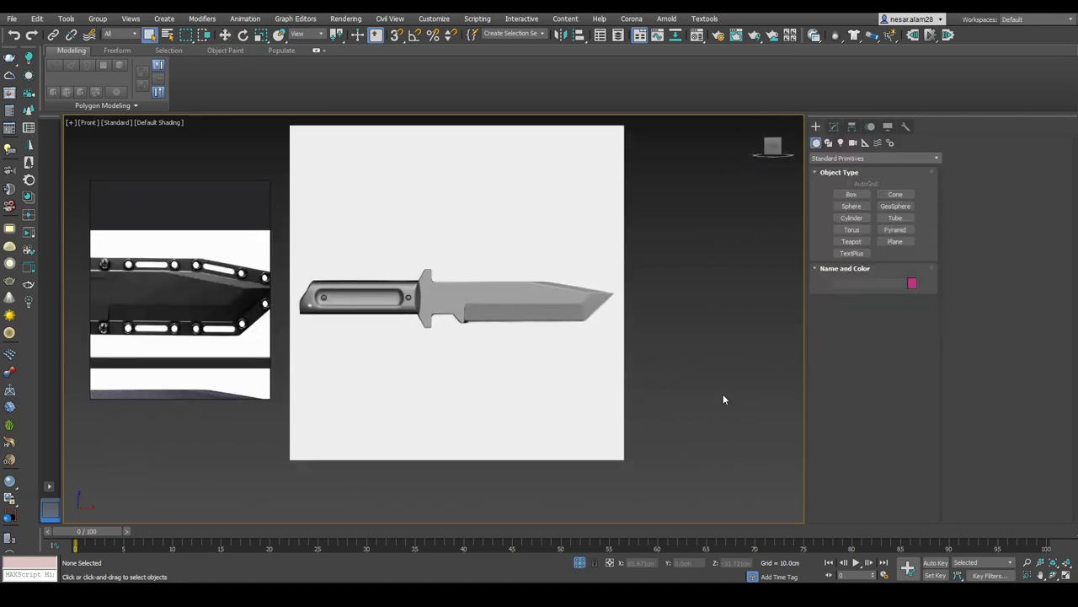
Step: Replace the reference plane's diffuse bitmap in the 01 - Default material with the Capture image of the sheathed knife
{"action": "key", "text": "m"}
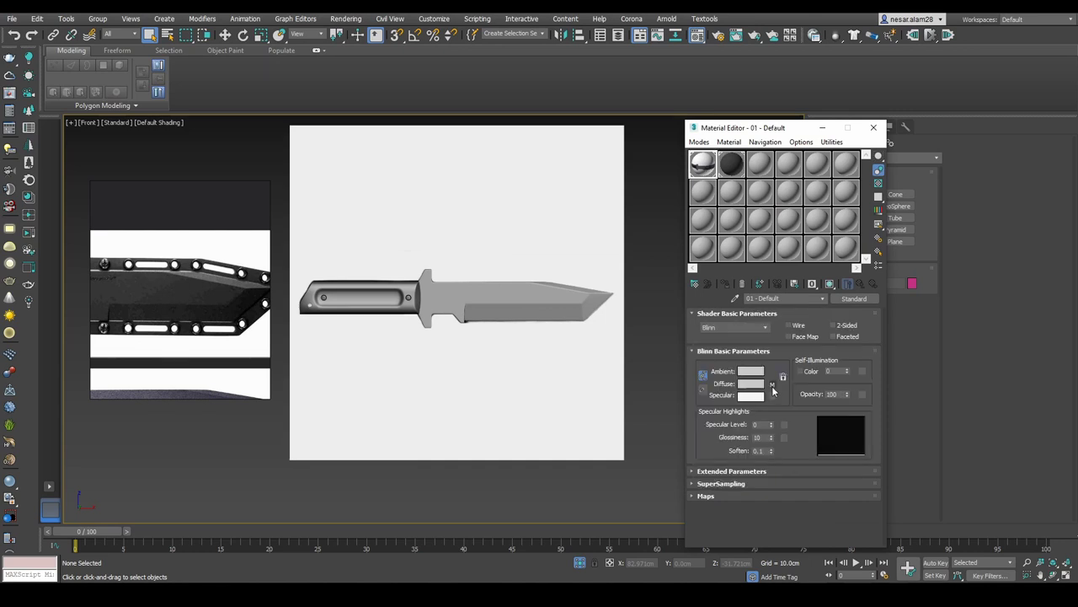
{"action": "left_click", "coordinate": [773, 383]}
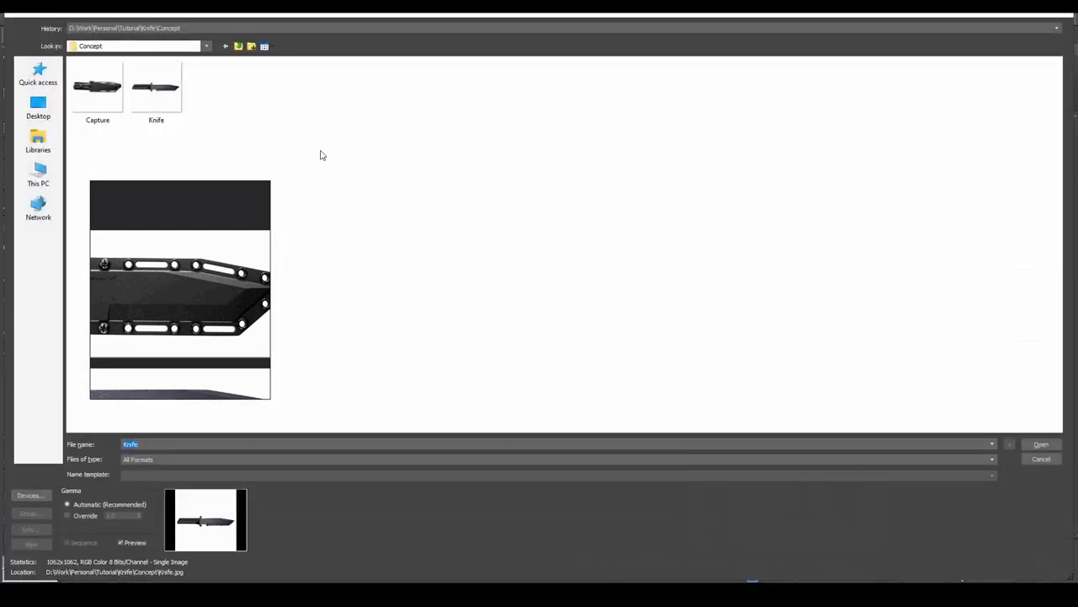
{"action": "double_click", "coordinate": [97, 94]}
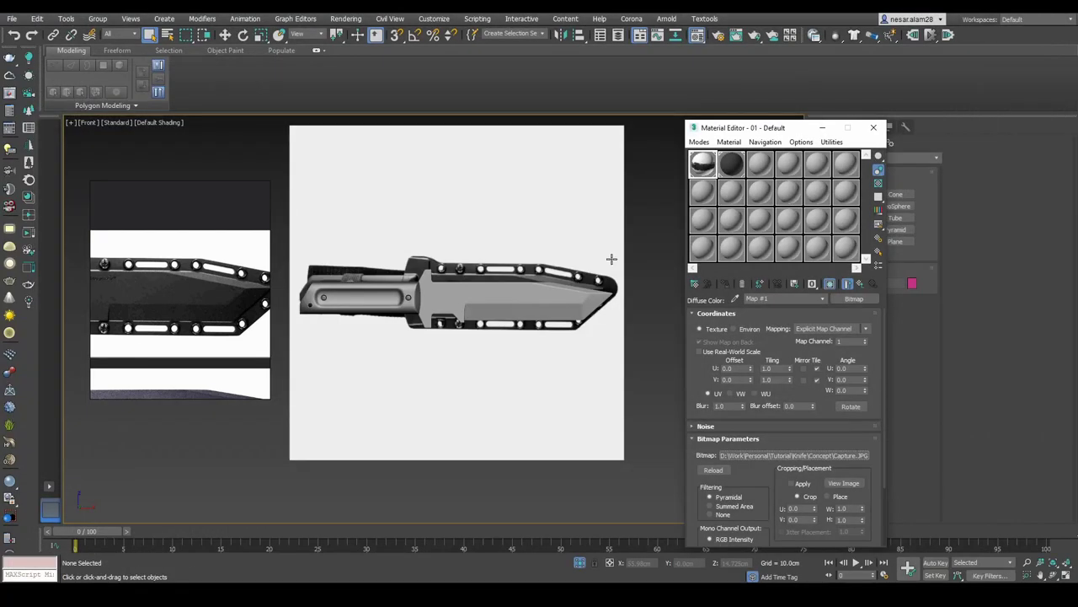
{"action": "left_click", "coordinate": [873, 129]}
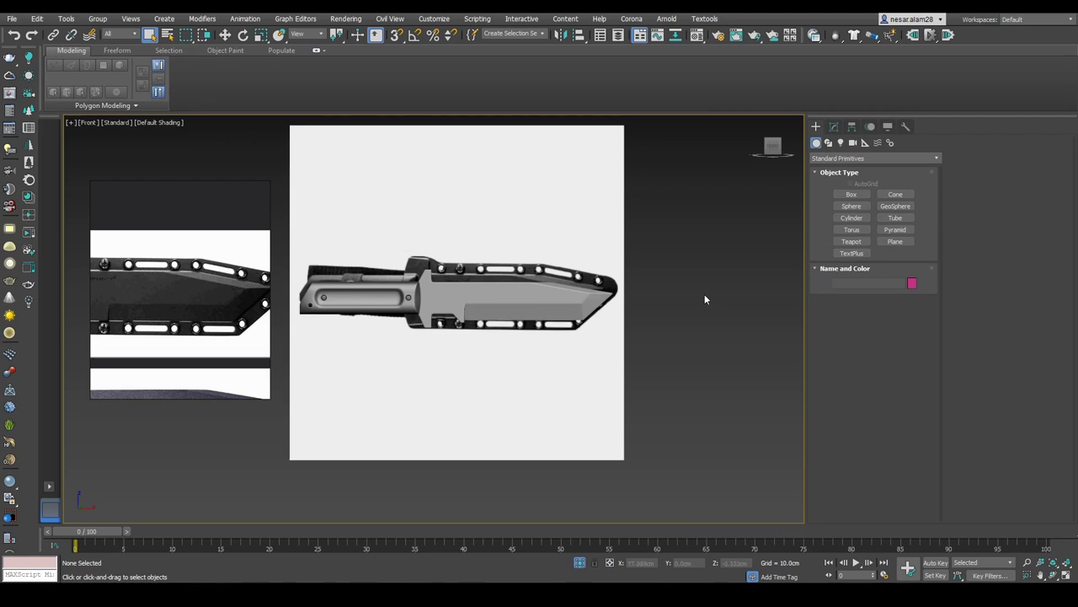
Step: Clone the blade in place as an independent copy
{"action": "left_click", "coordinate": [510, 310]}
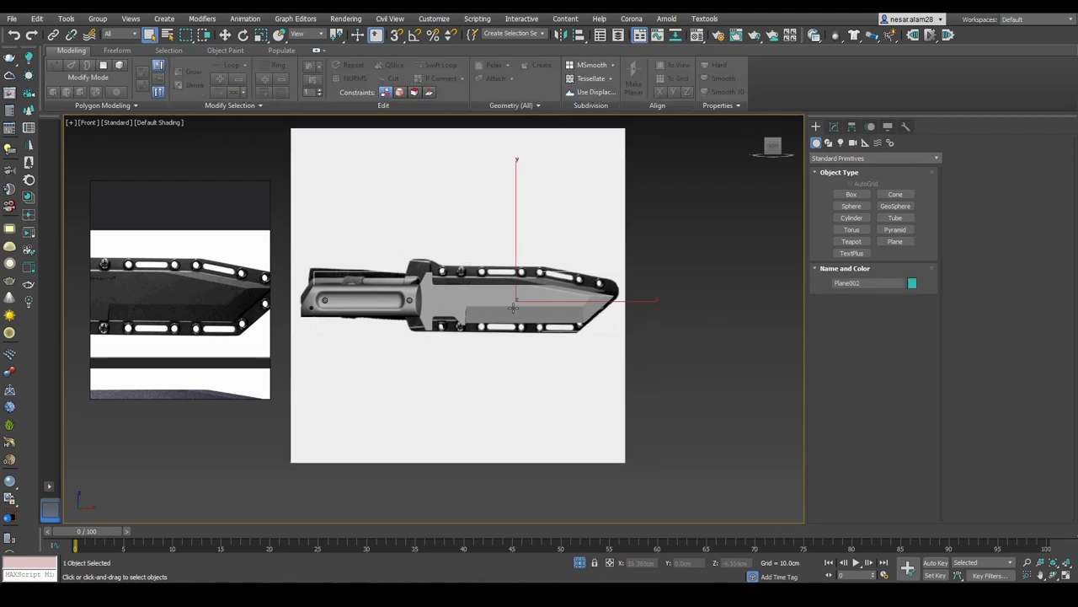
{"action": "left_click_drag", "start_coordinate": [611, 193], "coordinate": [635, 209]}
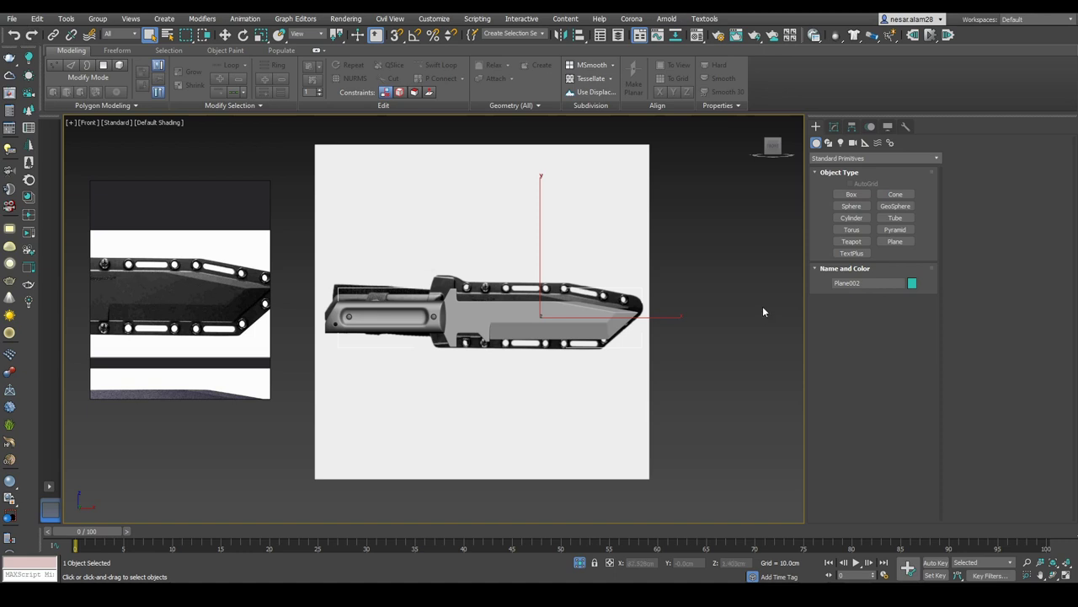
{"action": "key", "text": "ctrl+z"}
{"action": "key", "text": "ctrl+v"}
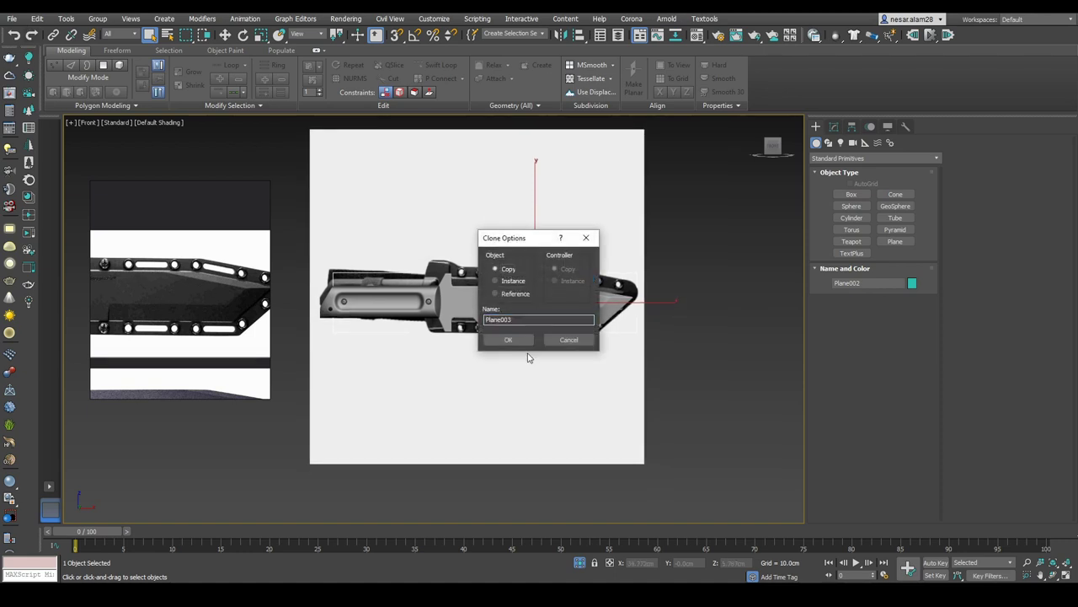
{"action": "left_click", "coordinate": [530, 338]}
Step: Hide the handle and turn off NURMS subdivision on the blade copy
{"action": "left_click", "coordinate": [629, 241]}
{"action": "middle_click_drag", "start_coordinate": [628, 241], "coordinate": [730, 380], "text": "alt"}
{"action": "scroll", "coordinate": [559, 366], "scroll_direction": "up", "scroll_amount": 5}
{"action": "key", "text": "F3"}
{"action": "left_click", "coordinate": [558, 366]}
{"action": "key", "text": "F3"}
{"action": "left_click", "coordinate": [834, 126]}
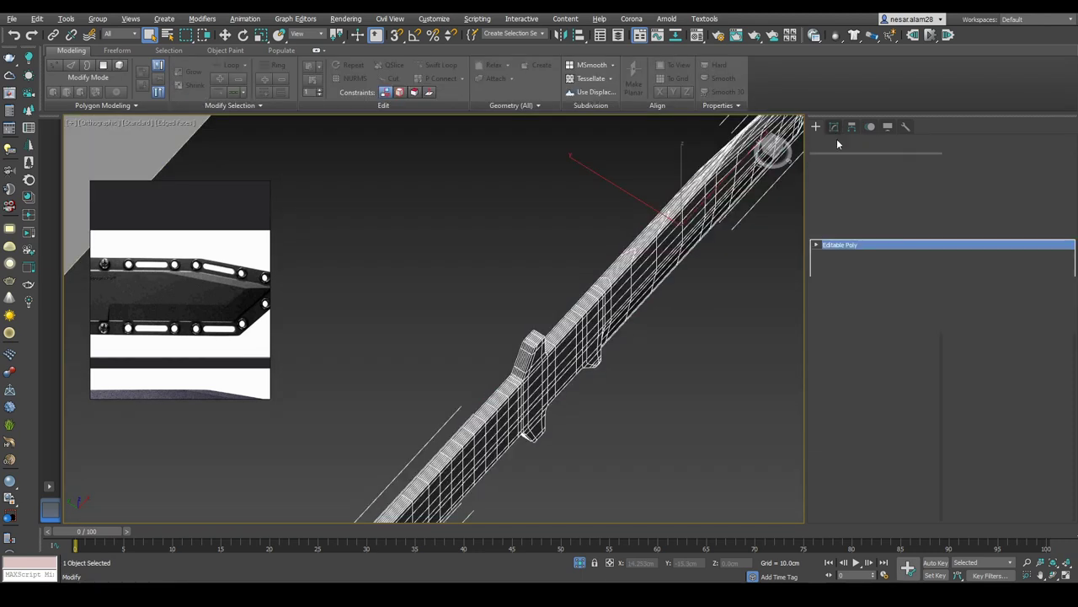
{"action": "left_click", "coordinate": [972, 364]}
{"action": "middle_click_drag", "start_coordinate": [590, 337], "coordinate": [634, 330], "text": "alt"}
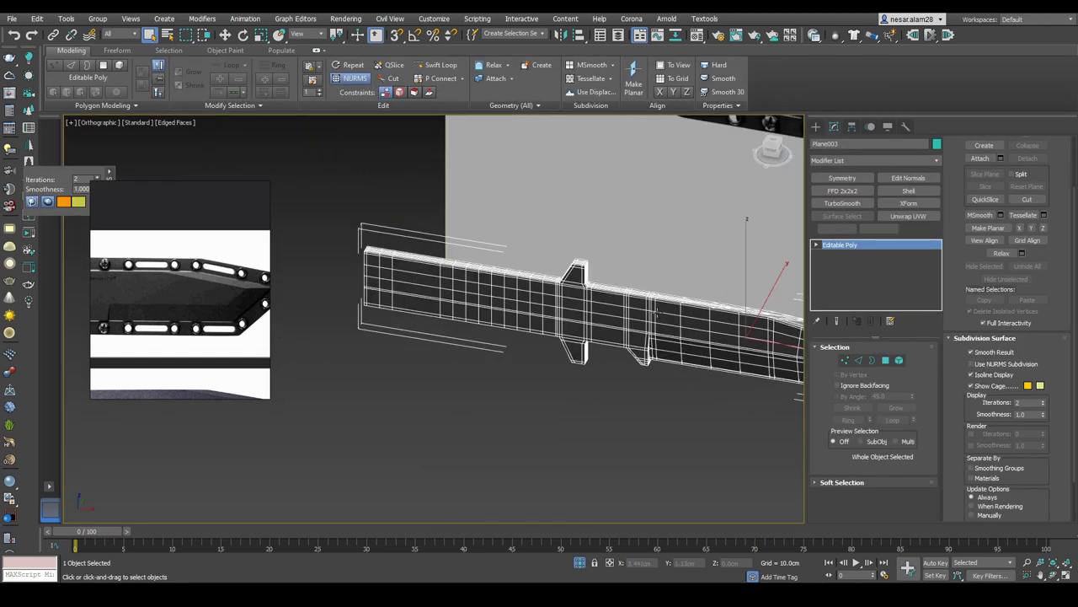
Step: Delete the tang, guard and notch vertices of the blade copy, keeping only the blade section ahead of the notch
{"action": "key", "text": "1"}
{"action": "scroll", "coordinate": [634, 330], "scroll_direction": "up", "scroll_amount": 3}
{"action": "left_click", "coordinate": [769, 155]}
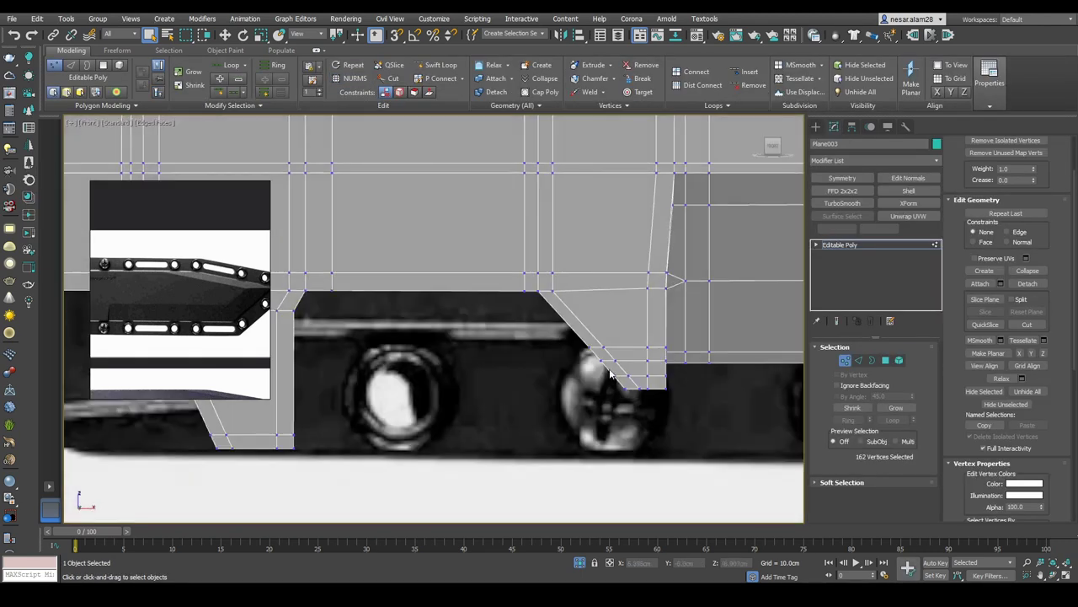
{"action": "key", "text": "2"}
{"action": "scroll", "coordinate": [598, 337], "scroll_direction": "down", "scroll_amount": 3}
{"action": "scroll", "coordinate": [621, 362], "scroll_direction": "down", "scroll_amount": 3}
{"action": "key", "text": "1"}
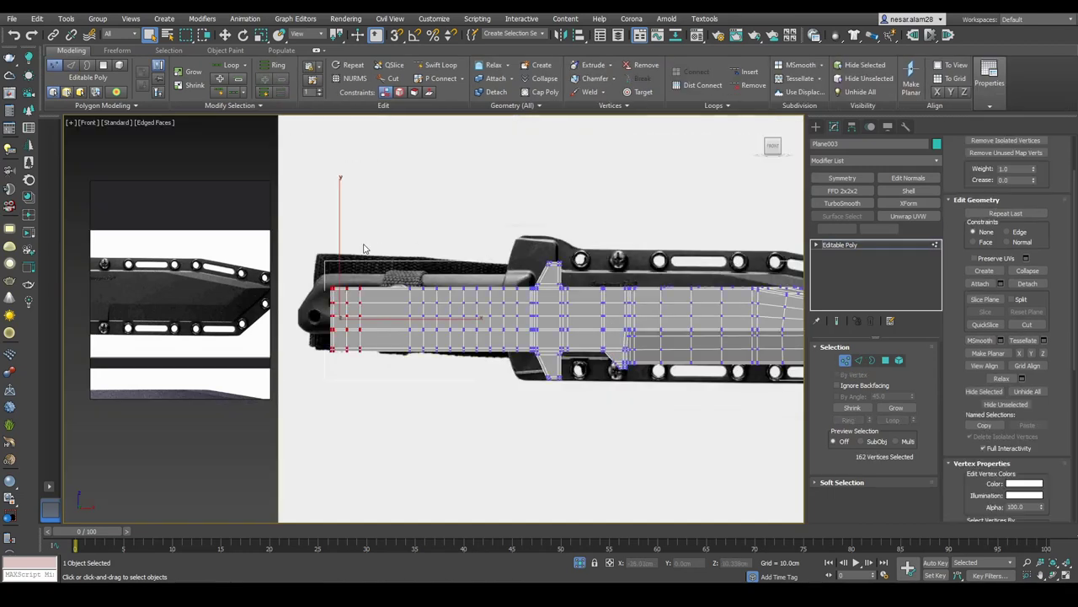
{"action": "left_click_drag", "start_coordinate": [623, 494], "coordinate": [622, 494]}
{"action": "scroll", "coordinate": [628, 328], "scroll_direction": "up", "scroll_amount": 8}
{"action": "scroll", "coordinate": [627, 328], "scroll_direction": "down", "scroll_amount": 5}
{"action": "key", "text": "F3"}
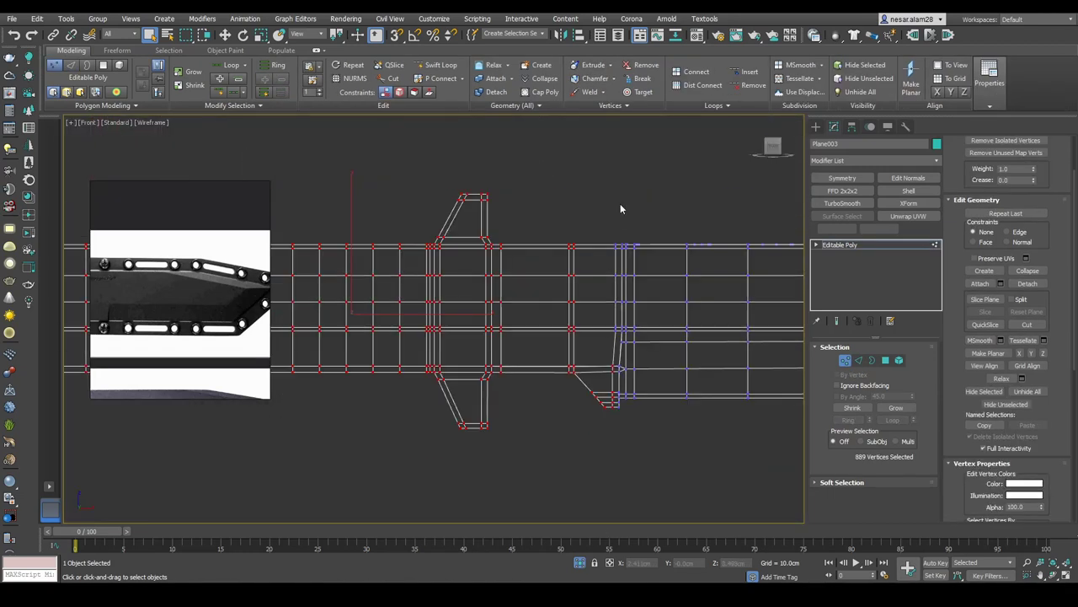
{"action": "left_click_drag", "start_coordinate": [665, 375], "coordinate": [665, 374], "text": "alt"}
{"action": "scroll", "coordinate": [589, 419], "scroll_direction": "up", "scroll_amount": 2}
{"action": "key", "text": "Delete"}
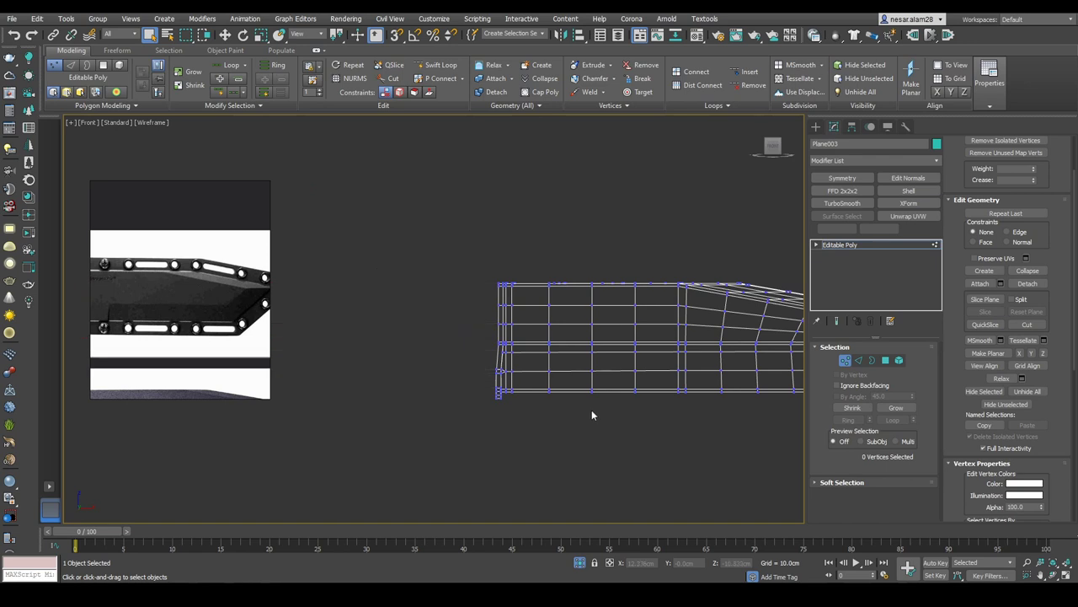
Step: Flatten the open edges at the blade copy's cut end by scaling them along the X axis
{"action": "scroll", "coordinate": [509, 352], "scroll_direction": "up", "scroll_amount": 2}
{"action": "key", "text": "2"}
{"action": "key", "text": "r"}
{"action": "key", "text": "F3"}
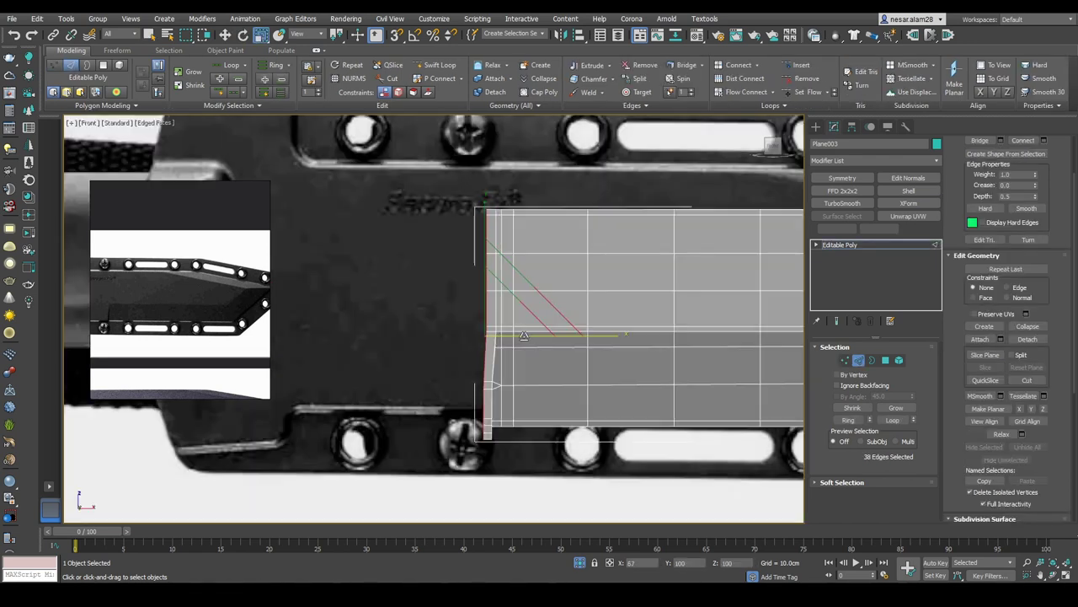
{"action": "scroll", "coordinate": [603, 320], "scroll_direction": "down", "scroll_amount": 2}
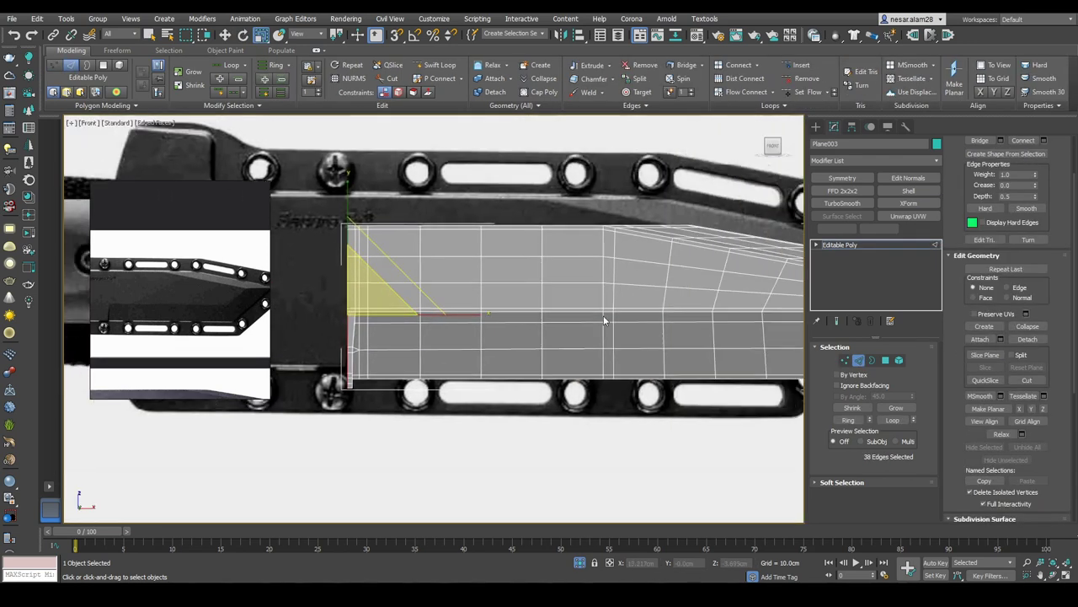
Step: Move the reference image plane so the pictured sheath lines up with the blade copy in the front view
{"action": "left_click", "coordinate": [860, 359]}
{"action": "scroll", "coordinate": [647, 297], "scroll_direction": "down", "scroll_amount": 2}
{"action": "middle_click_drag", "start_coordinate": [553, 265], "coordinate": [566, 268]}
{"action": "left_click", "coordinate": [499, 254]}
{"action": "key", "text": "w"}
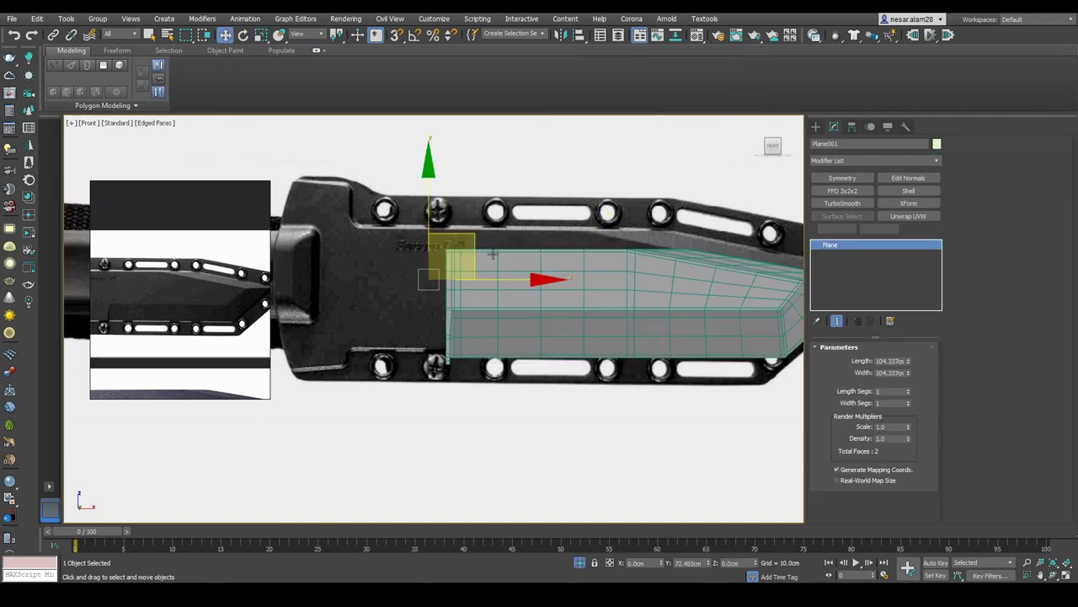
{"action": "left_click_drag", "start_coordinate": [430, 204], "coordinate": [443, 221]}
{"action": "left_click_drag", "start_coordinate": [557, 301], "coordinate": [581, 301]}
{"action": "middle_click_drag", "start_coordinate": [696, 301], "coordinate": [604, 266]}
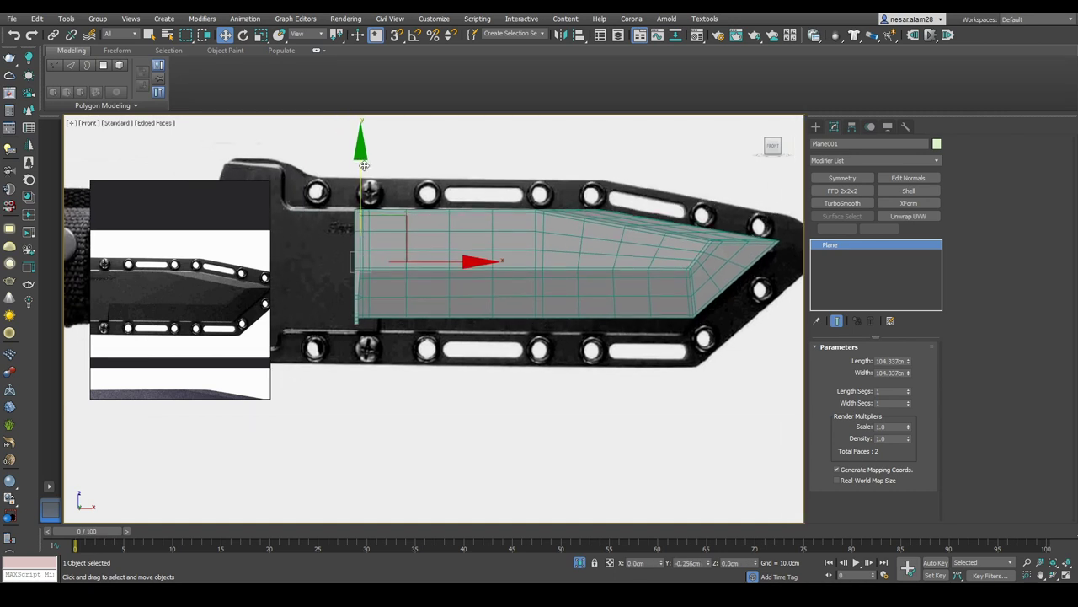
{"action": "scroll", "coordinate": [605, 204], "scroll_direction": "up", "scroll_amount": 3}
{"action": "scroll", "coordinate": [606, 204], "scroll_direction": "down", "scroll_amount": 4}
Step: Select the lengthwise edge loop along the middle of the blade copy's thickness and convert the selection to its element
{"action": "left_click", "coordinate": [527, 278]}
{"action": "scroll", "coordinate": [528, 278], "scroll_direction": "up", "scroll_amount": 3}
{"action": "mouse_move", "coordinate": [528, 278]}
{"action": "left_mouse_down"}
{"action": "mouse_move", "coordinate": [462, 278]}
{"action": "mouse_move", "coordinate": [531, 278]}
{"action": "left_mouse_up"}
{"action": "middle_click_drag", "start_coordinate": [594, 275], "coordinate": [554, 232]}
{"action": "scroll", "coordinate": [633, 202], "scroll_direction": "down", "scroll_amount": 5}
{"action": "middle_click_drag", "start_coordinate": [633, 202], "coordinate": [564, 326], "text": "alt"}
{"action": "scroll", "coordinate": [576, 324], "scroll_direction": "up", "scroll_amount": 5}
{"action": "key", "text": "2"}
{"action": "right_click", "coordinate": [563, 330]}
{"action": "left_click", "coordinate": [517, 355]}
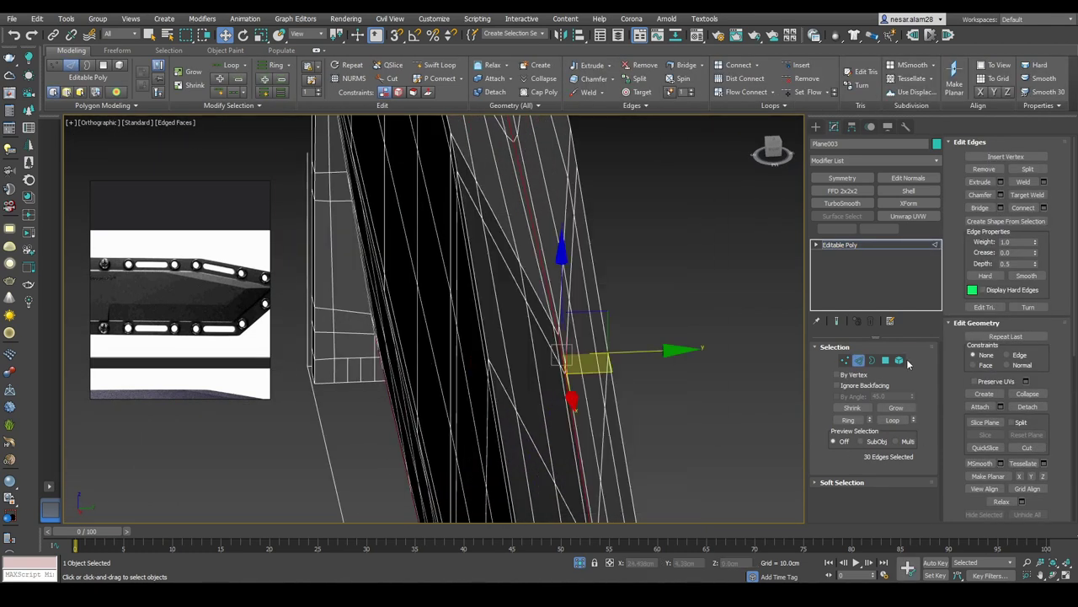
{"action": "left_click", "coordinate": [898, 360], "text": "ctrl"}
{"action": "key", "text": "r"}
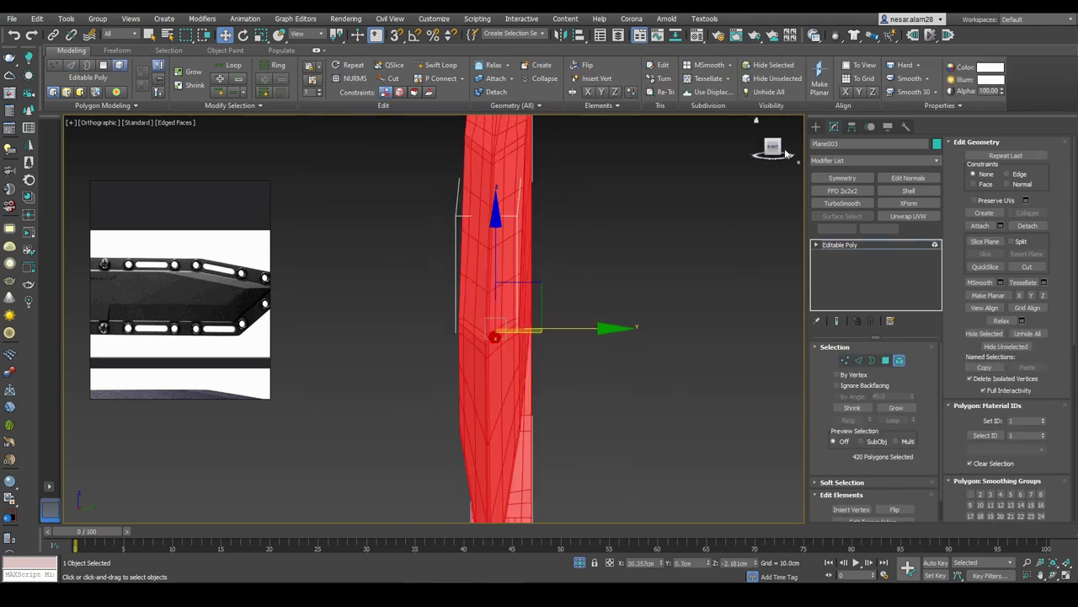
Step: Select the polygons of the blade copy's back half from the right view and clear the selection
{"action": "key", "text": "1"}
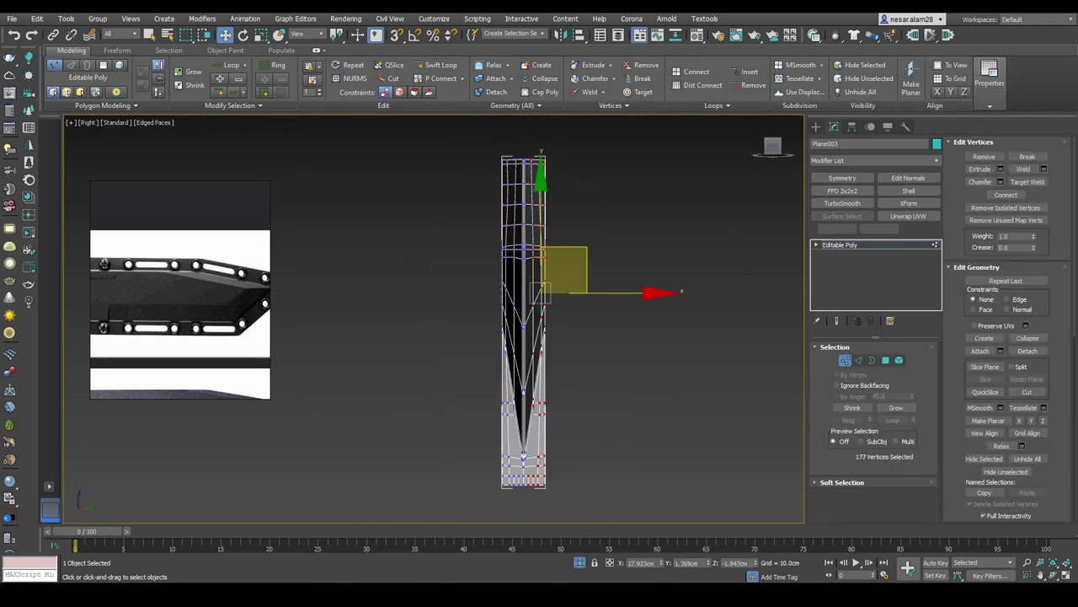
{"action": "left_click", "coordinate": [885, 360], "text": "ctrl"}
{"action": "scroll", "coordinate": [527, 158], "scroll_direction": "up", "scroll_amount": 8}
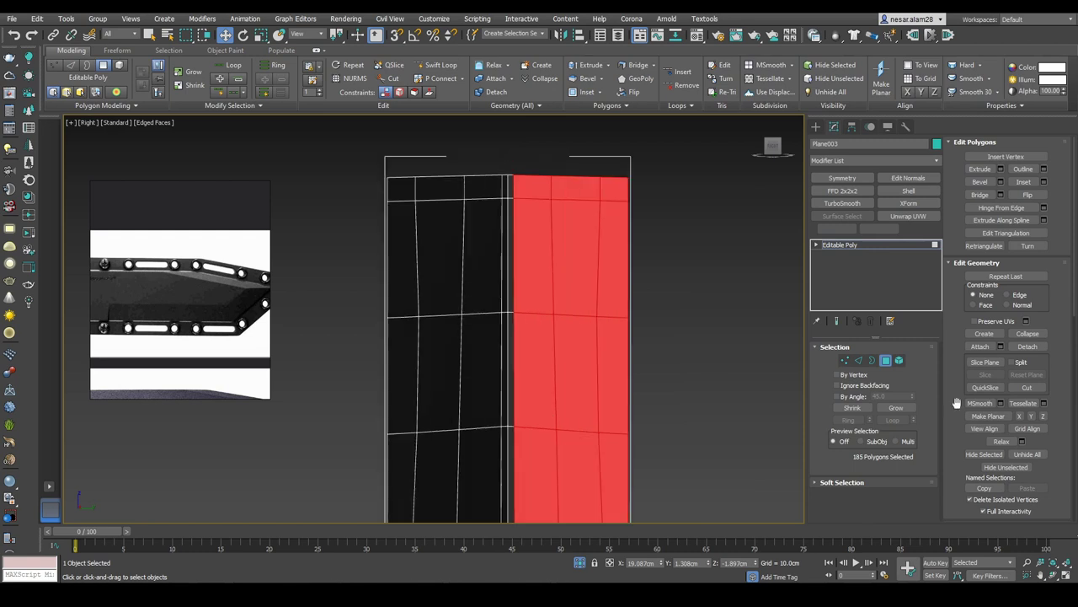
{"action": "mouse_move", "coordinate": [559, 236]}
{"action": "middle_mouse_down", "text": "alt"}
{"action": "mouse_move", "coordinate": [685, 315]}
{"action": "mouse_move", "coordinate": [489, 374]}
{"action": "middle_mouse_up", "text": "alt"}
{"action": "left_click_drag", "start_coordinate": [506, 485], "coordinate": [506, 485], "text": "alt"}
{"action": "middle_click_drag", "start_coordinate": [506, 486], "coordinate": [559, 307], "text": "alt"}
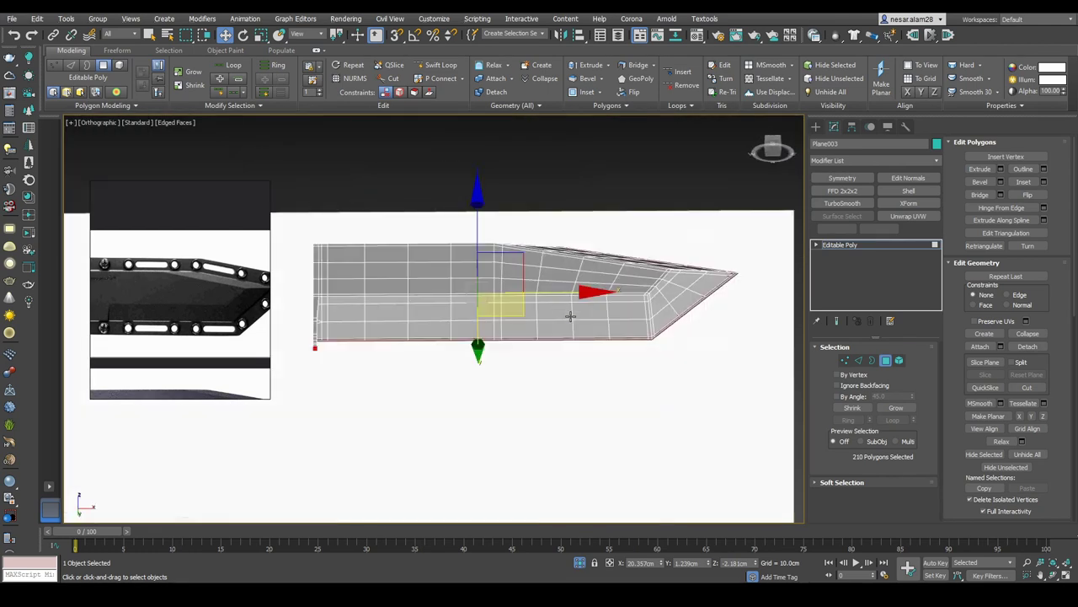
{"action": "key", "text": "ctrl+d"}
Step: Examine the small stub at the lower corner of the blade copy's open end in the front view
{"action": "scroll", "coordinate": [517, 323], "scroll_direction": "up", "scroll_amount": 8}
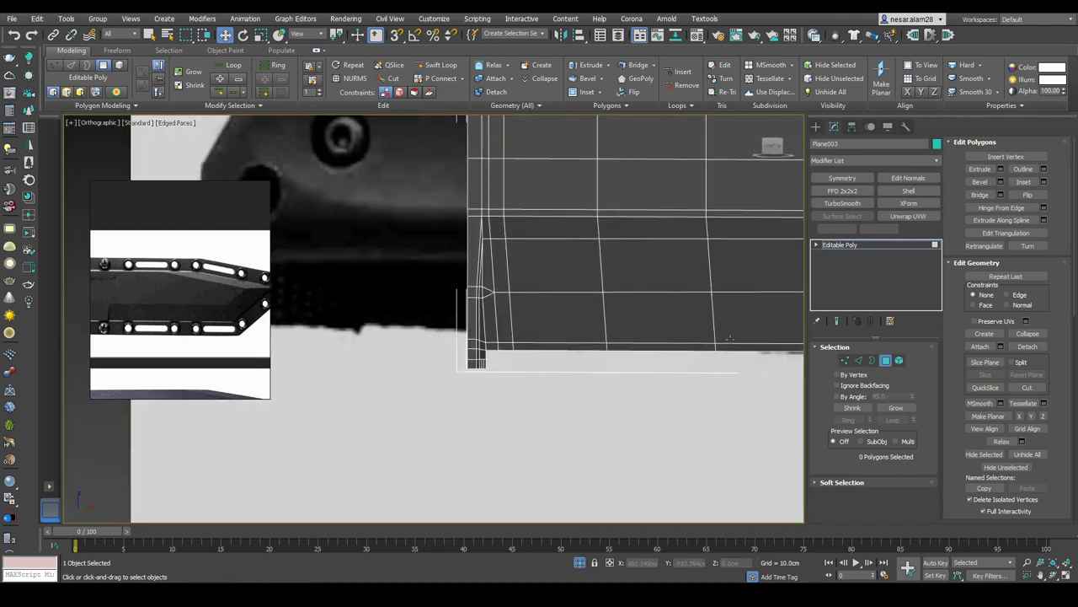
{"action": "key", "text": "f"}
{"action": "middle_click_drag", "start_coordinate": [274, 278], "coordinate": [456, 388]}
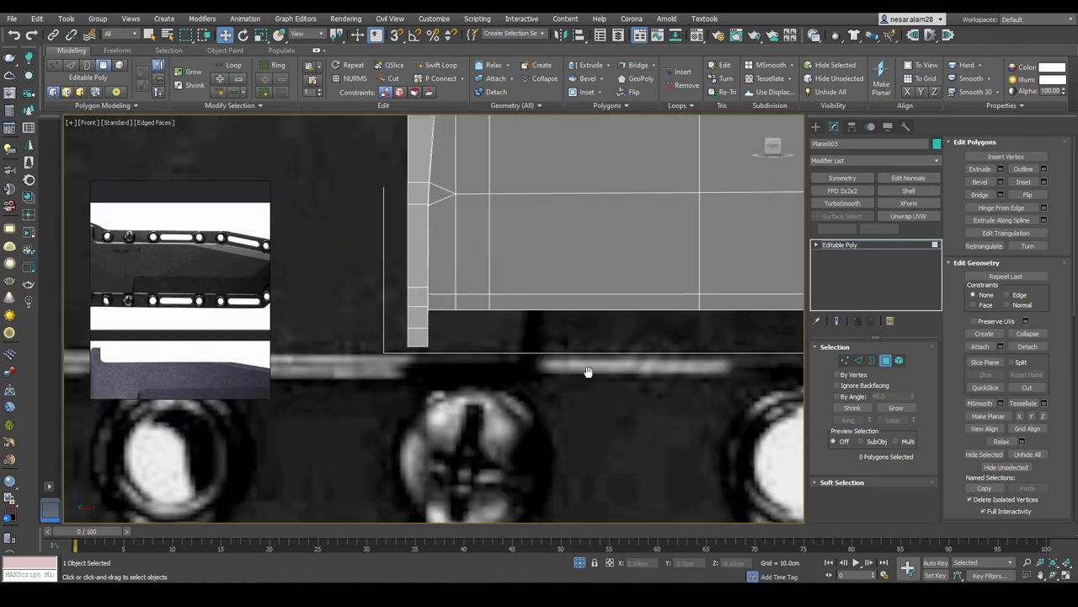
Step: Snap the three lower corner vertices at the sheath's handle end level with the panel's bottom edge
{"action": "scroll", "coordinate": [581, 382], "scroll_direction": "down", "scroll_amount": 2}
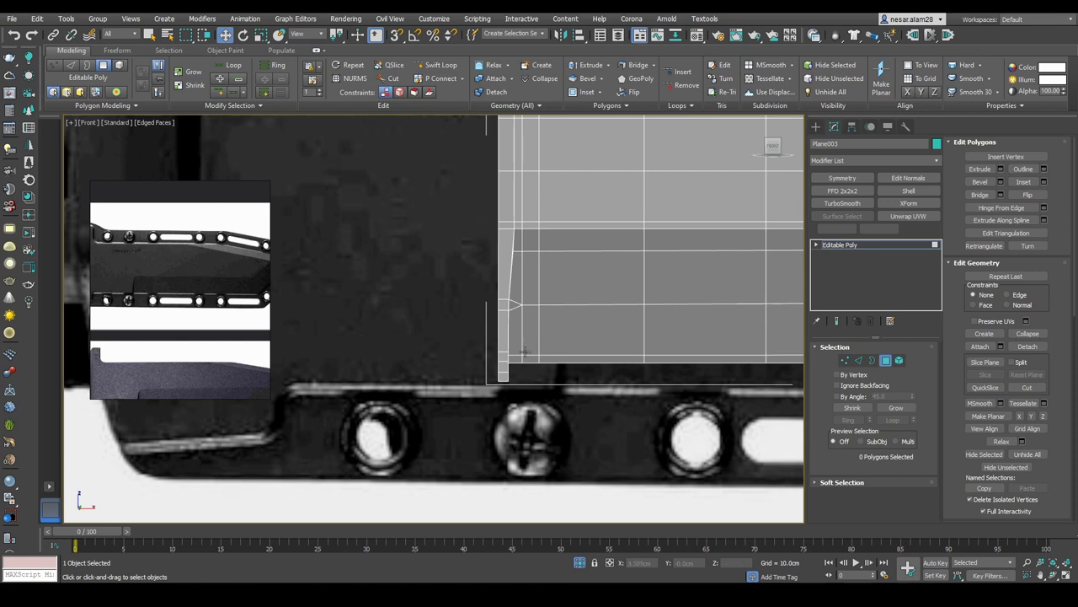
{"action": "scroll", "coordinate": [517, 358], "scroll_direction": "up", "scroll_amount": 1}
{"action": "key", "text": "1"}
{"action": "left_click_drag", "start_coordinate": [481, 375], "coordinate": [517, 403]}
{"action": "middle_click_drag", "start_coordinate": [573, 390], "coordinate": [478, 296], "text": "alt"}
{"action": "left_click", "coordinate": [514, 377]}
{"action": "left_click", "coordinate": [498, 345]}
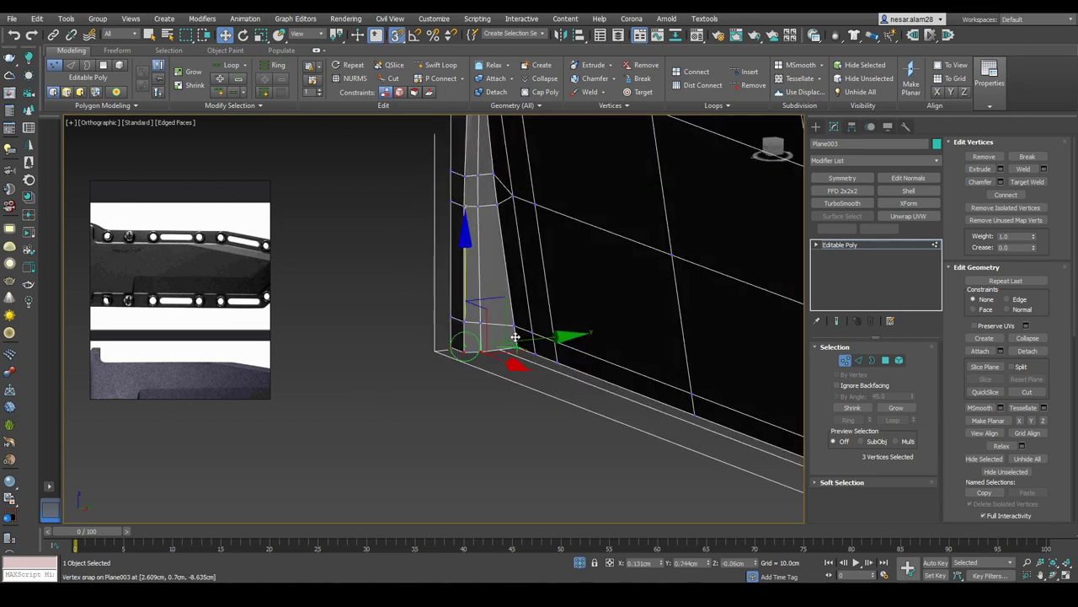
{"action": "middle_click_drag", "start_coordinate": [513, 347], "coordinate": [506, 320], "text": "alt"}
{"action": "scroll", "coordinate": [504, 288], "scroll_direction": "up", "scroll_amount": 2}
Step: Examine the edges around the sheath's handle-end corner from an angle and from the front
{"action": "key", "text": "2"}
{"action": "left_click", "coordinate": [503, 288]}
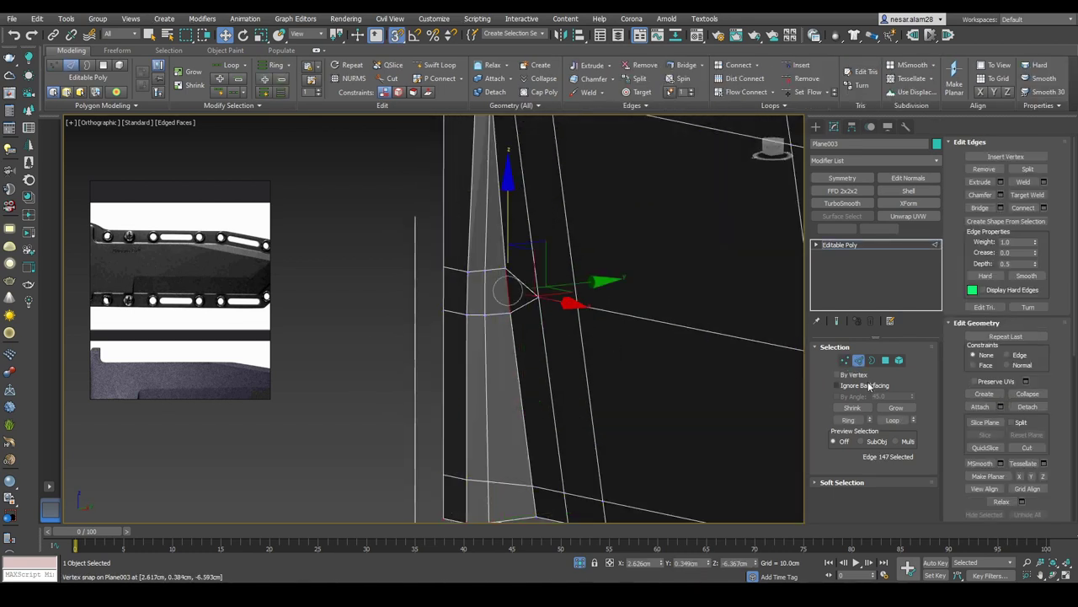
{"action": "middle_click_drag", "start_coordinate": [644, 377], "coordinate": [633, 366], "text": "alt"}
{"action": "scroll", "coordinate": [624, 354], "scroll_direction": "down", "scroll_amount": 3}
{"action": "scroll", "coordinate": [614, 345], "scroll_direction": "up", "scroll_amount": 1}
{"action": "key", "text": "F4"}
{"action": "key", "text": "f"}
{"action": "scroll", "coordinate": [589, 281], "scroll_direction": "up", "scroll_amount": 3}
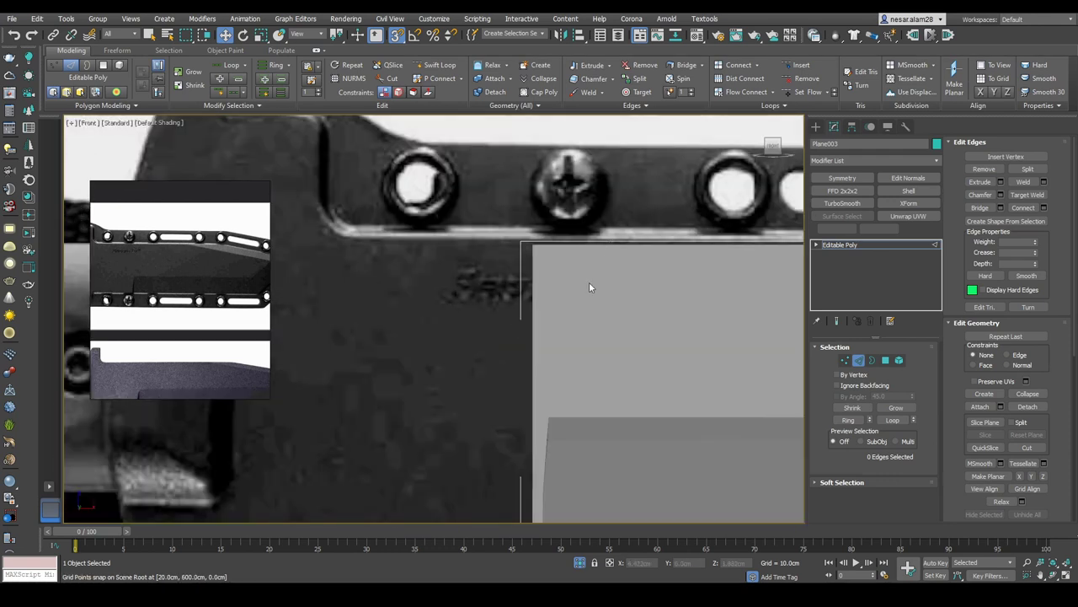
Step: Move the 13 handle-end vertices outward to X about -5.95 cm to lengthen the sheath body
{"action": "scroll", "coordinate": [619, 222], "scroll_direction": "down", "scroll_amount": 2}
{"action": "key", "text": "1"}
{"action": "key", "text": "F3"}
{"action": "key", "text": "F3"}
{"action": "scroll", "coordinate": [613, 269], "scroll_direction": "down", "scroll_amount": 2}
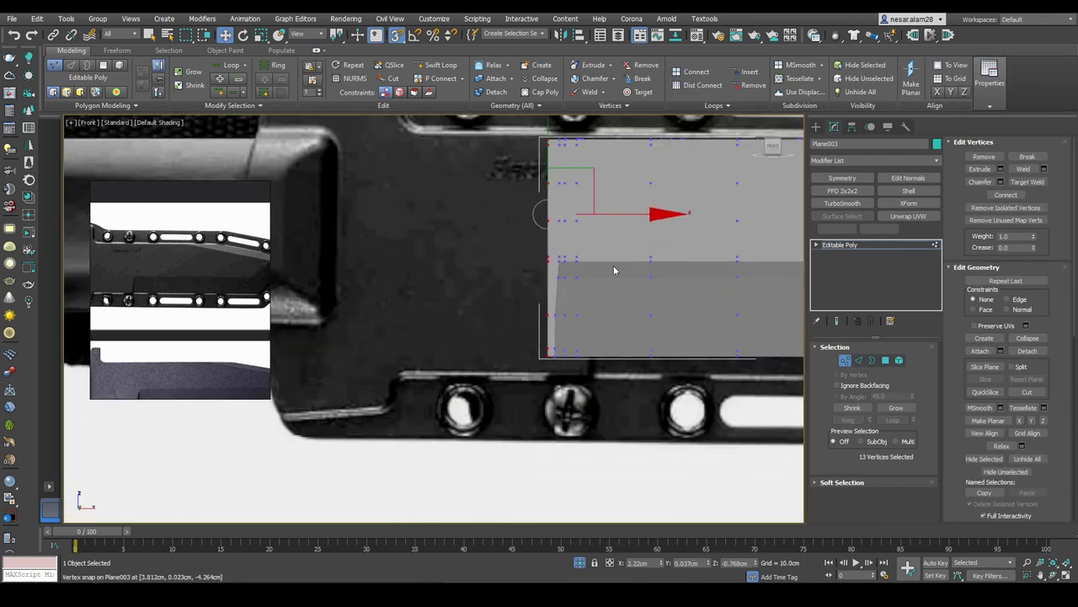
{"action": "left_click_drag", "start_coordinate": [658, 215], "coordinate": [515, 214]}
{"action": "key", "text": "F3"}
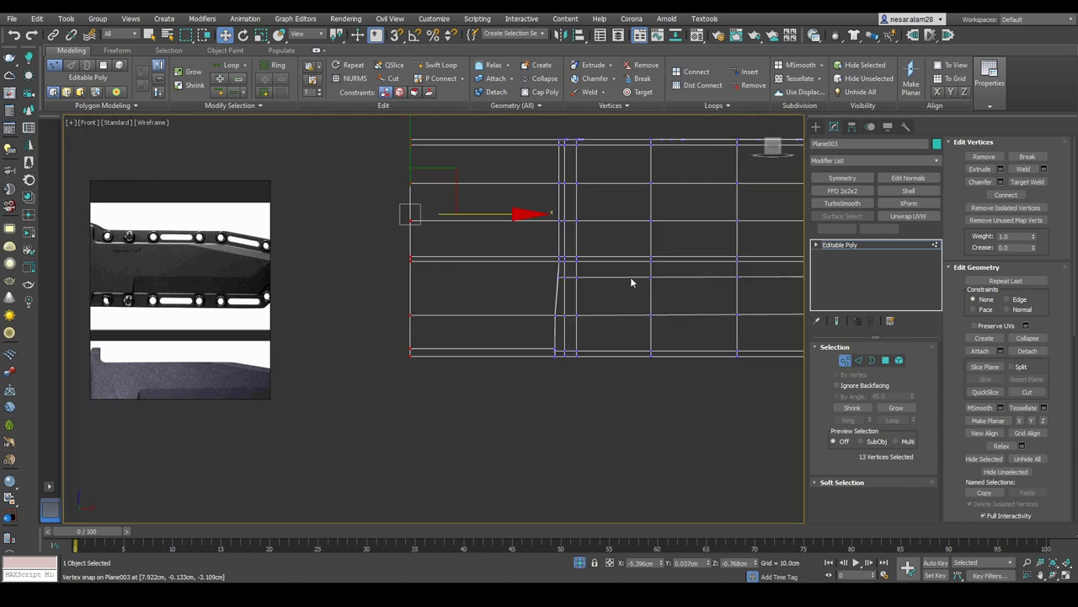
Step: Undo and redo the handle-end vertex move to compare the sheath's length with the reference
{"action": "middle_click_drag", "start_coordinate": [631, 281], "coordinate": [609, 312]}
{"action": "key", "text": "F3"}
{"action": "key", "text": "ctrl+z"}
{"action": "key", "text": "2"}
{"action": "key", "text": "F4"}
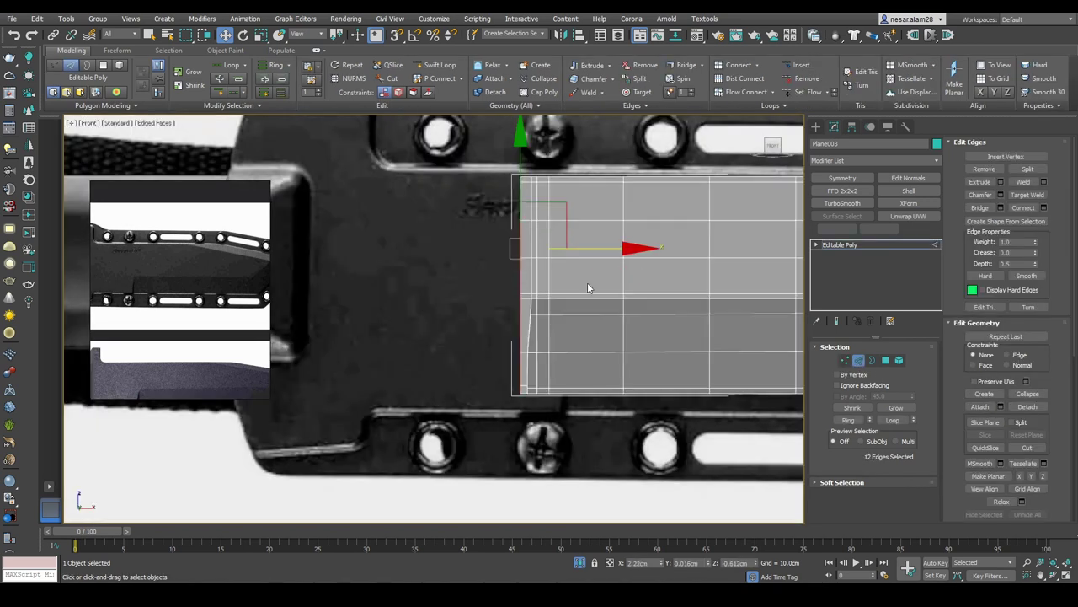
{"action": "key", "text": "ctrl+y"}
{"action": "scroll", "coordinate": [151, 254], "scroll_direction": "down", "scroll_amount": 3}
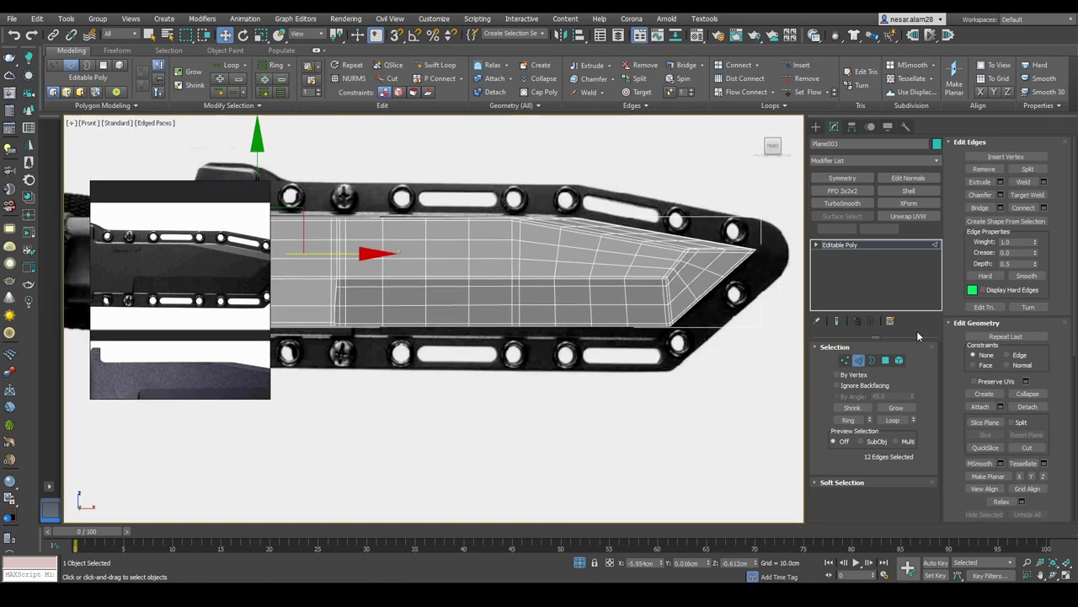
{"action": "left_click", "coordinate": [872, 359]}
{"action": "middle_click_drag", "start_coordinate": [576, 283], "coordinate": [673, 283]}
{"action": "key", "text": "e"}
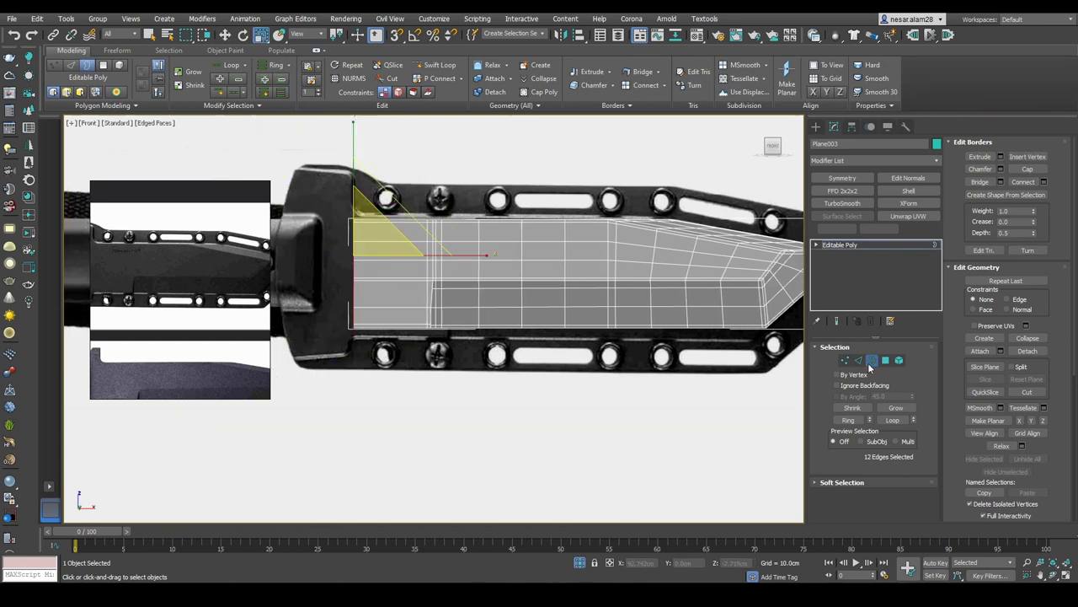
{"action": "key", "text": "3"}
{"action": "middle_click_drag", "start_coordinate": [573, 283], "coordinate": [494, 269]}
{"action": "left_click_drag", "start_coordinate": [510, 230], "coordinate": [512, 228]}
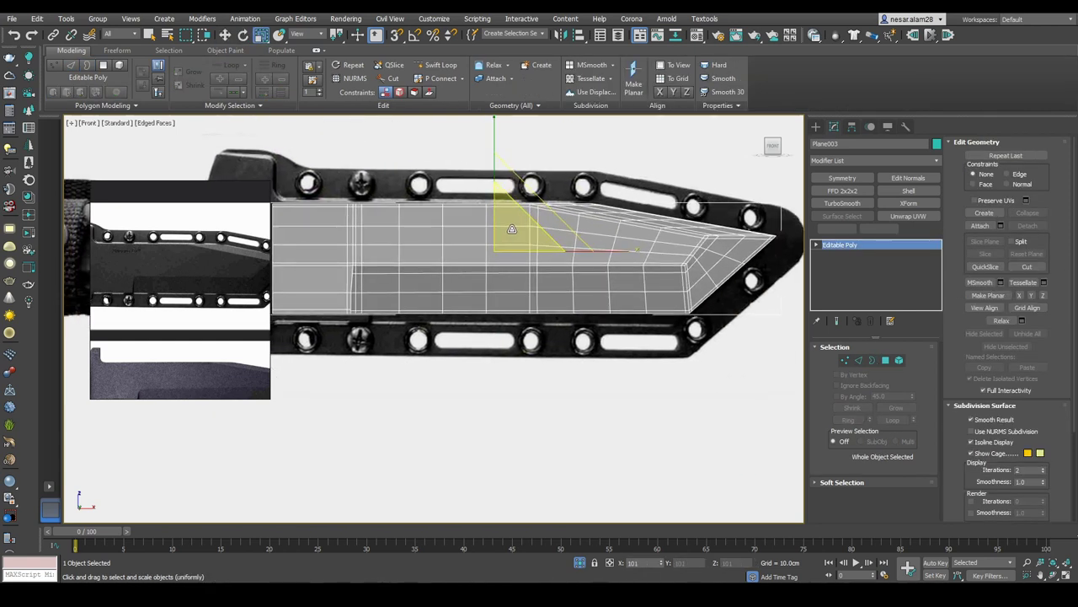
Step: Extrude the 12 open handle-end edges outward by about 8.2 cm to add a new column of polygons
{"action": "scroll", "coordinate": [615, 247], "scroll_direction": "up", "scroll_amount": 6}
{"action": "middle_click_drag", "start_coordinate": [471, 252], "coordinate": [590, 266]}
{"action": "scroll", "coordinate": [455, 271], "scroll_direction": "down", "scroll_amount": 4}
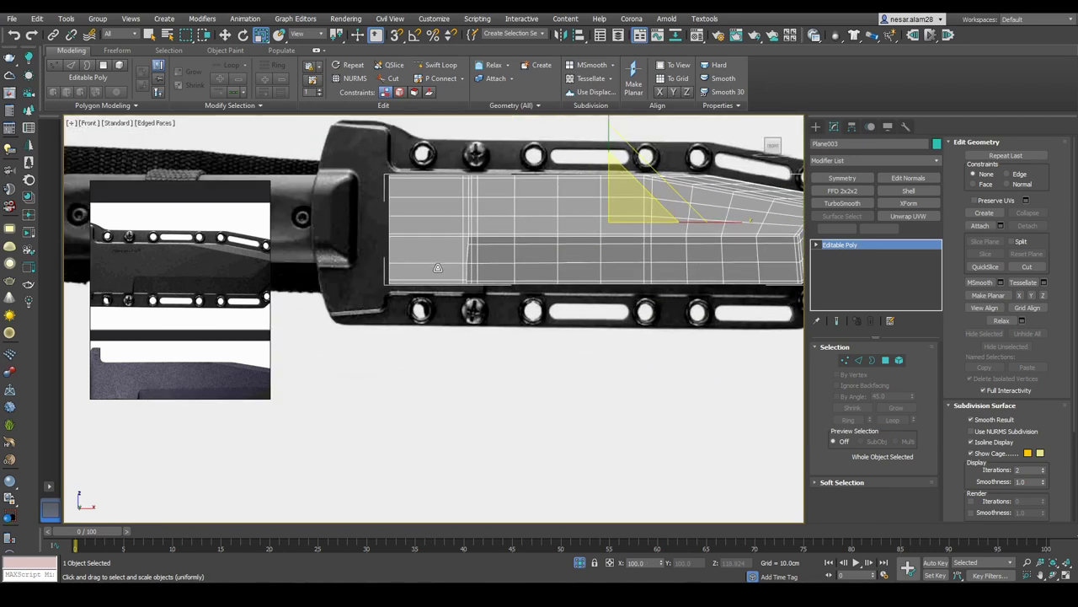
{"action": "scroll", "coordinate": [461, 250], "scroll_direction": "up", "scroll_amount": 4}
{"action": "middle_click_drag", "start_coordinate": [461, 250], "coordinate": [546, 286]}
{"action": "key", "text": "2"}
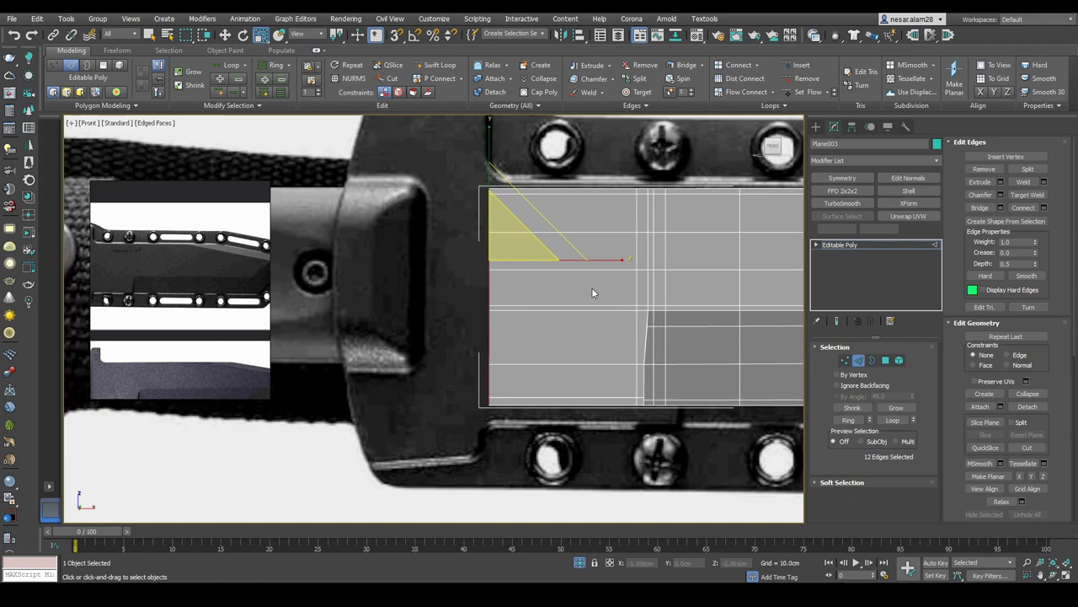
{"action": "left_click_drag", "start_coordinate": [600, 261], "coordinate": [454, 256], "text": "shift"}
{"action": "middle_click_drag", "start_coordinate": [452, 256], "coordinate": [460, 358]}
Step: Extrude the four top polygons of the new handle-end column upward by 10 cm
{"action": "key", "text": "4"}
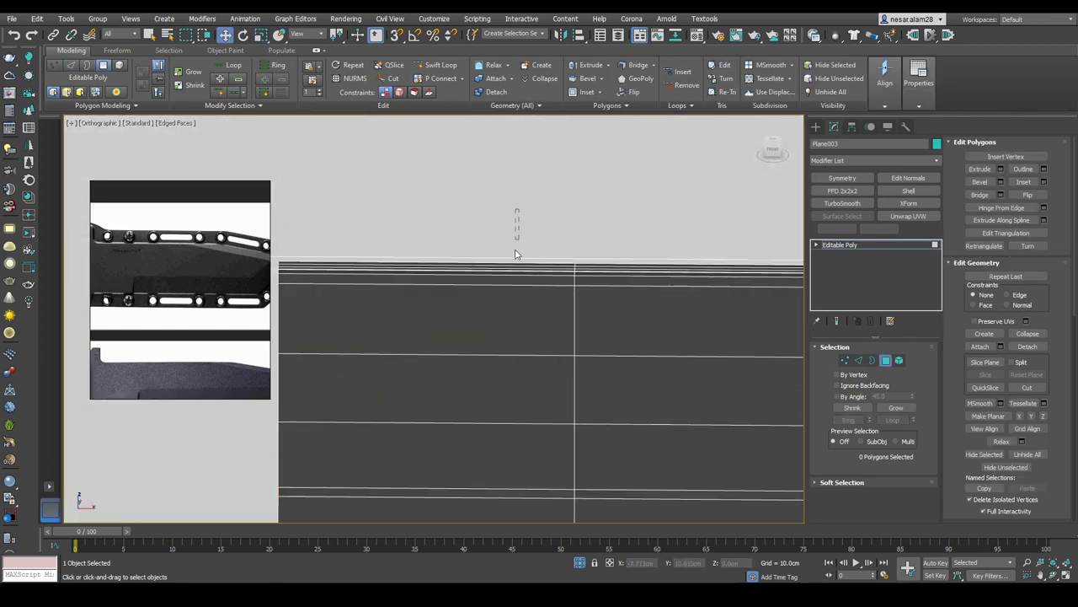
{"action": "left_click_drag", "start_coordinate": [517, 214], "coordinate": [522, 287]}
{"action": "middle_click_drag", "start_coordinate": [523, 286], "coordinate": [547, 354], "text": "alt"}
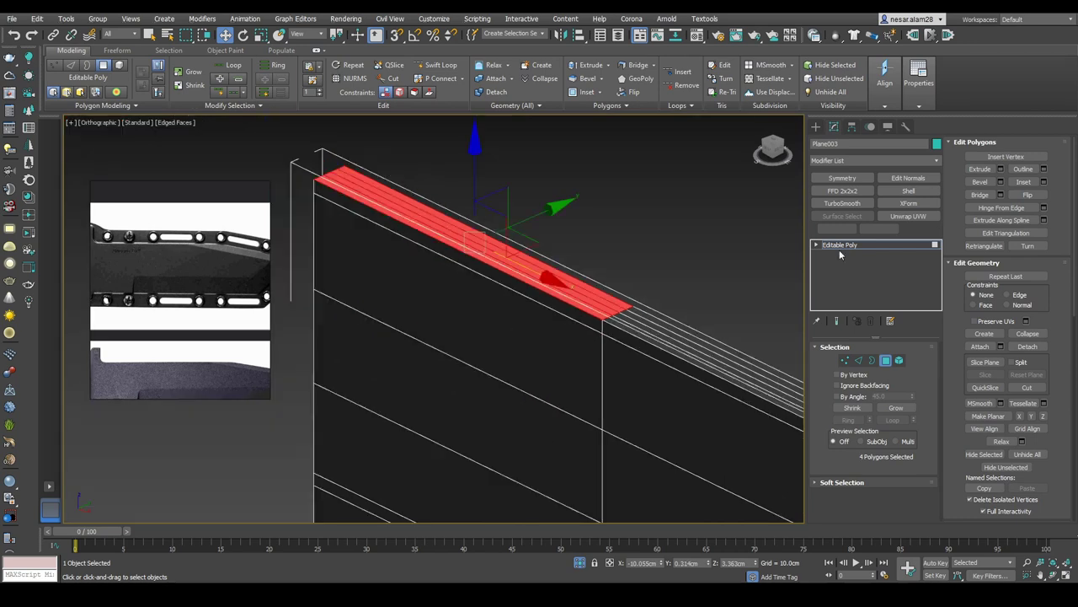
{"action": "left_click", "coordinate": [1000, 170]}
{"action": "left_click", "coordinate": [441, 356]}
{"action": "middle_click_drag", "start_coordinate": [447, 356], "coordinate": [653, 284], "text": "alt"}
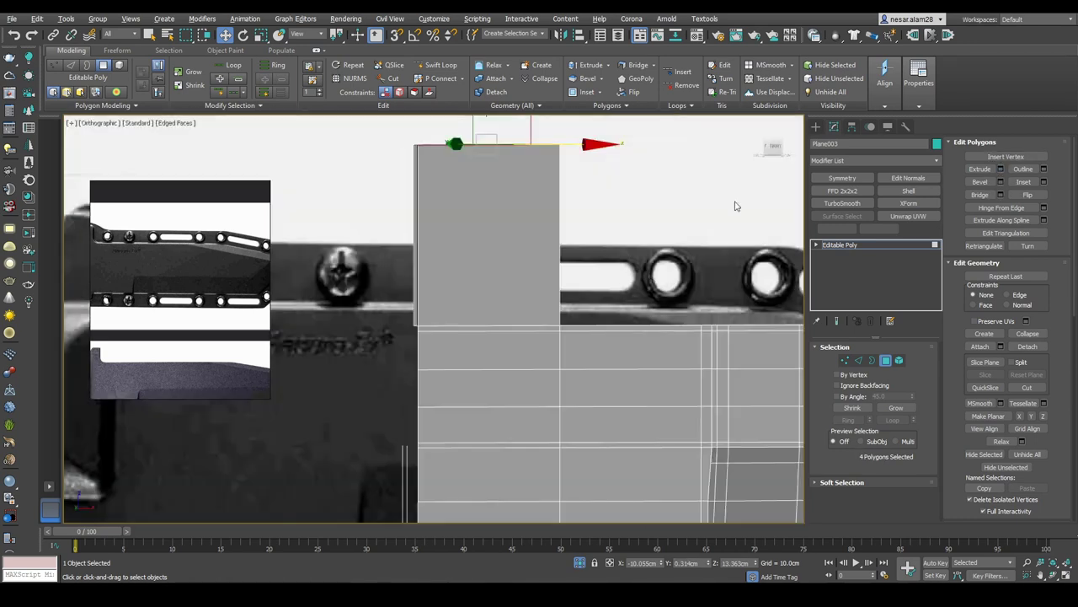
Step: Lower the extruded top faces to the reference outline and shift their outer vertices inward to match its slanted edge
{"action": "left_click_drag", "start_coordinate": [779, 156], "coordinate": [678, 202]}
{"action": "left_click", "coordinate": [775, 145]}
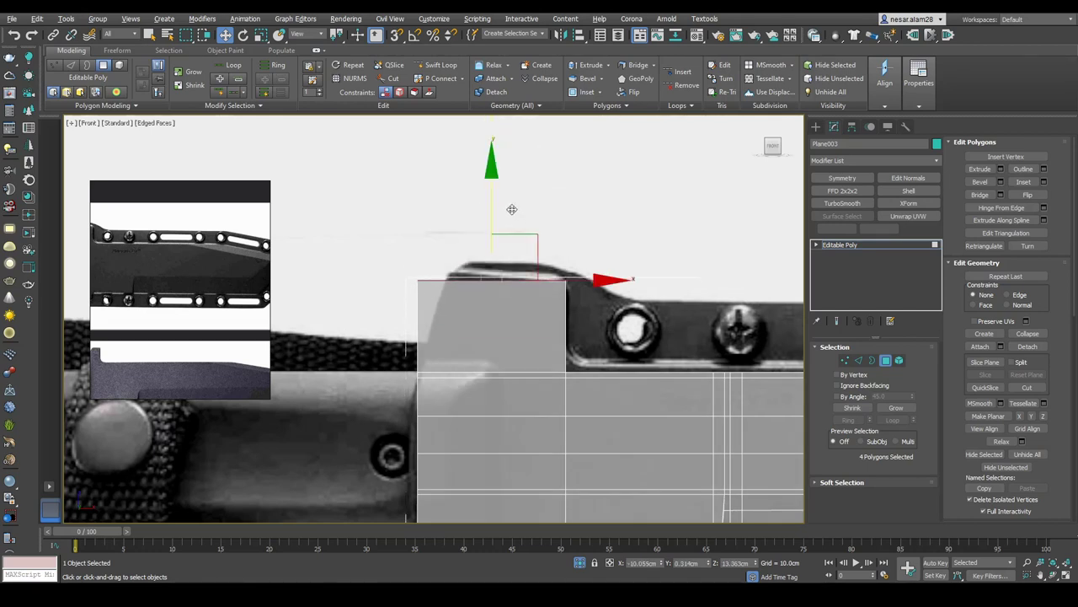
{"action": "scroll", "coordinate": [485, 228], "scroll_direction": "up", "scroll_amount": 2}
{"action": "key", "text": "1"}
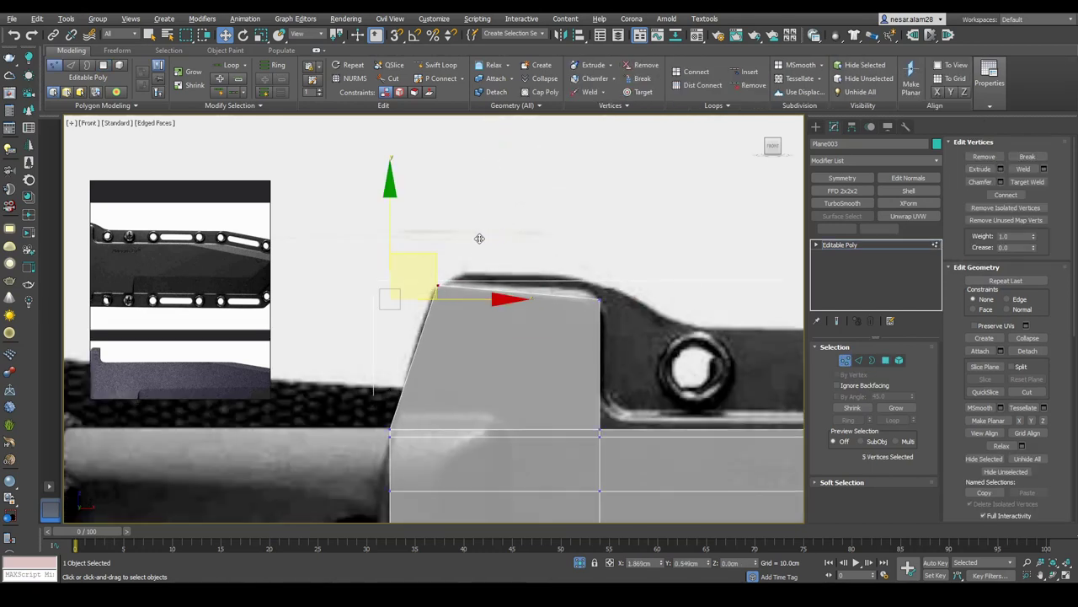
{"action": "scroll", "coordinate": [594, 236], "scroll_direction": "up", "scroll_amount": 3}
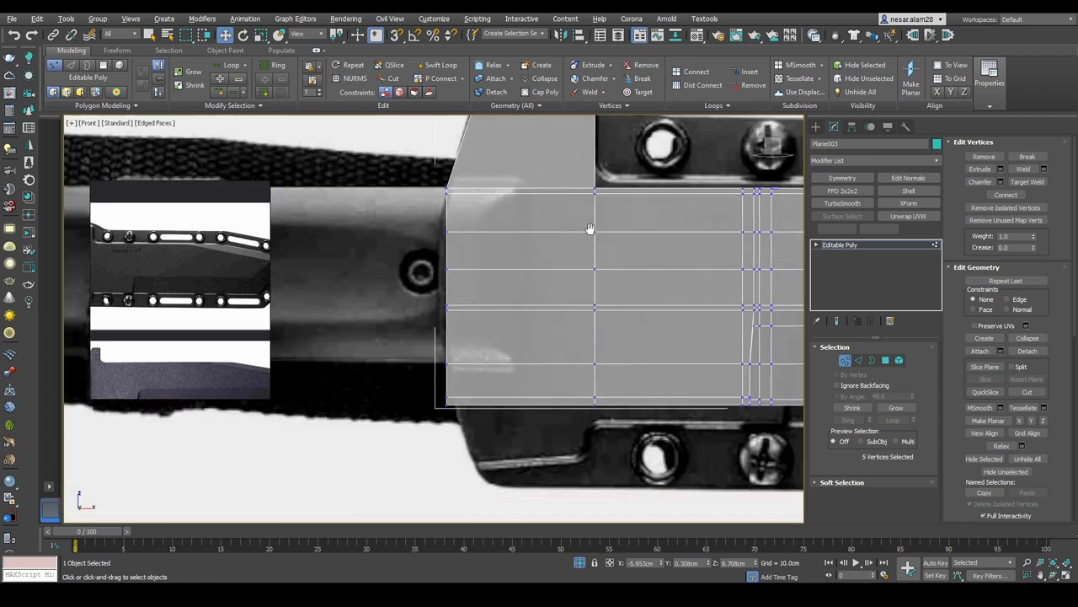
{"action": "key", "text": "2"}
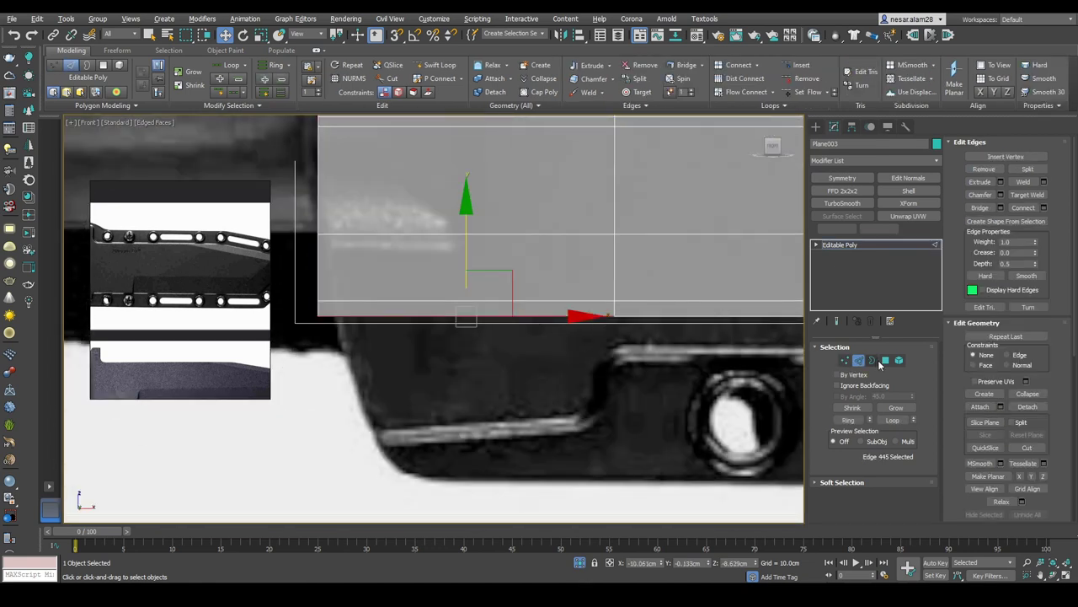
{"action": "left_click", "coordinate": [873, 360]}
{"action": "left_click", "coordinate": [885, 360]}
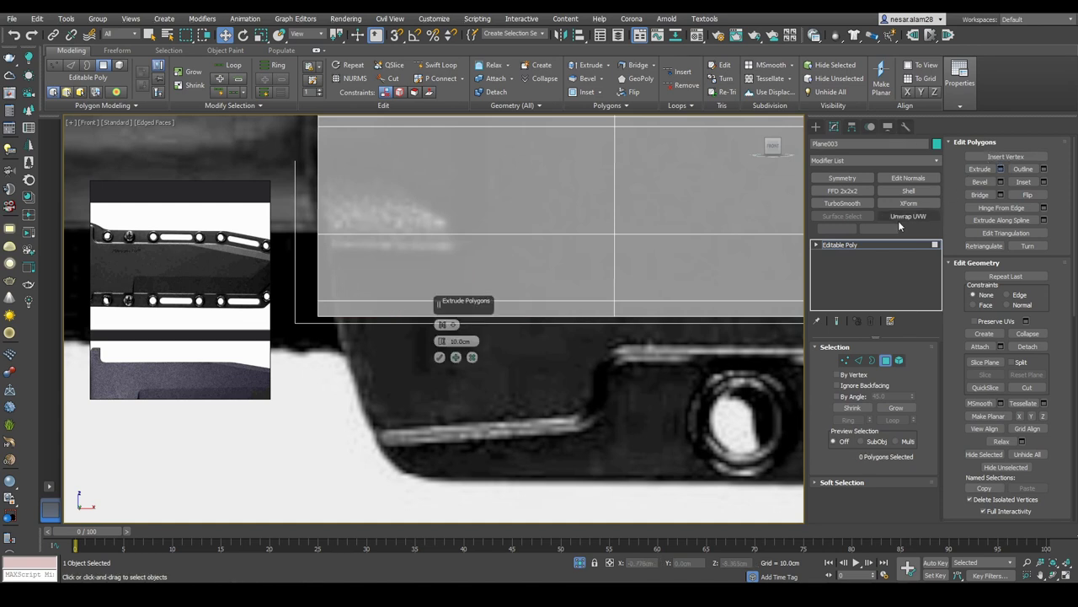
Step: Extrude the bottom edge of the handle-end column downward by about 3.1 cm along the reference
{"action": "key", "text": "2"}
{"action": "middle_click_drag", "start_coordinate": [645, 312], "coordinate": [721, 342], "text": "alt"}
{"action": "key", "text": "shift+z"}
{"action": "scroll", "coordinate": [636, 252], "scroll_direction": "up", "scroll_amount": 5}
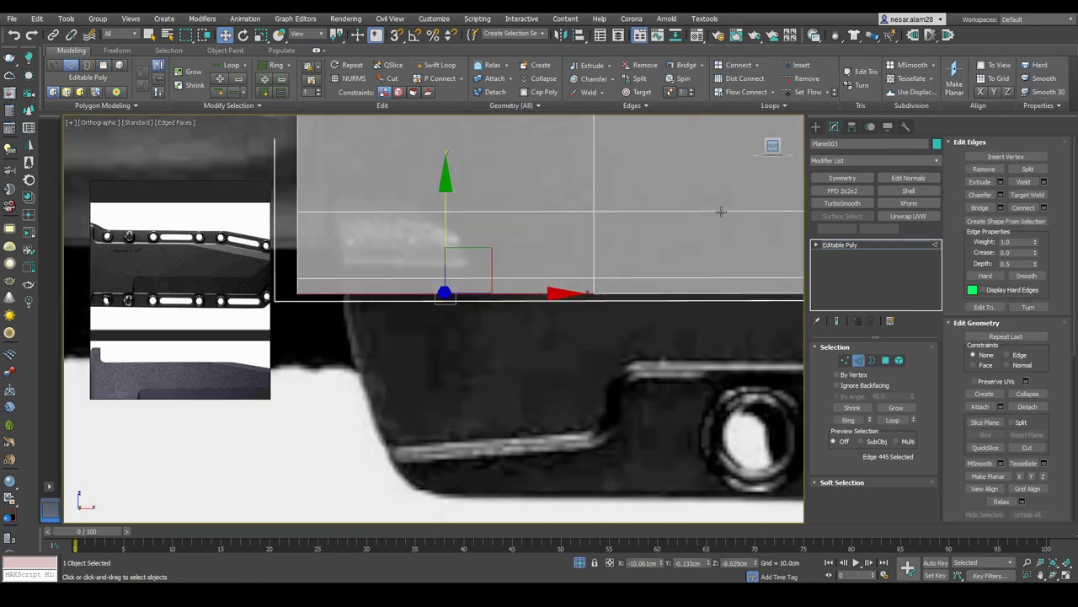
{"action": "left_click_drag", "start_coordinate": [535, 213], "coordinate": [543, 279], "text": "shift"}
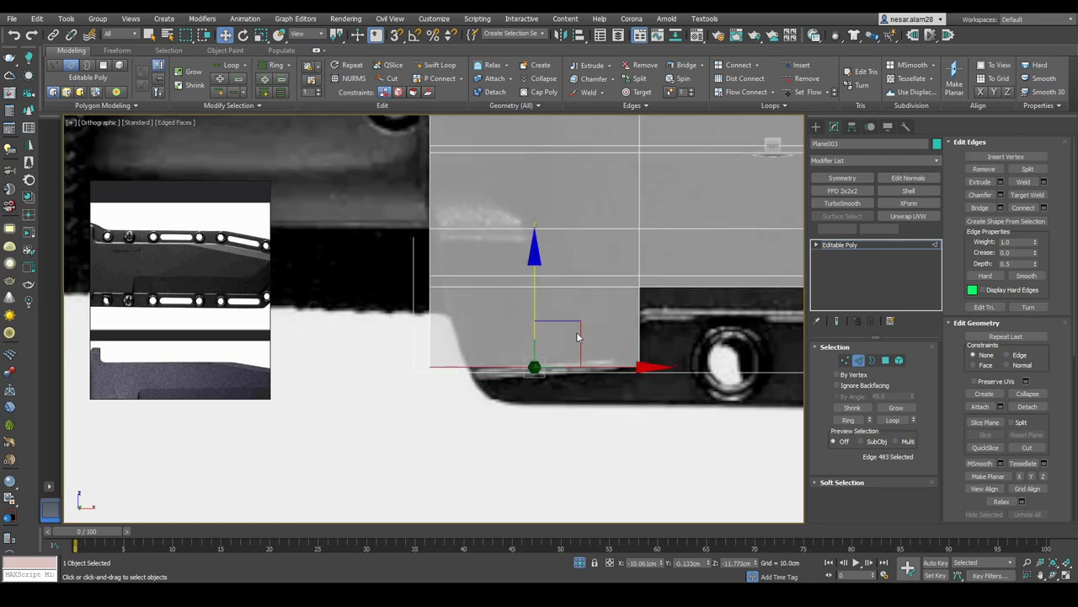
Step: Move the lower flap's outer corner to X about -12.56 cm and its inner corner to about -6.41 cm, following the reference
{"action": "key", "text": "1"}
{"action": "scroll", "coordinate": [493, 363], "scroll_direction": "up", "scroll_amount": 2}
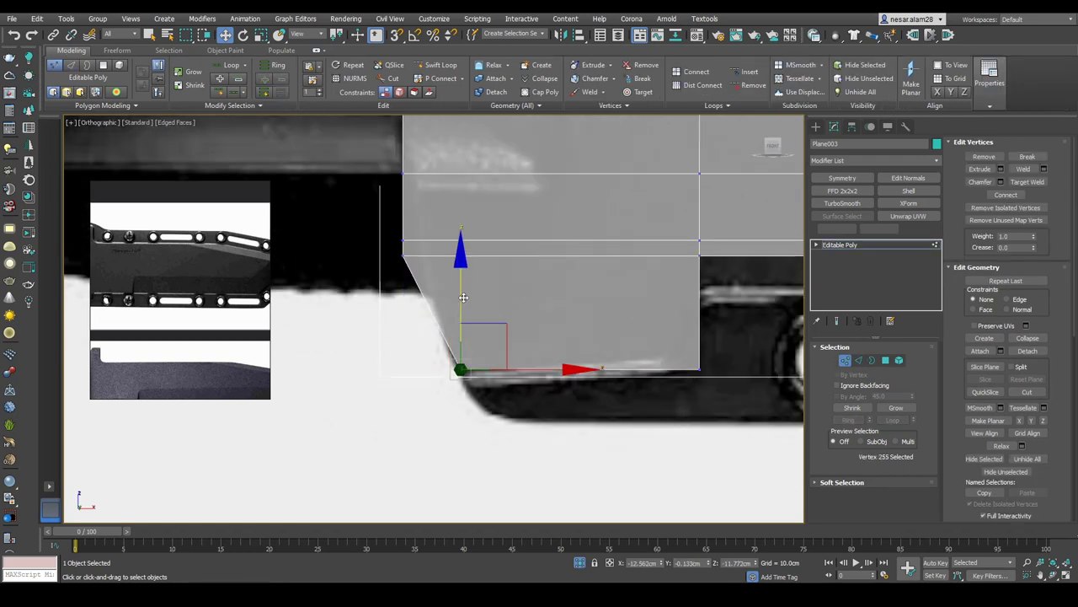
{"action": "left_click", "coordinate": [699, 368]}
{"action": "middle_click_drag", "start_coordinate": [699, 368], "coordinate": [644, 386]}
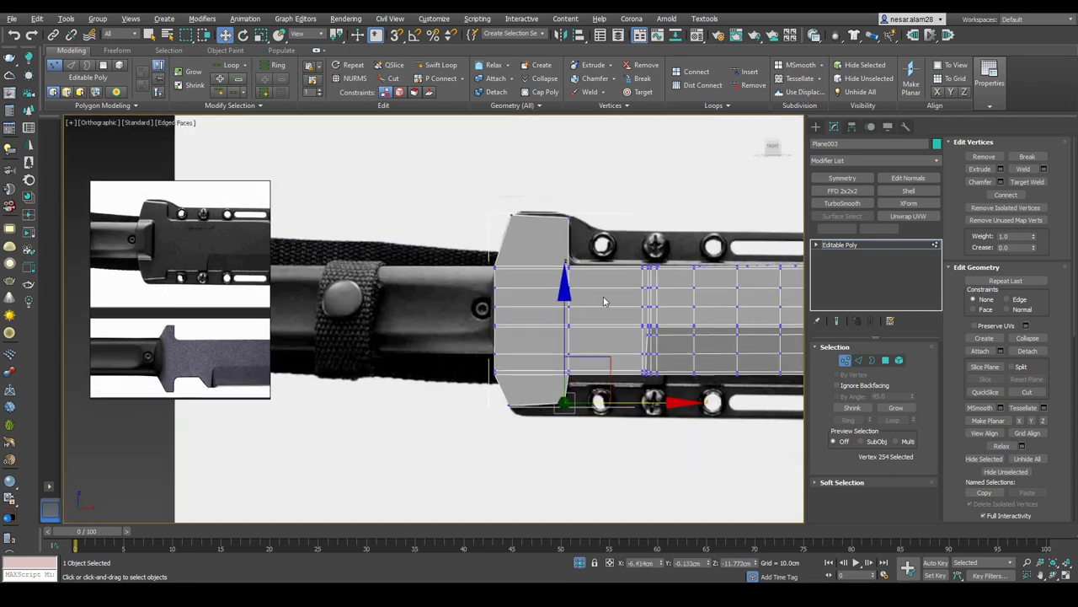
Step: Move the 39 vertices along the sheath's bottom edge down by about 0.87 cm to meet the reference rim
{"action": "scroll", "coordinate": [602, 302], "scroll_direction": "up", "scroll_amount": 3}
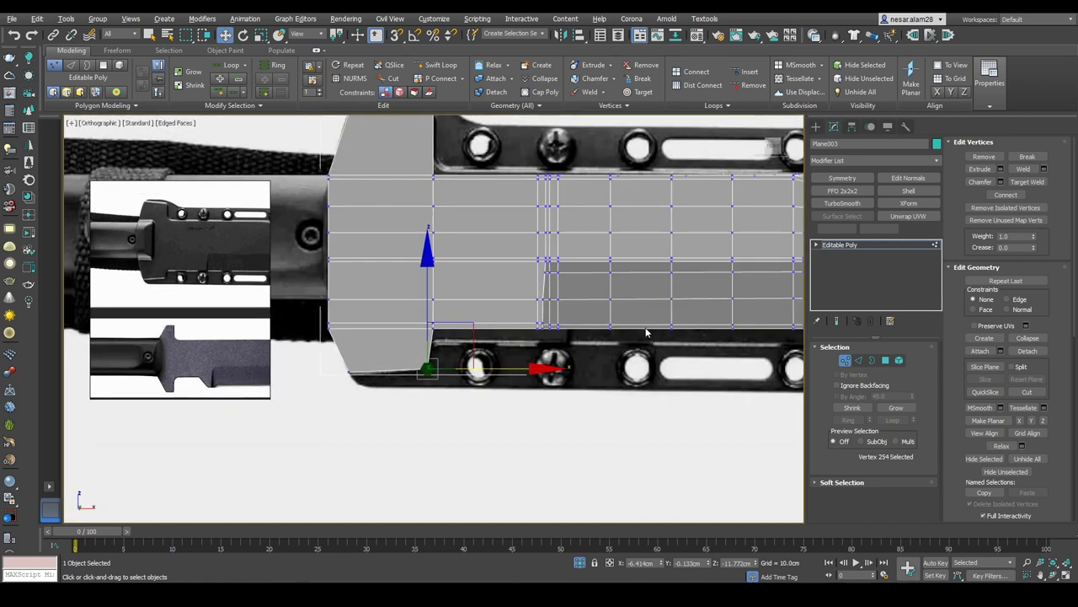
{"action": "scroll", "coordinate": [621, 327], "scroll_direction": "down", "scroll_amount": 4}
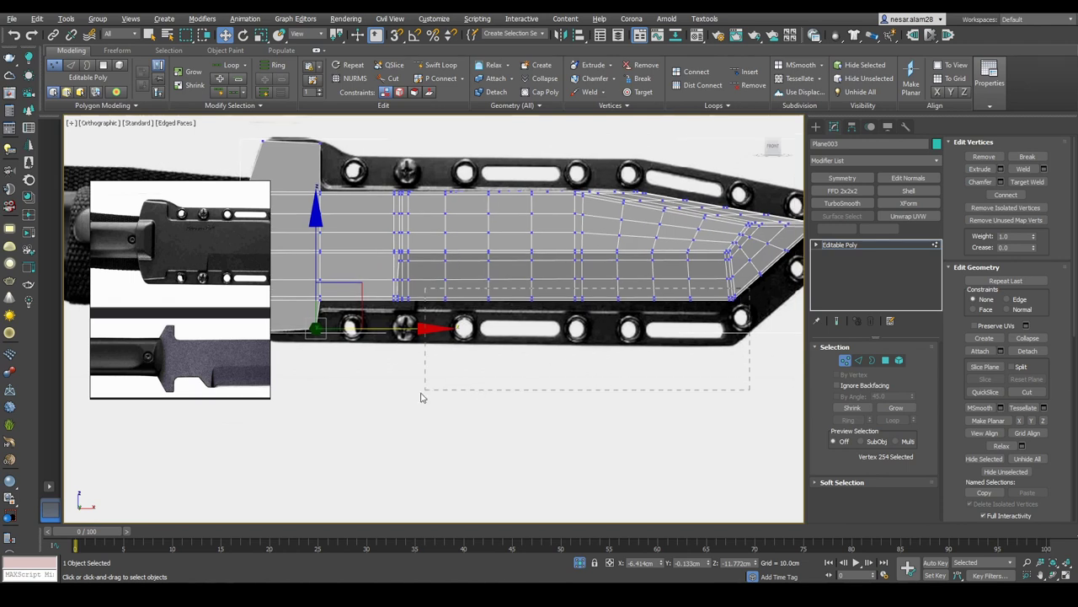
{"action": "middle_click_drag", "start_coordinate": [265, 312], "coordinate": [350, 299]}
{"action": "middle_click_drag", "start_coordinate": [664, 408], "coordinate": [559, 404]}
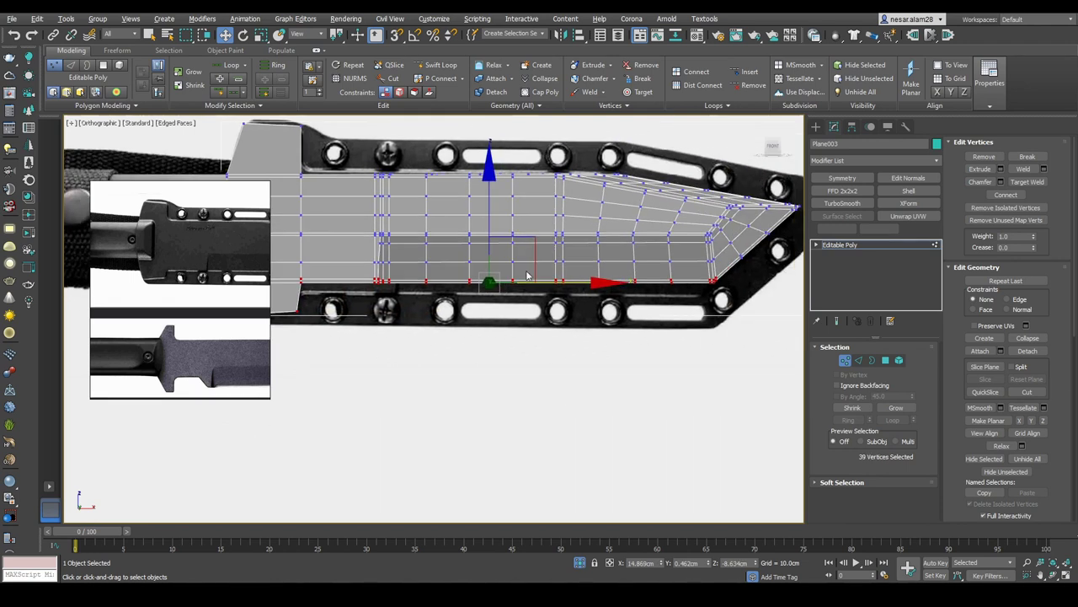
{"action": "left_click_drag", "start_coordinate": [481, 207], "coordinate": [498, 205]}
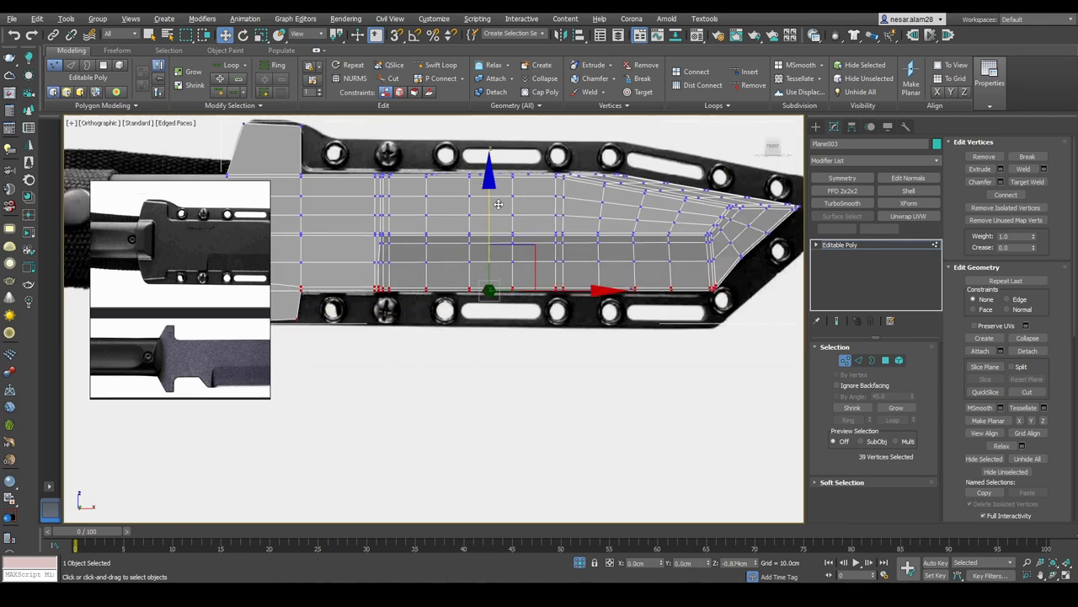
{"action": "middle_click_drag", "start_coordinate": [498, 205], "coordinate": [494, 215]}
Step: Select the 16 vertical edges across the lower band of the sheath from the back side
{"action": "scroll", "coordinate": [780, 229], "scroll_direction": "up", "scroll_amount": 4}
{"action": "key", "text": "2"}
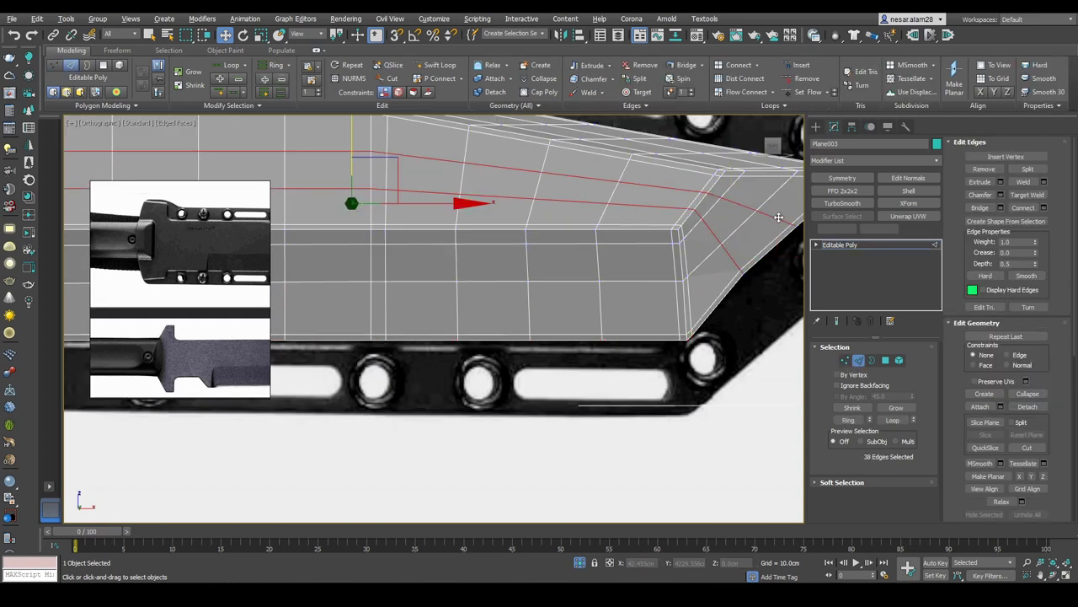
{"action": "scroll", "coordinate": [696, 293], "scroll_direction": "down", "scroll_amount": 2}
{"action": "middle_click_drag", "start_coordinate": [723, 266], "coordinate": [586, 302], "text": "alt"}
{"action": "scroll", "coordinate": [586, 301], "scroll_direction": "up", "scroll_amount": 2}
{"action": "middle_click_drag", "start_coordinate": [741, 243], "coordinate": [731, 164], "text": "alt"}
{"action": "middle_click_drag", "start_coordinate": [590, 260], "coordinate": [581, 291], "text": "alt"}
{"action": "left_click_drag", "start_coordinate": [375, 173], "coordinate": [655, 309]}
{"action": "middle_click_drag", "start_coordinate": [655, 309], "coordinate": [556, 353], "text": "alt"}
{"action": "left_click_drag", "start_coordinate": [556, 354], "coordinate": [272, 358]}
Step: Try to connect the selected lower-band edges with 11 segments
{"action": "right_click", "coordinate": [428, 354]}
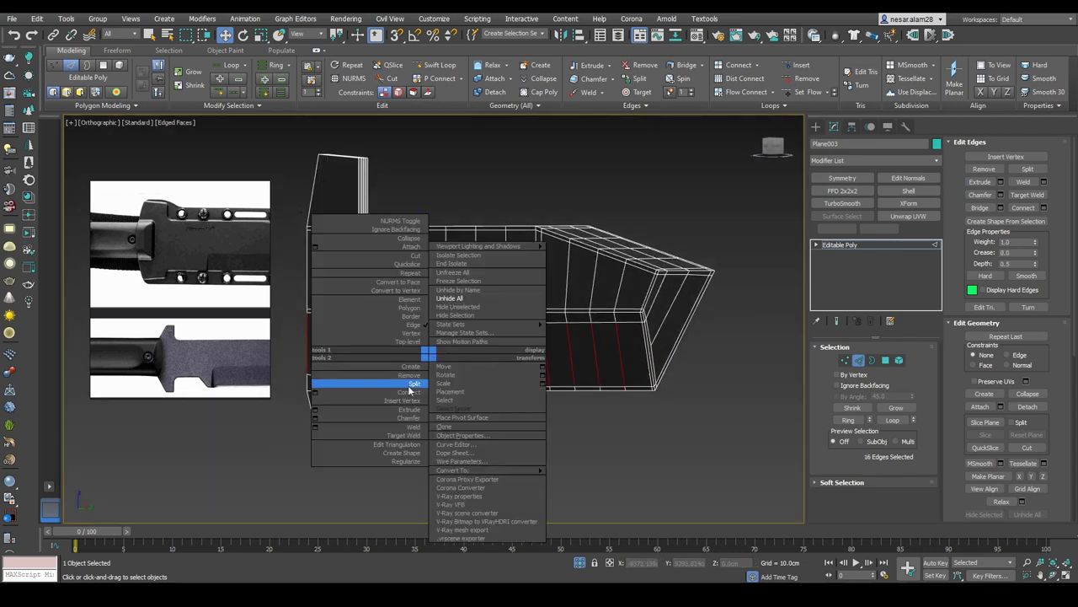
{"action": "left_click", "coordinate": [411, 391]}
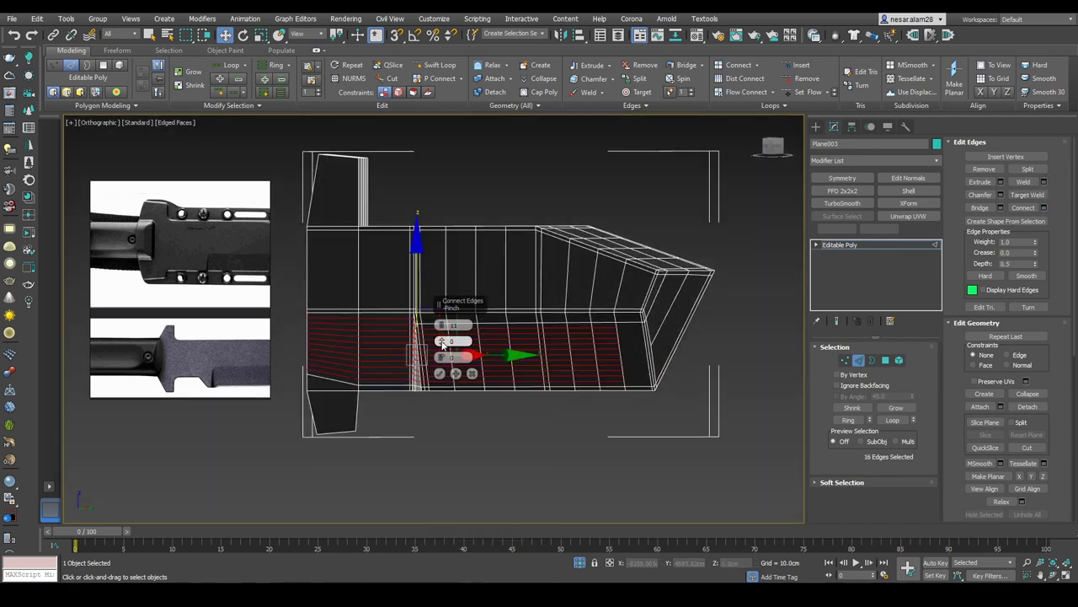
{"action": "left_click", "coordinate": [440, 374]}
Step: Add the two tip-end edges, connect all 18 with one new loop, and select the two vertices at its tip end
{"action": "scroll", "coordinate": [660, 348], "scroll_direction": "up", "scroll_amount": 5}
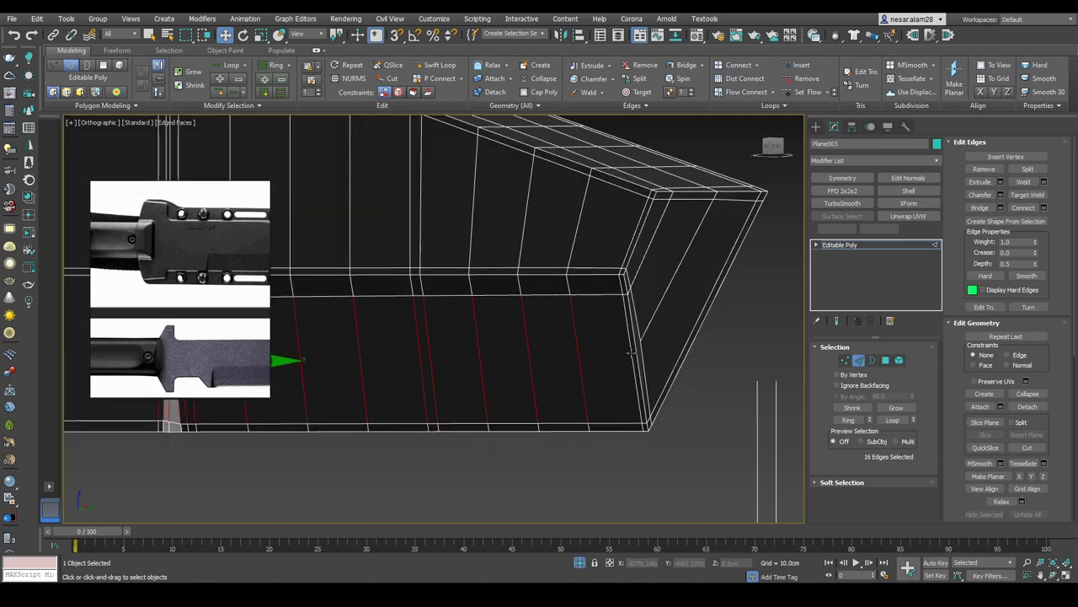
{"action": "scroll", "coordinate": [641, 349], "scroll_direction": "up", "scroll_amount": 2}
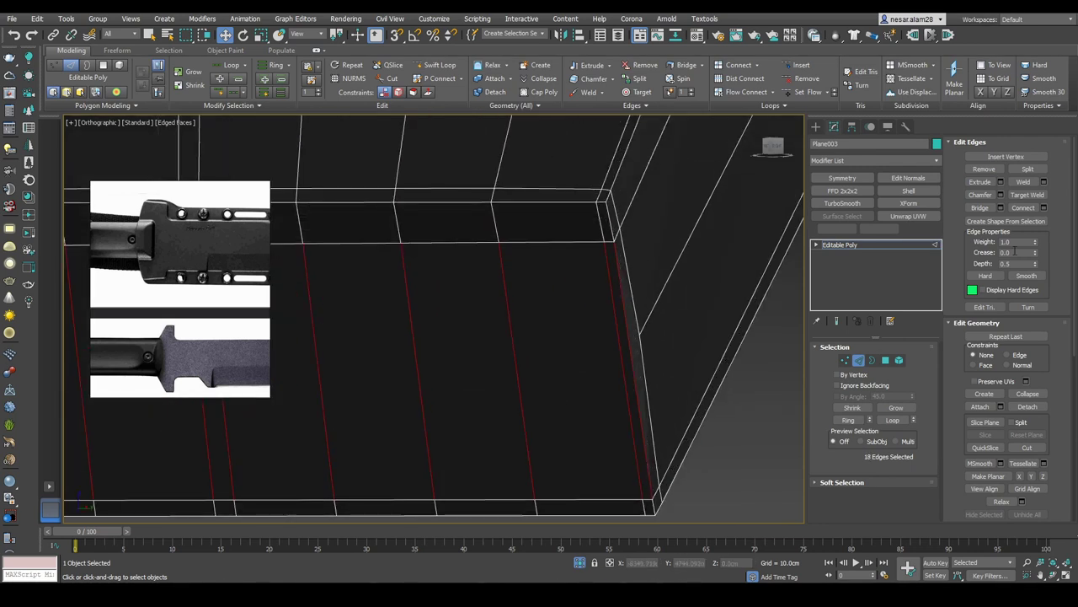
{"action": "left_click", "coordinate": [662, 351]}
{"action": "key", "text": "1"}
{"action": "left_click", "coordinate": [640, 347]}
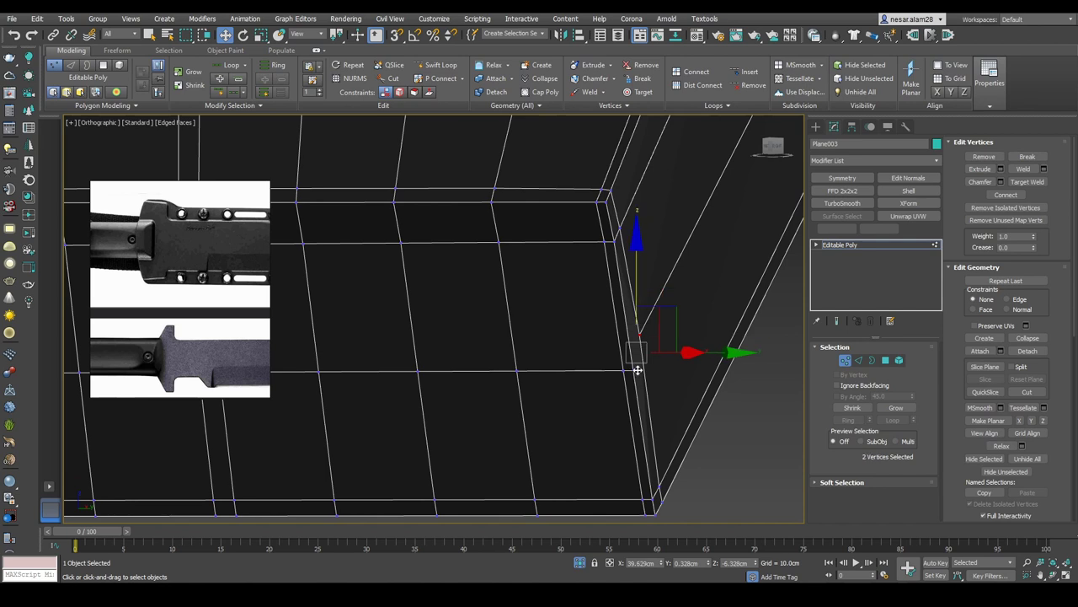
Step: Lower the new loop's vertices at the handle end to line its row up with the sheath body
{"action": "scroll", "coordinate": [638, 369], "scroll_direction": "down", "scroll_amount": 5}
{"action": "middle_click_drag", "start_coordinate": [607, 373], "coordinate": [613, 339], "text": "alt"}
{"action": "scroll", "coordinate": [613, 339], "scroll_direction": "up", "scroll_amount": 5}
{"action": "left_click", "coordinate": [309, 392]}
{"action": "key", "text": "F3"}
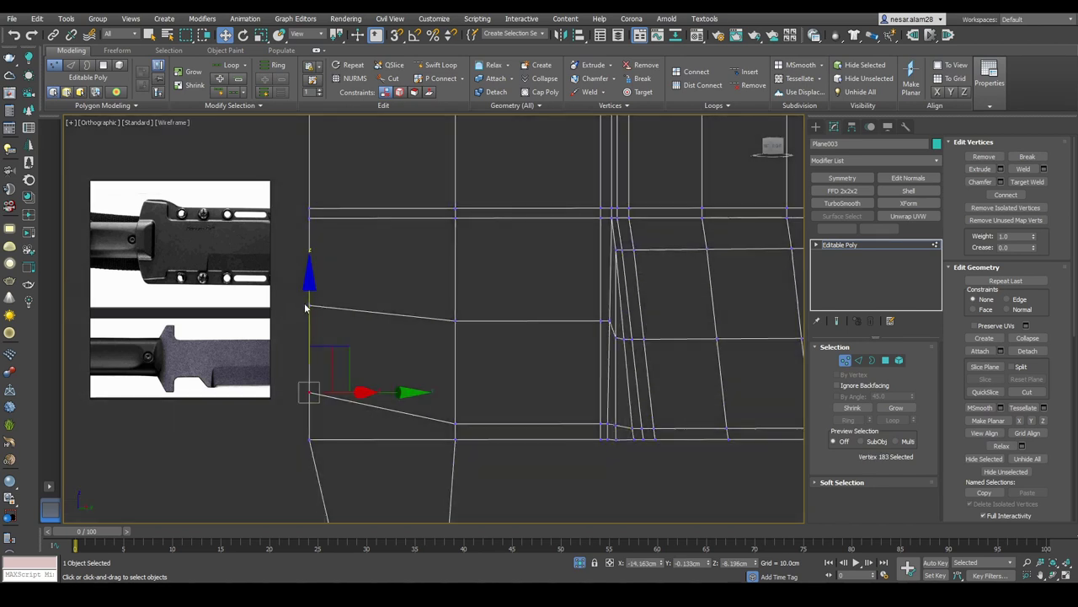
{"action": "left_click", "coordinate": [310, 305]}
{"action": "middle_click_drag", "start_coordinate": [333, 247], "coordinate": [573, 253], "text": "alt"}
{"action": "key", "text": "F3"}
{"action": "key", "text": "F3"}
{"action": "left_click_drag", "start_coordinate": [572, 253], "coordinate": [498, 271]}
{"action": "key", "text": "F3"}
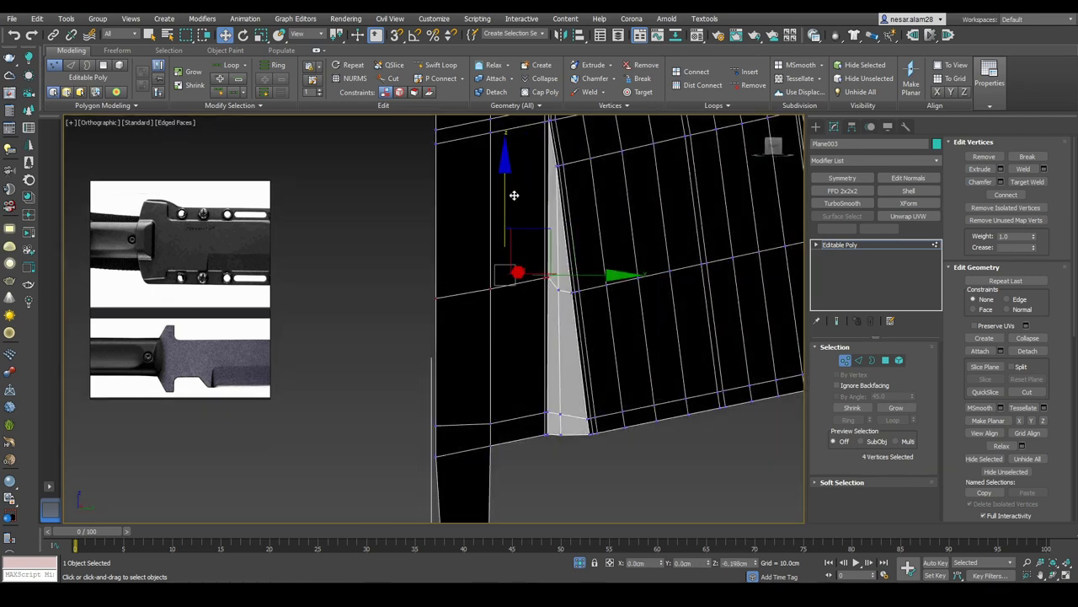
Step: Insert an edge loop along the outer lip of the sheath's tip, beside its inner corner edge
{"action": "middle_click_drag", "start_coordinate": [518, 203], "coordinate": [418, 289], "text": "alt"}
{"action": "scroll", "coordinate": [548, 303], "scroll_direction": "up", "scroll_amount": 3}
{"action": "left_click", "coordinate": [686, 327]}
{"action": "mouse_move", "coordinate": [686, 328]}
{"action": "middle_mouse_down"}
{"action": "mouse_move", "coordinate": [677, 344]}
{"action": "mouse_move", "coordinate": [650, 250]}
{"action": "mouse_move", "coordinate": [614, 239]}
{"action": "mouse_move", "coordinate": [777, 350]}
{"action": "mouse_move", "coordinate": [698, 289]}
{"action": "mouse_move", "coordinate": [710, 306]}
{"action": "mouse_move", "coordinate": [666, 299]}
{"action": "mouse_move", "coordinate": [663, 314]}
{"action": "mouse_move", "coordinate": [599, 358]}
{"action": "middle_mouse_up"}
{"action": "key", "text": "1"}
{"action": "key", "text": "F4"}
{"action": "key", "text": "F4"}
{"action": "scroll", "coordinate": [710, 306], "scroll_direction": "up", "scroll_amount": 2}
{"action": "key", "text": "2"}
{"action": "left_click", "coordinate": [599, 358]}
{"action": "scroll", "coordinate": [515, 316], "scroll_direction": "up", "scroll_amount": 3}
{"action": "key", "text": "alt+2"}
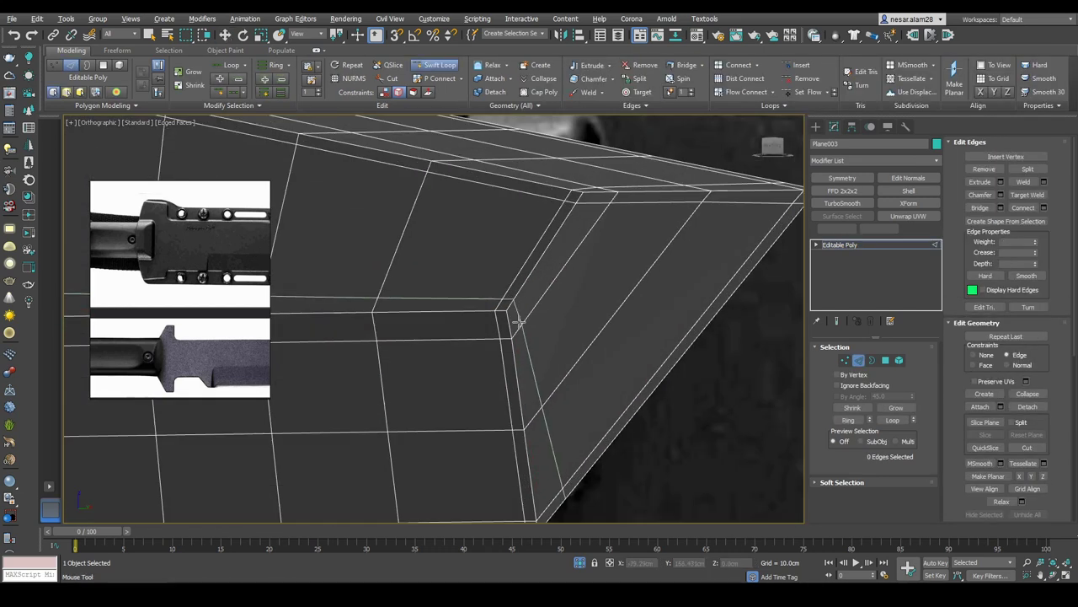
Step: Adjust the tip lip's new vertices along their edges and raise the two vertices at the upper inner corner by about 0.095 cm
{"action": "scroll", "coordinate": [517, 321], "scroll_direction": "down", "scroll_amount": 3}
{"action": "key", "text": "1"}
{"action": "left_click_drag", "start_coordinate": [554, 311], "coordinate": [626, 424]}
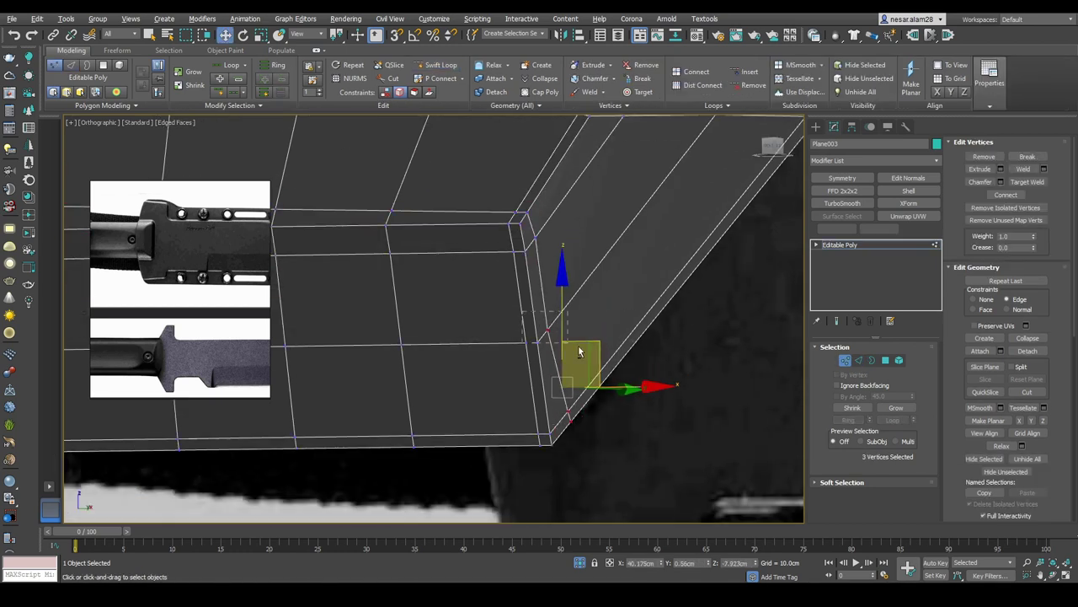
{"action": "scroll", "coordinate": [581, 360], "scroll_direction": "up", "scroll_amount": 2}
{"action": "middle_click_drag", "start_coordinate": [579, 395], "coordinate": [537, 248], "text": "alt"}
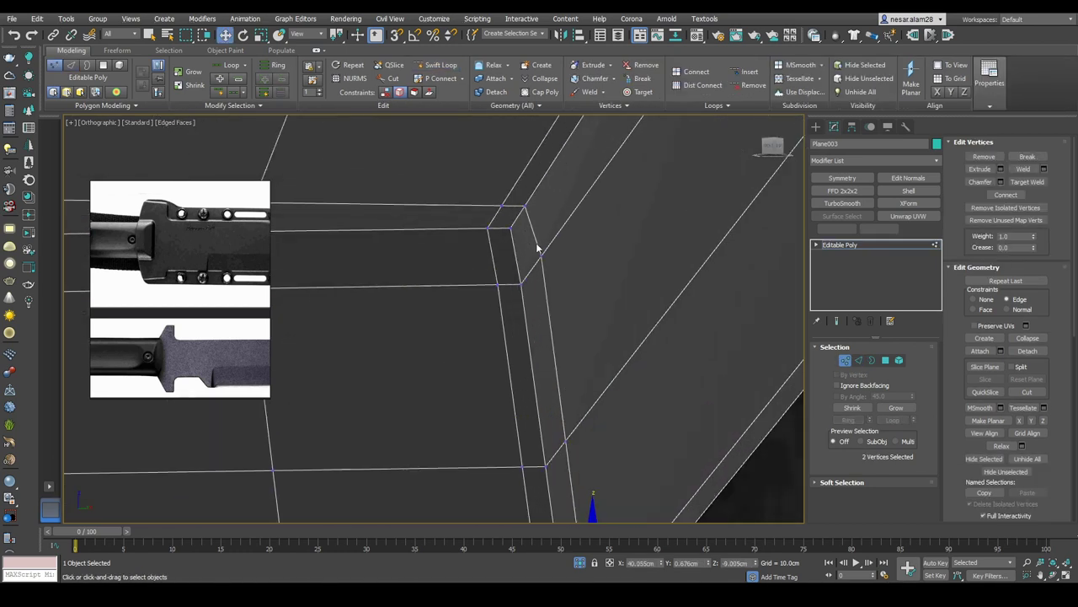
{"action": "mouse_move", "coordinate": [536, 190]}
{"action": "middle_mouse_down", "text": "alt"}
{"action": "mouse_move", "coordinate": [503, 245]}
{"action": "mouse_move", "coordinate": [529, 194]}
{"action": "middle_mouse_up", "text": "alt"}
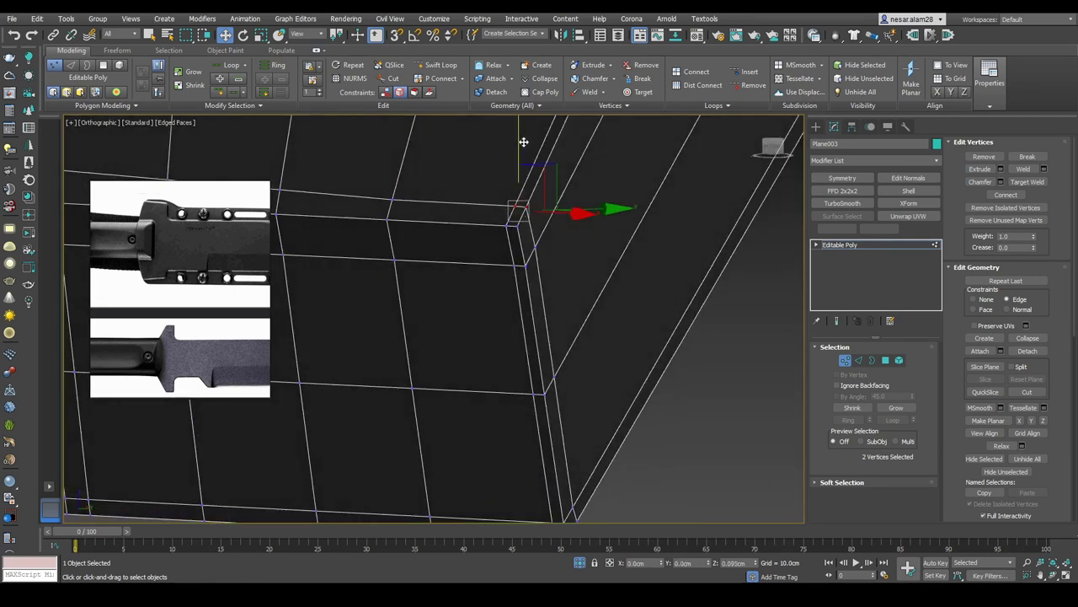
Step: Examine the sheath's mesh from the front and at an angle, comparing the tip and body with the reference image
{"action": "scroll", "coordinate": [525, 151], "scroll_direction": "down", "scroll_amount": 5}
{"action": "middle_click_drag", "start_coordinate": [525, 150], "coordinate": [799, 335], "text": "alt"}
{"action": "scroll", "coordinate": [649, 353], "scroll_direction": "up", "scroll_amount": 5}
{"action": "scroll", "coordinate": [354, 349], "scroll_direction": "down", "scroll_amount": 5}
{"action": "left_click", "coordinate": [773, 148]}
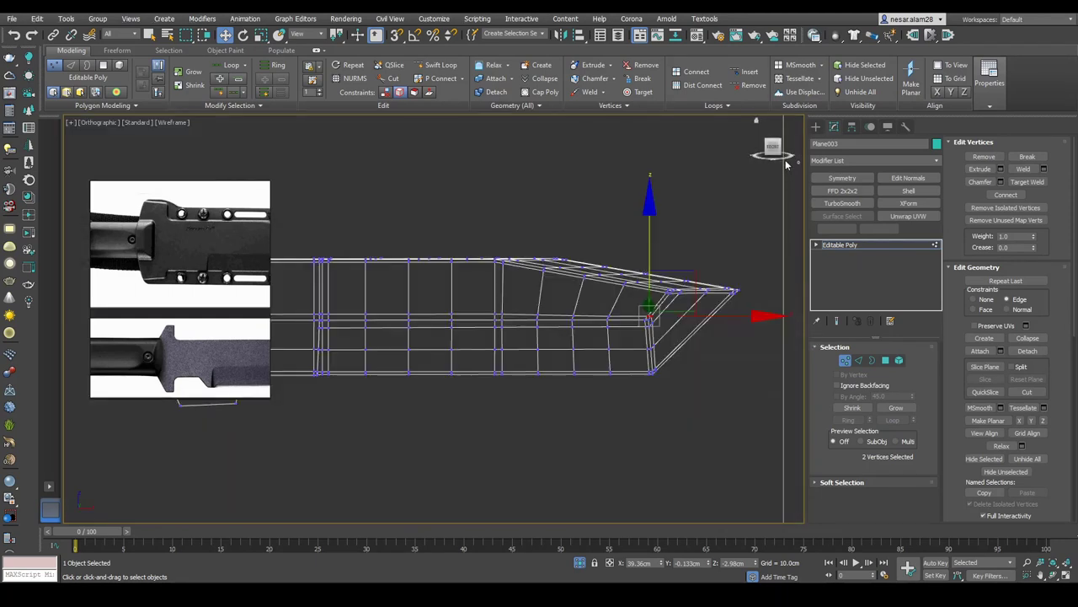
{"action": "scroll", "coordinate": [589, 295], "scroll_direction": "up", "scroll_amount": 3}
{"action": "middle_click_drag", "start_coordinate": [590, 295], "coordinate": [633, 320], "text": "alt"}
{"action": "scroll", "coordinate": [599, 296], "scroll_direction": "up", "scroll_amount": 4}
{"action": "scroll", "coordinate": [599, 295], "scroll_direction": "down", "scroll_amount": 5}
{"action": "key", "text": "2"}
{"action": "key", "text": "3"}
{"action": "key", "text": "1"}
{"action": "scroll", "coordinate": [454, 258], "scroll_direction": "up", "scroll_amount": 6}
{"action": "key", "text": "2"}
{"action": "left_click", "coordinate": [503, 212]}
{"action": "left_click", "coordinate": [544, 326]}
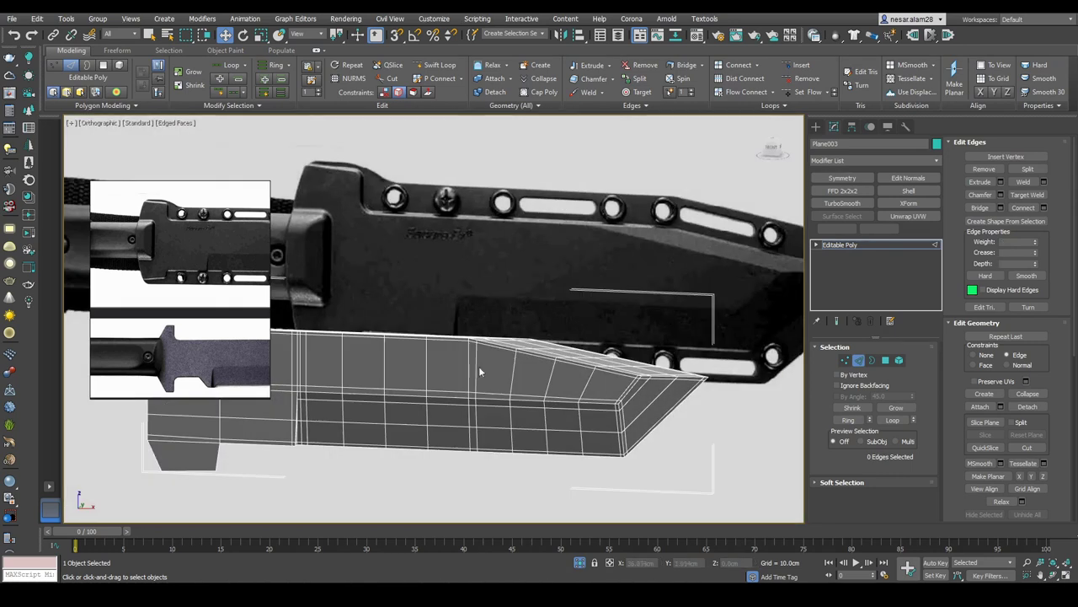
Step: Extrude the four open edges along the body's underside and the lower flap's inner side by 0.833 cm, snapping to the neighbouring rim vertex
{"action": "scroll", "coordinate": [509, 381], "scroll_direction": "up", "scroll_amount": 3}
{"action": "middle_click_drag", "start_coordinate": [509, 381], "coordinate": [417, 364], "text": "alt"}
{"action": "left_click", "coordinate": [417, 364]}
{"action": "scroll", "coordinate": [514, 361], "scroll_direction": "up", "scroll_amount": 6}
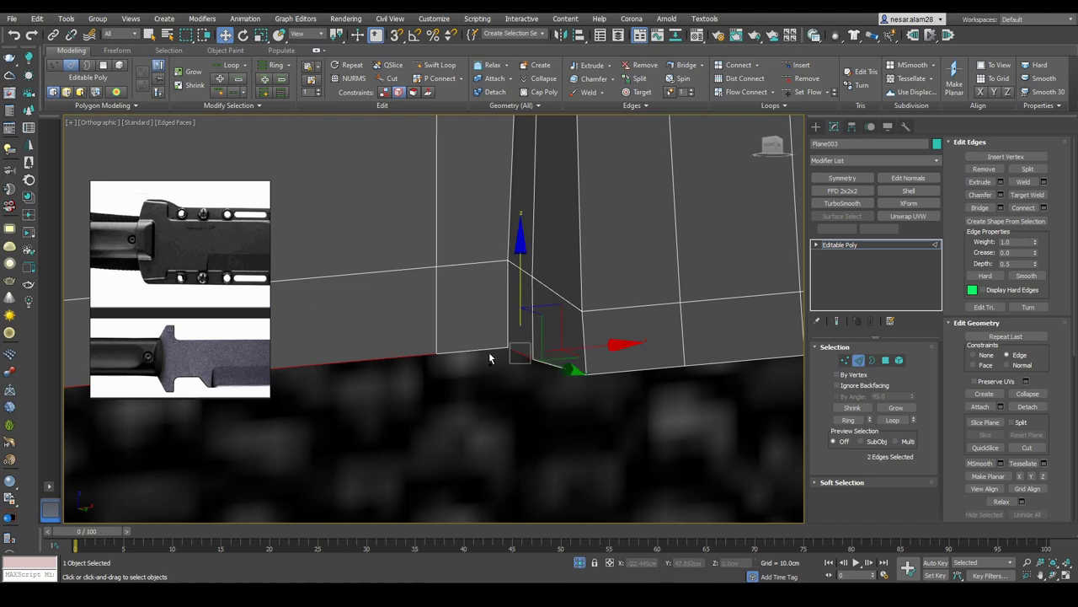
{"action": "middle_click_drag", "start_coordinate": [488, 349], "coordinate": [614, 367], "text": "alt"}
{"action": "scroll", "coordinate": [613, 368], "scroll_direction": "up", "scroll_amount": 3}
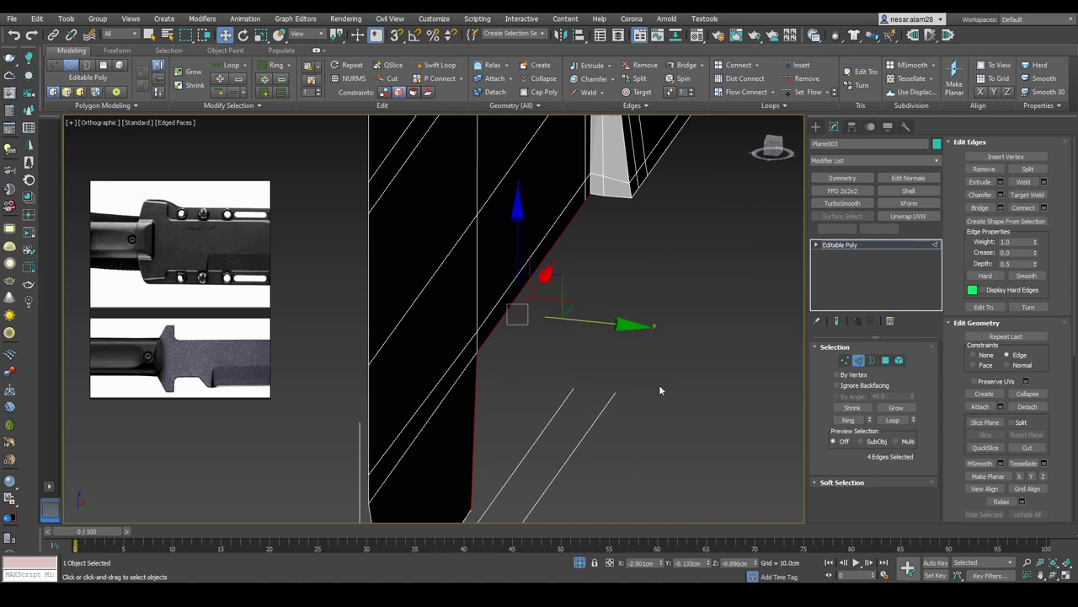
{"action": "left_click_drag", "start_coordinate": [606, 377], "coordinate": [628, 172], "text": "shift"}
{"action": "key", "text": "s"}
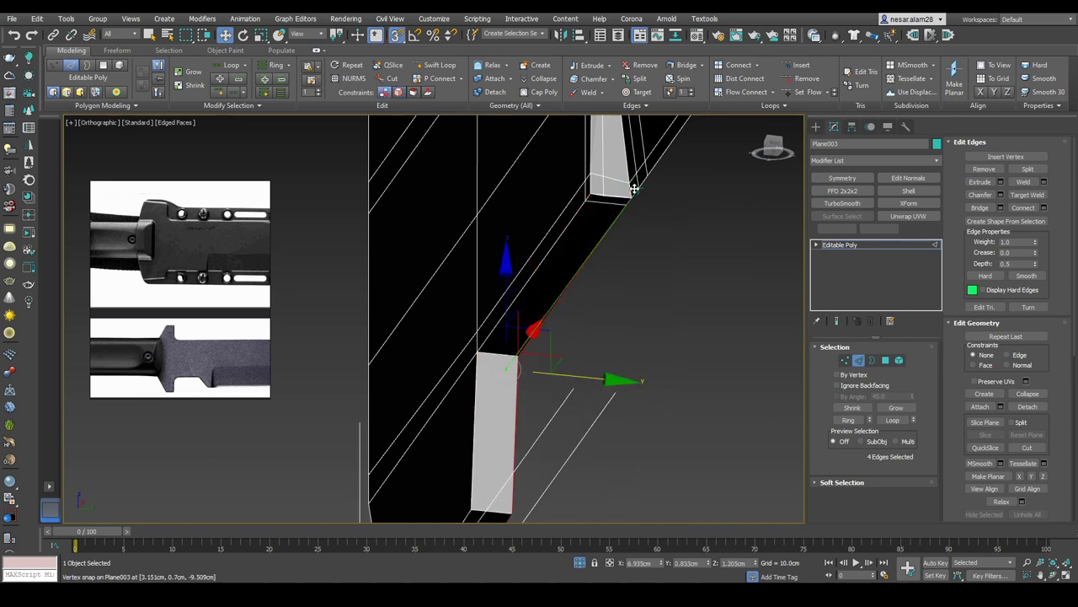
Step: Target-weld the extended wall's corner vertices to the adjoining rim and add supporting edge loops along and across the wall
{"action": "scroll", "coordinate": [633, 190], "scroll_direction": "up", "scroll_amount": 3}
{"action": "key", "text": "1"}
{"action": "scroll", "coordinate": [623, 193], "scroll_direction": "down", "scroll_amount": 2}
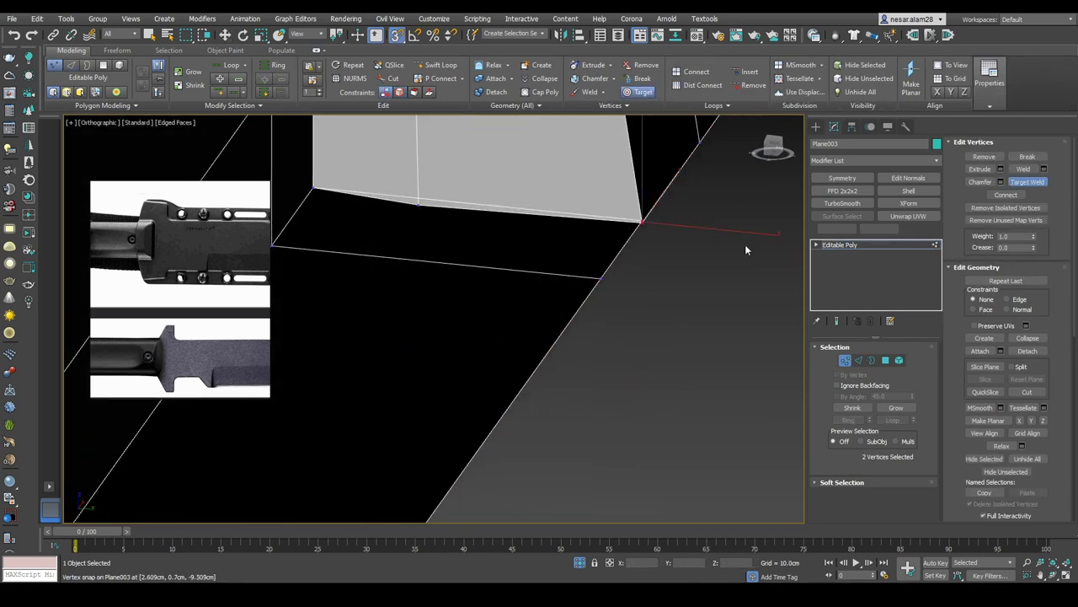
{"action": "key", "text": "F3"}
{"action": "scroll", "coordinate": [488, 262], "scroll_direction": "up", "scroll_amount": 2}
{"action": "key", "text": "F3"}
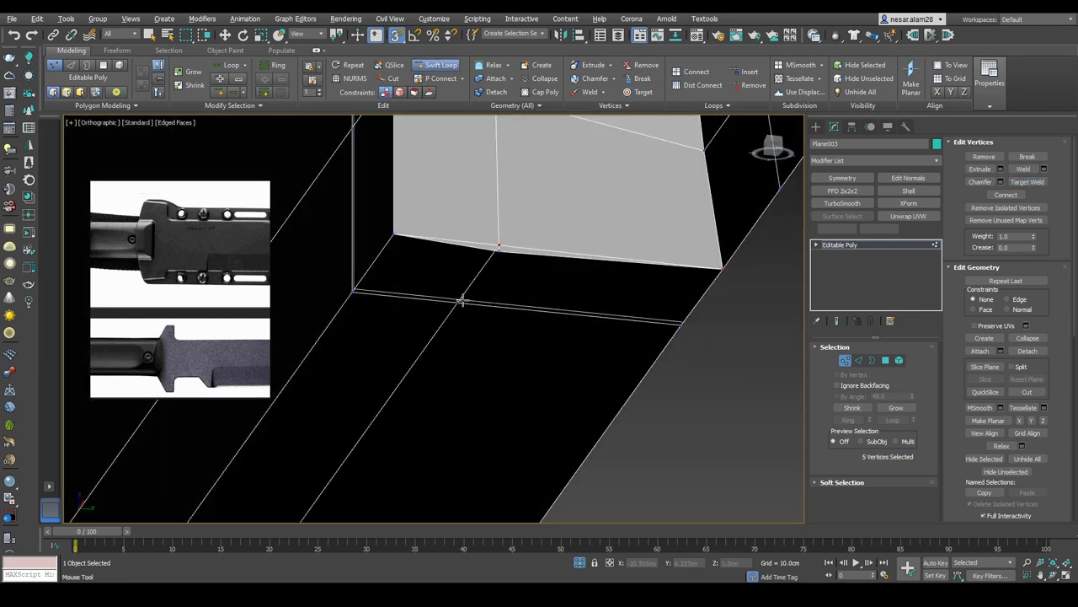
Step: Weld the end vertex of the underside wall's lengthwise loop to the matching vertex on the adjoining rim
{"action": "scroll", "coordinate": [459, 301], "scroll_direction": "up", "scroll_amount": 2}
{"action": "key", "text": "w"}
{"action": "key", "text": "F3"}
{"action": "key", "text": "F3"}
{"action": "left_click", "coordinate": [495, 250]}
{"action": "left_click", "coordinate": [495, 244]}
{"action": "key", "text": "w"}
{"action": "scroll", "coordinate": [506, 252], "scroll_direction": "down", "scroll_amount": 3}
{"action": "mouse_move", "coordinate": [526, 256]}
{"action": "middle_mouse_down"}
{"action": "mouse_move", "coordinate": [571, 331]}
{"action": "mouse_move", "coordinate": [554, 398]}
{"action": "mouse_move", "coordinate": [619, 411]}
{"action": "middle_mouse_up"}
{"action": "scroll", "coordinate": [581, 404], "scroll_direction": "up", "scroll_amount": 4}
{"action": "scroll", "coordinate": [619, 411], "scroll_direction": "down", "scroll_amount": 2}
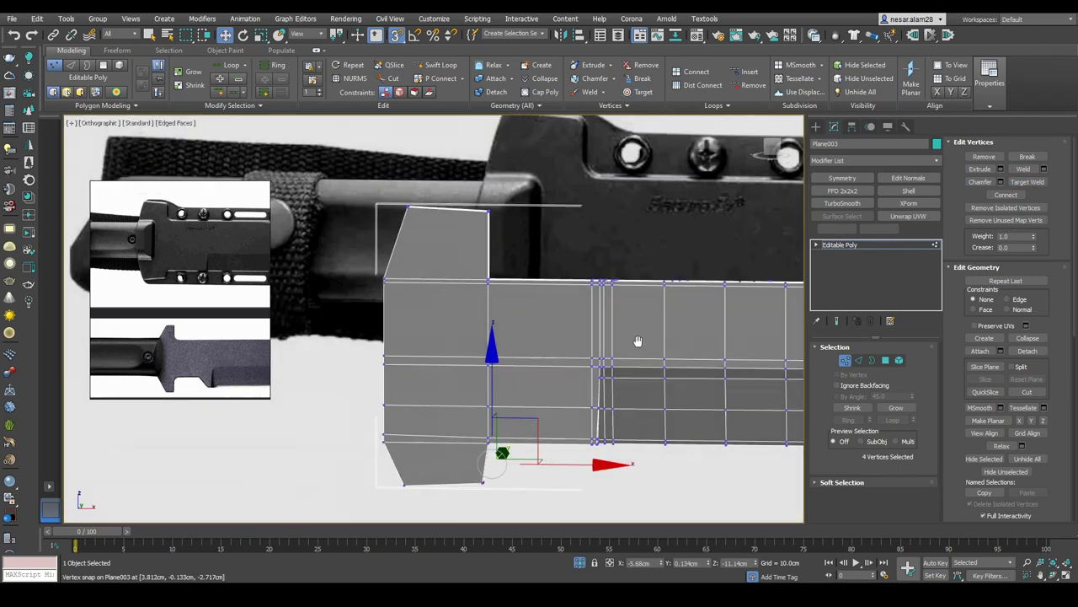
Step: Add a vertical edge loop through the handle end and both flaps, and straighten it in the front view
{"action": "key", "text": "f"}
{"action": "key", "text": "1"}
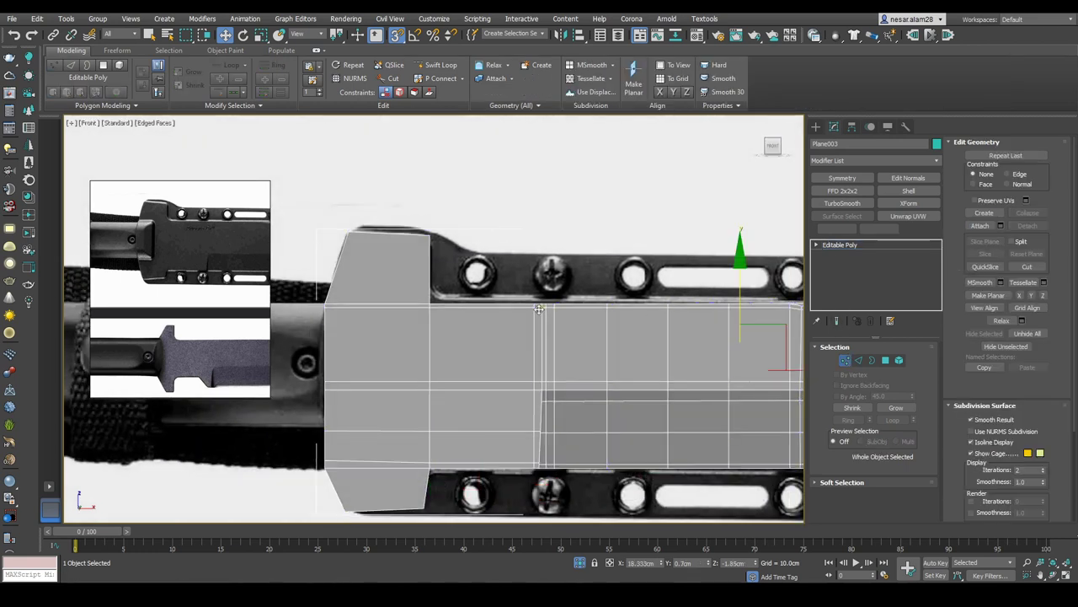
{"action": "scroll", "coordinate": [444, 204], "scroll_direction": "up", "scroll_amount": 5}
{"action": "scroll", "coordinate": [444, 204], "scroll_direction": "down", "scroll_amount": 5}
{"action": "key", "text": "2"}
{"action": "key", "text": "r"}
{"action": "scroll", "coordinate": [484, 245], "scroll_direction": "up", "scroll_amount": 6}
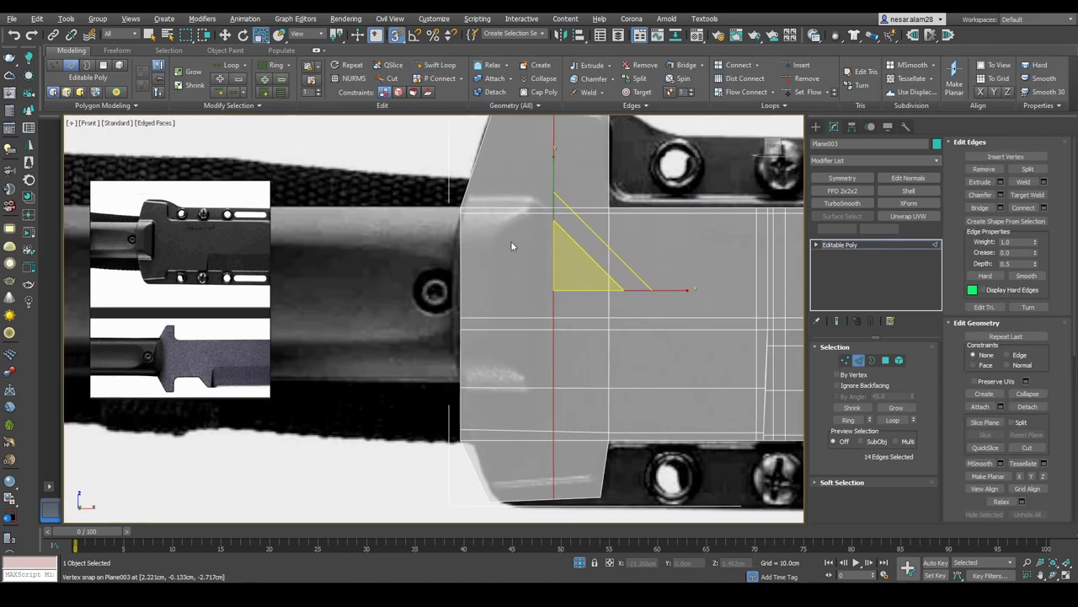
Step: Raise the eight upper-row vertices at the handle end by about 0.633 cm and lower the matching lower-row vertices to the reference contour
{"action": "key", "text": "1"}
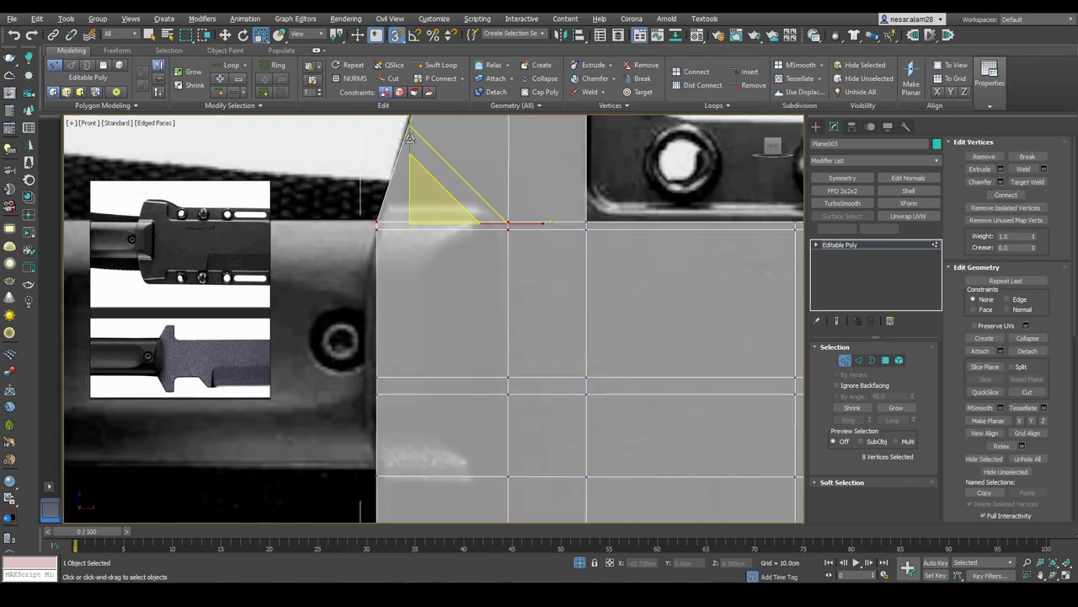
{"action": "left_click_drag", "start_coordinate": [414, 120], "coordinate": [433, 202]}
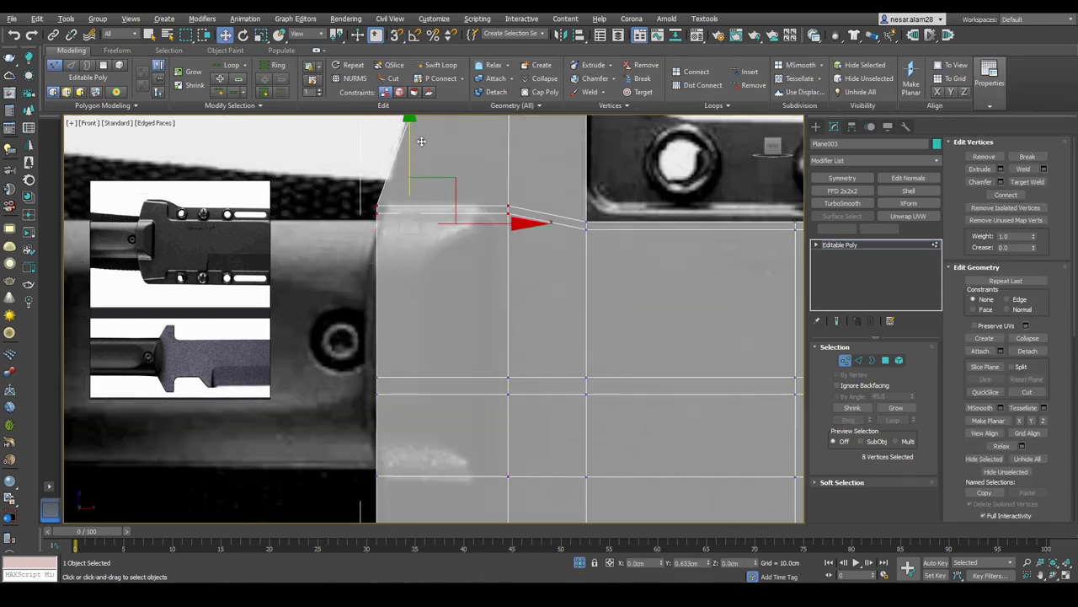
{"action": "middle_click_drag", "start_coordinate": [422, 136], "coordinate": [520, 279]}
{"action": "left_click_drag", "start_coordinate": [565, 236], "coordinate": [454, 279]}
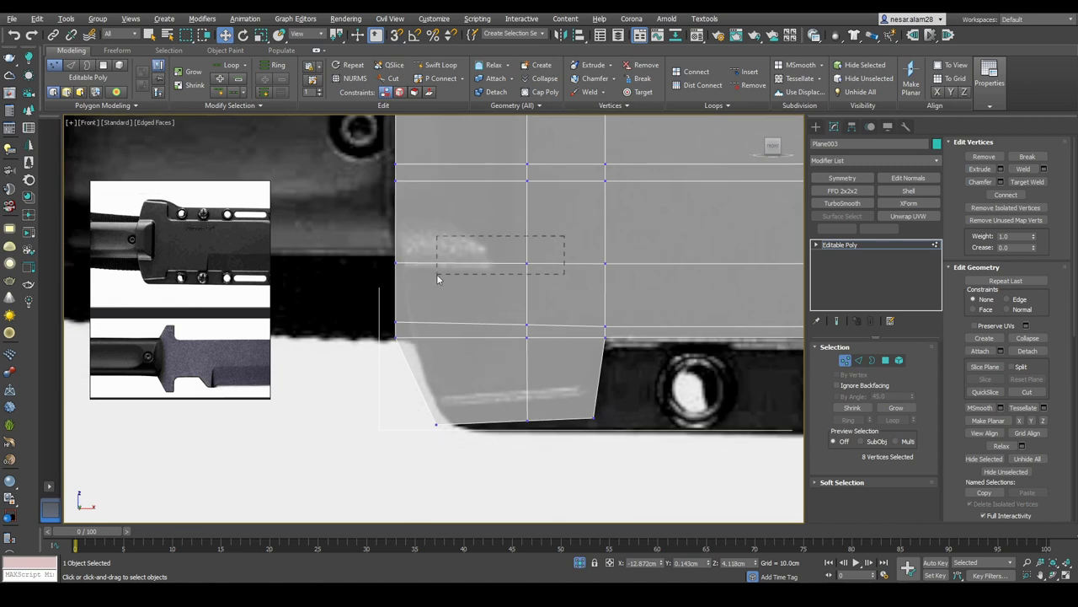
{"action": "middle_click_drag", "start_coordinate": [506, 204], "coordinate": [561, 244]}
Step: Connect the lower flap's five cross edges with a new loop and slide it near the flap's outer edge along the reference line
{"action": "key", "text": "2"}
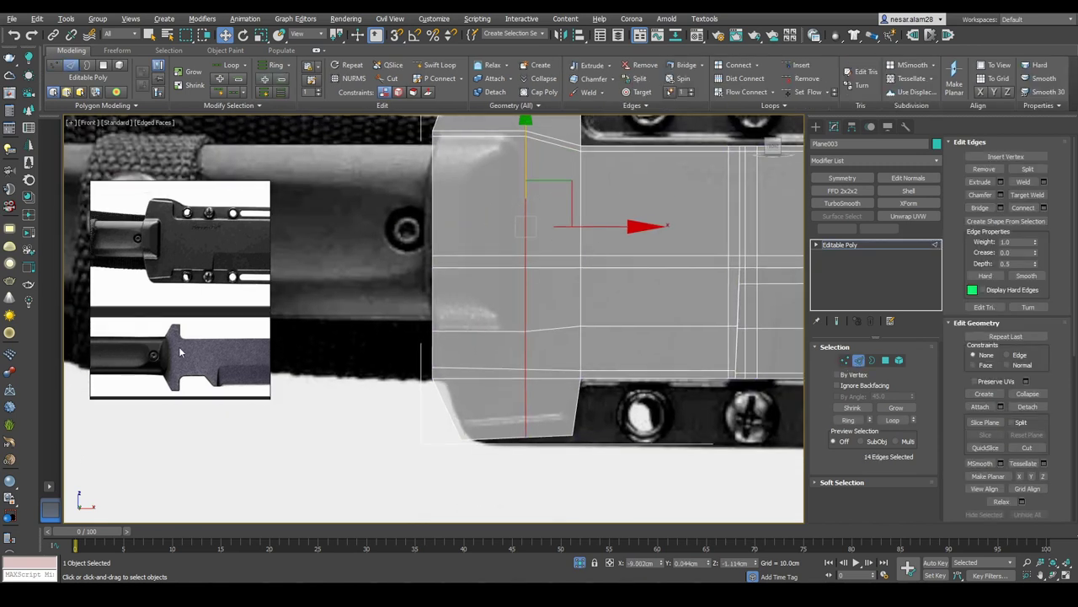
{"action": "scroll", "coordinate": [563, 425], "scroll_direction": "up", "scroll_amount": 2}
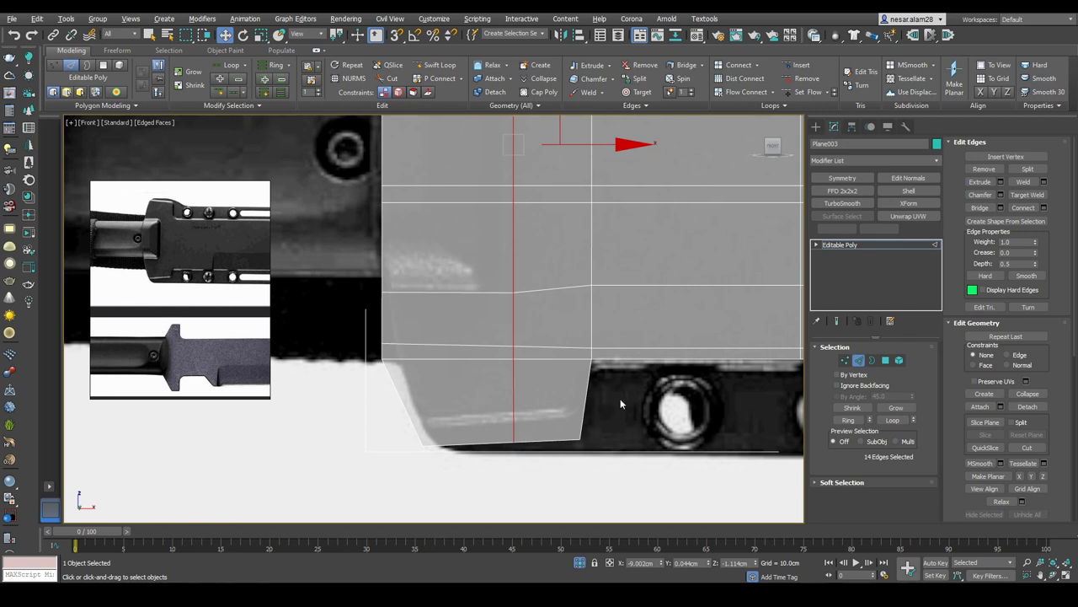
{"action": "key", "text": "F3"}
{"action": "scroll", "coordinate": [590, 412], "scroll_direction": "up", "scroll_amount": 4}
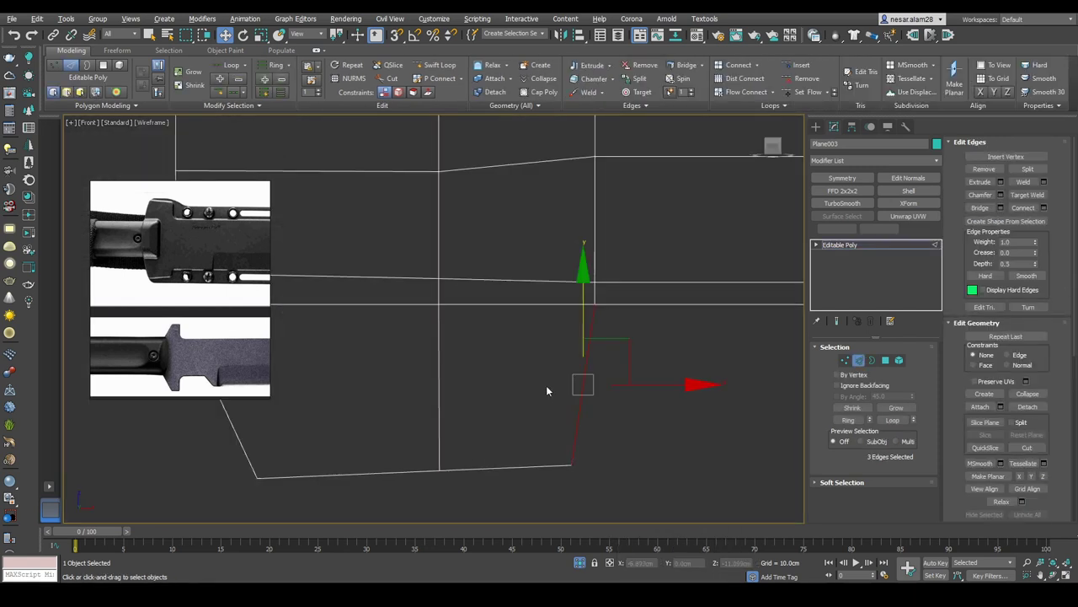
{"action": "scroll", "coordinate": [531, 397], "scroll_direction": "down", "scroll_amount": 2}
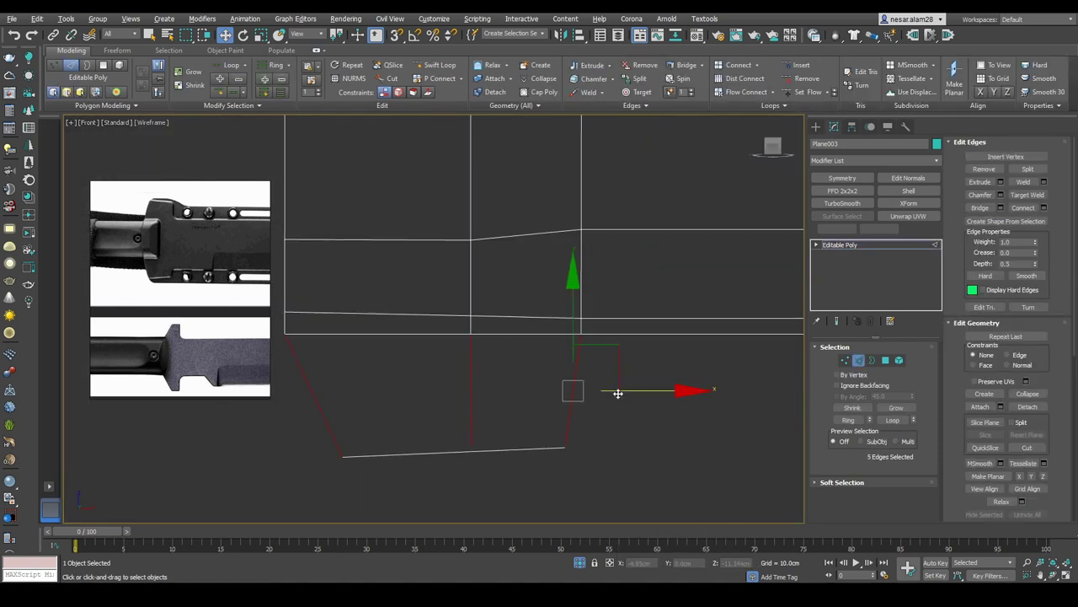
{"action": "key", "text": "F3"}
{"action": "right_click", "coordinate": [501, 378]}
{"action": "left_click", "coordinate": [513, 358]}
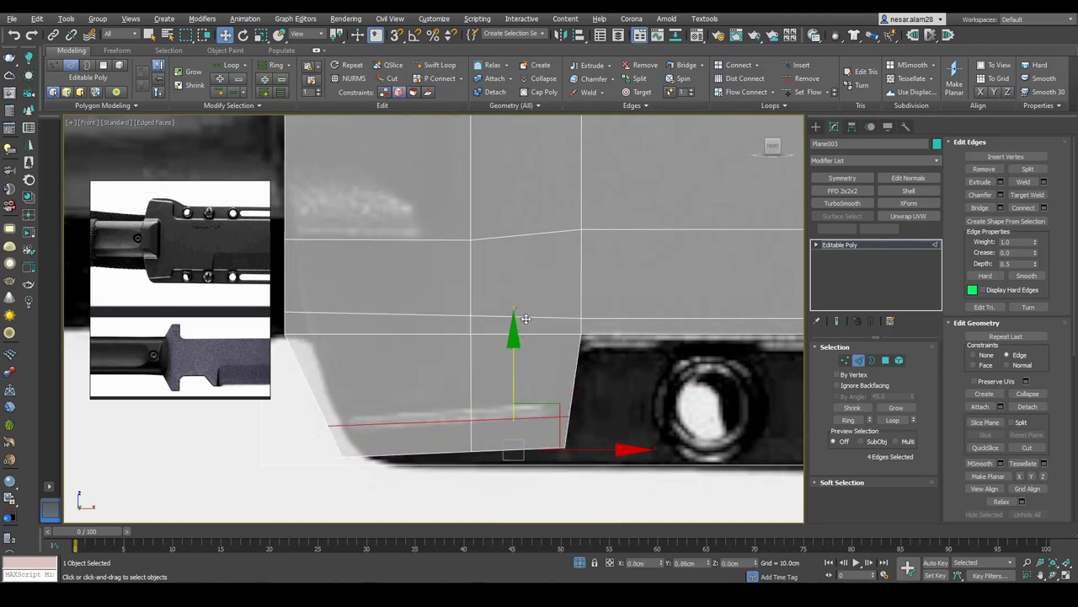
Step: Add a vertical loop close to the flaps' inner side and a horizontal loop near the upper flap's top edge
{"action": "middle_click_drag", "start_coordinate": [632, 342], "coordinate": [630, 362]}
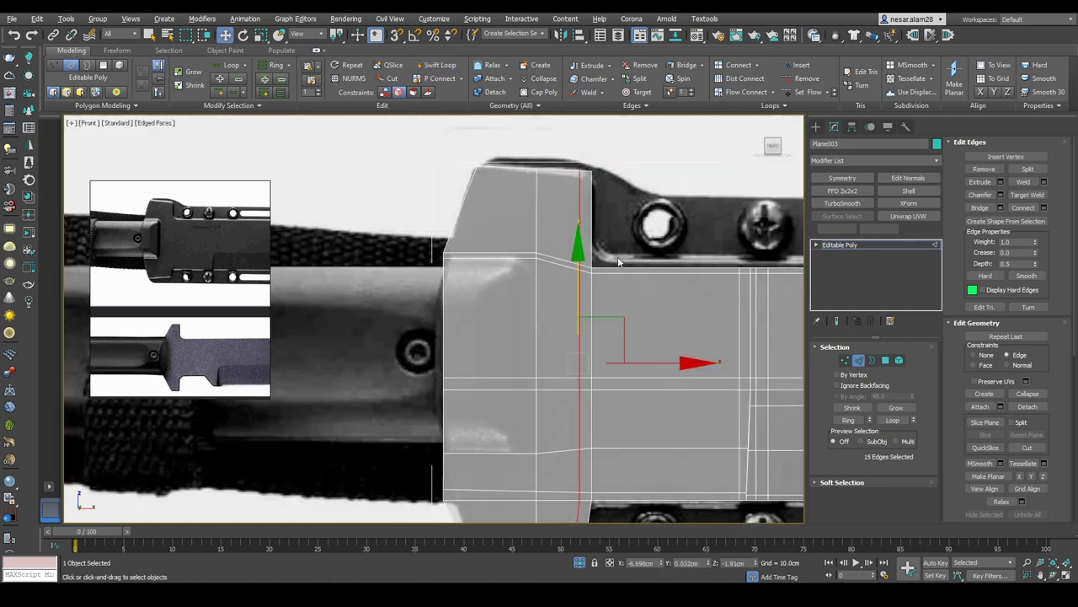
{"action": "scroll", "coordinate": [578, 180], "scroll_direction": "up", "scroll_amount": 5}
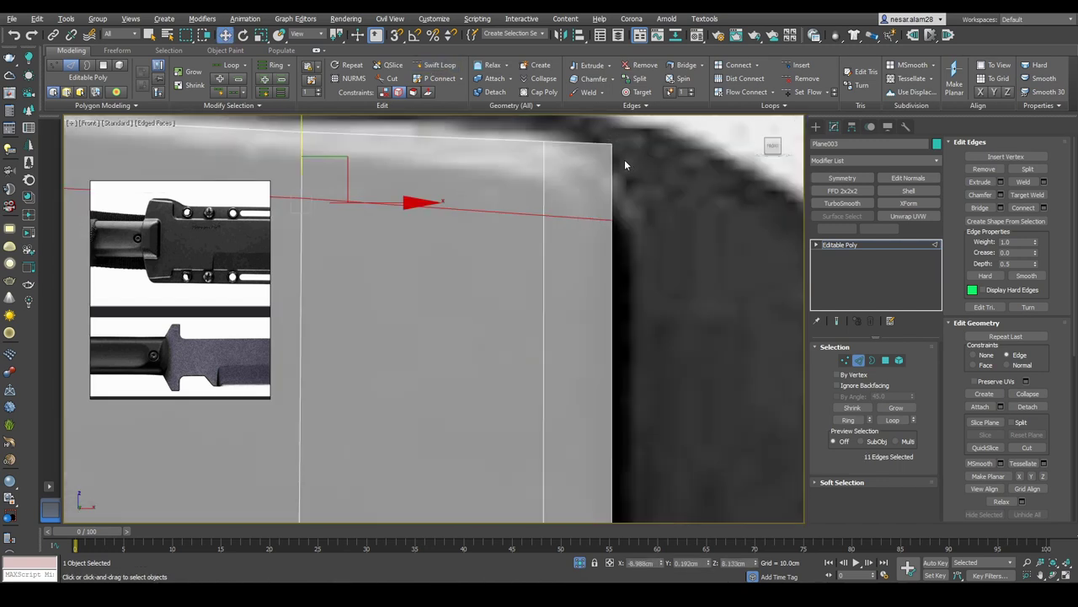
Step: Connect the two loops' crossing diagonally to the upper flap's inner corner and remove the leftover edge stubs there
{"action": "key", "text": "1"}
{"action": "middle_click_drag", "start_coordinate": [631, 139], "coordinate": [631, 183]}
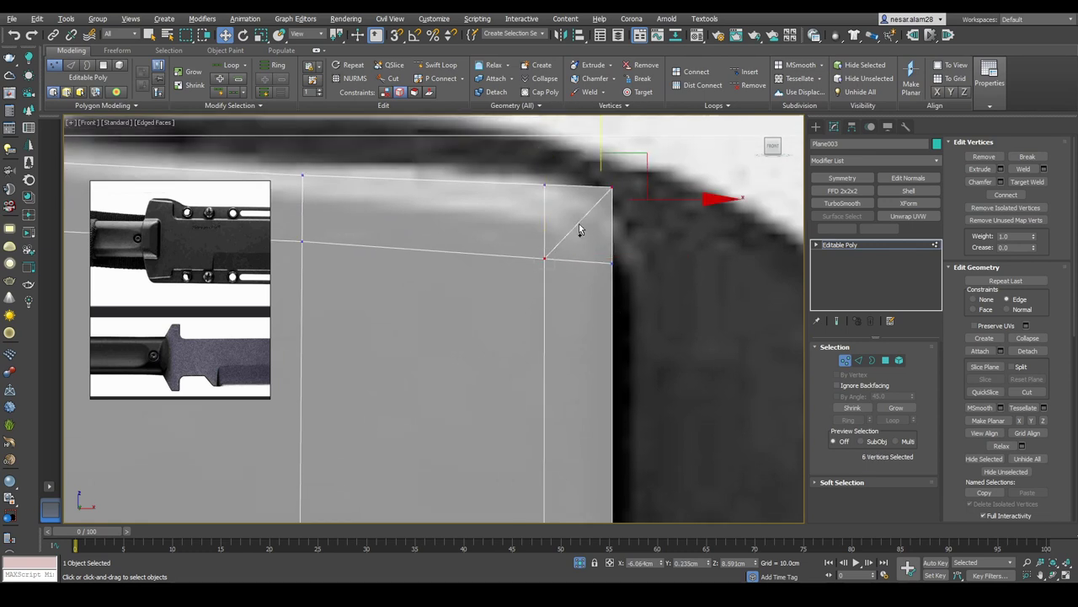
{"action": "key", "text": "2"}
{"action": "scroll", "coordinate": [578, 229], "scroll_direction": "down", "scroll_amount": 4}
{"action": "scroll", "coordinate": [607, 291], "scroll_direction": "down", "scroll_amount": 4}
{"action": "key", "text": "shift+alt+w"}
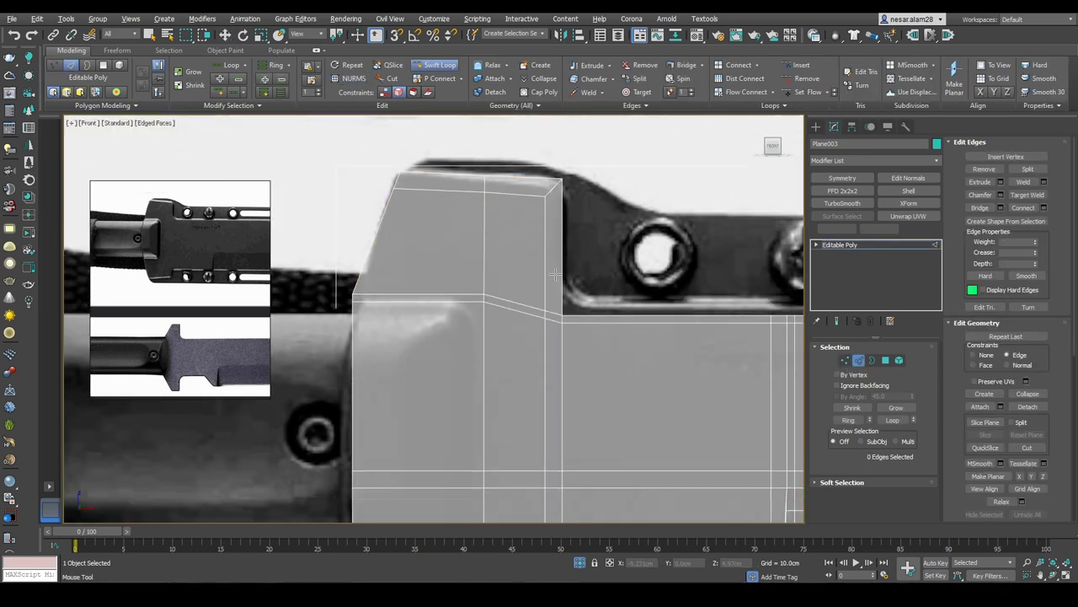
{"action": "middle_click_drag", "start_coordinate": [552, 280], "coordinate": [524, 257], "text": "alt"}
{"action": "key", "text": "shift+z"}
{"action": "key", "text": "shift+z"}
{"action": "key", "text": "shift+z"}
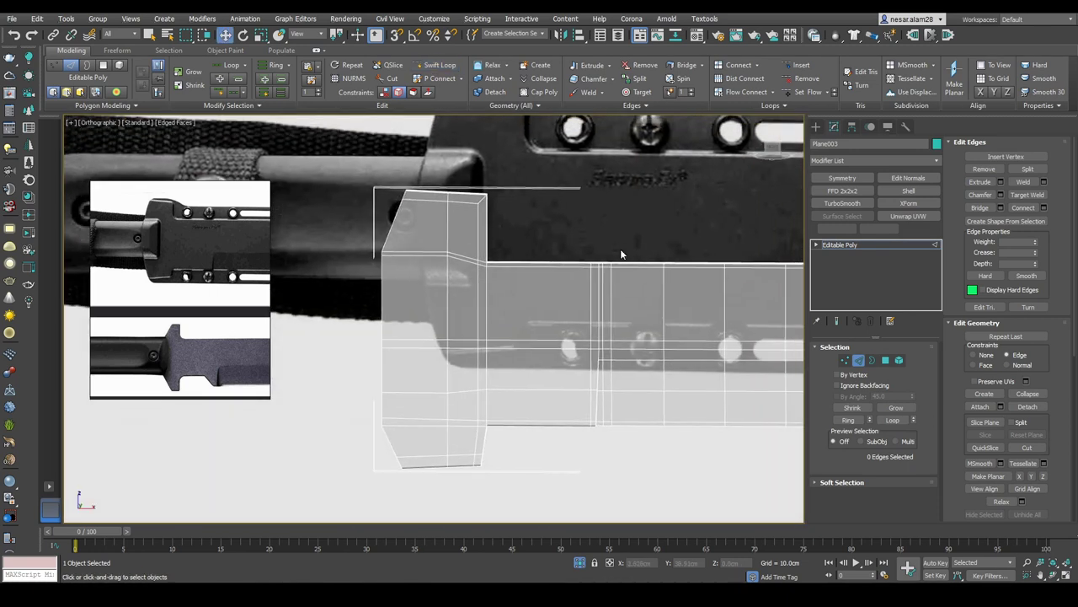
{"action": "key", "text": "shift+z"}
{"action": "key", "text": "shift+z"}
{"action": "key", "text": "shift+z"}
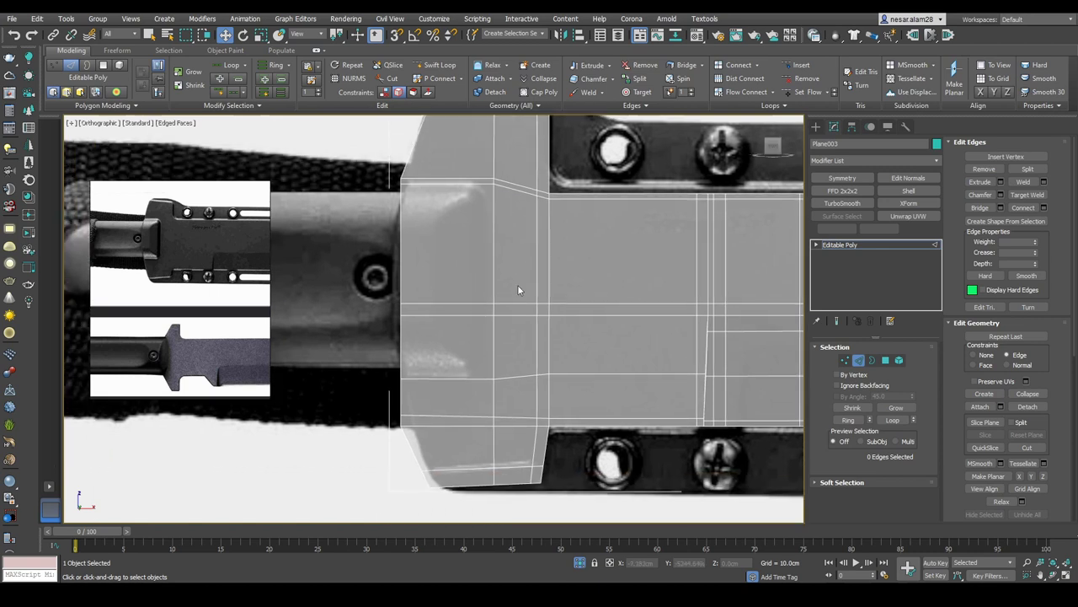
Step: Select the three central polygons at the handle end and extrude them outward by about 2 cm
{"action": "left_click", "coordinate": [885, 361]}
{"action": "left_click", "coordinate": [471, 242]}
{"action": "left_click", "coordinate": [461, 342], "text": "ctrl"}
{"action": "right_click", "coordinate": [481, 277]}
{"action": "middle_click_drag", "start_coordinate": [452, 282], "coordinate": [478, 253]}
{"action": "left_click", "coordinate": [433, 315]}
{"action": "left_click_drag", "start_coordinate": [536, 259], "coordinate": [502, 276]}
{"action": "middle_click_drag", "start_coordinate": [502, 276], "coordinate": [542, 291], "text": "alt"}
{"action": "key", "text": "shift+z"}
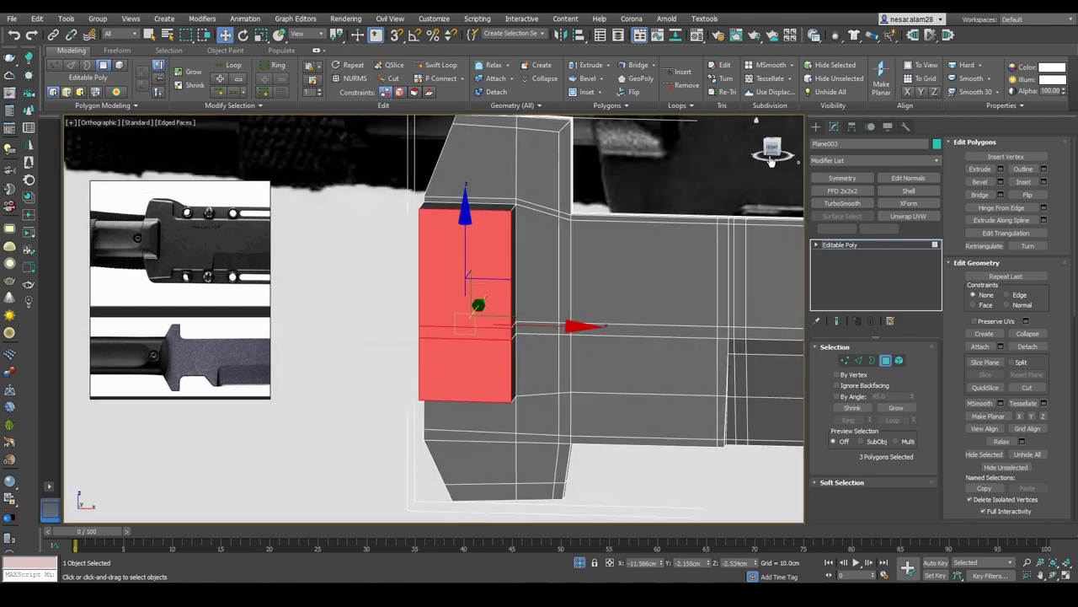
Step: Raise the two central vertex rows across the handle end, including the four vertices by the flaps' inner side, to the same height
{"action": "key", "text": "f"}
{"action": "scroll", "coordinate": [581, 303], "scroll_direction": "up", "scroll_amount": 3}
{"action": "scroll", "coordinate": [581, 294], "scroll_direction": "down", "scroll_amount": 4}
{"action": "key", "text": "1"}
{"action": "scroll", "coordinate": [580, 294], "scroll_direction": "up", "scroll_amount": 3}
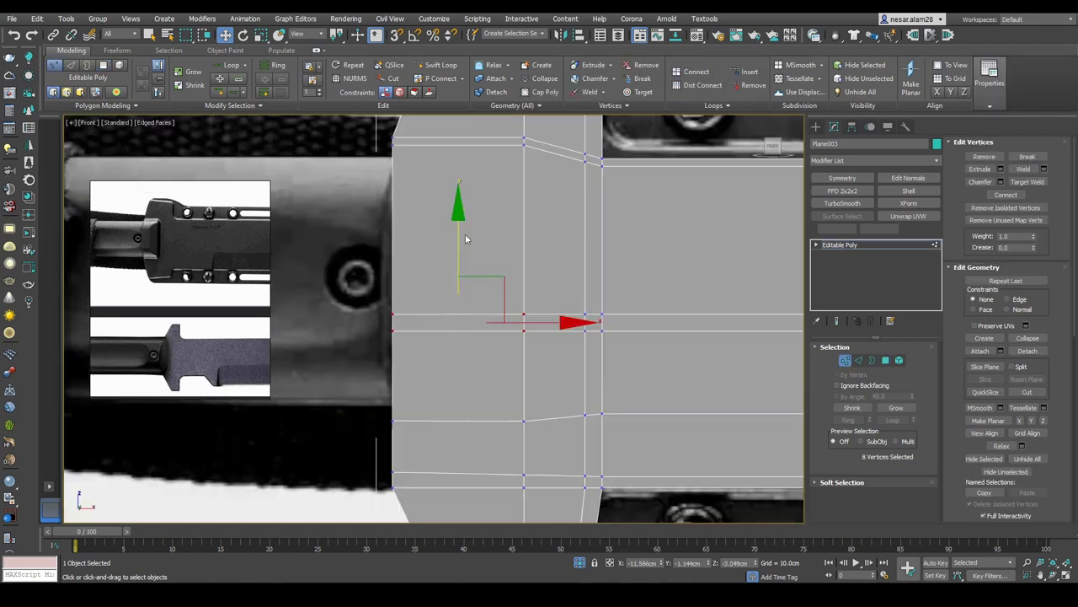
{"action": "scroll", "coordinate": [538, 257], "scroll_direction": "down", "scroll_amount": 2}
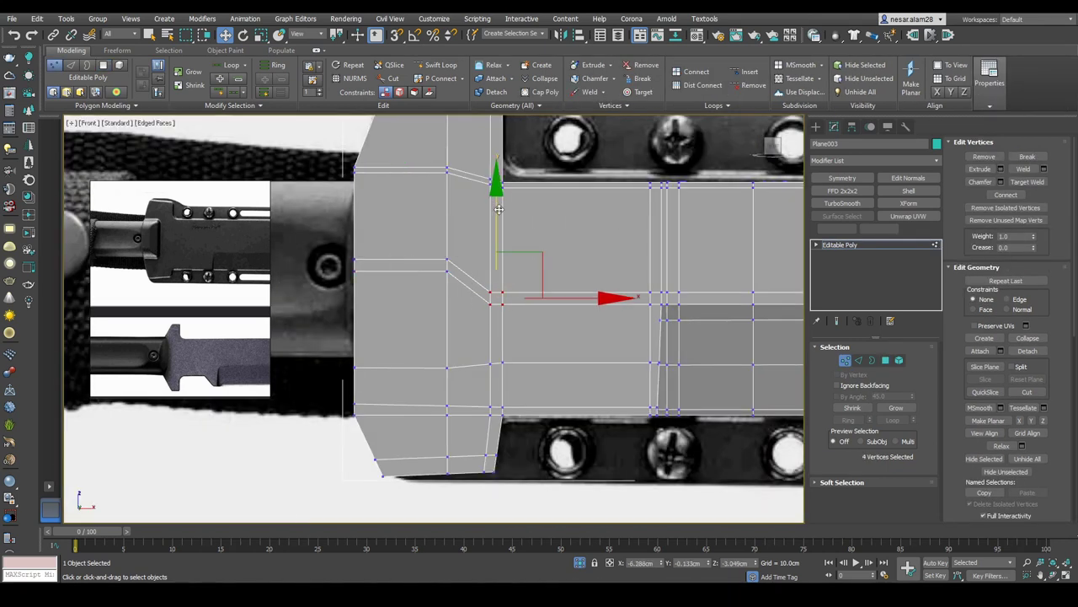
{"action": "left_click", "coordinate": [298, 256]}
Step: Select the 12 vertices of the handle end's two central rows, level the rows and shift them slightly down
{"action": "key", "text": "F3"}
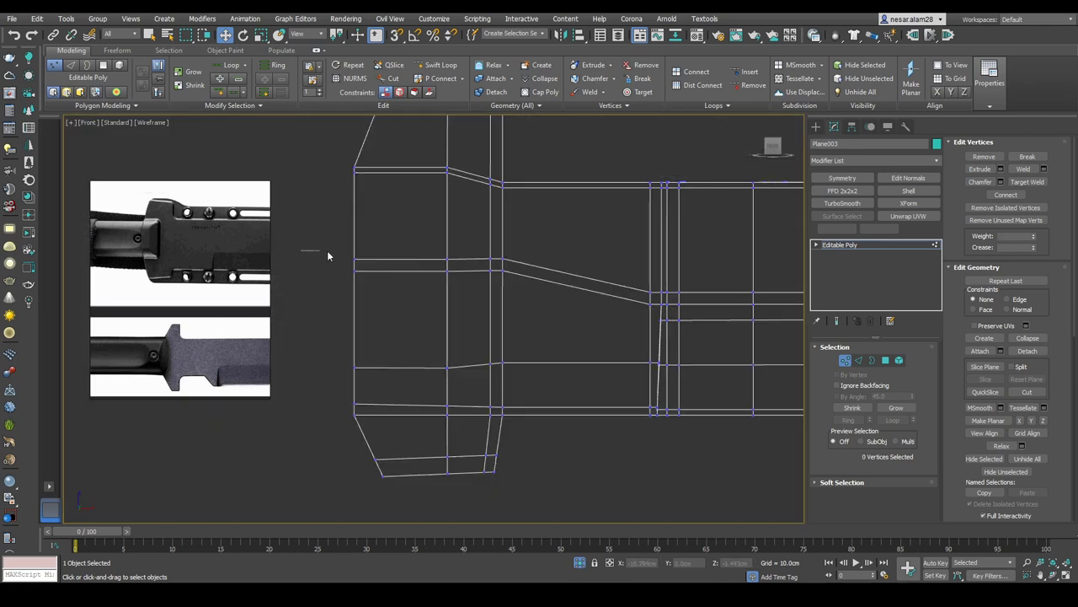
{"action": "key", "text": "r"}
{"action": "left_click_drag", "start_coordinate": [546, 265], "coordinate": [326, 311]}
{"action": "key", "text": "w"}
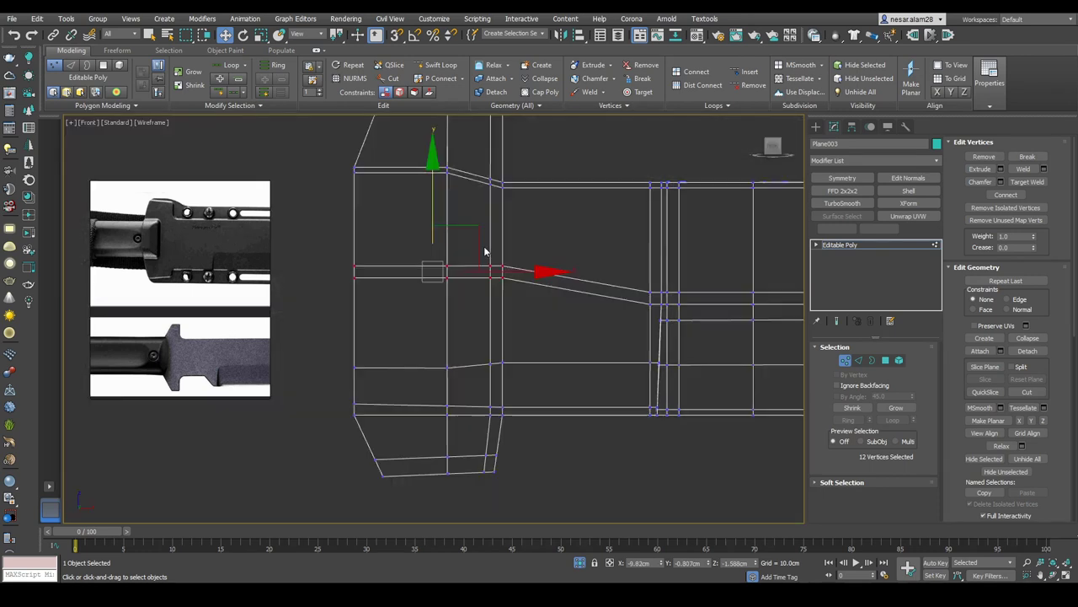
Step: Scale the four outer corner vertices of the raised handle-end block vertically inward so its upper and lower walls taper
{"action": "key", "text": "F3"}
{"action": "middle_click_drag", "start_coordinate": [494, 260], "coordinate": [472, 250], "text": "alt"}
{"action": "key", "text": "2"}
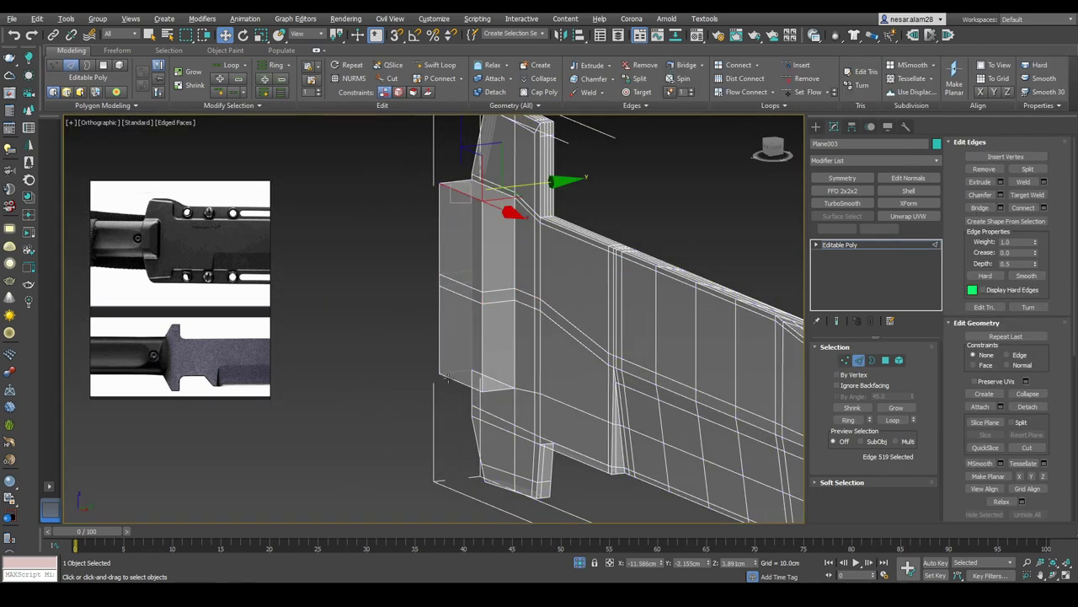
{"action": "left_click", "coordinate": [847, 360], "text": "ctrl"}
{"action": "middle_click_drag", "start_coordinate": [506, 337], "coordinate": [459, 312], "text": "alt"}
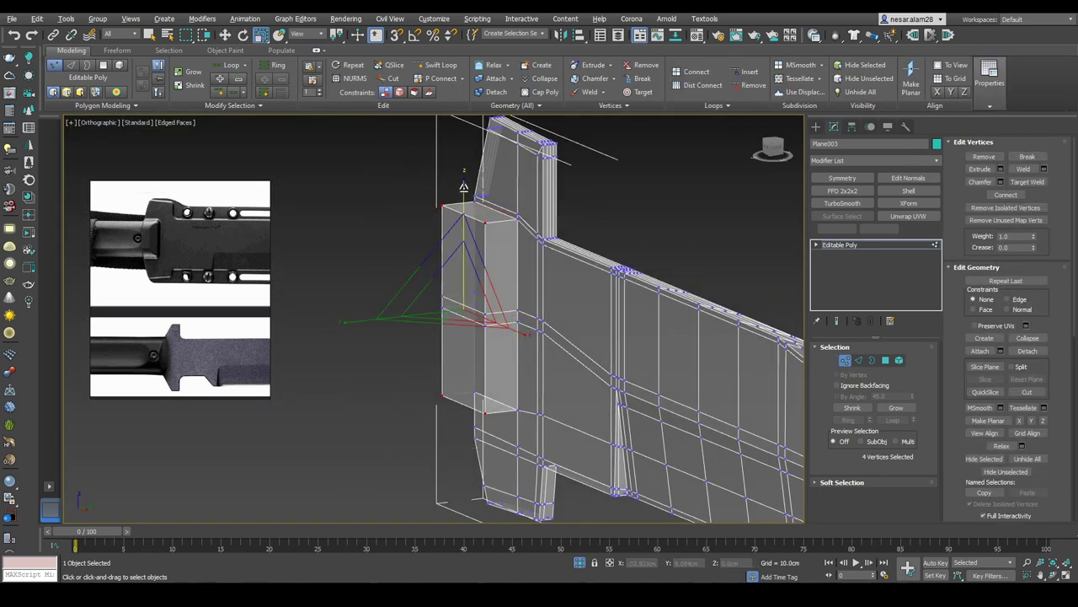
{"action": "middle_click_drag", "start_coordinate": [473, 193], "coordinate": [532, 281], "text": "alt"}
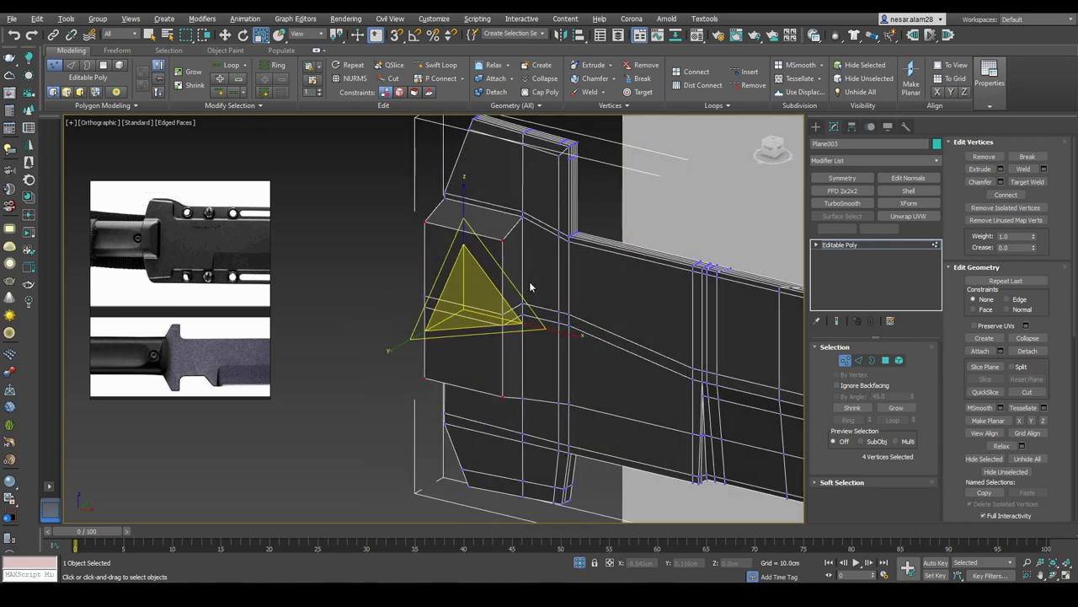
Step: Slant the raised block's inner side wall and add an edge loop midway around its walls, previewing the smoothed mesh from the front
{"action": "scroll", "coordinate": [531, 281], "scroll_direction": "up", "scroll_amount": 4}
{"action": "key", "text": "2"}
{"action": "middle_click_drag", "start_coordinate": [437, 491], "coordinate": [495, 256]}
{"action": "double_click", "coordinate": [494, 336]}
{"action": "key", "text": "w"}
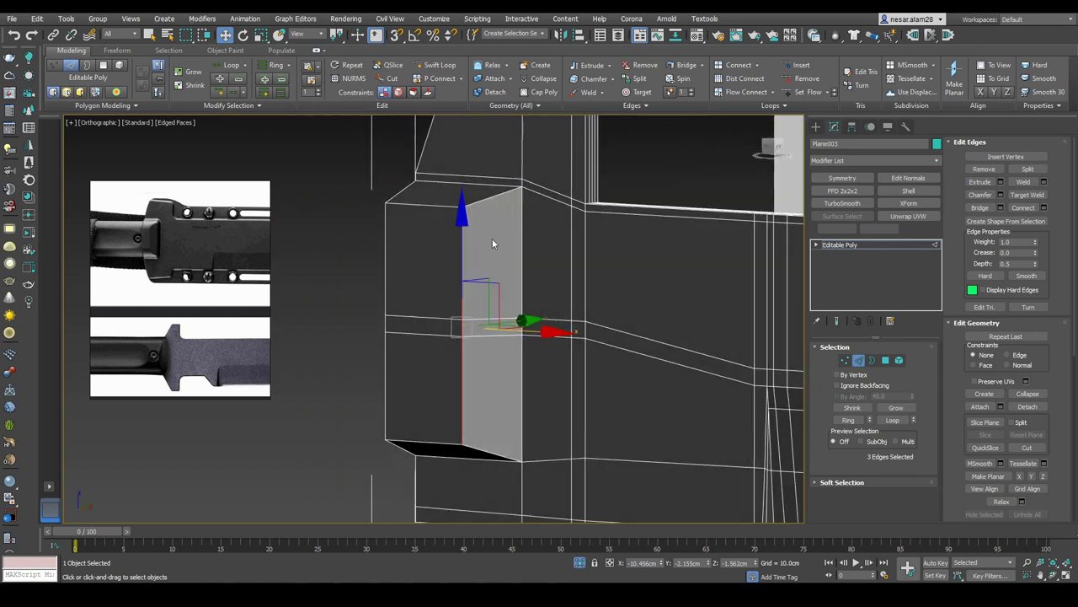
{"action": "double_click", "coordinate": [498, 202], "text": "ctrl"}
{"action": "middle_click_drag", "start_coordinate": [498, 202], "coordinate": [532, 293], "text": "alt"}
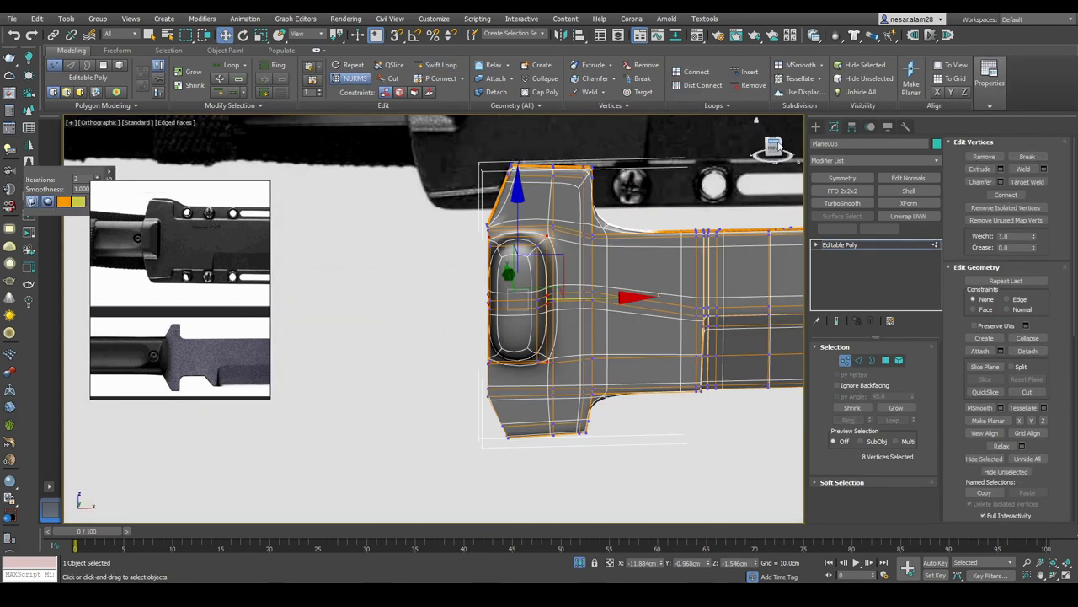
{"action": "left_click", "coordinate": [774, 147]}
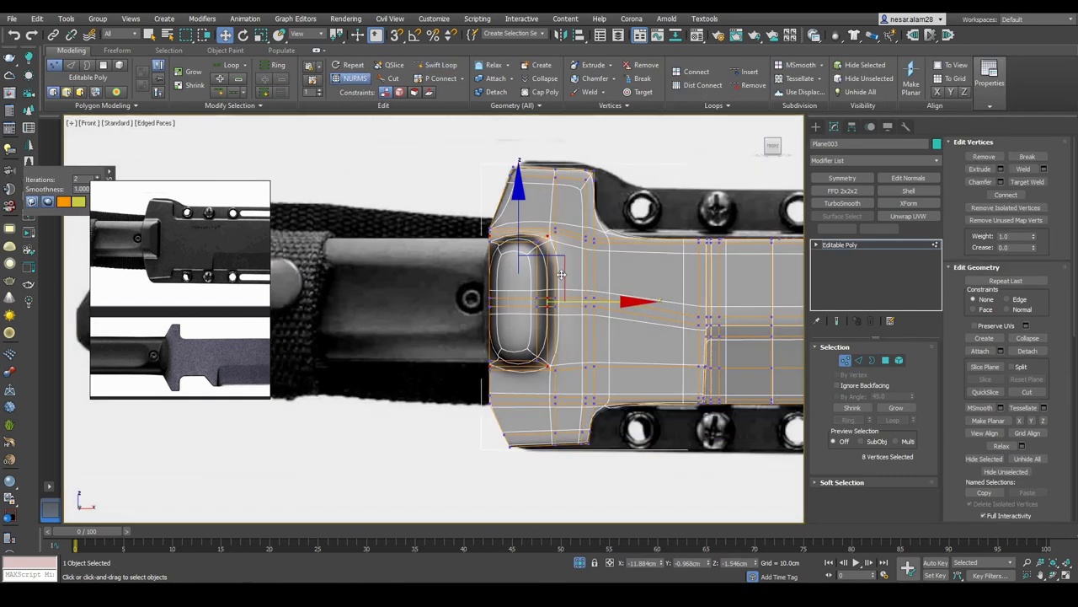
Step: Select the ten polygons closing off the handle end and delete them so that side of the sheath is open
{"action": "key", "text": "ctrl+q"}
{"action": "key", "text": "4"}
{"action": "left_click", "coordinate": [515, 233]}
{"action": "key", "text": "F3"}
{"action": "left_click", "coordinate": [573, 191], "text": "shift"}
{"action": "left_click", "coordinate": [567, 333]}
{"action": "key", "text": "F3"}
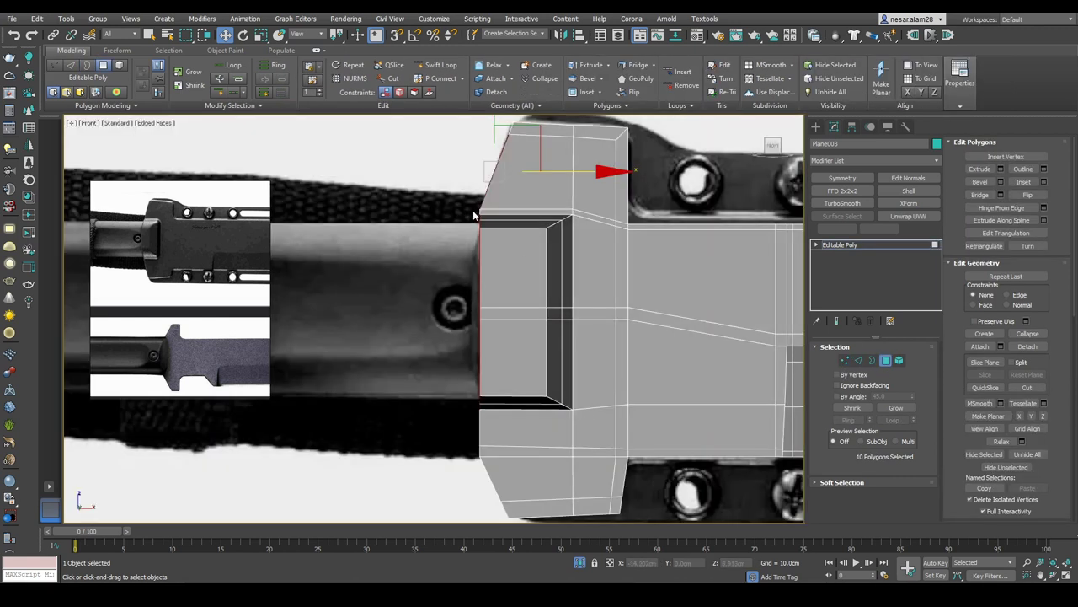
{"action": "middle_click_drag", "start_coordinate": [641, 278], "coordinate": [674, 303], "text": "alt"}
{"action": "key", "text": "ctrl+d"}
{"action": "key", "text": "4"}
{"action": "key", "text": "F3"}
{"action": "key", "text": "ctrl+q"}
{"action": "scroll", "coordinate": [632, 312], "scroll_direction": "up", "scroll_amount": 8}
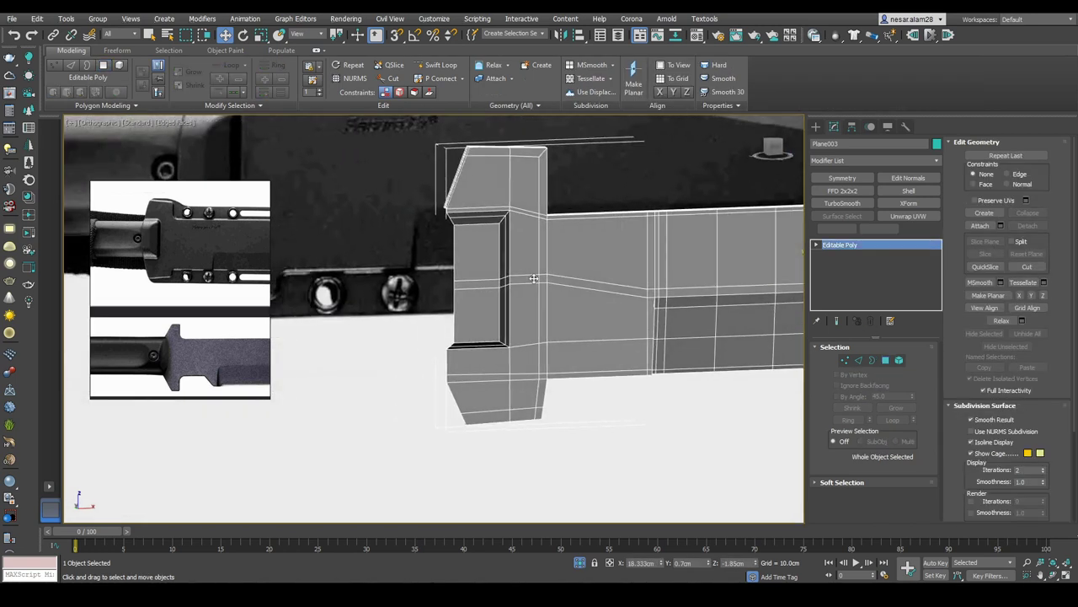
Step: Select the four corner vertices of the raised block's outer face and scale them vertically
{"action": "mouse_move", "coordinate": [534, 272]}
{"action": "middle_mouse_down"}
{"action": "mouse_move", "coordinate": [539, 302]}
{"action": "mouse_move", "coordinate": [508, 295]}
{"action": "middle_mouse_up"}
{"action": "key", "text": "ctrl+q"}
{"action": "key", "text": "2"}
{"action": "left_click", "coordinate": [497, 287]}
{"action": "left_click", "coordinate": [523, 368]}
{"action": "mouse_move", "coordinate": [523, 368]}
{"action": "middle_mouse_down", "text": "alt"}
{"action": "mouse_move", "coordinate": [476, 320]}
{"action": "mouse_move", "coordinate": [505, 211]}
{"action": "mouse_move", "coordinate": [491, 133]}
{"action": "middle_mouse_up", "text": "alt"}
{"action": "left_click", "coordinate": [845, 359], "text": "ctrl"}
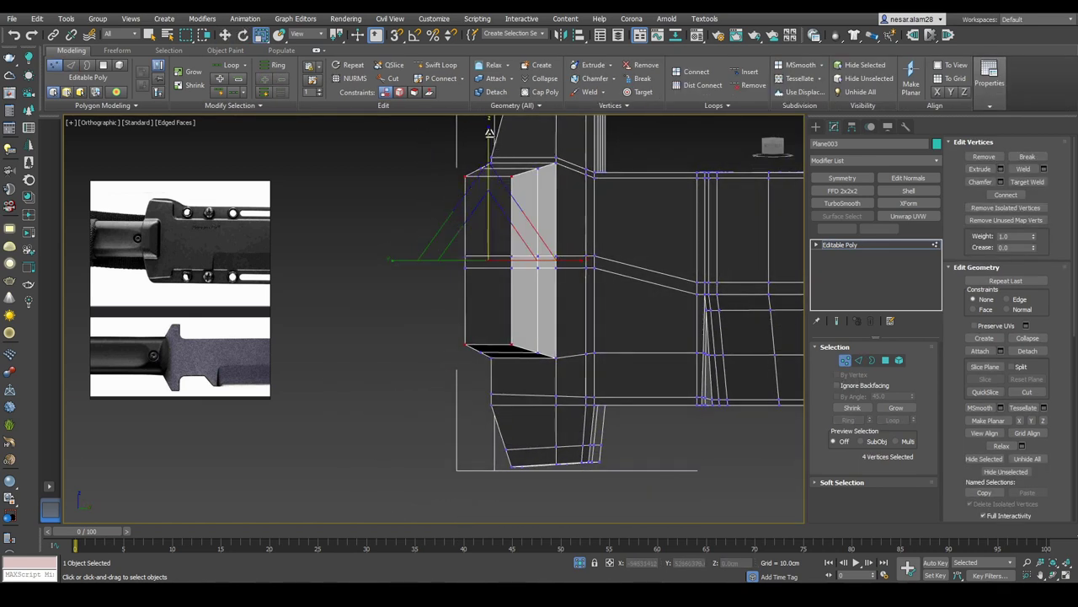
Step: Insert edge loops near the raised block's upper and lower edges and along its inner side wall
{"action": "scroll", "coordinate": [506, 146], "scroll_direction": "up", "scroll_amount": 3}
{"action": "key", "text": "shift+alt+w"}
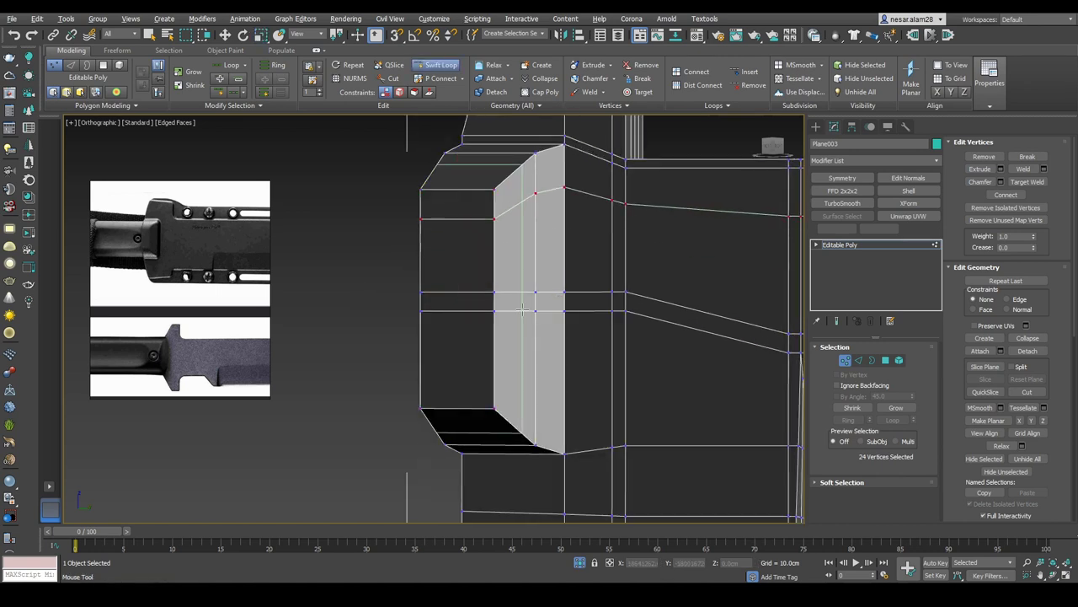
{"action": "left_click", "coordinate": [506, 390]}
Step: Join the new loops diagonally to the block's inner corners and remove the surplus edges on its outer face and end walls
{"action": "key", "text": "w"}
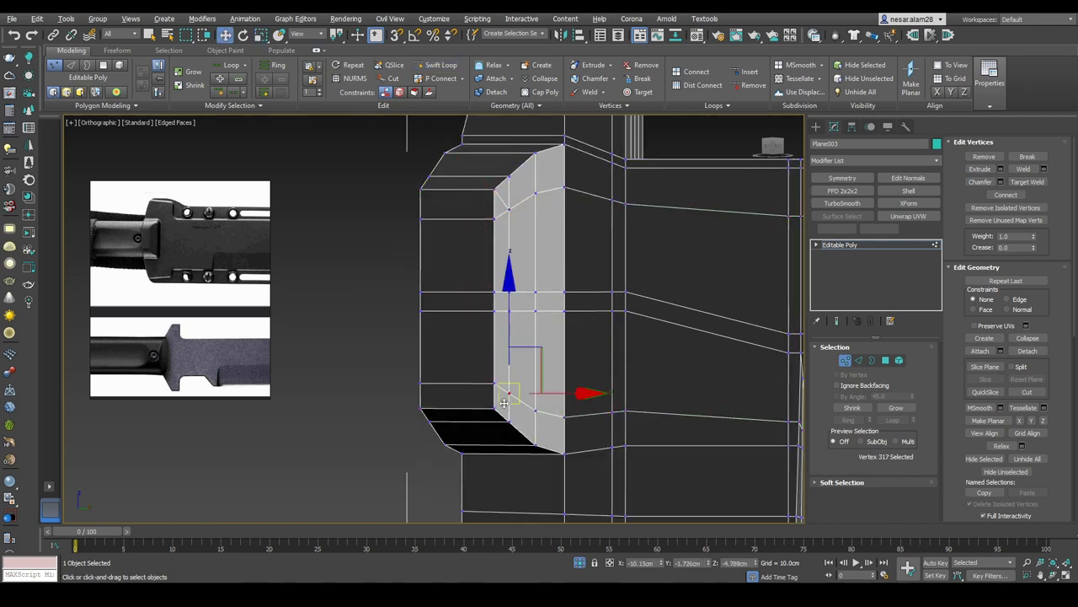
{"action": "key", "text": "2"}
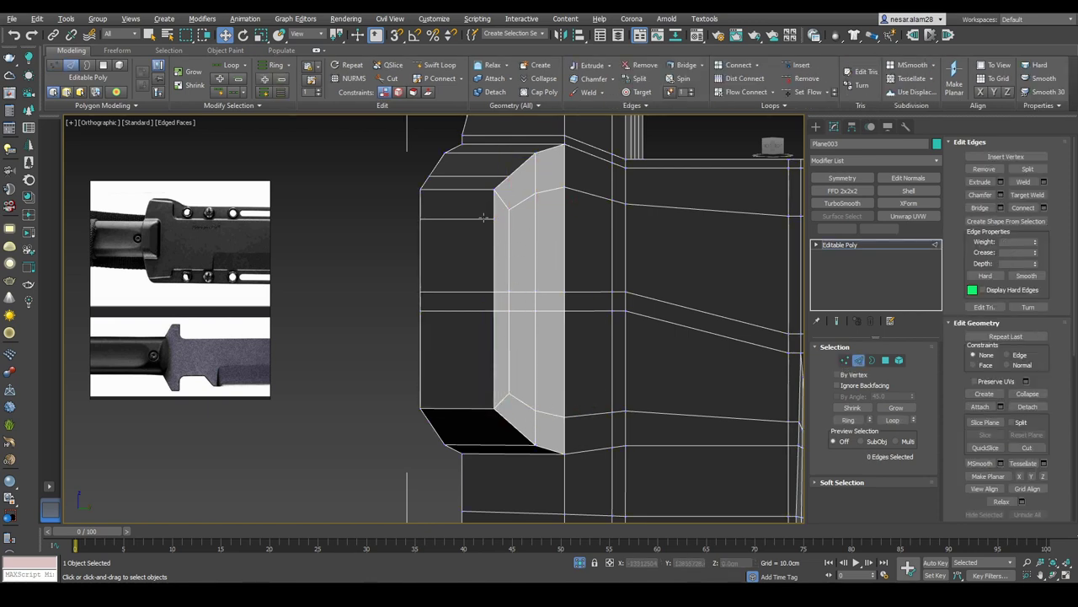
{"action": "left_click", "coordinate": [490, 178]}
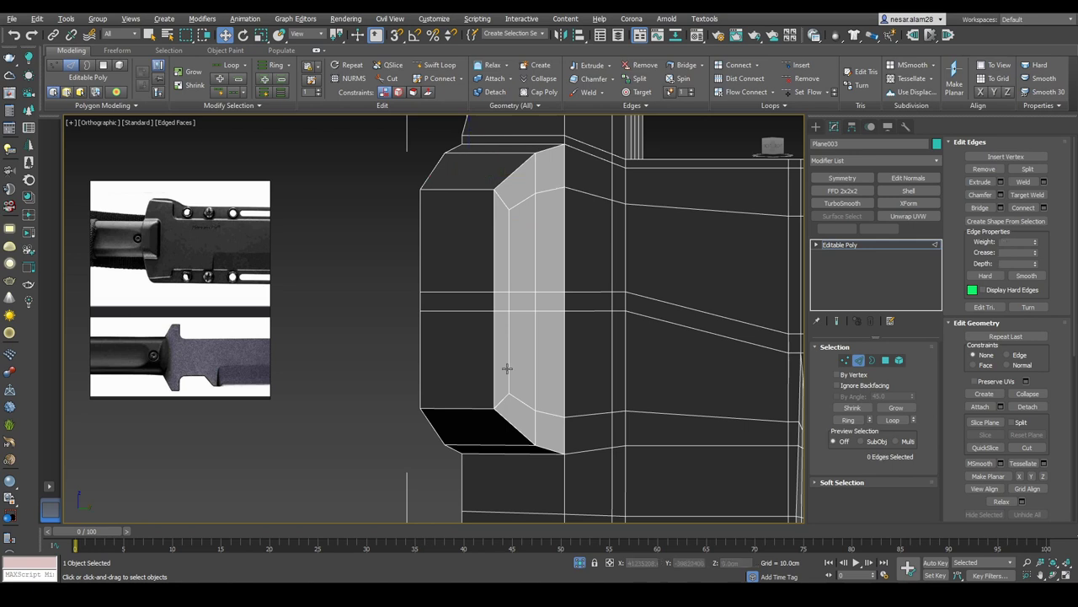
Step: Slide the body's upper lengthwise edge loop closer to the body's upper edge, using the Edge constraint
{"action": "middle_click_drag", "start_coordinate": [557, 212], "coordinate": [556, 234]}
{"action": "double_click", "coordinate": [553, 211]}
{"action": "scroll", "coordinate": [607, 262], "scroll_direction": "down", "scroll_amount": 4}
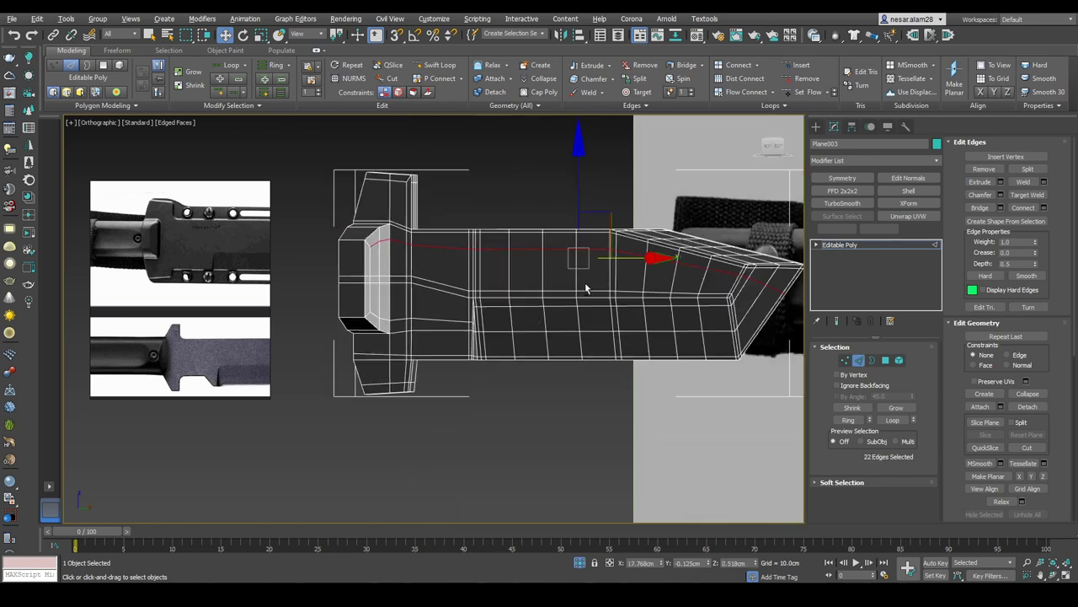
{"action": "scroll", "coordinate": [505, 139], "scroll_direction": "up", "scroll_amount": 3}
{"action": "left_click", "coordinate": [398, 92]}
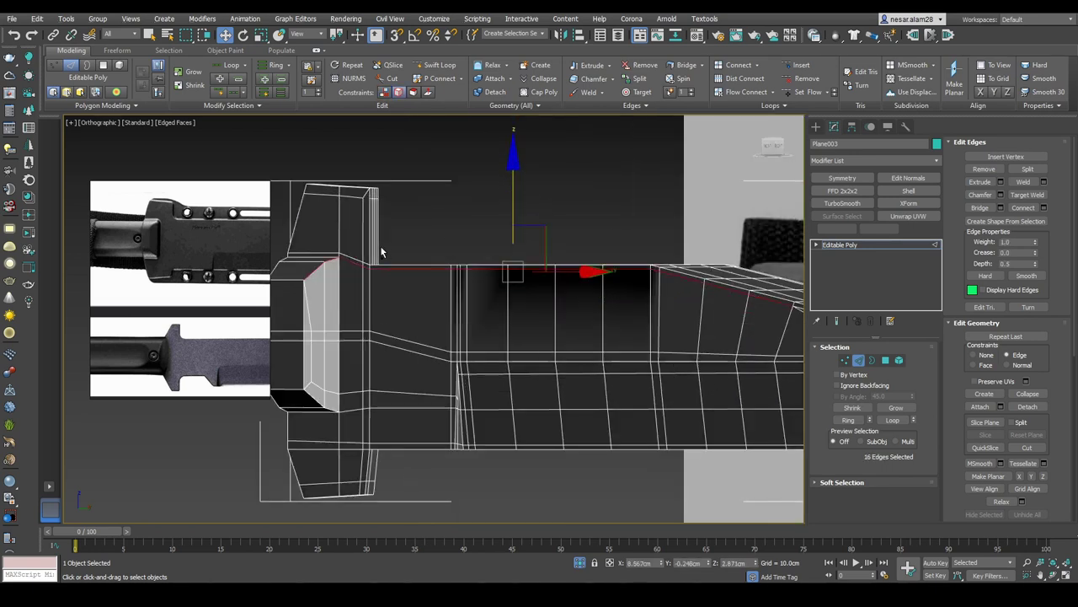
{"action": "middle_click_drag", "start_coordinate": [544, 206], "coordinate": [521, 227]}
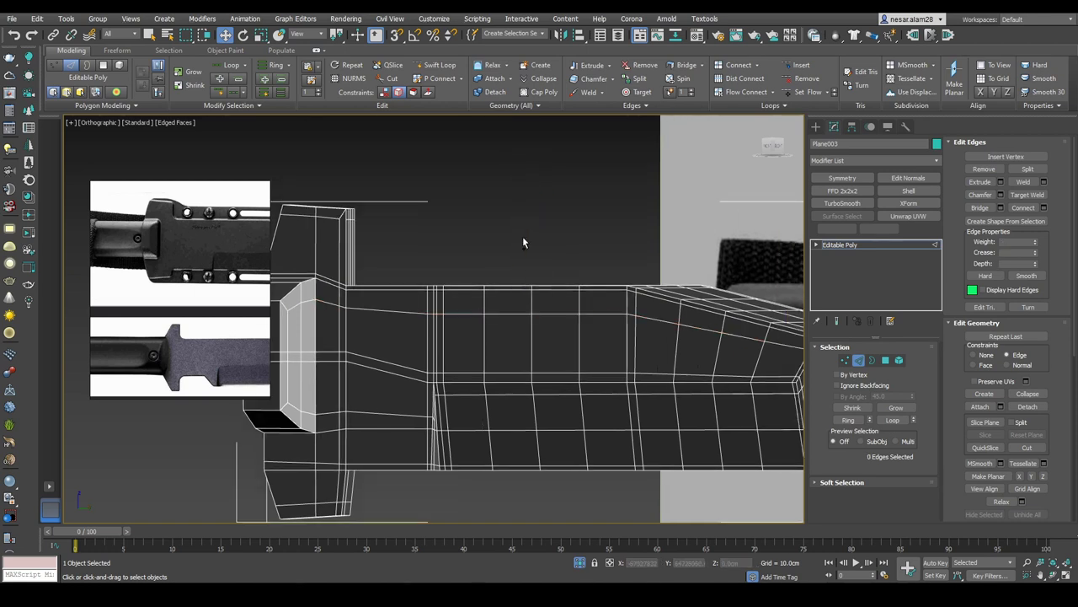
{"action": "double_click", "coordinate": [522, 289]}
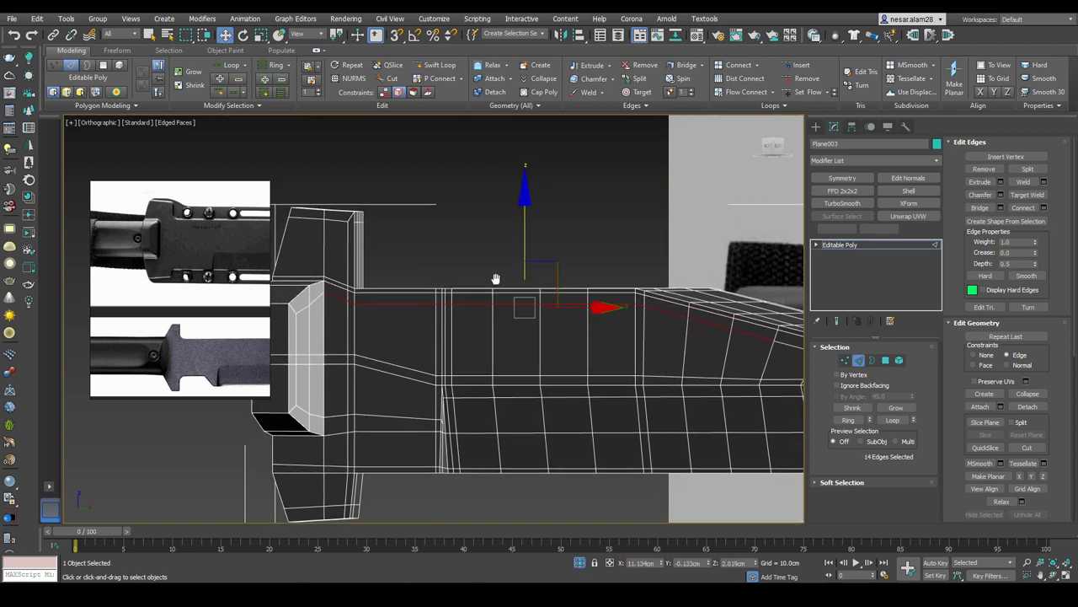
{"action": "scroll", "coordinate": [308, 306], "scroll_direction": "up", "scroll_amount": 4}
Step: Adjust the vertex at the block's upper inner corner along its edge with the Edge constraint active
{"action": "key", "text": "1"}
{"action": "middle_click_drag", "start_coordinate": [312, 306], "coordinate": [426, 257], "text": "alt"}
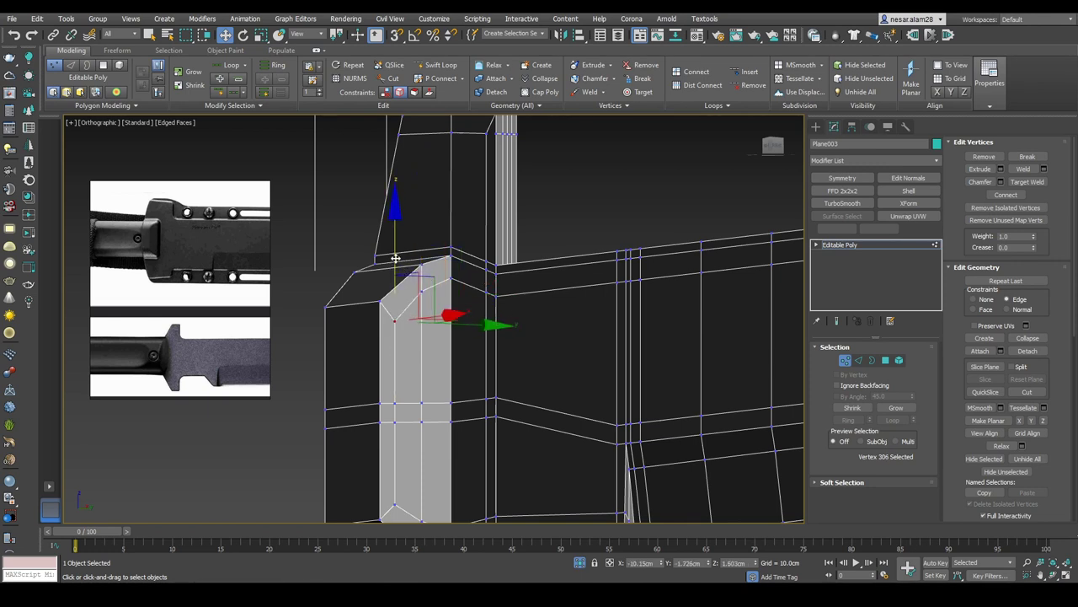
{"action": "mouse_move", "coordinate": [479, 342]}
{"action": "middle_mouse_down", "text": "alt"}
{"action": "mouse_move", "coordinate": [497, 354]}
{"action": "mouse_move", "coordinate": [457, 373]}
{"action": "mouse_move", "coordinate": [506, 364]}
{"action": "middle_mouse_up", "text": "alt"}
Step: Examine the smoothed handle end and its edge flow against the reference image from the front
{"action": "key", "text": "6"}
{"action": "key", "text": "ctrl+BackSpace"}
{"action": "scroll", "coordinate": [500, 360], "scroll_direction": "up", "scroll_amount": 3}
{"action": "key", "text": "F4"}
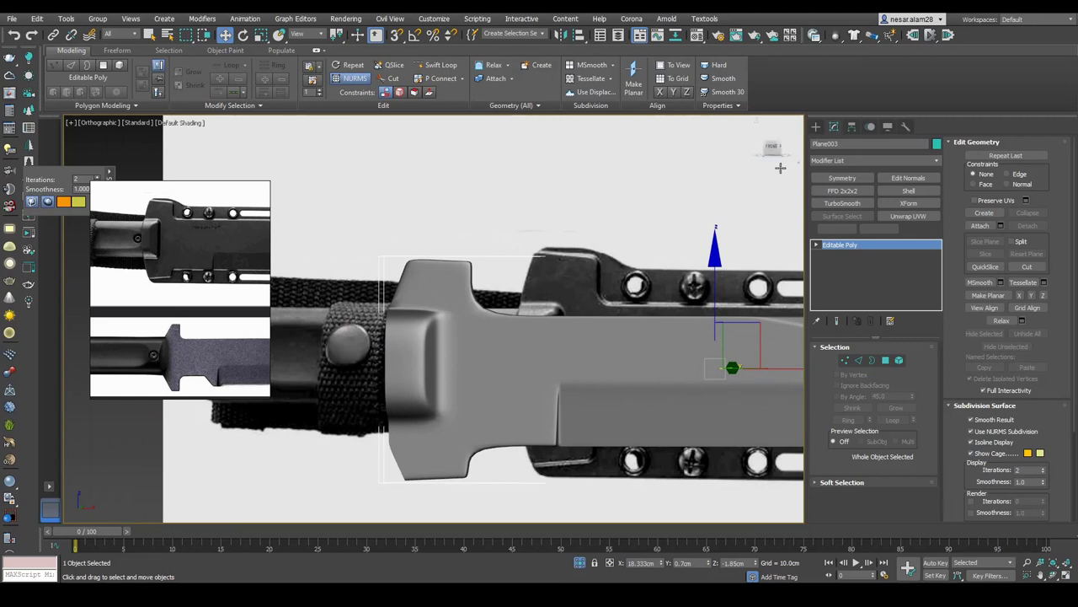
{"action": "key", "text": "ctrl+BackSpace"}
{"action": "key", "text": "f"}
{"action": "scroll", "coordinate": [505, 306], "scroll_direction": "up", "scroll_amount": 3}
{"action": "key", "text": "F4"}
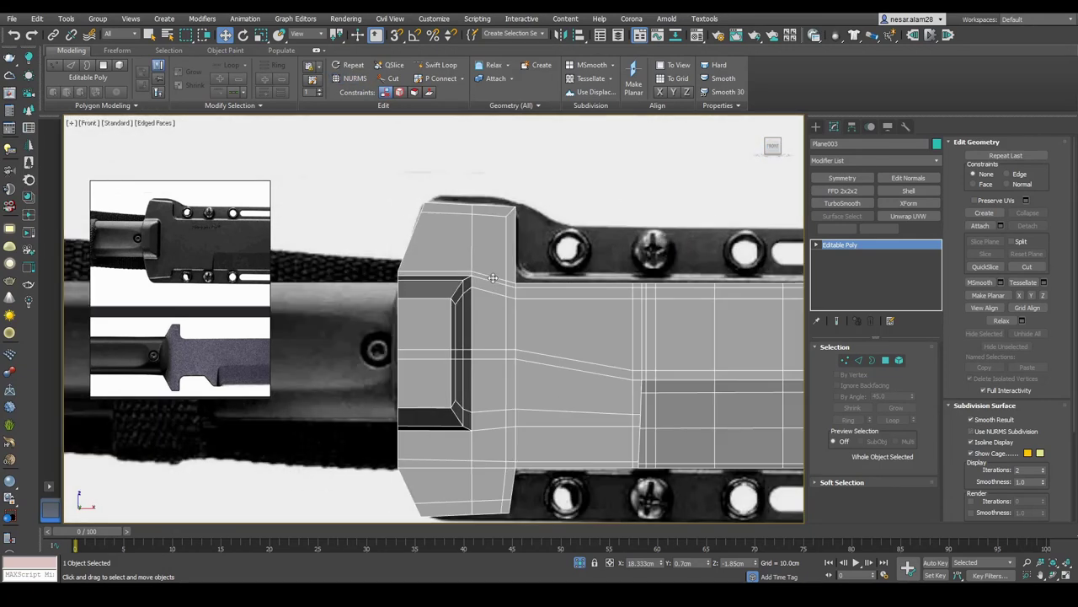
{"action": "scroll", "coordinate": [566, 277], "scroll_direction": "up", "scroll_amount": 2}
{"action": "key", "text": "ctrl+BackSpace"}
{"action": "scroll", "coordinate": [539, 253], "scroll_direction": "down", "scroll_amount": 4}
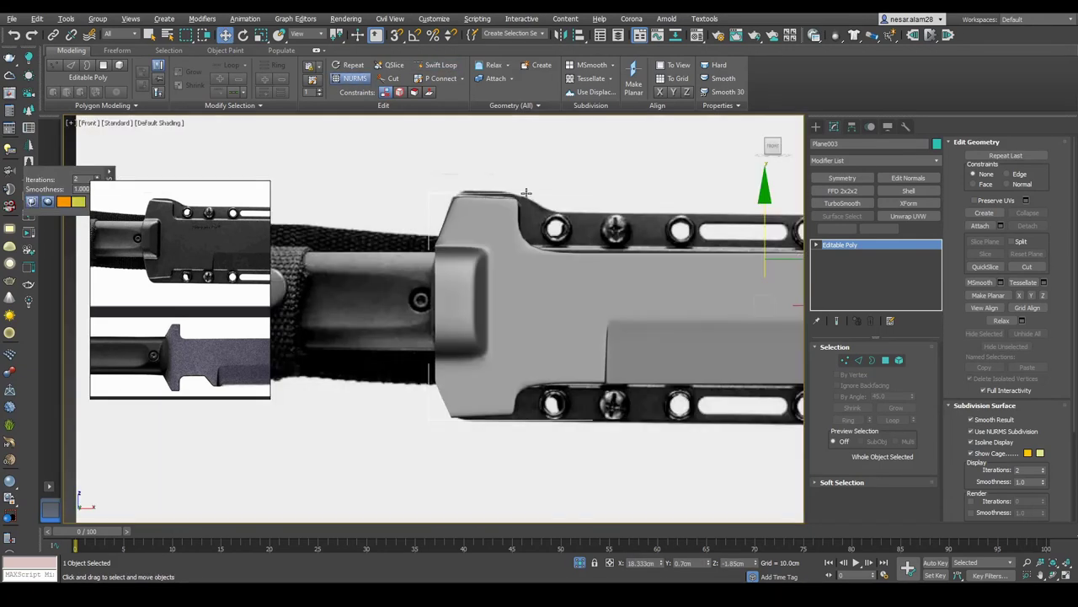
Step: Refine the upper flap's top rim with a vertex row across it in line with the vertical edge loop beside the block
{"action": "scroll", "coordinate": [526, 192], "scroll_direction": "up", "scroll_amount": 6}
{"action": "key", "text": "1"}
{"action": "left_click_drag", "start_coordinate": [480, 173], "coordinate": [510, 202]}
{"action": "middle_click_drag", "start_coordinate": [497, 211], "coordinate": [465, 228], "text": "alt"}
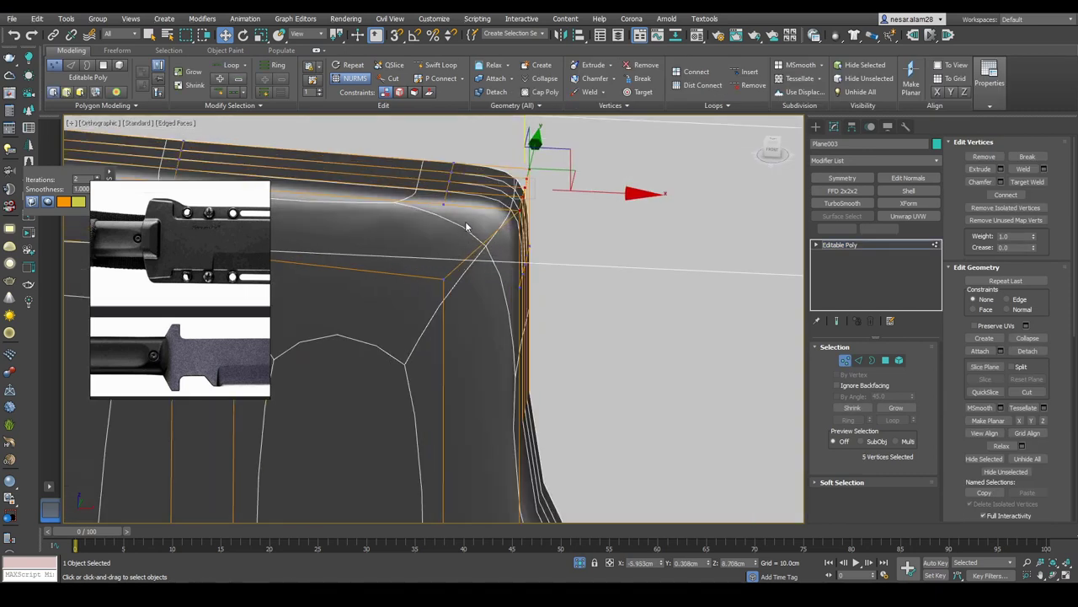
{"action": "key", "text": "ctrl+BackSpace"}
{"action": "key", "text": "2"}
{"action": "double_click", "coordinate": [450, 193]}
{"action": "middle_click_drag", "start_coordinate": [457, 188], "coordinate": [573, 307], "text": "alt"}
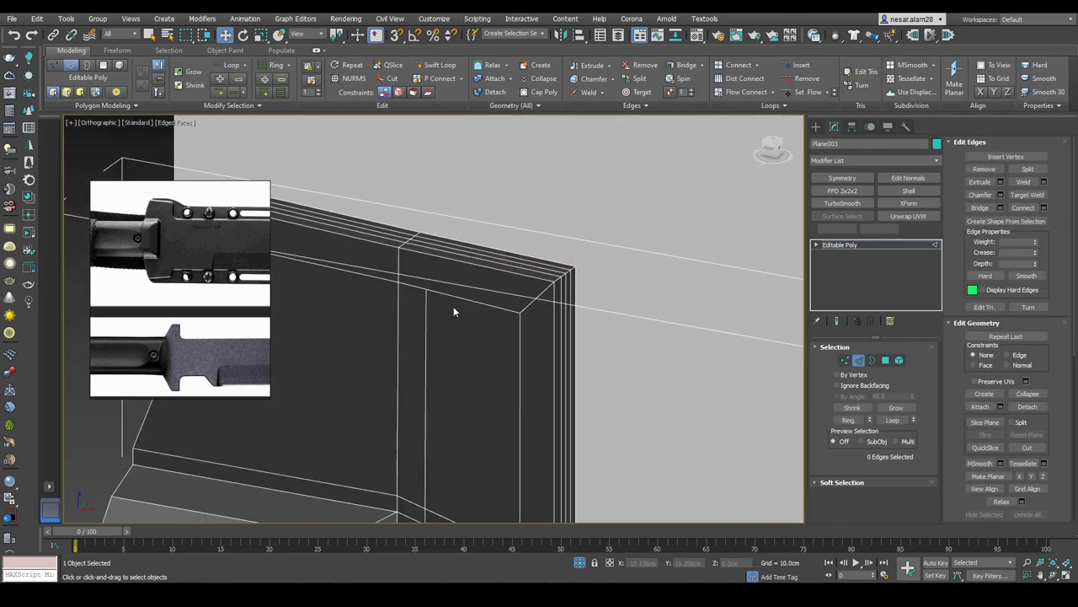
{"action": "middle_click_drag", "start_coordinate": [454, 309], "coordinate": [471, 154]}
{"action": "key", "text": "1"}
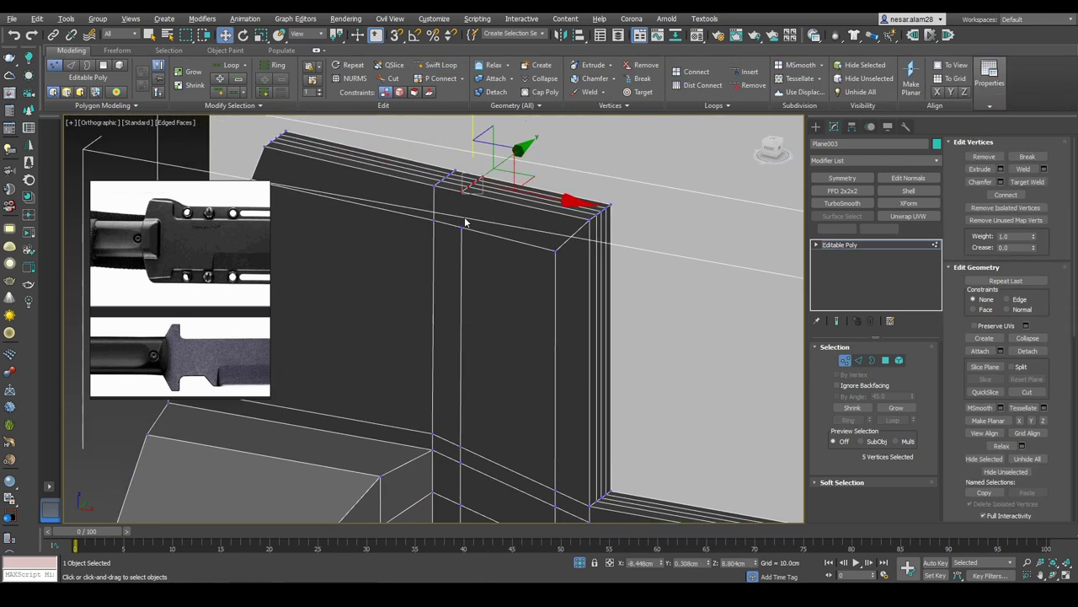
{"action": "middle_click_drag", "start_coordinate": [470, 258], "coordinate": [510, 253], "text": "alt"}
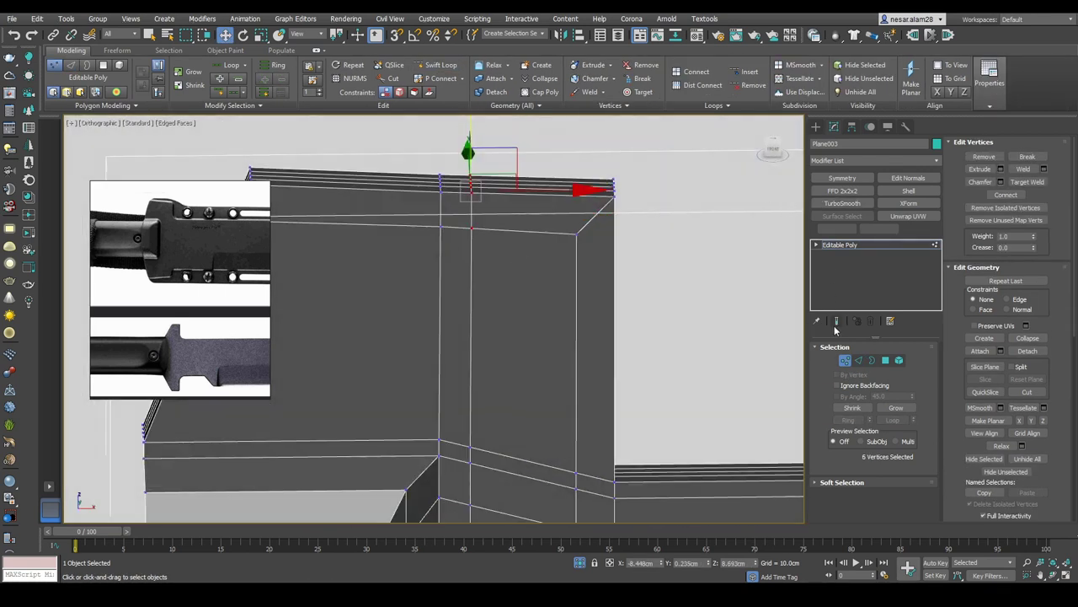
{"action": "left_click", "coordinate": [839, 245]}
Step: Insert a vertical edge loop across the body just beside the flaps' inner edge to tighten the smoothed corners there
{"action": "key", "text": "f"}
{"action": "key", "text": "ctrl+BackSpace"}
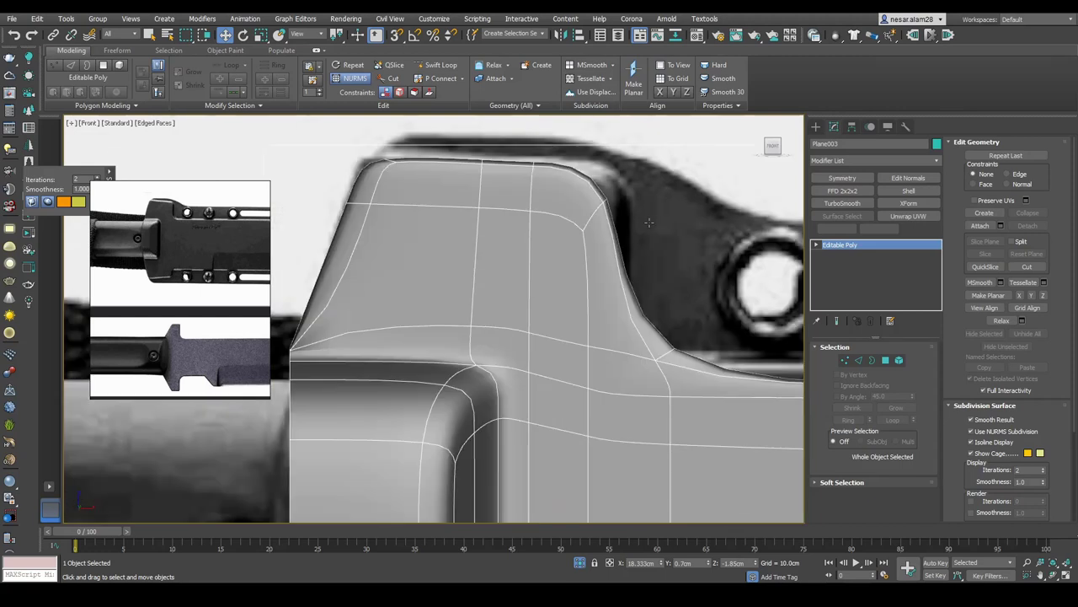
{"action": "key", "text": "ctrl+BackSpace"}
{"action": "key", "text": "w"}
{"action": "scroll", "coordinate": [670, 241], "scroll_direction": "down", "scroll_amount": 5}
{"action": "key", "text": "ctrl+BackSpace"}
{"action": "scroll", "coordinate": [590, 253], "scroll_direction": "up", "scroll_amount": 5}
{"action": "middle_click_drag", "start_coordinate": [590, 253], "coordinate": [563, 260]}
{"action": "key", "text": "ctrl+BackSpace"}
{"action": "middle_click_drag", "start_coordinate": [539, 134], "coordinate": [539, 180]}
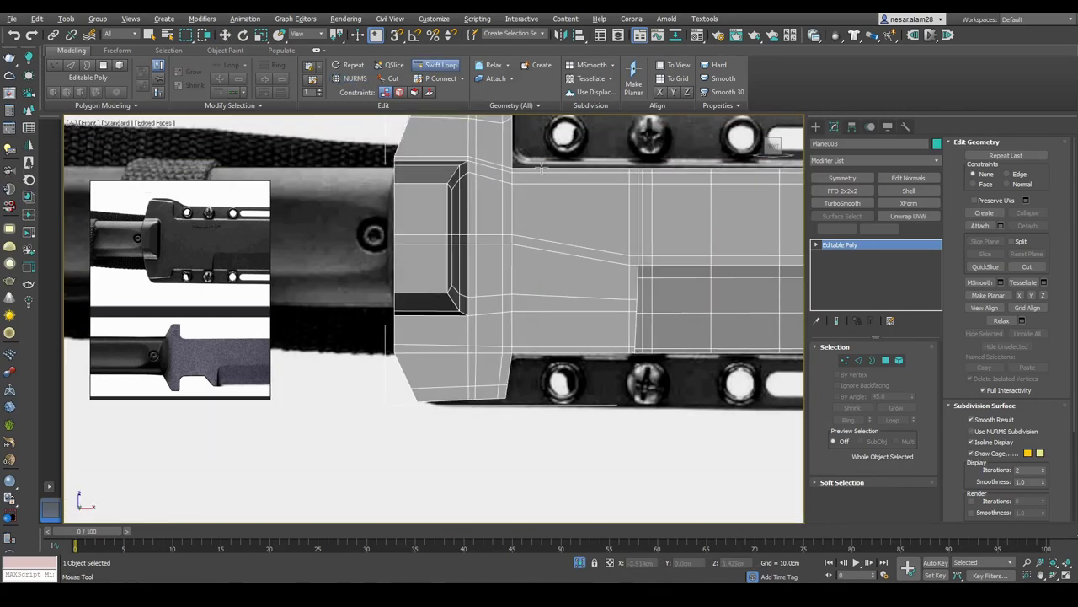
{"action": "key", "text": "w"}
{"action": "scroll", "coordinate": [532, 264], "scroll_direction": "down", "scroll_amount": 3}
{"action": "key", "text": "F3"}
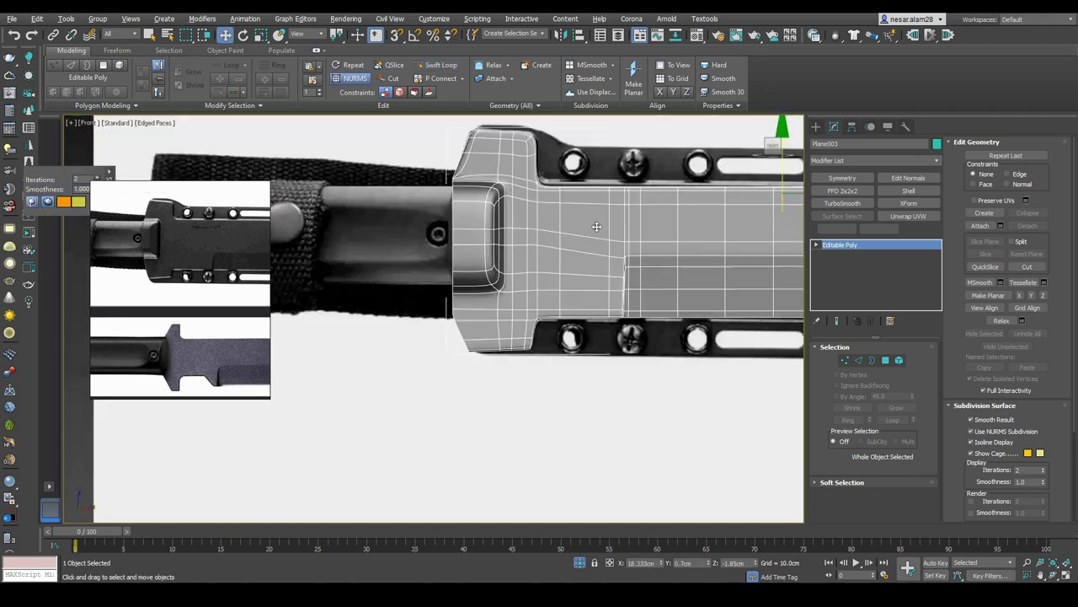
Step: Examine the smoothed sheath's flaps and raised block from the front and at an angle against the reference image
{"action": "key", "text": "F3"}
{"action": "key", "text": "ctrl+BackSpace"}
{"action": "key", "text": "F4"}
{"action": "scroll", "coordinate": [543, 248], "scroll_direction": "down", "scroll_amount": 2}
{"action": "middle_click_drag", "start_coordinate": [543, 248], "coordinate": [548, 206], "text": "alt"}
{"action": "scroll", "coordinate": [425, 220], "scroll_direction": "up", "scroll_amount": 2}
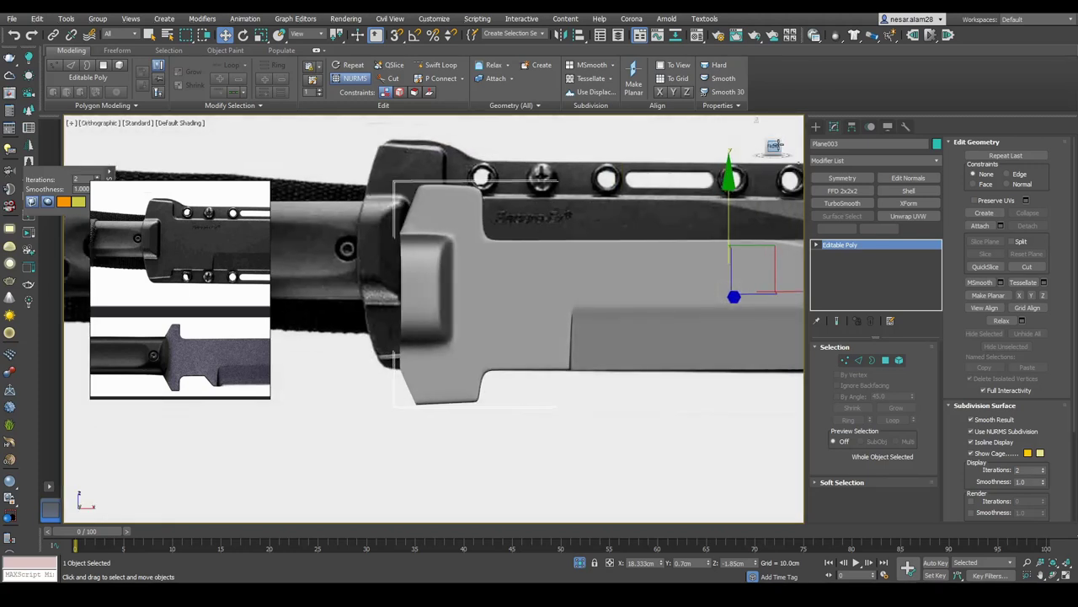
{"action": "left_click", "coordinate": [773, 146]}
{"action": "scroll", "coordinate": [483, 245], "scroll_direction": "up", "scroll_amount": 8}
{"action": "key", "text": "F4"}
{"action": "scroll", "coordinate": [483, 245], "scroll_direction": "down", "scroll_amount": 3}
{"action": "middle_click_drag", "start_coordinate": [482, 245], "coordinate": [467, 134], "text": "alt"}
{"action": "key", "text": "4"}
{"action": "scroll", "coordinate": [497, 195], "scroll_direction": "up", "scroll_amount": 4}
{"action": "left_click_drag", "start_coordinate": [467, 134], "coordinate": [452, 236]}
{"action": "middle_click_drag", "start_coordinate": [456, 218], "coordinate": [719, 313], "text": "alt"}
{"action": "key", "text": "ctrl+d"}
Step: Select the sheath's open back border, keep the 49 edges outside the handle end and move them about 0.6 cm along Y
{"action": "left_click", "coordinate": [872, 360]}
{"action": "middle_click_drag", "start_coordinate": [781, 337], "coordinate": [657, 282], "text": "alt"}
{"action": "left_click", "coordinate": [858, 359]}
{"action": "scroll", "coordinate": [395, 438], "scroll_direction": "up", "scroll_amount": 4}
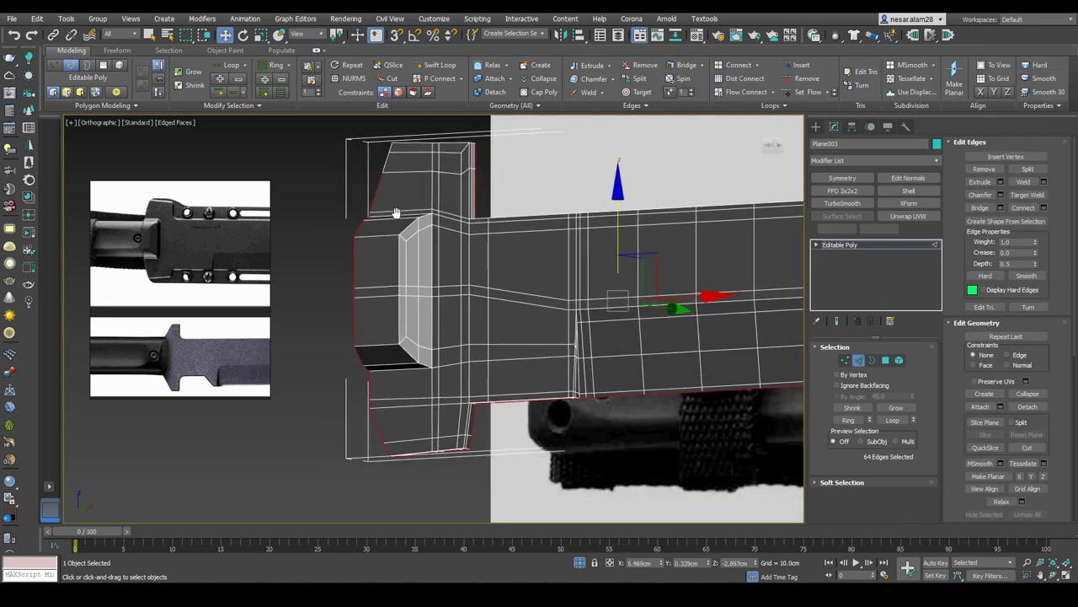
{"action": "middle_click_drag", "start_coordinate": [394, 442], "coordinate": [590, 295], "text": "alt"}
{"action": "scroll", "coordinate": [330, 166], "scroll_direction": "down", "scroll_amount": 5}
{"action": "left_click_drag", "start_coordinate": [622, 309], "coordinate": [631, 309]}
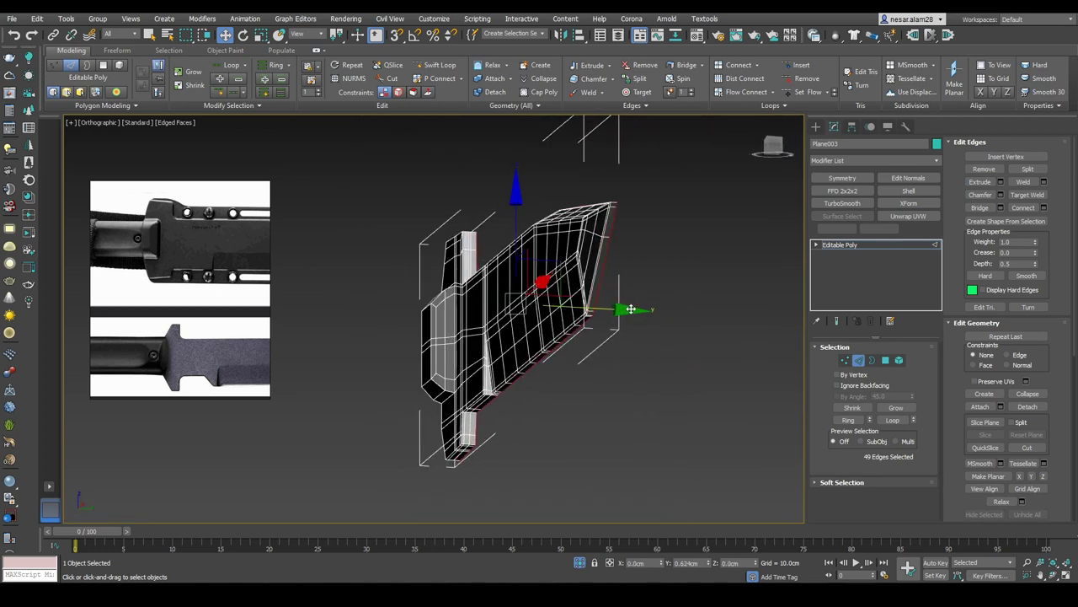
Step: Select the body's 20 straight upper and lower border edges and extrude them outward vertically into narrow flanges by scaling
{"action": "middle_click_drag", "start_coordinate": [630, 309], "coordinate": [484, 396], "text": "alt"}
{"action": "scroll", "coordinate": [686, 277], "scroll_direction": "up", "scroll_amount": 5}
{"action": "left_click", "coordinate": [773, 150]}
{"action": "middle_click_drag", "start_coordinate": [580, 367], "coordinate": [575, 258], "text": "alt"}
{"action": "scroll", "coordinate": [593, 226], "scroll_direction": "up", "scroll_amount": 5}
{"action": "scroll", "coordinate": [575, 276], "scroll_direction": "down", "scroll_amount": 3}
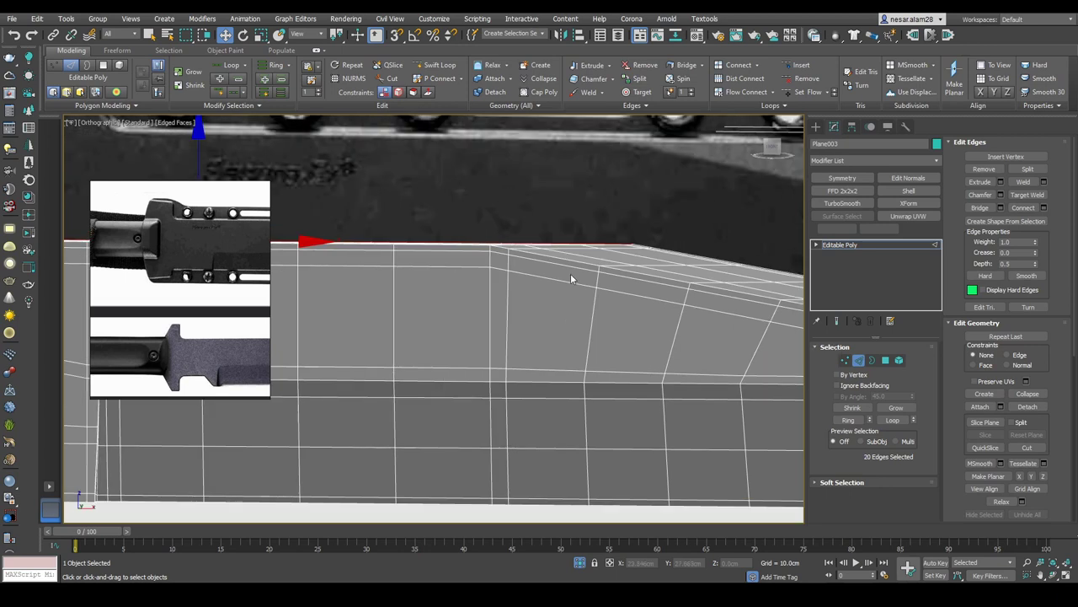
{"action": "key", "text": "e"}
{"action": "key", "text": "r"}
{"action": "middle_click_drag", "start_coordinate": [497, 189], "coordinate": [529, 245]}
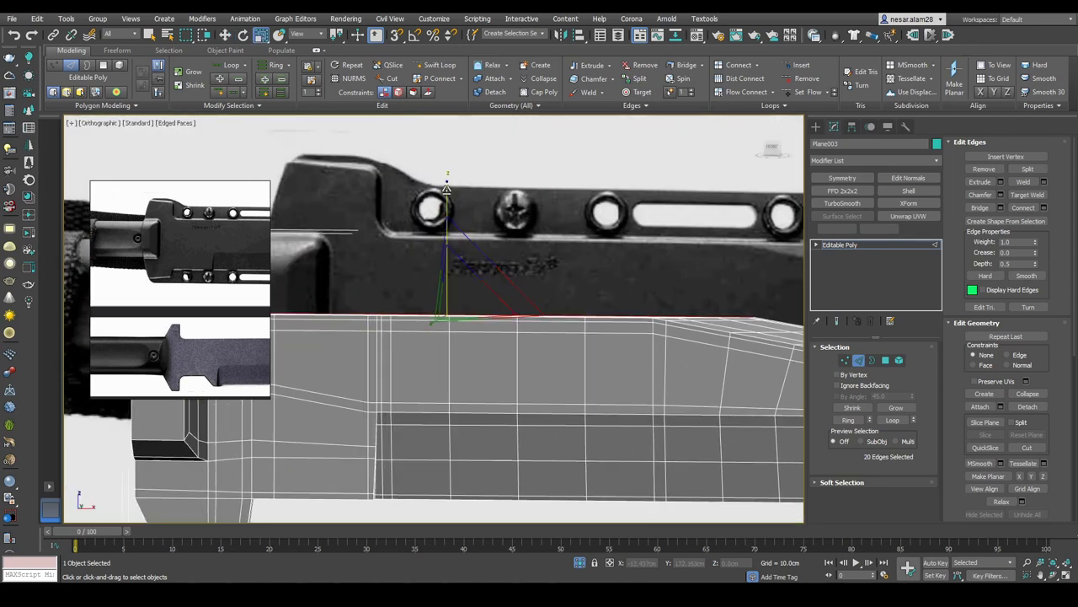
Step: Scale the flanges' 22 outer vertices vertically outward to the outer outline of the reference's slotted rails
{"action": "left_click", "coordinate": [845, 360]}
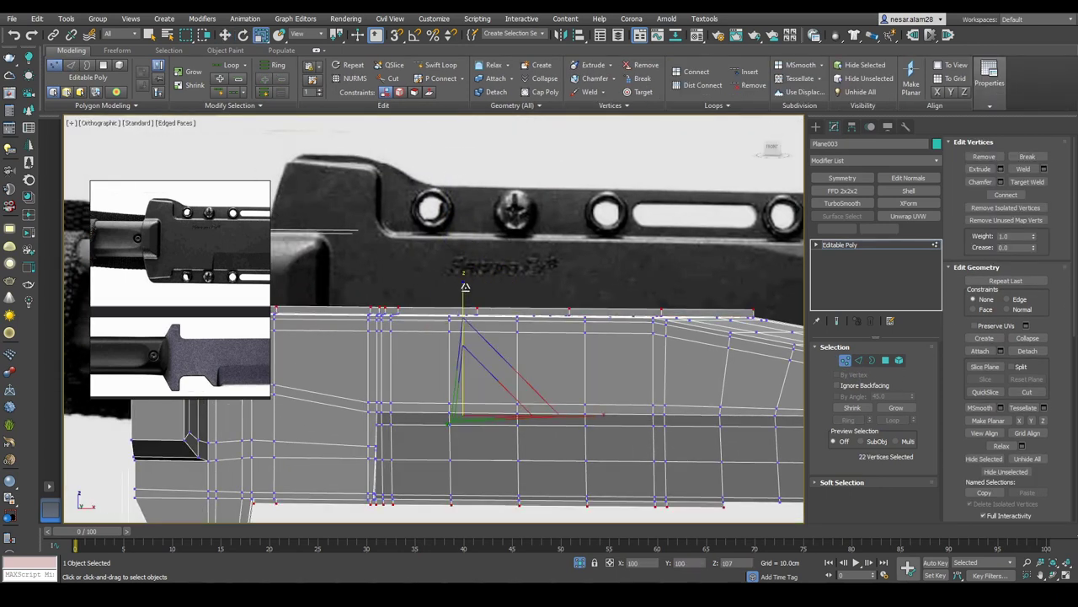
{"action": "scroll", "coordinate": [559, 318], "scroll_direction": "down", "scroll_amount": 2}
{"action": "key", "text": "f"}
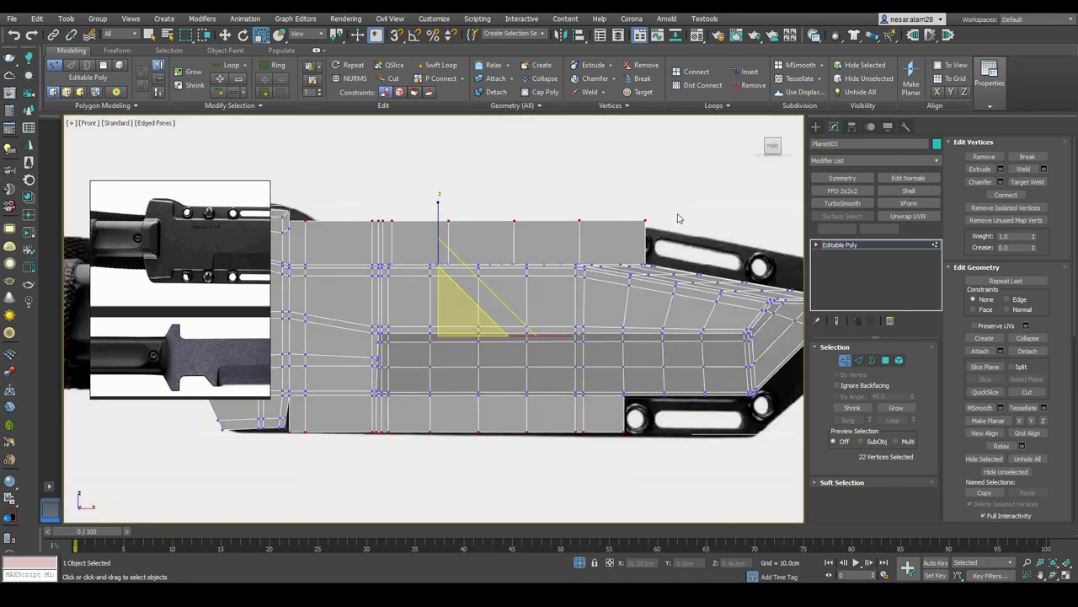
Step: Select the five vertices where the handle-end block's upper flap meets the upper flange and adjust their height along Z
{"action": "middle_click_drag", "start_coordinate": [677, 219], "coordinate": [709, 223]}
{"action": "key", "text": "w"}
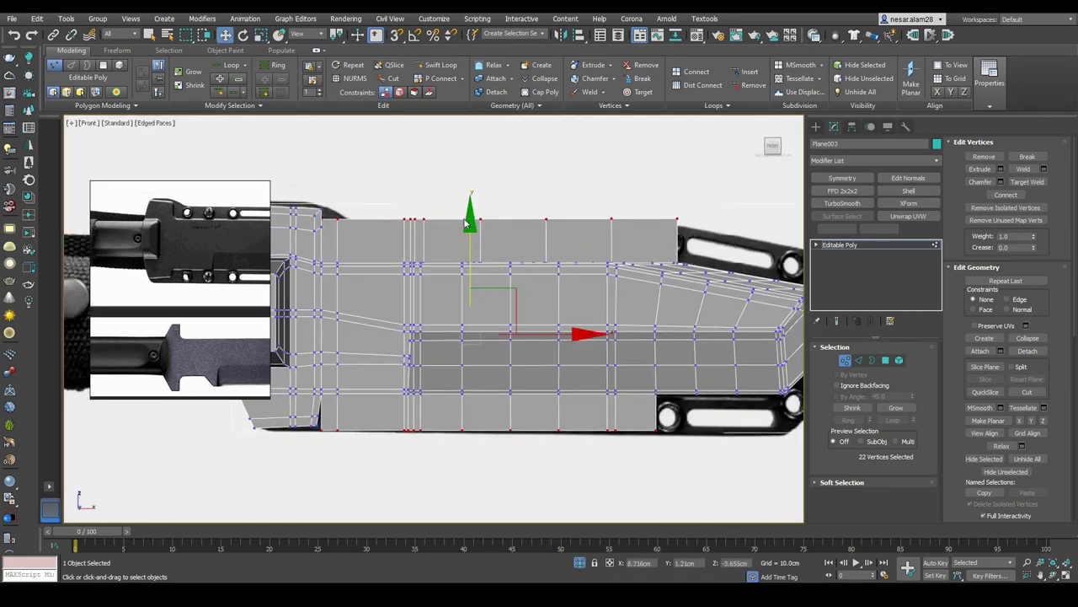
{"action": "middle_click_drag", "start_coordinate": [600, 281], "coordinate": [590, 270], "text": "alt"}
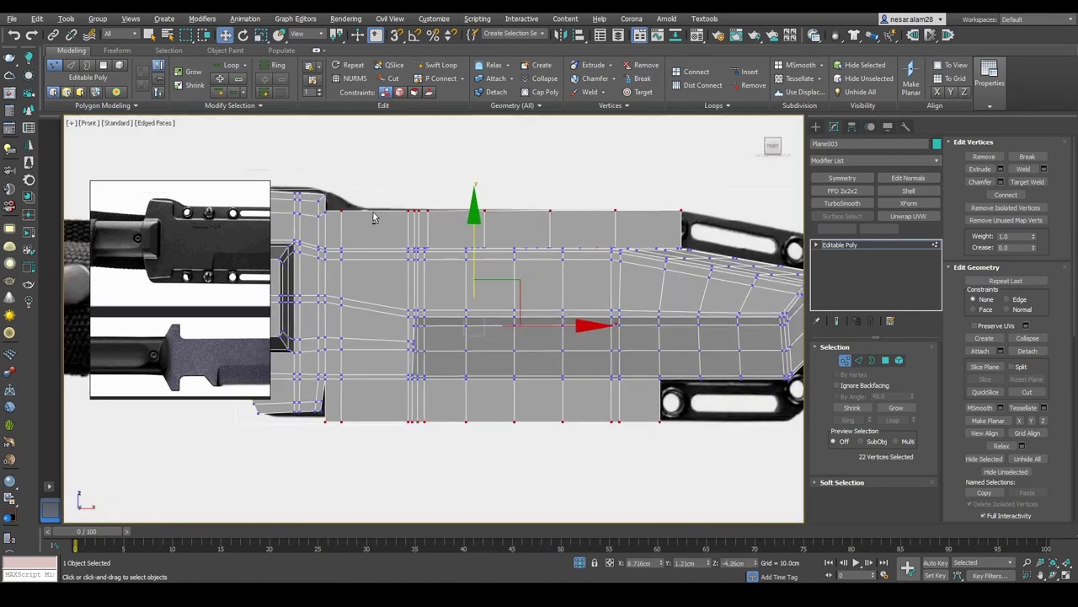
{"action": "scroll", "coordinate": [361, 223], "scroll_direction": "up", "scroll_amount": 6}
{"action": "left_click", "coordinate": [392, 226]}
{"action": "middle_click_drag", "start_coordinate": [393, 227], "coordinate": [391, 233], "text": "alt"}
{"action": "left_click_drag", "start_coordinate": [377, 204], "coordinate": [389, 238]}
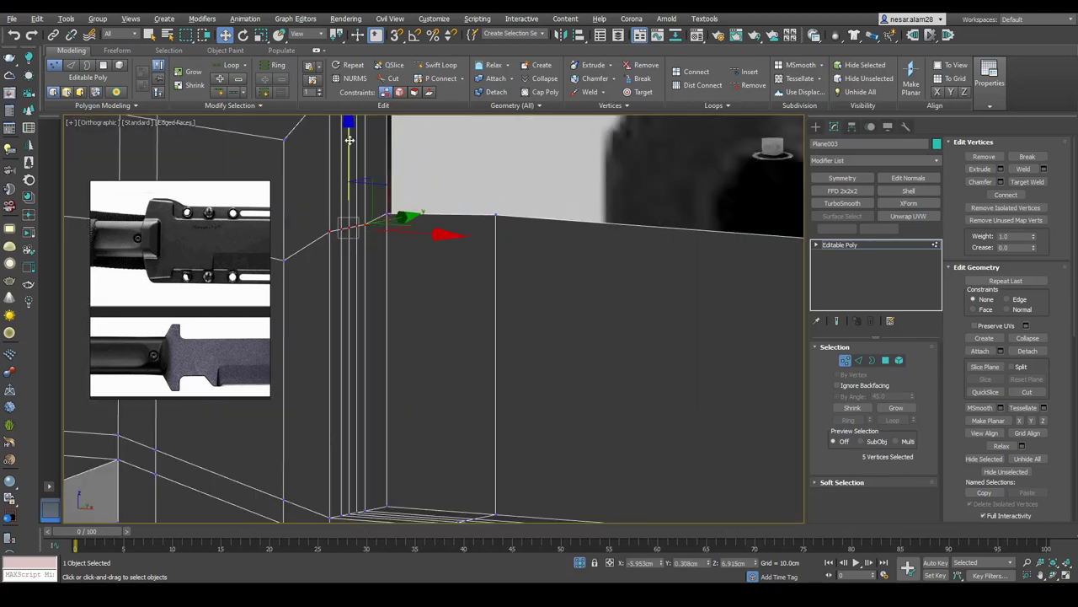
Step: Align the lower flange's row of 12 vertices with the handle-end flap's side and target-weld the facing end vertices
{"action": "scroll", "coordinate": [508, 368], "scroll_direction": "down", "scroll_amount": 6}
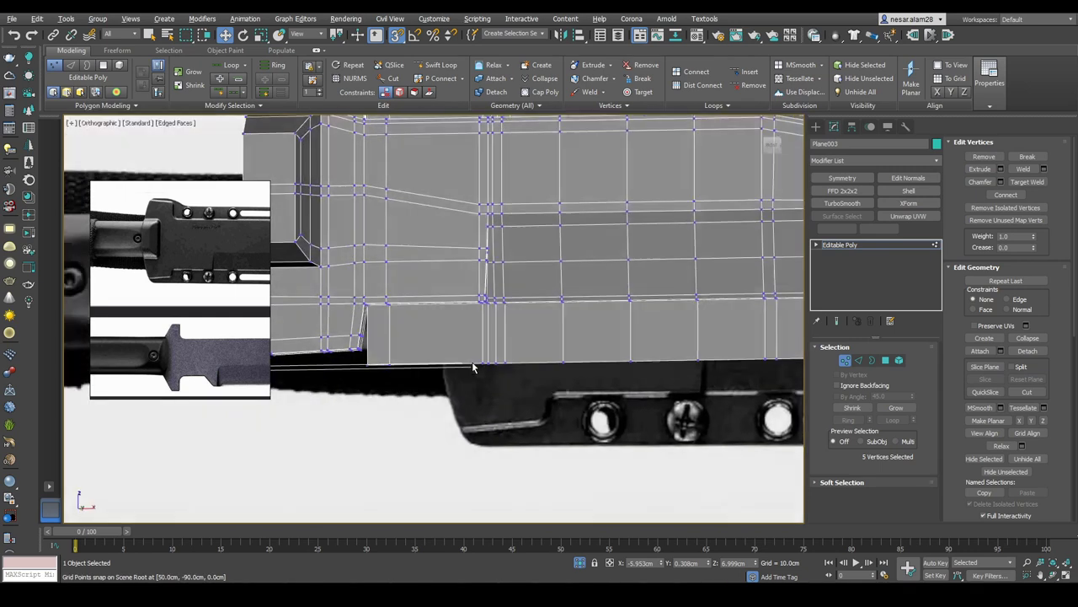
{"action": "middle_click_drag", "start_coordinate": [473, 367], "coordinate": [720, 347], "text": "alt"}
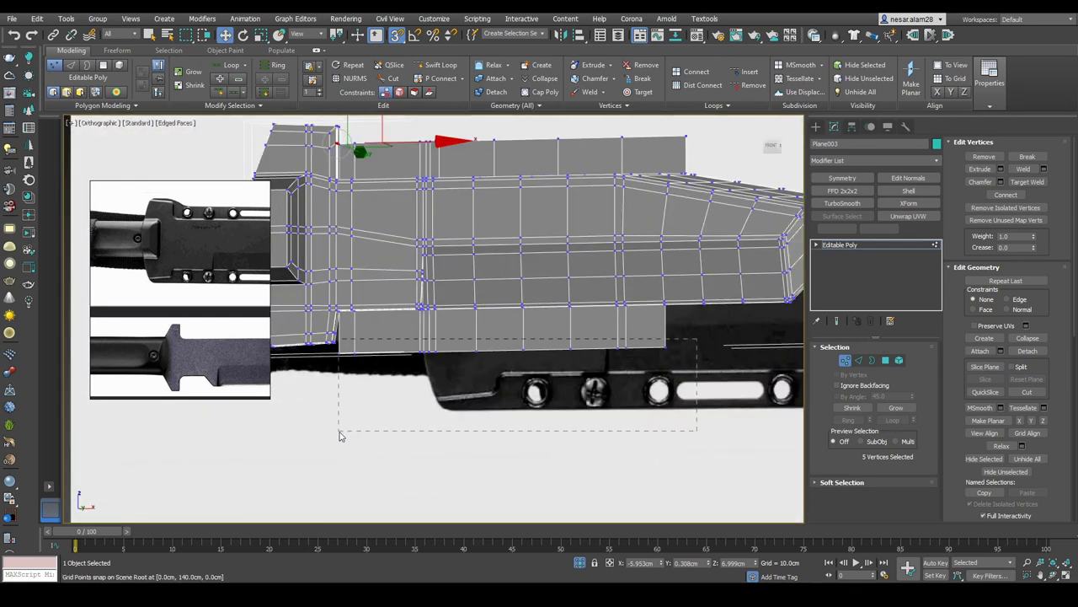
{"action": "left_click_drag", "start_coordinate": [340, 436], "coordinate": [339, 437]}
{"action": "scroll", "coordinate": [510, 313], "scroll_direction": "up", "scroll_amount": 5}
{"action": "middle_click_drag", "start_coordinate": [510, 313], "coordinate": [526, 387], "text": "alt"}
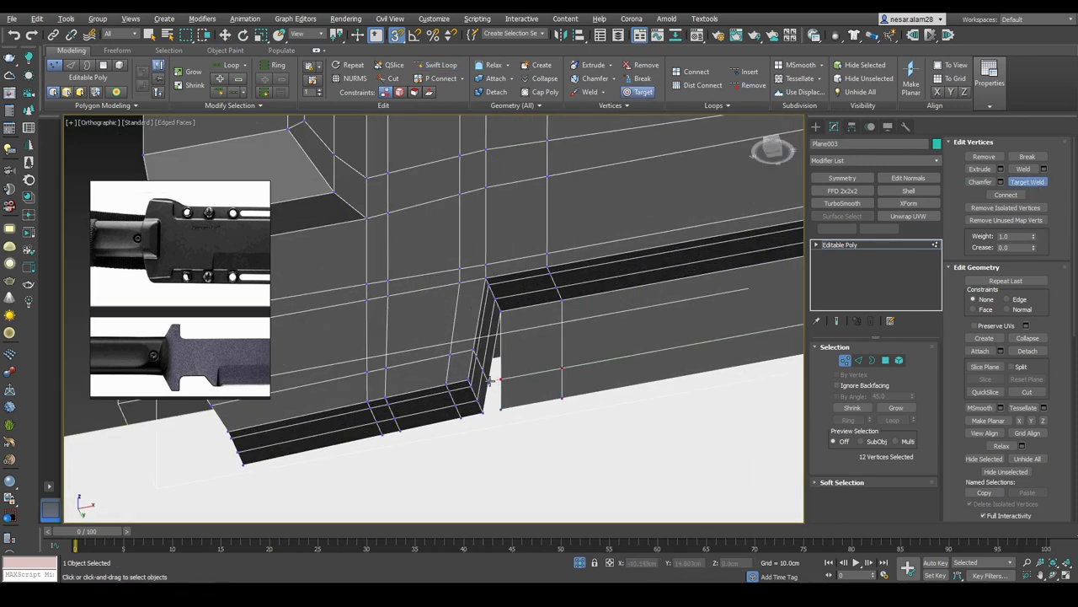
{"action": "right_click", "coordinate": [485, 413]}
{"action": "key", "text": "shift+z"}
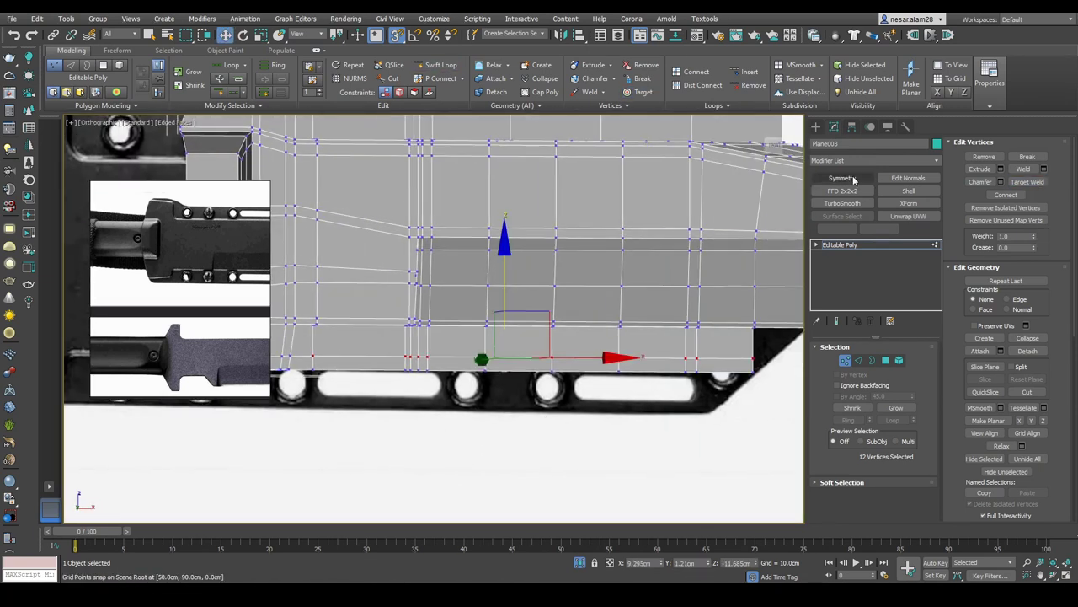
Step: Scale the 31 lower outer border vertices level, shift them vertically to the reference rail's outline and make the model see-through
{"action": "middle_click_drag", "start_coordinate": [520, 386], "coordinate": [519, 287]}
{"action": "key", "text": "f"}
{"action": "scroll", "coordinate": [669, 292], "scroll_direction": "down", "scroll_amount": 3}
{"action": "key", "text": "F3"}
{"action": "key", "text": "q"}
{"action": "key", "text": "F3"}
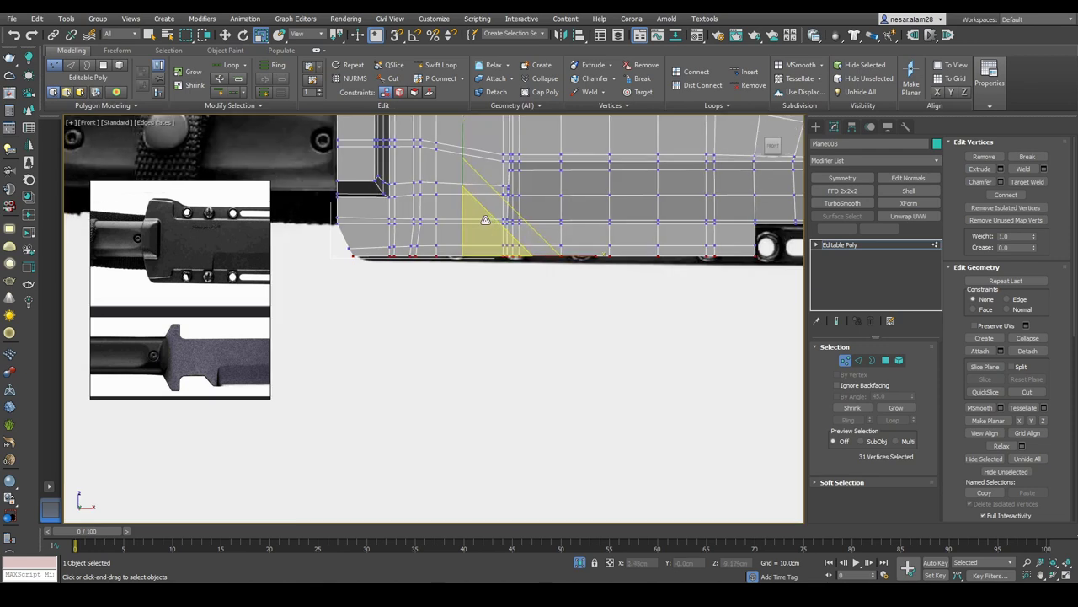
{"action": "key", "text": "w"}
{"action": "middle_click_drag", "start_coordinate": [488, 220], "coordinate": [505, 256]}
{"action": "middle_click_drag", "start_coordinate": [567, 303], "coordinate": [516, 285]}
{"action": "key", "text": "alt+x"}
{"action": "scroll", "coordinate": [501, 256], "scroll_direction": "up", "scroll_amount": 2}
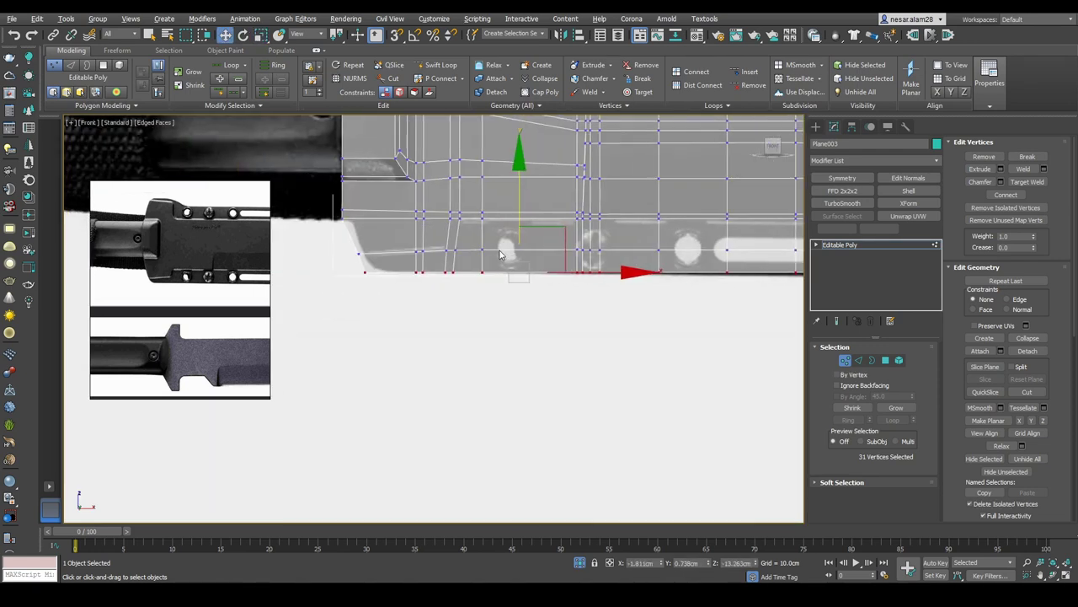
Step: Remove the redundant 18-edge loop running along the middle of the lower flange
{"action": "key", "text": "2"}
{"action": "middle_click_drag", "start_coordinate": [500, 255], "coordinate": [507, 262], "text": "alt"}
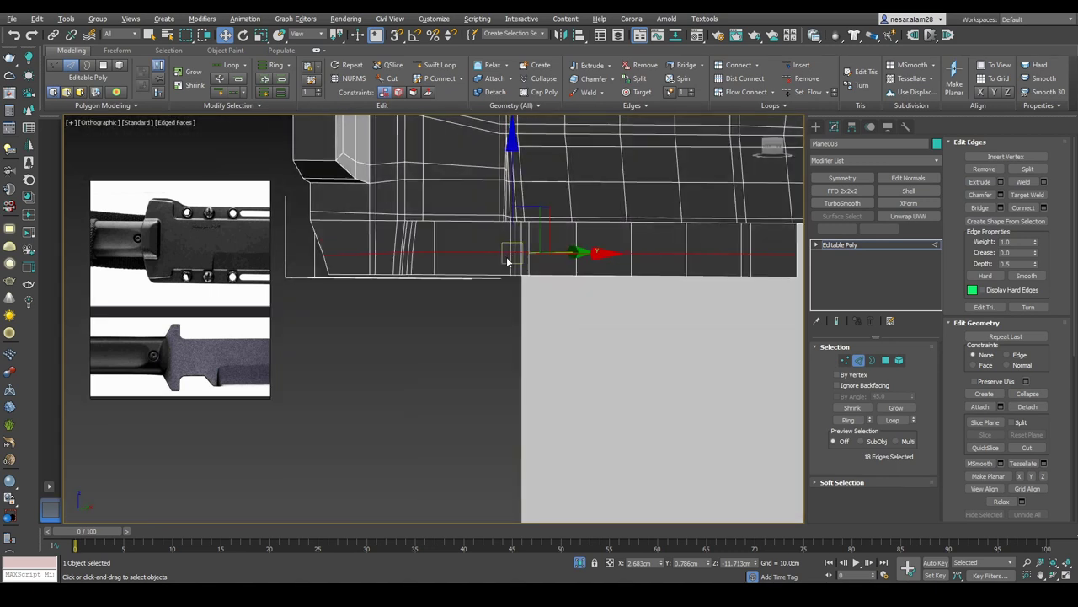
{"action": "middle_click_drag", "start_coordinate": [586, 274], "coordinate": [621, 262], "text": "alt"}
Step: Select the four lower border edges near the tip and extrude them down, snapping level with the lower flange's outer edge
{"action": "key", "text": "f"}
{"action": "scroll", "coordinate": [661, 270], "scroll_direction": "up", "scroll_amount": 3}
{"action": "left_click", "coordinate": [397, 281], "text": "ctrl"}
{"action": "middle_click_drag", "start_coordinate": [397, 282], "coordinate": [468, 291], "text": "alt"}
{"action": "key", "text": "s"}
{"action": "left_click_drag", "start_coordinate": [443, 131], "coordinate": [445, 164]}
{"action": "middle_click_drag", "start_coordinate": [445, 165], "coordinate": [460, 300], "text": "alt"}
Step: Select the sloping upper border edges from the flange's end to the tip and extrude them vertically up to the reference outline
{"action": "scroll", "coordinate": [324, 217], "scroll_direction": "up", "scroll_amount": 5}
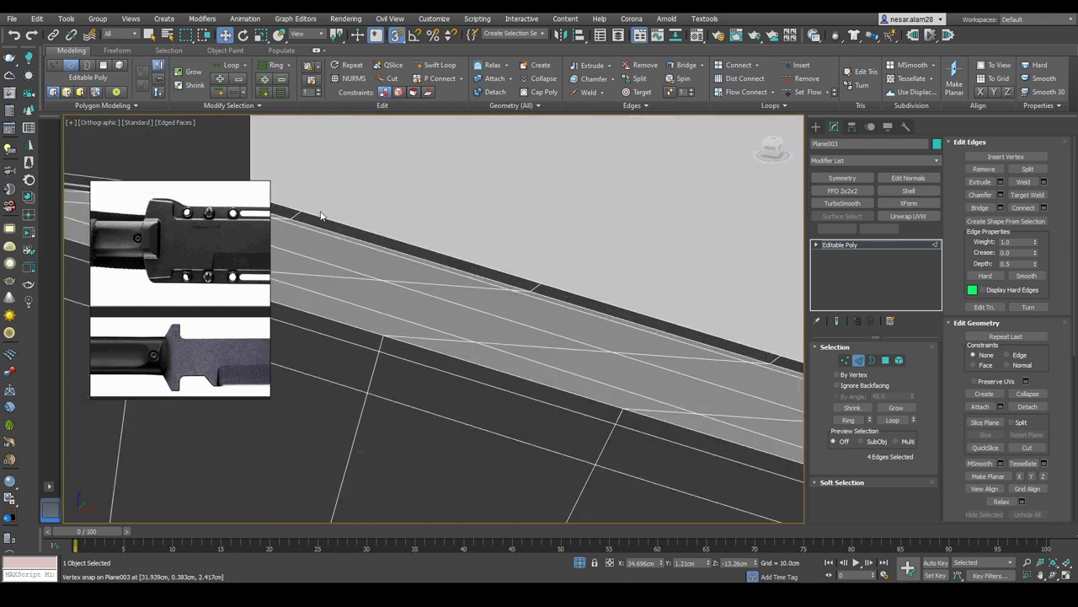
{"action": "middle_click_drag", "start_coordinate": [292, 208], "coordinate": [686, 294], "text": "alt"}
{"action": "left_click", "coordinate": [531, 261], "text": "ctrl"}
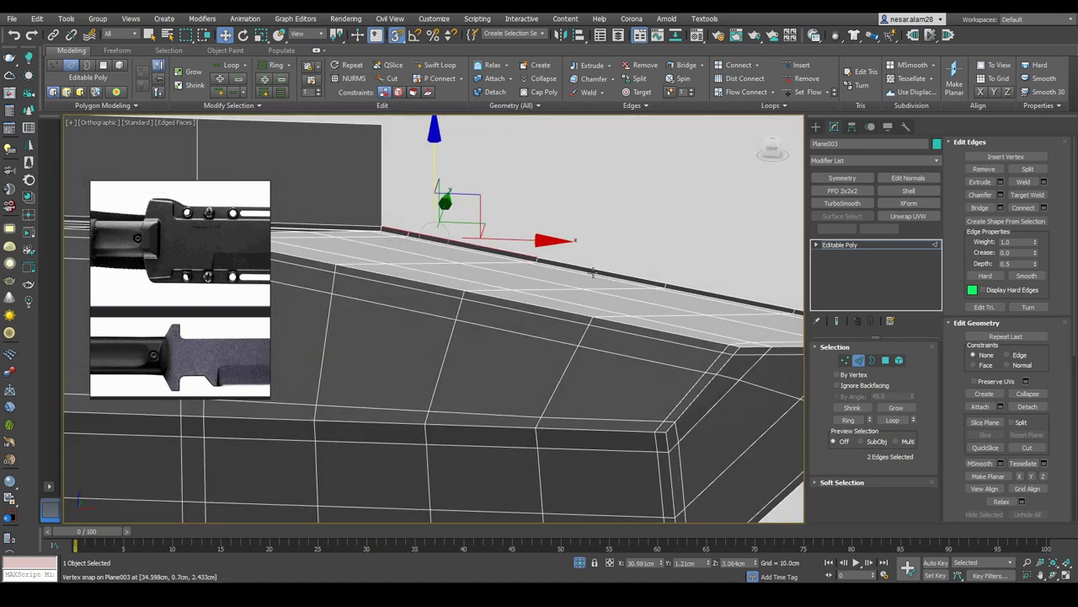
{"action": "left_click", "coordinate": [767, 301], "text": "ctrl"}
{"action": "middle_click_drag", "start_coordinate": [767, 302], "coordinate": [590, 278], "text": "alt"}
{"action": "left_click", "coordinate": [590, 257], "text": "ctrl"}
{"action": "left_click", "coordinate": [784, 295], "text": "ctrl"}
{"action": "left_click", "coordinate": [783, 294], "text": "ctrl"}
{"action": "middle_click_drag", "start_coordinate": [784, 295], "coordinate": [722, 245], "text": "alt"}
{"action": "middle_click_drag", "start_coordinate": [792, 134], "coordinate": [629, 166], "text": "alt"}
{"action": "key", "text": "s"}
{"action": "left_click_drag", "start_coordinate": [629, 166], "coordinate": [477, 212]}
{"action": "left_click_drag", "start_coordinate": [619, 138], "coordinate": [623, 154]}
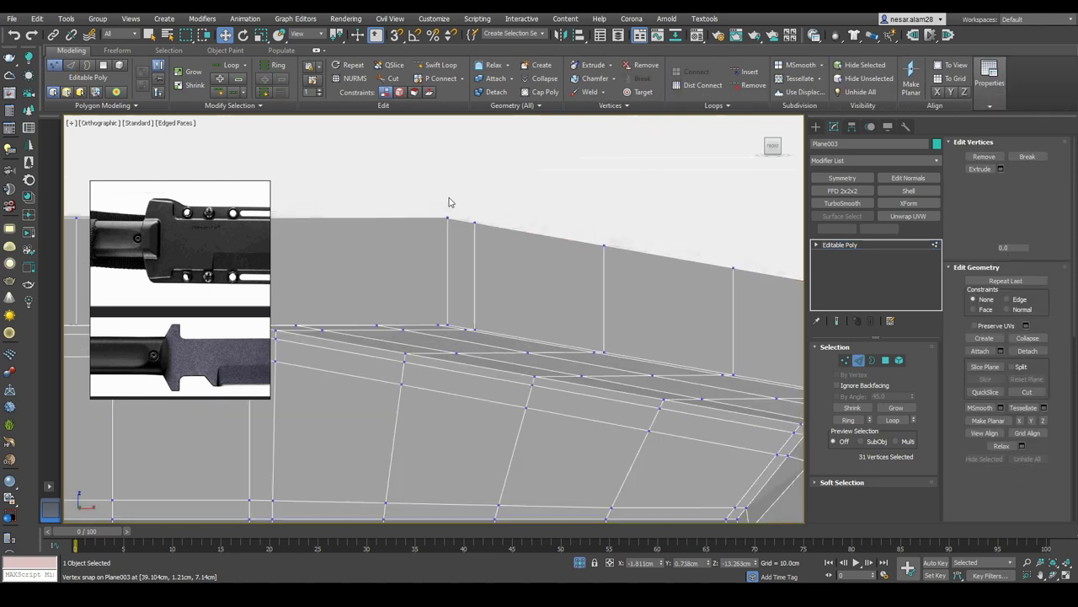
Step: Join the sloping upper flange to the straight one and move its outer vertices onto the reference rail's outline
{"action": "left_click", "coordinate": [446, 216]}
{"action": "middle_click_drag", "start_coordinate": [639, 254], "coordinate": [632, 200], "text": "alt"}
{"action": "key", "text": "F3"}
{"action": "left_click_drag", "start_coordinate": [632, 200], "coordinate": [563, 229]}
{"action": "key", "text": "F3"}
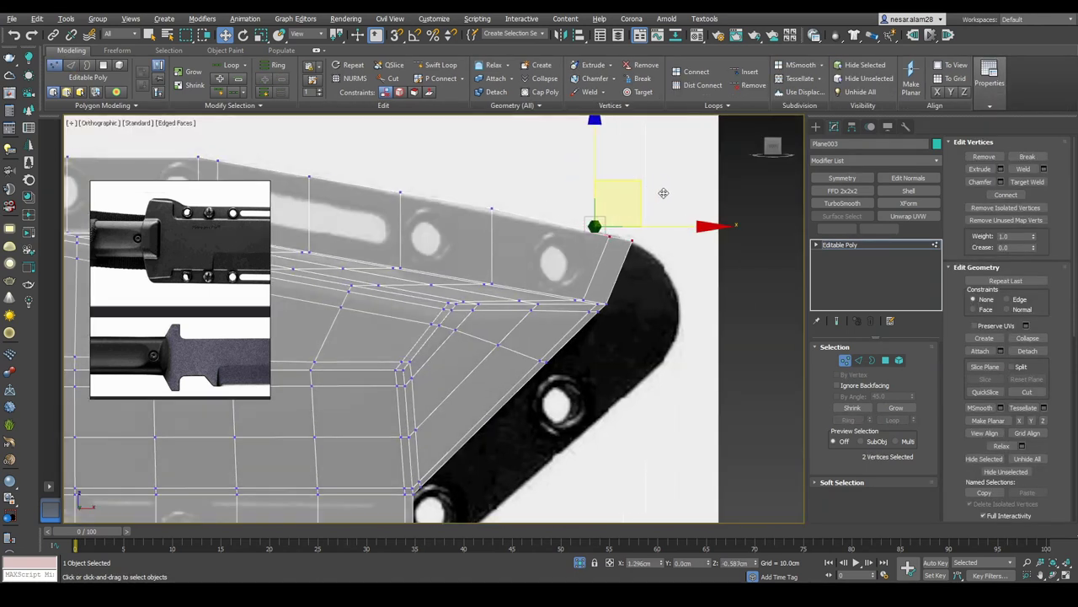
{"action": "left_click_drag", "start_coordinate": [674, 211], "coordinate": [641, 256]}
{"action": "scroll", "coordinate": [641, 255], "scroll_direction": "up", "scroll_amount": 2}
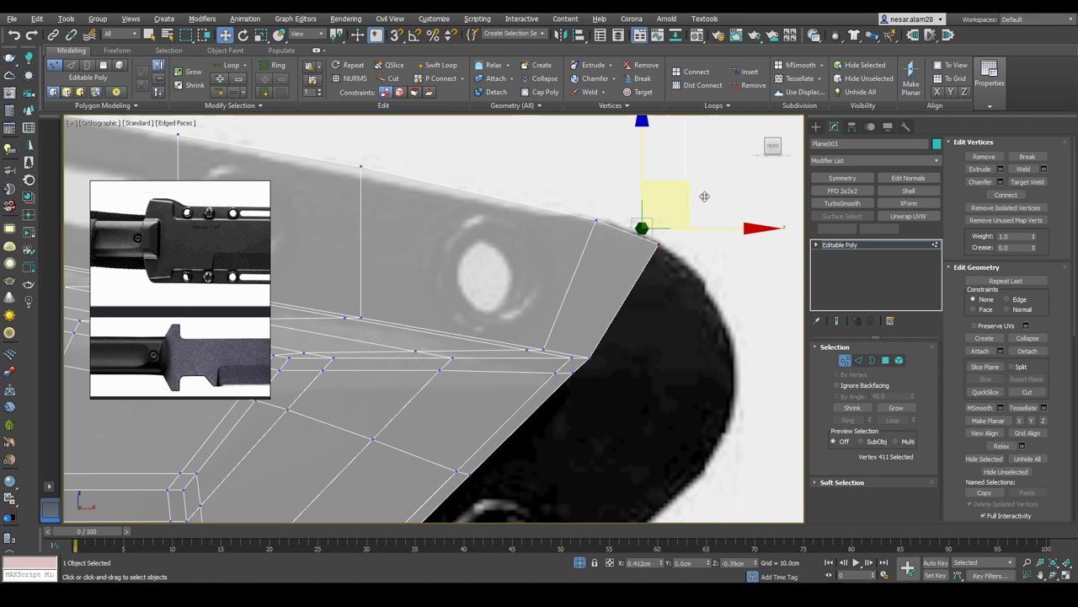
{"action": "middle_click_drag", "start_coordinate": [705, 196], "coordinate": [746, 248]}
{"action": "left_click", "coordinate": [603, 230]}
{"action": "scroll", "coordinate": [505, 210], "scroll_direction": "down", "scroll_amount": 2}
{"action": "middle_click_drag", "start_coordinate": [578, 224], "coordinate": [546, 247]}
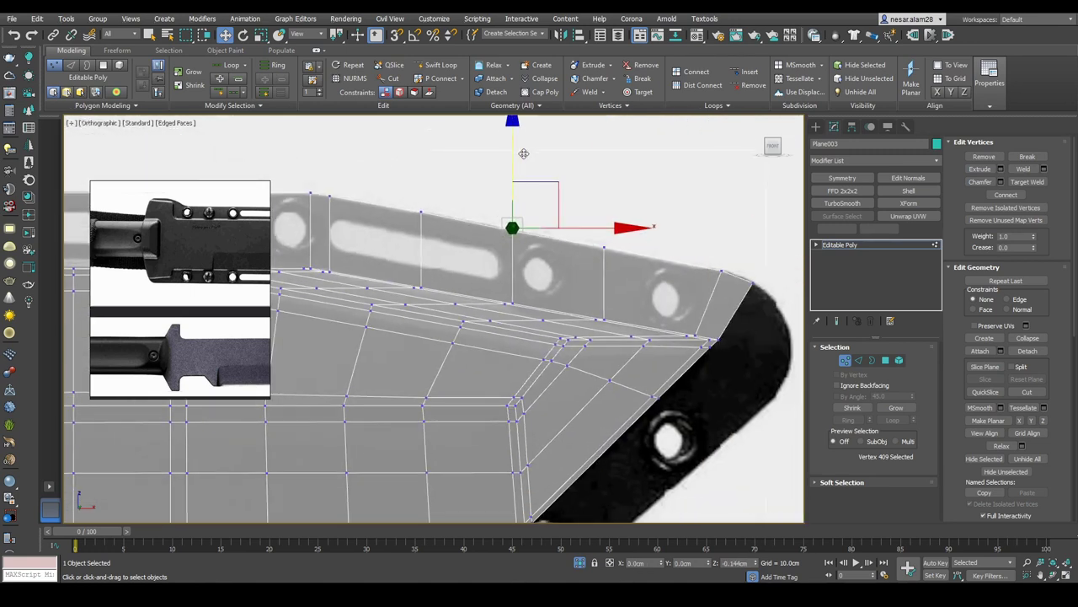
Step: Select the four diagonal border edges below the tip and extrude them about 3 cm outward and 2.5 cm down
{"action": "scroll", "coordinate": [525, 152], "scroll_direction": "down", "scroll_amount": 3}
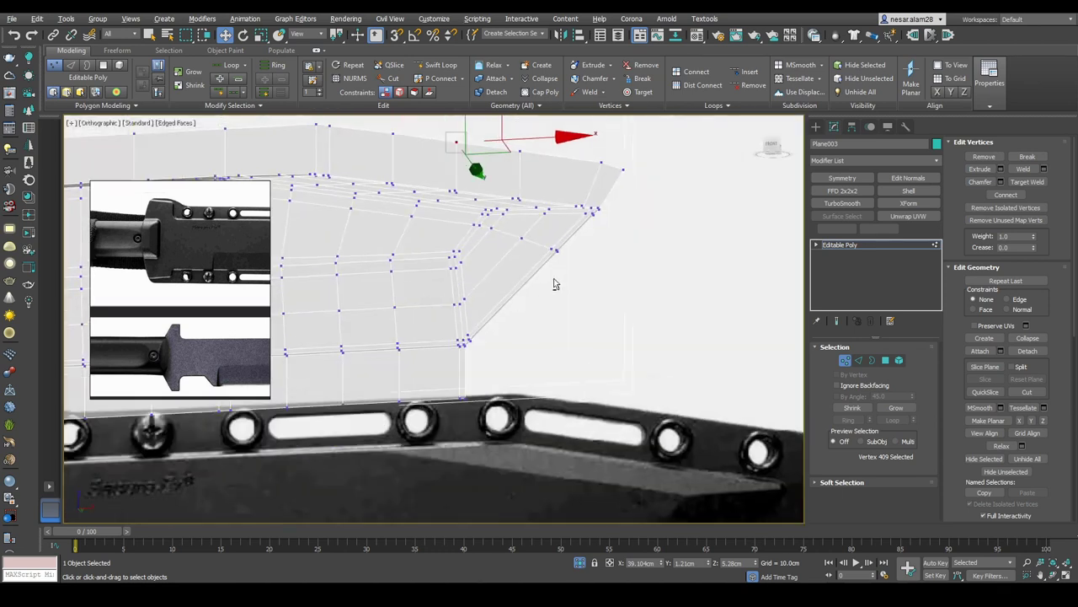
{"action": "scroll", "coordinate": [595, 210], "scroll_direction": "up", "scroll_amount": 5}
{"action": "key", "text": "2"}
{"action": "double_click", "coordinate": [595, 210]}
{"action": "scroll", "coordinate": [470, 330], "scroll_direction": "down", "scroll_amount": 2}
{"action": "scroll", "coordinate": [381, 368], "scroll_direction": "up", "scroll_amount": 4}
{"action": "scroll", "coordinate": [369, 368], "scroll_direction": "down", "scroll_amount": 3}
{"action": "key", "text": "f"}
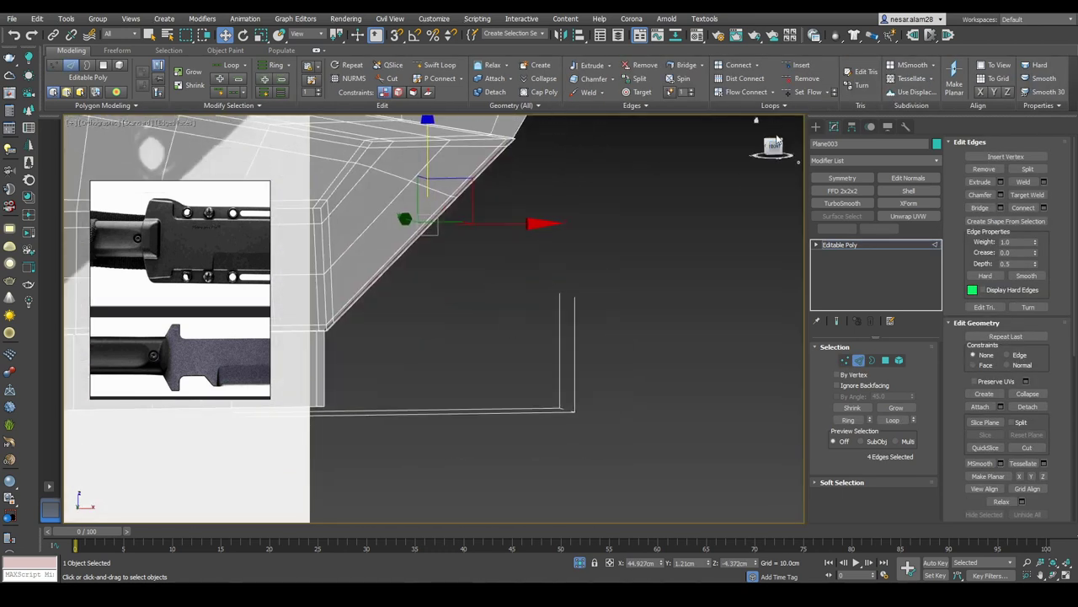
{"action": "scroll", "coordinate": [567, 216], "scroll_direction": "up", "scroll_amount": 4}
{"action": "left_click_drag", "start_coordinate": [516, 175], "coordinate": [582, 225]}
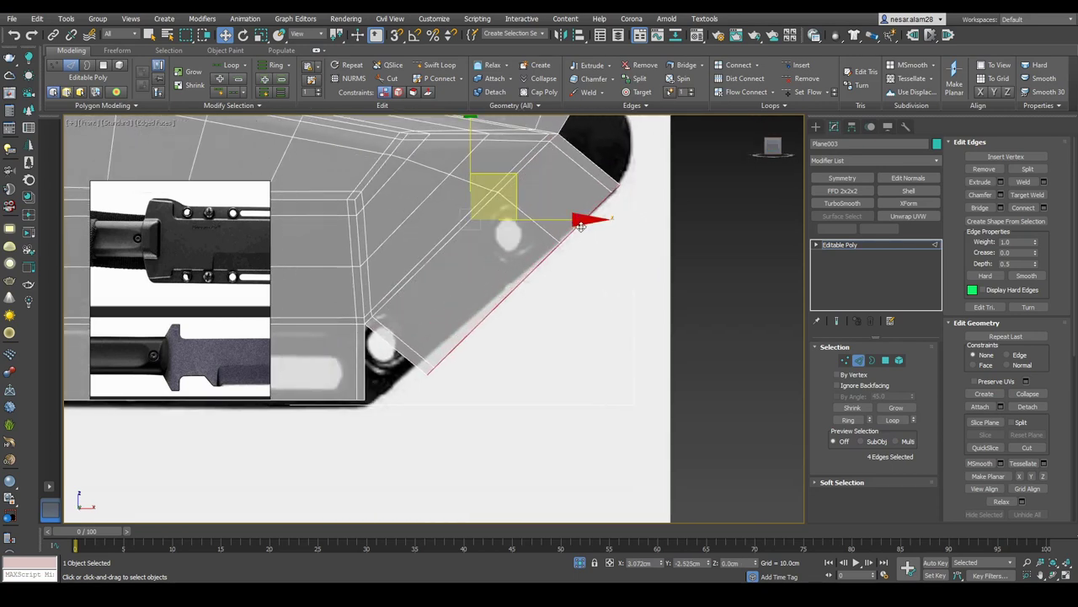
Step: Target-weld the diagonal flange's lower end to the lower flange's corner and move the adjacent vertex onto the reference outline
{"action": "scroll", "coordinate": [582, 226], "scroll_direction": "up", "scroll_amount": 3}
{"action": "key", "text": "1"}
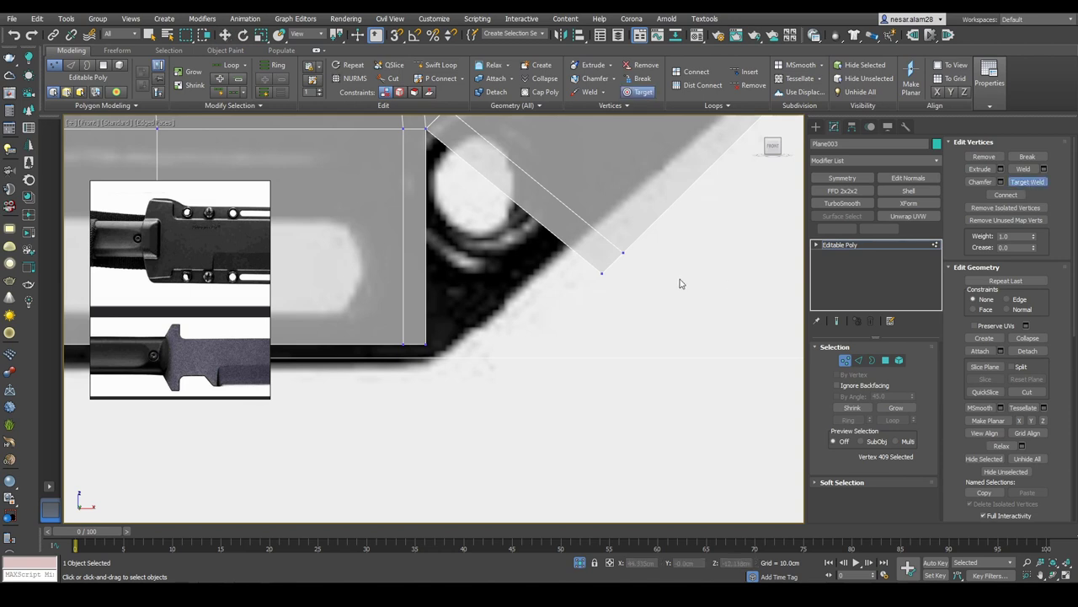
{"action": "left_click", "coordinate": [602, 274]}
{"action": "key", "text": "w"}
{"action": "scroll", "coordinate": [615, 324], "scroll_direction": "down", "scroll_amount": 3}
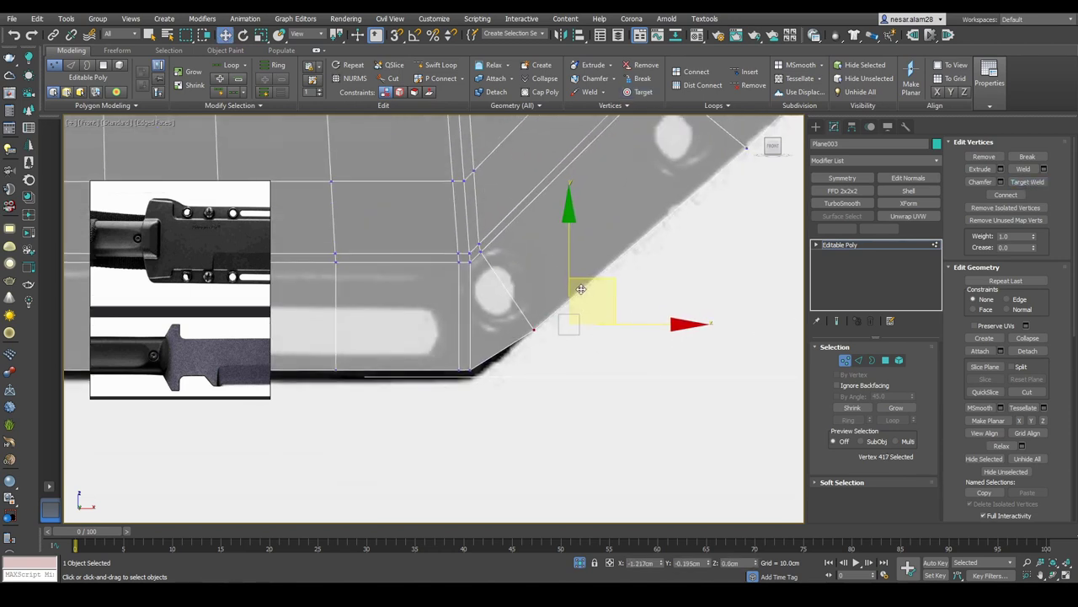
Step: Select the 36 outer vertices of the lower flange, scale them vertically into a straight line and fit them to the outline
{"action": "scroll", "coordinate": [582, 289], "scroll_direction": "down", "scroll_amount": 5}
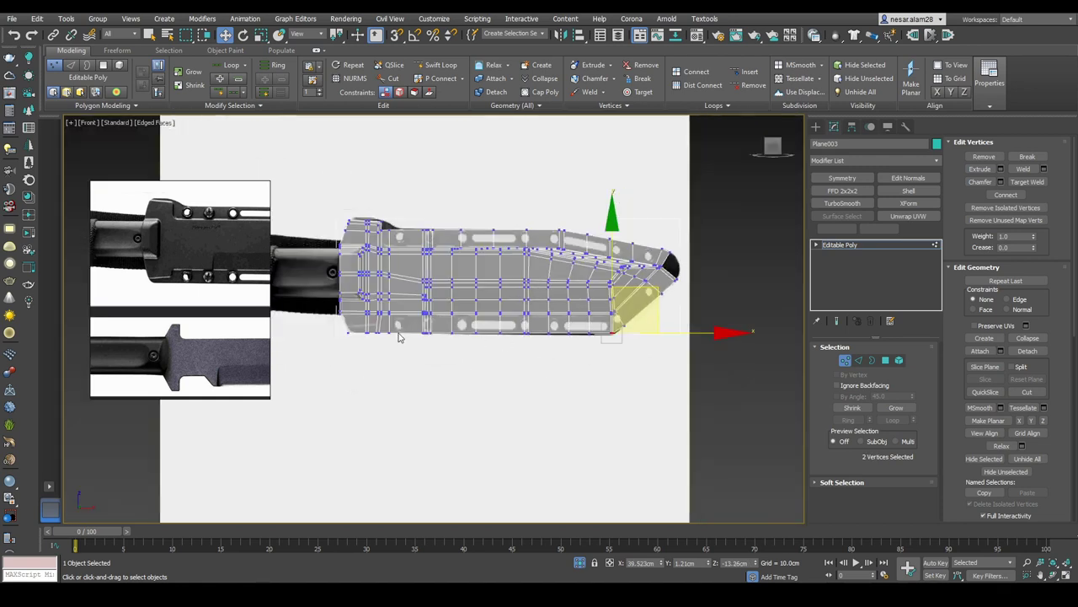
{"action": "left_click_drag", "start_coordinate": [616, 386], "coordinate": [615, 387]}
{"action": "scroll", "coordinate": [505, 362], "scroll_direction": "up", "scroll_amount": 4}
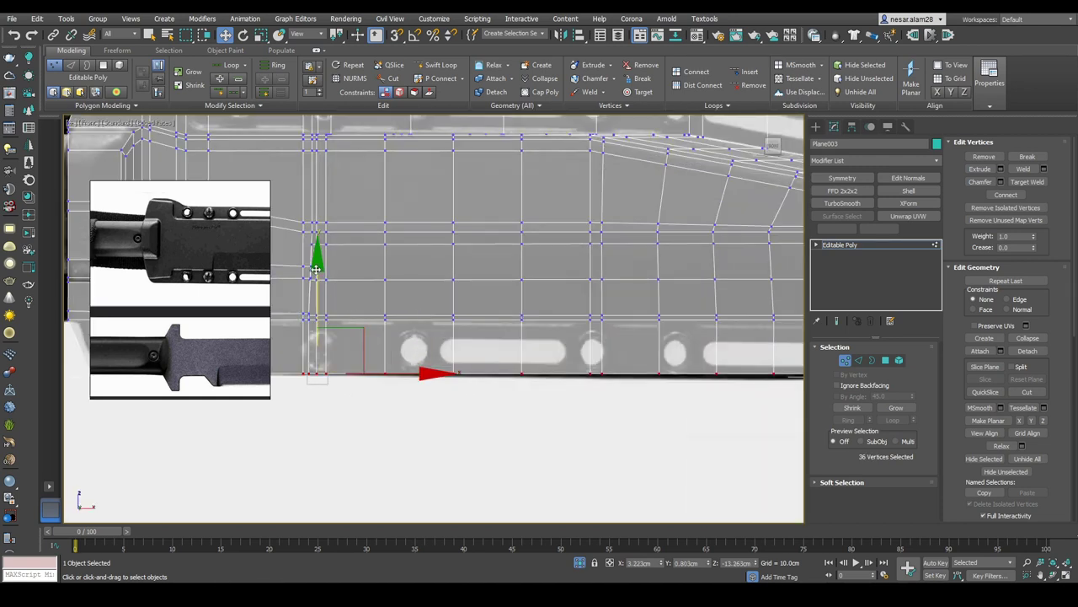
{"action": "scroll", "coordinate": [462, 339], "scroll_direction": "down", "scroll_amount": 4}
{"action": "key", "text": "e"}
{"action": "key", "text": "r"}
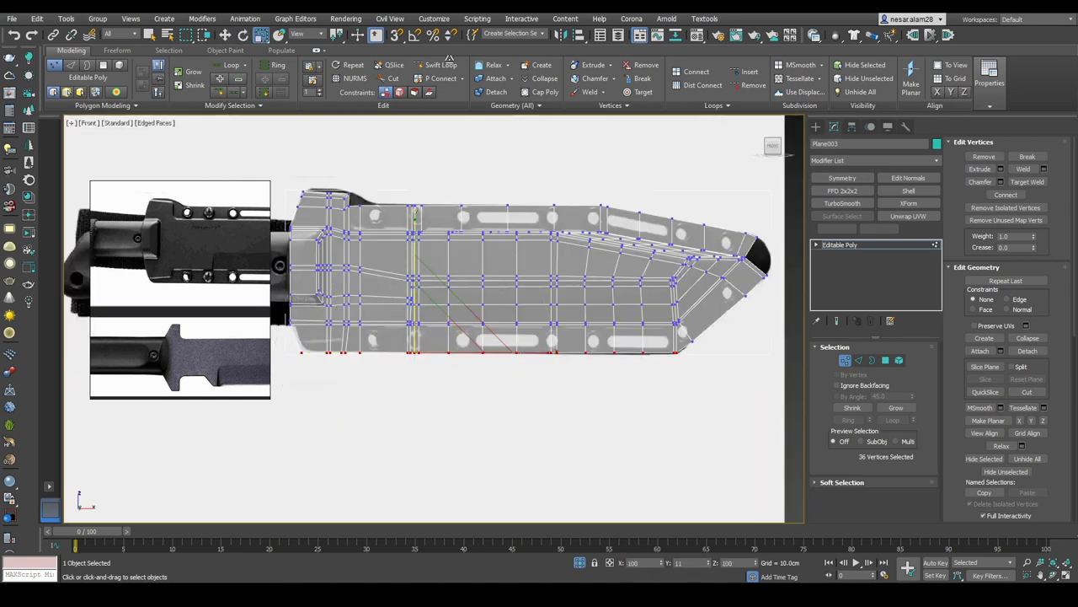
{"action": "scroll", "coordinate": [392, 285], "scroll_direction": "up", "scroll_amount": 5}
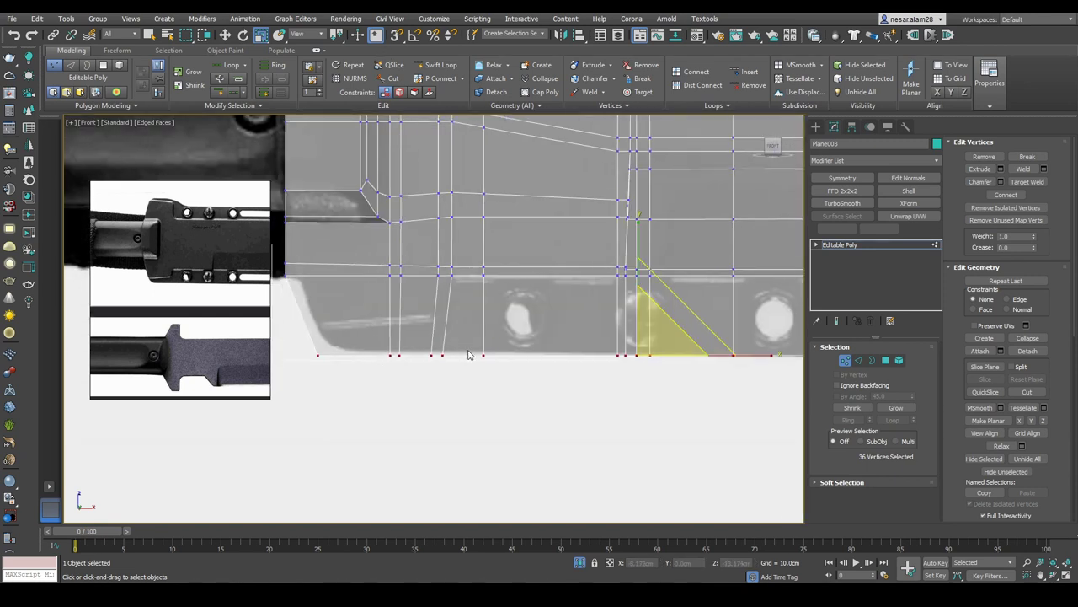
{"action": "key", "text": "w"}
{"action": "scroll", "coordinate": [590, 251], "scroll_direction": "down", "scroll_amount": 4}
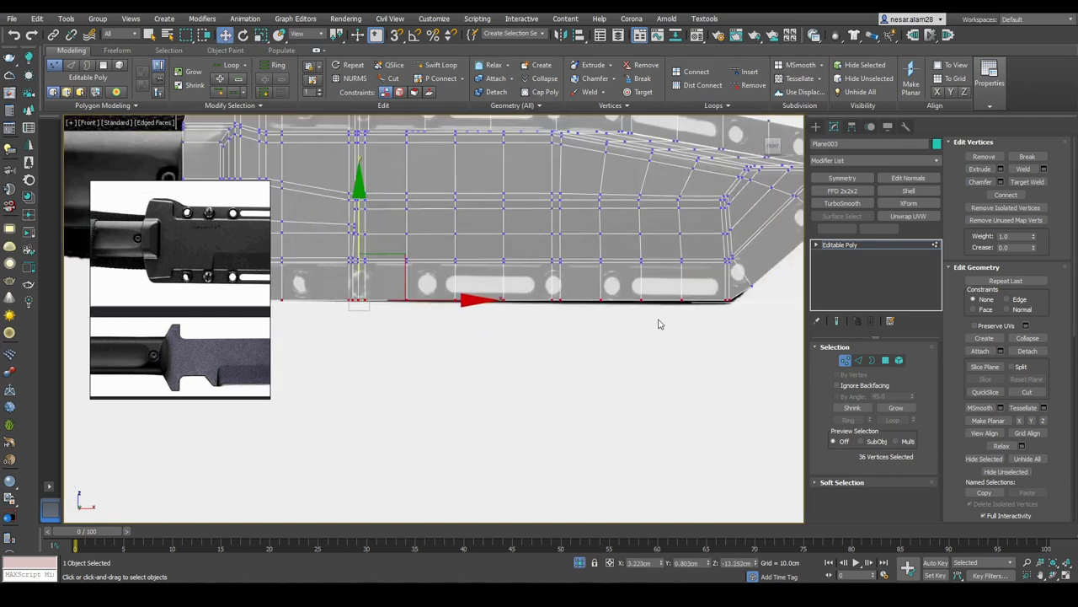
Step: Move the two vertices at the lower flange's tip-side corner about 0.5 cm along X to the reference corner
{"action": "scroll", "coordinate": [581, 308], "scroll_direction": "up", "scroll_amount": 6}
{"action": "left_click_drag", "start_coordinate": [469, 385], "coordinate": [452, 406]}
{"action": "scroll", "coordinate": [510, 402], "scroll_direction": "up", "scroll_amount": 2}
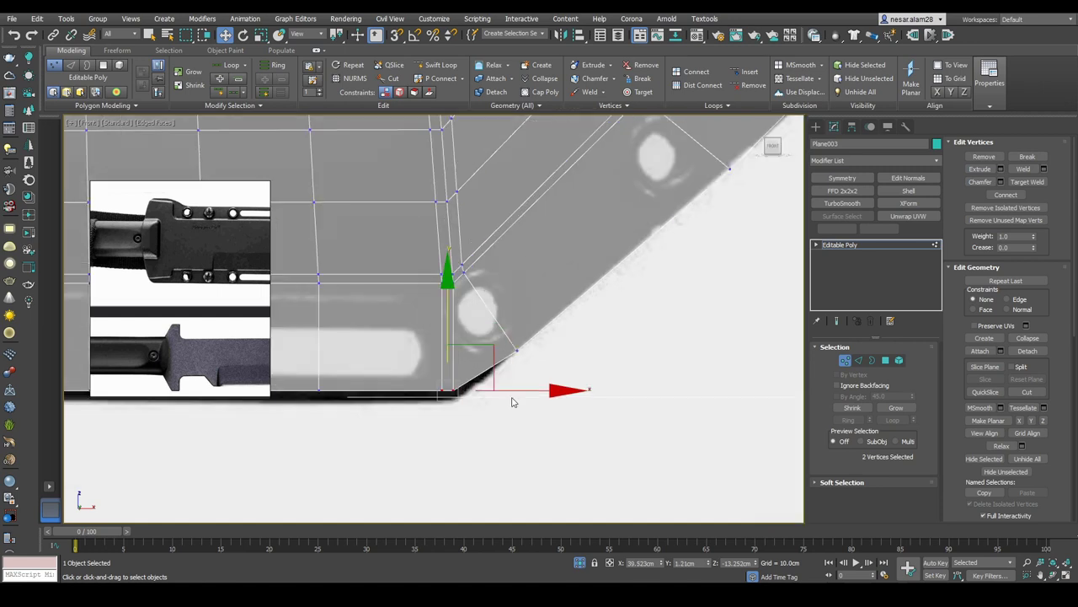
Step: Close the gap at the sheath tip by joining the ends of the upper and diagonal flanges
{"action": "scroll", "coordinate": [539, 388], "scroll_direction": "down", "scroll_amount": 2}
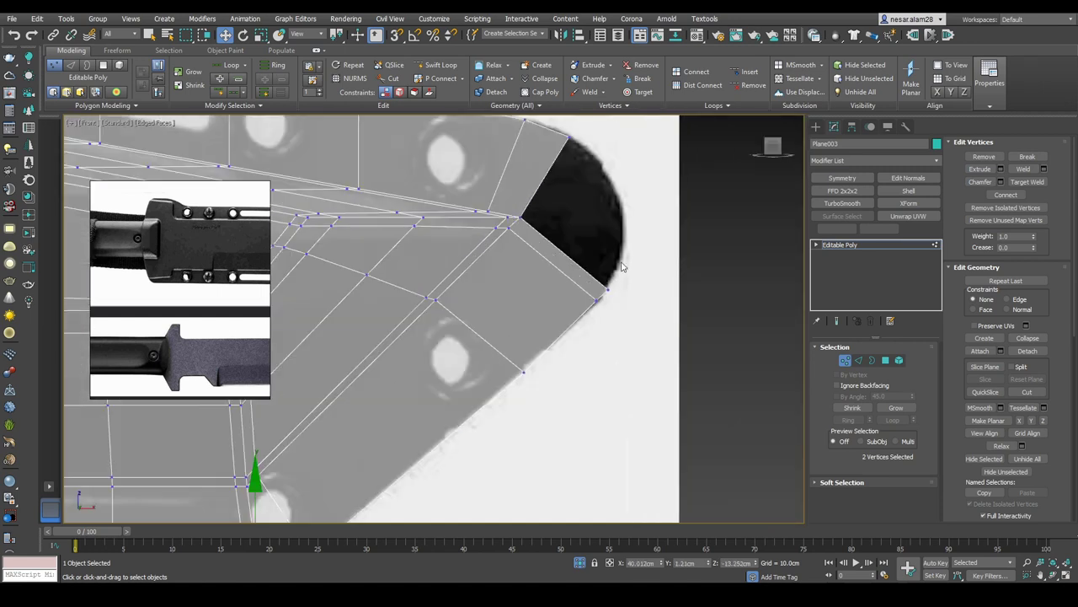
{"action": "scroll", "coordinate": [592, 295], "scroll_direction": "up", "scroll_amount": 2}
{"action": "left_click_drag", "start_coordinate": [582, 189], "coordinate": [655, 176]}
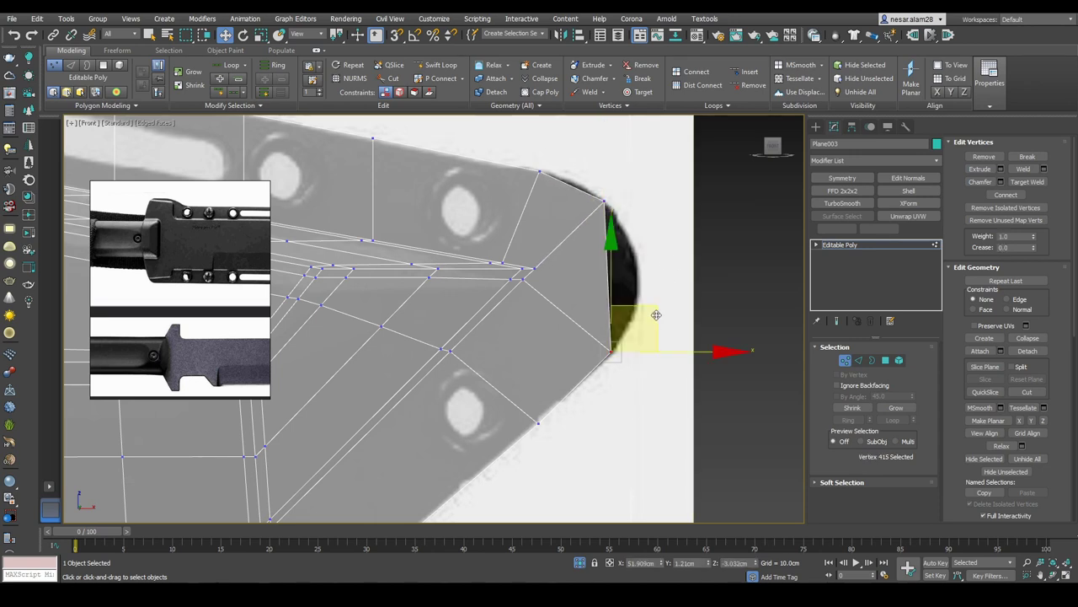
Step: Move the tip's outer flange vertices one by one onto the reference's rounded outline
{"action": "left_click_drag", "start_coordinate": [649, 313], "coordinate": [678, 224]}
{"action": "scroll", "coordinate": [681, 222], "scroll_direction": "down", "scroll_amount": 1}
{"action": "left_click", "coordinate": [559, 396]}
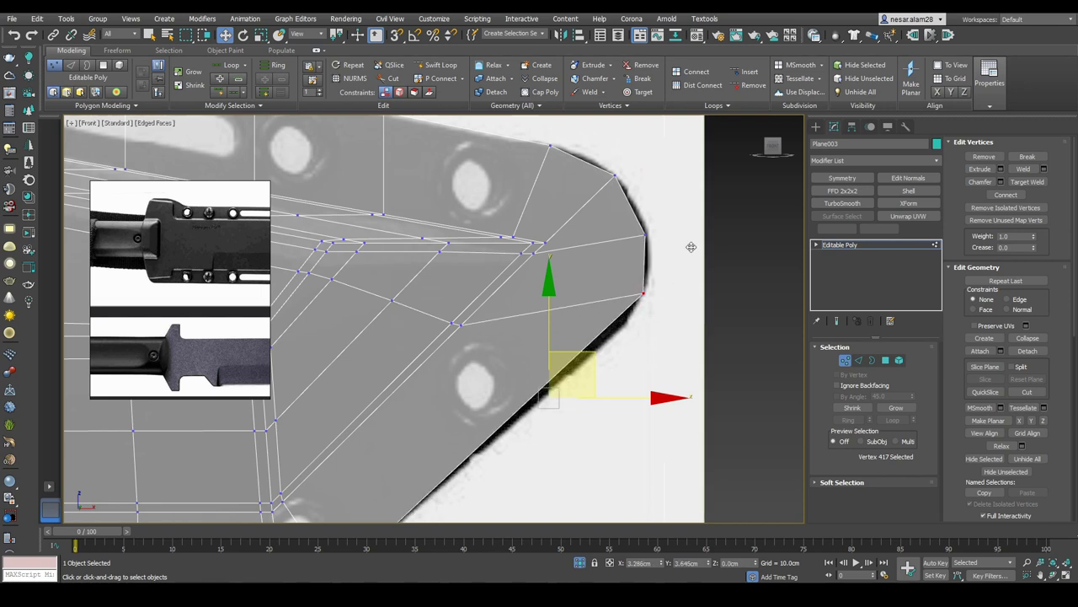
{"action": "middle_click_drag", "start_coordinate": [579, 145], "coordinate": [613, 226]}
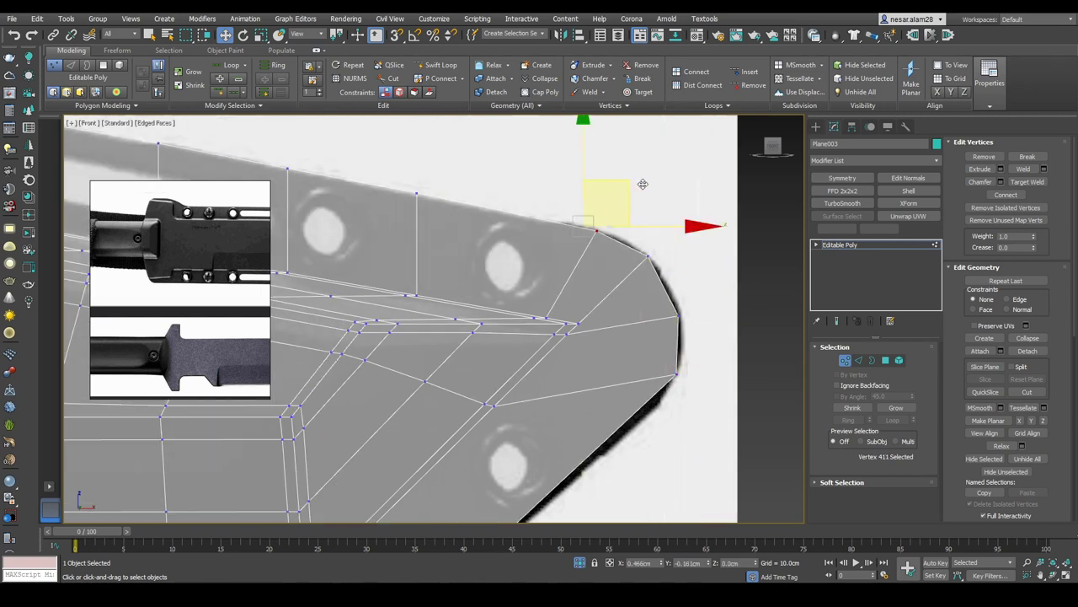
{"action": "left_click", "coordinate": [678, 316]}
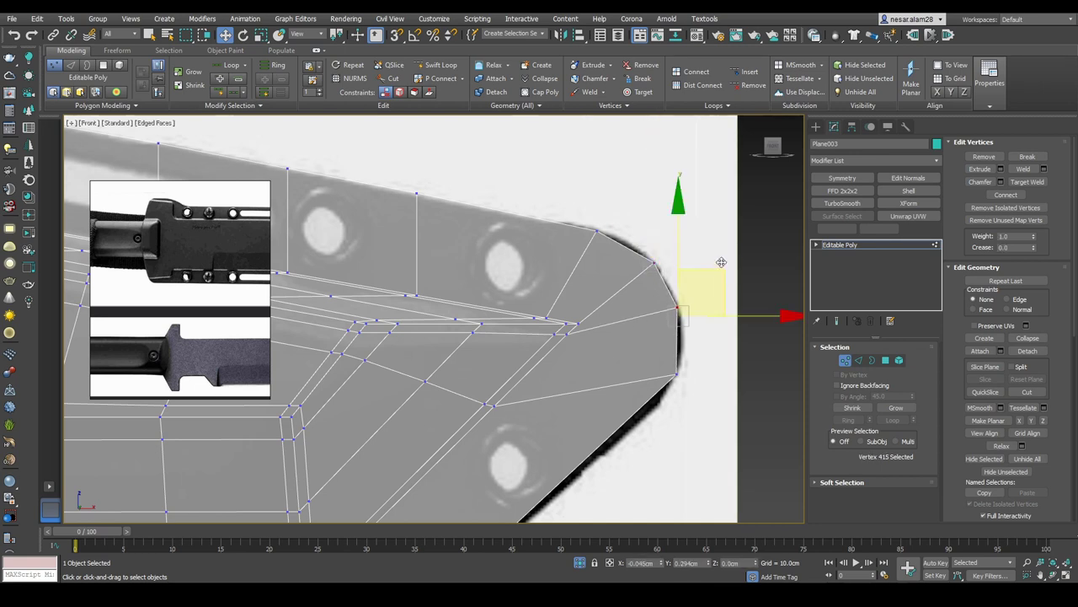
Step: Constrain vertex movement to edges and slide the body vertices behind the tip upward to even out the edge flow
{"action": "middle_click_drag", "start_coordinate": [669, 413], "coordinate": [711, 379]}
{"action": "left_click_drag", "start_coordinate": [516, 389], "coordinate": [578, 335]}
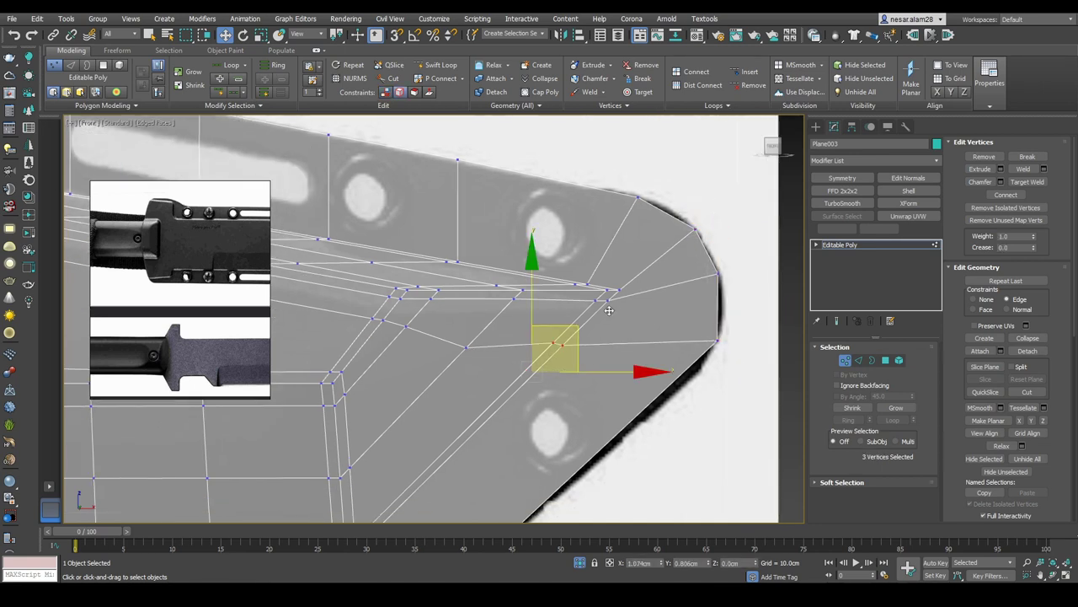
{"action": "left_click", "coordinate": [563, 342]}
{"action": "left_click", "coordinate": [466, 345]}
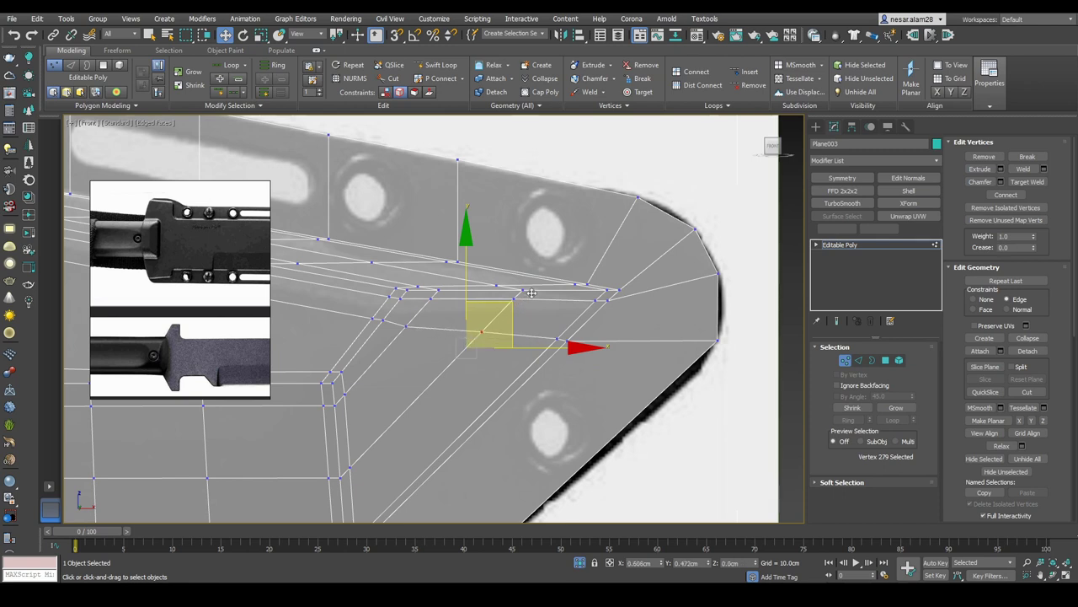
{"action": "left_click", "coordinate": [717, 339]}
{"action": "scroll", "coordinate": [679, 371], "scroll_direction": "down", "scroll_amount": 3}
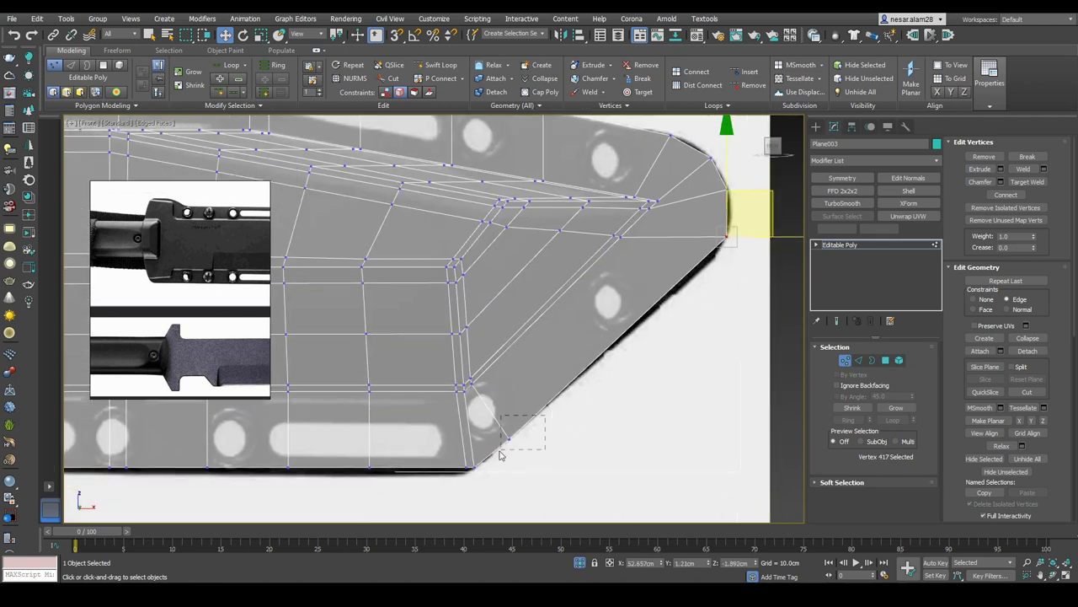
Step: Insert an edge loop across the diagonal flange just below the tip and fit its outer vertex to the reference outline
{"action": "scroll", "coordinate": [532, 435], "scroll_direction": "up", "scroll_amount": 2}
{"action": "left_click", "coordinate": [508, 437]}
{"action": "scroll", "coordinate": [643, 376], "scroll_direction": "down", "scroll_amount": 3}
{"action": "key", "text": "alt+shift+w"}
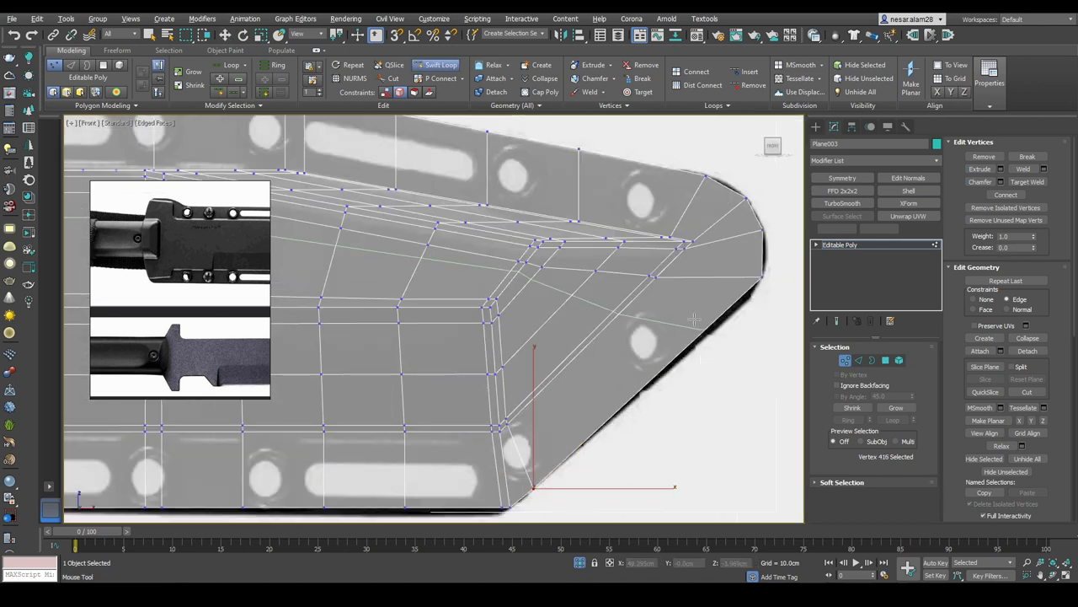
{"action": "left_click", "coordinate": [703, 313]}
{"action": "key", "text": "w"}
{"action": "left_click", "coordinate": [713, 323]}
{"action": "middle_click_drag", "start_coordinate": [781, 330], "coordinate": [751, 326]}
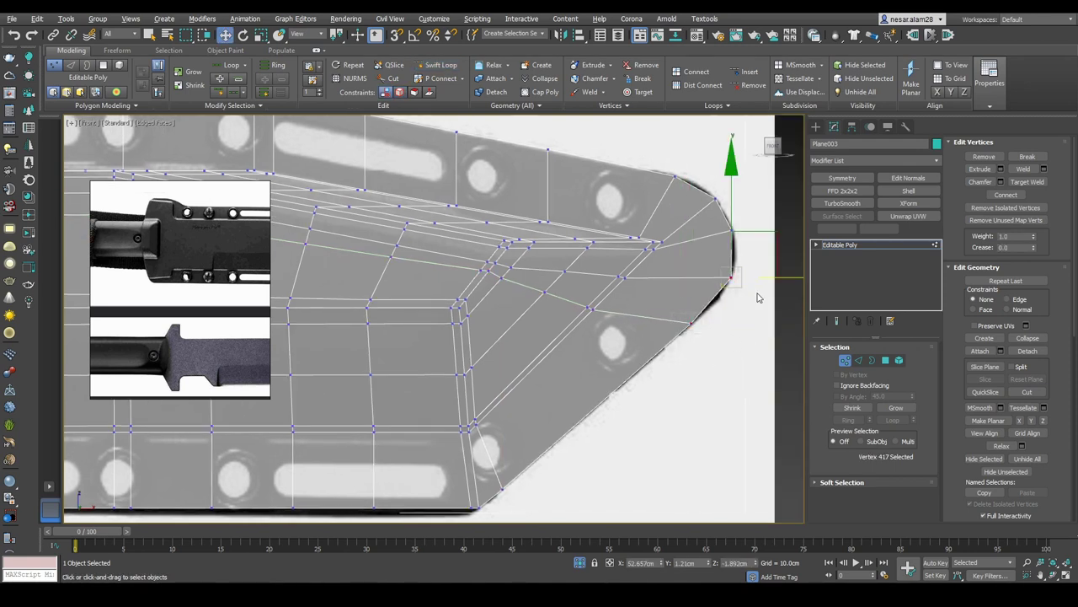
Step: Select edge loops running along the body to check the edge flow between the tip and the guard
{"action": "scroll", "coordinate": [781, 278], "scroll_direction": "down", "scroll_amount": 5}
{"action": "middle_click_drag", "start_coordinate": [283, 311], "coordinate": [590, 327]}
{"action": "scroll", "coordinate": [415, 308], "scroll_direction": "up", "scroll_amount": 5}
{"action": "key", "text": "2"}
{"action": "scroll", "coordinate": [383, 286], "scroll_direction": "down", "scroll_amount": 5}
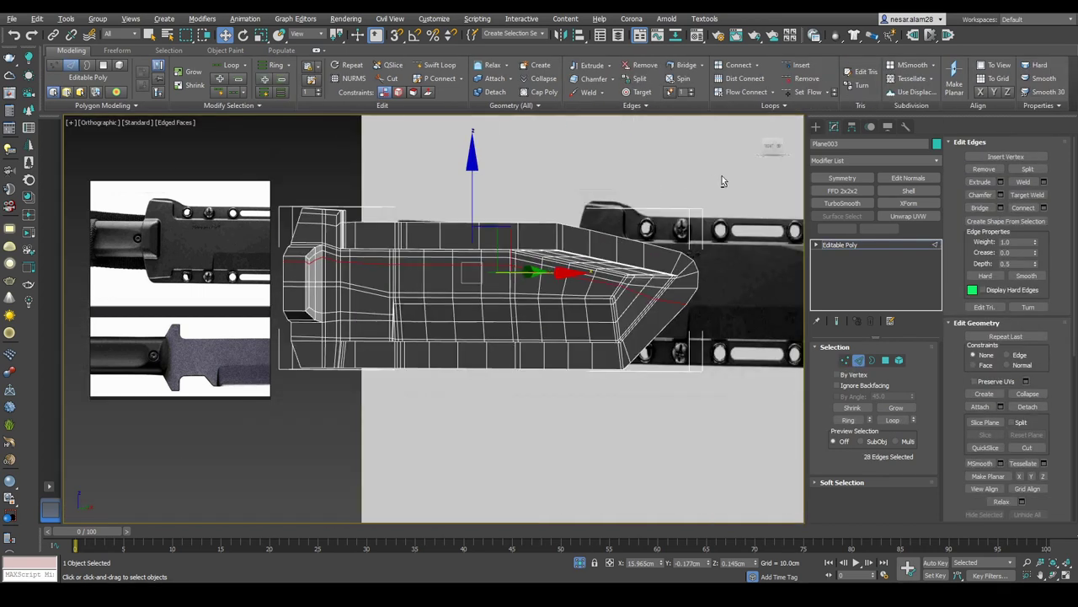
{"action": "scroll", "coordinate": [416, 257], "scroll_direction": "up", "scroll_amount": 5}
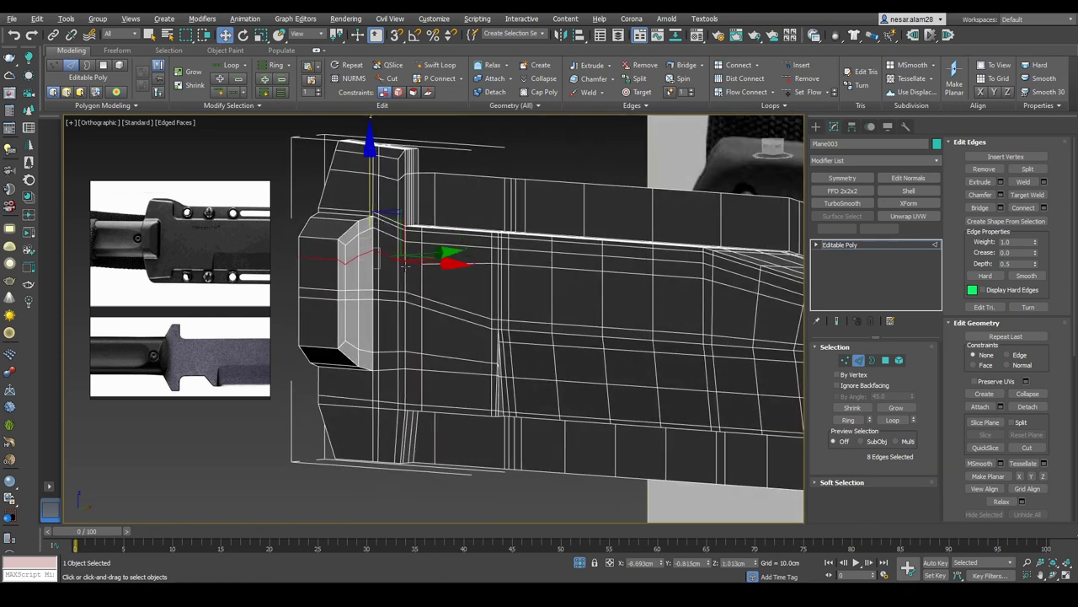
Step: Preview the sheath with NURMS smoothing and hidden edges, inspecting the surface from the guard to the tip
{"action": "key", "text": "6"}
{"action": "scroll", "coordinate": [348, 241], "scroll_direction": "up", "scroll_amount": 3}
{"action": "key", "text": "ctrl+BackSpace"}
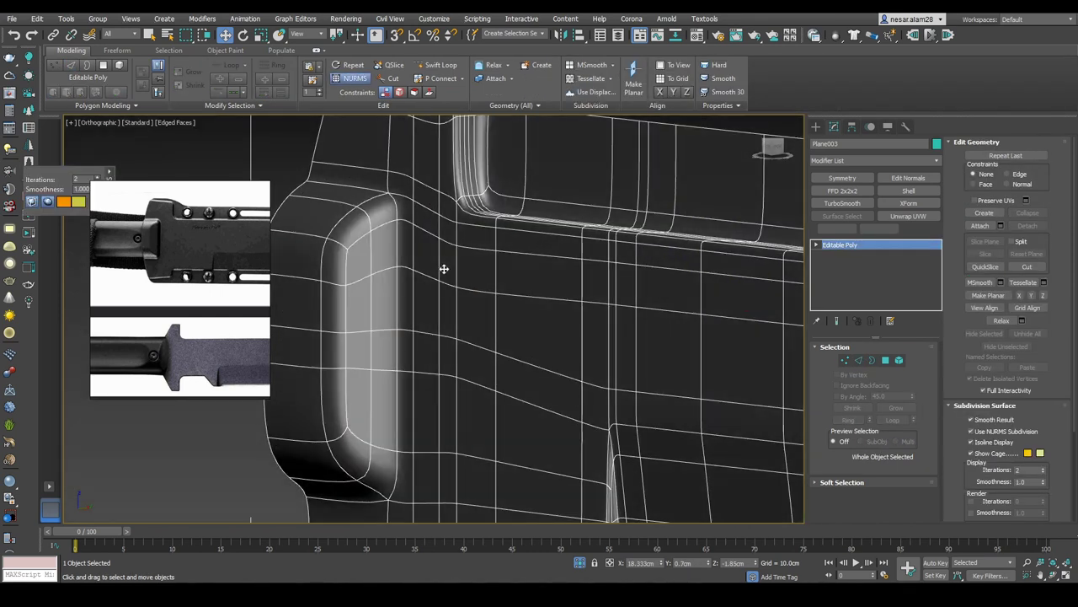
{"action": "key", "text": "F4"}
{"action": "scroll", "coordinate": [441, 267], "scroll_direction": "down", "scroll_amount": 5}
{"action": "scroll", "coordinate": [467, 308], "scroll_direction": "up", "scroll_amount": 4}
{"action": "scroll", "coordinate": [431, 291], "scroll_direction": "down", "scroll_amount": 3}
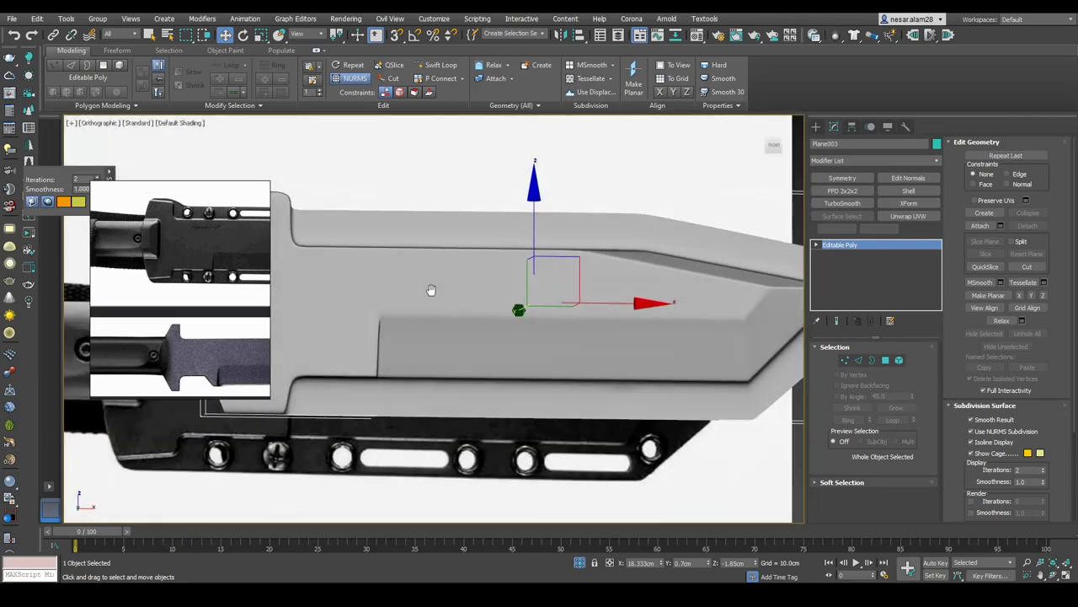
{"action": "scroll", "coordinate": [667, 272], "scroll_direction": "up", "scroll_amount": 6}
{"action": "key", "text": "F4"}
{"action": "key", "text": "ctrl+BackSpace"}
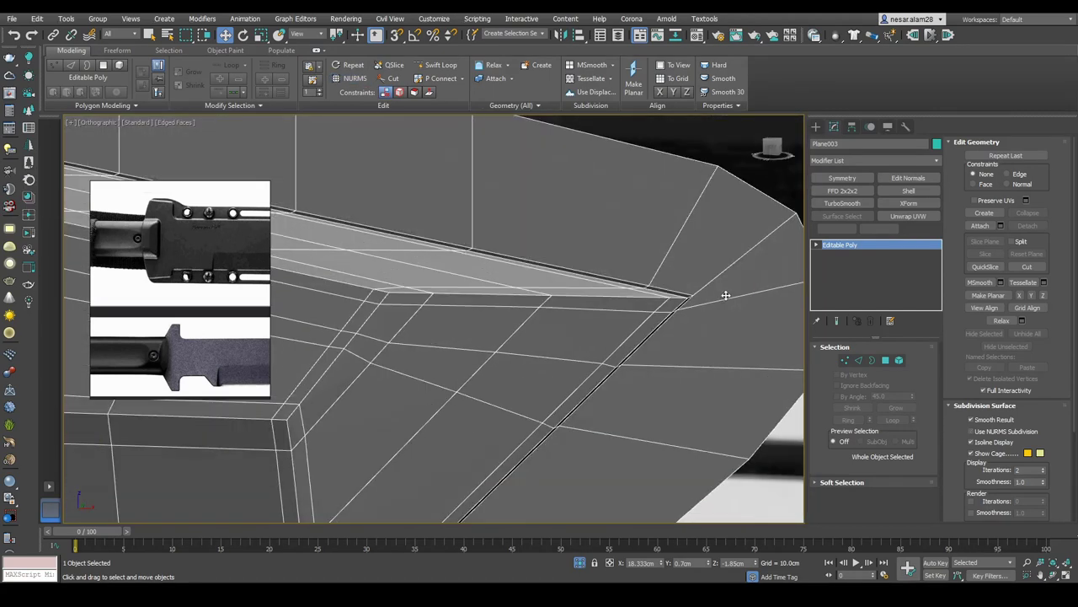
{"action": "scroll", "coordinate": [759, 290], "scroll_direction": "down", "scroll_amount": 5}
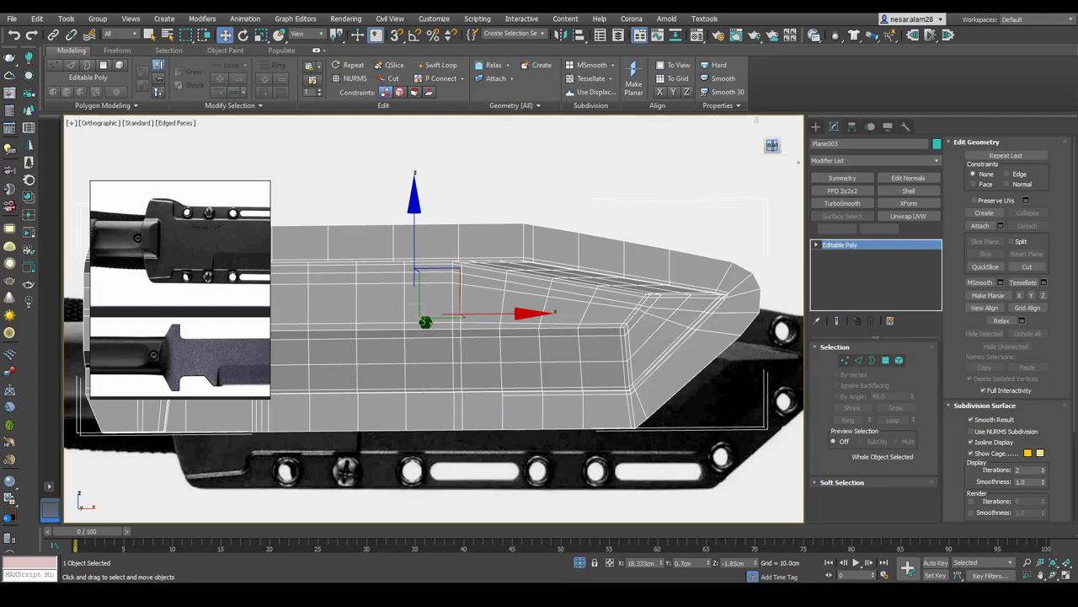
Step: Adjust the flange's inner corner vertex at the tip and move the outer vertex opposite it down along the reference outline
{"action": "scroll", "coordinate": [759, 299], "scroll_direction": "up", "scroll_amount": 5}
{"action": "key", "text": "ctrl+BackSpace"}
{"action": "scroll", "coordinate": [694, 272], "scroll_direction": "up", "scroll_amount": 5}
{"action": "key", "text": "ctrl+BackSpace"}
{"action": "key", "text": "1"}
{"action": "left_click_drag", "start_coordinate": [638, 191], "coordinate": [660, 203]}
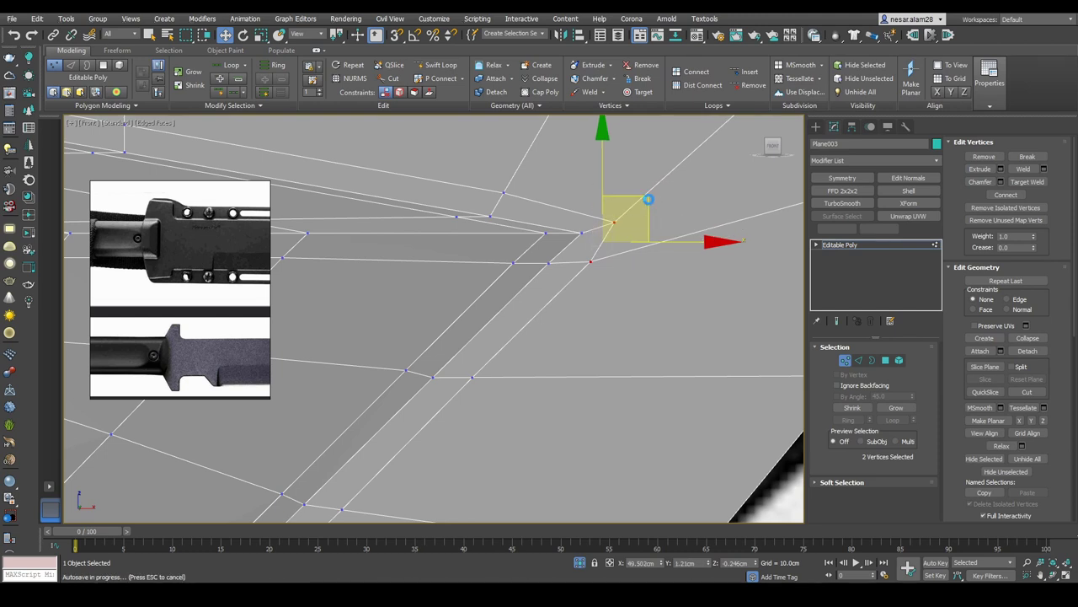
{"action": "left_click", "coordinate": [615, 221], "text": "alt"}
{"action": "scroll", "coordinate": [628, 217], "scroll_direction": "down", "scroll_amount": 2}
{"action": "key", "text": "F3"}
{"action": "left_click", "coordinate": [694, 217]}
{"action": "key", "text": "F3"}
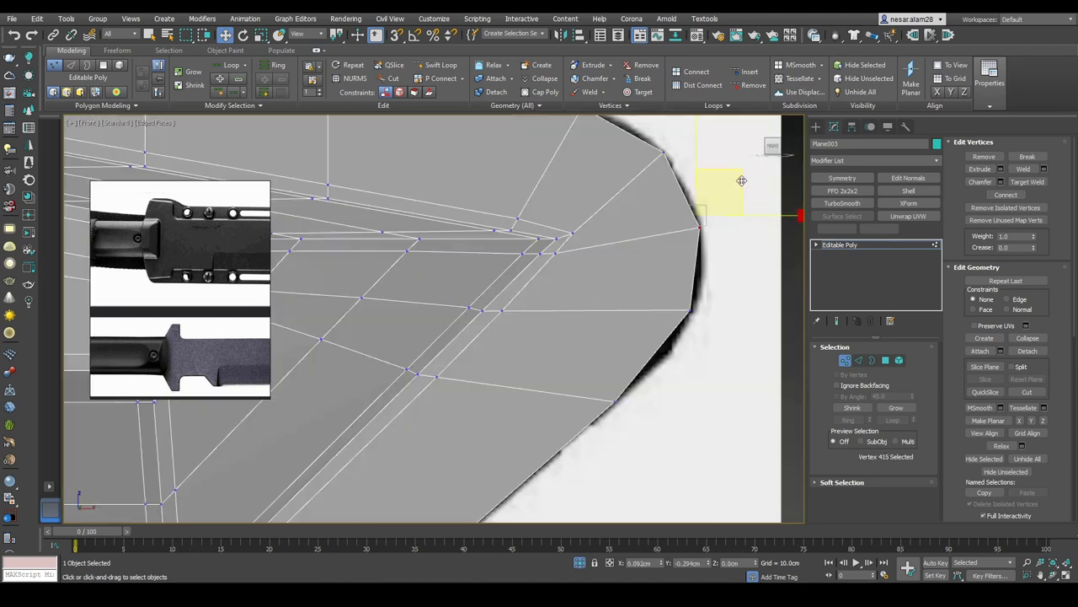
Step: Preview the smoothed body and compare the upper flange beside the guard with the reference image
{"action": "left_click", "coordinate": [839, 244]}
{"action": "scroll", "coordinate": [642, 246], "scroll_direction": "down", "scroll_amount": 3}
{"action": "key", "text": "ctrl+BackSpace"}
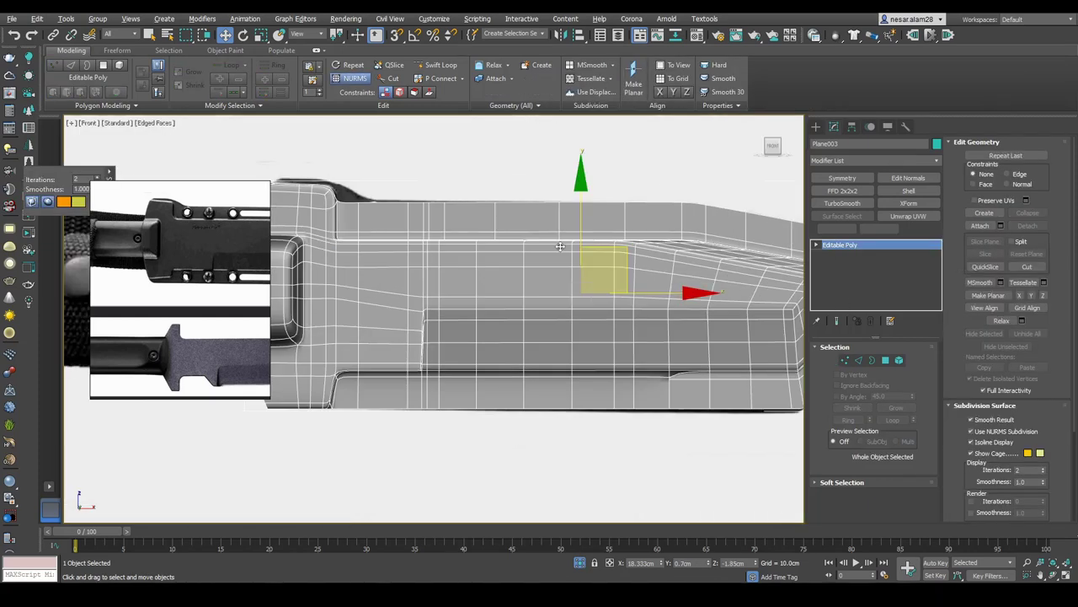
{"action": "scroll", "coordinate": [642, 247], "scroll_direction": "up", "scroll_amount": 6}
{"action": "key", "text": "ctrl+BackSpace"}
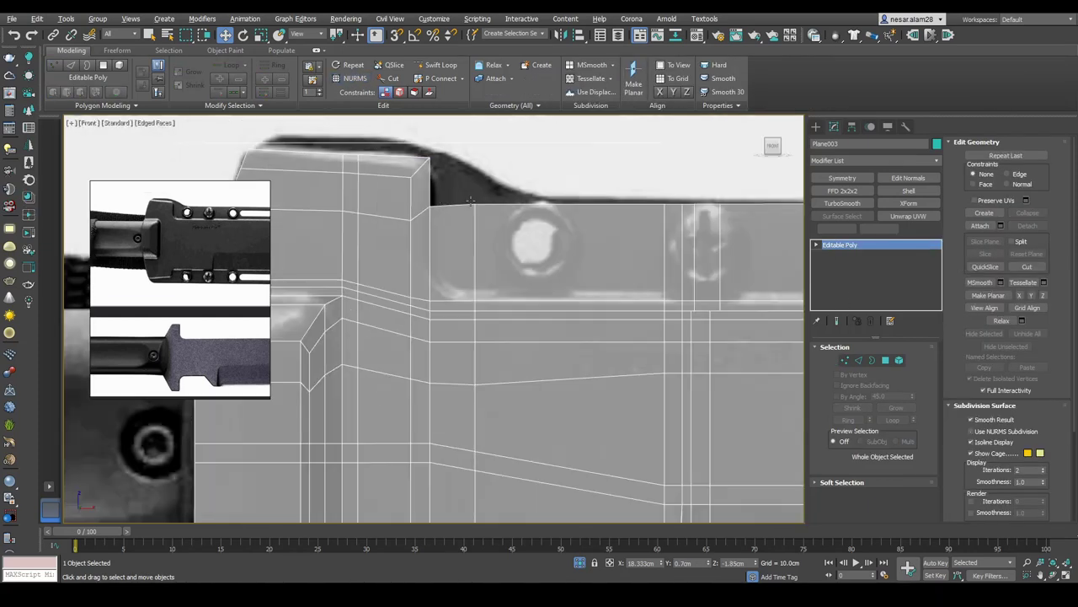
{"action": "scroll", "coordinate": [470, 200], "scroll_direction": "up", "scroll_amount": 1}
{"action": "key", "text": "1"}
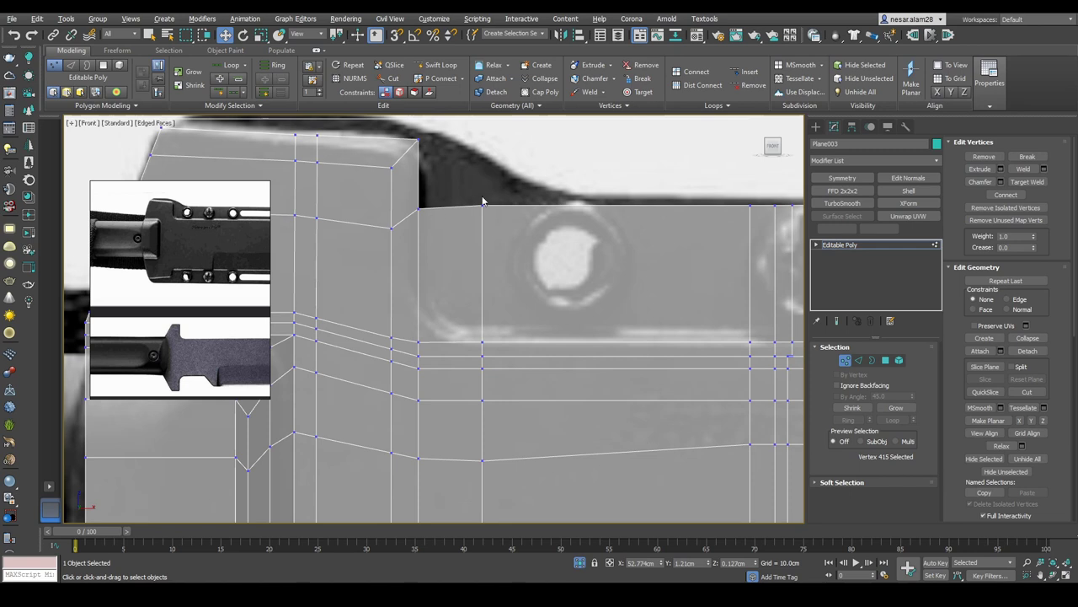
Step: Fill the corner beside the upper guard with a polygon welded to the flange vertex and fit its outer vertex to the reference curve
{"action": "middle_click_drag", "start_coordinate": [472, 203], "coordinate": [436, 233], "text": "alt"}
{"action": "key", "text": "2"}
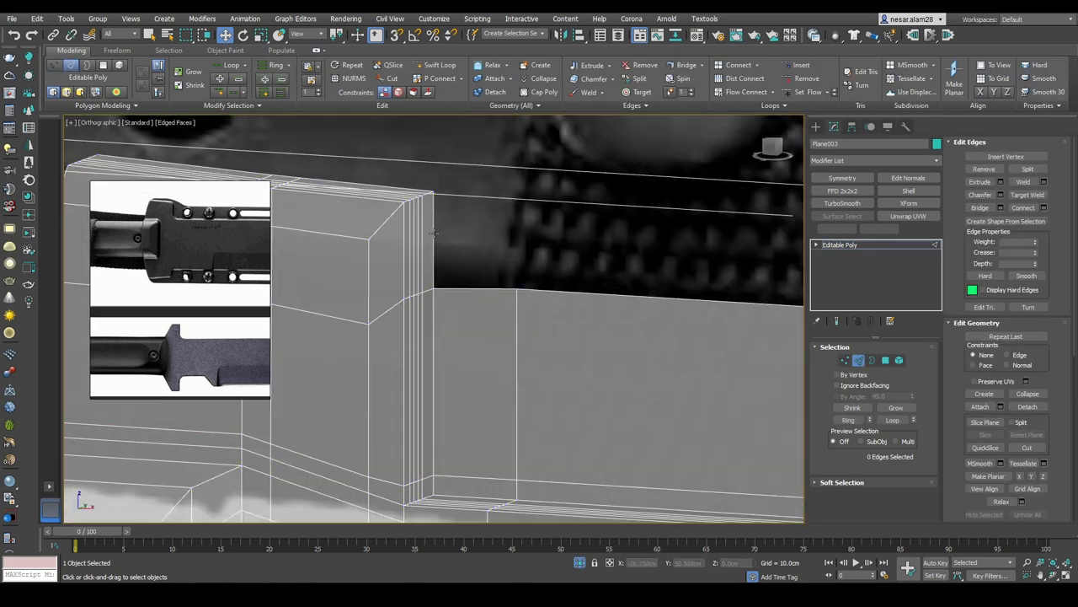
{"action": "left_click", "coordinate": [436, 233]}
{"action": "left_click_drag", "start_coordinate": [479, 265], "coordinate": [547, 293], "text": "shift"}
{"action": "key", "text": "1"}
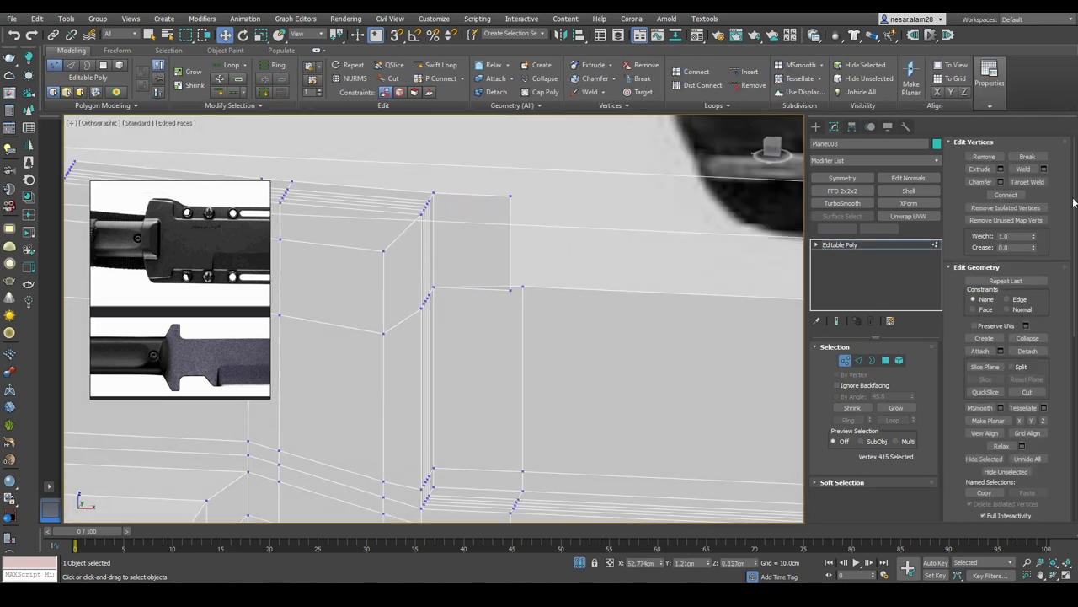
{"action": "right_click", "coordinate": [574, 258]}
{"action": "key", "text": "f"}
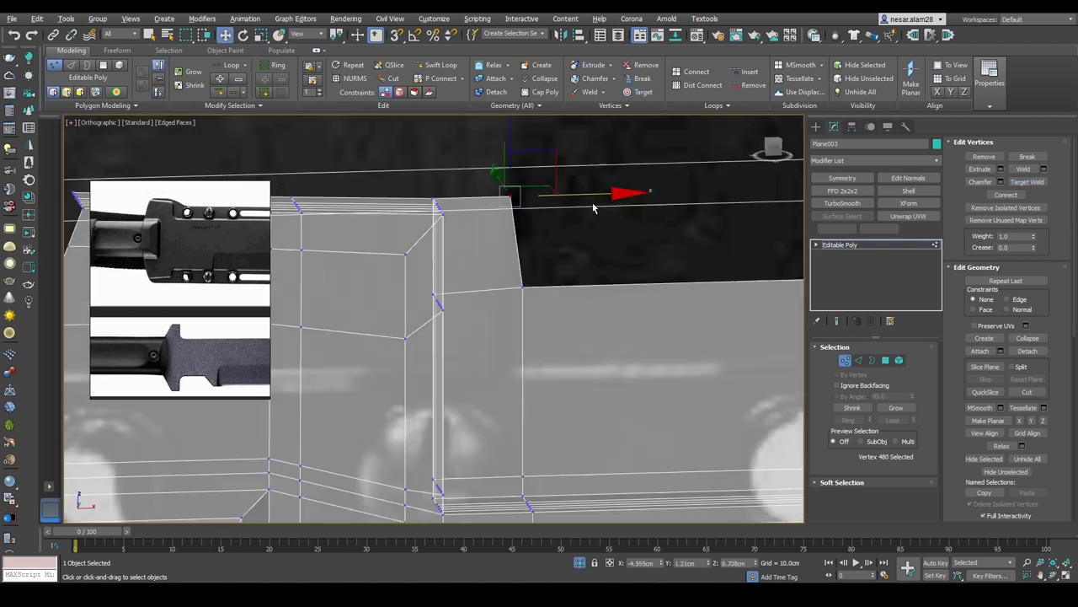
{"action": "middle_click_drag", "start_coordinate": [582, 208], "coordinate": [517, 207]}
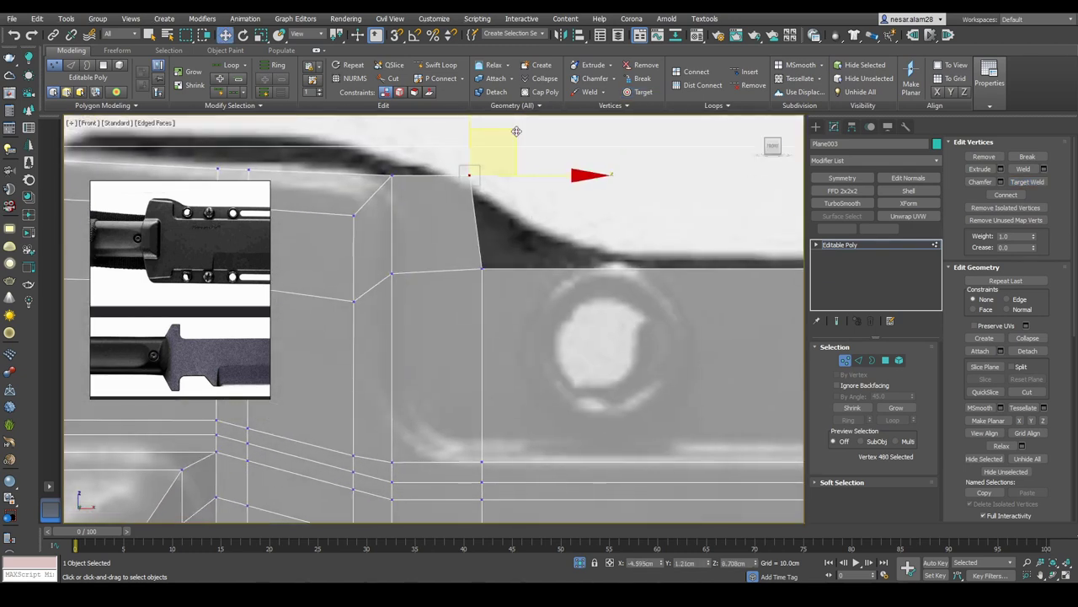
{"action": "scroll", "coordinate": [511, 291], "scroll_direction": "down", "scroll_amount": 5}
Step: Move the crosswise edge loop nearest the guard on the body about 2.1 cm along X toward the tip
{"action": "key", "text": "2"}
{"action": "left_click", "coordinate": [480, 224]}
{"action": "double_click", "coordinate": [480, 224]}
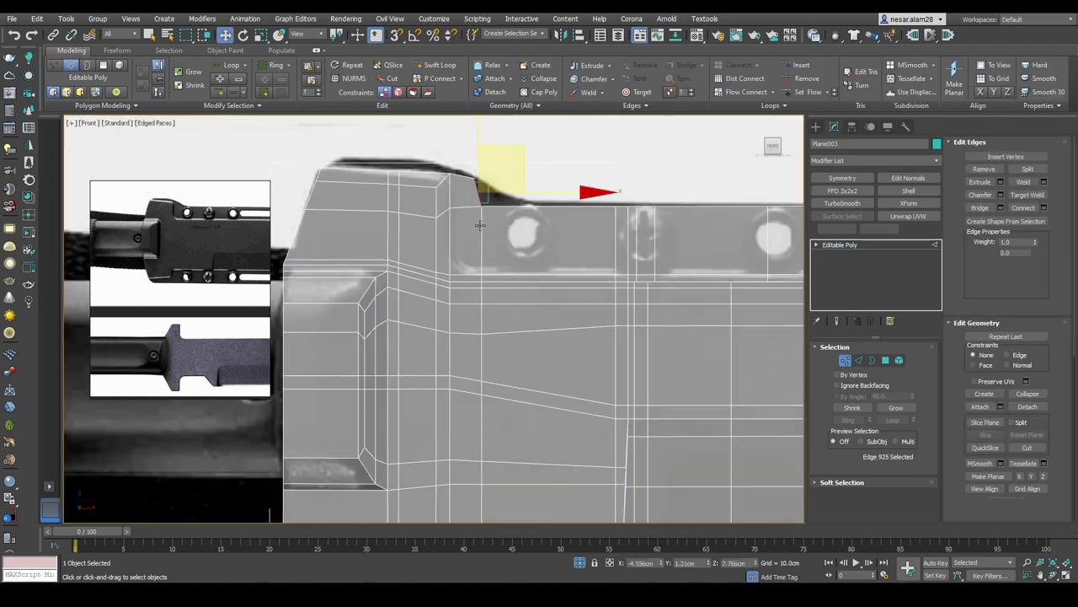
{"action": "scroll", "coordinate": [576, 366], "scroll_direction": "down", "scroll_amount": 2}
{"action": "middle_click_drag", "start_coordinate": [576, 366], "coordinate": [569, 303]}
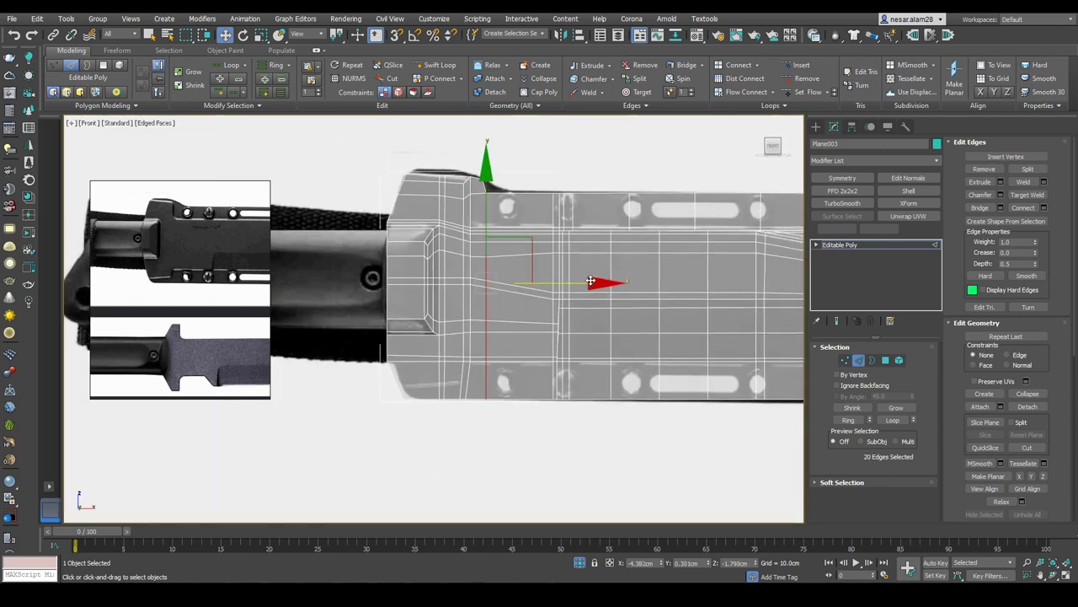
{"action": "scroll", "coordinate": [610, 281], "scroll_direction": "up", "scroll_amount": 4}
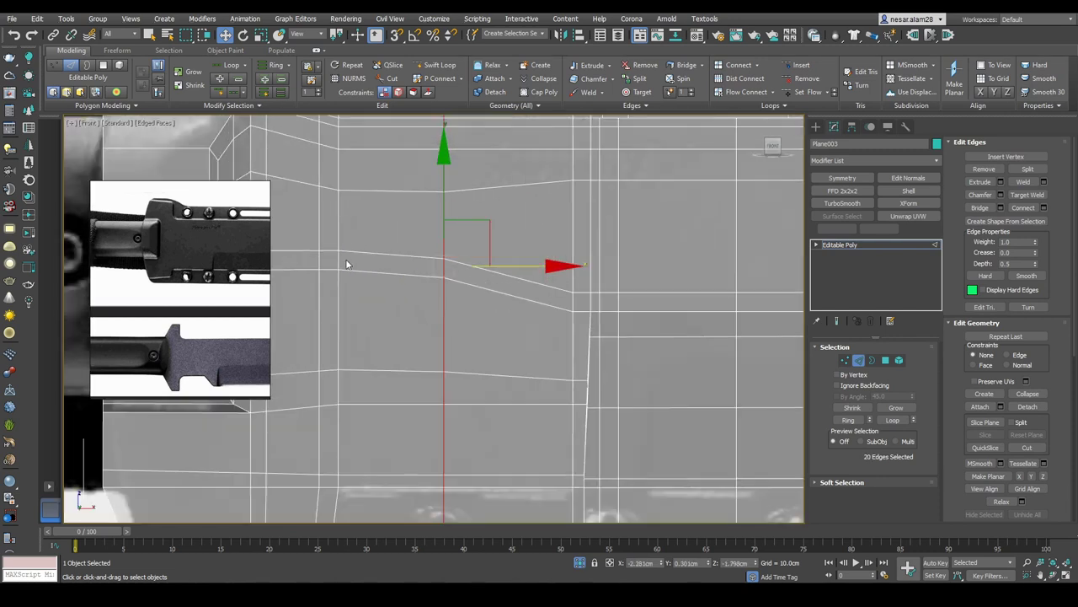
Step: Lower the mid-body vertex pairs of the crosswise loops beside the guard to straighten the lengthwise edges toward the tip
{"action": "key", "text": "1"}
{"action": "left_click_drag", "start_coordinate": [446, 242], "coordinate": [589, 283]}
{"action": "left_click_drag", "start_coordinate": [505, 172], "coordinate": [574, 206]}
{"action": "left_click_drag", "start_coordinate": [553, 283], "coordinate": [594, 319], "text": "alt"}
{"action": "scroll", "coordinate": [514, 281], "scroll_direction": "down", "scroll_amount": 3}
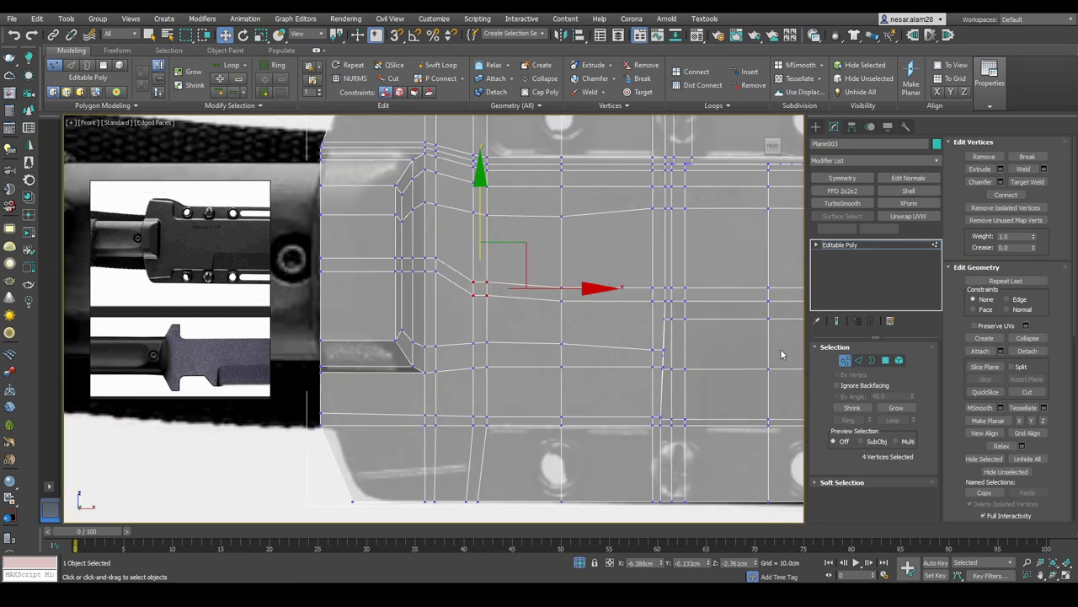
{"action": "left_click", "coordinate": [846, 360]}
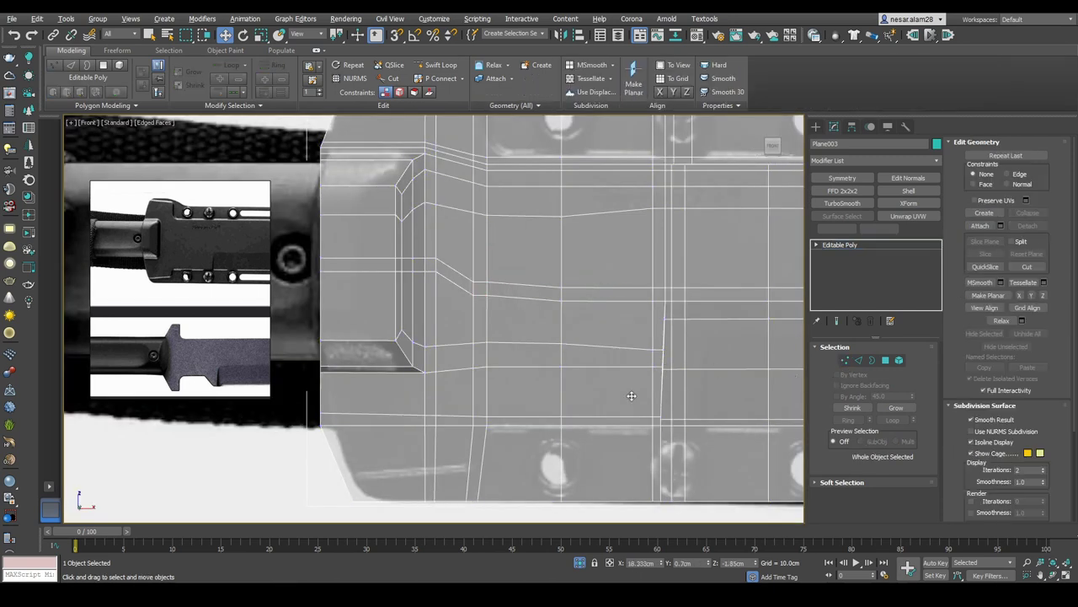
Step: Insert a lengthwise edge loop through the lower flange and the lower part of the guard
{"action": "middle_click_drag", "start_coordinate": [507, 452], "coordinate": [543, 391]}
{"action": "key", "text": "alt+shift+w"}
{"action": "left_click", "coordinate": [514, 407]}
{"action": "right_click", "coordinate": [514, 407]}
{"action": "scroll", "coordinate": [514, 407], "scroll_direction": "up", "scroll_amount": 3}
Step: Lower the new loop's outer end vertex to the reference's slanted ridge and try a cut along that ridge
{"action": "key", "text": "1"}
{"action": "middle_click_drag", "start_coordinate": [588, 361], "coordinate": [606, 359]}
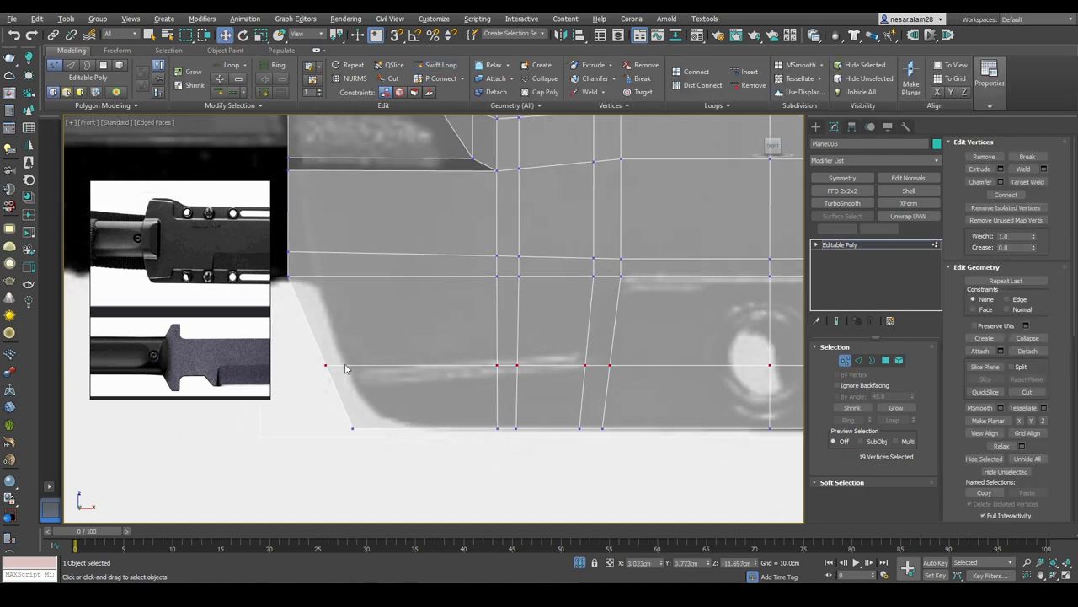
{"action": "key", "text": "alt+c"}
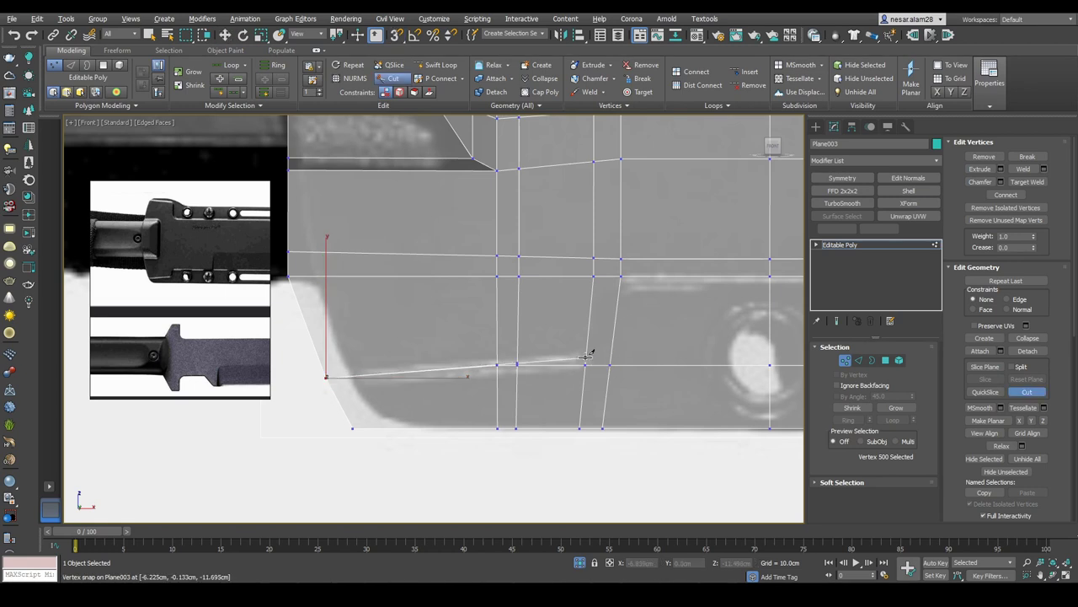
{"action": "right_click", "coordinate": [551, 368]}
{"action": "key", "text": "2"}
{"action": "double_click", "coordinate": [543, 368]}
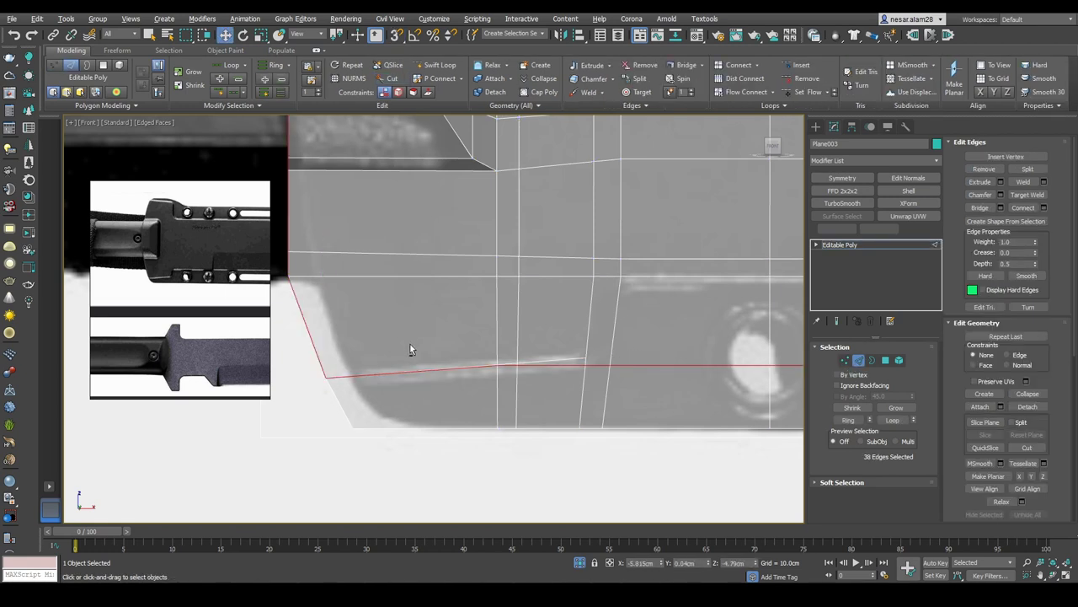
Step: Examine the new loop's vertices and short edges where it crosses the lower guard against the slanted ridge
{"action": "scroll", "coordinate": [464, 370], "scroll_direction": "up", "scroll_amount": 3}
{"action": "key", "text": "1"}
{"action": "left_click_drag", "start_coordinate": [499, 353], "coordinate": [511, 390]}
{"action": "scroll", "coordinate": [515, 394], "scroll_direction": "down", "scroll_amount": 3}
{"action": "scroll", "coordinate": [521, 399], "scroll_direction": "up", "scroll_amount": 3}
{"action": "key", "text": "2"}
{"action": "left_click", "coordinate": [645, 369]}
{"action": "scroll", "coordinate": [683, 388], "scroll_direction": "down", "scroll_amount": 3}
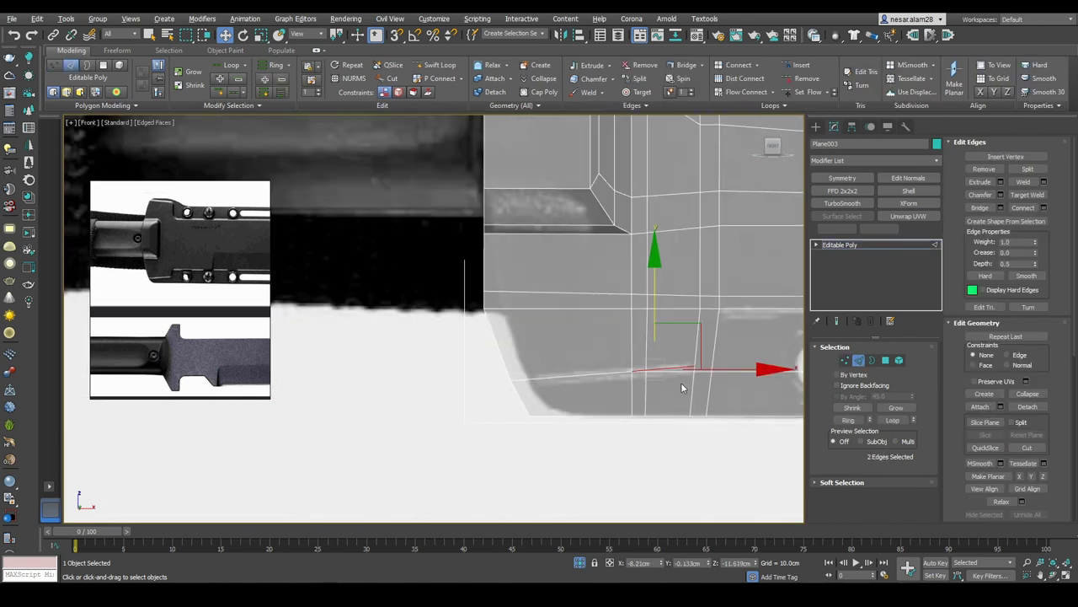
Step: Move the lower guard's outer end vertices along X onto the reference outline, shaping its slanted corner
{"action": "scroll", "coordinate": [534, 355], "scroll_direction": "up", "scroll_amount": 1}
{"action": "key", "text": "1"}
{"action": "left_click", "coordinate": [502, 386]}
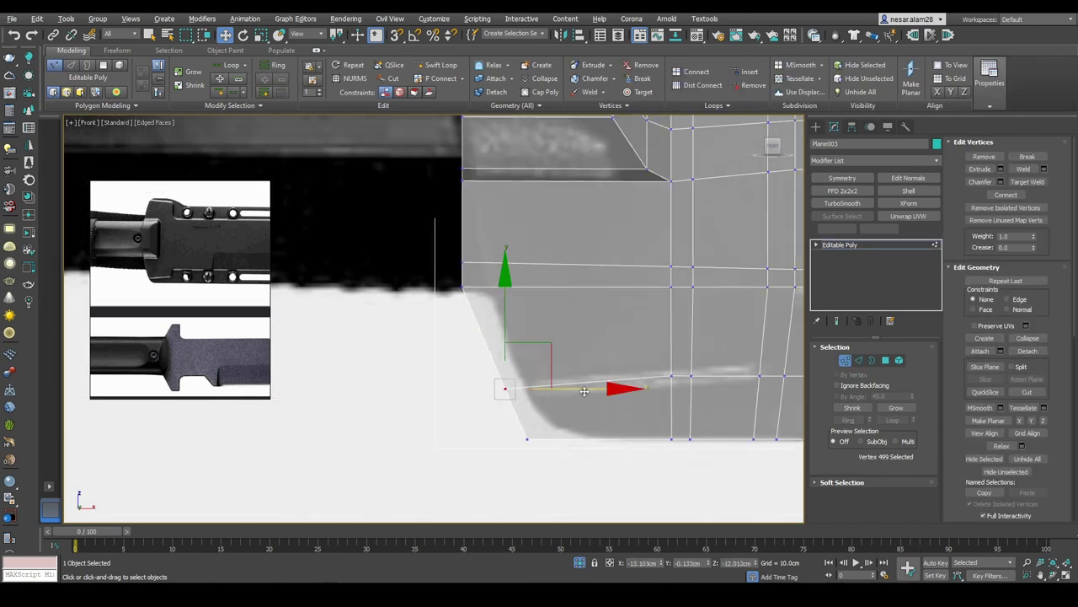
{"action": "scroll", "coordinate": [572, 390], "scroll_direction": "down", "scroll_amount": 2}
{"action": "scroll", "coordinate": [473, 326], "scroll_direction": "up", "scroll_amount": 1}
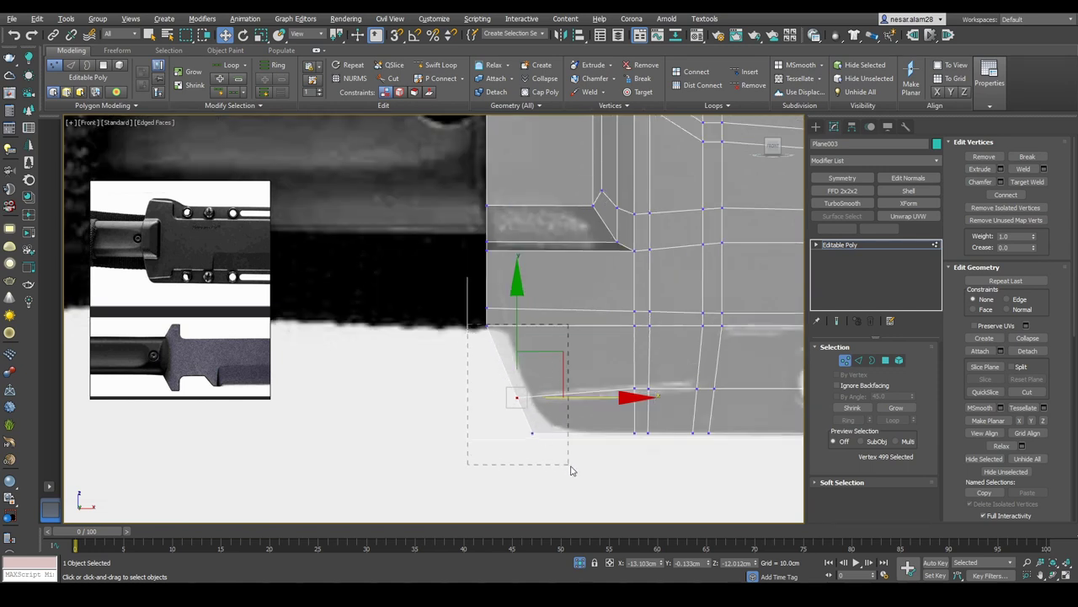
{"action": "left_click_drag", "start_coordinate": [566, 464], "coordinate": [566, 464]}
{"action": "scroll", "coordinate": [607, 408], "scroll_direction": "up", "scroll_amount": 2}
{"action": "left_click", "coordinate": [449, 270]}
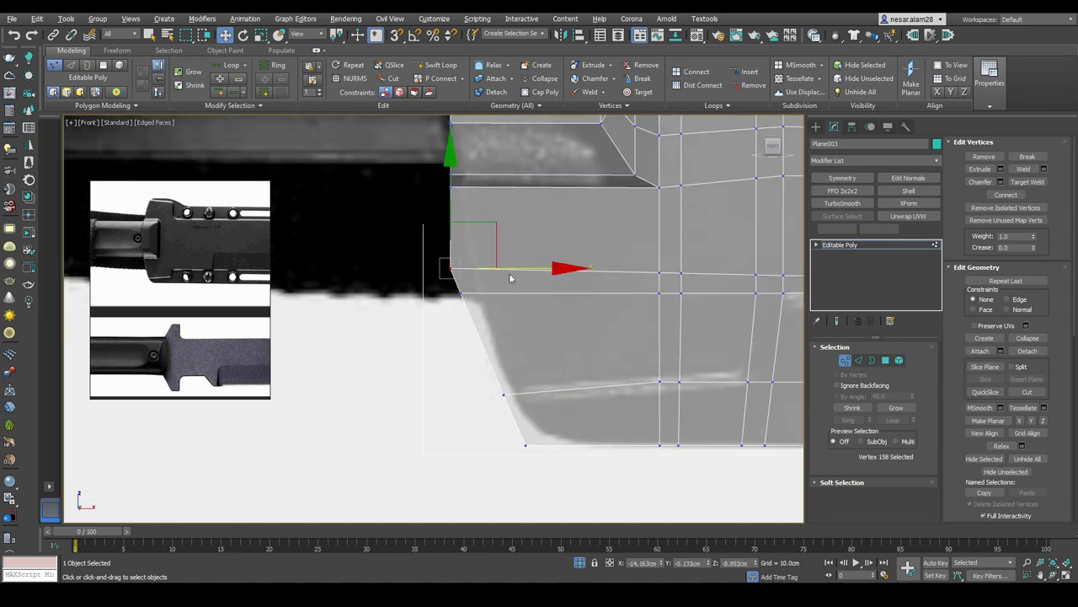
{"action": "middle_click_drag", "start_coordinate": [519, 268], "coordinate": [455, 227]}
{"action": "left_click_drag", "start_coordinate": [472, 194], "coordinate": [539, 387]}
{"action": "middle_click_drag", "start_coordinate": [674, 370], "coordinate": [530, 362]}
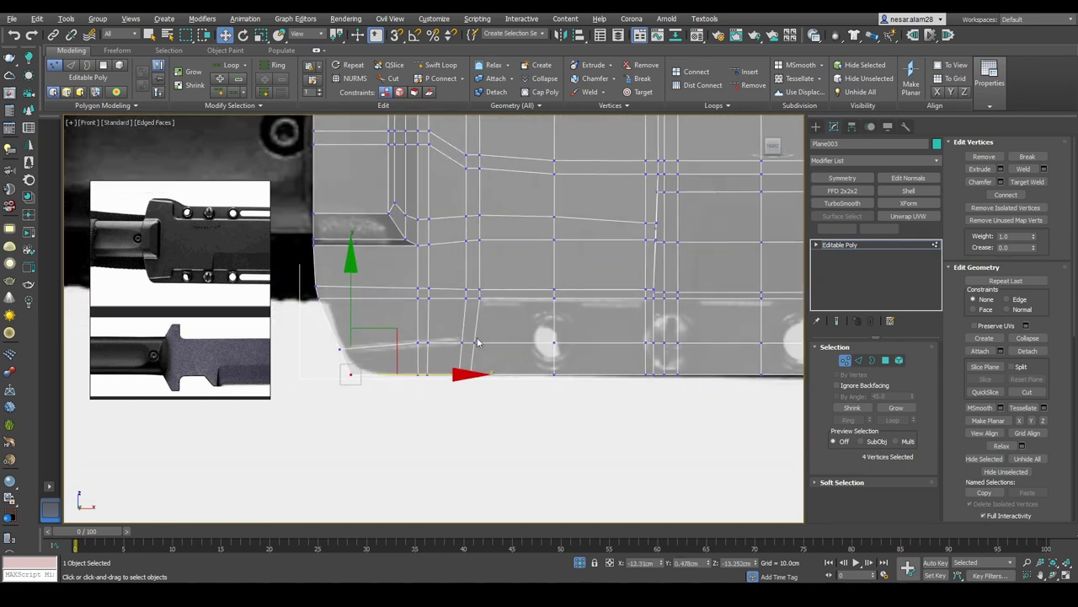
Step: Select the step wall polygons between the lower guard and flange together with the adjoining underside polygons
{"action": "scroll", "coordinate": [475, 336], "scroll_direction": "up", "scroll_amount": 2}
{"action": "middle_click_drag", "start_coordinate": [475, 336], "coordinate": [540, 365]}
{"action": "left_click", "coordinate": [885, 360]}
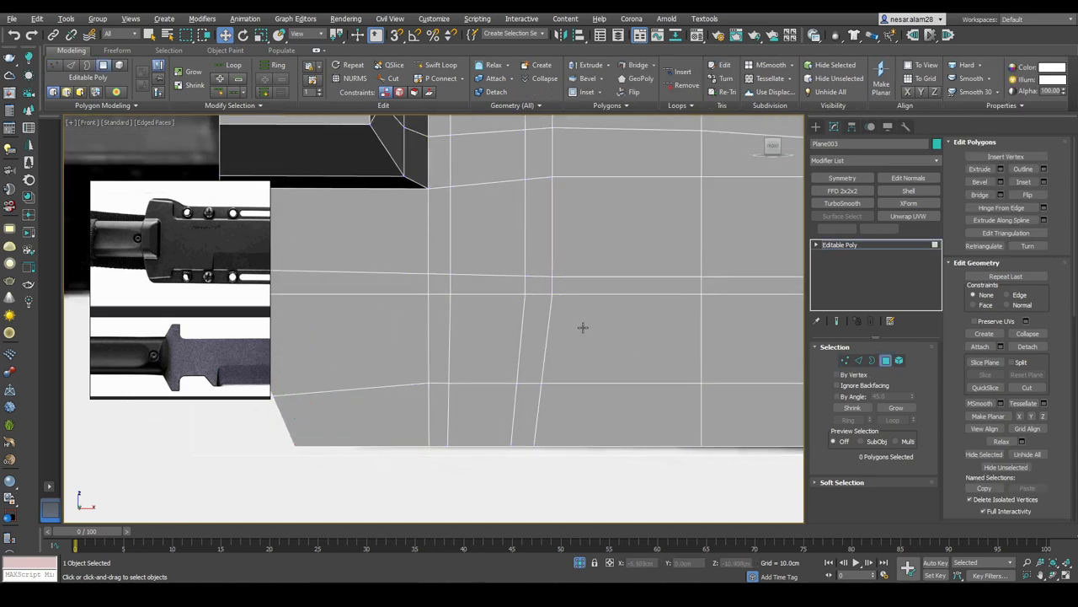
{"action": "middle_click_drag", "start_coordinate": [601, 336], "coordinate": [543, 390], "text": "alt"}
{"action": "left_click", "coordinate": [526, 397]}
{"action": "left_click", "coordinate": [510, 385], "text": "ctrl"}
{"action": "left_click", "coordinate": [498, 387], "text": "ctrl"}
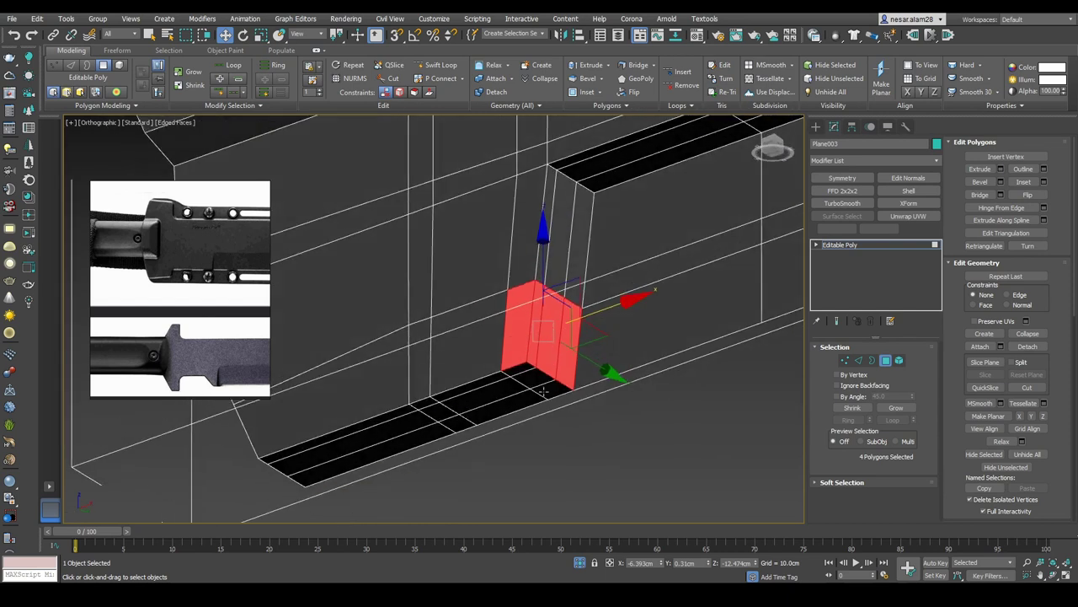
{"action": "left_click", "coordinate": [488, 389], "text": "ctrl"}
{"action": "left_click", "coordinate": [447, 394], "text": "ctrl"}
Step: Restrict the polygon selection to the lower guard's underside and step wall, and delete those polygons
{"action": "middle_click_drag", "start_coordinate": [447, 395], "coordinate": [234, 499], "text": "alt"}
{"action": "left_click", "coordinate": [328, 431], "text": "shift"}
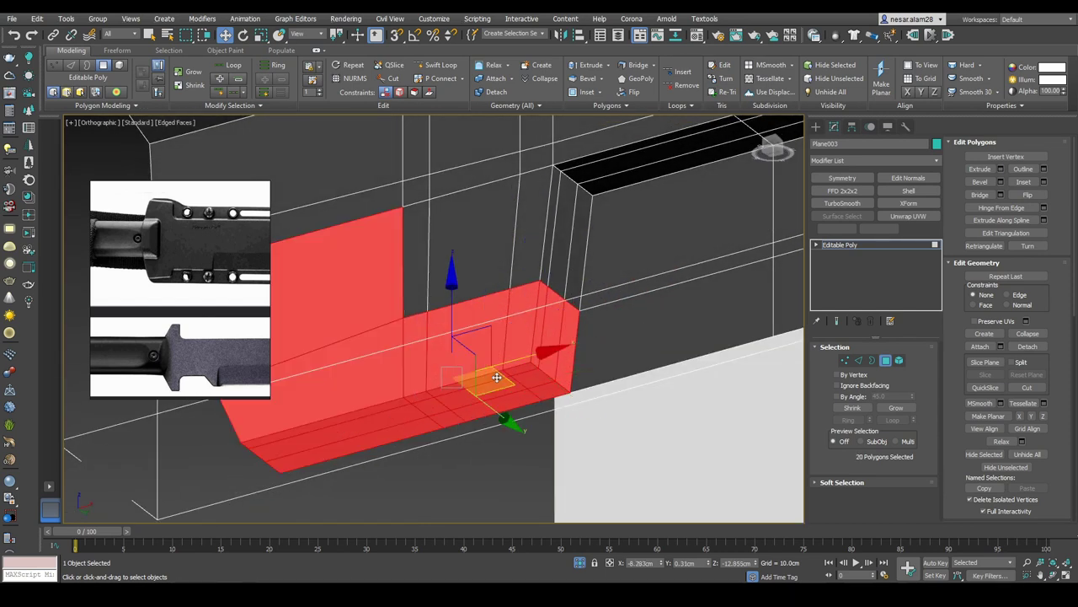
{"action": "left_click", "coordinate": [535, 323], "text": "alt"}
{"action": "middle_click_drag", "start_coordinate": [535, 322], "coordinate": [729, 266], "text": "alt"}
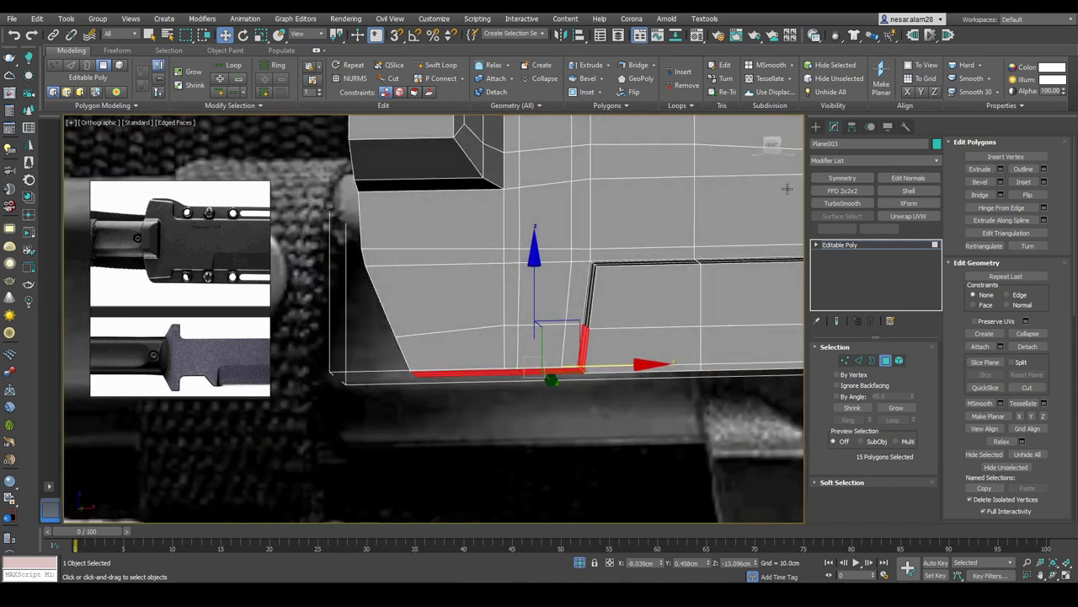
{"action": "middle_click_drag", "start_coordinate": [539, 303], "coordinate": [729, 185], "text": "alt"}
{"action": "left_click", "coordinate": [510, 352]}
{"action": "key", "text": "f"}
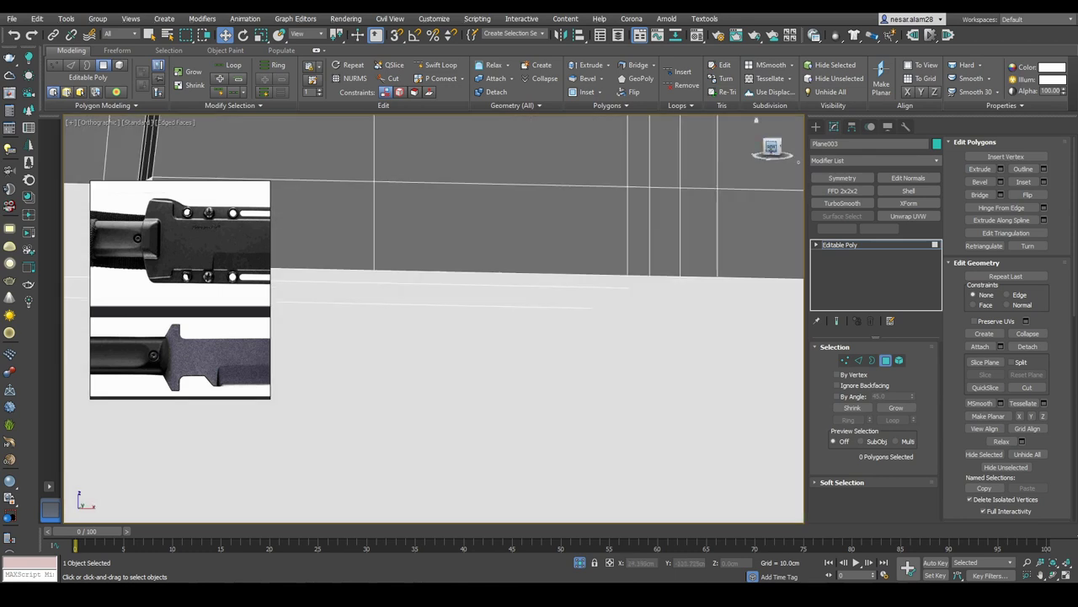
Step: Lower the four vertices along the guard's open bottom edge so the edge lies below the reference's slanted ridge
{"action": "scroll", "coordinate": [449, 304], "scroll_direction": "down", "scroll_amount": 3}
{"action": "scroll", "coordinate": [450, 304], "scroll_direction": "up", "scroll_amount": 6}
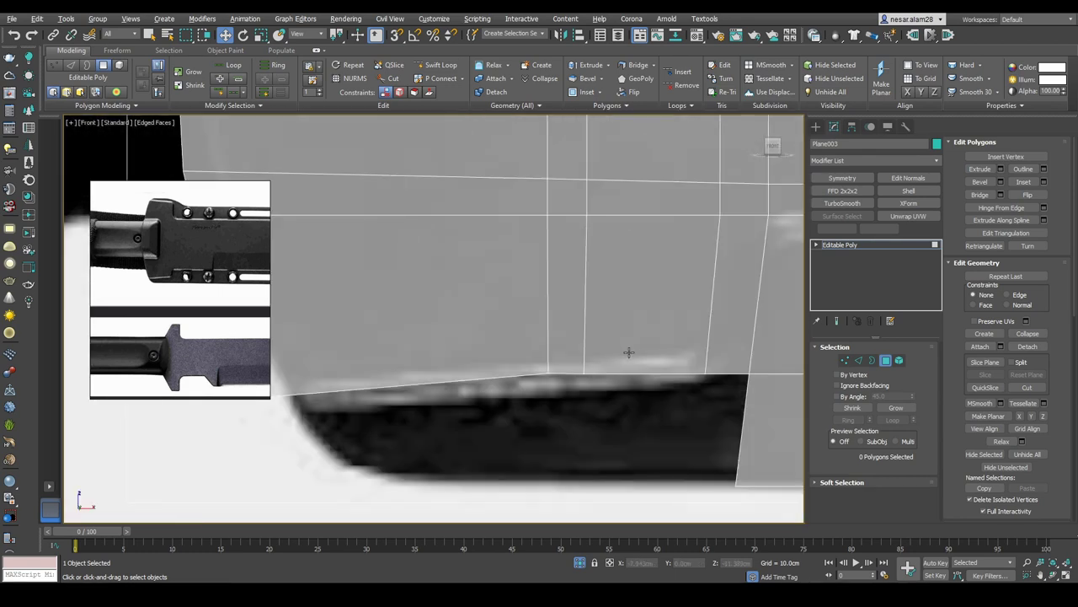
{"action": "key", "text": "1"}
{"action": "left_click_drag", "start_coordinate": [716, 354], "coordinate": [300, 407]}
{"action": "scroll", "coordinate": [534, 318], "scroll_direction": "down", "scroll_amount": 2}
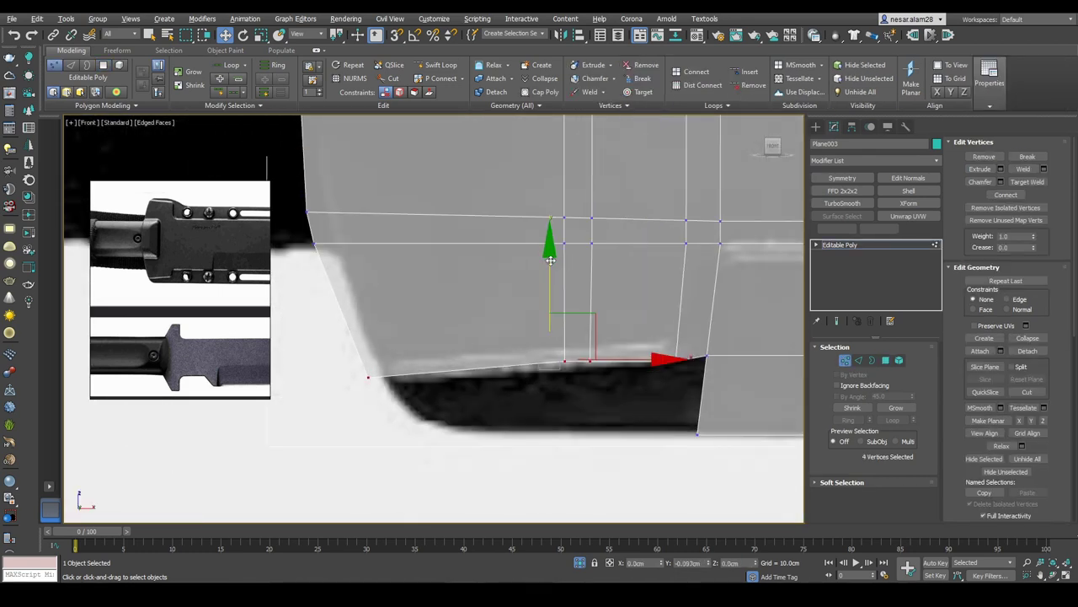
{"action": "left_click_drag", "start_coordinate": [550, 255], "coordinate": [550, 269]}
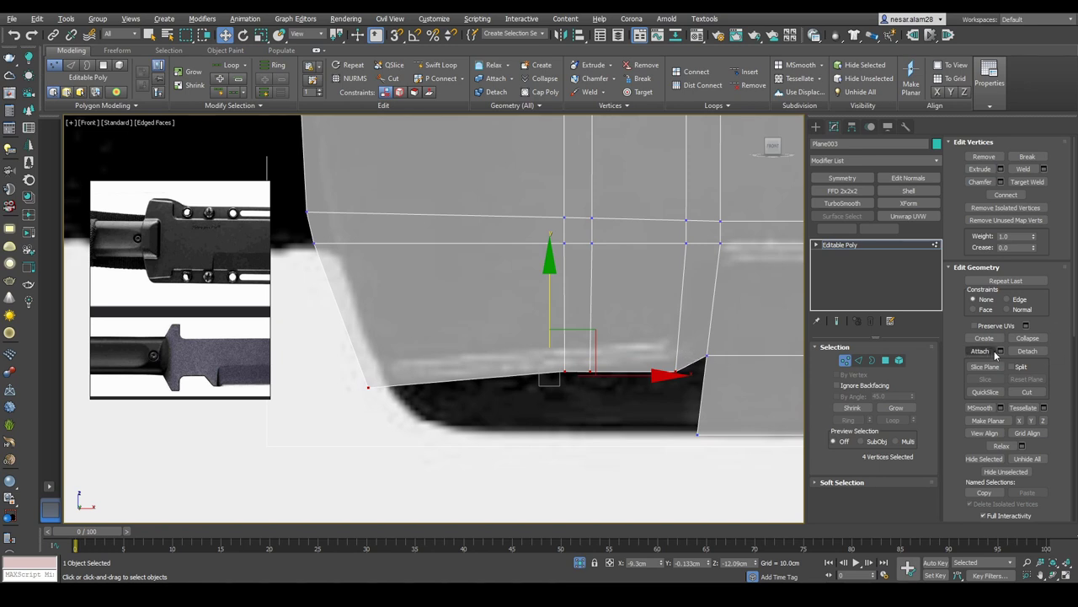
Step: QuickSlice the lower guard from the flange corner along the reference's slanted ridge and delete the vertices below the cut
{"action": "left_click", "coordinate": [984, 393]}
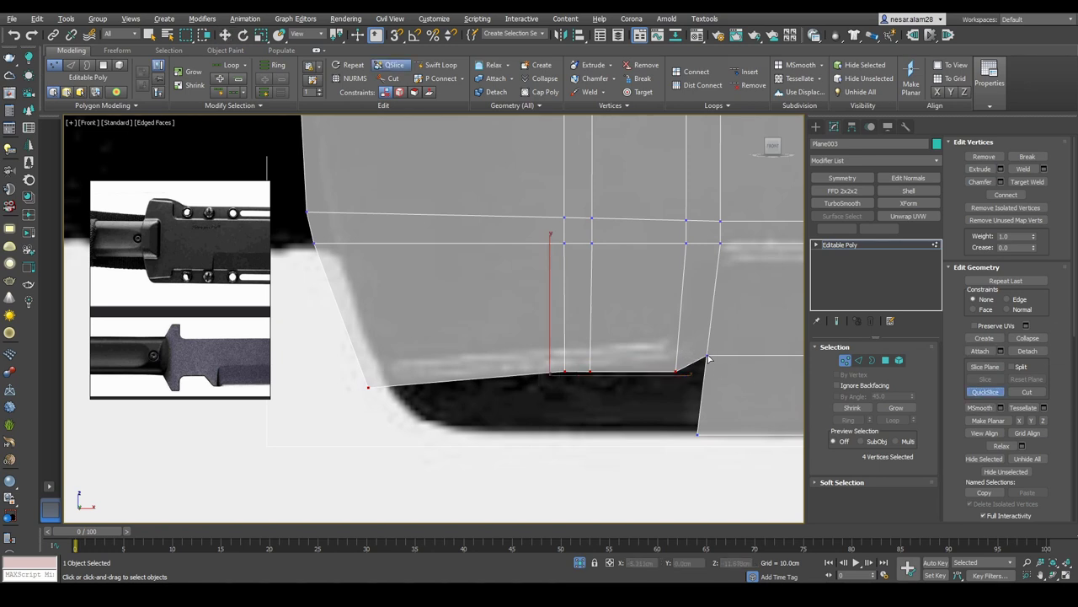
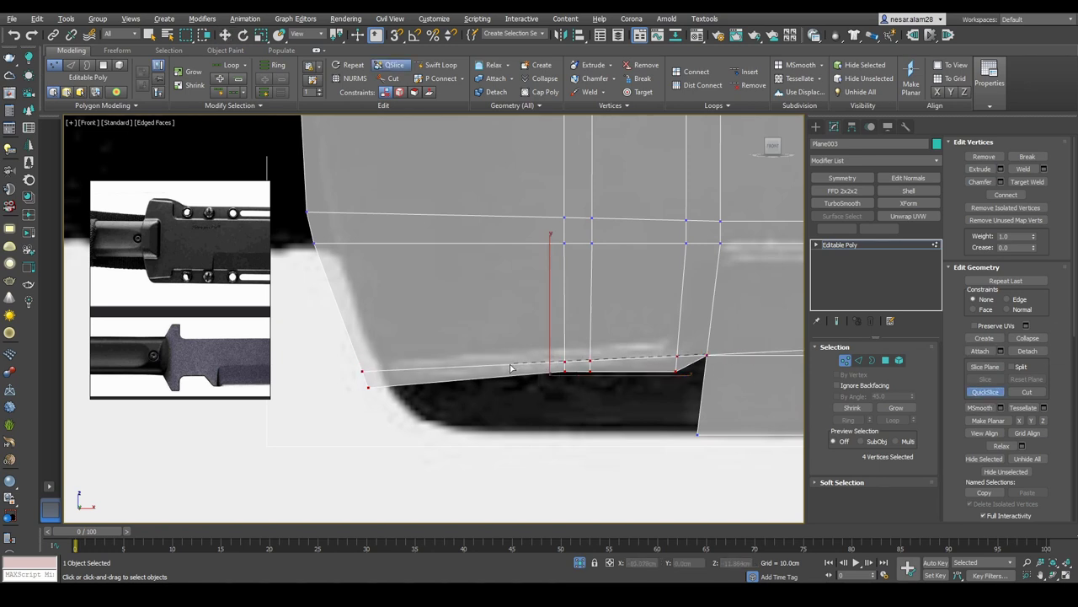
{"action": "right_click", "coordinate": [686, 368]}
{"action": "key", "text": "F3"}
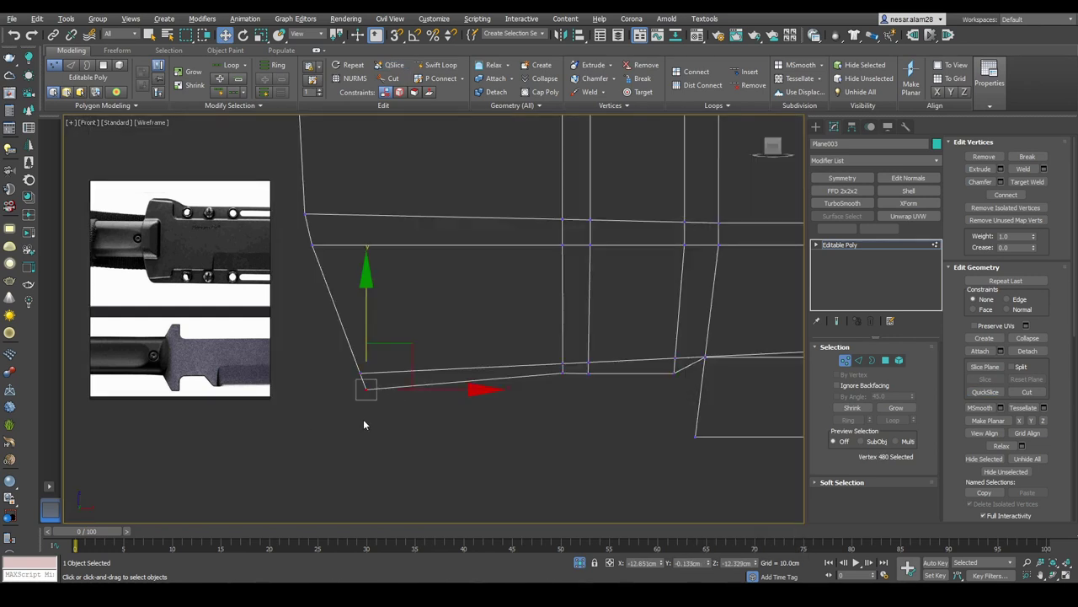
{"action": "middle_click_drag", "start_coordinate": [620, 393], "coordinate": [560, 392]}
{"action": "left_click_drag", "start_coordinate": [654, 364], "coordinate": [522, 419]}
{"action": "scroll", "coordinate": [520, 404], "scroll_direction": "up", "scroll_amount": 5}
Step: Select the surplus slice edges running along the lower flange and remove them
{"action": "key", "text": "2"}
{"action": "double_click", "coordinate": [536, 340]}
{"action": "key", "text": "F3"}
{"action": "double_click", "coordinate": [567, 341]}
{"action": "middle_click_drag", "start_coordinate": [567, 346], "coordinate": [414, 344]}
{"action": "scroll", "coordinate": [657, 320], "scroll_direction": "down", "scroll_amount": 4}
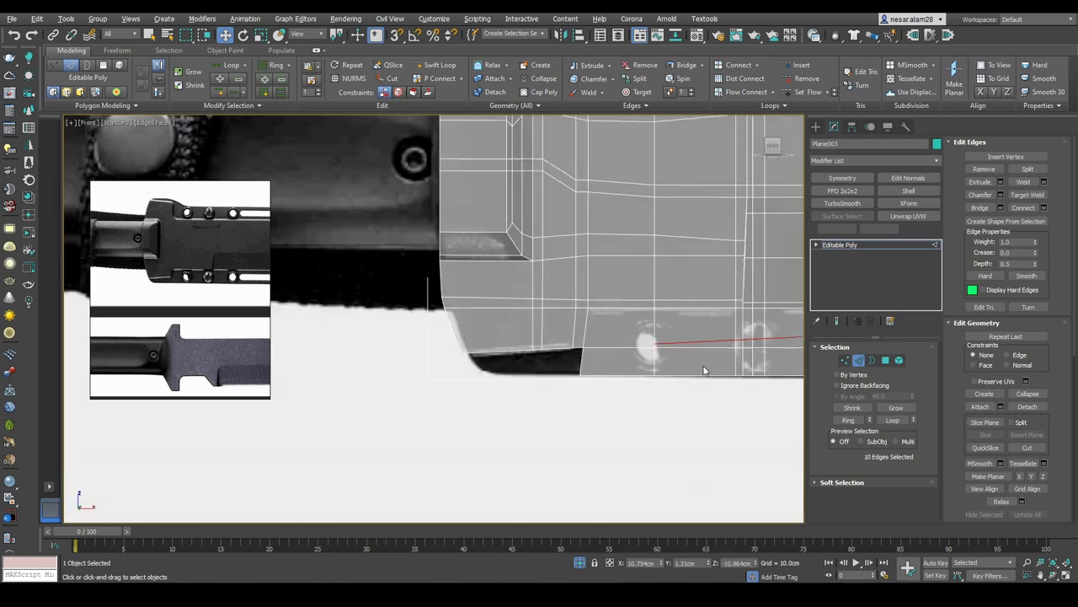
Step: Rebuild the guard's underside and lower flange section from its open edges, adding a cross loop with Swift Loop
{"action": "scroll", "coordinate": [497, 360], "scroll_direction": "up", "scroll_amount": 6}
{"action": "key", "text": "1"}
{"action": "middle_click_drag", "start_coordinate": [459, 363], "coordinate": [474, 377], "text": "alt"}
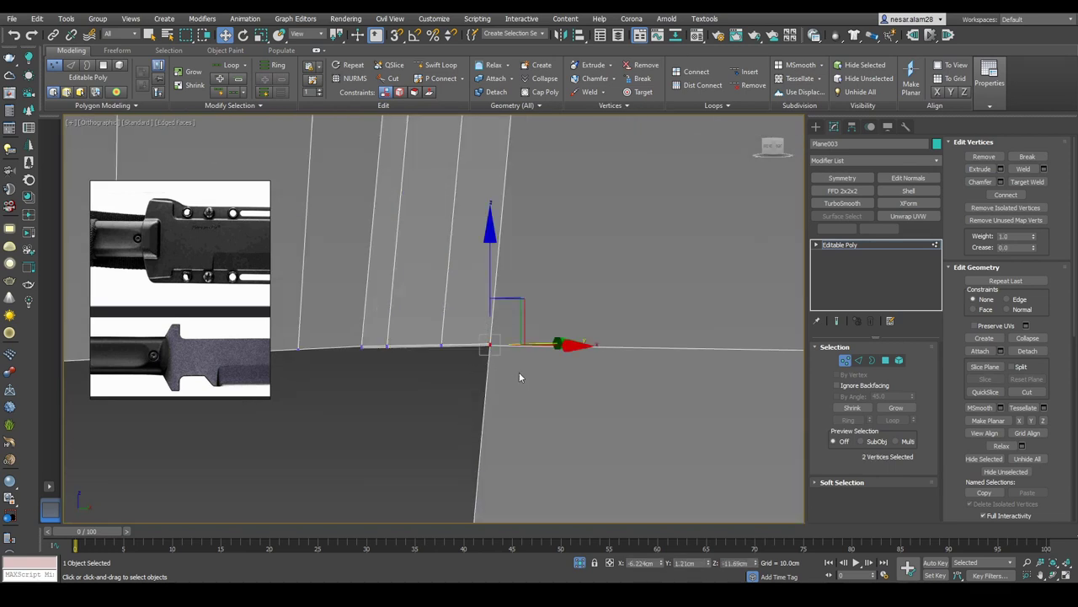
{"action": "middle_click_drag", "start_coordinate": [393, 352], "coordinate": [378, 342], "text": "alt"}
{"action": "middle_click_drag", "start_coordinate": [488, 320], "coordinate": [703, 371], "text": "alt"}
{"action": "key", "text": "2"}
{"action": "double_click", "coordinate": [590, 381]}
{"action": "middle_click_drag", "start_coordinate": [578, 411], "coordinate": [492, 273], "text": "alt"}
{"action": "left_click", "coordinate": [381, 348], "text": "ctrl"}
{"action": "key", "text": "shift+alt+w"}
{"action": "left_click", "coordinate": [507, 266]}
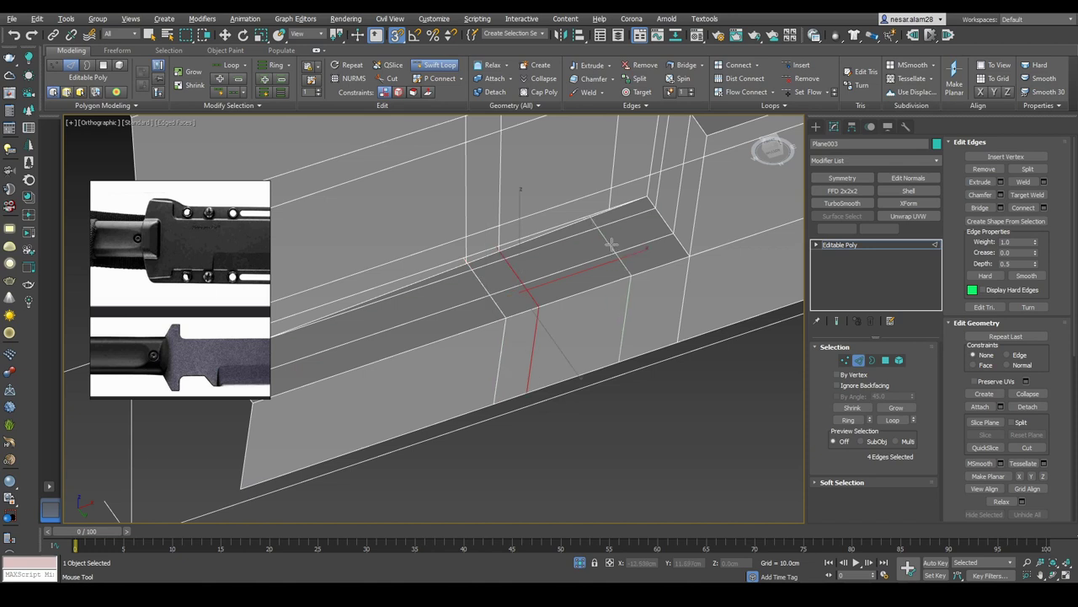
Step: Snap the underside cross loops' vertices to the guard's matching vertices so the columns line up
{"action": "middle_click_drag", "start_coordinate": [631, 240], "coordinate": [615, 252], "text": "alt"}
{"action": "key", "text": "F3"}
{"action": "key", "text": "1"}
{"action": "key", "text": "w"}
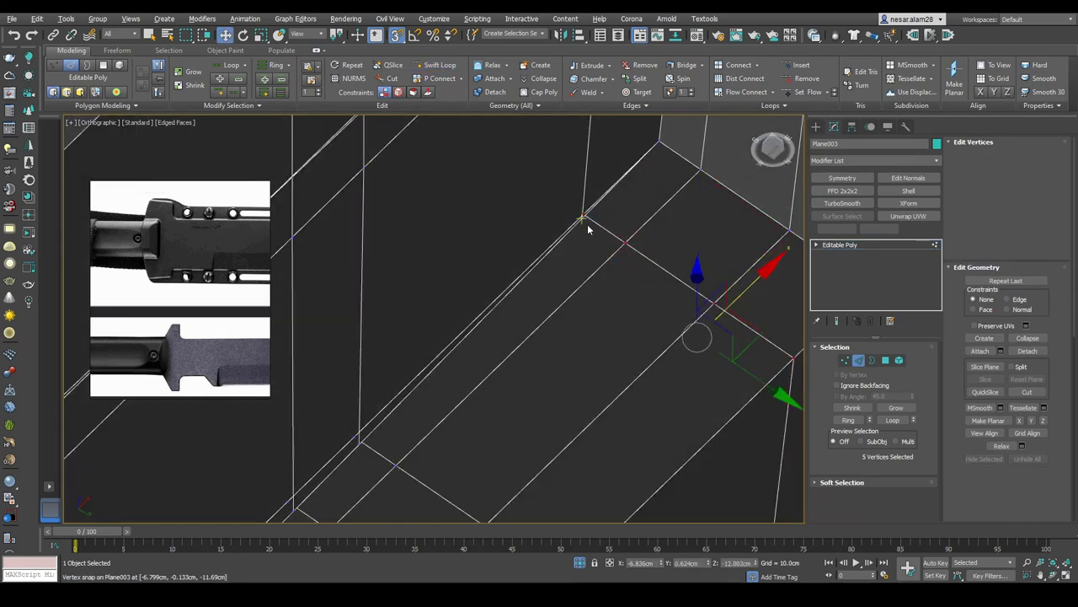
{"action": "scroll", "coordinate": [601, 197], "scroll_direction": "up", "scroll_amount": 3}
{"action": "left_click", "coordinate": [580, 207]}
{"action": "mouse_move", "coordinate": [580, 207]}
{"action": "middle_mouse_down", "text": "alt"}
{"action": "mouse_move", "coordinate": [643, 243]}
{"action": "mouse_move", "coordinate": [606, 227]}
{"action": "mouse_move", "coordinate": [530, 315]}
{"action": "mouse_move", "coordinate": [402, 362]}
{"action": "mouse_move", "coordinate": [413, 351]}
{"action": "mouse_move", "coordinate": [380, 321]}
{"action": "middle_mouse_up", "text": "alt"}
{"action": "key", "text": "ctrl+shift+w"}
{"action": "key", "text": "F3"}
{"action": "left_click", "coordinate": [350, 364]}
{"action": "mouse_move", "coordinate": [350, 364]}
{"action": "middle_mouse_down", "text": "alt"}
{"action": "mouse_move", "coordinate": [480, 331]}
{"action": "mouse_move", "coordinate": [325, 281]}
{"action": "mouse_move", "coordinate": [555, 303]}
{"action": "mouse_move", "coordinate": [619, 248]}
{"action": "mouse_move", "coordinate": [609, 305]}
{"action": "middle_mouse_up", "text": "alt"}
{"action": "key", "text": "F3"}
{"action": "key", "text": "F3"}
Step: Add a lengthwise Swift Loop along the guard's underside and select its vertices at the step corner
{"action": "key", "text": "w"}
{"action": "key", "text": "2"}
{"action": "left_click", "coordinate": [624, 245]}
{"action": "left_click", "coordinate": [646, 269], "text": "ctrl"}
{"action": "scroll", "coordinate": [645, 270], "scroll_direction": "up", "scroll_amount": 3}
{"action": "mouse_move", "coordinate": [576, 271]}
{"action": "left_mouse_down"}
{"action": "mouse_move", "coordinate": [614, 312]}
{"action": "mouse_move", "coordinate": [619, 301]}
{"action": "left_mouse_up"}
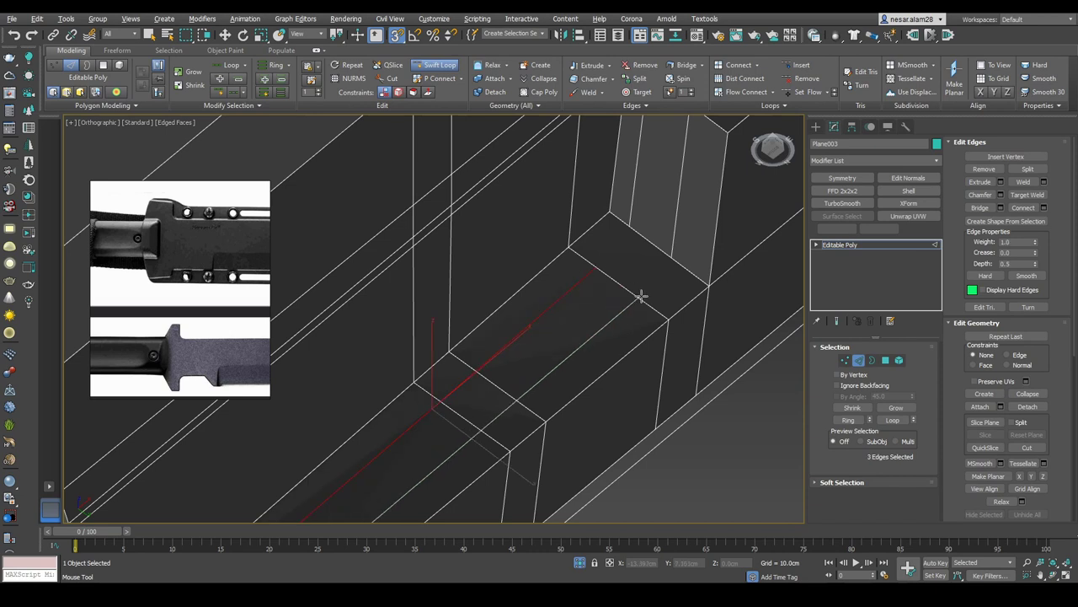
{"action": "key", "text": "1"}
{"action": "left_click_drag", "start_coordinate": [642, 296], "coordinate": [598, 268]}
{"action": "middle_click_drag", "start_coordinate": [598, 268], "coordinate": [698, 390], "text": "alt"}
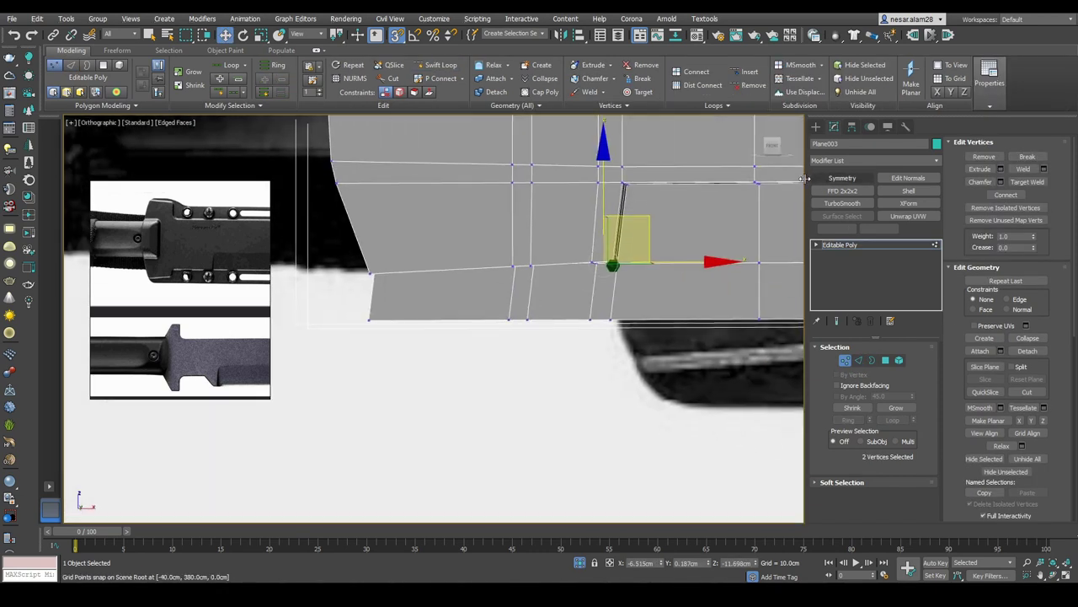
Step: Preview the lower guard and step with NURMS smoothing
{"action": "scroll", "coordinate": [772, 148], "scroll_direction": "up", "scroll_amount": 3}
{"action": "key", "text": "ctrl+q"}
{"action": "scroll", "coordinate": [585, 307], "scroll_direction": "down", "scroll_amount": 3}
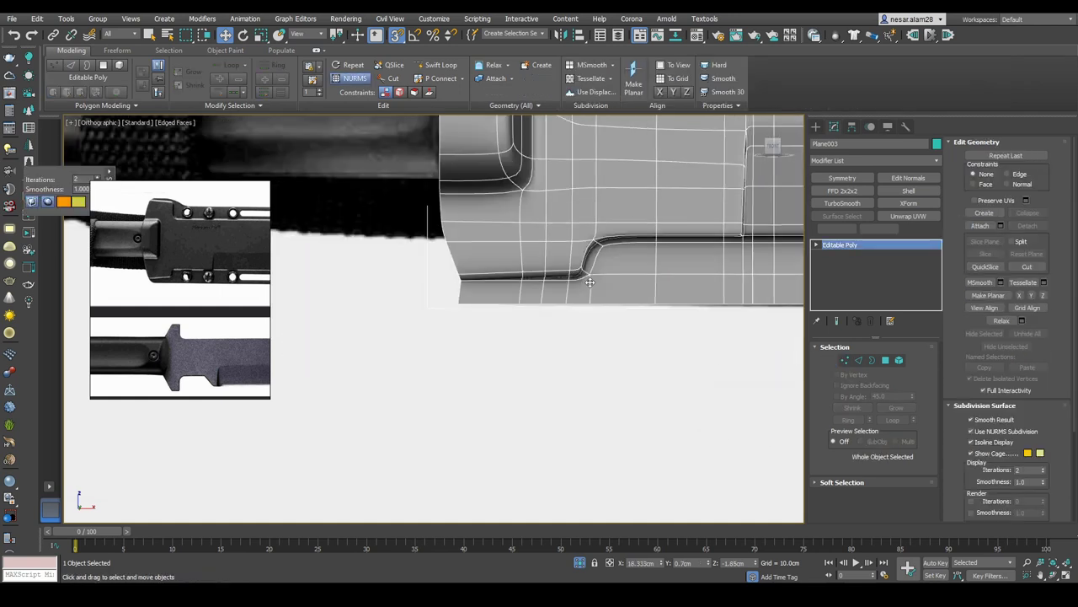
{"action": "key", "text": "ctrl+q"}
Step: Route the support loop above the guard's ridge diagonally into the step corner and remove its surplus edges beyond it
{"action": "scroll", "coordinate": [599, 303], "scroll_direction": "up", "scroll_amount": 3}
{"action": "mouse_move", "coordinate": [599, 303]}
{"action": "middle_mouse_down", "text": "alt"}
{"action": "mouse_move", "coordinate": [681, 337]}
{"action": "mouse_move", "coordinate": [598, 303]}
{"action": "middle_mouse_up", "text": "alt"}
{"action": "key", "text": "1"}
{"action": "key", "text": "F3"}
{"action": "left_click_drag", "start_coordinate": [590, 288], "coordinate": [690, 397]}
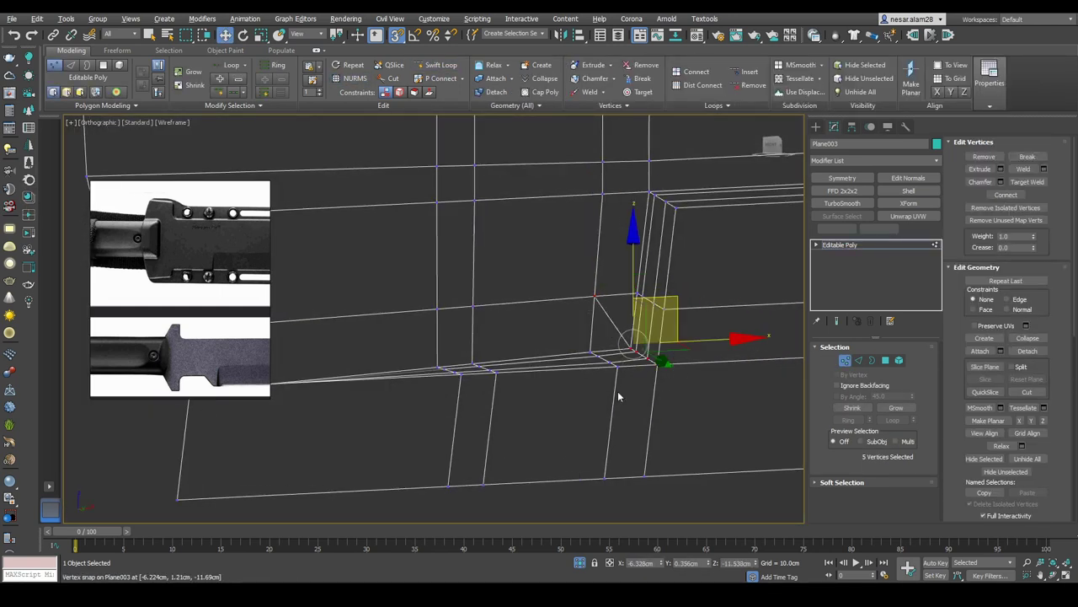
{"action": "key", "text": "2"}
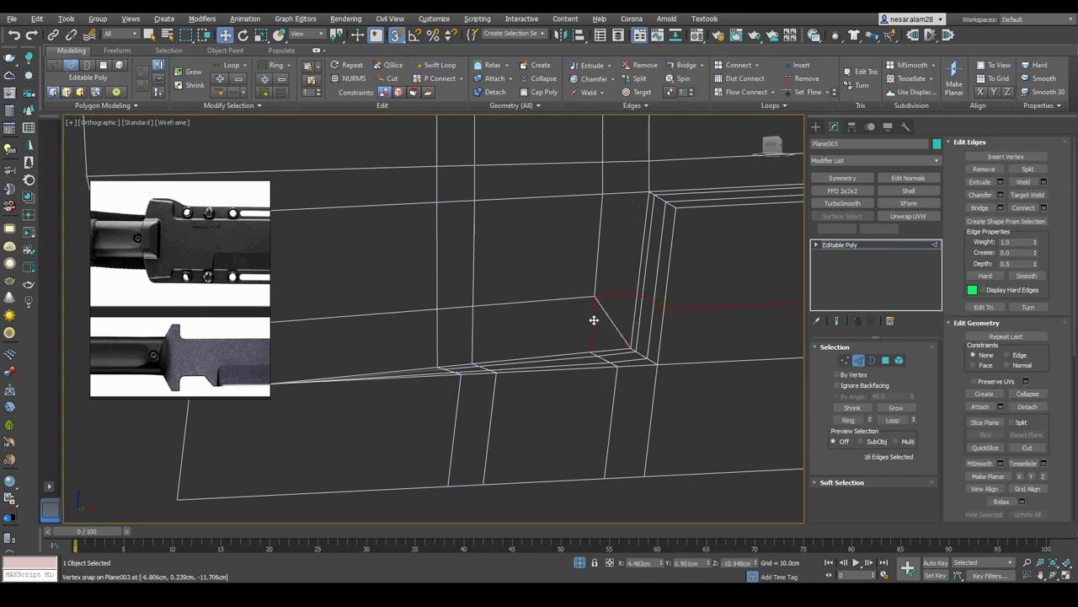
{"action": "middle_click_drag", "start_coordinate": [594, 320], "coordinate": [630, 347], "text": "alt"}
{"action": "key", "text": "F3"}
{"action": "key", "text": "2"}
Step: Examine the NURMS-smoothed step between lower guard and flange in the front view, with and without edged faces
{"action": "key", "text": "ctrl+q"}
{"action": "scroll", "coordinate": [615, 317], "scroll_direction": "up", "scroll_amount": 2}
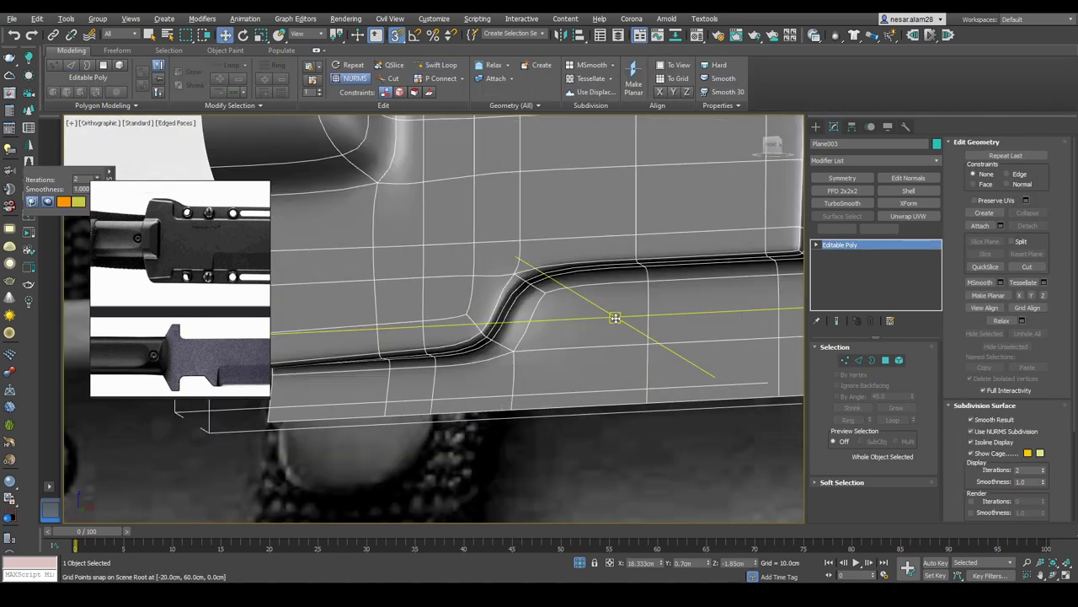
{"action": "scroll", "coordinate": [615, 317], "scroll_direction": "down", "scroll_amount": 3}
{"action": "key", "text": "f"}
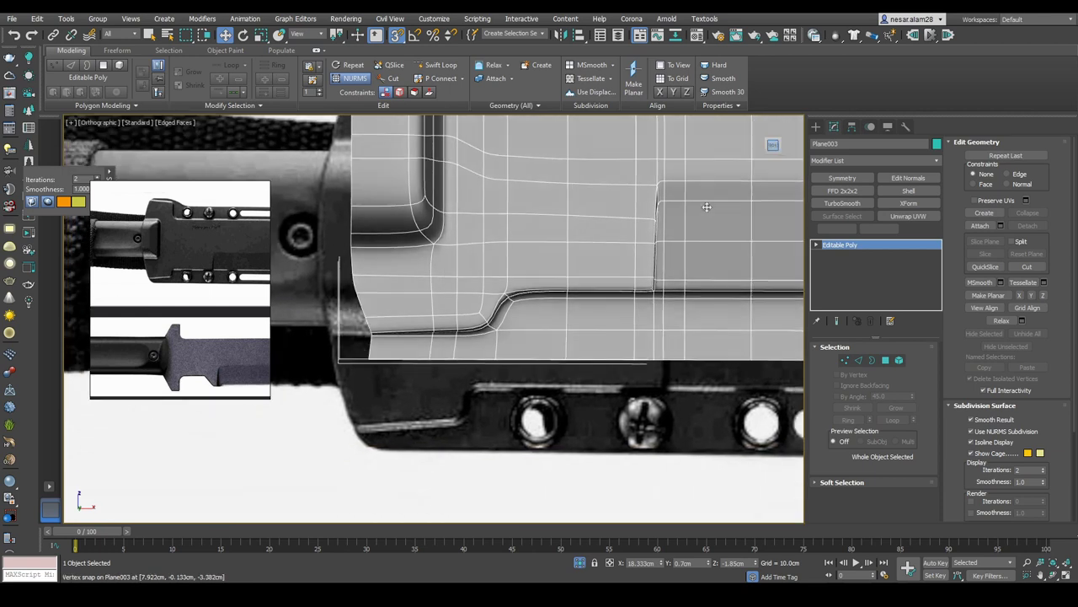
{"action": "key", "text": "F4"}
{"action": "scroll", "coordinate": [554, 342], "scroll_direction": "down", "scroll_amount": 2}
{"action": "scroll", "coordinate": [548, 349], "scroll_direction": "up", "scroll_amount": 2}
{"action": "key", "text": "F4"}
{"action": "scroll", "coordinate": [506, 344], "scroll_direction": "up", "scroll_amount": 2}
{"action": "key", "text": "ctrl+q"}
Step: Slide the two vertex columns on the lower guard along X toward the step, using the Edge constraint
{"action": "key", "text": "1"}
{"action": "key", "text": "F3"}
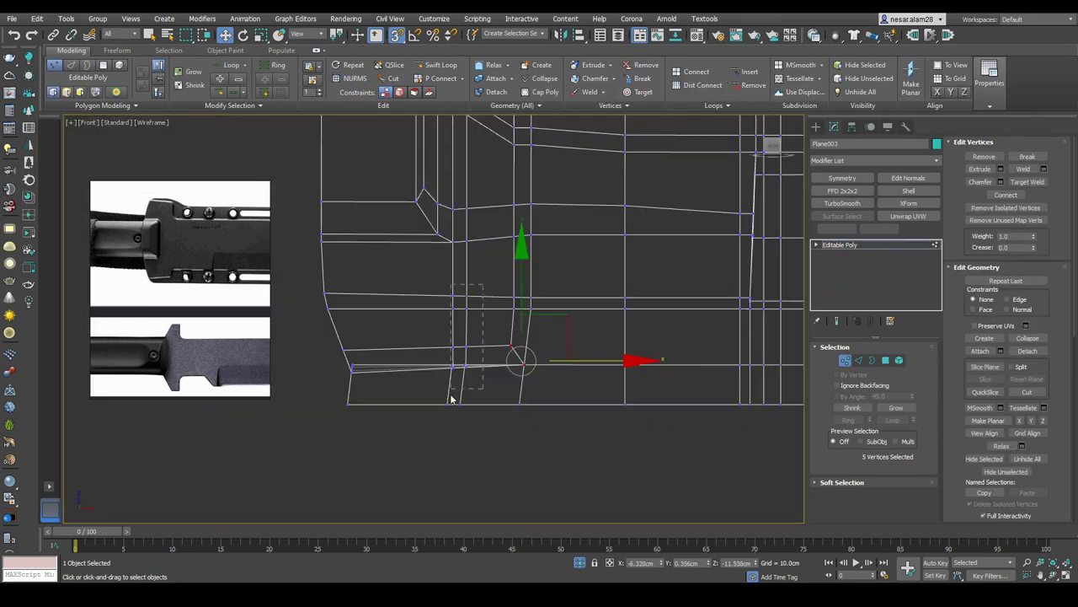
{"action": "mouse_move", "coordinate": [562, 351]}
{"action": "left_mouse_down"}
{"action": "mouse_move", "coordinate": [627, 351]}
{"action": "mouse_move", "coordinate": [553, 352]}
{"action": "left_mouse_up"}
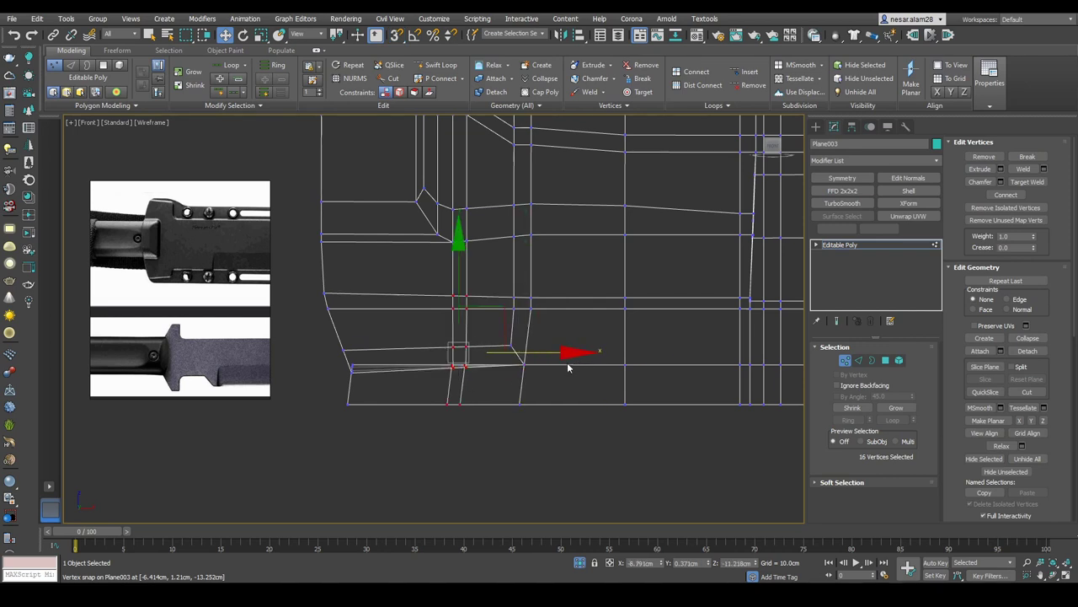
{"action": "key", "text": "F3"}
{"action": "scroll", "coordinate": [416, 368], "scroll_direction": "up", "scroll_amount": 4}
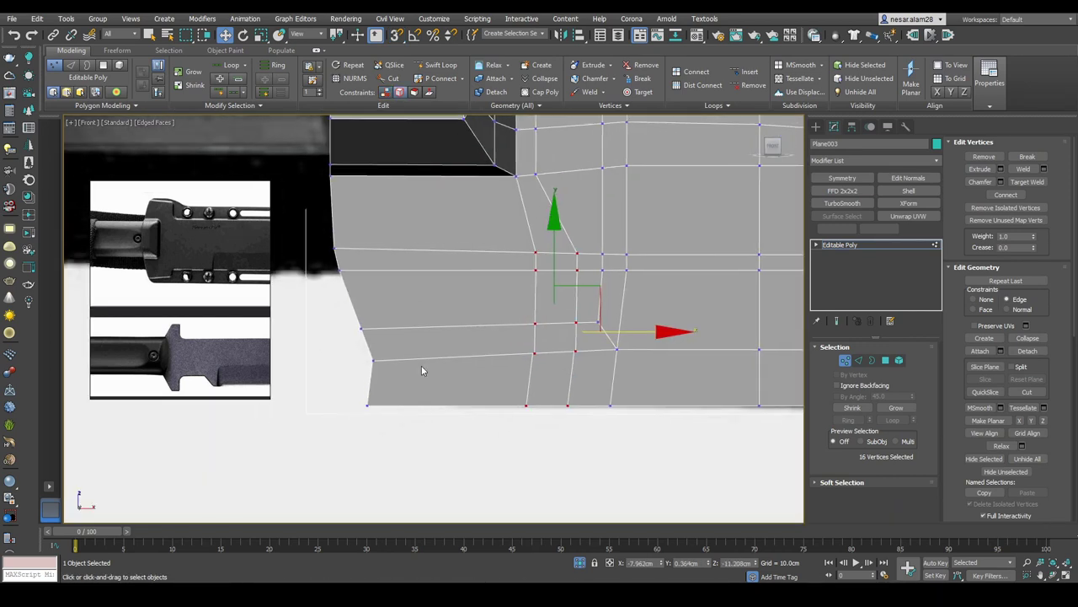
{"action": "key", "text": "F3"}
{"action": "scroll", "coordinate": [409, 348], "scroll_direction": "down", "scroll_amount": 2}
Step: Lower the raised vertices at the ridge's outer end to bring them level with the underside's front corner
{"action": "middle_click_drag", "start_coordinate": [525, 352], "coordinate": [566, 350]}
{"action": "key", "text": "F3"}
{"action": "key", "text": "F3"}
{"action": "scroll", "coordinate": [309, 352], "scroll_direction": "up", "scroll_amount": 2}
{"action": "left_click", "coordinate": [282, 354]}
{"action": "middle_click_drag", "start_coordinate": [282, 354], "coordinate": [463, 310]}
{"action": "scroll", "coordinate": [450, 278], "scroll_direction": "up", "scroll_amount": 2}
{"action": "mouse_move", "coordinate": [452, 294]}
{"action": "left_mouse_down"}
{"action": "mouse_move", "coordinate": [452, 278]}
{"action": "mouse_move", "coordinate": [458, 286]}
{"action": "left_mouse_up"}
{"action": "middle_click_drag", "start_coordinate": [403, 357], "coordinate": [379, 403]}
{"action": "left_click_drag", "start_coordinate": [426, 256], "coordinate": [426, 313]}
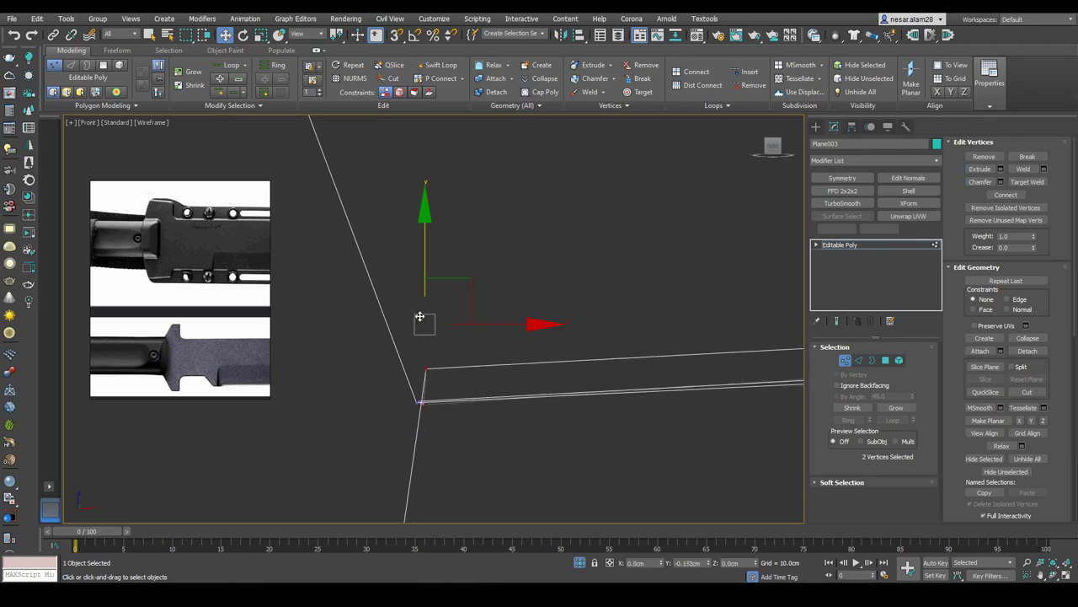
{"action": "left_click", "coordinate": [432, 315]}
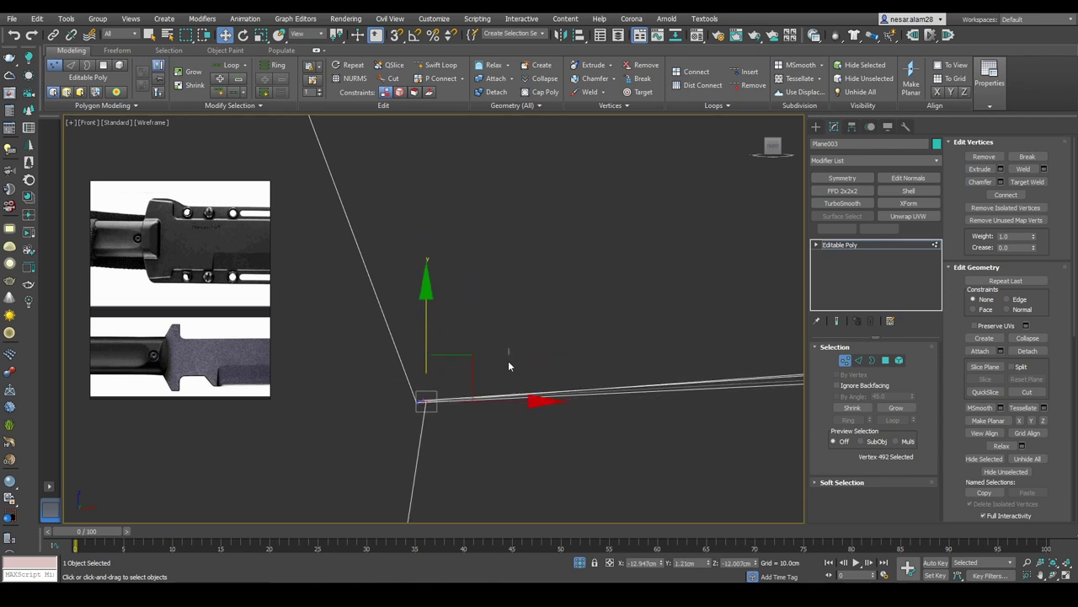
Step: Flatten the underside's vertex columns vertically by scaling and adjust their height to follow the slanted ridge
{"action": "key", "text": "e"}
{"action": "middle_click_drag", "start_coordinate": [509, 351], "coordinate": [530, 329]}
{"action": "left_click_drag", "start_coordinate": [459, 307], "coordinate": [409, 354]}
{"action": "key", "text": "r"}
{"action": "scroll", "coordinate": [580, 300], "scroll_direction": "down", "scroll_amount": 3}
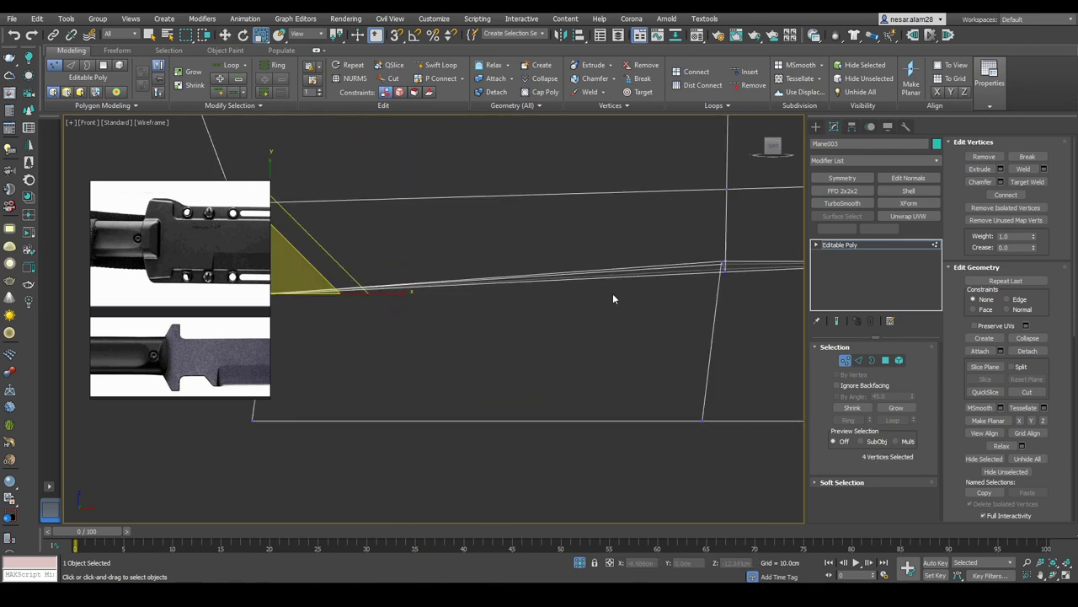
{"action": "middle_click_drag", "start_coordinate": [579, 300], "coordinate": [621, 248]}
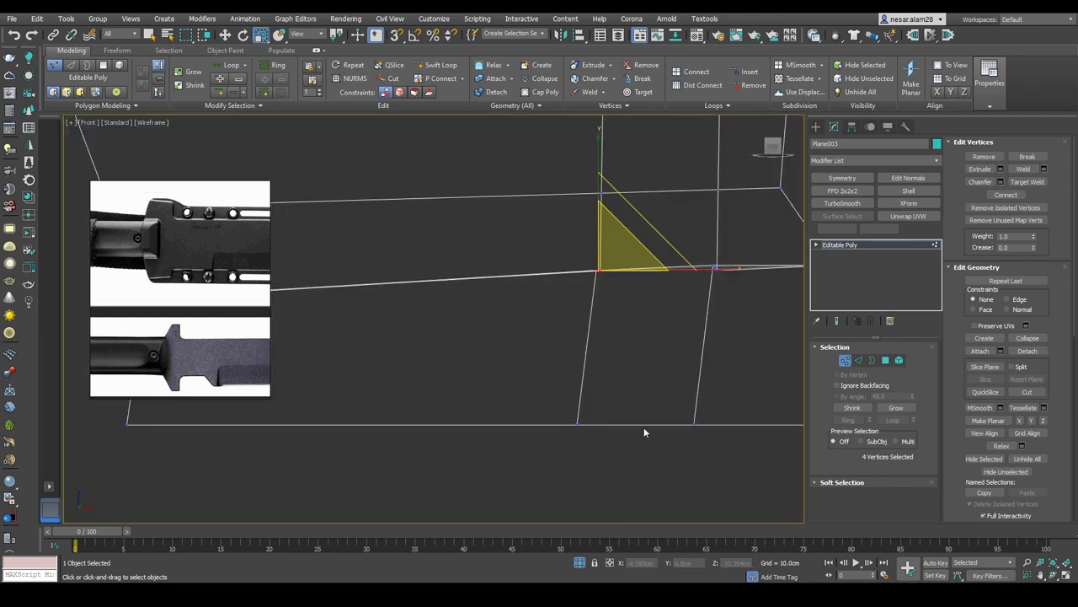
{"action": "key", "text": "w"}
{"action": "scroll", "coordinate": [654, 316], "scroll_direction": "down", "scroll_amount": 2}
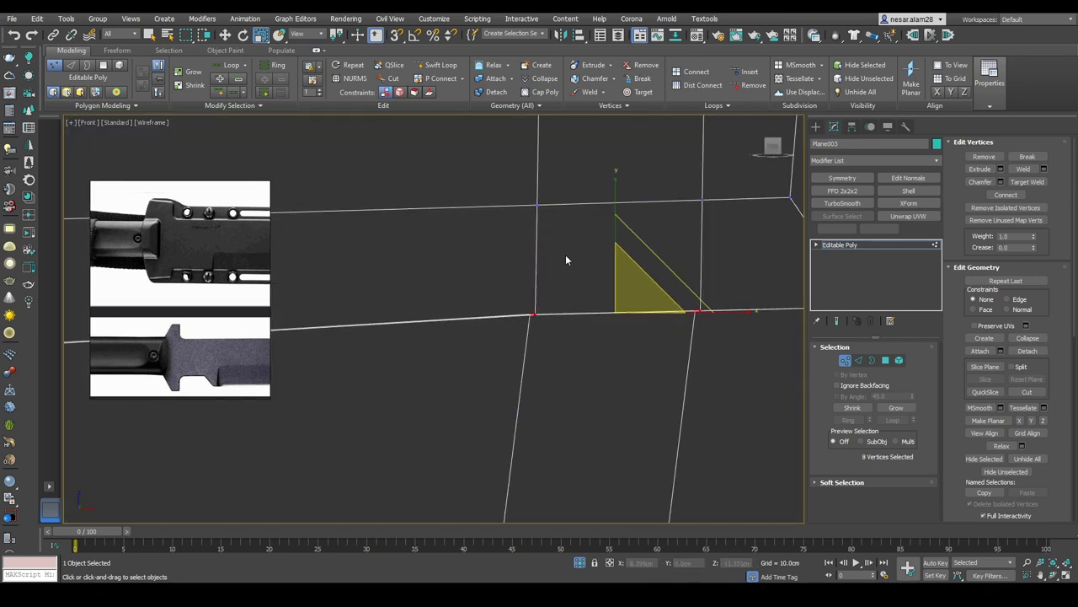
{"action": "left_click_drag", "start_coordinate": [614, 223], "coordinate": [614, 194]}
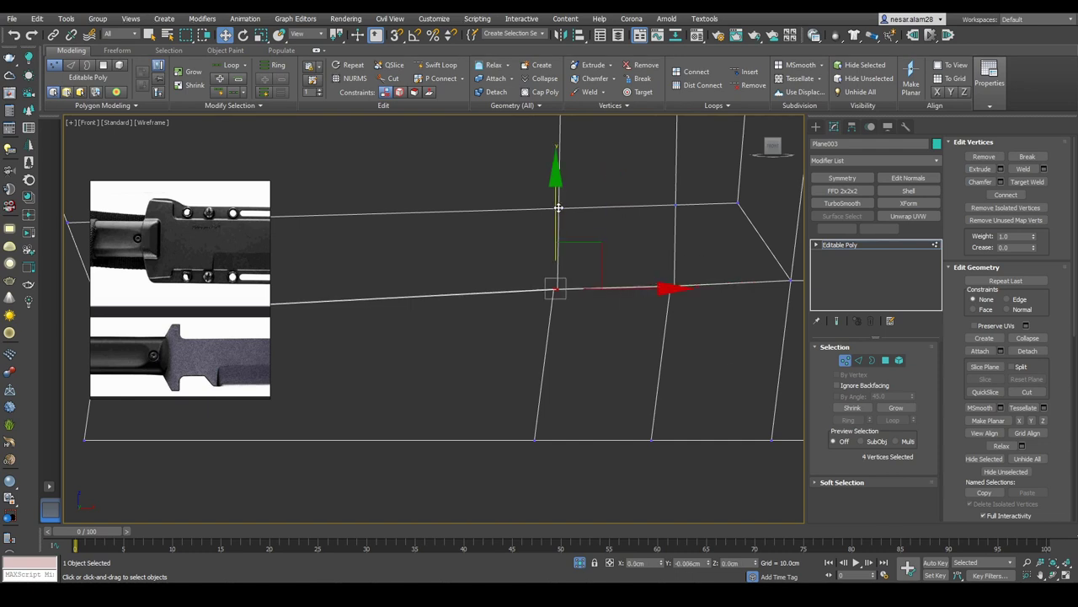
Step: Move the guard's bottom end vertex along X onto the reference's slanted corner and align the neighbouring bottom vertices beneath the ridge vertices
{"action": "scroll", "coordinate": [559, 208], "scroll_direction": "down", "scroll_amount": 2}
{"action": "key", "text": "F3"}
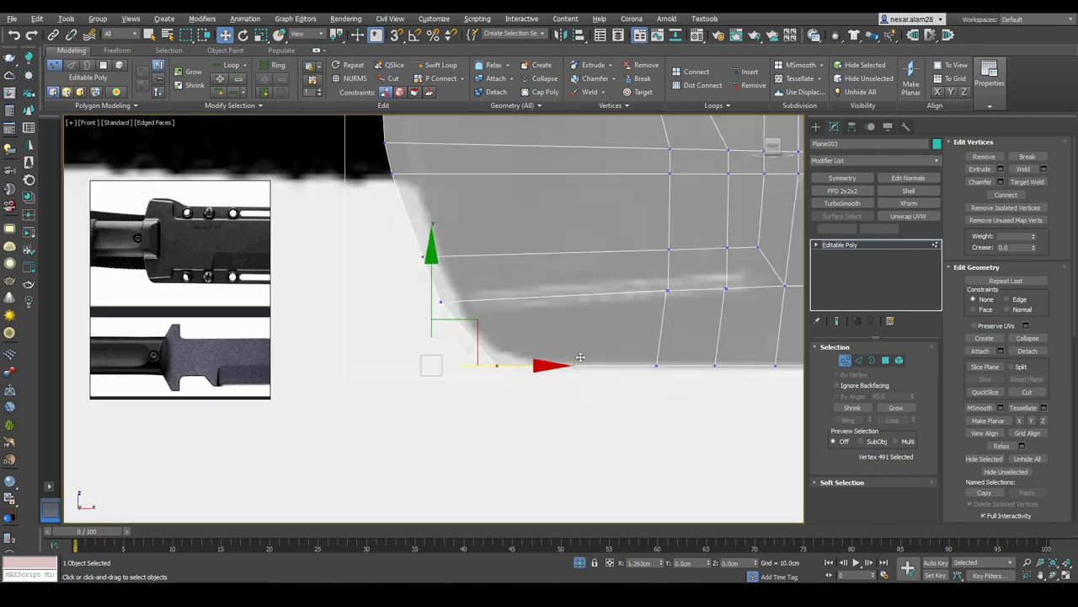
{"action": "scroll", "coordinate": [727, 330], "scroll_direction": "down", "scroll_amount": 2}
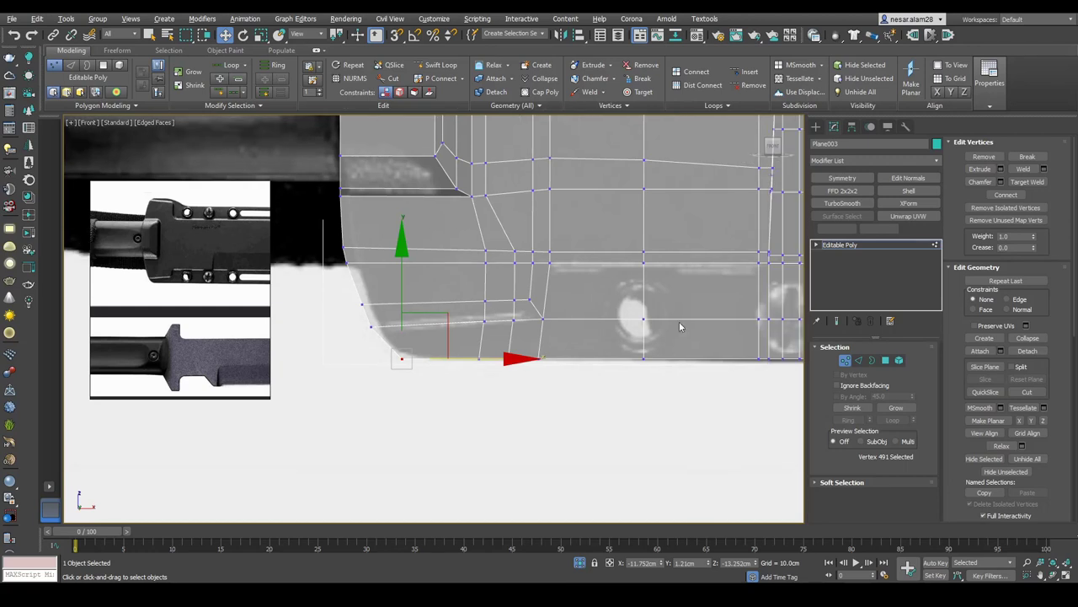
{"action": "scroll", "coordinate": [615, 360], "scroll_direction": "down", "scroll_amount": 1}
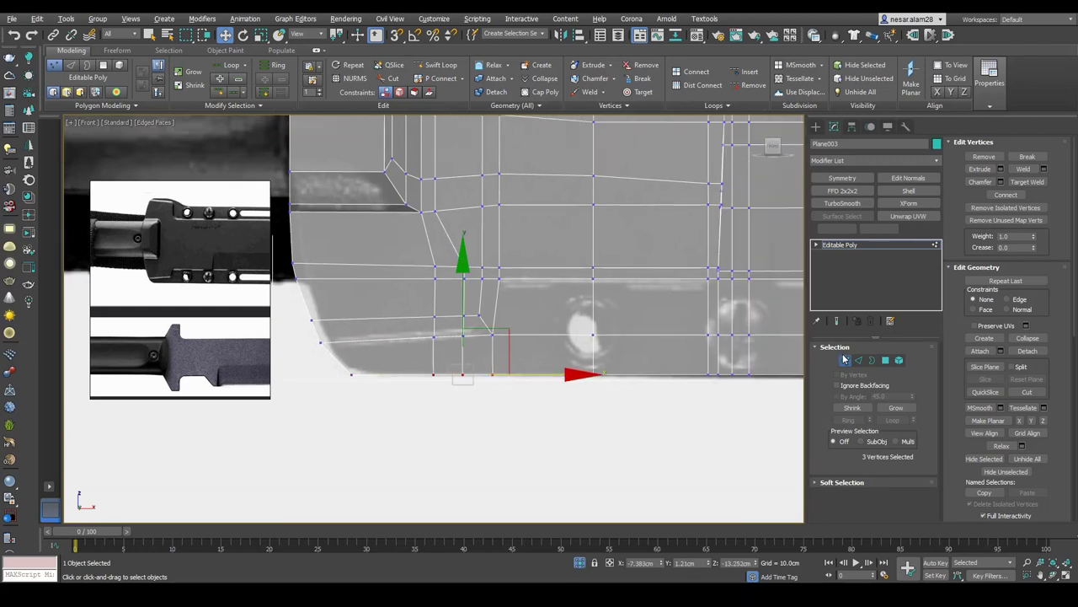
Step: Select and remove the leftover slice edges crossing the lower flange around its tip corner
{"action": "key", "text": "1"}
{"action": "scroll", "coordinate": [671, 255], "scroll_direction": "down", "scroll_amount": 4}
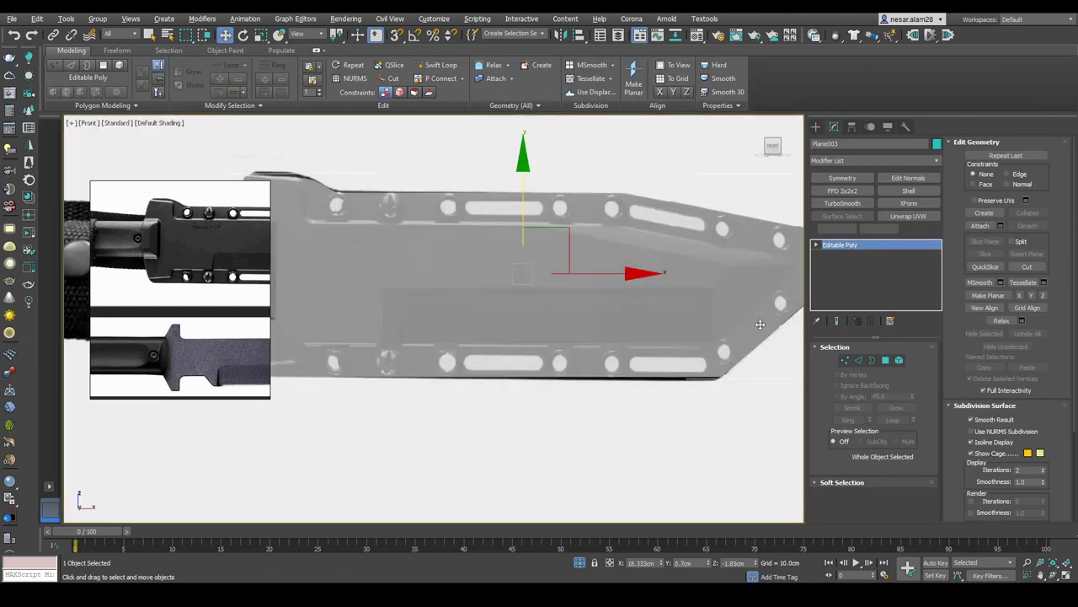
{"action": "key", "text": "ctrl+BackSpace"}
{"action": "scroll", "coordinate": [715, 251], "scroll_direction": "up", "scroll_amount": 4}
{"action": "scroll", "coordinate": [741, 293], "scroll_direction": "down", "scroll_amount": 2}
{"action": "middle_click_drag", "start_coordinate": [741, 293], "coordinate": [636, 367], "text": "alt"}
{"action": "scroll", "coordinate": [636, 367], "scroll_direction": "up", "scroll_amount": 4}
{"action": "key", "text": "ctrl+BackSpace"}
{"action": "key", "text": "2"}
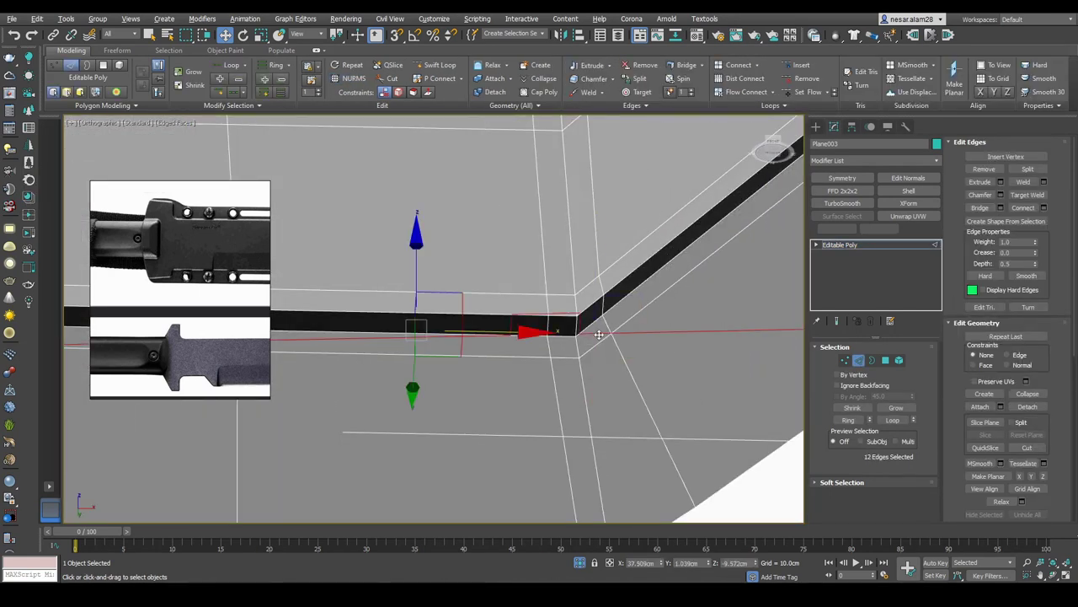
{"action": "scroll", "coordinate": [604, 333], "scroll_direction": "down", "scroll_amount": 2}
{"action": "left_click", "coordinate": [528, 336]}
{"action": "left_click", "coordinate": [508, 312]}
{"action": "middle_click_drag", "start_coordinate": [699, 331], "coordinate": [368, 331], "text": "alt"}
{"action": "key", "text": "alt+shift+j"}
Step: Clean up the leftover vertices on the lower flange and turn on NURMS smoothing to preview the guard
{"action": "middle_click_drag", "start_coordinate": [627, 321], "coordinate": [460, 301], "text": "alt"}
{"action": "scroll", "coordinate": [460, 301], "scroll_direction": "up", "scroll_amount": 3}
{"action": "key", "text": "F3"}
{"action": "key", "text": "1"}
{"action": "left_click", "coordinate": [469, 290]}
{"action": "scroll", "coordinate": [478, 282], "scroll_direction": "down", "scroll_amount": 3}
{"action": "key", "text": "F3"}
{"action": "scroll", "coordinate": [664, 282], "scroll_direction": "up", "scroll_amount": 4}
{"action": "middle_click_drag", "start_coordinate": [664, 282], "coordinate": [601, 289]}
{"action": "key", "text": "ctrl+q"}
{"action": "scroll", "coordinate": [637, 284], "scroll_direction": "down", "scroll_amount": 3}
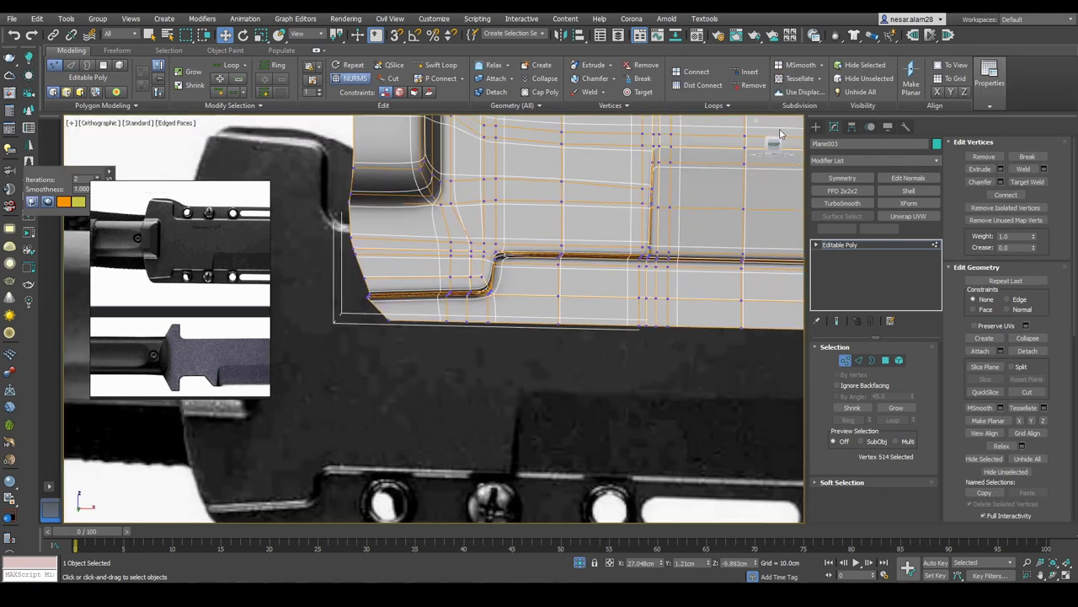
Step: Preview the smoothed sheath in front view with the mesh edges hidden and examine its overall outline
{"action": "key", "text": "ctrl+q"}
{"action": "scroll", "coordinate": [785, 133], "scroll_direction": "up", "scroll_amount": 2}
{"action": "key", "text": "f"}
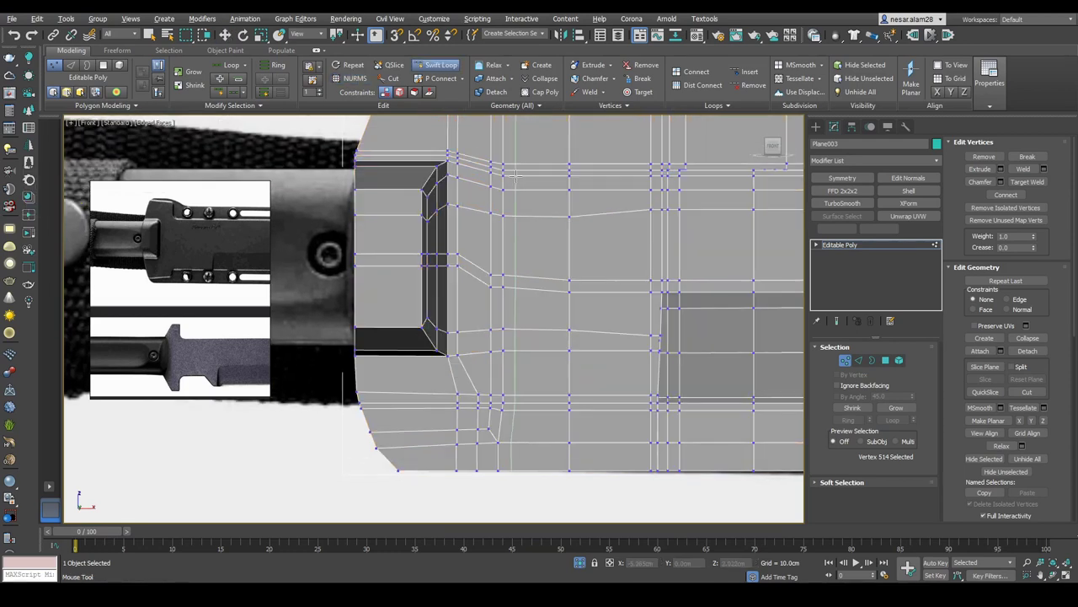
{"action": "left_click", "coordinate": [845, 360]}
{"action": "scroll", "coordinate": [691, 329], "scroll_direction": "down", "scroll_amount": 3}
{"action": "key", "text": "ctrl+q"}
{"action": "key", "text": "F4"}
{"action": "scroll", "coordinate": [508, 361], "scroll_direction": "up", "scroll_amount": 2}
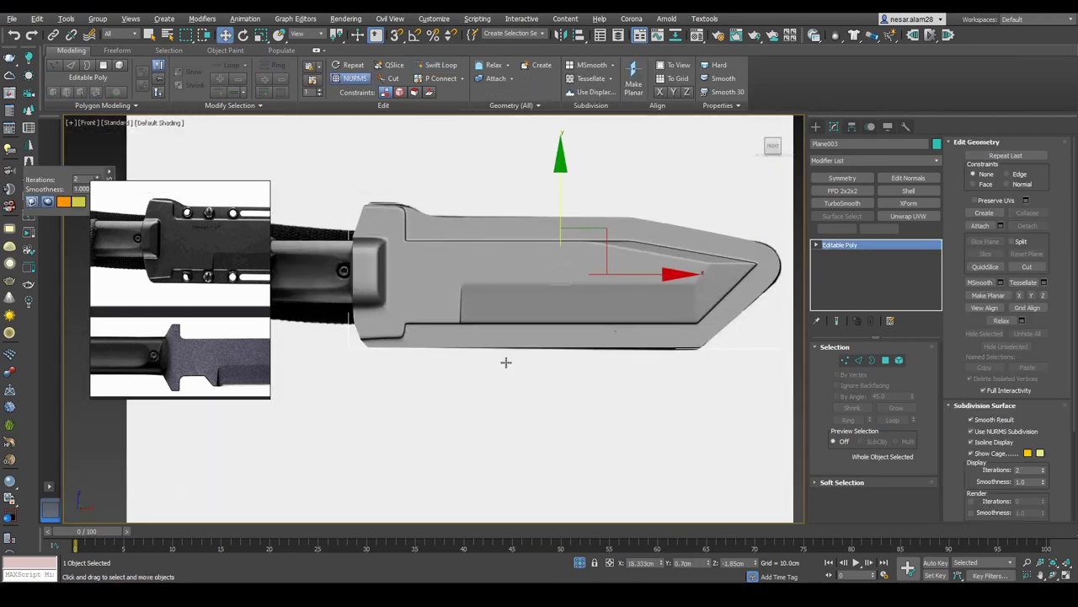
Step: Return to the unsmoothed mesh, connect the two vertices at the grip recess's lower corner and select the edge loop beside them
{"action": "key", "text": "ctrl+q"}
{"action": "middle_click_drag", "start_coordinate": [693, 325], "coordinate": [789, 327]}
{"action": "scroll", "coordinate": [512, 311], "scroll_direction": "up", "scroll_amount": 5}
{"action": "key", "text": "F4"}
{"action": "key", "text": "F3"}
{"action": "key", "text": "F3"}
{"action": "scroll", "coordinate": [506, 307], "scroll_direction": "up", "scroll_amount": 4}
{"action": "scroll", "coordinate": [501, 303], "scroll_direction": "down", "scroll_amount": 1}
{"action": "key", "text": "1"}
{"action": "middle_click_drag", "start_coordinate": [509, 341], "coordinate": [514, 270]}
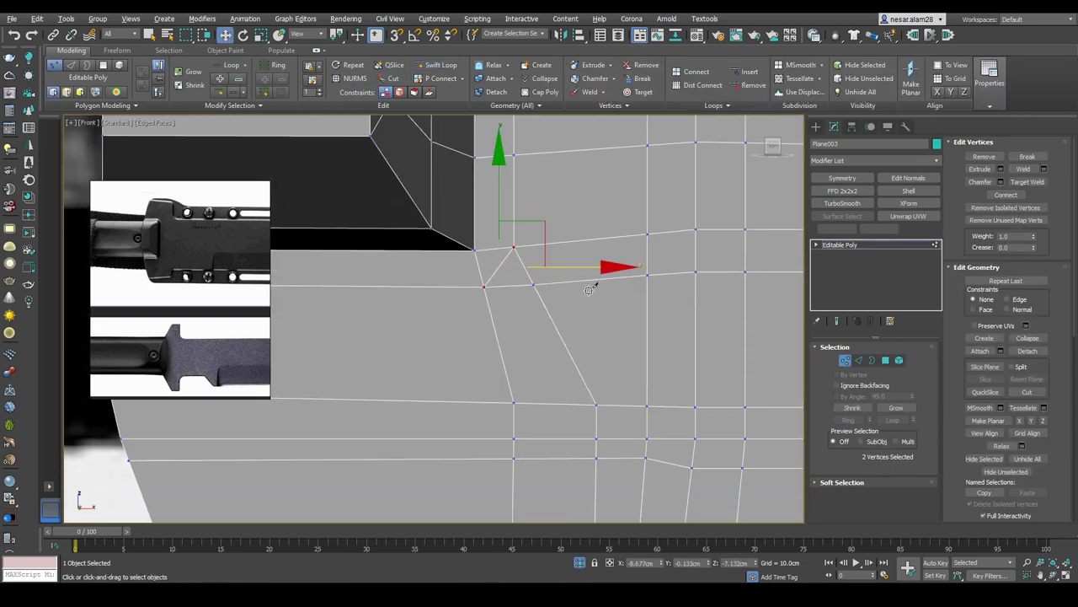
{"action": "key", "text": "2"}
{"action": "double_click", "coordinate": [590, 272]}
Step: Check the edge loops along the lower guard's ridge and examine the smoothed shape from an angle and from the front
{"action": "scroll", "coordinate": [368, 258], "scroll_direction": "down", "scroll_amount": 3}
{"action": "middle_click_drag", "start_coordinate": [368, 257], "coordinate": [406, 310], "text": "alt"}
{"action": "scroll", "coordinate": [512, 289], "scroll_direction": "up", "scroll_amount": 3}
{"action": "scroll", "coordinate": [515, 288], "scroll_direction": "down", "scroll_amount": 1}
{"action": "left_click", "coordinate": [385, 296]}
{"action": "middle_click_drag", "start_coordinate": [373, 274], "coordinate": [500, 310], "text": "alt"}
{"action": "double_click", "coordinate": [501, 310]}
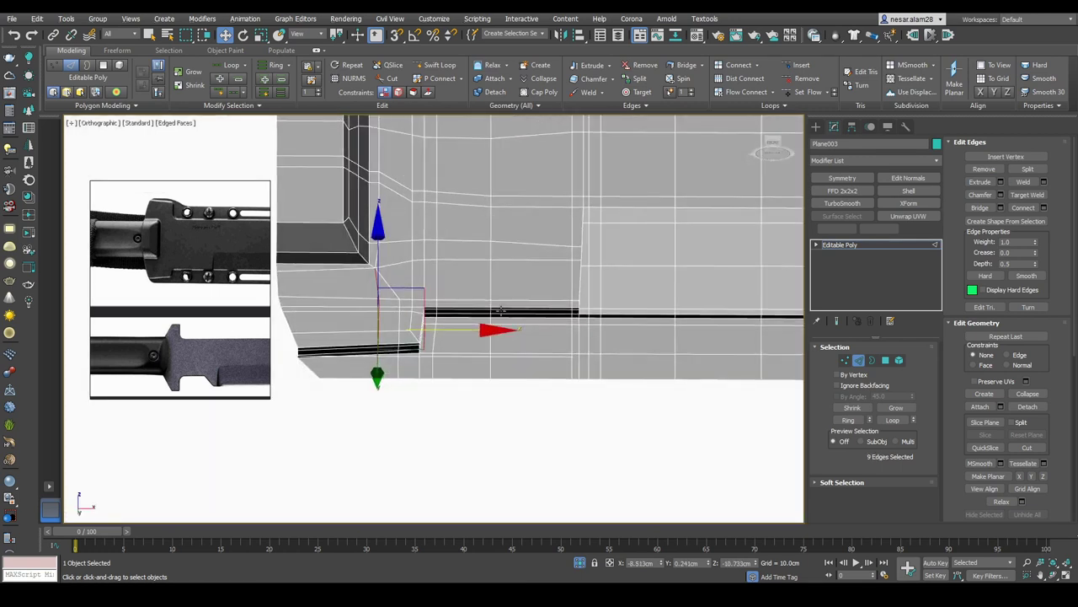
{"action": "left_click", "coordinate": [654, 385]}
{"action": "key", "text": "ctrl+q"}
{"action": "scroll", "coordinate": [568, 309], "scroll_direction": "up", "scroll_amount": 2}
{"action": "scroll", "coordinate": [569, 309], "scroll_direction": "down", "scroll_amount": 5}
{"action": "left_click", "coordinate": [783, 157]}
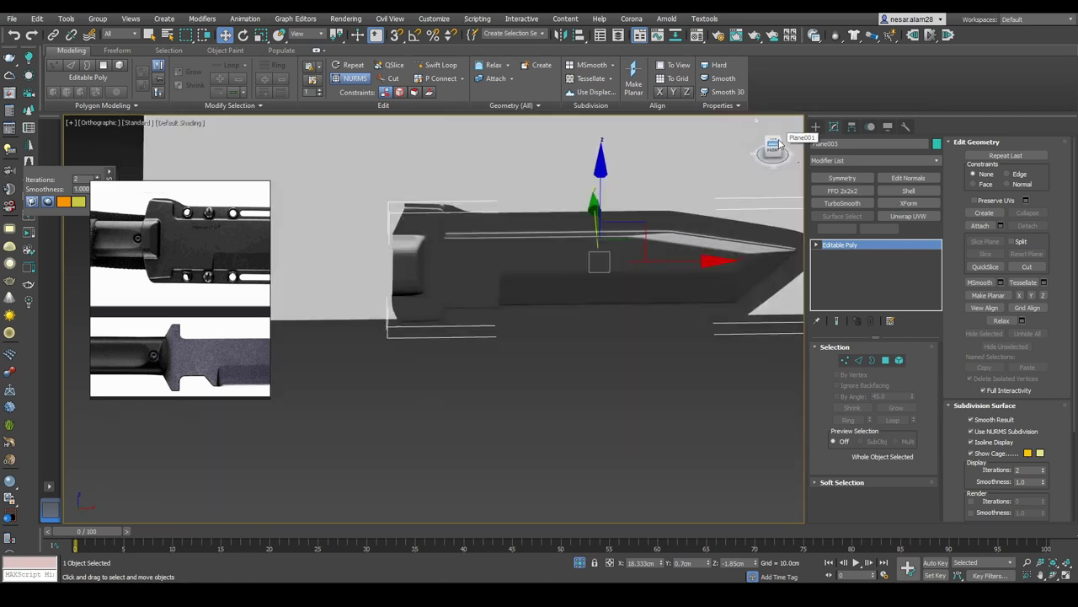
{"action": "left_click", "coordinate": [776, 155]}
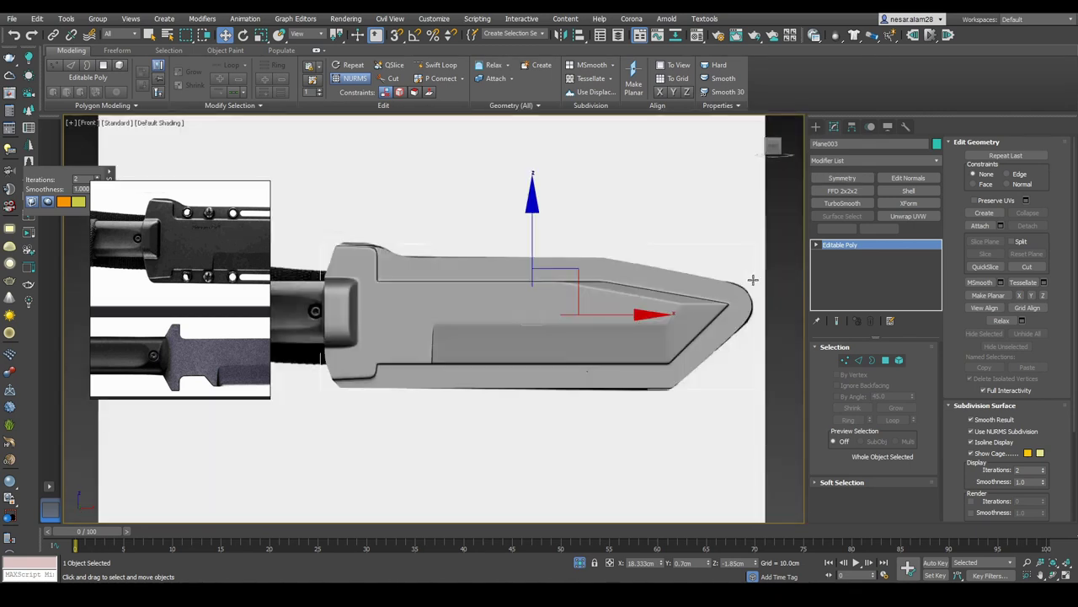
Step: Disable Isoline Display on the smoothed model to show its full subdivided wireframe around the upper guard
{"action": "key", "text": "F4"}
{"action": "scroll", "coordinate": [619, 247], "scroll_direction": "up", "scroll_amount": 4}
{"action": "middle_click_drag", "start_coordinate": [619, 246], "coordinate": [590, 236]}
{"action": "left_click", "coordinate": [981, 432]}
{"action": "left_click", "coordinate": [971, 432]}
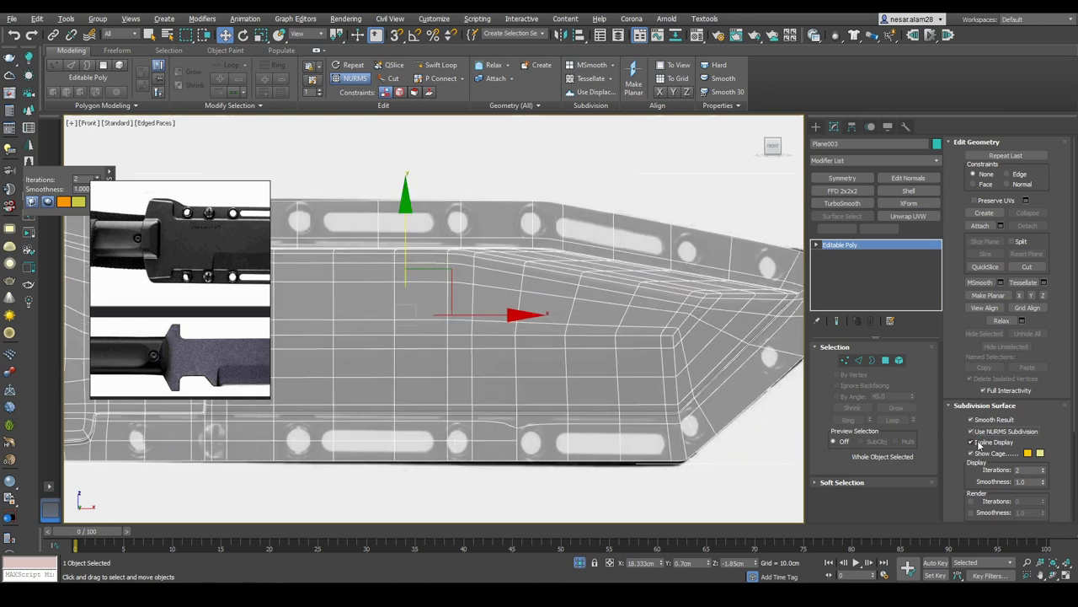
{"action": "left_click", "coordinate": [970, 441]}
{"action": "middle_click_drag", "start_coordinate": [678, 264], "coordinate": [624, 213]}
{"action": "scroll", "coordinate": [421, 184], "scroll_direction": "up", "scroll_amount": 8}
{"action": "scroll", "coordinate": [420, 183], "scroll_direction": "up", "scroll_amount": 4}
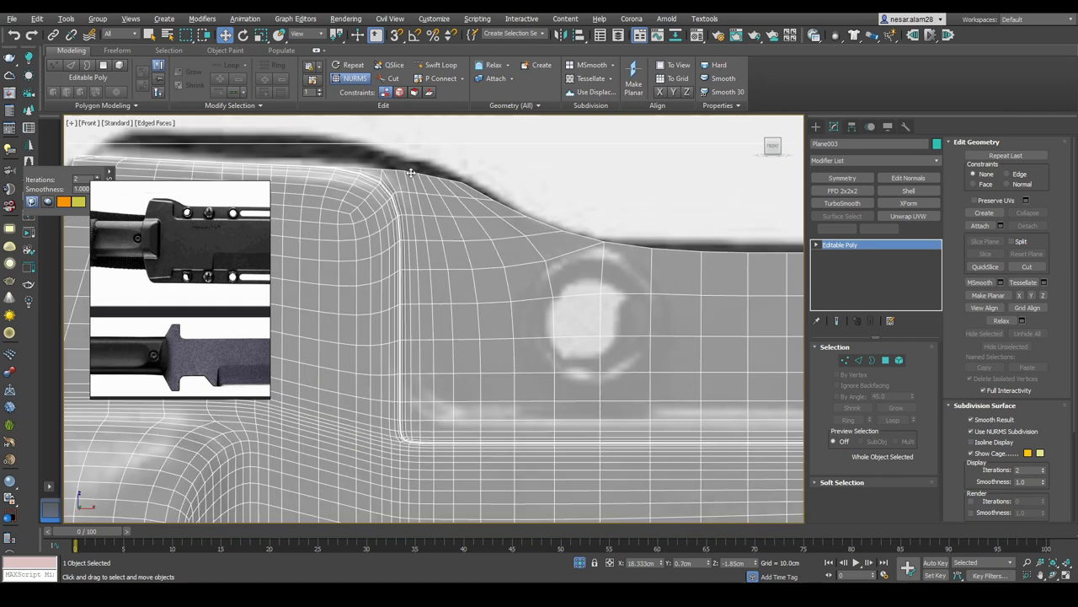
Step: Turn off smoothing and move the upper guard's top edge and outer corner vertices toward the reference outline
{"action": "key", "text": "ctrl+q"}
{"action": "scroll", "coordinate": [455, 194], "scroll_direction": "down", "scroll_amount": 2}
{"action": "key", "text": "1"}
{"action": "middle_click_drag", "start_coordinate": [485, 202], "coordinate": [601, 216]}
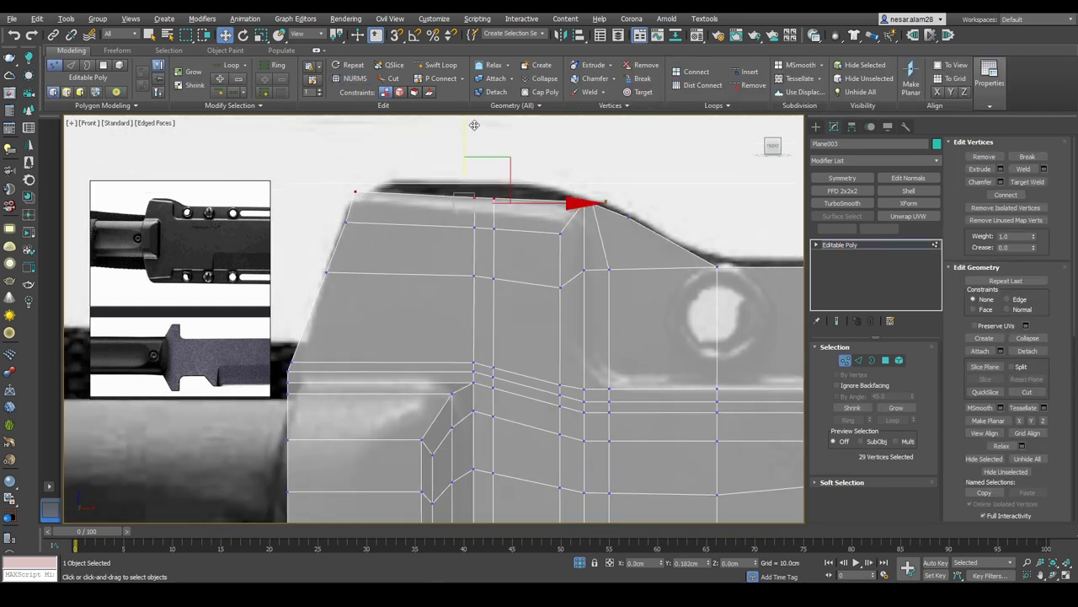
{"action": "left_click_drag", "start_coordinate": [462, 186], "coordinate": [507, 209]}
{"action": "scroll", "coordinate": [614, 241], "scroll_direction": "up", "scroll_amount": 2}
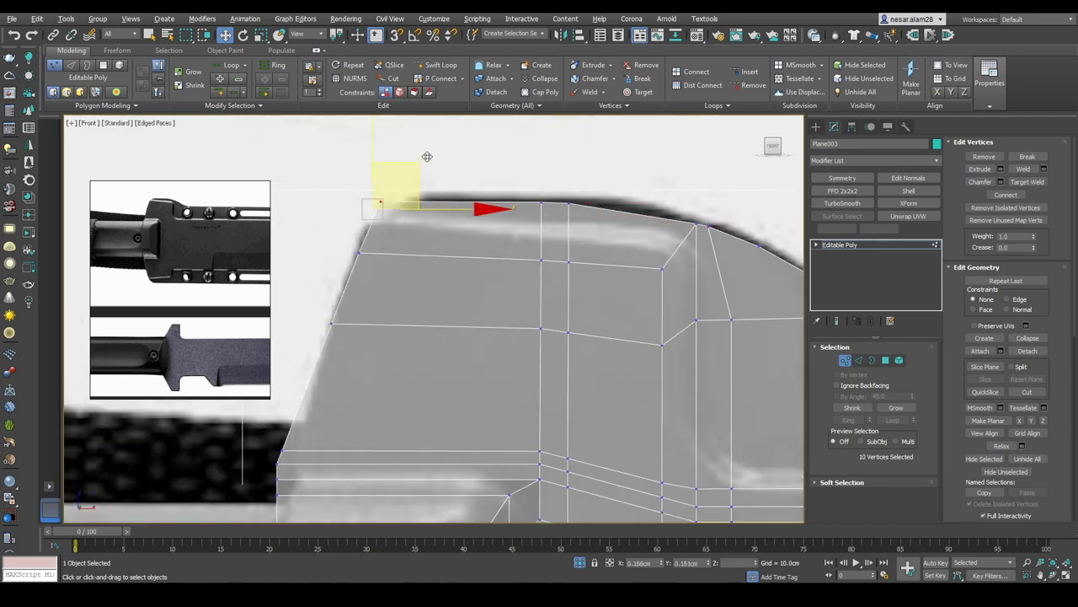
{"action": "key", "text": "F3"}
{"action": "key", "text": "F3"}
{"action": "scroll", "coordinate": [428, 152], "scroll_direction": "up", "scroll_amount": 3}
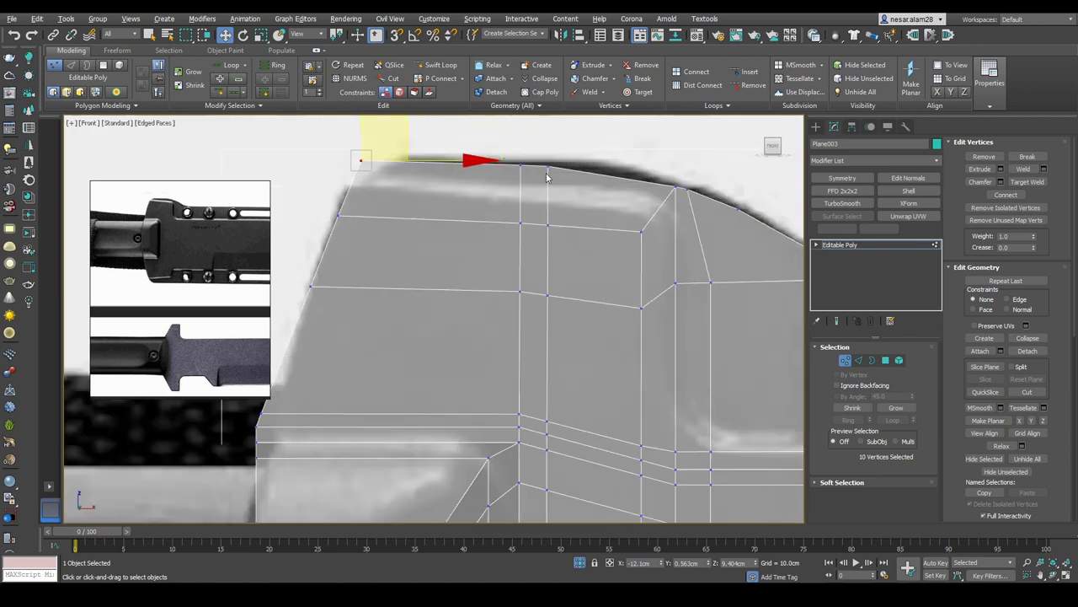
Step: Reroute the edge beneath the upper guard's curved shoulder to the next outline vertex and remove the old edge beside it
{"action": "key", "text": "F3"}
{"action": "mouse_move", "coordinate": [540, 132]}
{"action": "middle_mouse_down", "text": "alt"}
{"action": "mouse_move", "coordinate": [676, 224]}
{"action": "mouse_move", "coordinate": [623, 203]}
{"action": "mouse_move", "coordinate": [629, 247]}
{"action": "mouse_move", "coordinate": [663, 266]}
{"action": "mouse_move", "coordinate": [669, 258]}
{"action": "middle_mouse_up", "text": "alt"}
{"action": "key", "text": "F3"}
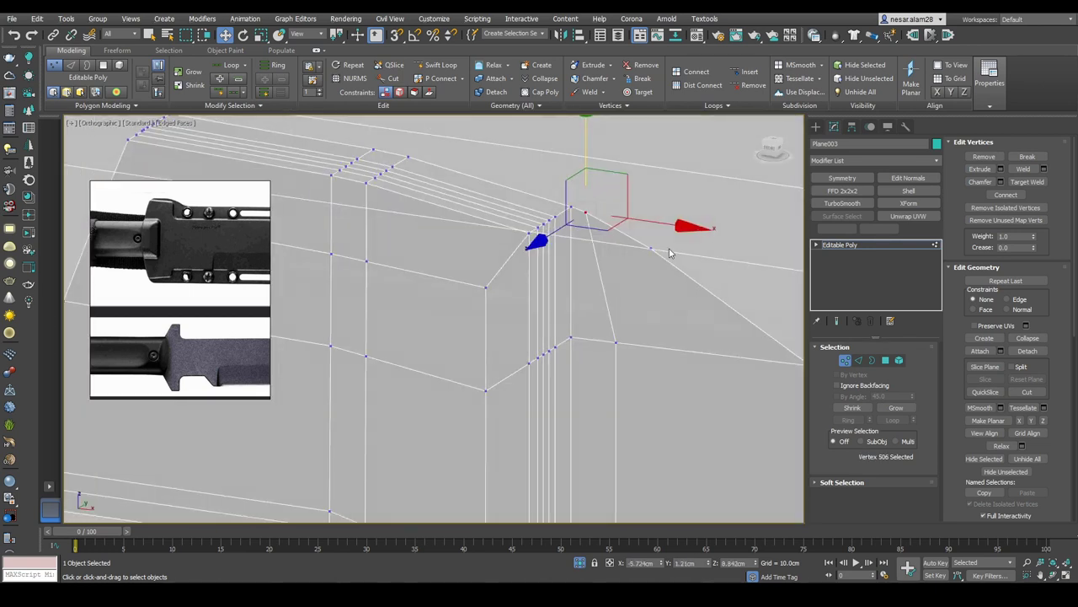
{"action": "key", "text": "2"}
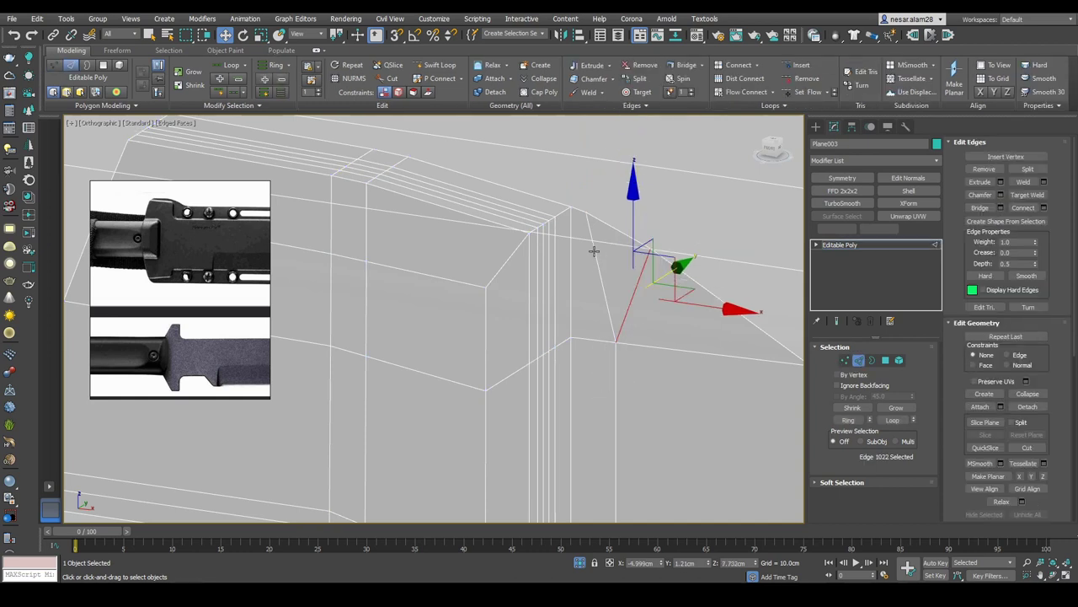
{"action": "middle_click_drag", "start_coordinate": [617, 363], "coordinate": [663, 270], "text": "alt"}
{"action": "left_click", "coordinate": [776, 160]}
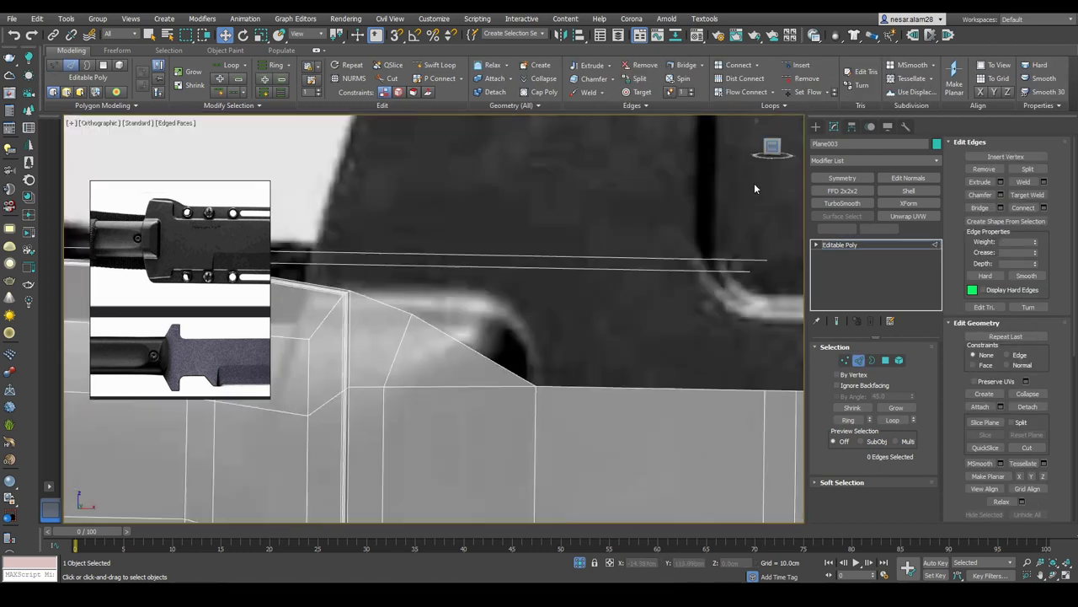
{"action": "key", "text": "2"}
{"action": "key", "text": "ctrl+BackSpace"}
{"action": "key", "text": "F4"}
{"action": "key", "text": "F4"}
{"action": "key", "text": "ctrl+BackSpace"}
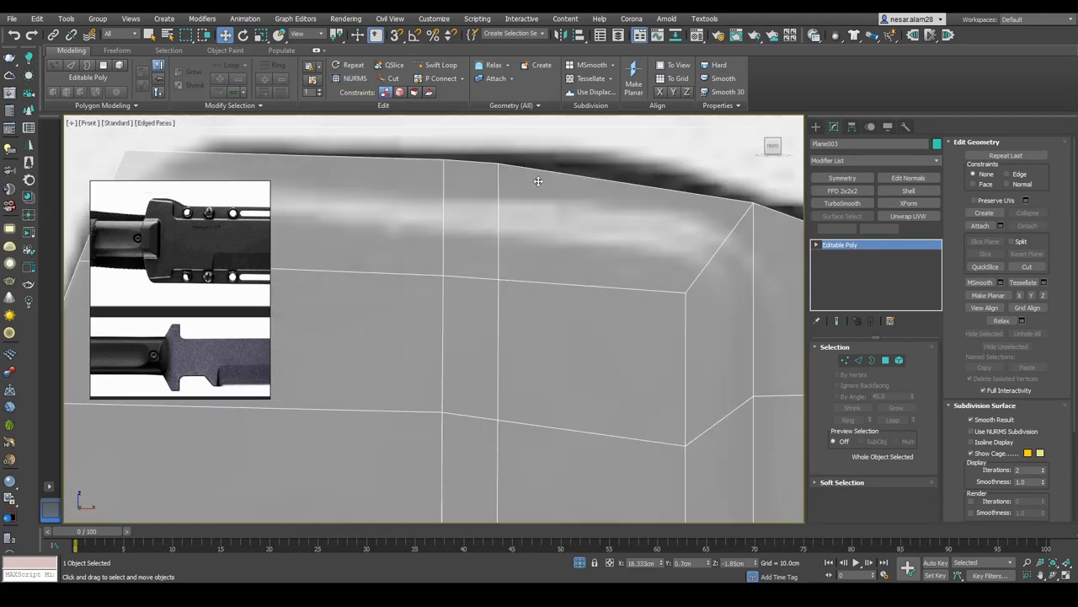
Step: Shift the upper guard's inner vertex column toward the shoulder, sliding its lower vertices with the Edge constraint, and check the outline
{"action": "key", "text": "1"}
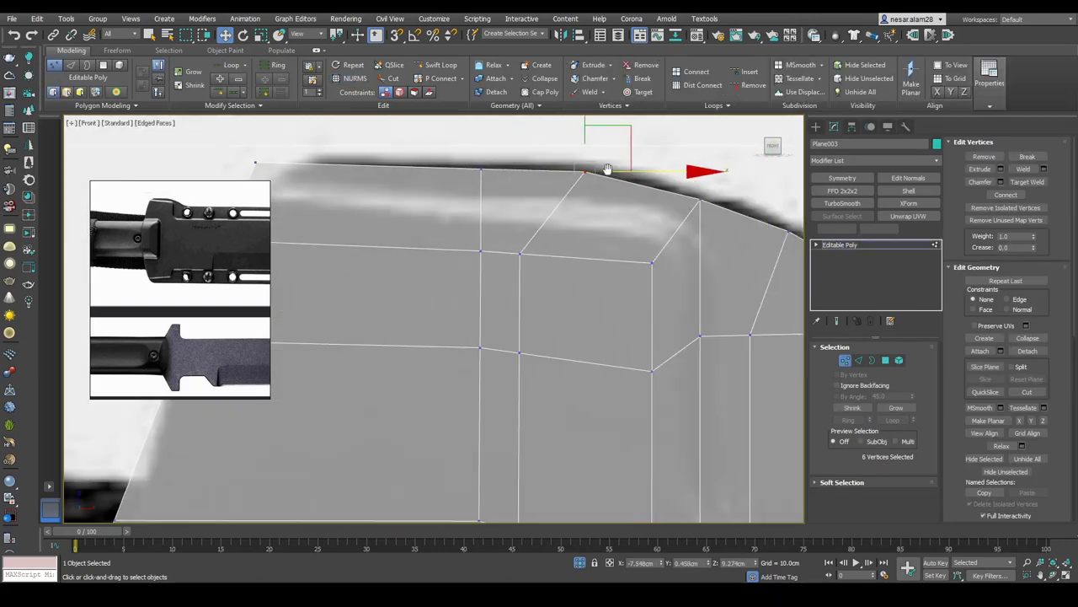
{"action": "middle_click_drag", "start_coordinate": [612, 172], "coordinate": [575, 145]}
{"action": "scroll", "coordinate": [569, 227], "scroll_direction": "down", "scroll_amount": 2}
{"action": "left_click_drag", "start_coordinate": [501, 197], "coordinate": [563, 330]}
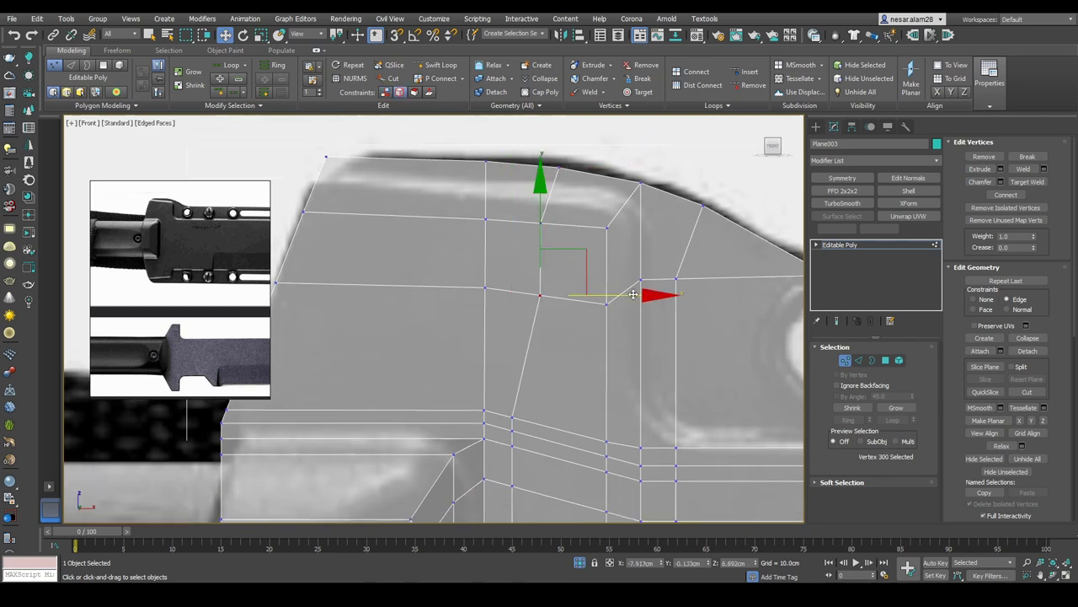
{"action": "key", "text": "ctrl+BackSpace"}
{"action": "key", "text": "1"}
{"action": "key", "text": "F4"}
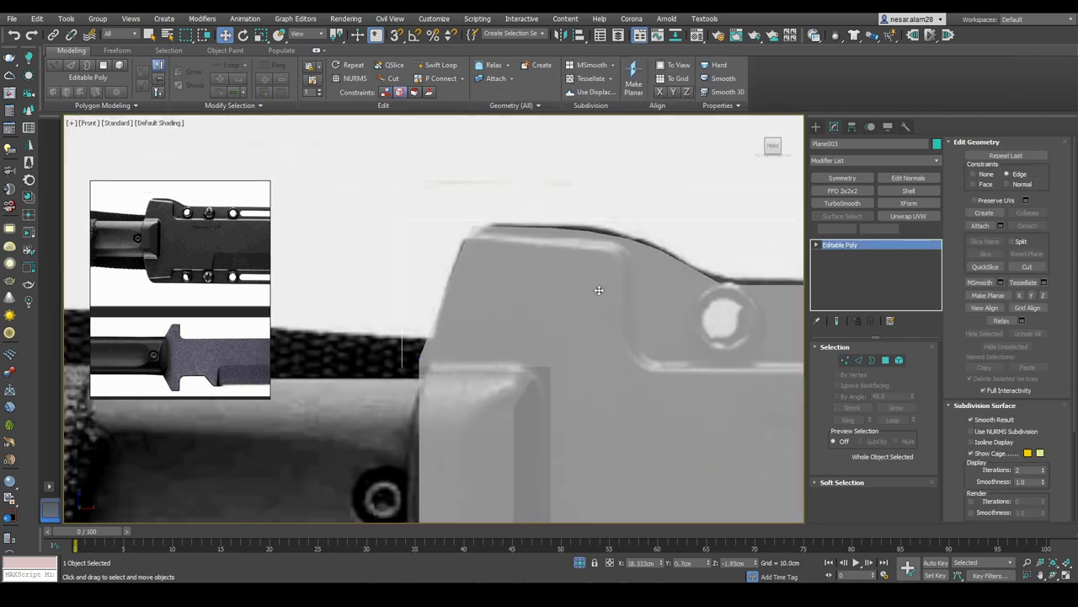
{"action": "scroll", "coordinate": [640, 261], "scroll_direction": "up", "scroll_amount": 3}
Step: Set the constraint to None and move the upper guard's top-row and outer corner vertices onto the reference outline
{"action": "key", "text": "F4"}
{"action": "key", "text": "ctrl+BackSpace"}
{"action": "key", "text": "1"}
{"action": "middle_click_drag", "start_coordinate": [473, 128], "coordinate": [476, 149]}
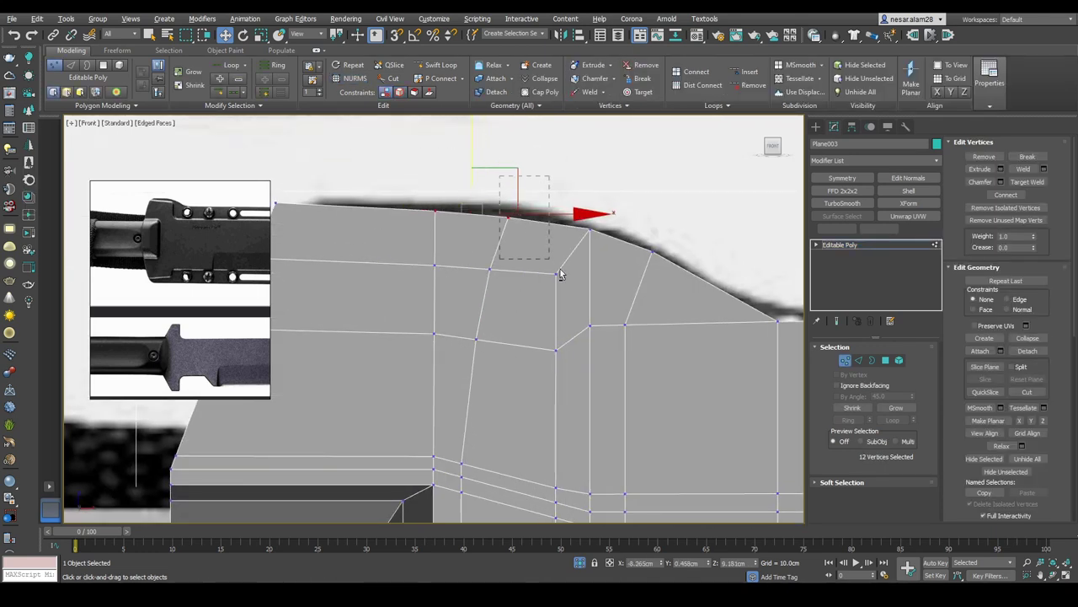
{"action": "middle_click_drag", "start_coordinate": [441, 137], "coordinate": [539, 158]}
{"action": "left_click_drag", "start_coordinate": [354, 233], "coordinate": [435, 198]}
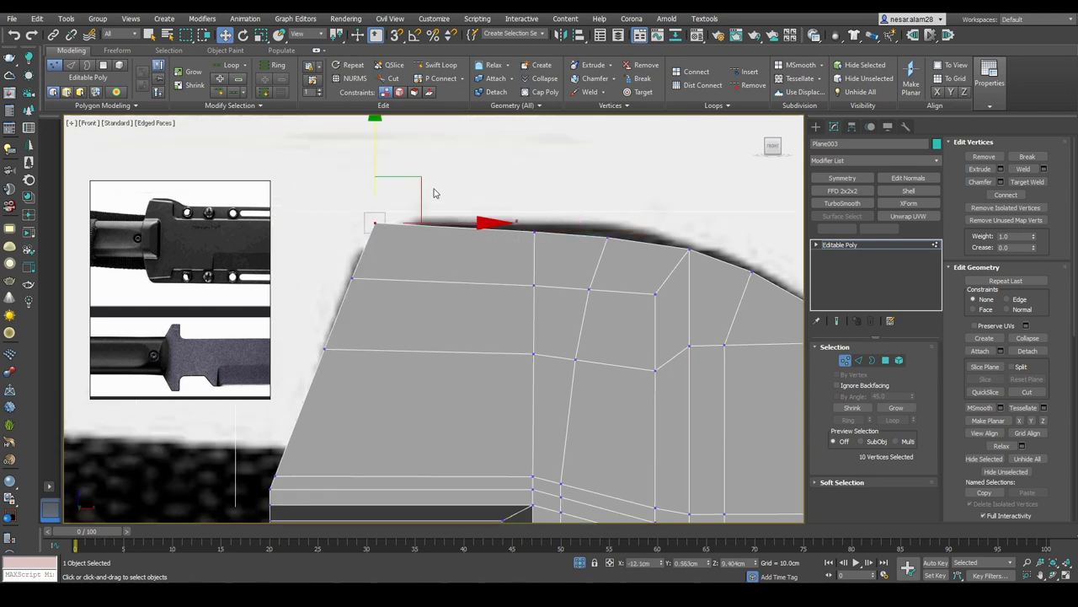
{"action": "scroll", "coordinate": [425, 175], "scroll_direction": "down", "scroll_amount": 3}
{"action": "key", "text": "F4"}
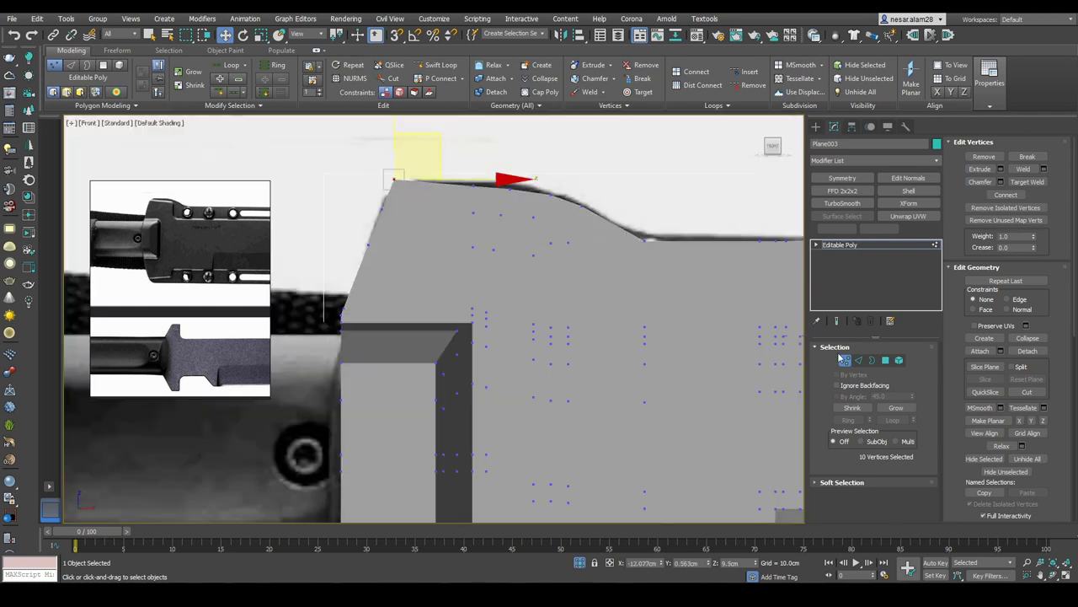
Step: Turn on NURMS smoothing and examine the reshaped upper guard and the whole sheath in front view
{"action": "key", "text": "1"}
{"action": "key", "text": "ctrl+BackSpace"}
{"action": "middle_click_drag", "start_coordinate": [612, 267], "coordinate": [591, 244]}
{"action": "scroll", "coordinate": [591, 244], "scroll_direction": "down", "scroll_amount": 3}
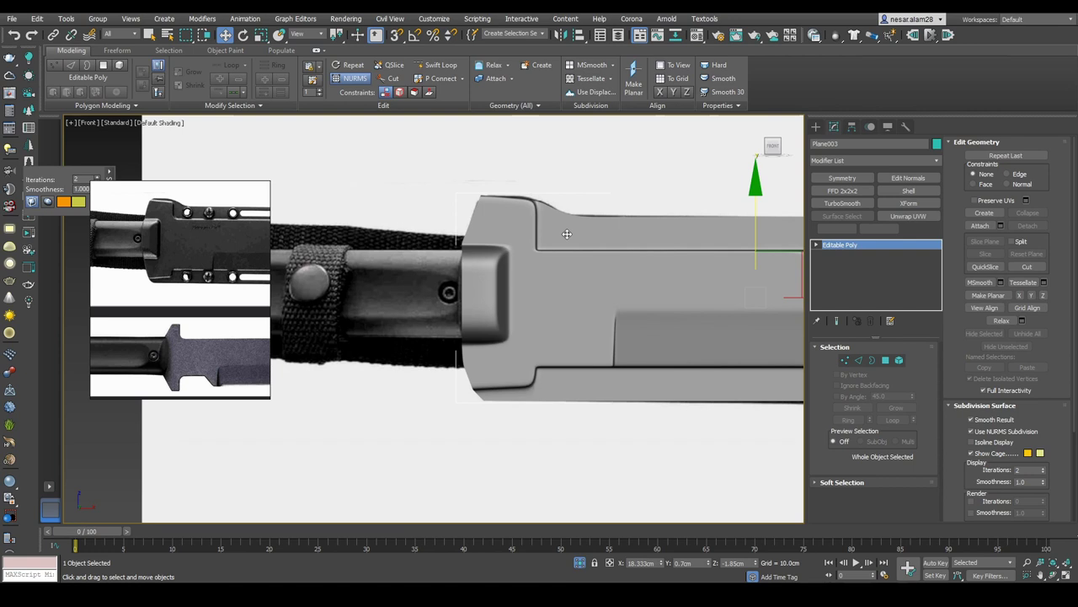
{"action": "middle_click_drag", "start_coordinate": [587, 200], "coordinate": [481, 185]}
{"action": "scroll", "coordinate": [739, 233], "scroll_direction": "down", "scroll_amount": 4}
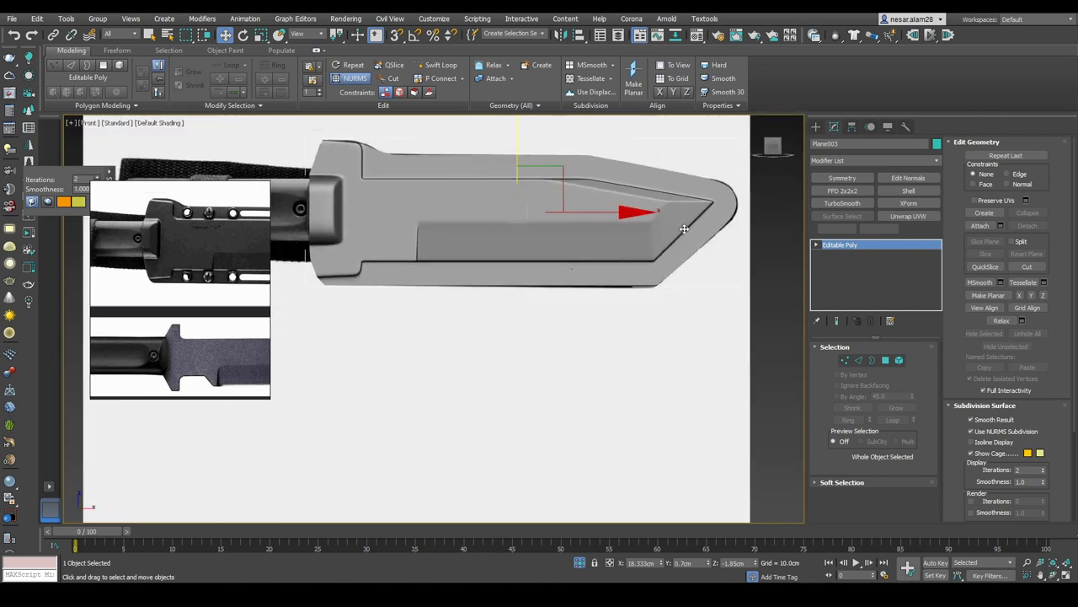
{"action": "scroll", "coordinate": [743, 262], "scroll_direction": "up", "scroll_amount": 6}
Step: Continue the interrupted horizontal edge row through the lower flange of the blade section and clean up its vertices
{"action": "key", "text": "ctrl+BackSpace"}
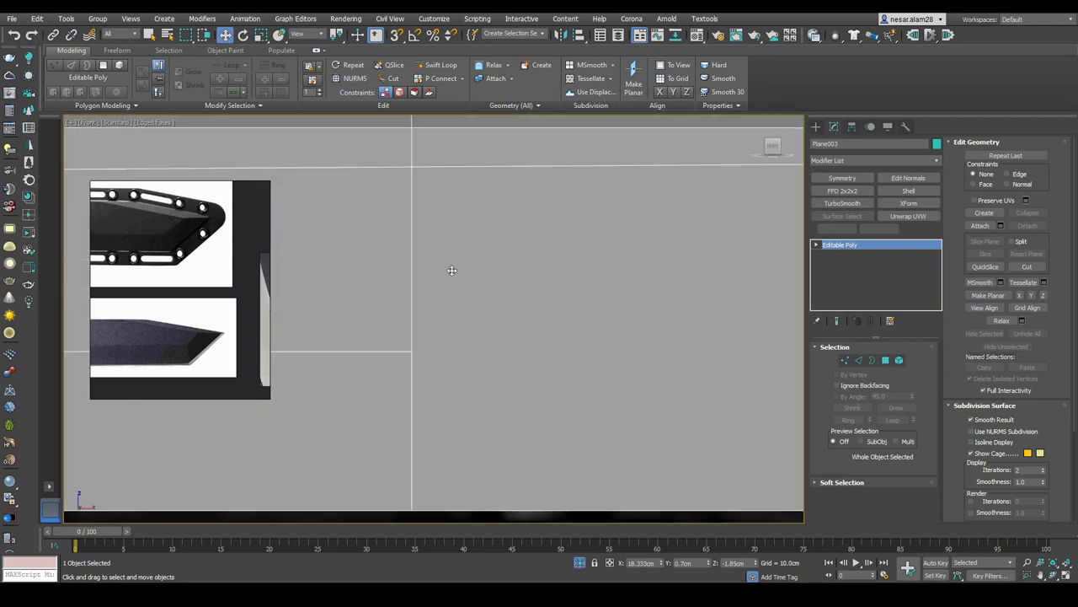
{"action": "key", "text": "F4"}
{"action": "key", "text": "1"}
{"action": "left_click", "coordinate": [588, 326]}
{"action": "key", "text": "w"}
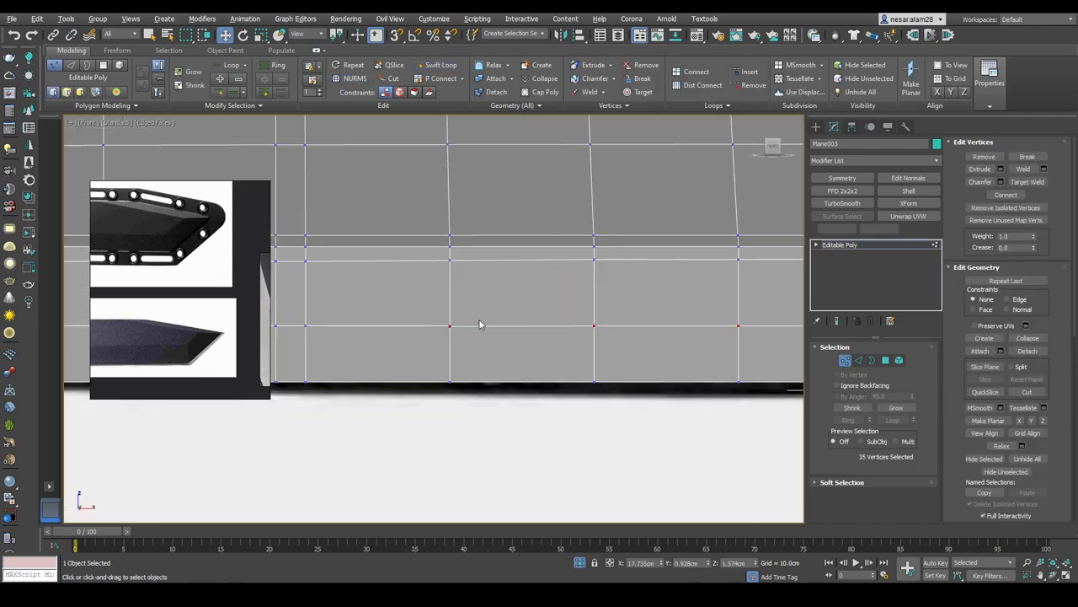
{"action": "key", "text": "ctrl+BackSpace"}
{"action": "left_click", "coordinate": [527, 368]}
{"action": "left_click", "coordinate": [577, 356]}
Step: Preview the smoothed sheath without edge lines and examine the blade section from an angle
{"action": "scroll", "coordinate": [577, 356], "scroll_direction": "down", "scroll_amount": 5}
{"action": "key", "text": "1"}
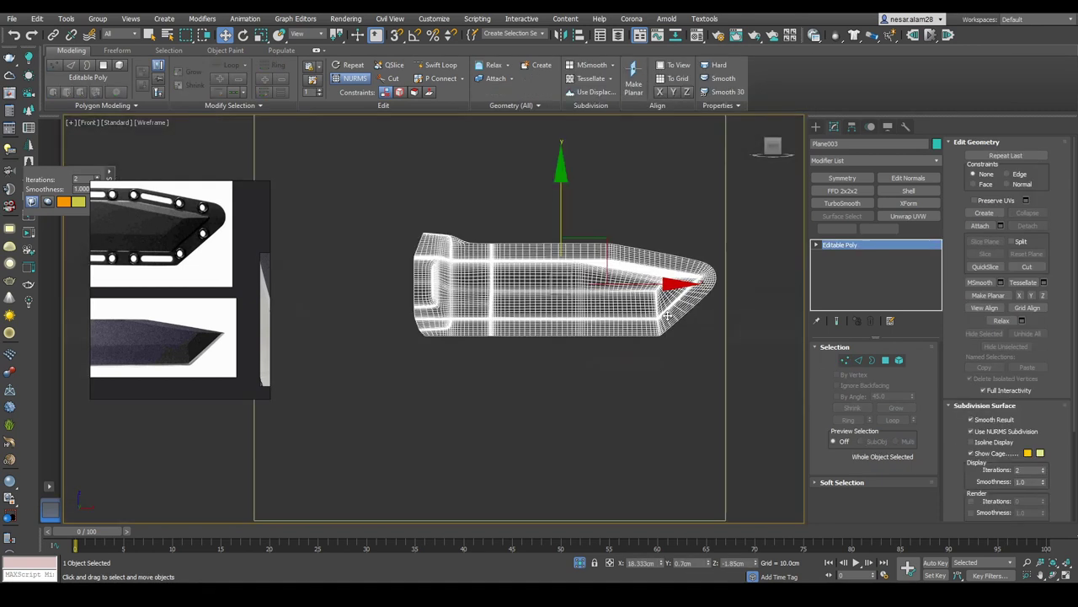
{"action": "key", "text": "F4"}
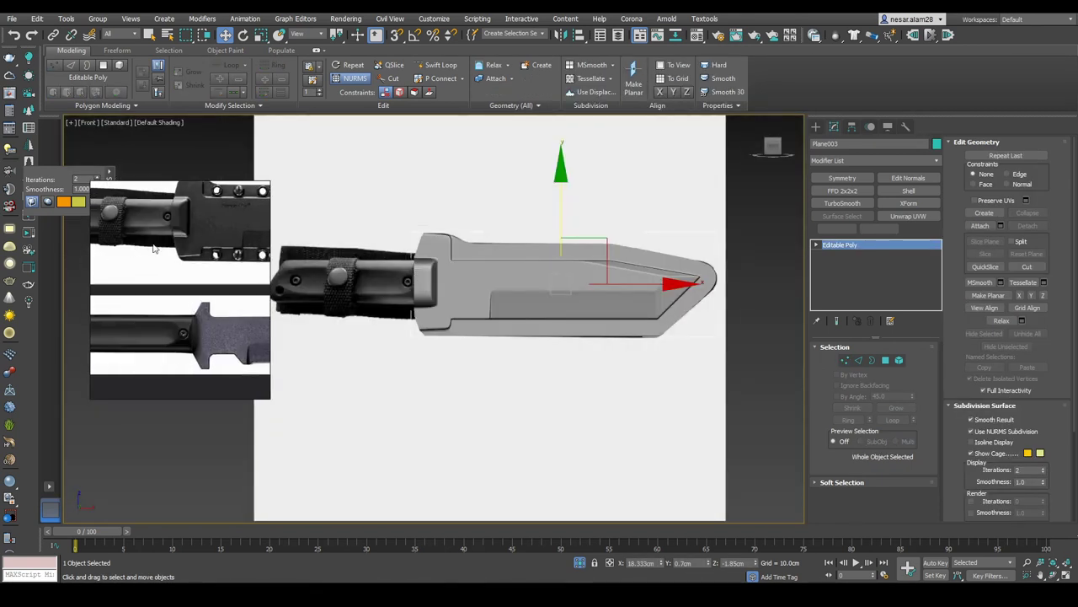
{"action": "scroll", "coordinate": [570, 304], "scroll_direction": "up", "scroll_amount": 4}
{"action": "middle_click_drag", "start_coordinate": [569, 305], "coordinate": [625, 299], "text": "alt"}
{"action": "left_click", "coordinate": [780, 149]}
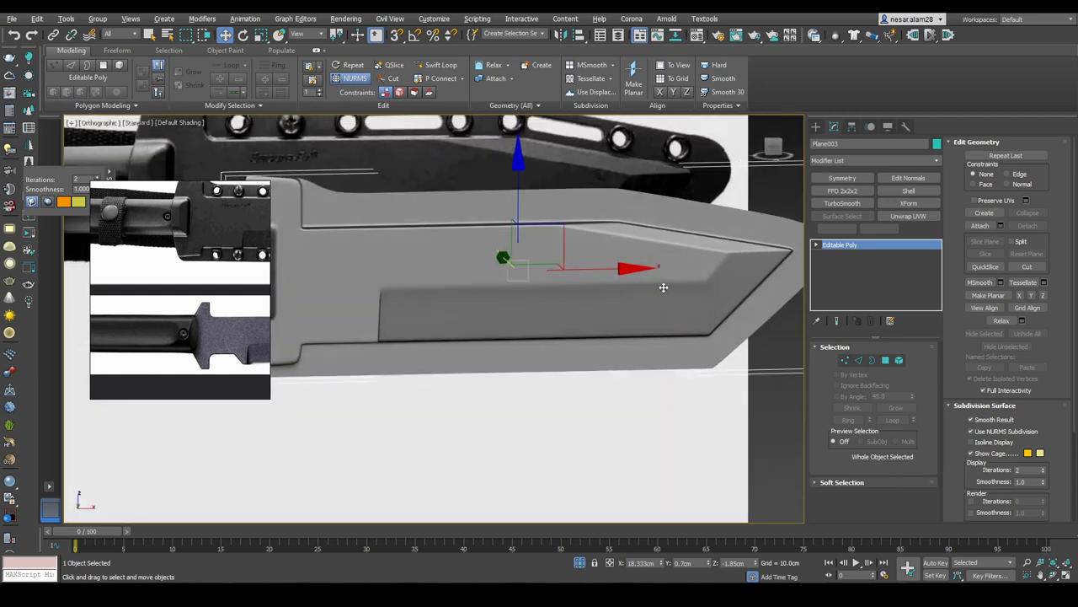
Step: Insert vertical edge loops between the guard and the recessed panel with Swift Loop, near the first flange hole
{"action": "key", "text": "F4"}
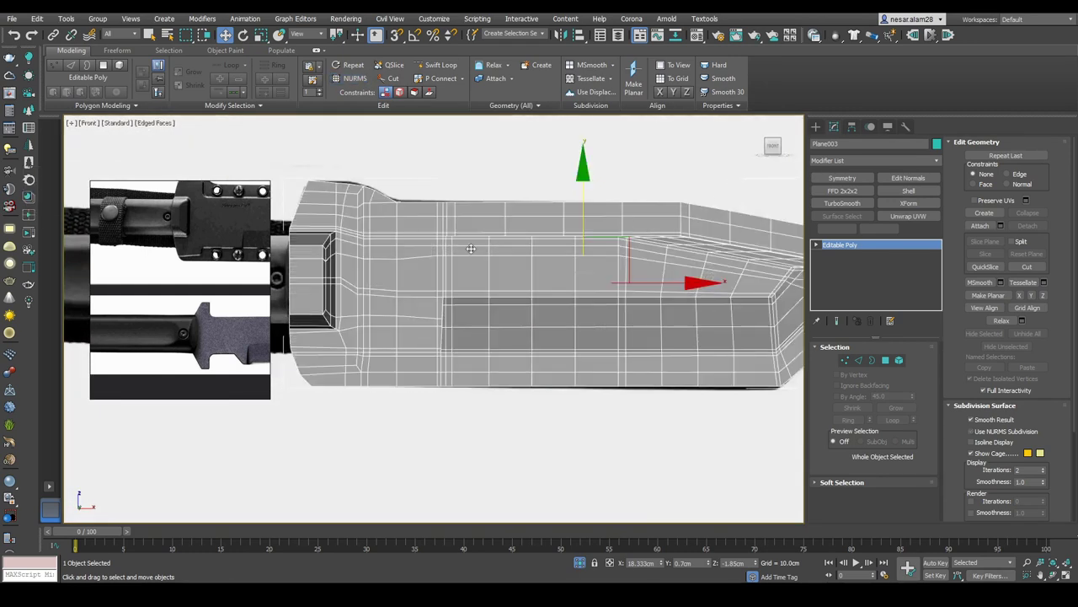
{"action": "scroll", "coordinate": [444, 227], "scroll_direction": "up", "scroll_amount": 5}
{"action": "scroll", "coordinate": [444, 226], "scroll_direction": "down", "scroll_amount": 5}
{"action": "scroll", "coordinate": [444, 227], "scroll_direction": "up", "scroll_amount": 2}
{"action": "key", "text": "alt+shift+w"}
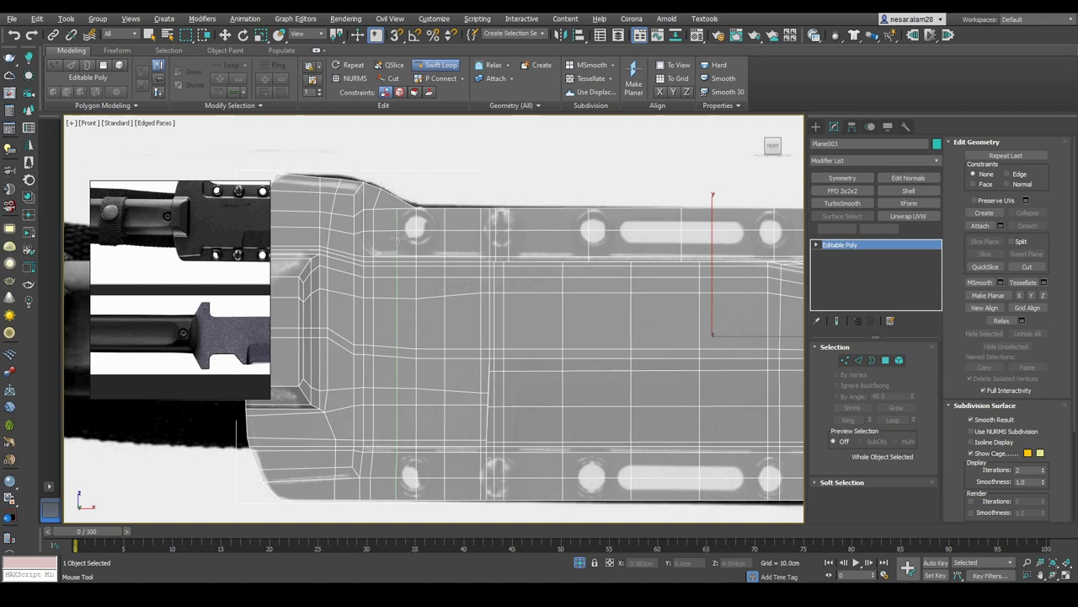
{"action": "key", "text": "w"}
{"action": "scroll", "coordinate": [455, 223], "scroll_direction": "up", "scroll_amount": 3}
{"action": "scroll", "coordinate": [588, 224], "scroll_direction": "down", "scroll_amount": 3}
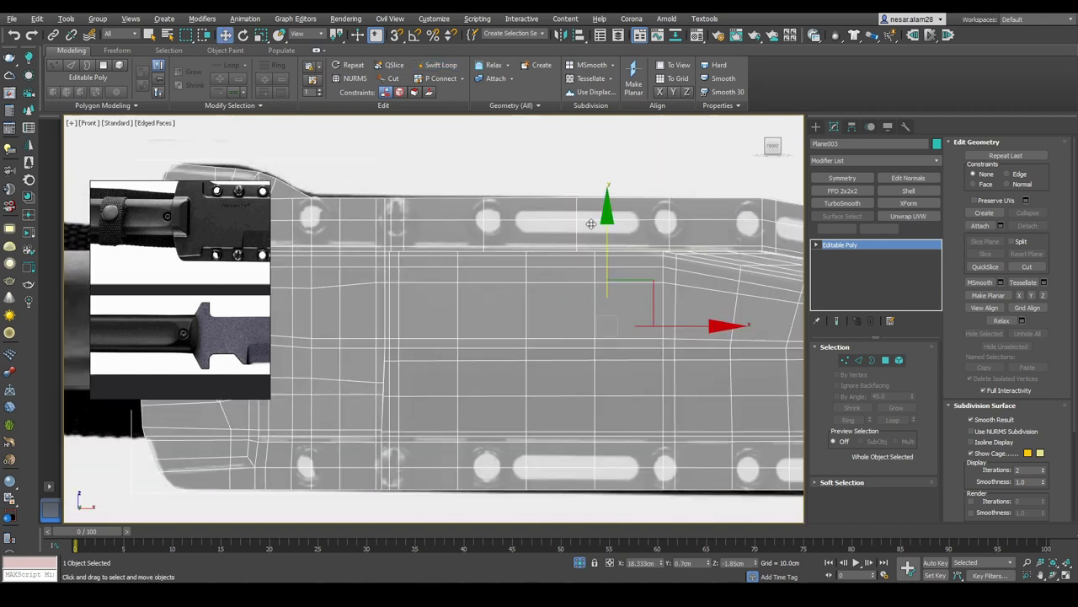
Step: Select the offset vertical edge loop across the middle of the blade section and straighten it by scaling along X
{"action": "scroll", "coordinate": [497, 196], "scroll_direction": "up", "scroll_amount": 3}
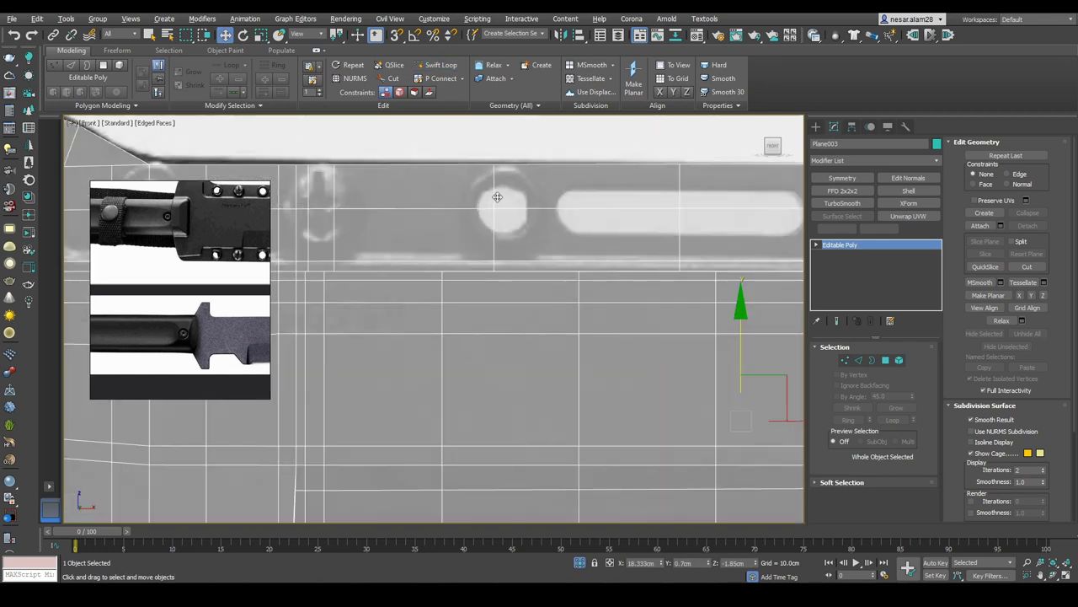
{"action": "key", "text": "2"}
{"action": "scroll", "coordinate": [553, 250], "scroll_direction": "down", "scroll_amount": 3}
{"action": "key", "text": "r"}
{"action": "key", "text": "w"}
{"action": "left_click_drag", "start_coordinate": [509, 243], "coordinate": [600, 244]}
{"action": "key", "text": "r"}
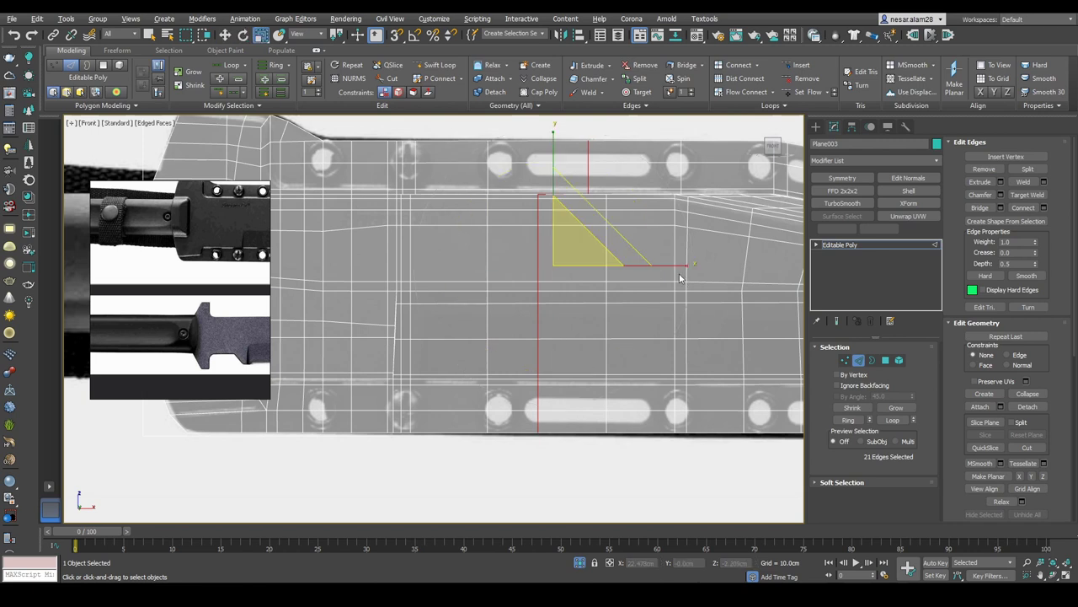
{"action": "middle_click_drag", "start_coordinate": [578, 245], "coordinate": [581, 253], "text": "alt"}
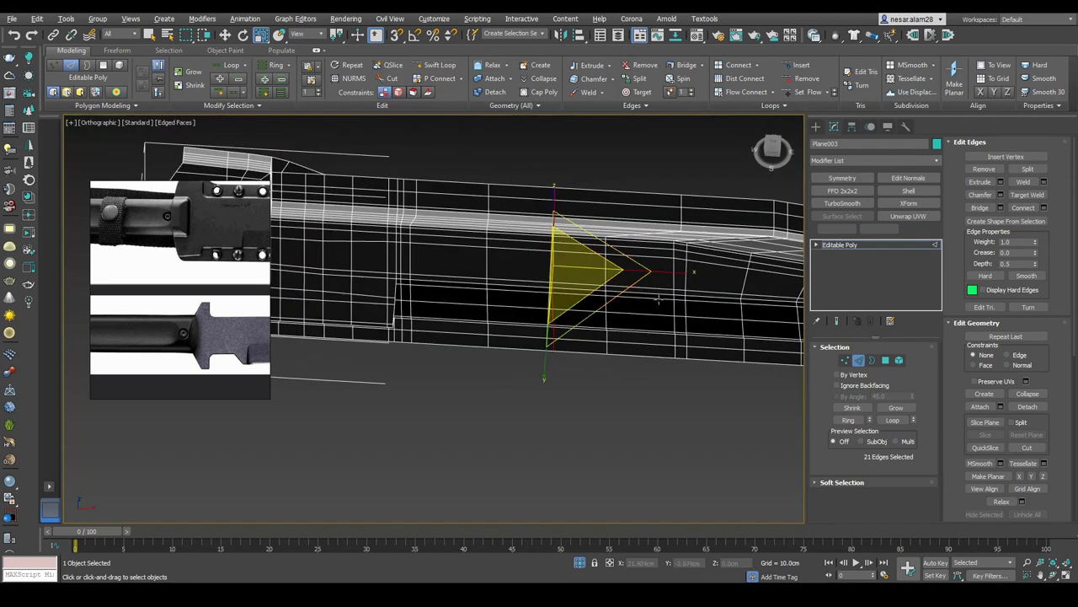
{"action": "key", "text": "f"}
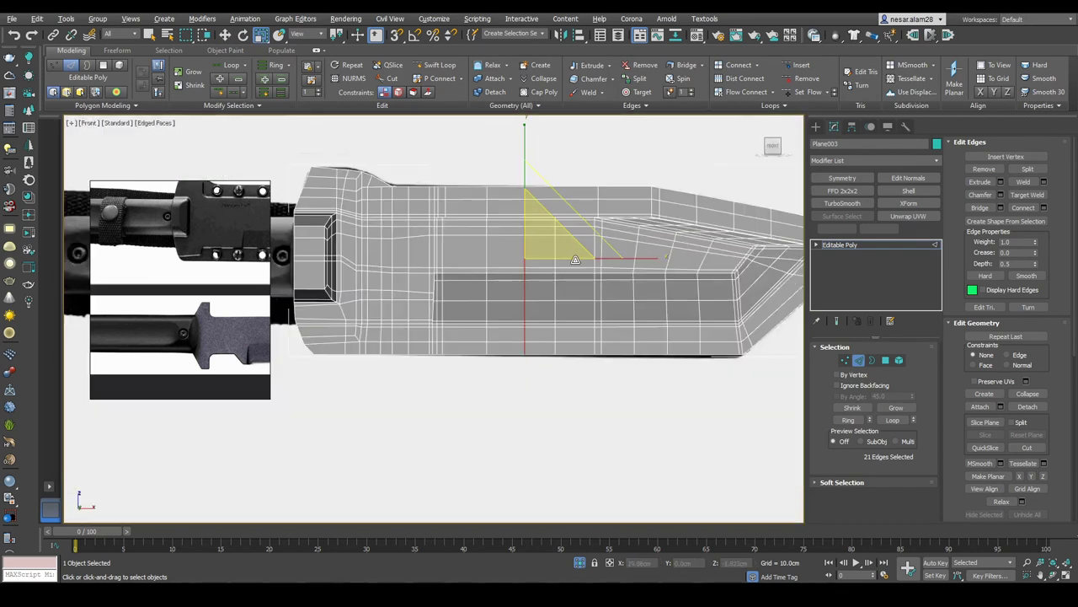
Step: Reposition the straightened mid-blade vertical edge loop along X at the end of the flange slot, and select the loop beside the first hole
{"action": "key", "text": "w"}
{"action": "scroll", "coordinate": [612, 255], "scroll_direction": "up", "scroll_amount": 3}
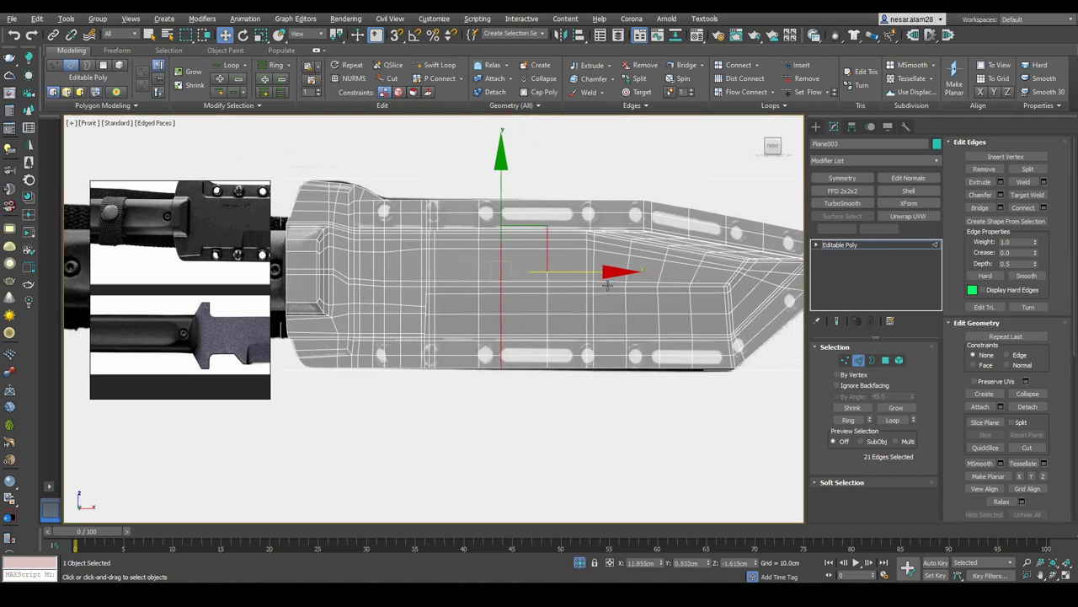
{"action": "left_click_drag", "start_coordinate": [540, 263], "coordinate": [609, 263]}
{"action": "key", "text": "r"}
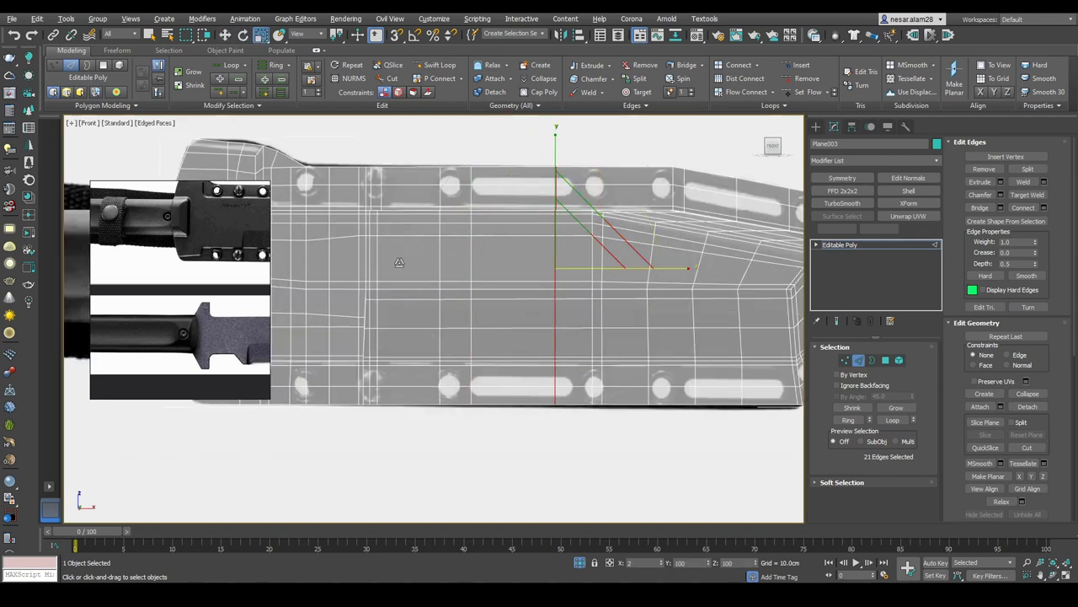
{"action": "key", "text": "w"}
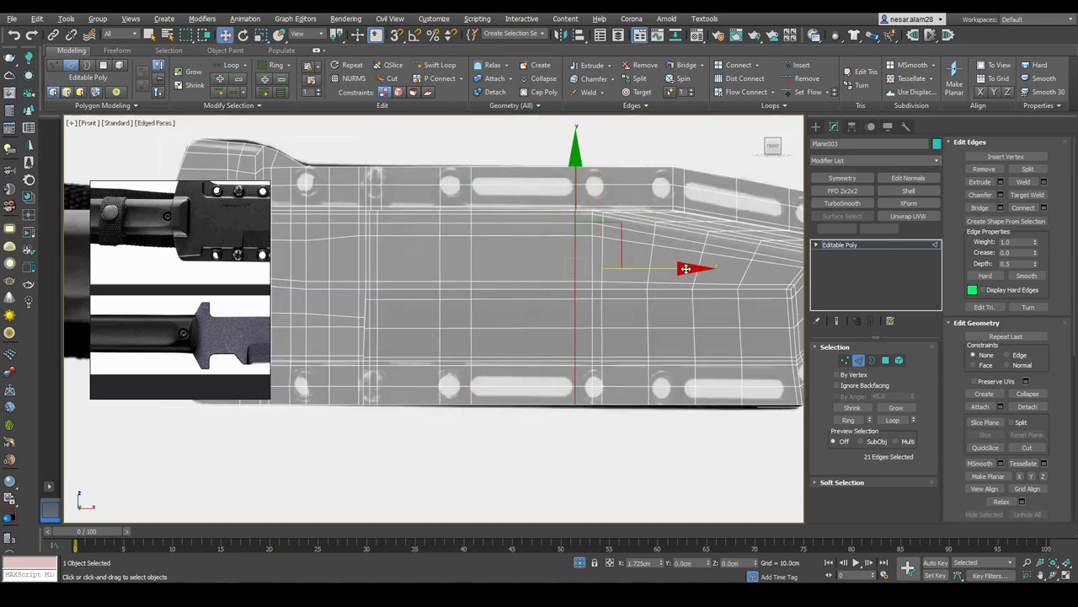
{"action": "middle_click_drag", "start_coordinate": [457, 265], "coordinate": [530, 194]}
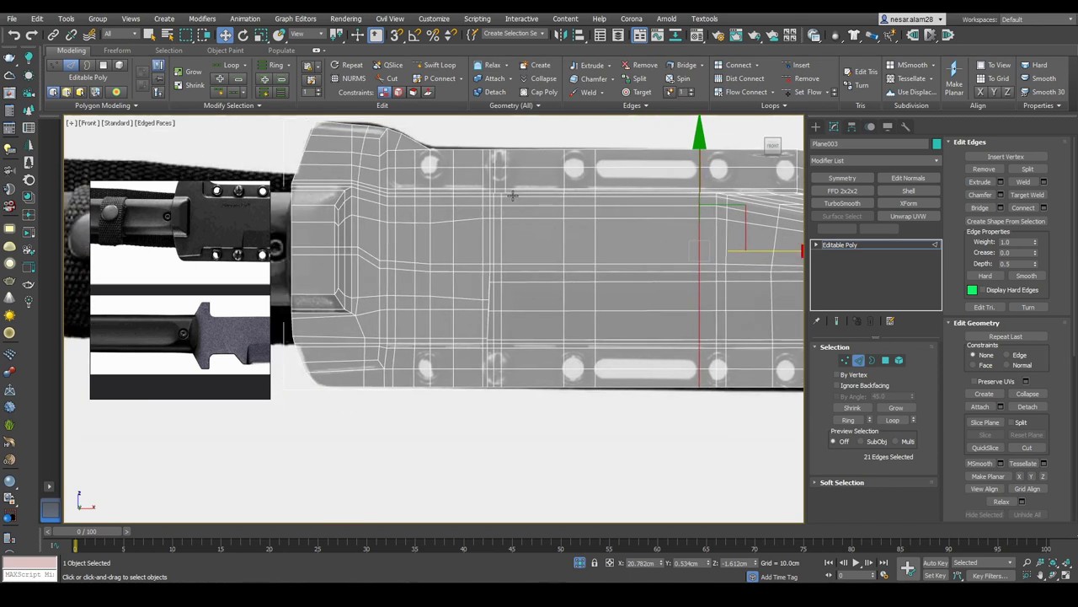
{"action": "double_click", "coordinate": [437, 169]}
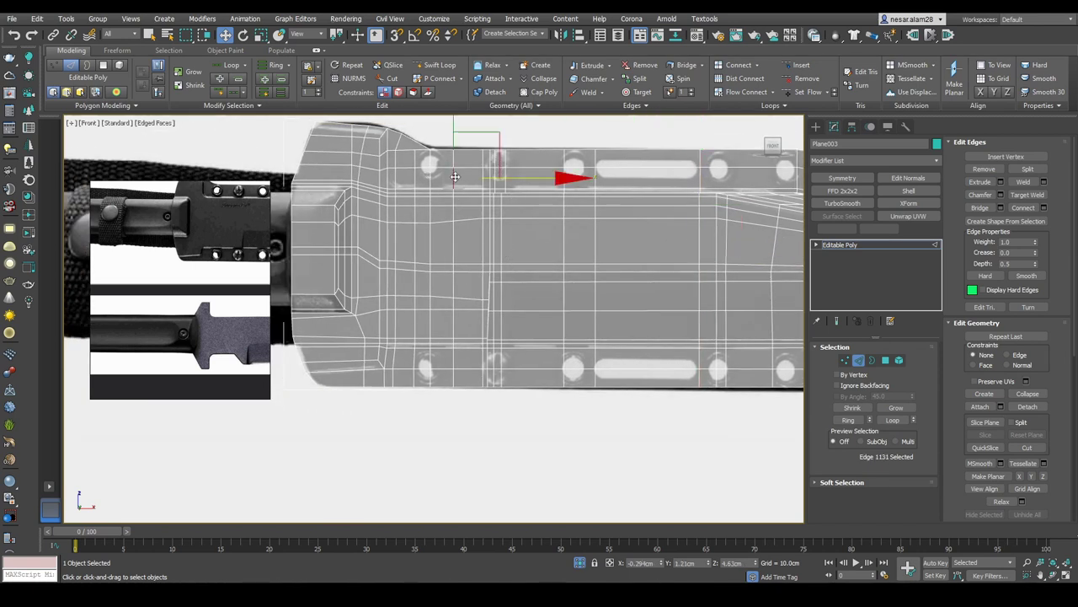
{"action": "middle_click_drag", "start_coordinate": [555, 258], "coordinate": [404, 253]}
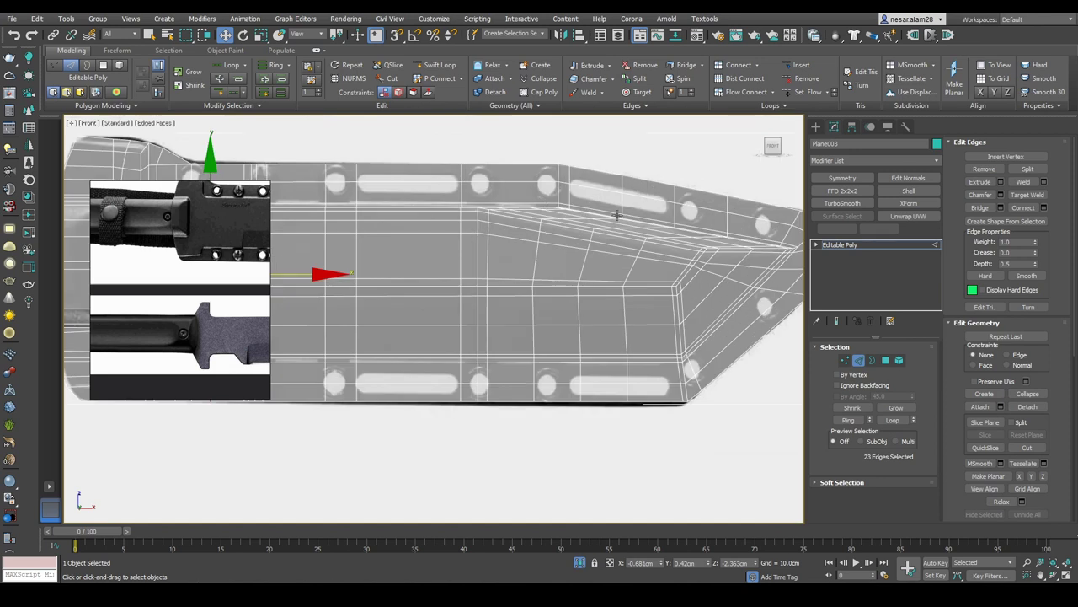
{"action": "scroll", "coordinate": [702, 225], "scroll_direction": "up", "scroll_amount": 3}
Step: Try to bake NURMS smoothing with 1 iteration into the sheath by converting it to an Editable Poly
{"action": "key", "text": "2"}
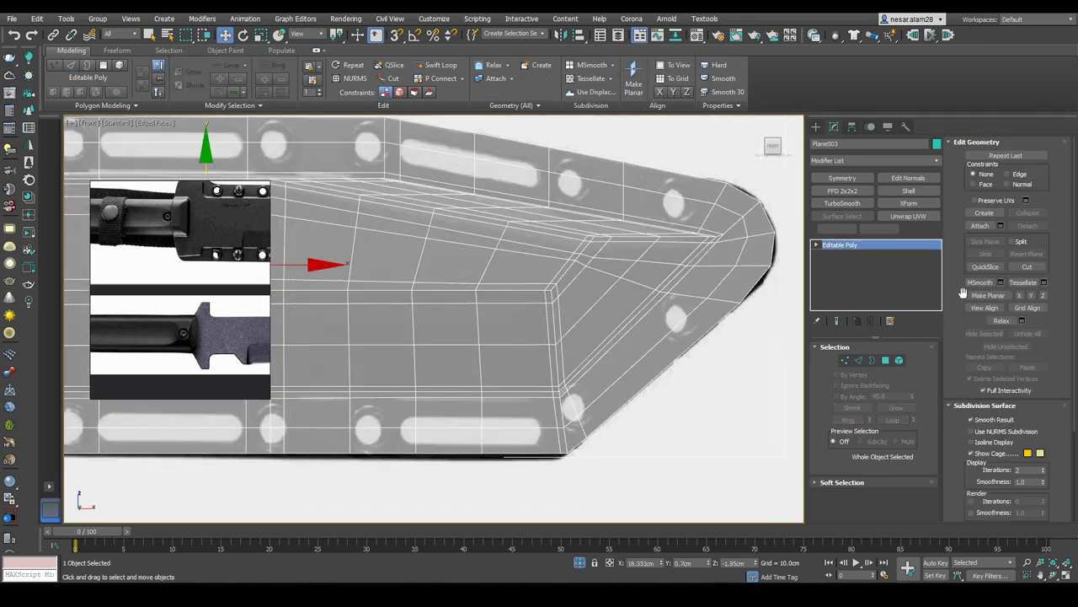
{"action": "left_click", "coordinate": [984, 431]}
{"action": "left_click", "coordinate": [1044, 472]}
{"action": "middle_click_drag", "start_coordinate": [452, 337], "coordinate": [517, 303]}
{"action": "right_click", "coordinate": [549, 233]}
{"action": "mouse_move", "coordinate": [627, 357]}
{"action": "left_click", "coordinate": [711, 362]}
{"action": "scroll", "coordinate": [488, 245], "scroll_direction": "down", "scroll_amount": 2}
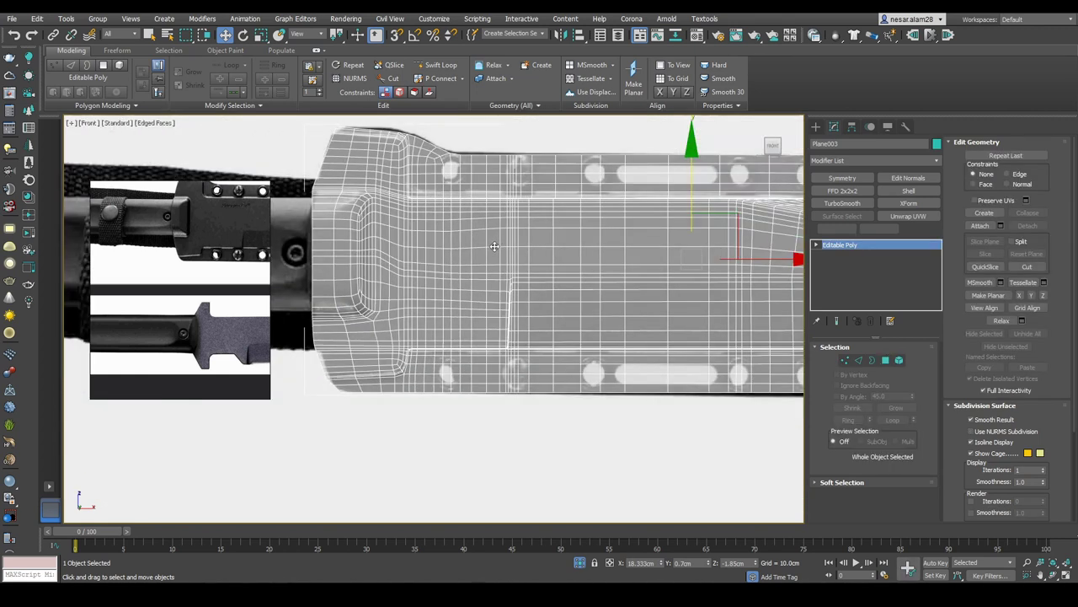
{"action": "middle_click_drag", "start_coordinate": [484, 243], "coordinate": [346, 231], "text": "alt"}
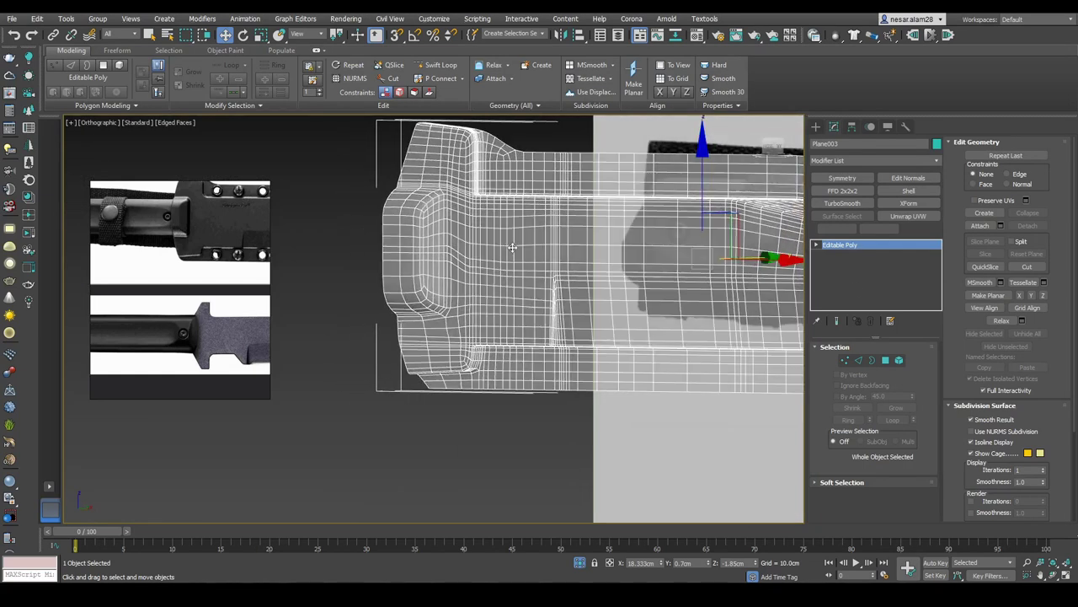
Step: Insert a horizontal edge loop through the lower part of the guard's raised block with Swift Loop
{"action": "scroll", "coordinate": [420, 202], "scroll_direction": "up", "scroll_amount": 3}
{"action": "middle_click_drag", "start_coordinate": [432, 226], "coordinate": [444, 188]}
{"action": "key", "text": "alt+shift+l"}
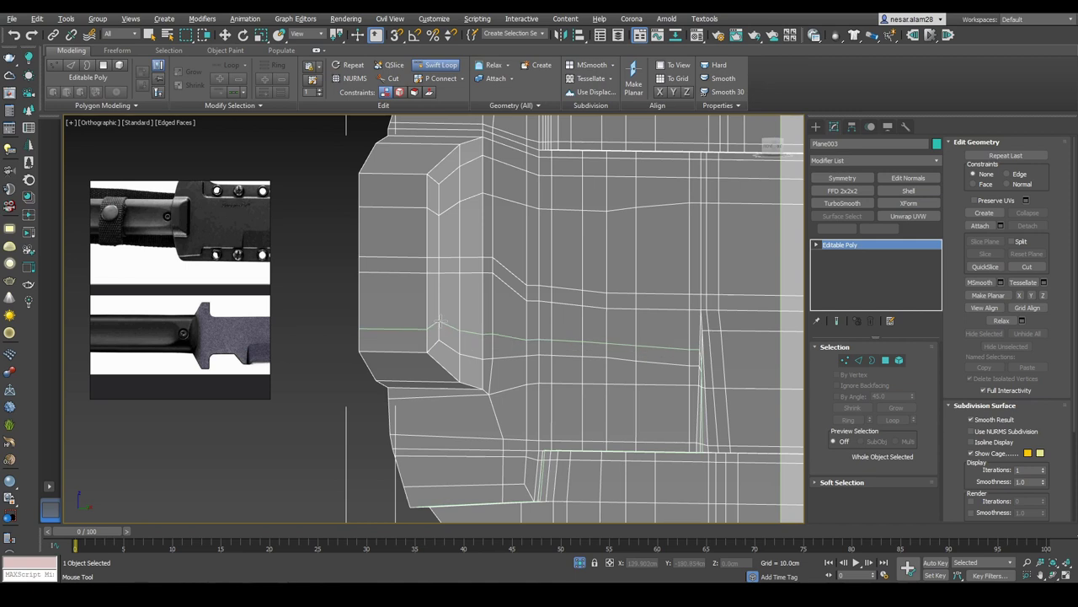
{"action": "left_click", "coordinate": [439, 315]}
{"action": "middle_click_drag", "start_coordinate": [733, 330], "coordinate": [691, 332]}
{"action": "right_click", "coordinate": [631, 332]}
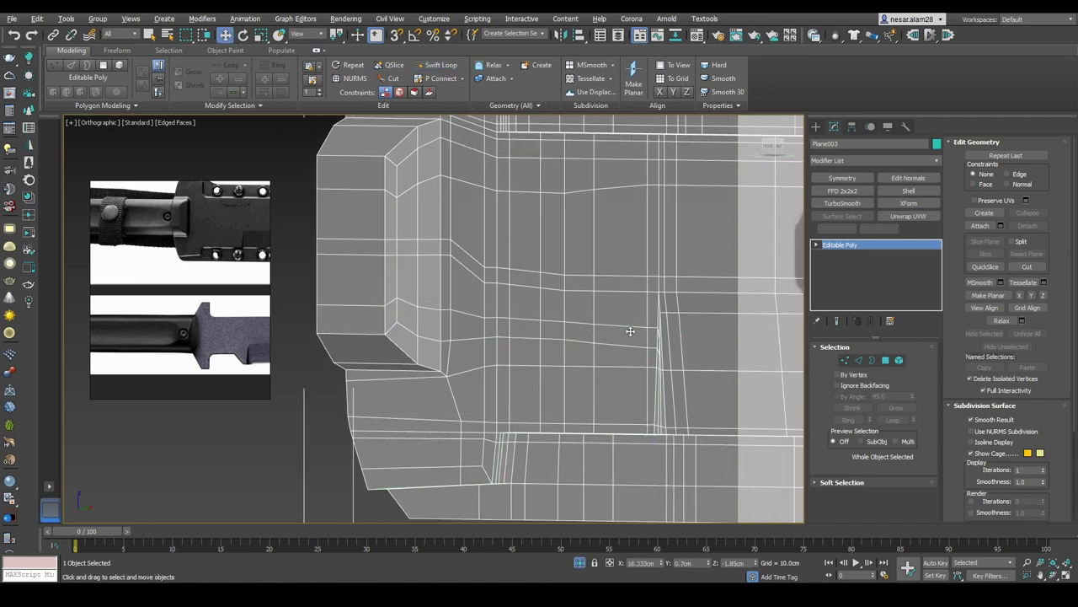
Step: Remove the new row's surplus edges near the recessed panel and merge its end into the neighbouring horizontal row
{"action": "key", "text": "2"}
{"action": "key", "text": "w"}
{"action": "left_click", "coordinate": [622, 325]}
{"action": "scroll", "coordinate": [665, 337], "scroll_direction": "up", "scroll_amount": 3}
{"action": "double_click", "coordinate": [674, 346]}
{"action": "scroll", "coordinate": [674, 353], "scroll_direction": "down", "scroll_amount": 3}
{"action": "left_click", "coordinate": [627, 301]}
{"action": "scroll", "coordinate": [611, 261], "scroll_direction": "up", "scroll_amount": 4}
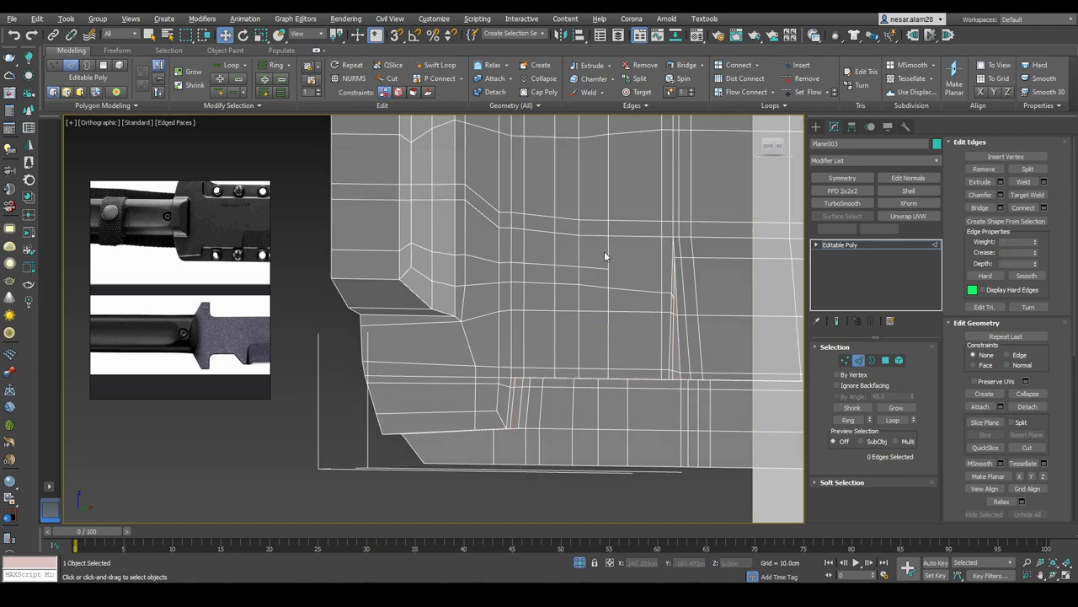
{"action": "left_click", "coordinate": [623, 299]}
{"action": "scroll", "coordinate": [665, 302], "scroll_direction": "up", "scroll_amount": 5}
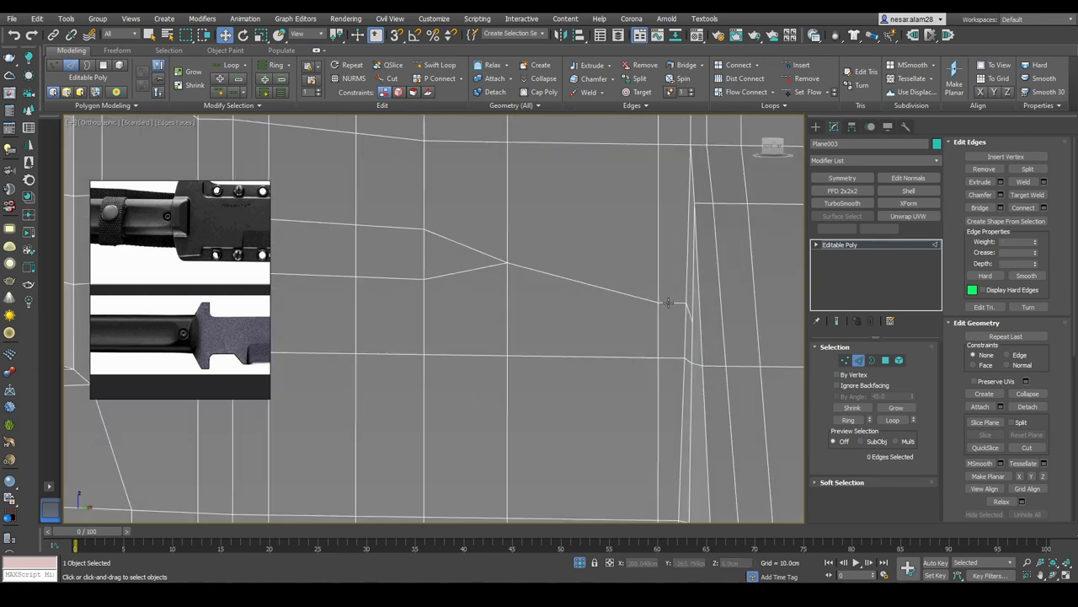
{"action": "key", "text": "1"}
{"action": "scroll", "coordinate": [553, 258], "scroll_direction": "down", "scroll_amount": 4}
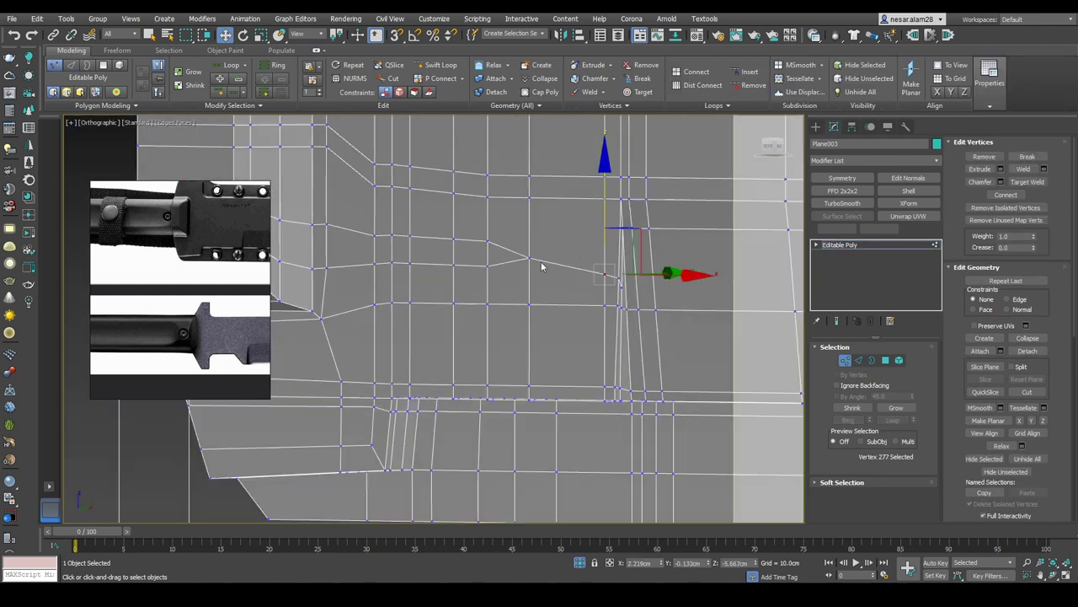
{"action": "left_click", "coordinate": [845, 360]}
Step: Preview the smoothed sheath without edge lines and examine the guard and recessed panel
{"action": "key", "text": "ctrl+BackSpace"}
{"action": "key", "text": "F4"}
{"action": "scroll", "coordinate": [544, 262], "scroll_direction": "down", "scroll_amount": 4}
{"action": "middle_click_drag", "start_coordinate": [556, 254], "coordinate": [574, 259]}
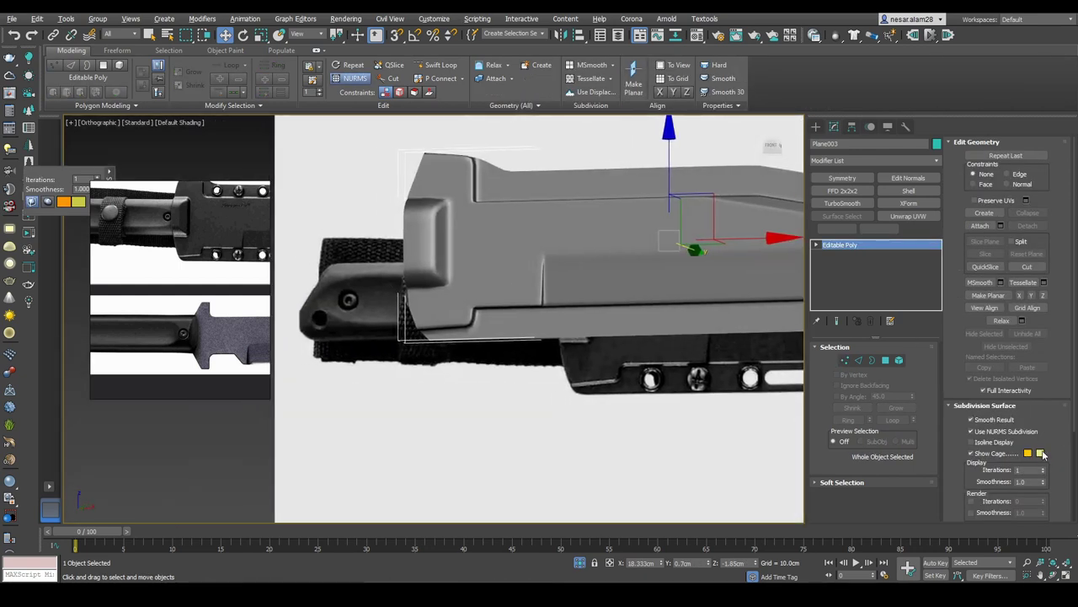
{"action": "key", "text": "f"}
{"action": "scroll", "coordinate": [435, 217], "scroll_direction": "up", "scroll_amount": 5}
{"action": "key", "text": "F4"}
{"action": "key", "text": "ctrl+BackSpace"}
Step: Insert a vertical edge loop across the guard's raised block, close to its bevelled end, with Swift Loop
{"action": "key", "text": "alt+shift+w"}
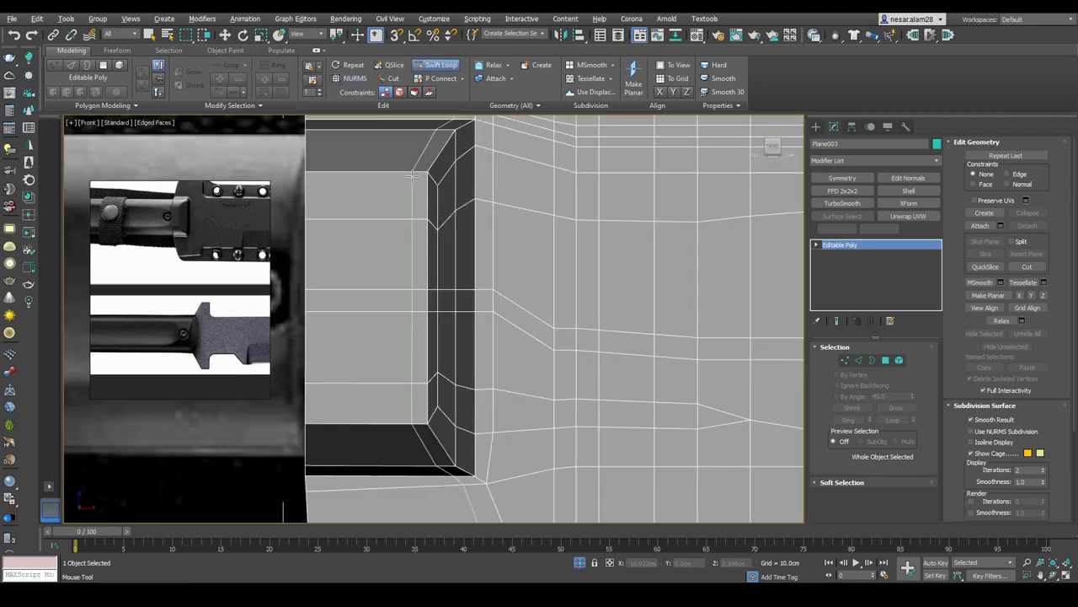
{"action": "scroll", "coordinate": [514, 229], "scroll_direction": "down", "scroll_amount": 2}
{"action": "scroll", "coordinate": [489, 212], "scroll_direction": "up", "scroll_amount": 2}
Step: Move the bevel's intermediate edges and vertices along X in the Bottom view to line up with the raised block's slope
{"action": "middle_click_drag", "start_coordinate": [489, 211], "coordinate": [774, 147], "text": "alt"}
{"action": "key", "text": "2"}
{"action": "key", "text": "w"}
{"action": "left_click", "coordinate": [487, 185]}
{"action": "double_click", "coordinate": [487, 186]}
{"action": "scroll", "coordinate": [487, 185], "scroll_direction": "down", "scroll_amount": 3}
{"action": "left_click", "coordinate": [773, 147]}
{"action": "left_click_drag", "start_coordinate": [447, 382], "coordinate": [446, 381], "text": "alt"}
{"action": "scroll", "coordinate": [564, 295], "scroll_direction": "up", "scroll_amount": 3}
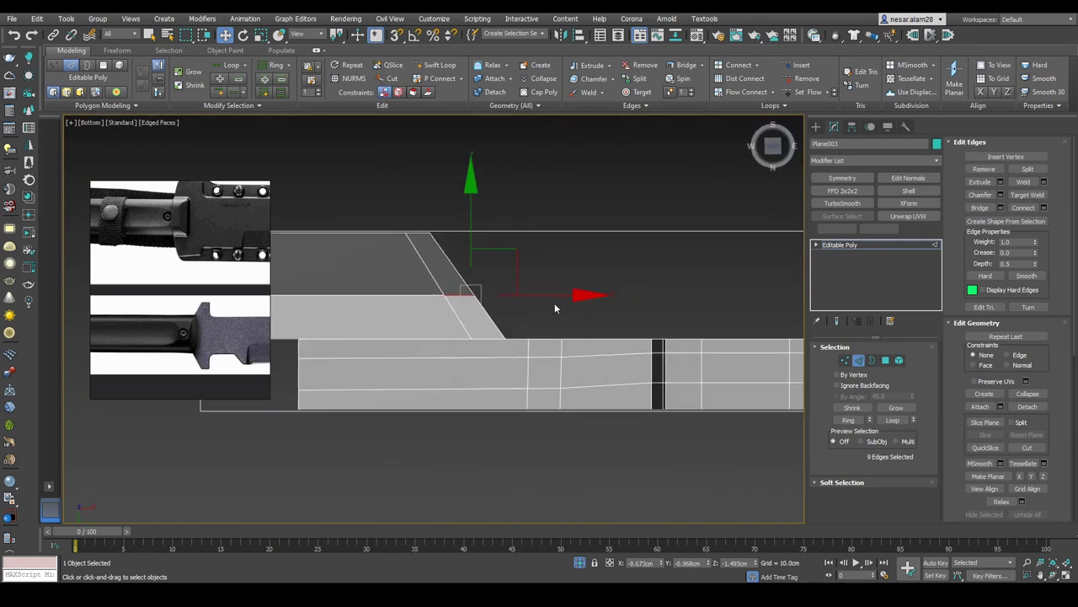
{"action": "key", "text": "F3"}
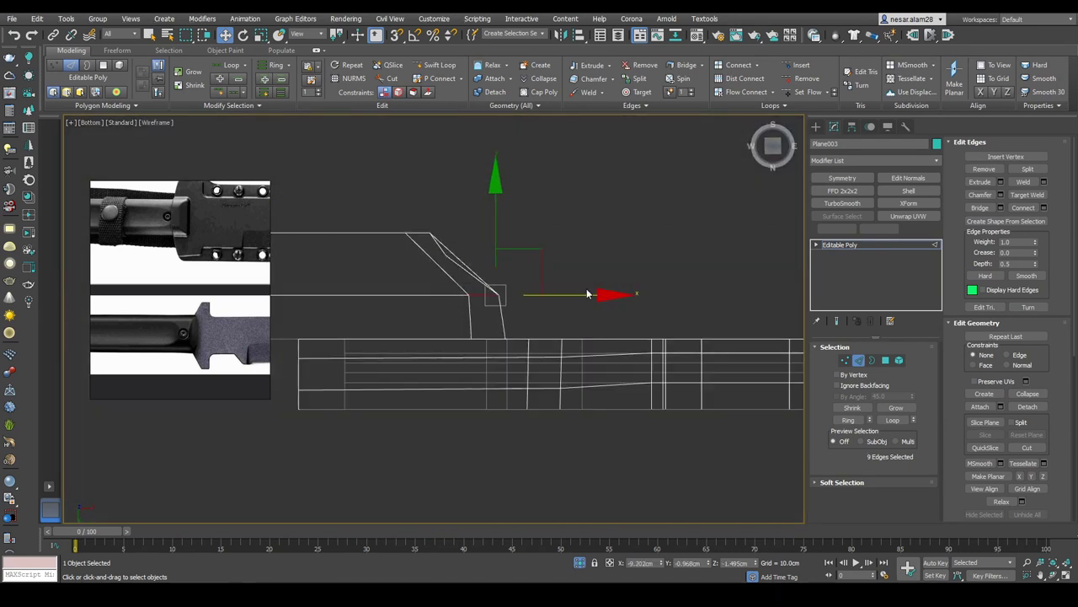
{"action": "key", "text": "1"}
{"action": "scroll", "coordinate": [591, 292], "scroll_direction": "up", "scroll_amount": 2}
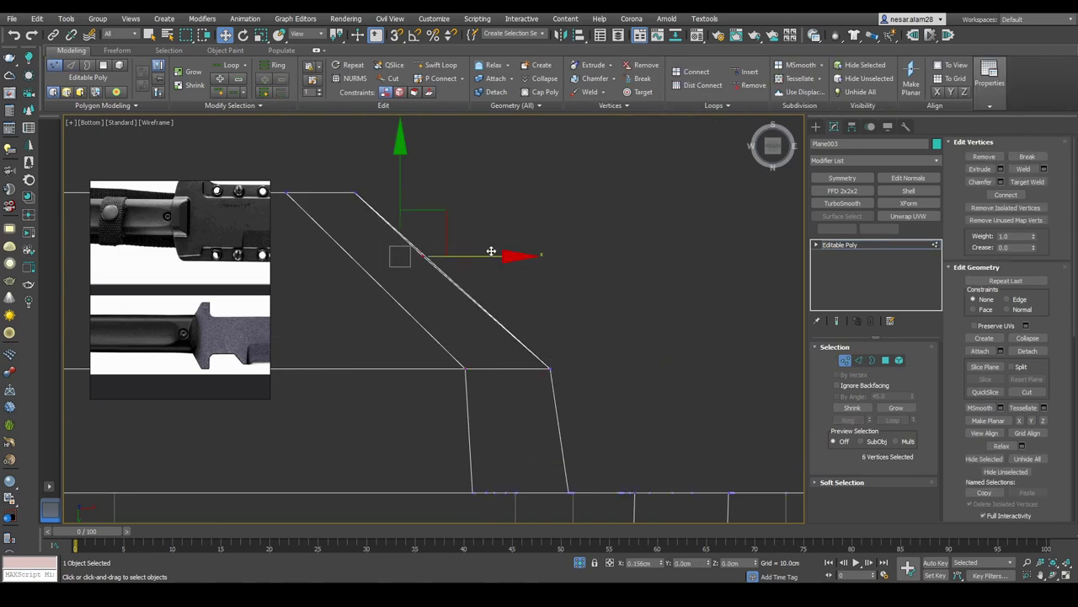
{"action": "key", "text": "F3"}
Step: Examine the guard's raised block in the smoothed preview from an angle and from the front
{"action": "middle_click_drag", "start_coordinate": [595, 296], "coordinate": [596, 316], "text": "alt"}
{"action": "mouse_move", "coordinate": [591, 331]}
{"action": "middle_mouse_down", "text": "alt"}
{"action": "mouse_move", "coordinate": [577, 390]}
{"action": "mouse_move", "coordinate": [587, 346]}
{"action": "middle_mouse_up", "text": "alt"}
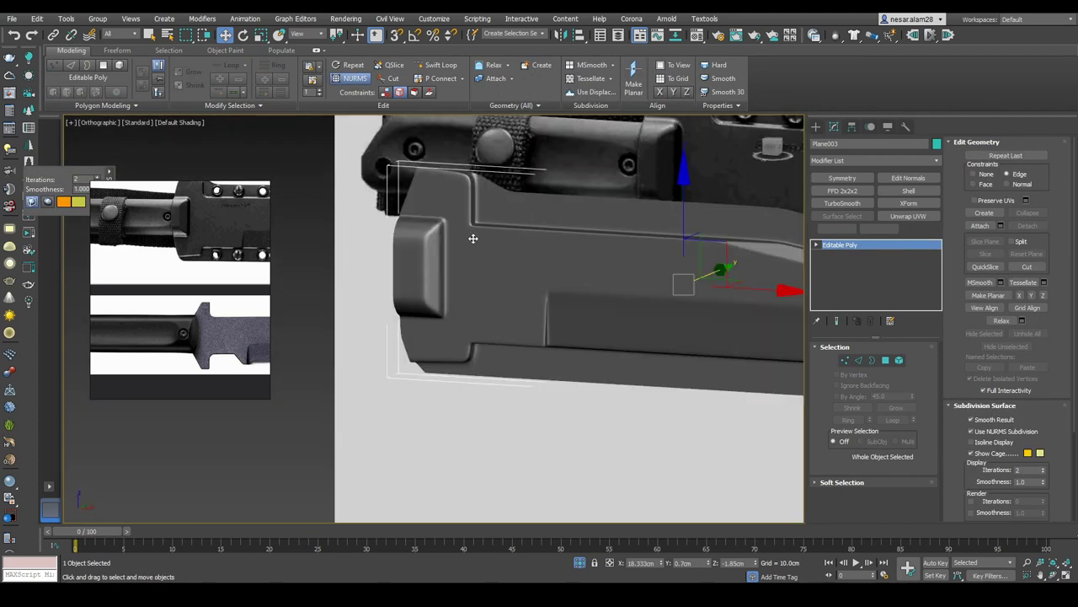
{"action": "middle_click_drag", "start_coordinate": [473, 238], "coordinate": [496, 257], "text": "alt"}
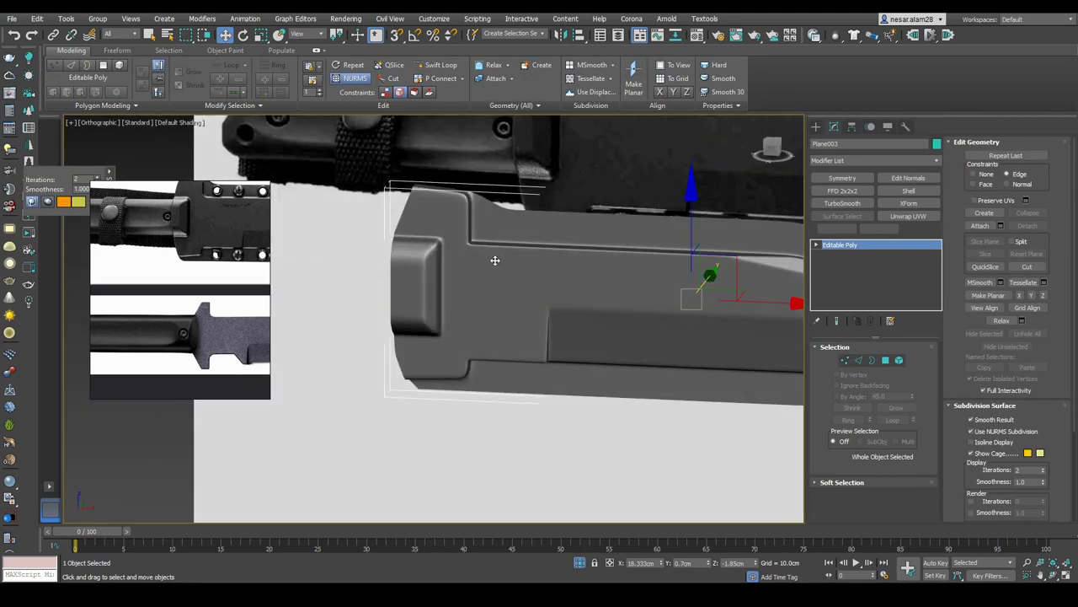
{"action": "key", "text": "f"}
{"action": "scroll", "coordinate": [450, 284], "scroll_direction": "up", "scroll_amount": 3}
{"action": "scroll", "coordinate": [599, 248], "scroll_direction": "up", "scroll_amount": 3}
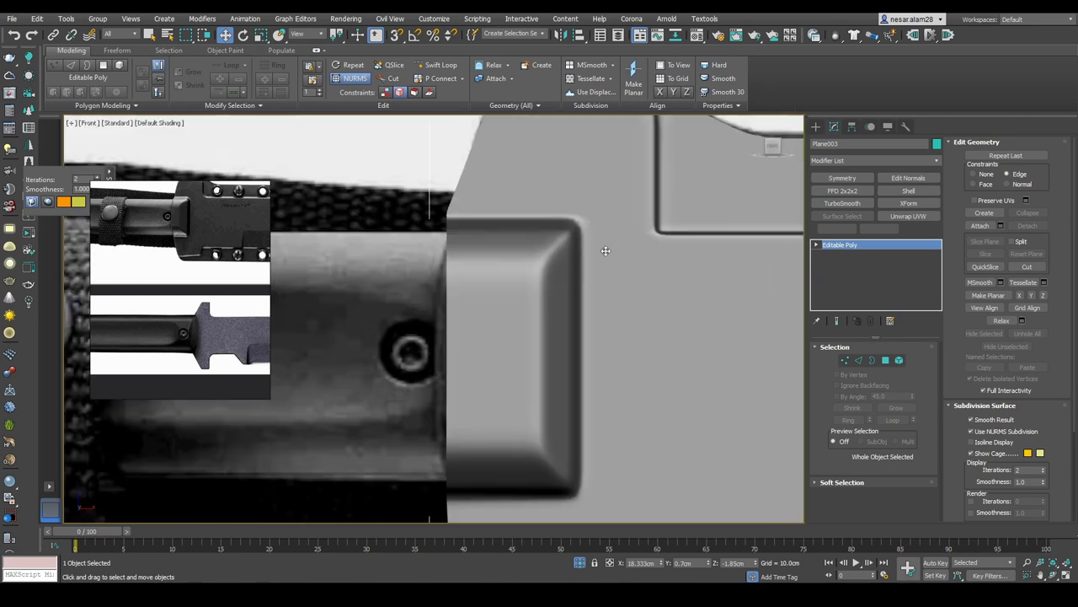
Step: Slide the vertical edge loop on the guard's raised block along X toward the handle with the Edge constraint
{"action": "key", "text": "F4"}
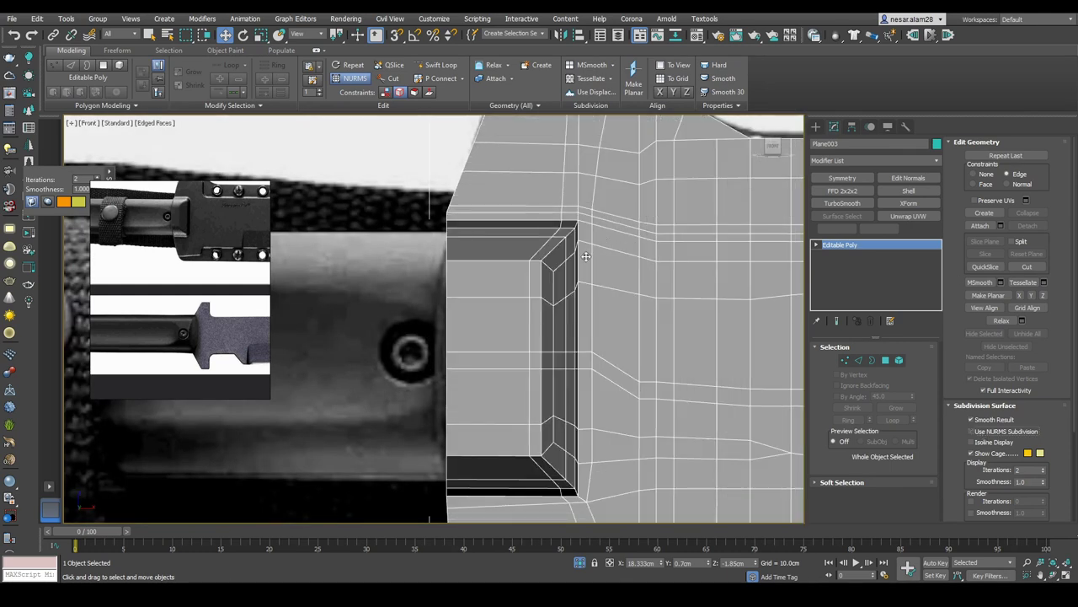
{"action": "key", "text": "2"}
{"action": "double_click", "coordinate": [580, 261]}
{"action": "scroll", "coordinate": [660, 332], "scroll_direction": "down", "scroll_amount": 2}
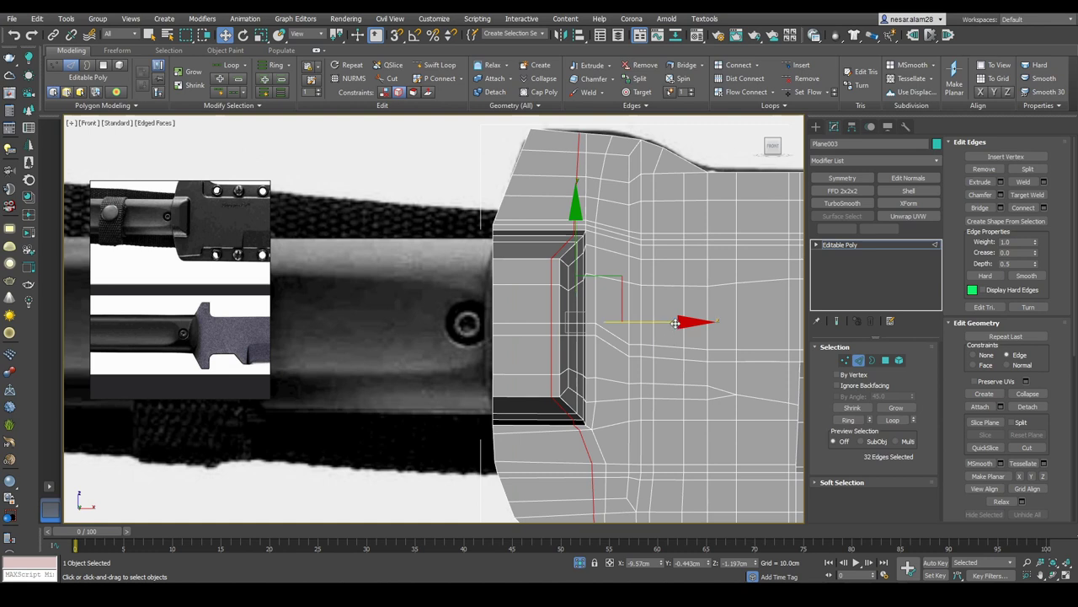
{"action": "middle_click_drag", "start_coordinate": [668, 321], "coordinate": [571, 369]}
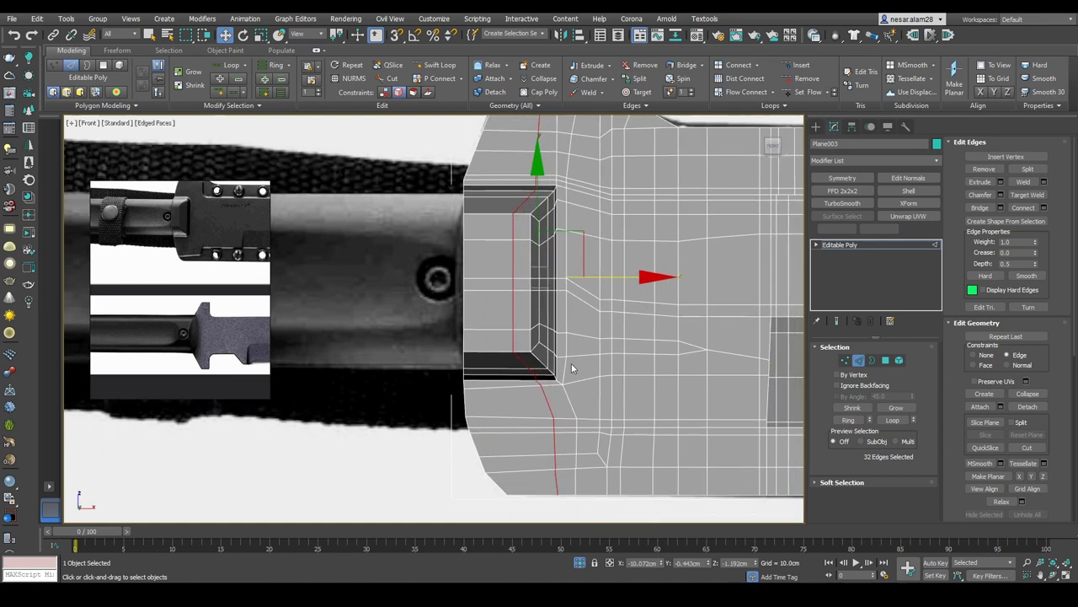
{"action": "key", "text": "2"}
Step: Preview the smoothed guard with and without edge lines to check the raised block's softened corners
{"action": "scroll", "coordinate": [551, 270], "scroll_direction": "up", "scroll_amount": 2}
{"action": "key", "text": "ctrl+q"}
{"action": "scroll", "coordinate": [551, 270], "scroll_direction": "down", "scroll_amount": 3}
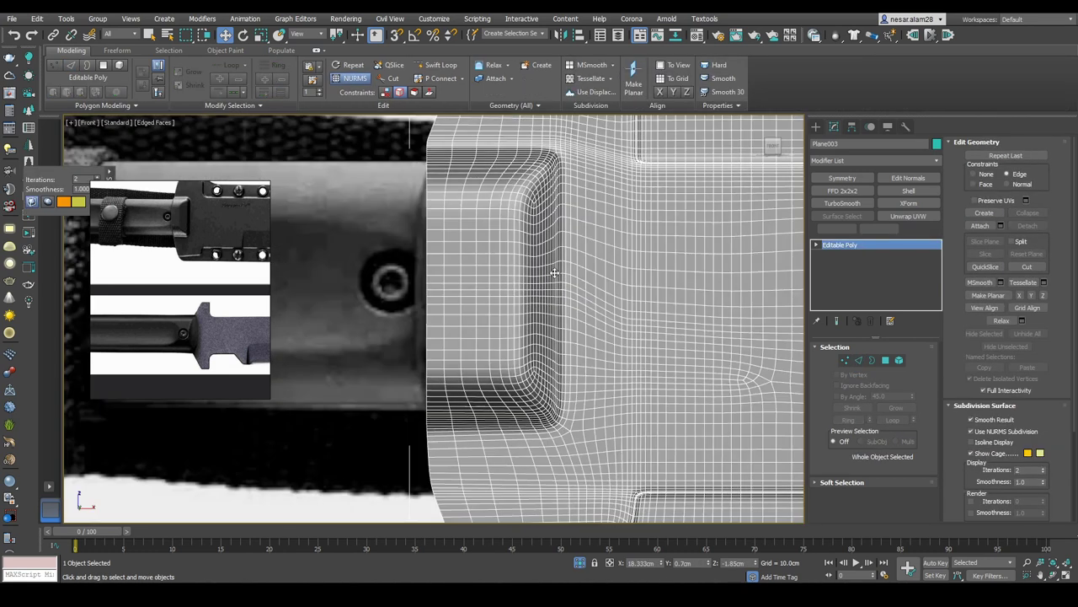
{"action": "key", "text": "F4"}
{"action": "middle_click_drag", "start_coordinate": [608, 307], "coordinate": [587, 292]}
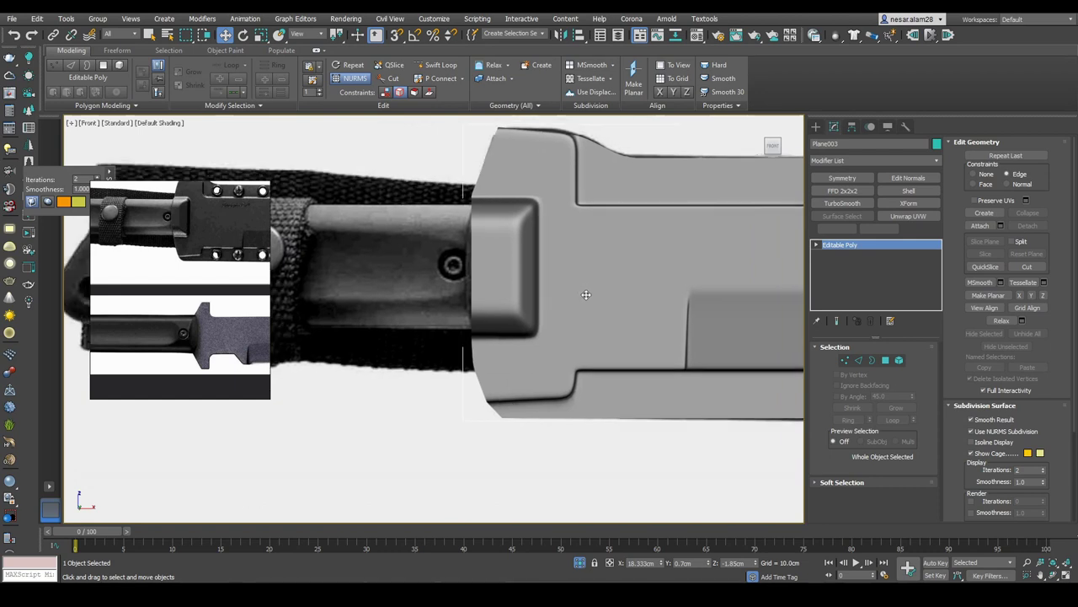
{"action": "scroll", "coordinate": [554, 295], "scroll_direction": "down", "scroll_amount": 3}
Step: Set the NURMS subdivision to 1 iteration and convert the smoothed sheath to an Editable Poly
{"action": "left_click", "coordinate": [1043, 471]}
{"action": "key", "text": "F4"}
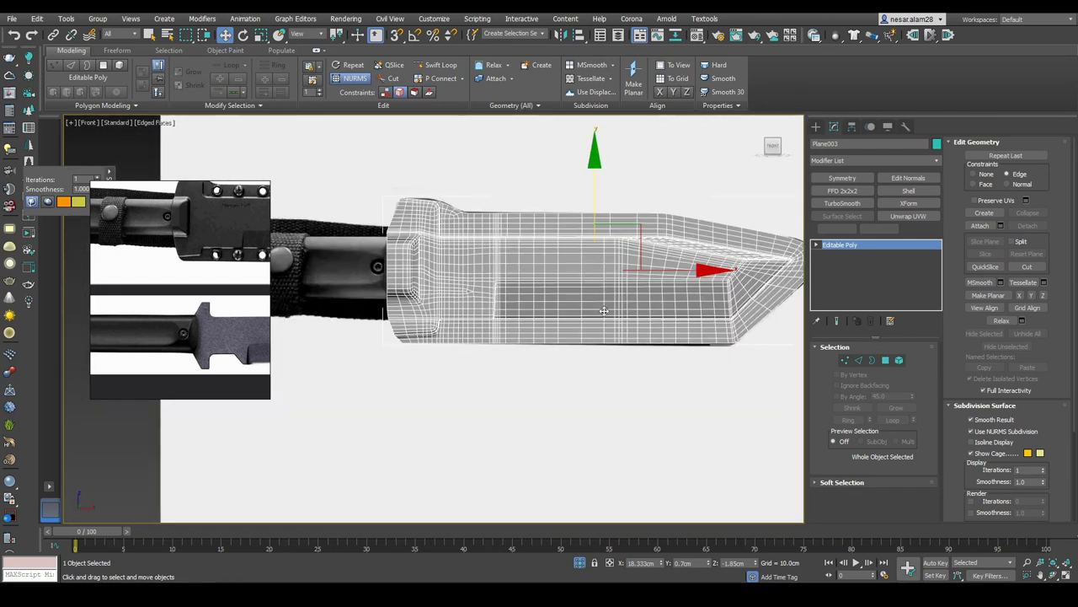
{"action": "middle_click_drag", "start_coordinate": [622, 318], "coordinate": [589, 304]}
{"action": "scroll", "coordinate": [204, 256], "scroll_direction": "up", "scroll_amount": 2}
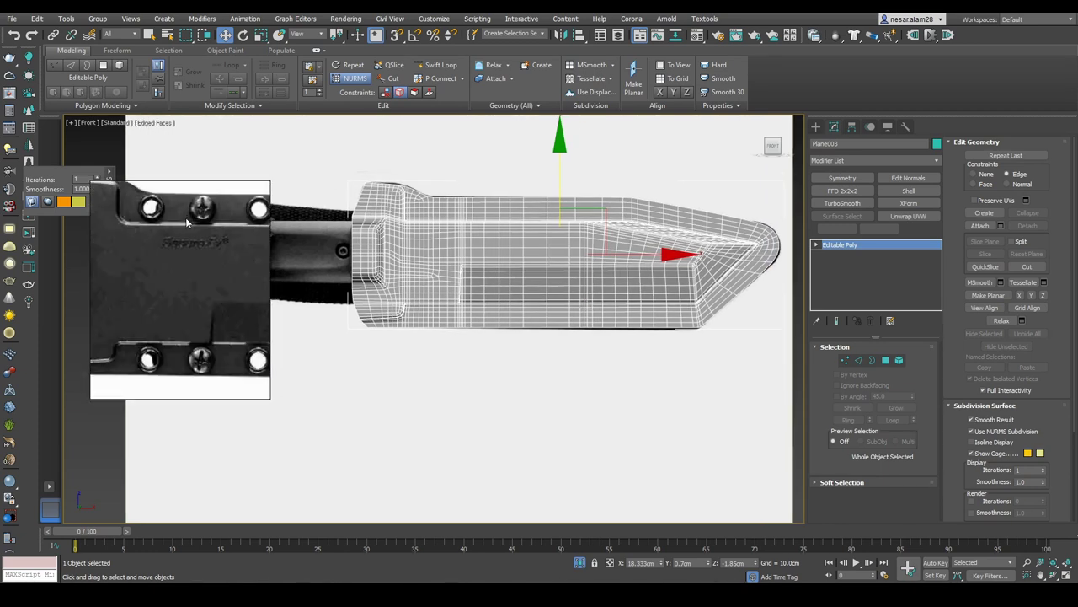
{"action": "scroll", "coordinate": [725, 250], "scroll_direction": "up", "scroll_amount": 3}
{"action": "right_click", "coordinate": [743, 253]}
{"action": "mouse_move", "coordinate": [800, 372]}
{"action": "left_click", "coordinate": [887, 380]}
{"action": "scroll", "coordinate": [579, 325], "scroll_direction": "up", "scroll_amount": 5}
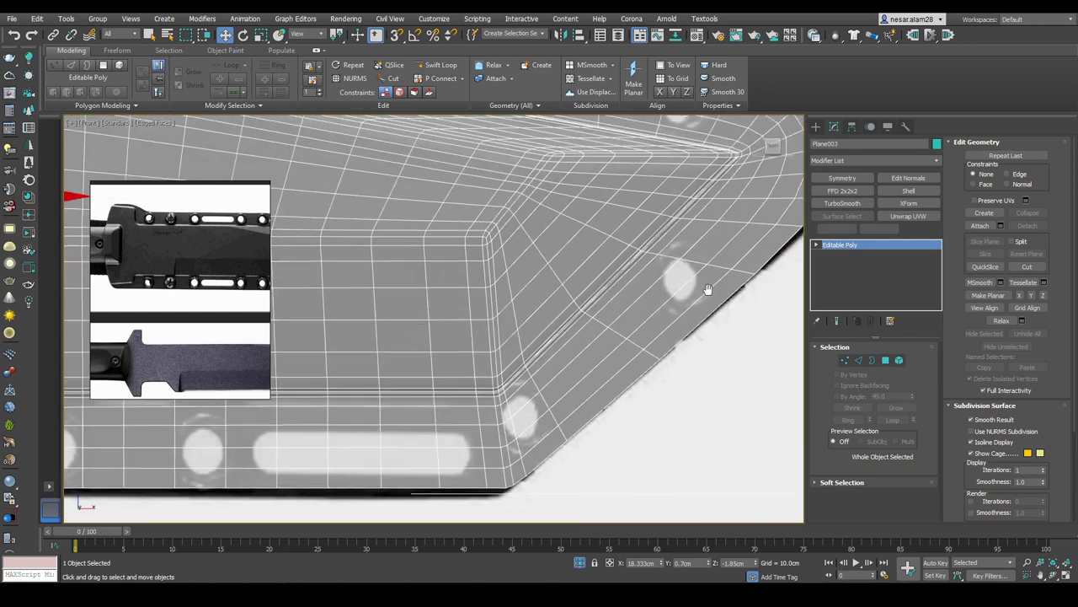
Step: Examine the converted mesh's vertices around the flange holes and slots against the reference image
{"action": "scroll", "coordinate": [579, 325], "scroll_direction": "down", "scroll_amount": 3}
{"action": "scroll", "coordinate": [471, 344], "scroll_direction": "up", "scroll_amount": 4}
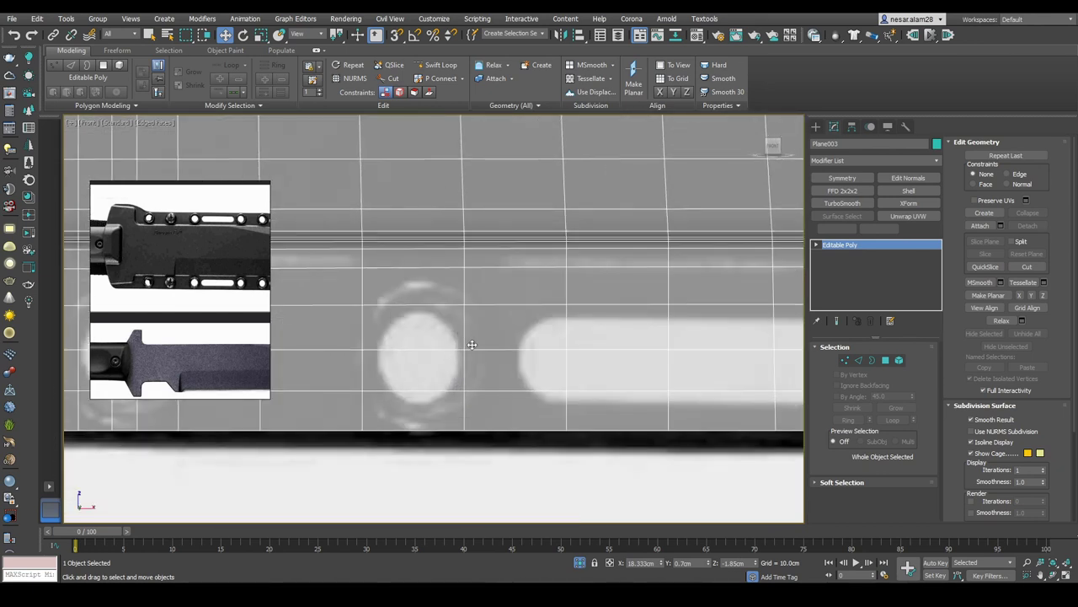
{"action": "key", "text": "1"}
{"action": "scroll", "coordinate": [482, 344], "scroll_direction": "down", "scroll_amount": 3}
{"action": "scroll", "coordinate": [548, 325], "scroll_direction": "up", "scroll_amount": 4}
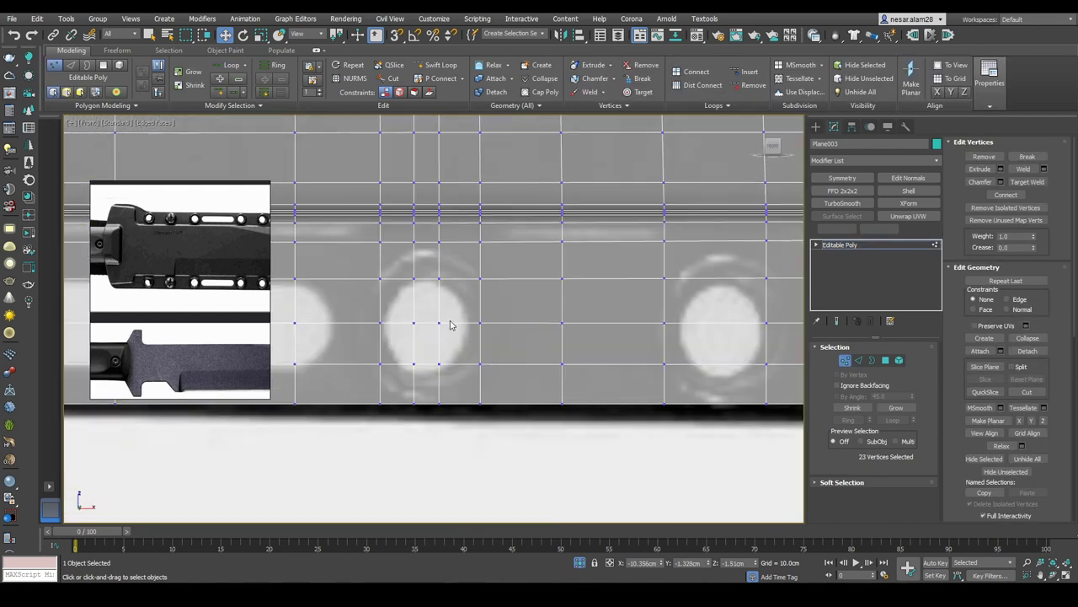
{"action": "scroll", "coordinate": [450, 320], "scroll_direction": "down", "scroll_amount": 5}
{"action": "scroll", "coordinate": [514, 244], "scroll_direction": "up", "scroll_amount": 5}
{"action": "scroll", "coordinate": [268, 289], "scroll_direction": "up", "scroll_amount": 5}
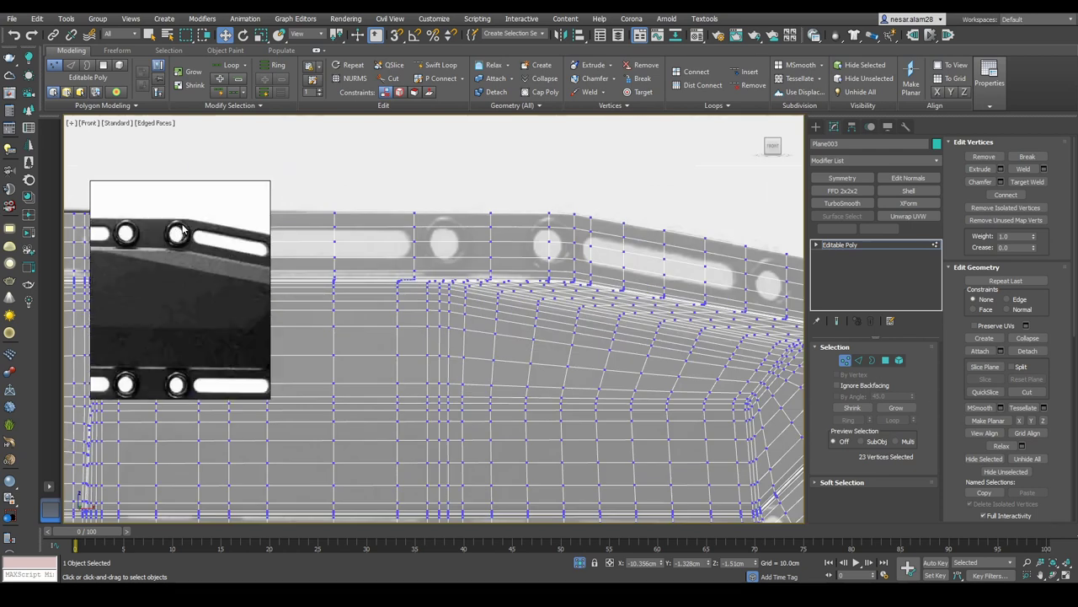
{"action": "left_click", "coordinate": [846, 361]}
Step: Create an 18-sided cylinder with a radius of about 1.5 cm over the round upper-flange hole before the bend
{"action": "left_click", "coordinate": [815, 126]}
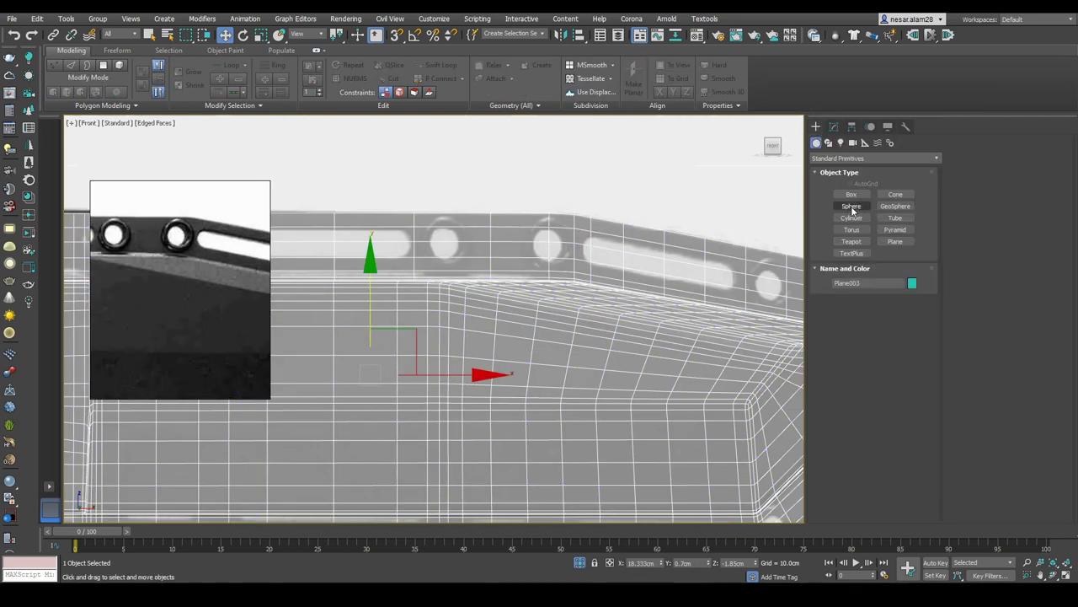
{"action": "left_click", "coordinate": [850, 217]}
{"action": "scroll", "coordinate": [520, 251], "scroll_direction": "up", "scroll_amount": 3}
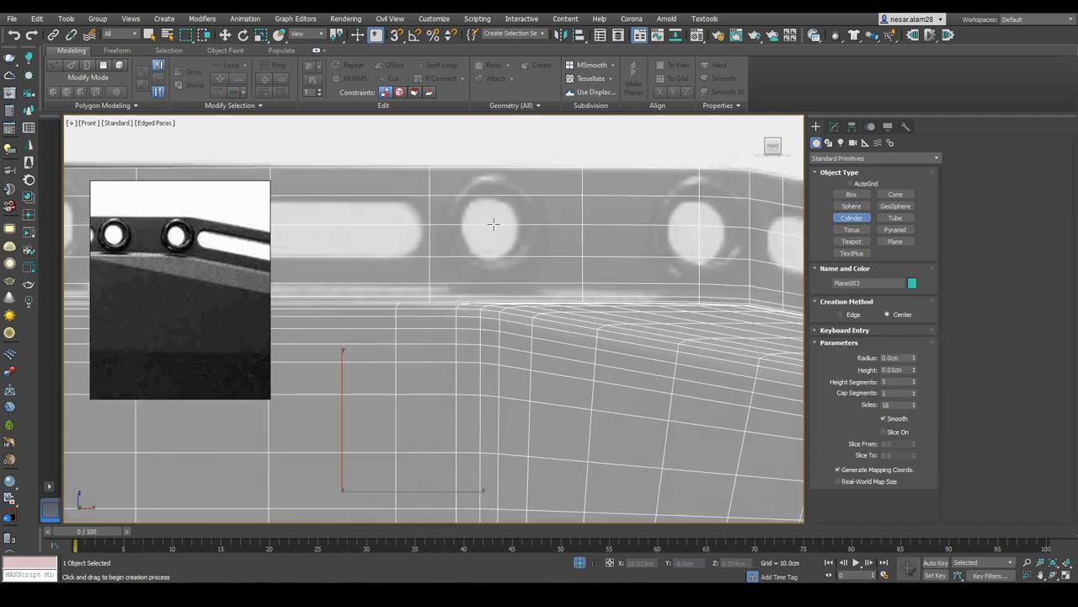
{"action": "left_click_drag", "start_coordinate": [490, 229], "coordinate": [536, 258]}
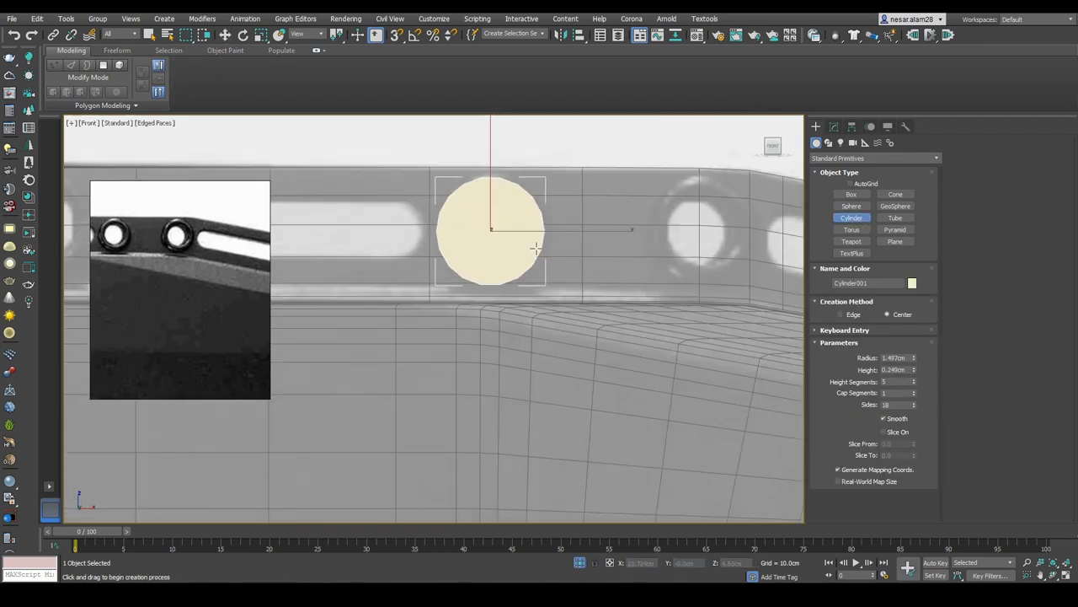
{"action": "key", "text": "w"}
{"action": "scroll", "coordinate": [505, 219], "scroll_direction": "up", "scroll_amount": 2}
{"action": "middle_click_drag", "start_coordinate": [505, 219], "coordinate": [502, 205], "text": "alt"}
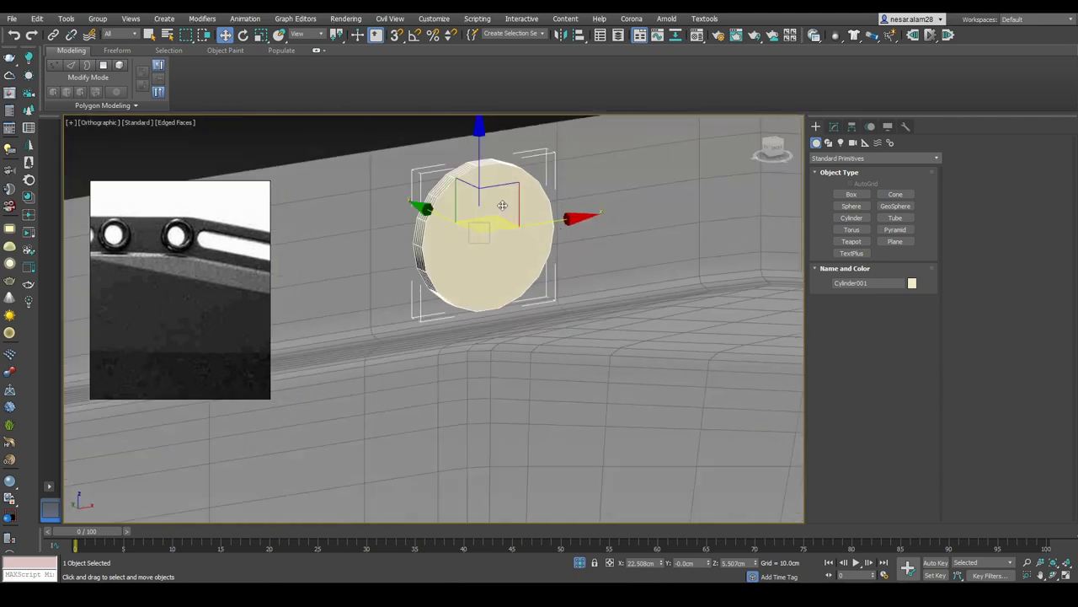
Step: Convert the cylinder to an Editable Poly and scale it up along Y into a much longer cylinder
{"action": "right_click", "coordinate": [502, 205]}
{"action": "mouse_move", "coordinate": [594, 323]}
{"action": "left_click", "coordinate": [648, 328]}
{"action": "middle_click_drag", "start_coordinate": [649, 328], "coordinate": [573, 263], "text": "alt"}
{"action": "key", "text": "e"}
{"action": "key", "text": "r"}
{"action": "left_click_drag", "start_coordinate": [505, 210], "coordinate": [699, 253]}
{"action": "scroll", "coordinate": [700, 253], "scroll_direction": "up", "scroll_amount": 3}
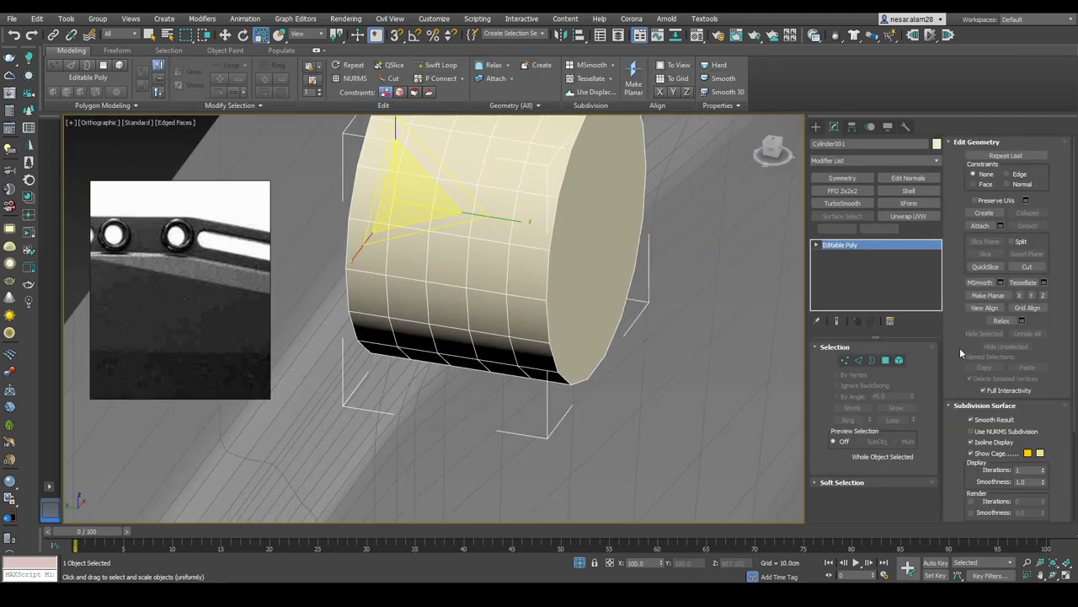
Step: Inset both end caps of the cylinder and bridge the inner polygons to hollow it into a ring
{"action": "key", "text": "4"}
{"action": "left_click", "coordinate": [590, 252]}
{"action": "middle_click_drag", "start_coordinate": [590, 253], "coordinate": [563, 207], "text": "alt"}
{"action": "left_click", "coordinate": [563, 206], "text": "ctrl"}
{"action": "right_click", "coordinate": [529, 192]}
{"action": "left_click", "coordinate": [505, 246]}
{"action": "left_click_drag", "start_coordinate": [509, 246], "coordinate": [546, 266]}
{"action": "right_click", "coordinate": [546, 266]}
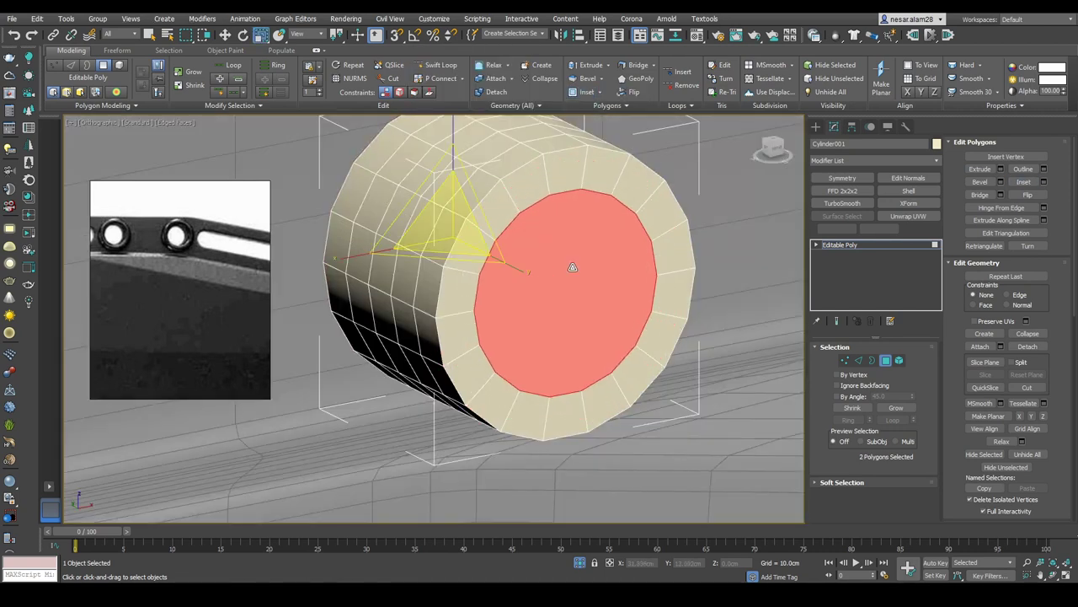
{"action": "left_click", "coordinate": [979, 194]}
Step: Select the inner and outer rim edge loops on both ends of the ring
{"action": "scroll", "coordinate": [522, 320], "scroll_direction": "down", "scroll_amount": 3}
{"action": "middle_click_drag", "start_coordinate": [523, 320], "coordinate": [590, 303], "text": "alt"}
{"action": "key", "text": "2"}
{"action": "scroll", "coordinate": [649, 322], "scroll_direction": "down", "scroll_amount": 3}
{"action": "double_click", "coordinate": [634, 293]}
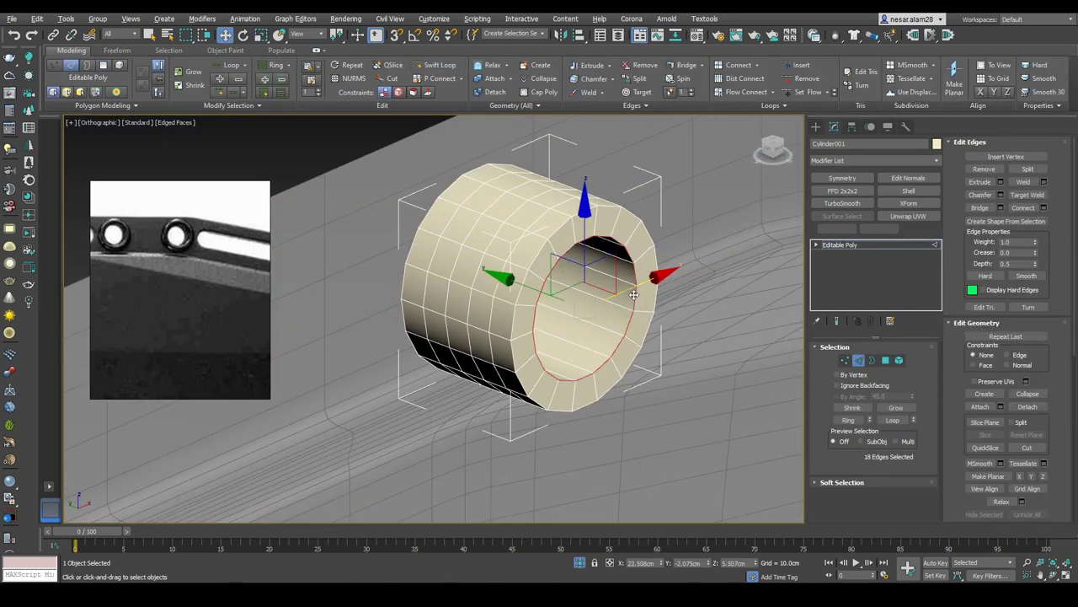
{"action": "middle_click_drag", "start_coordinate": [556, 232], "coordinate": [451, 268], "text": "alt"}
{"action": "double_click", "coordinate": [451, 268], "text": "ctrl"}
{"action": "double_click", "coordinate": [449, 262], "text": "ctrl"}
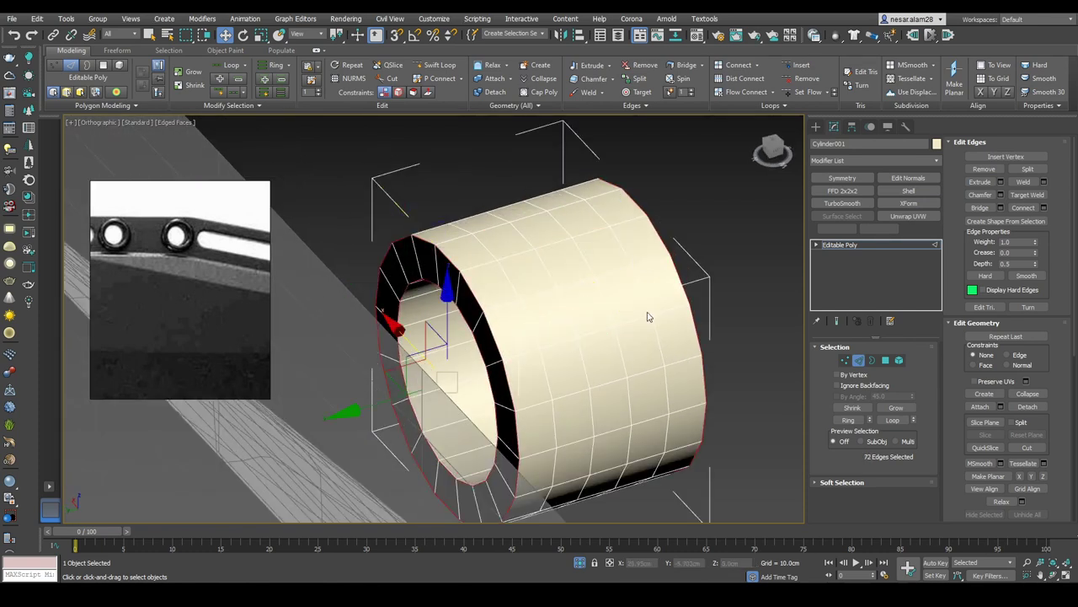
{"action": "middle_click_drag", "start_coordinate": [519, 305], "coordinate": [647, 294], "text": "alt"}
{"action": "left_click", "coordinate": [1000, 195]}
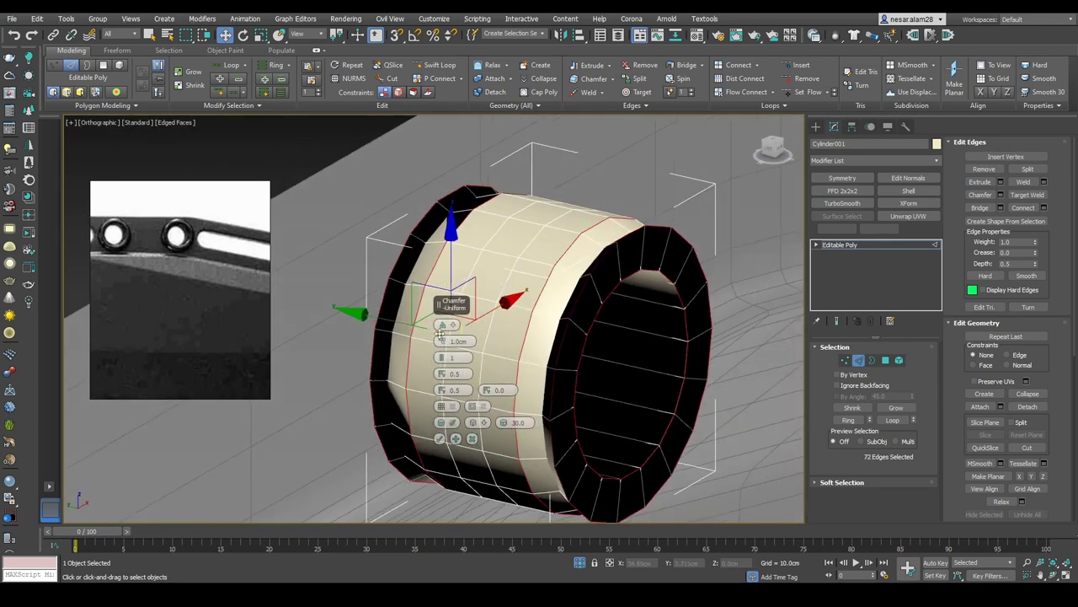
{"action": "left_click_drag", "start_coordinate": [469, 381], "coordinate": [472, 438]}
{"action": "left_click", "coordinate": [472, 437]}
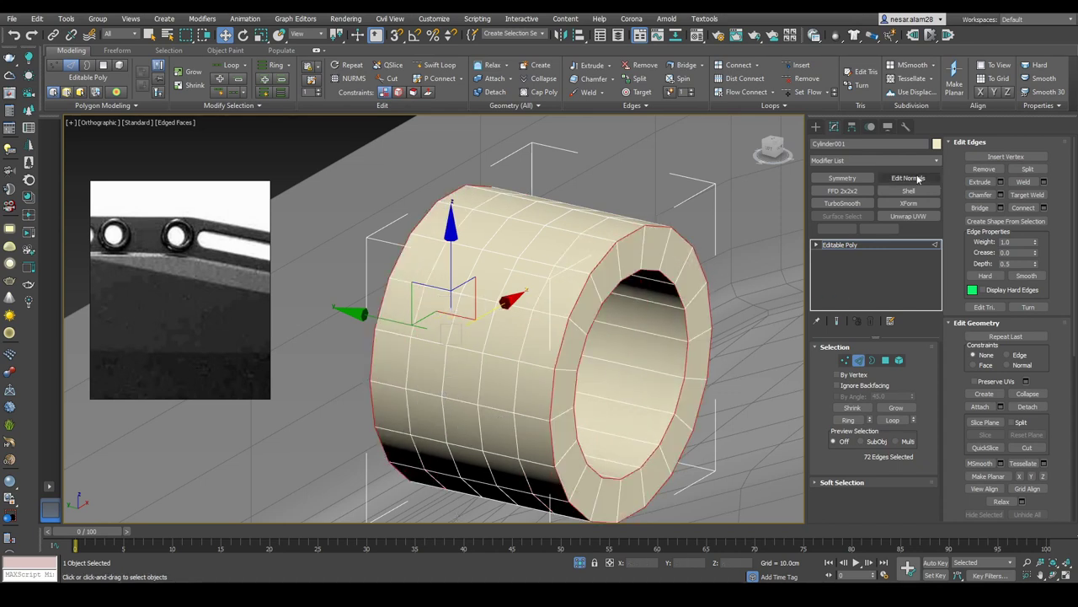
Step: Reset the ring's XForm and convert it back to an Editable Poly
{"action": "left_click", "coordinate": [906, 126]}
{"action": "left_click", "coordinate": [873, 266]}
{"action": "right_click", "coordinate": [632, 287]}
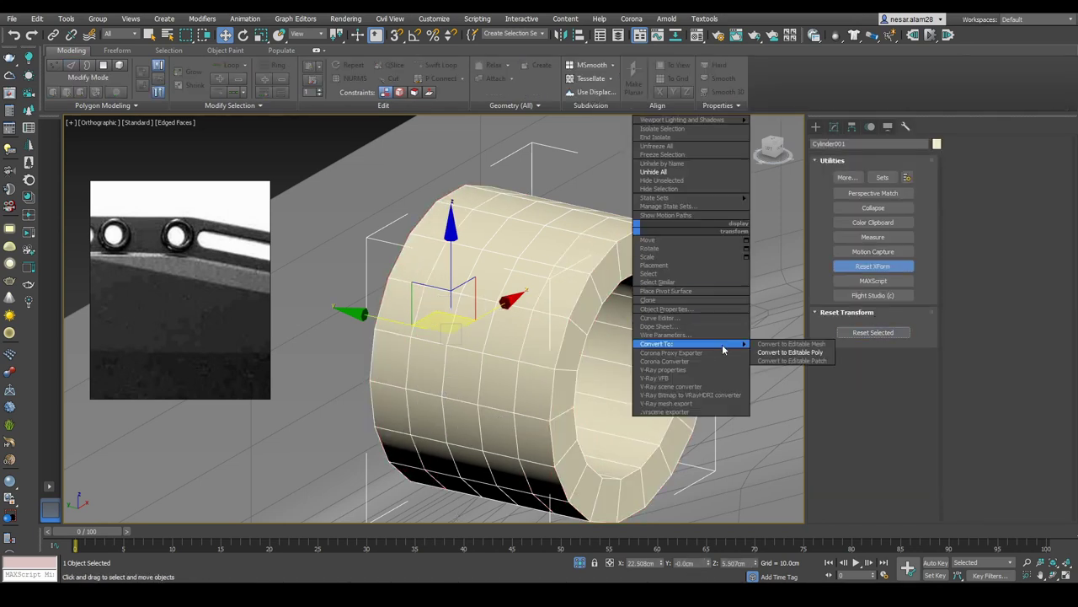
{"action": "left_click", "coordinate": [779, 351]}
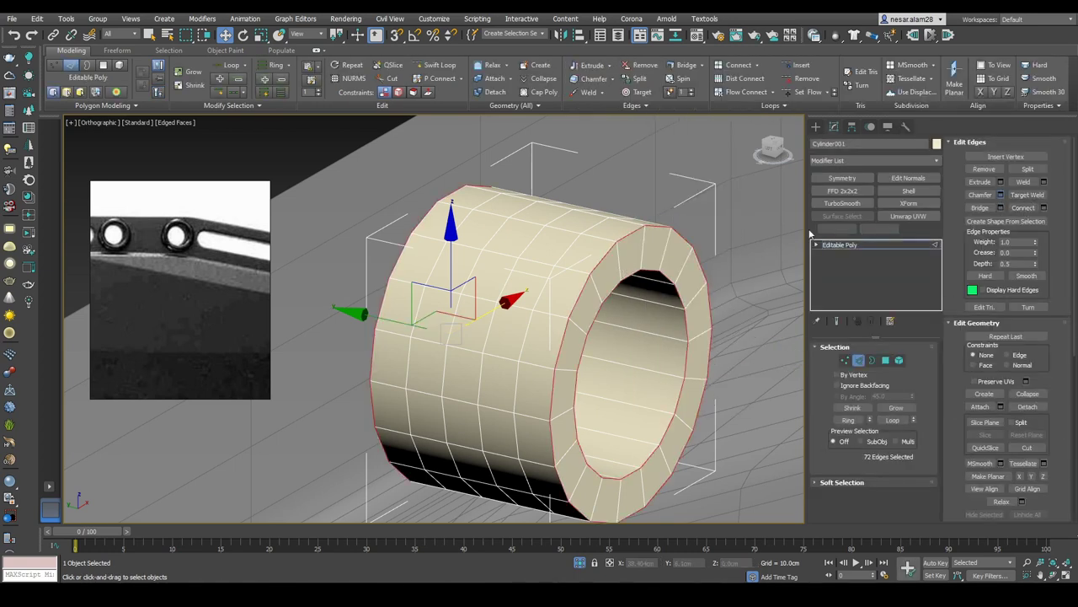
Step: Chamfer the ring's four rim loops by 0.187 cm with 3 segments and leave edge editing
{"action": "left_click", "coordinate": [1000, 194]}
{"action": "middle_click_drag", "start_coordinate": [640, 278], "coordinate": [620, 262], "text": "alt"}
{"action": "left_click_drag", "start_coordinate": [440, 343], "coordinate": [496, 424]}
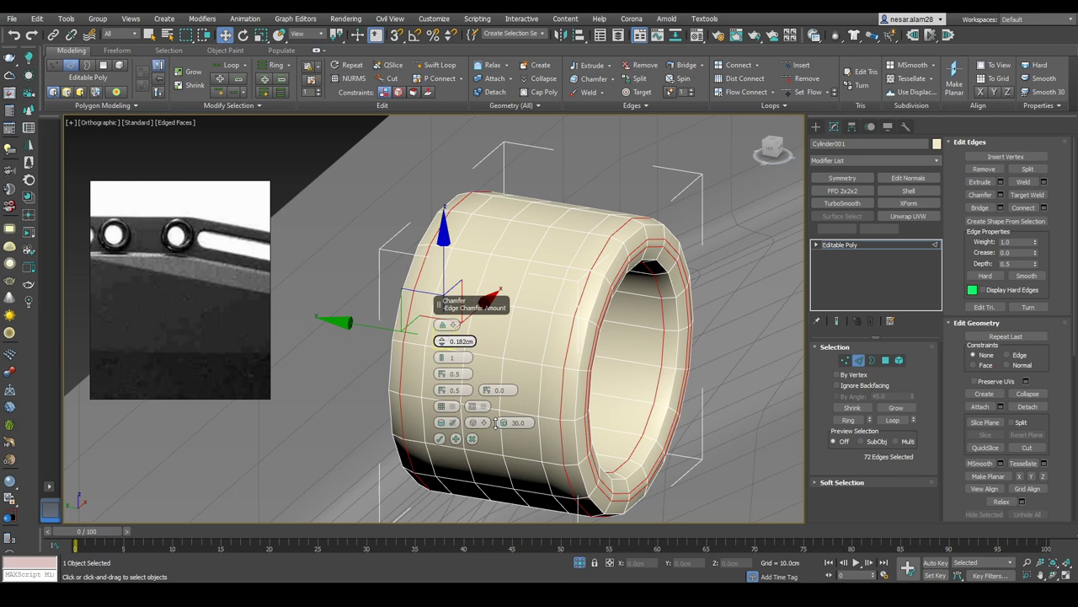
{"action": "left_click_drag", "start_coordinate": [440, 357], "coordinate": [444, 359]}
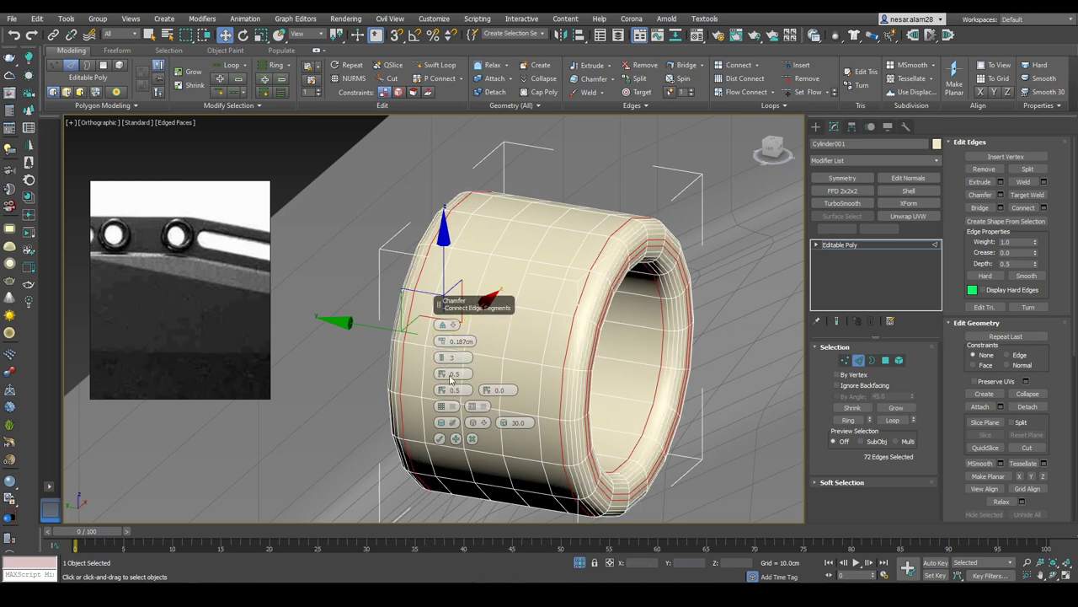
{"action": "left_click", "coordinate": [439, 440]}
{"action": "middle_click_drag", "start_coordinate": [442, 434], "coordinate": [577, 293], "text": "alt"}
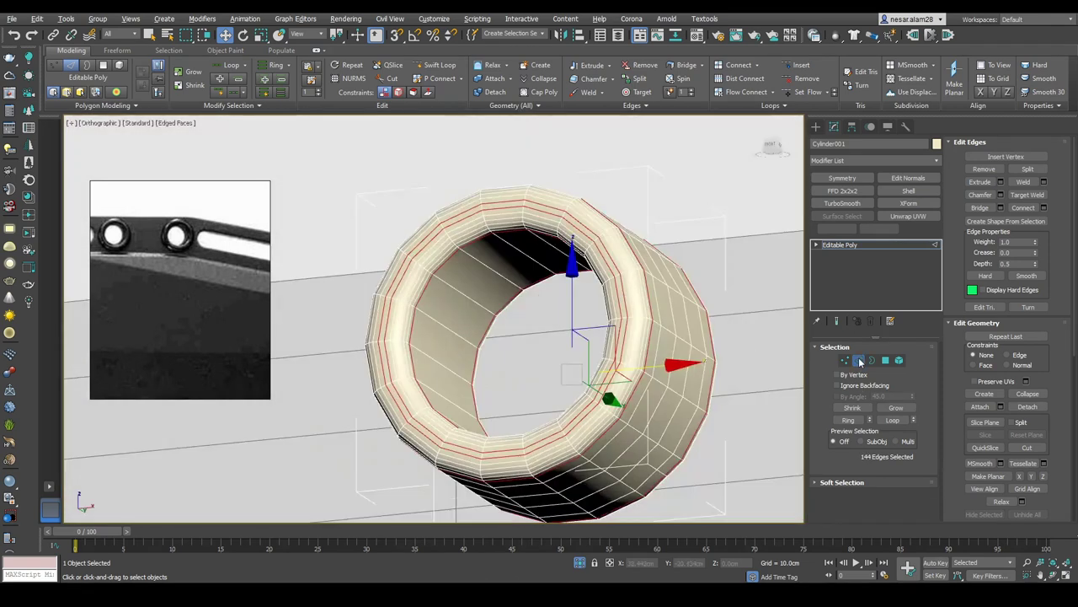
{"action": "left_click", "coordinate": [859, 360]}
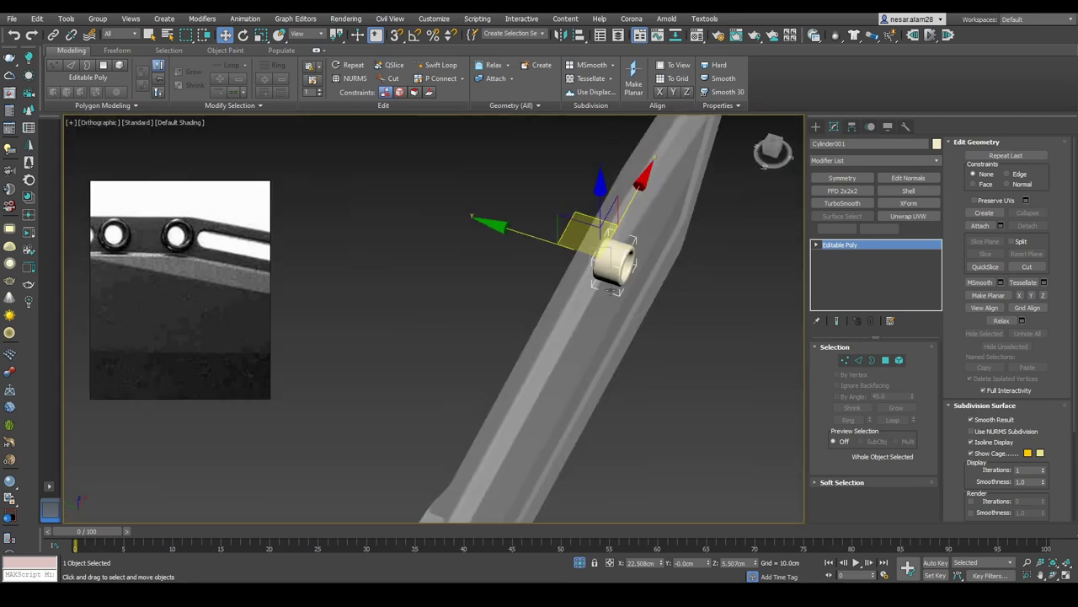
Step: Move the ring along Y to about 2.38 cm so it sits through the flange, and check it from the front
{"action": "left_click_drag", "start_coordinate": [546, 238], "coordinate": [516, 230]}
{"action": "left_click", "coordinate": [647, 220]}
{"action": "mouse_move", "coordinate": [647, 220]}
{"action": "middle_mouse_down", "text": "alt"}
{"action": "mouse_move", "coordinate": [607, 178]}
{"action": "mouse_move", "coordinate": [631, 220]}
{"action": "middle_mouse_up", "text": "alt"}
{"action": "key", "text": "f"}
{"action": "scroll", "coordinate": [534, 200], "scroll_direction": "up", "scroll_amount": 5}
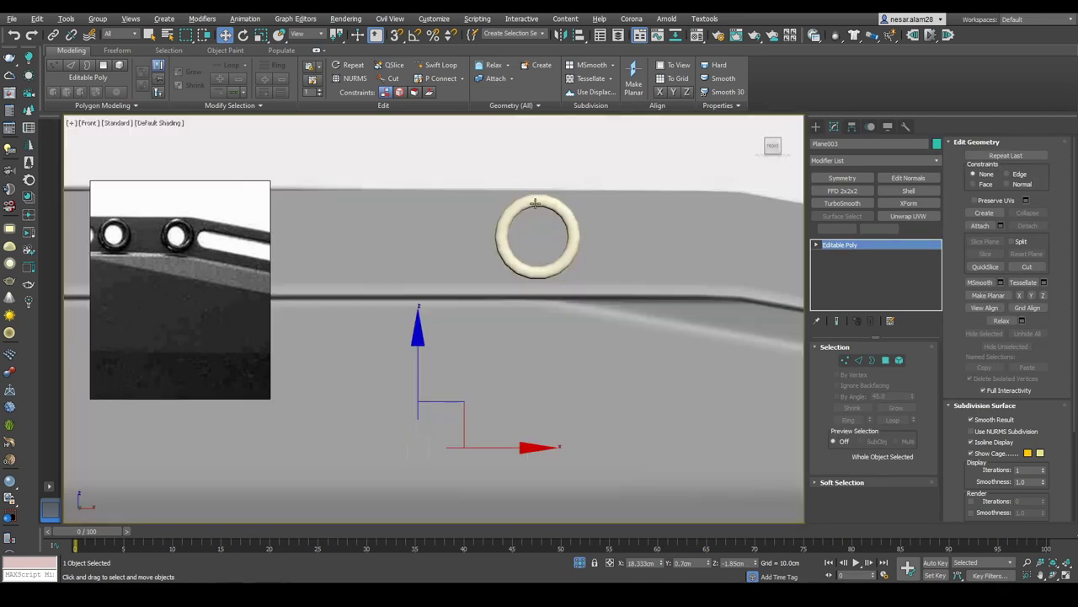
{"action": "key", "text": "F4"}
{"action": "left_click", "coordinate": [534, 200]}
{"action": "key", "text": "z"}
{"action": "left_click", "coordinate": [899, 360]}
{"action": "middle_click_drag", "start_coordinate": [727, 304], "coordinate": [632, 340], "text": "alt"}
{"action": "left_click", "coordinate": [632, 340]}
{"action": "left_click", "coordinate": [885, 360]}
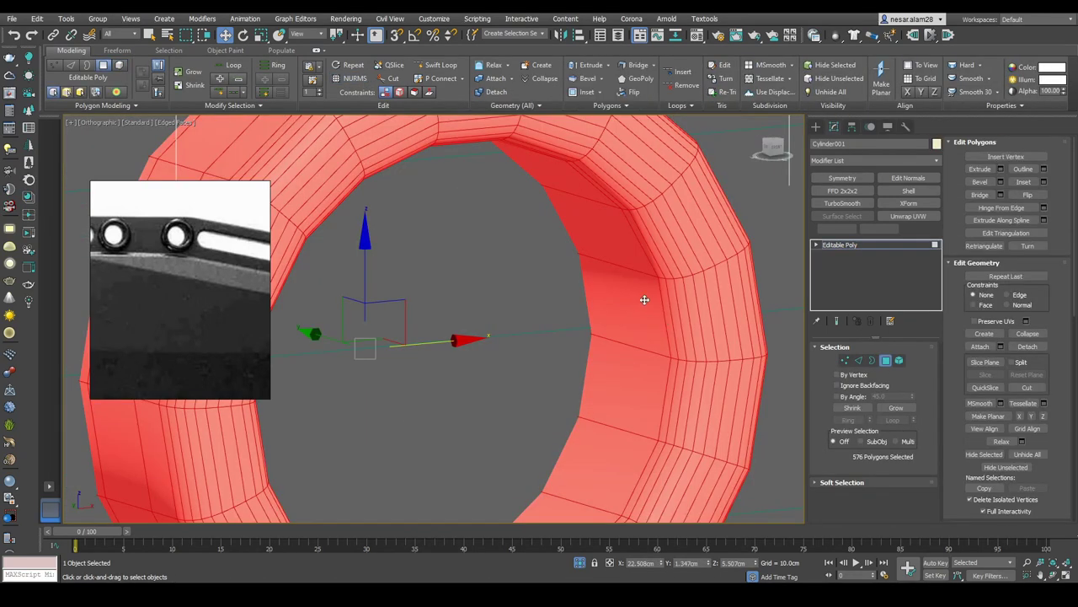
{"action": "left_click", "coordinate": [653, 260]}
{"action": "left_click", "coordinate": [653, 260], "text": "shift"}
{"action": "left_click", "coordinate": [897, 408]}
{"action": "left_click", "coordinate": [897, 407]}
{"action": "left_click", "coordinate": [897, 408]}
{"action": "scroll", "coordinate": [615, 294], "scroll_direction": "down", "scroll_amount": 5}
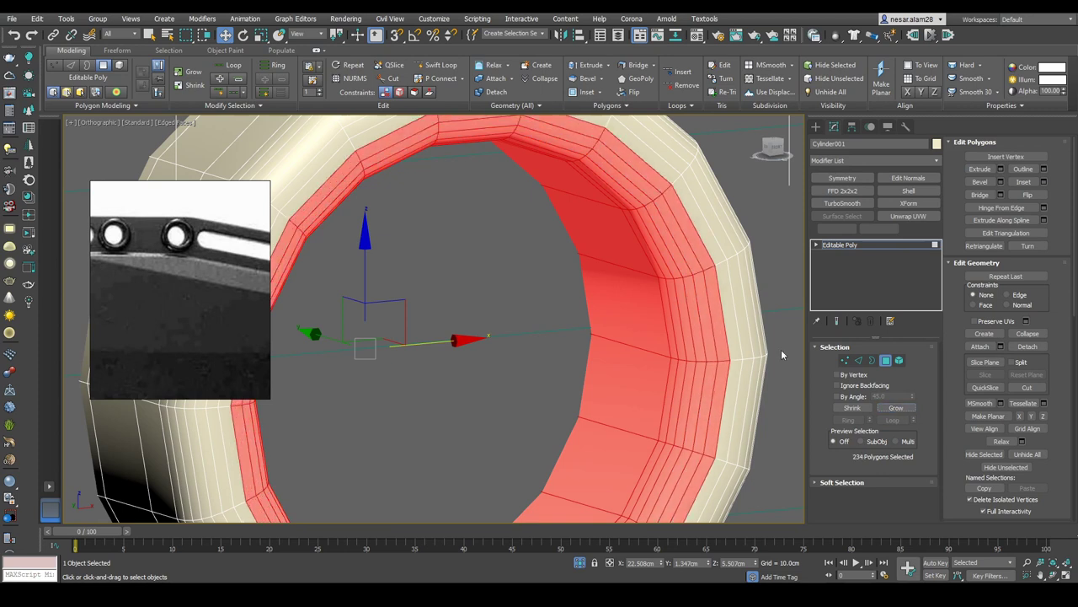
{"action": "key", "text": "r"}
{"action": "middle_click_drag", "start_coordinate": [519, 274], "coordinate": [573, 253], "text": "alt"}
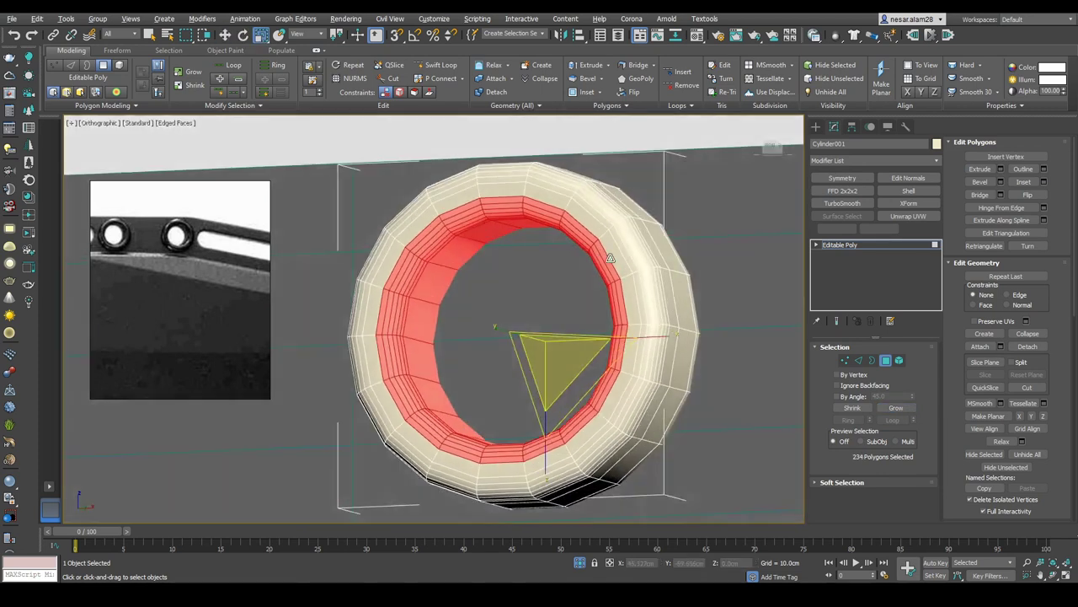
{"action": "left_click", "coordinate": [768, 152]}
{"action": "scroll", "coordinate": [605, 206], "scroll_direction": "up", "scroll_amount": 4}
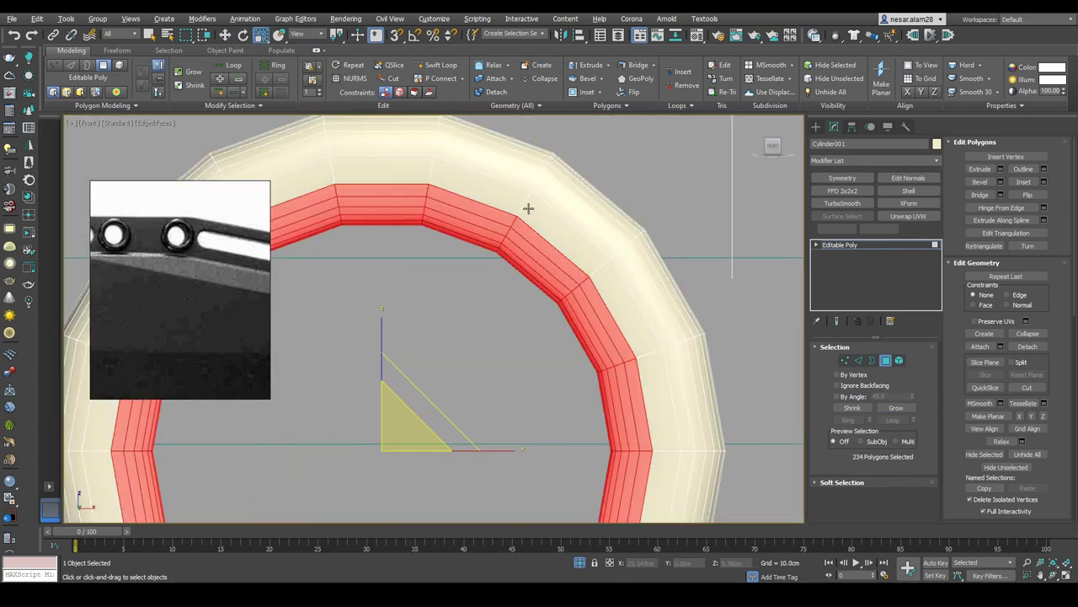
Step: Simplify the ring's rounded end faces by ring-selecting short radial edges and merging them into fewer loops
{"action": "key", "text": "2"}
{"action": "left_click", "coordinate": [524, 198]}
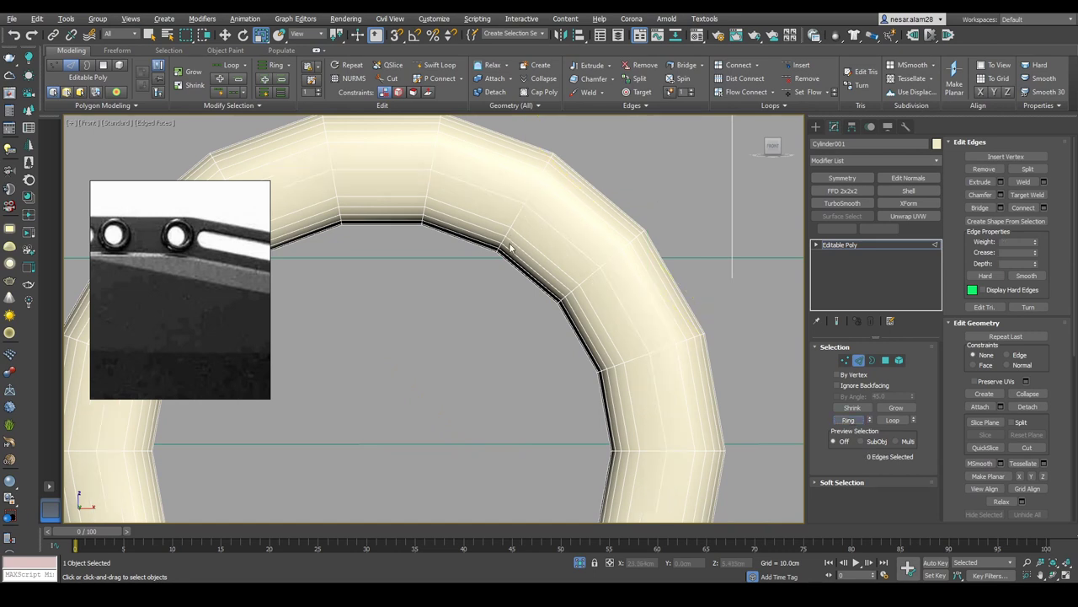
{"action": "left_click", "coordinate": [507, 241]}
{"action": "middle_click_drag", "start_coordinate": [507, 241], "coordinate": [550, 209], "text": "alt"}
{"action": "scroll", "coordinate": [551, 209], "scroll_direction": "up", "scroll_amount": 2}
{"action": "left_click", "coordinate": [561, 182], "text": "ctrl"}
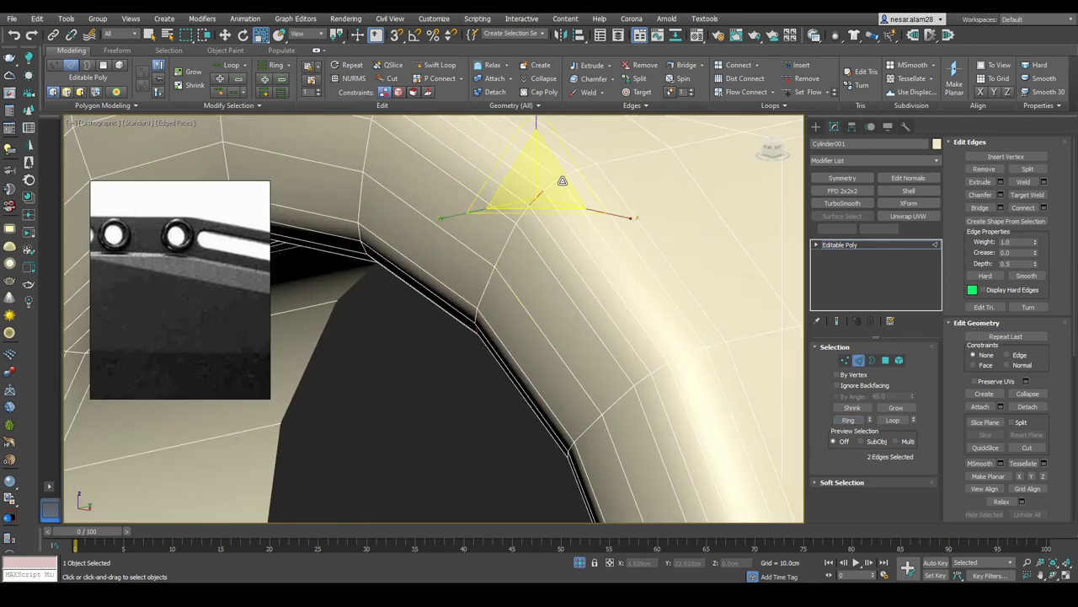
{"action": "middle_click_drag", "start_coordinate": [618, 230], "coordinate": [520, 272], "text": "alt"}
{"action": "scroll", "coordinate": [519, 272], "scroll_direction": "down", "scroll_amount": 3}
{"action": "scroll", "coordinate": [492, 288], "scroll_direction": "up", "scroll_amount": 3}
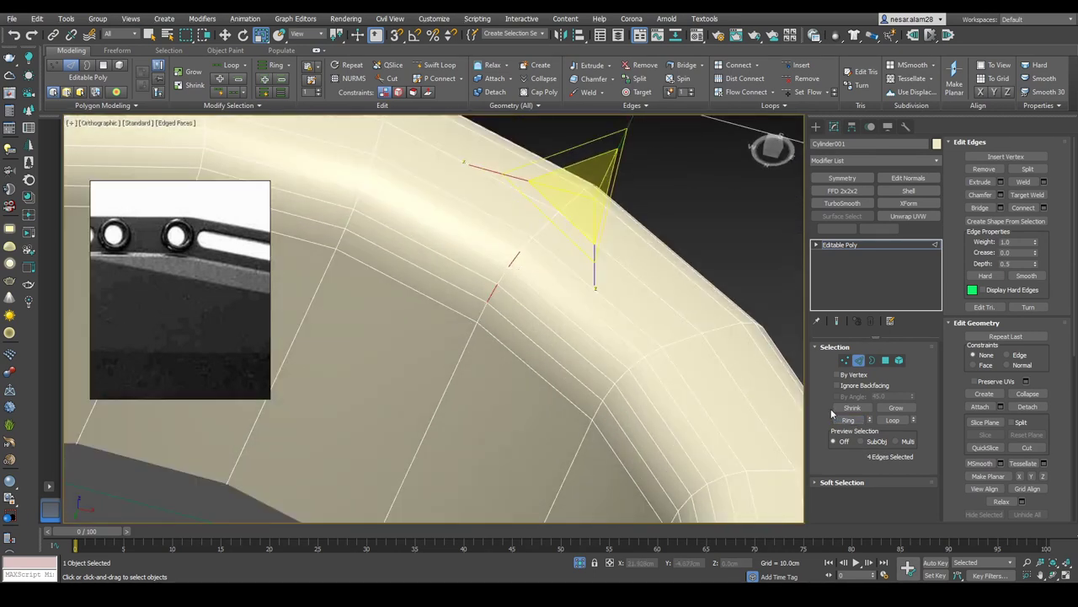
{"action": "scroll", "coordinate": [716, 354], "scroll_direction": "down", "scroll_amount": 4}
{"action": "middle_click_drag", "start_coordinate": [715, 355], "coordinate": [609, 225], "text": "alt"}
{"action": "scroll", "coordinate": [610, 226], "scroll_direction": "up", "scroll_amount": 4}
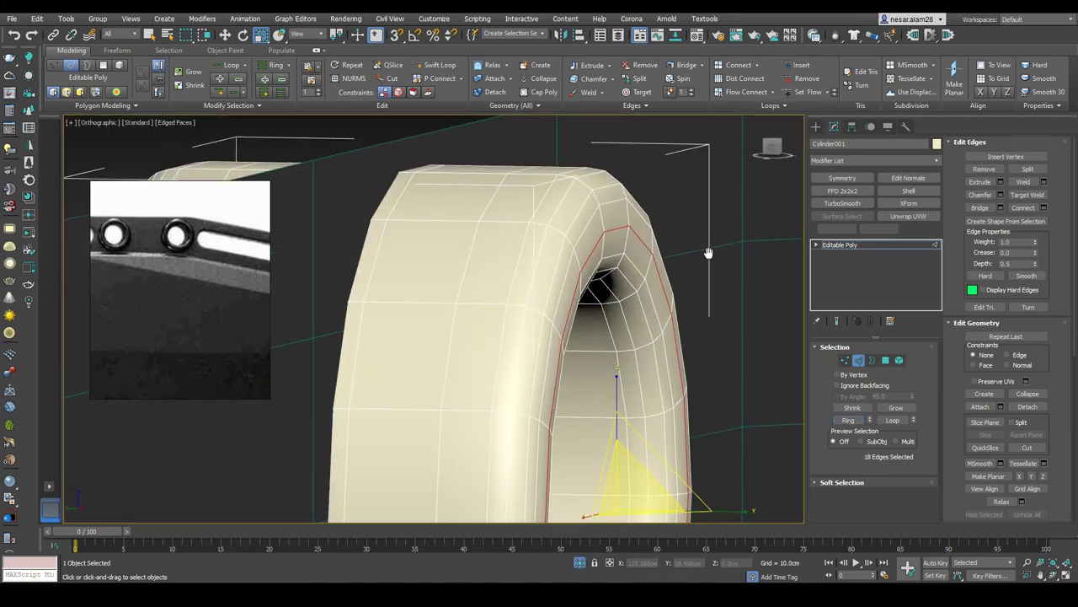
{"action": "scroll", "coordinate": [712, 257], "scroll_direction": "down", "scroll_amount": 3}
{"action": "mouse_move", "coordinate": [712, 257]}
{"action": "middle_mouse_down", "text": "alt"}
{"action": "mouse_move", "coordinate": [737, 296]}
{"action": "mouse_move", "coordinate": [729, 211]}
{"action": "middle_mouse_up", "text": "alt"}
{"action": "key", "text": "2"}
{"action": "key", "text": "F4"}
{"action": "scroll", "coordinate": [728, 210], "scroll_direction": "down", "scroll_amount": 3}
Step: Center the ring on the reference flange hole in the front view and scale it to about 95% in X and Z
{"action": "left_click_drag", "start_coordinate": [772, 150], "coordinate": [731, 173]}
{"action": "left_click", "coordinate": [780, 147]}
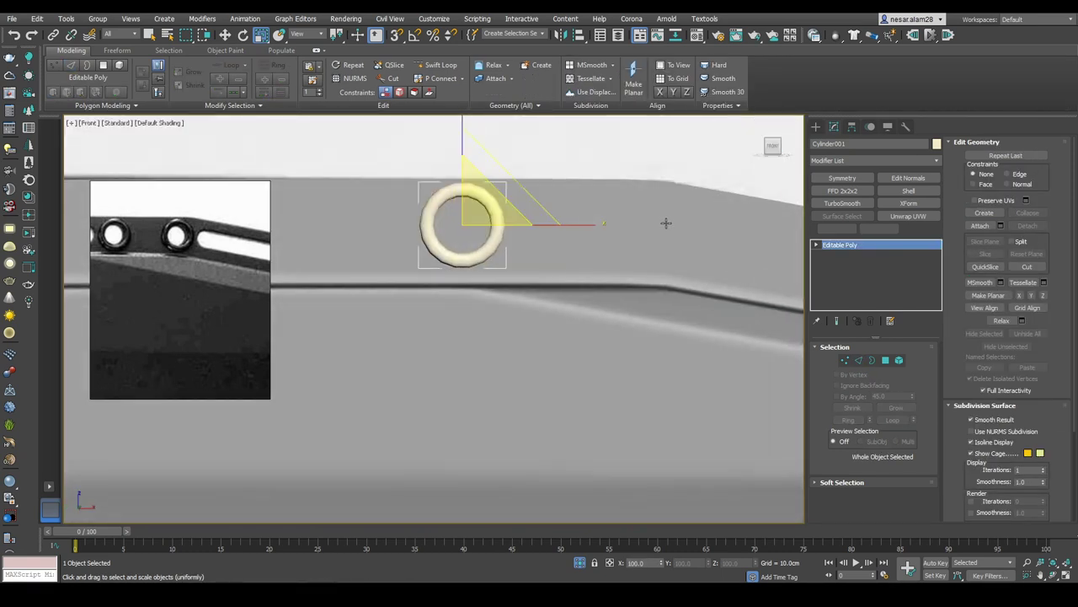
{"action": "key", "text": "F4"}
{"action": "key", "text": "w"}
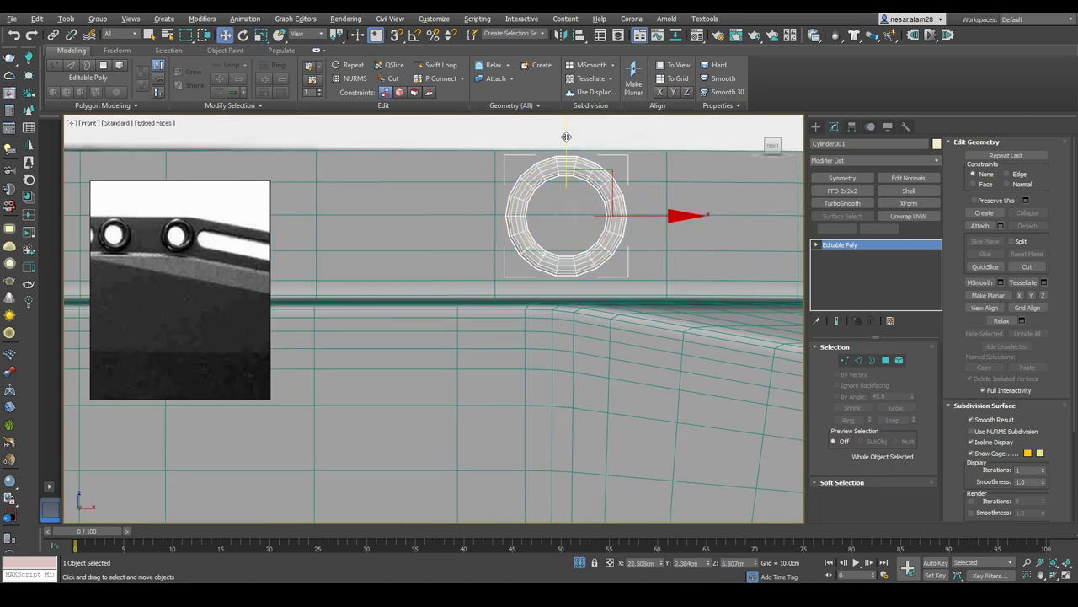
{"action": "scroll", "coordinate": [708, 214], "scroll_direction": "up", "scroll_amount": 2}
{"action": "left_click", "coordinate": [599, 202]}
{"action": "left_click", "coordinate": [554, 169]}
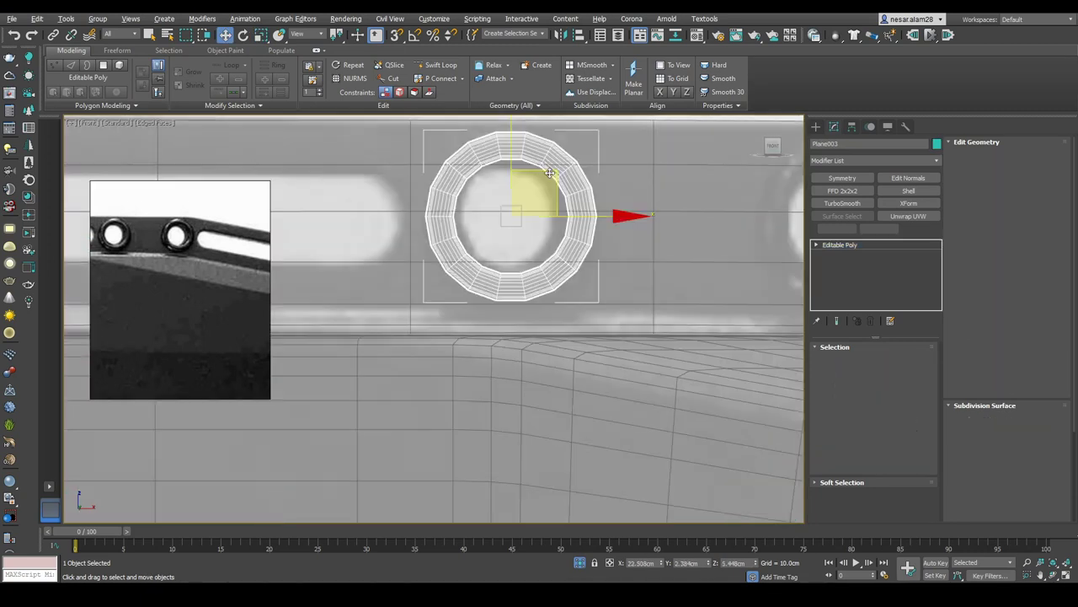
{"action": "key", "text": "r"}
{"action": "scroll", "coordinate": [651, 202], "scroll_direction": "down", "scroll_amount": 4}
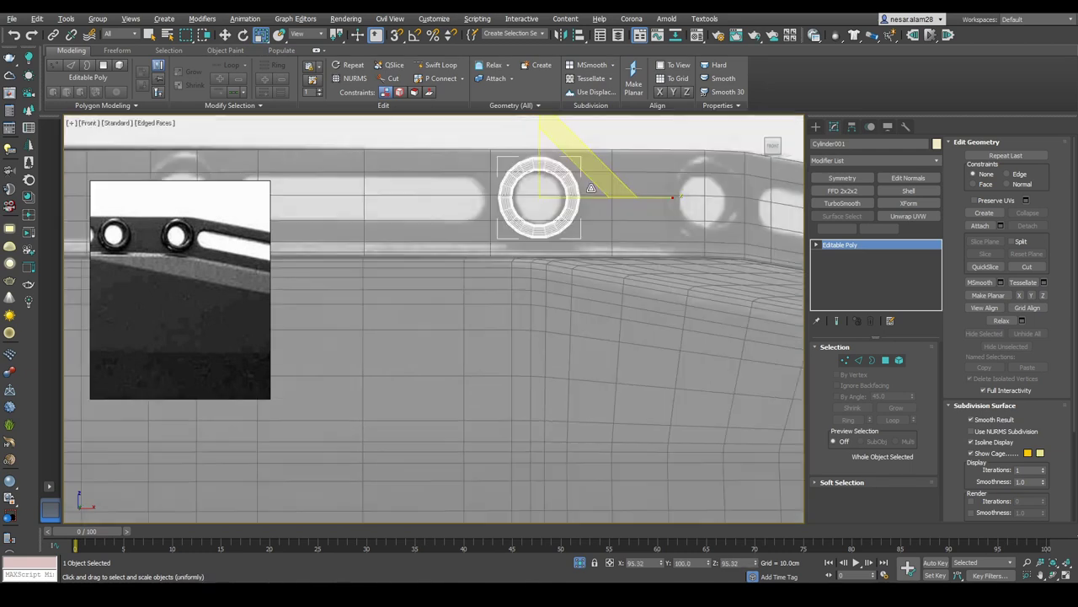
{"action": "scroll", "coordinate": [650, 202], "scroll_direction": "up", "scroll_amount": 4}
Step: Copy the ring along X onto the upper-flange hole beyond the slot and again onto the hole nearest the guard
{"action": "key", "text": "w"}
{"action": "mouse_move", "coordinate": [723, 186]}
{"action": "left_mouse_down", "text": "shift"}
{"action": "mouse_move", "coordinate": [458, 185]}
{"action": "mouse_move", "coordinate": [469, 184]}
{"action": "left_mouse_up", "text": "shift"}
{"action": "left_click", "coordinate": [539, 345]}
{"action": "middle_click_drag", "start_coordinate": [433, 248], "coordinate": [653, 244]}
{"action": "left_click_drag", "start_coordinate": [678, 204], "coordinate": [430, 199], "text": "shift"}
{"action": "left_click", "coordinate": [539, 345]}
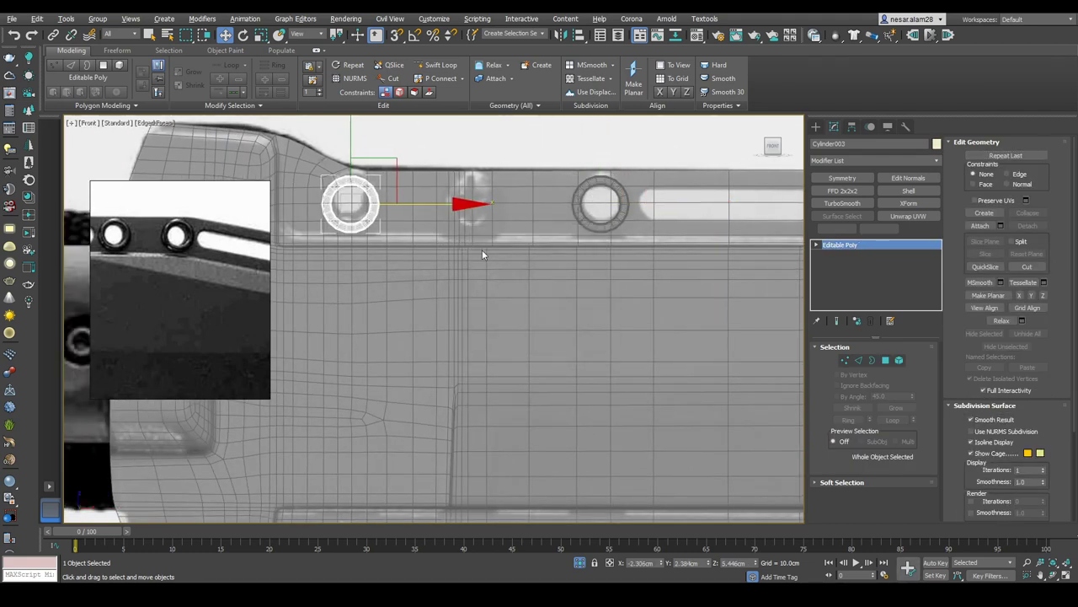
Step: Try copying the guard-side ring straight down onto the matching lower-flange hole at Z about -11.6 cm
{"action": "scroll", "coordinate": [394, 232], "scroll_direction": "down", "scroll_amount": 3}
{"action": "left_click", "coordinate": [395, 233]}
{"action": "scroll", "coordinate": [394, 233], "scroll_direction": "up", "scroll_amount": 3}
{"action": "middle_click_drag", "start_coordinate": [394, 232], "coordinate": [444, 205]}
{"action": "left_click", "coordinate": [433, 175]}
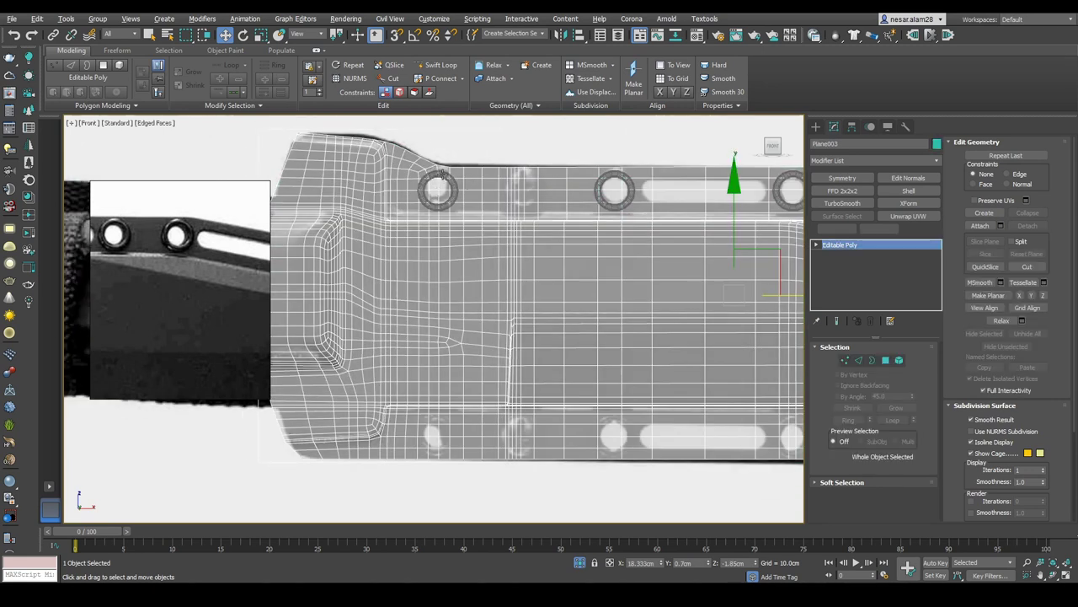
{"action": "left_click", "coordinate": [438, 173]}
{"action": "left_click_drag", "start_coordinate": [444, 119], "coordinate": [444, 355]}
{"action": "left_click", "coordinate": [539, 344]}
{"action": "key", "text": "z"}
{"action": "scroll", "coordinate": [497, 358], "scroll_direction": "down", "scroll_amount": 5}
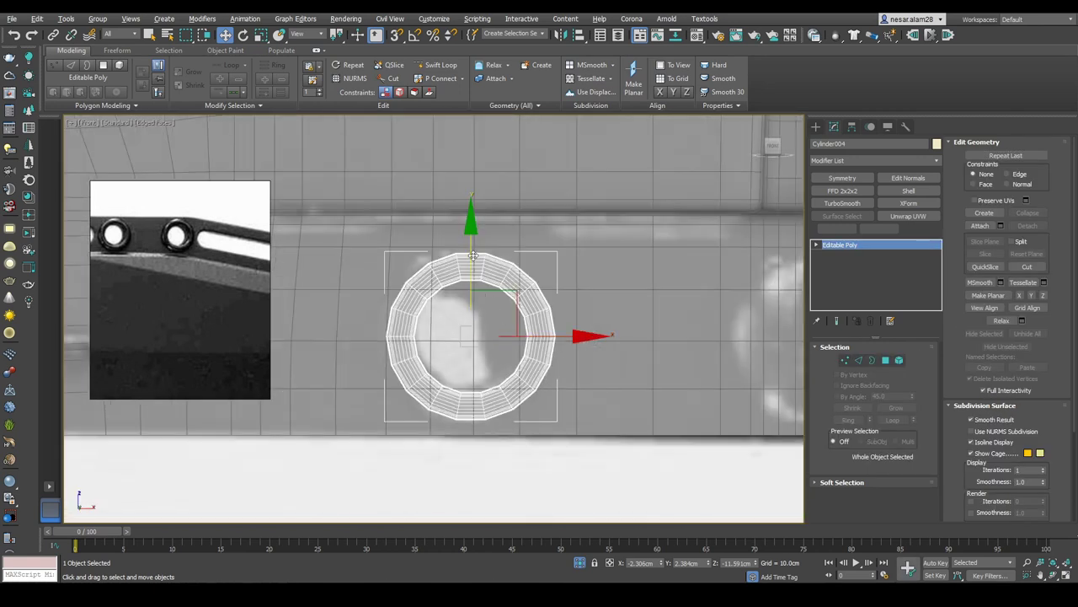
{"action": "scroll", "coordinate": [153, 326], "scroll_direction": "down", "scroll_amount": 1}
{"action": "scroll", "coordinate": [483, 298], "scroll_direction": "down", "scroll_amount": 5}
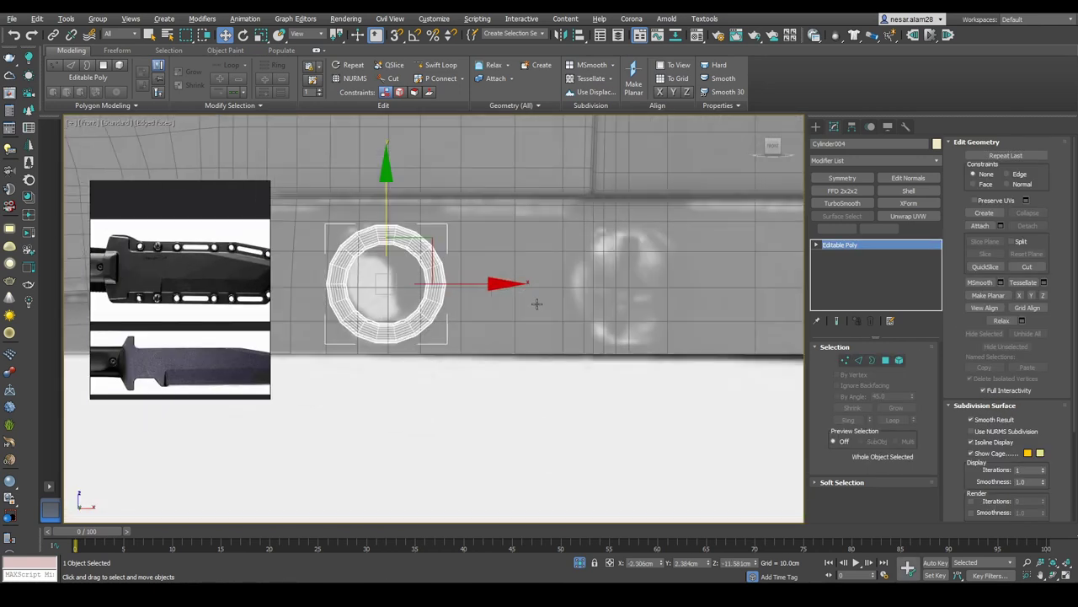
Step: Copy the lower ring about 12.2 cm along X beside the lower slot, and delete both lower-flange copies
{"action": "left_click_drag", "start_coordinate": [484, 298], "coordinate": [740, 298], "text": "shift"}
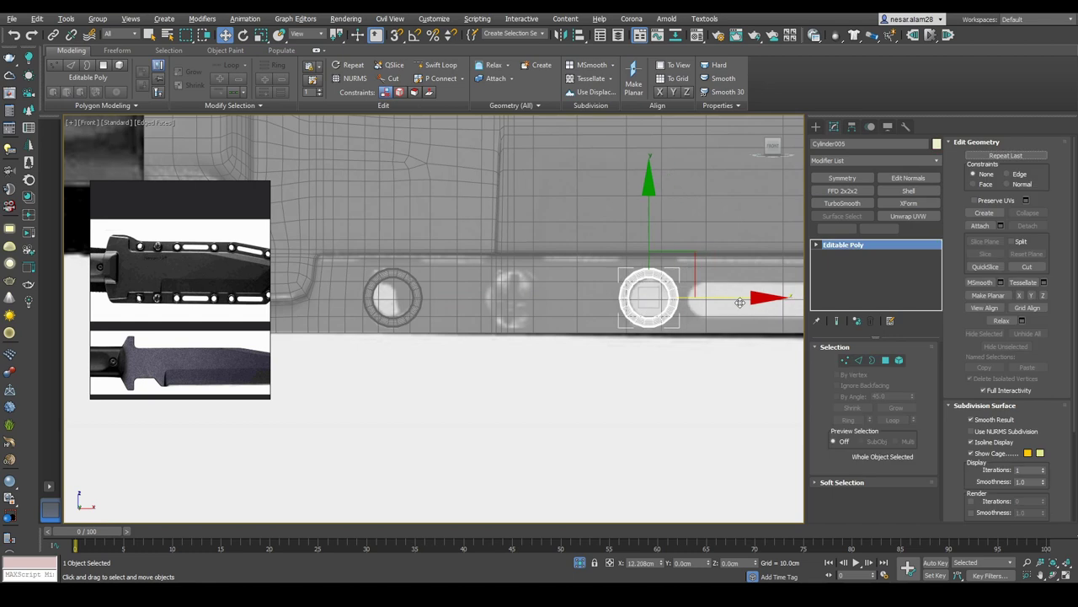
{"action": "left_click", "coordinate": [536, 346]}
{"action": "scroll", "coordinate": [472, 362], "scroll_direction": "down", "scroll_amount": 3}
{"action": "scroll", "coordinate": [413, 369], "scroll_direction": "up", "scroll_amount": 2}
{"action": "left_click", "coordinate": [408, 364]}
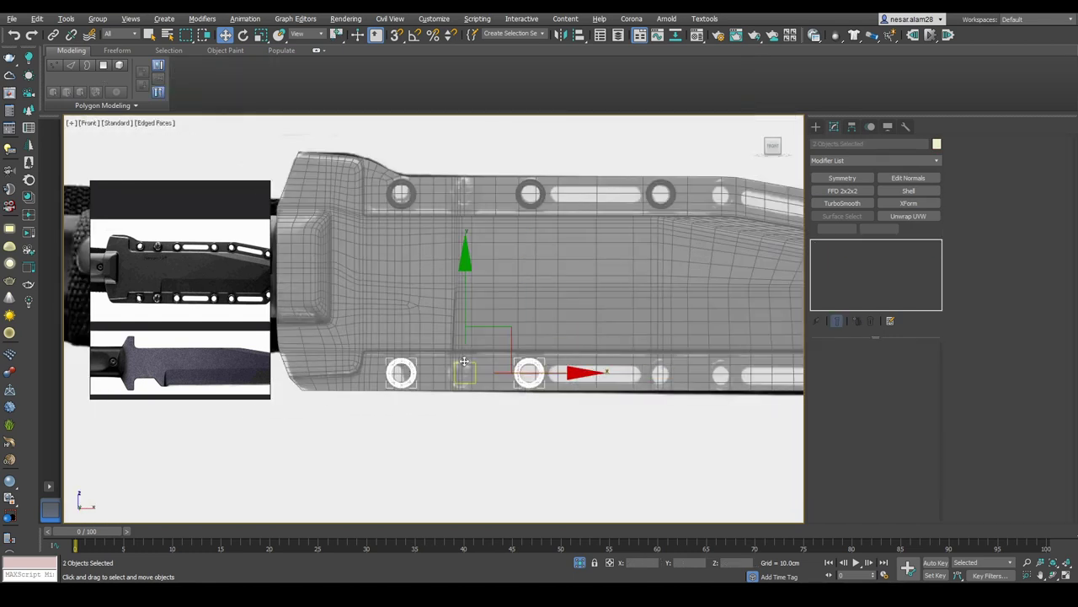
{"action": "scroll", "coordinate": [465, 365], "scroll_direction": "down", "scroll_amount": 3}
Step: Copy the original ring onto the adjacent hole at the upper flange's bend and onto the hole past the slanted slot
{"action": "left_click", "coordinate": [607, 241]}
{"action": "scroll", "coordinate": [610, 239], "scroll_direction": "up", "scroll_amount": 3}
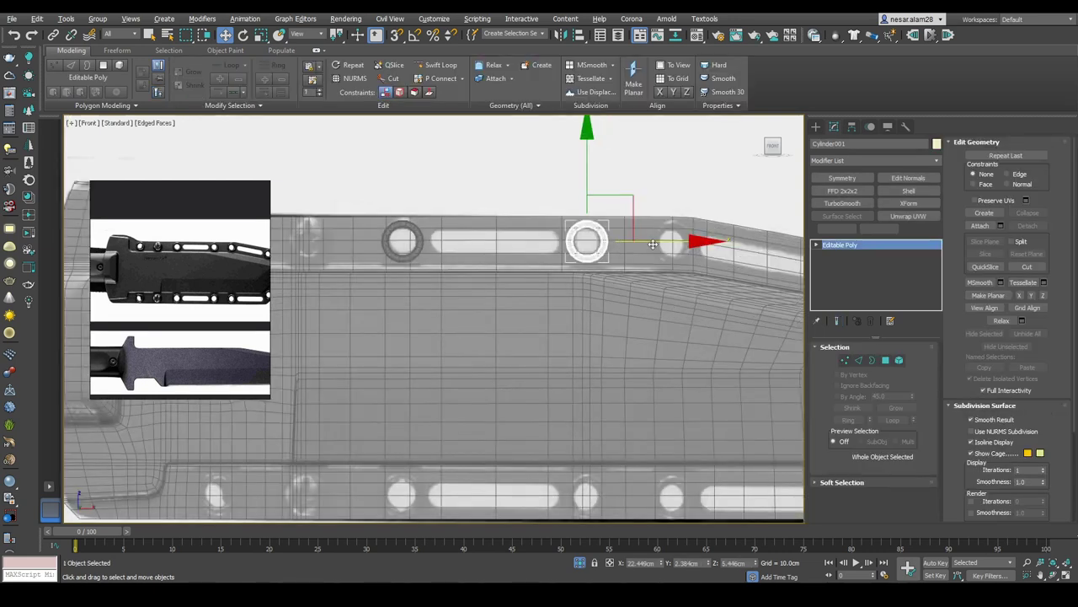
{"action": "left_click_drag", "start_coordinate": [662, 242], "coordinate": [746, 244], "text": "shift"}
{"action": "left_click", "coordinate": [539, 345]}
{"action": "scroll", "coordinate": [524, 284], "scroll_direction": "down", "scroll_amount": 3}
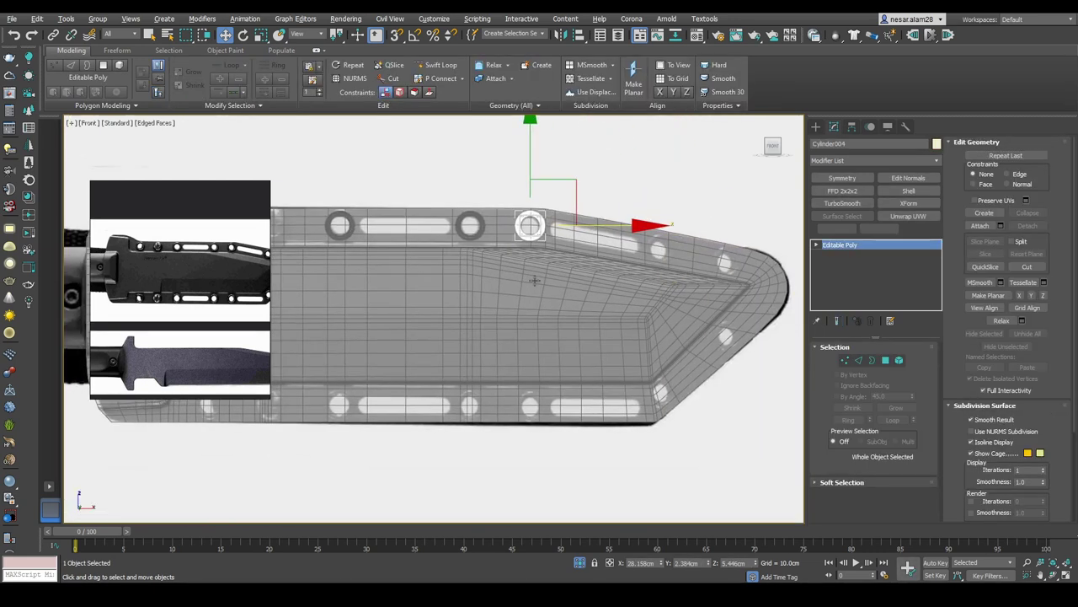
{"action": "left_click_drag", "start_coordinate": [579, 181], "coordinate": [702, 206], "text": "shift"}
{"action": "left_click", "coordinate": [542, 343]}
{"action": "scroll", "coordinate": [663, 284], "scroll_direction": "up", "scroll_amount": 5}
{"action": "scroll", "coordinate": [687, 227], "scroll_direction": "down", "scroll_amount": 2}
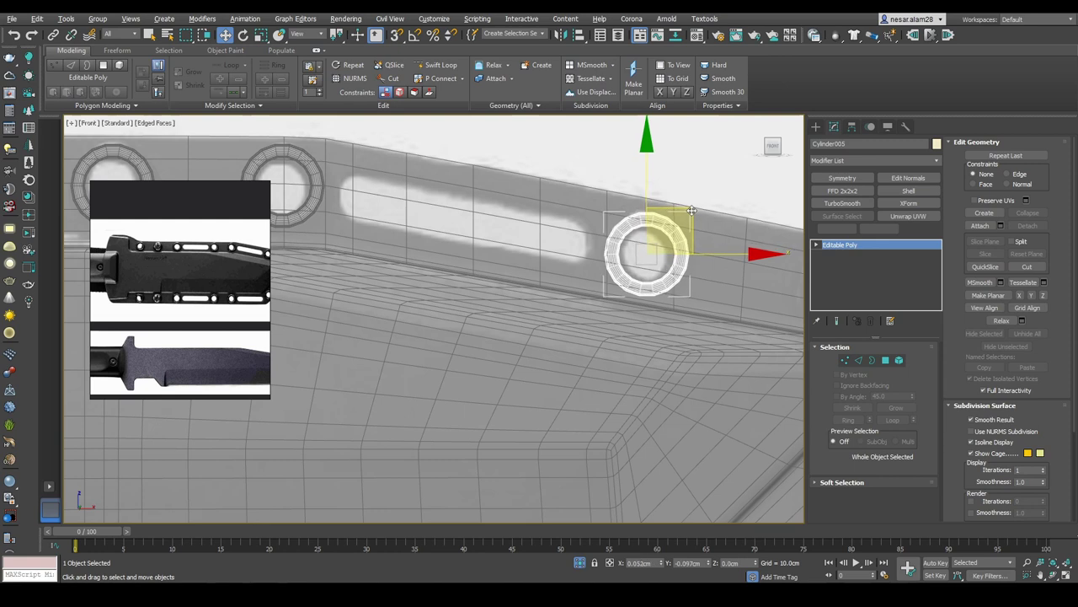
Step: Copy the ring past the slanted slot down along Z onto the hole at the lower flange's corner near the tip
{"action": "scroll", "coordinate": [665, 217], "scroll_direction": "down", "scroll_amount": 3}
{"action": "left_click_drag", "start_coordinate": [656, 179], "coordinate": [651, 362]}
{"action": "left_click", "coordinate": [540, 344]}
{"action": "scroll", "coordinate": [654, 304], "scroll_direction": "down", "scroll_amount": 2}
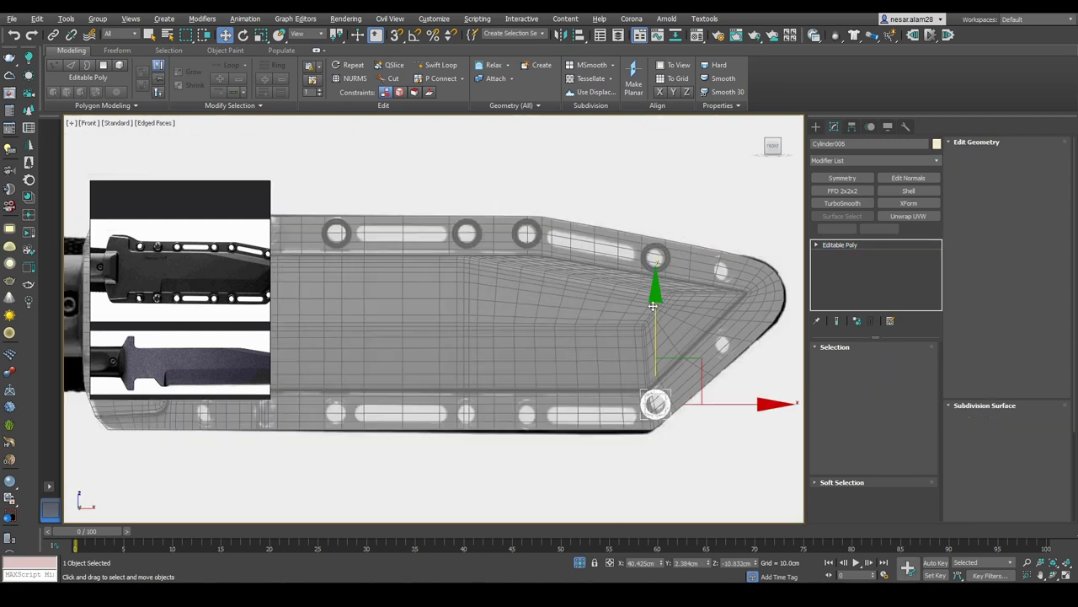
Step: Copy the ring from the sloped upper edge onto the next rivet hole near the sheath's tip
{"action": "scroll", "coordinate": [692, 276], "scroll_direction": "up", "scroll_amount": 2}
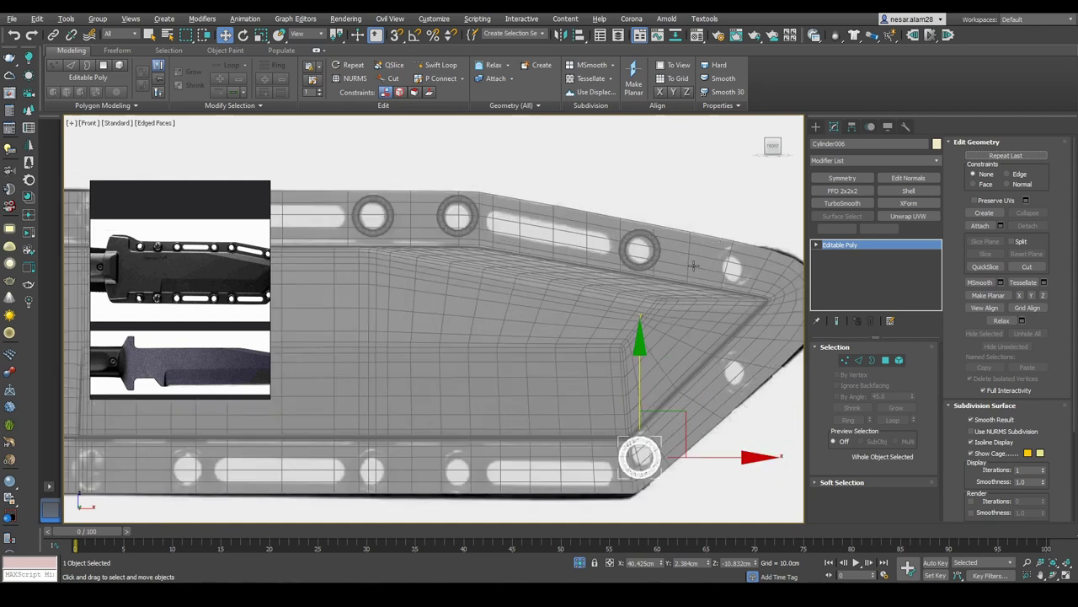
{"action": "left_click", "coordinate": [650, 247]}
{"action": "middle_click_drag", "start_coordinate": [651, 248], "coordinate": [595, 244]}
{"action": "left_click_drag", "start_coordinate": [539, 214], "coordinate": [636, 229], "text": "shift"}
{"action": "key", "text": "Return"}
{"action": "scroll", "coordinate": [635, 230], "scroll_direction": "up", "scroll_amount": 3}
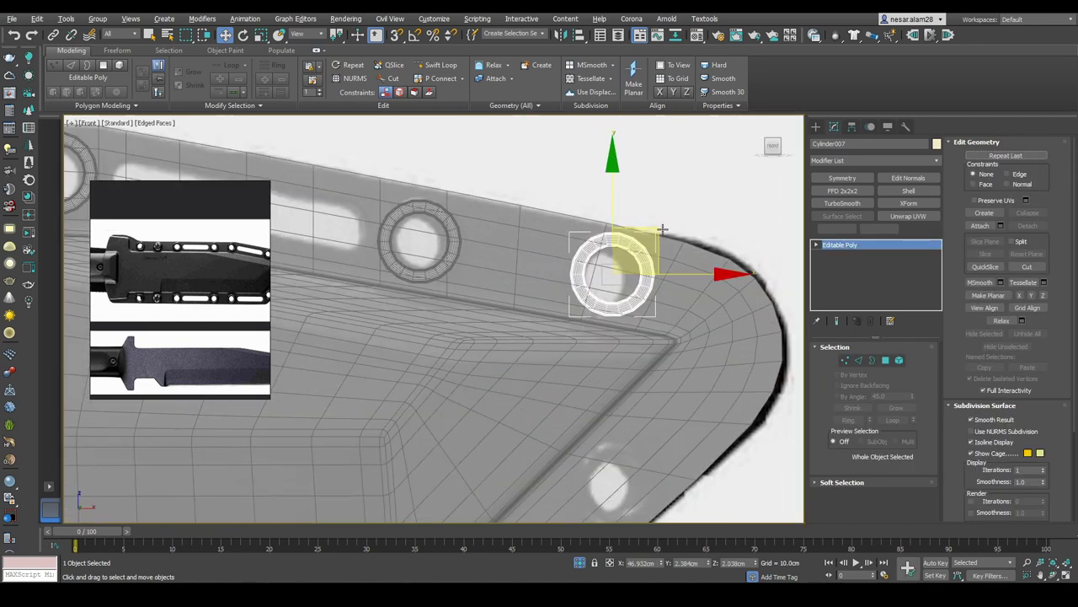
Step: Copy the tip's upper ring straight down onto the lower rivet hole at the sheath's tip
{"action": "scroll", "coordinate": [663, 229], "scroll_direction": "down", "scroll_amount": 2}
{"action": "mouse_move", "coordinate": [614, 179]}
{"action": "left_mouse_down", "text": "shift"}
{"action": "mouse_move", "coordinate": [614, 355]}
{"action": "mouse_move", "coordinate": [614, 330]}
{"action": "left_mouse_up", "text": "shift"}
{"action": "key", "text": "Return"}
{"action": "scroll", "coordinate": [655, 407], "scroll_direction": "up", "scroll_amount": 2}
{"action": "scroll", "coordinate": [655, 407], "scroll_direction": "down", "scroll_amount": 3}
Step: Select a ring on the sheath's upper edge and attach the neighbouring rings to it
{"action": "left_click", "coordinate": [489, 222]}
{"action": "scroll", "coordinate": [482, 223], "scroll_direction": "up", "scroll_amount": 3}
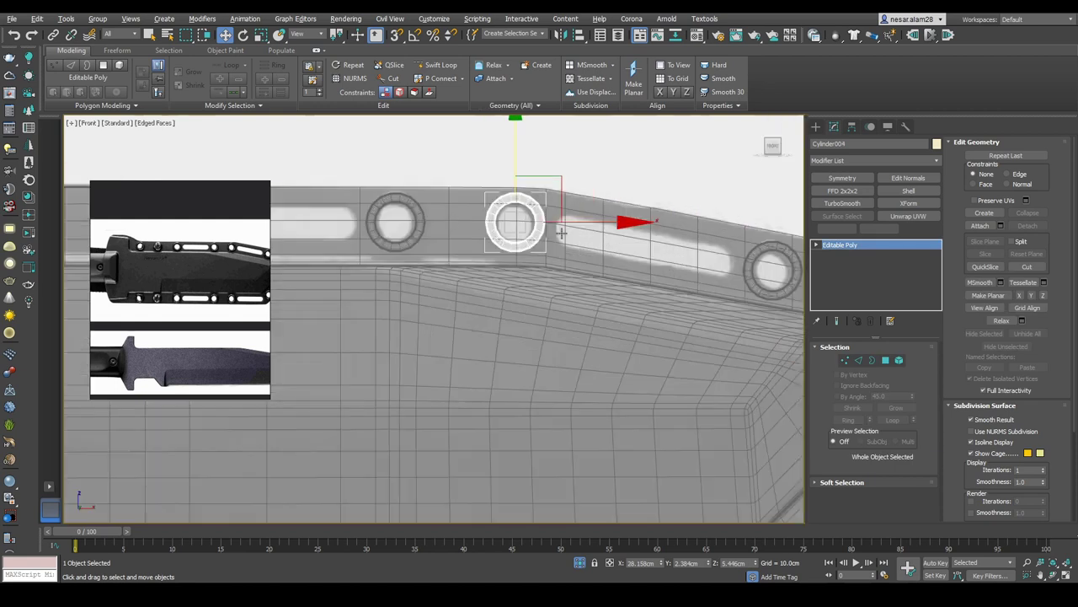
{"action": "left_click", "coordinate": [980, 225]}
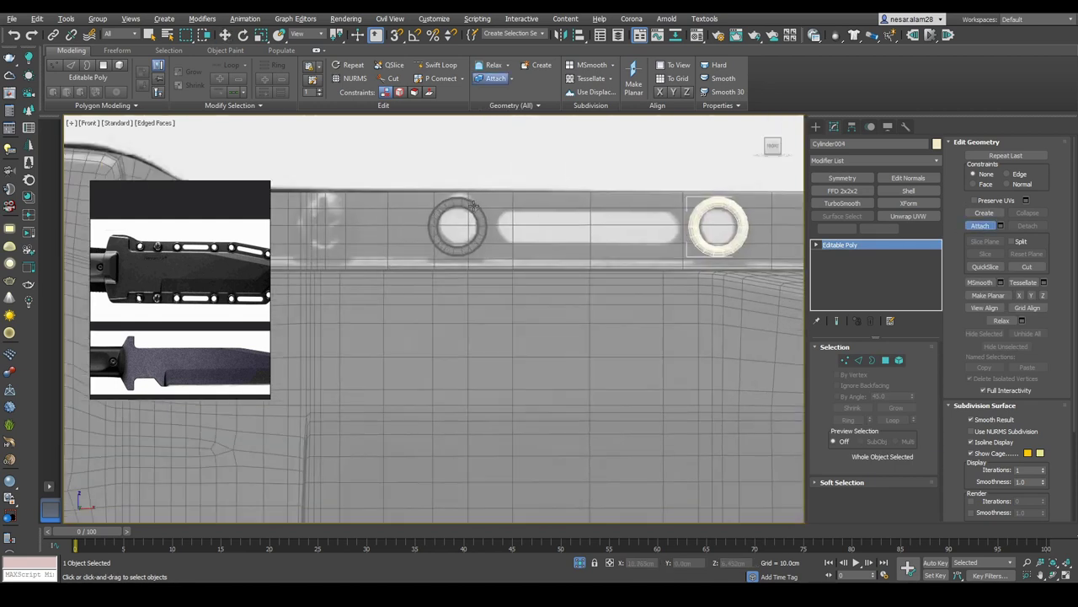
{"action": "middle_click_drag", "start_coordinate": [475, 205], "coordinate": [390, 221]}
{"action": "left_click", "coordinate": [390, 220]}
{"action": "scroll", "coordinate": [441, 241], "scroll_direction": "up", "scroll_amount": 3}
{"action": "scroll", "coordinate": [158, 248], "scroll_direction": "up", "scroll_amount": 2}
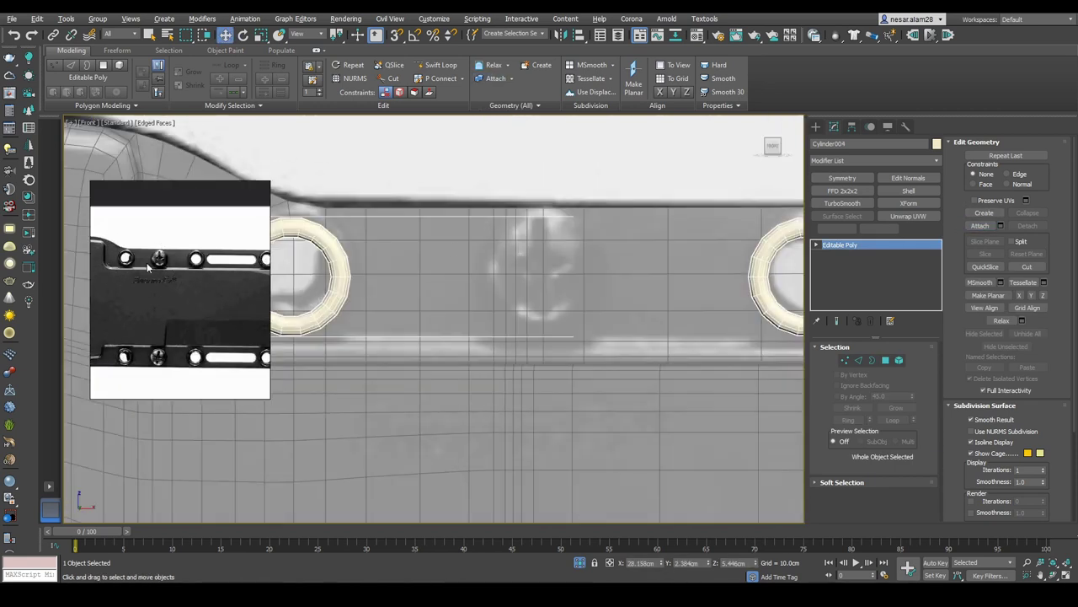
{"action": "scroll", "coordinate": [159, 248], "scroll_direction": "up", "scroll_amount": 2}
{"action": "scroll", "coordinate": [498, 267], "scroll_direction": "up", "scroll_amount": 2}
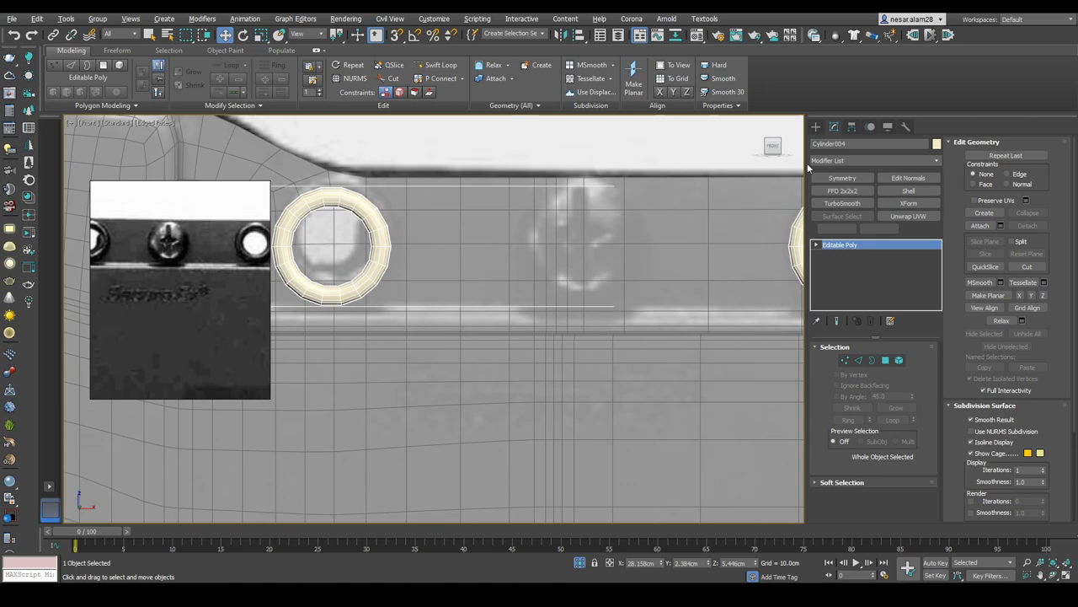
{"action": "left_click", "coordinate": [815, 126]}
{"action": "left_click", "coordinate": [855, 218]}
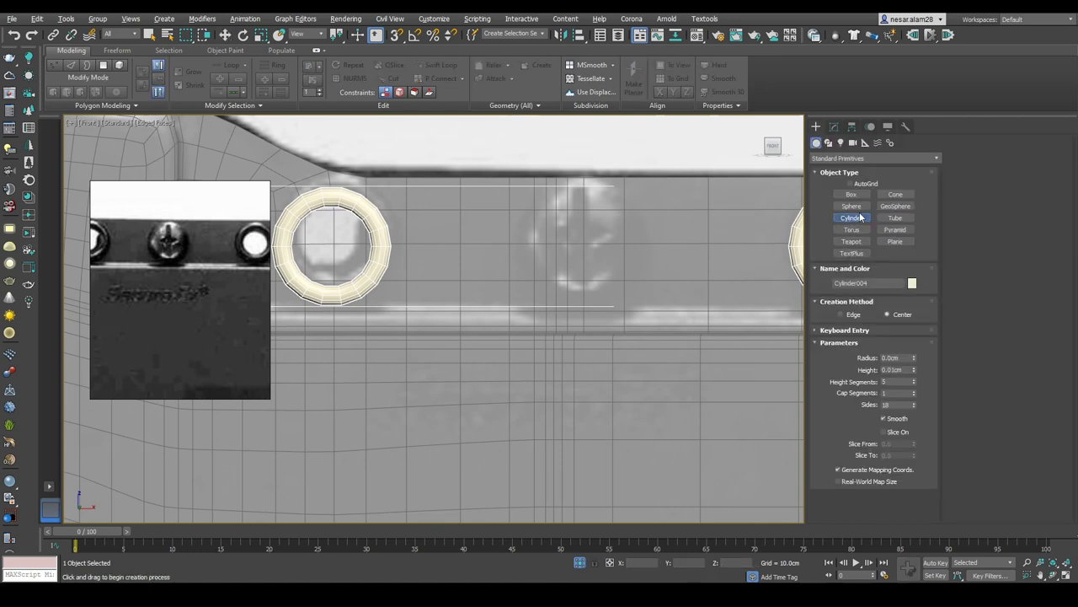
{"action": "middle_click_drag", "start_coordinate": [632, 231], "coordinate": [506, 231]}
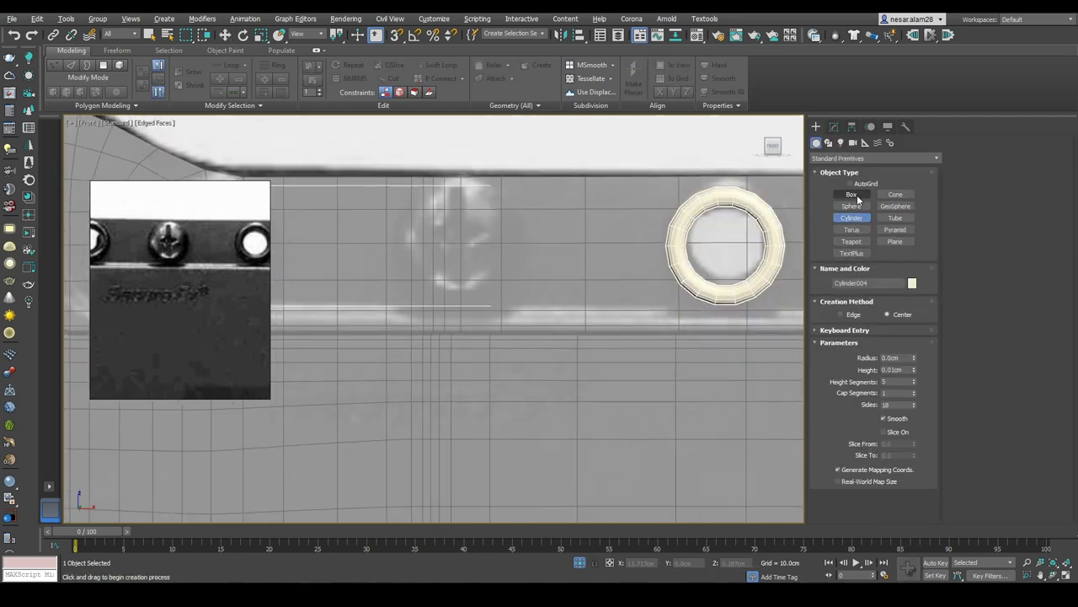
{"action": "left_click", "coordinate": [855, 195]}
{"action": "middle_click_drag", "start_coordinate": [749, 236], "coordinate": [614, 236]}
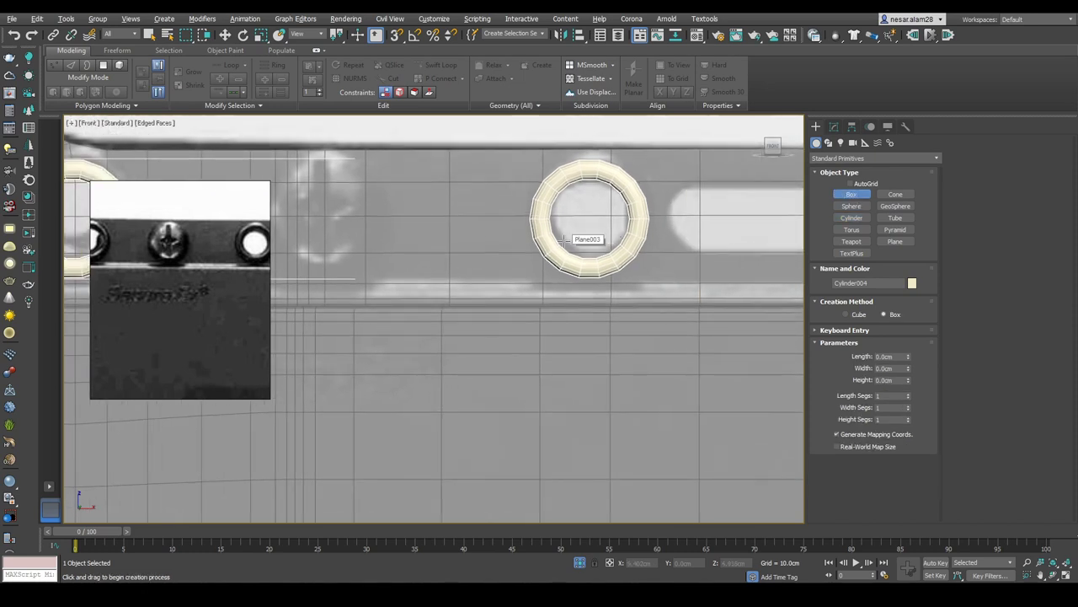
{"action": "left_click", "coordinate": [852, 206]}
{"action": "left_click_drag", "start_coordinate": [449, 233], "coordinate": [485, 234]}
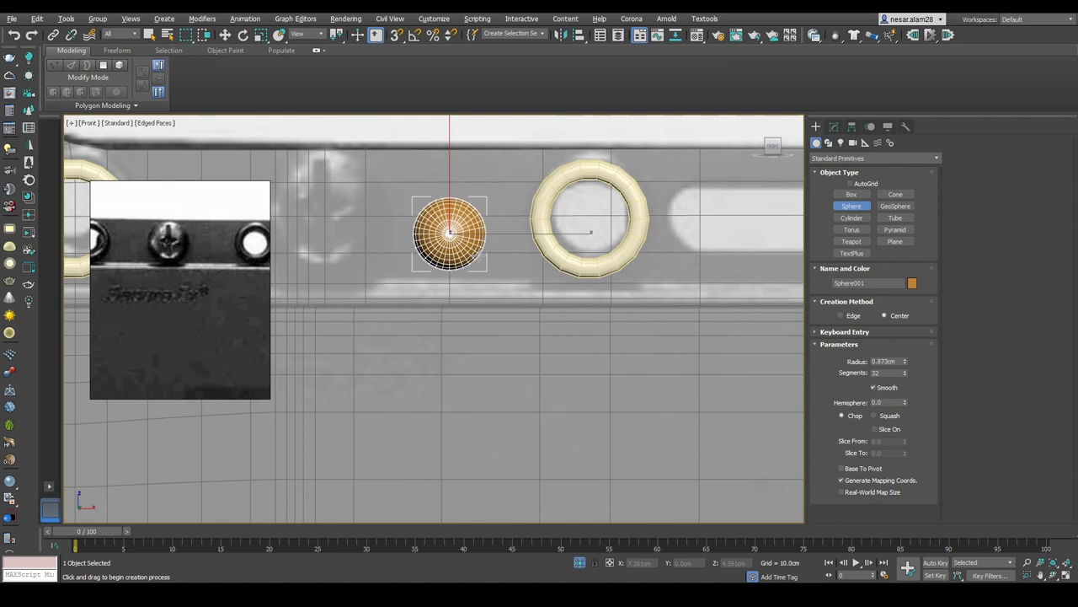
{"action": "right_click", "coordinate": [481, 261]}
{"action": "key", "text": "Delete"}
Step: Create a 2 cm cube between the upper rivets with 5 segments per direction and convert it to Editable Poly
{"action": "left_click", "coordinate": [850, 194]}
{"action": "mouse_move", "coordinate": [449, 229]}
{"action": "left_mouse_down"}
{"action": "mouse_move", "coordinate": [489, 250]}
{"action": "mouse_move", "coordinate": [484, 268]}
{"action": "left_mouse_up"}
{"action": "key", "text": "w"}
{"action": "left_click", "coordinate": [834, 126]}
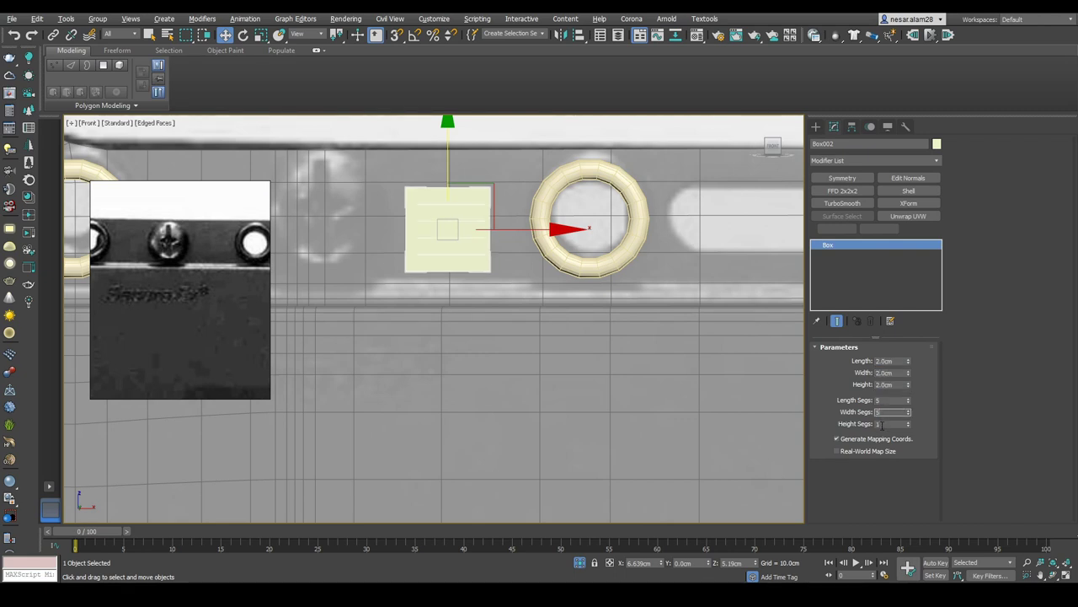
{"action": "right_click", "coordinate": [531, 247]}
{"action": "mouse_move", "coordinate": [539, 323]}
{"action": "left_click", "coordinate": [587, 328]}
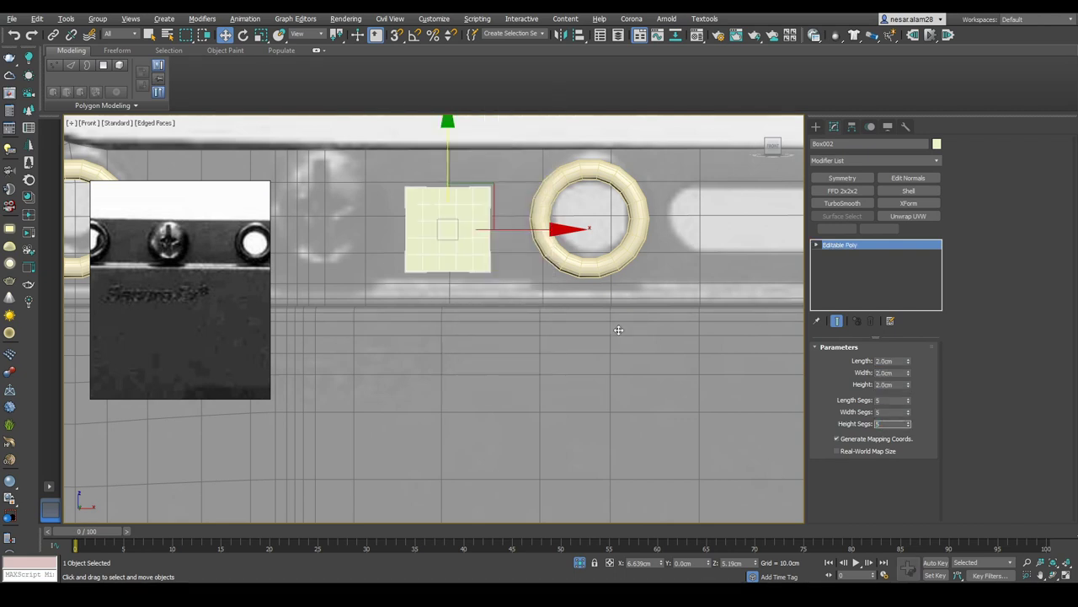
Step: Apply the Spherify modifier and the Relax modifier to the cube
{"action": "left_click", "coordinate": [848, 164]}
{"action": "type", "text": "sph"}
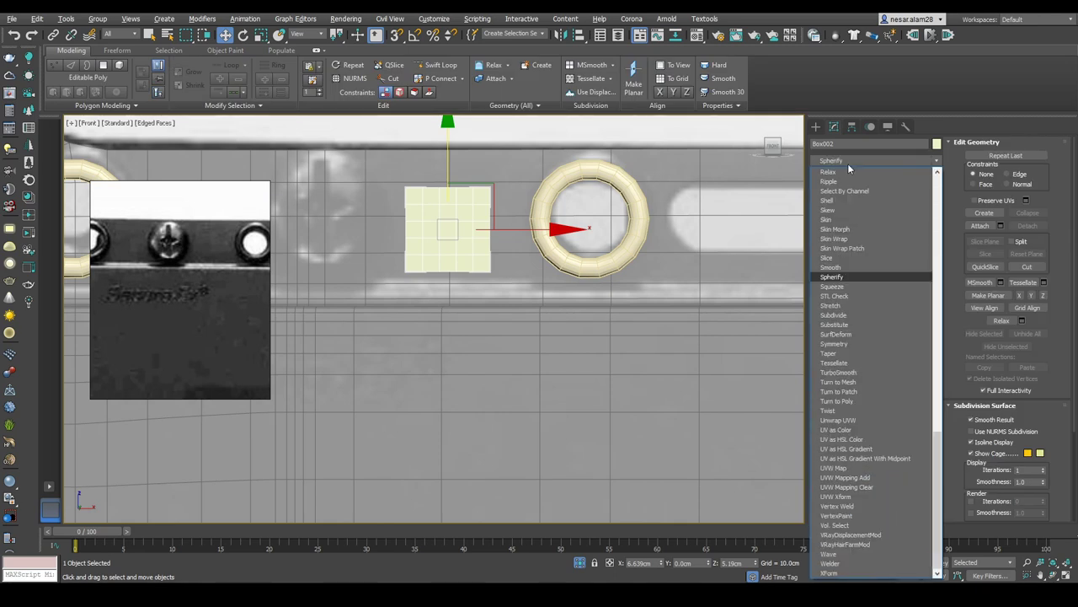
{"action": "key", "text": "Return"}
{"action": "left_click", "coordinate": [847, 163]}
{"action": "key", "text": "r"}
{"action": "left_click", "coordinate": [838, 172]}
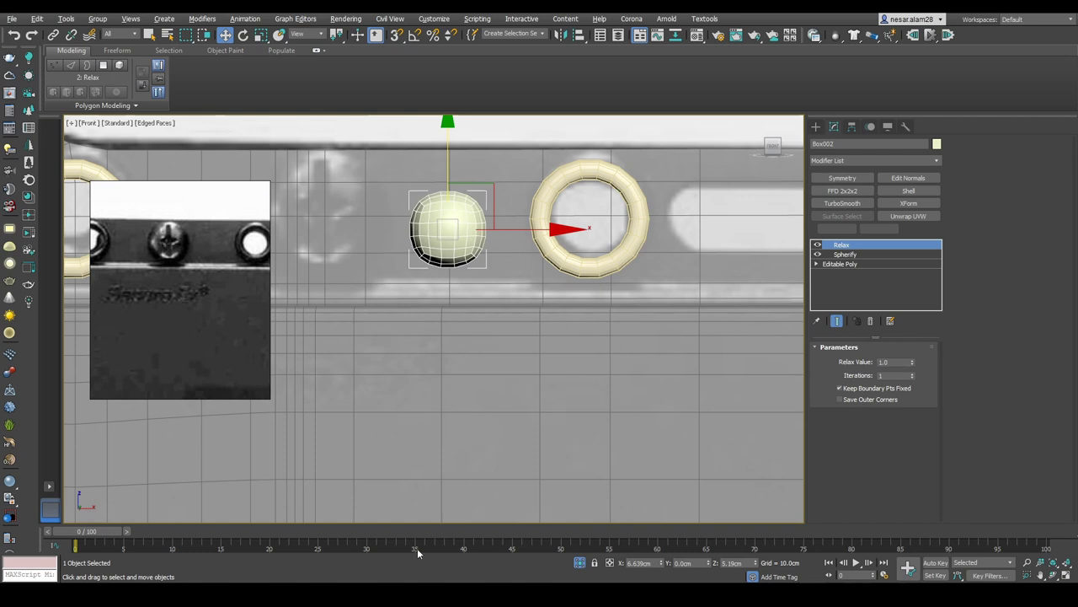
Step: Convert the rounded cube to Editable Mesh and back to Editable Poly
{"action": "right_click", "coordinate": [476, 263]}
{"action": "mouse_move", "coordinate": [559, 371]}
{"action": "left_click", "coordinate": [623, 370]}
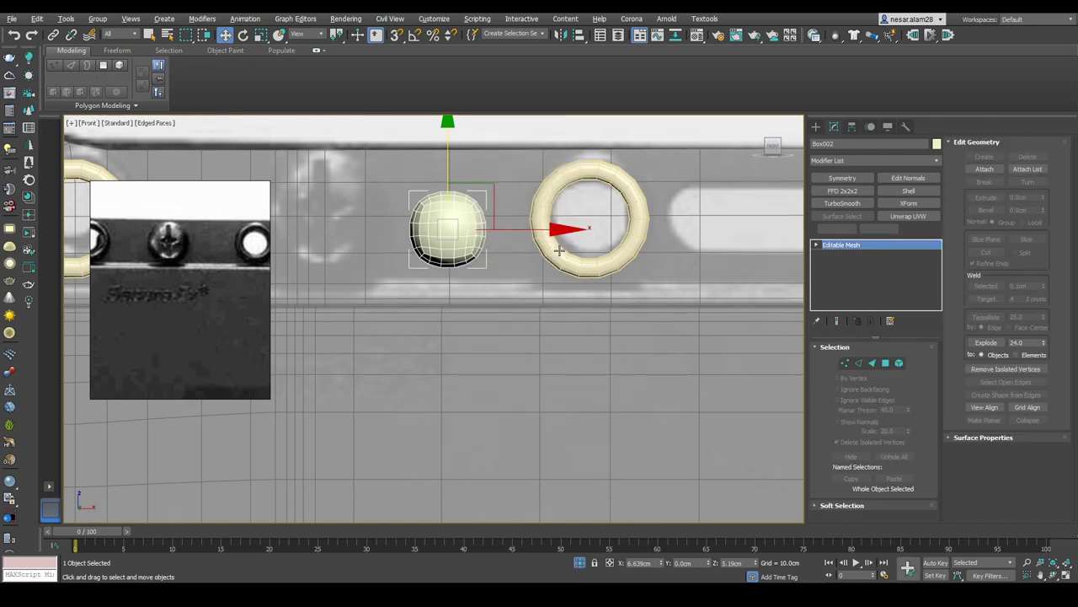
{"action": "right_click", "coordinate": [481, 210]}
{"action": "mouse_move", "coordinate": [539, 326]}
{"action": "left_click", "coordinate": [646, 334]}
Step: Delete the vertices of the sphere's right half and select the edges of the open rim
{"action": "key", "text": "F3"}
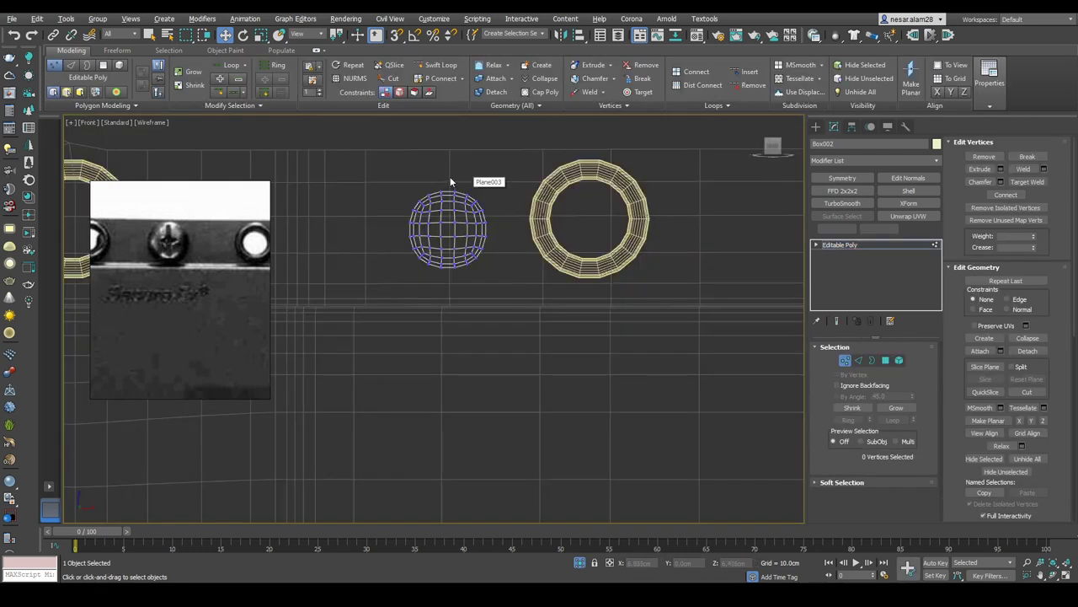
{"action": "key", "text": "Delete"}
{"action": "scroll", "coordinate": [493, 223], "scroll_direction": "up", "scroll_amount": 2}
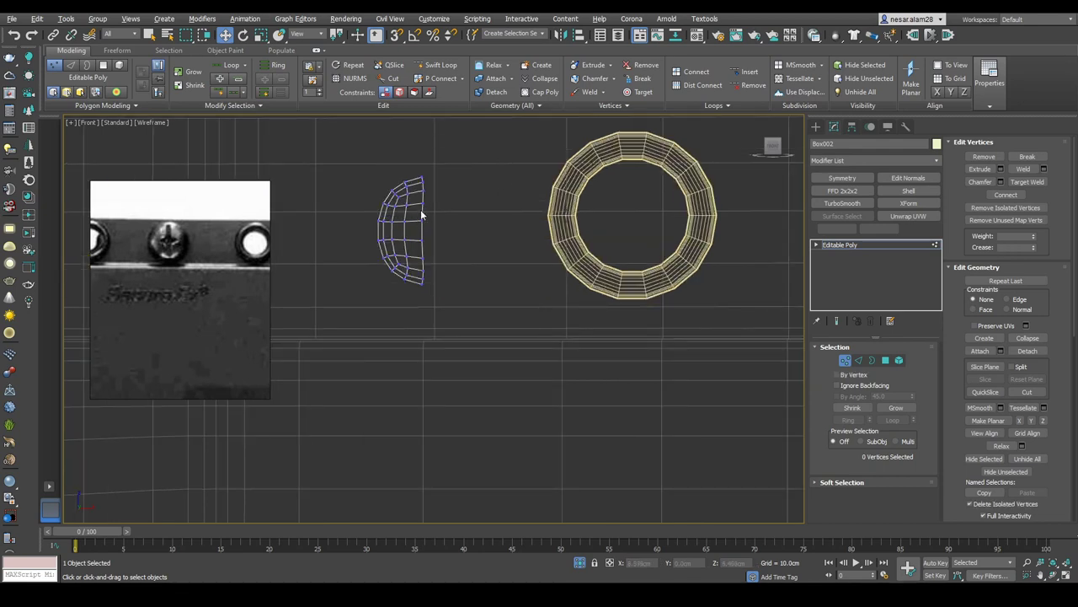
{"action": "key", "text": "2"}
{"action": "key", "text": "e"}
{"action": "key", "text": "r"}
{"action": "key", "text": "F3"}
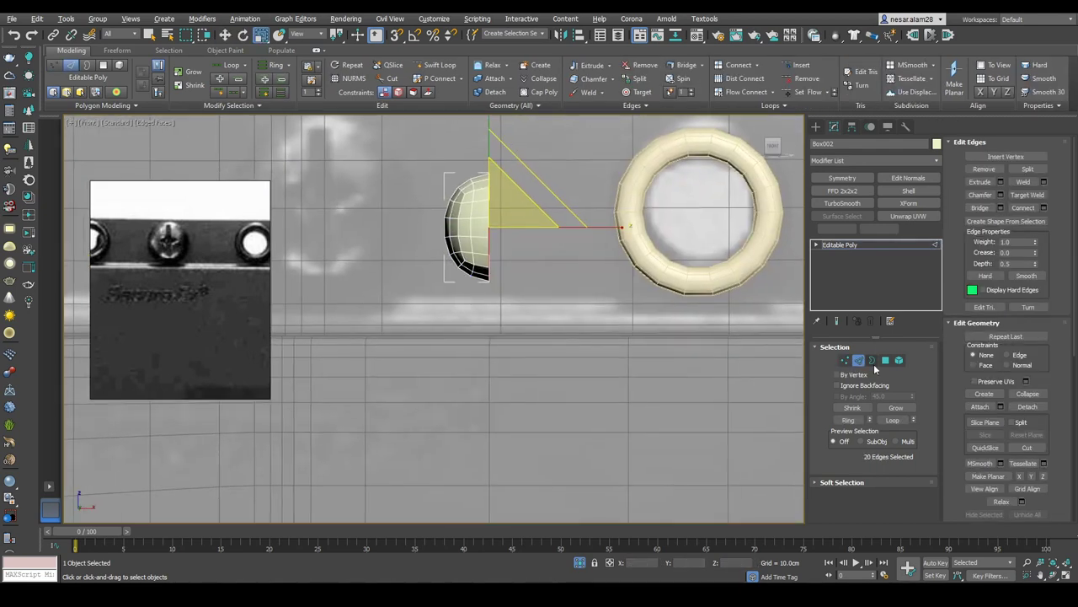
Step: Rotate the half-sphere 90 degrees about its vertical axis with angle snapping so the dome faces the front
{"action": "left_click", "coordinate": [845, 360]}
{"action": "left_click", "coordinate": [845, 360]}
{"action": "key", "text": "e"}
{"action": "key", "text": "a"}
{"action": "left_click_drag", "start_coordinate": [504, 227], "coordinate": [551, 229]}
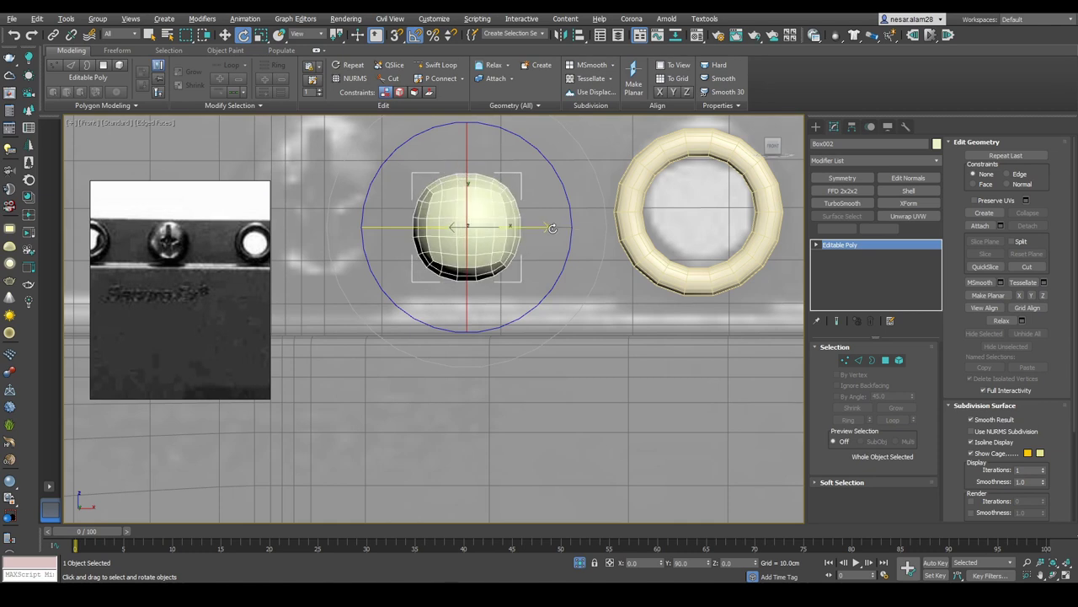
Step: Edit the half-sphere's open rim and flatten the dome's depth to about 86 percent
{"action": "key", "text": "3"}
{"action": "key", "text": "w"}
{"action": "right_click", "coordinate": [494, 187]}
{"action": "left_click", "coordinate": [481, 260]}
{"action": "scroll", "coordinate": [455, 219], "scroll_direction": "up", "scroll_amount": 3}
{"action": "key", "text": "2"}
{"action": "right_click", "coordinate": [582, 164]}
{"action": "key", "text": "Escape"}
{"action": "middle_click_drag", "start_coordinate": [581, 253], "coordinate": [405, 279], "text": "alt"}
{"action": "left_click", "coordinate": [858, 361]}
{"action": "key", "text": "r"}
{"action": "key", "text": "f"}
{"action": "key", "text": "z"}
{"action": "key", "text": "F4"}
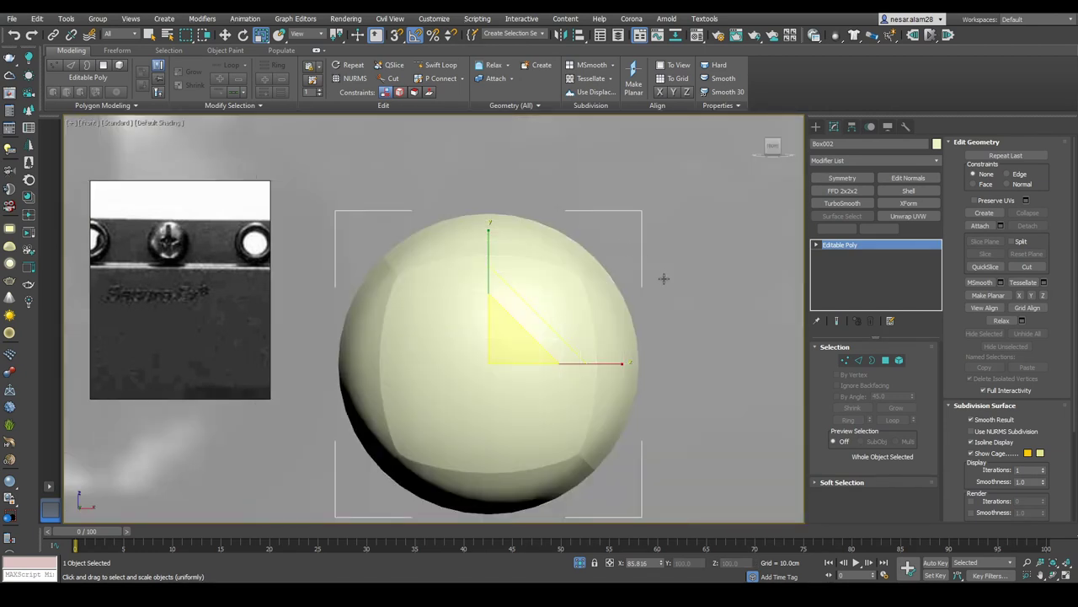
Step: Subdivide the dome's mesh and select a centred, two-polygon-wide cross that stops short of the rim
{"action": "key", "text": "F4"}
{"action": "key", "text": "2"}
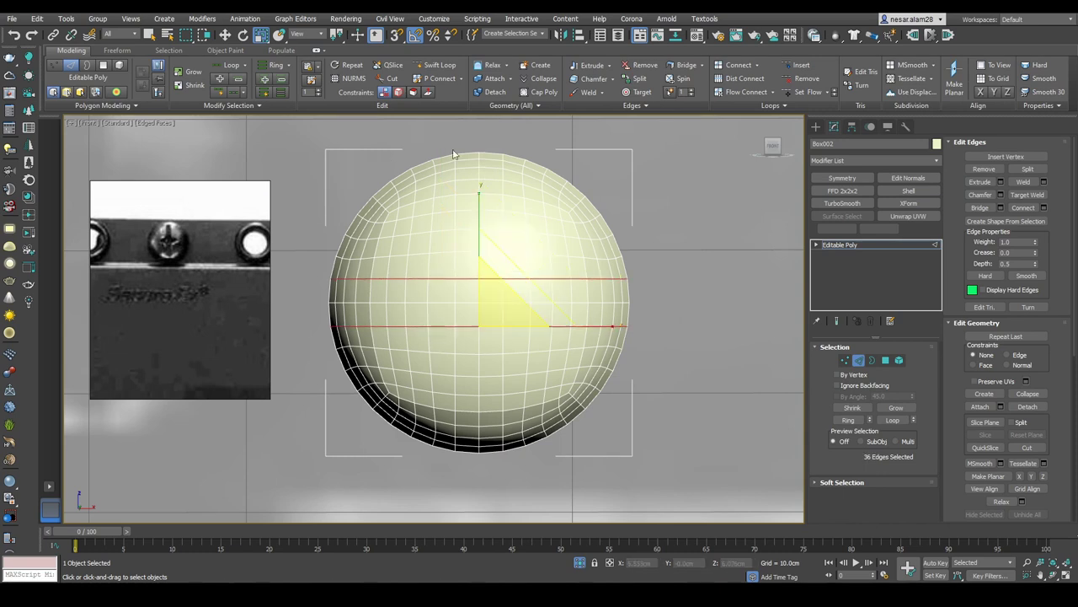
{"action": "left_click", "coordinate": [885, 359]}
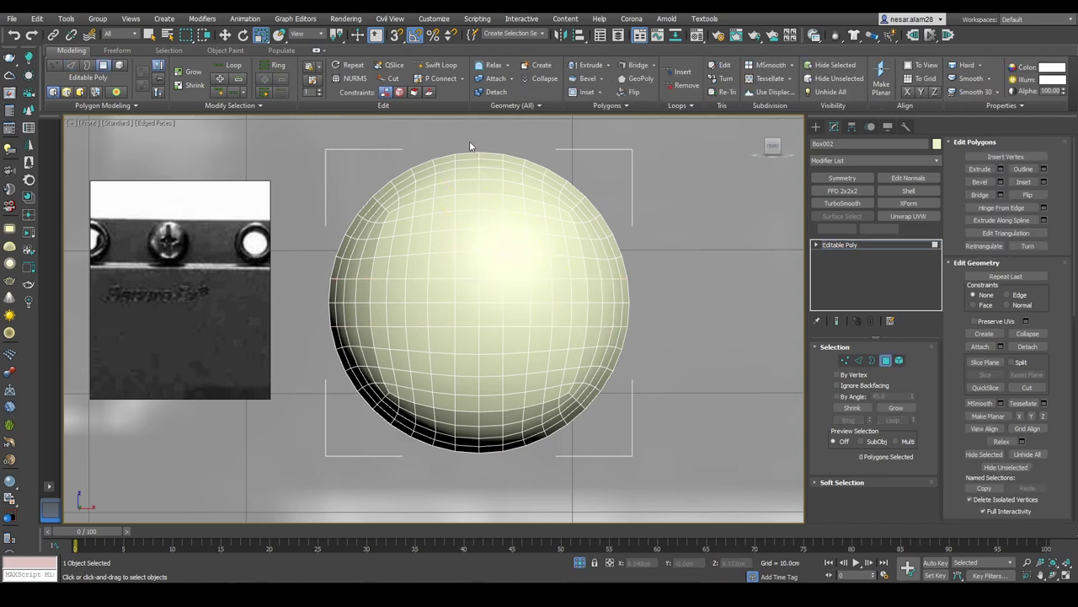
{"action": "left_click_drag", "start_coordinate": [502, 511], "coordinate": [503, 509]}
{"action": "left_click_drag", "start_coordinate": [648, 327], "coordinate": [659, 315], "text": "ctrl"}
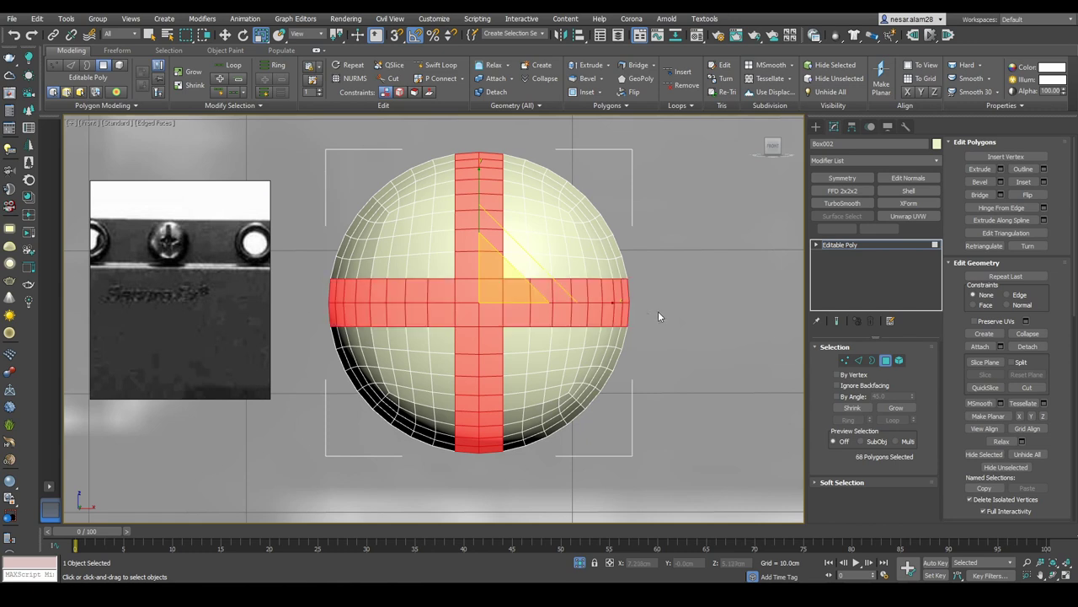
{"action": "left_click_drag", "start_coordinate": [602, 340], "coordinate": [572, 339], "text": "alt"}
{"action": "left_click_drag", "start_coordinate": [369, 363], "coordinate": [379, 366], "text": "alt"}
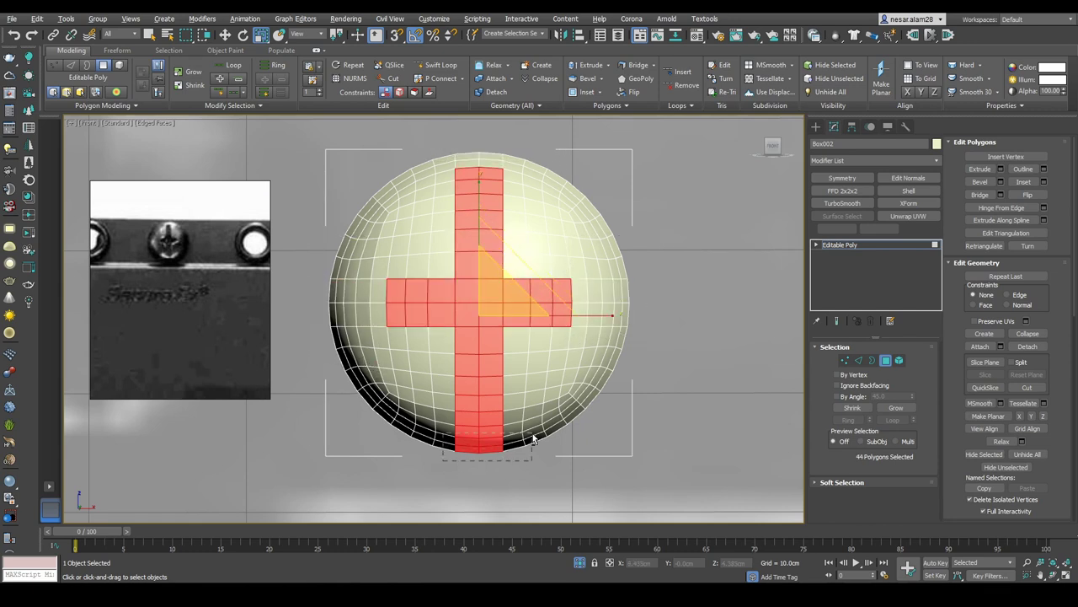
{"action": "left_click_drag", "start_coordinate": [532, 439], "coordinate": [532, 437], "text": "alt"}
{"action": "left_click_drag", "start_coordinate": [449, 141], "coordinate": [500, 166], "text": "alt"}
Step: Inset the cross-shaped polygons slightly and push them about 0.035 cm into the dome
{"action": "middle_click_drag", "start_coordinate": [635, 264], "coordinate": [690, 223], "text": "alt"}
{"action": "scroll", "coordinate": [556, 301], "scroll_direction": "up", "scroll_amount": 3}
{"action": "right_click", "coordinate": [553, 299]}
{"action": "left_click", "coordinate": [538, 355]}
{"action": "left_click_drag", "start_coordinate": [445, 301], "coordinate": [503, 300]}
{"action": "key", "text": "w"}
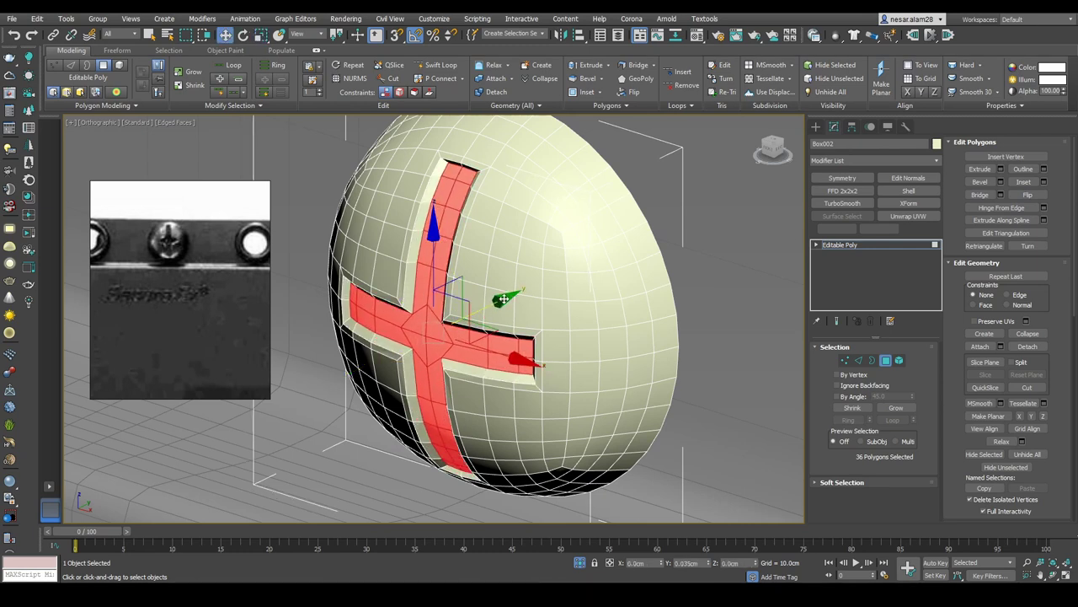
Step: Extrude the floor of the cross by 0 cm and push the new faces deeper into the dome
{"action": "left_click", "coordinate": [1001, 169]}
{"action": "right_click", "coordinate": [443, 342]}
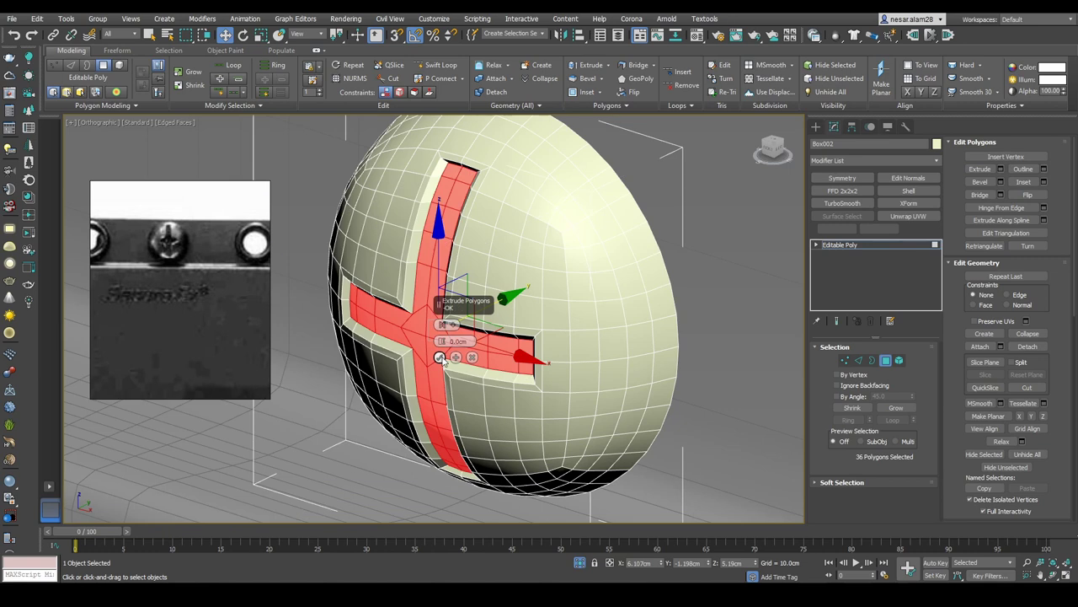
{"action": "left_click_drag", "start_coordinate": [515, 302], "coordinate": [521, 299]}
Step: Inset the floor polygons of the recessed cross by 0.033 cm
{"action": "middle_click_drag", "start_coordinate": [522, 299], "coordinate": [523, 267], "text": "alt"}
{"action": "key", "text": "r"}
{"action": "middle_click_drag", "start_coordinate": [579, 308], "coordinate": [606, 337], "text": "alt"}
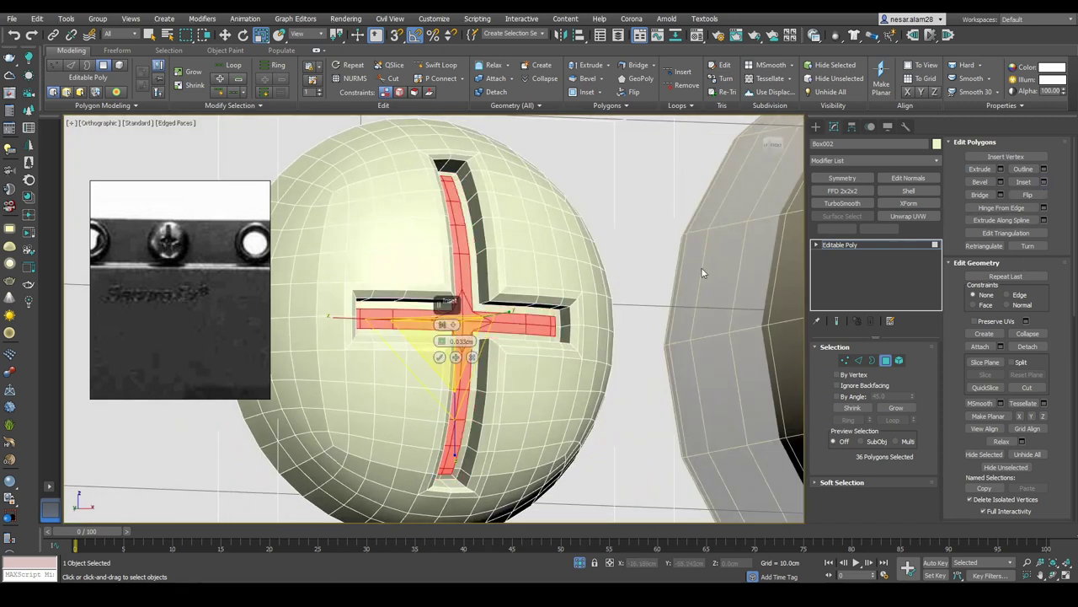
{"action": "middle_click_drag", "start_coordinate": [703, 270], "coordinate": [478, 376], "text": "alt"}
{"action": "left_click", "coordinate": [885, 360]}
{"action": "key", "text": "F4"}
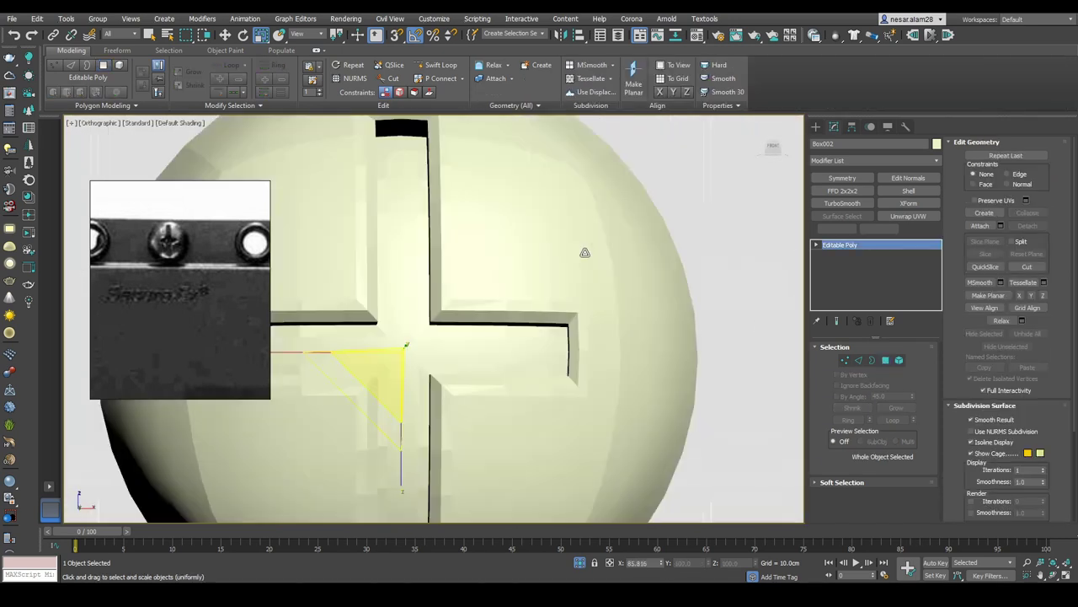
Step: Grow the polygon selection on the cross's floor to include the surrounding inset ring
{"action": "key", "text": "ctrl+BackSpace"}
{"action": "middle_click_drag", "start_coordinate": [523, 320], "coordinate": [637, 356], "text": "alt"}
{"action": "key", "text": "4"}
{"action": "key", "text": "F4"}
{"action": "key", "text": "ctrl+BackSpace"}
{"action": "left_click", "coordinate": [897, 411]}
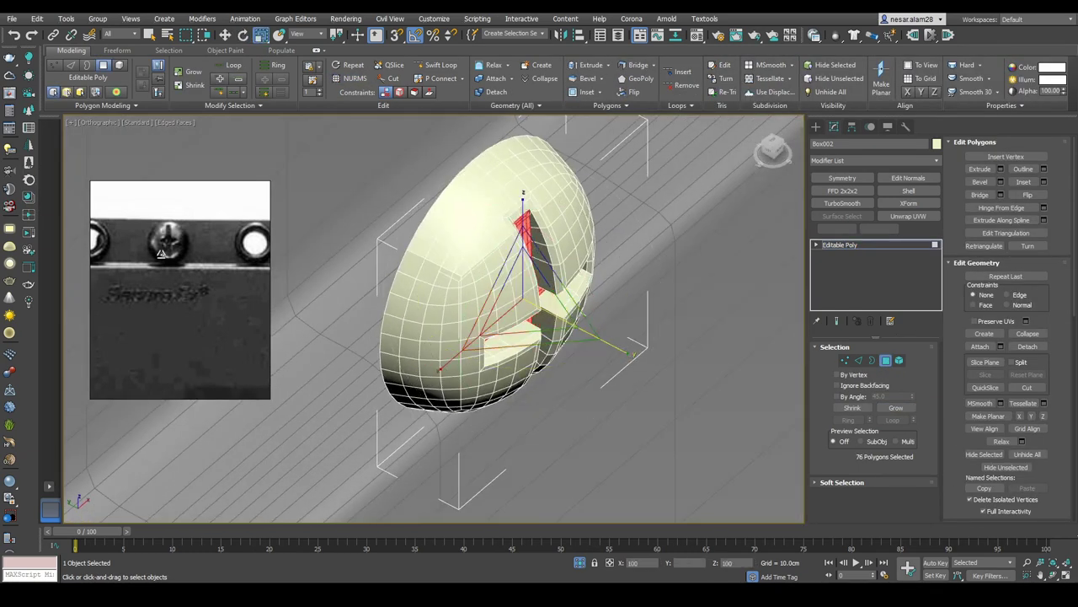
Step: Move the selected floor of the cross deeper into the screw head along its depth axis, using vertex snapping
{"action": "key", "text": "w"}
{"action": "scroll", "coordinate": [457, 257], "scroll_direction": "up", "scroll_amount": 2}
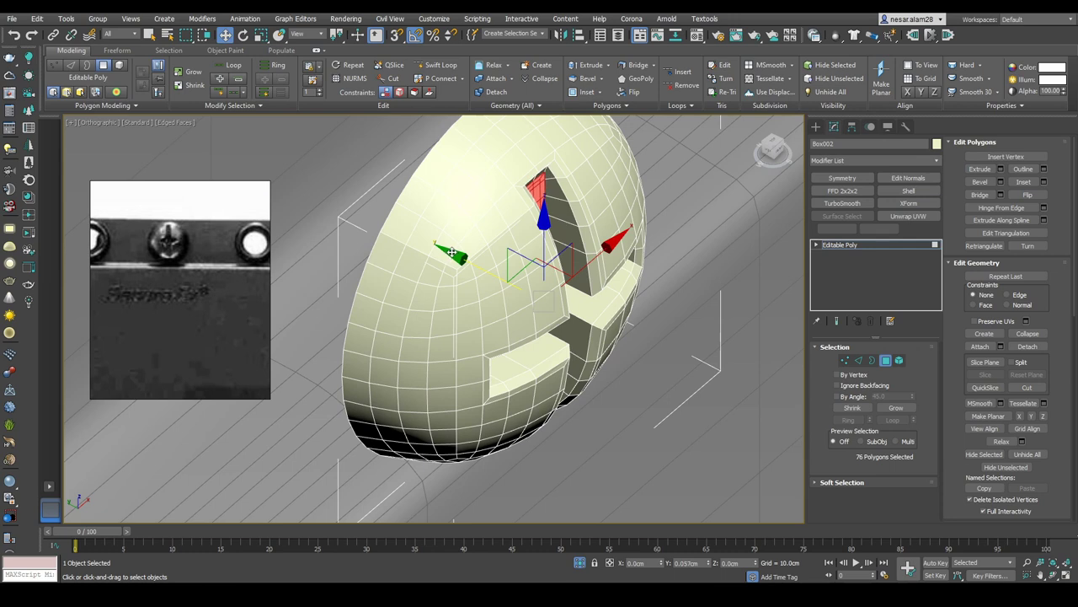
{"action": "middle_click_drag", "start_coordinate": [524, 183], "coordinate": [590, 219], "text": "alt"}
{"action": "scroll", "coordinate": [576, 264], "scroll_direction": "up", "scroll_amount": 4}
{"action": "key", "text": "alt+shift+w"}
{"action": "right_click", "coordinate": [576, 264]}
{"action": "middle_click_drag", "start_coordinate": [577, 263], "coordinate": [664, 275], "text": "alt"}
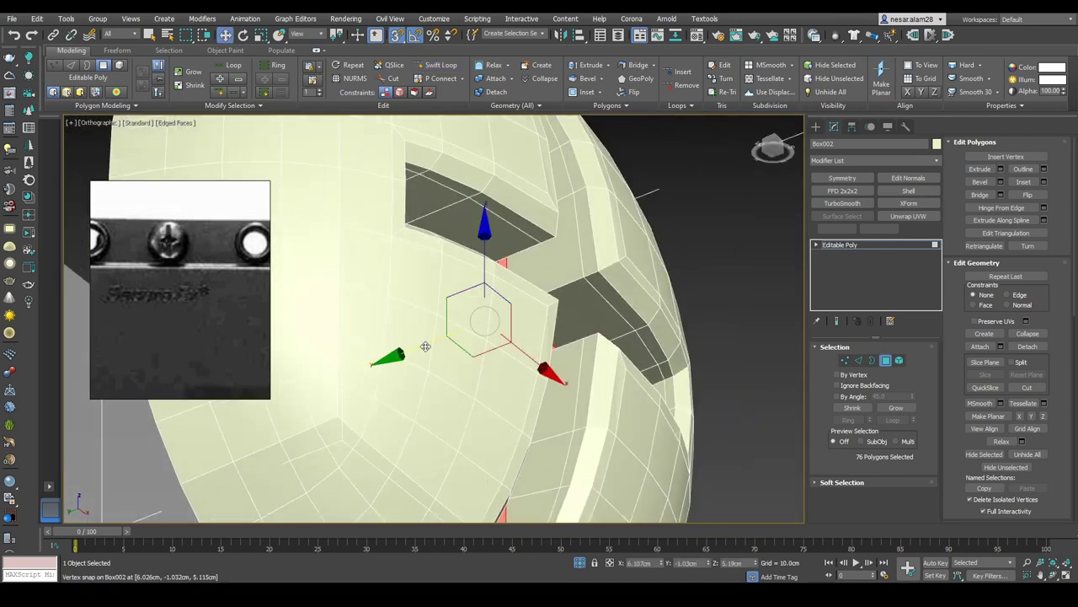
Step: Add an edge loop around the walls of the cross slot and slide it in depth with the Edge constraint
{"action": "key", "text": "2"}
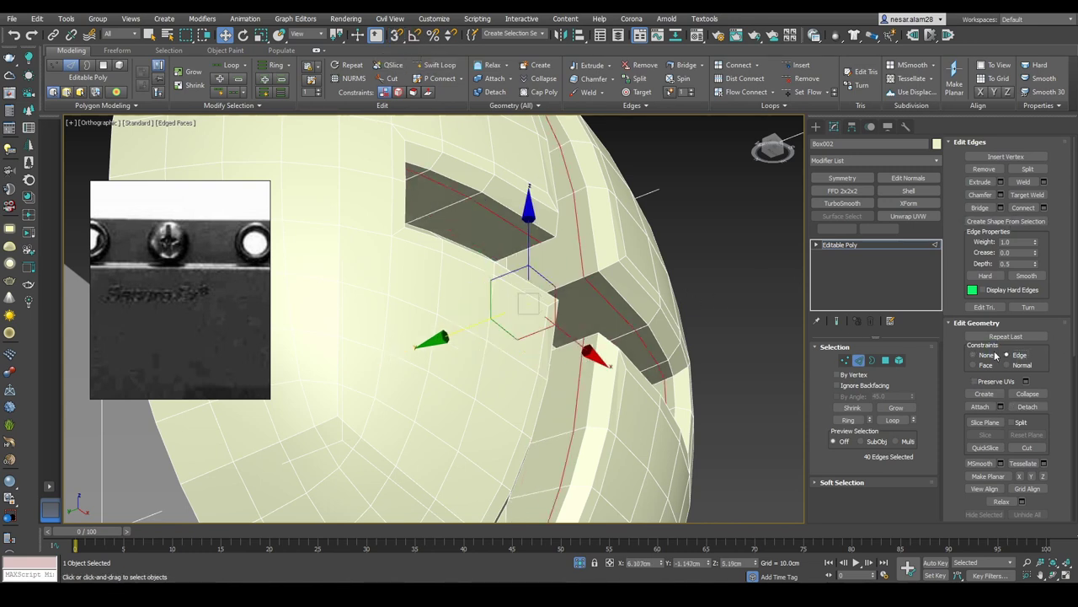
{"action": "middle_click_drag", "start_coordinate": [468, 328], "coordinate": [638, 298], "text": "alt"}
{"action": "key", "text": "alt+shift+w"}
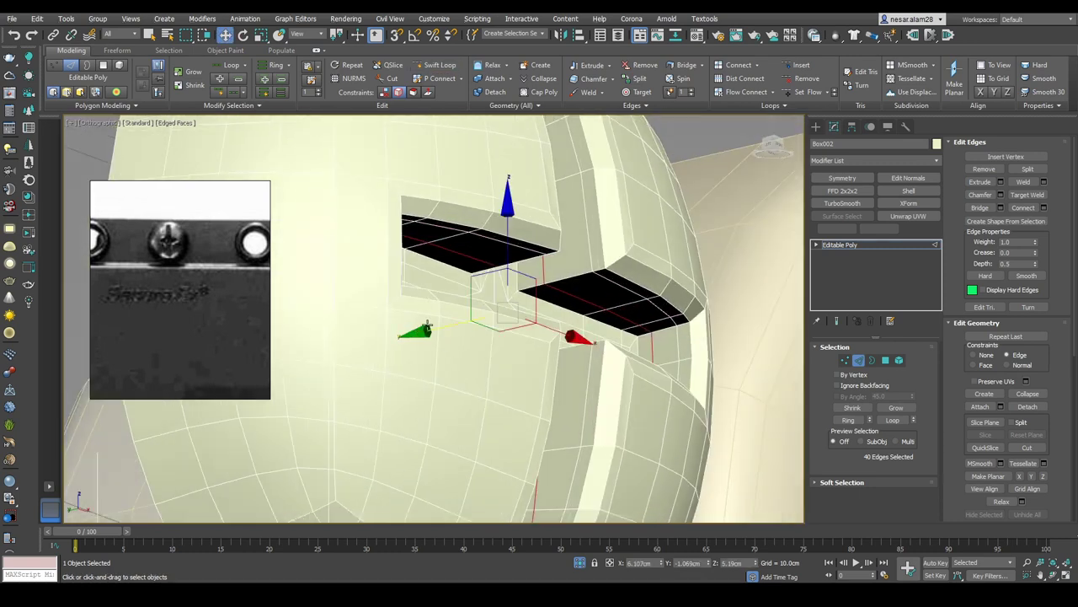
{"action": "middle_click_drag", "start_coordinate": [434, 328], "coordinate": [776, 350], "text": "alt"}
{"action": "left_click", "coordinate": [859, 362]}
{"action": "key", "text": "ctrl+BackSpace"}
Step: Enable NURMS subdivision with 2 iterations on the screw head and inspect the smoothed cross slot
{"action": "scroll", "coordinate": [621, 312], "scroll_direction": "down", "scroll_amount": 5}
{"action": "key", "text": "F4"}
{"action": "middle_click_drag", "start_coordinate": [683, 236], "coordinate": [607, 226], "text": "alt"}
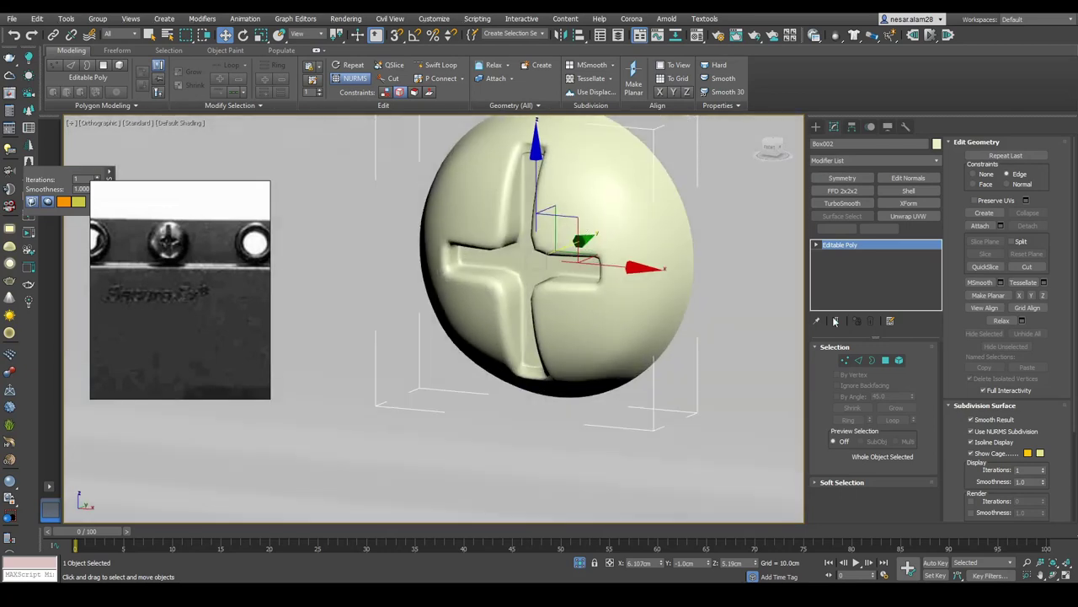
{"action": "middle_click_drag", "start_coordinate": [679, 284], "coordinate": [672, 203], "text": "alt"}
{"action": "scroll", "coordinate": [548, 213], "scroll_direction": "up", "scroll_amount": 4}
{"action": "key", "text": "F4"}
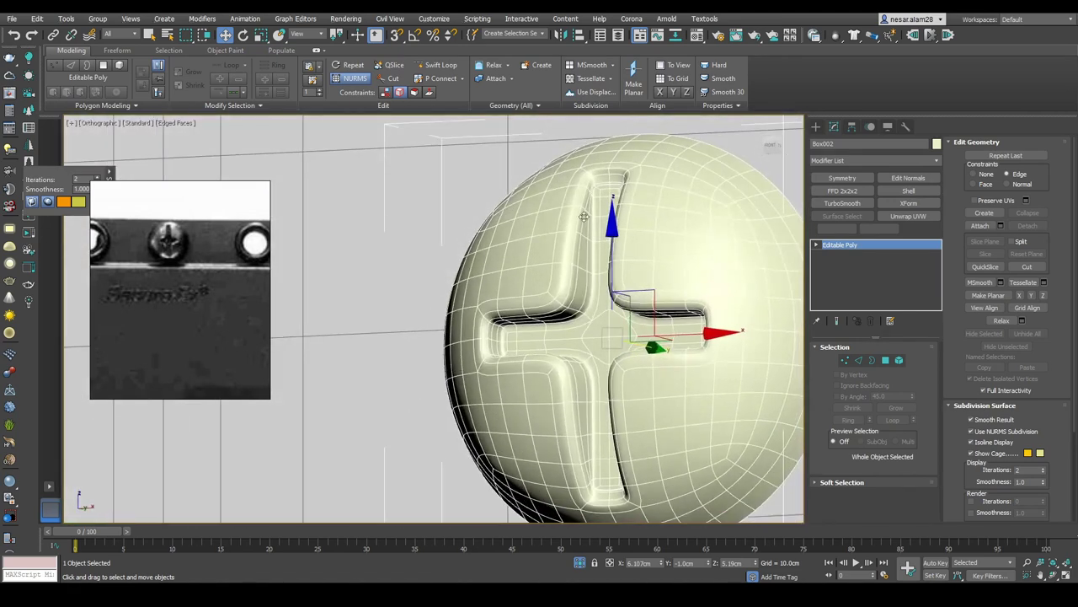
Step: Turn off NURMS and select the edge loops framing the cross slot on the screw head's dome
{"action": "scroll", "coordinate": [672, 202], "scroll_direction": "up", "scroll_amount": 5}
{"action": "key", "text": "ctrl+BackSpace"}
{"action": "key", "text": "2"}
{"action": "double_click", "coordinate": [654, 186]}
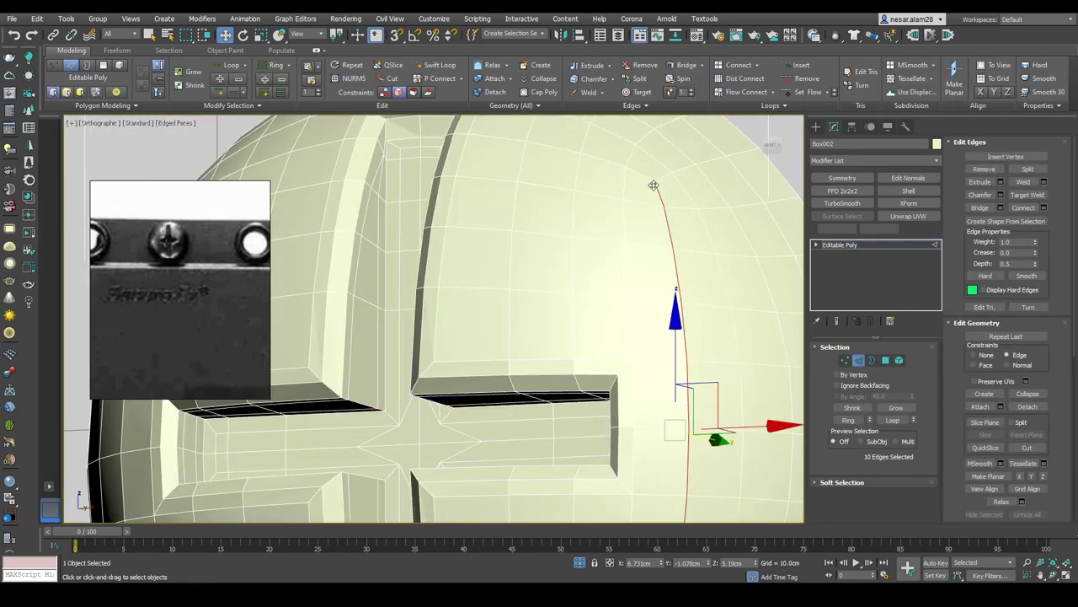
{"action": "scroll", "coordinate": [637, 171], "scroll_direction": "down", "scroll_amount": 6}
{"action": "scroll", "coordinate": [654, 312], "scroll_direction": "up", "scroll_amount": 2}
{"action": "double_click", "coordinate": [637, 377], "text": "ctrl"}
{"action": "middle_click_drag", "start_coordinate": [607, 364], "coordinate": [514, 333], "text": "alt"}
{"action": "double_click", "coordinate": [452, 310], "text": "ctrl"}
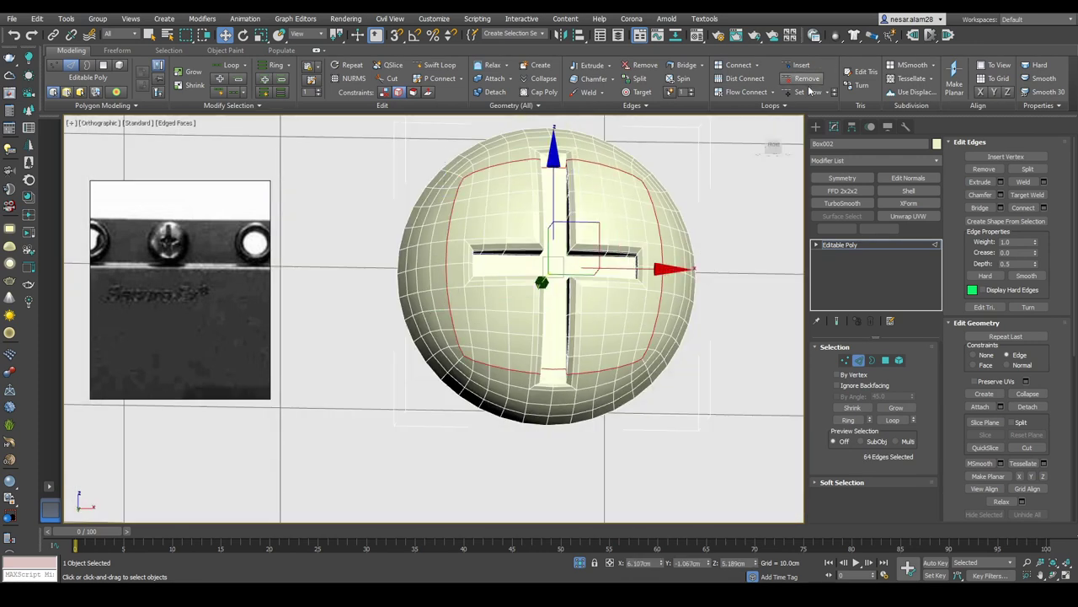
{"action": "middle_click_drag", "start_coordinate": [682, 211], "coordinate": [596, 186], "text": "alt"}
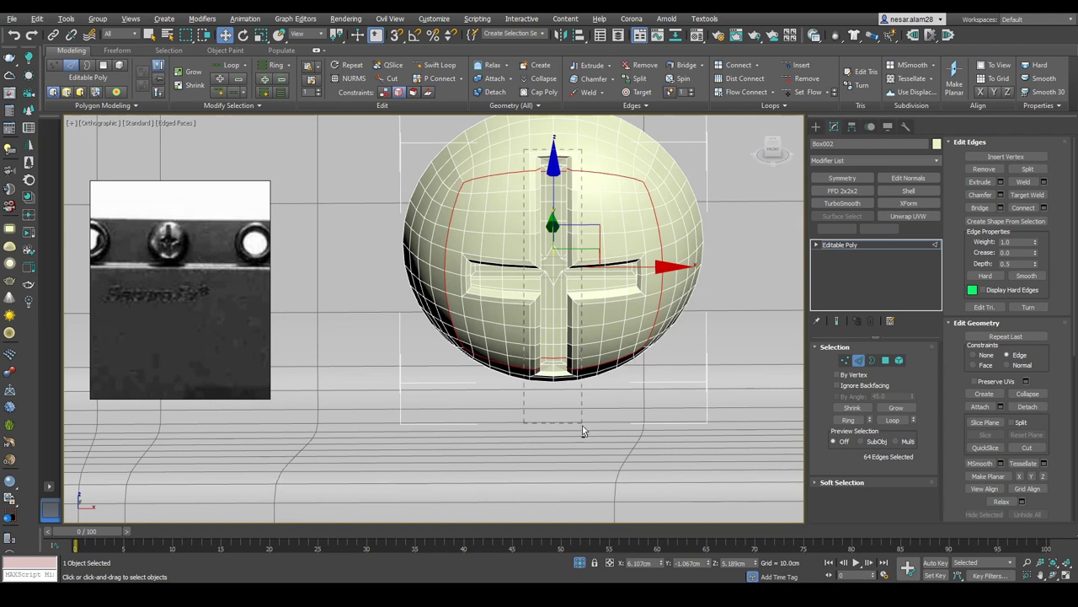
{"action": "middle_click_drag", "start_coordinate": [590, 408], "coordinate": [861, 353], "text": "alt"}
{"action": "left_click", "coordinate": [859, 358]}
Step: Restore NURMS smoothing on the screw head and assign the dark material to it
{"action": "key", "text": "ctrl+BackSpace"}
{"action": "key", "text": "F3"}
{"action": "key", "text": "F3"}
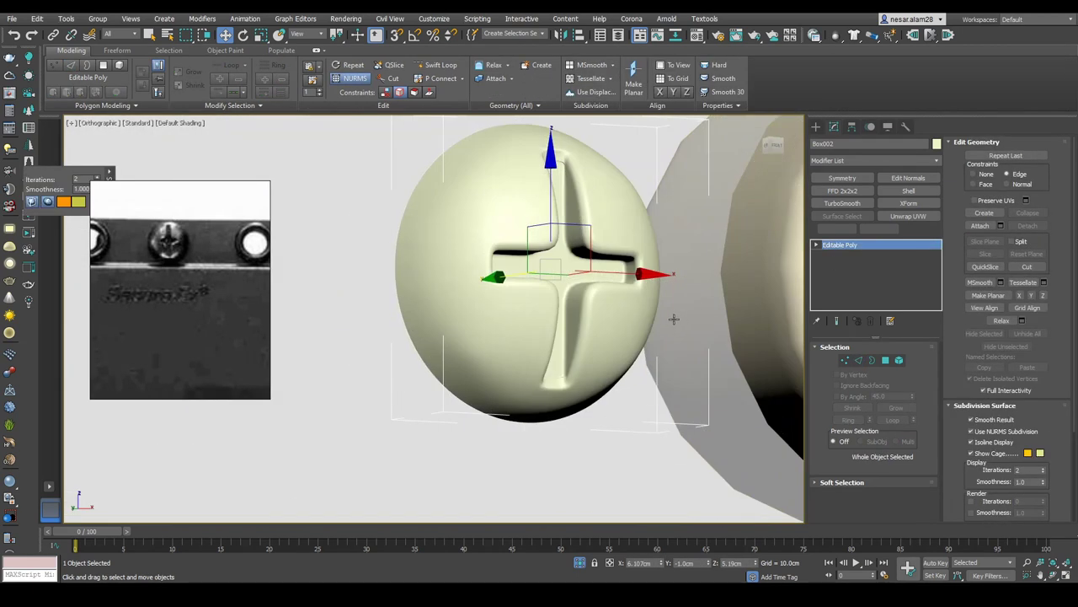
{"action": "middle_click_drag", "start_coordinate": [674, 320], "coordinate": [667, 305], "text": "alt"}
{"action": "key", "text": "m"}
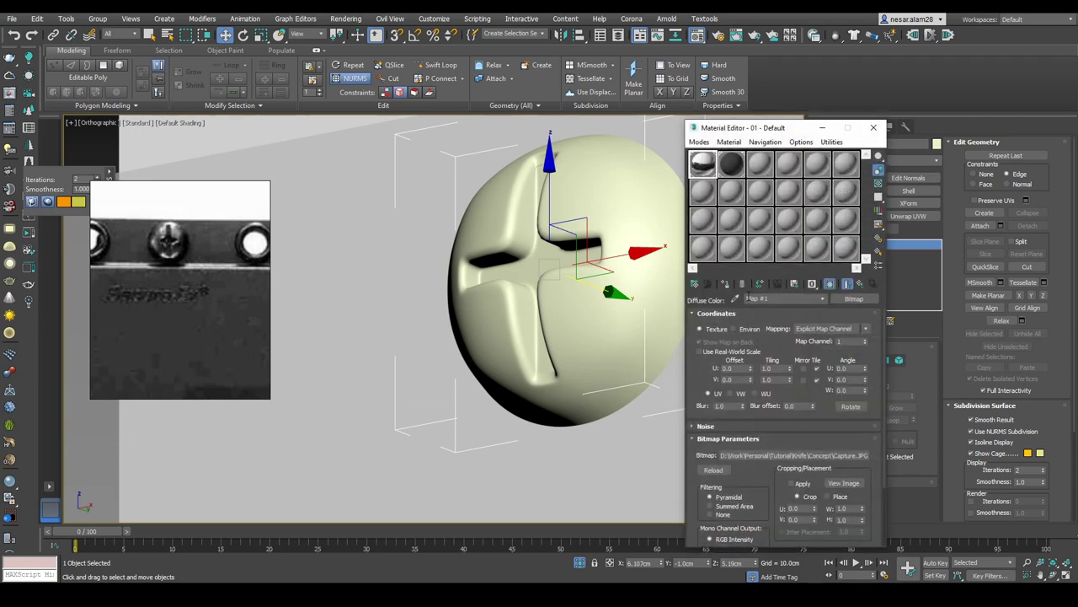
{"action": "left_click", "coordinate": [724, 283]}
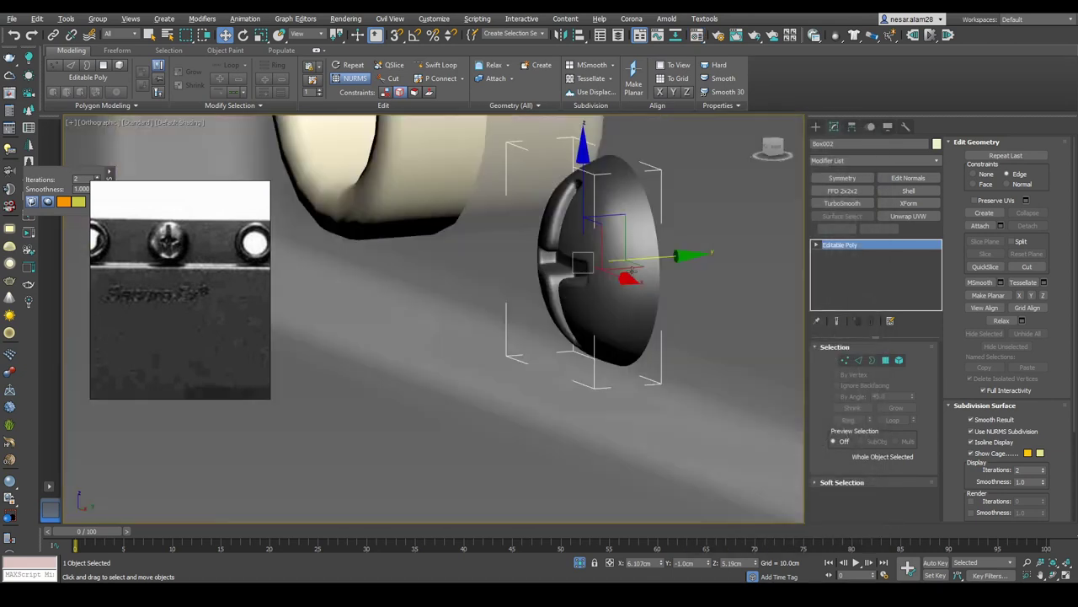
Step: Delete the three outermost rings of polygons along the screw head's open rear border
{"action": "key", "text": "F4"}
{"action": "key", "text": "3"}
{"action": "scroll", "coordinate": [645, 231], "scroll_direction": "up", "scroll_amount": 3}
{"action": "left_click", "coordinate": [639, 208]}
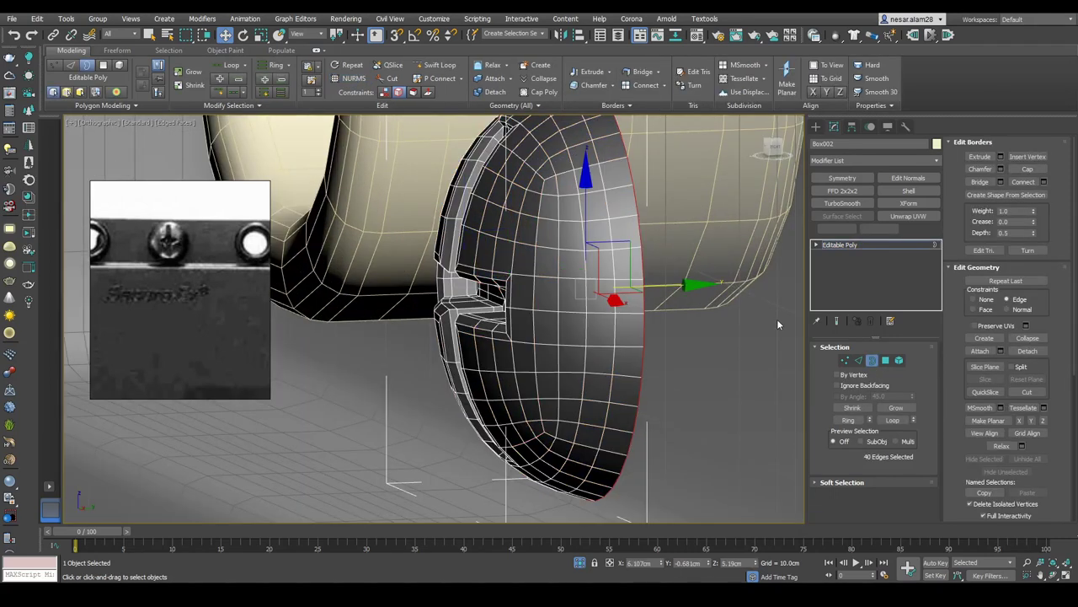
{"action": "left_click", "coordinate": [886, 360], "text": "ctrl"}
{"action": "left_click", "coordinate": [896, 407]}
{"action": "left_click", "coordinate": [895, 406]}
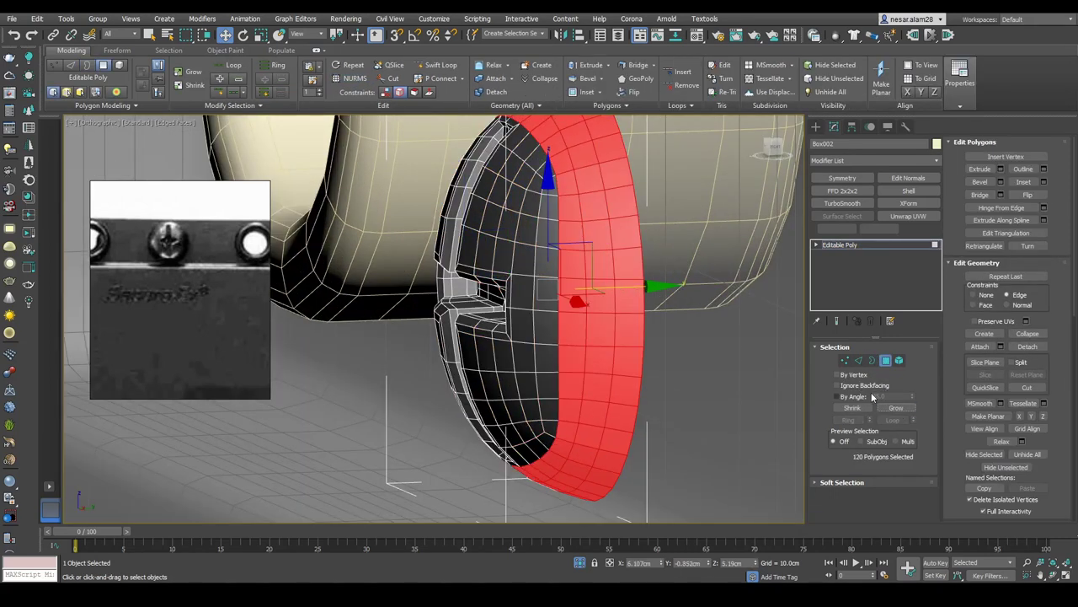
{"action": "key", "text": "Delete"}
Step: Scale the screw head's new open border, convert it to a polygon selection and delete those polygons
{"action": "left_click", "coordinate": [872, 360]}
{"action": "middle_click_drag", "start_coordinate": [505, 278], "coordinate": [552, 191], "text": "alt"}
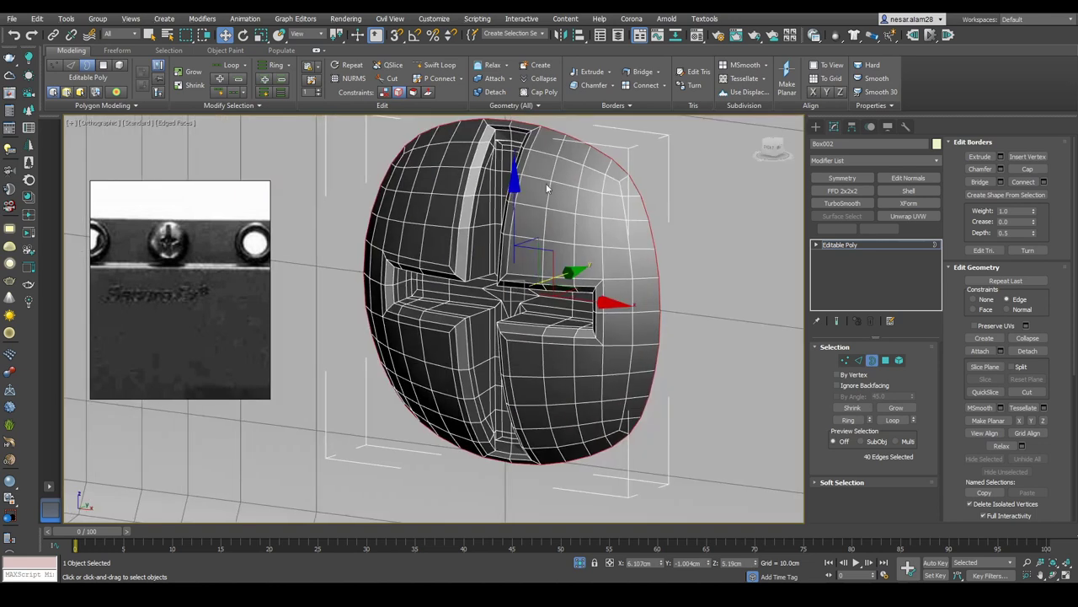
{"action": "right_click", "coordinate": [543, 181]}
{"action": "left_click", "coordinate": [520, 253]}
{"action": "key", "text": "r"}
{"action": "left_click_drag", "start_coordinate": [528, 312], "coordinate": [651, 297]}
{"action": "left_click", "coordinate": [886, 359], "text": "ctrl"}
{"action": "middle_click_drag", "start_coordinate": [722, 284], "coordinate": [745, 357], "text": "alt"}
{"action": "key", "text": "Delete"}
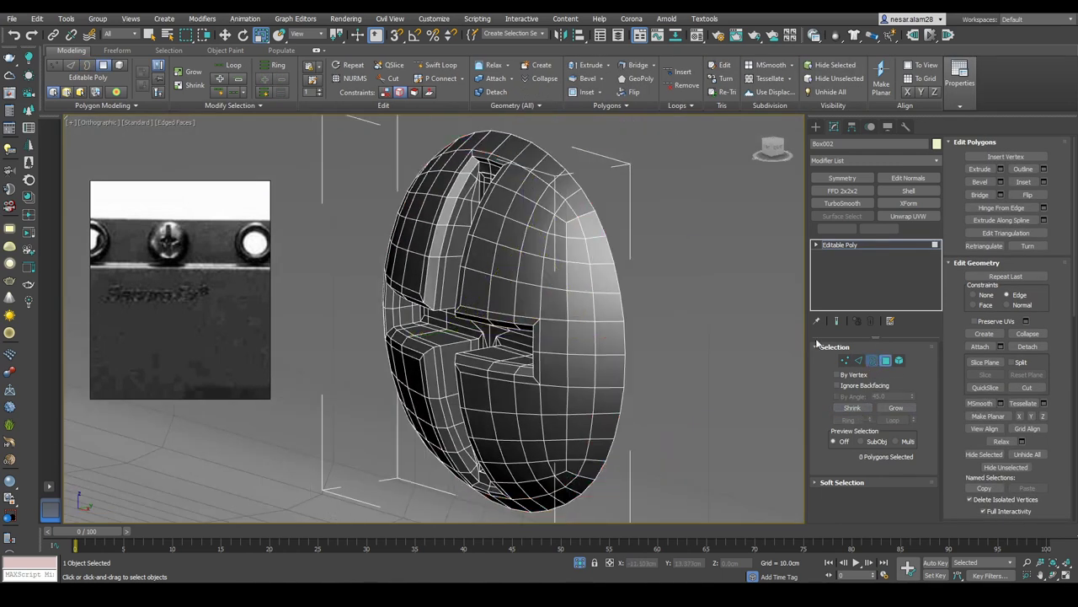
Step: Reselect the open rear border and reshape it with move and scale to rebuild the screw head's rim, using no constraint
{"action": "left_click", "coordinate": [872, 360]}
{"action": "left_click", "coordinate": [590, 291]}
{"action": "right_click", "coordinate": [500, 303]}
{"action": "left_click", "coordinate": [447, 380]}
{"action": "key", "text": "r"}
{"action": "key", "text": "w"}
{"action": "middle_click_drag", "start_coordinate": [614, 318], "coordinate": [560, 312], "text": "alt"}
{"action": "key", "text": "r"}
{"action": "right_click", "coordinate": [600, 335]}
{"action": "key", "text": "w"}
{"action": "mouse_move", "coordinate": [647, 380]}
{"action": "middle_mouse_down", "text": "alt"}
{"action": "mouse_move", "coordinate": [620, 379]}
{"action": "mouse_move", "coordinate": [633, 368]}
{"action": "middle_mouse_up", "text": "alt"}
{"action": "scroll", "coordinate": [663, 258], "scroll_direction": "up", "scroll_amount": 3}
{"action": "scroll", "coordinate": [663, 258], "scroll_direction": "down", "scroll_amount": 3}
{"action": "middle_click_drag", "start_coordinate": [663, 258], "coordinate": [677, 225], "text": "alt"}
Step: Select the curved edge loops on the dome that pass just outside the arms of the cross slot
{"action": "key", "text": "2"}
{"action": "double_click", "coordinate": [566, 278]}
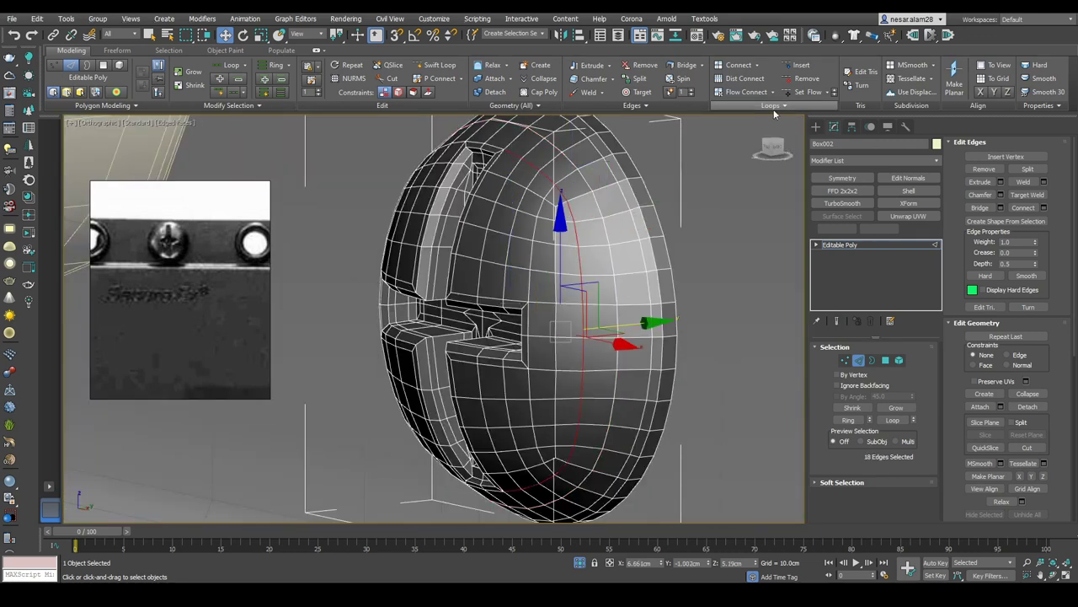
{"action": "middle_click_drag", "start_coordinate": [566, 278], "coordinate": [607, 295], "text": "alt"}
{"action": "middle_click_drag", "start_coordinate": [399, 145], "coordinate": [801, 101], "text": "alt"}
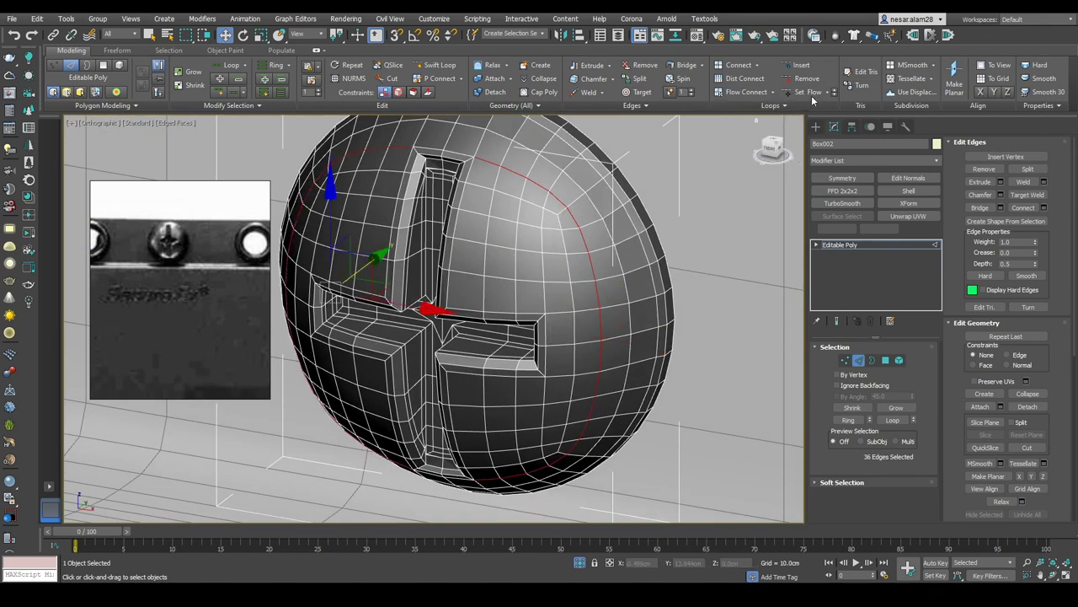
{"action": "middle_click_drag", "start_coordinate": [718, 191], "coordinate": [758, 219], "text": "alt"}
{"action": "left_click", "coordinate": [856, 359]}
Step: Examine the smoothed screw head without edged faces, at an angle and from the front
{"action": "key", "text": "F4"}
{"action": "middle_click_drag", "start_coordinate": [758, 320], "coordinate": [534, 233], "text": "alt"}
{"action": "key", "text": "ctrl+BackSpace"}
{"action": "scroll", "coordinate": [563, 241], "scroll_direction": "down", "scroll_amount": 3}
{"action": "mouse_move", "coordinate": [677, 245]}
{"action": "middle_mouse_down", "text": "alt"}
{"action": "mouse_move", "coordinate": [624, 250]}
{"action": "mouse_move", "coordinate": [686, 234]}
{"action": "mouse_move", "coordinate": [551, 270]}
{"action": "mouse_move", "coordinate": [496, 250]}
{"action": "mouse_move", "coordinate": [650, 240]}
{"action": "mouse_move", "coordinate": [627, 243]}
{"action": "mouse_move", "coordinate": [676, 205]}
{"action": "middle_mouse_up", "text": "alt"}
{"action": "key", "text": "f"}
{"action": "scroll", "coordinate": [676, 236], "scroll_direction": "up", "scroll_amount": 2}
{"action": "scroll", "coordinate": [679, 284], "scroll_direction": "down", "scroll_amount": 4}
{"action": "scroll", "coordinate": [678, 284], "scroll_direction": "up", "scroll_amount": 1}
Step: Select the screw head's rear border and the full edge loop beside it for adjusting the rim's depth
{"action": "left_click", "coordinate": [872, 360]}
{"action": "left_click", "coordinate": [503, 266]}
{"action": "scroll", "coordinate": [550, 270], "scroll_direction": "up", "scroll_amount": 2}
{"action": "key", "text": "F4"}
{"action": "key", "text": "F4"}
{"action": "key", "text": "2"}
{"action": "key", "text": "w"}
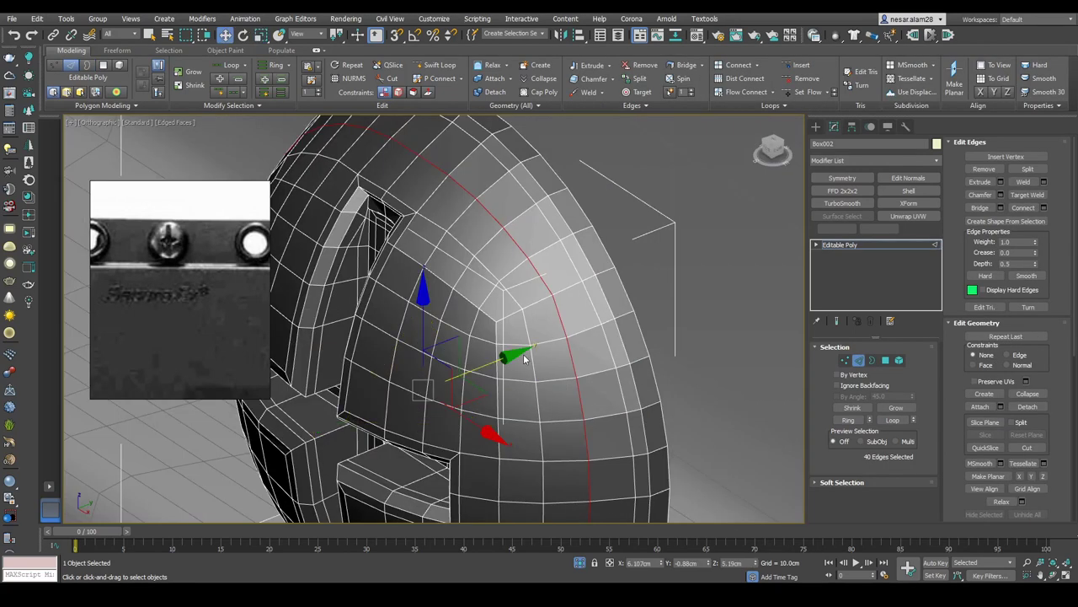
Step: Add a supporting edge loop around the screw head close to its rear rim with Swift Loop
{"action": "middle_click_drag", "start_coordinate": [589, 287], "coordinate": [552, 258], "text": "alt"}
{"action": "key", "text": "2"}
{"action": "key", "text": "2"}
{"action": "left_click", "coordinate": [529, 221]}
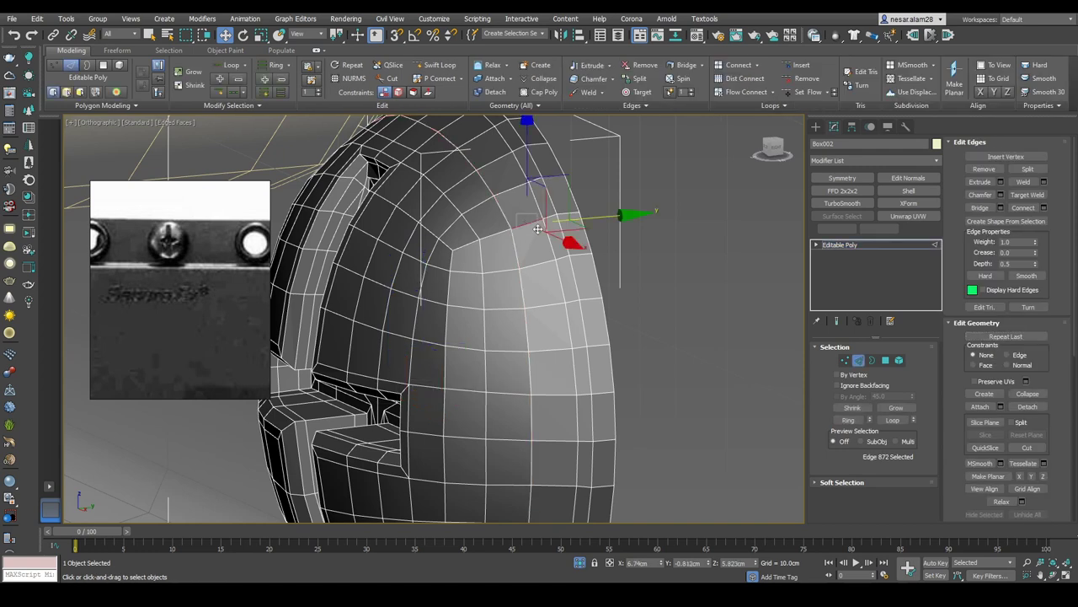
{"action": "left_click", "coordinate": [728, 367]}
{"action": "double_click", "coordinate": [560, 218]}
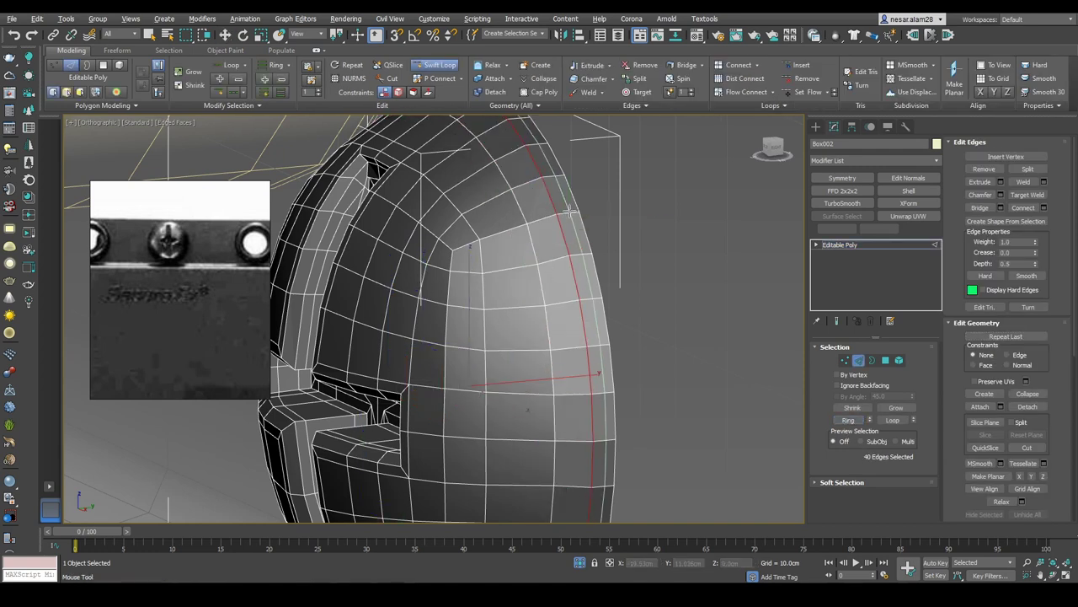
{"action": "left_click", "coordinate": [545, 217]}
{"action": "key", "text": "w"}
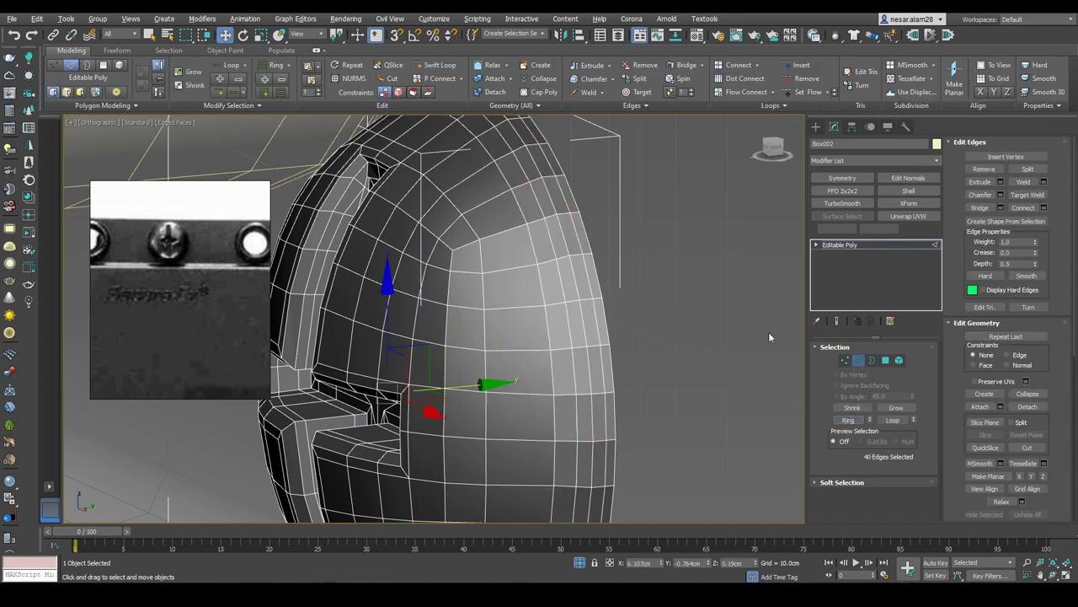
Step: Examine the cross slot's walls and corners up close, comparing the NURMS-smoothed surface with the base mesh
{"action": "left_click", "coordinate": [857, 360]}
{"action": "key", "text": "z"}
{"action": "left_click", "coordinate": [1010, 235]}
{"action": "middle_click_drag", "start_coordinate": [547, 253], "coordinate": [320, 240], "text": "alt"}
{"action": "scroll", "coordinate": [303, 236], "scroll_direction": "up", "scroll_amount": 5}
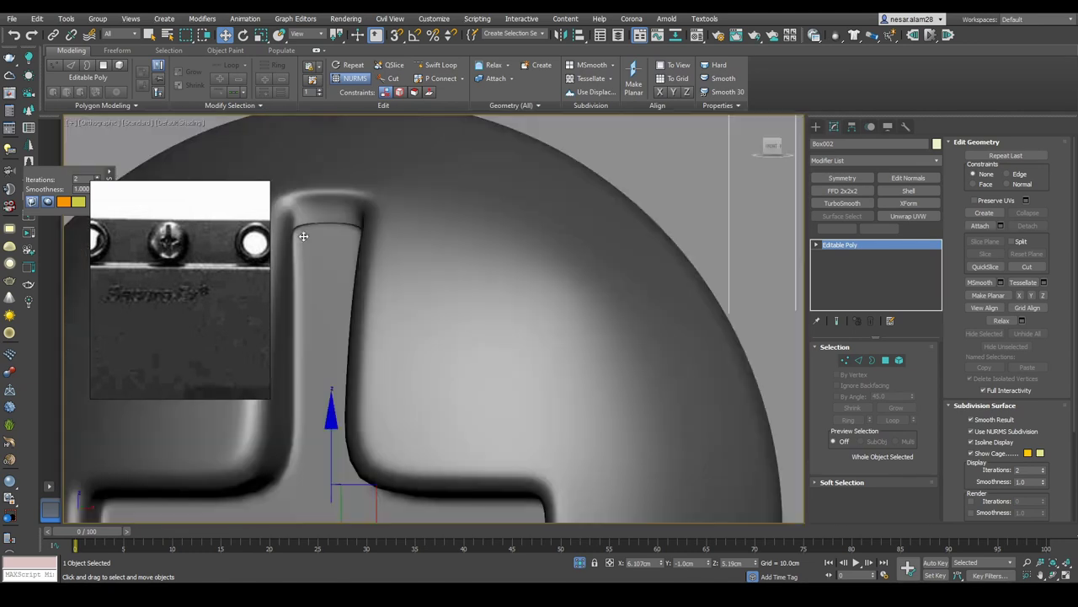
{"action": "scroll", "coordinate": [303, 236], "scroll_direction": "up", "scroll_amount": 5}
{"action": "key", "text": "2"}
{"action": "key", "text": "F3"}
{"action": "key", "text": "F3"}
{"action": "middle_click_drag", "start_coordinate": [377, 245], "coordinate": [570, 250], "text": "alt"}
{"action": "left_click", "coordinate": [575, 278]}
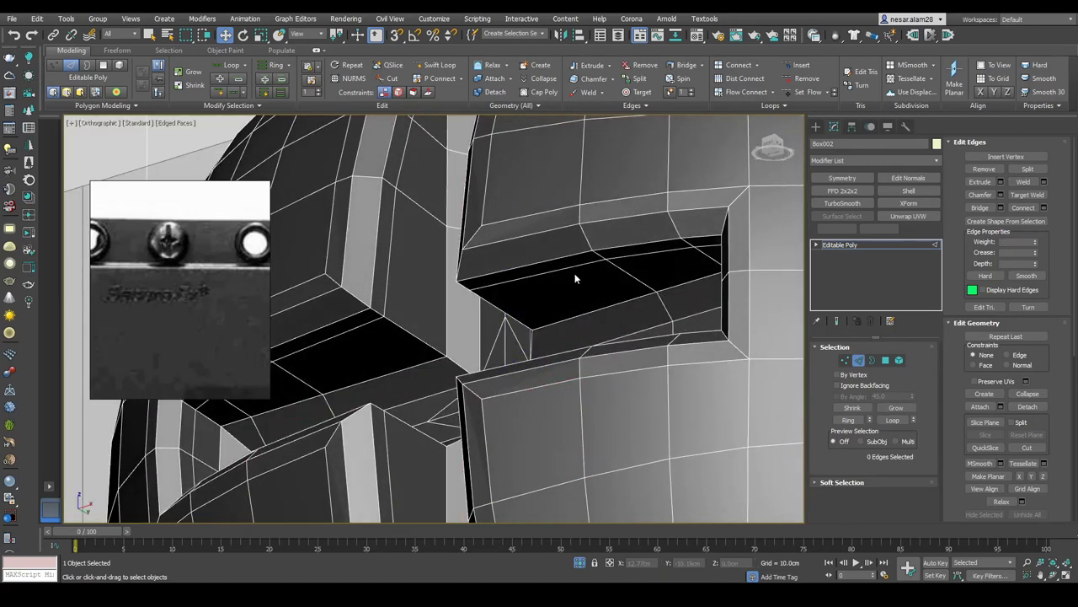
{"action": "key", "text": "2"}
{"action": "key", "text": "shift+z"}
{"action": "key", "text": "shift+z"}
{"action": "key", "text": "shift+z"}
{"action": "key", "text": "ctrl+BackSpace"}
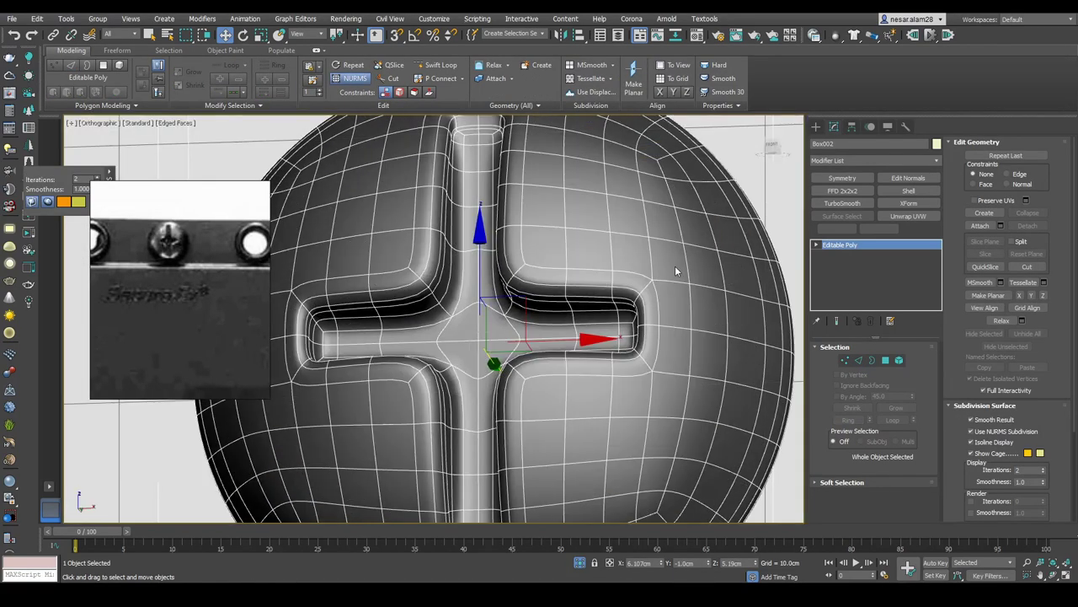
{"action": "key", "text": "F4"}
{"action": "key", "text": "shift+y"}
{"action": "key", "text": "shift+y"}
{"action": "key", "text": "shift+y"}
{"action": "key", "text": "F4"}
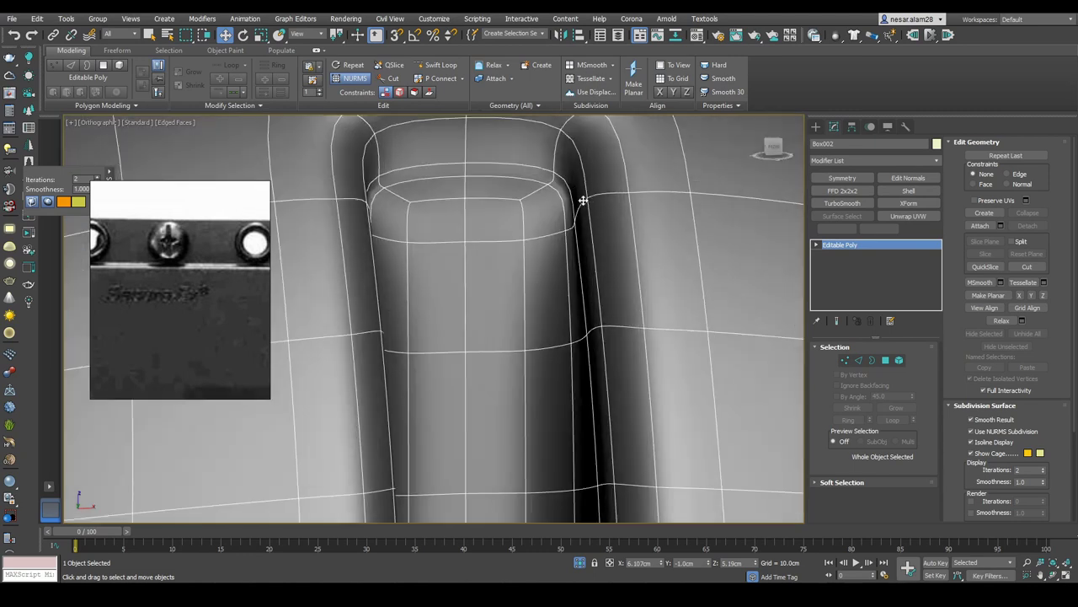
{"action": "key", "text": "ctrl+BackSpace"}
{"action": "key", "text": "2"}
{"action": "middle_click_drag", "start_coordinate": [563, 178], "coordinate": [629, 251], "text": "alt"}
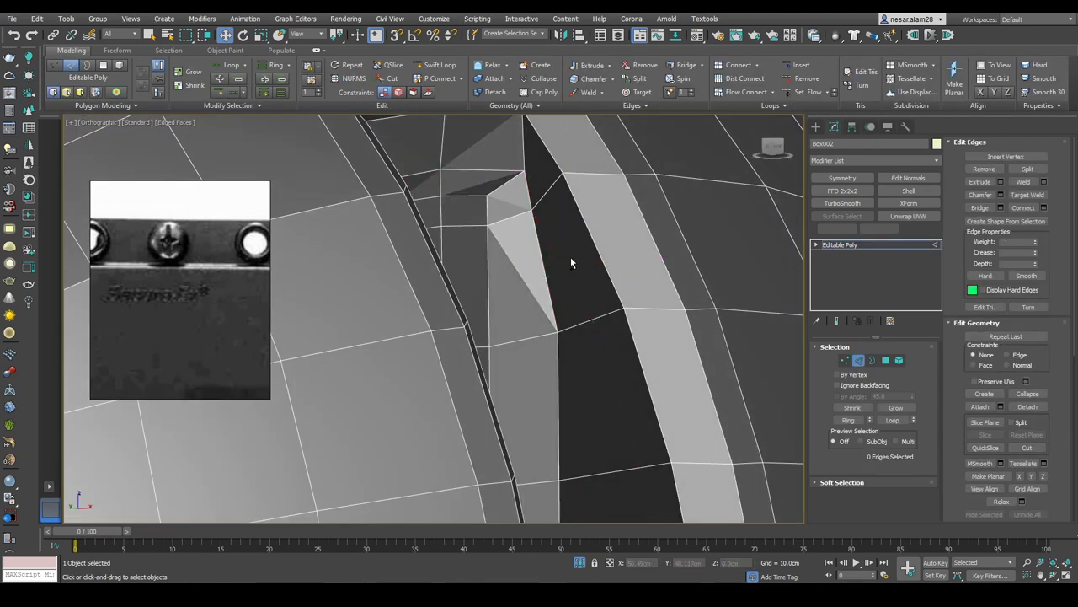
{"action": "left_click", "coordinate": [858, 361]}
{"action": "key", "text": "ctrl+BackSpace"}
{"action": "scroll", "coordinate": [554, 233], "scroll_direction": "down", "scroll_amount": 5}
{"action": "key", "text": "F4"}
Step: Move the screw head about 1.9 cm along Y against the sheath flange and scale its depth to about 85%
{"action": "middle_click_drag", "start_coordinate": [562, 238], "coordinate": [652, 365], "text": "alt"}
{"action": "scroll", "coordinate": [685, 233], "scroll_direction": "down", "scroll_amount": 2}
{"action": "scroll", "coordinate": [601, 222], "scroll_direction": "up", "scroll_amount": 2}
{"action": "left_click", "coordinate": [601, 222]}
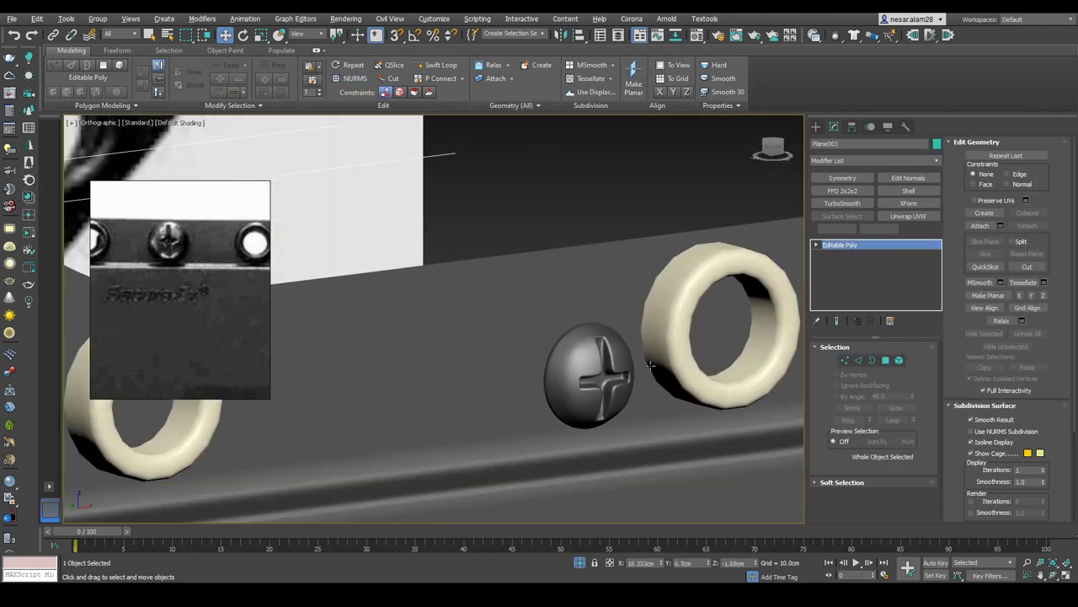
{"action": "middle_click_drag", "start_coordinate": [674, 325], "coordinate": [598, 379], "text": "alt"}
{"action": "left_click", "coordinate": [598, 379]}
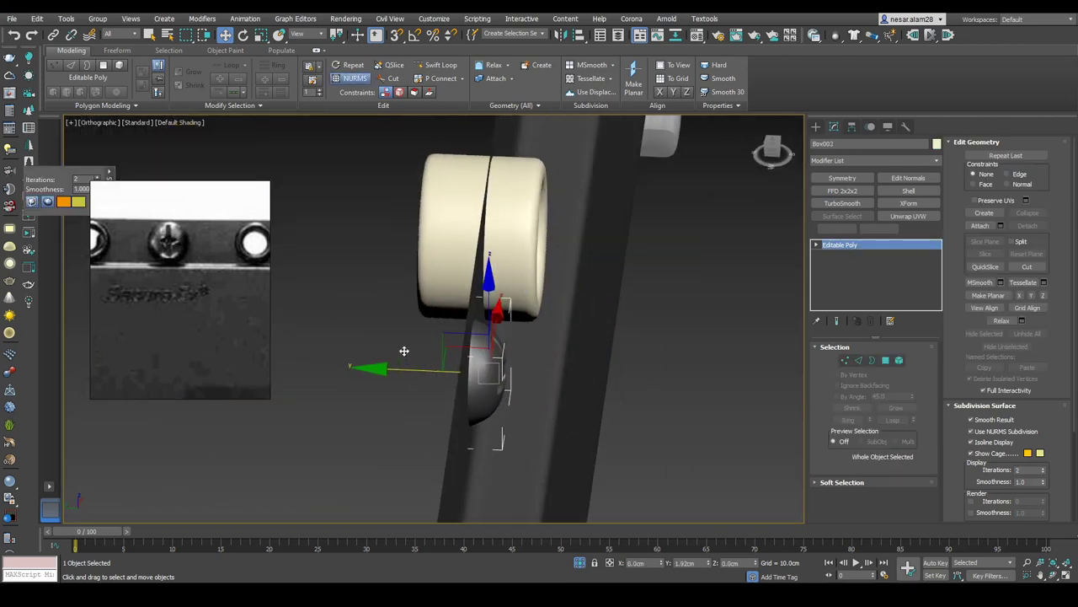
{"action": "middle_click_drag", "start_coordinate": [407, 349], "coordinate": [558, 465], "text": "alt"}
{"action": "key", "text": "e"}
{"action": "key", "text": "r"}
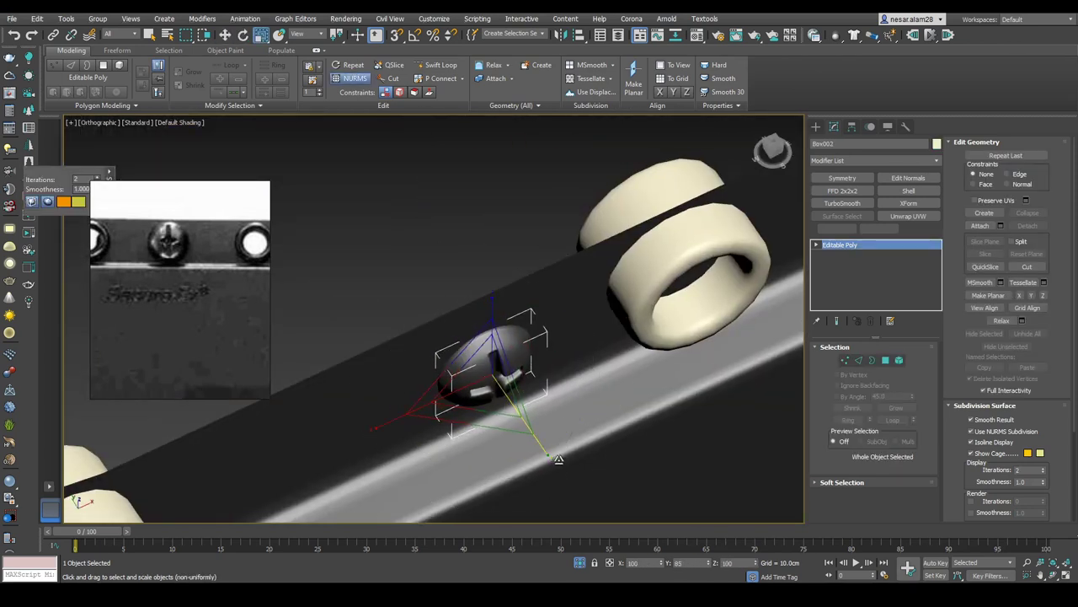
Step: Rotate the screw head in the front view so its cross slot sits at a slight tilt
{"action": "key", "text": "f"}
{"action": "key", "text": "z"}
{"action": "key", "text": "e"}
{"action": "left_click_drag", "start_coordinate": [547, 264], "coordinate": [582, 214]}
{"action": "scroll", "coordinate": [594, 215], "scroll_direction": "down", "scroll_amount": 5}
{"action": "key", "text": "w"}
{"action": "scroll", "coordinate": [710, 267], "scroll_direction": "down", "scroll_amount": 3}
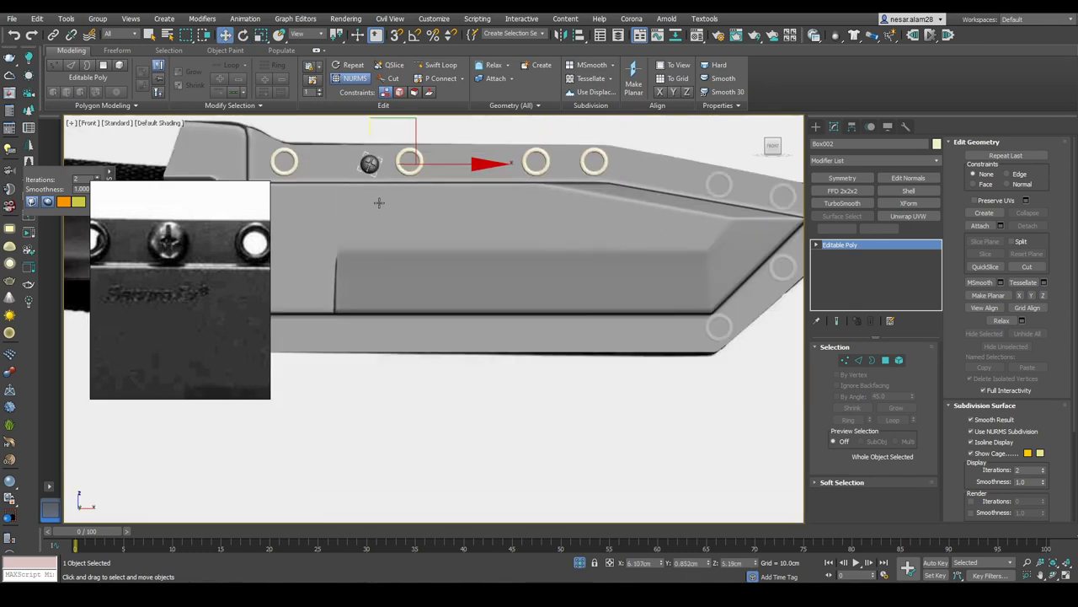
{"action": "middle_click_drag", "start_coordinate": [445, 202], "coordinate": [505, 204]}
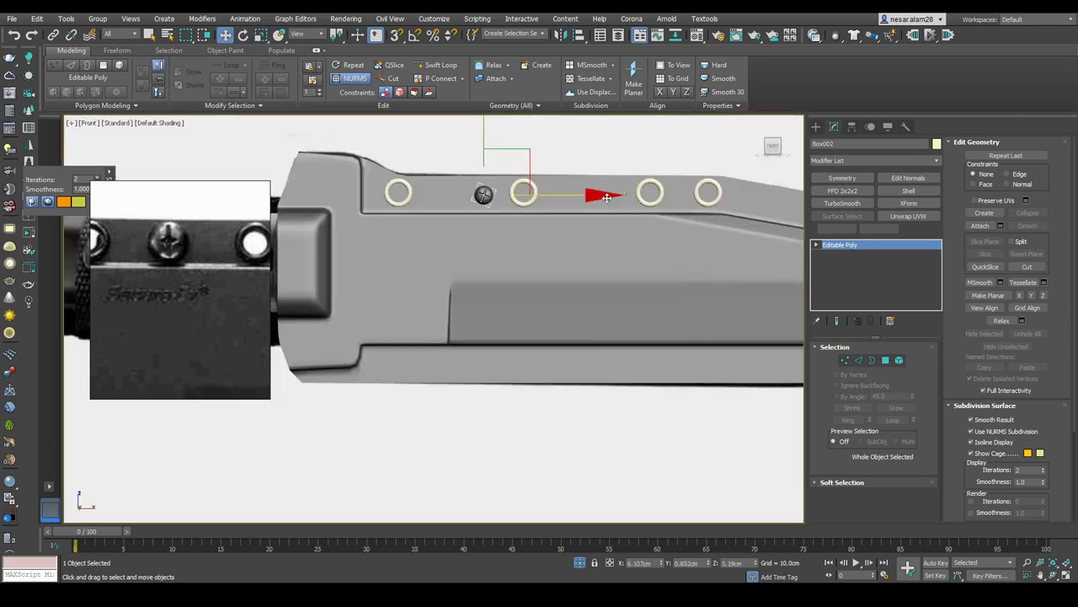
Step: Isolate the screw head together with the reference image plane and show edged faces
{"action": "left_click", "coordinate": [642, 184]}
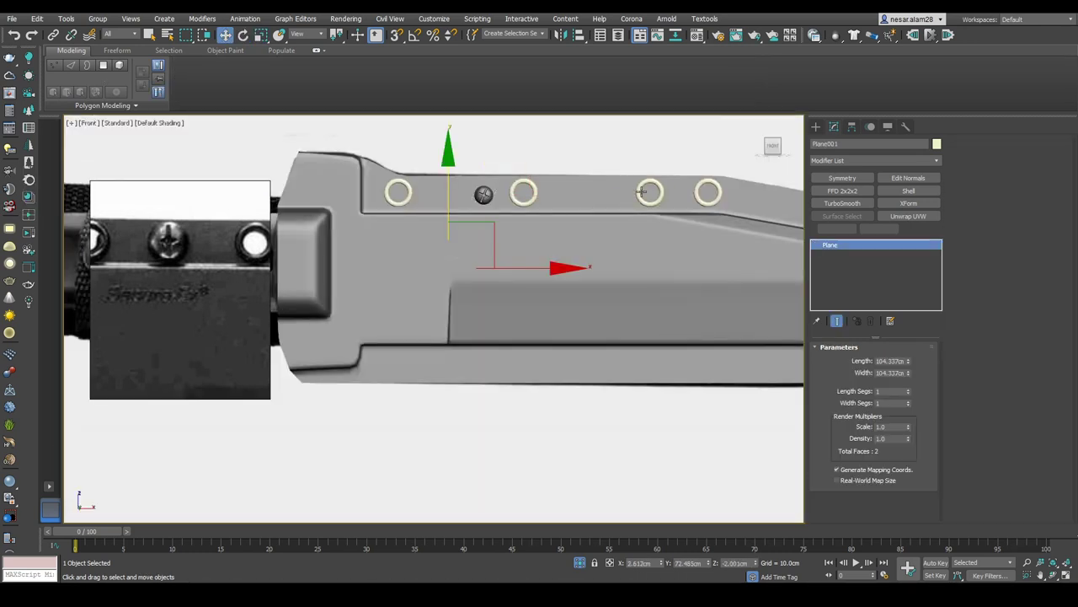
{"action": "scroll", "coordinate": [578, 400], "scroll_direction": "down", "scroll_amount": 5}
{"action": "scroll", "coordinate": [433, 306], "scroll_direction": "up", "scroll_amount": 6}
{"action": "scroll", "coordinate": [433, 306], "scroll_direction": "down", "scroll_amount": 5}
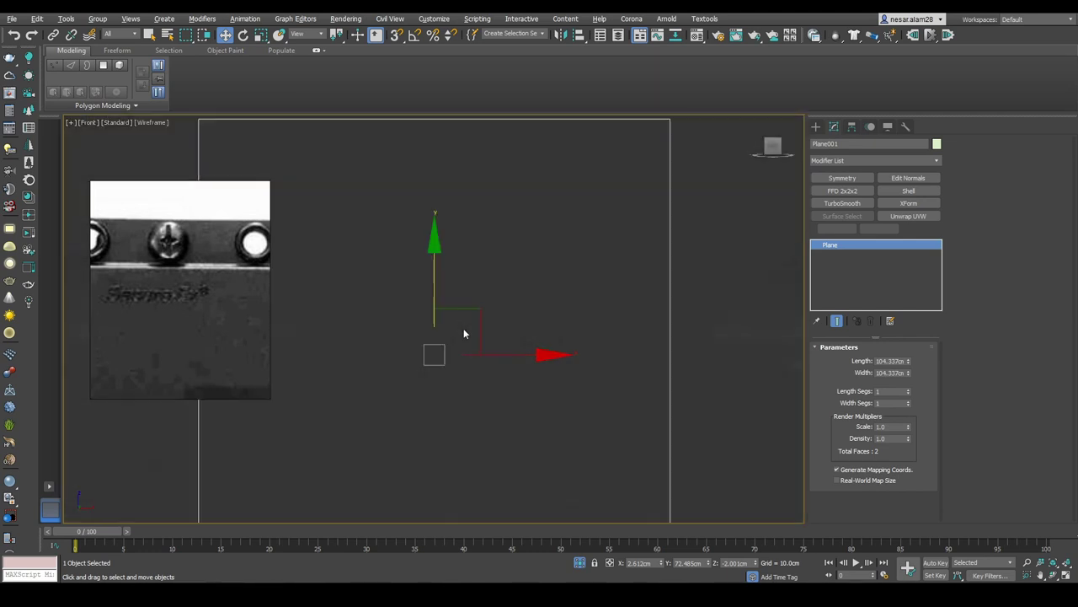
{"action": "scroll", "coordinate": [453, 319], "scroll_direction": "up", "scroll_amount": 6}
{"action": "left_click", "coordinate": [460, 312], "text": "ctrl"}
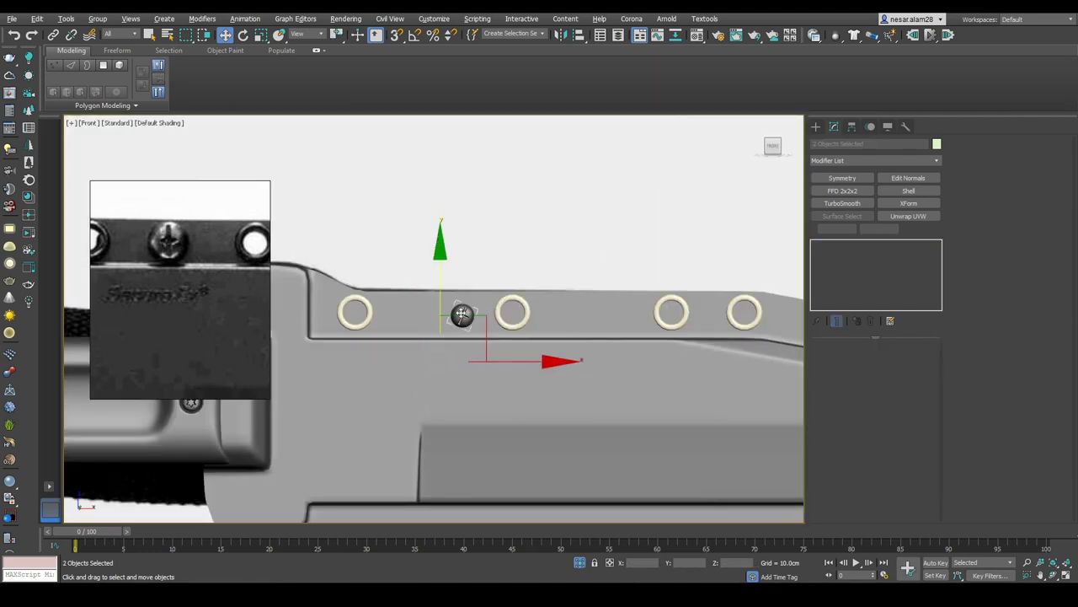
{"action": "scroll", "coordinate": [530, 327], "scroll_direction": "down", "scroll_amount": 7}
{"action": "key", "text": "ctrl+d"}
{"action": "scroll", "coordinate": [426, 299], "scroll_direction": "up", "scroll_amount": 7}
{"action": "key", "text": "F4"}
{"action": "scroll", "coordinate": [426, 301], "scroll_direction": "down", "scroll_amount": 4}
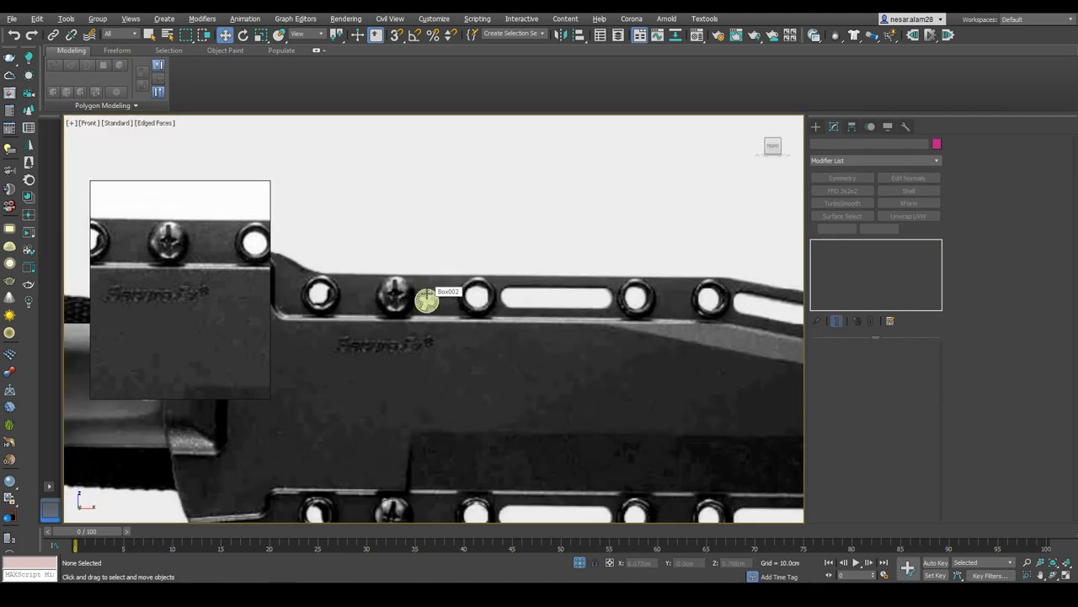
Step: Move the screw head onto the upper screw in the reference image and scale it uniformly to match
{"action": "left_click", "coordinate": [469, 306]}
{"action": "left_click_drag", "start_coordinate": [469, 306], "coordinate": [465, 261]}
{"action": "key", "text": "r"}
{"action": "scroll", "coordinate": [435, 303], "scroll_direction": "up", "scroll_amount": 4}
{"action": "key", "text": "w"}
{"action": "key", "text": "r"}
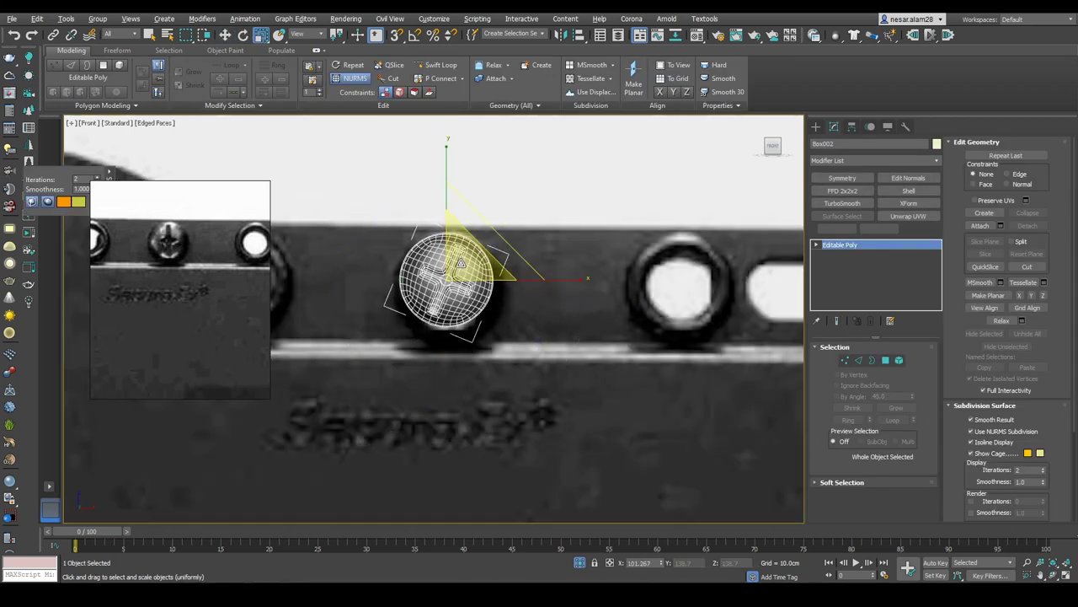
Step: End the isolation to bring back the sheath and rings, and return to the front view
{"action": "right_click", "coordinate": [580, 258]}
{"action": "left_click", "coordinate": [601, 207]}
{"action": "scroll", "coordinate": [505, 244], "scroll_direction": "down", "scroll_amount": 5}
{"action": "scroll", "coordinate": [395, 265], "scroll_direction": "up", "scroll_amount": 3}
{"action": "left_click", "coordinate": [393, 264]}
{"action": "middle_click_drag", "start_coordinate": [385, 272], "coordinate": [592, 227], "text": "alt"}
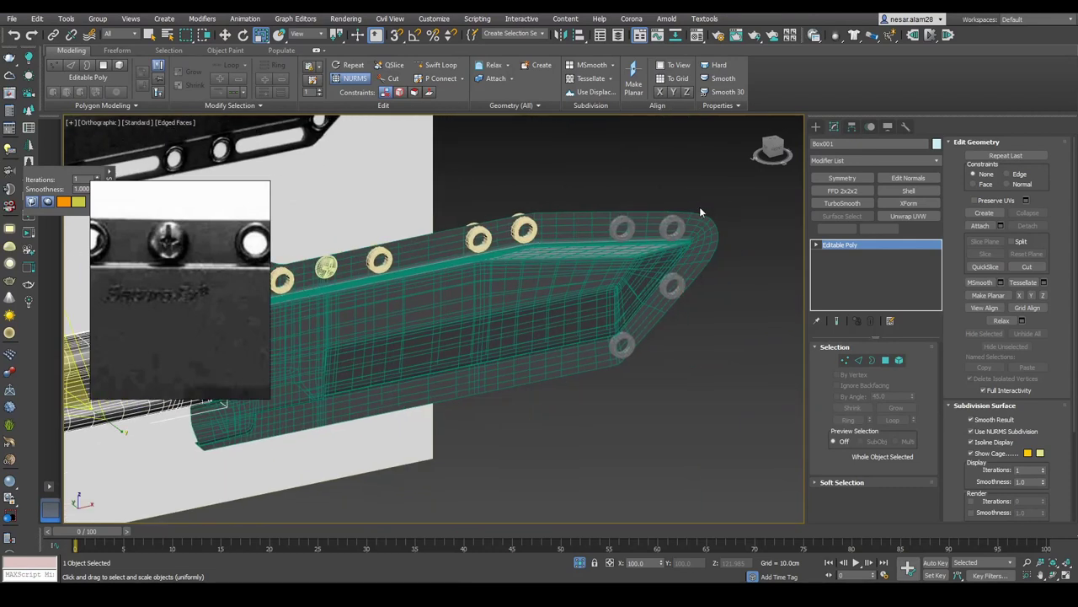
{"action": "left_click", "coordinate": [777, 150]}
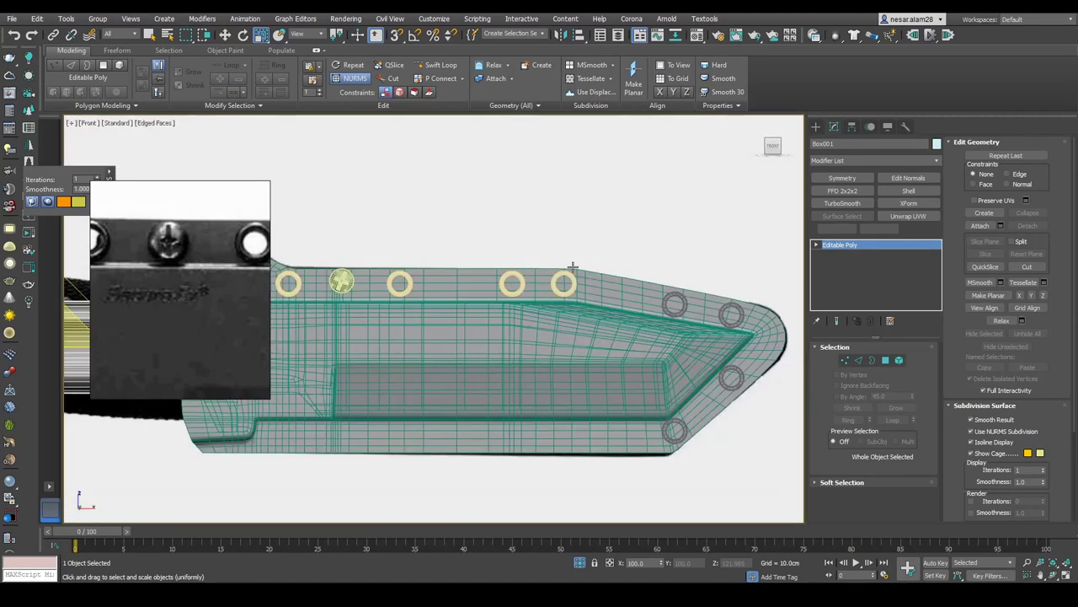
Step: Attach the upper rings and screw head into one object and copy it about 17.1 cm down onto the sheath's lower edge
{"action": "left_click", "coordinate": [567, 276]}
{"action": "key", "text": "w"}
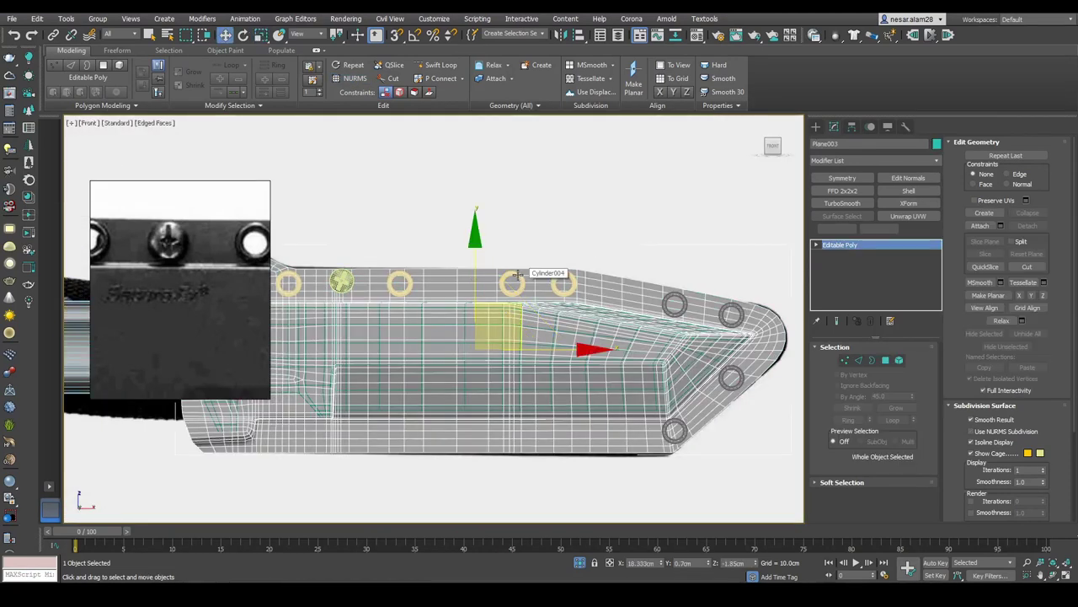
{"action": "left_click", "coordinate": [558, 274]}
{"action": "middle_click_drag", "start_coordinate": [555, 270], "coordinate": [638, 269]}
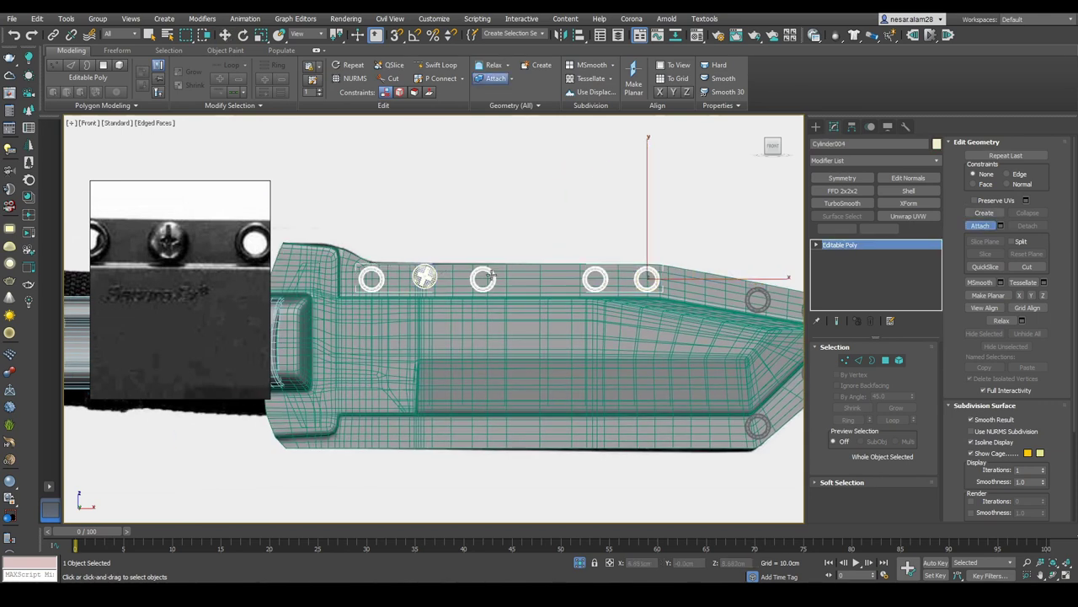
{"action": "mouse_move", "coordinate": [662, 205]}
{"action": "left_mouse_down", "text": "shift"}
{"action": "mouse_move", "coordinate": [662, 385]}
{"action": "mouse_move", "coordinate": [662, 362]}
{"action": "left_mouse_up", "text": "shift"}
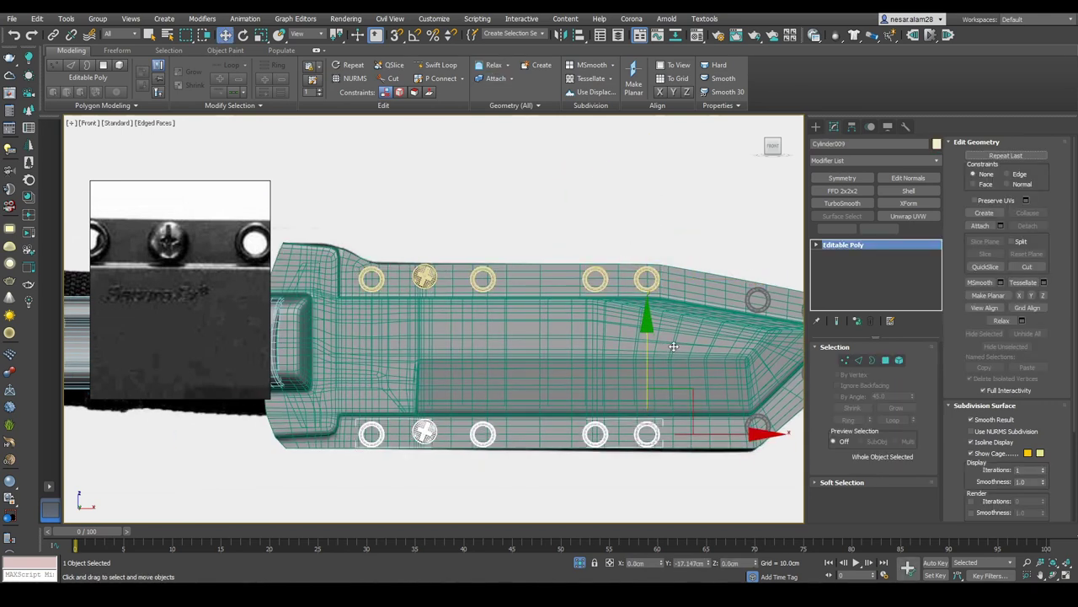
Step: Isolate the copied row together with the reference image and align it with the reference's lower holes
{"action": "left_click", "coordinate": [540, 345]}
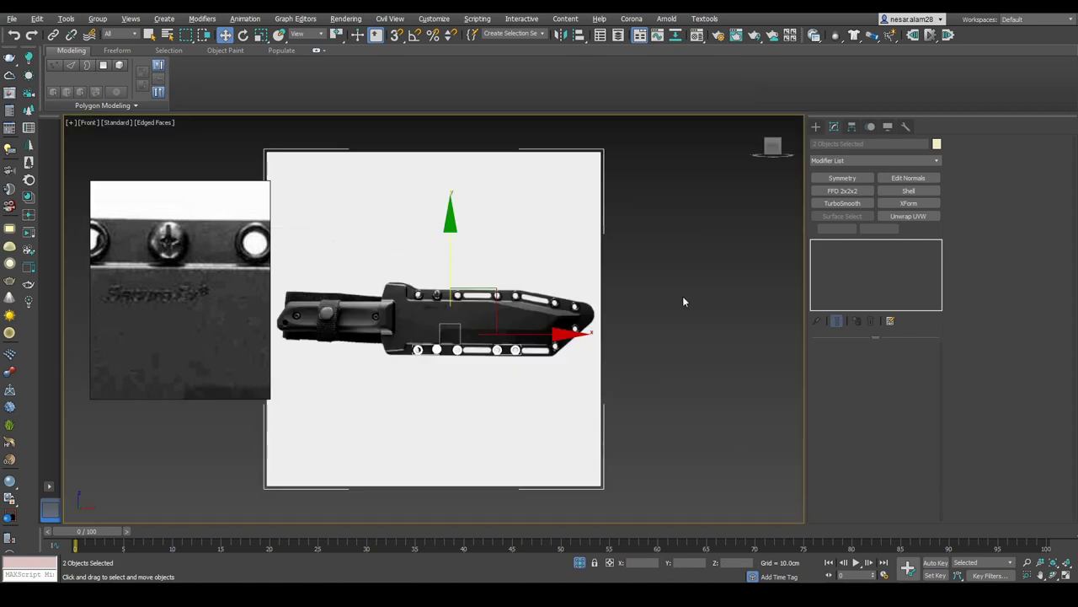
{"action": "scroll", "coordinate": [413, 337], "scroll_direction": "up", "scroll_amount": 10}
{"action": "left_click", "coordinate": [430, 328]}
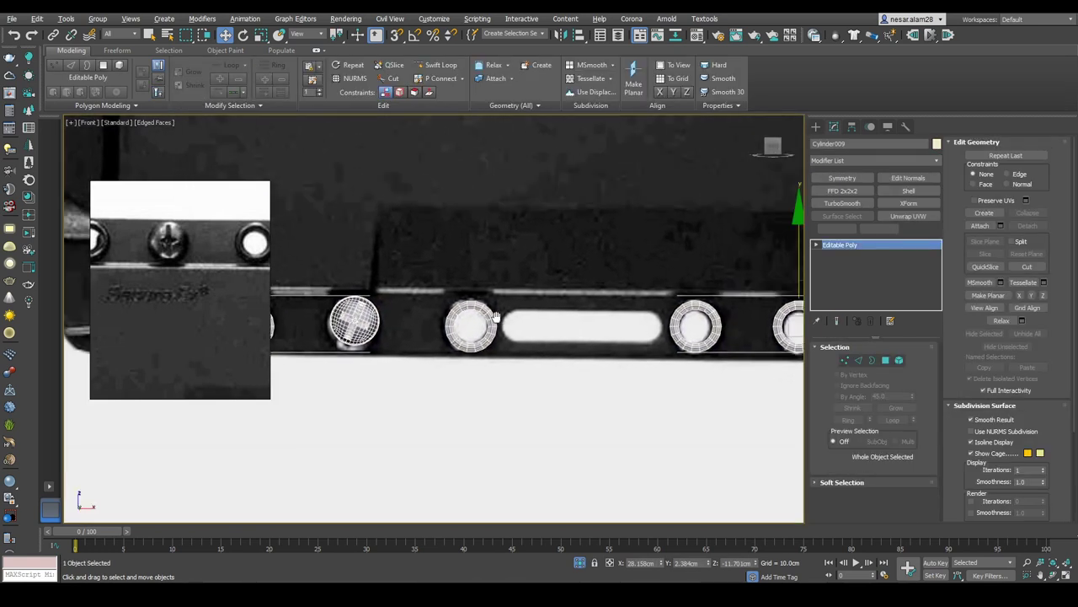
{"action": "scroll", "coordinate": [740, 235], "scroll_direction": "down", "scroll_amount": 3}
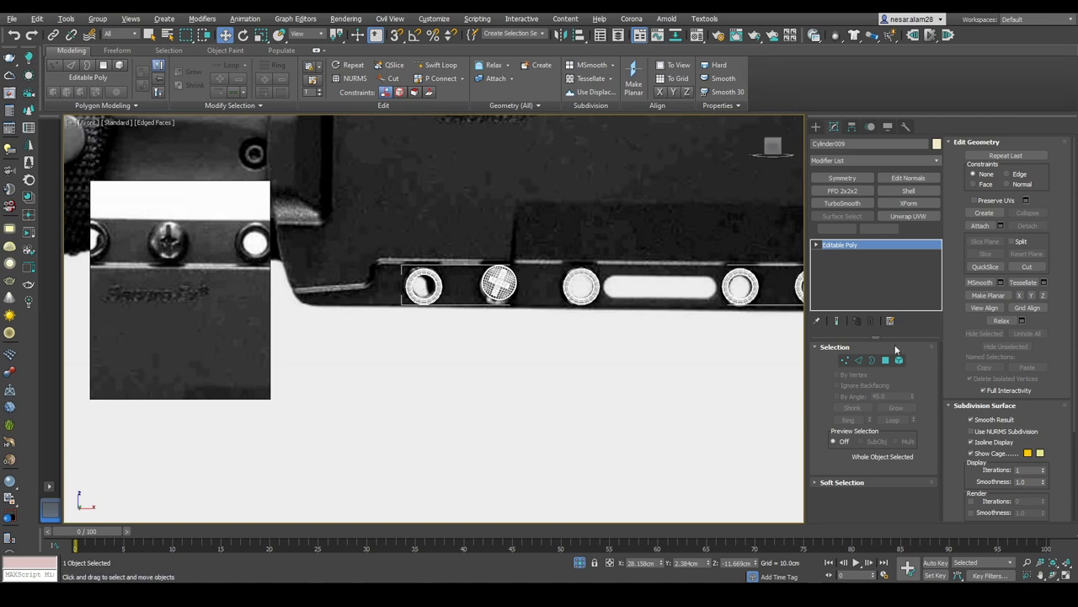
Step: Select the copied screw head as an element and move it slightly down to fit the reference
{"action": "left_click", "coordinate": [898, 360]}
{"action": "scroll", "coordinate": [561, 287], "scroll_direction": "up", "scroll_amount": 4}
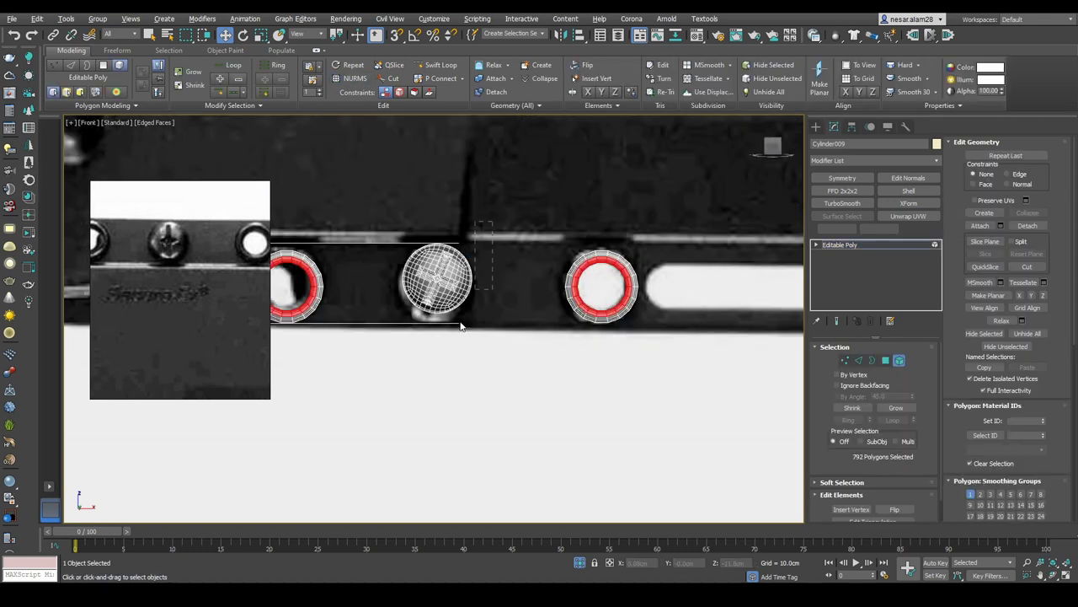
{"action": "left_click", "coordinate": [436, 278]}
{"action": "scroll", "coordinate": [421, 303], "scroll_direction": "up", "scroll_amount": 2}
{"action": "scroll", "coordinate": [472, 321], "scroll_direction": "down", "scroll_amount": 8}
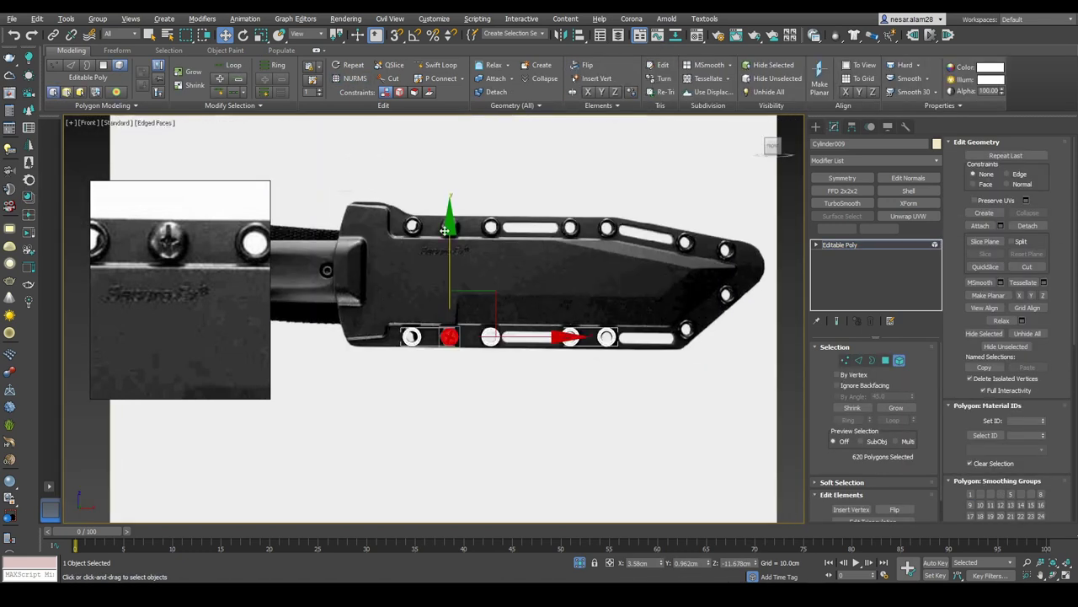
{"action": "scroll", "coordinate": [552, 290], "scroll_direction": "up", "scroll_amount": 5}
Step: End the isolation and attach the upper row of rings and screw head to the lower row
{"action": "key", "text": "5"}
{"action": "scroll", "coordinate": [612, 277], "scroll_direction": "down", "scroll_amount": 4}
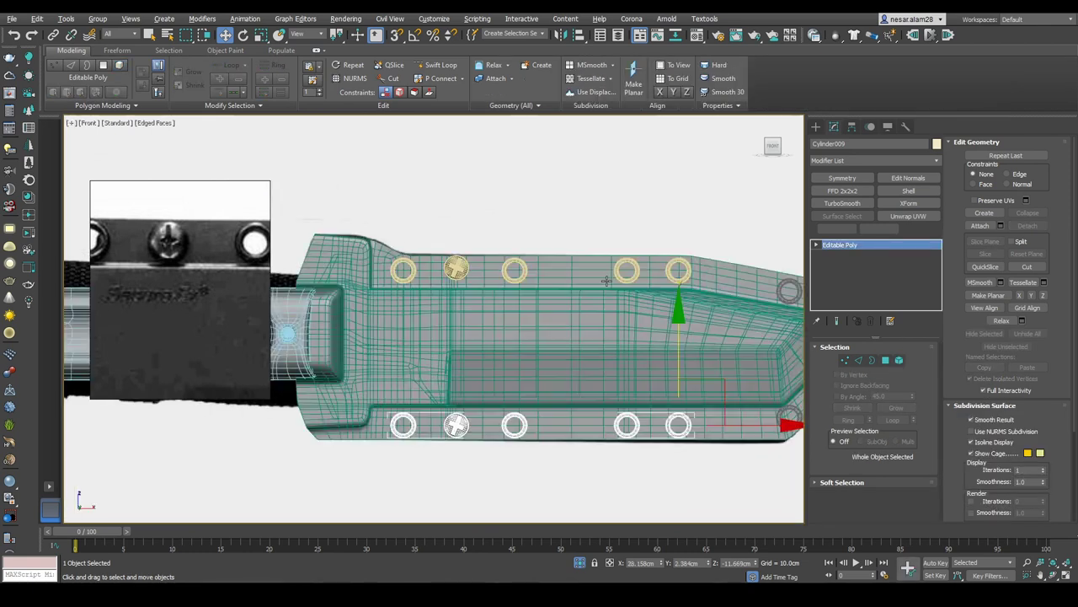
{"action": "key", "text": "alt+a"}
{"action": "left_click", "coordinate": [633, 265]}
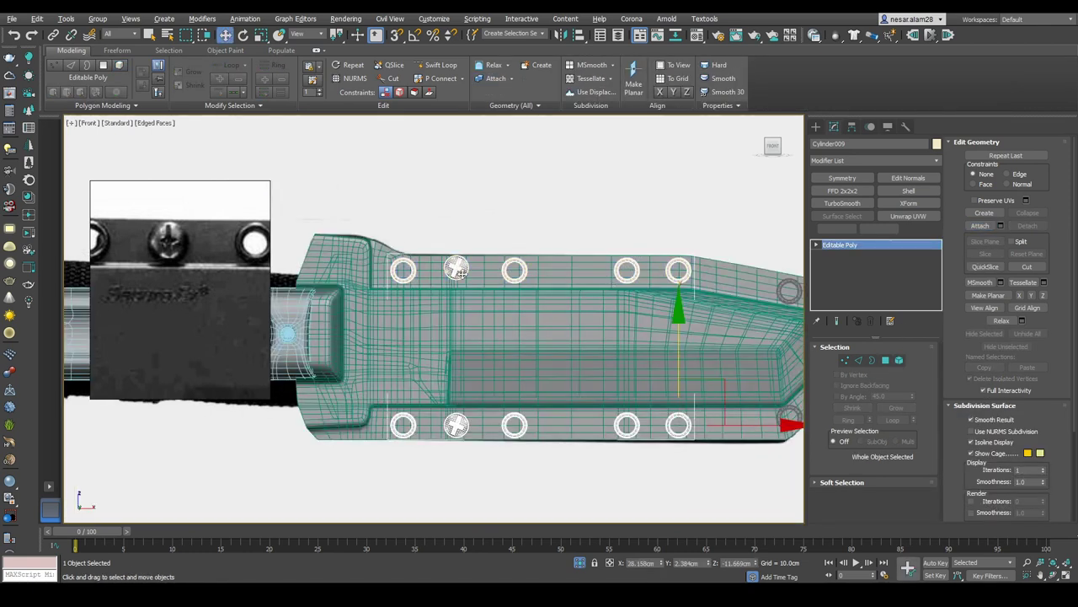
Step: Select the sheath mesh's polygons around the upper ring left of the screw head, leaving out those along the top edge
{"action": "scroll", "coordinate": [397, 276], "scroll_direction": "up", "scroll_amount": 5}
{"action": "key", "text": "1"}
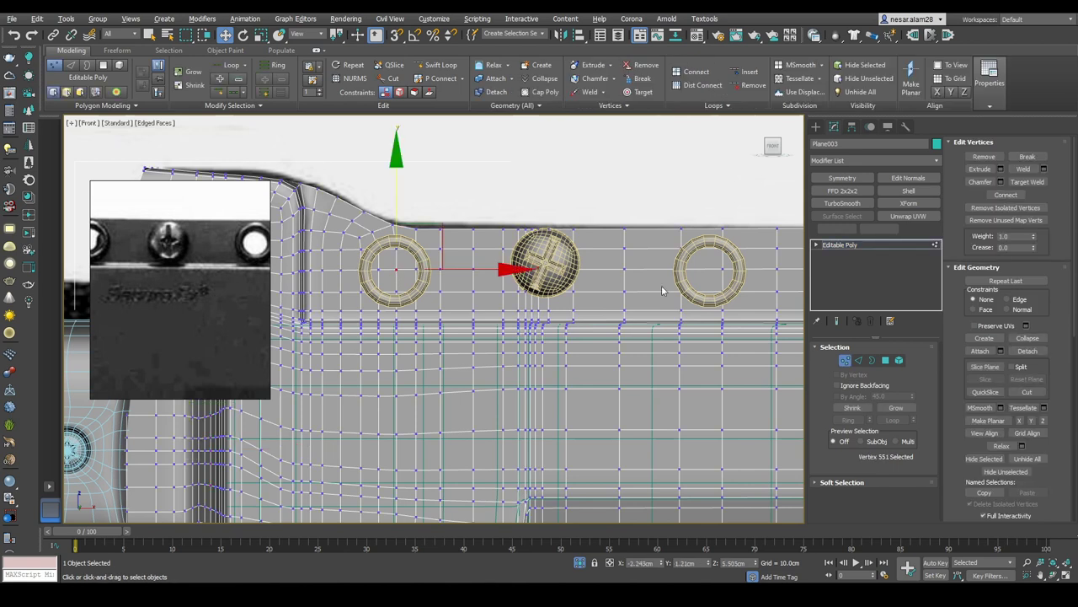
{"action": "left_click", "coordinate": [885, 360]}
{"action": "scroll", "coordinate": [403, 273], "scroll_direction": "up", "scroll_amount": 2}
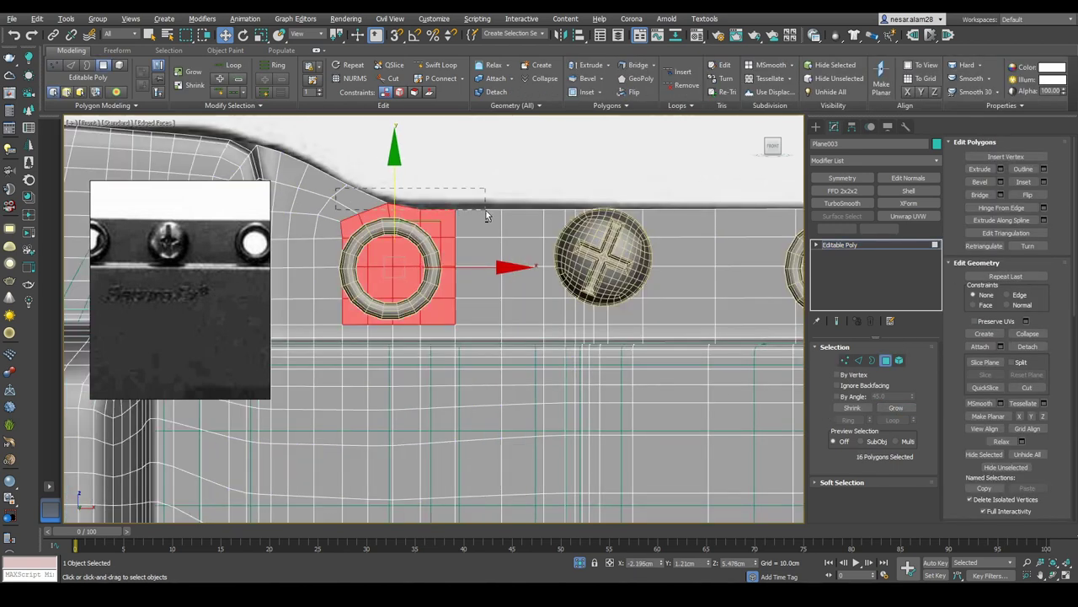
{"action": "left_click_drag", "start_coordinate": [486, 217], "coordinate": [485, 216]}
{"action": "scroll", "coordinate": [413, 262], "scroll_direction": "up", "scroll_amount": 4}
Step: Open a hole in the sheath at the vertex inside the upper-left ring and round its border into a circle
{"action": "key", "text": "1"}
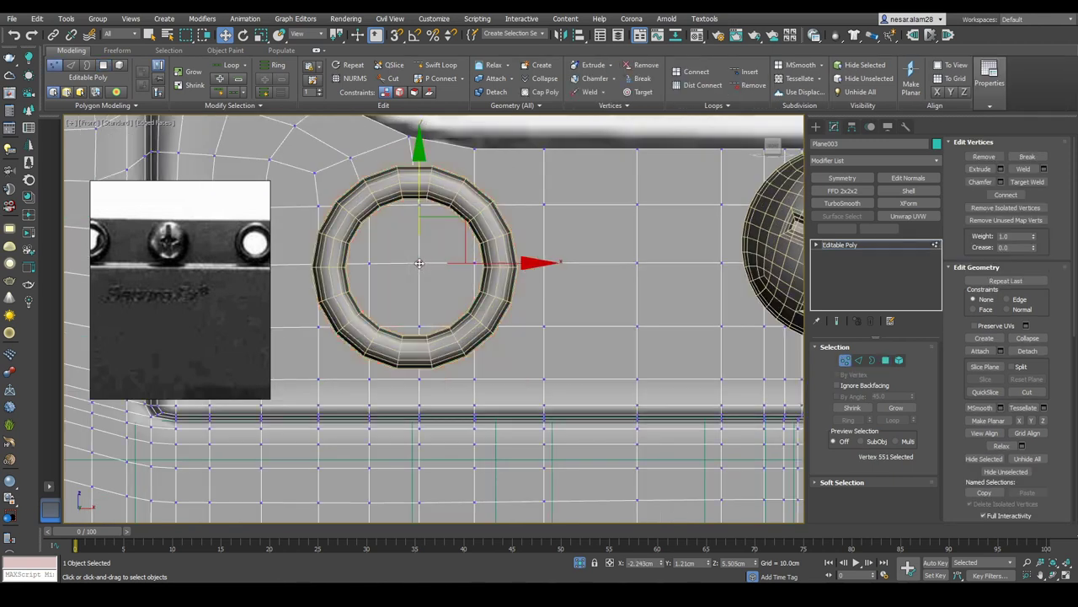
{"action": "key", "text": "F3"}
{"action": "key", "text": "3"}
{"action": "key", "text": "F3"}
{"action": "key", "text": "F3"}
{"action": "right_click", "coordinate": [519, 222]}
{"action": "left_click", "coordinate": [556, 244]}
Step: Scale and move the hole's circular border so it matches the inner edge of the upper-left ring
{"action": "left_click_drag", "start_coordinate": [481, 291], "coordinate": [456, 235]}
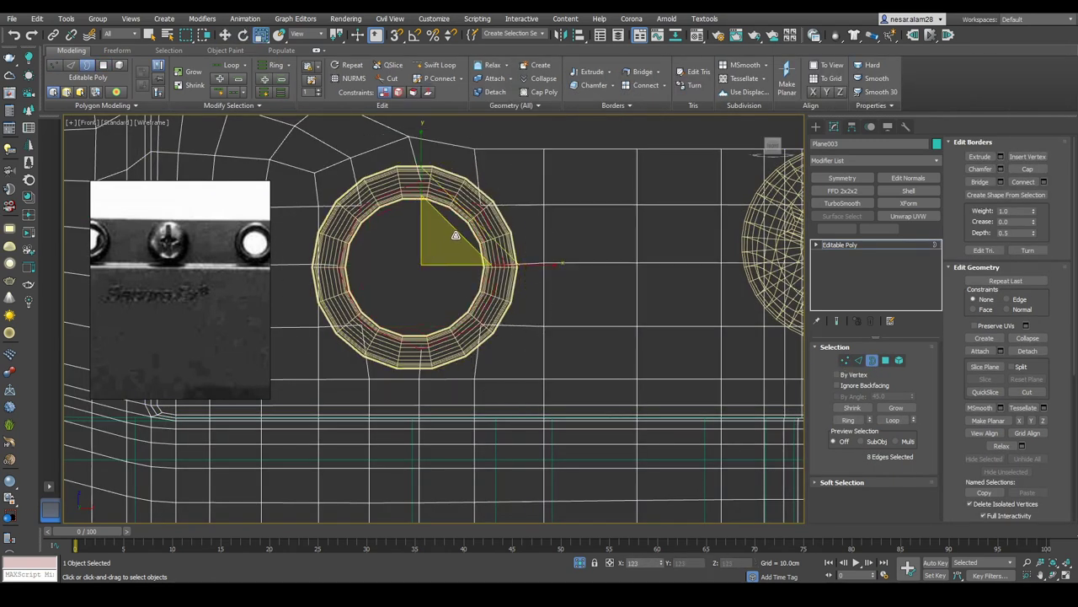
{"action": "key", "text": "w"}
{"action": "key", "text": "e"}
{"action": "left_click_drag", "start_coordinate": [512, 263], "coordinate": [415, 255]}
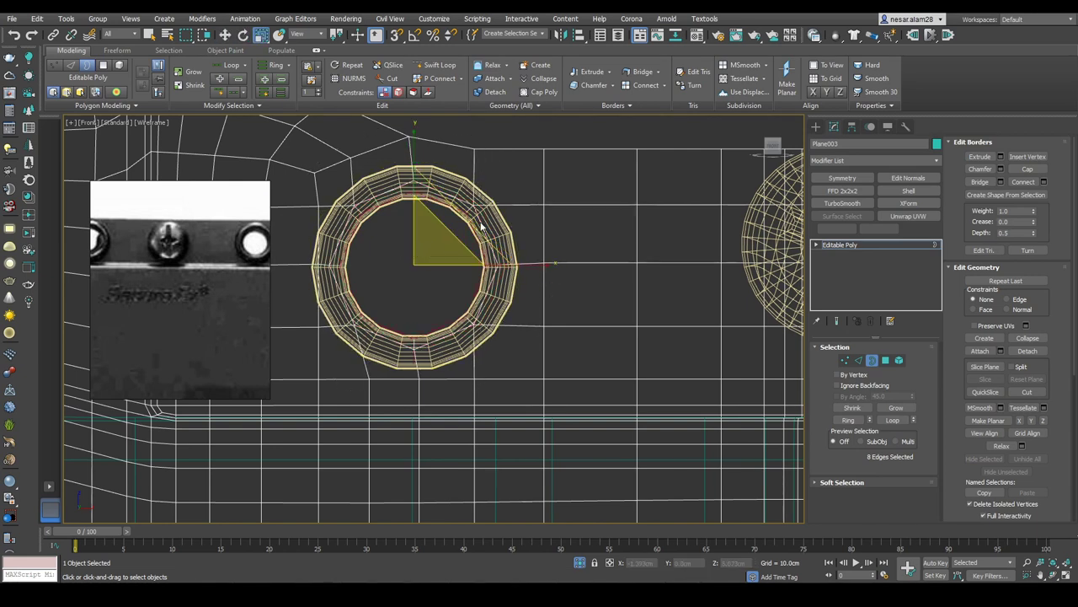
{"action": "left_click_drag", "start_coordinate": [438, 237], "coordinate": [438, 239]}
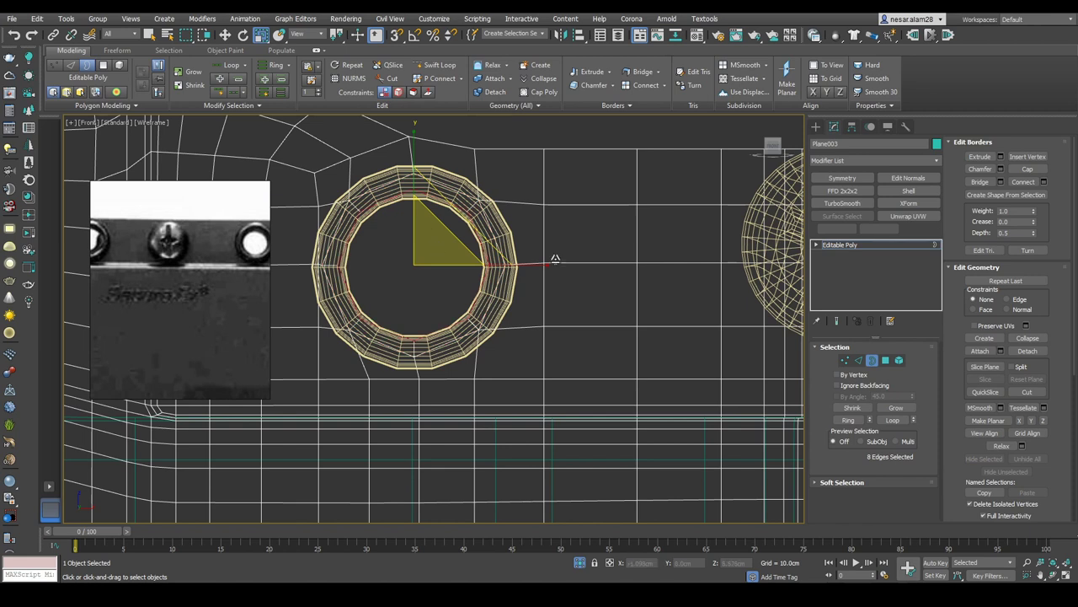
Step: Open a hole in the sheath under the upper ring right of the screw head and round its border into a circle
{"action": "middle_click_drag", "start_coordinate": [758, 244], "coordinate": [614, 251]}
{"action": "scroll", "coordinate": [525, 278], "scroll_direction": "down", "scroll_amount": 3}
{"action": "scroll", "coordinate": [524, 277], "scroll_direction": "up", "scroll_amount": 2}
{"action": "scroll", "coordinate": [530, 273], "scroll_direction": "down", "scroll_amount": 2}
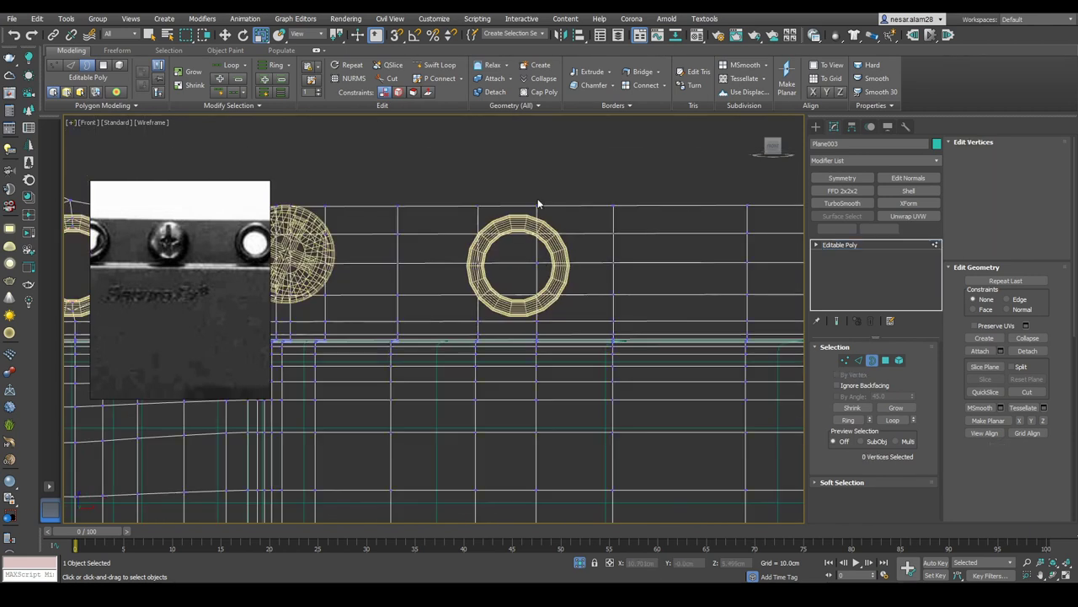
{"action": "key", "text": "1"}
{"action": "key", "text": "3"}
{"action": "left_click", "coordinate": [598, 302]}
{"action": "key", "text": "F3"}
{"action": "key", "text": "F3"}
{"action": "right_click", "coordinate": [534, 258]}
{"action": "left_click", "coordinate": [513, 315]}
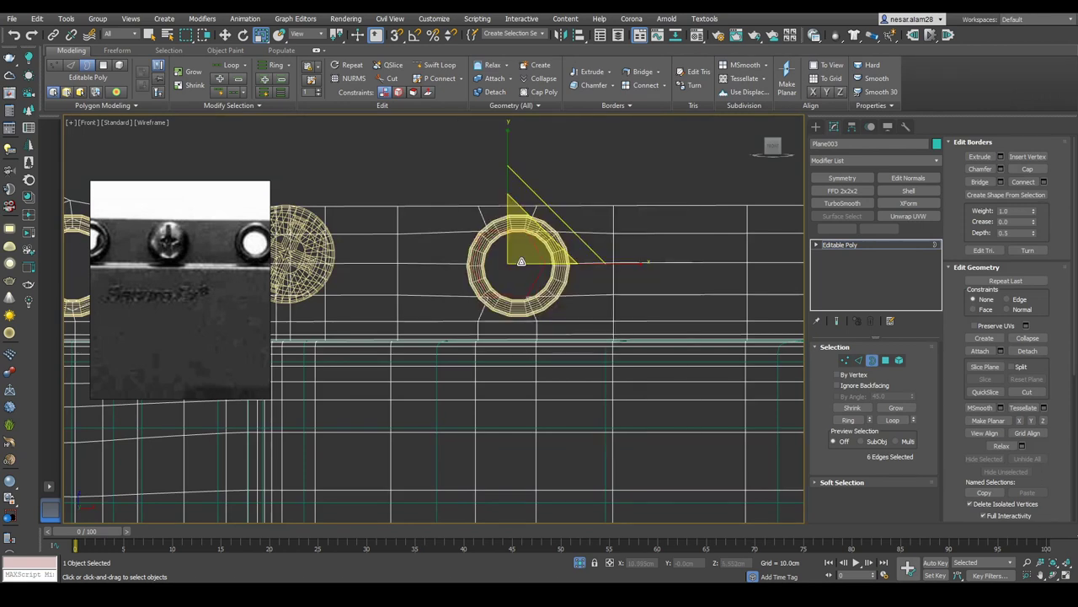
Step: Move the new hole's border right and slightly down to centre it inside the ring
{"action": "scroll", "coordinate": [523, 266], "scroll_direction": "up", "scroll_amount": 2}
{"action": "scroll", "coordinate": [556, 266], "scroll_direction": "down", "scroll_amount": 1}
{"action": "left_click", "coordinate": [591, 267]}
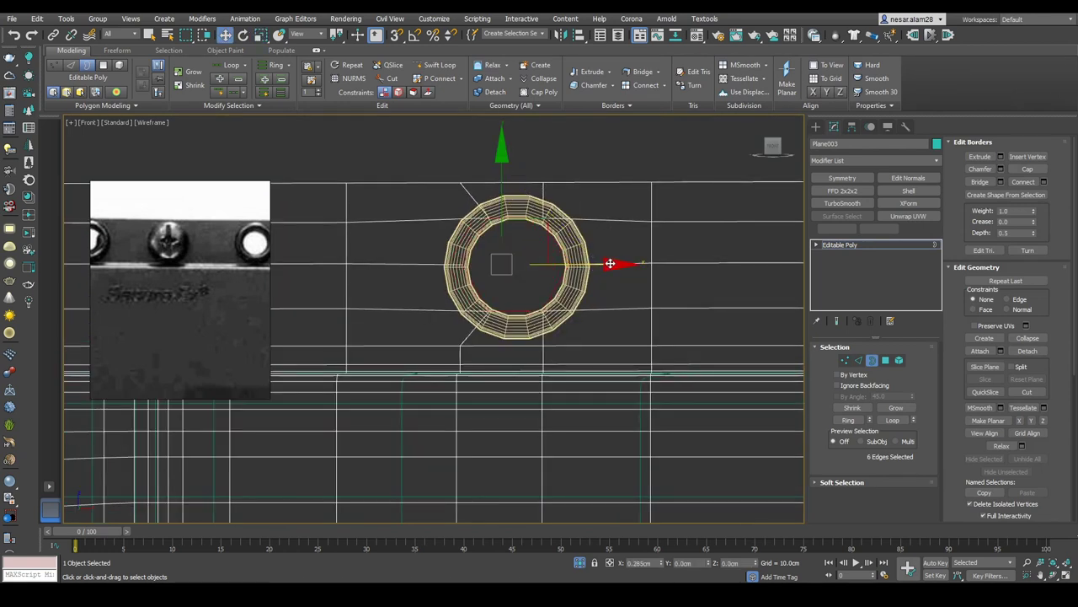
{"action": "left_click", "coordinate": [609, 264]}
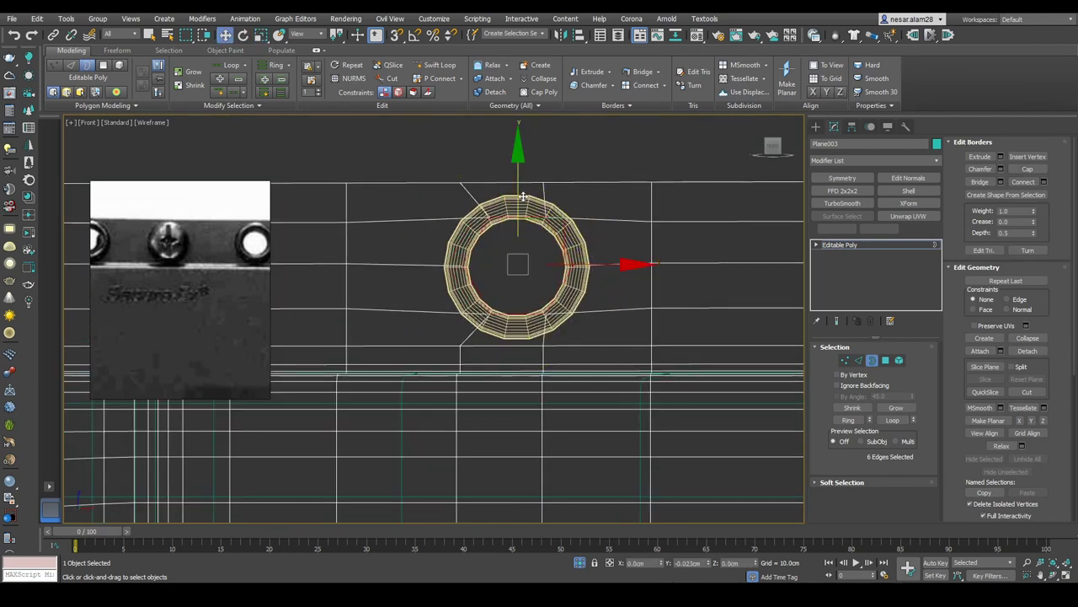
Step: Shift the two top-edge vertices above that ring slightly to the right
{"action": "scroll", "coordinate": [521, 181], "scroll_direction": "up", "scroll_amount": 2}
{"action": "key", "text": "1"}
{"action": "left_click_drag", "start_coordinate": [409, 164], "coordinate": [596, 192]}
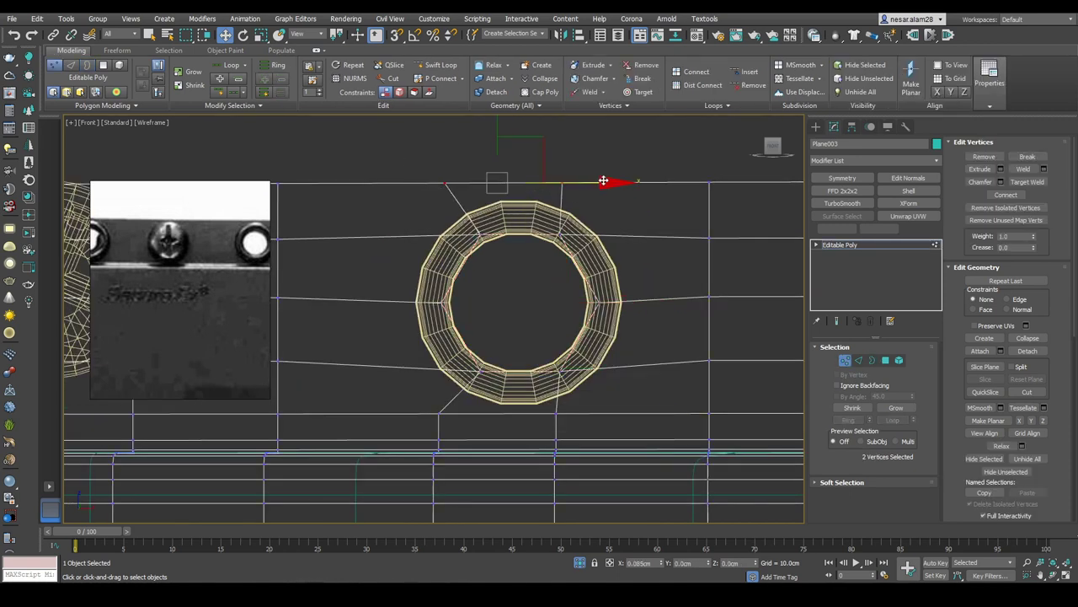
{"action": "scroll", "coordinate": [573, 278], "scroll_direction": "down", "scroll_amount": 5}
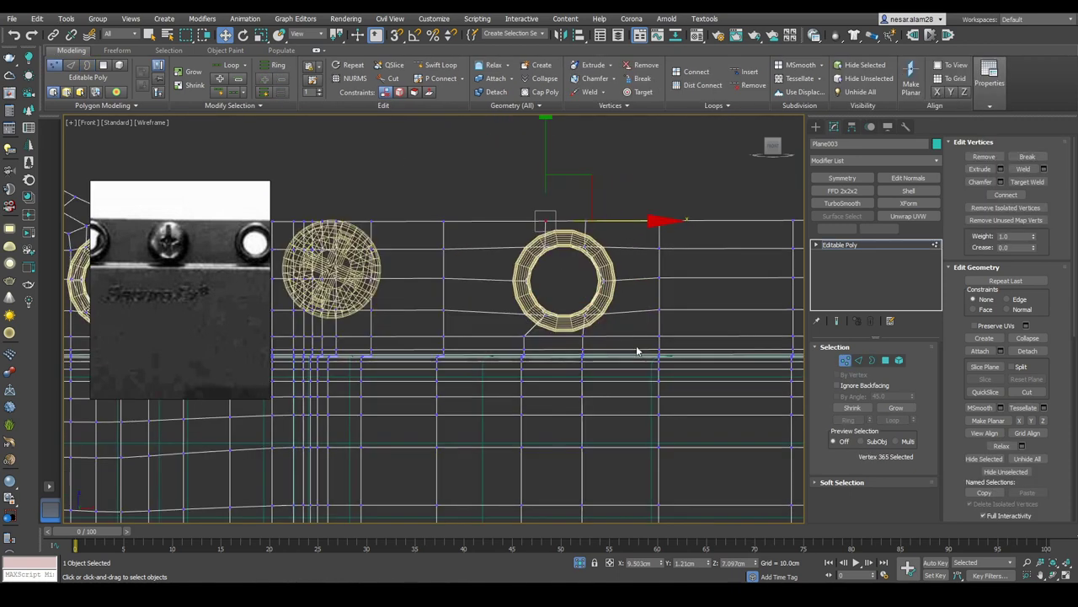
{"action": "scroll", "coordinate": [510, 405], "scroll_direction": "up", "scroll_amount": 5}
{"action": "key", "text": "2"}
{"action": "scroll", "coordinate": [517, 400], "scroll_direction": "down", "scroll_amount": 5}
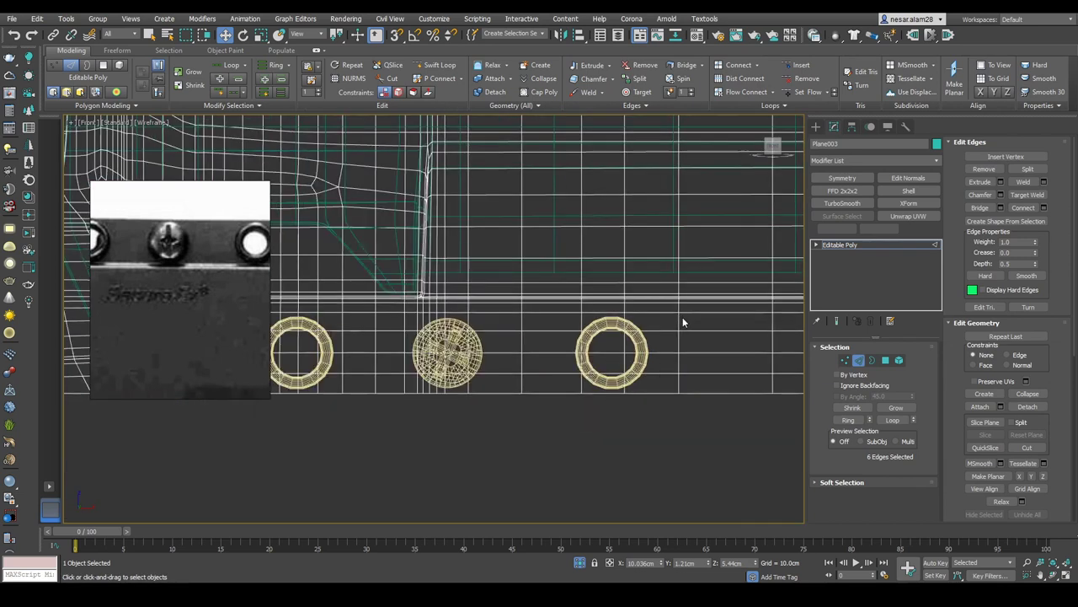
Step: Shift the sheath's vertex columns beside the rings right of the screw heads horizontally so they frame those rings more closely
{"action": "key", "text": "1"}
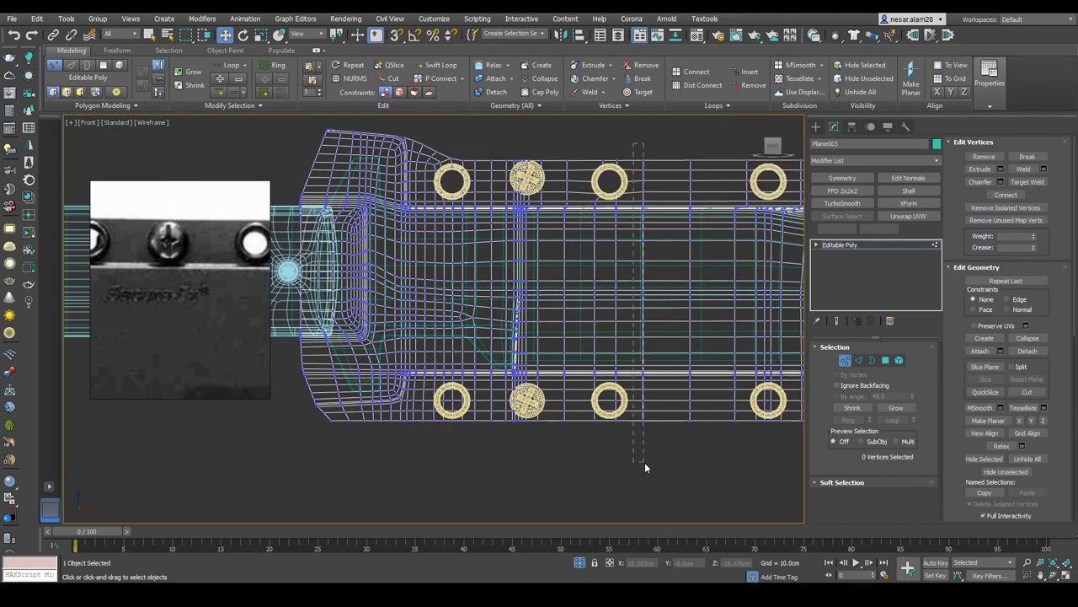
{"action": "left_click_drag", "start_coordinate": [638, 464], "coordinate": [638, 462]}
{"action": "scroll", "coordinate": [637, 374], "scroll_direction": "up", "scroll_amount": 2}
{"action": "key", "text": "F3"}
{"action": "middle_click_drag", "start_coordinate": [698, 233], "coordinate": [657, 269]}
{"action": "scroll", "coordinate": [590, 278], "scroll_direction": "up", "scroll_amount": 2}
{"action": "key", "text": "F3"}
{"action": "left_click_drag", "start_coordinate": [548, 344], "coordinate": [549, 342]}
{"action": "scroll", "coordinate": [627, 332], "scroll_direction": "up", "scroll_amount": 2}
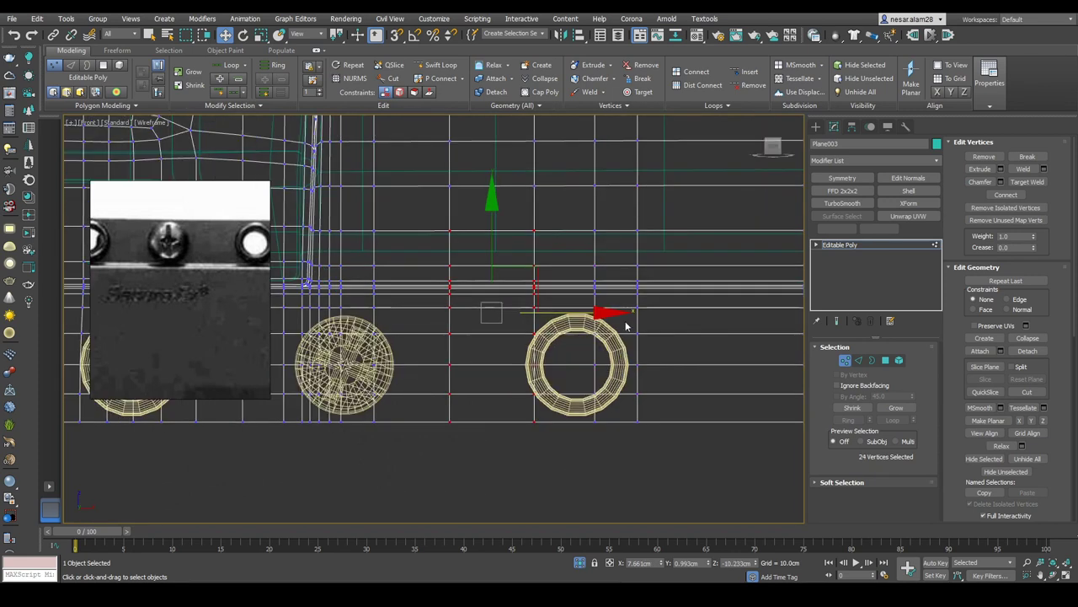
{"action": "scroll", "coordinate": [569, 330], "scroll_direction": "up", "scroll_amount": 2}
{"action": "left_click_drag", "start_coordinate": [643, 308], "coordinate": [635, 309]}
Step: Try to open a rounded hole under the lower ring right of the screw head and shift its border left
{"action": "left_click", "coordinate": [793, 437]}
{"action": "left_click", "coordinate": [872, 359]}
{"action": "left_click", "coordinate": [653, 373]}
{"action": "right_click", "coordinate": [696, 360]}
{"action": "left_click", "coordinate": [648, 434]}
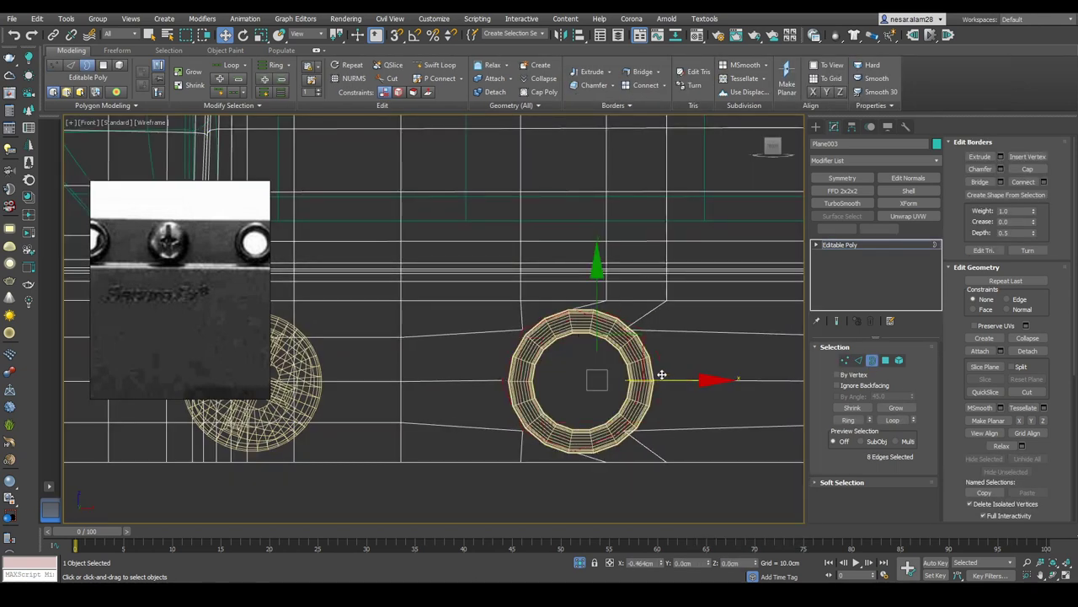
{"action": "scroll", "coordinate": [658, 406], "scroll_direction": "down", "scroll_amount": 6}
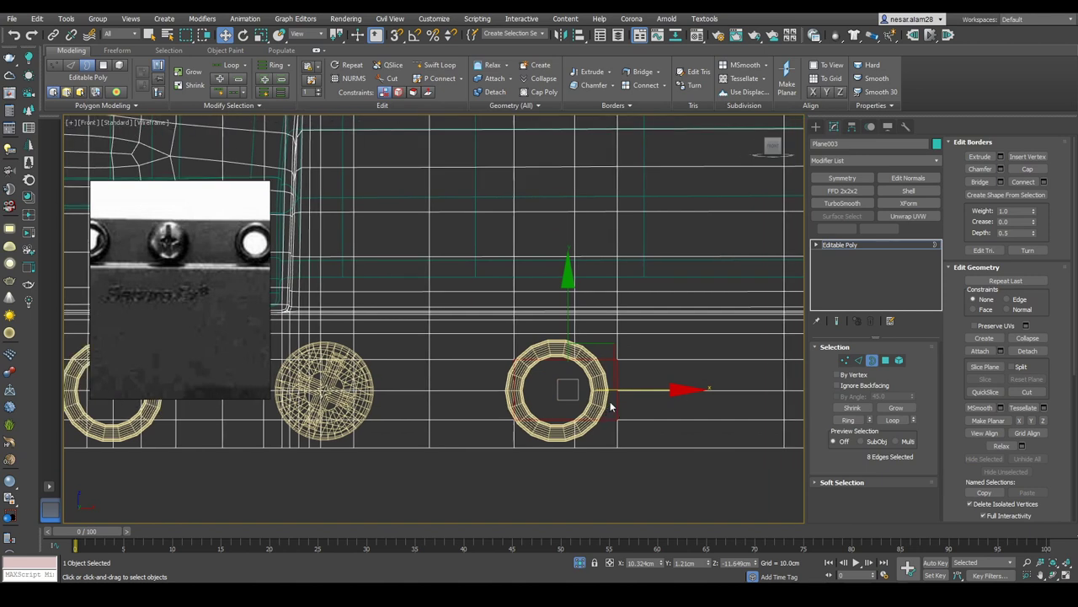
Step: Move the three vertex columns at the lower ring right of the screw head left so they are centred on it
{"action": "middle_click_drag", "start_coordinate": [597, 417], "coordinate": [588, 377]}
{"action": "key", "text": "1"}
{"action": "left_click_drag", "start_coordinate": [617, 551], "coordinate": [618, 545]}
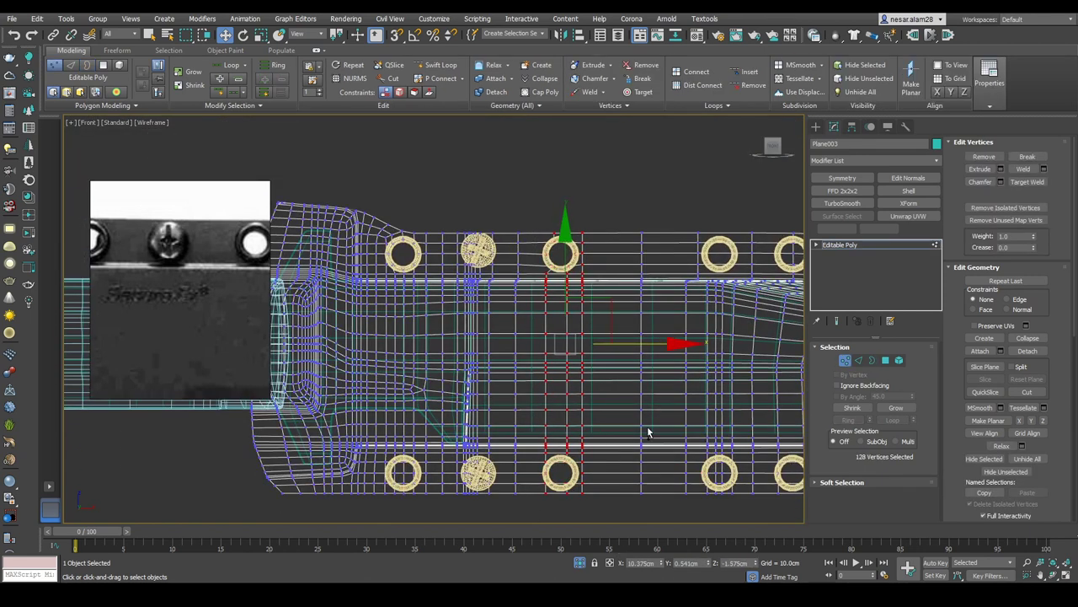
{"action": "scroll", "coordinate": [652, 419], "scroll_direction": "up", "scroll_amount": 3}
{"action": "middle_click_drag", "start_coordinate": [556, 325], "coordinate": [548, 297]}
{"action": "left_click_drag", "start_coordinate": [650, 330], "coordinate": [620, 330]}
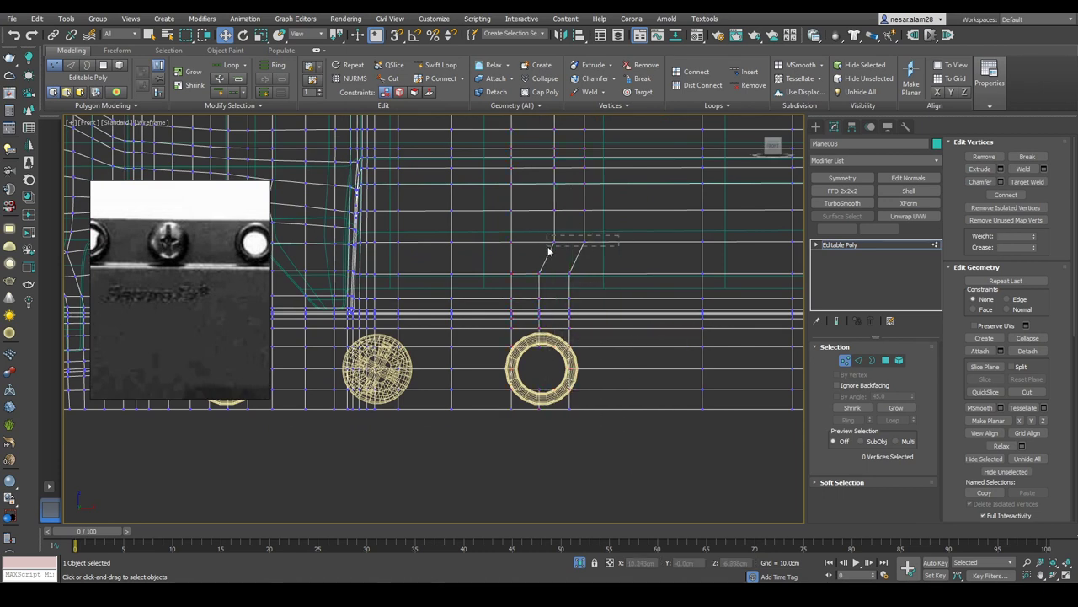
Step: Open a circular hole in the sheath under this lower ring and scale its border uniformly to fit the ring
{"action": "scroll", "coordinate": [541, 363], "scroll_direction": "up", "scroll_amount": 3}
{"action": "key", "text": "F3"}
{"action": "key", "text": "3"}
{"action": "key", "text": "F3"}
{"action": "right_click", "coordinate": [608, 361]}
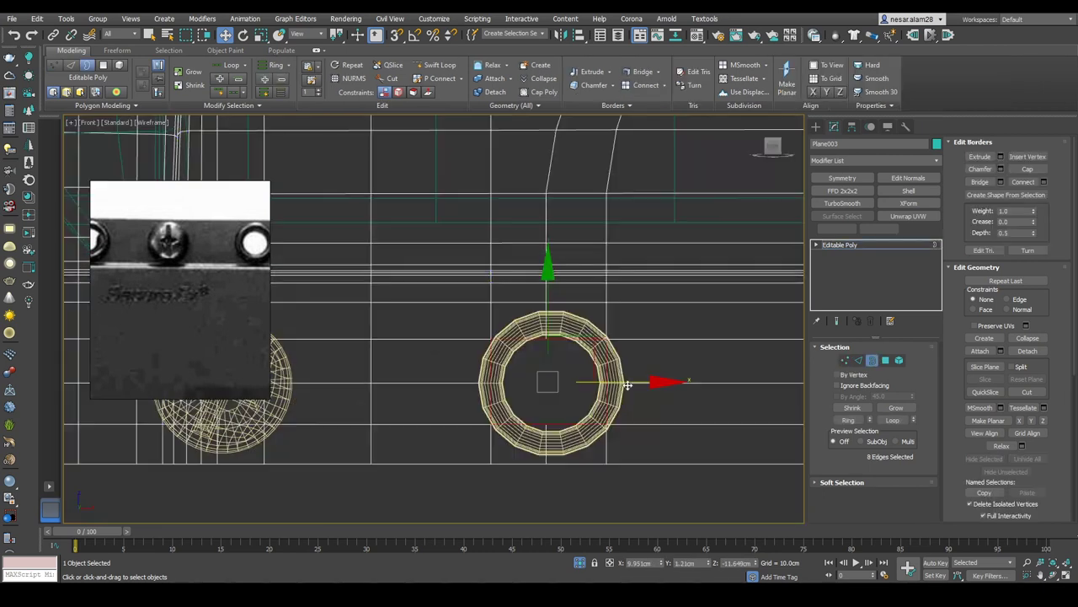
{"action": "left_click", "coordinate": [586, 437]}
{"action": "key", "text": "r"}
{"action": "scroll", "coordinate": [562, 363], "scroll_direction": "up", "scroll_amount": 2}
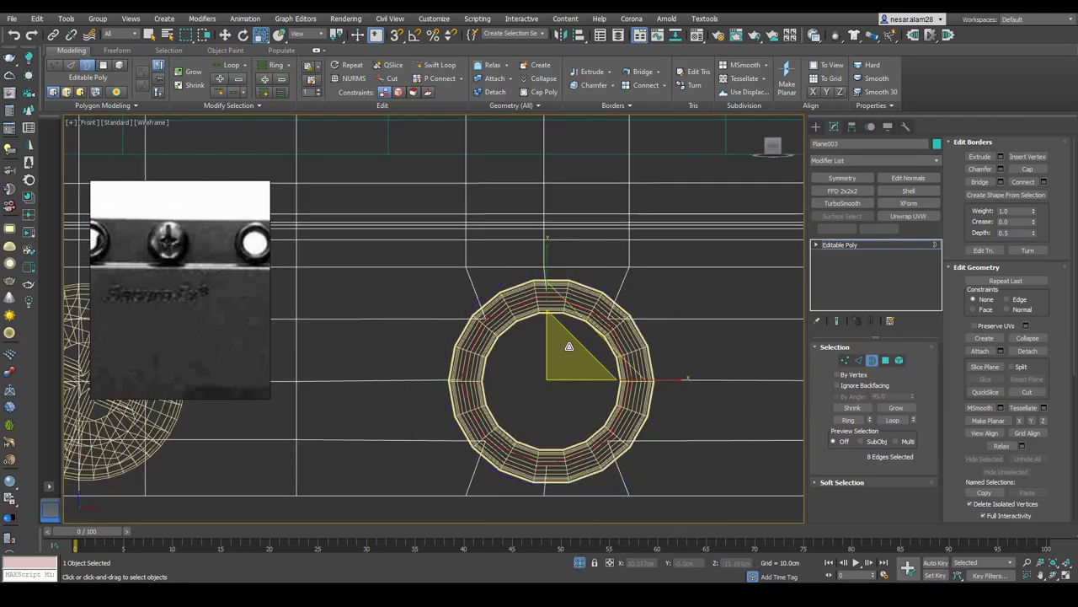
{"action": "scroll", "coordinate": [475, 372], "scroll_direction": "down", "scroll_amount": 3}
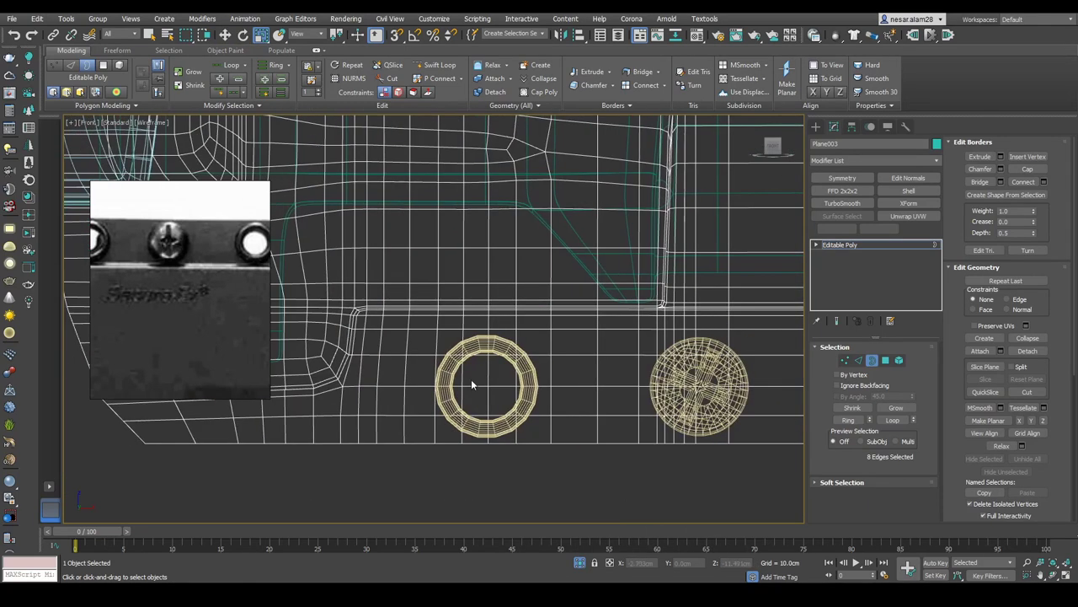
Step: Open a circular hole under the lower ring left of the screw head and scale its border to the ring's inner edge
{"action": "key", "text": "1"}
{"action": "key", "text": "3"}
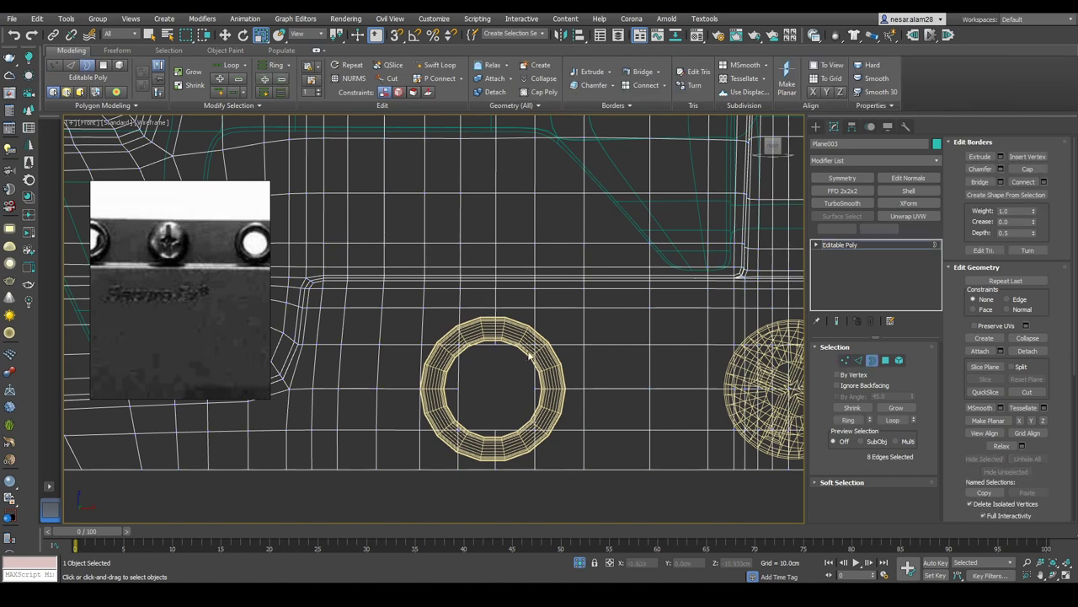
{"action": "right_click", "coordinate": [535, 350]}
{"action": "scroll", "coordinate": [506, 362], "scroll_direction": "up", "scroll_amount": 2}
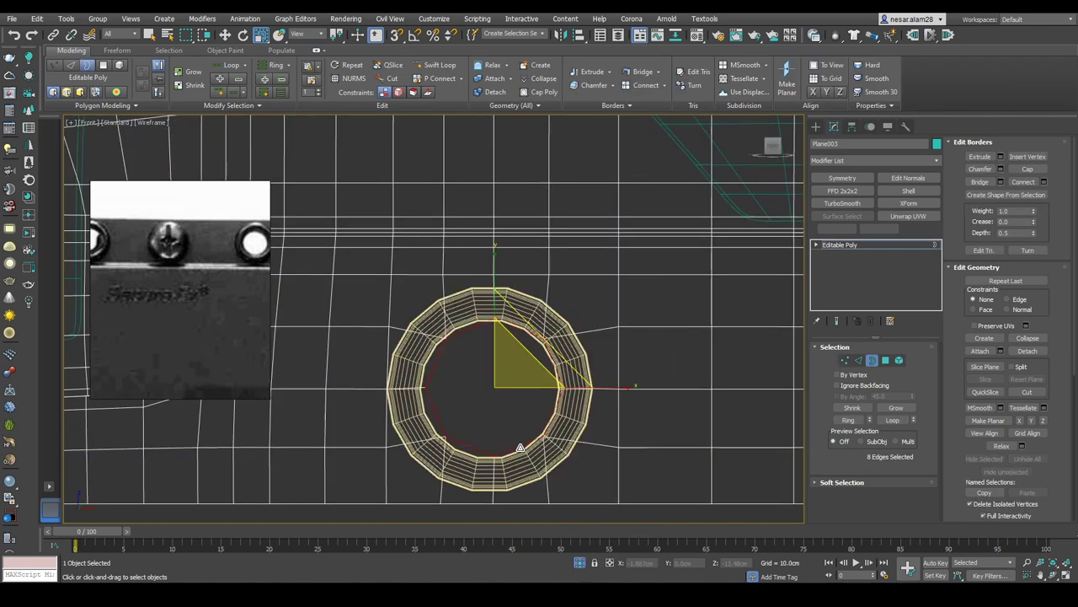
Step: Shift the vertices on the sheath's lower border beneath the new circular hole sideways to line up with the hole
{"action": "key", "text": "w"}
{"action": "middle_click_drag", "start_coordinate": [585, 441], "coordinate": [634, 331]}
{"action": "key", "text": "1"}
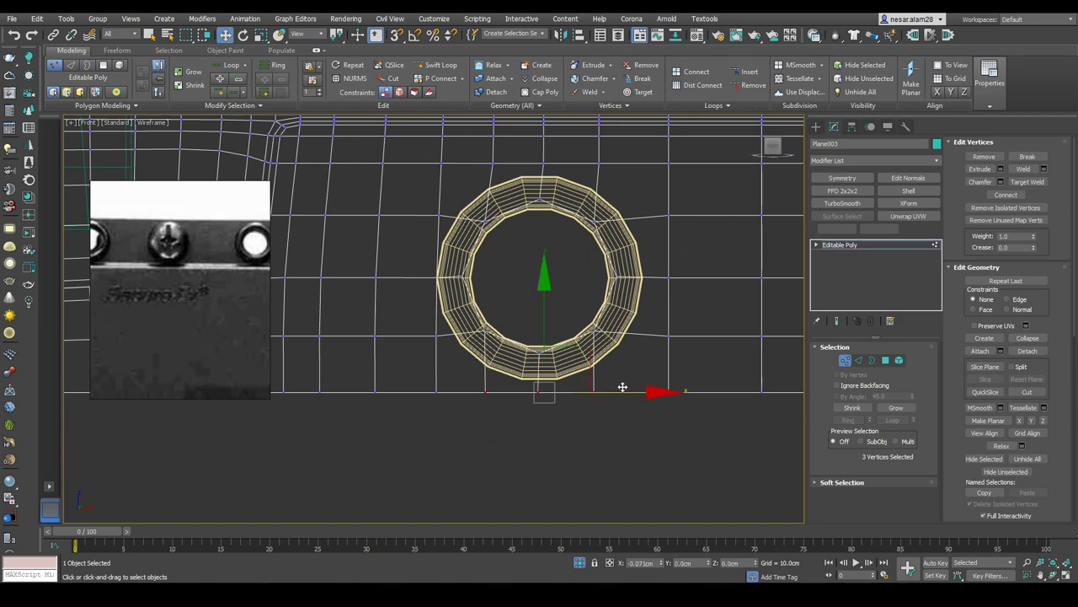
{"action": "scroll", "coordinate": [694, 378], "scroll_direction": "down", "scroll_amount": 5}
{"action": "scroll", "coordinate": [562, 353], "scroll_direction": "up", "scroll_amount": 4}
Step: Open six-sided holes in the sheath under the two rightmost rings of the straight lower edge and regularize their borders
{"action": "key", "text": "2"}
{"action": "left_click", "coordinate": [537, 357]}
{"action": "middle_click_drag", "start_coordinate": [660, 424], "coordinate": [682, 335]}
{"action": "scroll", "coordinate": [625, 337], "scroll_direction": "down", "scroll_amount": 3}
{"action": "left_click", "coordinate": [871, 359]}
{"action": "key", "text": "shift+z"}
{"action": "key", "text": "shift+z"}
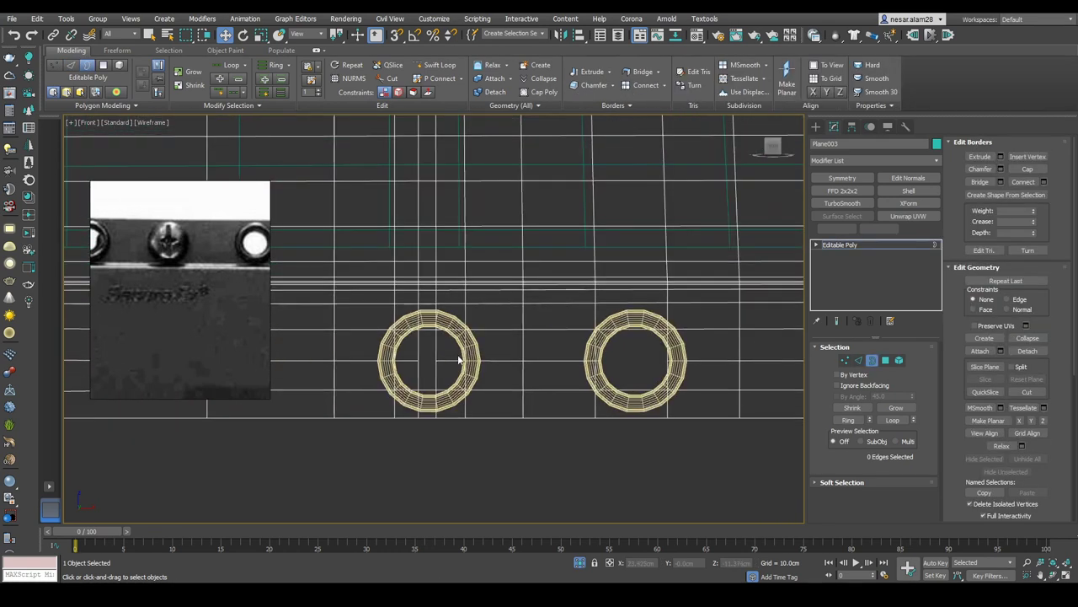
{"action": "left_click", "coordinate": [686, 367]}
{"action": "right_click", "coordinate": [455, 366]}
{"action": "left_click", "coordinate": [434, 431]}
{"action": "scroll", "coordinate": [476, 338], "scroll_direction": "up", "scroll_amount": 2}
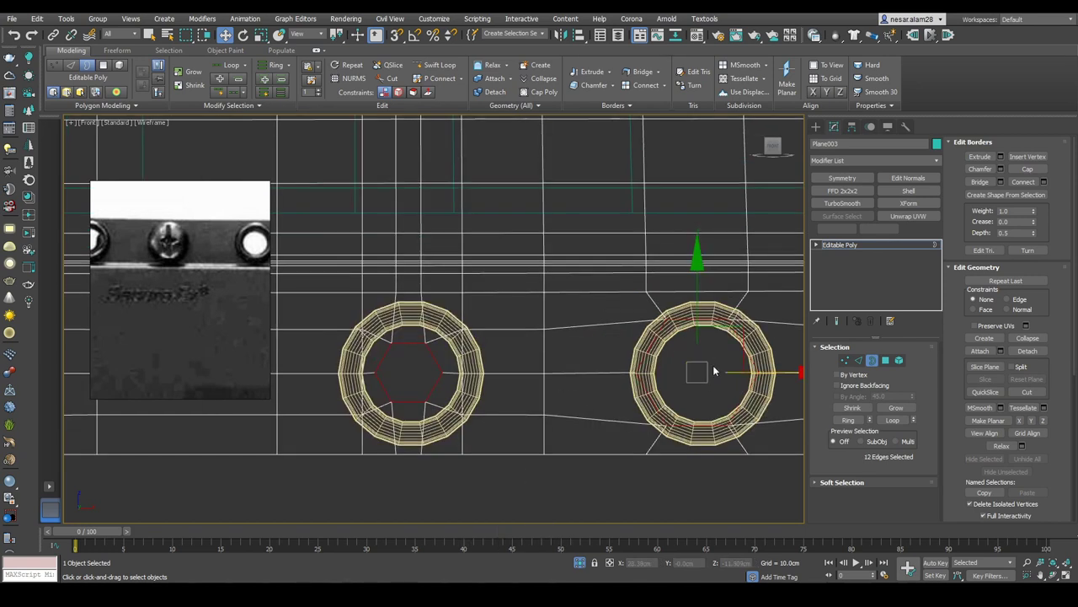
Step: Move the border of the right one of these two holes horizontally so it is centred on its ring
{"action": "middle_click_drag", "start_coordinate": [714, 364], "coordinate": [571, 376]}
{"action": "scroll", "coordinate": [548, 362], "scroll_direction": "up", "scroll_amount": 3}
{"action": "left_click", "coordinate": [647, 392]}
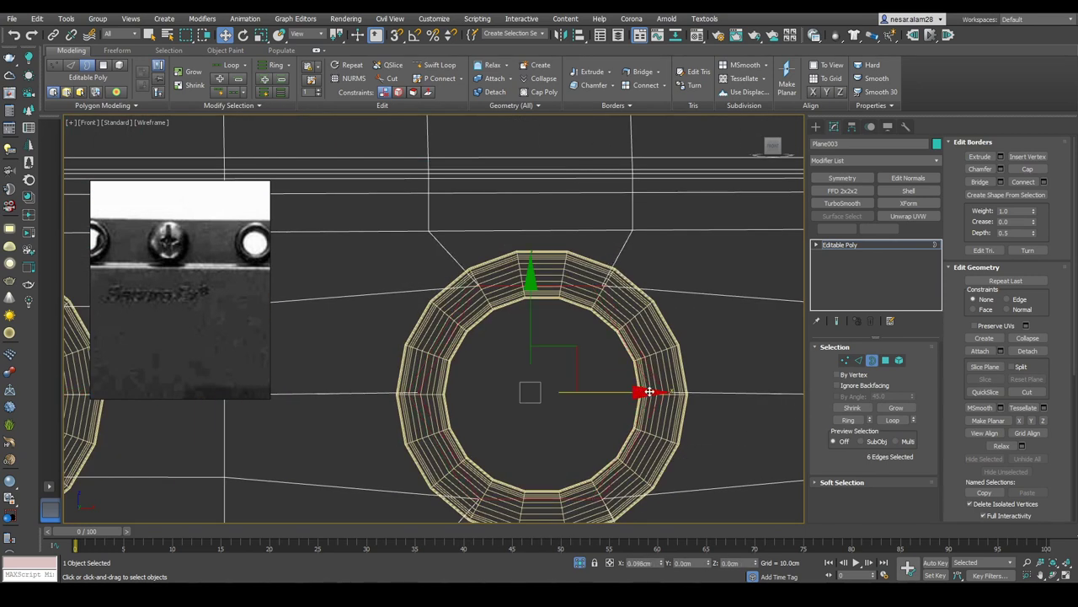
Step: Scale the left hole's border uniformly to fit its ring and move the vertices beside it outward
{"action": "scroll", "coordinate": [648, 390], "scroll_direction": "down", "scroll_amount": 2}
{"action": "scroll", "coordinate": [650, 341], "scroll_direction": "up", "scroll_amount": 2}
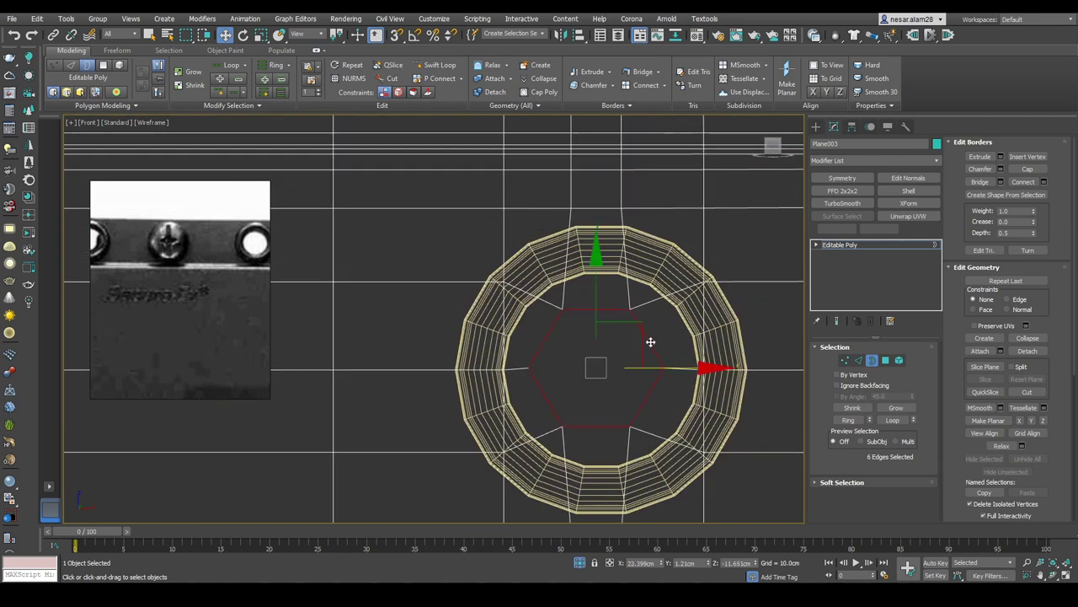
{"action": "key", "text": "r"}
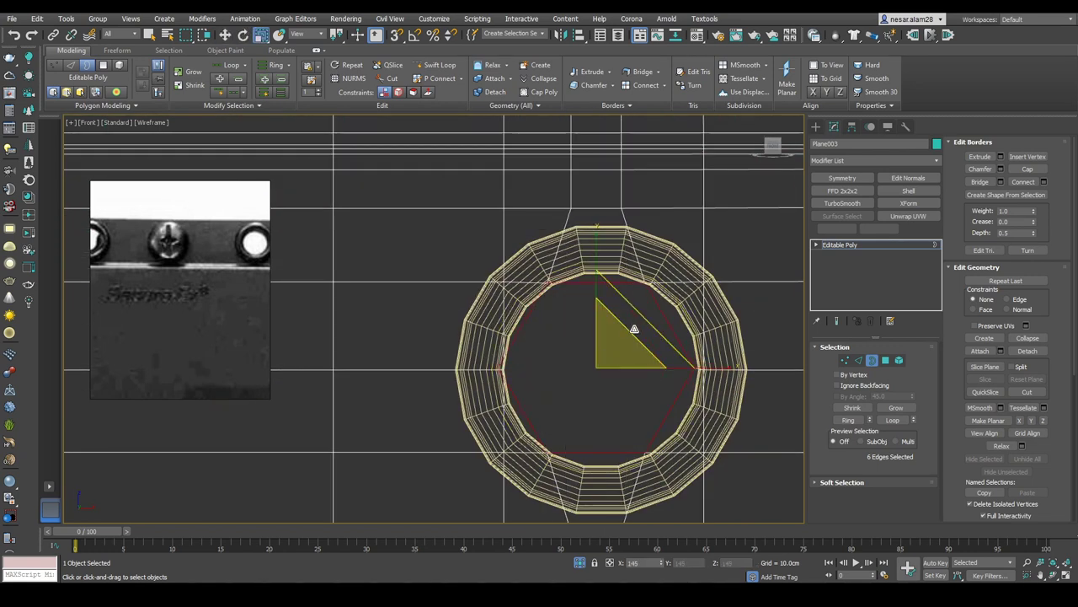
{"action": "key", "text": "1"}
{"action": "left_click", "coordinate": [503, 369]}
{"action": "key", "text": "w"}
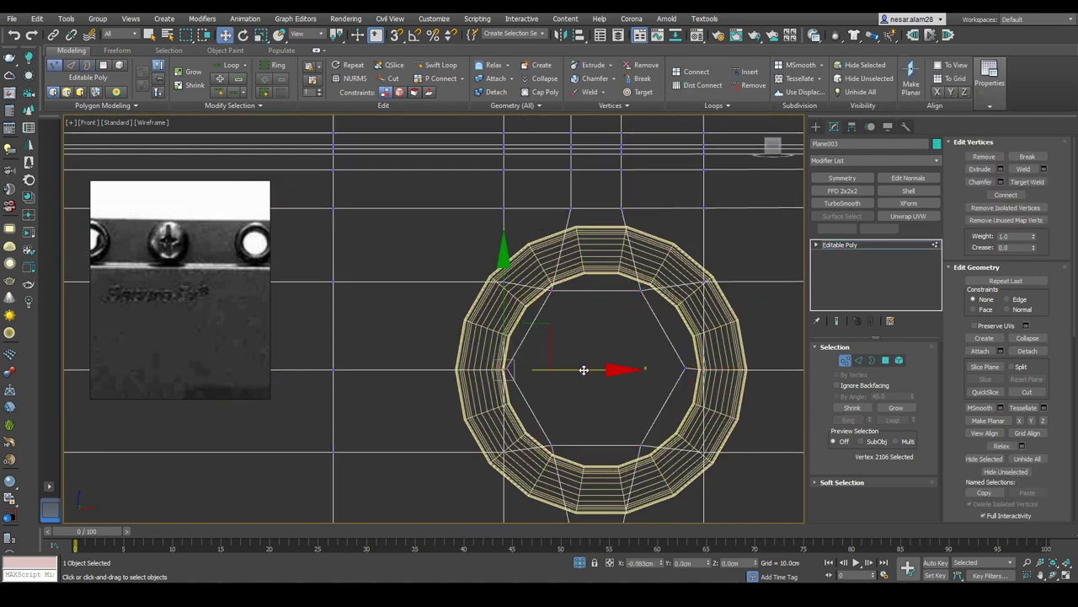
{"action": "mouse_move", "coordinate": [645, 332]}
{"action": "middle_mouse_down"}
{"action": "mouse_move", "coordinate": [645, 272]}
{"action": "mouse_move", "coordinate": [637, 313]}
{"action": "middle_mouse_up"}
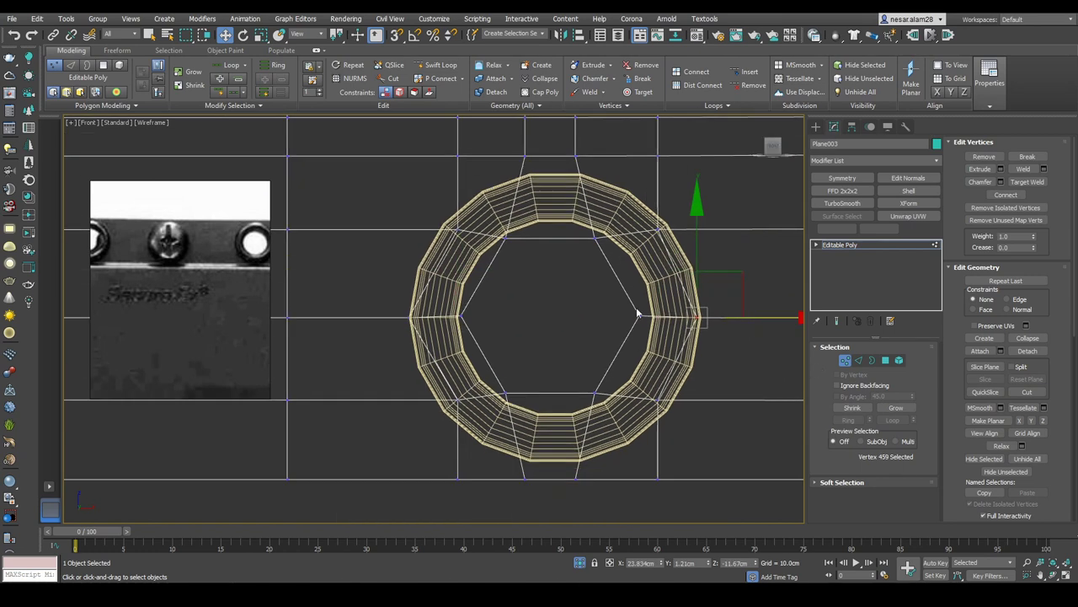
{"action": "left_click", "coordinate": [873, 361]}
{"action": "key", "text": "r"}
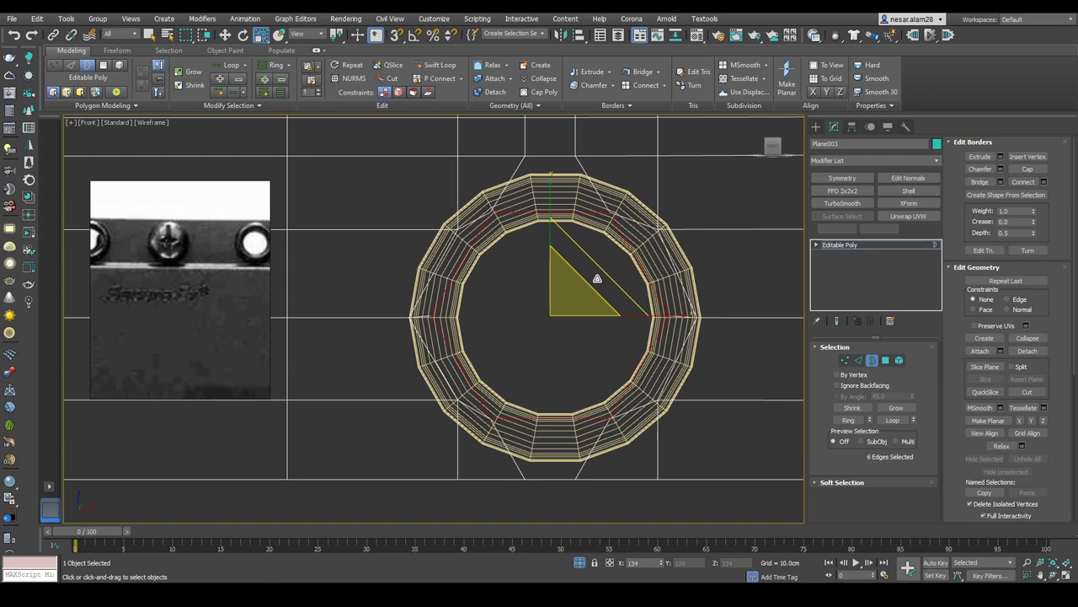
Step: Move the vertices beside and below the left ring outward to even out the mesh around its hole
{"action": "key", "text": "w"}
{"action": "scroll", "coordinate": [654, 313], "scroll_direction": "down", "scroll_amount": 2}
{"action": "key", "text": "1"}
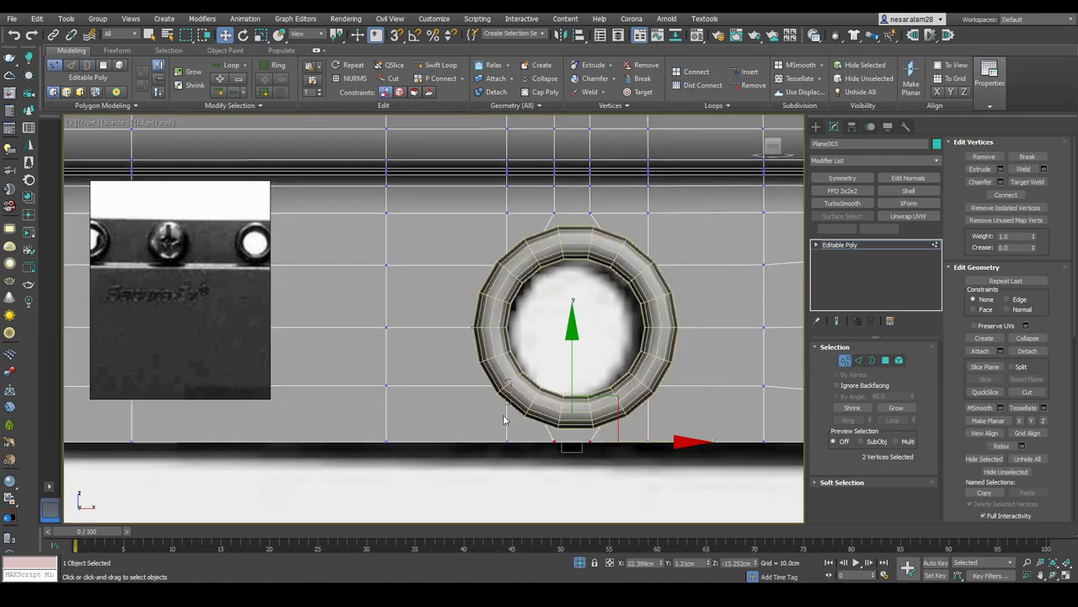
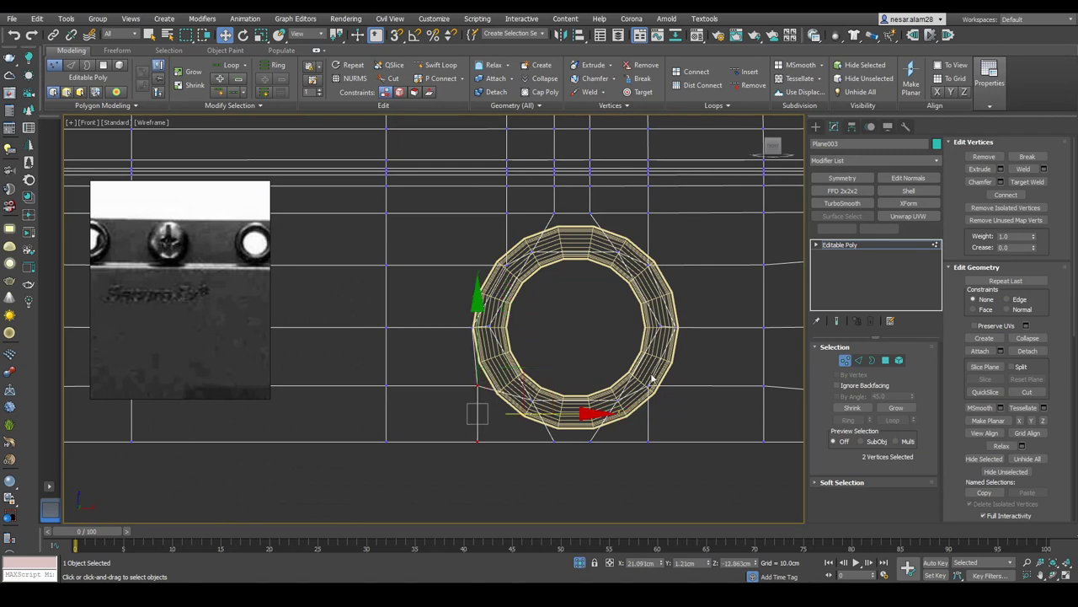
{"action": "scroll", "coordinate": [551, 440], "scroll_direction": "up", "scroll_amount": 2}
{"action": "left_click", "coordinate": [552, 442]}
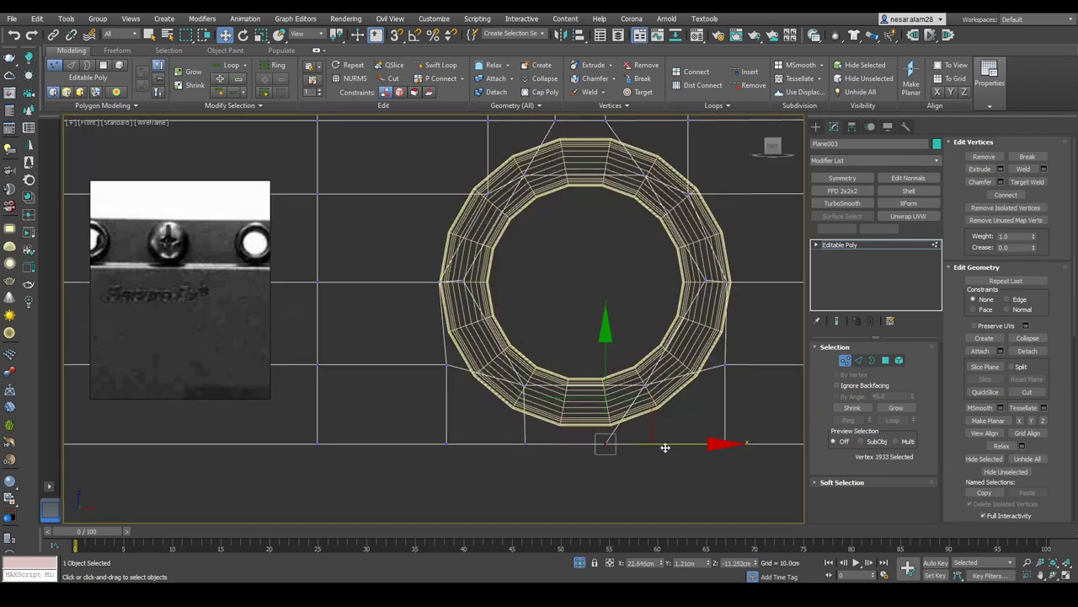
Step: Scale the two vertices above the ring apart horizontally to round the edge flow into the hole
{"action": "scroll", "coordinate": [621, 216], "scroll_direction": "up", "scroll_amount": 2}
{"action": "left_click_drag", "start_coordinate": [621, 216], "coordinate": [656, 302]}
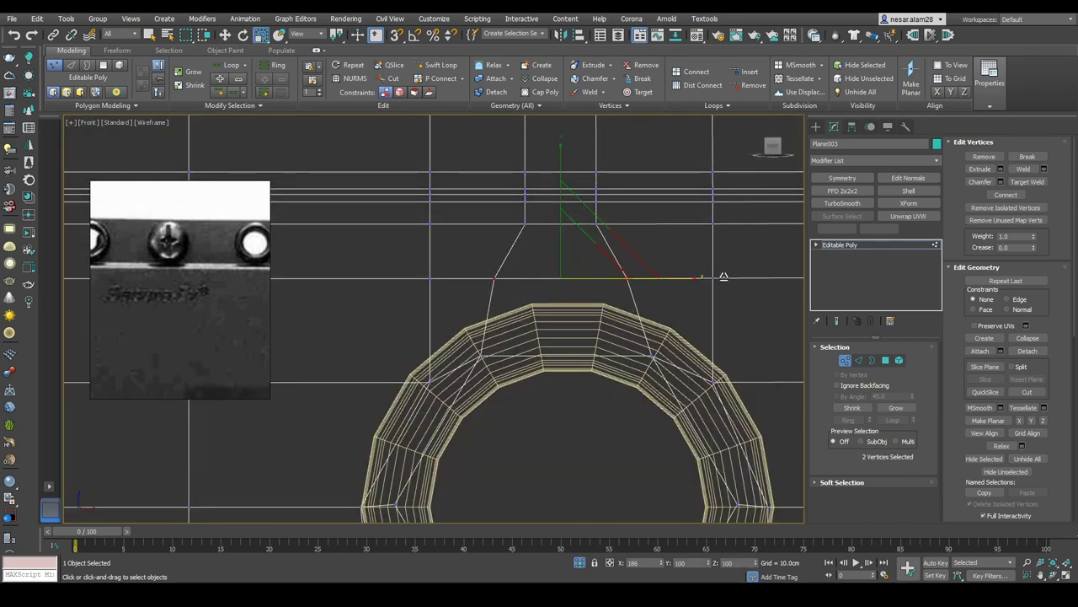
{"action": "scroll", "coordinate": [711, 333], "scroll_direction": "down", "scroll_amount": 8}
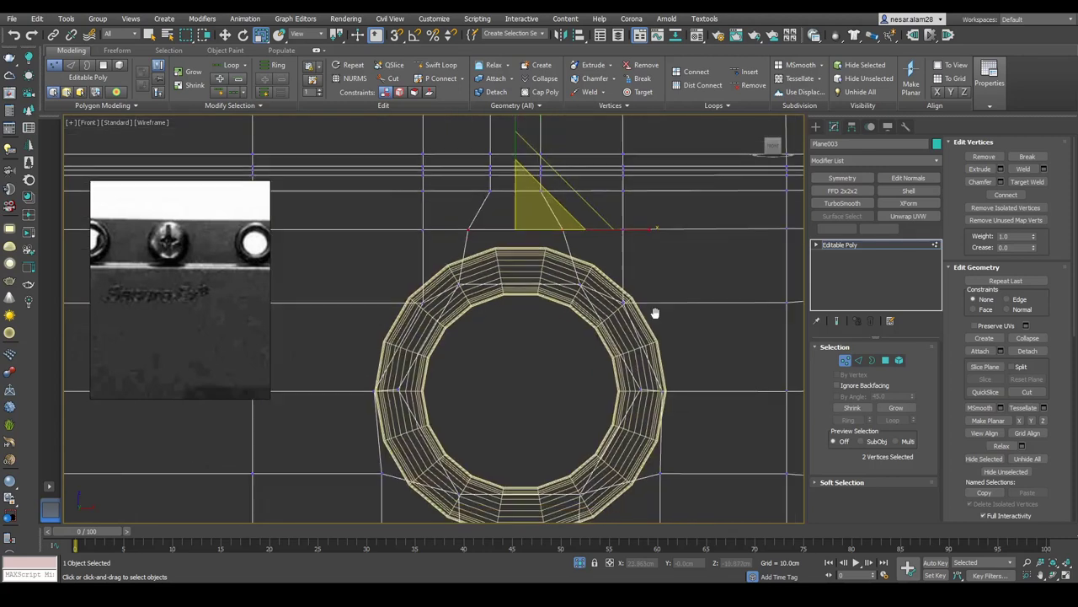
{"action": "mouse_move", "coordinate": [618, 300]}
{"action": "middle_mouse_down", "text": "alt"}
{"action": "mouse_move", "coordinate": [508, 301]}
{"action": "mouse_move", "coordinate": [631, 291]}
{"action": "mouse_move", "coordinate": [561, 320]}
{"action": "mouse_move", "coordinate": [674, 270]}
{"action": "middle_mouse_up", "text": "alt"}
{"action": "key", "text": "1"}
Step: Open a hole under the first ring on the sloping upper edge by deleting the two sheath edges crossing it
{"action": "middle_click_drag", "start_coordinate": [710, 239], "coordinate": [674, 219], "text": "alt"}
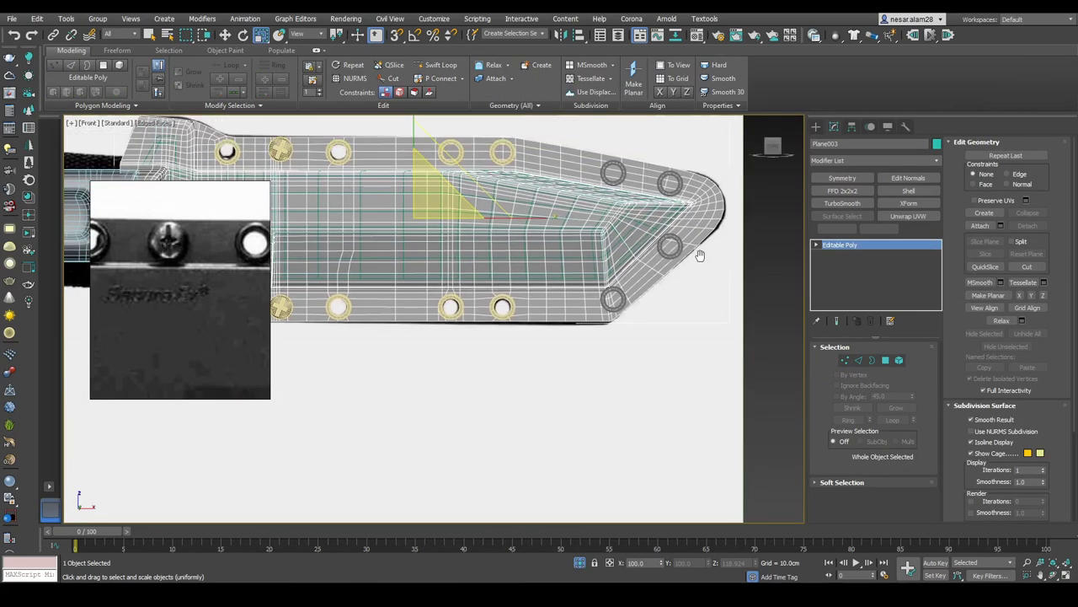
{"action": "scroll", "coordinate": [662, 206], "scroll_direction": "up", "scroll_amount": 4}
{"action": "scroll", "coordinate": [663, 207], "scroll_direction": "down", "scroll_amount": 2}
{"action": "key", "text": "2"}
{"action": "left_click", "coordinate": [628, 211]}
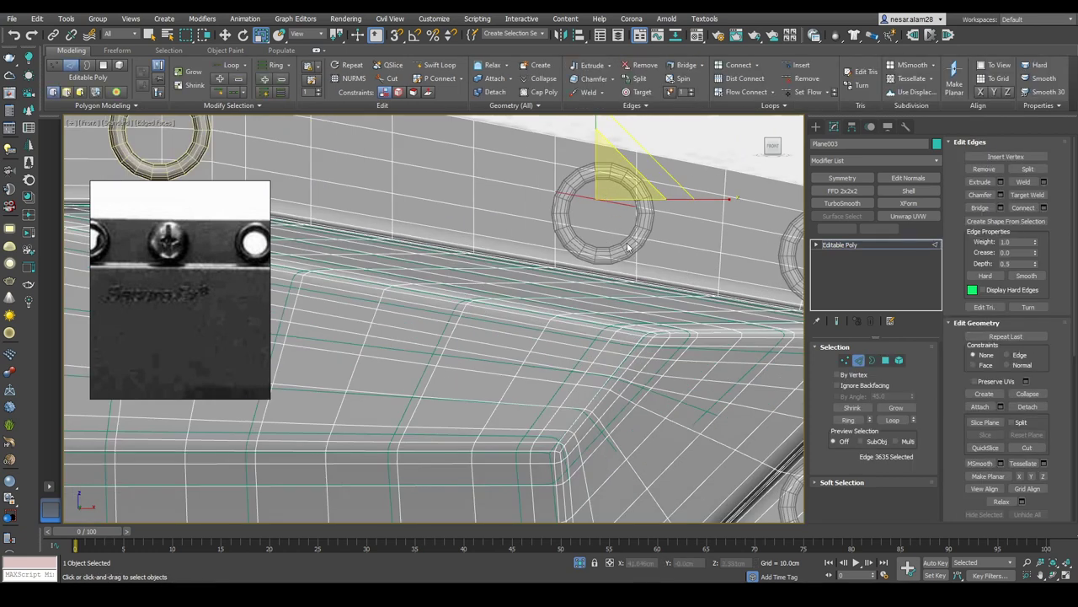
{"action": "left_click", "coordinate": [698, 148]}
{"action": "left_click", "coordinate": [697, 158]}
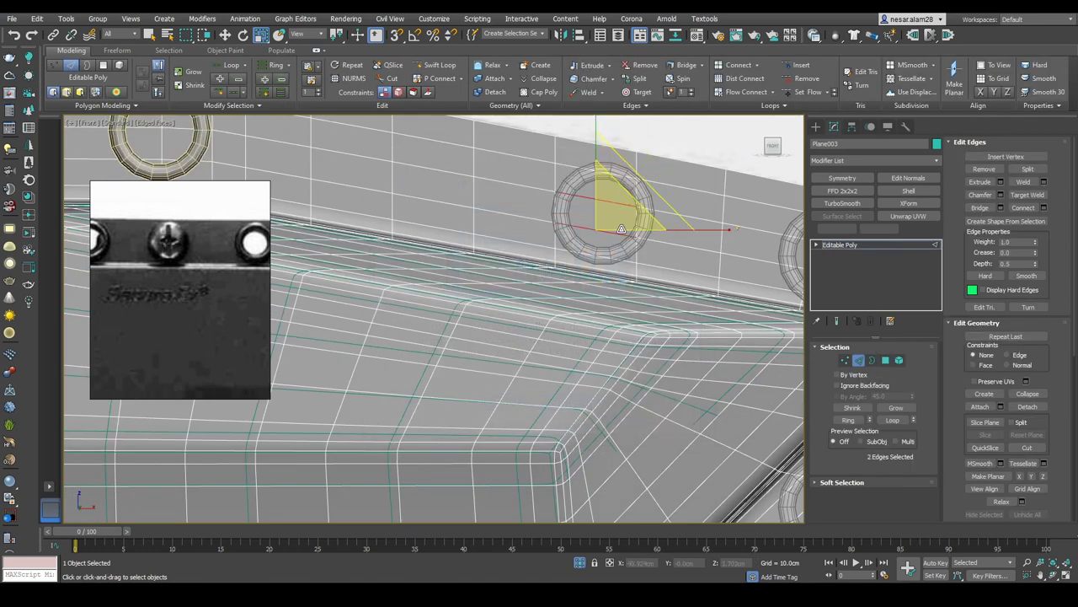
{"action": "left_click", "coordinate": [621, 229]}
Step: Regularize this upper hole's border into a circle and fit it under the ring
{"action": "left_click", "coordinate": [872, 360]}
{"action": "left_click", "coordinate": [648, 215]}
{"action": "right_click", "coordinate": [617, 268]}
{"action": "scroll", "coordinate": [605, 193], "scroll_direction": "up", "scroll_amount": 2}
{"action": "scroll", "coordinate": [605, 193], "scroll_direction": "up", "scroll_amount": 3}
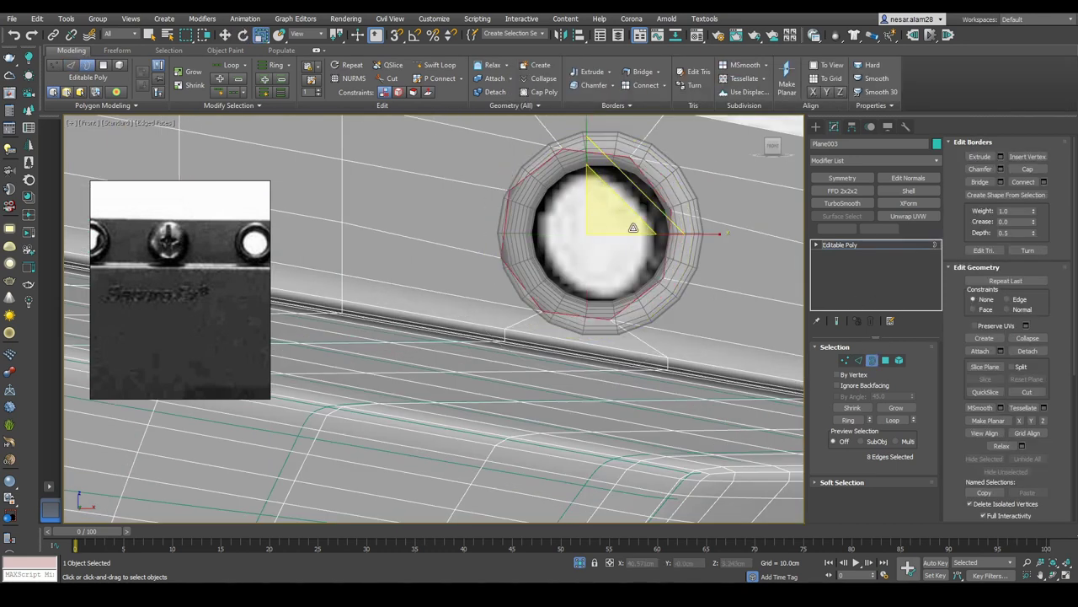
Step: Slide the outline vertices above this hole closer to it, using the Edge constraint
{"action": "key", "text": "w"}
{"action": "scroll", "coordinate": [689, 235], "scroll_direction": "down", "scroll_amount": 1}
{"action": "middle_click_drag", "start_coordinate": [643, 216], "coordinate": [642, 336]}
{"action": "key", "text": "1"}
{"action": "left_click", "coordinate": [480, 260]}
{"action": "left_click", "coordinate": [643, 291]}
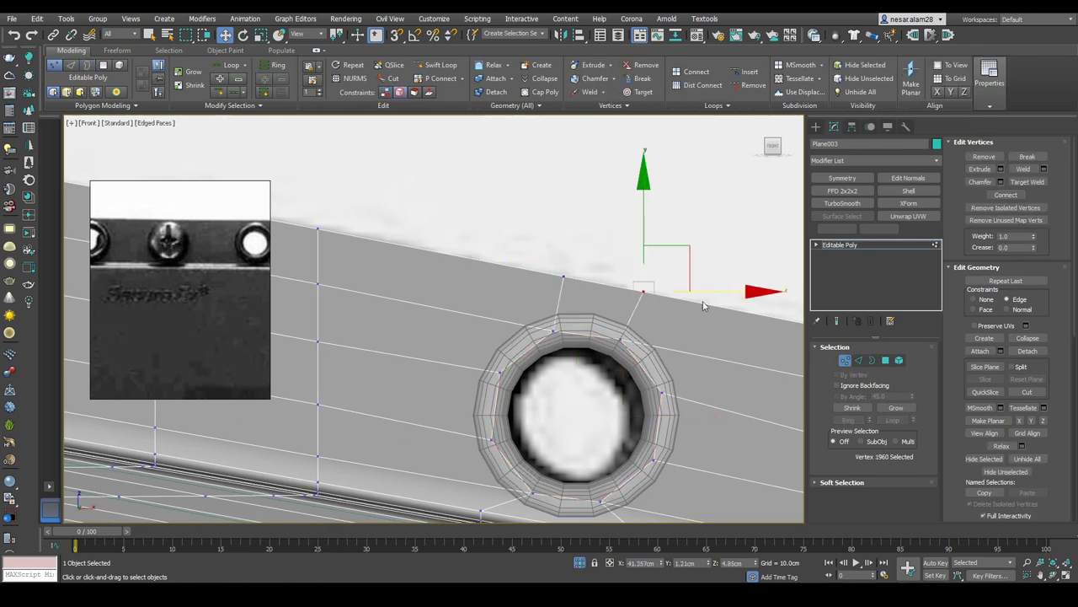
{"action": "scroll", "coordinate": [702, 287], "scroll_direction": "down", "scroll_amount": 2}
{"action": "scroll", "coordinate": [614, 299], "scroll_direction": "up", "scroll_amount": 3}
{"action": "scroll", "coordinate": [614, 299], "scroll_direction": "down", "scroll_amount": 1}
Step: Open a hole under the upper ring nearest the sheath's tip by deleting the edges crossing it
{"action": "key", "text": "2"}
{"action": "left_click", "coordinate": [573, 303]}
{"action": "scroll", "coordinate": [605, 308], "scroll_direction": "down", "scroll_amount": 2}
{"action": "scroll", "coordinate": [630, 284], "scroll_direction": "up", "scroll_amount": 1}
{"action": "left_click", "coordinate": [604, 284]}
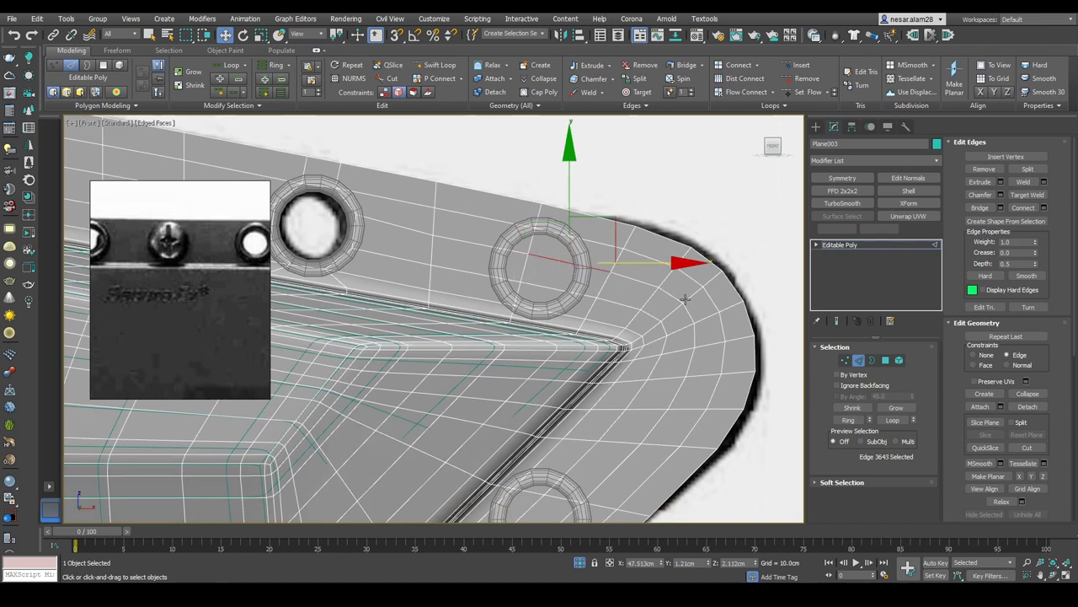
{"action": "key", "text": "Delete"}
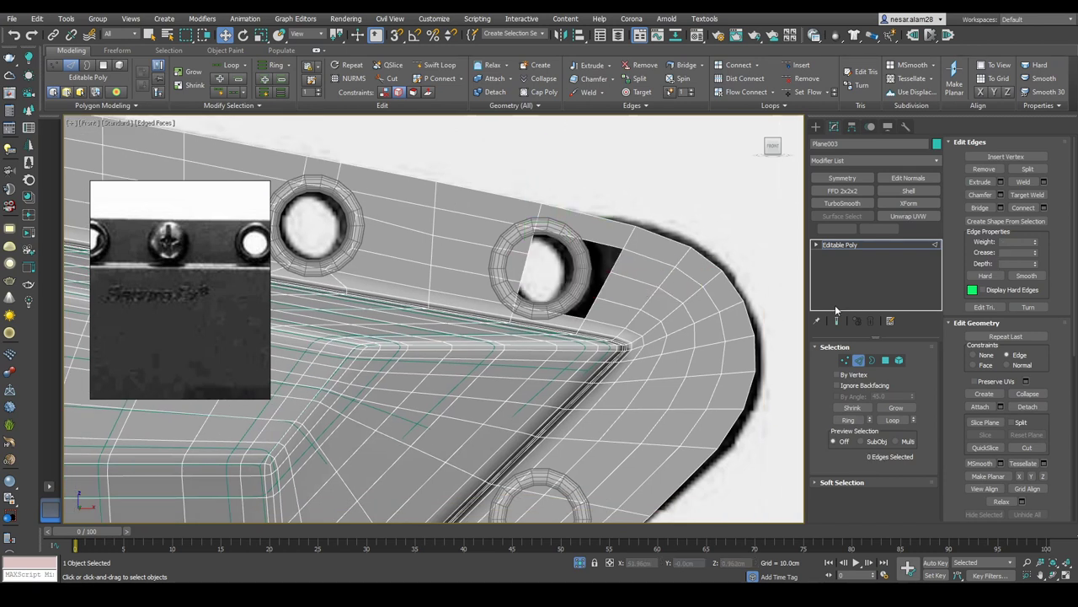
Step: Regularize the border of the hole nearest the tip into a circle and move it onto its ring
{"action": "left_click", "coordinate": [873, 360]}
{"action": "left_click", "coordinate": [581, 256]}
{"action": "right_click", "coordinate": [614, 248]}
{"action": "key", "text": "Escape"}
{"action": "right_click", "coordinate": [561, 238]}
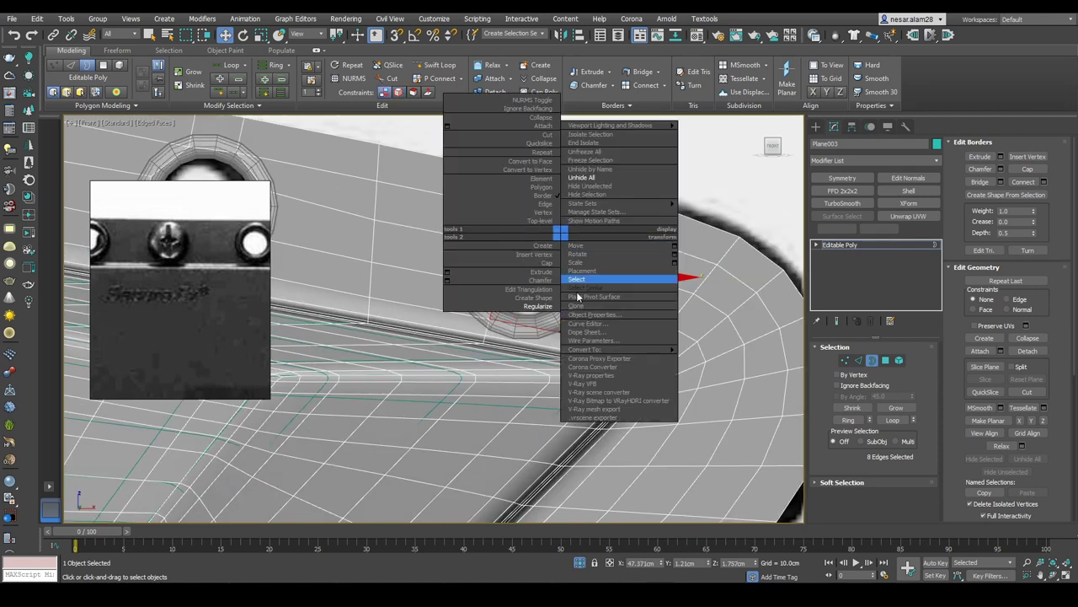
{"action": "left_click", "coordinate": [540, 306]}
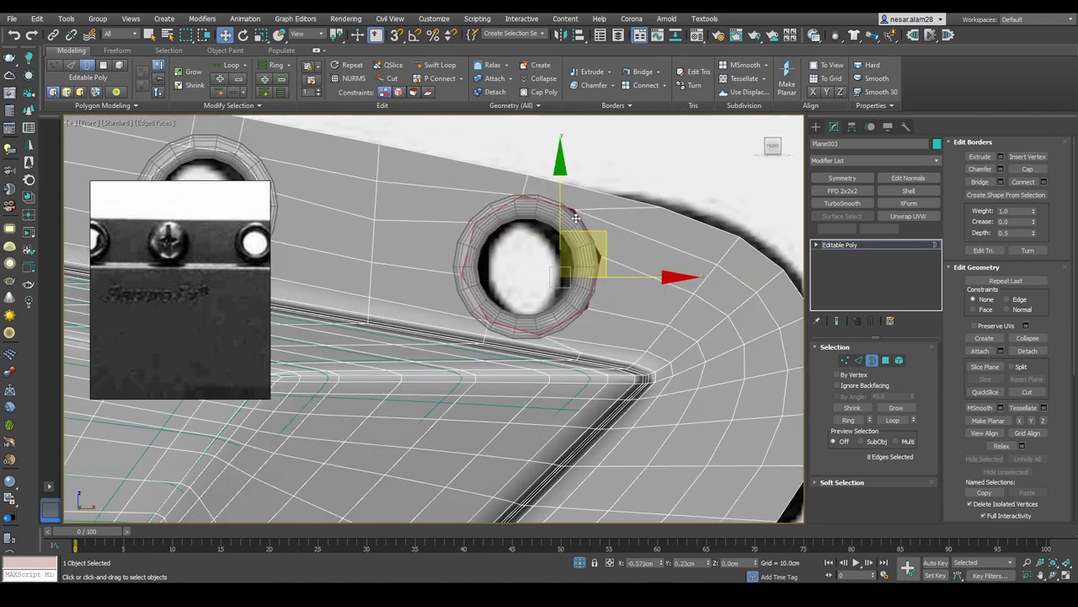
{"action": "scroll", "coordinate": [565, 223], "scroll_direction": "up", "scroll_amount": 2}
Step: Scale this circular border uniformly to fit the ring and centre it there
{"action": "key", "text": "r"}
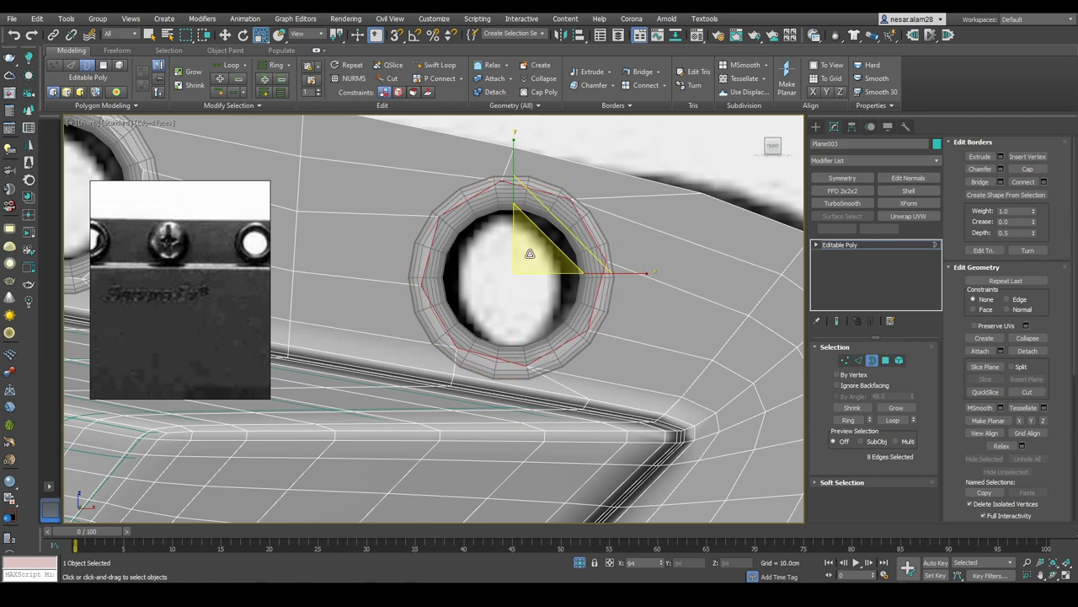
{"action": "key", "text": "w"}
{"action": "scroll", "coordinate": [531, 253], "scroll_direction": "down", "scroll_amount": 1}
{"action": "scroll", "coordinate": [556, 240], "scroll_direction": "down", "scroll_amount": 2}
{"action": "middle_click_drag", "start_coordinate": [566, 225], "coordinate": [581, 228]}
{"action": "scroll", "coordinate": [581, 228], "scroll_direction": "up", "scroll_amount": 1}
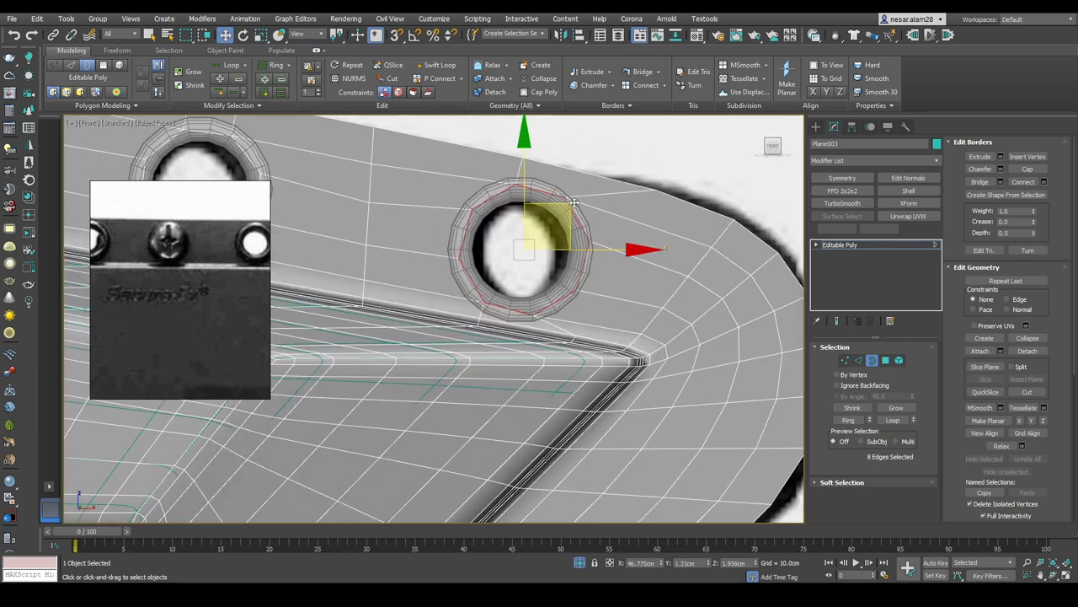
{"action": "scroll", "coordinate": [568, 205], "scroll_direction": "up", "scroll_amount": 2}
Step: Move the two middle vertices of the column between the two sloping upper rings upward to even their spacing
{"action": "key", "text": "1"}
{"action": "scroll", "coordinate": [589, 219], "scroll_direction": "down", "scroll_amount": 2}
{"action": "middle_click_drag", "start_coordinate": [708, 278], "coordinate": [603, 198]}
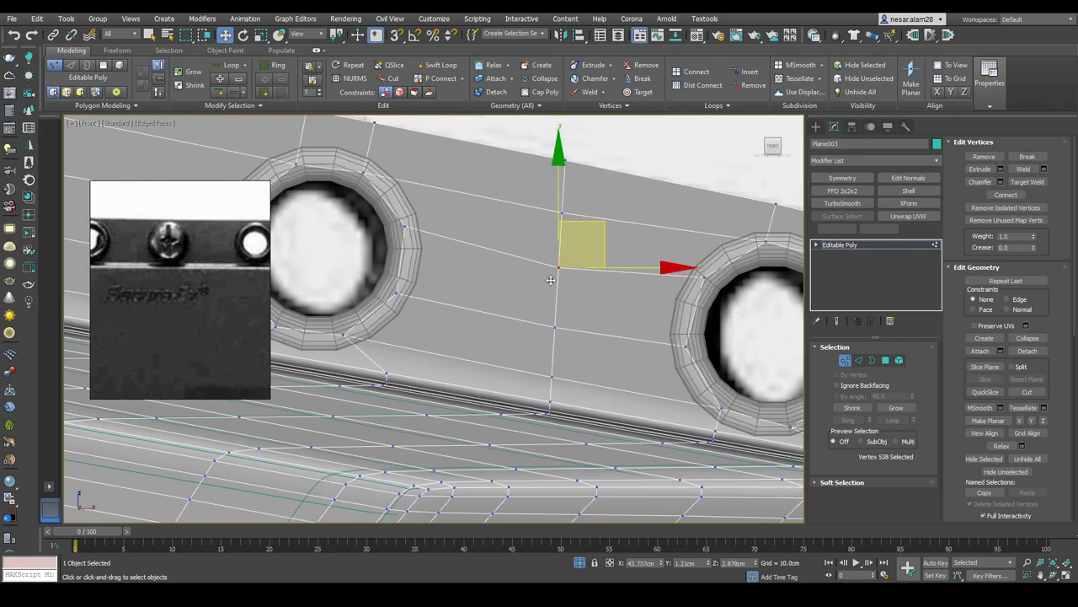
{"action": "left_click", "coordinate": [554, 326]}
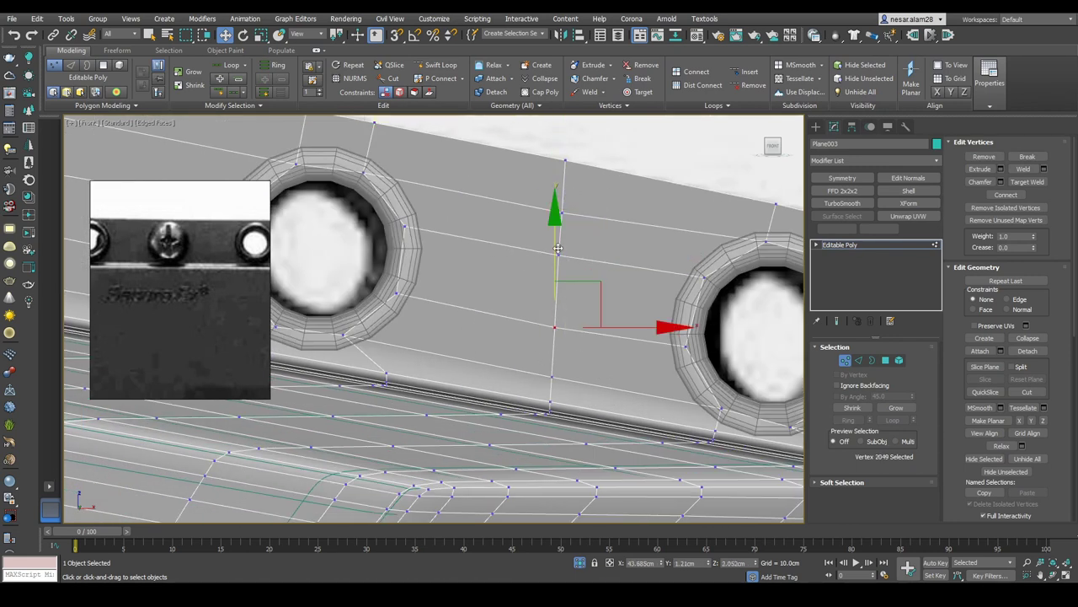
{"action": "middle_click_drag", "start_coordinate": [566, 246], "coordinate": [685, 268], "text": "alt"}
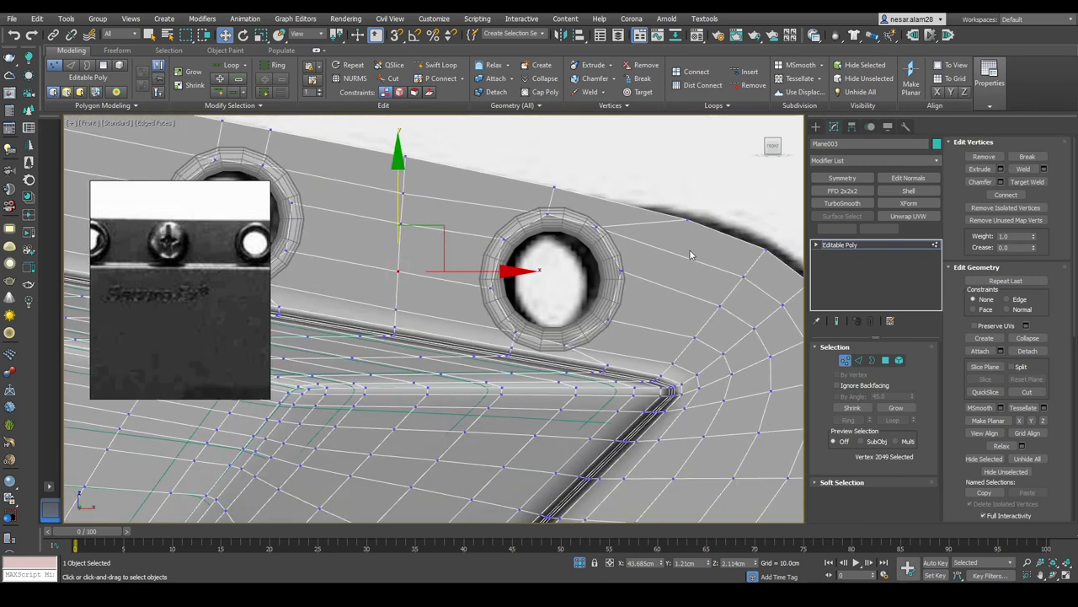
Step: Cut a new edge between the border of the hole nearest the tip and the sheath's upper outline
{"action": "key", "text": "alt+c"}
{"action": "key", "text": "s"}
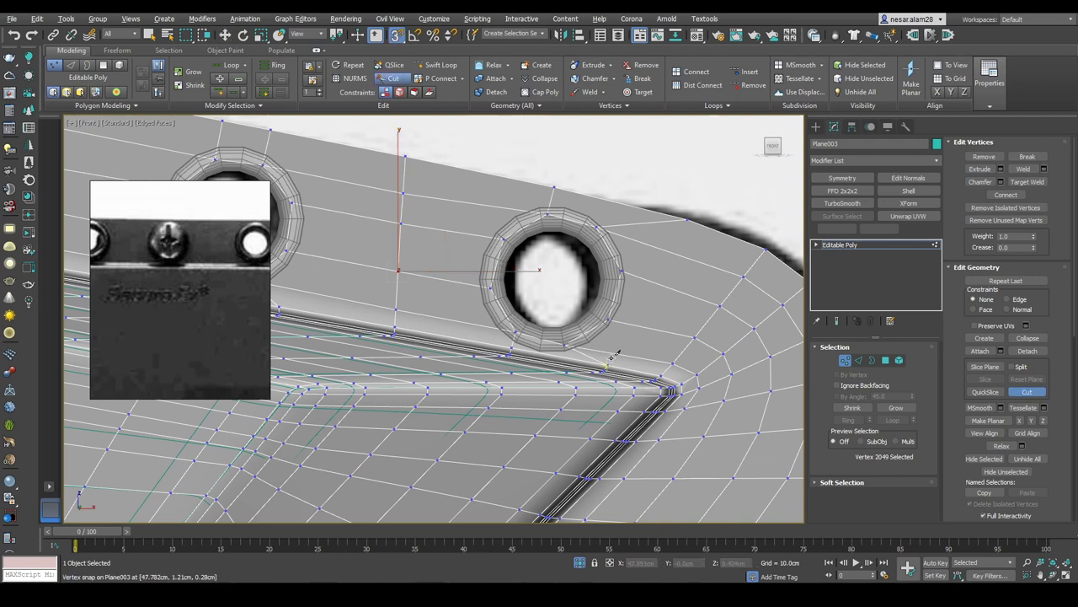
{"action": "right_click", "coordinate": [720, 240]}
{"action": "scroll", "coordinate": [665, 202], "scroll_direction": "up", "scroll_amount": 2}
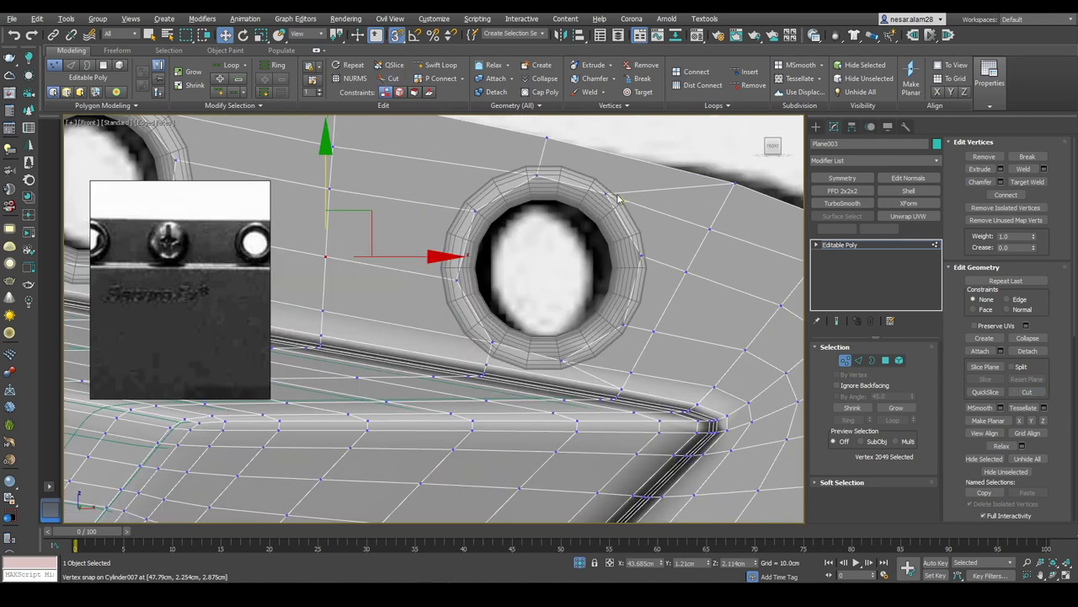
{"action": "key", "text": "alt+c"}
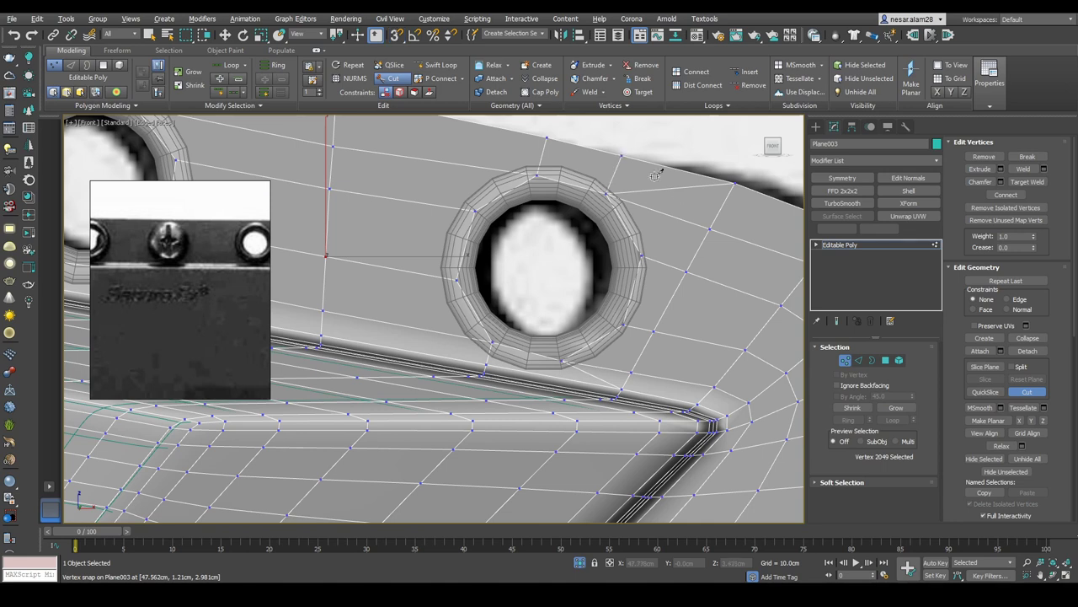
{"action": "right_click", "coordinate": [623, 152]}
Step: Select the three sheath polygons under the ring nearest the tip on the sloping lower edge
{"action": "key", "text": "2"}
{"action": "scroll", "coordinate": [709, 253], "scroll_direction": "down", "scroll_amount": 3}
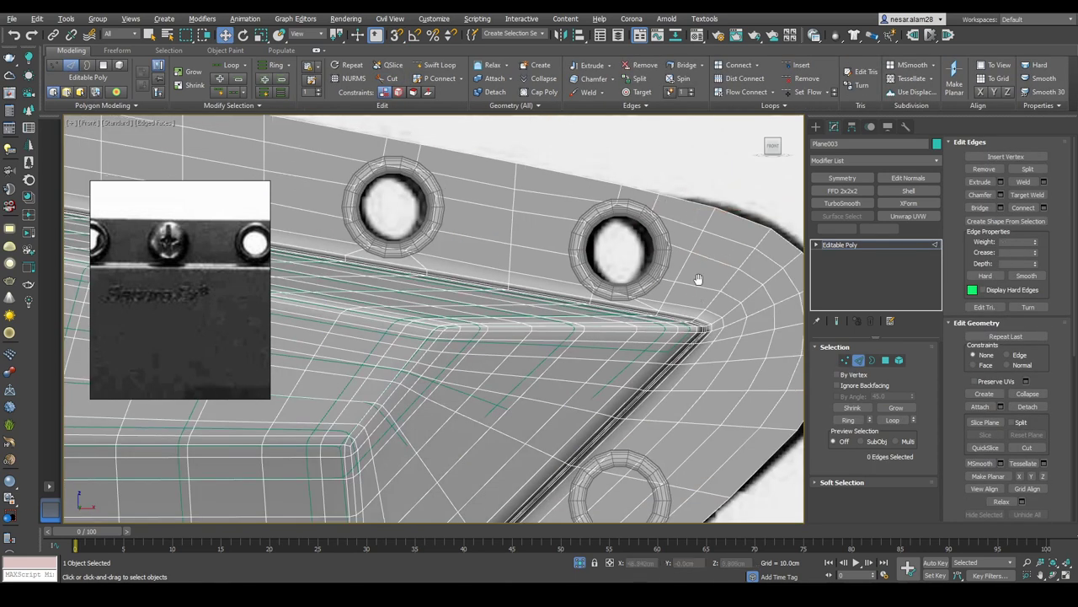
{"action": "scroll", "coordinate": [686, 303], "scroll_direction": "up", "scroll_amount": 3}
{"action": "left_click", "coordinate": [639, 291]}
{"action": "scroll", "coordinate": [636, 289], "scroll_direction": "down", "scroll_amount": 2}
{"action": "middle_click_drag", "start_coordinate": [609, 420], "coordinate": [609, 309]}
{"action": "scroll", "coordinate": [609, 308], "scroll_direction": "up", "scroll_amount": 3}
{"action": "left_click", "coordinate": [860, 360]}
{"action": "left_click", "coordinate": [885, 360], "text": "ctrl"}
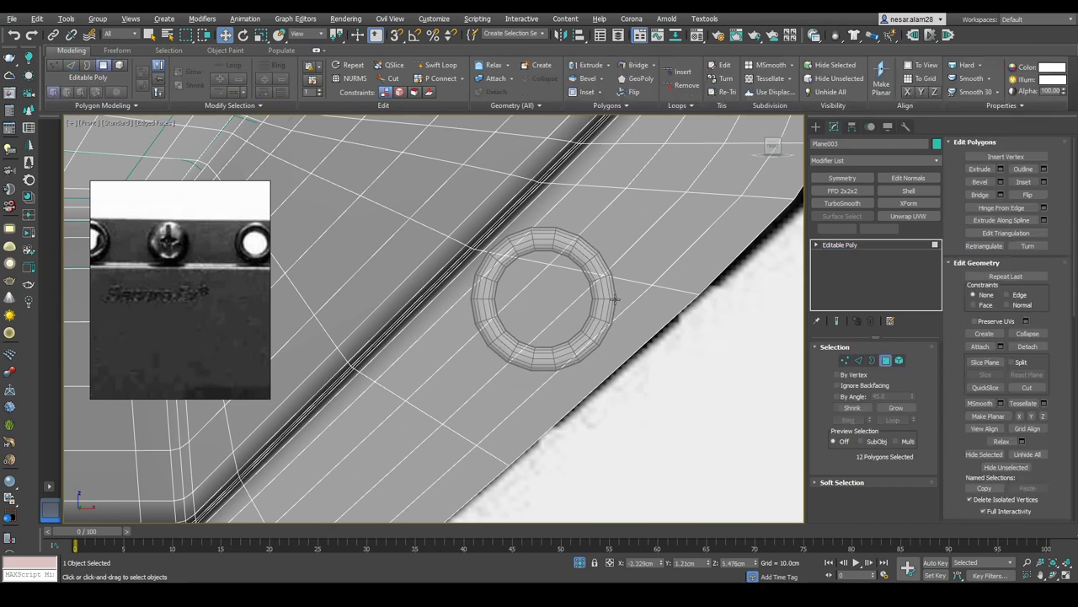
{"action": "left_click", "coordinate": [520, 275], "text": "ctrl"}
{"action": "scroll", "coordinate": [539, 265], "scroll_direction": "down", "scroll_amount": 1}
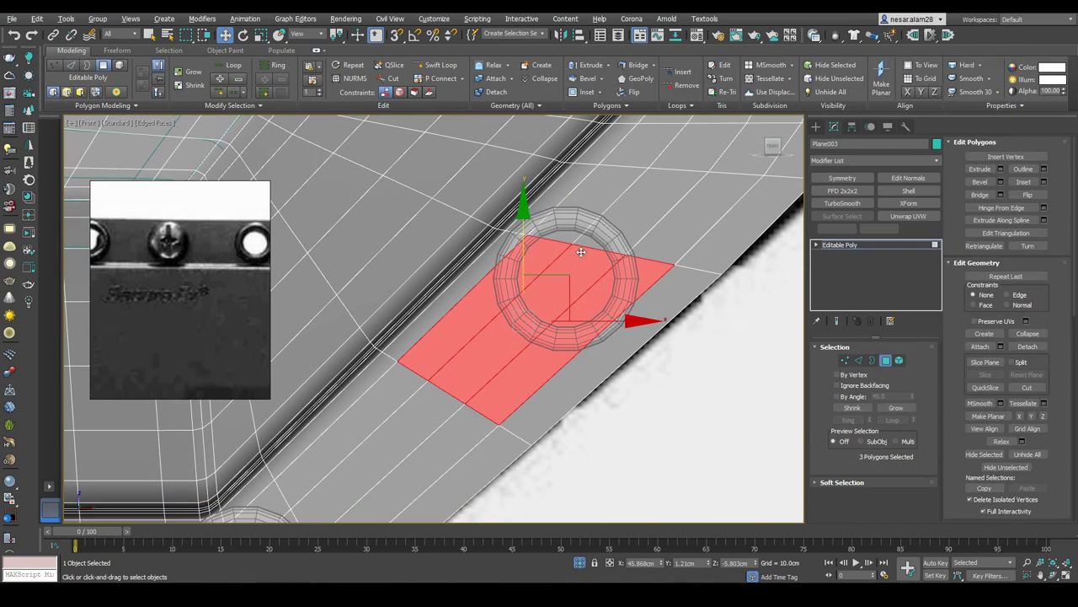
{"action": "scroll", "coordinate": [573, 278], "scroll_direction": "up", "scroll_amount": 1}
Step: Collapse the short edge in the sheath body's mesh near the sloping groove's inner corner into one vertex
{"action": "key", "text": "alt+shift+l"}
{"action": "key", "text": "w"}
{"action": "middle_click_drag", "start_coordinate": [556, 301], "coordinate": [679, 387]}
{"action": "key", "text": "2"}
{"action": "double_click", "coordinate": [452, 220]}
{"action": "left_click", "coordinate": [435, 224]}
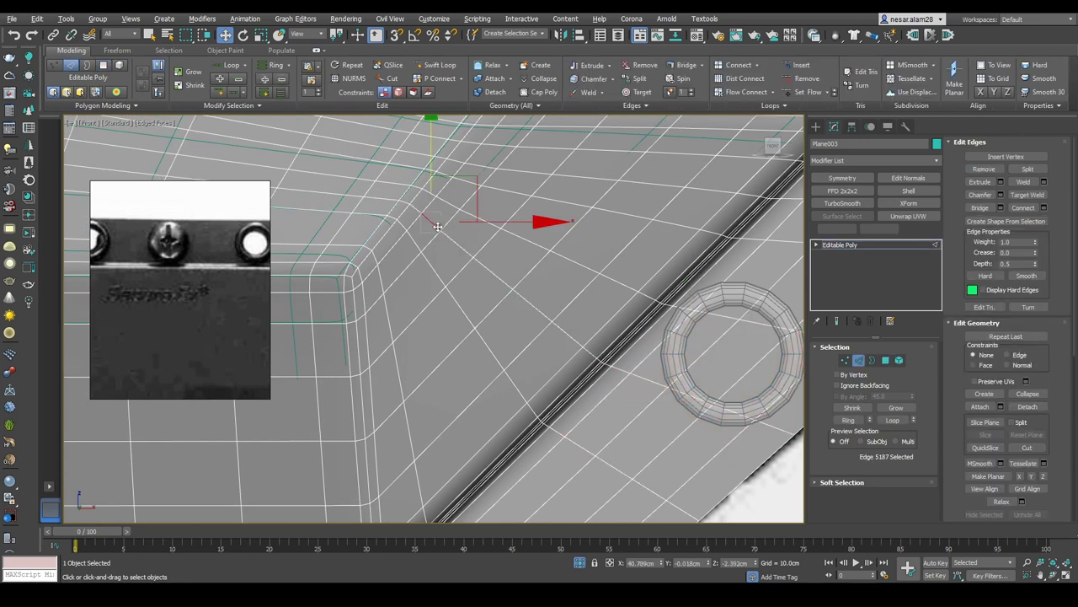
{"action": "left_click", "coordinate": [467, 231]}
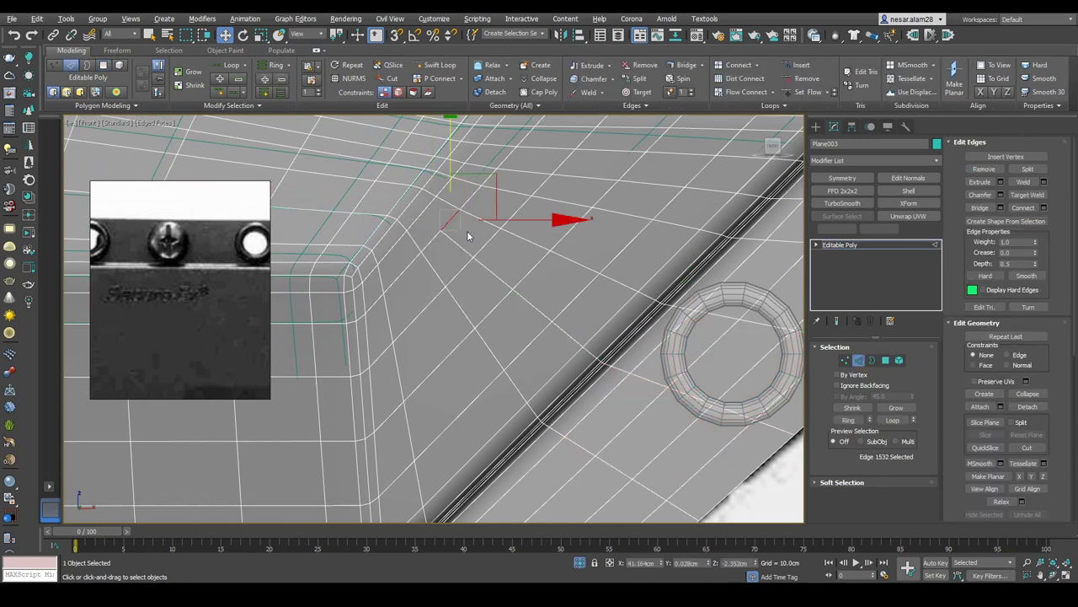
{"action": "middle_click_drag", "start_coordinate": [530, 248], "coordinate": [507, 218]}
Step: Slide the merged vertex along its edge, away from the body's inner corner, to even out the surrounding mesh
{"action": "key", "text": "1"}
{"action": "left_click", "coordinate": [427, 187]}
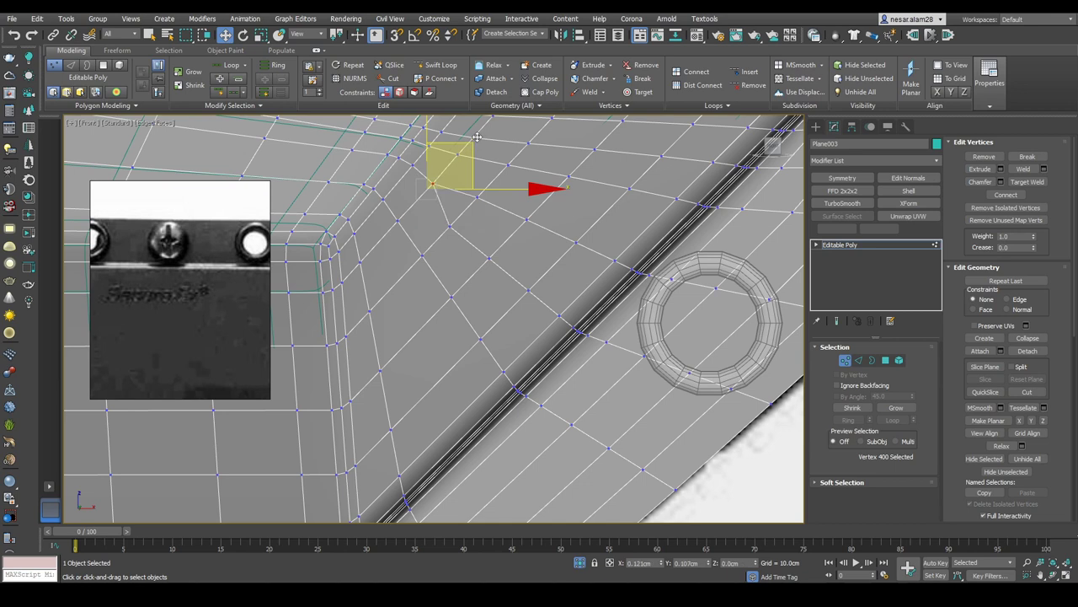
{"action": "scroll", "coordinate": [475, 139], "scroll_direction": "up", "scroll_amount": 4}
{"action": "middle_click_drag", "start_coordinate": [467, 155], "coordinate": [606, 207]}
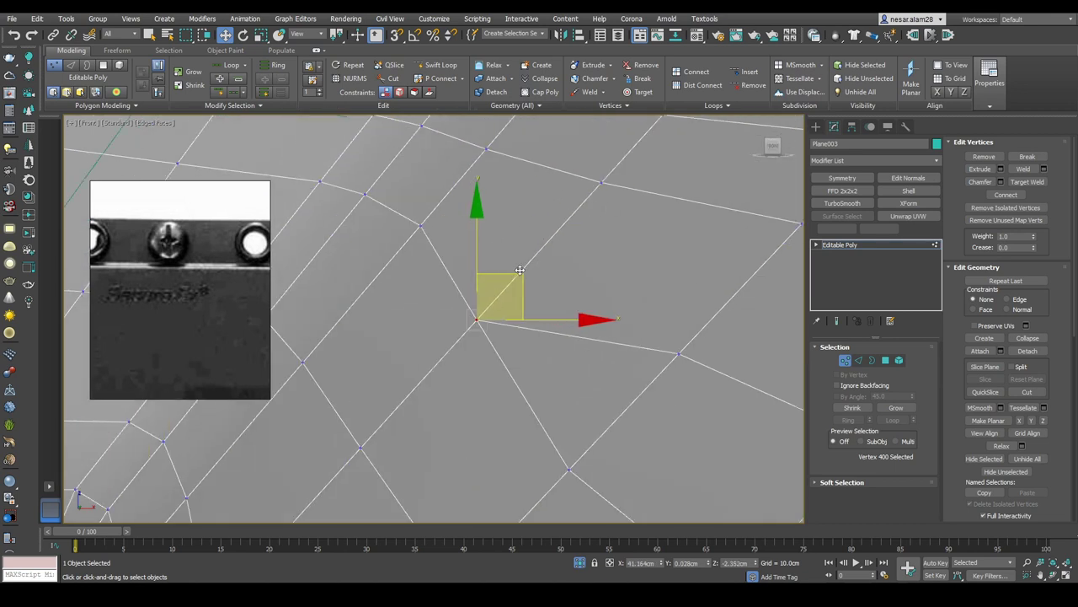
{"action": "scroll", "coordinate": [544, 252], "scroll_direction": "down", "scroll_amount": 5}
{"action": "scroll", "coordinate": [587, 286], "scroll_direction": "up", "scroll_amount": 5}
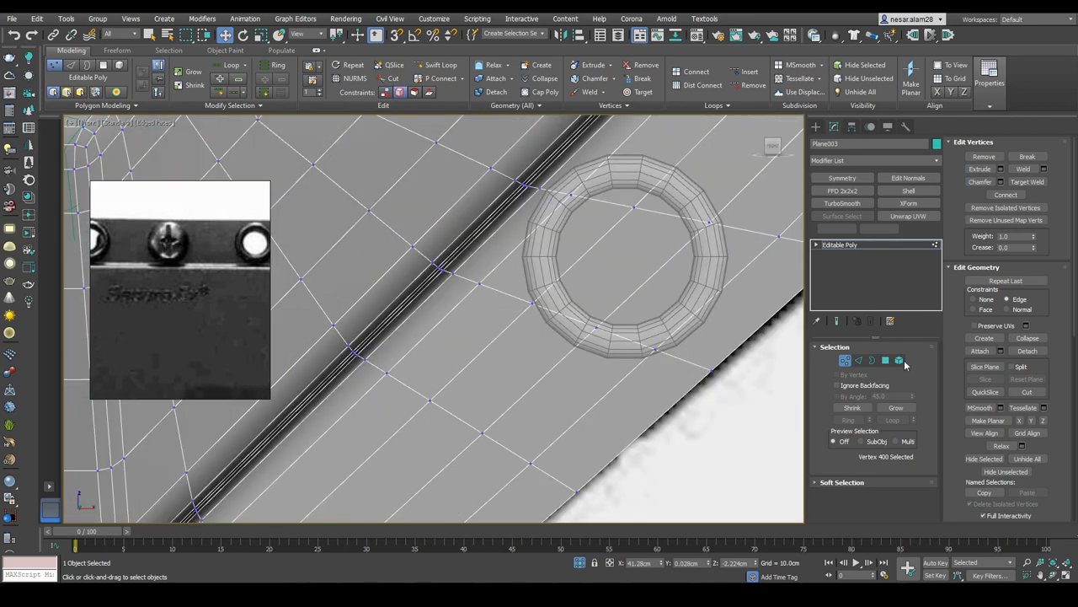
Step: Delete the sheath polygons under the centre of the ring on the sloping lower edge to open a hole
{"action": "key", "text": "4"}
{"action": "left_click", "coordinate": [626, 255]}
{"action": "left_click", "coordinate": [623, 245]}
{"action": "key", "text": "Delete"}
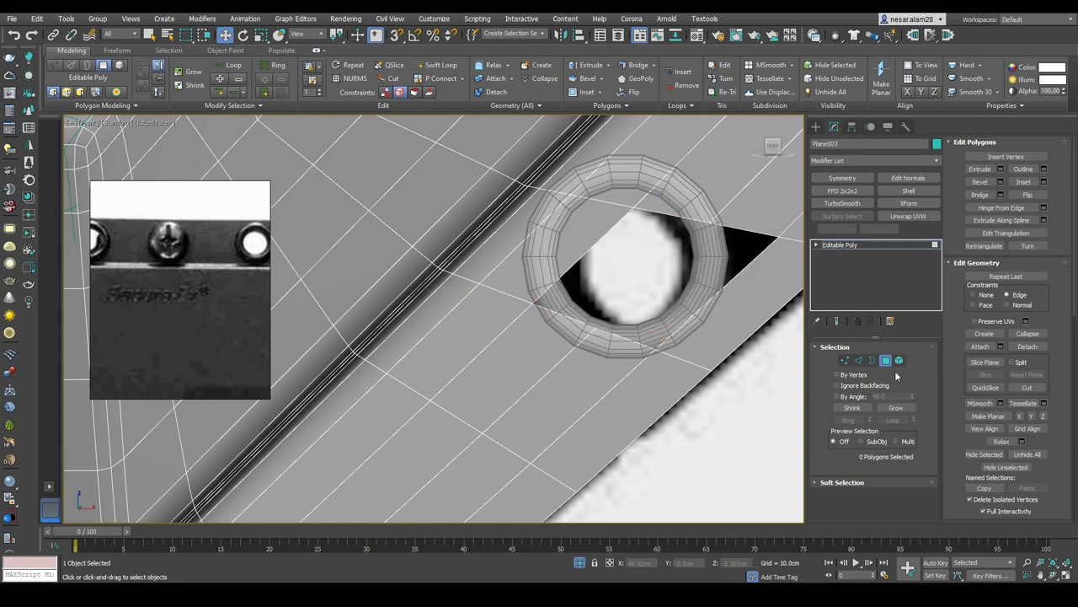
Step: Reshape the border of the new hole into a regular, near-circular outline
{"action": "key", "text": "3"}
{"action": "left_click", "coordinate": [742, 229]}
{"action": "right_click", "coordinate": [640, 219]}
{"action": "left_click", "coordinate": [613, 272]}
Step: Rotate the hole's border, scale it uniformly to fit inside the ring and centre it there
{"action": "scroll", "coordinate": [613, 271], "scroll_direction": "up", "scroll_amount": 2}
{"action": "right_click", "coordinate": [594, 246]}
{"action": "left_click", "coordinate": [615, 268]}
{"action": "left_click_drag", "start_coordinate": [600, 263], "coordinate": [598, 210]}
{"action": "key", "text": "w"}
{"action": "middle_click_drag", "start_coordinate": [599, 211], "coordinate": [603, 242]}
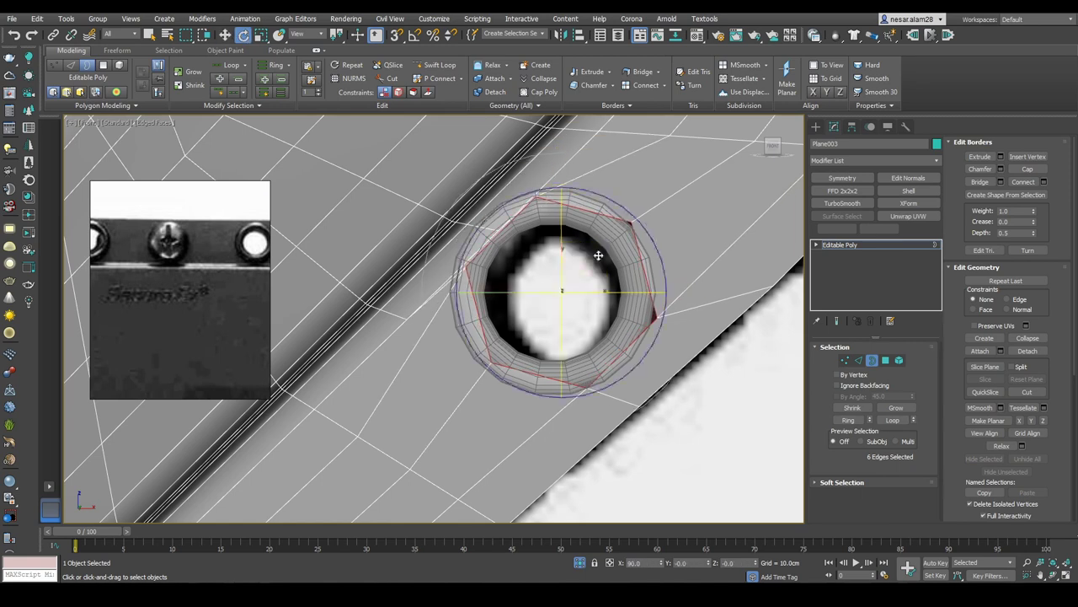
{"action": "key", "text": "r"}
{"action": "middle_click_drag", "start_coordinate": [589, 263], "coordinate": [602, 281]}
{"action": "key", "text": "w"}
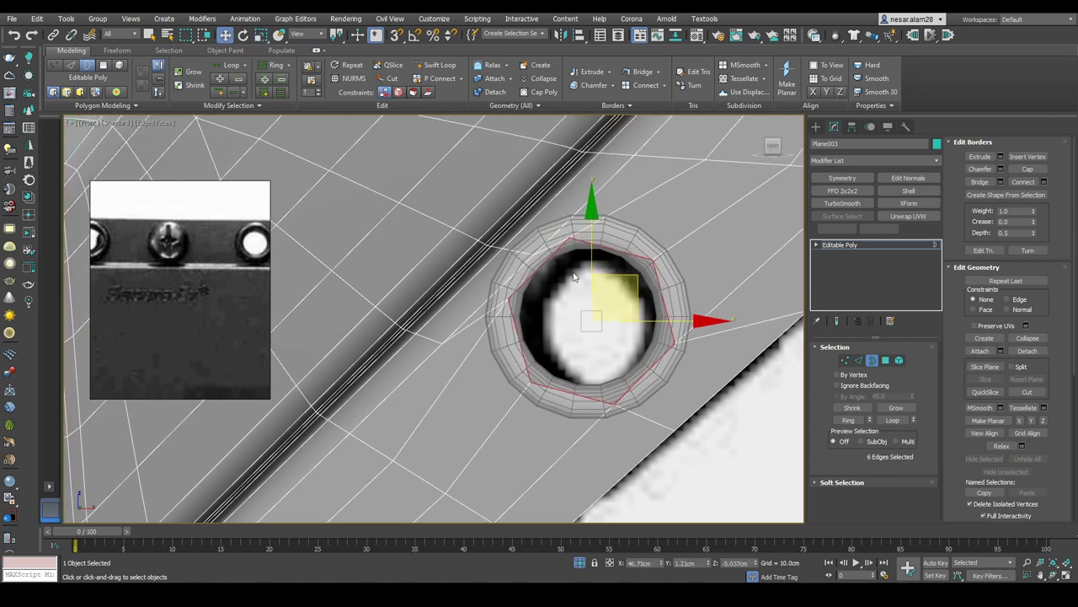
Step: Cut a new row of edges just below the ring, from the groove side to the sheath's lower outline
{"action": "scroll", "coordinate": [590, 270], "scroll_direction": "up", "scroll_amount": 4}
{"action": "key", "text": "1"}
{"action": "middle_click_drag", "start_coordinate": [590, 153], "coordinate": [598, 170]}
{"action": "scroll", "coordinate": [598, 171], "scroll_direction": "down", "scroll_amount": 3}
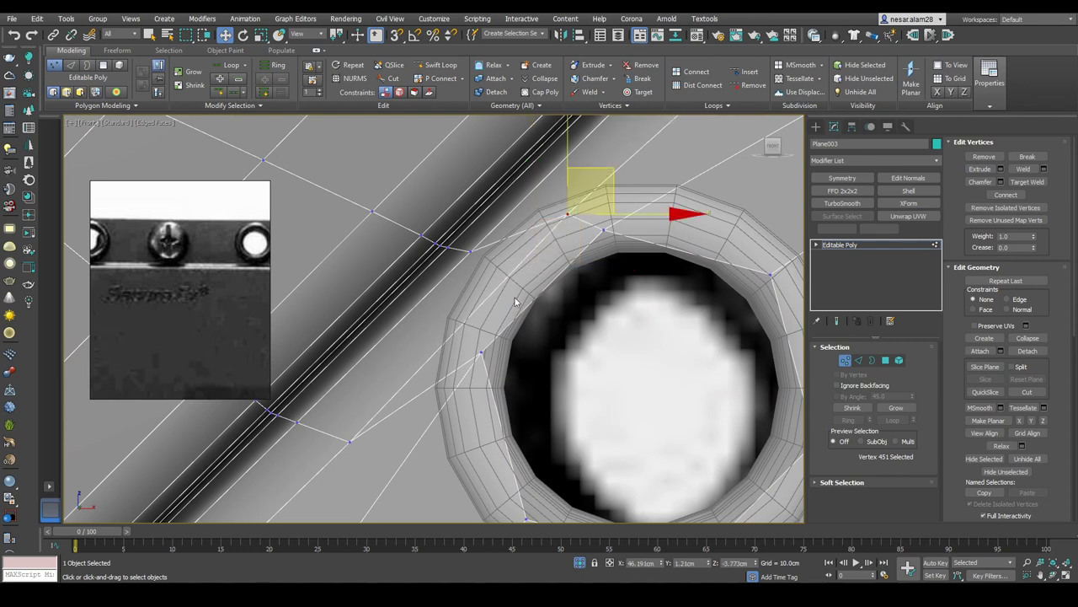
{"action": "key", "text": "ctrl+a"}
{"action": "mouse_move", "coordinate": [454, 342]}
{"action": "middle_mouse_down"}
{"action": "mouse_move", "coordinate": [443, 294]}
{"action": "mouse_move", "coordinate": [456, 337]}
{"action": "middle_mouse_up"}
{"action": "key", "text": "alt+c"}
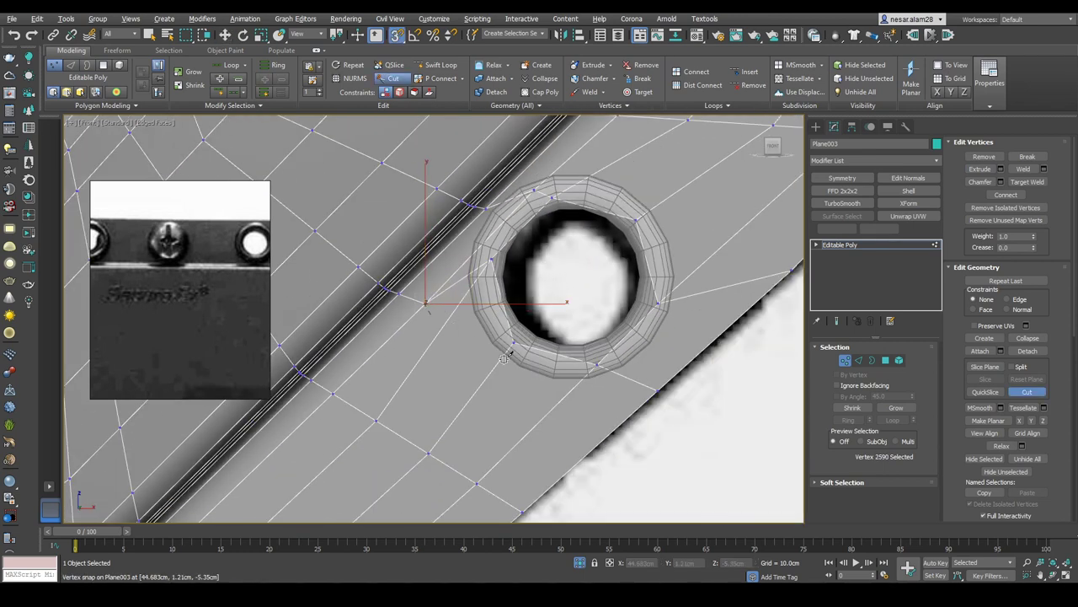
{"action": "right_click", "coordinate": [658, 446]}
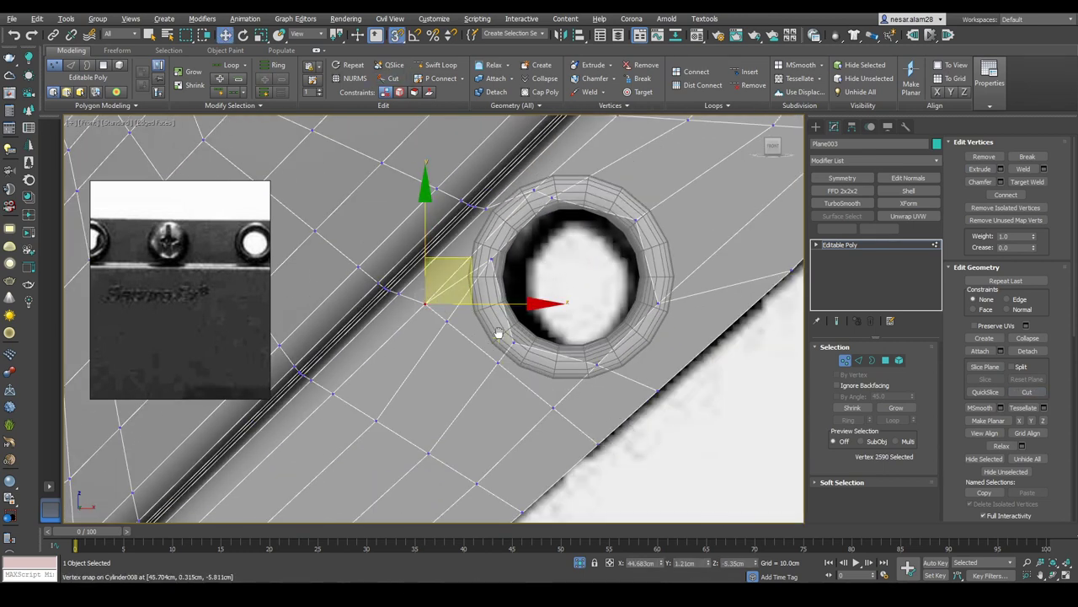
Step: Slide the two outline vertices beside this hole along the sheath's sloping outline to even their spacing
{"action": "middle_click_drag", "start_coordinate": [789, 374], "coordinate": [631, 312]}
{"action": "left_click_drag", "start_coordinate": [570, 390], "coordinate": [521, 421]}
{"action": "left_click_drag", "start_coordinate": [555, 364], "coordinate": [555, 362]}
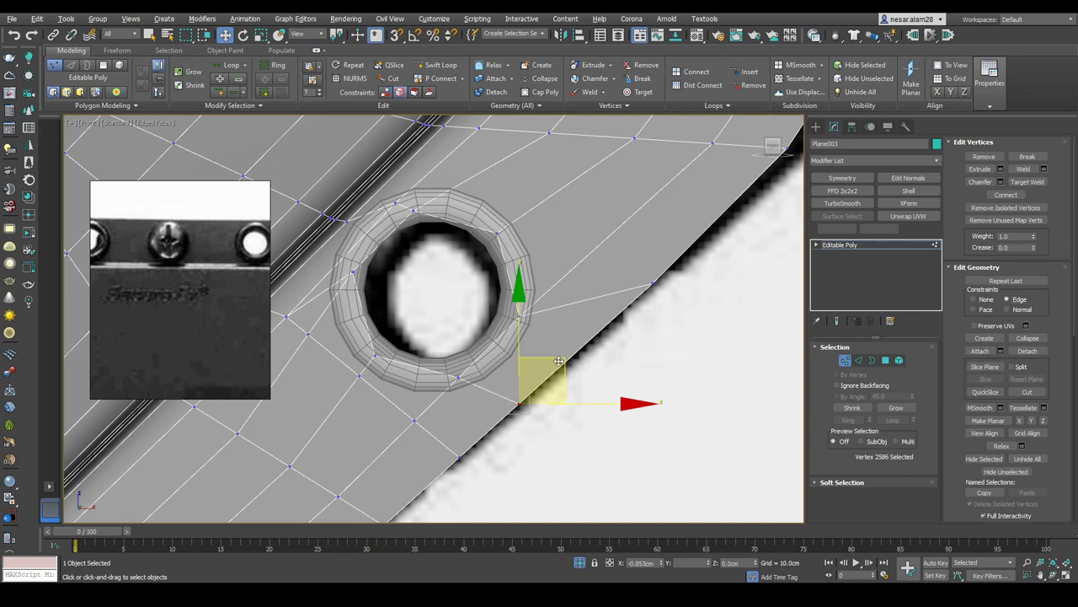
{"action": "left_click", "coordinate": [653, 284]}
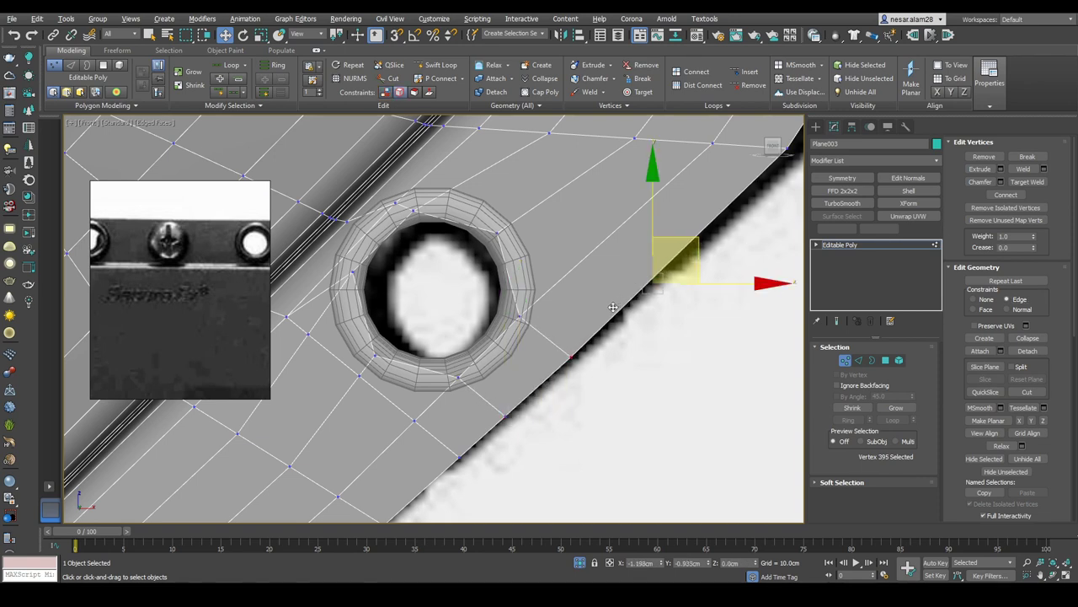
{"action": "scroll", "coordinate": [614, 316], "scroll_direction": "down", "scroll_amount": 3}
{"action": "scroll", "coordinate": [608, 323], "scroll_direction": "down", "scroll_amount": 4}
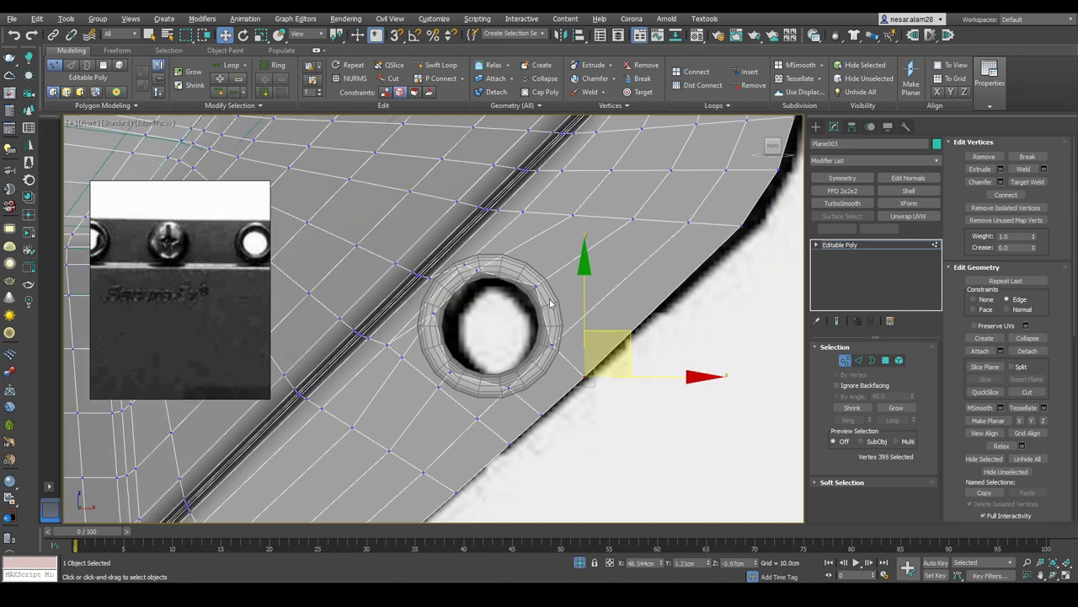
Step: Delete the polygons under the corner ring and move the hole's slope-side edge and adjacent vertices to suit the ring
{"action": "scroll", "coordinate": [363, 387], "scroll_direction": "up", "scroll_amount": 5}
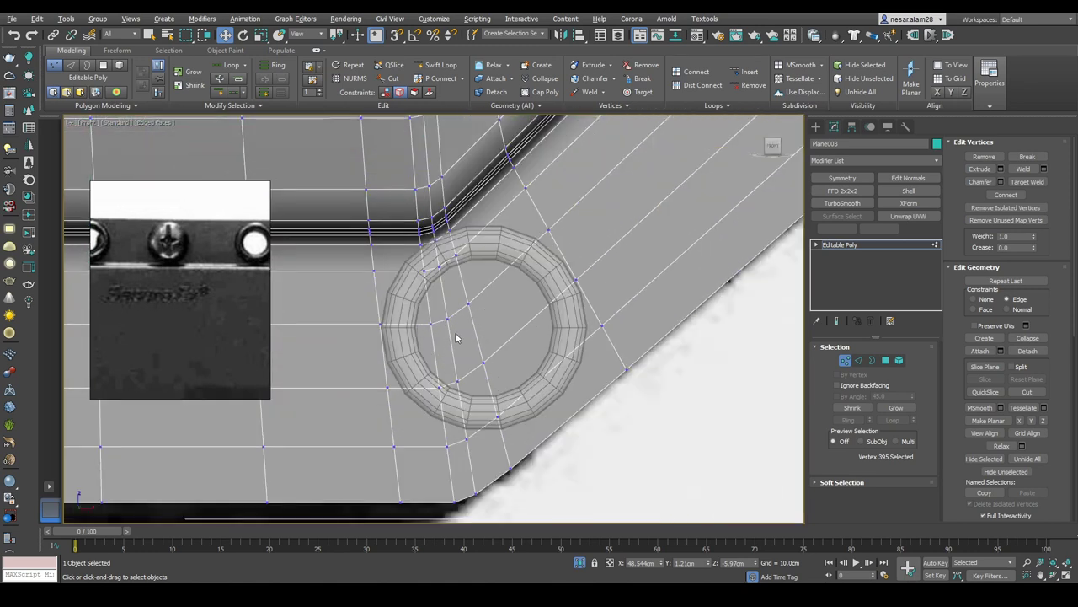
{"action": "key", "text": "2"}
{"action": "left_click", "coordinate": [495, 364]}
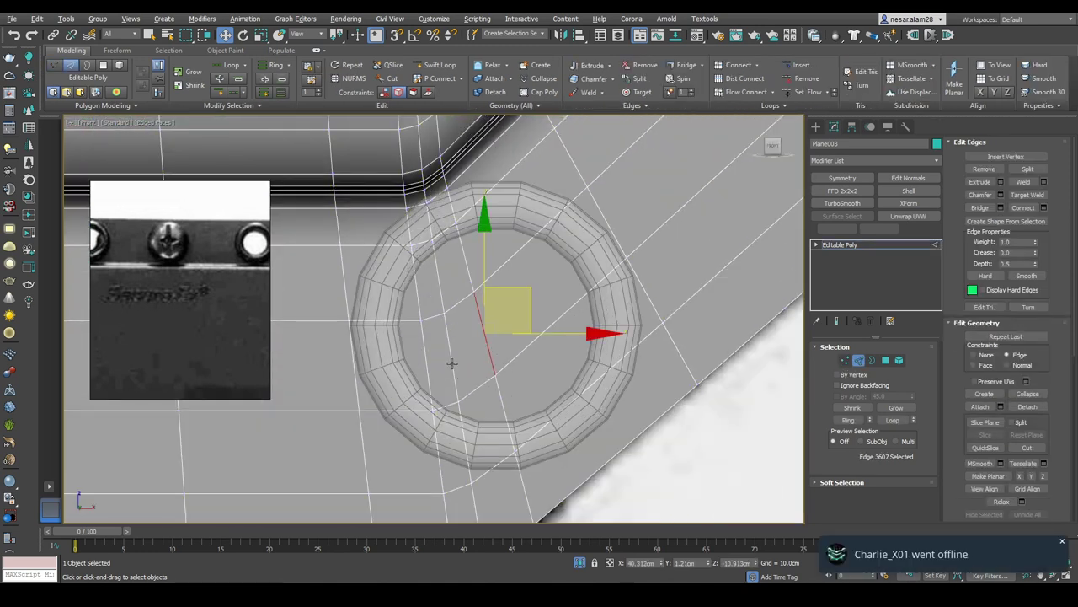
{"action": "middle_click_drag", "start_coordinate": [459, 369], "coordinate": [564, 362], "text": "alt"}
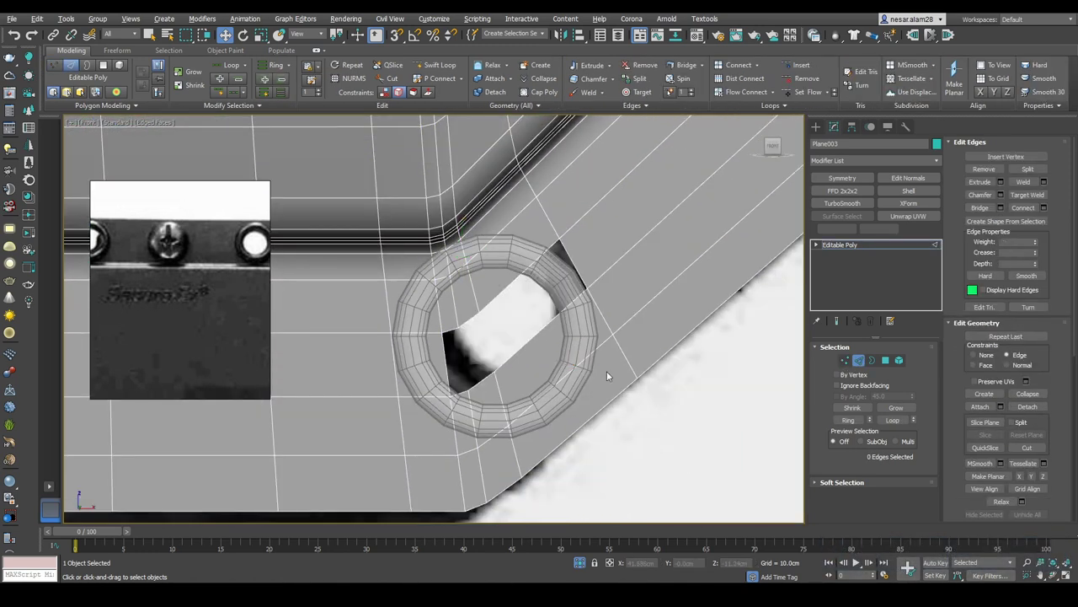
{"action": "left_click", "coordinate": [574, 268]}
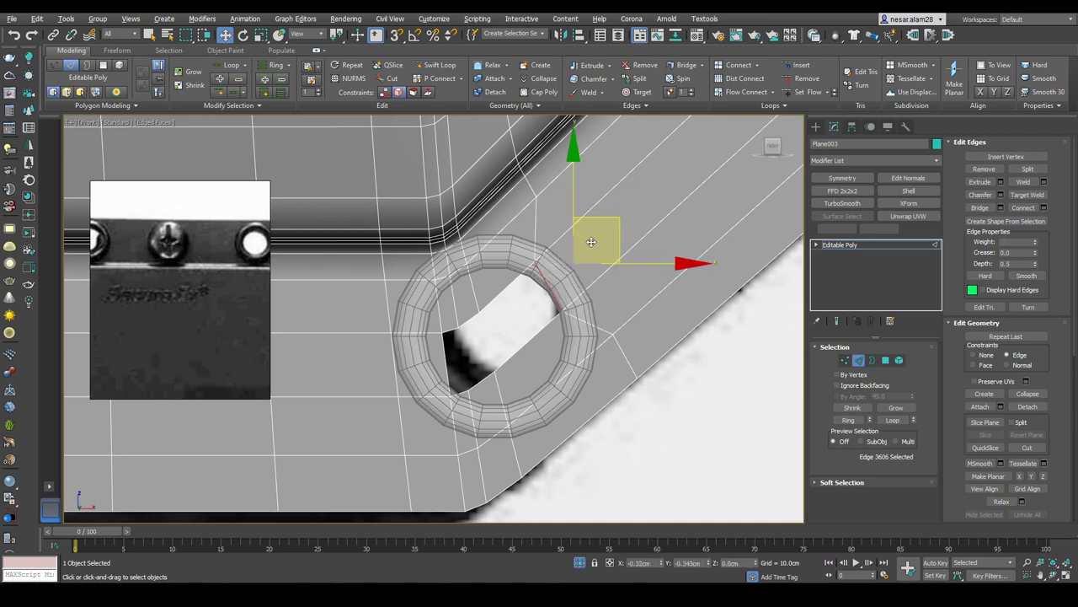
{"action": "key", "text": "1"}
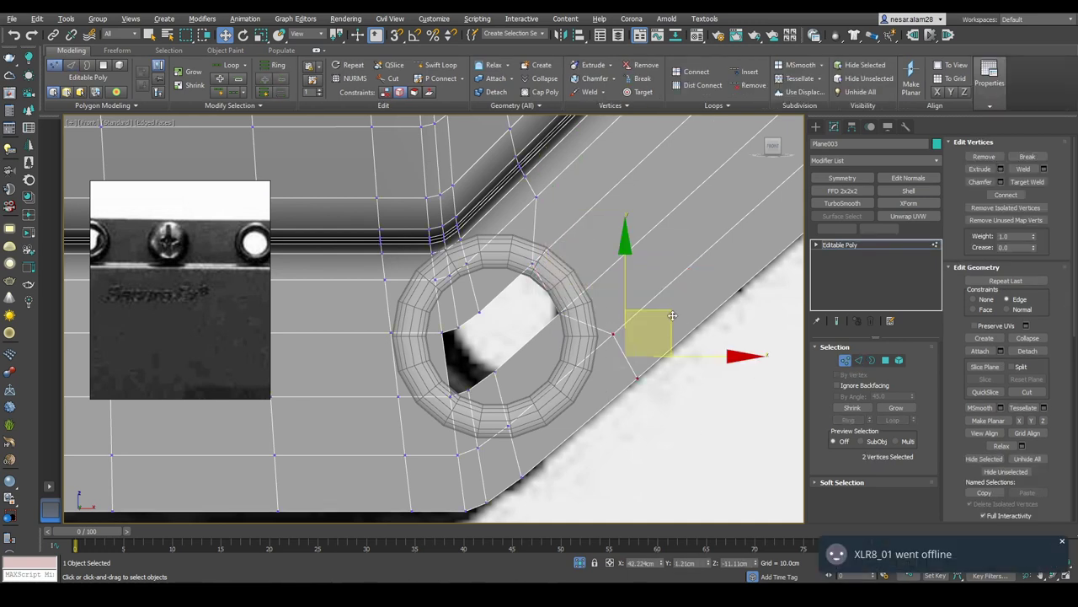
Step: Make the corner hole's border regular and near-circular, scale it to the ring's size and centre it there
{"action": "key", "text": "3"}
{"action": "right_click", "coordinate": [570, 313]}
{"action": "left_click", "coordinate": [539, 383]}
{"action": "right_click", "coordinate": [532, 357]}
{"action": "left_click", "coordinate": [539, 385]}
{"action": "key", "text": "e"}
{"action": "key", "text": "r"}
{"action": "left_click_drag", "start_coordinate": [505, 323], "coordinate": [545, 289]}
{"action": "key", "text": "w"}
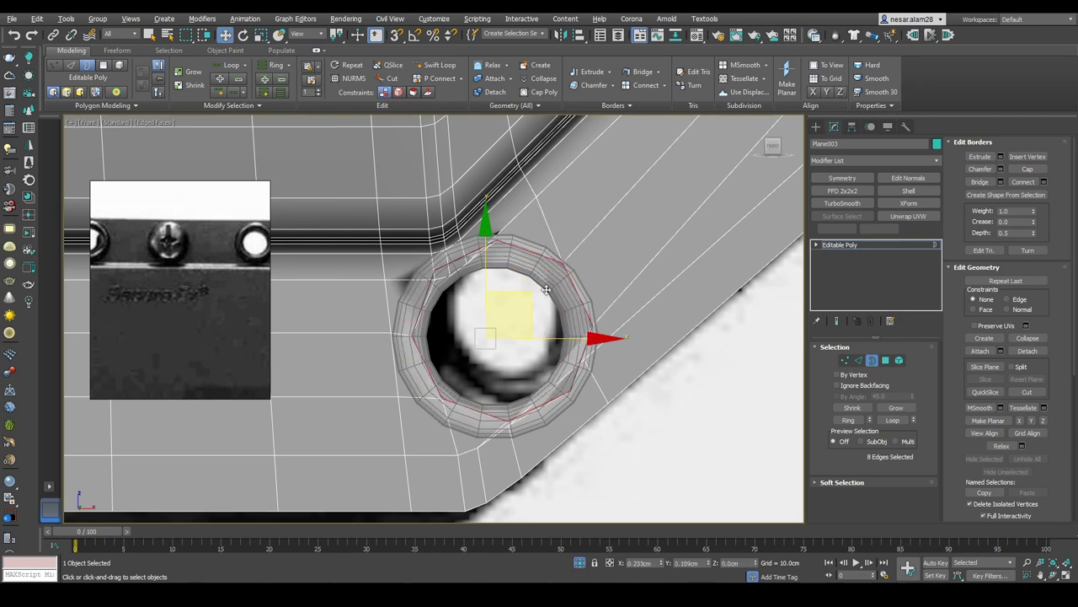
Step: Move the vertex between the corner hole and the sloping outline outward, clear of the ring
{"action": "scroll", "coordinate": [586, 379], "scroll_direction": "up", "scroll_amount": 3}
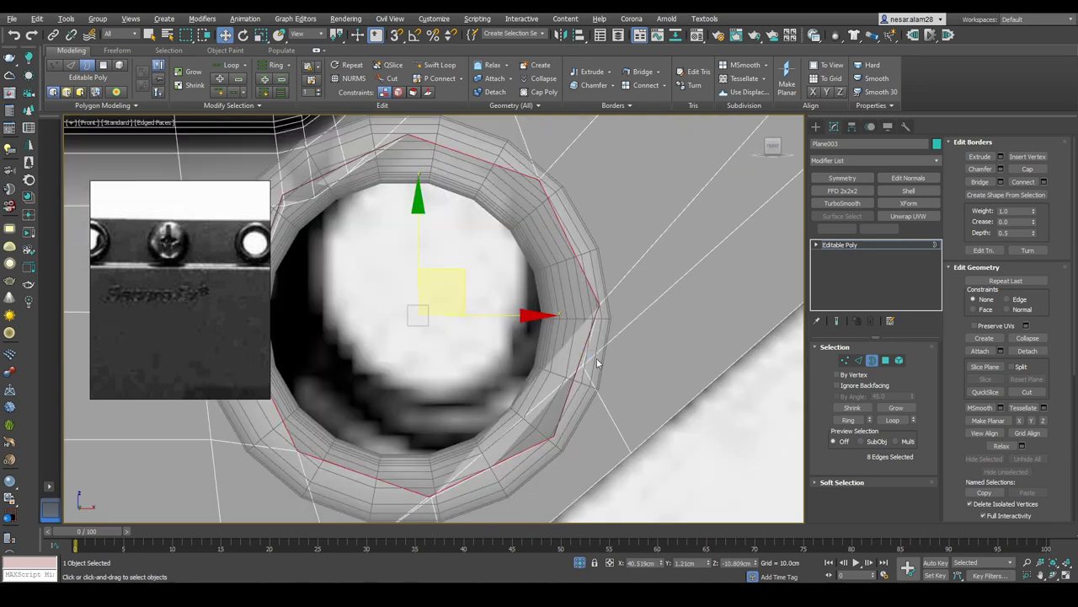
{"action": "key", "text": "1"}
{"action": "left_click", "coordinate": [587, 364]}
{"action": "middle_click_drag", "start_coordinate": [587, 364], "coordinate": [584, 327]}
{"action": "left_click_drag", "start_coordinate": [637, 294], "coordinate": [644, 297]}
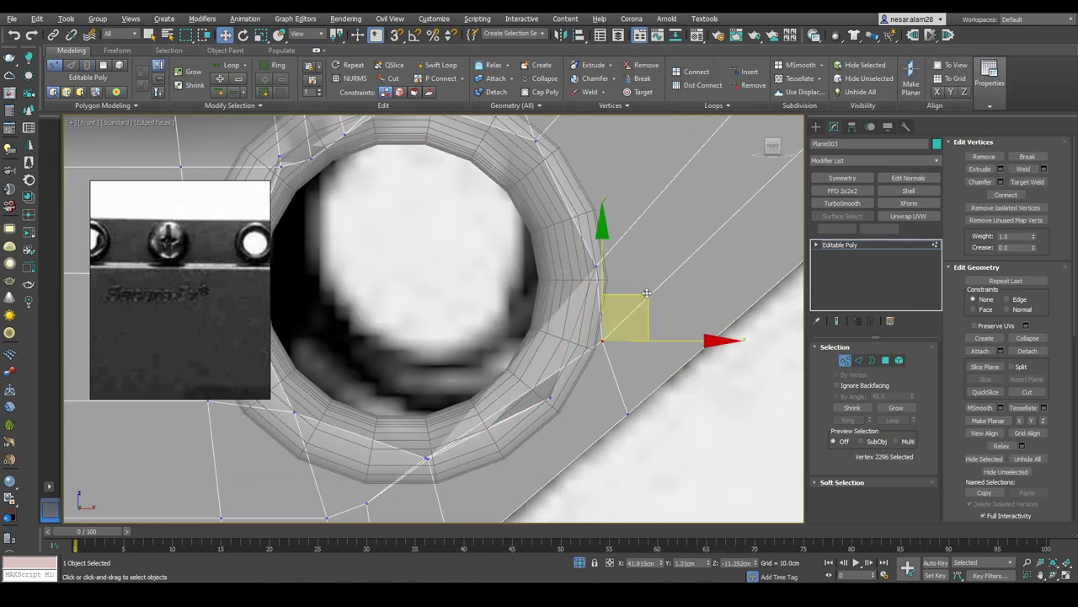
Step: Slide the neighbouring outline vertex up along the sheath's sloping outline with the edge constraint
{"action": "left_click", "coordinate": [628, 413]}
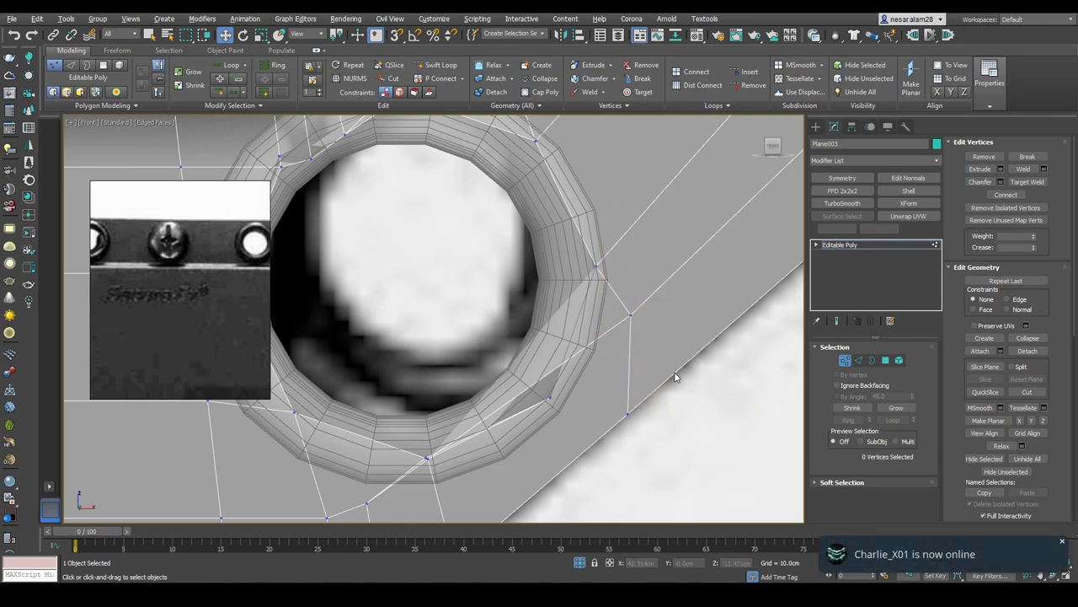
{"action": "key", "text": "shift+x"}
{"action": "left_click_drag", "start_coordinate": [674, 368], "coordinate": [724, 341]}
{"action": "key", "text": "ctrl+z"}
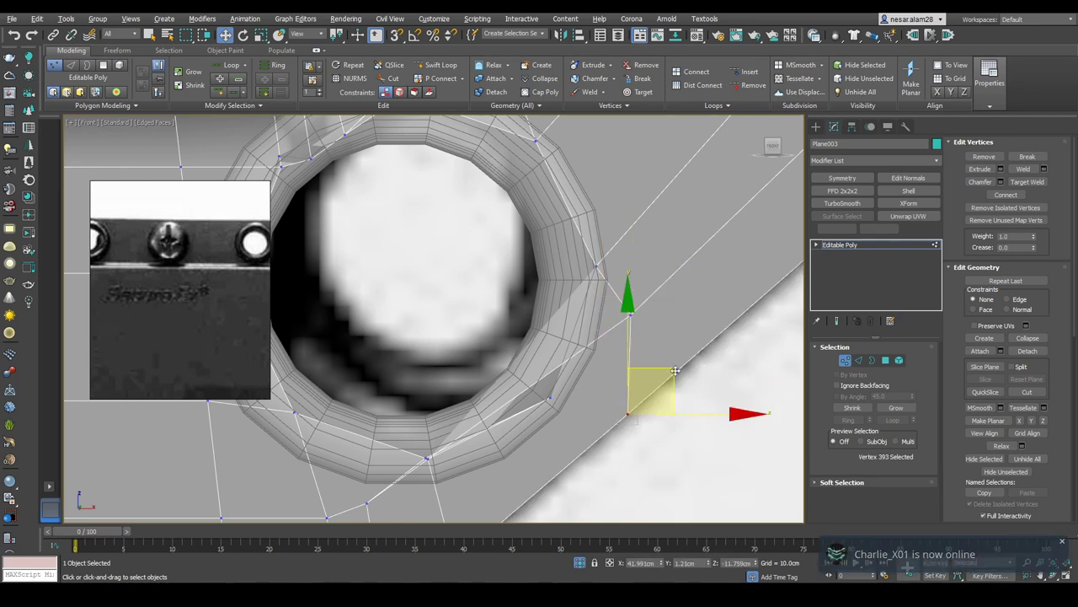
{"action": "middle_click_drag", "start_coordinate": [717, 339], "coordinate": [746, 195]}
{"action": "left_click", "coordinate": [601, 309]}
{"action": "middle_click_drag", "start_coordinate": [584, 356], "coordinate": [563, 321]}
Step: Move the two vertices at the corner hole's upper border toward the groove corner
{"action": "key", "text": "F3"}
{"action": "key", "text": "F3"}
{"action": "key", "text": "F3"}
{"action": "key", "text": "F3"}
{"action": "scroll", "coordinate": [478, 329], "scroll_direction": "down", "scroll_amount": 3}
{"action": "scroll", "coordinate": [490, 227], "scroll_direction": "up", "scroll_amount": 4}
{"action": "scroll", "coordinate": [490, 227], "scroll_direction": "up", "scroll_amount": 2}
{"action": "left_click_drag", "start_coordinate": [510, 284], "coordinate": [449, 345]}
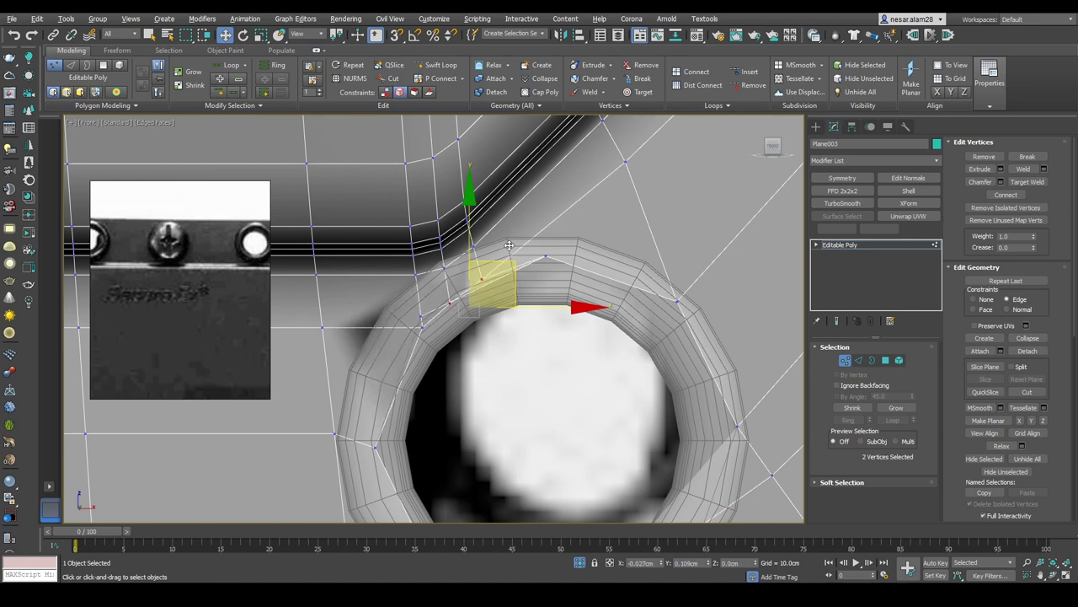
Step: Scale the corner hole's border down to the ring's inner edge and recentre it in the ring
{"action": "middle_click_drag", "start_coordinate": [677, 315], "coordinate": [661, 285]}
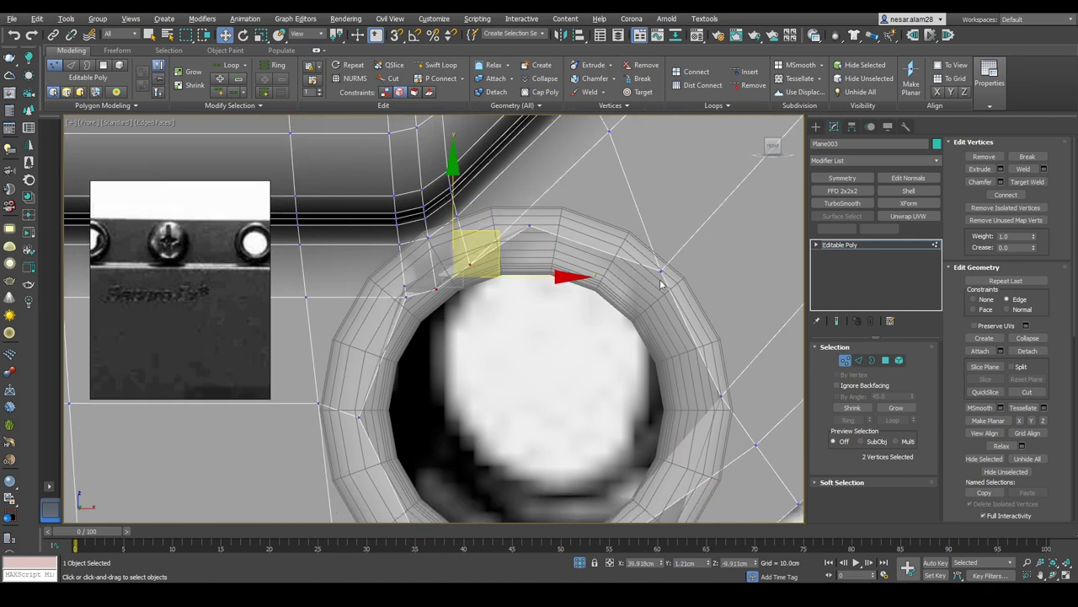
{"action": "left_click", "coordinate": [873, 360]}
{"action": "scroll", "coordinate": [694, 357], "scroll_direction": "down", "scroll_amount": 4}
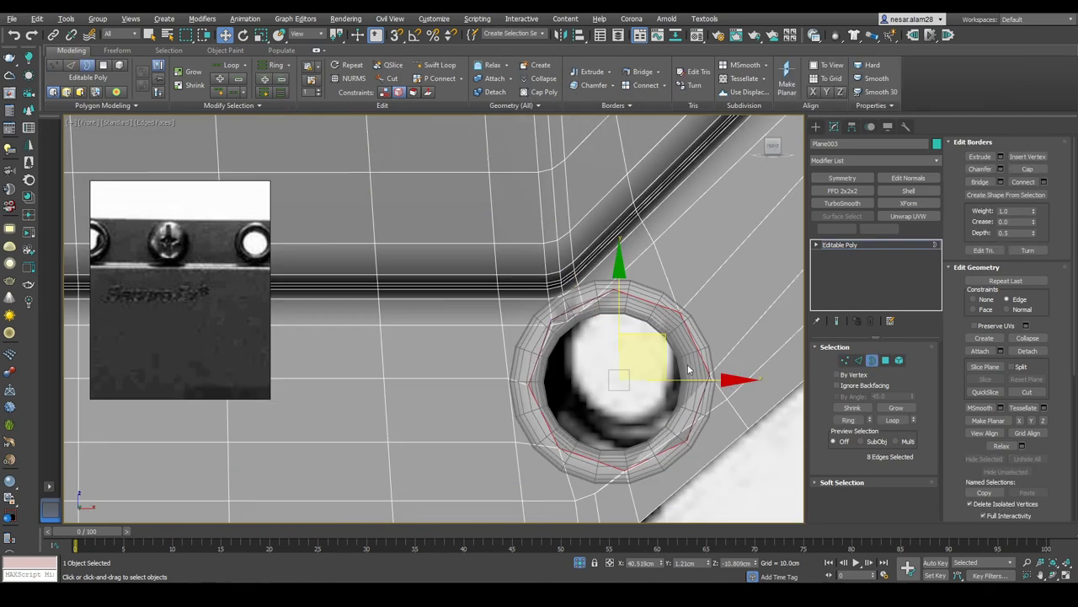
{"action": "right_click", "coordinate": [637, 365]}
{"action": "left_click", "coordinate": [556, 425]}
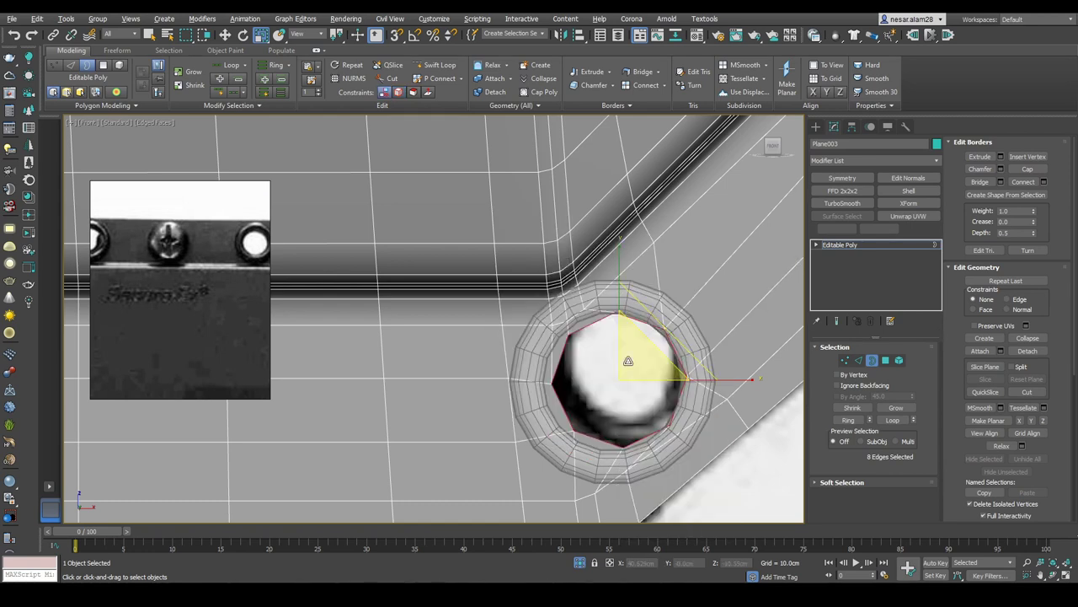
{"action": "scroll", "coordinate": [634, 356], "scroll_direction": "up", "scroll_amount": 2}
{"action": "middle_click_drag", "start_coordinate": [657, 350], "coordinate": [570, 368]}
{"action": "key", "text": "w"}
{"action": "scroll", "coordinate": [570, 368], "scroll_direction": "up", "scroll_amount": 2}
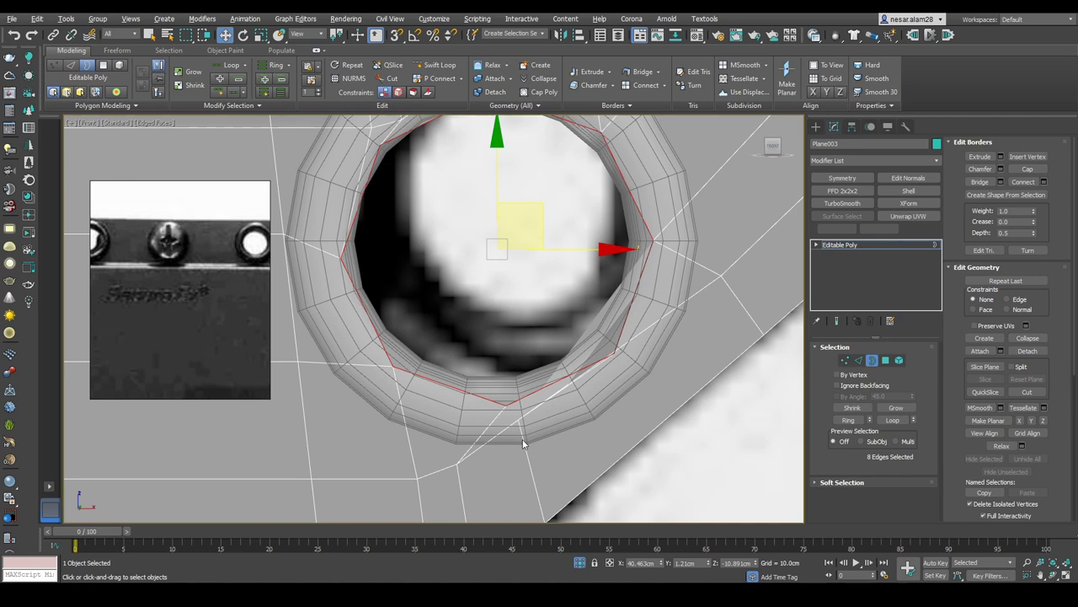
Step: Add an edge between the corner hole's lower border and the sloping outline, and nudge its border vertex into place
{"action": "key", "text": "2"}
{"action": "middle_click_drag", "start_coordinate": [523, 444], "coordinate": [519, 402]}
{"action": "mouse_move", "coordinate": [573, 386]}
{"action": "left_mouse_down"}
{"action": "mouse_move", "coordinate": [681, 347]}
{"action": "mouse_move", "coordinate": [584, 394]}
{"action": "left_mouse_up"}
{"action": "scroll", "coordinate": [609, 317], "scroll_direction": "up", "scroll_amount": 2}
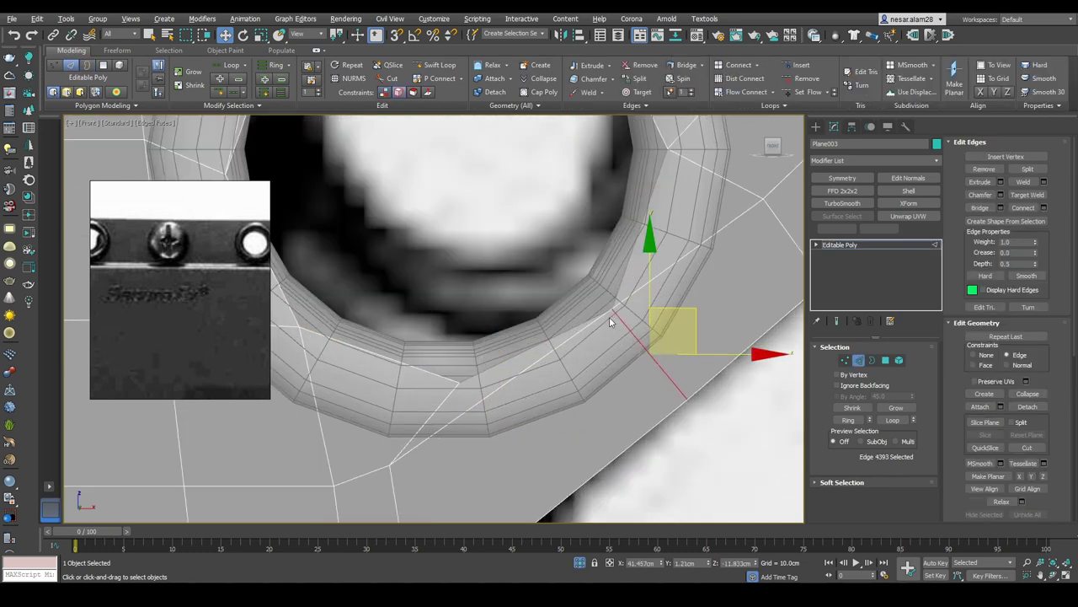
{"action": "key", "text": "1"}
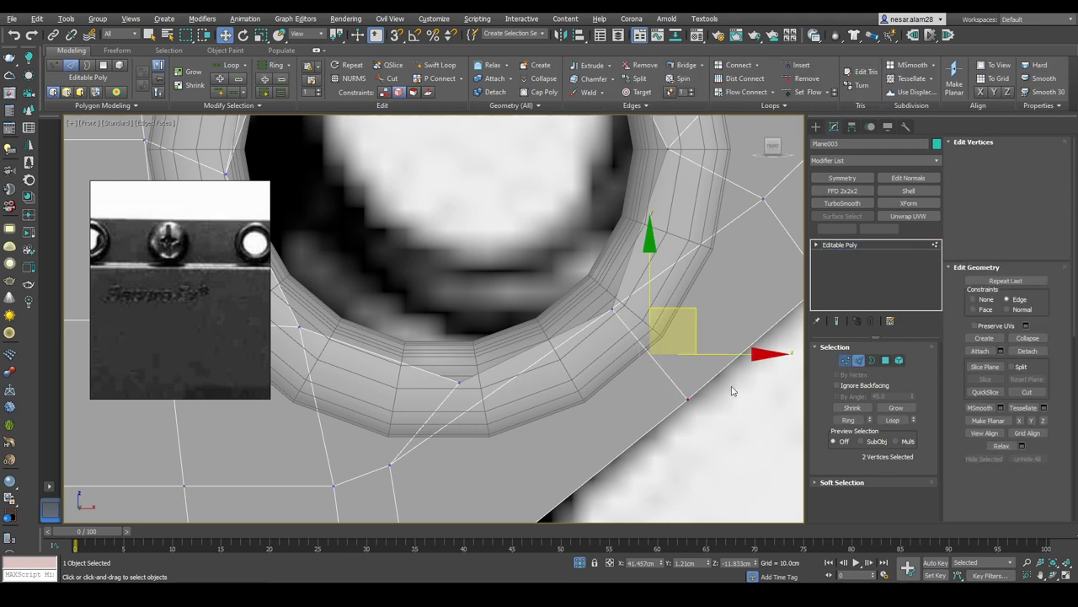
{"action": "left_click", "coordinate": [613, 308]}
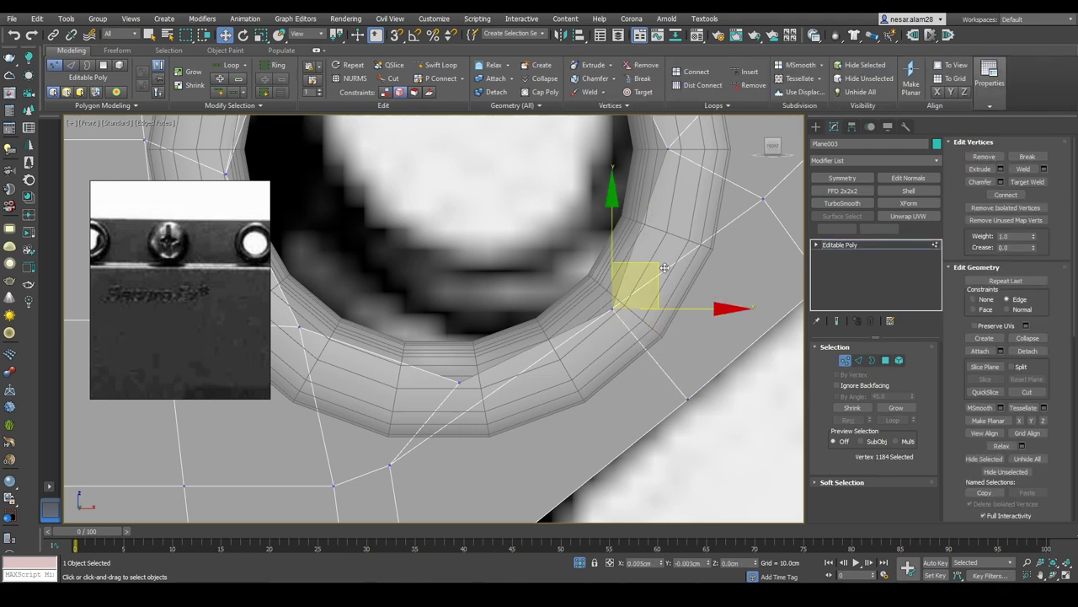
{"action": "scroll", "coordinate": [660, 262], "scroll_direction": "down", "scroll_amount": 6}
{"action": "scroll", "coordinate": [577, 289], "scroll_direction": "up", "scroll_amount": 4}
{"action": "scroll", "coordinate": [577, 289], "scroll_direction": "down", "scroll_amount": 5}
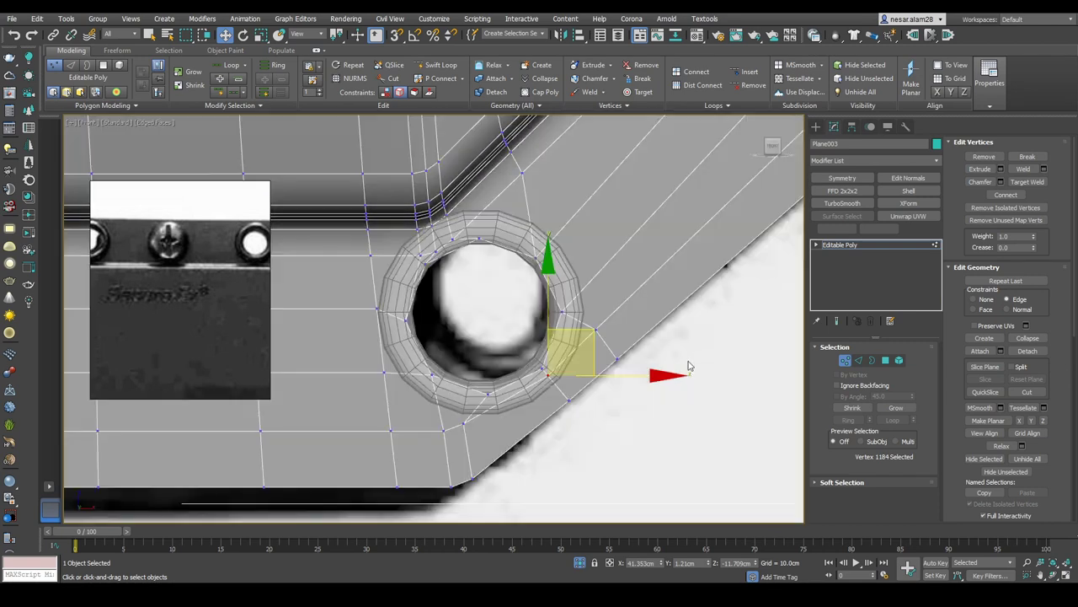
Step: Slide the two vertices between the corner hole and the sloping outline downward to even their spacing
{"action": "left_click_drag", "start_coordinate": [589, 370], "coordinate": [645, 325]}
{"action": "scroll", "coordinate": [647, 300], "scroll_direction": "down", "scroll_amount": 3}
{"action": "scroll", "coordinate": [685, 361], "scroll_direction": "up", "scroll_amount": 2}
Step: Slide the vertices between the corner hole's upper border and the groove corner along their edges to even out their spacing
{"action": "scroll", "coordinate": [566, 341], "scroll_direction": "up", "scroll_amount": 4}
{"action": "scroll", "coordinate": [522, 337], "scroll_direction": "up", "scroll_amount": 2}
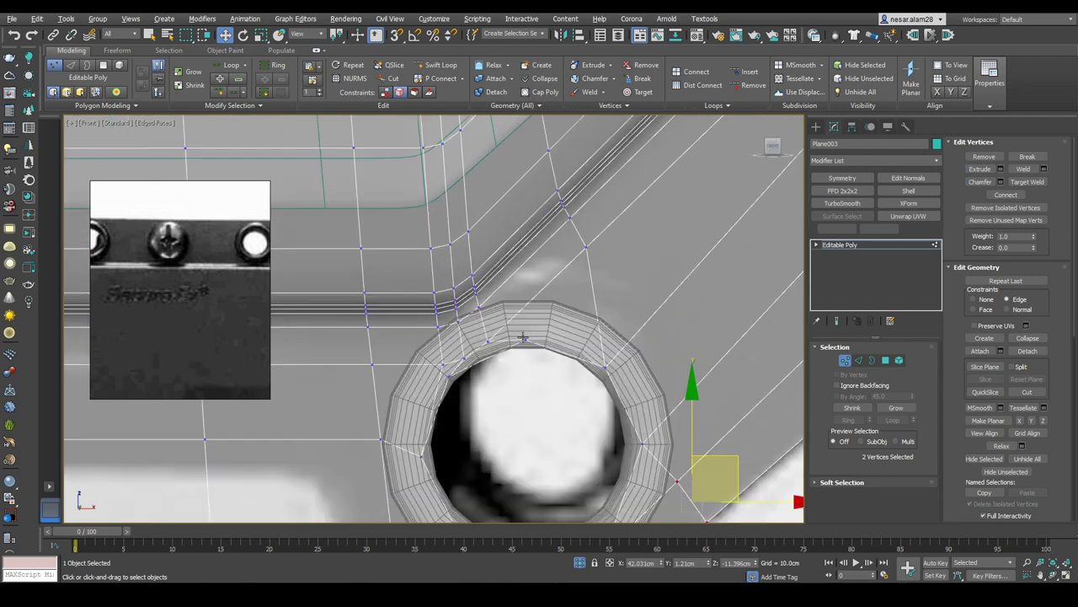
{"action": "left_click", "coordinate": [489, 341]}
{"action": "scroll", "coordinate": [447, 364], "scroll_direction": "up", "scroll_amount": 2}
{"action": "left_click", "coordinate": [438, 364]}
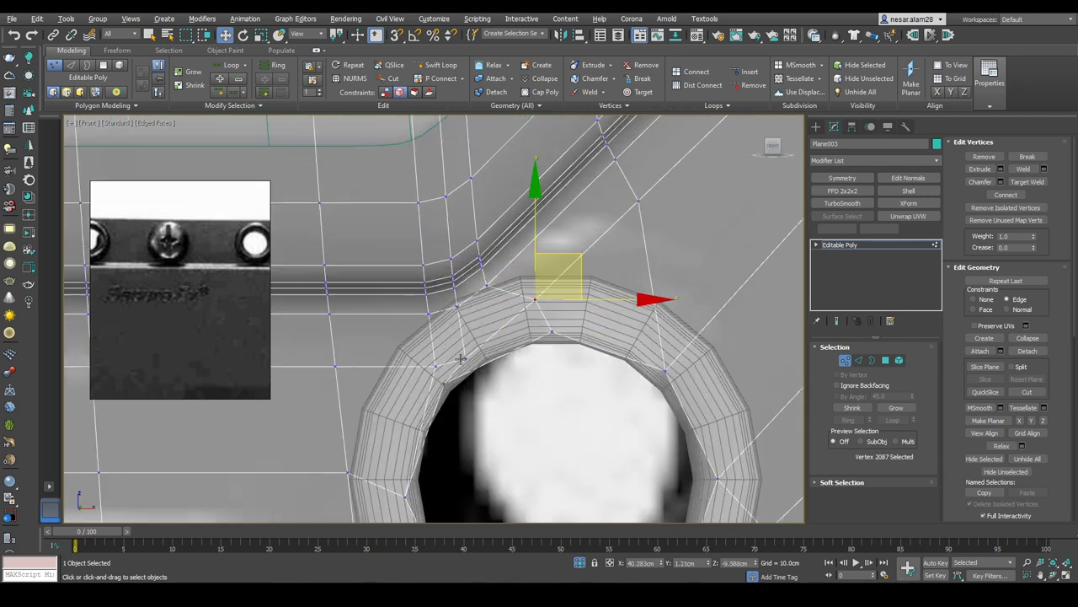
{"action": "left_click", "coordinate": [387, 366]}
{"action": "left_click", "coordinate": [462, 343]}
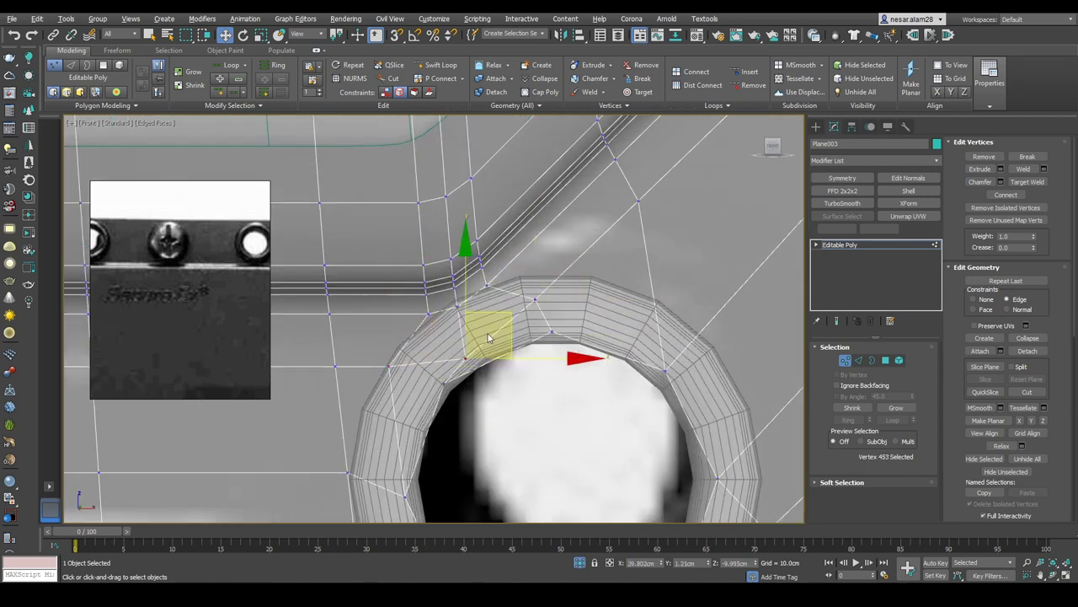
Step: Scale the corner hole's border up uniformly to 108 percent, with the edge constraint released
{"action": "scroll", "coordinate": [469, 396], "scroll_direction": "down", "scroll_amount": 5}
{"action": "scroll", "coordinate": [497, 391], "scroll_direction": "up", "scroll_amount": 4}
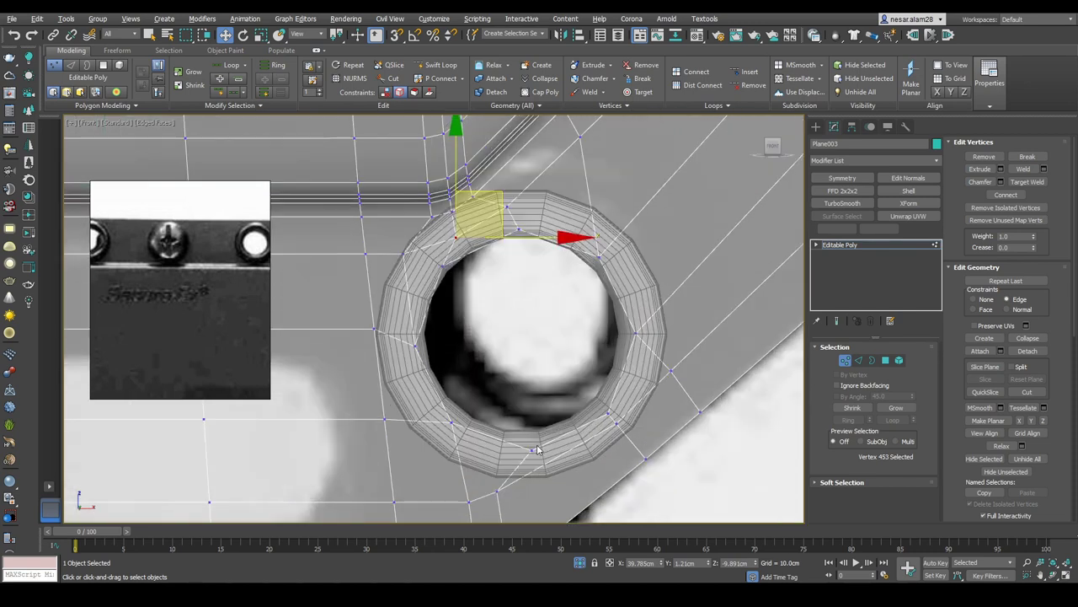
{"action": "left_click", "coordinate": [871, 359]}
{"action": "left_click", "coordinate": [620, 370]}
{"action": "right_click", "coordinate": [643, 294]}
{"action": "key", "text": "Escape"}
{"action": "key", "text": "r"}
{"action": "left_click_drag", "start_coordinate": [549, 310], "coordinate": [551, 308]}
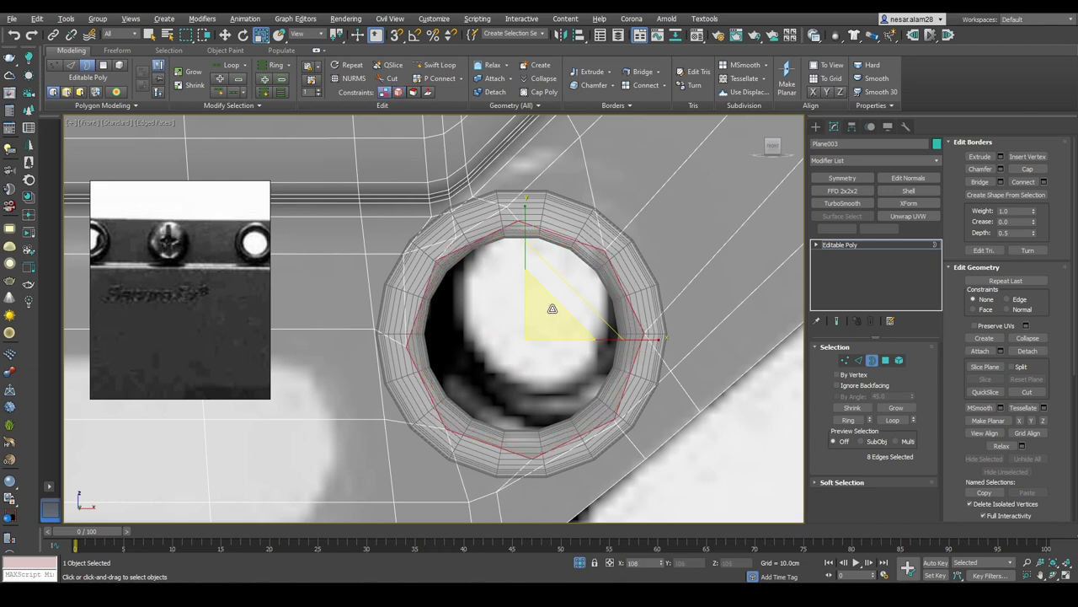
Step: Move the vertex just outside the corner hole's lower border outward toward the sloping outline
{"action": "scroll", "coordinate": [556, 308], "scroll_direction": "up", "scroll_amount": 3}
{"action": "scroll", "coordinate": [669, 366], "scroll_direction": "up", "scroll_amount": 4}
{"action": "key", "text": "1"}
{"action": "left_click", "coordinate": [672, 356]}
{"action": "key", "text": "w"}
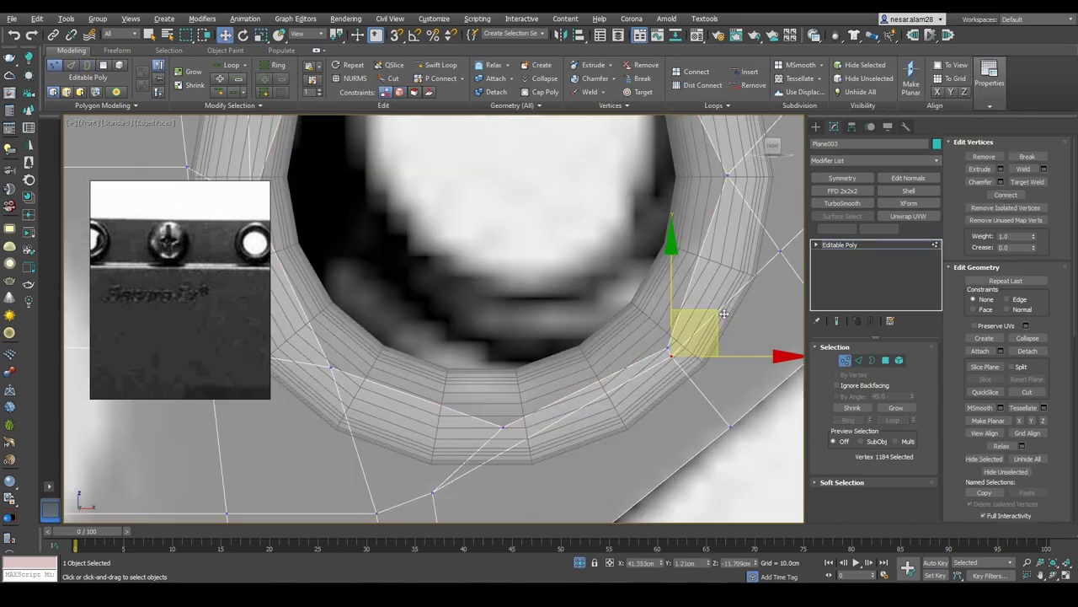
{"action": "left_click_drag", "start_coordinate": [717, 320], "coordinate": [730, 337]}
Step: Move the two vertices below the corner hole closer to the ring to balance the surrounding faces
{"action": "scroll", "coordinate": [730, 337], "scroll_direction": "down", "scroll_amount": 2}
{"action": "left_click", "coordinate": [527, 384]}
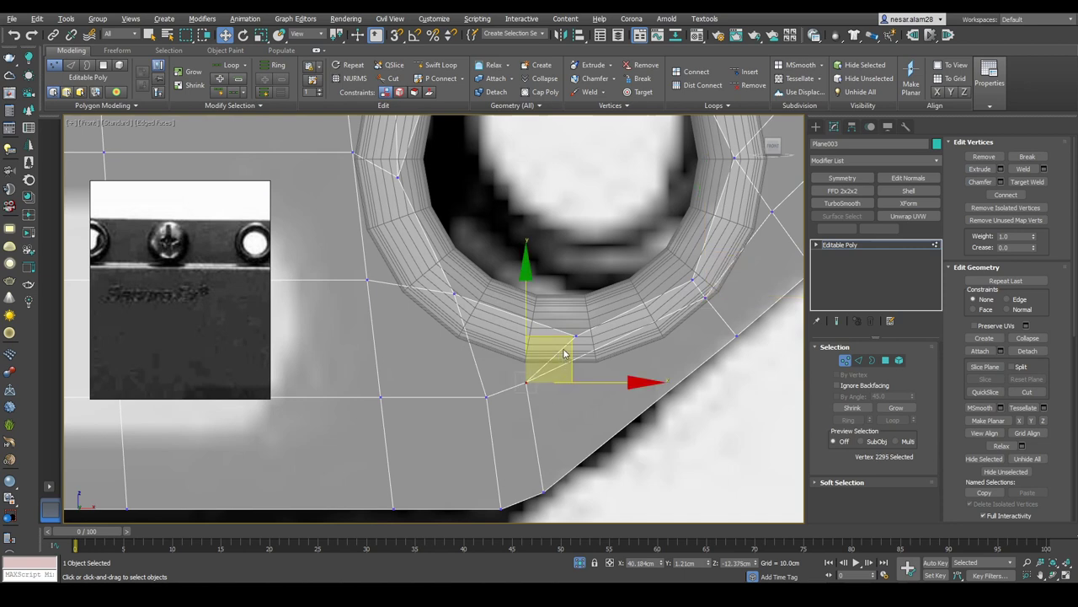
{"action": "left_click", "coordinate": [572, 377]}
{"action": "left_click", "coordinate": [486, 396]}
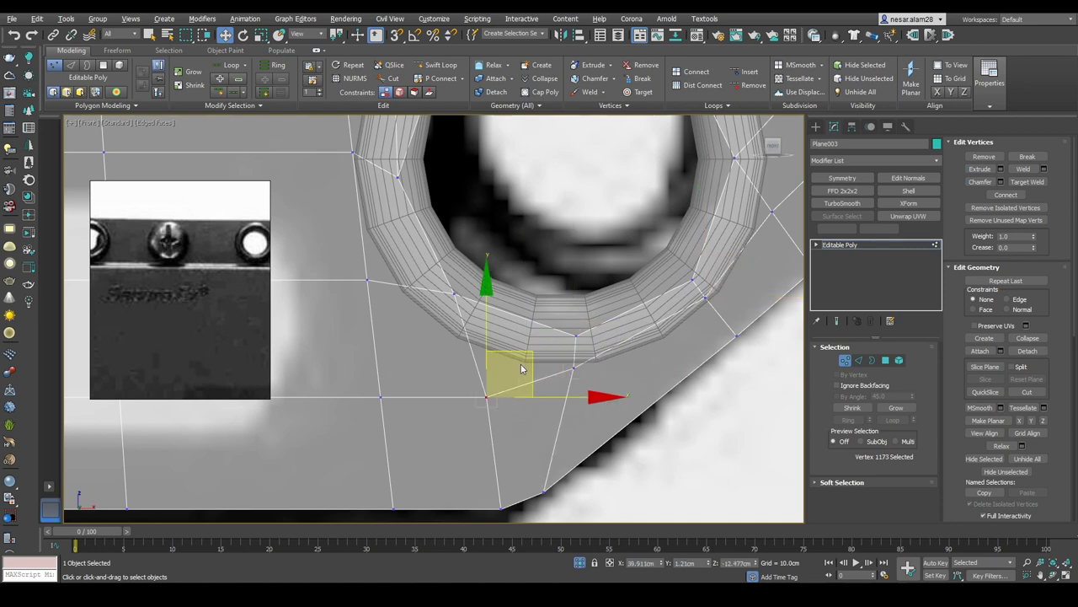
Step: Reposition the two vertices between the corner hole's upper border and the groove corner
{"action": "scroll", "coordinate": [539, 472], "scroll_direction": "down", "scroll_amount": 3}
{"action": "scroll", "coordinate": [513, 316], "scroll_direction": "up", "scroll_amount": 3}
{"action": "left_click_drag", "start_coordinate": [468, 297], "coordinate": [485, 295]}
{"action": "left_click", "coordinate": [542, 256]}
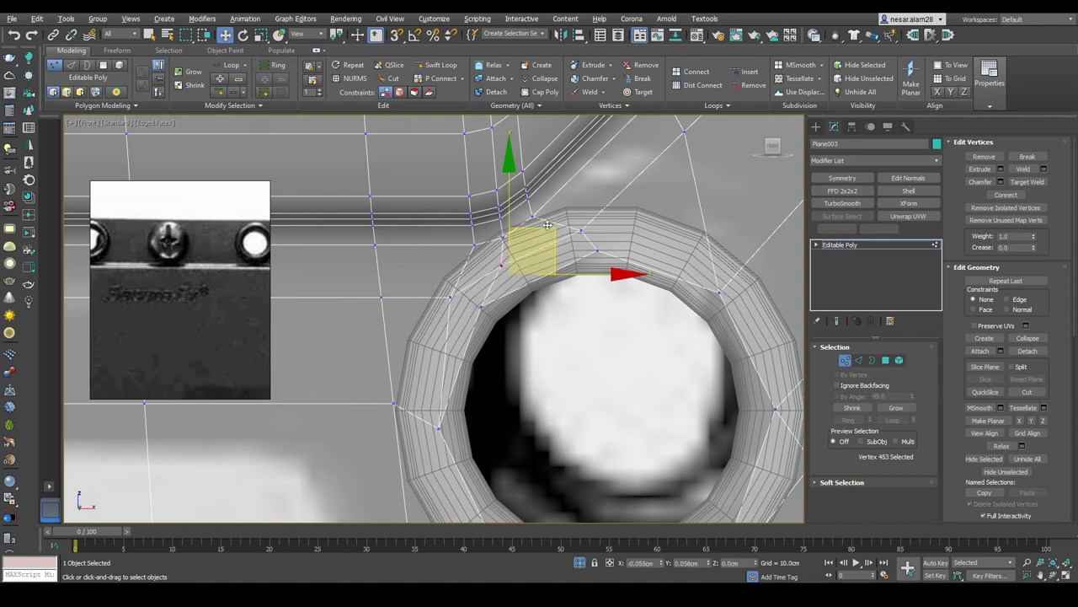
{"action": "left_click", "coordinate": [581, 230]}
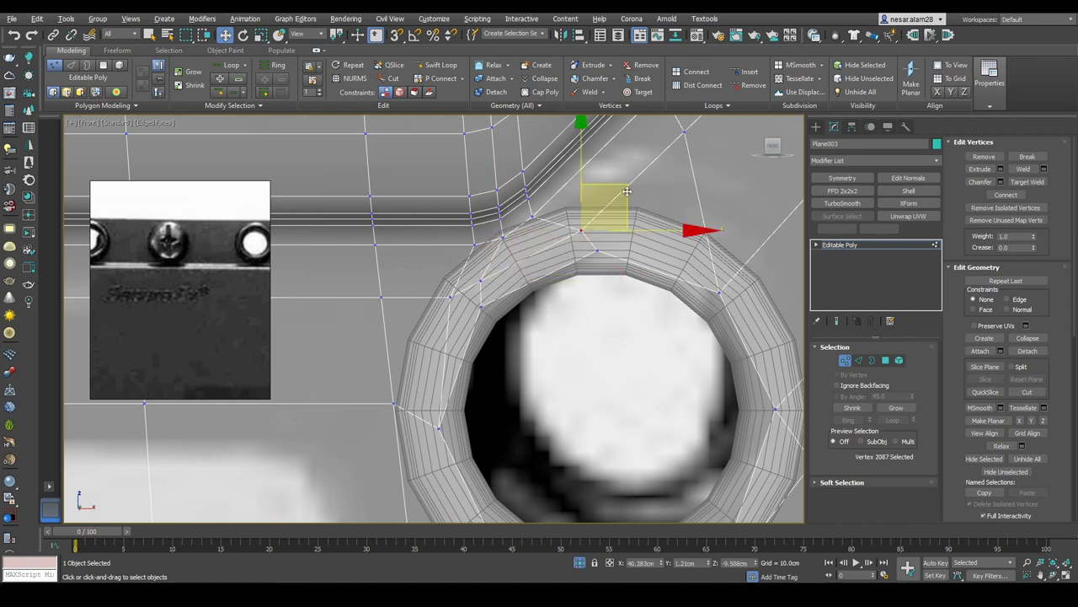
{"action": "scroll", "coordinate": [646, 181], "scroll_direction": "down", "scroll_amount": 5}
{"action": "scroll", "coordinate": [567, 368], "scroll_direction": "up", "scroll_amount": 5}
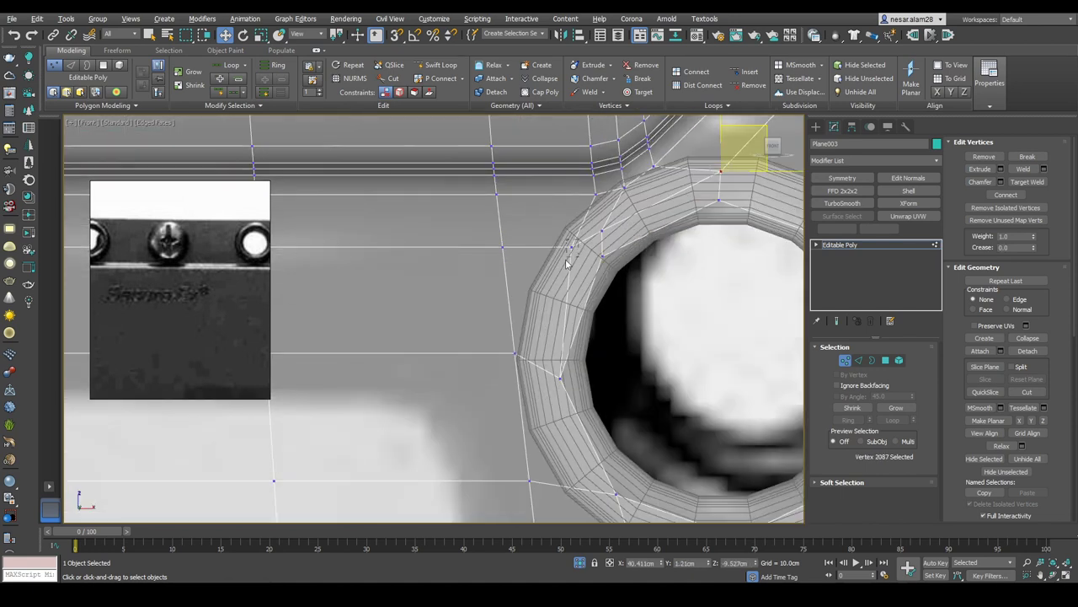
Step: Undo the latest edits by the corner hole and nudge the vertex beside its upper handle-side border toward the groove corner
{"action": "left_click", "coordinate": [569, 295]}
{"action": "key", "text": "2"}
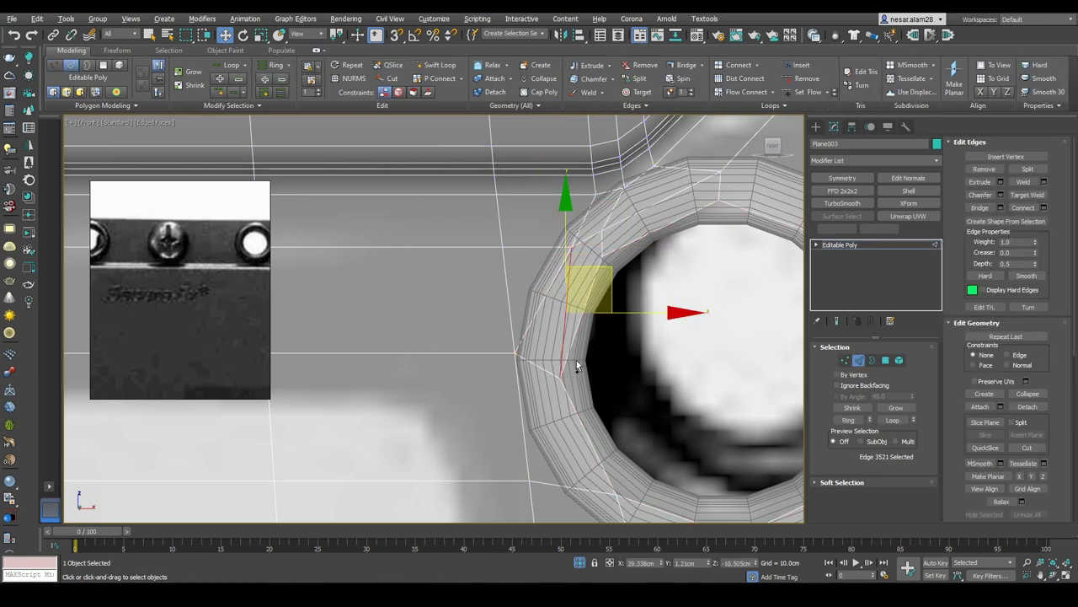
{"action": "key", "text": "ctrl+z"}
{"action": "key", "text": "ctrl+z"}
{"action": "key", "text": "ctrl+z"}
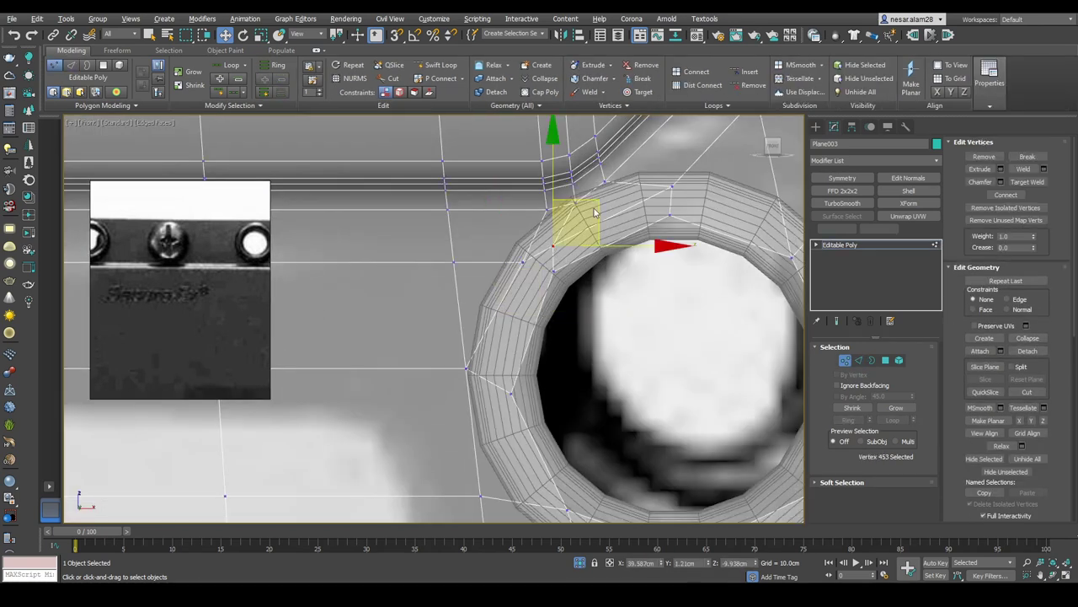
{"action": "scroll", "coordinate": [620, 182], "scroll_direction": "down", "scroll_amount": 3}
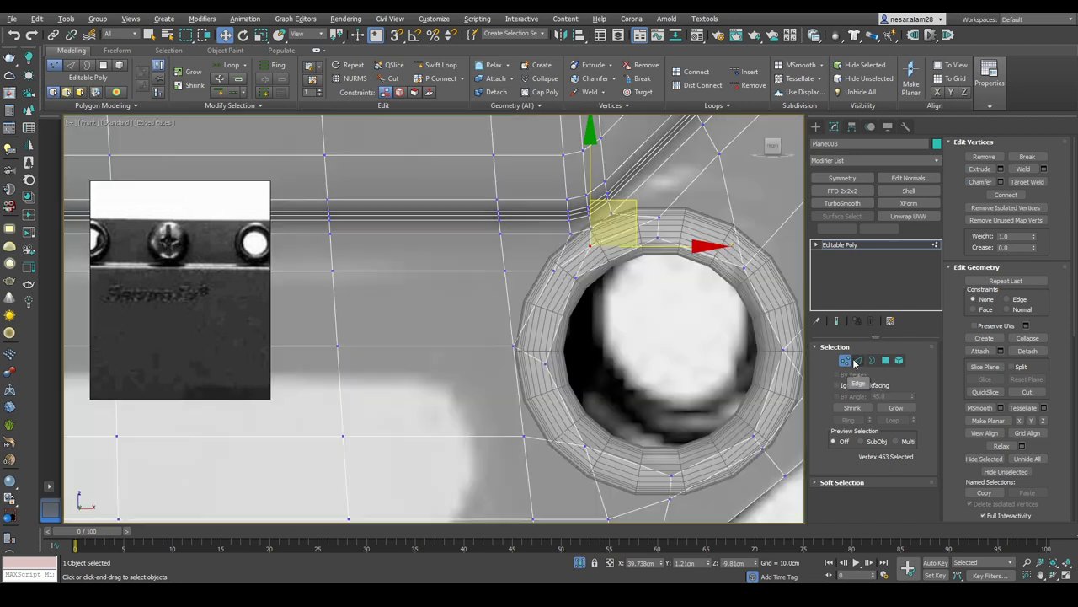
Step: Preview the sheath with NURMS smoothing and hidden edges to examine the holes around the tip
{"action": "scroll", "coordinate": [716, 350], "scroll_direction": "down", "scroll_amount": 4}
{"action": "key", "text": "6"}
{"action": "key", "text": "F4"}
{"action": "key", "text": "ctrl+q"}
{"action": "scroll", "coordinate": [715, 362], "scroll_direction": "down", "scroll_amount": 4}
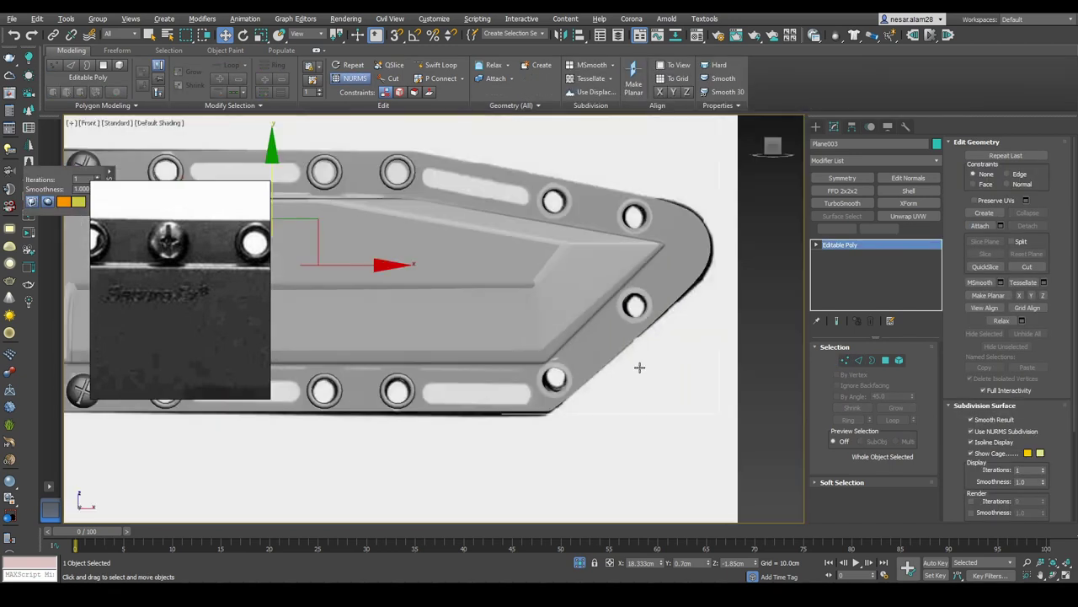
{"action": "scroll", "coordinate": [640, 366], "scroll_direction": "up", "scroll_amount": 5}
{"action": "key", "text": "F4"}
{"action": "scroll", "coordinate": [700, 253], "scroll_direction": "down", "scroll_amount": 2}
Step: Attach the separate rings around the sheath's tip to the object containing the other rivet rings
{"action": "left_click", "coordinate": [678, 226]}
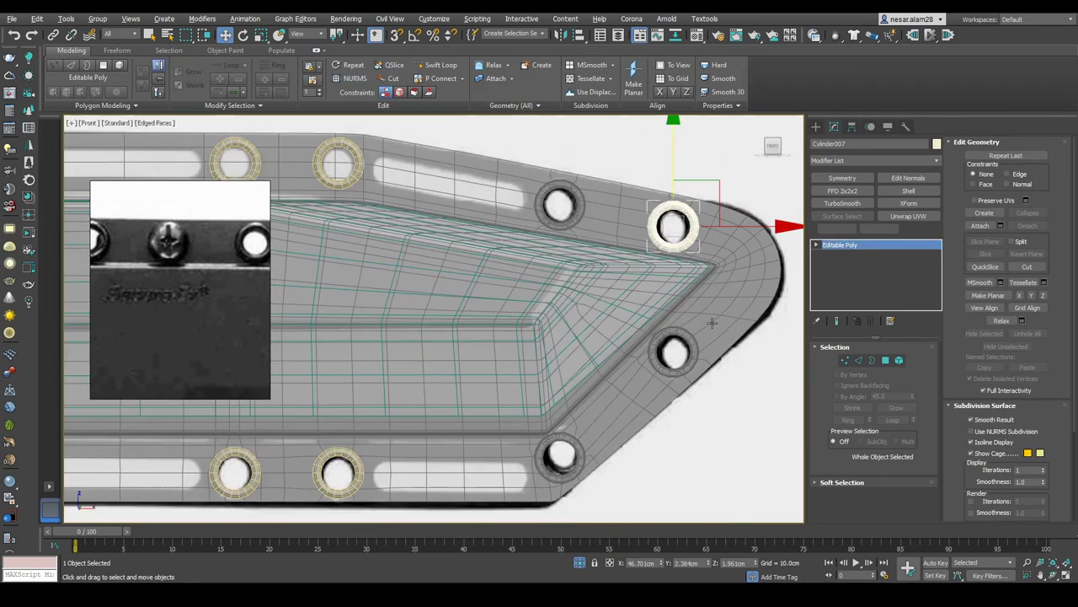
{"action": "left_click", "coordinate": [338, 470]}
{"action": "left_click", "coordinate": [979, 226]}
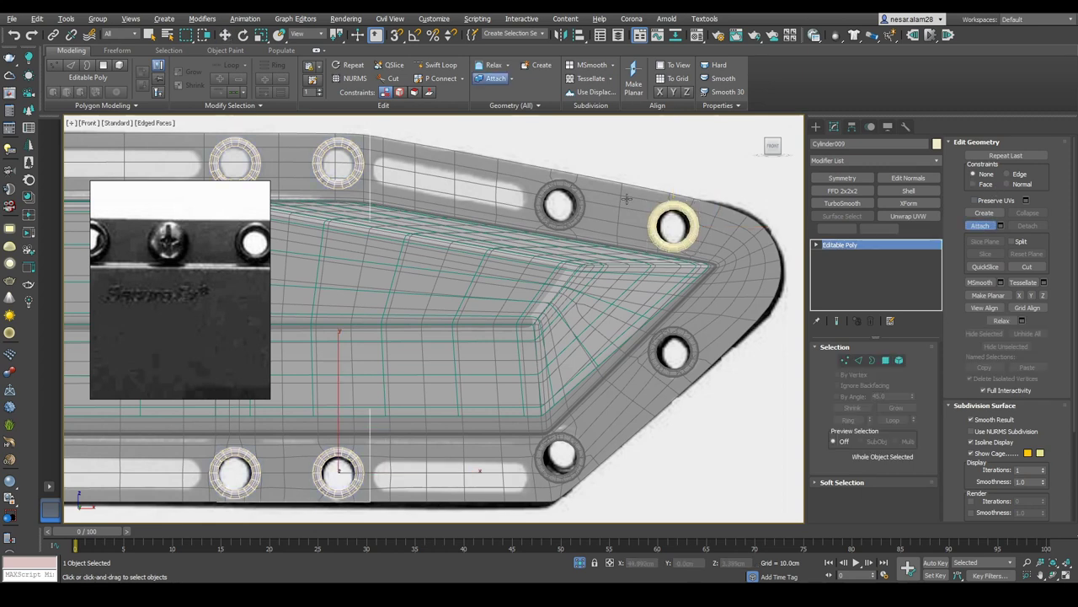
{"action": "left_click", "coordinate": [578, 443]}
{"action": "scroll", "coordinate": [578, 443], "scroll_direction": "down", "scroll_amount": 3}
{"action": "key", "text": "w"}
Step: Rotate the screw head element on the sheath's lower edge in place
{"action": "scroll", "coordinate": [466, 247], "scroll_direction": "up", "scroll_amount": 5}
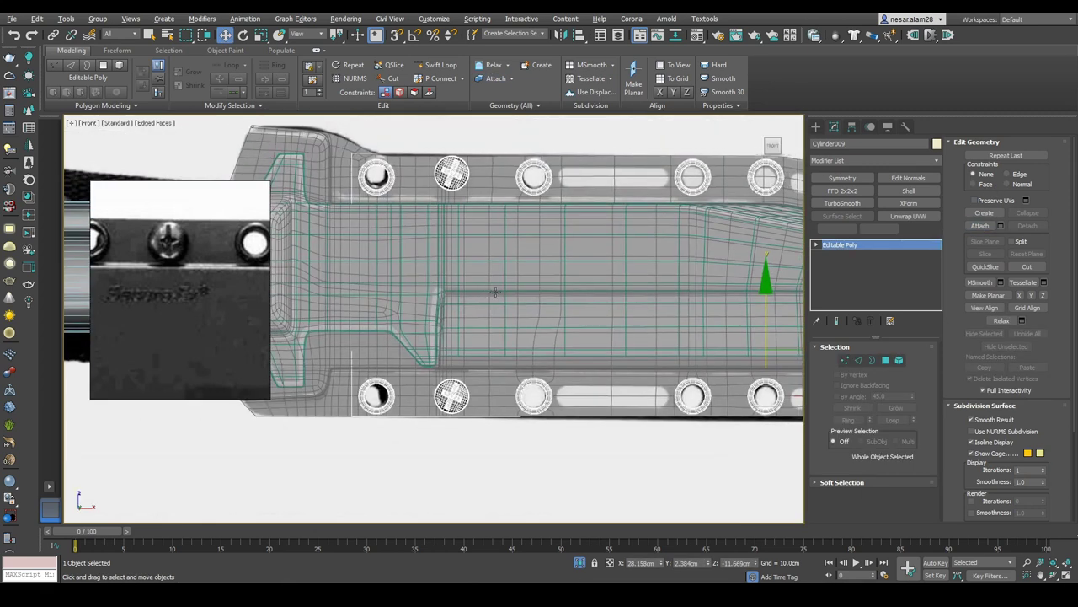
{"action": "key", "text": "F3"}
{"action": "key", "text": "F3"}
{"action": "scroll", "coordinate": [517, 219], "scroll_direction": "up", "scroll_amount": 5}
{"action": "key", "text": "5"}
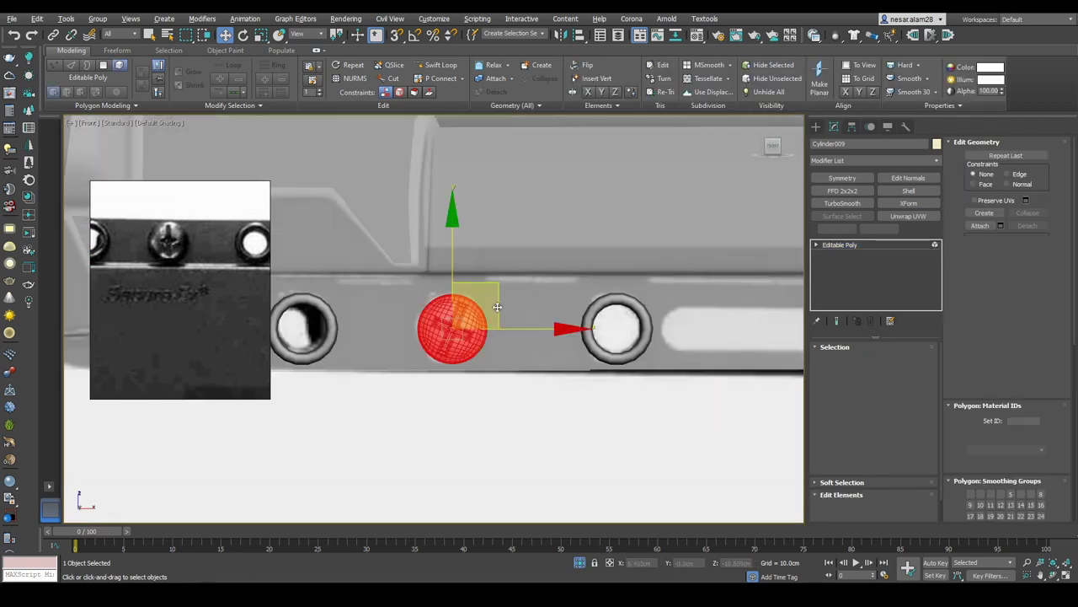
{"action": "key", "text": "e"}
{"action": "left_click_drag", "start_coordinate": [528, 277], "coordinate": [576, 306]}
{"action": "left_click", "coordinate": [885, 360]}
{"action": "scroll", "coordinate": [716, 269], "scroll_direction": "down", "scroll_amount": 6}
{"action": "key", "text": "F3"}
{"action": "key", "text": "F3"}
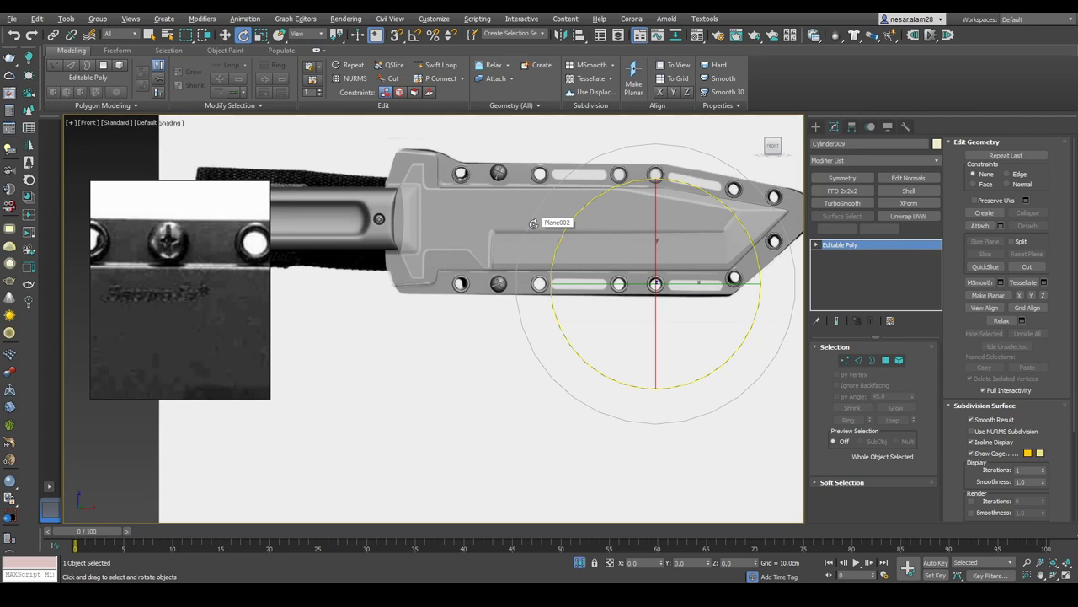
Step: Add an edge loop across the sheath at the handle end of the straight slots and straighten it by scaling along X
{"action": "scroll", "coordinate": [476, 267], "scroll_direction": "up", "scroll_amount": 3}
{"action": "key", "text": "F3"}
{"action": "key", "text": "F3"}
{"action": "key", "text": "F4"}
{"action": "left_click", "coordinate": [475, 262]}
{"action": "scroll", "coordinate": [475, 262], "scroll_direction": "up", "scroll_amount": 2}
{"action": "scroll", "coordinate": [491, 277], "scroll_direction": "down", "scroll_amount": 4}
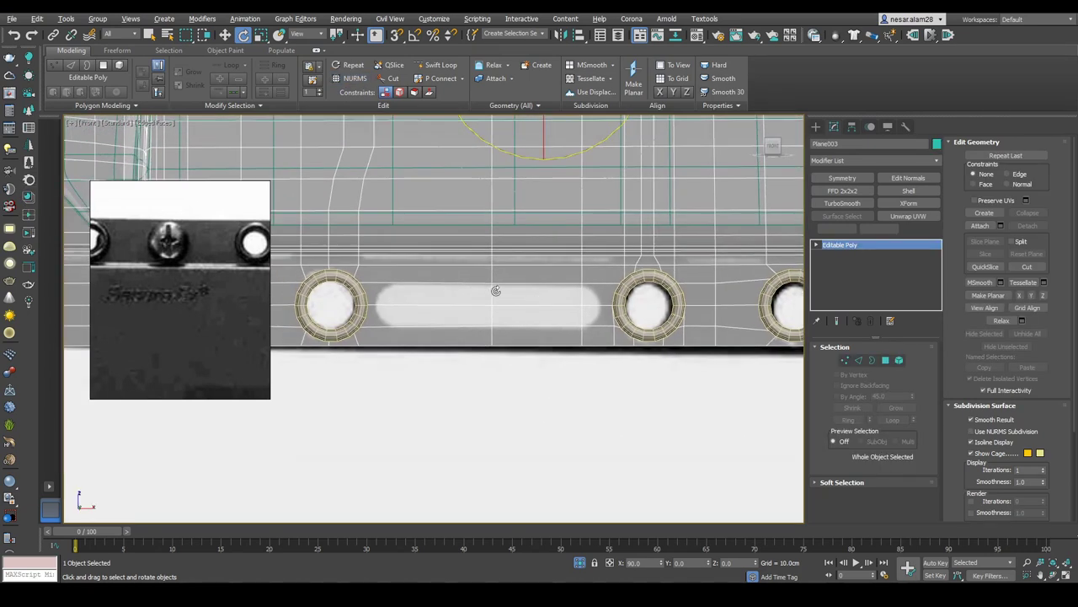
{"action": "key", "text": "shift+alt+w"}
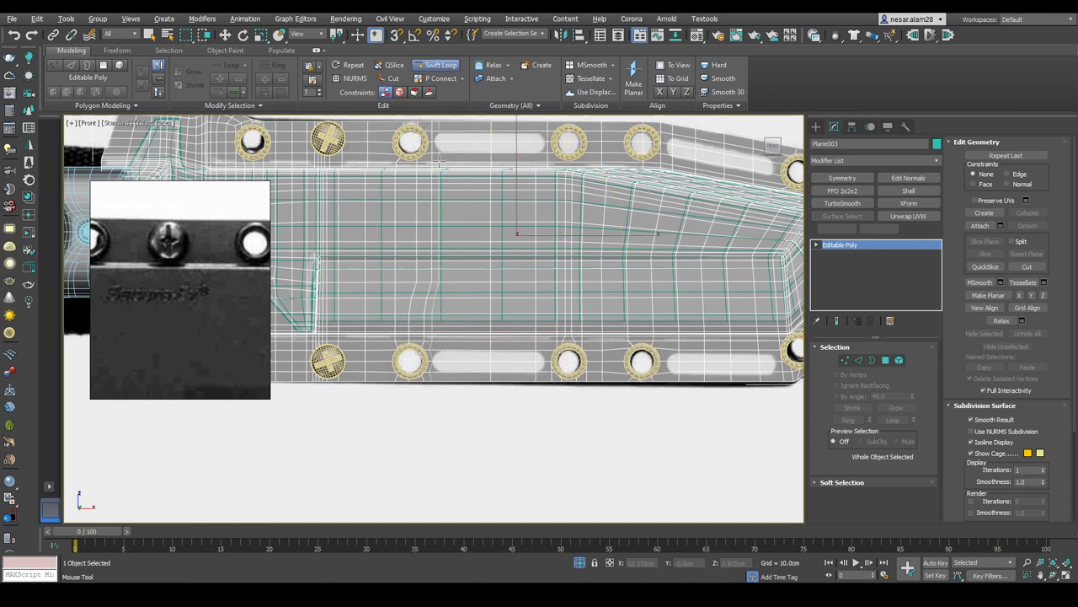
{"action": "right_click", "coordinate": [438, 160]}
{"action": "key", "text": "2"}
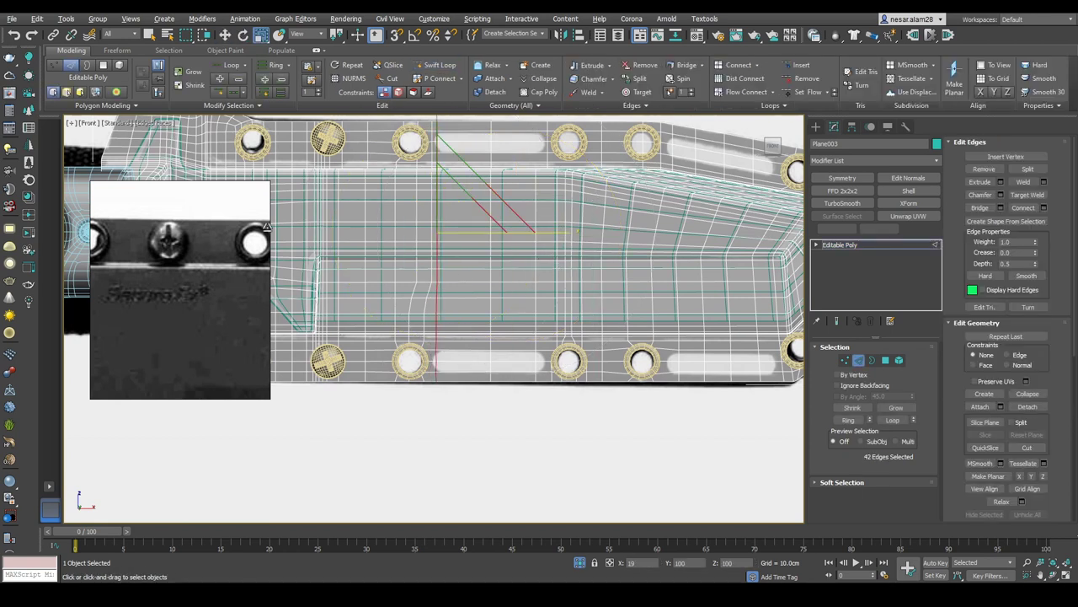
{"action": "middle_click_drag", "start_coordinate": [506, 250], "coordinate": [522, 282]}
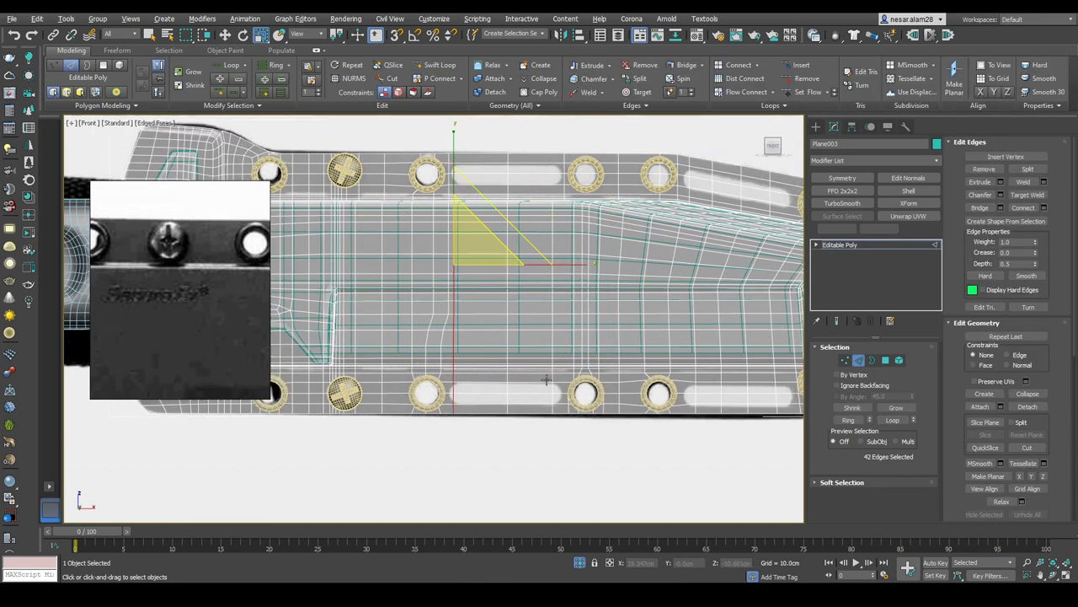
Step: Add a straightened edge loop across the sheath and align it with the tip end of the straight slots
{"action": "left_click_drag", "start_coordinate": [552, 282], "coordinate": [554, 278]}
{"action": "middle_click_drag", "start_coordinate": [605, 282], "coordinate": [599, 269]}
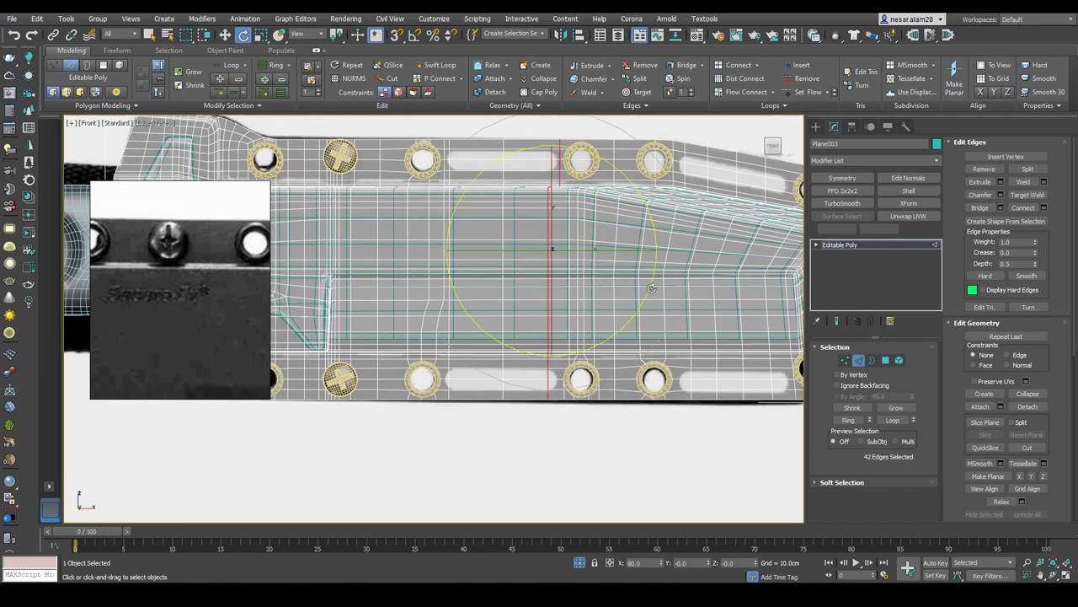
{"action": "scroll", "coordinate": [636, 316], "scroll_direction": "up", "scroll_amount": 3}
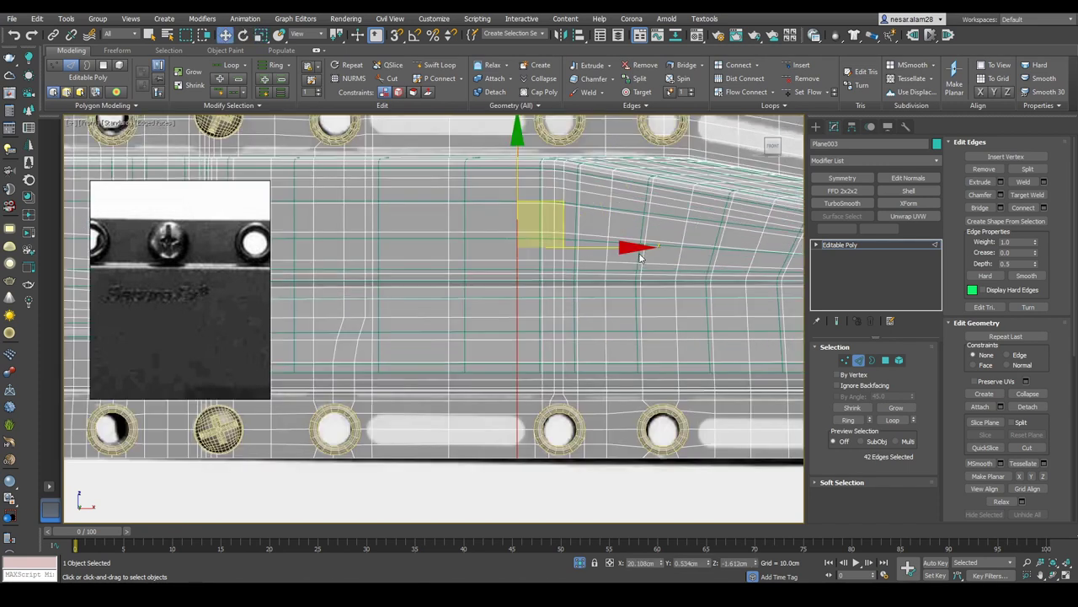
{"action": "middle_click_drag", "start_coordinate": [646, 245], "coordinate": [677, 319]}
{"action": "scroll", "coordinate": [460, 194], "scroll_direction": "up", "scroll_amount": 3}
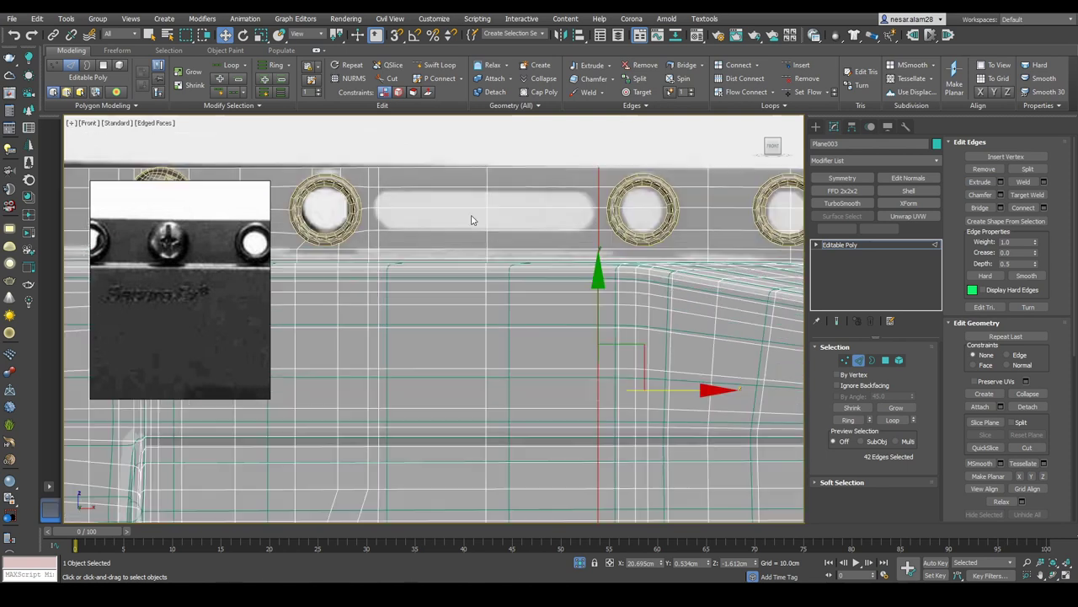
Step: Move the four corner vertices at the tip end of both straight slots about 0.35 cm toward the handle
{"action": "key", "text": "1"}
{"action": "middle_click_drag", "start_coordinate": [516, 123], "coordinate": [550, 260]}
{"action": "left_click", "coordinate": [642, 356]}
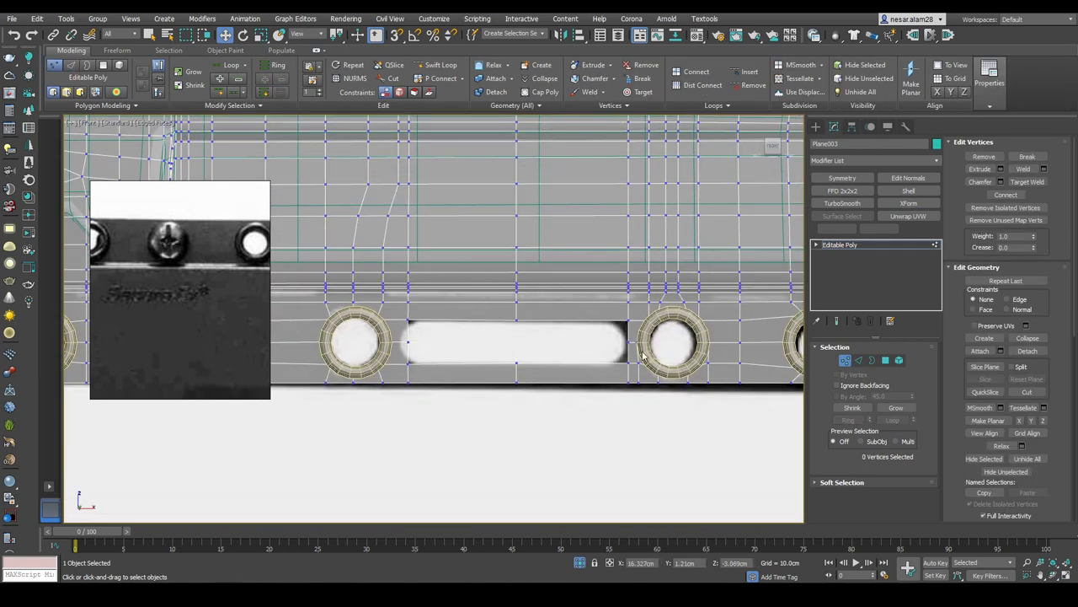
{"action": "scroll", "coordinate": [642, 354], "scroll_direction": "up", "scroll_amount": 2}
{"action": "left_click", "coordinate": [634, 320]}
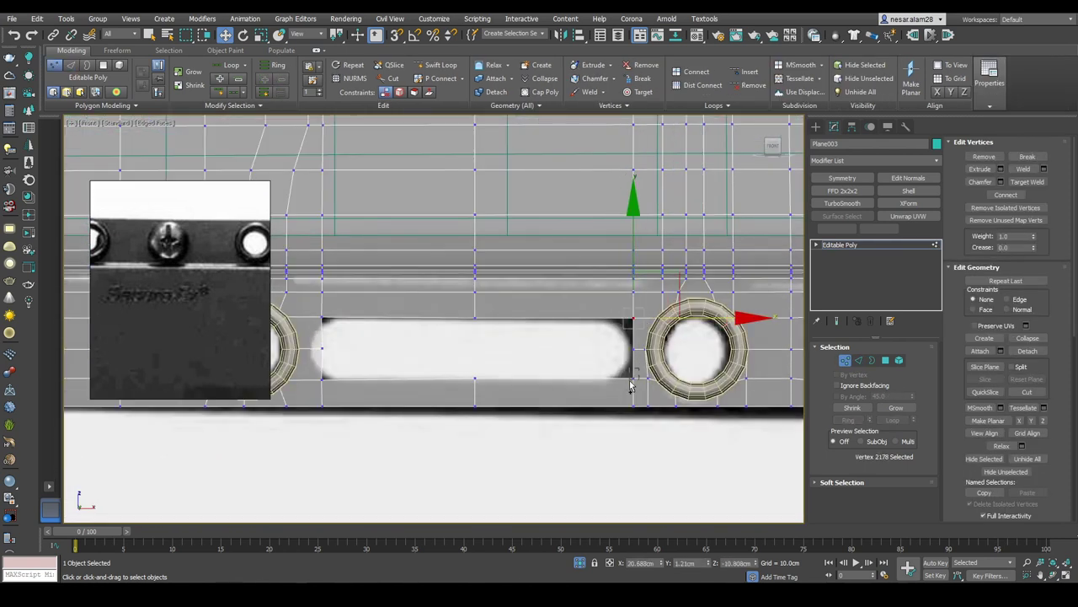
{"action": "scroll", "coordinate": [636, 381], "scroll_direction": "down", "scroll_amount": 6}
{"action": "middle_click_drag", "start_coordinate": [627, 253], "coordinate": [632, 374]}
{"action": "scroll", "coordinate": [633, 161], "scroll_direction": "up", "scroll_amount": 6}
{"action": "left_click_drag", "start_coordinate": [586, 221], "coordinate": [628, 282]}
{"action": "scroll", "coordinate": [643, 305], "scroll_direction": "down", "scroll_amount": 3}
{"action": "scroll", "coordinate": [716, 330], "scroll_direction": "down", "scroll_amount": 2}
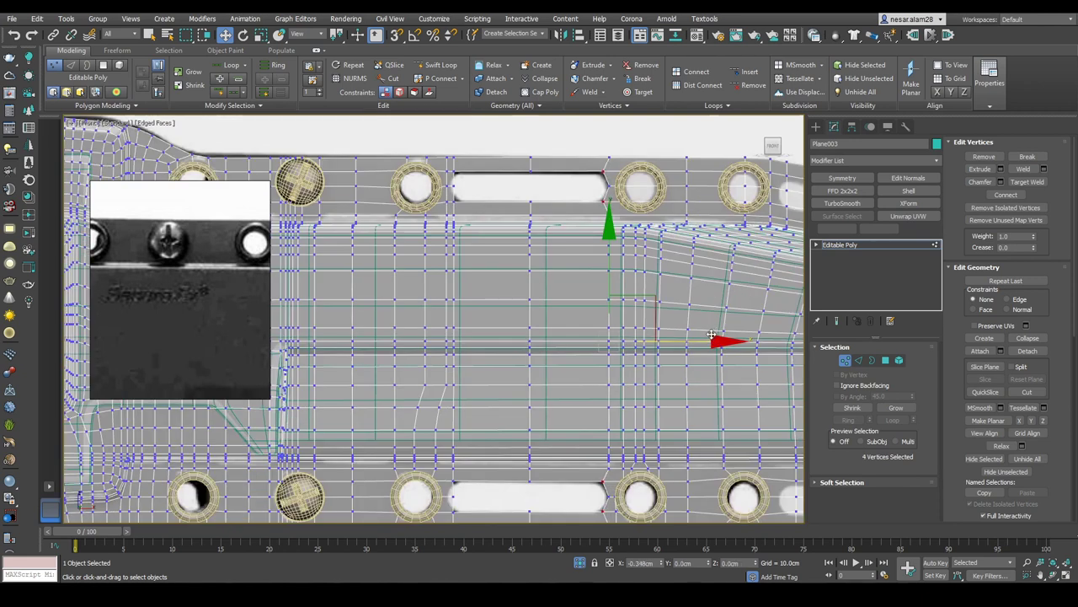
Step: Move the corner vertices at the handle end of the straight slots about 0.4 cm toward the tip
{"action": "scroll", "coordinate": [437, 218], "scroll_direction": "up", "scroll_amount": 3}
{"action": "scroll", "coordinate": [455, 279], "scroll_direction": "down", "scroll_amount": 3}
{"action": "left_click_drag", "start_coordinate": [445, 282], "coordinate": [472, 325]}
{"action": "scroll", "coordinate": [480, 289], "scroll_direction": "up", "scroll_amount": 4}
{"action": "left_click_drag", "start_coordinate": [461, 384], "coordinate": [462, 384], "text": "ctrl"}
{"action": "scroll", "coordinate": [590, 164], "scroll_direction": "down", "scroll_amount": 3}
{"action": "scroll", "coordinate": [584, 169], "scroll_direction": "up", "scroll_amount": 2}
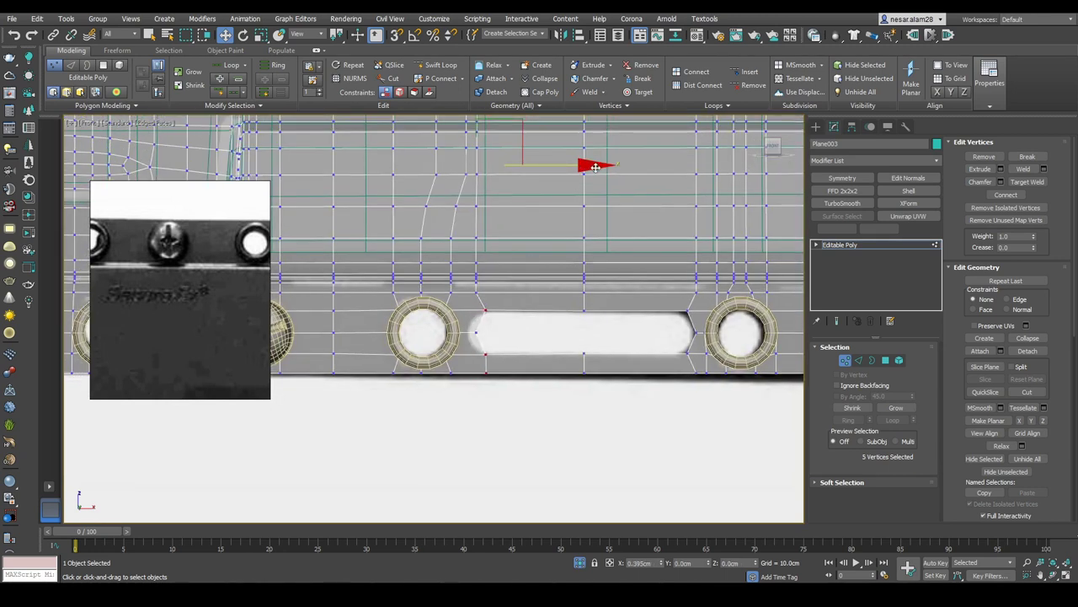
Step: Select eight vertices around the handle end of both straight slots and move them about 0.31 cm toward the handle
{"action": "scroll", "coordinate": [594, 167], "scroll_direction": "down", "scroll_amount": 2}
{"action": "scroll", "coordinate": [523, 162], "scroll_direction": "up", "scroll_amount": 4}
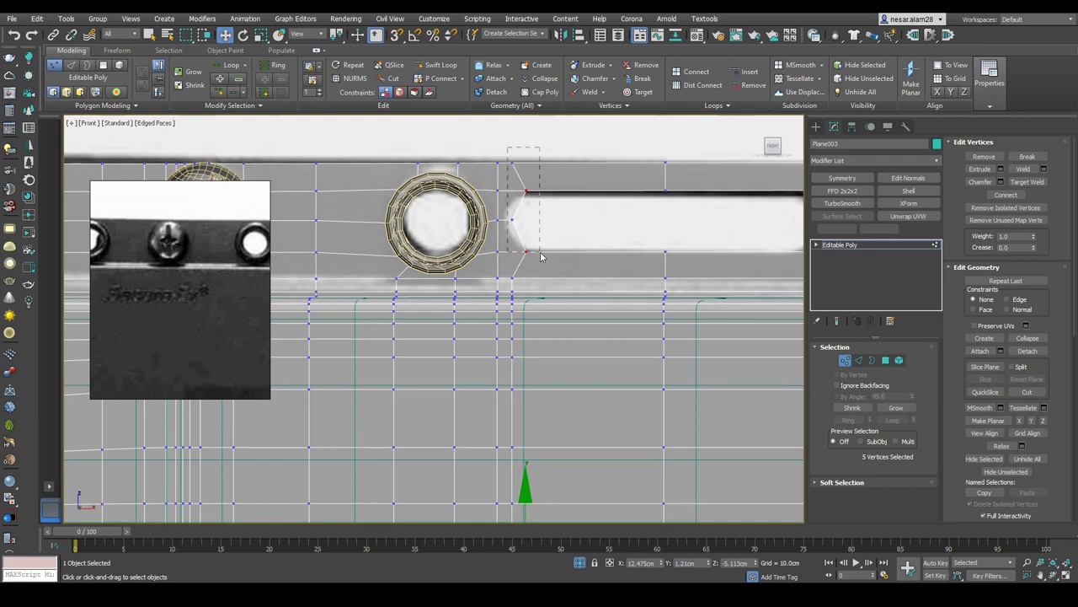
{"action": "scroll", "coordinate": [539, 253], "scroll_direction": "down", "scroll_amount": 4}
{"action": "middle_click_drag", "start_coordinate": [522, 261], "coordinate": [459, 286]}
{"action": "scroll", "coordinate": [426, 266], "scroll_direction": "up", "scroll_amount": 4}
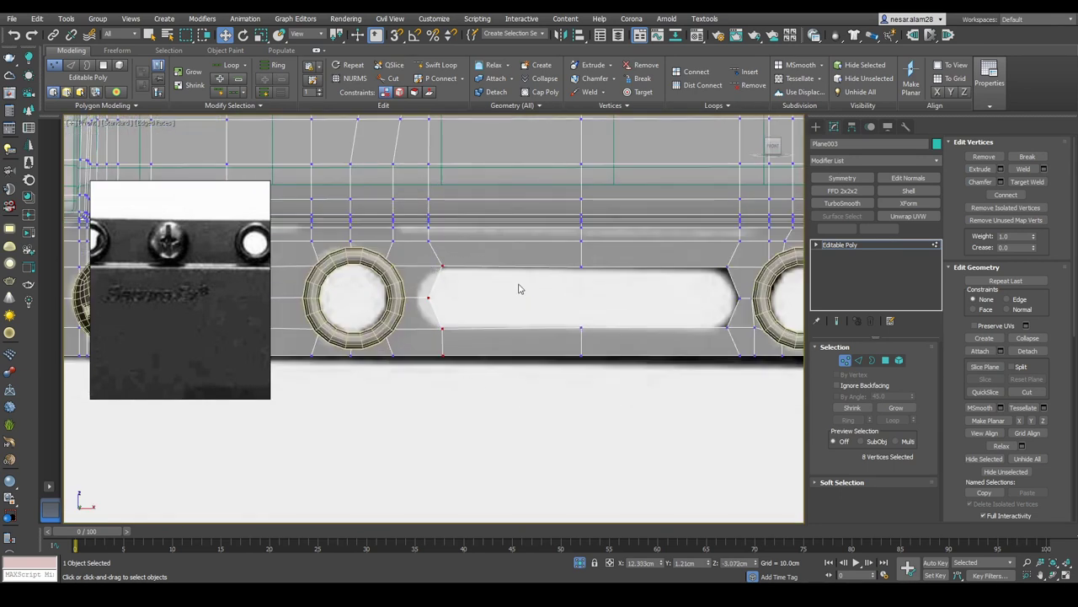
{"action": "scroll", "coordinate": [519, 289], "scroll_direction": "down", "scroll_amount": 3}
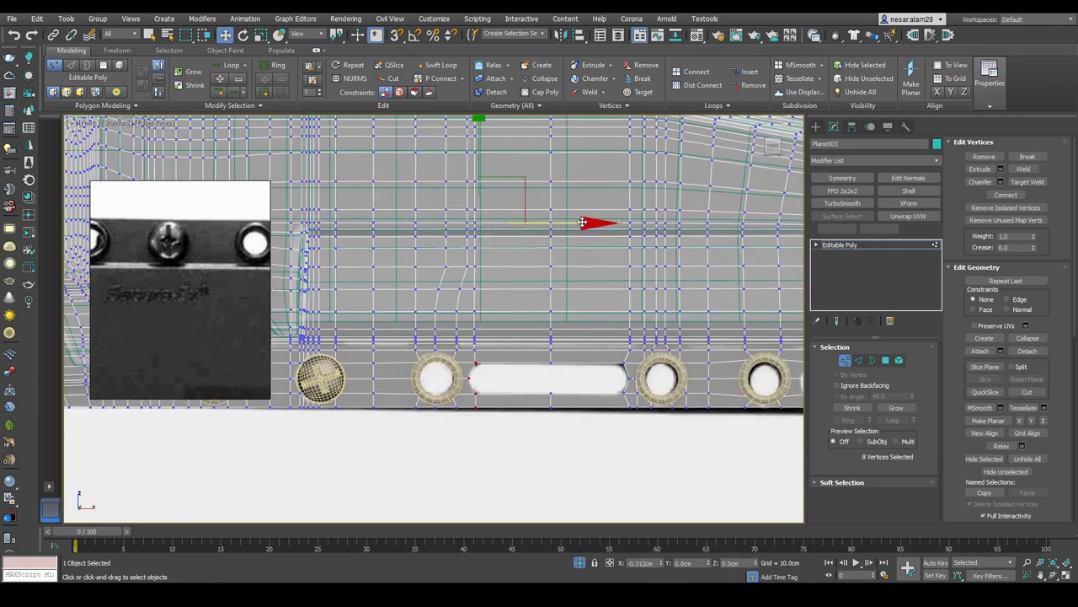
Step: Move the four vertices at the handle end of the lower edge's tip-side slot about 0.79 cm toward the handle
{"action": "scroll", "coordinate": [581, 221], "scroll_direction": "up", "scroll_amount": 2}
{"action": "middle_click_drag", "start_coordinate": [674, 252], "coordinate": [345, 265]}
{"action": "scroll", "coordinate": [680, 233], "scroll_direction": "up", "scroll_amount": 3}
{"action": "middle_click_drag", "start_coordinate": [681, 234], "coordinate": [672, 228]}
{"action": "key", "text": "shift+alt+w"}
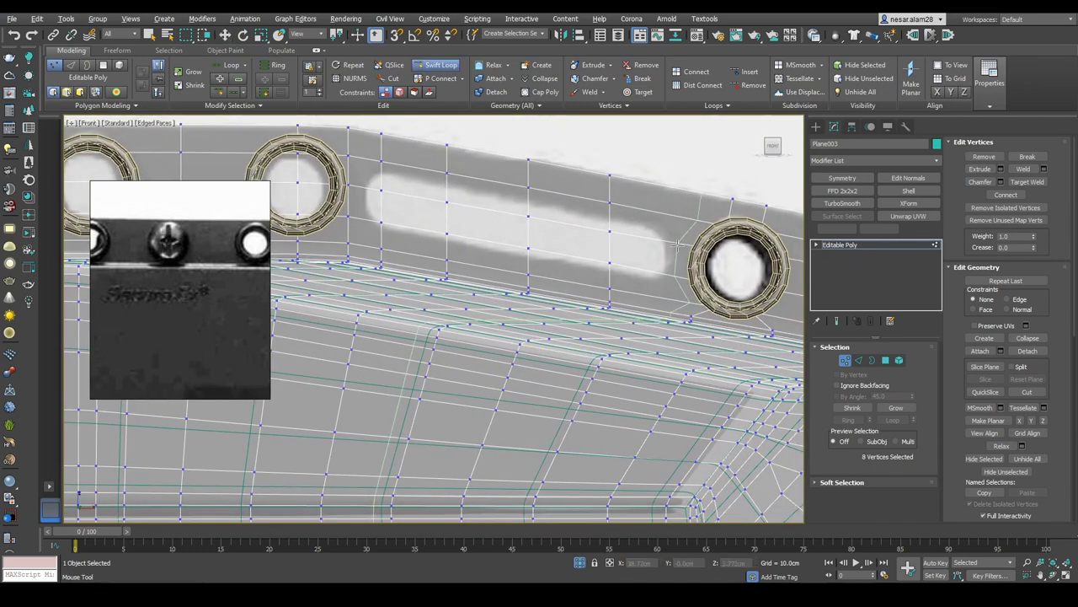
{"action": "scroll", "coordinate": [664, 245], "scroll_direction": "down", "scroll_amount": 5}
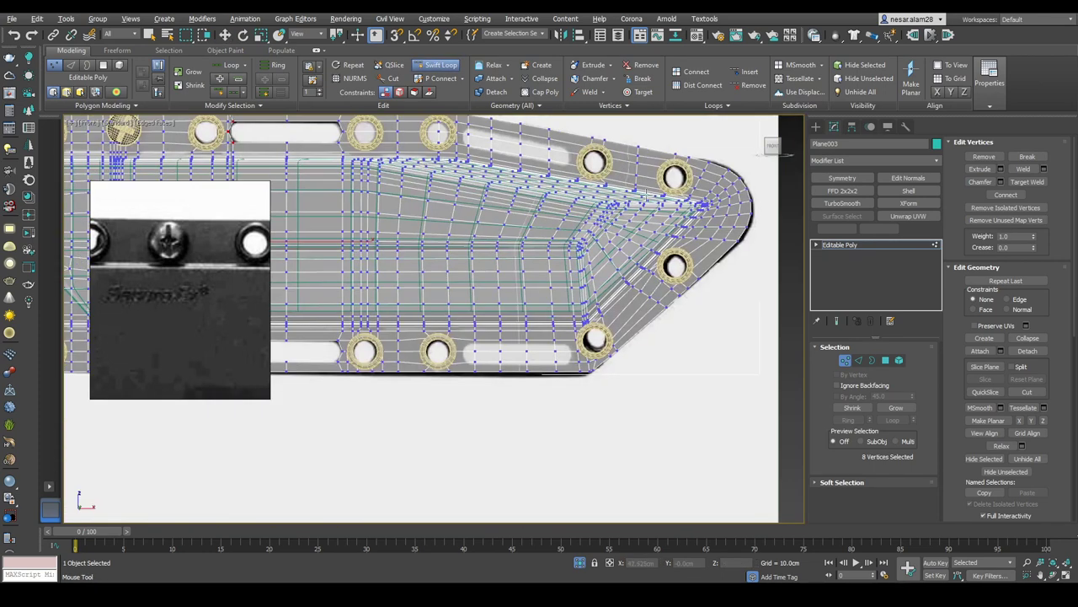
{"action": "key", "text": "w"}
{"action": "scroll", "coordinate": [649, 265], "scroll_direction": "up", "scroll_amount": 4}
{"action": "scroll", "coordinate": [556, 274], "scroll_direction": "up", "scroll_amount": 6}
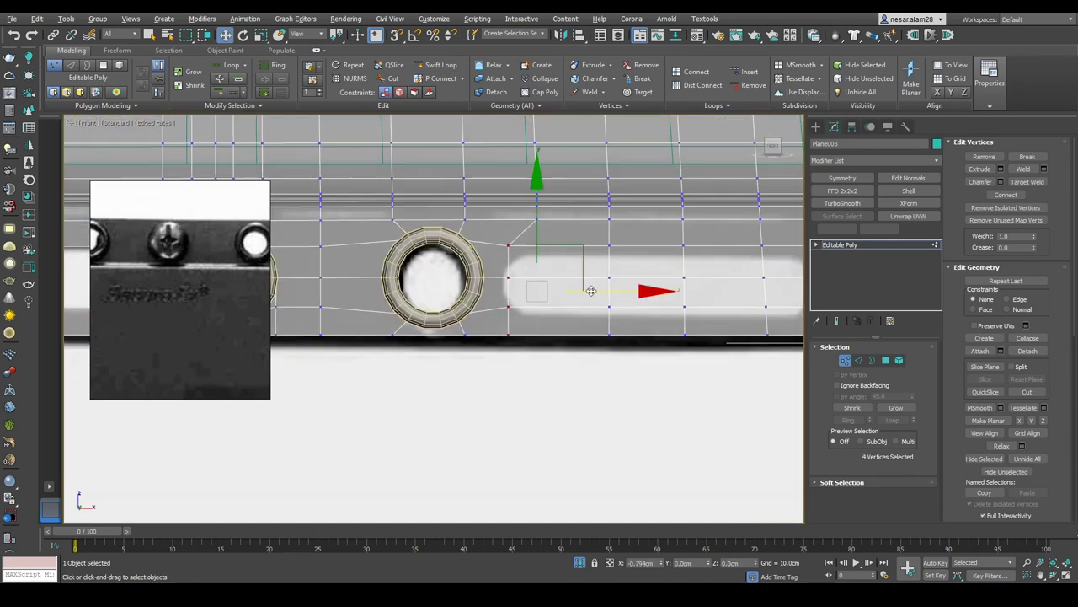
Step: Try to flatten the four vertices at the tip end of the lower tip-side slot into a straight vertical line
{"action": "middle_click_drag", "start_coordinate": [597, 290], "coordinate": [253, 270]}
{"action": "scroll", "coordinate": [613, 177], "scroll_direction": "up", "scroll_amount": 4}
{"action": "key", "text": "F4"}
{"action": "middle_click_drag", "start_coordinate": [619, 191], "coordinate": [580, 221]}
{"action": "key", "text": "F4"}
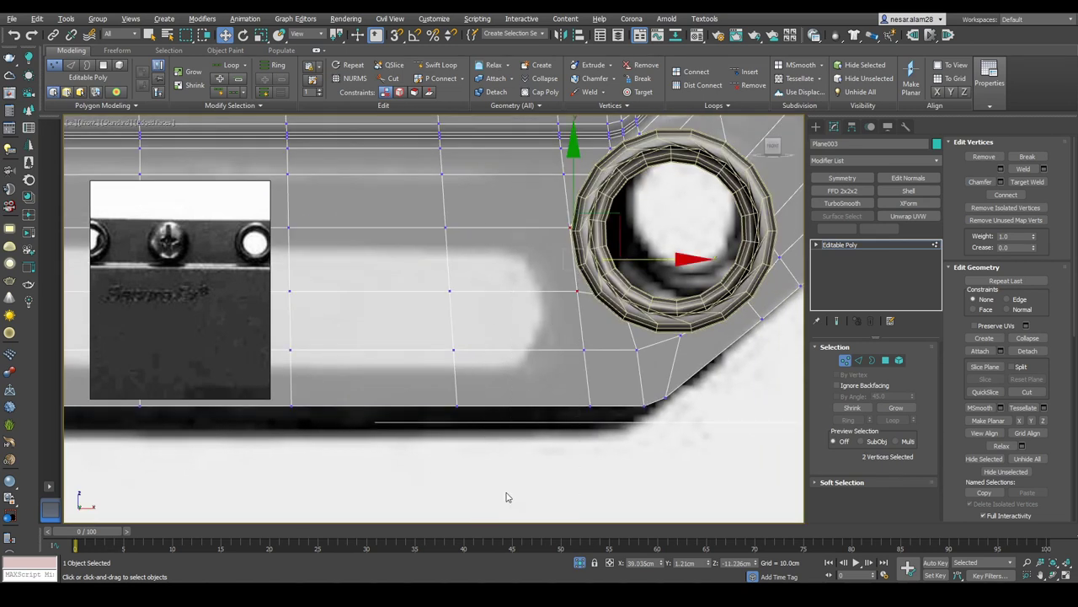
{"action": "middle_click_drag", "start_coordinate": [551, 483], "coordinate": [492, 504]}
{"action": "key", "text": "r"}
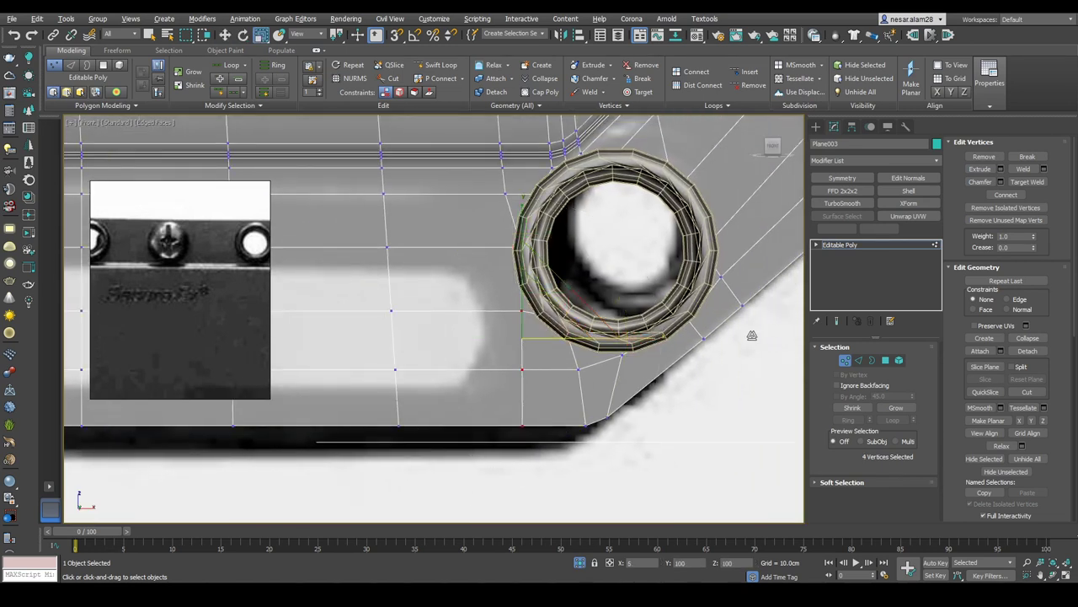
{"action": "key", "text": "w"}
Step: Delete the ring elements around the four holes nearest the sheath's tip from the rivet object
{"action": "left_click", "coordinate": [845, 360]}
{"action": "left_click", "coordinate": [529, 252]}
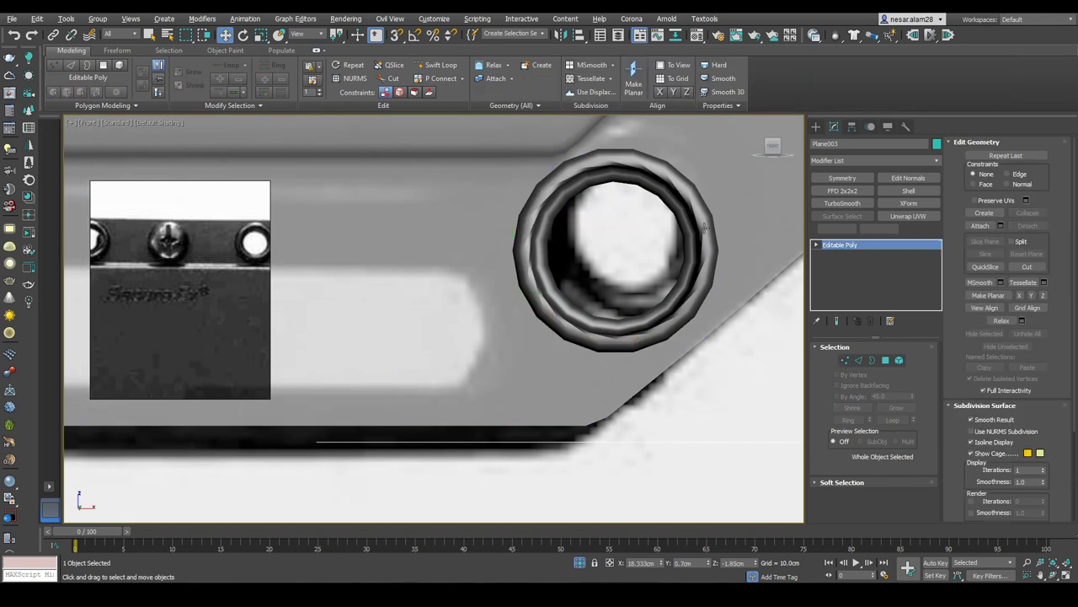
{"action": "left_click", "coordinate": [898, 361]}
{"action": "left_click", "coordinate": [706, 234]}
{"action": "scroll", "coordinate": [706, 235], "scroll_direction": "down", "scroll_amount": 5}
{"action": "scroll", "coordinate": [706, 234], "scroll_direction": "up", "scroll_amount": 4}
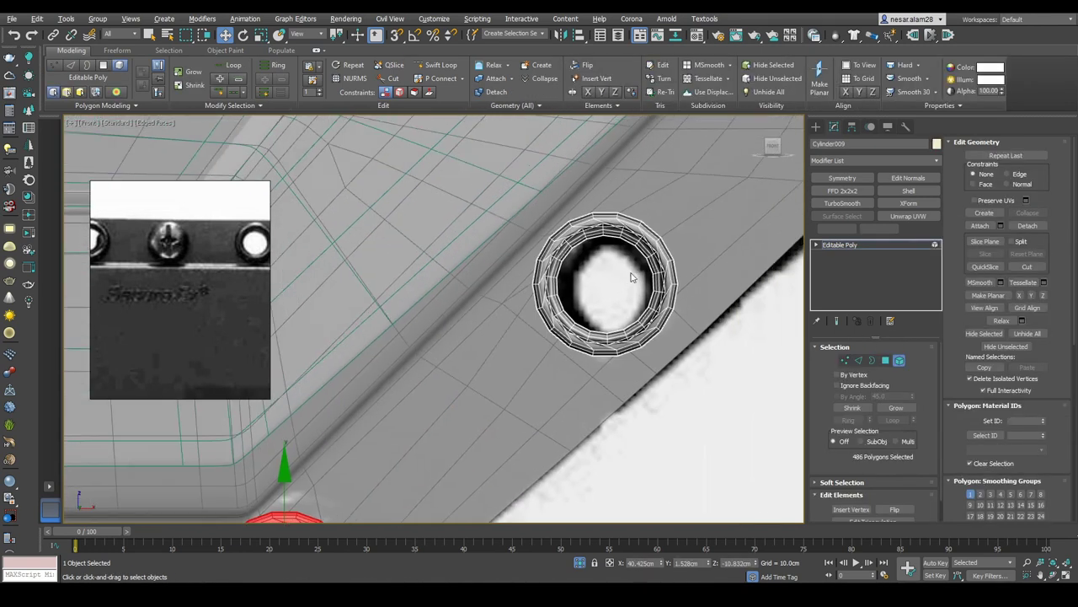
{"action": "scroll", "coordinate": [706, 234], "scroll_direction": "down", "scroll_amount": 4}
{"action": "scroll", "coordinate": [706, 234], "scroll_direction": "up", "scroll_amount": 5}
{"action": "scroll", "coordinate": [572, 234], "scroll_direction": "down", "scroll_amount": 4}
{"action": "left_click_drag", "start_coordinate": [500, 423], "coordinate": [614, 193]}
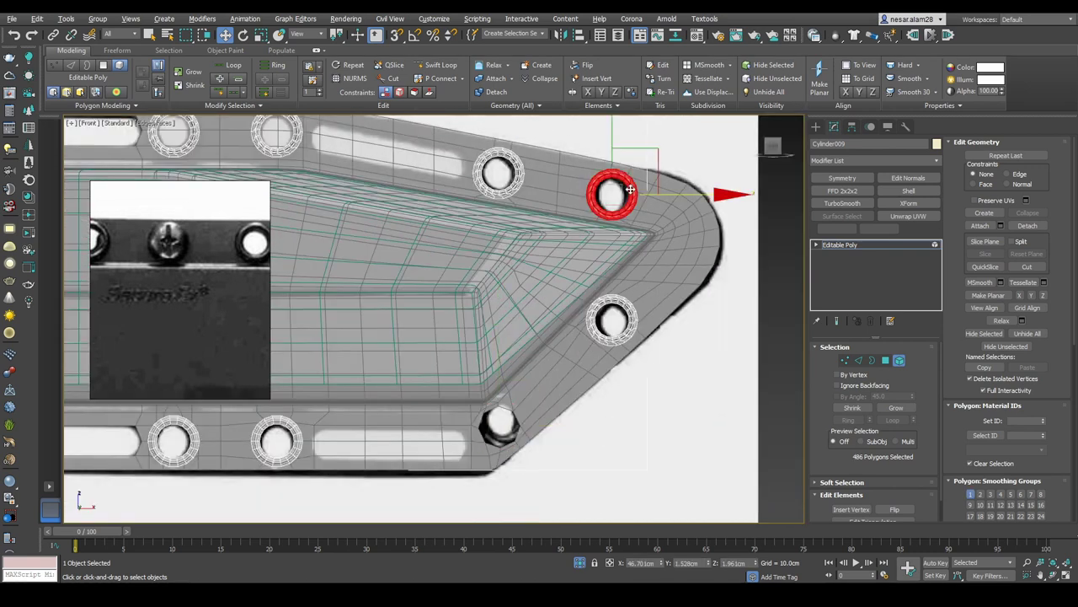
{"action": "scroll", "coordinate": [571, 234], "scroll_direction": "up", "scroll_amount": 4}
Step: Delete the four ring elements around the round holes along the sheath's upper straight edge
{"action": "key", "text": "ctrl+z"}
{"action": "scroll", "coordinate": [522, 245], "scroll_direction": "down", "scroll_amount": 2}
{"action": "middle_click_drag", "start_coordinate": [490, 260], "coordinate": [579, 342]}
{"action": "scroll", "coordinate": [581, 168], "scroll_direction": "up", "scroll_amount": 6}
{"action": "left_click", "coordinate": [573, 229]}
{"action": "scroll", "coordinate": [572, 229], "scroll_direction": "down", "scroll_amount": 1}
{"action": "key", "text": "2"}
{"action": "scroll", "coordinate": [556, 244], "scroll_direction": "down", "scroll_amount": 5}
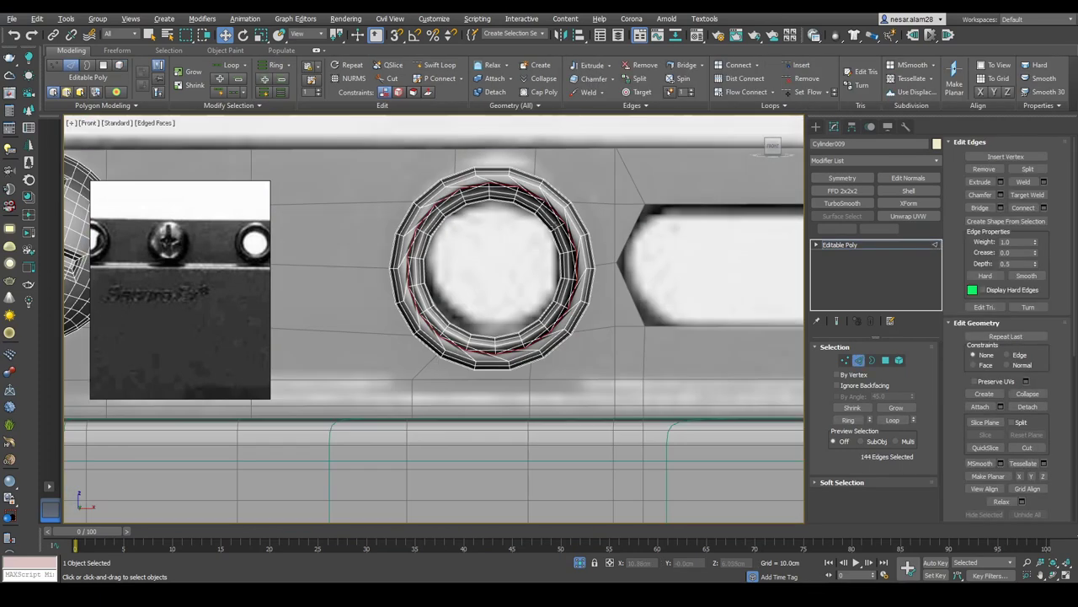
{"action": "scroll", "coordinate": [520, 284], "scroll_direction": "up", "scroll_amount": 3}
{"action": "scroll", "coordinate": [520, 284], "scroll_direction": "down", "scroll_amount": 4}
{"action": "scroll", "coordinate": [497, 252], "scroll_direction": "up", "scroll_amount": 6}
{"action": "scroll", "coordinate": [490, 293], "scroll_direction": "down", "scroll_amount": 6}
{"action": "key", "text": "4"}
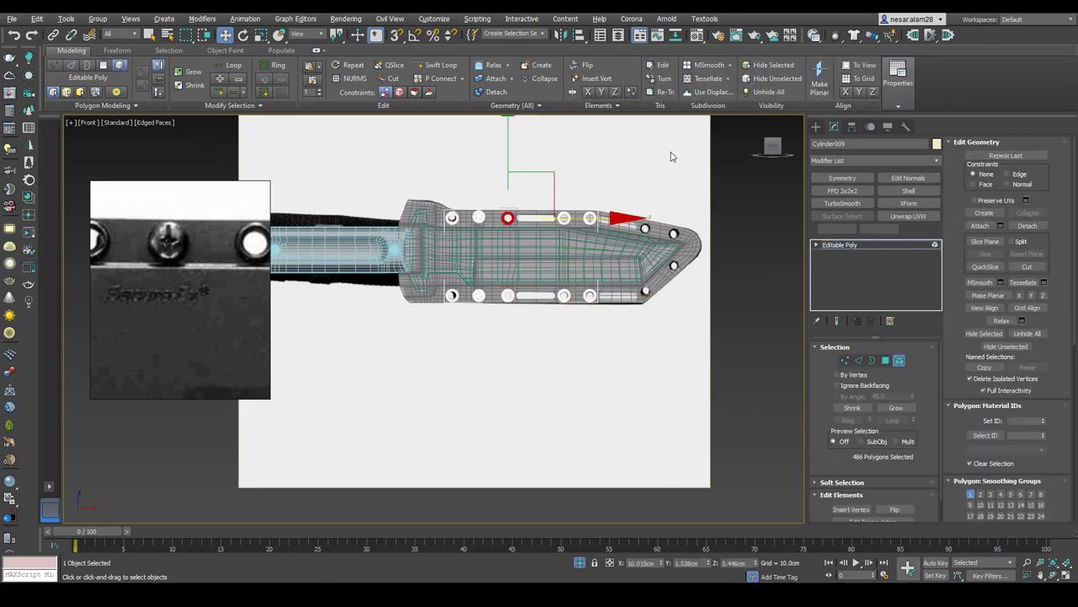
{"action": "scroll", "coordinate": [529, 224], "scroll_direction": "up", "scroll_amount": 4}
{"action": "scroll", "coordinate": [494, 233], "scroll_direction": "down", "scroll_amount": 2}
{"action": "key", "text": "ctrl+d"}
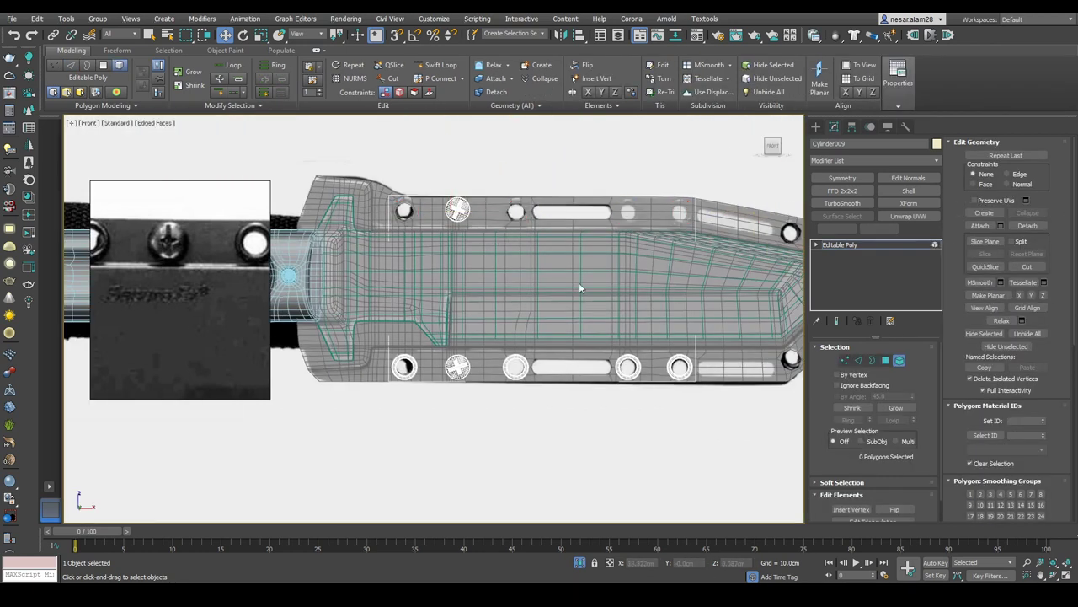
Step: Clone the four lower rivet rings as elements onto the matching upper holes and nudge the copies up about 0.1 cm
{"action": "key", "text": "ctrl+z"}
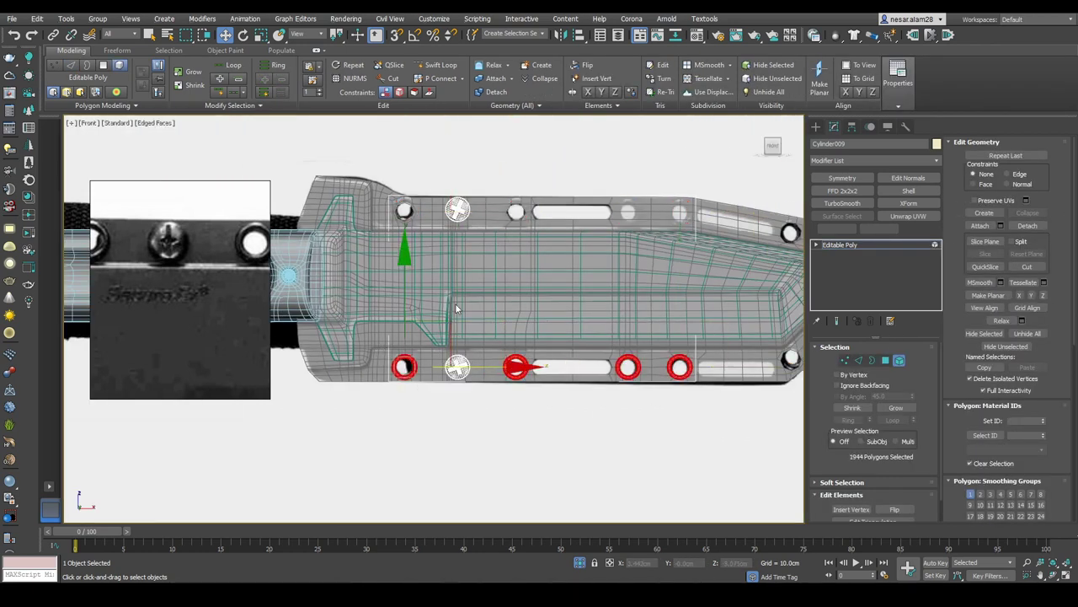
{"action": "left_click_drag", "start_coordinate": [403, 264], "coordinate": [432, 110]}
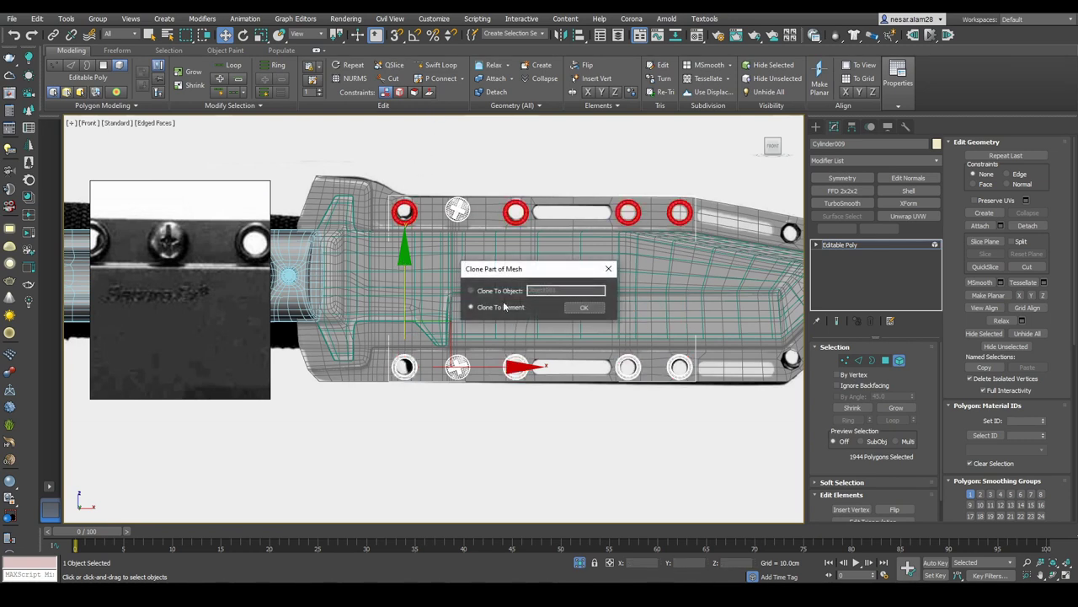
{"action": "left_click", "coordinate": [585, 309]}
{"action": "scroll", "coordinate": [465, 217], "scroll_direction": "up", "scroll_amount": 5}
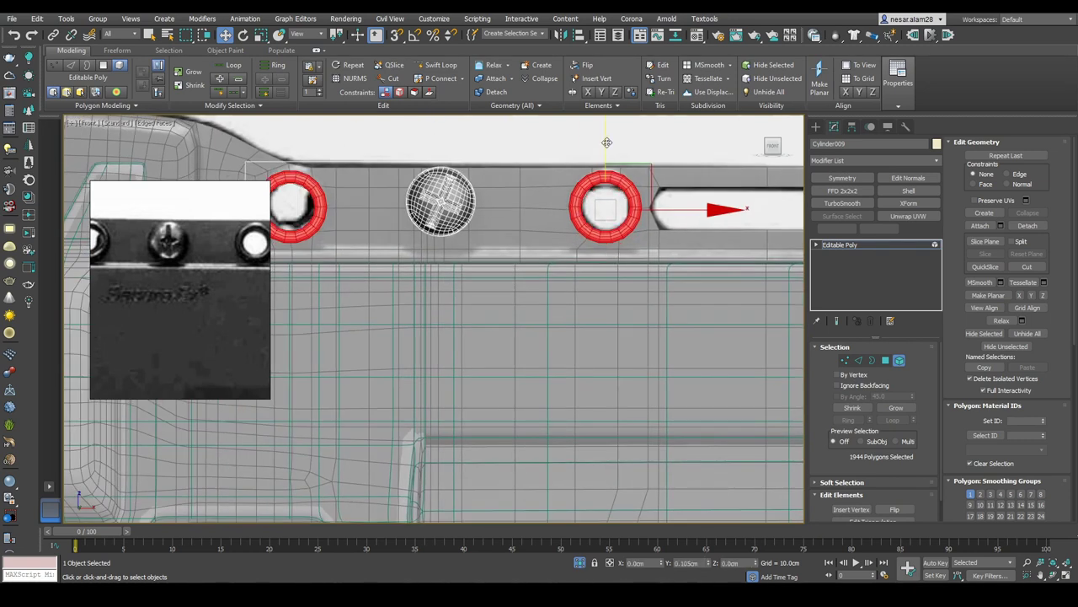
{"action": "mouse_move", "coordinate": [608, 140]}
{"action": "middle_mouse_down"}
{"action": "mouse_move", "coordinate": [172, 126]}
{"action": "mouse_move", "coordinate": [182, 129]}
{"action": "middle_mouse_up"}
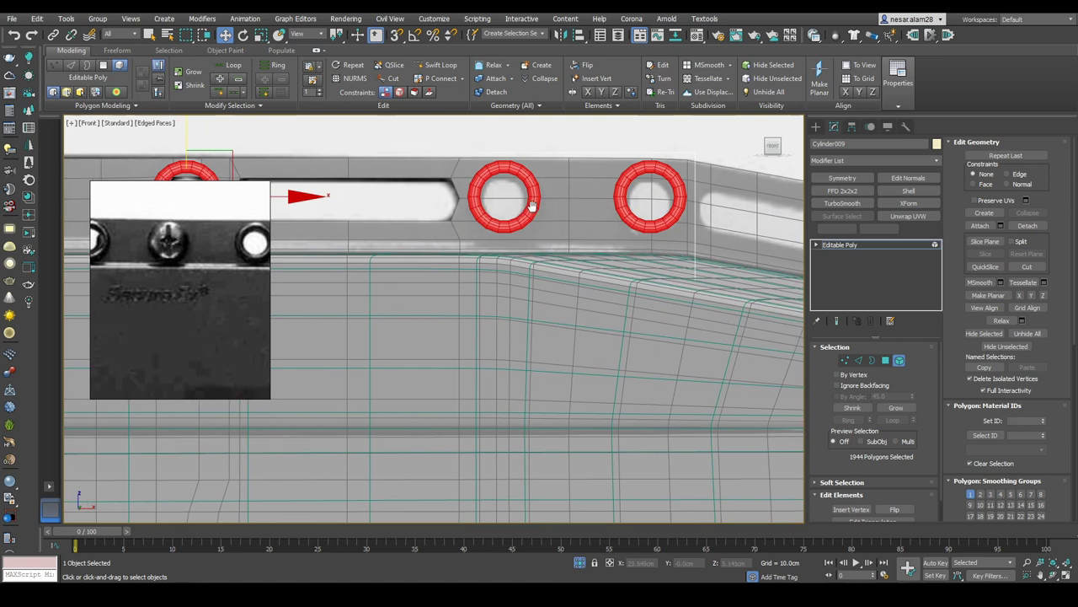
Step: Reselect the sheath body and return to editing its vertices
{"action": "left_click", "coordinate": [840, 244]}
{"action": "scroll", "coordinate": [568, 202], "scroll_direction": "down", "scroll_amount": 6}
{"action": "scroll", "coordinate": [568, 202], "scroll_direction": "up", "scroll_amount": 3}
{"action": "scroll", "coordinate": [568, 202], "scroll_direction": "down", "scroll_amount": 1}
{"action": "scroll", "coordinate": [422, 150], "scroll_direction": "up", "scroll_amount": 5}
{"action": "left_click", "coordinate": [478, 170]}
{"action": "key", "text": "1"}
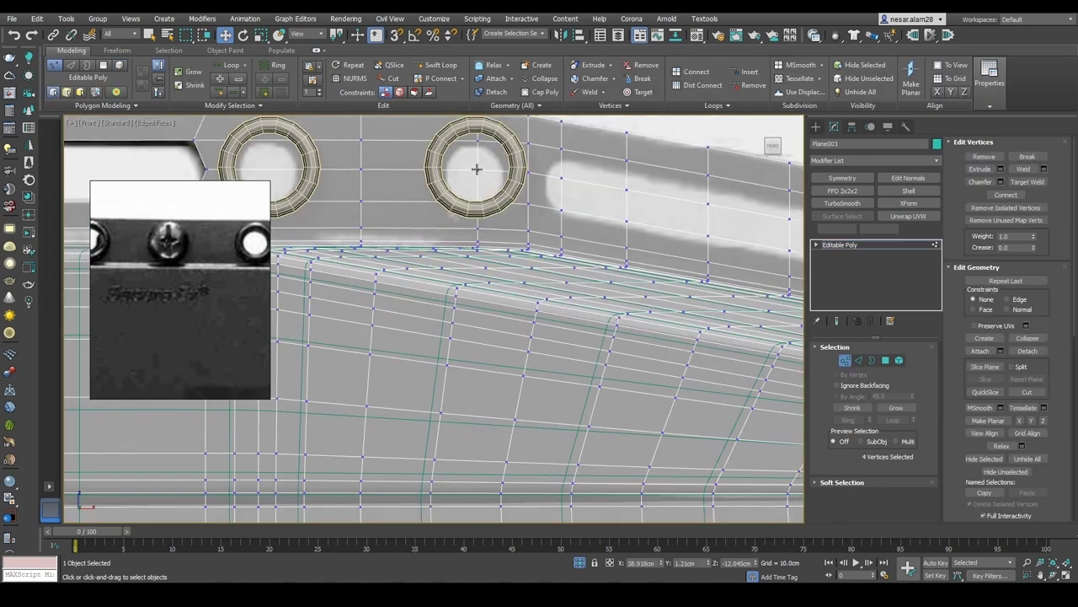
{"action": "middle_click_drag", "start_coordinate": [508, 230], "coordinate": [515, 247]}
{"action": "key", "text": "shift+alt+w"}
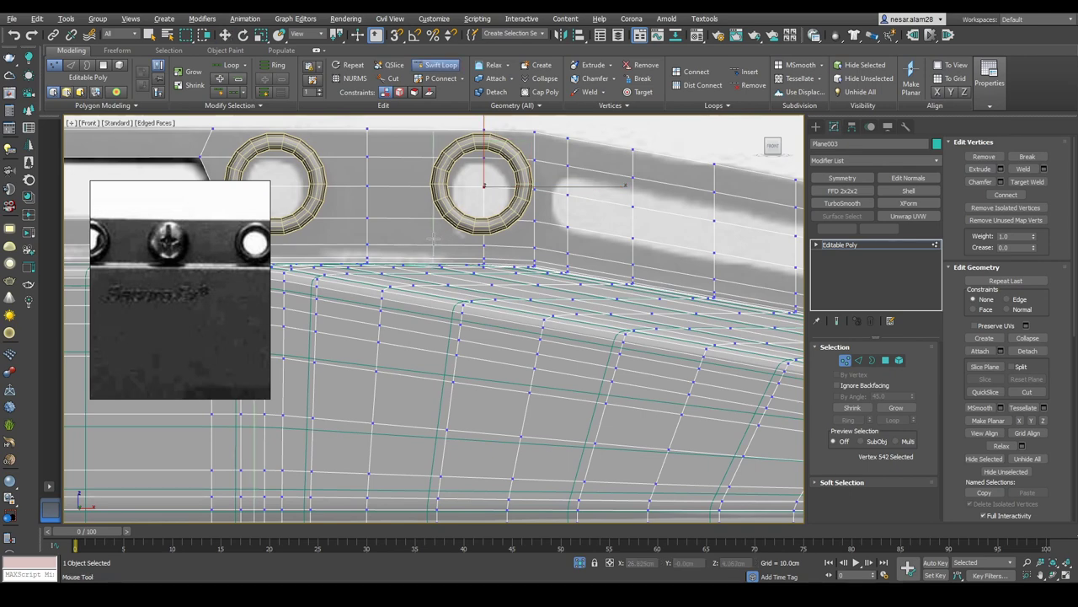
{"action": "key", "text": "w"}
{"action": "scroll", "coordinate": [570, 219], "scroll_direction": "down", "scroll_amount": 3}
{"action": "middle_click_drag", "start_coordinate": [567, 219], "coordinate": [548, 168], "text": "alt"}
{"action": "left_click", "coordinate": [773, 152]}
{"action": "middle_click_drag", "start_coordinate": [649, 352], "coordinate": [631, 280]}
{"action": "scroll", "coordinate": [630, 279], "scroll_direction": "down", "scroll_amount": 3}
{"action": "scroll", "coordinate": [622, 240], "scroll_direction": "up", "scroll_amount": 3}
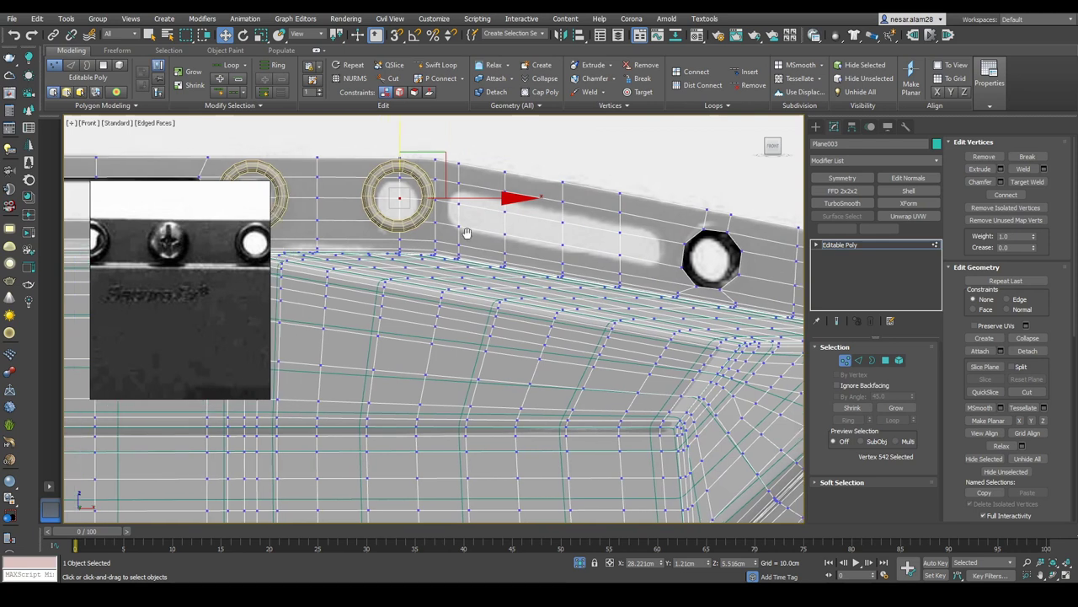
Step: Slide the four vertices at the angled slot's handle end about 0.25 cm toward the handle with the Edge constraint
{"action": "left_click", "coordinate": [438, 149]}
{"action": "scroll", "coordinate": [438, 148], "scroll_direction": "up", "scroll_amount": 2}
{"action": "middle_click_drag", "start_coordinate": [499, 247], "coordinate": [499, 264]}
{"action": "key", "text": "e"}
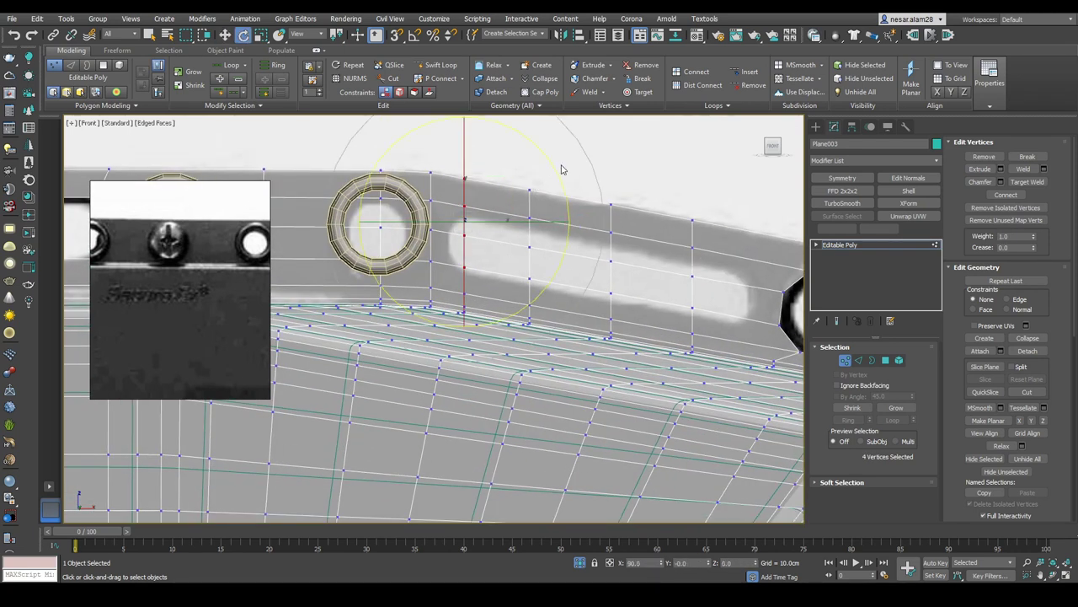
{"action": "key", "text": "w"}
{"action": "left_click_drag", "start_coordinate": [554, 219], "coordinate": [548, 218]}
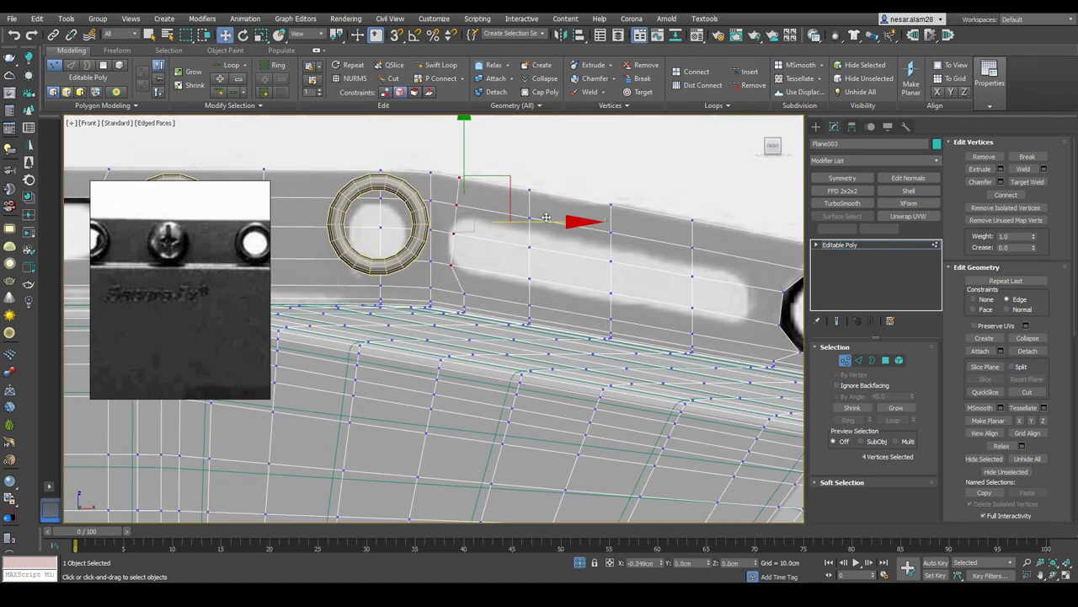
{"action": "middle_click_drag", "start_coordinate": [545, 215], "coordinate": [474, 191]}
Step: Slide the four vertices at the angled slot's tip end along their edges to match the slot's slanted end in the reference
{"action": "left_click_drag", "start_coordinate": [649, 289], "coordinate": [648, 288]}
{"action": "middle_click_drag", "start_coordinate": [708, 209], "coordinate": [654, 174]}
{"action": "key", "text": "e"}
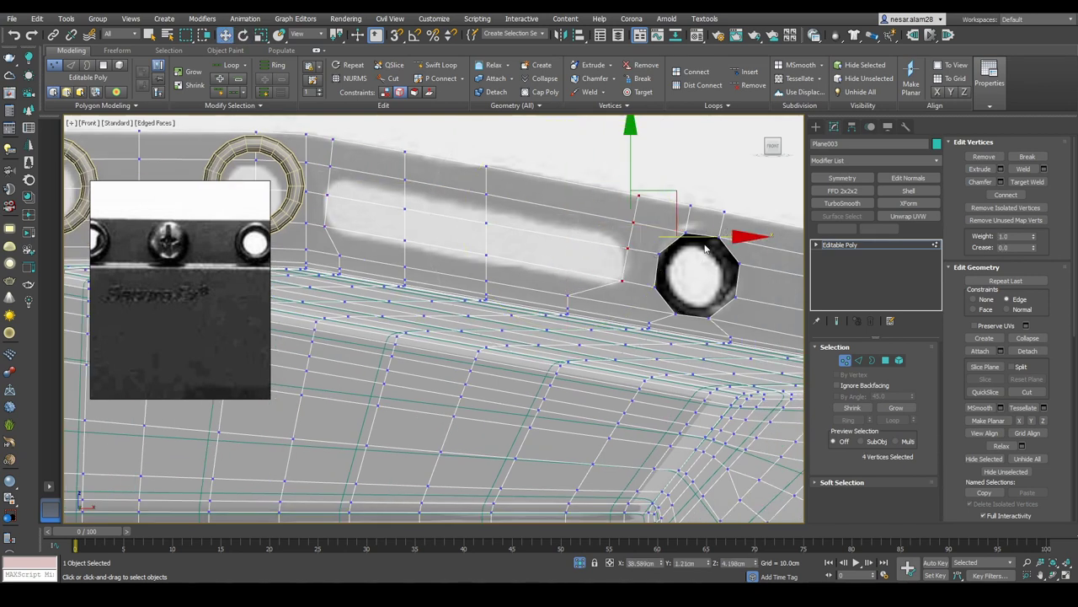
Step: Select the twelve vertices outlining the angled slot and move them down about 0.2 cm
{"action": "scroll", "coordinate": [729, 231], "scroll_direction": "down", "scroll_amount": 3}
{"action": "middle_click_drag", "start_coordinate": [590, 253], "coordinate": [540, 228]}
{"action": "scroll", "coordinate": [520, 216], "scroll_direction": "up", "scroll_amount": 3}
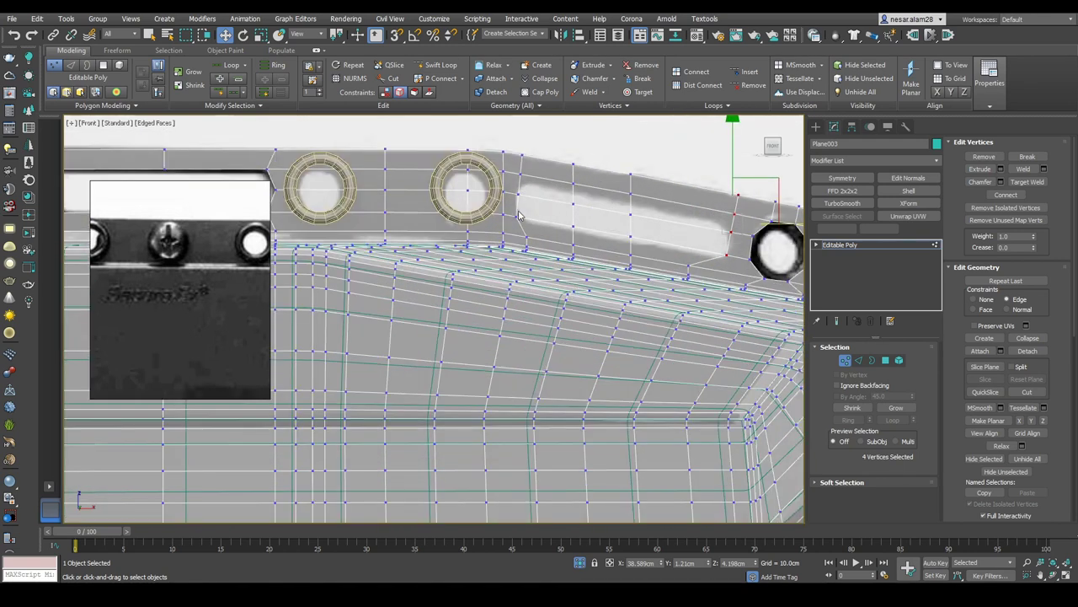
{"action": "scroll", "coordinate": [650, 237], "scroll_direction": "up", "scroll_amount": 3}
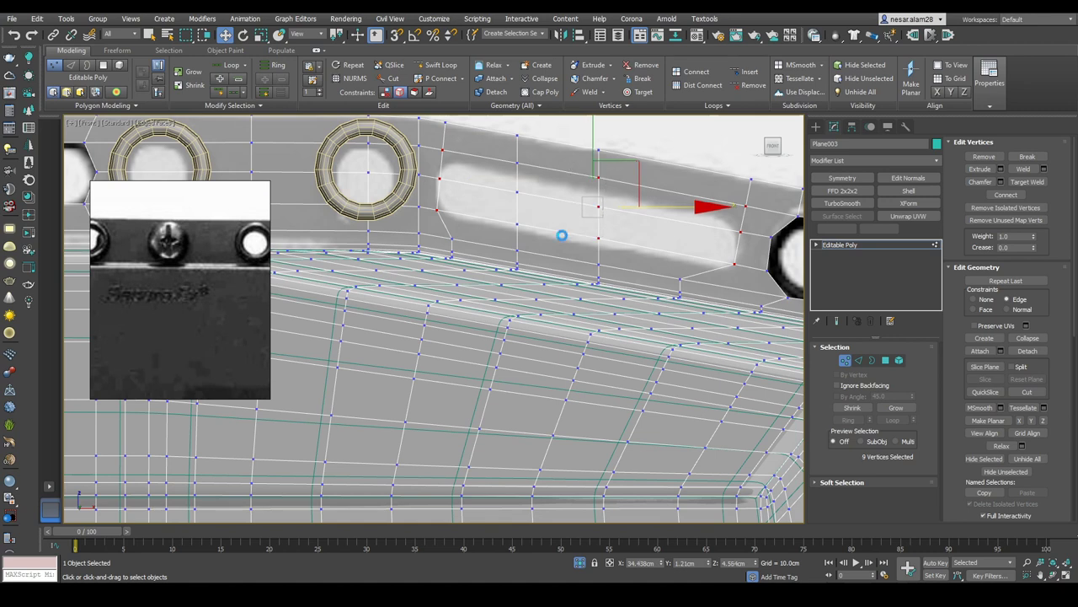
{"action": "middle_click_drag", "start_coordinate": [551, 226], "coordinate": [544, 255]}
{"action": "mouse_move", "coordinate": [568, 153]}
{"action": "left_mouse_down"}
{"action": "mouse_move", "coordinate": [564, 126]}
{"action": "mouse_move", "coordinate": [570, 148]}
{"action": "left_mouse_up"}
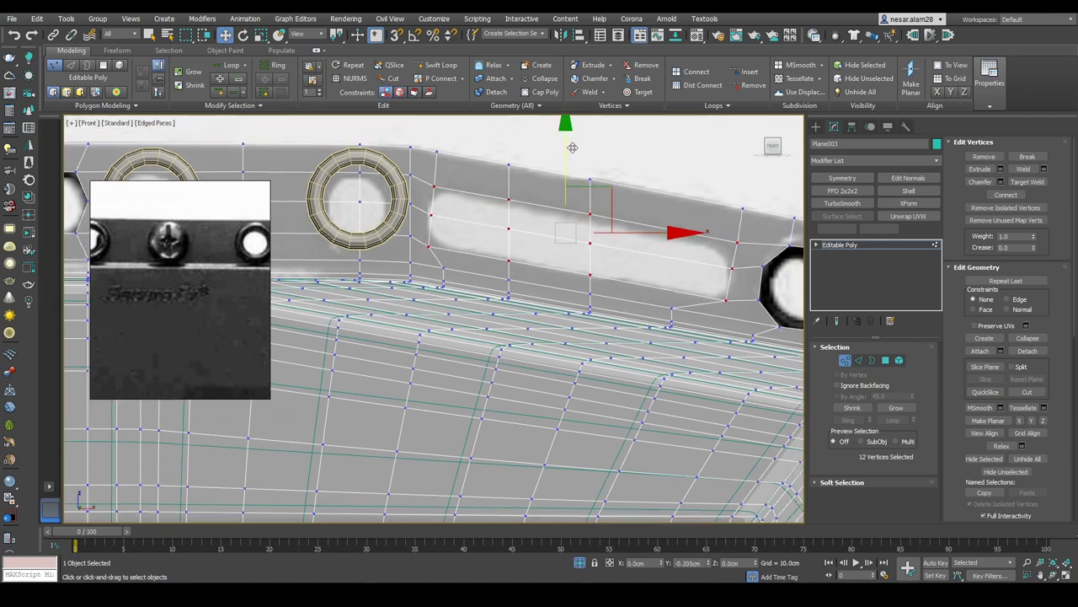
{"action": "middle_click_drag", "start_coordinate": [574, 148], "coordinate": [579, 135]}
Step: Slide the vertex just below the angled slot's tip end along its edge toward the tip to smooth the mesh flow
{"action": "left_click", "coordinate": [734, 257]}
{"action": "scroll", "coordinate": [691, 294], "scroll_direction": "up", "scroll_amount": 2}
{"action": "scroll", "coordinate": [683, 291], "scroll_direction": "up", "scroll_amount": 2}
{"action": "key", "text": "shift+x"}
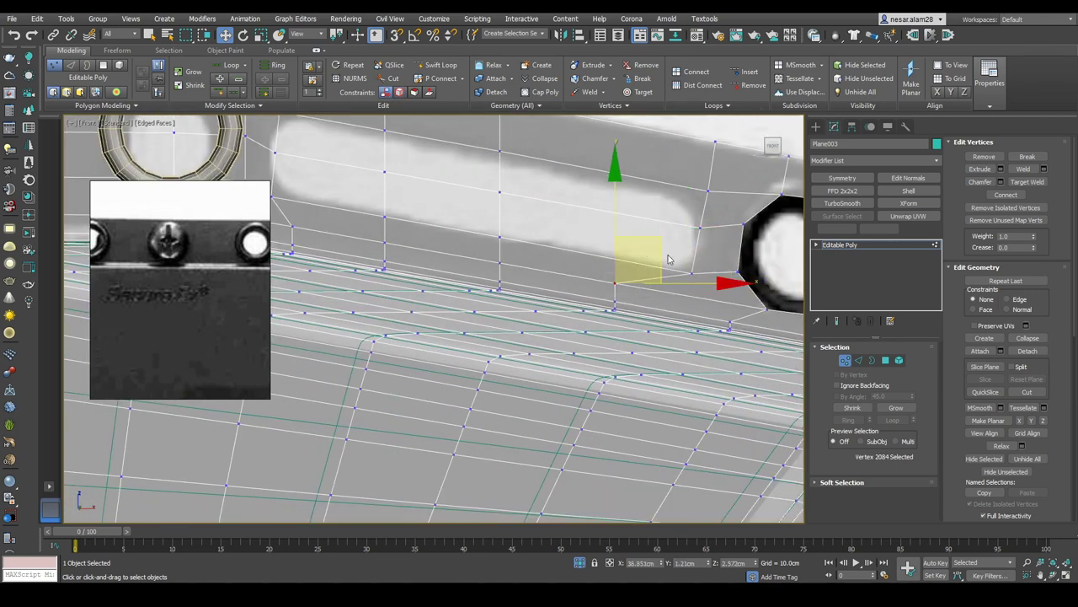
Step: Move the middle vertex at the angled slot's handle end about 0.19 cm toward the handle to round the outline
{"action": "middle_click_drag", "start_coordinate": [377, 204], "coordinate": [413, 194]}
{"action": "left_click", "coordinate": [530, 226]}
{"action": "scroll", "coordinate": [548, 190], "scroll_direction": "up", "scroll_amount": 2}
{"action": "left_click", "coordinate": [531, 207]}
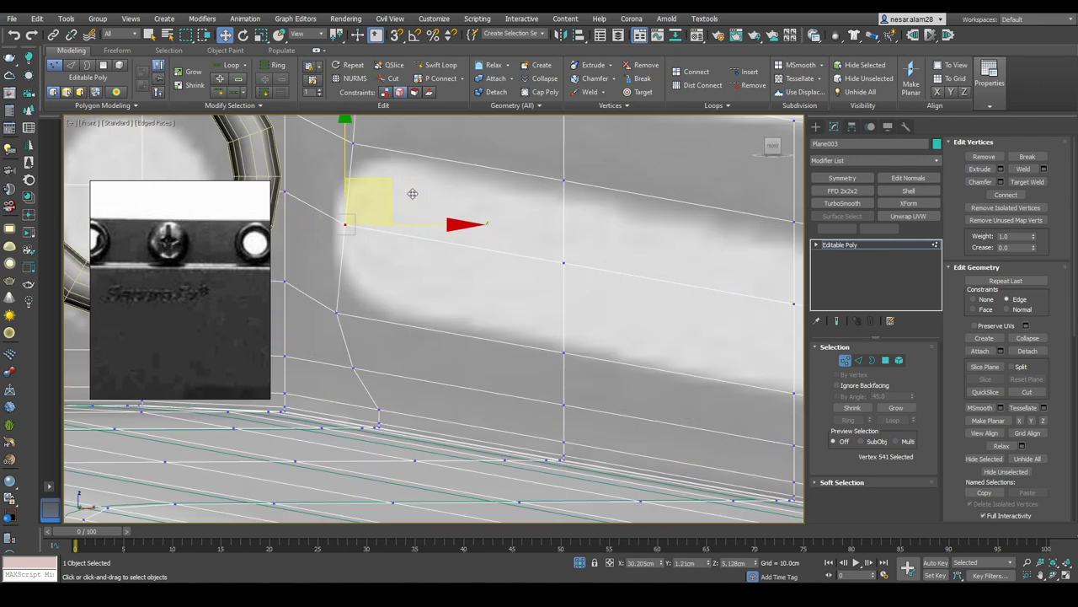
{"action": "left_click_drag", "start_coordinate": [364, 171], "coordinate": [390, 186]}
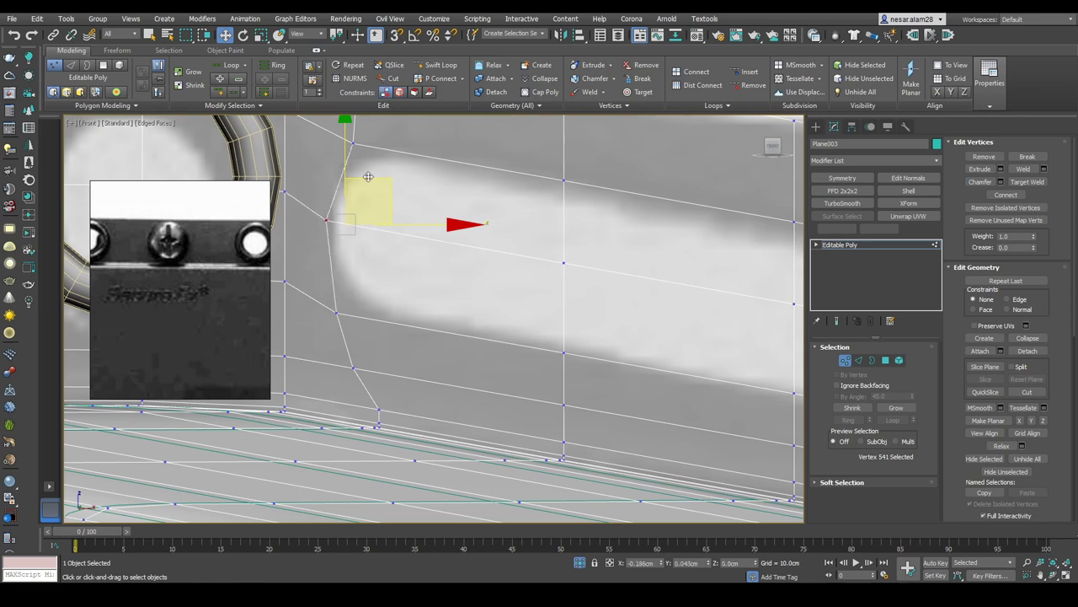
Step: Move the middle vertex at the angled slot's tip end about 0.22 cm toward the tip
{"action": "middle_click_drag", "start_coordinate": [590, 219], "coordinate": [379, 206]}
{"action": "scroll", "coordinate": [385, 212], "scroll_direction": "down", "scroll_amount": 3}
{"action": "left_click", "coordinate": [418, 226]}
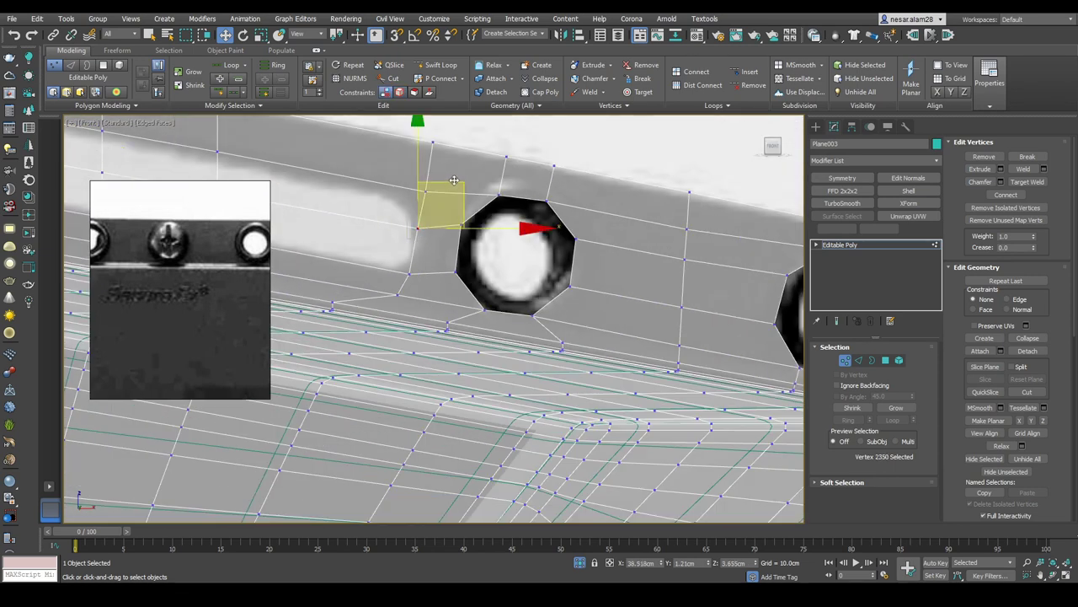
{"action": "mouse_move", "coordinate": [462, 185]}
{"action": "left_mouse_down"}
{"action": "mouse_move", "coordinate": [450, 202]}
{"action": "mouse_move", "coordinate": [469, 189]}
{"action": "left_mouse_up"}
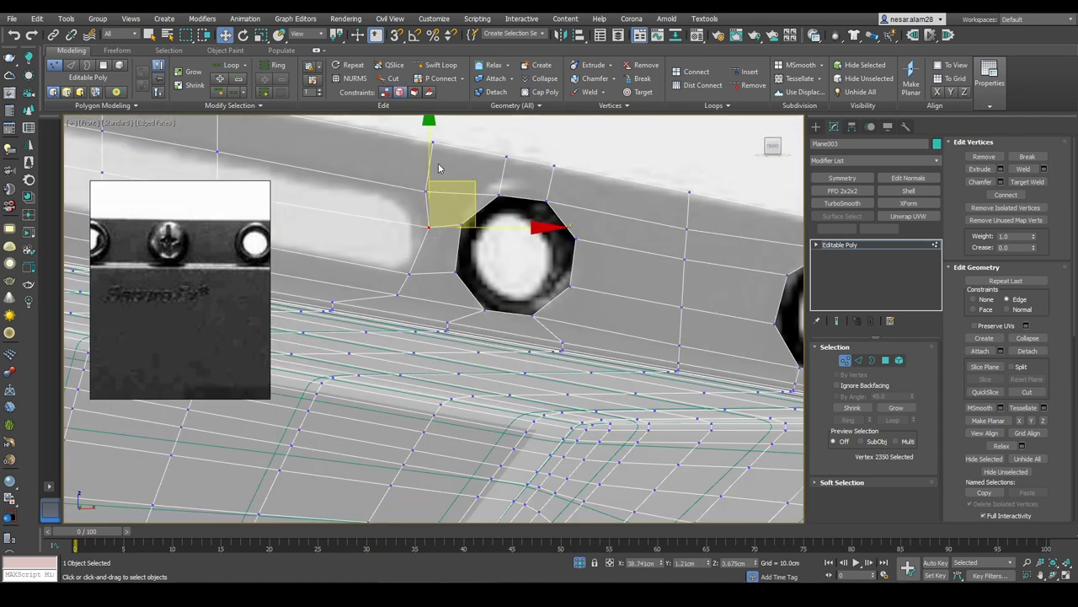
Step: Delete the polygons filling the angled slot to open its cutout
{"action": "middle_click_drag", "start_coordinate": [435, 185], "coordinate": [559, 243]}
{"action": "left_click", "coordinate": [430, 238]}
{"action": "left_click", "coordinate": [511, 251], "text": "ctrl"}
Step: Adjust the upper corner vertices at both ends of the angled slot cutout along their edges
{"action": "scroll", "coordinate": [662, 255], "scroll_direction": "up", "scroll_amount": 2}
{"action": "left_click", "coordinate": [657, 251]}
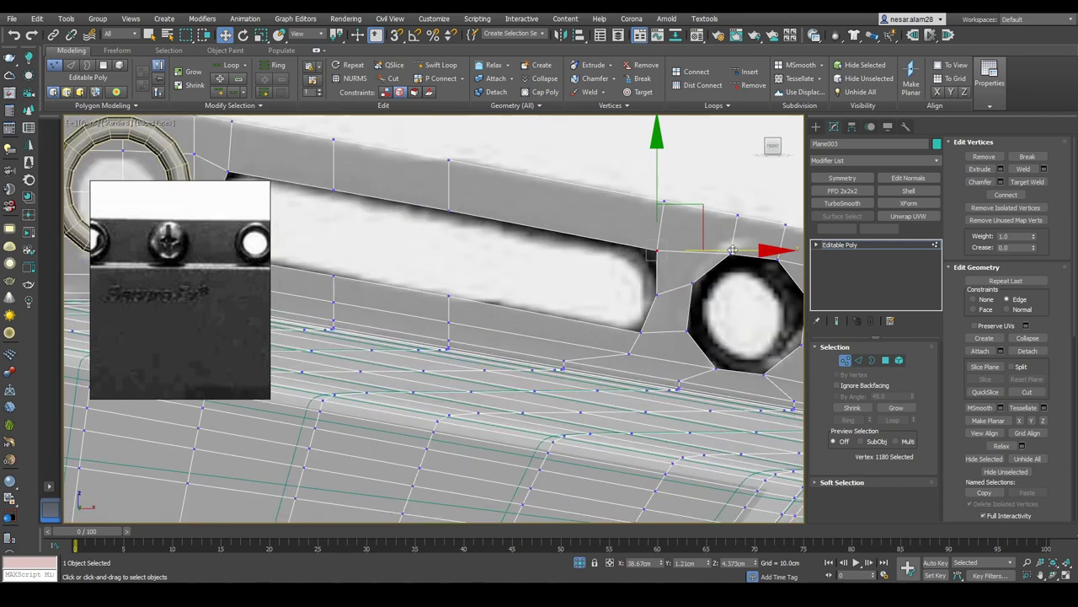
{"action": "key", "text": "shift+z"}
{"action": "left_click_drag", "start_coordinate": [484, 223], "coordinate": [438, 249]}
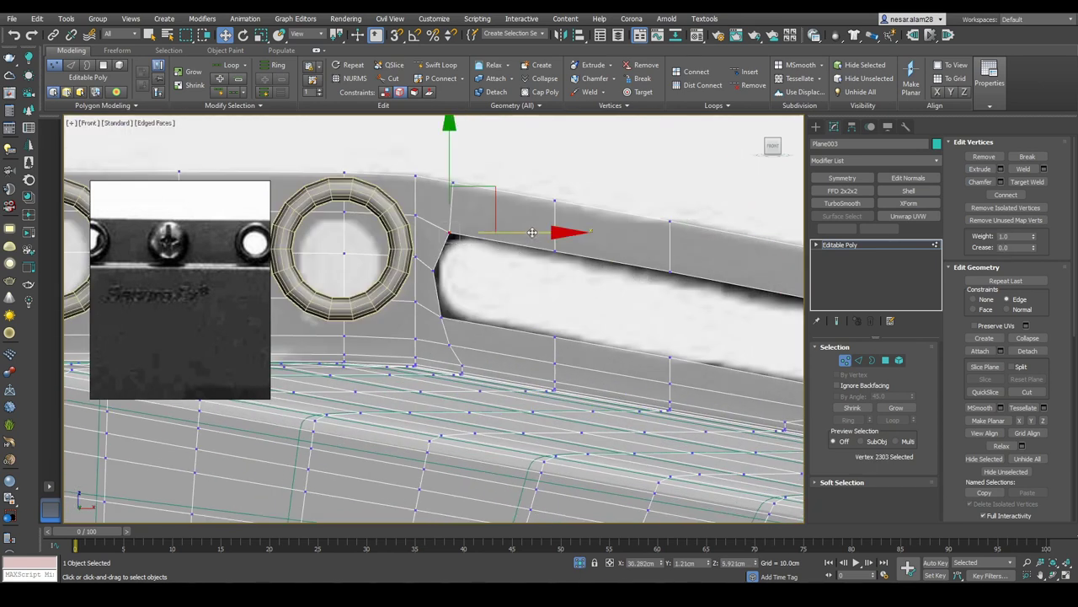
Step: Lower the middle vertex at the angled slot's handle end and move the adjacent vertex beside the ring down about 0.07 cm
{"action": "scroll", "coordinate": [436, 282], "scroll_direction": "up", "scroll_amount": 3}
{"action": "left_click", "coordinate": [431, 262]}
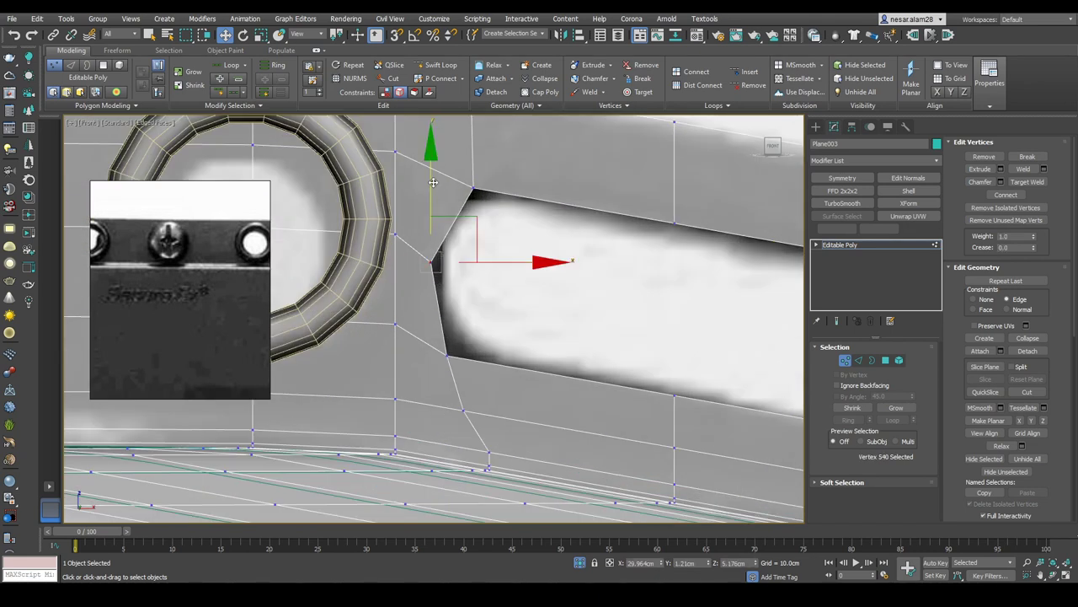
{"action": "left_click", "coordinate": [395, 236]}
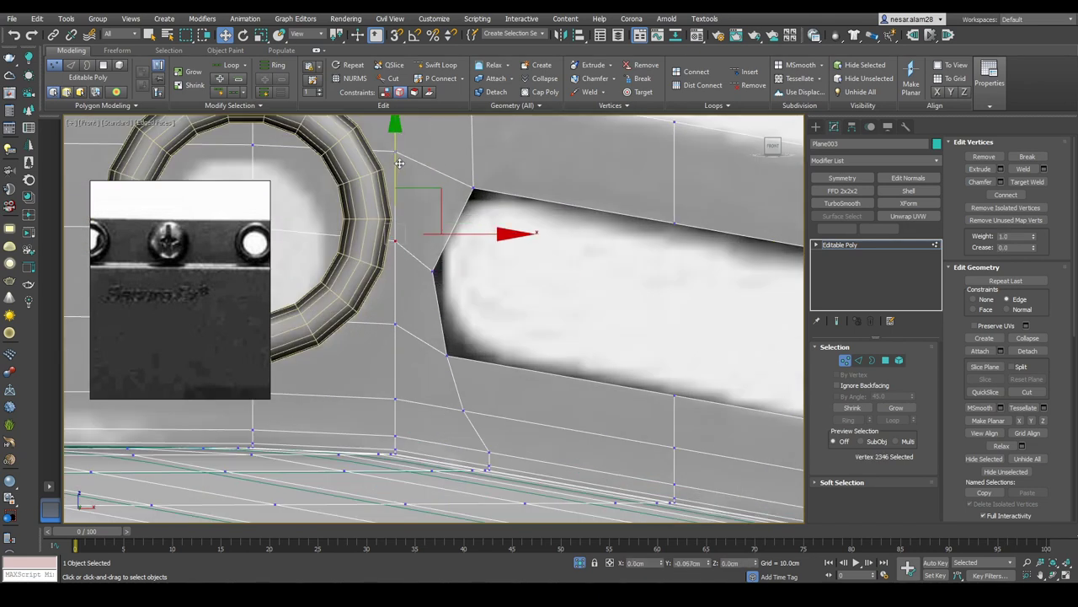
Step: Lower the twelve vertices across the bottom-edge slot near the tip by about 0.17 cm to match the reference slot
{"action": "scroll", "coordinate": [464, 248], "scroll_direction": "down", "scroll_amount": 8}
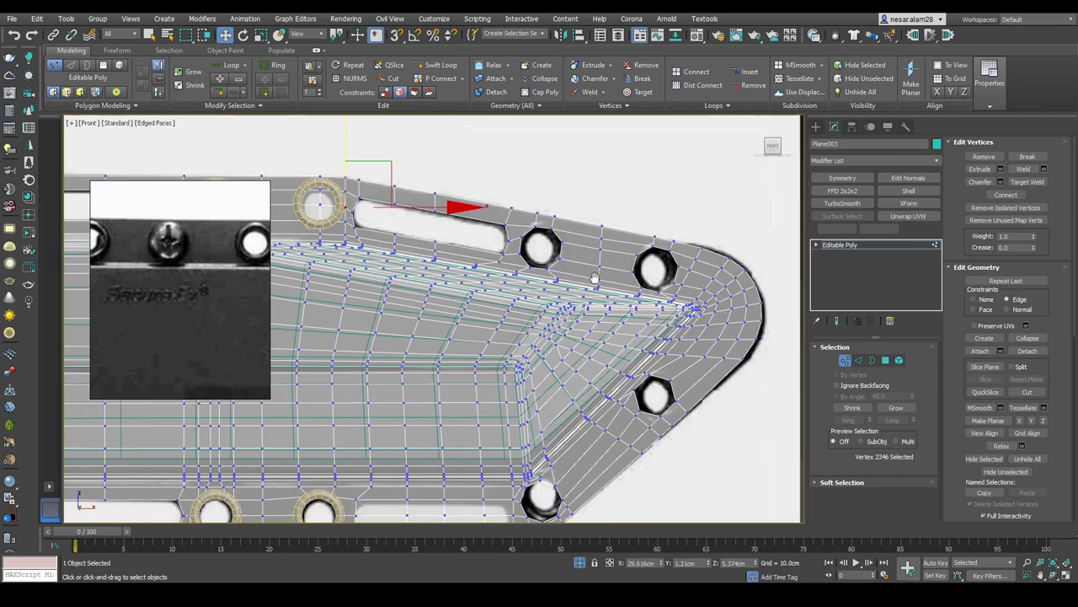
{"action": "scroll", "coordinate": [580, 277], "scroll_direction": "up", "scroll_amount": 5}
{"action": "middle_click_drag", "start_coordinate": [495, 215], "coordinate": [620, 388], "text": "alt"}
{"action": "scroll", "coordinate": [620, 388], "scroll_direction": "up", "scroll_amount": 4}
{"action": "scroll", "coordinate": [620, 388], "scroll_direction": "down", "scroll_amount": 3}
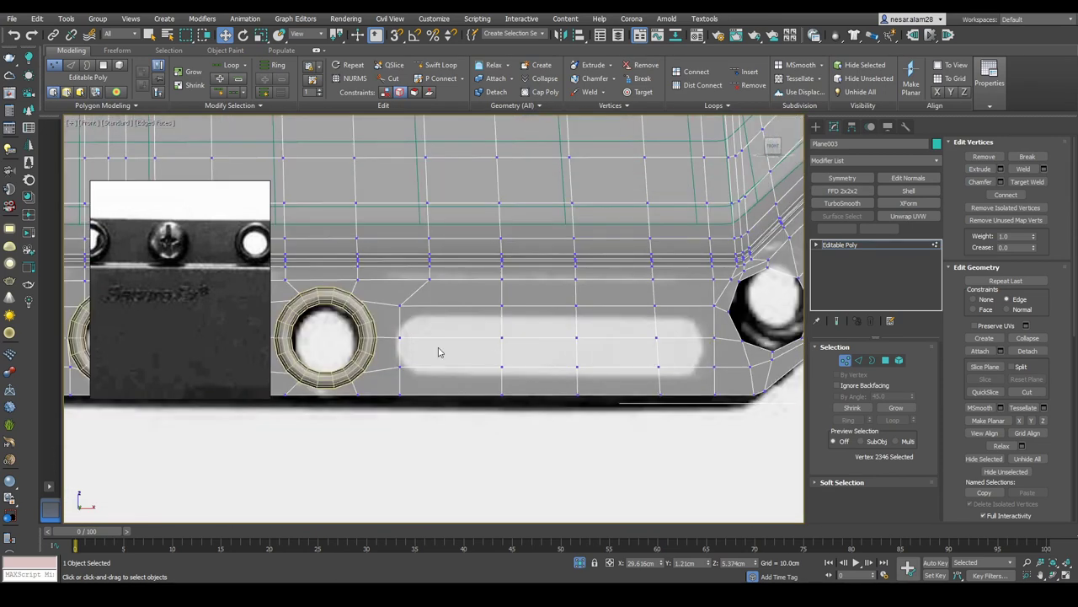
{"action": "left_click_drag", "start_coordinate": [674, 288], "coordinate": [520, 315]}
{"action": "left_click_drag", "start_coordinate": [389, 362], "coordinate": [389, 364]}
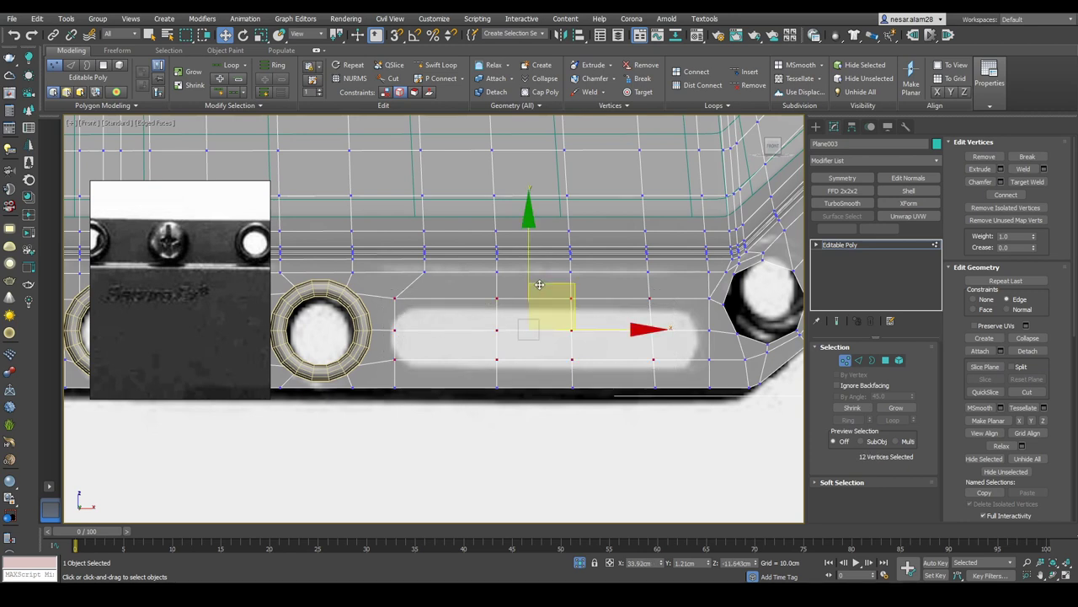
{"action": "left_click_drag", "start_coordinate": [529, 239], "coordinate": [540, 244]}
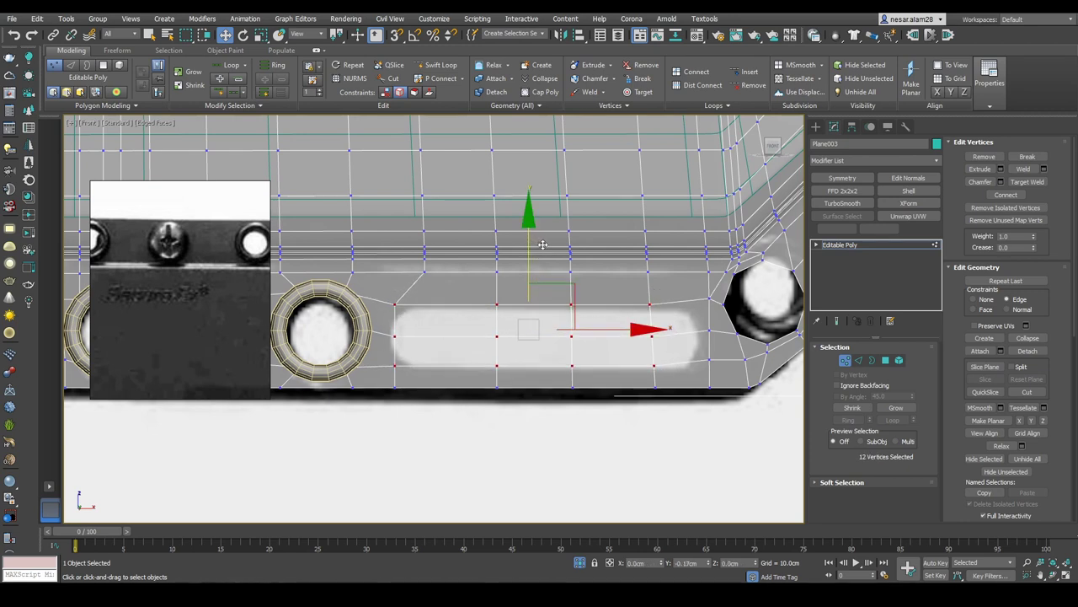
Step: Straighten the bottom slot's tip-end column of vertices and move it out to the tip end of the reference slot
{"action": "middle_click_drag", "start_coordinate": [542, 243], "coordinate": [520, 234]}
{"action": "left_click_drag", "start_coordinate": [674, 278], "coordinate": [615, 375]}
{"action": "key", "text": "e"}
{"action": "key", "text": "r"}
{"action": "key", "text": "w"}
{"action": "left_click_drag", "start_coordinate": [735, 340], "coordinate": [767, 337]}
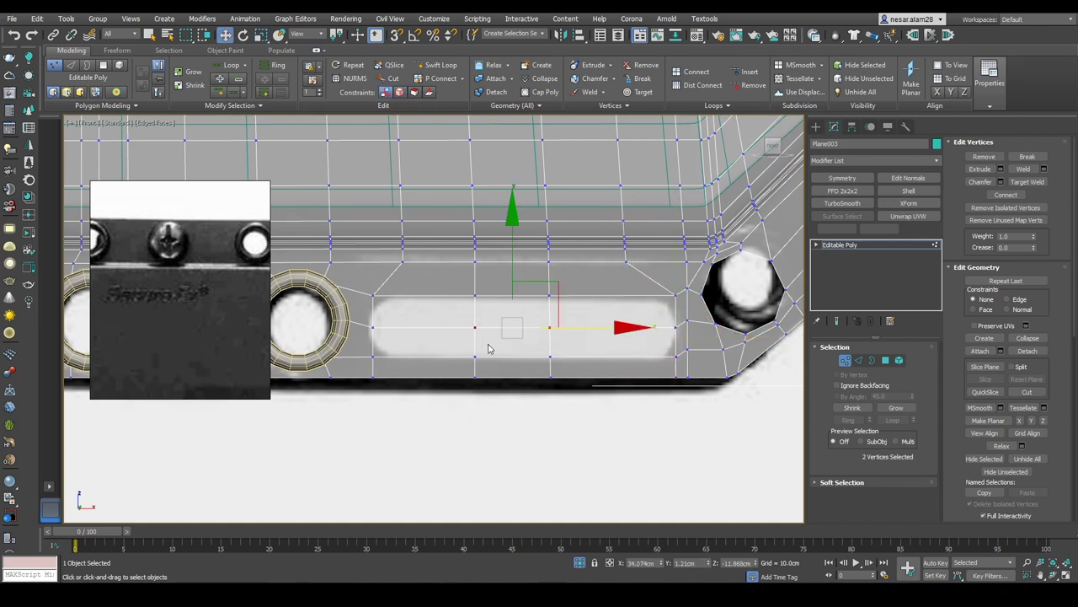
Step: Delete the bottom slot's two interior vertices to open its cutout and scale its four corner vertices closer together along its length
{"action": "scroll", "coordinate": [487, 348], "scroll_direction": "up", "scroll_amount": 5}
{"action": "scroll", "coordinate": [531, 355], "scroll_direction": "down", "scroll_amount": 3}
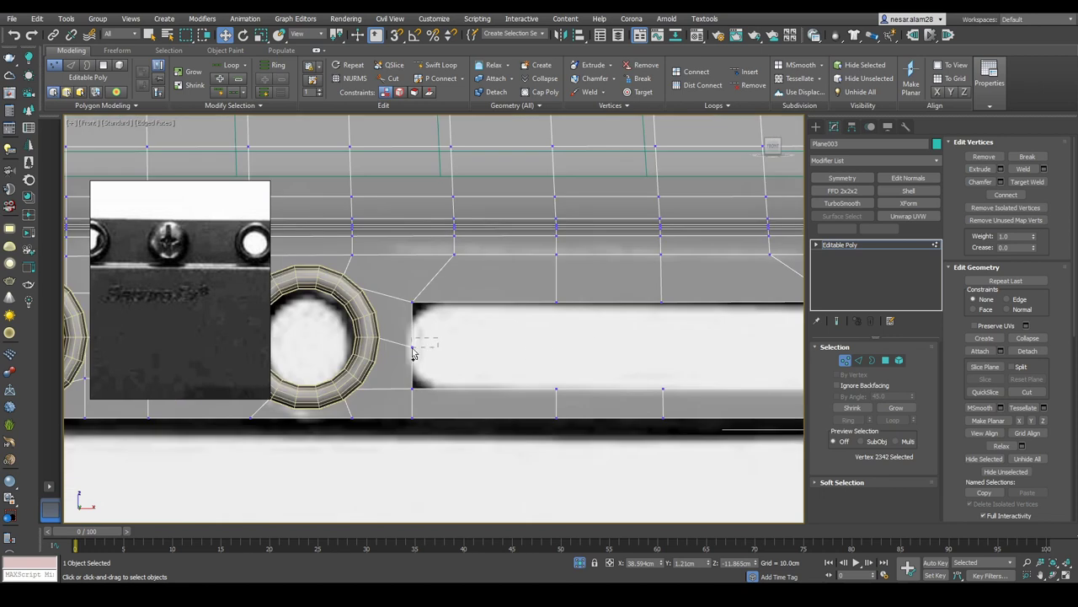
{"action": "scroll", "coordinate": [438, 343], "scroll_direction": "down", "scroll_amount": 2}
{"action": "left_click_drag", "start_coordinate": [372, 327], "coordinate": [393, 376]}
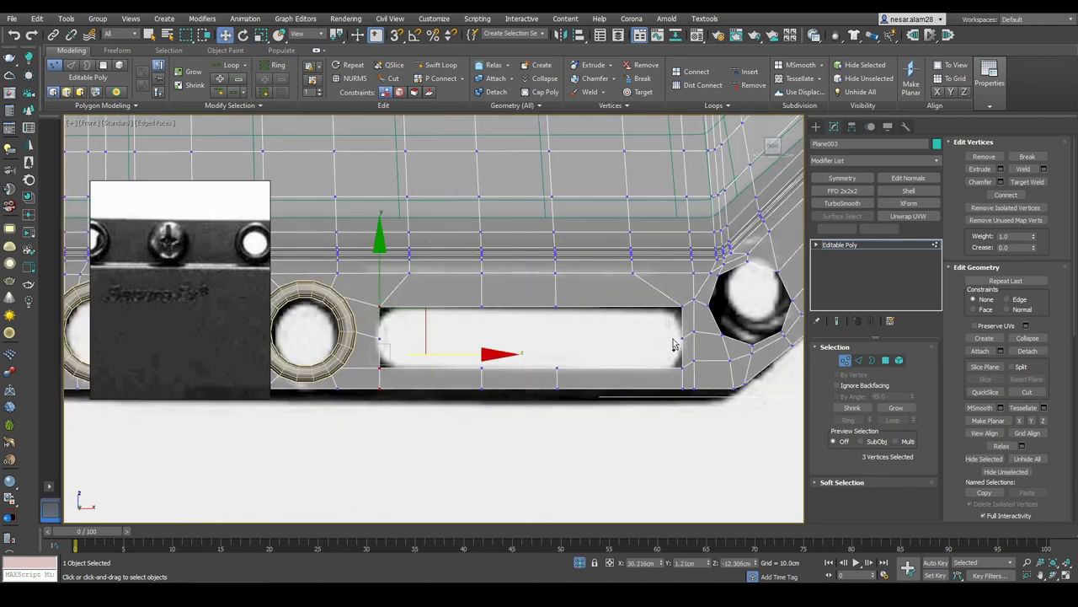
{"action": "left_click", "coordinate": [682, 309], "text": "ctrl"}
{"action": "left_click_drag", "start_coordinate": [675, 357], "coordinate": [707, 390], "text": "ctrl"}
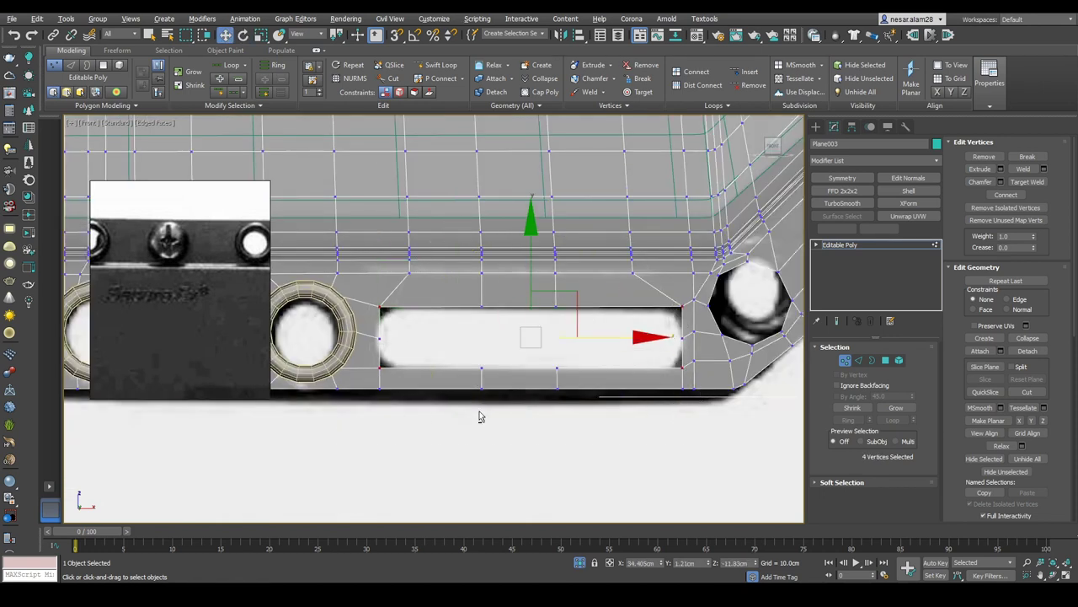
{"action": "key", "text": "r"}
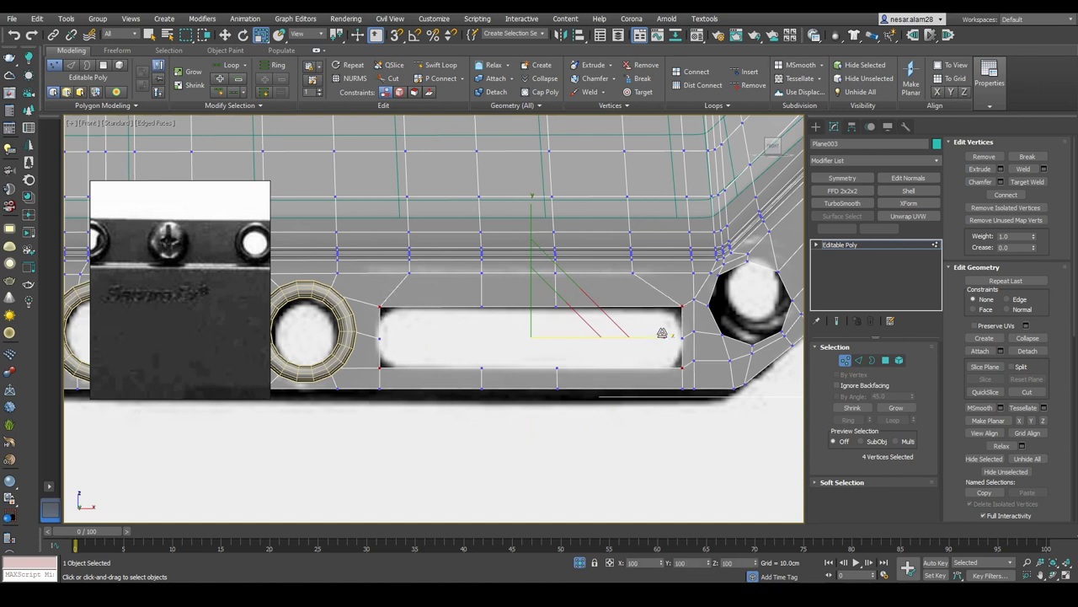
Step: Remove the two cross edges in the strip above the angled slot
{"action": "scroll", "coordinate": [681, 335], "scroll_direction": "down", "scroll_amount": 5}
{"action": "middle_click_drag", "start_coordinate": [562, 118], "coordinate": [558, 219]}
{"action": "scroll", "coordinate": [559, 219], "scroll_direction": "down", "scroll_amount": 2}
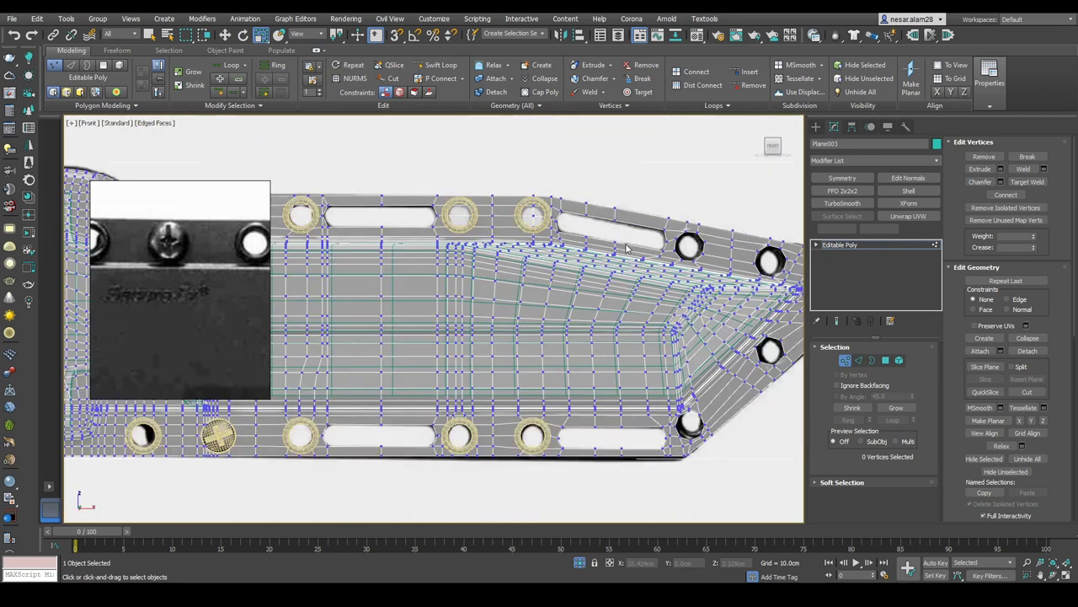
{"action": "scroll", "coordinate": [627, 249], "scroll_direction": "up", "scroll_amount": 10}
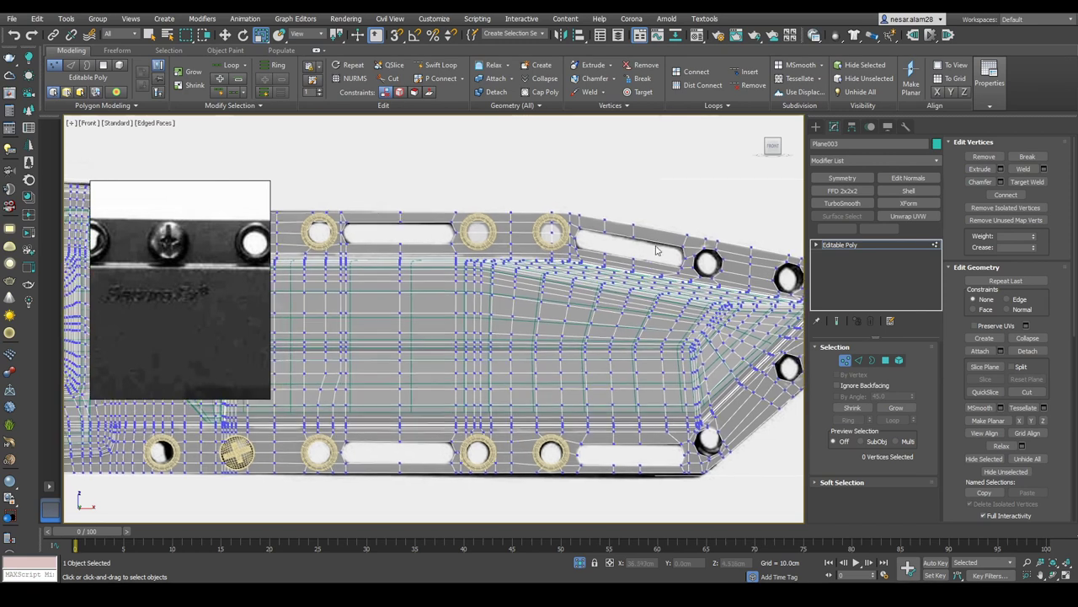
{"action": "key", "text": "2"}
{"action": "key", "text": "F3"}
{"action": "scroll", "coordinate": [663, 218], "scroll_direction": "down", "scroll_amount": 6}
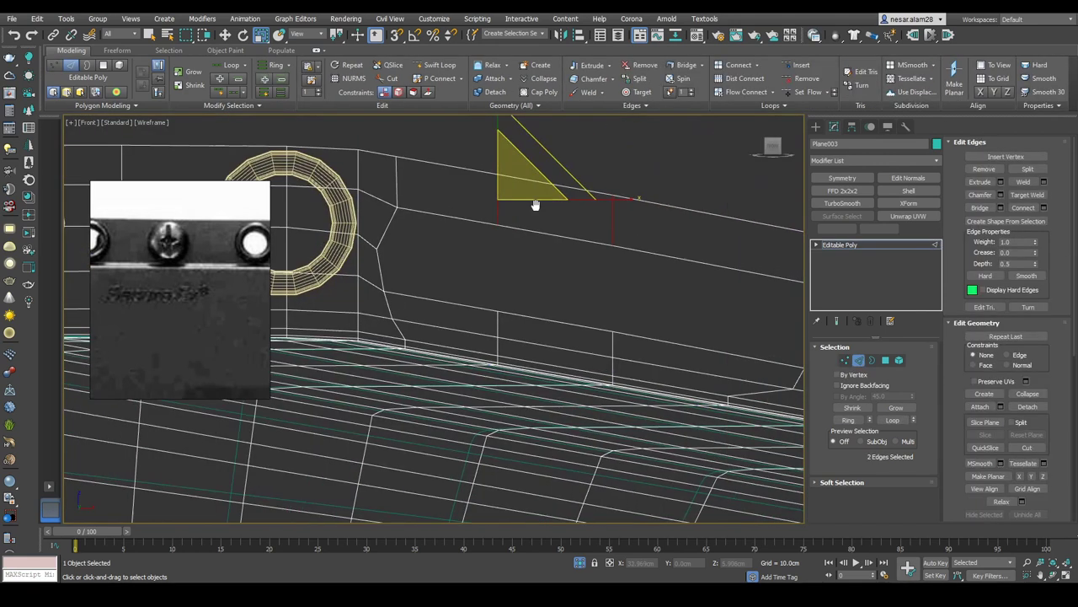
{"action": "key", "text": "F3"}
{"action": "scroll", "coordinate": [657, 221], "scroll_direction": "up", "scroll_amount": 2}
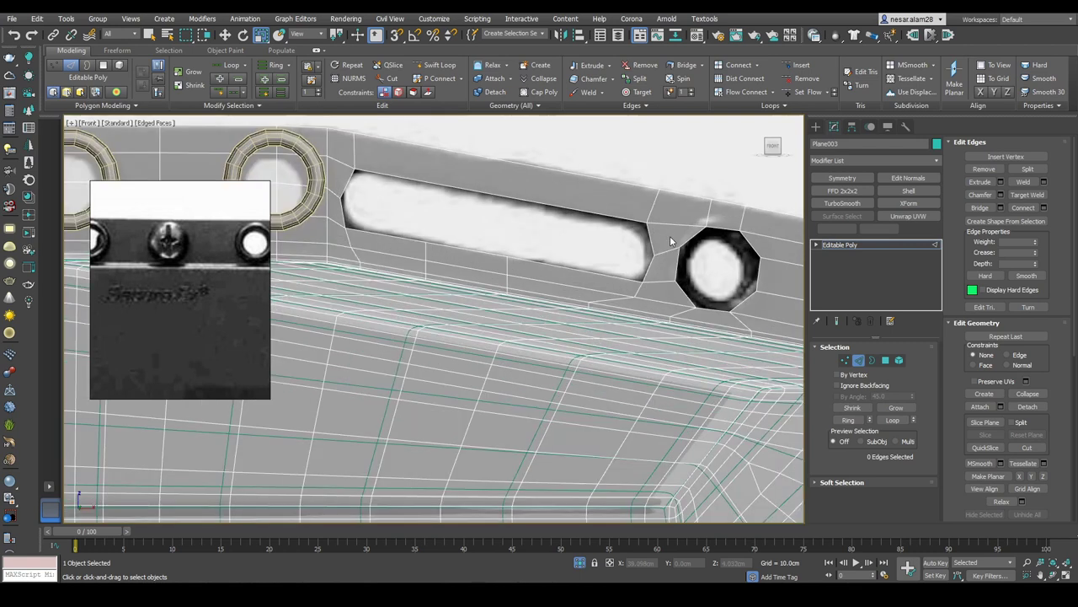
Step: Connect the edges between the two upper rings to add a cross edge loop just before the ring beside the angled slot
{"action": "scroll", "coordinate": [494, 234], "scroll_direction": "up", "scroll_amount": 4}
{"action": "scroll", "coordinate": [455, 215], "scroll_direction": "up", "scroll_amount": 2}
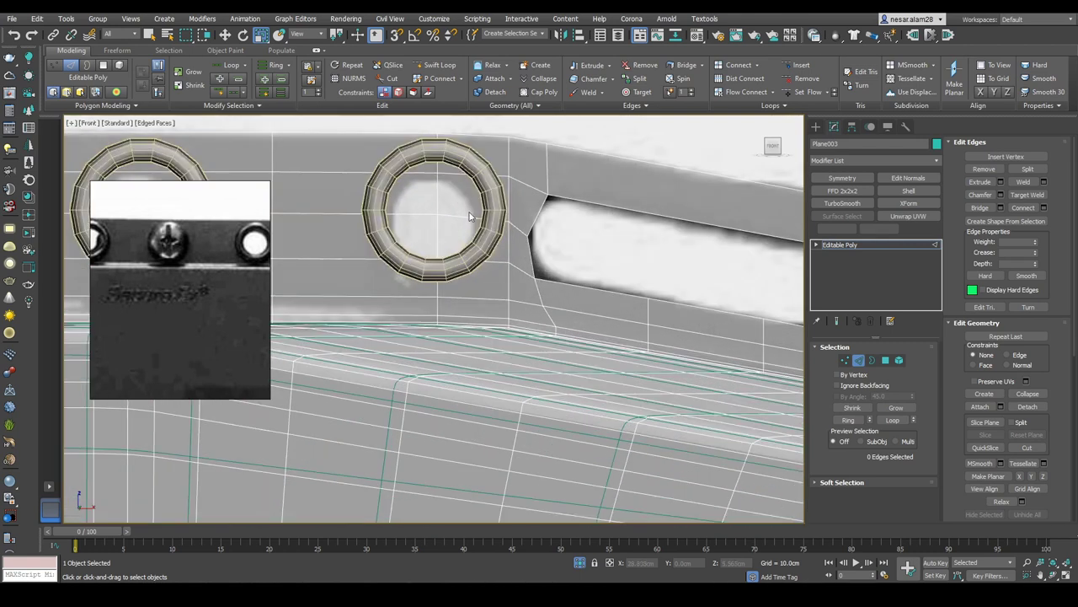
{"action": "middle_click_drag", "start_coordinate": [453, 216], "coordinate": [464, 214]}
{"action": "key", "text": "2"}
{"action": "key", "text": "F3"}
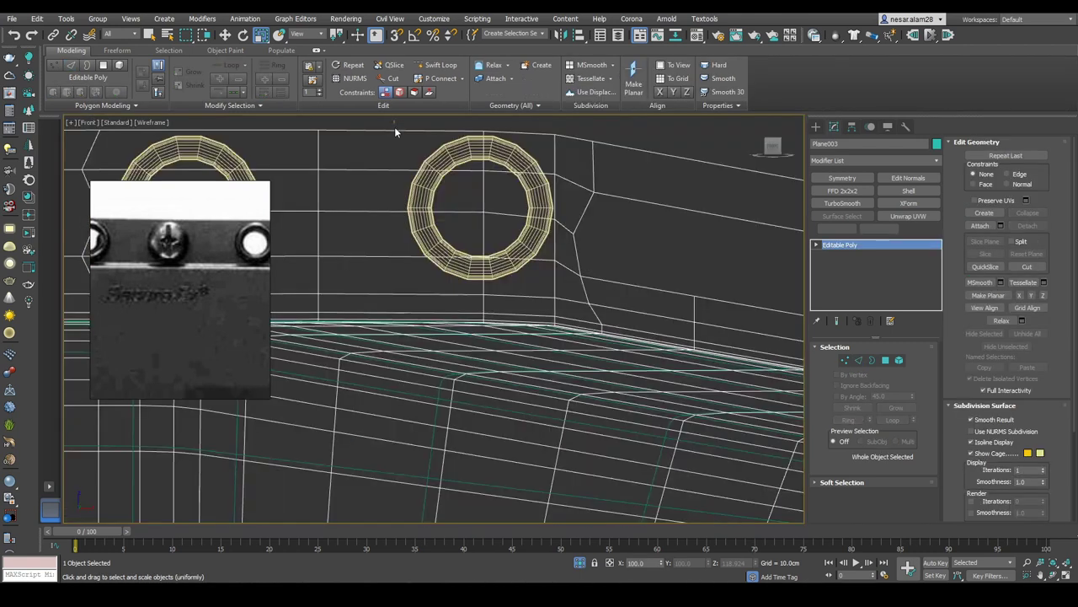
{"action": "key", "text": "F3"}
{"action": "key", "text": "2"}
{"action": "mouse_move", "coordinate": [408, 325]}
{"action": "middle_mouse_down", "text": "alt"}
{"action": "mouse_move", "coordinate": [422, 340]}
{"action": "mouse_move", "coordinate": [446, 300]}
{"action": "middle_mouse_up", "text": "alt"}
{"action": "scroll", "coordinate": [422, 340], "scroll_direction": "up", "scroll_amount": 5}
{"action": "left_click", "coordinate": [469, 341], "text": "ctrl"}
{"action": "right_click", "coordinate": [541, 252]}
{"action": "middle_click_drag", "start_coordinate": [541, 252], "coordinate": [835, 152], "text": "alt"}
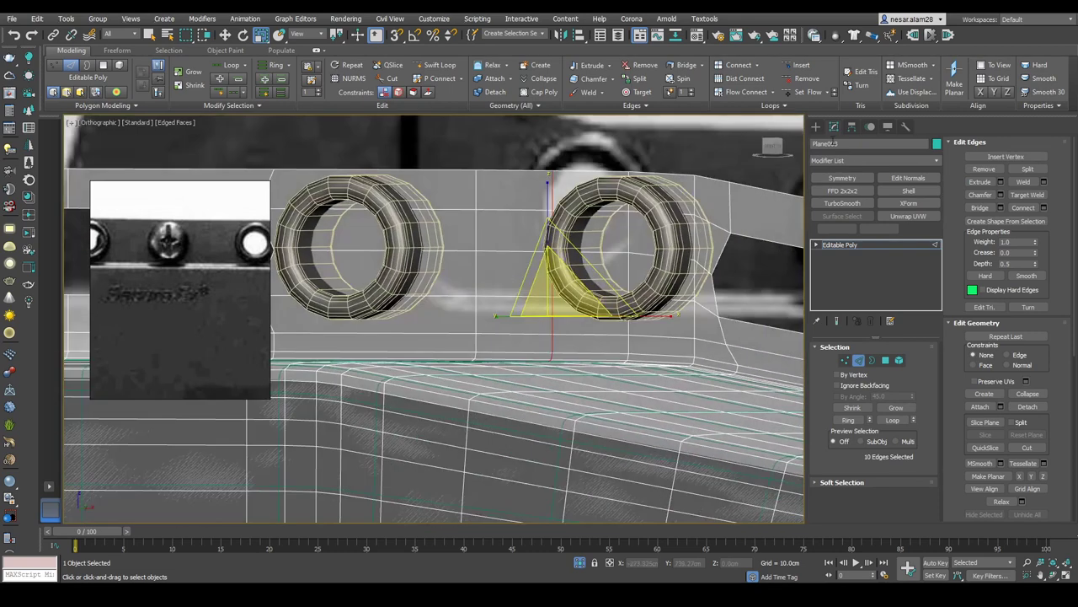
Step: Open an eight-sided round hole behind the ring beside the angled slot and scale its border to about 92%
{"action": "key", "text": "f"}
{"action": "key", "text": "z"}
{"action": "key", "text": "1"}
{"action": "key", "text": "F3"}
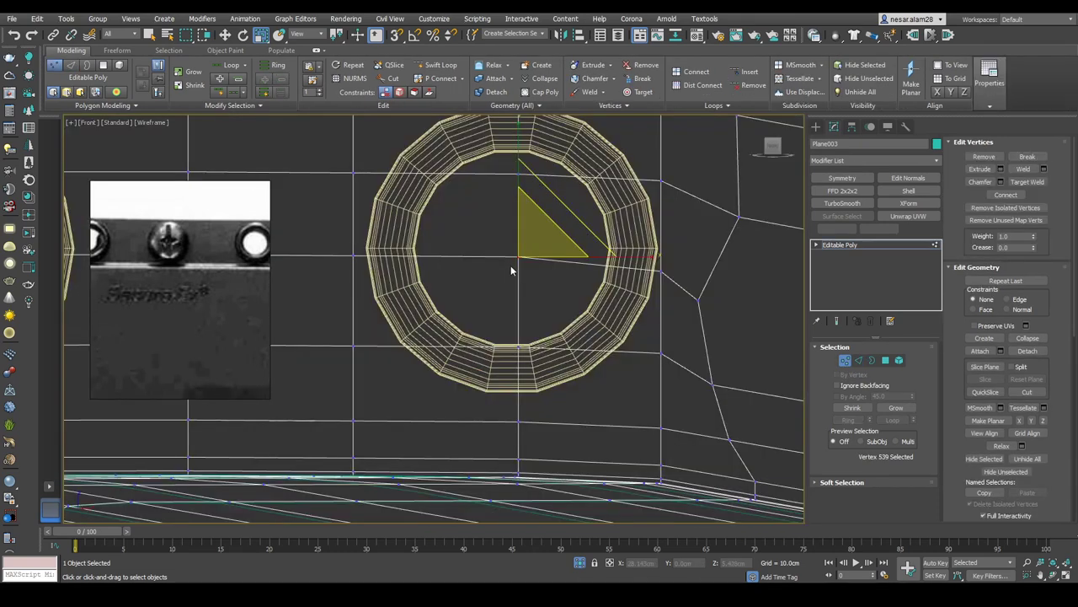
{"action": "key", "text": "3"}
{"action": "key", "text": "F3"}
{"action": "right_click", "coordinate": [559, 278]}
{"action": "left_click", "coordinate": [581, 221]}
{"action": "scroll", "coordinate": [539, 236], "scroll_direction": "down", "scroll_amount": 2}
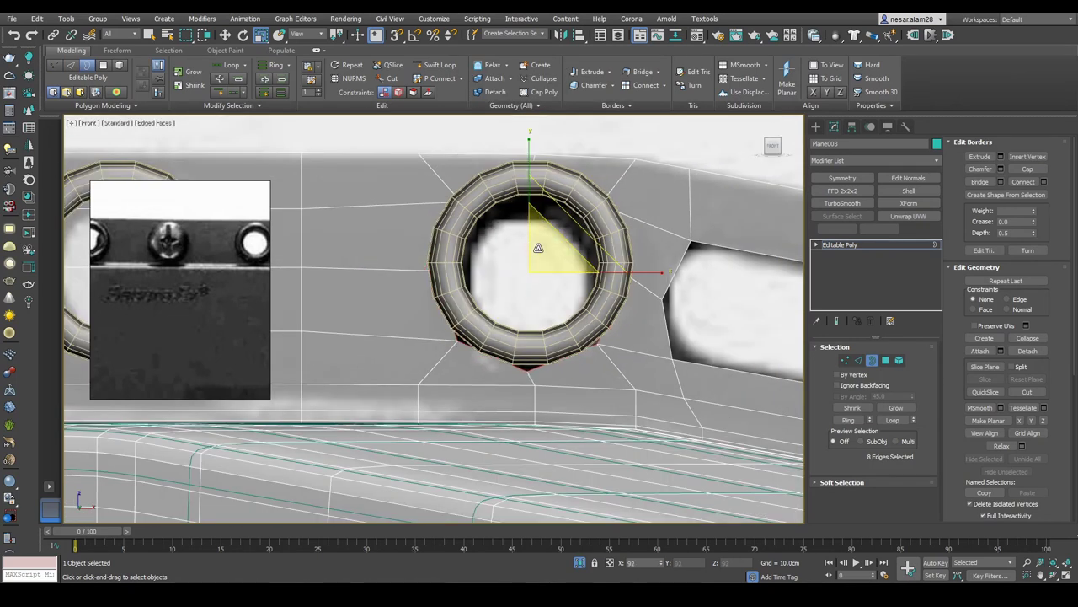
Step: Center the hole border behind its ring by moving it up about 0.07 cm and slightly toward the tip
{"action": "key", "text": "F3"}
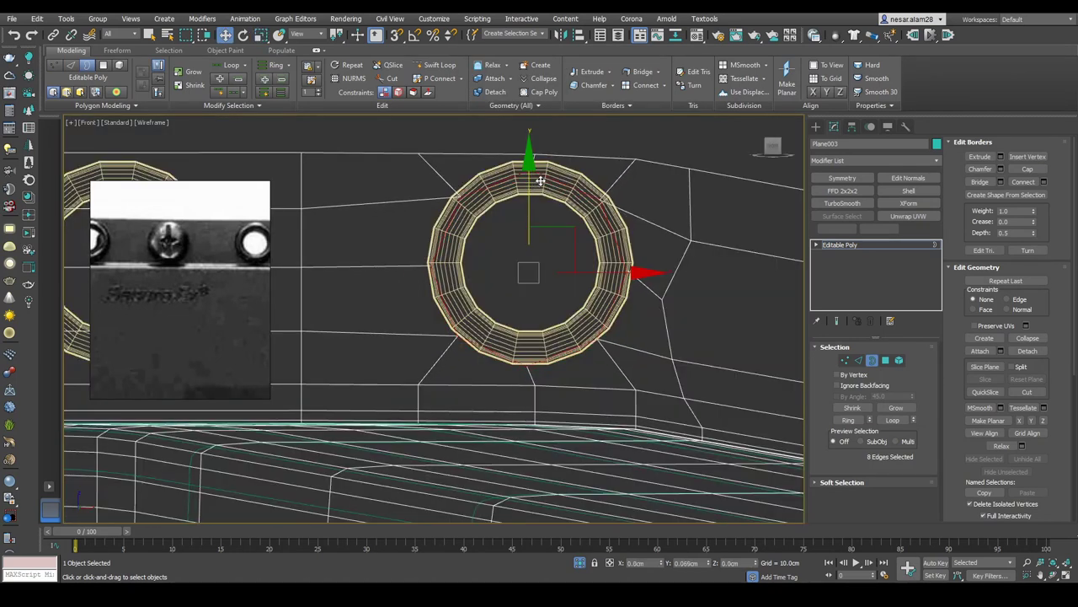
{"action": "key", "text": "r"}
{"action": "key", "text": "w"}
{"action": "key", "text": "F3"}
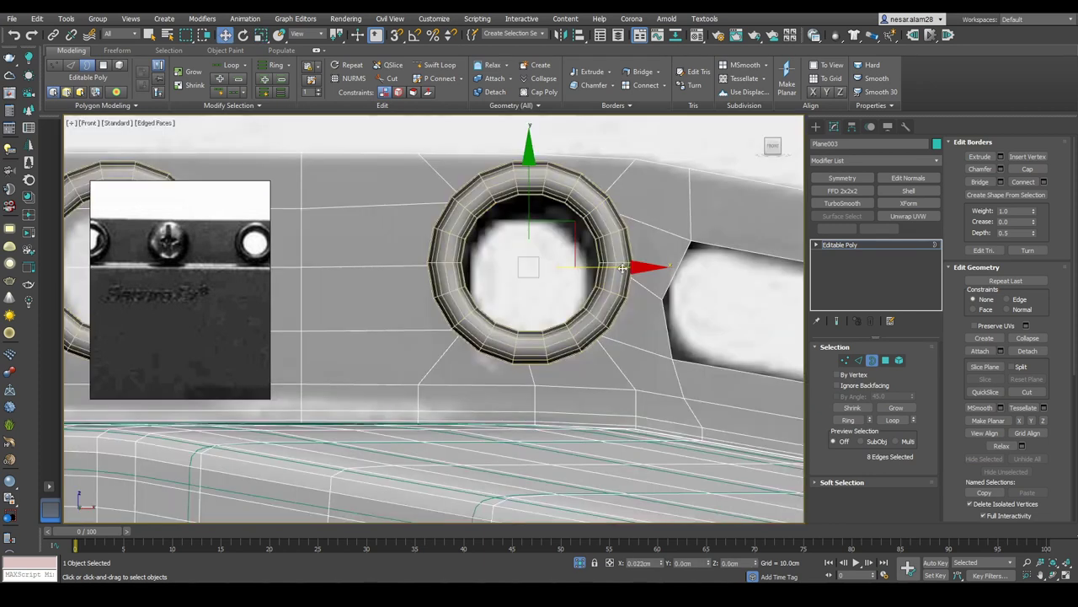
Step: Move the upper-edge vertex closer above the ring and connect the top of the hole to the sheath's upper edge
{"action": "key", "text": "F3"}
{"action": "middle_click_drag", "start_coordinate": [474, 171], "coordinate": [503, 213]}
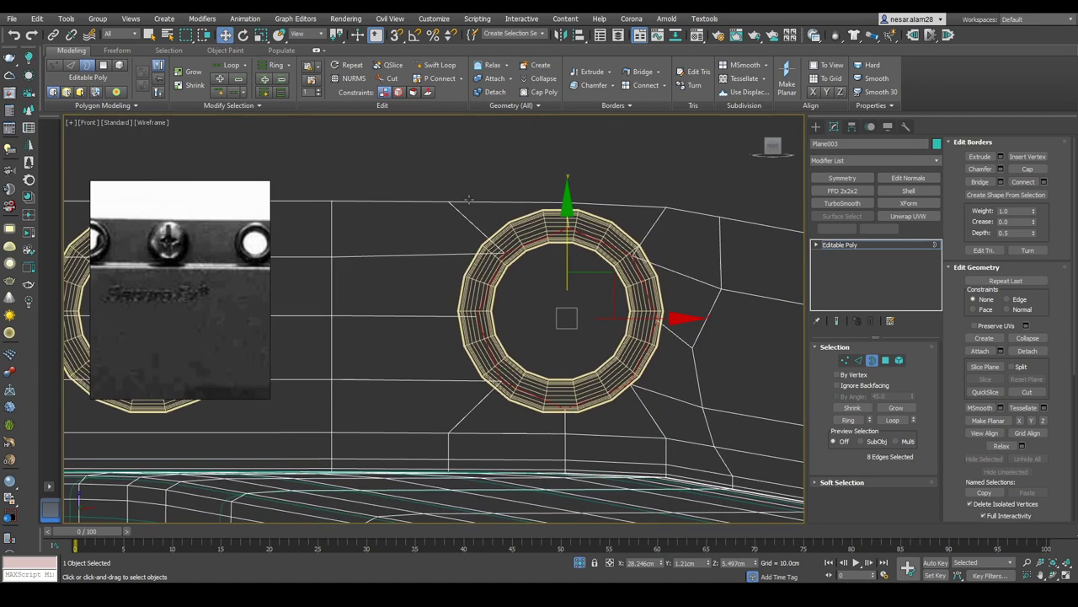
{"action": "key", "text": "1"}
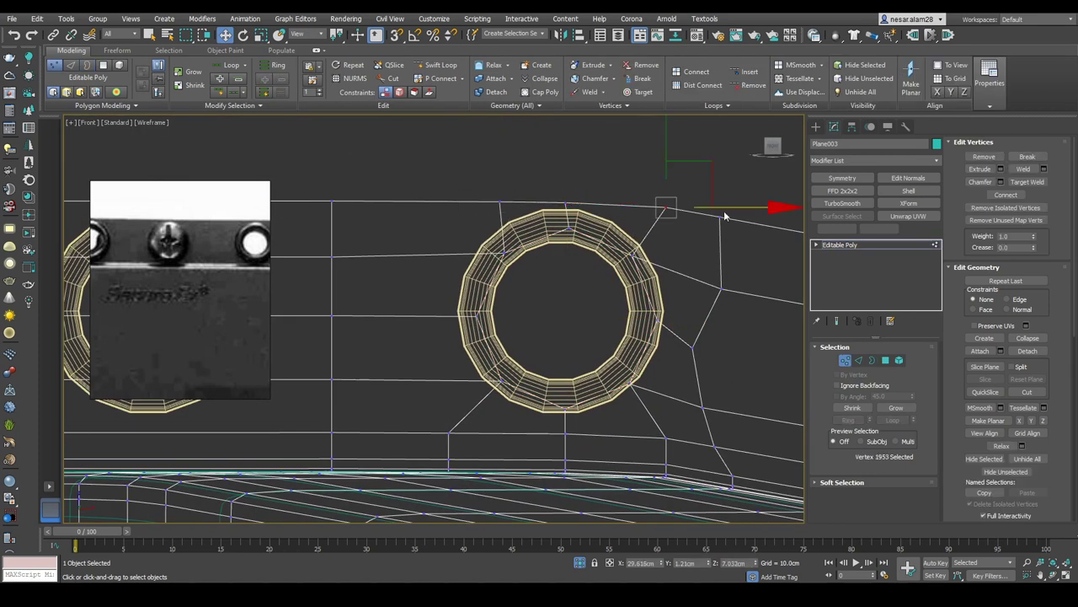
{"action": "key", "text": "F3"}
Step: Connect the edges behind the neighbouring upper ring to add a cross edge loop between the straight slot and the next loop
{"action": "scroll", "coordinate": [699, 221], "scroll_direction": "down", "scroll_amount": 3}
{"action": "middle_click_drag", "start_coordinate": [548, 244], "coordinate": [668, 221]}
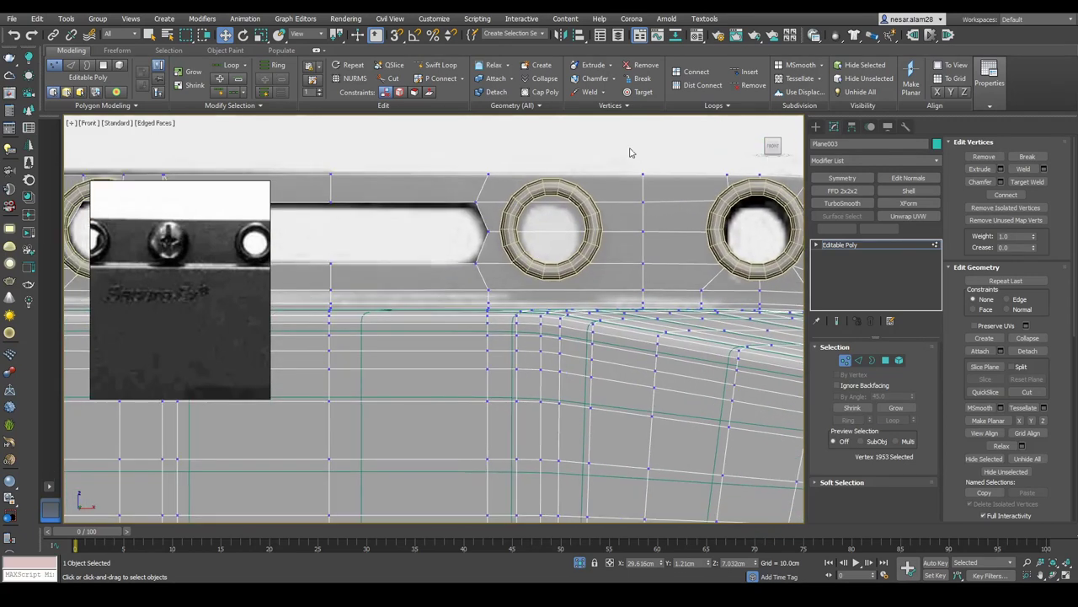
{"action": "left_click_drag", "start_coordinate": [660, 310], "coordinate": [660, 310]}
{"action": "middle_click_drag", "start_coordinate": [660, 310], "coordinate": [655, 192], "text": "alt"}
{"action": "middle_click_drag", "start_coordinate": [651, 311], "coordinate": [658, 320]}
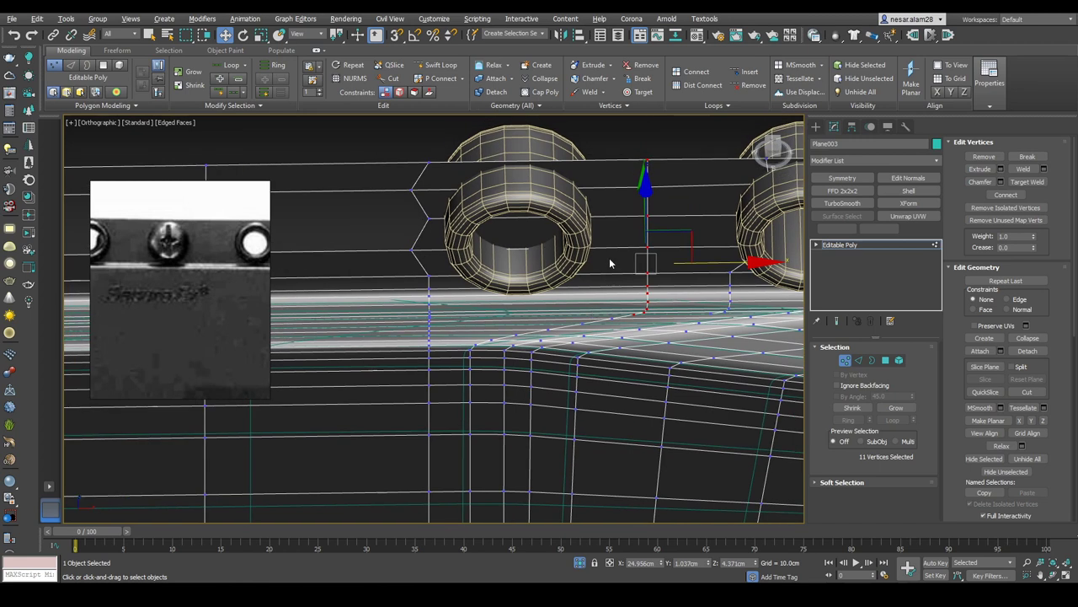
{"action": "key", "text": "2"}
{"action": "key", "text": "F3"}
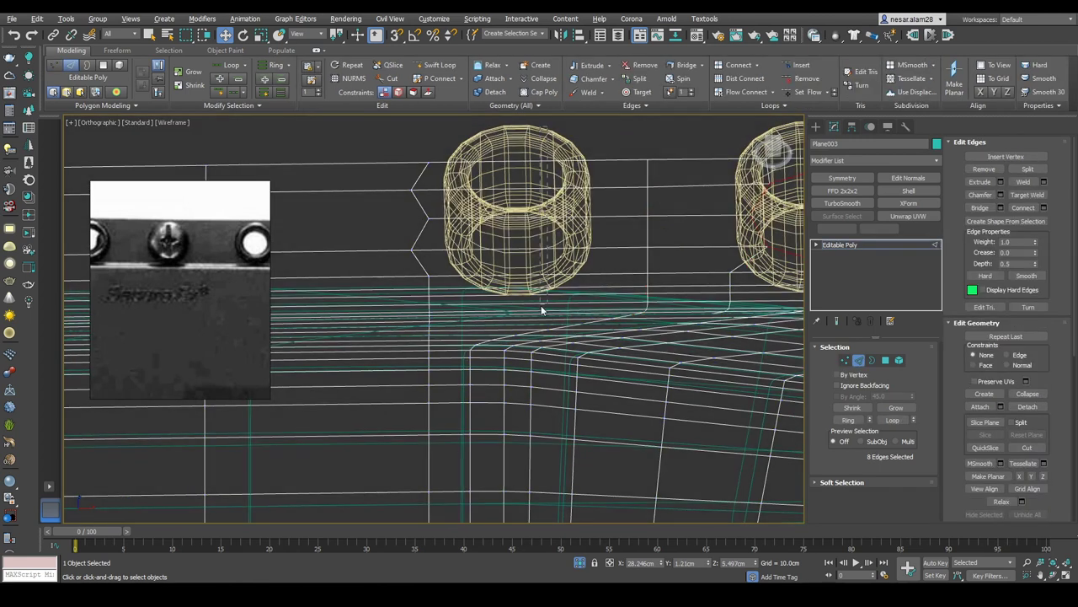
{"action": "key", "text": "F3"}
{"action": "right_click", "coordinate": [621, 219]}
{"action": "left_click", "coordinate": [554, 255]}
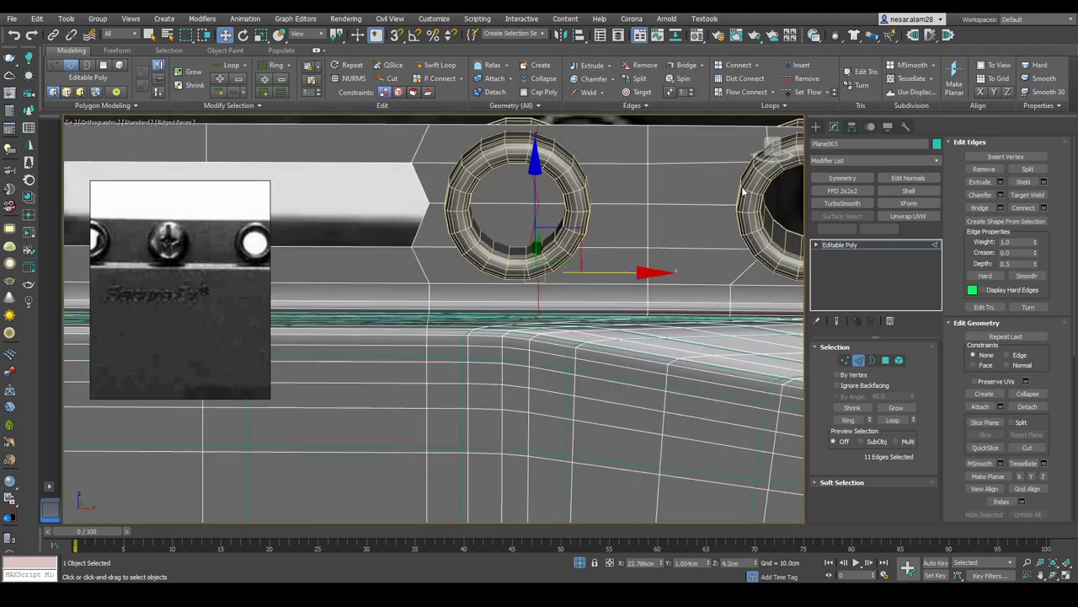
Step: Flatten the new edge loop into a straight line and move it about 1.1 cm toward the tip, just beyond the ring
{"action": "left_click", "coordinate": [766, 150]}
{"action": "key", "text": "e"}
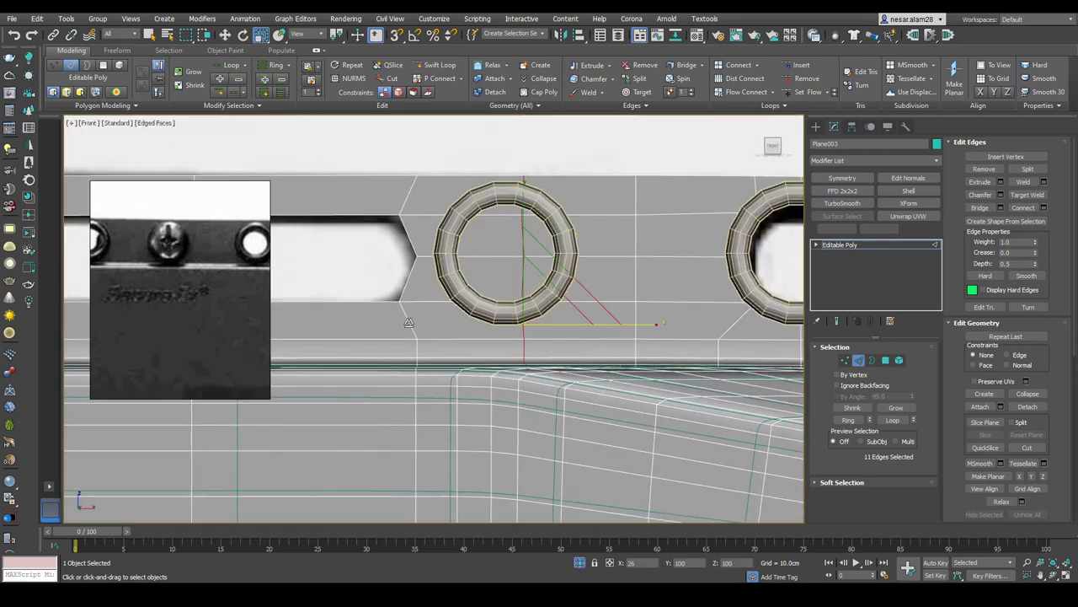
{"action": "key", "text": "w"}
{"action": "middle_click_drag", "start_coordinate": [364, 336], "coordinate": [608, 316], "text": "alt"}
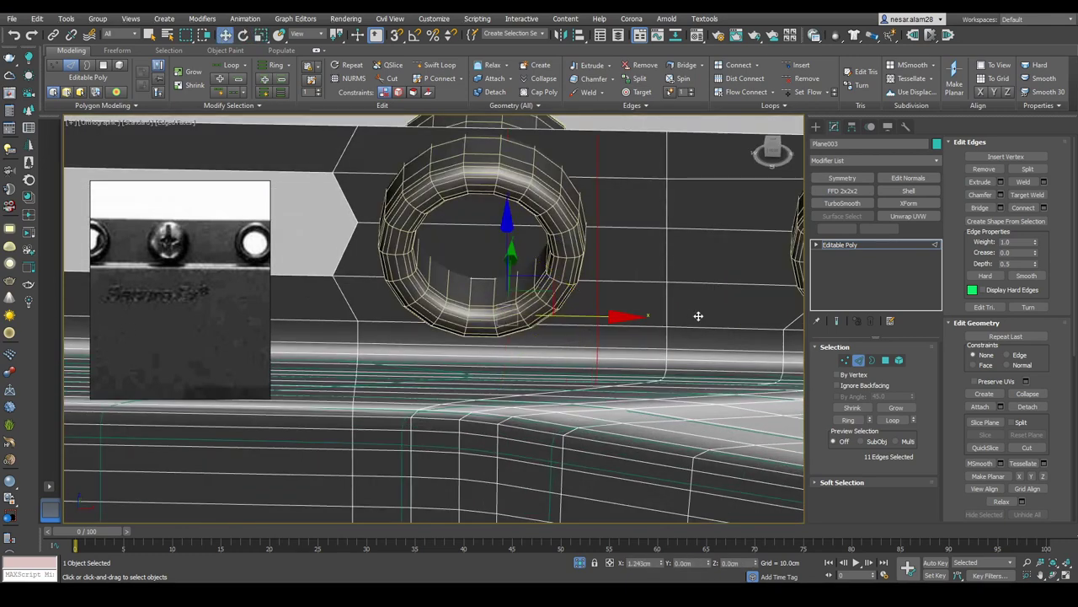
{"action": "scroll", "coordinate": [597, 373], "scroll_direction": "up", "scroll_amount": 3}
{"action": "middle_click_drag", "start_coordinate": [598, 373], "coordinate": [774, 190], "text": "alt"}
{"action": "left_click_drag", "start_coordinate": [773, 190], "coordinate": [775, 154]}
{"action": "left_click", "coordinate": [775, 155]}
{"action": "scroll", "coordinate": [658, 320], "scroll_direction": "up", "scroll_amount": 3}
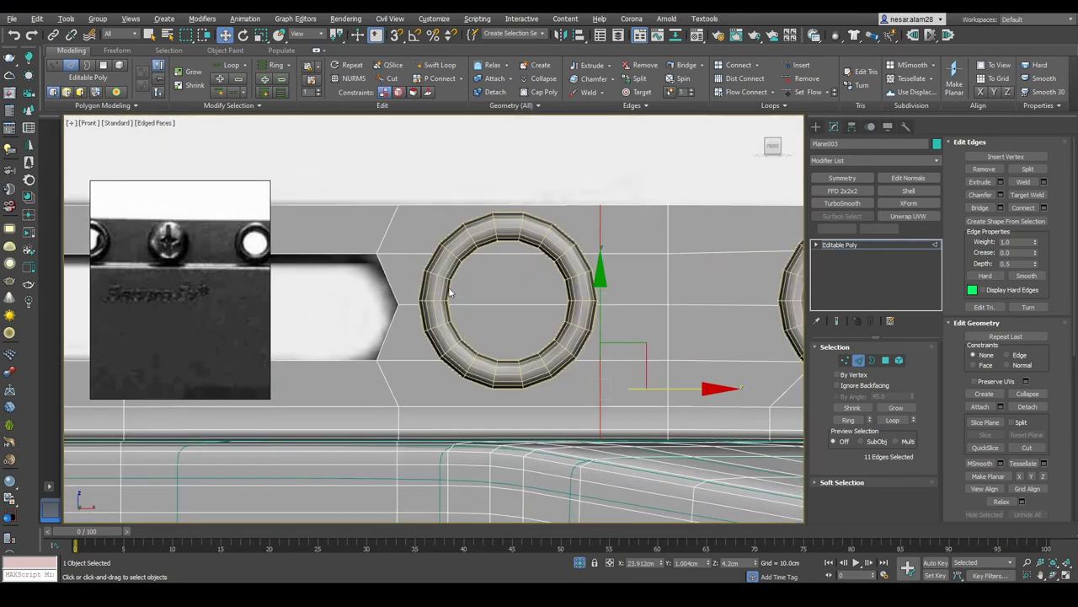
{"action": "scroll", "coordinate": [554, 292], "scroll_direction": "up", "scroll_amount": 2}
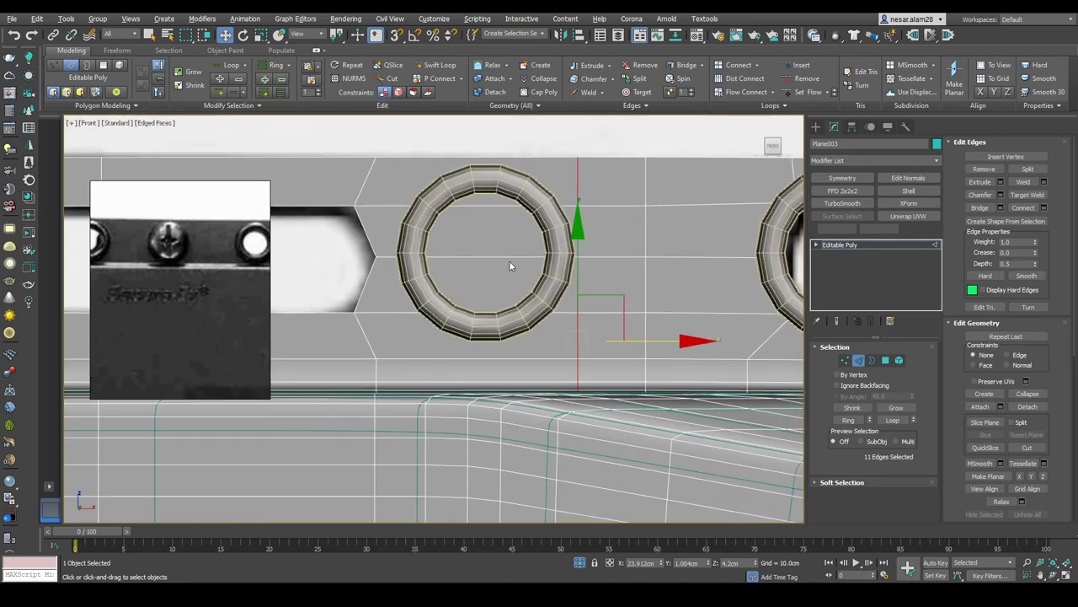
Step: Inset the four polygons behind the ring beside the straight upper slot and regularize them into a round shape
{"action": "left_click", "coordinate": [885, 360]}
{"action": "left_click", "coordinate": [472, 244]}
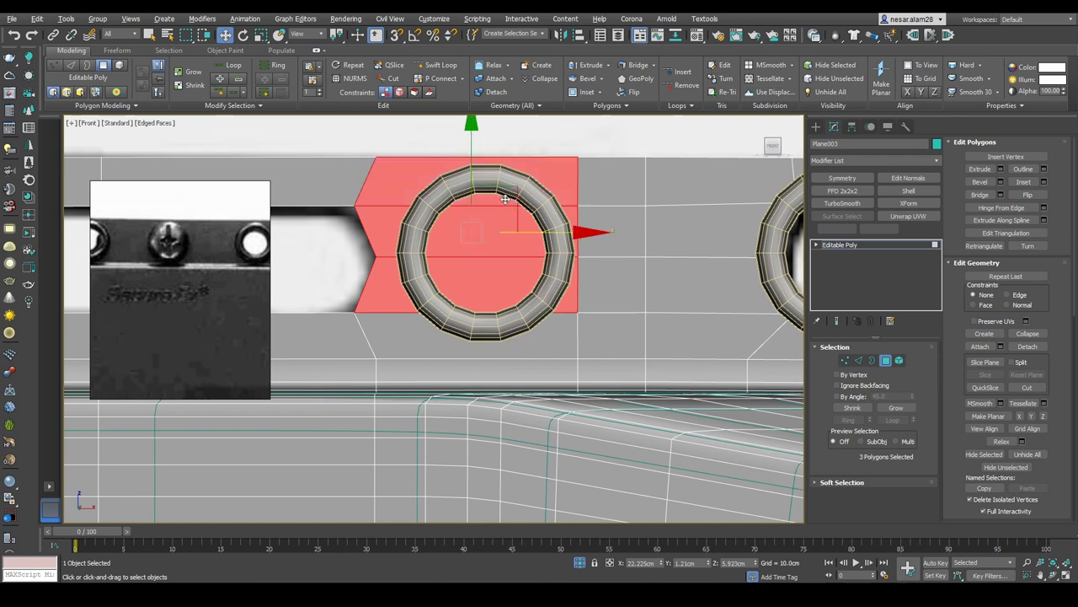
{"action": "left_click", "coordinate": [487, 341], "text": "ctrl"}
{"action": "right_click", "coordinate": [494, 244]}
{"action": "right_click", "coordinate": [470, 198]}
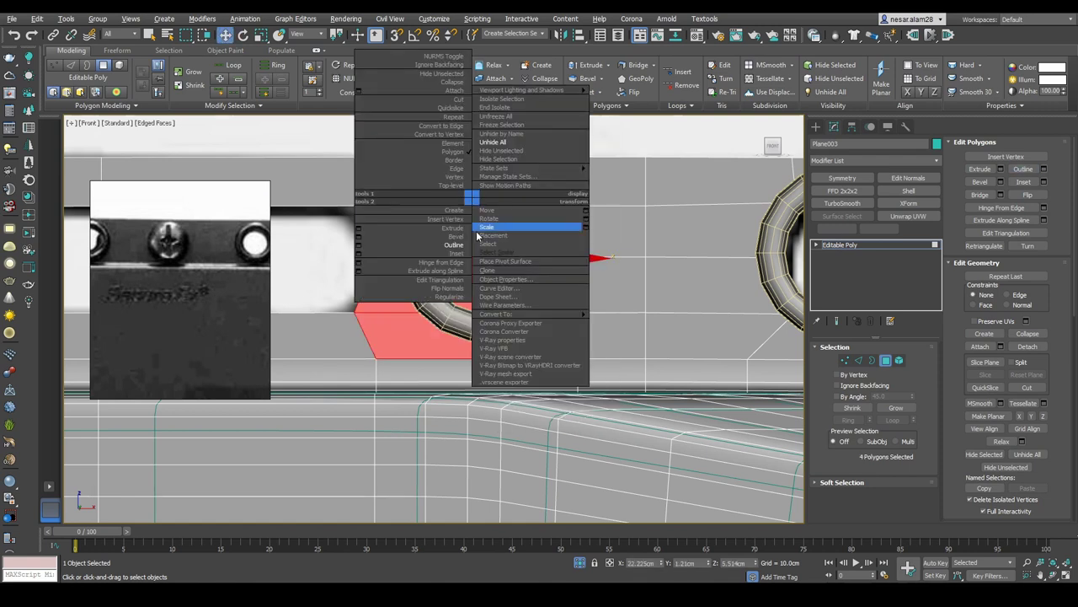
{"action": "left_click", "coordinate": [455, 253]}
{"action": "right_click", "coordinate": [457, 222]}
{"action": "left_click", "coordinate": [446, 313]}
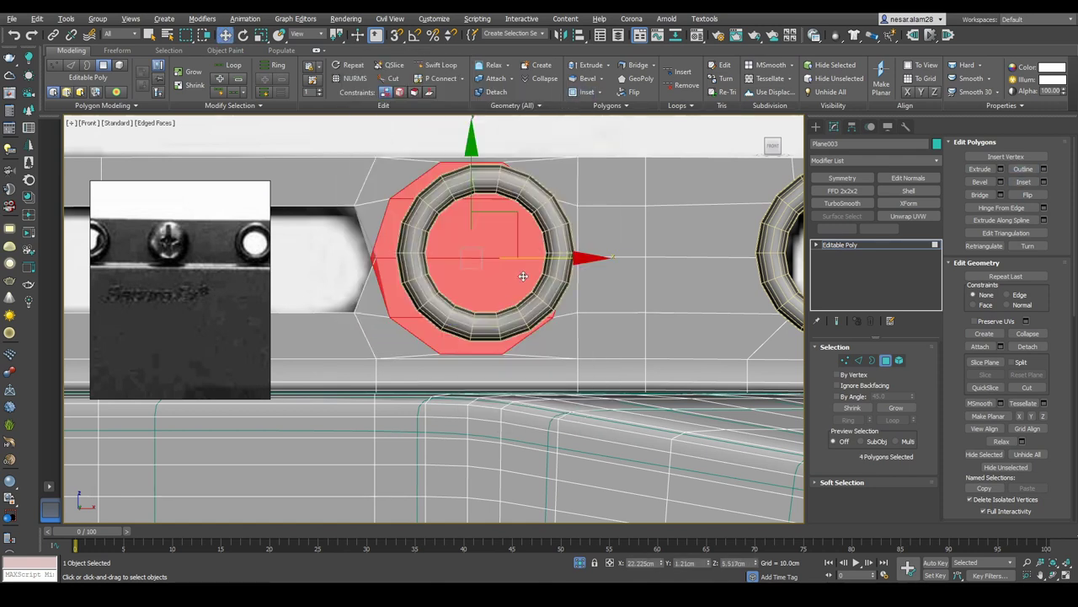
Step: Delete the rounded polygons to open the hole and move its border about 0.33 cm toward the tip and slightly up behind the ring
{"action": "left_click", "coordinate": [608, 292]}
{"action": "left_click", "coordinate": [873, 361]}
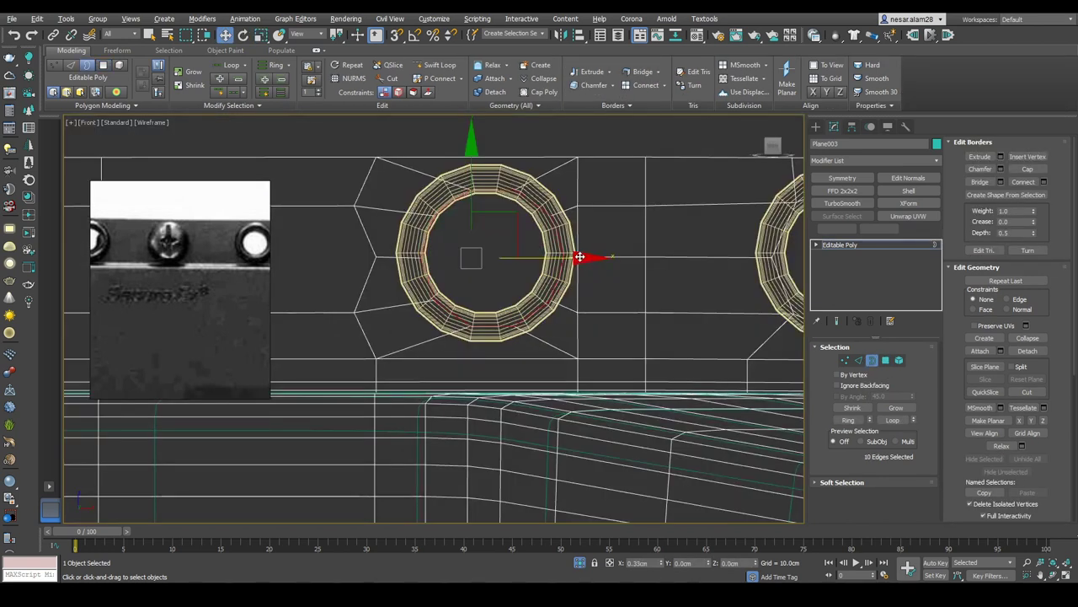
{"action": "key", "text": "F3"}
{"action": "scroll", "coordinate": [662, 247], "scroll_direction": "down", "scroll_amount": 8}
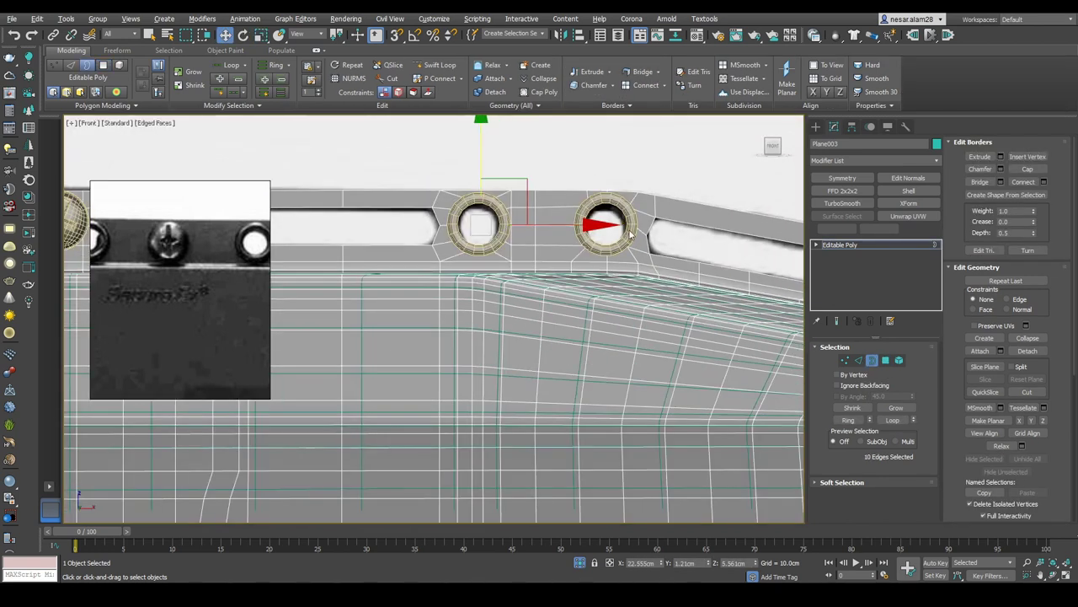
Step: Clone the upper rivet ring just before the angled slot as an element onto the hole beyond that slot
{"action": "scroll", "coordinate": [662, 247], "scroll_direction": "down", "scroll_amount": 2}
{"action": "key", "text": "3"}
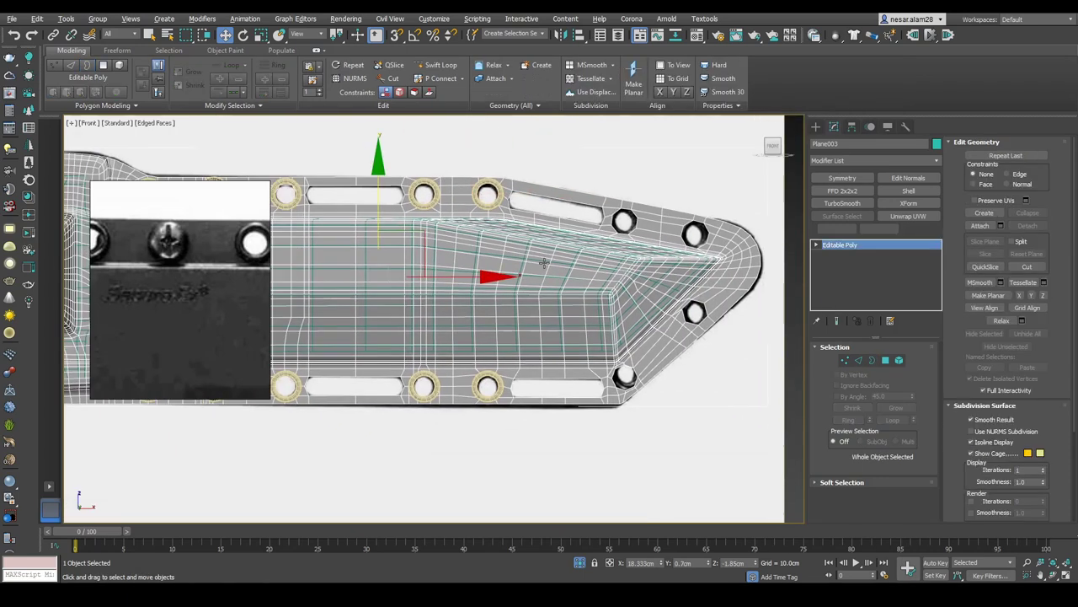
{"action": "scroll", "coordinate": [518, 213], "scroll_direction": "up", "scroll_amount": 3}
{"action": "scroll", "coordinate": [518, 214], "scroll_direction": "up", "scroll_amount": 2}
{"action": "scroll", "coordinate": [581, 195], "scroll_direction": "down", "scroll_amount": 2}
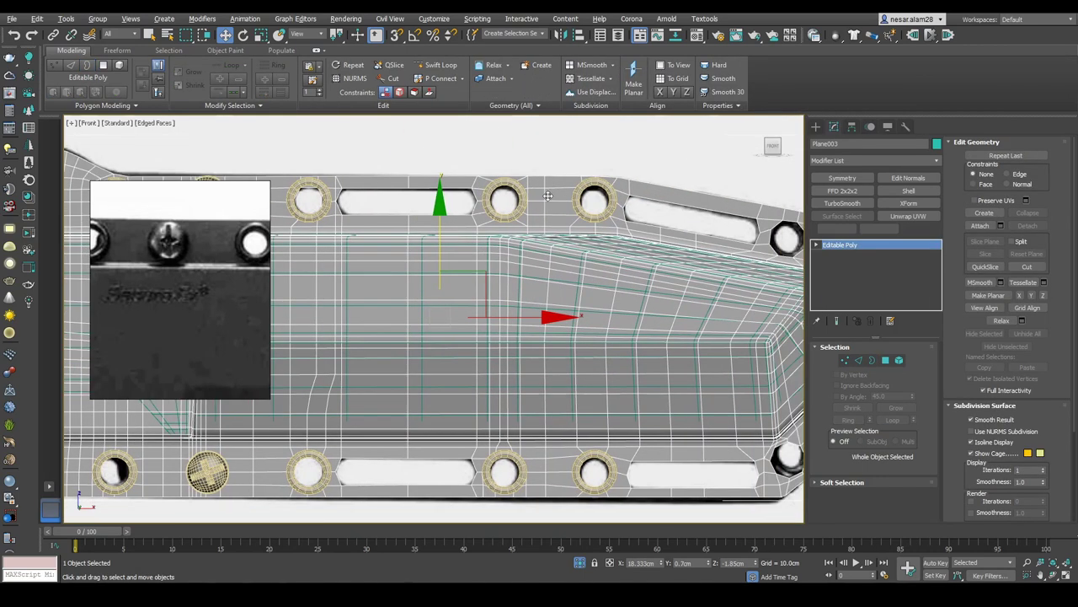
{"action": "scroll", "coordinate": [622, 178], "scroll_direction": "up", "scroll_amount": 3}
{"action": "middle_click_drag", "start_coordinate": [623, 178], "coordinate": [575, 162]}
{"action": "left_click", "coordinate": [758, 278]}
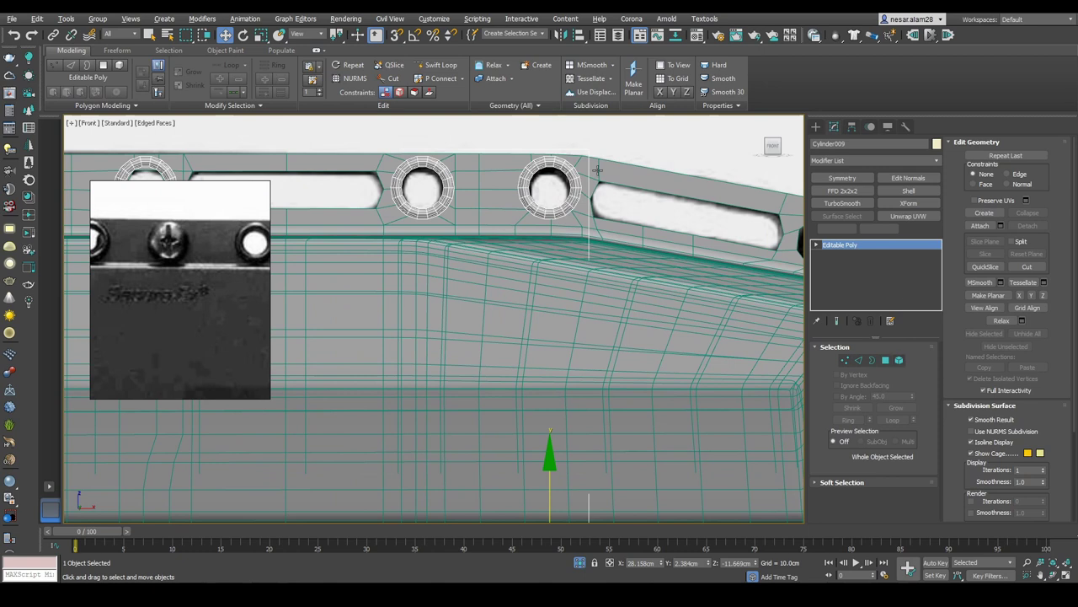
{"action": "key", "text": "5"}
{"action": "left_click", "coordinate": [549, 187]}
{"action": "scroll", "coordinate": [312, 135], "scroll_direction": "down", "scroll_amount": 2}
{"action": "left_click_drag", "start_coordinate": [527, 164], "coordinate": [716, 164], "text": "shift"}
{"action": "key", "text": "Return"}
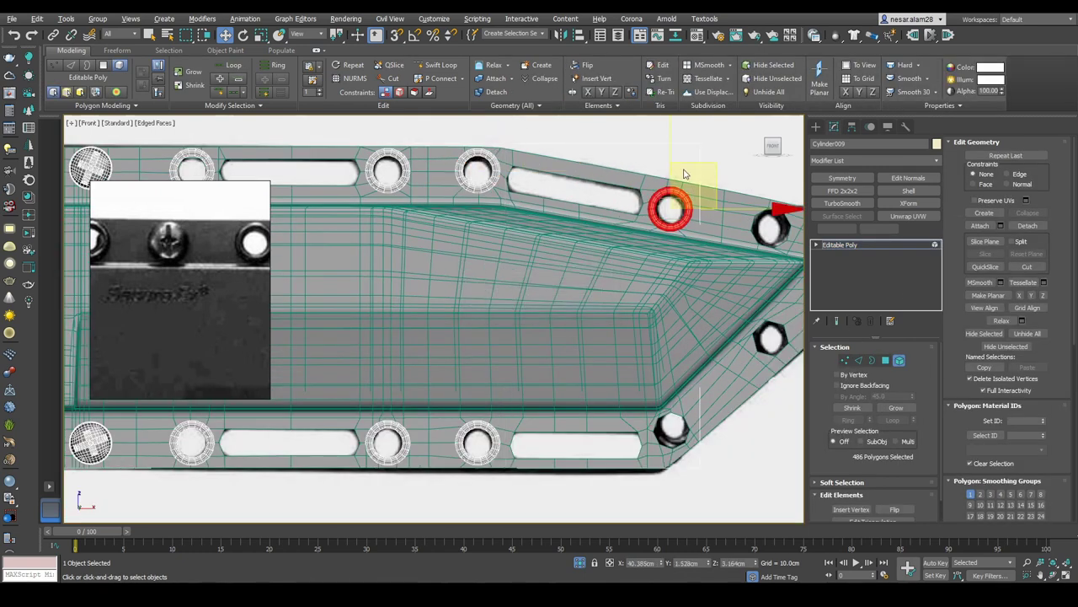
Step: Clone the ring onto the lower corner hole as an element and nudge it up about 0.03 cm
{"action": "left_click_drag", "start_coordinate": [678, 239], "coordinate": [685, 347], "text": "shift"}
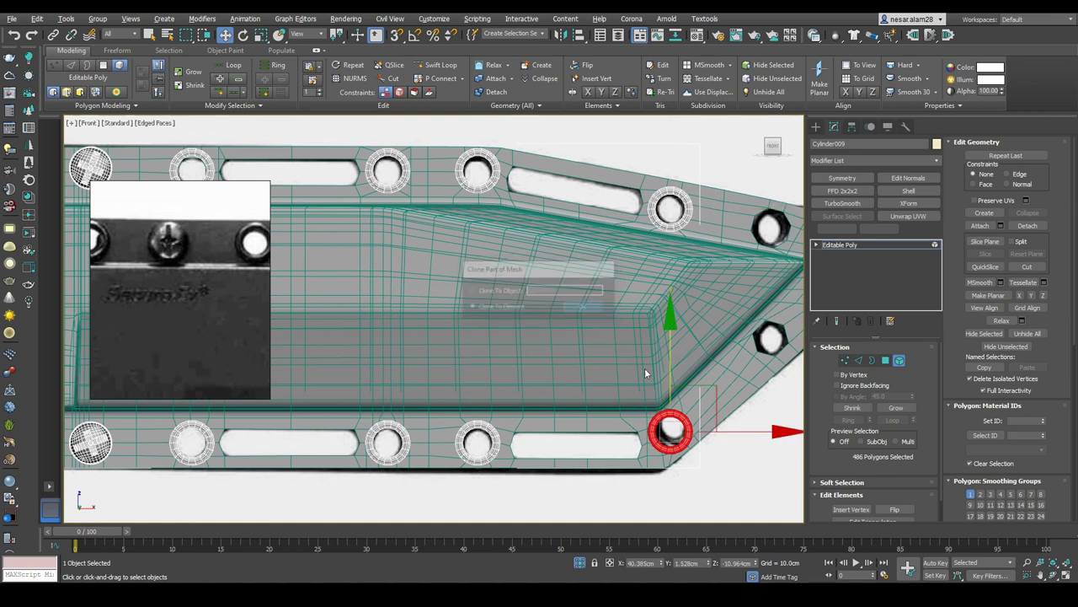
{"action": "left_click", "coordinate": [578, 308]}
{"action": "key", "text": "z"}
{"action": "scroll", "coordinate": [521, 294], "scroll_direction": "down", "scroll_amount": 2}
{"action": "left_click_drag", "start_coordinate": [484, 204], "coordinate": [486, 205]}
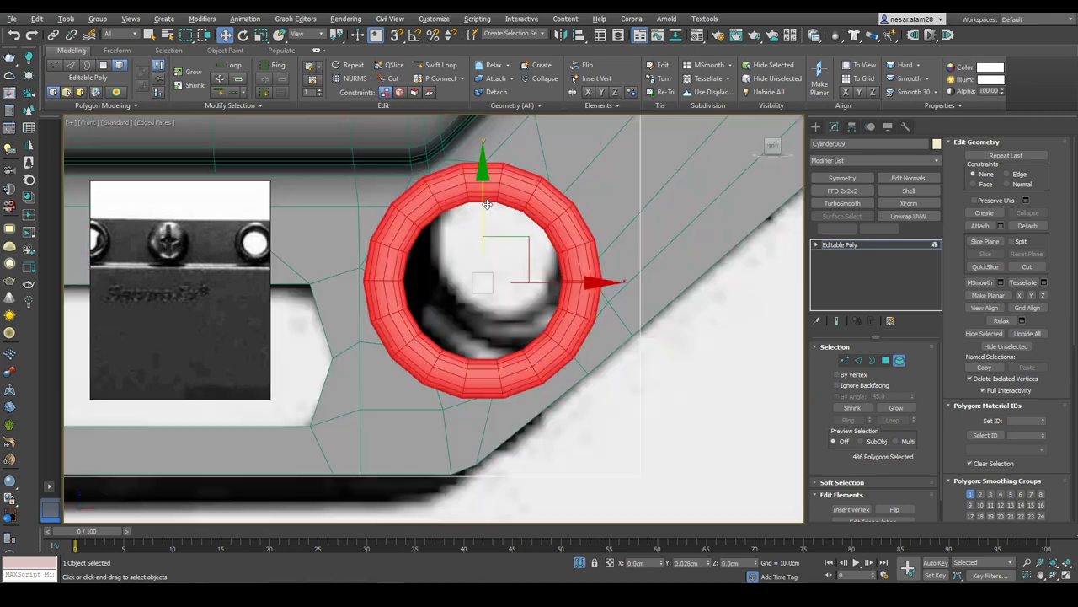
{"action": "scroll", "coordinate": [487, 204], "scroll_direction": "down", "scroll_amount": 3}
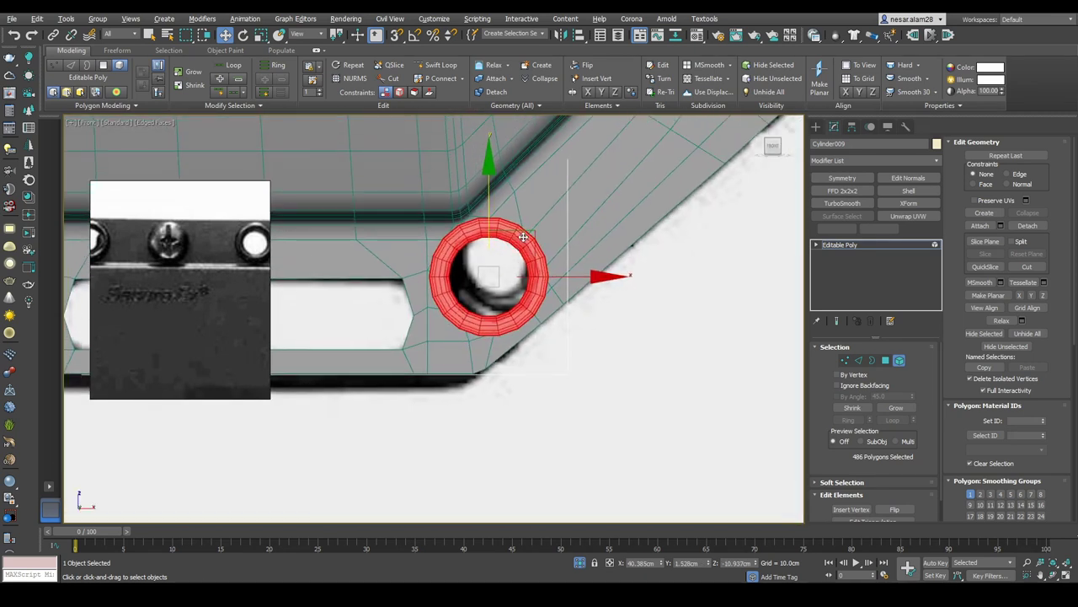
{"action": "scroll", "coordinate": [522, 295], "scroll_direction": "up", "scroll_amount": 3}
{"action": "left_click", "coordinate": [899, 360]}
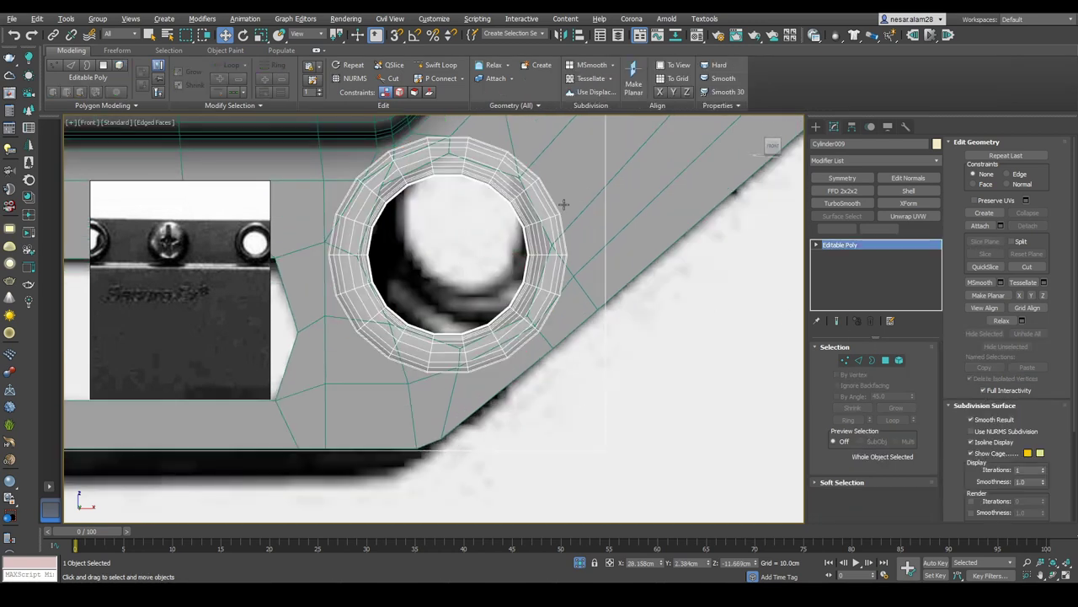
Step: Move the sheath's lower corner hole border about 0.07 cm back and down, and scale it to fit centered behind the ring
{"action": "left_click", "coordinate": [573, 199]}
{"action": "key", "text": "3"}
{"action": "left_click", "coordinate": [530, 201]}
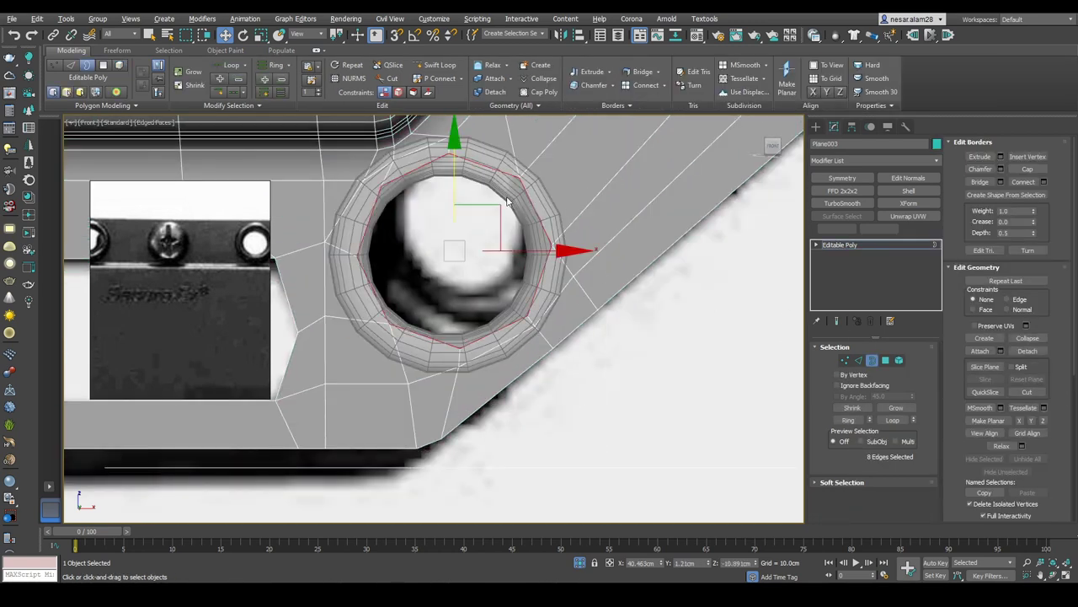
{"action": "key", "text": "r"}
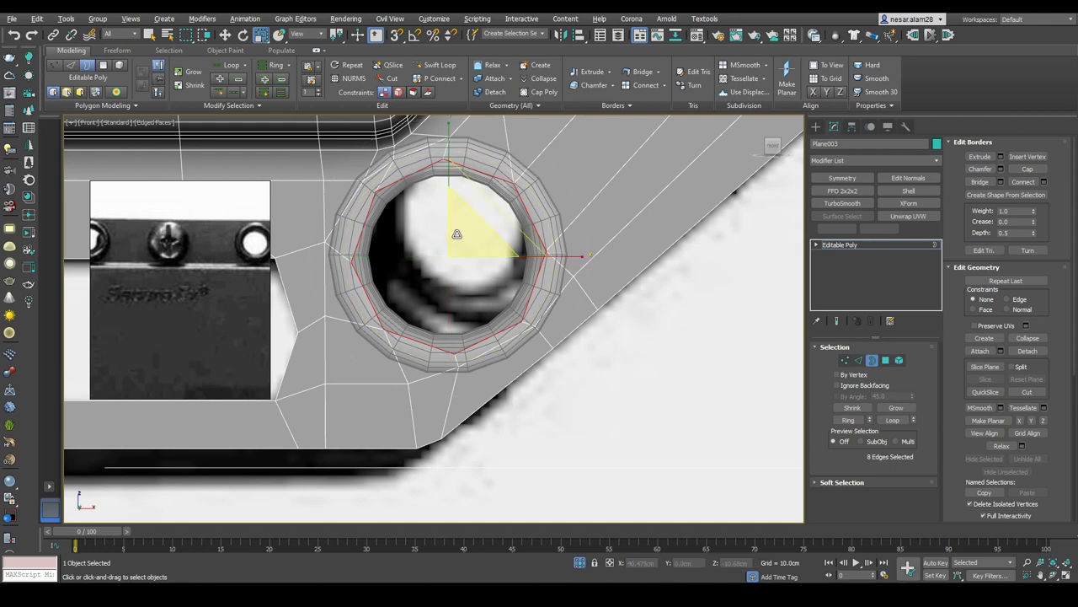
{"action": "scroll", "coordinate": [460, 234], "scroll_direction": "down", "scroll_amount": 3}
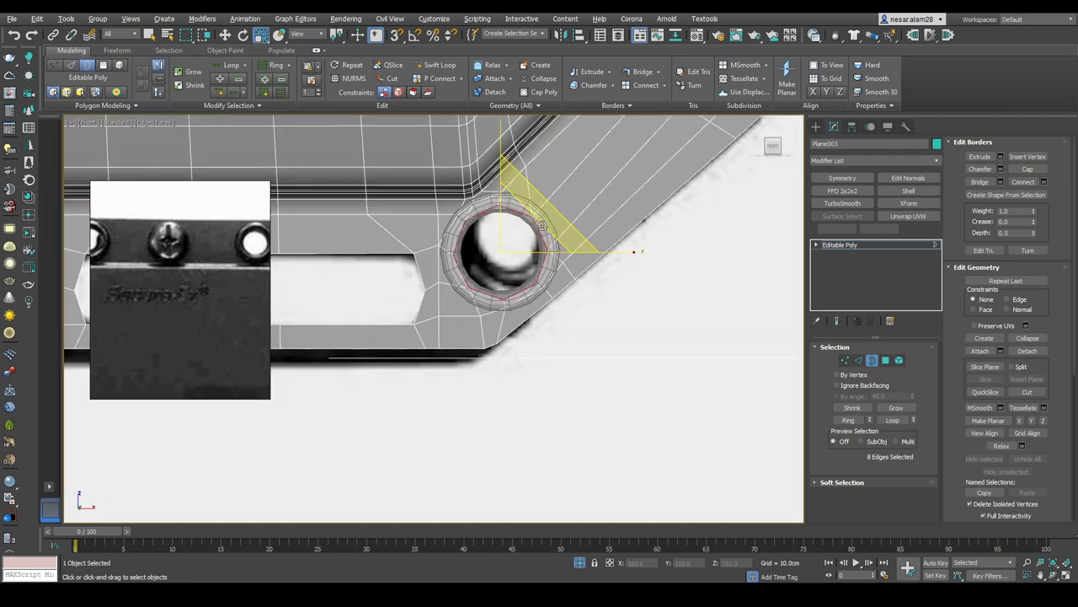
{"action": "scroll", "coordinate": [541, 217], "scroll_direction": "down", "scroll_amount": 3}
{"action": "key", "text": "w"}
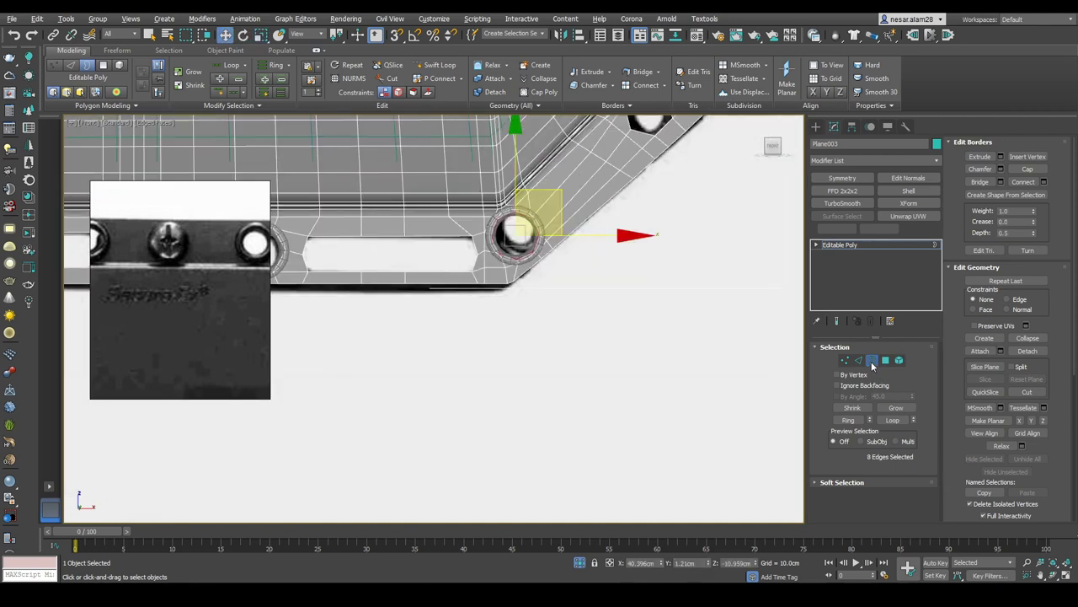
{"action": "left_click", "coordinate": [872, 360]}
Step: Clone the lower corner ring element onto the lower hole near the tip and align it with the hole
{"action": "left_click", "coordinate": [497, 229]}
{"action": "key", "text": "5"}
{"action": "left_click", "coordinate": [506, 223]}
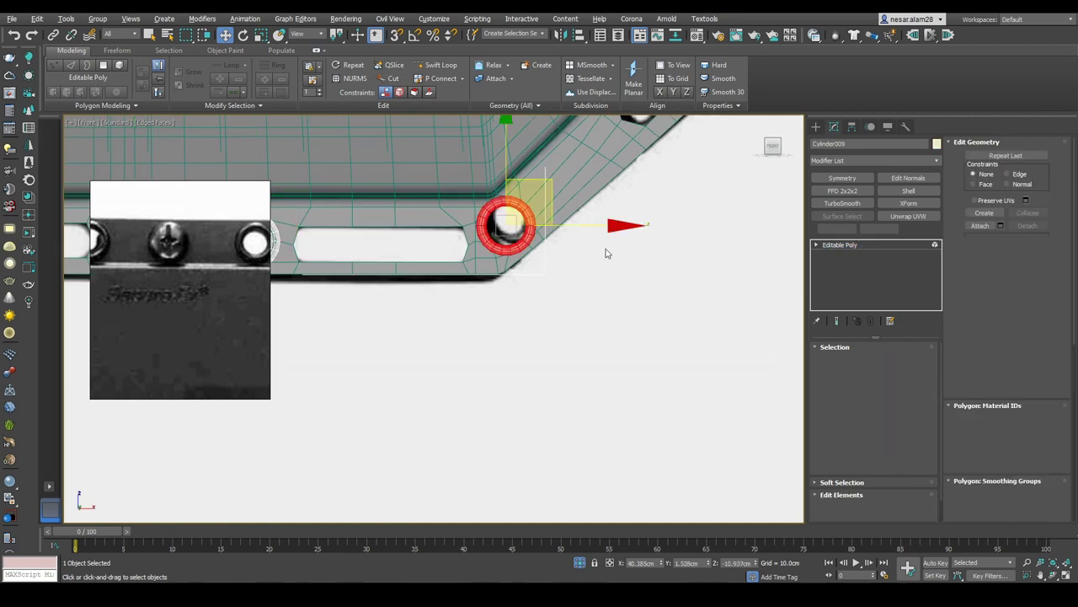
{"action": "scroll", "coordinate": [590, 236], "scroll_direction": "down", "scroll_amount": 3}
{"action": "left_click", "coordinate": [570, 225]}
{"action": "left_click_drag", "start_coordinate": [581, 318], "coordinate": [590, 317], "text": "shift"}
{"action": "left_click", "coordinate": [585, 308]}
{"action": "key", "text": "z"}
{"action": "left_click_drag", "start_coordinate": [510, 256], "coordinate": [506, 163]}
{"action": "key", "text": "shift+z"}
Step: Clone the ring onto the upper hole near the tip and move it down about 0.16 cm to center it
{"action": "left_click", "coordinate": [583, 307]}
{"action": "key", "text": "z"}
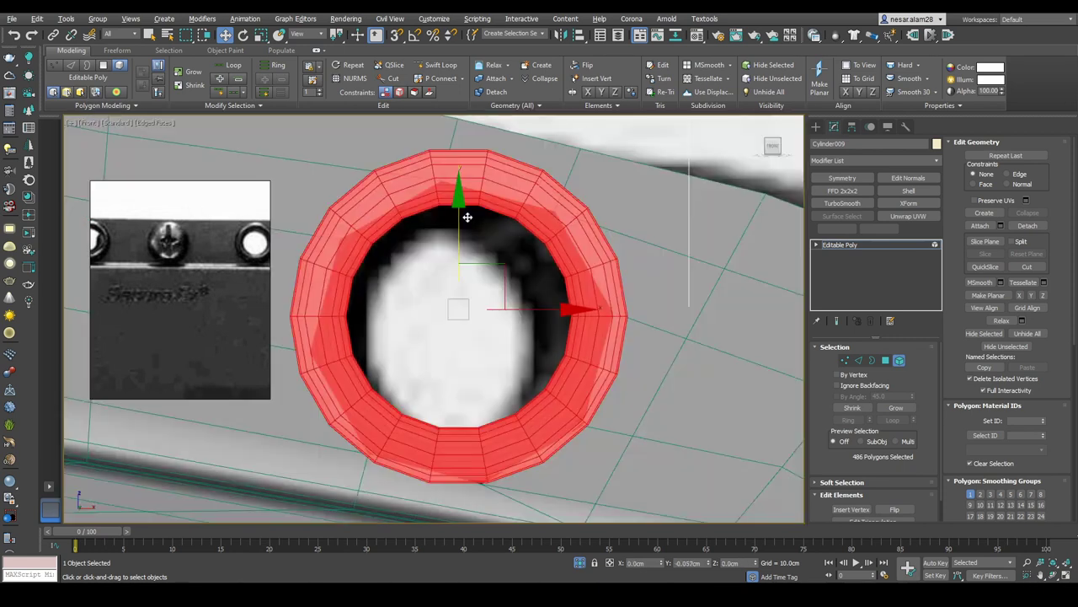
{"action": "left_click_drag", "start_coordinate": [467, 218], "coordinate": [474, 226]}
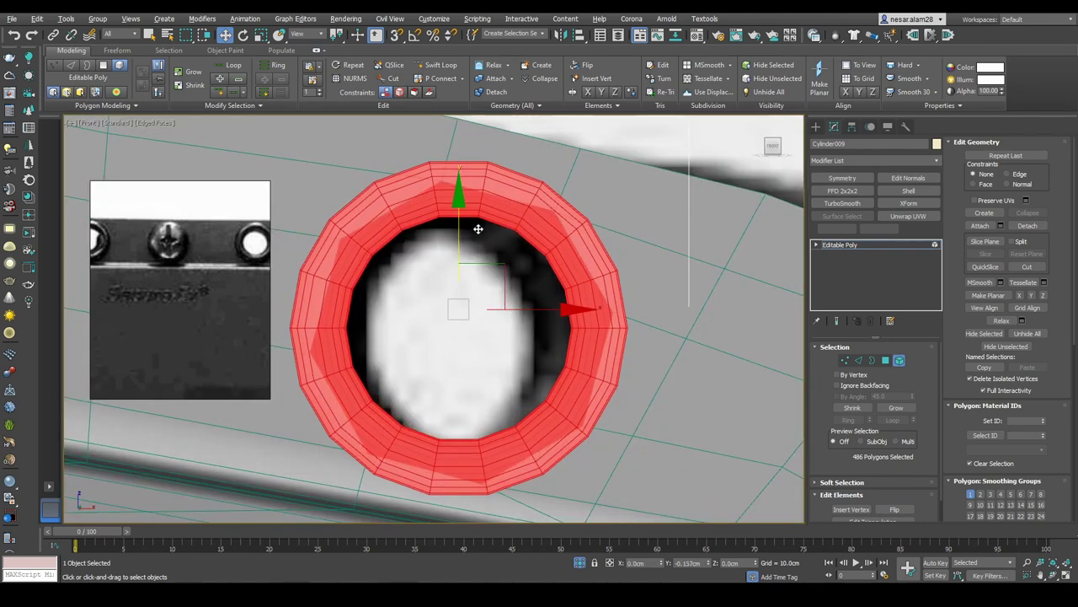
{"action": "key", "text": "4"}
{"action": "scroll", "coordinate": [627, 254], "scroll_direction": "down", "scroll_amount": 5}
{"action": "scroll", "coordinate": [628, 254], "scroll_direction": "down", "scroll_amount": 3}
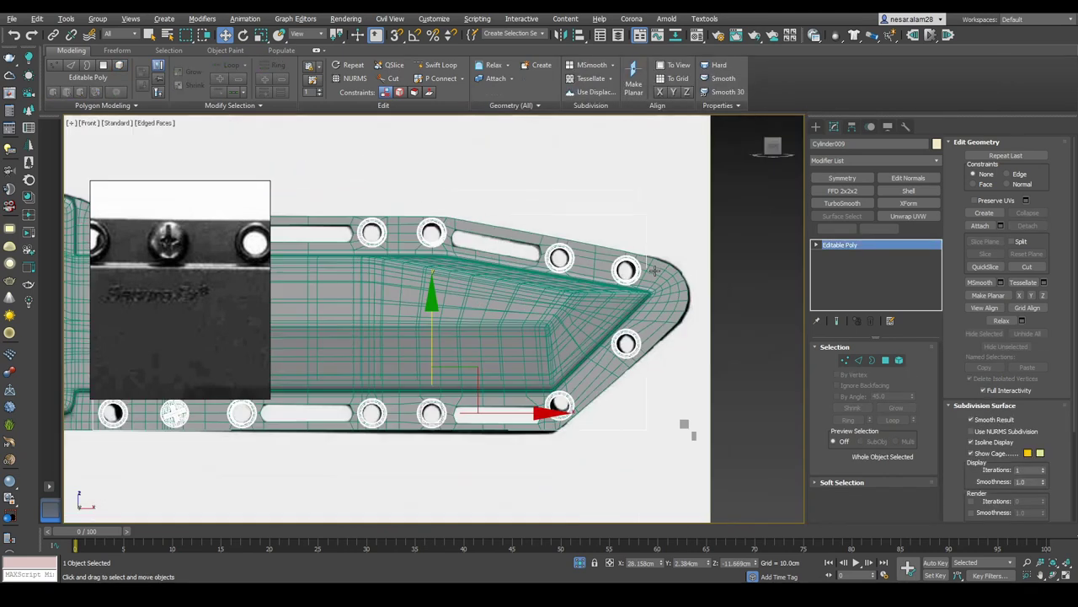
Step: Select the borders of all four slot cutouts on the sheath and return to the front view
{"action": "left_click", "coordinate": [654, 271]}
{"action": "middle_click_drag", "start_coordinate": [655, 272], "coordinate": [635, 231], "text": "alt"}
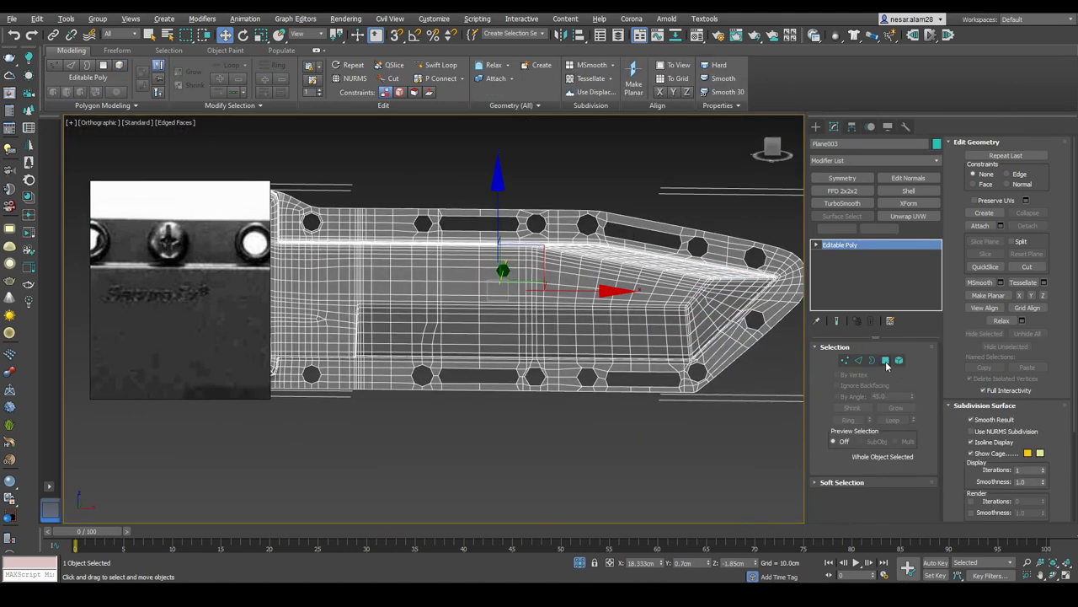
{"action": "key", "text": "3"}
{"action": "left_click", "coordinate": [604, 226]}
{"action": "left_click", "coordinate": [517, 219], "text": "ctrl"}
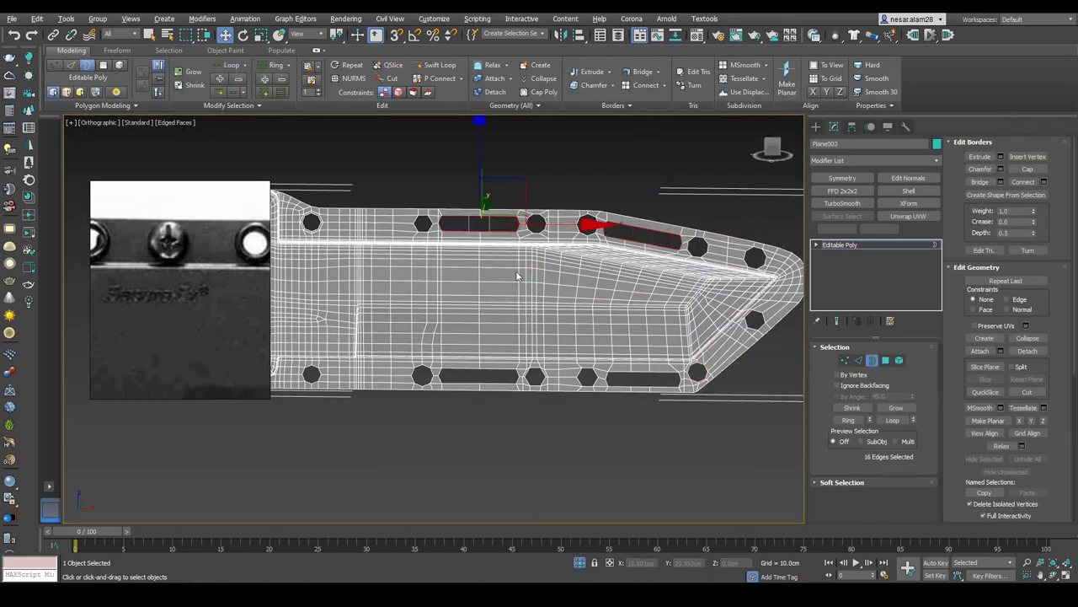
{"action": "left_click", "coordinate": [763, 152]}
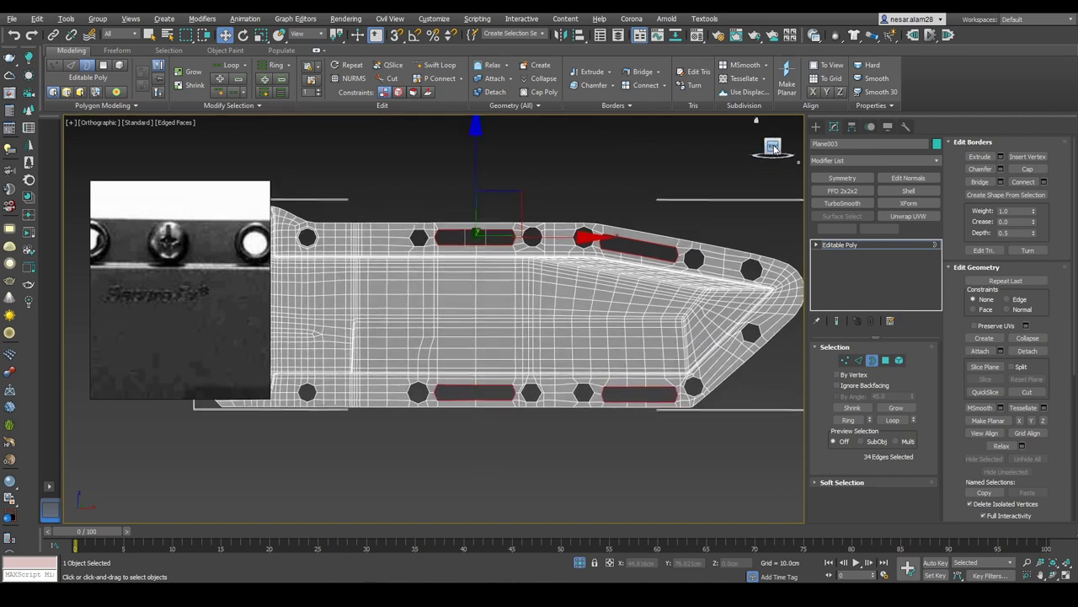
{"action": "scroll", "coordinate": [472, 225], "scroll_direction": "up", "scroll_amount": 5}
{"action": "key", "text": "r"}
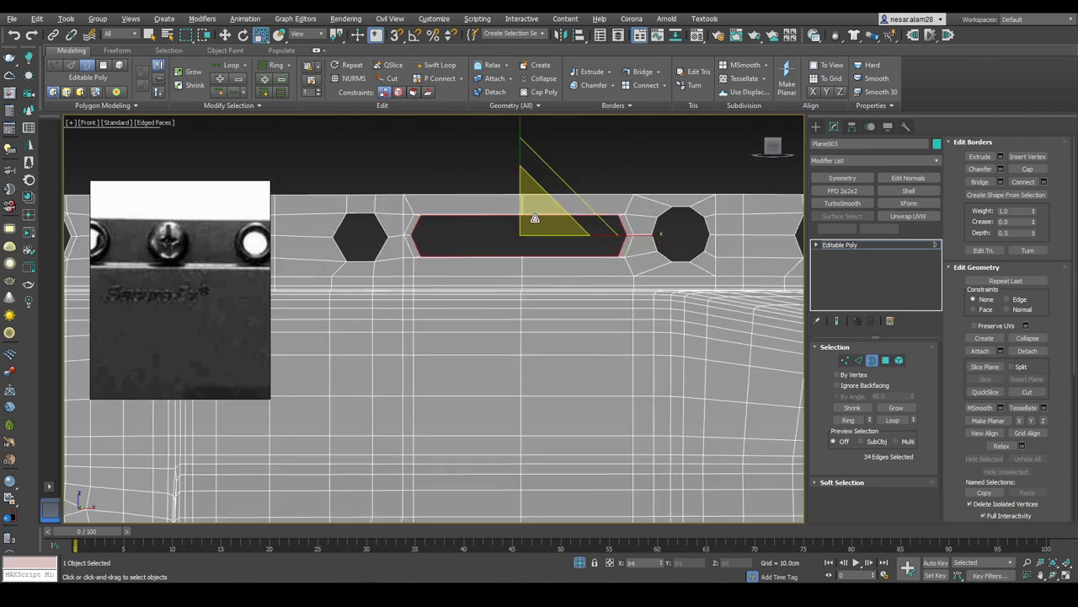
{"action": "scroll", "coordinate": [535, 218], "scroll_direction": "down", "scroll_amount": 3}
{"action": "middle_click_drag", "start_coordinate": [535, 218], "coordinate": [466, 171]}
{"action": "scroll", "coordinate": [473, 157], "scroll_direction": "up", "scroll_amount": 3}
{"action": "scroll", "coordinate": [455, 234], "scroll_direction": "up", "scroll_amount": 3}
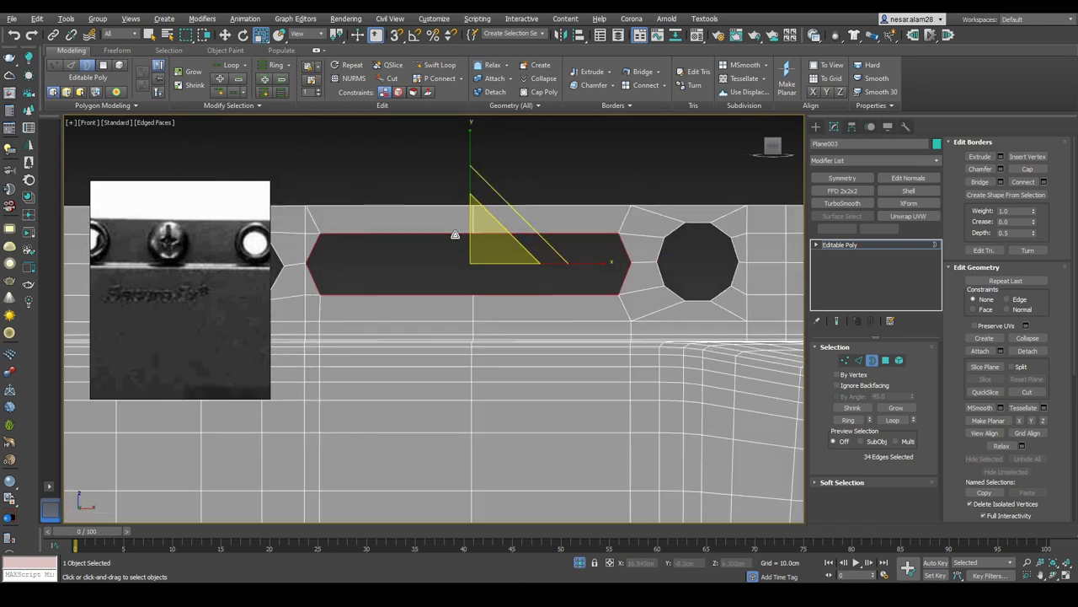
{"action": "left_click", "coordinate": [1000, 157]}
{"action": "left_click", "coordinate": [1001, 182]}
{"action": "left_click", "coordinate": [1000, 169]}
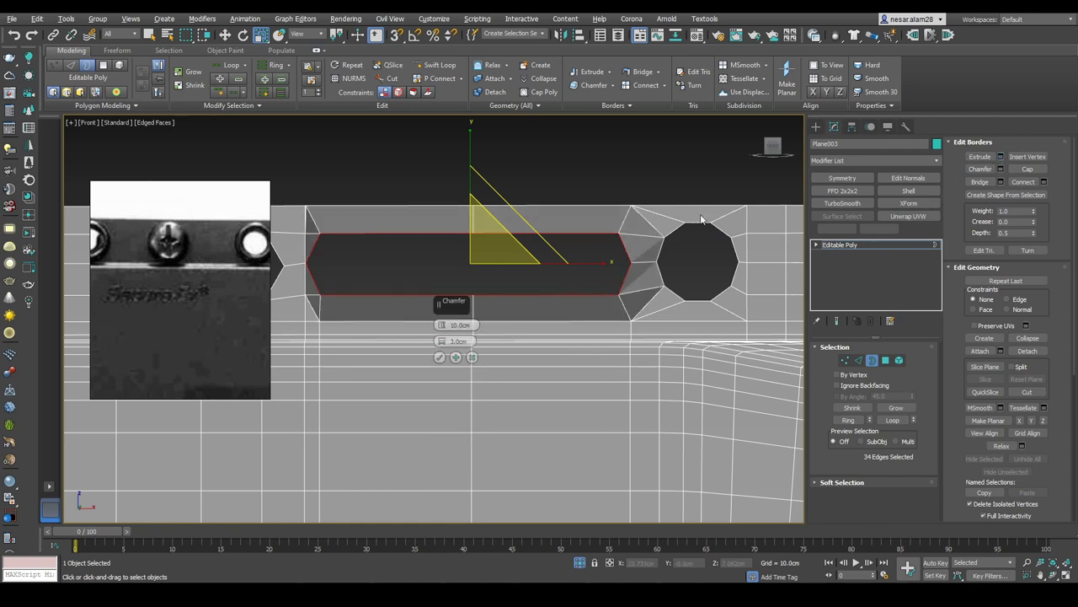
{"action": "left_click_drag", "start_coordinate": [441, 325], "coordinate": [425, 362]}
{"action": "right_click", "coordinate": [439, 343]}
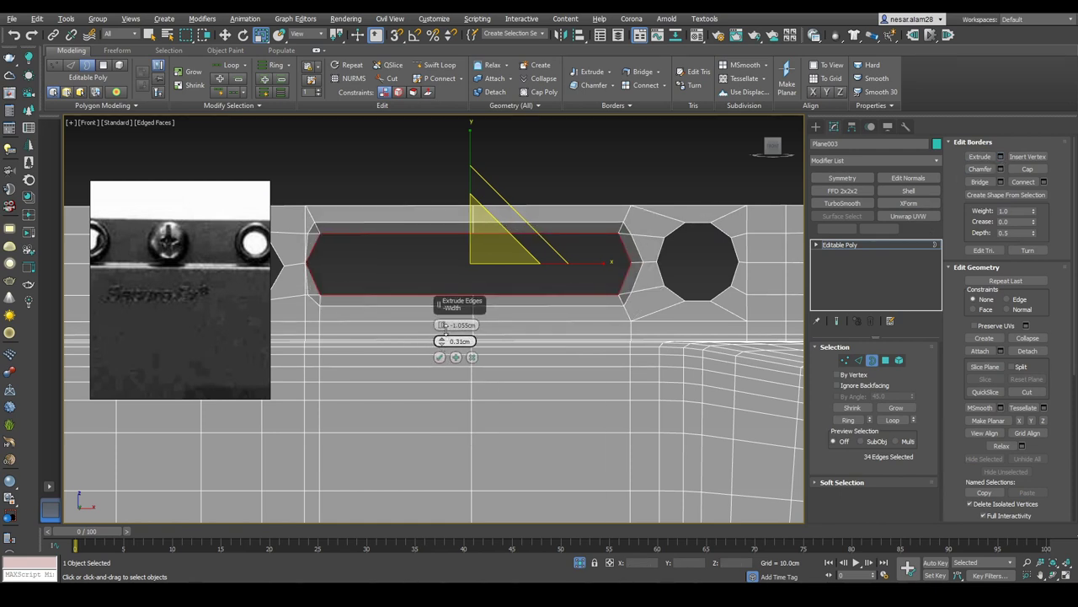
{"action": "left_click_drag", "start_coordinate": [442, 344], "coordinate": [446, 335]}
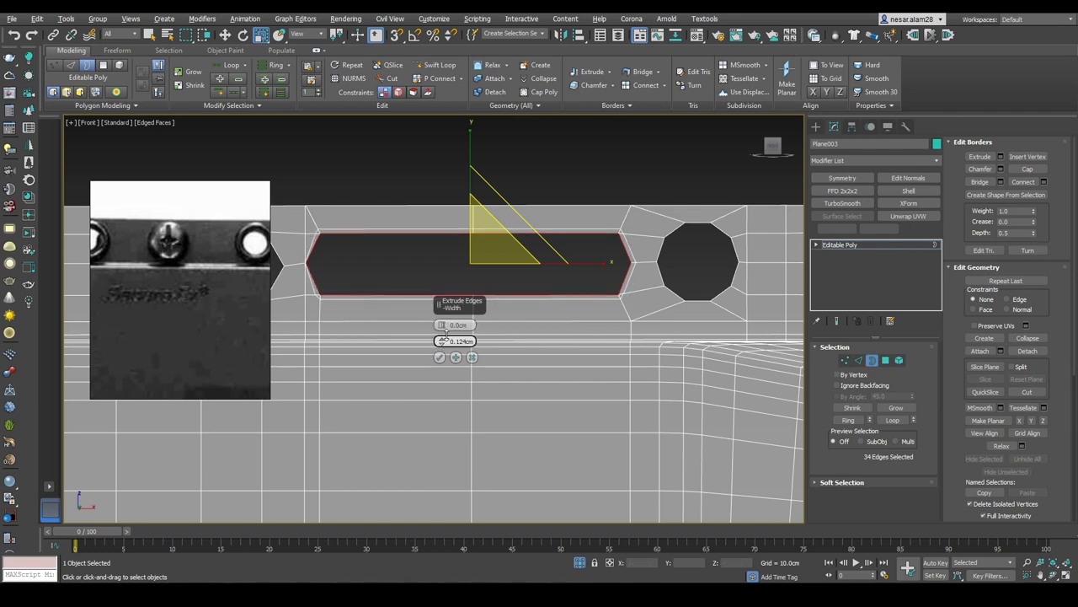
{"action": "middle_click_drag", "start_coordinate": [439, 357], "coordinate": [228, 328]}
{"action": "left_click", "coordinate": [472, 357]}
Step: Move the vertex at the straight upper slot's end about 0.26 cm away from the slot toward the neighbouring hole
{"action": "scroll", "coordinate": [561, 267], "scroll_direction": "up", "scroll_amount": 6}
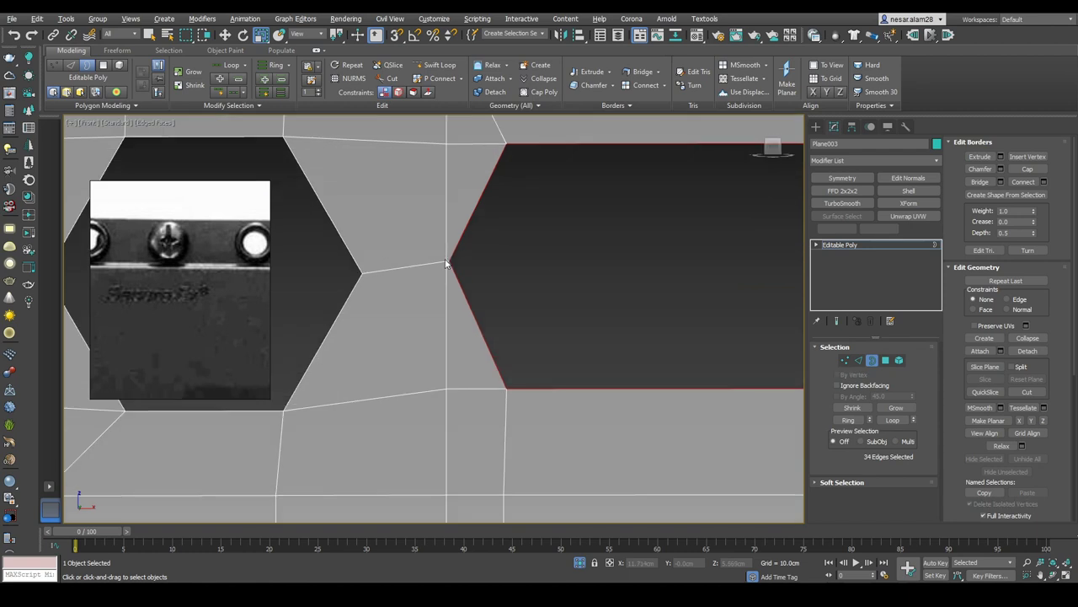
{"action": "key", "text": "1"}
{"action": "left_click", "coordinate": [446, 262]}
{"action": "key", "text": "w"}
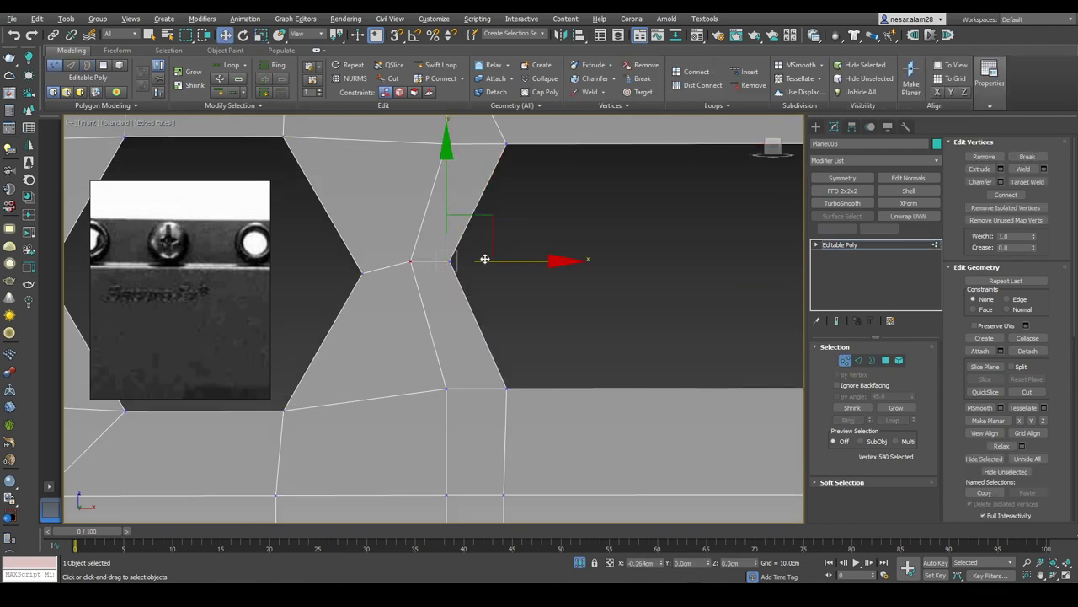
Step: Examine the edge spacing around the remaining slots and holes along the upper and lower edges
{"action": "scroll", "coordinate": [658, 270], "scroll_direction": "down", "scroll_amount": 5}
{"action": "scroll", "coordinate": [640, 251], "scroll_direction": "up", "scroll_amount": 3}
{"action": "scroll", "coordinate": [587, 255], "scroll_direction": "up", "scroll_amount": 2}
{"action": "scroll", "coordinate": [527, 233], "scroll_direction": "down", "scroll_amount": 6}
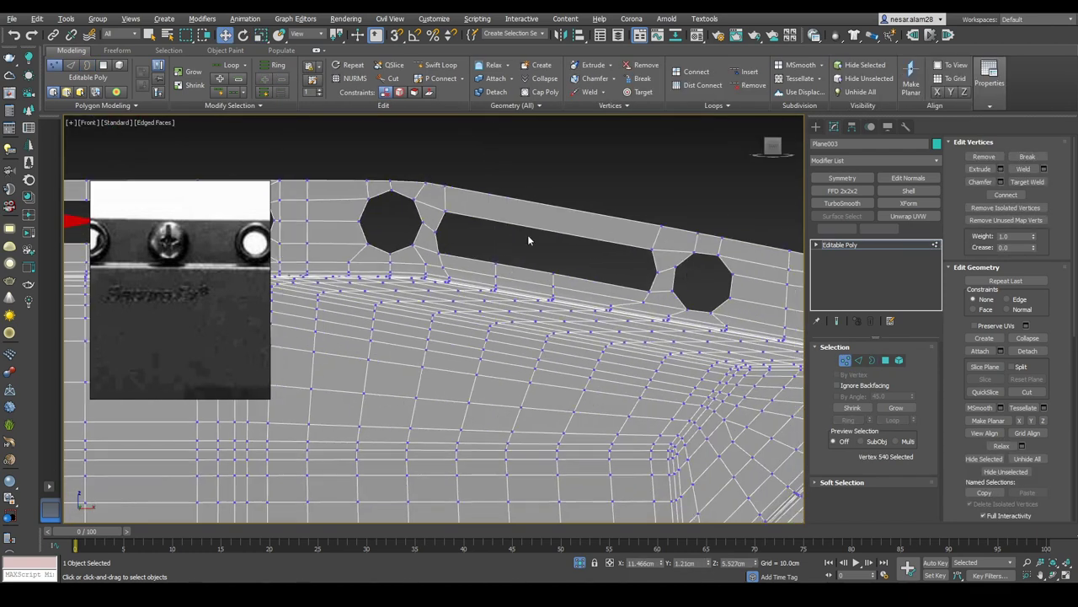
{"action": "scroll", "coordinate": [627, 294], "scroll_direction": "up", "scroll_amount": 2}
{"action": "scroll", "coordinate": [547, 303], "scroll_direction": "down", "scroll_amount": 3}
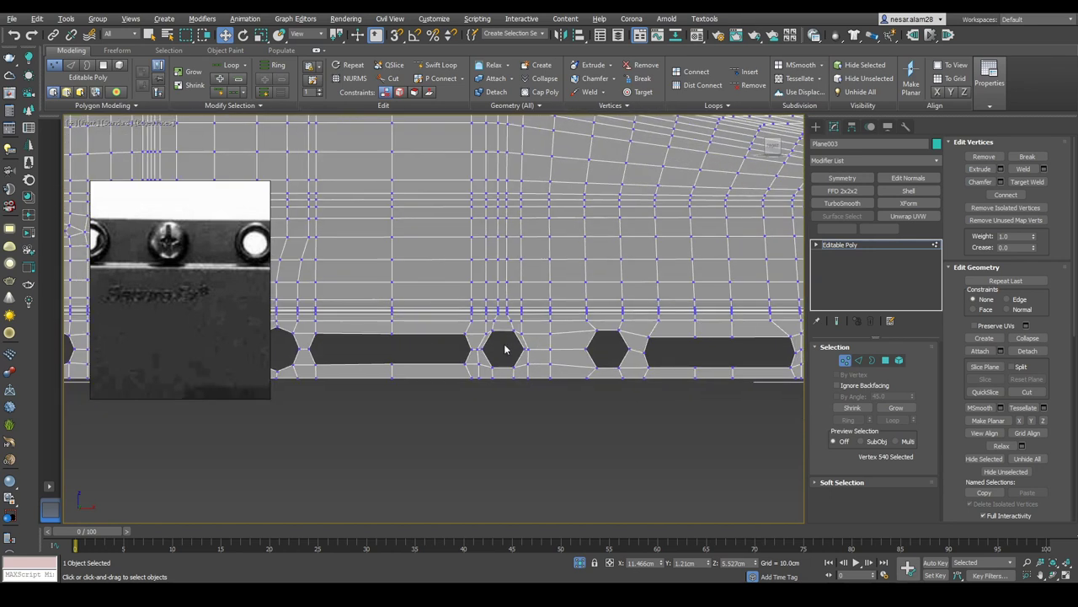
{"action": "scroll", "coordinate": [464, 308], "scroll_direction": "up", "scroll_amount": 6}
{"action": "scroll", "coordinate": [476, 311], "scroll_direction": "down", "scroll_amount": 3}
{"action": "scroll", "coordinate": [476, 311], "scroll_direction": "down", "scroll_amount": 3}
{"action": "scroll", "coordinate": [563, 313], "scroll_direction": "up", "scroll_amount": 3}
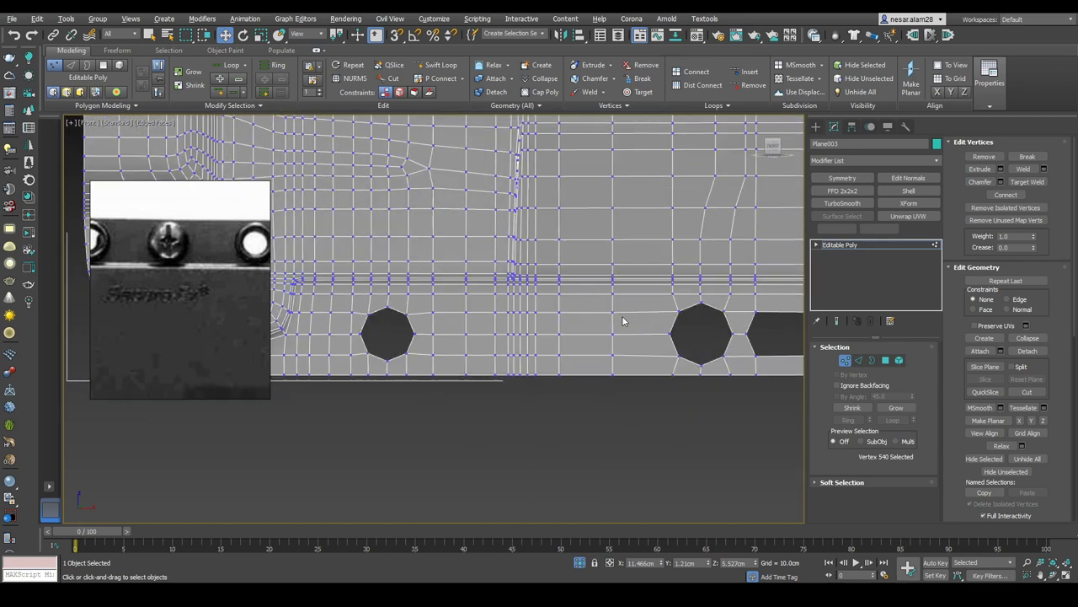
Step: Extrude the four selected slot borders with a height of 0 cm and a width of about 0.23 cm
{"action": "key", "text": "3"}
{"action": "key", "text": "z"}
{"action": "scroll", "coordinate": [685, 301], "scroll_direction": "down", "scroll_amount": 3}
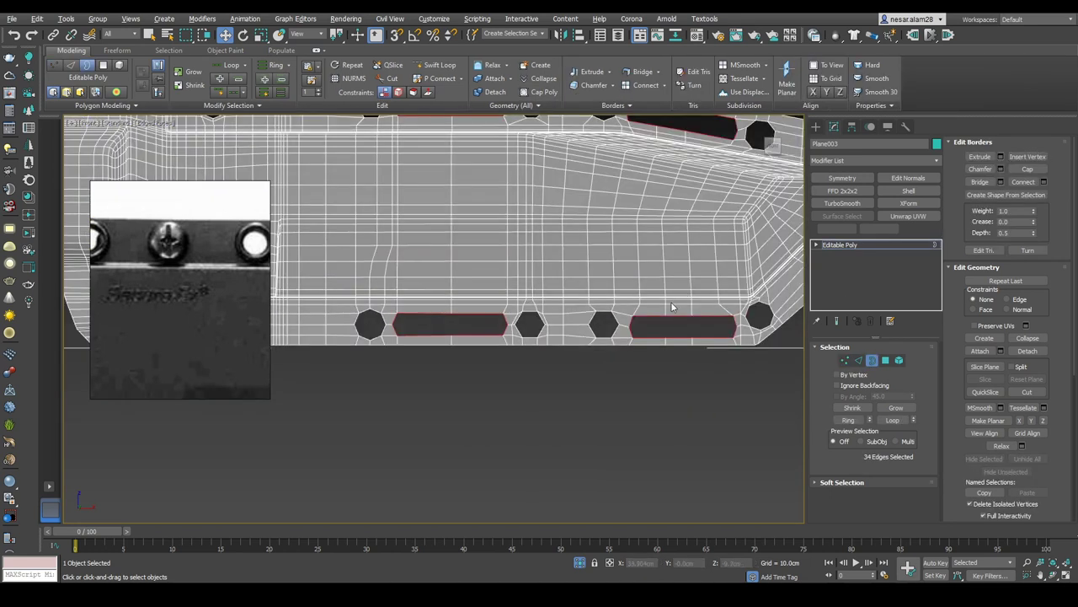
{"action": "scroll", "coordinate": [475, 284], "scroll_direction": "up", "scroll_amount": 3}
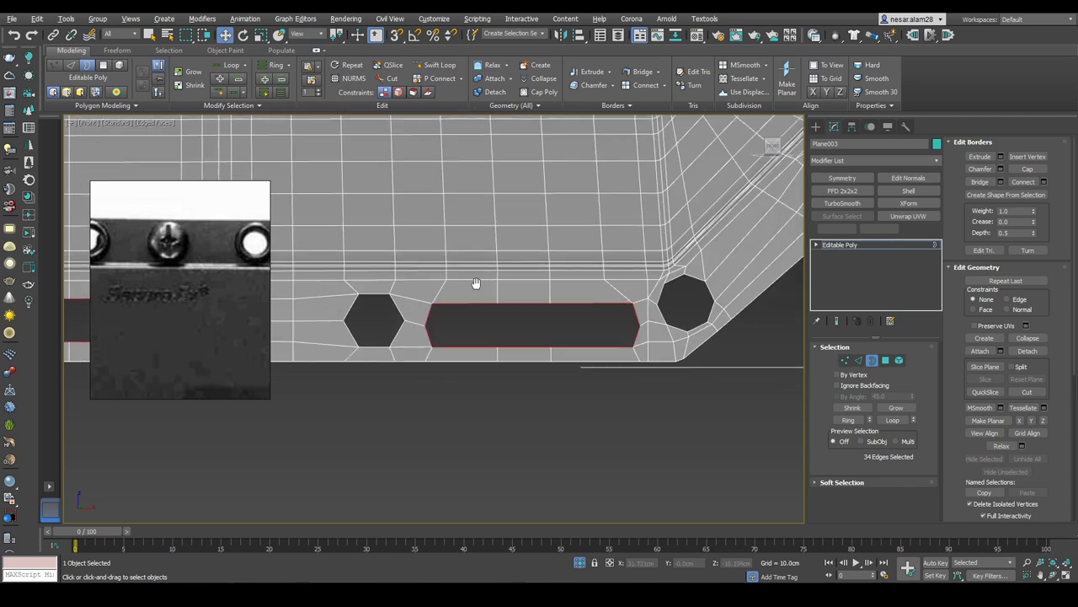
{"action": "left_click", "coordinate": [979, 158], "text": "shift"}
{"action": "scroll", "coordinate": [413, 339], "scroll_direction": "up", "scroll_amount": 2}
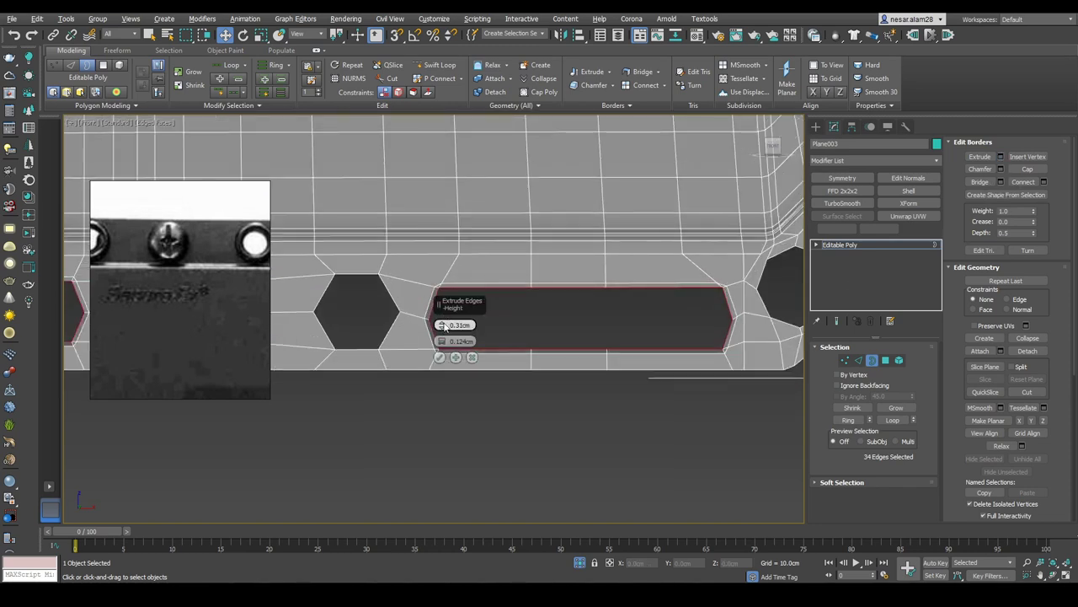
{"action": "right_click", "coordinate": [442, 324]}
{"action": "left_click_drag", "start_coordinate": [442, 341], "coordinate": [443, 384]}
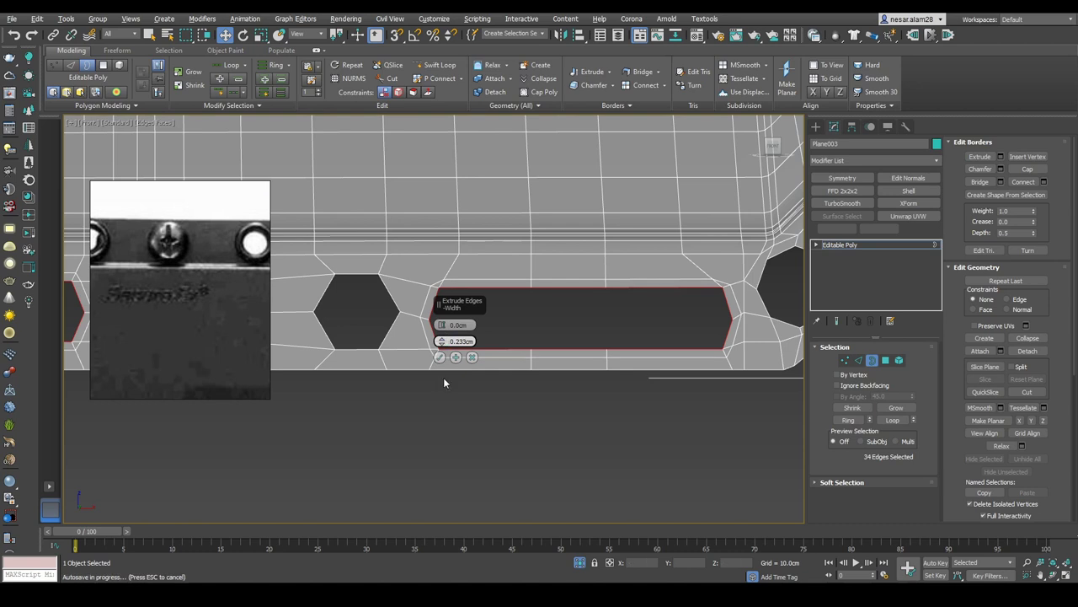
Step: Collapse the short diagonal support-loop edge at the lower corner of the slot end facing the large hole
{"action": "scroll", "coordinate": [440, 301], "scroll_direction": "up", "scroll_amount": 2}
{"action": "key", "text": "2"}
{"action": "middle_click_drag", "start_coordinate": [464, 304], "coordinate": [343, 292]}
{"action": "left_click", "coordinate": [343, 292]}
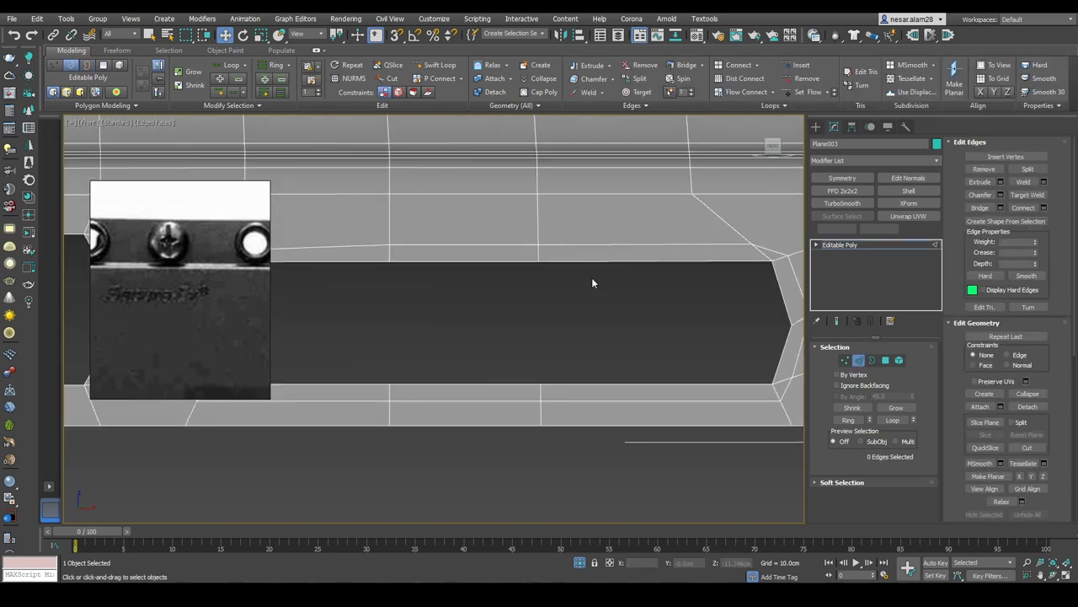
{"action": "middle_click_drag", "start_coordinate": [776, 393], "coordinate": [670, 337]}
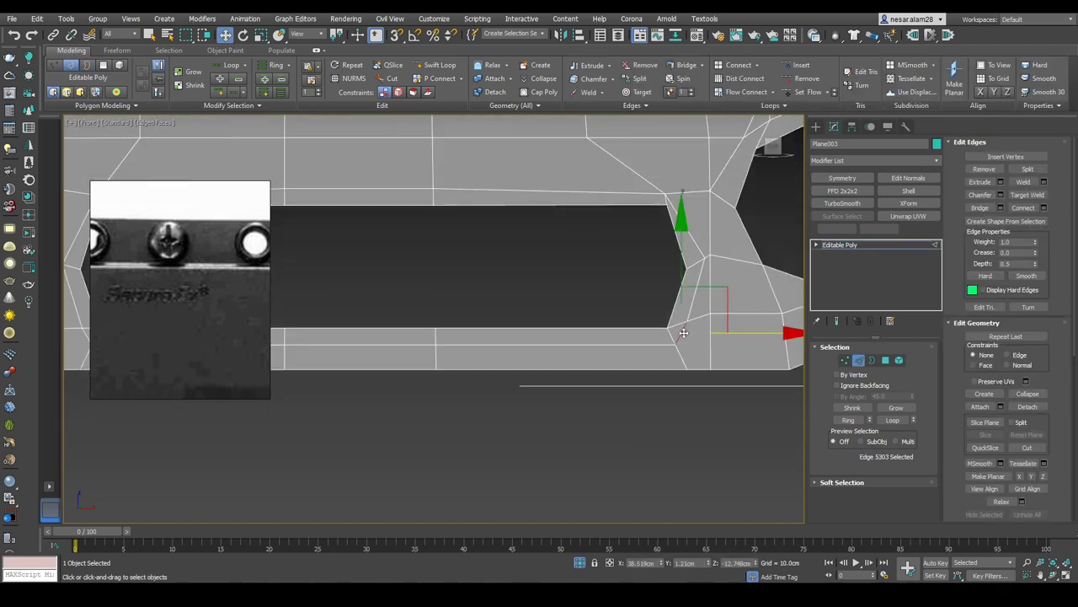
Step: Move the loop's upper corner vertex about 0.215 cm toward the neighbouring hole and its lower corner vertex about 0.14 cm down
{"action": "key", "text": "1"}
{"action": "left_click", "coordinate": [718, 196]}
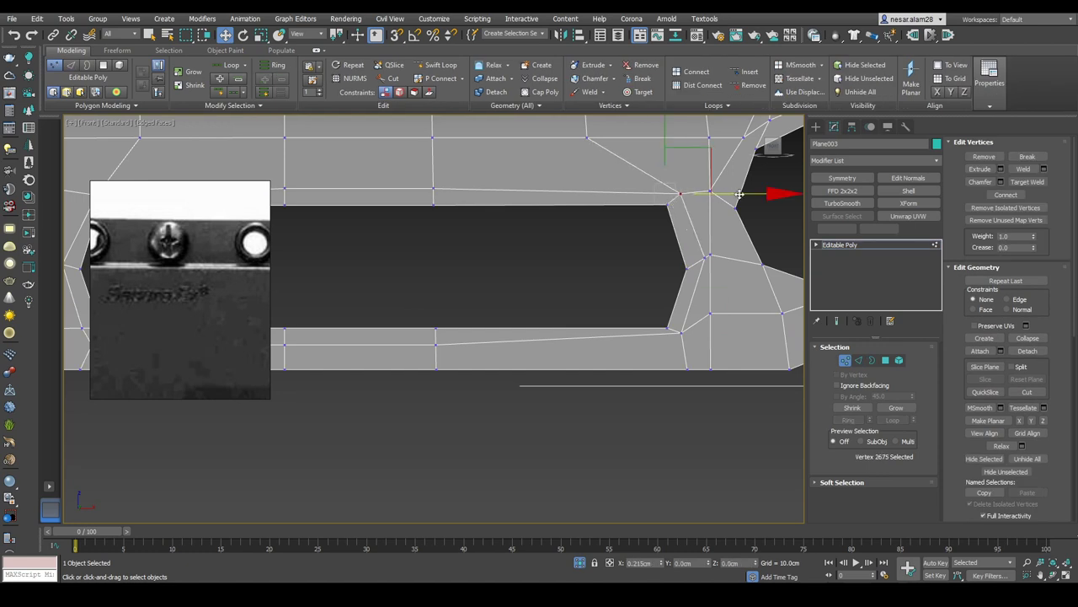
{"action": "left_click", "coordinate": [680, 330]}
{"action": "left_click_drag", "start_coordinate": [686, 228], "coordinate": [685, 231]}
Step: At the slot's opposite end, snap the loop's upper corner vertex level with the loop's long upper edge
{"action": "scroll", "coordinate": [691, 234], "scroll_direction": "down", "scroll_amount": 3}
{"action": "scroll", "coordinate": [639, 247], "scroll_direction": "up", "scroll_amount": 5}
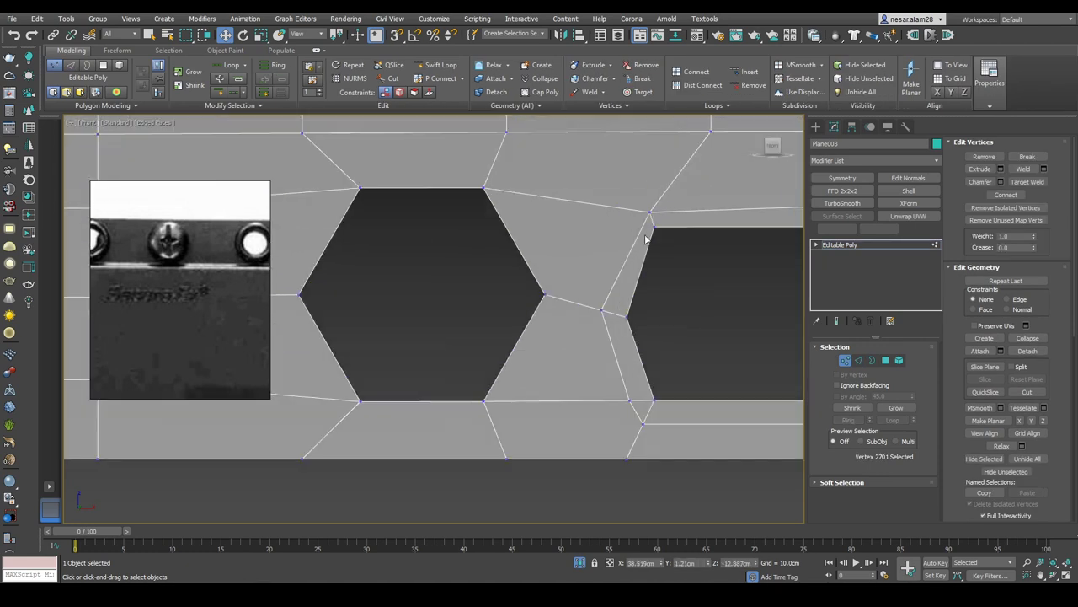
{"action": "middle_click_drag", "start_coordinate": [710, 208], "coordinate": [517, 234]}
{"action": "scroll", "coordinate": [517, 234], "scroll_direction": "down", "scroll_amount": 2}
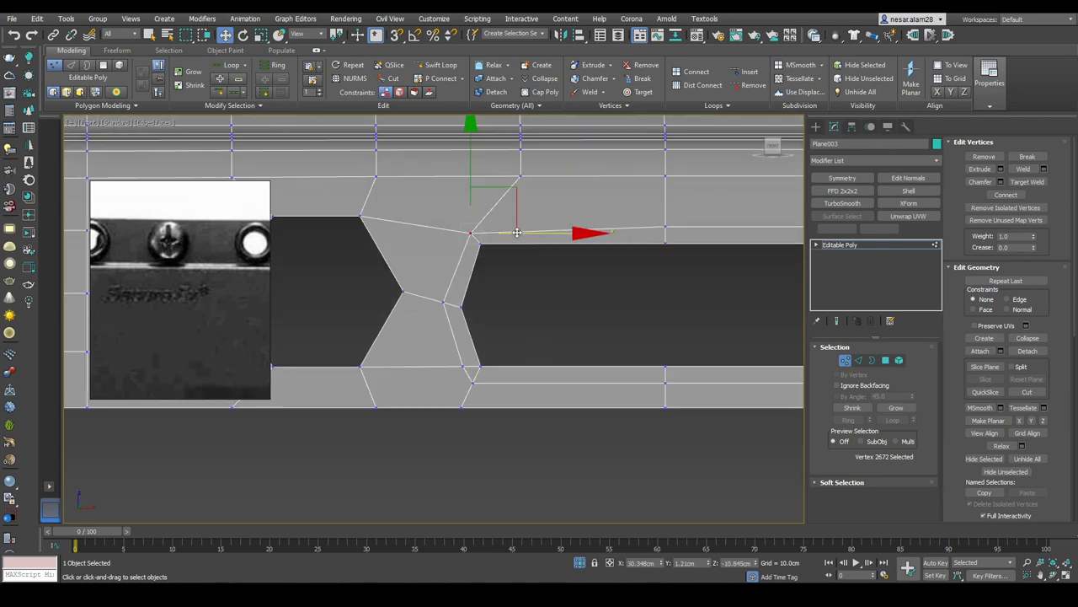
{"action": "key", "text": "s"}
Step: Merge the two vertices at that end's lower loop corner and snap the result level with the loop's long lower edge
{"action": "scroll", "coordinate": [489, 379], "scroll_direction": "up", "scroll_amount": 2}
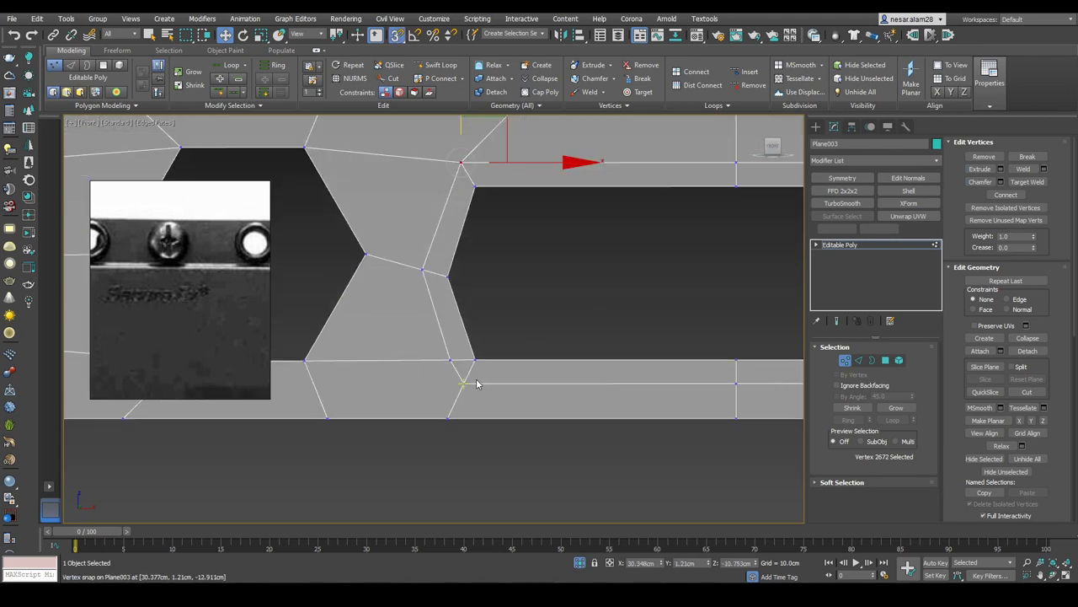
{"action": "key", "text": "F3"}
{"action": "mouse_move", "coordinate": [453, 362]}
{"action": "left_mouse_down"}
{"action": "mouse_move", "coordinate": [498, 380]}
{"action": "mouse_move", "coordinate": [456, 372]}
{"action": "left_mouse_up"}
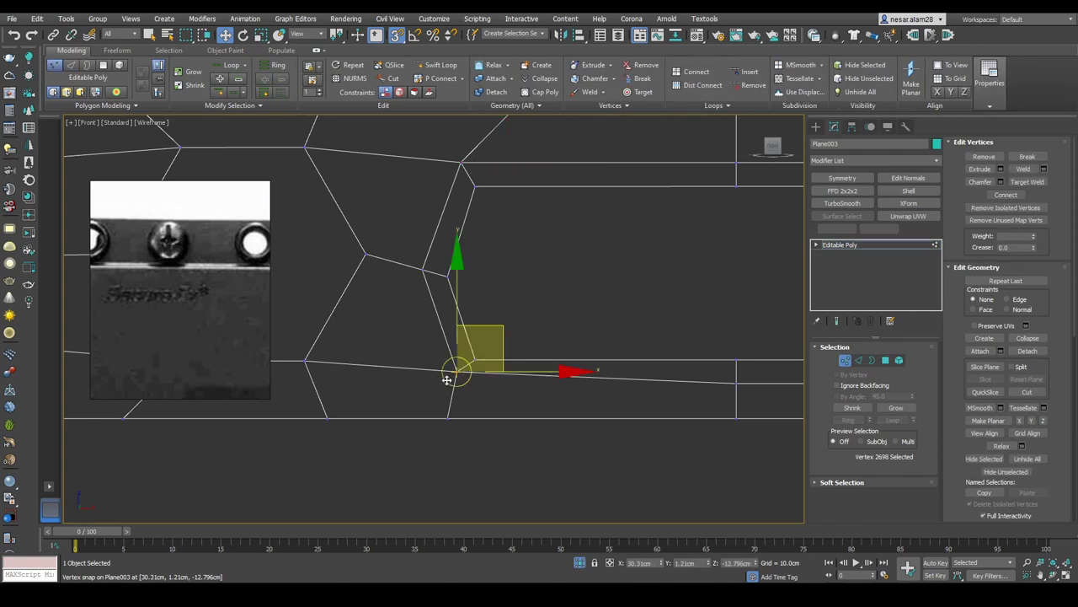
{"action": "left_click_drag", "start_coordinate": [459, 249], "coordinate": [734, 379]}
{"action": "key", "text": "F3"}
Step: Target weld the extra vertices at the remaining slots' corners onto the adjacent support-loop corner vertices
{"action": "scroll", "coordinate": [433, 337], "scroll_direction": "up", "scroll_amount": 2}
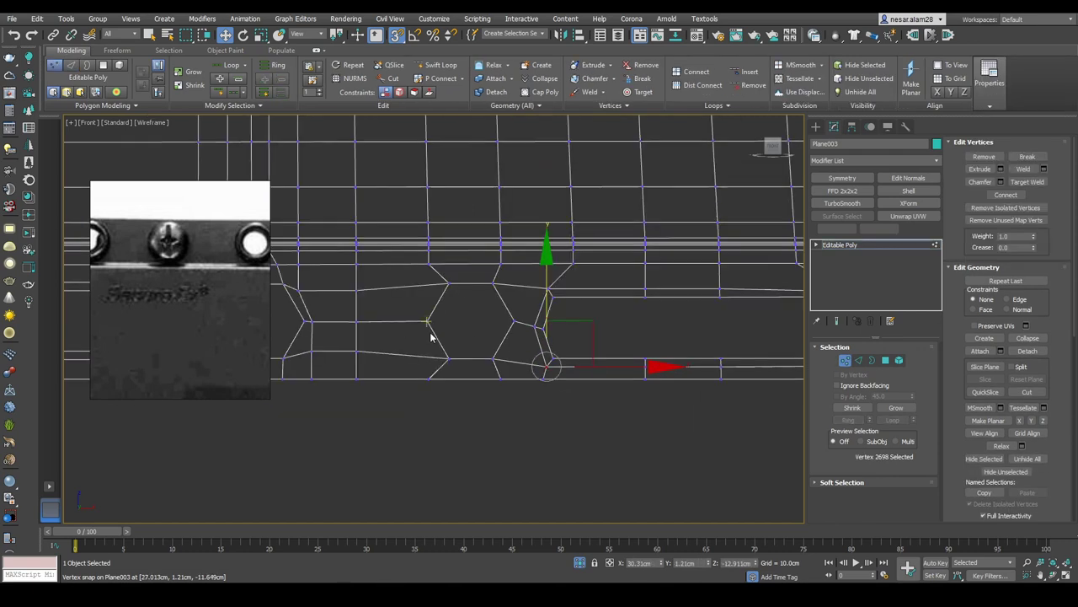
{"action": "scroll", "coordinate": [452, 292], "scroll_direction": "down", "scroll_amount": 3}
{"action": "scroll", "coordinate": [619, 315], "scroll_direction": "up", "scroll_amount": 4}
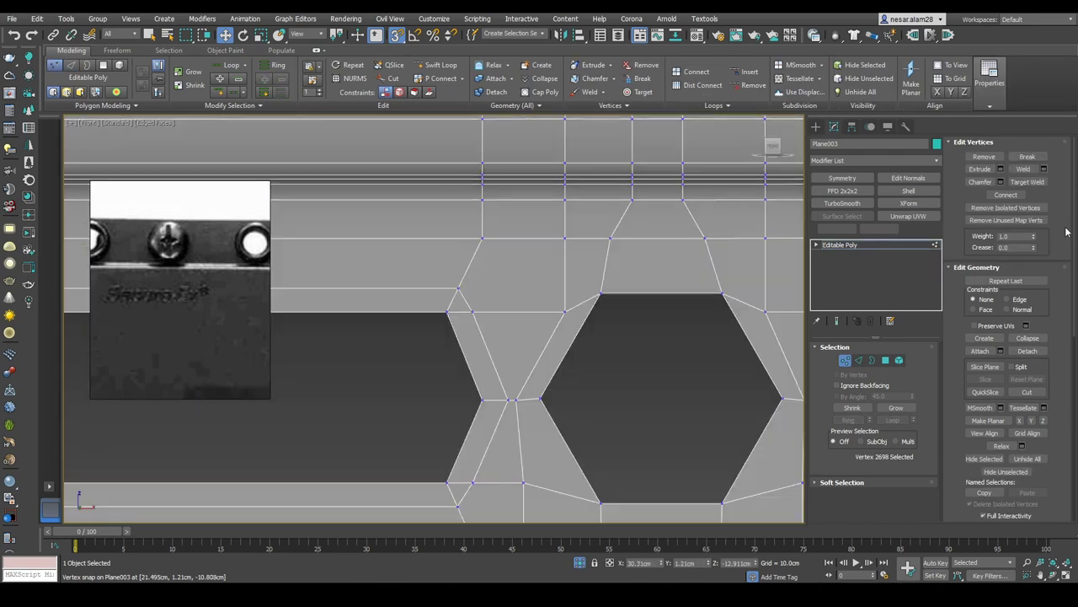
{"action": "left_click", "coordinate": [1029, 182]}
{"action": "left_click_drag", "start_coordinate": [472, 311], "coordinate": [459, 287]}
{"action": "middle_click_drag", "start_coordinate": [458, 288], "coordinate": [500, 159]}
{"action": "middle_click_drag", "start_coordinate": [507, 379], "coordinate": [487, 295]}
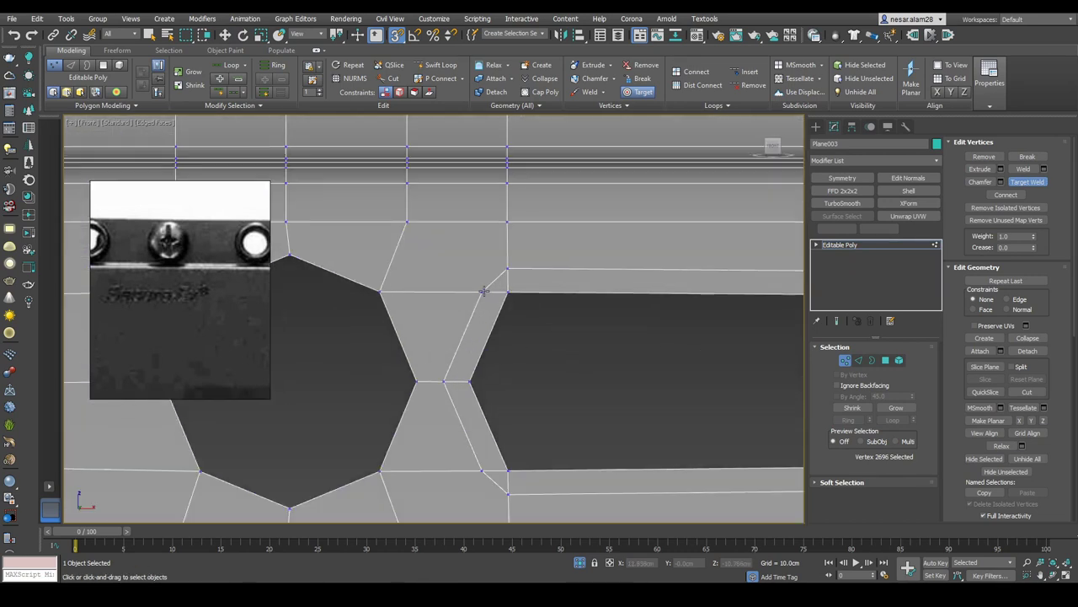
Step: Target-weld the two stray vertices at the lower slot's left end onto the adjacent edge-loop vertices and reposition the merged pair
{"action": "left_click", "coordinate": [508, 269]}
{"action": "middle_click_drag", "start_coordinate": [548, 379], "coordinate": [552, 304]}
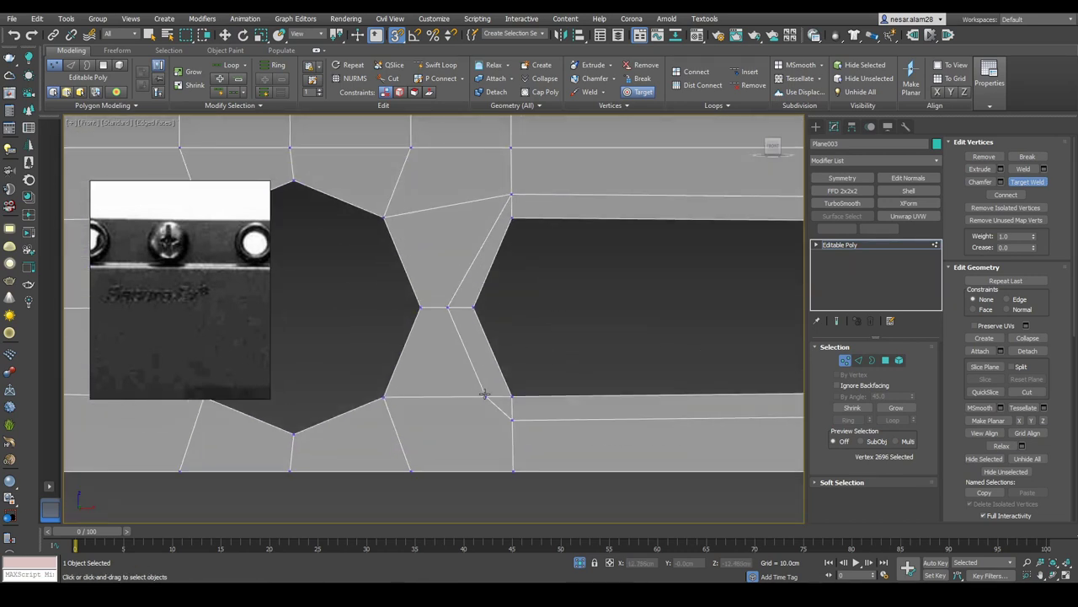
{"action": "left_click", "coordinate": [512, 419]}
{"action": "key", "text": "w"}
{"action": "left_click", "coordinate": [512, 419], "text": "ctrl"}
{"action": "scroll", "coordinate": [598, 310], "scroll_direction": "down", "scroll_amount": 5}
{"action": "scroll", "coordinate": [461, 168], "scroll_direction": "up", "scroll_amount": 8}
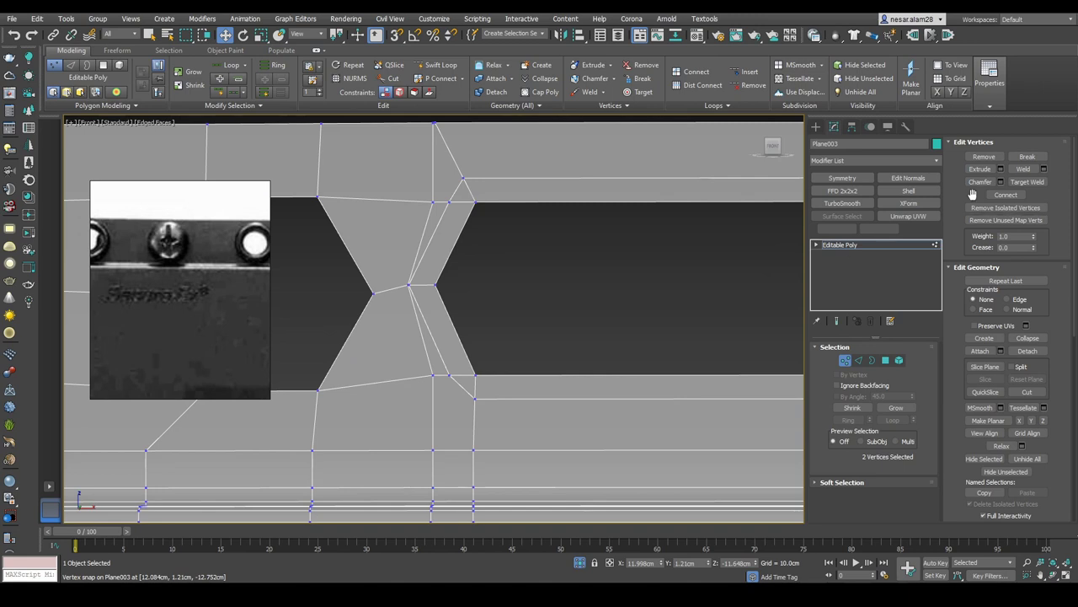
Step: Target-weld the stray vertices at both ends of the upper straight slot onto the neighbouring edge-loop vertices
{"action": "left_click", "coordinate": [1027, 181]}
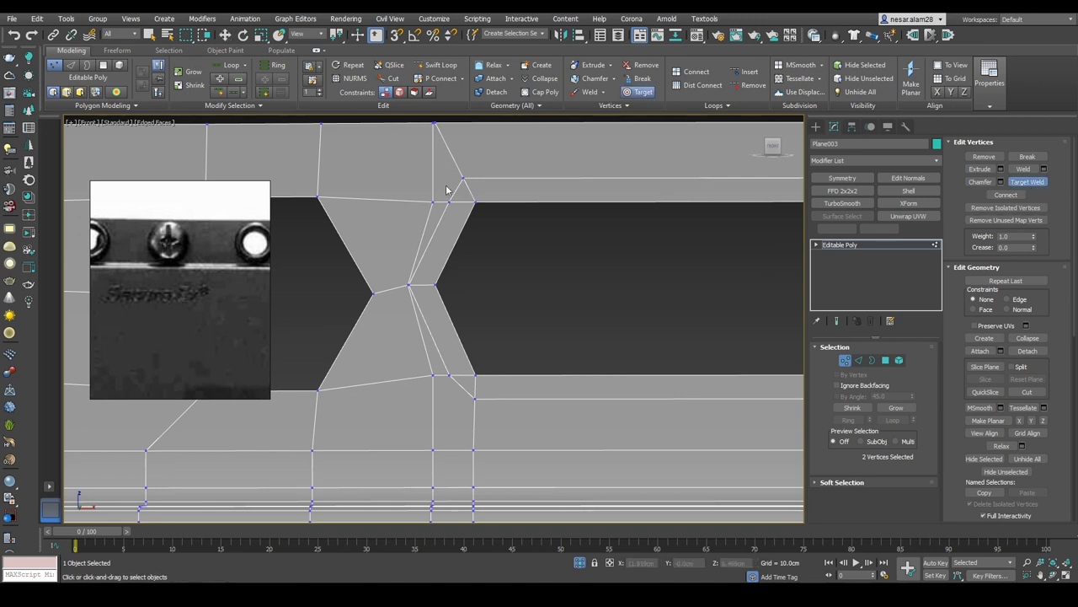
{"action": "left_click", "coordinate": [474, 399]}
{"action": "scroll", "coordinate": [753, 362], "scroll_direction": "down", "scroll_amount": 3}
{"action": "scroll", "coordinate": [792, 321], "scroll_direction": "up", "scroll_amount": 4}
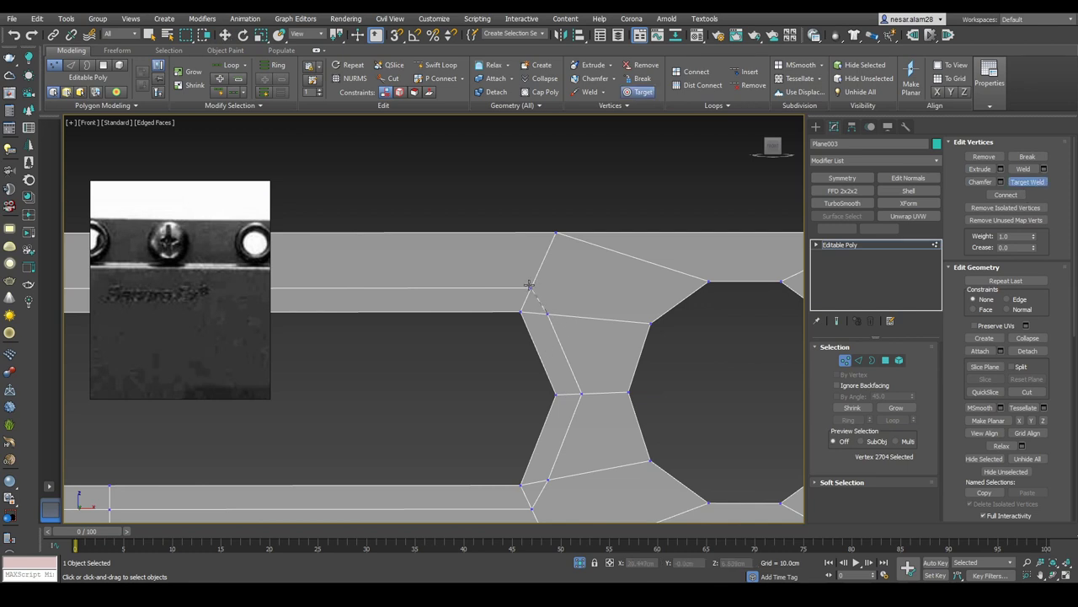
{"action": "scroll", "coordinate": [531, 505], "scroll_direction": "down", "scroll_amount": 4}
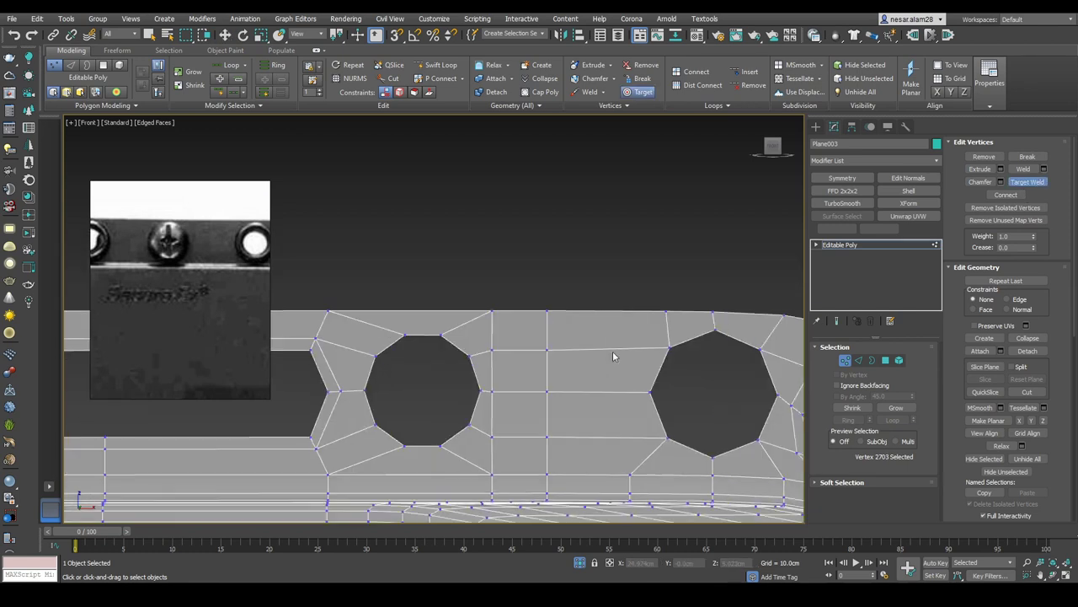
Step: Target-weld the extra vertices at the slanted slot's left end and shift the merged vertices slightly towards the round hole
{"action": "scroll", "coordinate": [506, 337], "scroll_direction": "up", "scroll_amount": 5}
{"action": "left_click", "coordinate": [477, 341]}
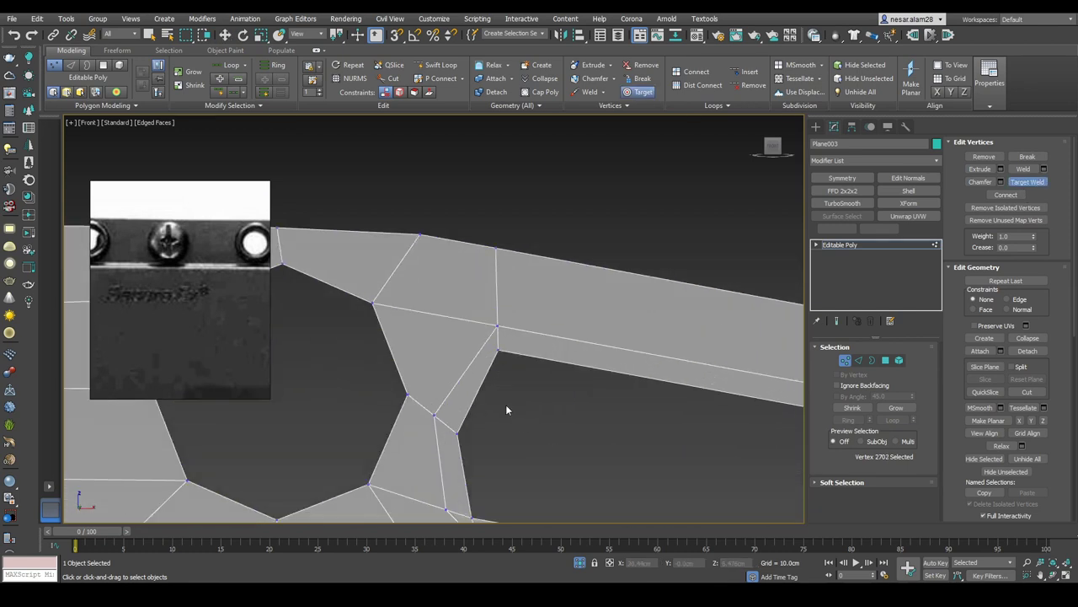
{"action": "scroll", "coordinate": [497, 337], "scroll_direction": "down", "scroll_amount": 2}
{"action": "scroll", "coordinate": [476, 393], "scroll_direction": "up", "scroll_amount": 2}
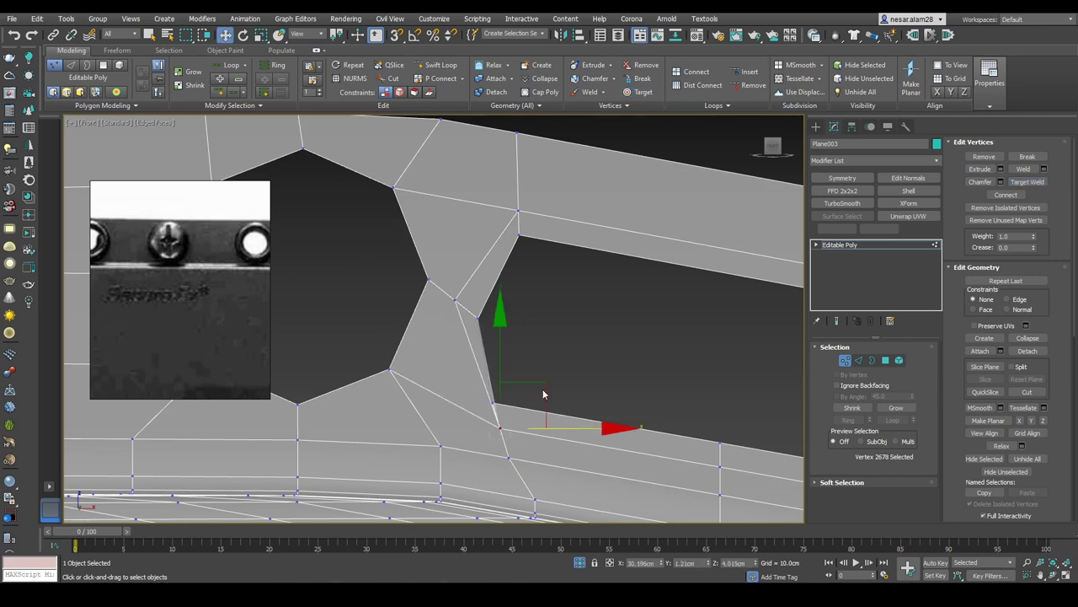
{"action": "left_click_drag", "start_coordinate": [544, 396], "coordinate": [518, 380]}
{"action": "left_click", "coordinate": [517, 211]}
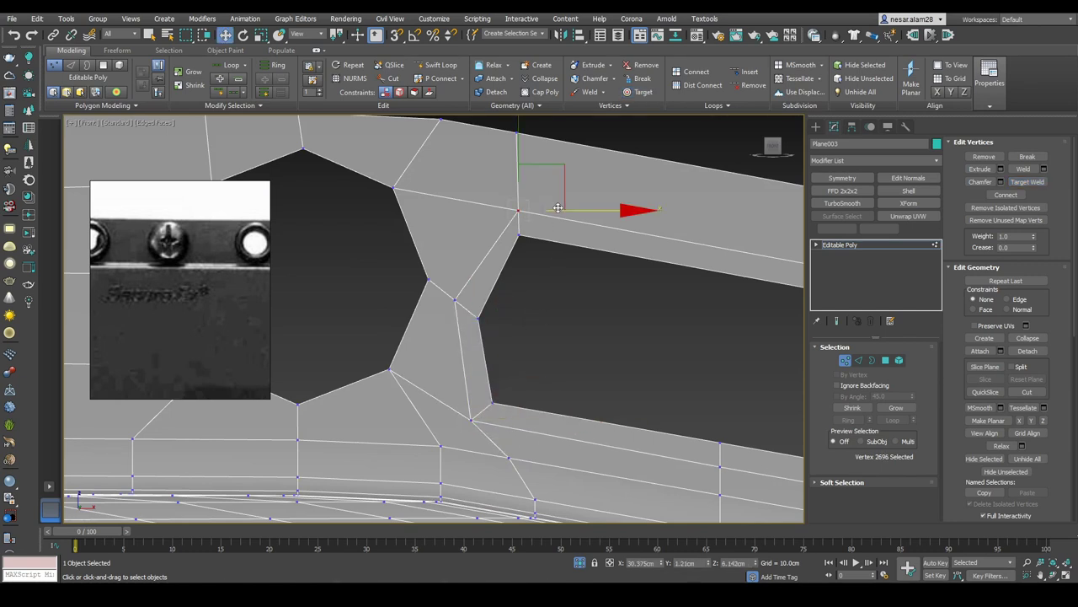
{"action": "scroll", "coordinate": [594, 219], "scroll_direction": "down", "scroll_amount": 3}
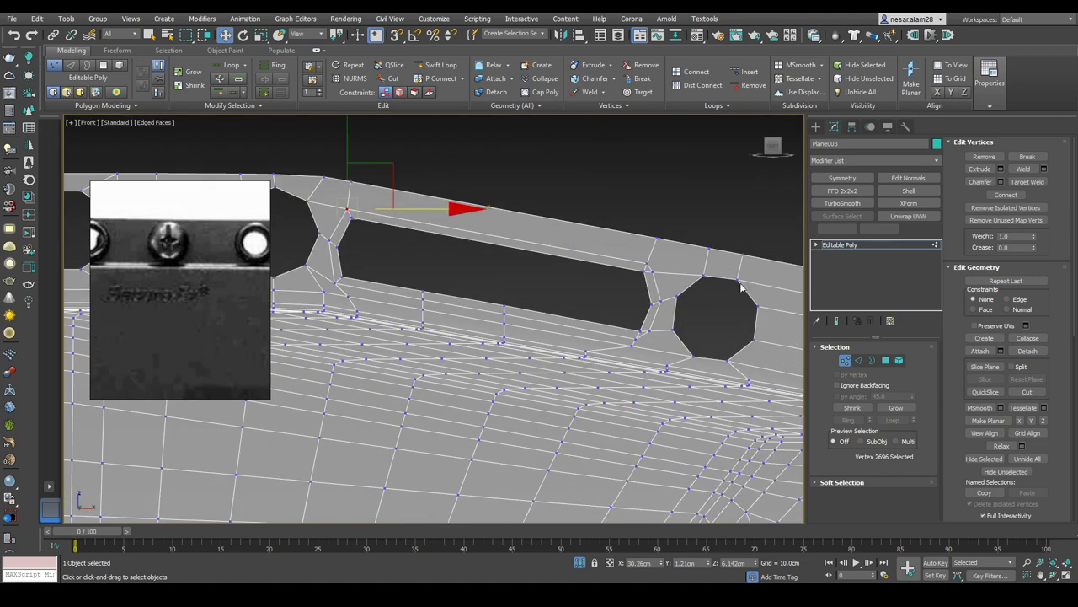
Step: Target-weld the extra vertex at the slanted slot's lower right end and move both outer corner vertices towards the round hole
{"action": "scroll", "coordinate": [615, 269], "scroll_direction": "up", "scroll_amount": 3}
{"action": "left_click", "coordinate": [1029, 182]}
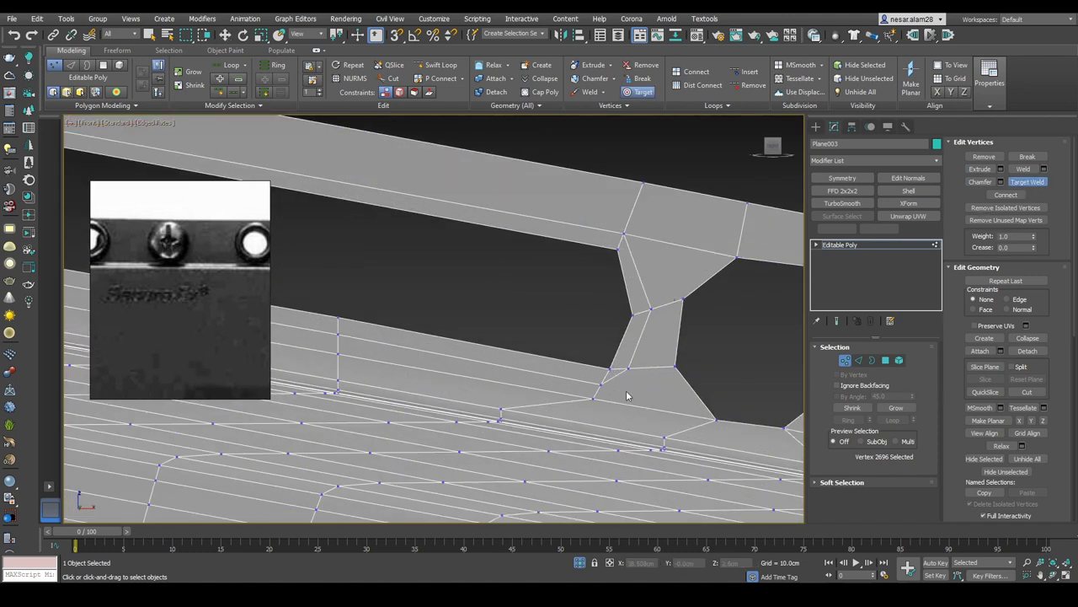
{"action": "left_click", "coordinate": [600, 385]}
{"action": "left_click_drag", "start_coordinate": [649, 345], "coordinate": [669, 345]}
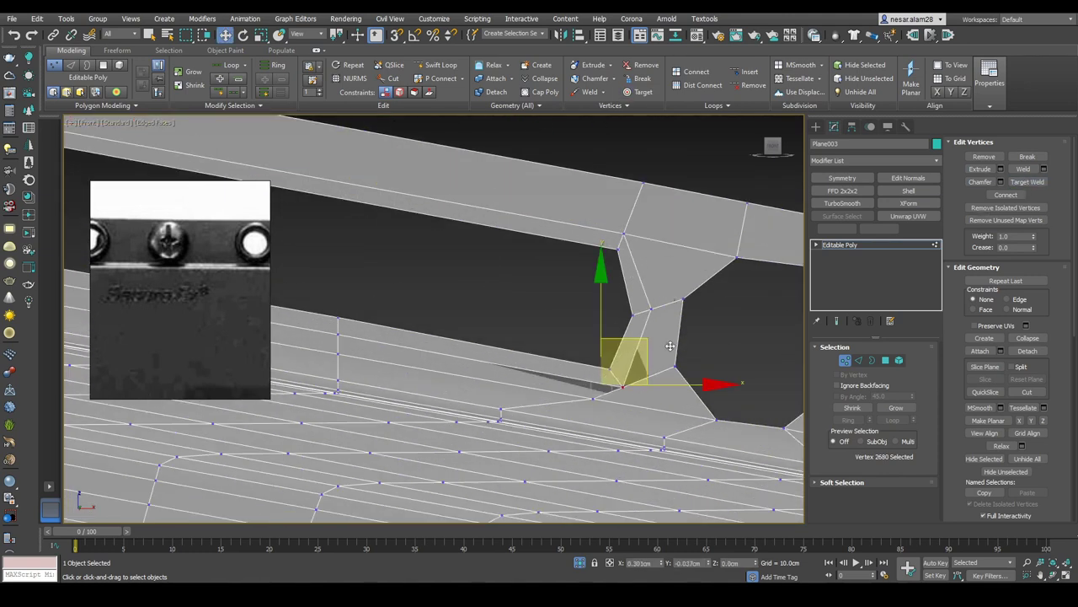
{"action": "left_click", "coordinate": [623, 233]}
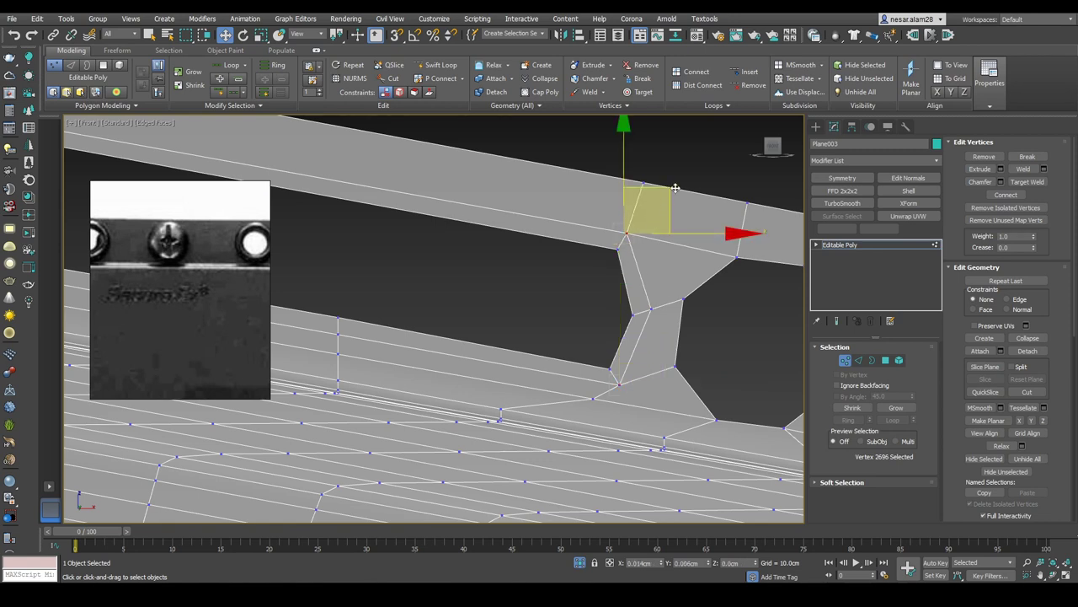
{"action": "scroll", "coordinate": [680, 191], "scroll_direction": "down", "scroll_amount": 4}
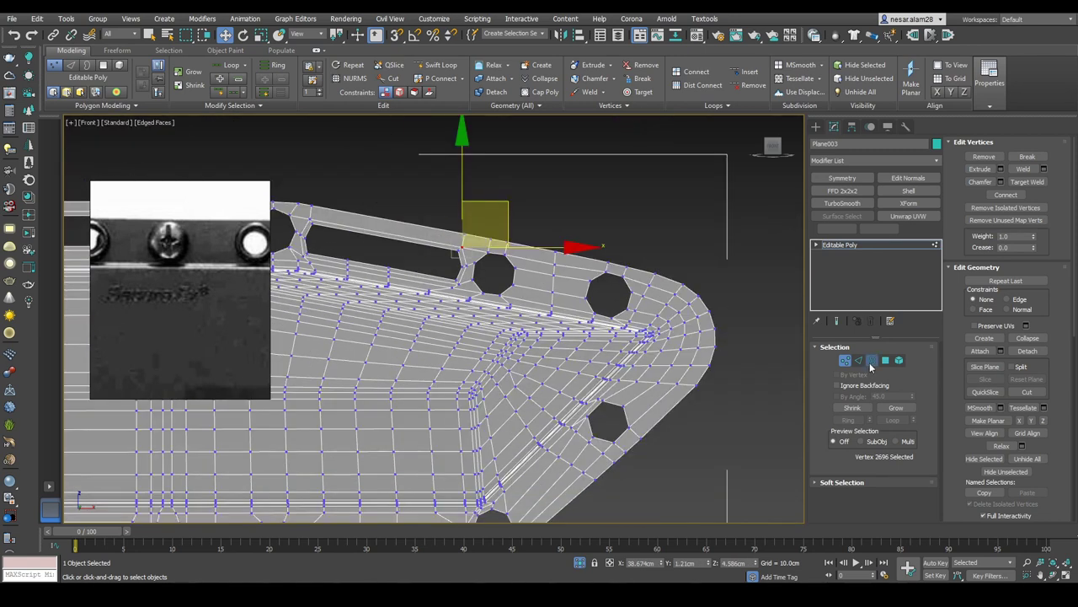
Step: Select the borders of all the round holes in the flange and scale them inward as a narrow ring of new polygons
{"action": "left_click", "coordinate": [871, 360]}
{"action": "left_click", "coordinate": [623, 266]}
{"action": "left_click", "coordinate": [457, 239], "text": "ctrl"}
{"action": "key", "text": "r"}
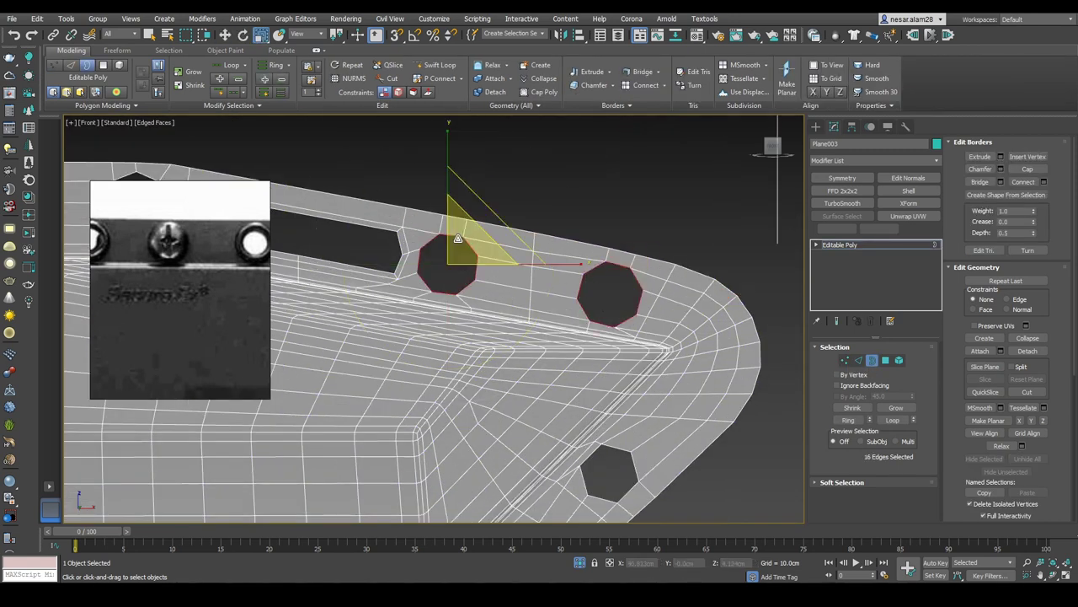
{"action": "middle_click_drag", "start_coordinate": [463, 243], "coordinate": [448, 131]}
{"action": "left_click", "coordinate": [613, 346]}
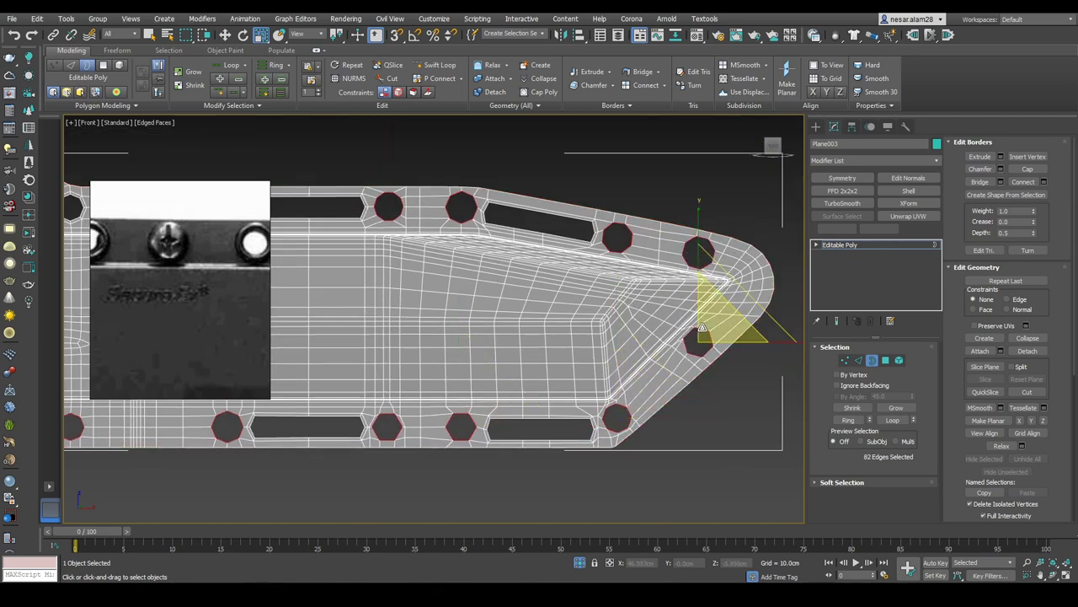
{"action": "scroll", "coordinate": [699, 326], "scroll_direction": "up", "scroll_amount": 4}
{"action": "scroll", "coordinate": [708, 365], "scroll_direction": "down", "scroll_amount": 8}
{"action": "key", "text": "3"}
{"action": "scroll", "coordinate": [583, 207], "scroll_direction": "up", "scroll_amount": 2}
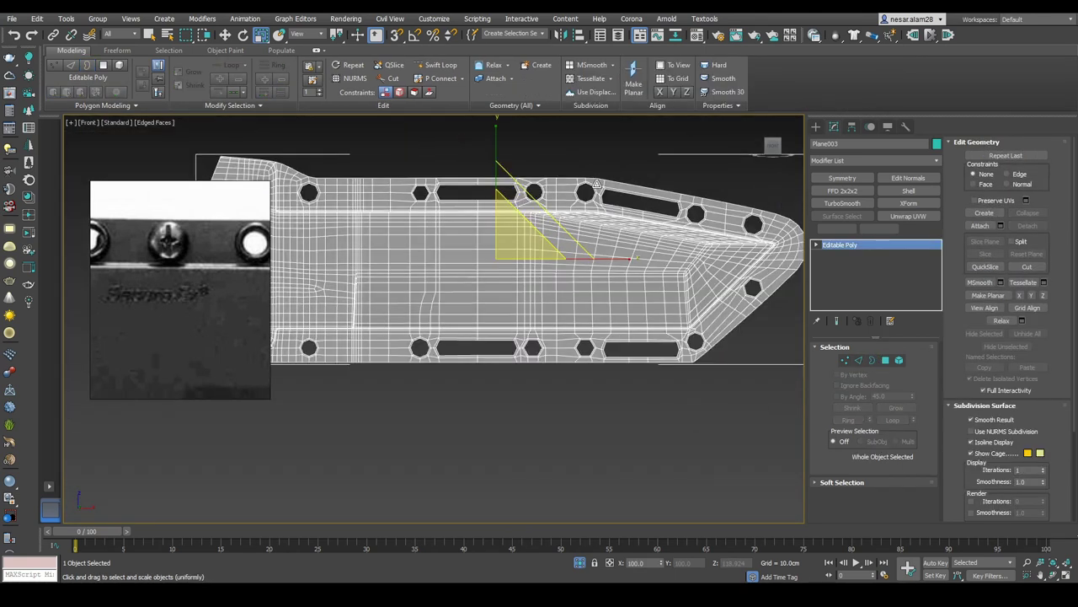
Step: Select the polygon rings around the round holes, excluding the ring beside the slanted slot
{"action": "scroll", "coordinate": [583, 207], "scroll_direction": "up", "scroll_amount": 6}
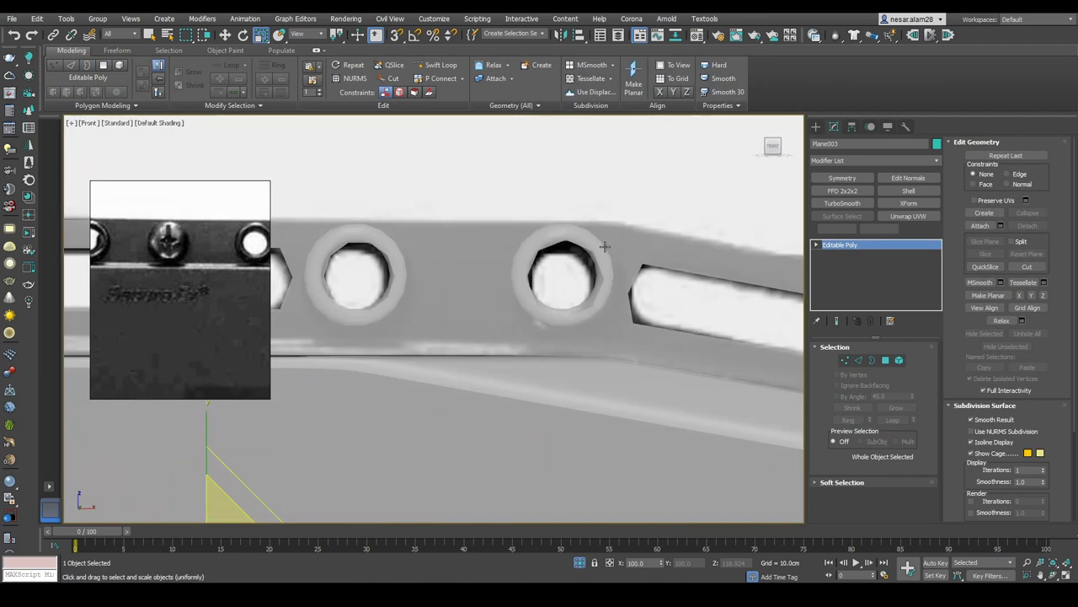
{"action": "left_click", "coordinate": [871, 360]}
{"action": "left_click", "coordinate": [886, 361]}
{"action": "scroll", "coordinate": [548, 253], "scroll_direction": "up", "scroll_amount": 3}
{"action": "scroll", "coordinate": [539, 236], "scroll_direction": "down", "scroll_amount": 5}
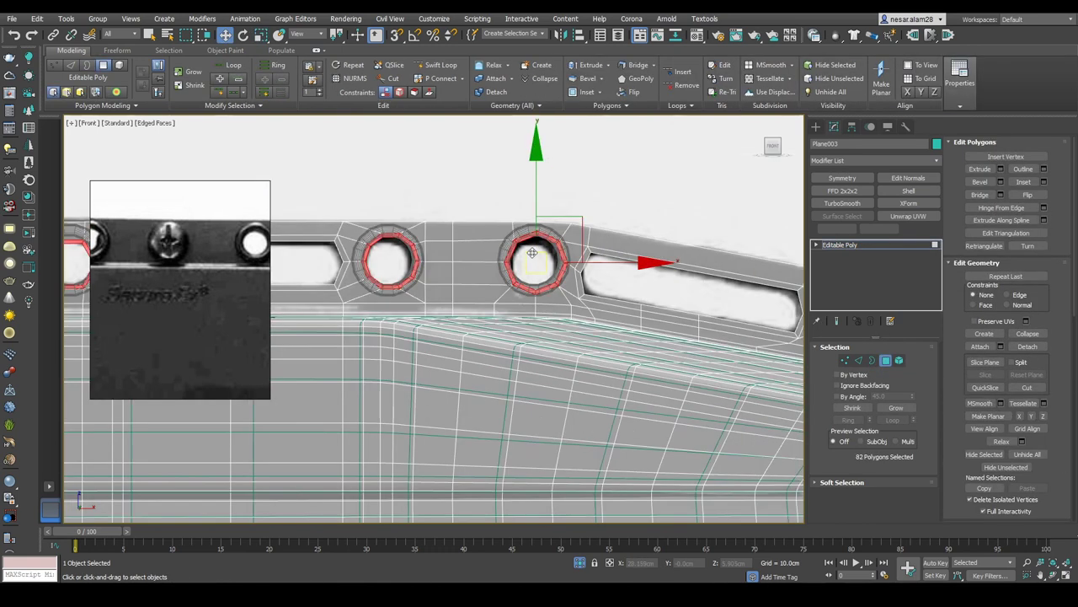
{"action": "scroll", "coordinate": [527, 211], "scroll_direction": "up", "scroll_amount": 3}
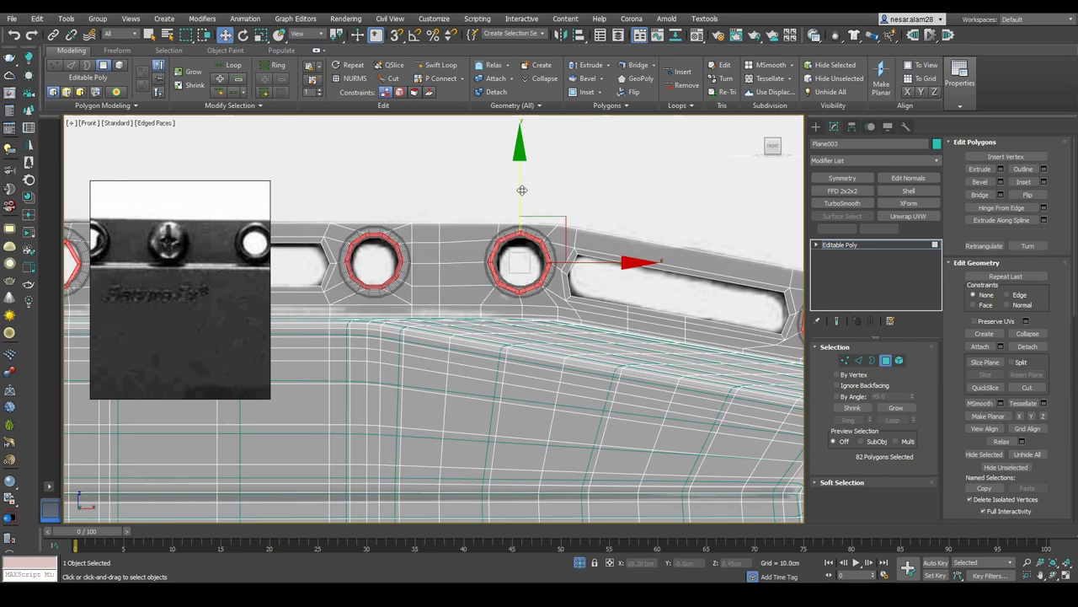
{"action": "left_click", "coordinate": [520, 240], "text": "alt"}
{"action": "scroll", "coordinate": [471, 270], "scroll_direction": "up", "scroll_amount": 3}
{"action": "scroll", "coordinate": [471, 278], "scroll_direction": "down", "scroll_amount": 3}
{"action": "scroll", "coordinate": [477, 289], "scroll_direction": "up", "scroll_amount": 3}
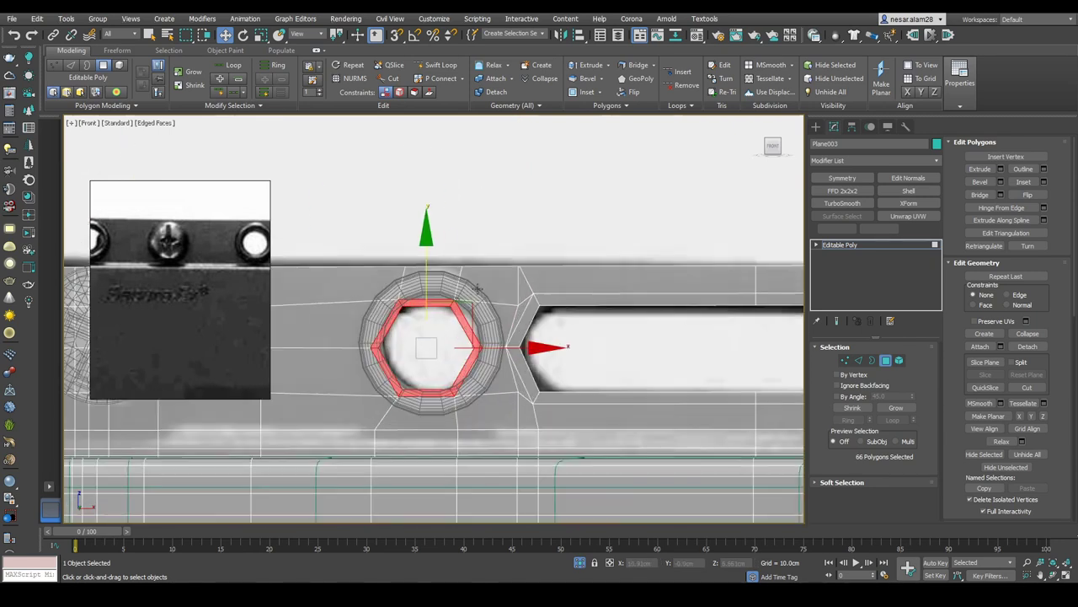
{"action": "scroll", "coordinate": [471, 295], "scroll_direction": "down", "scroll_amount": 3}
{"action": "scroll", "coordinate": [426, 346], "scroll_direction": "up", "scroll_amount": 5}
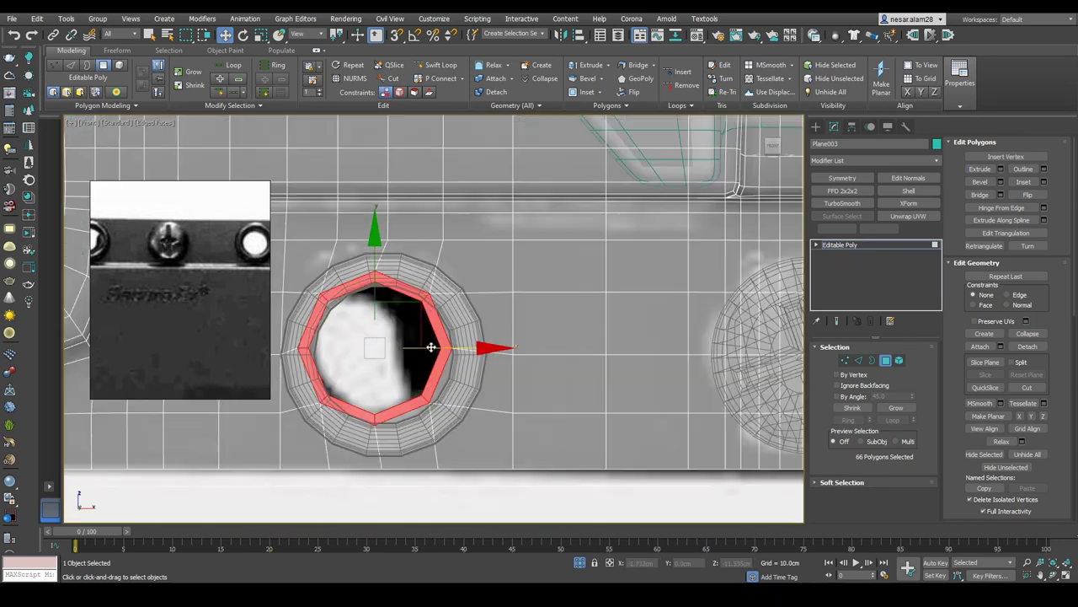
Step: Select the polygon ring of the lower flange's middle hole, then move and enlarge it to match the washer outline
{"action": "left_click", "coordinate": [444, 353]}
{"action": "left_click", "coordinate": [444, 352], "text": "shift"}
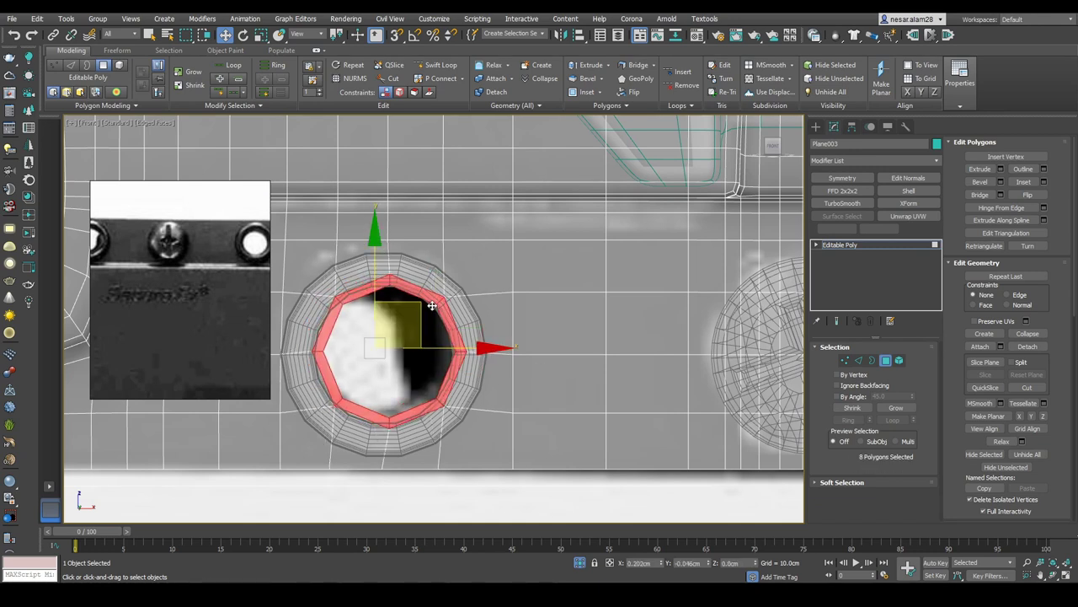
{"action": "key", "text": "r"}
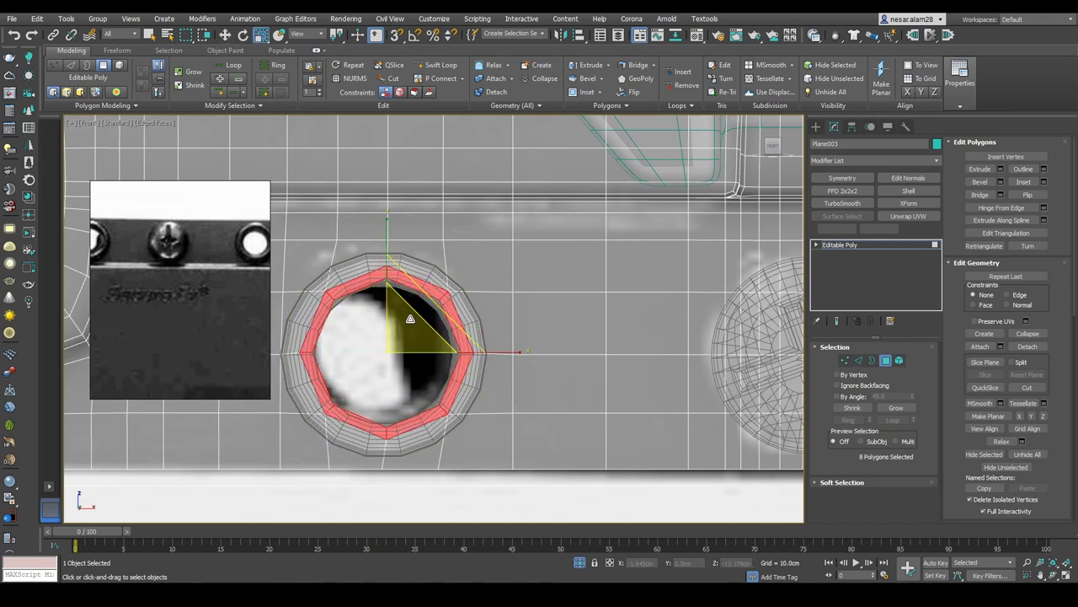
Step: Center the polygon ring of the hole left of the lower slot on its washer and scale it up to fit
{"action": "scroll", "coordinate": [558, 313], "scroll_direction": "down", "scroll_amount": 3}
{"action": "scroll", "coordinate": [621, 322], "scroll_direction": "up", "scroll_amount": 5}
{"action": "key", "text": "2"}
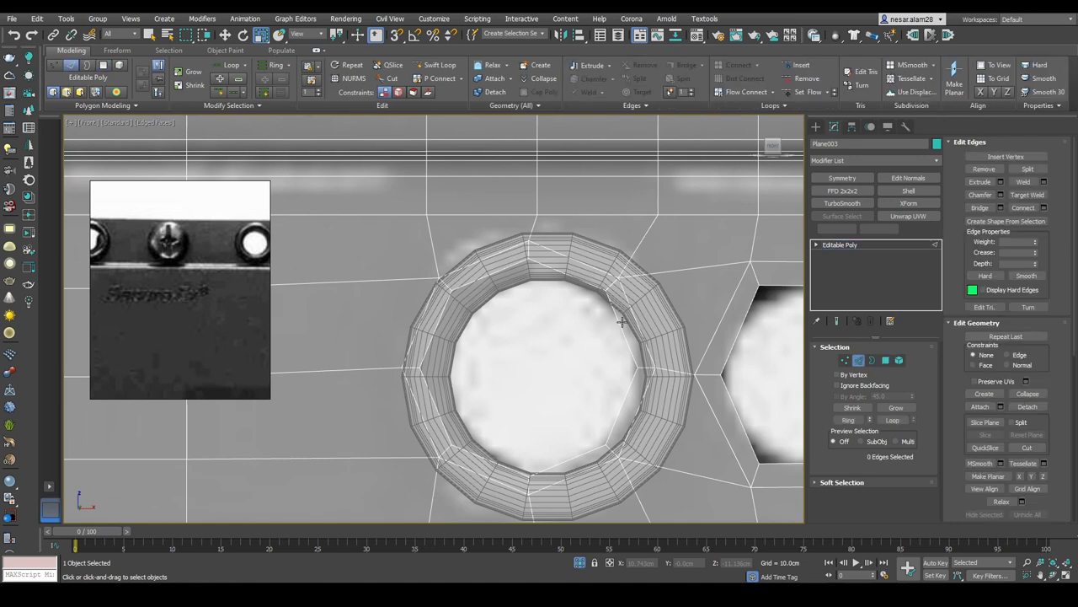
{"action": "left_click", "coordinate": [887, 361]}
{"action": "left_click", "coordinate": [627, 325]}
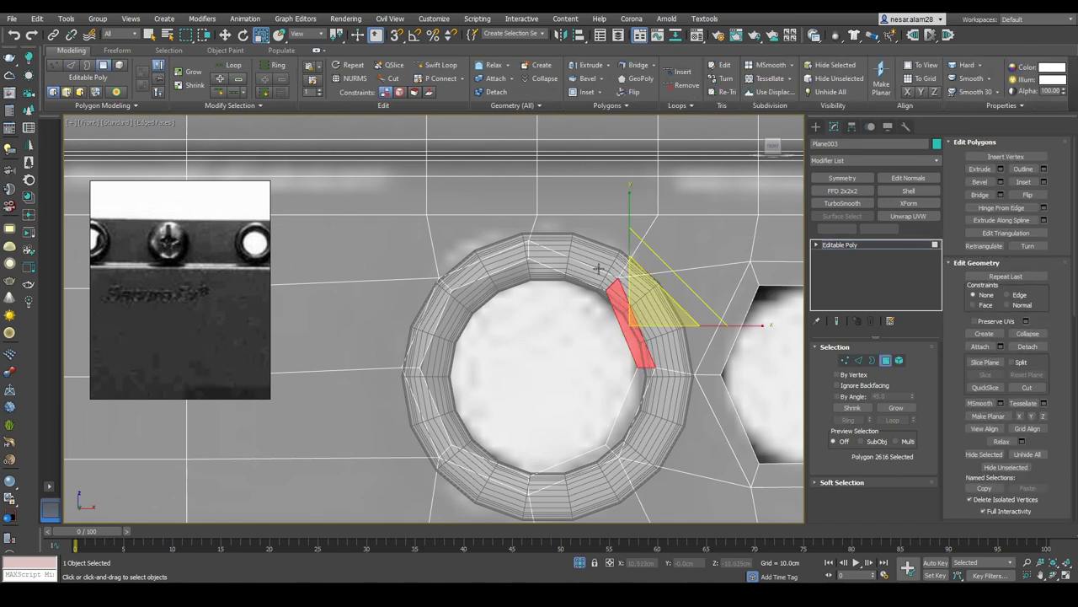
{"action": "left_click", "coordinate": [599, 269], "text": "shift"}
{"action": "key", "text": "w"}
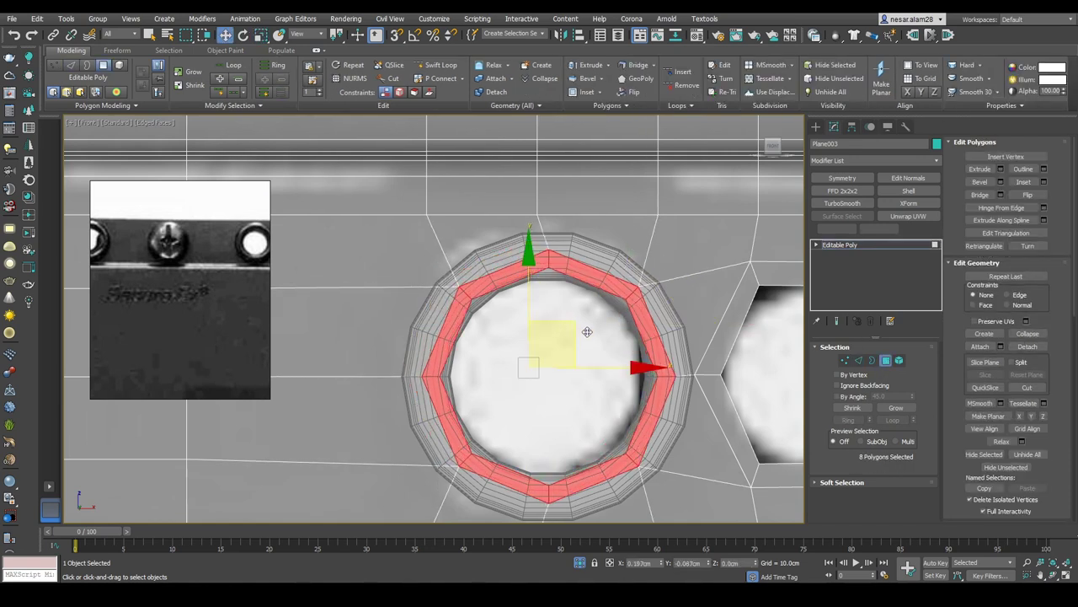
{"action": "key", "text": "e"}
{"action": "key", "text": "r"}
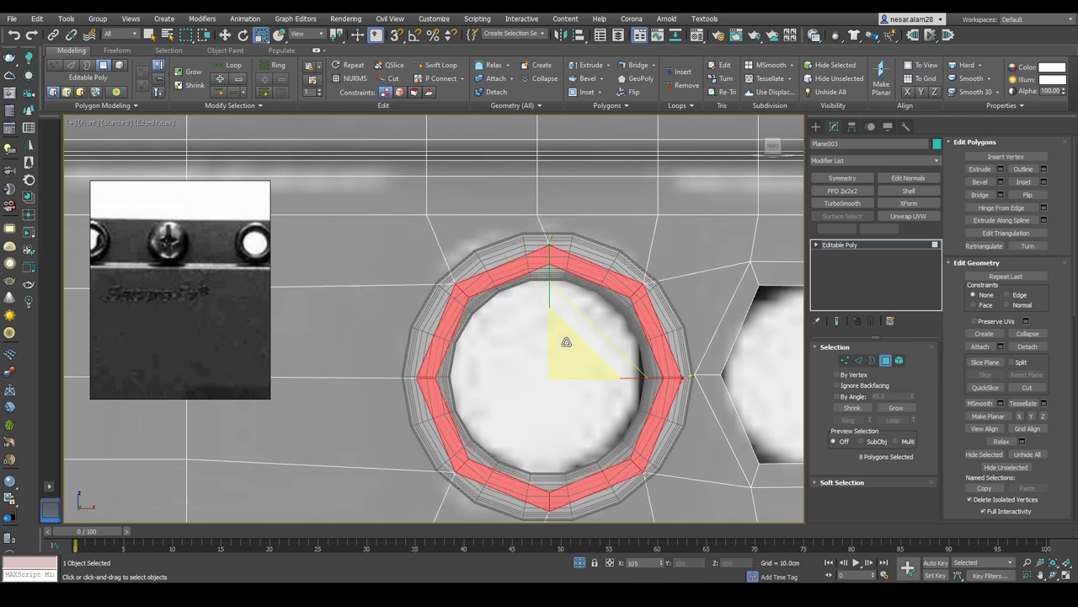
Step: Select the six-sided ring left of the upper straight slot, then move and scale it to match its washer
{"action": "scroll", "coordinate": [581, 332], "scroll_direction": "down", "scroll_amount": 6}
{"action": "scroll", "coordinate": [567, 232], "scroll_direction": "up", "scroll_amount": 4}
{"action": "scroll", "coordinate": [560, 221], "scroll_direction": "up", "scroll_amount": 3}
{"action": "left_click", "coordinate": [545, 199]}
{"action": "left_click", "coordinate": [557, 232], "text": "shift"}
{"action": "middle_click_drag", "start_coordinate": [594, 197], "coordinate": [588, 276]}
{"action": "key", "text": "w"}
{"action": "left_click_drag", "start_coordinate": [527, 286], "coordinate": [508, 238]}
{"action": "key", "text": "r"}
{"action": "key", "text": "w"}
Step: Select the ten-sided ring right of the upper straight slot and fit its position and size to the washer
{"action": "scroll", "coordinate": [502, 234], "scroll_direction": "down", "scroll_amount": 4}
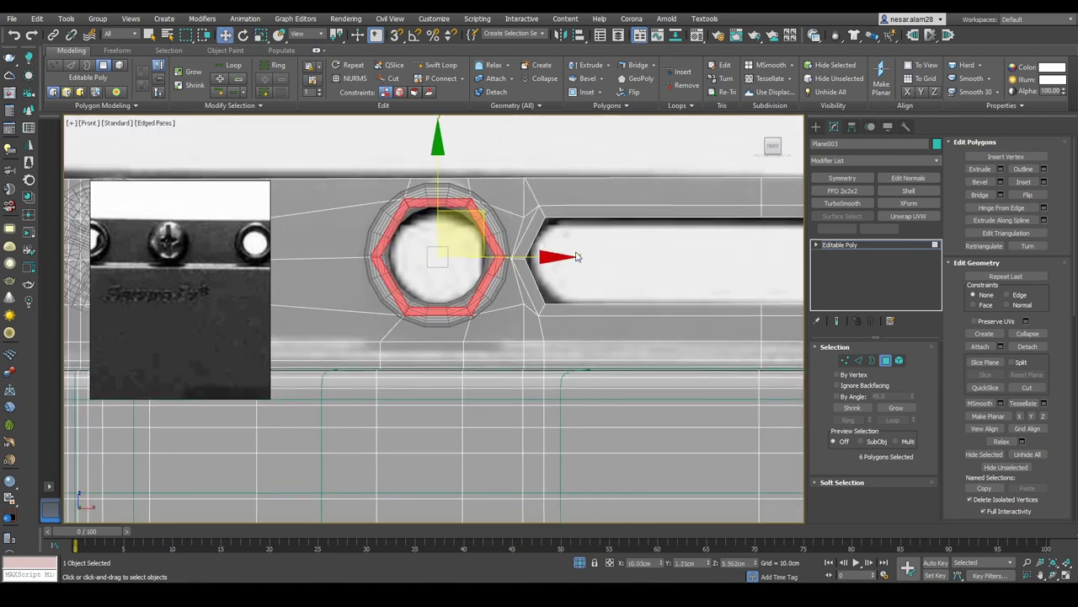
{"action": "middle_click_drag", "start_coordinate": [657, 267], "coordinate": [413, 234]}
{"action": "scroll", "coordinate": [498, 217], "scroll_direction": "up", "scroll_amount": 4}
{"action": "left_click", "coordinate": [478, 206], "text": "shift"}
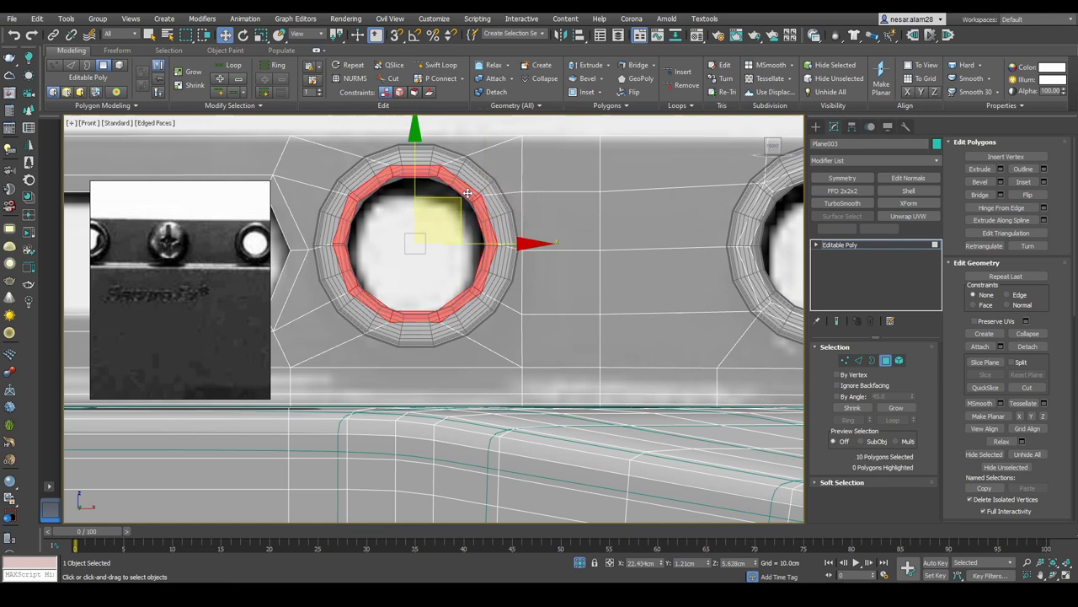
{"action": "key", "text": "e"}
{"action": "key", "text": "r"}
{"action": "scroll", "coordinate": [516, 196], "scroll_direction": "up", "scroll_amount": 2}
{"action": "scroll", "coordinate": [615, 190], "scroll_direction": "down", "scroll_amount": 3}
Step: Select the polygon ring of the hole at the slanted slot's right end and align it with its washer
{"action": "middle_click_drag", "start_coordinate": [615, 190], "coordinate": [379, 135]}
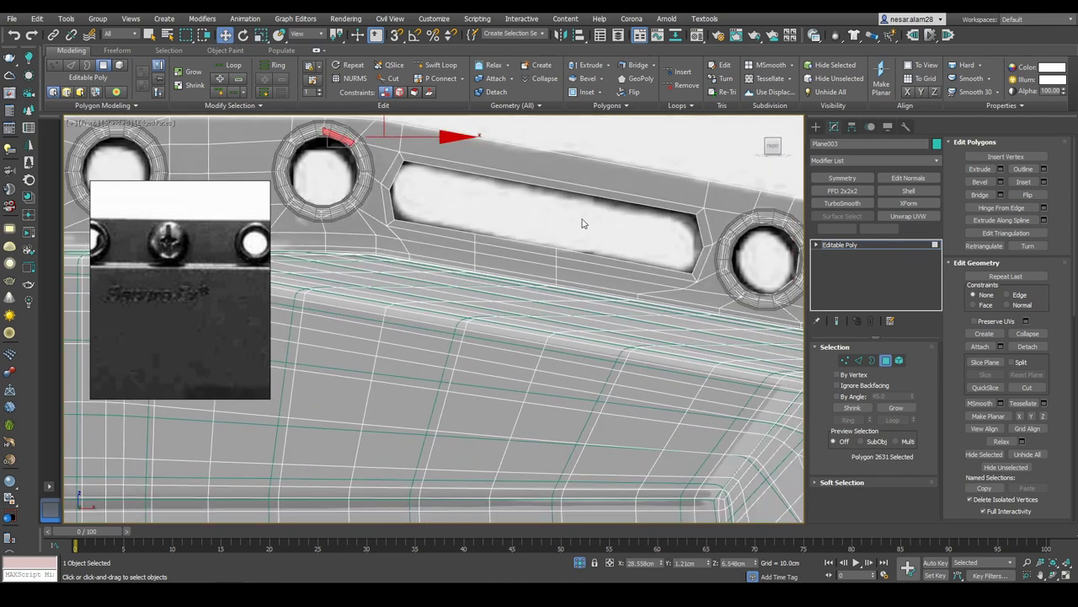
{"action": "scroll", "coordinate": [630, 177], "scroll_direction": "up", "scroll_amount": 3}
{"action": "left_click", "coordinate": [558, 164], "text": "shift"}
{"action": "key", "text": "w"}
{"action": "scroll", "coordinate": [562, 179], "scroll_direction": "down", "scroll_amount": 3}
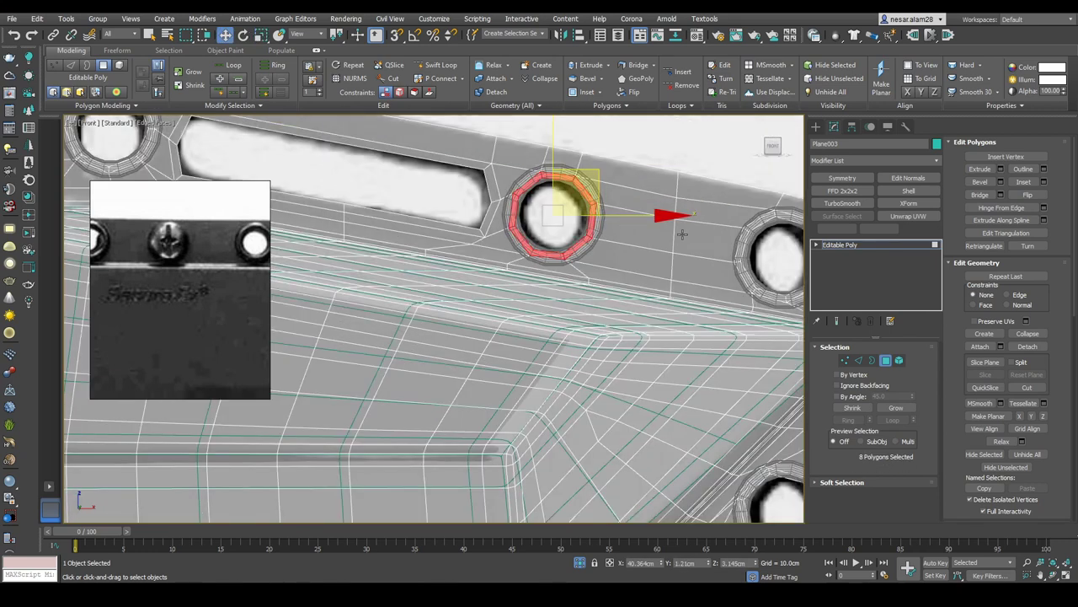
Step: Select the ring of the upper hole nearest the plate's pointed end and center it on its washer
{"action": "middle_click_drag", "start_coordinate": [758, 245], "coordinate": [471, 261]}
{"action": "scroll", "coordinate": [472, 261], "scroll_direction": "up", "scroll_amount": 3}
{"action": "left_click", "coordinate": [544, 224]}
{"action": "left_click", "coordinate": [554, 261], "text": "shift"}
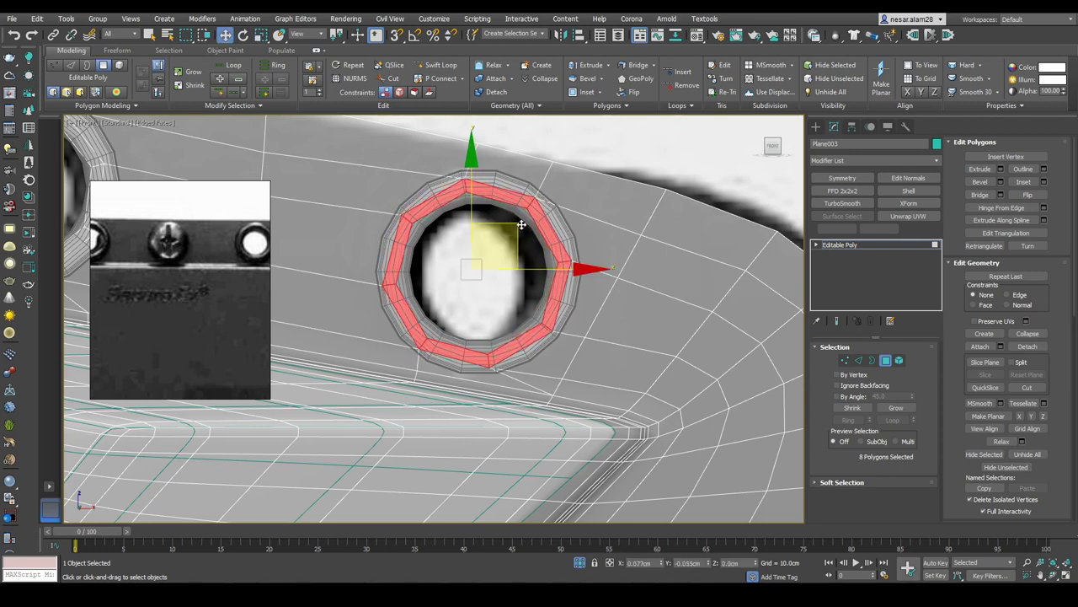
Step: Select the six-sided ring of the hole on the diagonal lower edge near the tip and center it on its washer
{"action": "scroll", "coordinate": [522, 224], "scroll_direction": "down", "scroll_amount": 3}
{"action": "middle_click_drag", "start_coordinate": [664, 421], "coordinate": [460, 264]}
{"action": "scroll", "coordinate": [460, 264], "scroll_direction": "up", "scroll_amount": 3}
{"action": "left_click", "coordinate": [437, 227], "text": "shift"}
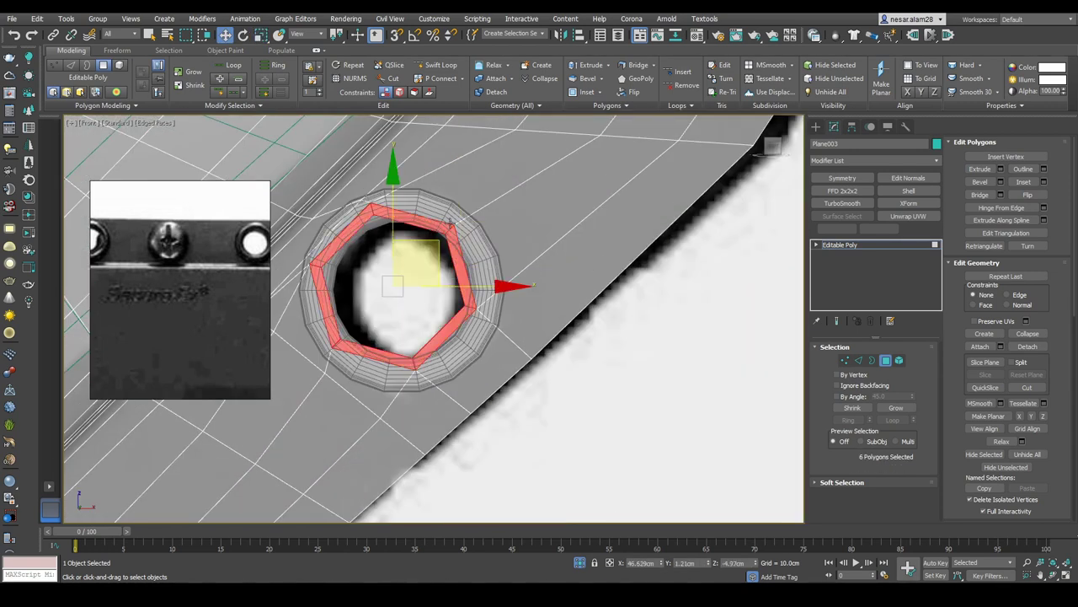
{"action": "mouse_move", "coordinate": [435, 241]}
{"action": "left_mouse_down"}
{"action": "mouse_move", "coordinate": [445, 244]}
{"action": "mouse_move", "coordinate": [417, 270]}
{"action": "mouse_move", "coordinate": [450, 250]}
{"action": "left_mouse_up"}
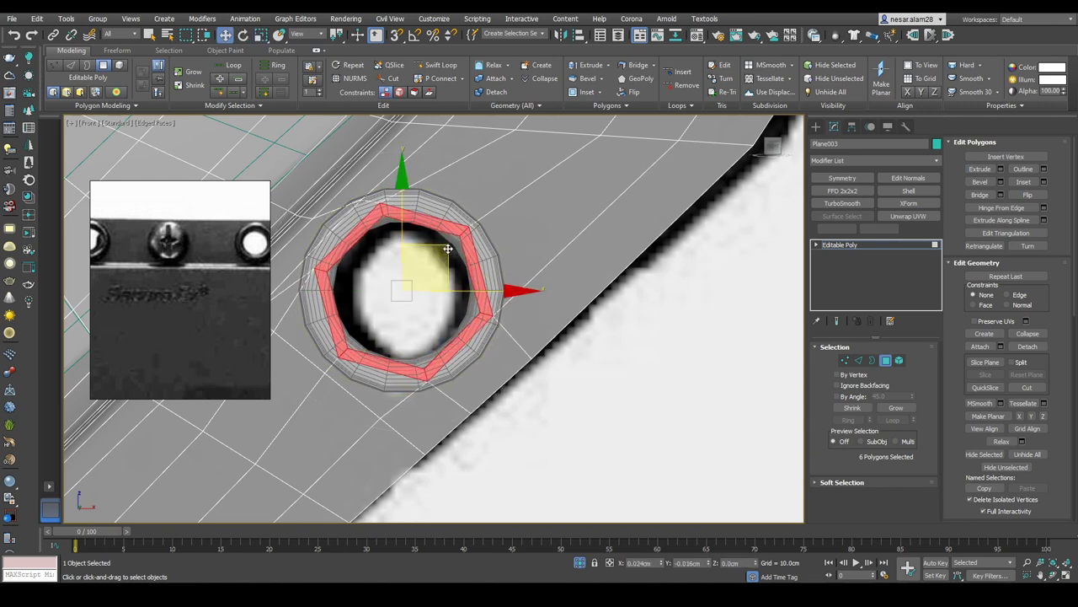
Step: Select the eight-sided ring of the plate's lower corner hole and scale it to fit its washer
{"action": "scroll", "coordinate": [447, 248], "scroll_direction": "down", "scroll_amount": 5}
{"action": "scroll", "coordinate": [518, 294], "scroll_direction": "up", "scroll_amount": 5}
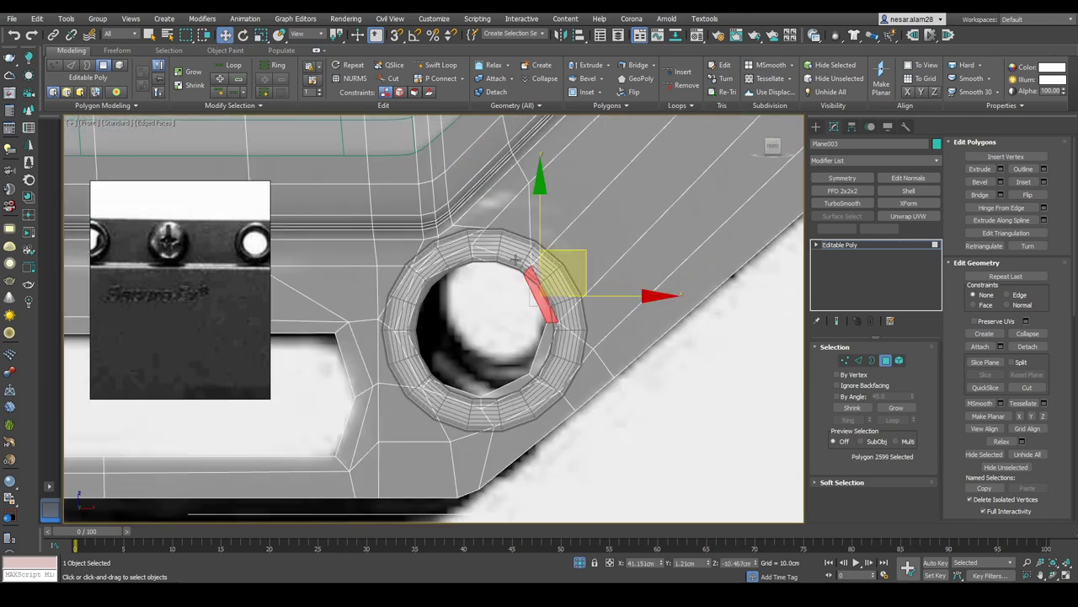
{"action": "left_click_drag", "start_coordinate": [520, 278], "coordinate": [500, 304]}
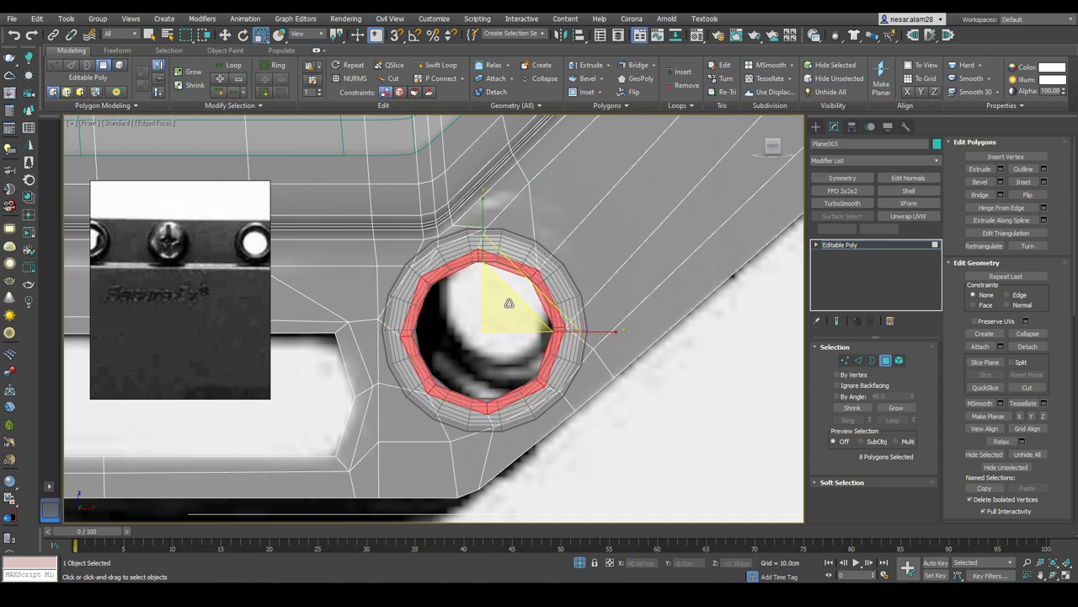
Step: Select the six-sided rings of the two holes between the lower slots in turn and center each on its washer
{"action": "scroll", "coordinate": [503, 304], "scroll_direction": "down", "scroll_amount": 5}
{"action": "scroll", "coordinate": [477, 265], "scroll_direction": "up", "scroll_amount": 5}
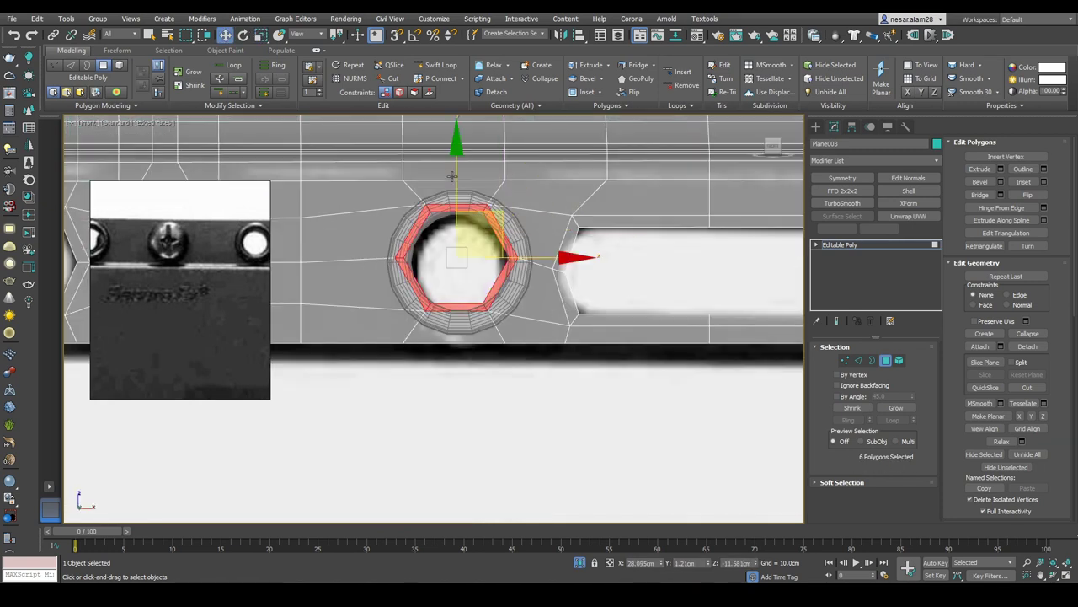
{"action": "scroll", "coordinate": [532, 260], "scroll_direction": "down", "scroll_amount": 5}
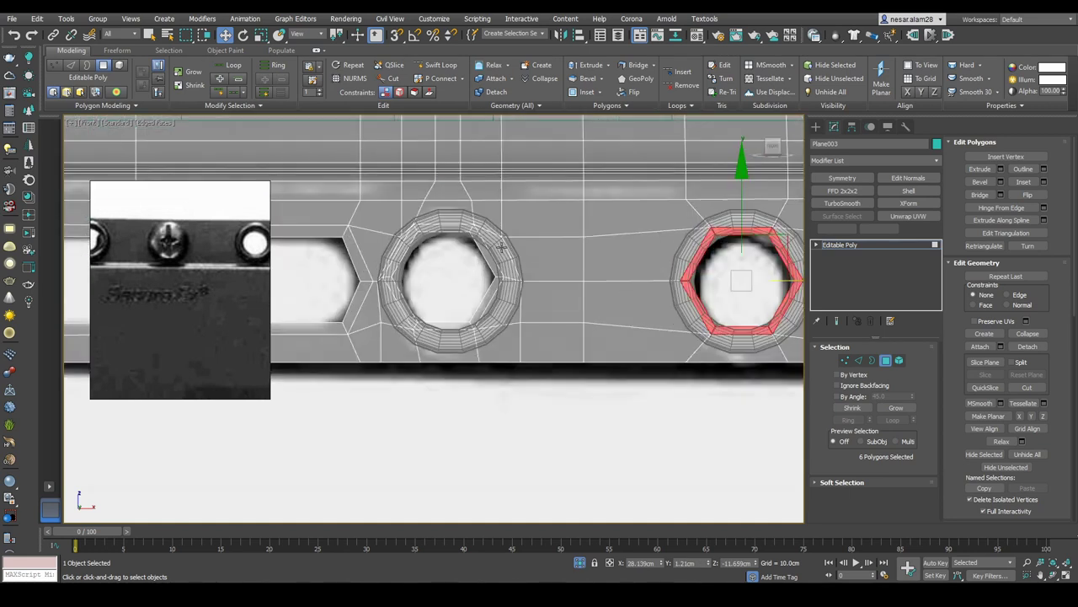
{"action": "scroll", "coordinate": [488, 248], "scroll_direction": "up", "scroll_amount": 5}
{"action": "left_click", "coordinate": [488, 249]}
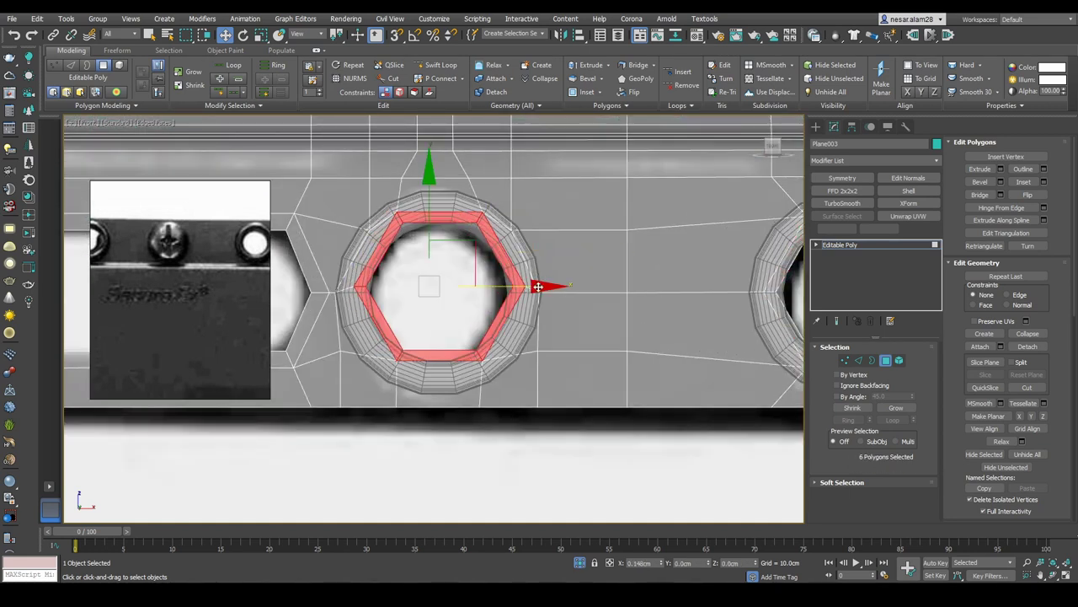
{"action": "left_click", "coordinate": [884, 359]}
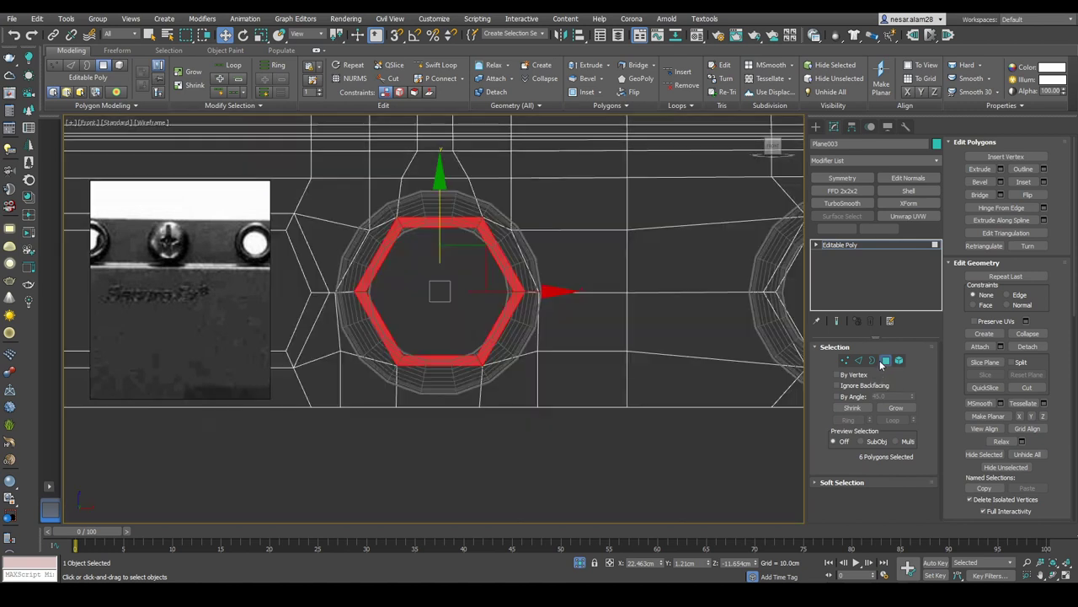
Step: Select all the ring washers in the hardware object, leaving out the screws, and scale them to 96% in X and Y
{"action": "scroll", "coordinate": [795, 332], "scroll_direction": "down", "scroll_amount": 2}
{"action": "scroll", "coordinate": [795, 331], "scroll_direction": "down", "scroll_amount": 3}
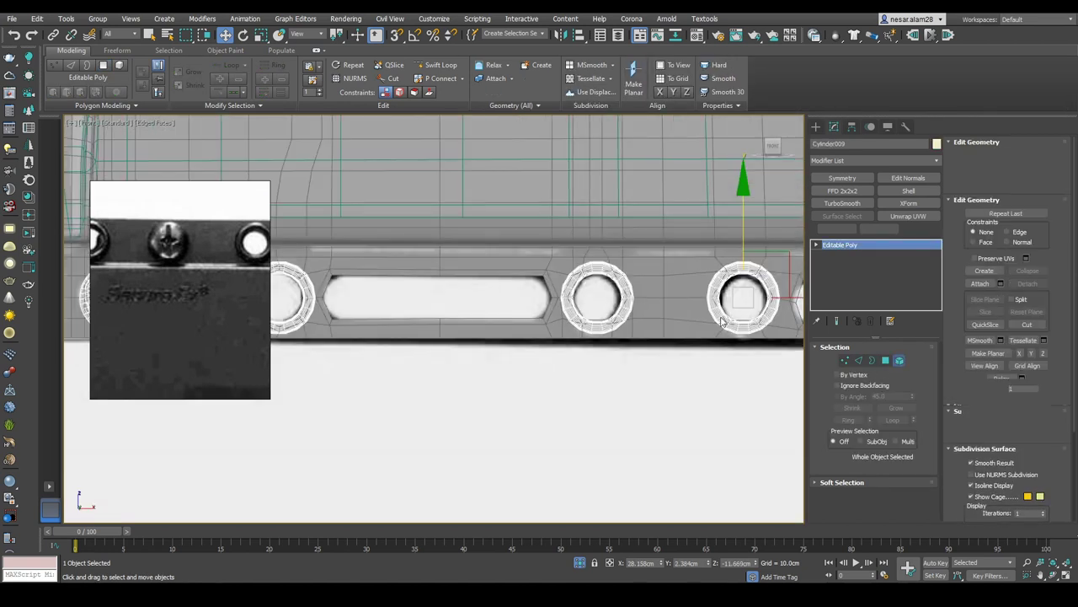
{"action": "key", "text": "4"}
{"action": "scroll", "coordinate": [494, 268], "scroll_direction": "down", "scroll_amount": 3}
{"action": "scroll", "coordinate": [377, 269], "scroll_direction": "down", "scroll_amount": 3}
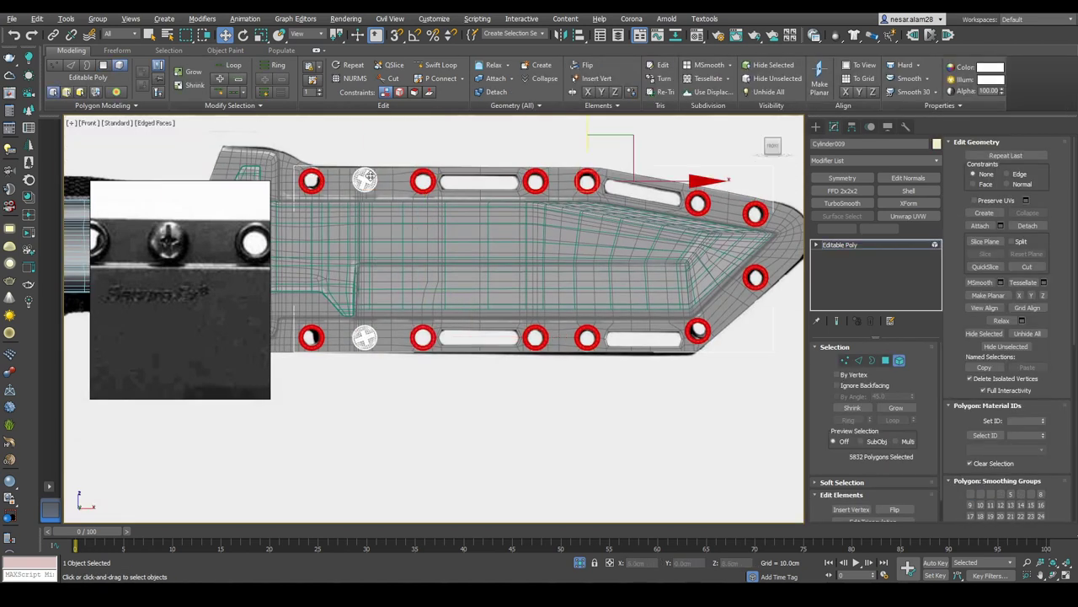
{"action": "scroll", "coordinate": [589, 278], "scroll_direction": "up", "scroll_amount": 8}
{"action": "key", "text": "e"}
{"action": "key", "text": "r"}
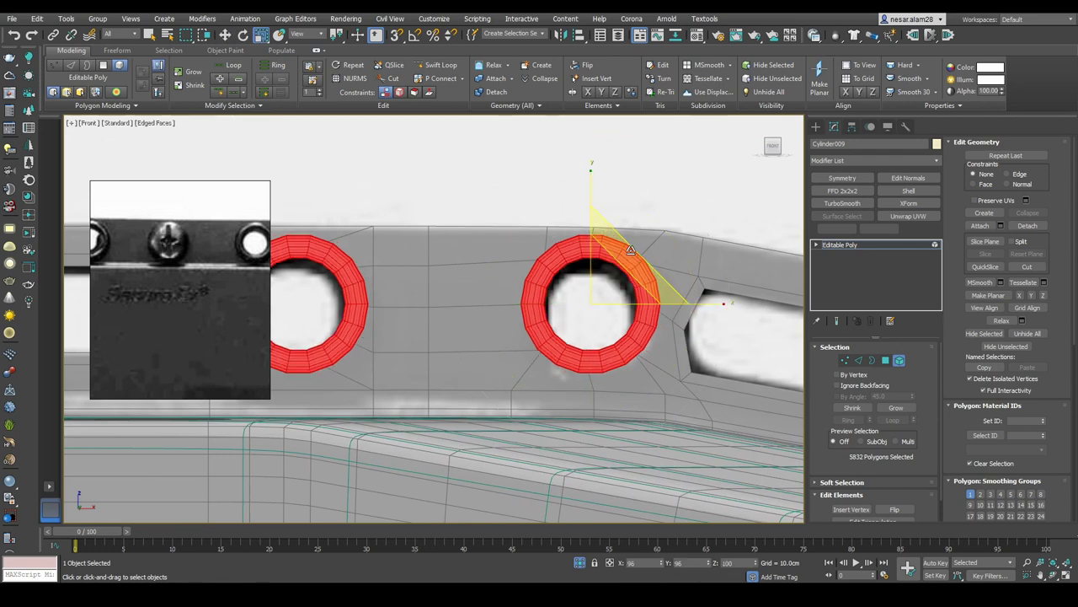
{"action": "scroll", "coordinate": [662, 281], "scroll_direction": "down", "scroll_amount": 5}
{"action": "middle_click_drag", "start_coordinate": [674, 286], "coordinate": [359, 187]}
{"action": "key", "text": "ctrl+q"}
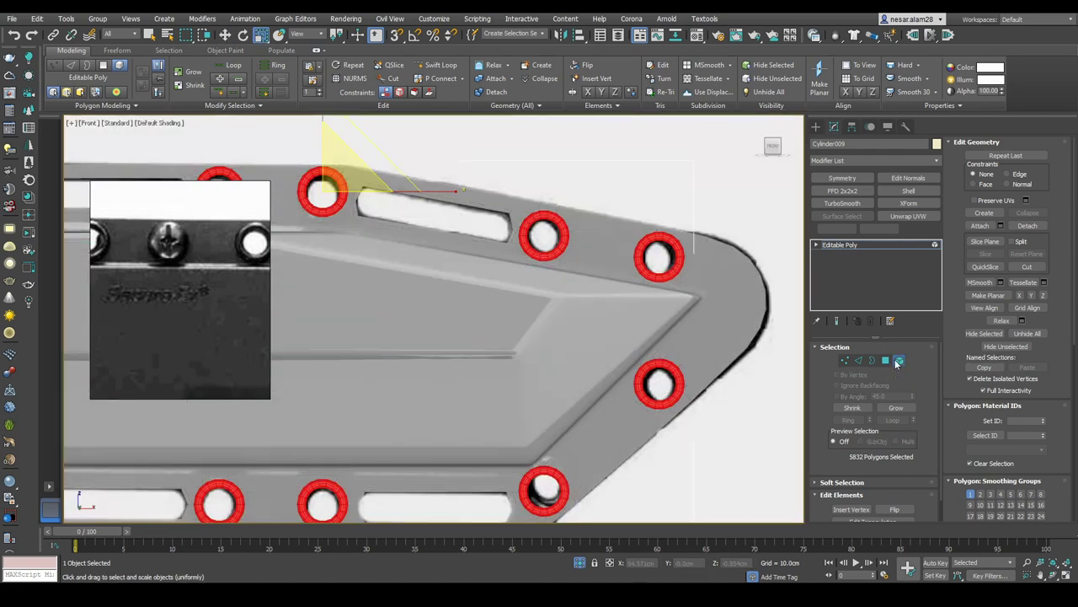
{"action": "key", "text": "4"}
Step: Examine the plate's slots and holes in smoothed, shaded display against the reference image
{"action": "scroll", "coordinate": [590, 321], "scroll_direction": "down", "scroll_amount": 3}
{"action": "scroll", "coordinate": [673, 293], "scroll_direction": "up", "scroll_amount": 8}
{"action": "scroll", "coordinate": [674, 293], "scroll_direction": "down", "scroll_amount": 5}
{"action": "left_click", "coordinate": [464, 279]}
{"action": "key", "text": "F4"}
{"action": "scroll", "coordinate": [464, 280], "scroll_direction": "up", "scroll_amount": 4}
{"action": "key", "text": "F4"}
{"action": "scroll", "coordinate": [464, 280], "scroll_direction": "down", "scroll_amount": 3}
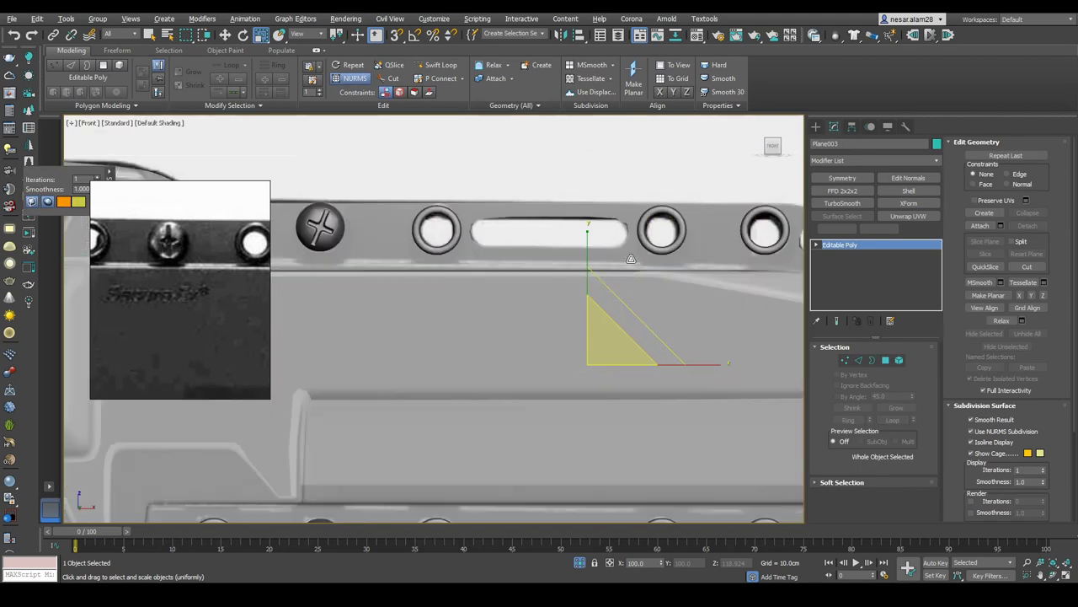
{"action": "scroll", "coordinate": [630, 259], "scroll_direction": "down", "scroll_amount": 2}
{"action": "scroll", "coordinate": [640, 278], "scroll_direction": "up", "scroll_amount": 3}
{"action": "scroll", "coordinate": [549, 216], "scroll_direction": "up", "scroll_amount": 2}
{"action": "key", "text": "F4"}
{"action": "key", "text": "ctrl+q"}
{"action": "scroll", "coordinate": [556, 190], "scroll_direction": "up", "scroll_amount": 2}
{"action": "scroll", "coordinate": [556, 191], "scroll_direction": "down", "scroll_amount": 4}
Step: Select the plate's lengthwise edges spanning the upper and lower straight slots and connect them with 2 segments
{"action": "key", "text": "2"}
{"action": "left_click", "coordinate": [567, 164]}
{"action": "key", "text": "alt+r"}
{"action": "left_click", "coordinate": [495, 134]}
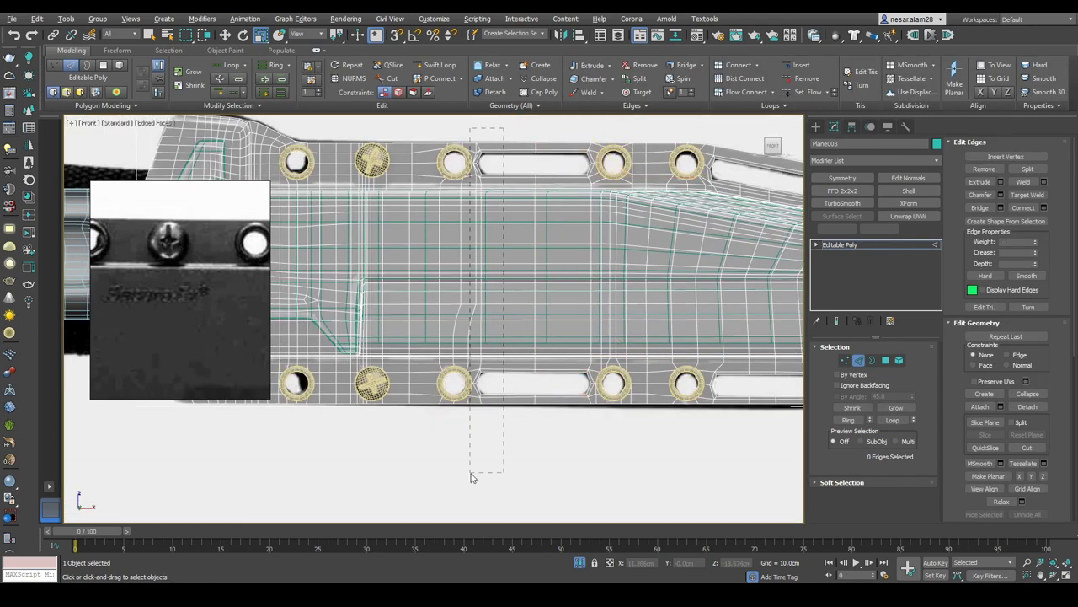
{"action": "left_click_drag", "start_coordinate": [470, 471], "coordinate": [470, 464]}
{"action": "left_click_drag", "start_coordinate": [562, 119], "coordinate": [563, 189]}
{"action": "left_click_drag", "start_coordinate": [562, 436], "coordinate": [562, 438]}
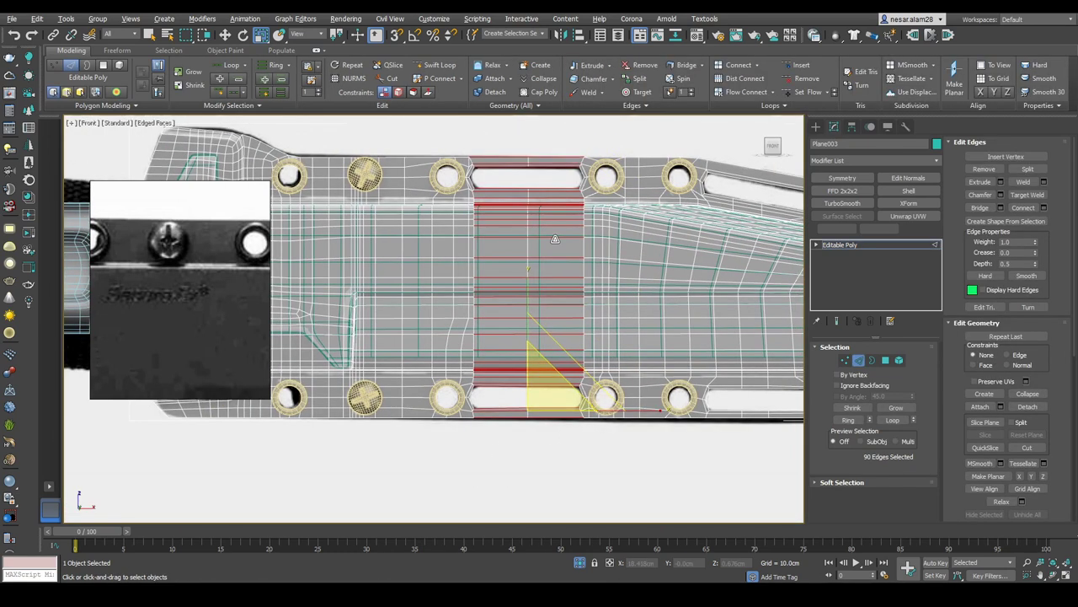
{"action": "right_click", "coordinate": [553, 240]}
{"action": "left_click", "coordinate": [438, 274]}
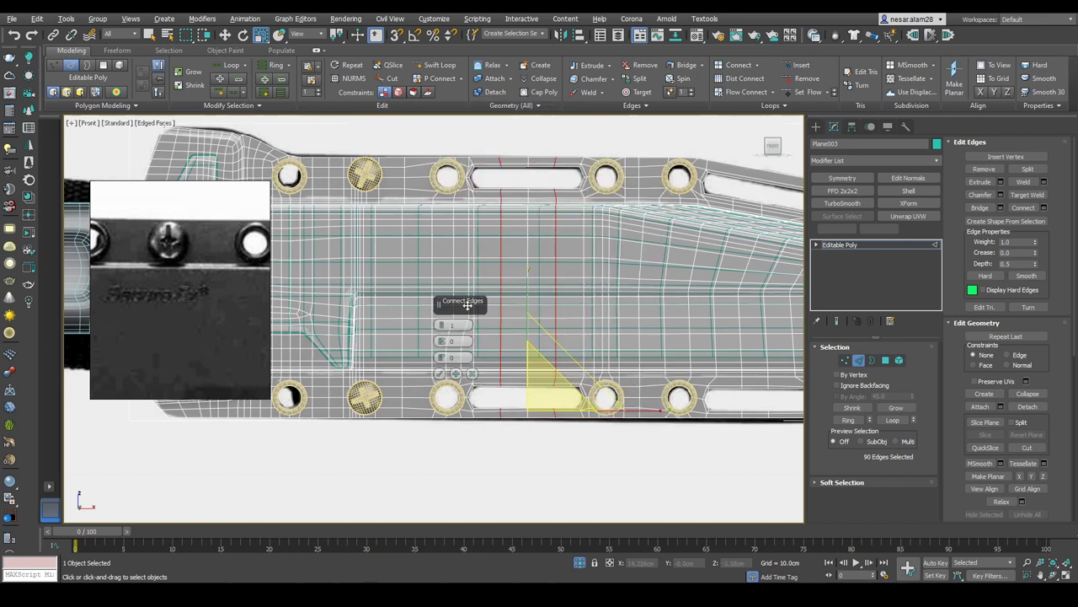
{"action": "key", "text": "ctrl+Backspace"}
{"action": "scroll", "coordinate": [537, 303], "scroll_direction": "up", "scroll_amount": 3}
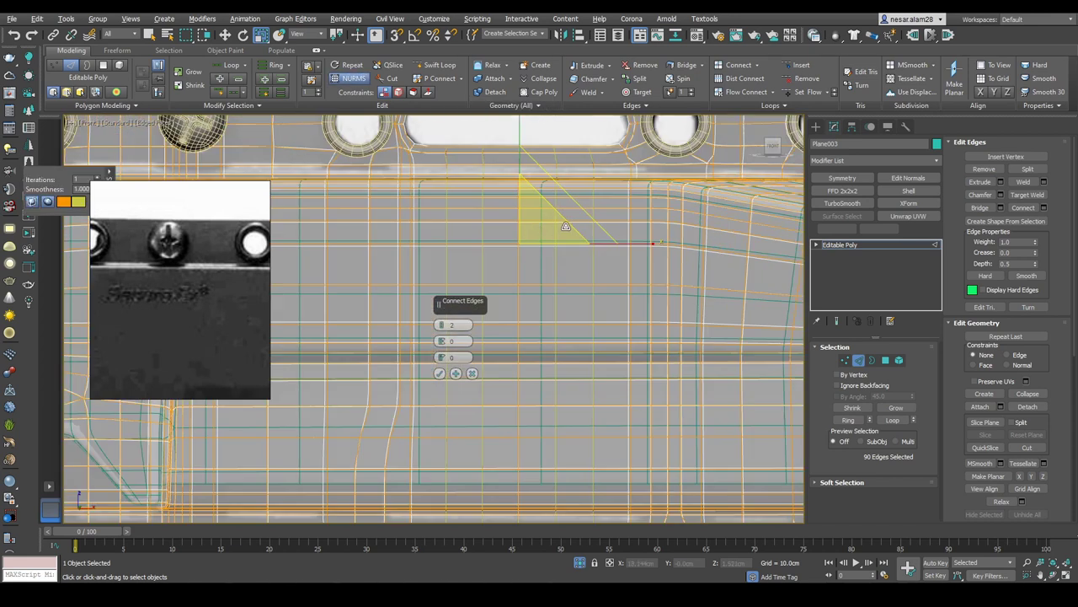
{"action": "left_click", "coordinate": [439, 374]}
{"action": "key", "text": "ctrl+BackSpace"}
Step: Connect the three lengthwise edges above the slanted slot with two new cross edges
{"action": "scroll", "coordinate": [439, 374], "scroll_direction": "down", "scroll_amount": 5}
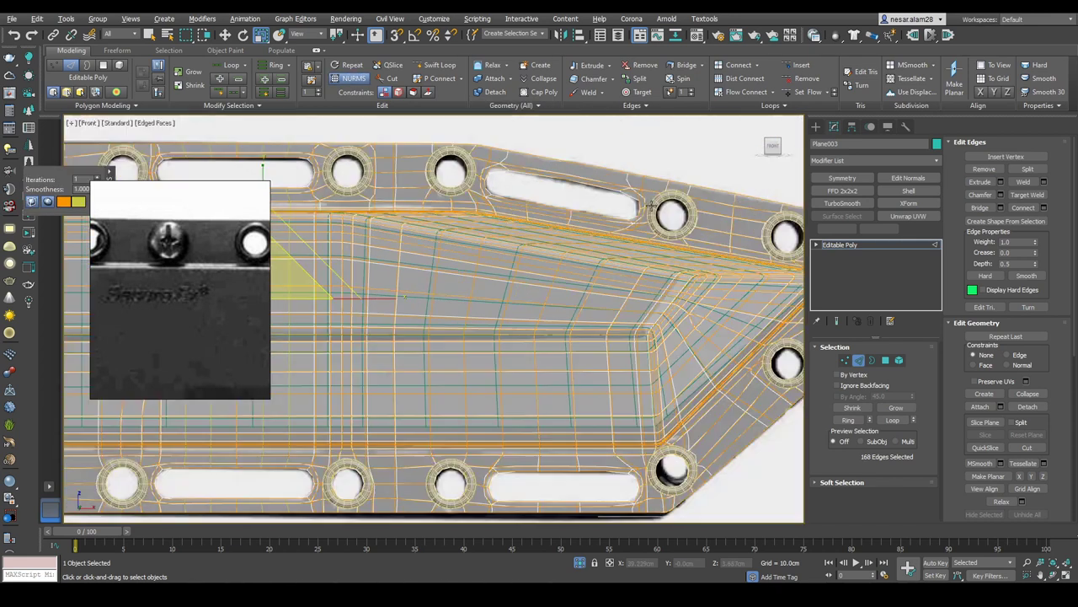
{"action": "scroll", "coordinate": [584, 144], "scroll_direction": "up", "scroll_amount": 4}
{"action": "key", "text": "F3"}
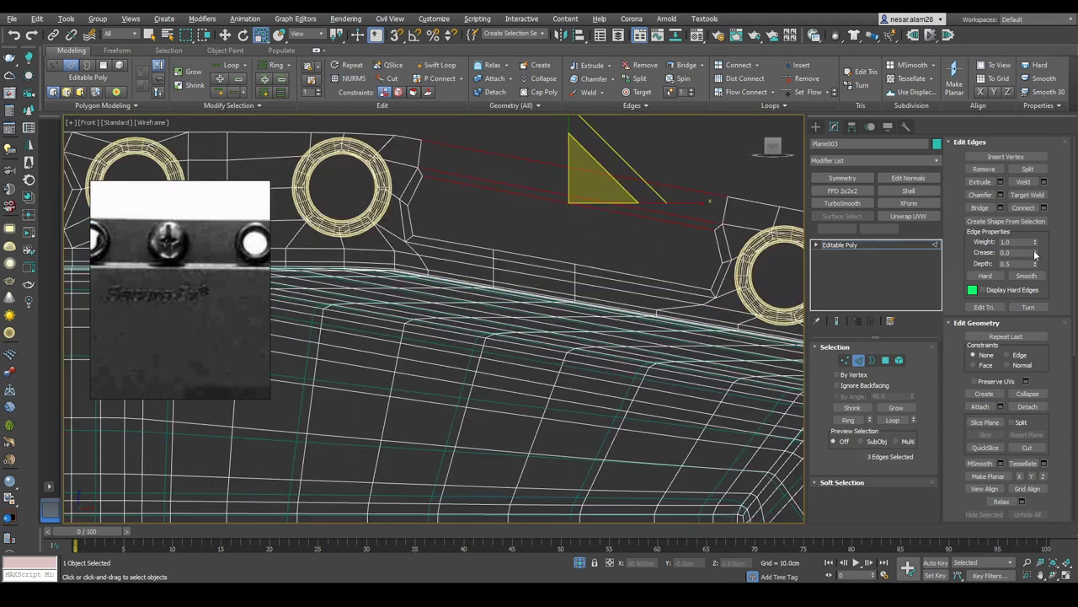
{"action": "left_click", "coordinate": [1044, 207]}
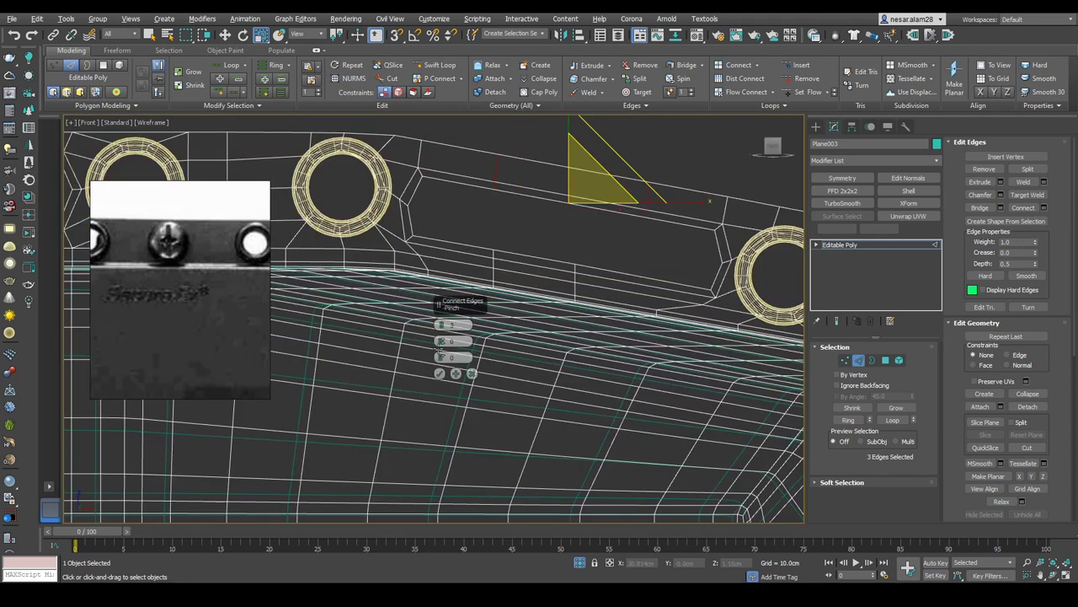
{"action": "key", "text": "F3"}
{"action": "left_click", "coordinate": [439, 374]}
Step: Set the movement constraint to Edge and slide the vertex columns below the slanted slot toward the slot's ends
{"action": "scroll", "coordinate": [525, 233], "scroll_direction": "up", "scroll_amount": 3}
{"action": "key", "text": "1"}
{"action": "mouse_move", "coordinate": [445, 233]}
{"action": "left_mouse_down"}
{"action": "mouse_move", "coordinate": [494, 277]}
{"action": "mouse_move", "coordinate": [522, 268]}
{"action": "left_mouse_up"}
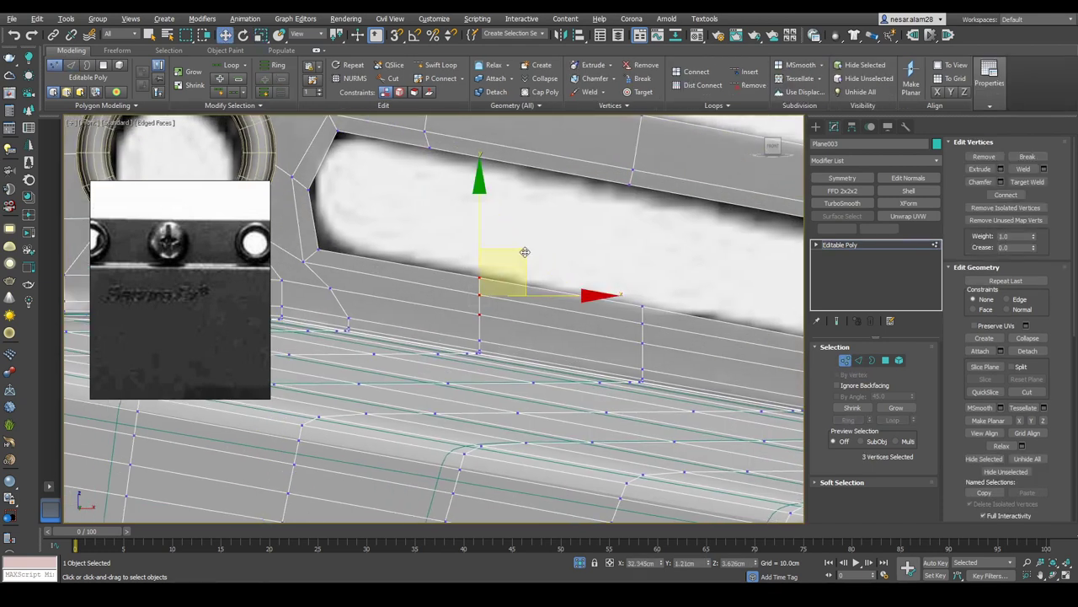
{"action": "middle_click_drag", "start_coordinate": [455, 237], "coordinate": [479, 236], "text": "alt"}
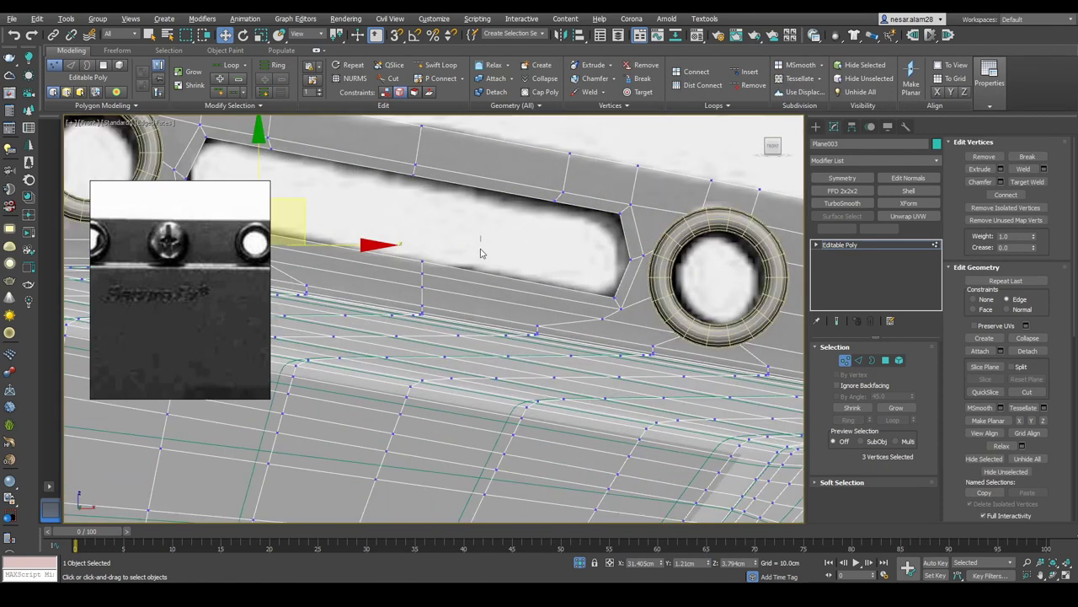
{"action": "key", "text": "f"}
{"action": "key", "text": "e"}
{"action": "key", "text": "w"}
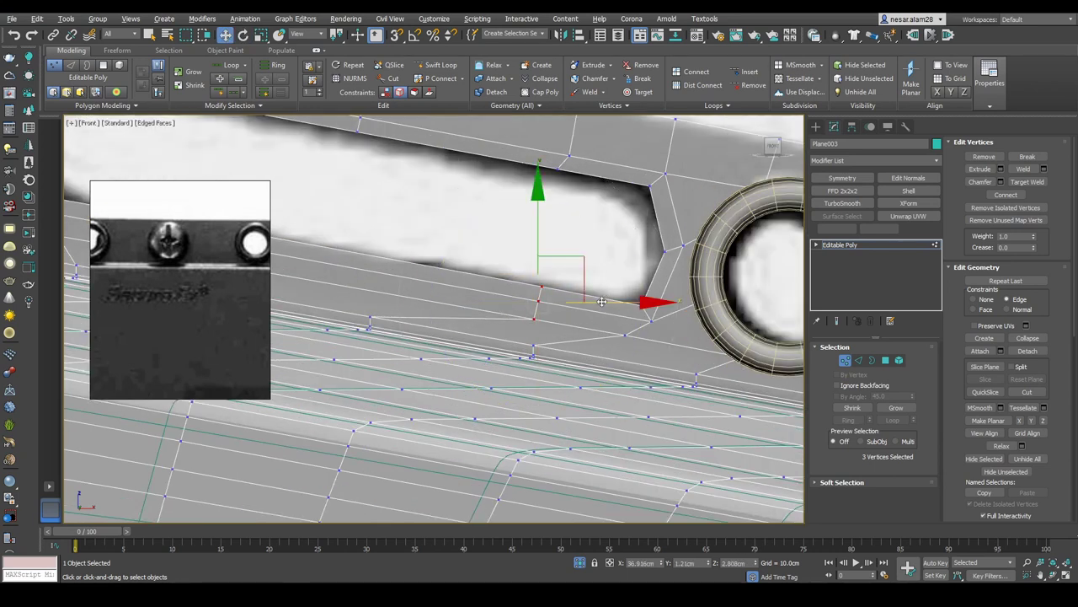
Step: Adjust the vertices on the slanted slot's upper edge near both ends to follow the slot outline
{"action": "scroll", "coordinate": [581, 164], "scroll_direction": "up", "scroll_amount": 2}
{"action": "left_click", "coordinate": [549, 167]}
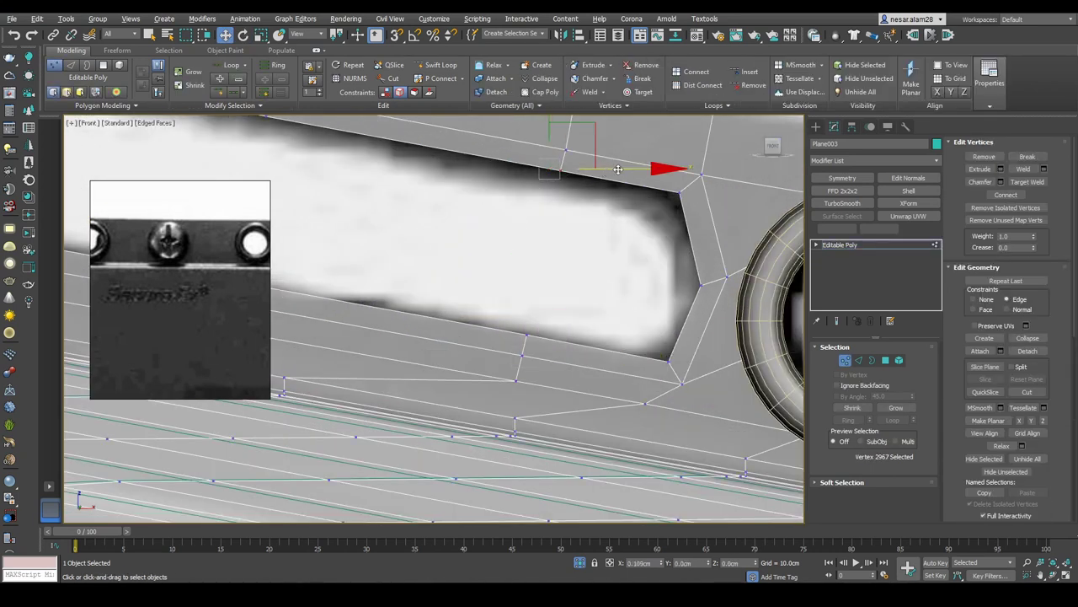
{"action": "scroll", "coordinate": [554, 241], "scroll_direction": "down", "scroll_amount": 3}
{"action": "scroll", "coordinate": [554, 241], "scroll_direction": "up", "scroll_amount": 3}
{"action": "left_click", "coordinate": [503, 196]}
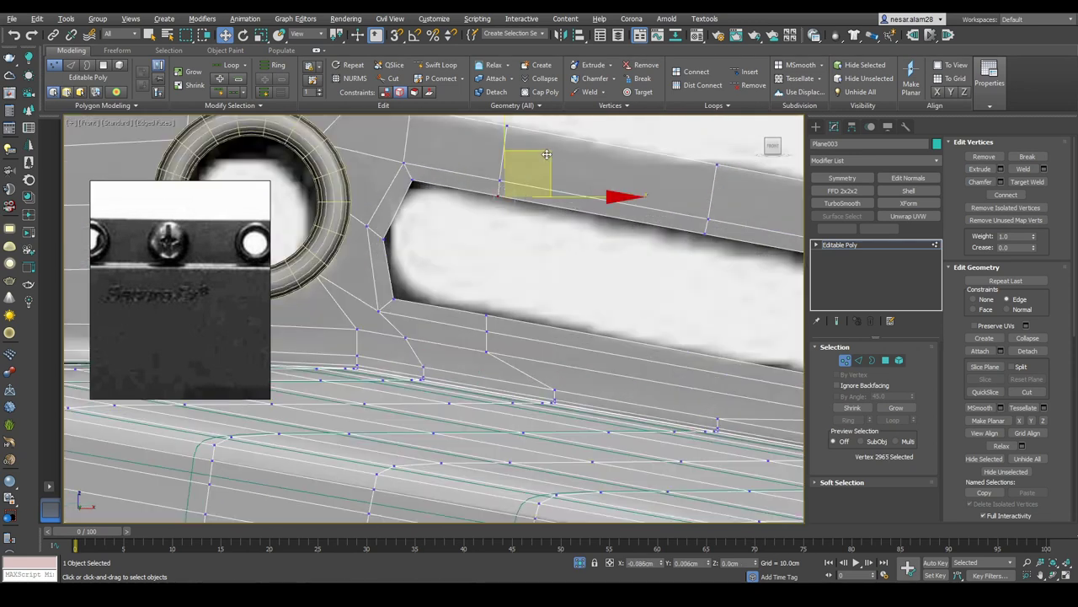
Step: Slide the vertex columns of the two lower slots along their edges toward the slot ends
{"action": "scroll", "coordinate": [449, 186], "scroll_direction": "down", "scroll_amount": 3}
{"action": "scroll", "coordinate": [472, 329], "scroll_direction": "up", "scroll_amount": 3}
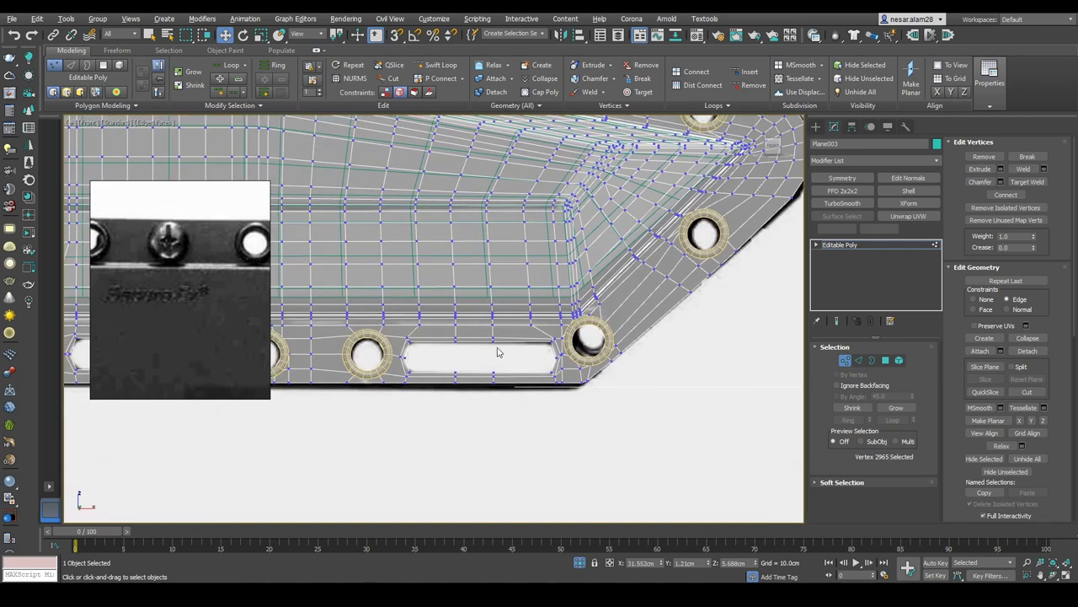
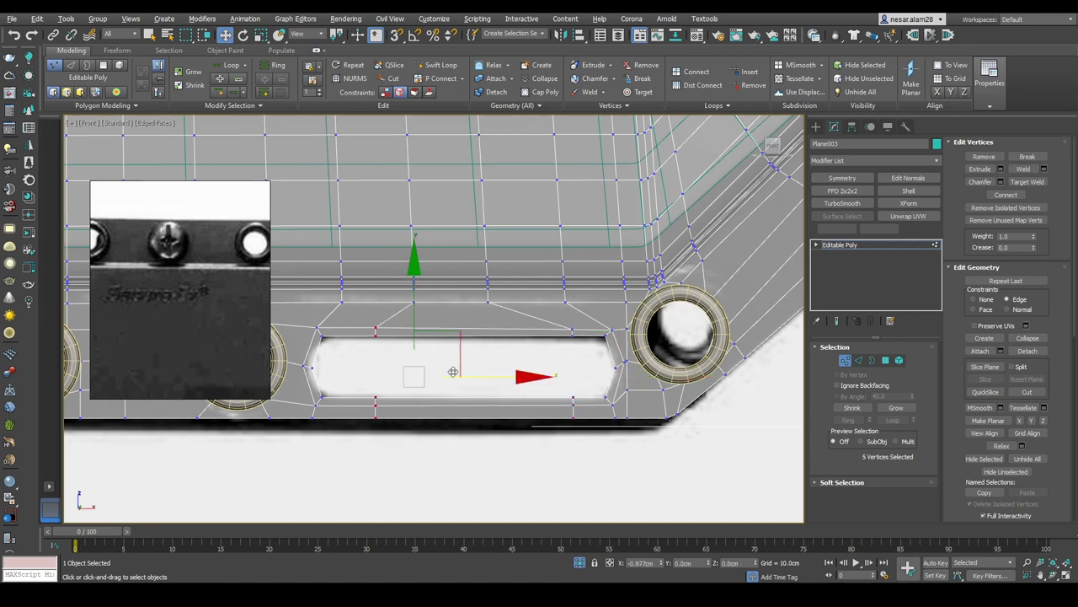
{"action": "scroll", "coordinate": [437, 371], "scroll_direction": "down", "scroll_amount": 3}
{"action": "scroll", "coordinate": [546, 363], "scroll_direction": "up", "scroll_amount": 3}
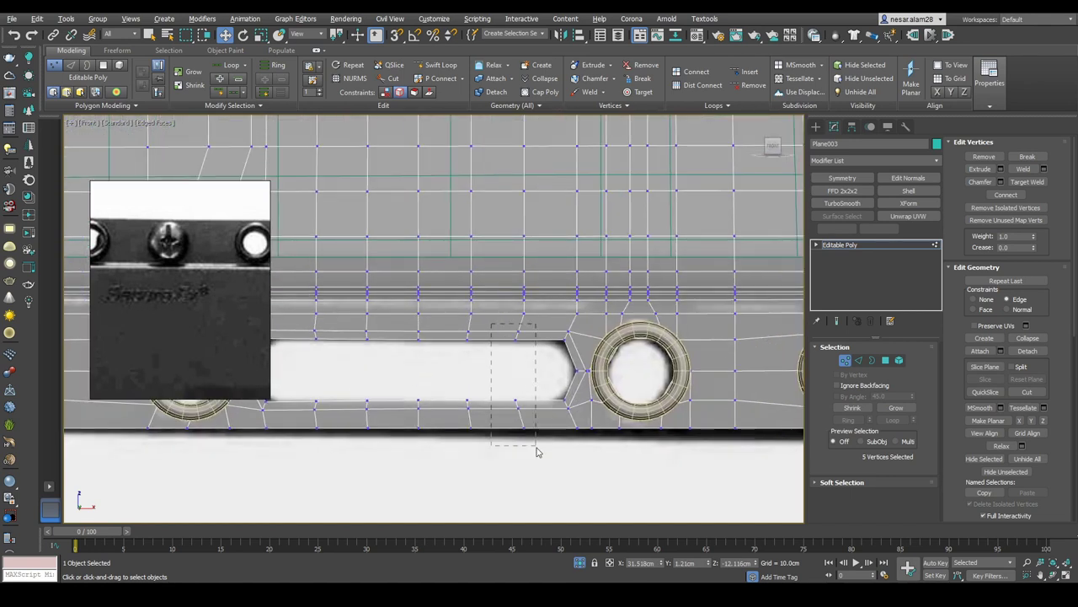
{"action": "scroll", "coordinate": [539, 403], "scroll_direction": "down", "scroll_amount": 3}
{"action": "scroll", "coordinate": [539, 403], "scroll_direction": "up", "scroll_amount": 3}
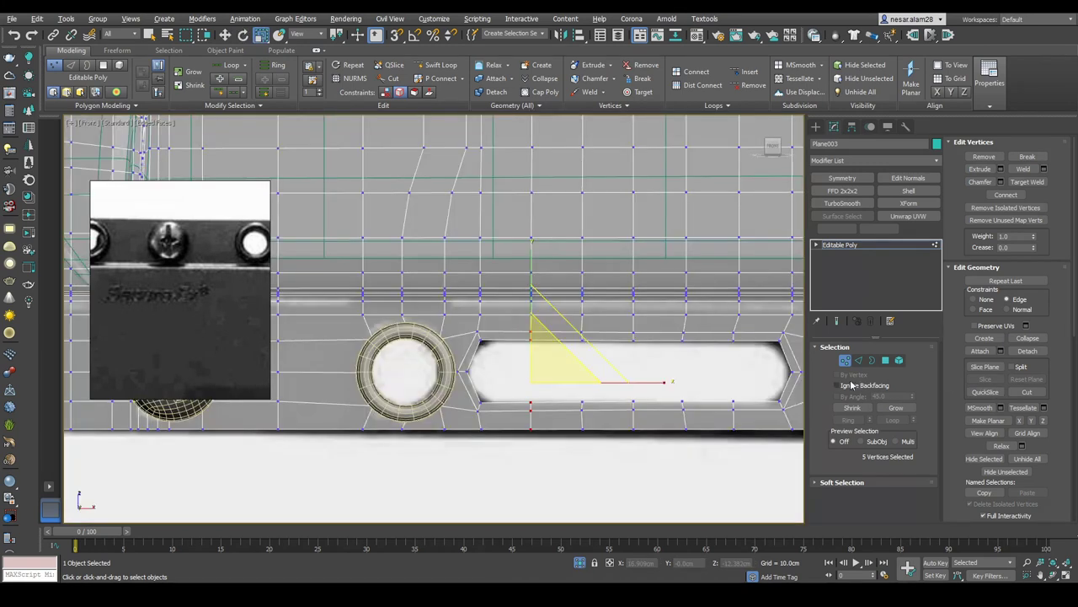
Step: Leave vertex editing and examine the plate's adjusted slots and holes
{"action": "scroll", "coordinate": [739, 366], "scroll_direction": "up", "scroll_amount": 3}
{"action": "key", "text": "6"}
{"action": "key", "text": "ctrl+shift+t"}
{"action": "scroll", "coordinate": [739, 368], "scroll_direction": "down", "scroll_amount": 4}
{"action": "scroll", "coordinate": [589, 329], "scroll_direction": "up", "scroll_amount": 2}
{"action": "scroll", "coordinate": [619, 312], "scroll_direction": "down", "scroll_amount": 4}
{"action": "scroll", "coordinate": [628, 210], "scroll_direction": "up", "scroll_amount": 3}
{"action": "scroll", "coordinate": [628, 211], "scroll_direction": "up", "scroll_amount": 2}
{"action": "scroll", "coordinate": [573, 212], "scroll_direction": "down", "scroll_amount": 4}
Step: Select the plate together with its washers and screws and isolate them in an orthographic view
{"action": "middle_click_drag", "start_coordinate": [581, 219], "coordinate": [752, 273], "text": "alt"}
{"action": "left_click", "coordinate": [693, 208]}
{"action": "left_click_drag", "start_coordinate": [631, 193], "coordinate": [725, 237]}
{"action": "scroll", "coordinate": [725, 238], "scroll_direction": "up", "scroll_amount": 2}
{"action": "middle_click_drag", "start_coordinate": [725, 238], "coordinate": [694, 373], "text": "alt"}
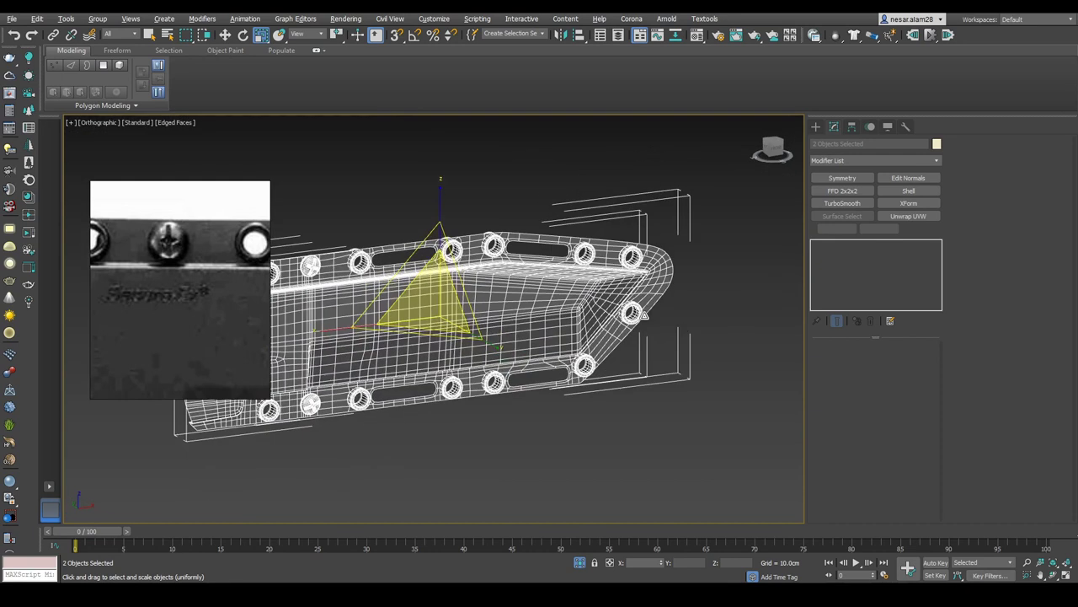
{"action": "left_click", "coordinate": [694, 373]}
Step: Select the plate and compare its smoothed, shaded form with the sheath in the reference image
{"action": "scroll", "coordinate": [693, 373], "scroll_direction": "up", "scroll_amount": 3}
{"action": "left_click", "coordinate": [609, 308]}
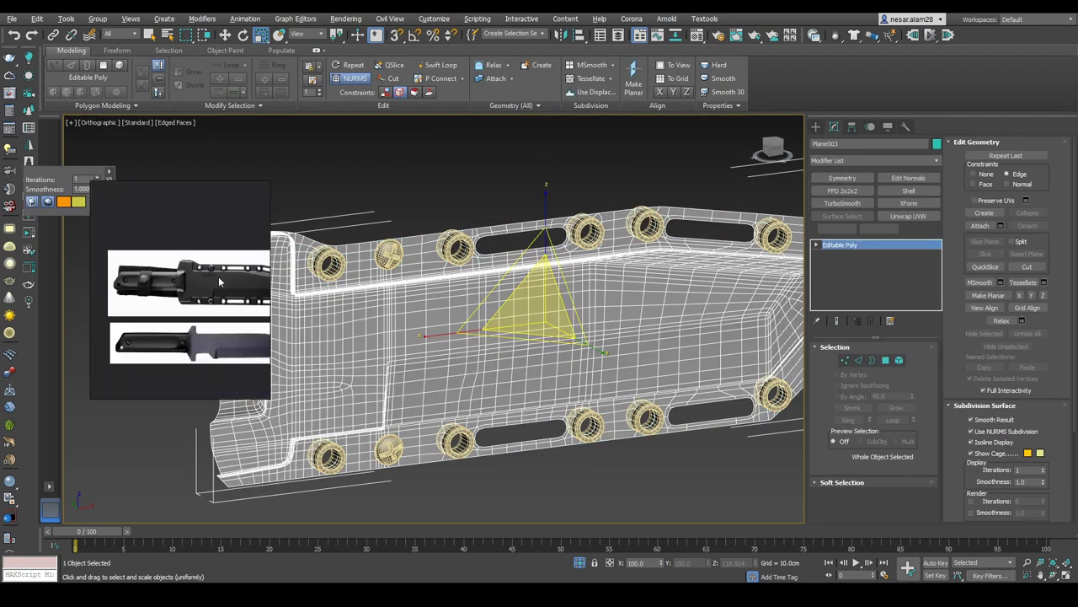
{"action": "left_click", "coordinate": [509, 199]}
{"action": "middle_click_drag", "start_coordinate": [620, 280], "coordinate": [716, 311]}
{"action": "key", "text": "F4"}
{"action": "left_click", "coordinate": [669, 272]}
{"action": "scroll", "coordinate": [698, 279], "scroll_direction": "up", "scroll_amount": 3}
{"action": "key", "text": "w"}
{"action": "scroll", "coordinate": [716, 311], "scroll_direction": "down", "scroll_amount": 2}
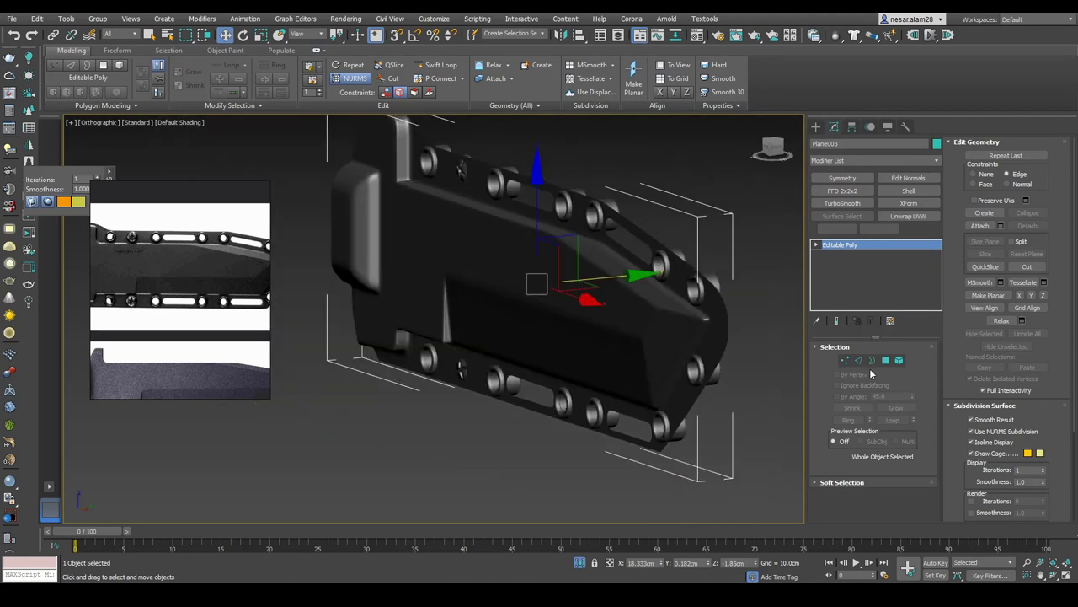
Step: Turn off the plate's NURMS subdivision and add a Shell modifier with 0.39 cm inner amount and 2 segments
{"action": "left_click", "coordinate": [908, 191]}
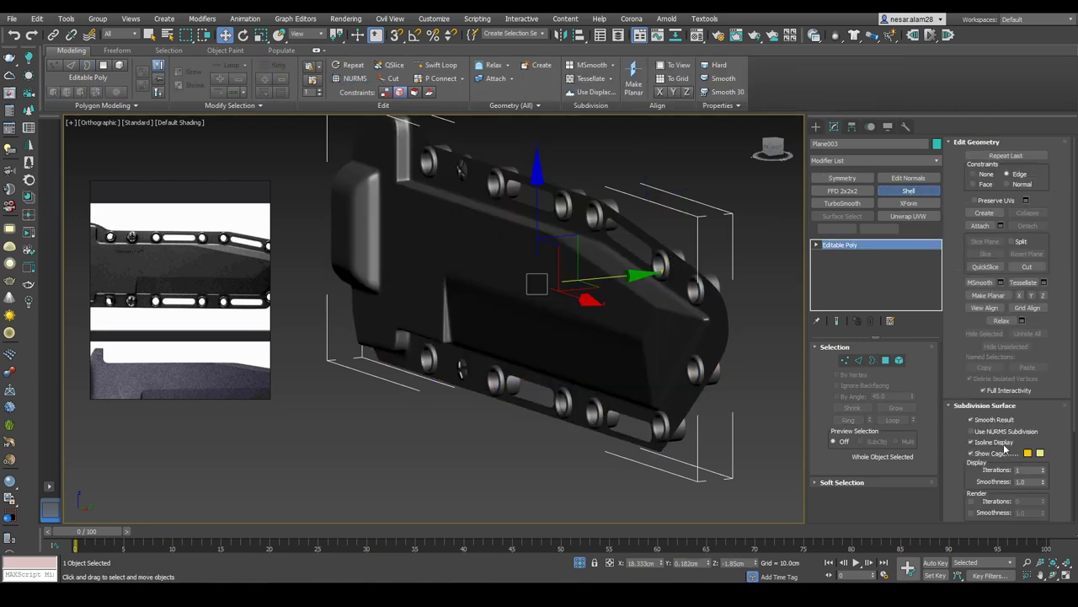
{"action": "middle_click_drag", "start_coordinate": [748, 287], "coordinate": [721, 312], "text": "alt"}
{"action": "right_click", "coordinate": [910, 376]}
{"action": "left_click_drag", "start_coordinate": [911, 360], "coordinate": [918, 338]}
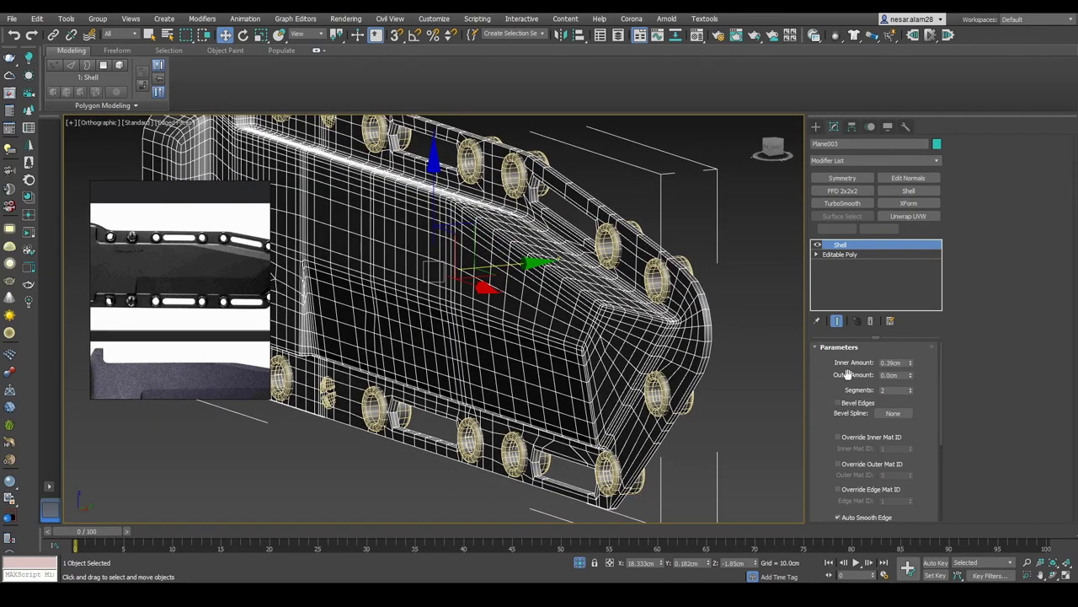
Step: Set the shell's inner amount to 0.5 cm and check the plate's thickness around the slots and holes
{"action": "middle_click_drag", "start_coordinate": [796, 379], "coordinate": [722, 367], "text": "alt"}
{"action": "key", "text": "F4"}
{"action": "mouse_move", "coordinate": [566, 365]}
{"action": "middle_mouse_down", "text": "alt"}
{"action": "mouse_move", "coordinate": [551, 360]}
{"action": "mouse_move", "coordinate": [626, 365]}
{"action": "mouse_move", "coordinate": [665, 340]}
{"action": "mouse_move", "coordinate": [615, 358]}
{"action": "mouse_move", "coordinate": [628, 344]}
{"action": "mouse_move", "coordinate": [736, 361]}
{"action": "mouse_move", "coordinate": [601, 329]}
{"action": "mouse_move", "coordinate": [626, 326]}
{"action": "middle_mouse_up", "text": "alt"}
{"action": "key", "text": "F4"}
{"action": "key", "text": "F4"}
{"action": "key", "text": "F4"}
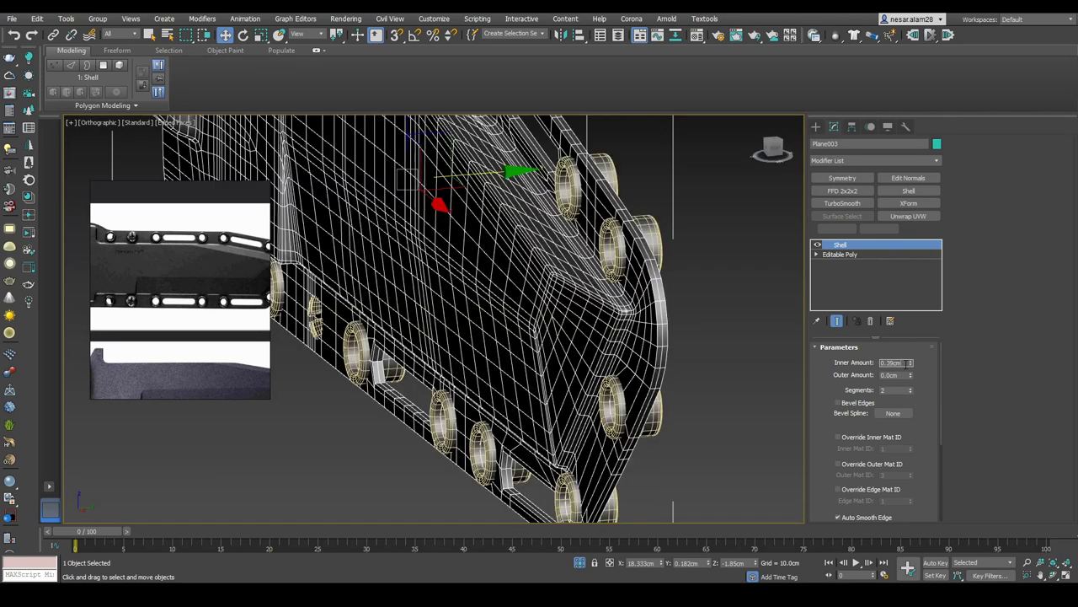
{"action": "mouse_move", "coordinate": [745, 298]}
{"action": "middle_mouse_down", "text": "alt"}
{"action": "mouse_move", "coordinate": [689, 417]}
{"action": "mouse_move", "coordinate": [644, 340]}
{"action": "mouse_move", "coordinate": [618, 349]}
{"action": "mouse_move", "coordinate": [483, 333]}
{"action": "mouse_move", "coordinate": [506, 324]}
{"action": "middle_mouse_up", "text": "alt"}
{"action": "key", "text": "F4"}
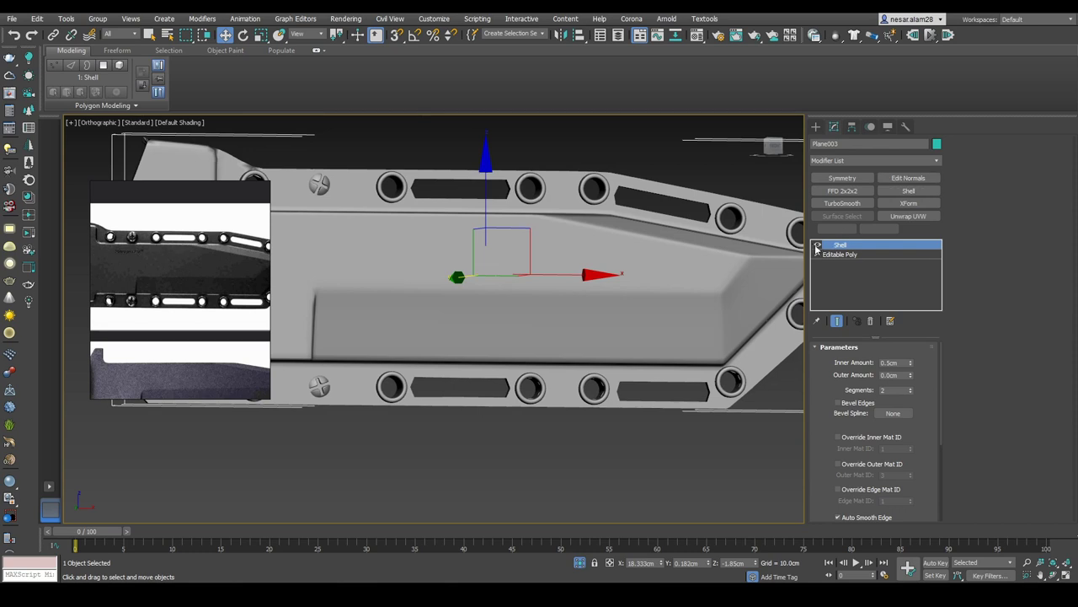
{"action": "middle_click_drag", "start_coordinate": [638, 241], "coordinate": [590, 235], "text": "alt"}
{"action": "scroll", "coordinate": [506, 252], "scroll_direction": "up", "scroll_amount": 5}
{"action": "key", "text": "F4"}
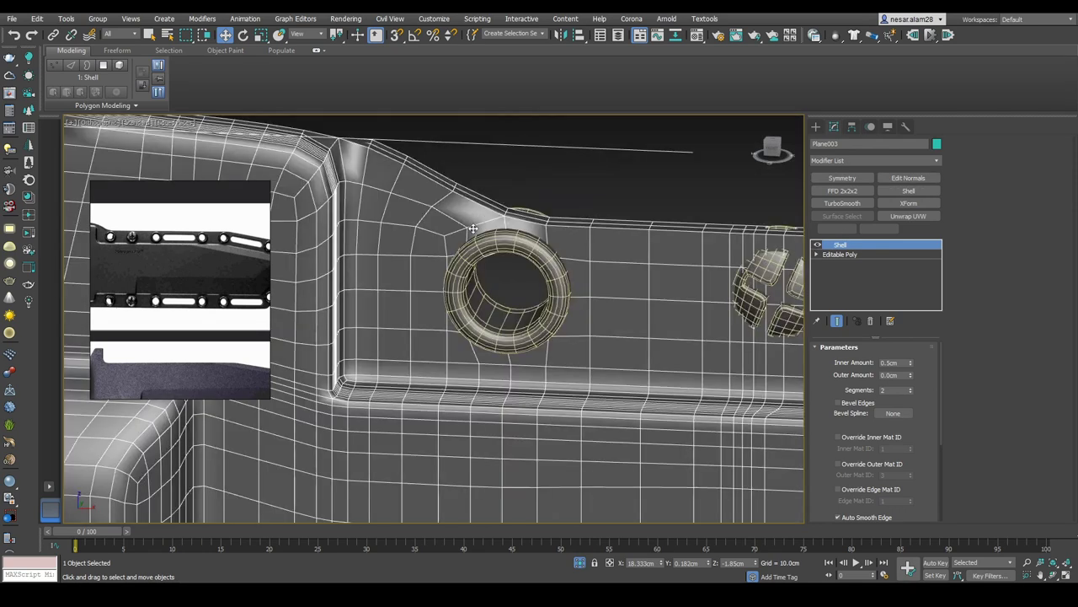
Step: Rework the vertex and edge connections above the first upper bolt hole in the plate's base mesh
{"action": "left_click", "coordinate": [772, 148]}
{"action": "scroll", "coordinate": [539, 245], "scroll_direction": "up", "scroll_amount": 4}
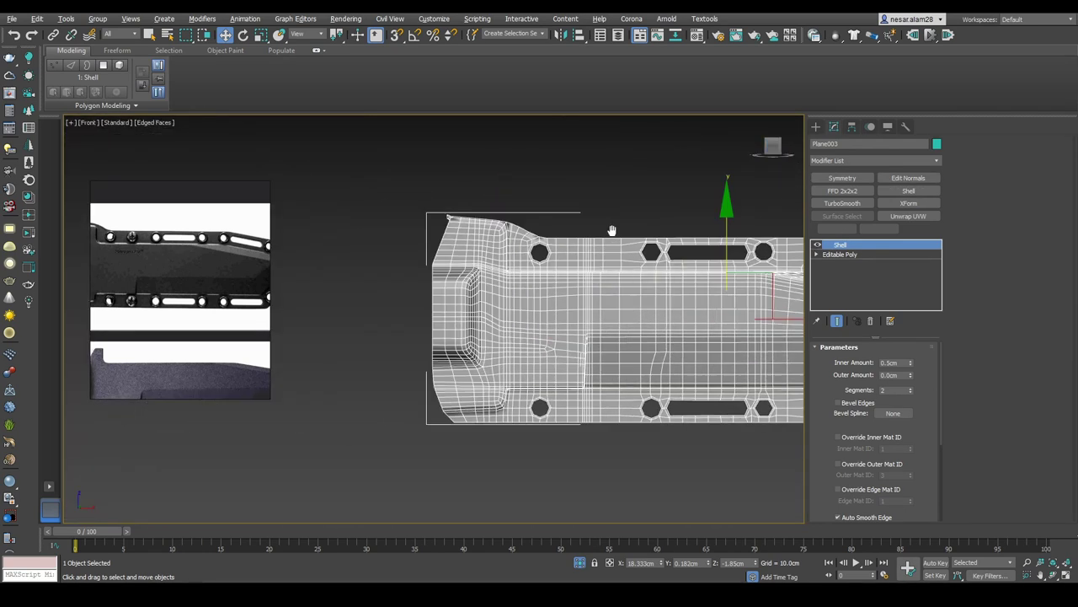
{"action": "left_click", "coordinate": [852, 255]}
{"action": "scroll", "coordinate": [589, 257], "scroll_direction": "up", "scroll_amount": 4}
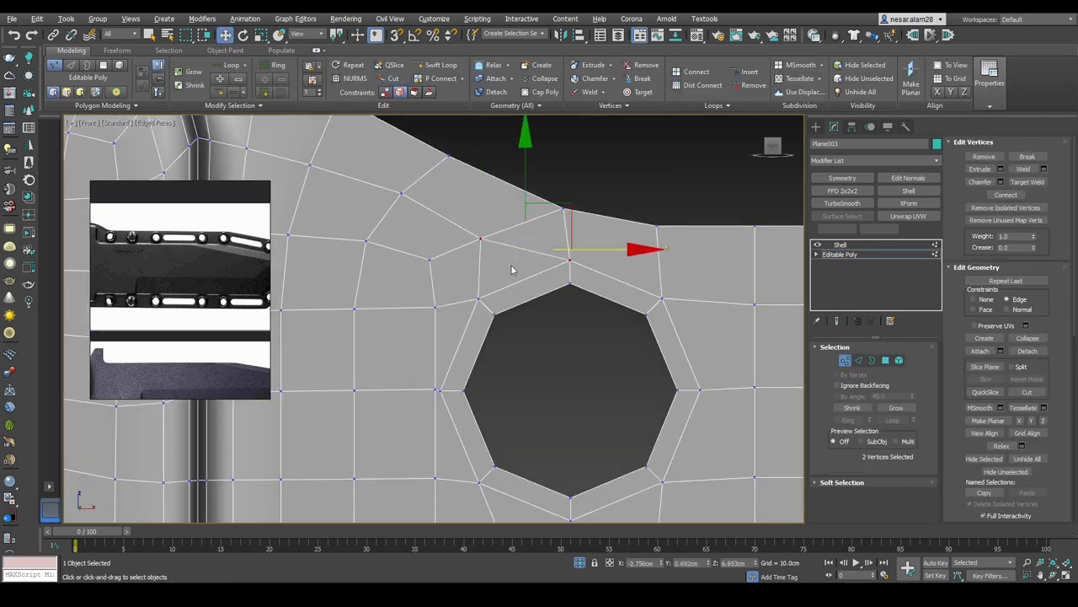
{"action": "key", "text": "2"}
{"action": "scroll", "coordinate": [491, 260], "scroll_direction": "down", "scroll_amount": 8}
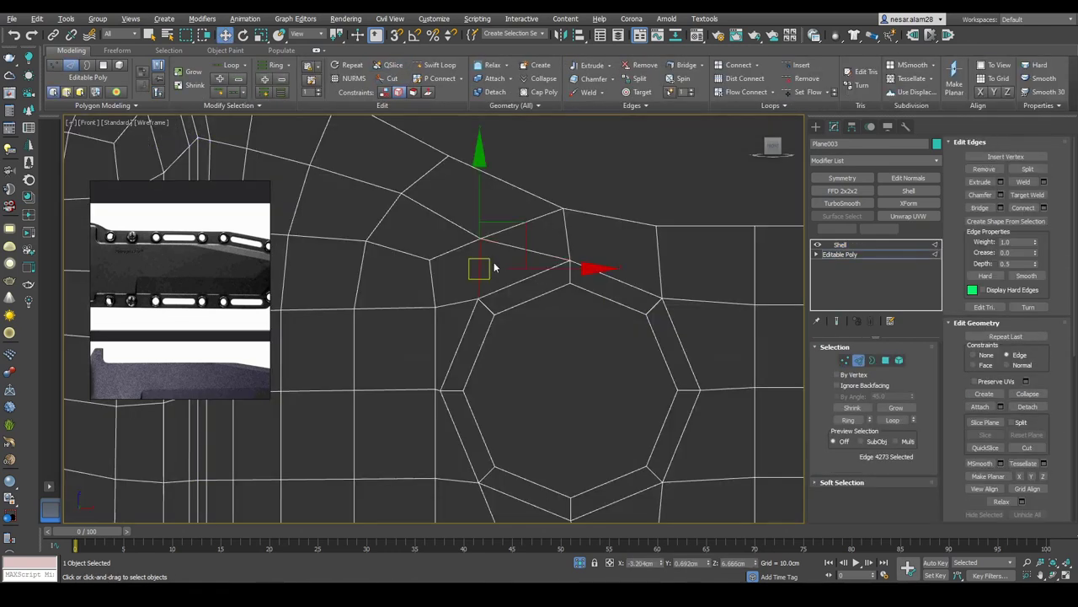
{"action": "middle_click_drag", "start_coordinate": [548, 126], "coordinate": [556, 210]}
{"action": "scroll", "coordinate": [557, 210], "scroll_direction": "down", "scroll_amount": 6}
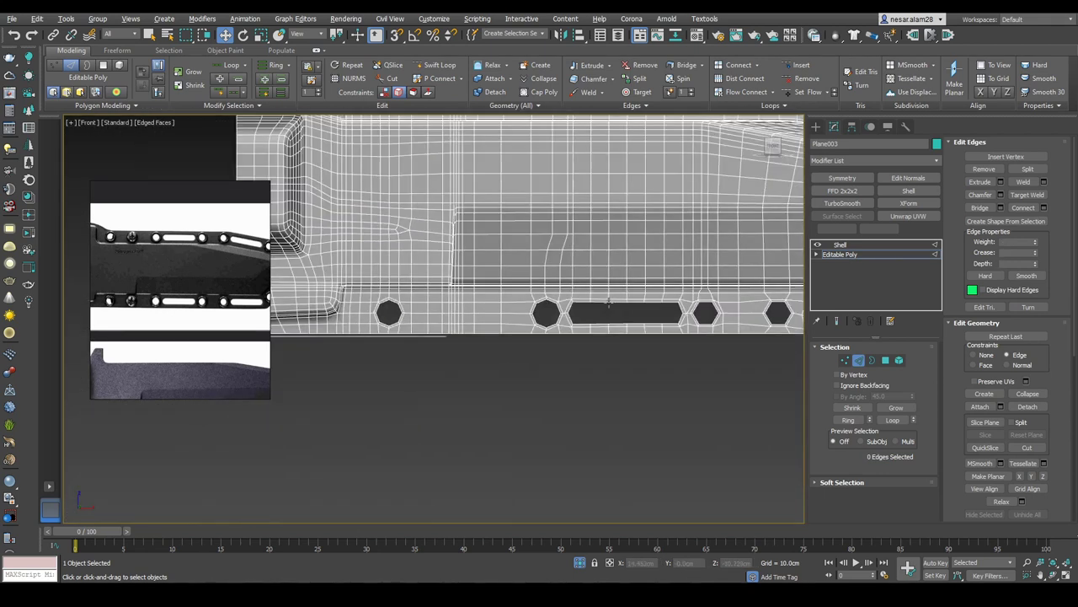
Step: Try TurboSmooth with 1 iteration above the plate's Shell and inspect the rounded slots, holes and pointed end
{"action": "left_click", "coordinate": [859, 360]}
{"action": "left_click", "coordinate": [840, 244]}
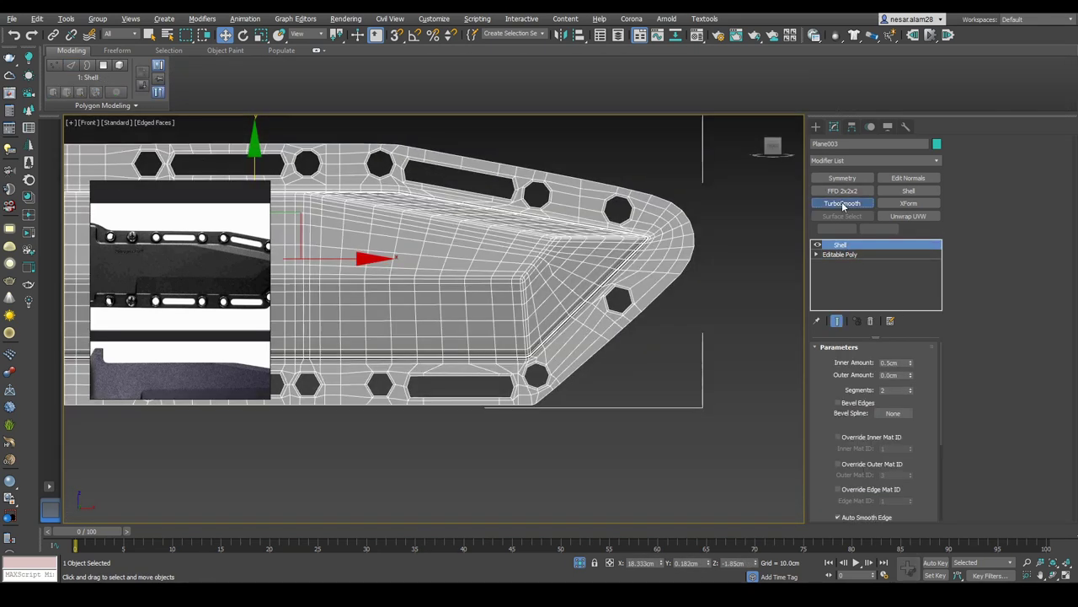
{"action": "left_click", "coordinate": [842, 203]}
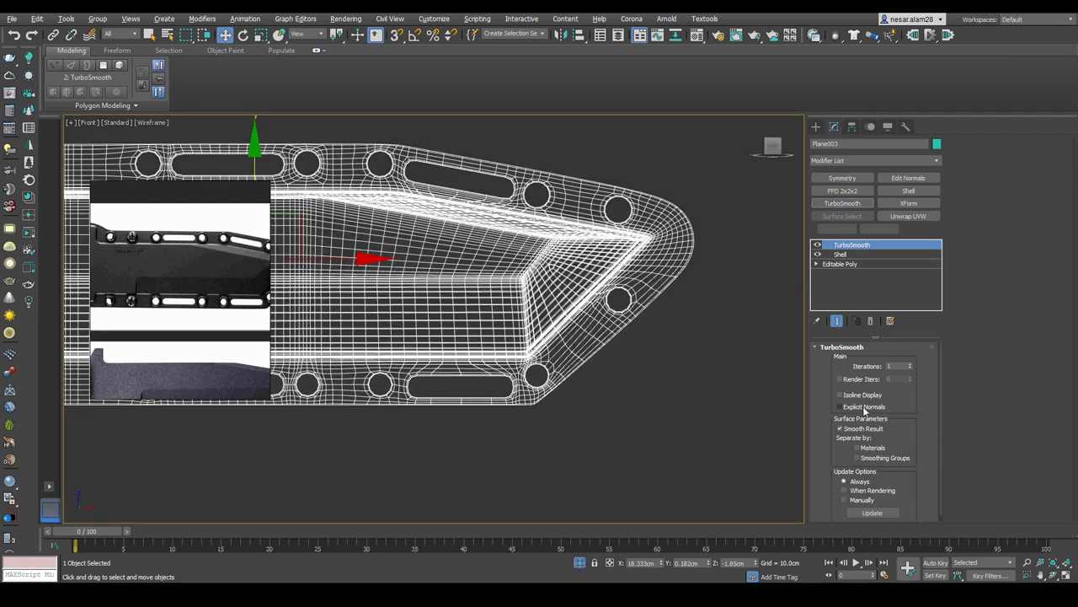
{"action": "key", "text": "F4"}
{"action": "key", "text": "z"}
{"action": "middle_click_drag", "start_coordinate": [640, 278], "coordinate": [469, 243], "text": "alt"}
{"action": "left_click", "coordinate": [775, 149]}
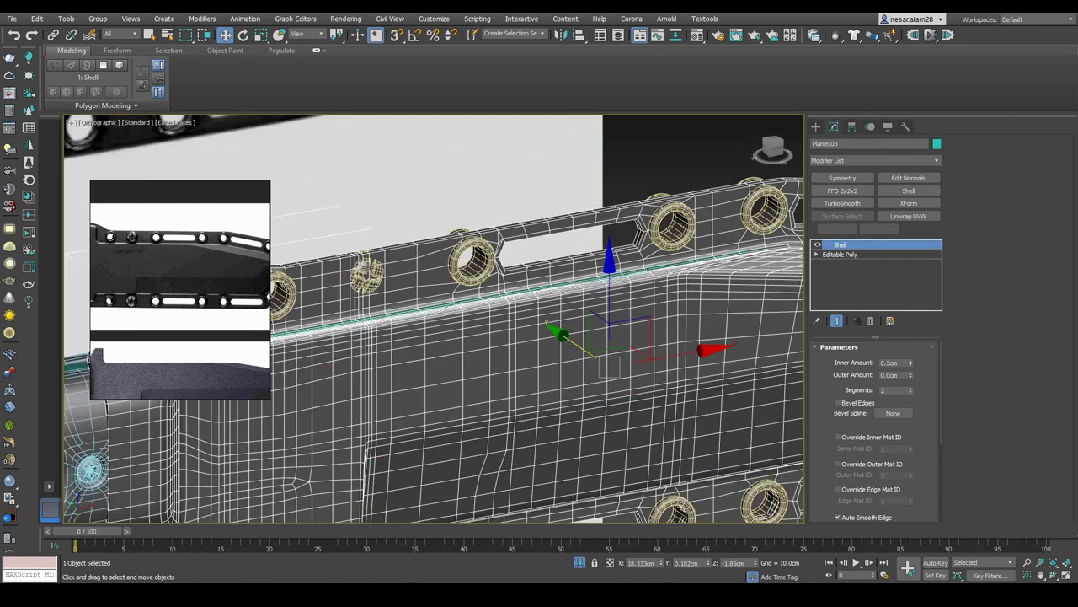
Step: Select the screw elements in the washer-and-screw object and check how the fasteners fit the thickened plate
{"action": "left_click", "coordinate": [514, 221]}
{"action": "scroll", "coordinate": [515, 221], "scroll_direction": "down", "scroll_amount": 8}
{"action": "left_click", "coordinate": [899, 360]}
{"action": "scroll", "coordinate": [449, 364], "scroll_direction": "up", "scroll_amount": 6}
{"action": "left_click", "coordinate": [450, 364]}
{"action": "middle_click_drag", "start_coordinate": [450, 364], "coordinate": [369, 339], "text": "alt"}
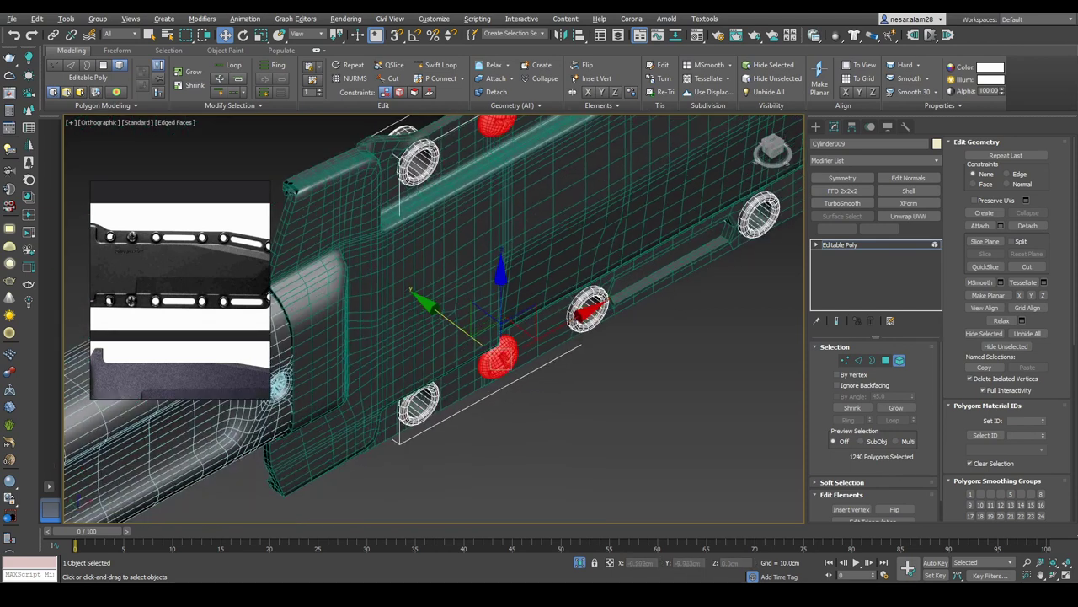
{"action": "left_click", "coordinate": [593, 290]}
{"action": "scroll", "coordinate": [593, 289], "scroll_direction": "down", "scroll_amount": 5}
{"action": "middle_click_drag", "start_coordinate": [593, 289], "coordinate": [540, 270], "text": "alt"}
{"action": "key", "text": "ctrl+a"}
{"action": "scroll", "coordinate": [522, 257], "scroll_direction": "up", "scroll_amount": 4}
{"action": "middle_click_drag", "start_coordinate": [591, 411], "coordinate": [590, 320], "text": "alt"}
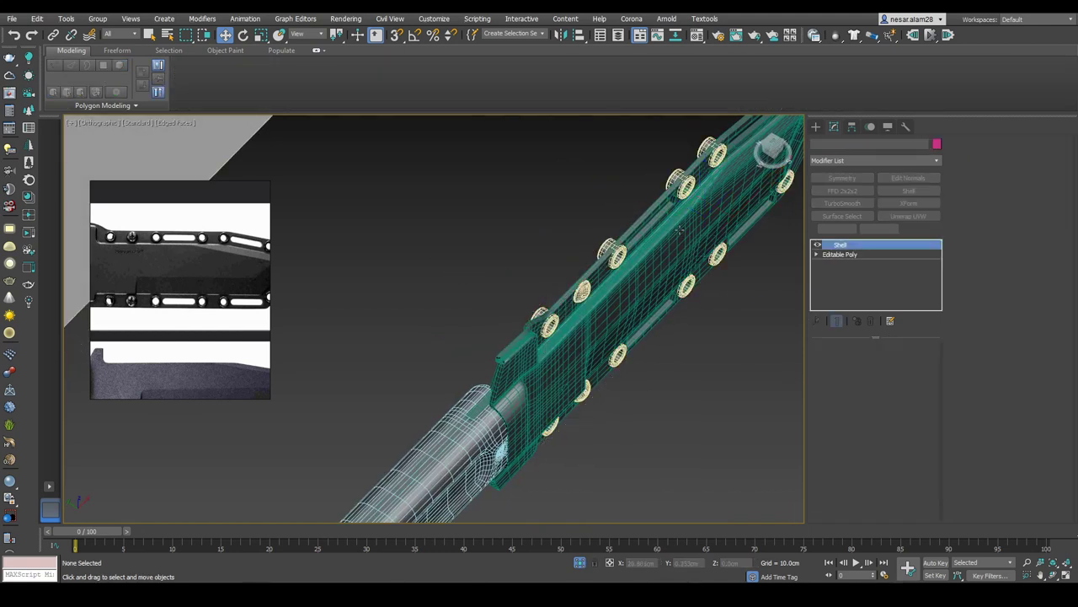
Step: Add an Edit Poly modifier above the plate's Shell and view the plate shaded without edges
{"action": "left_click", "coordinate": [679, 229]}
{"action": "middle_click_drag", "start_coordinate": [679, 229], "coordinate": [653, 242], "text": "alt"}
{"action": "left_click", "coordinate": [847, 161]}
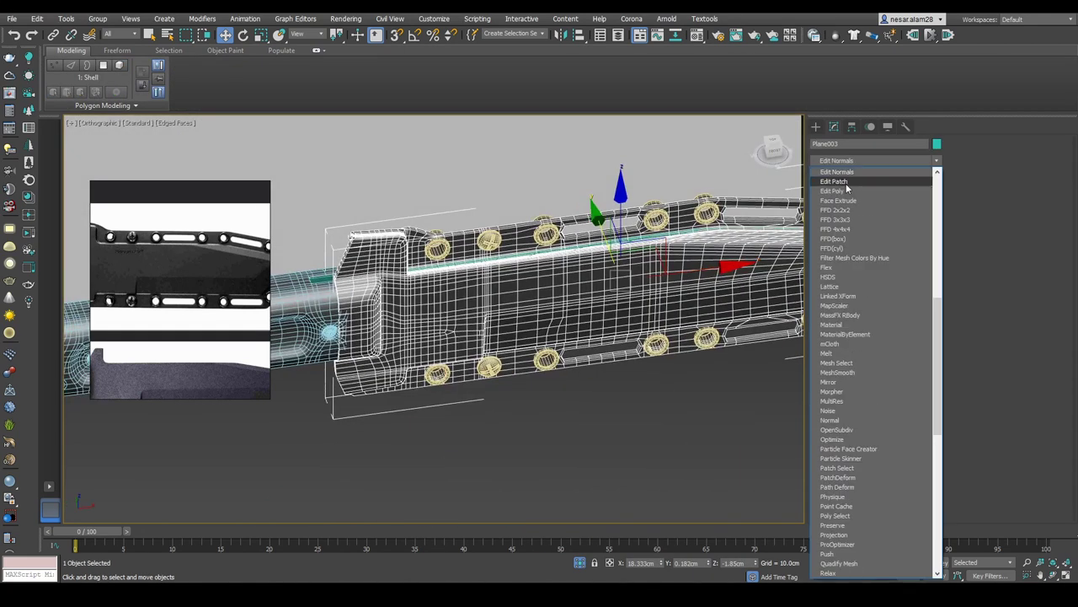
{"action": "left_click", "coordinate": [711, 278]}
{"action": "key", "text": "ctrl+e"}
{"action": "mouse_move", "coordinate": [712, 278]}
{"action": "middle_mouse_down", "text": "alt"}
{"action": "mouse_move", "coordinate": [524, 251]}
{"action": "mouse_move", "coordinate": [668, 216]}
{"action": "middle_mouse_up", "text": "alt"}
{"action": "key", "text": "F4"}
Step: Try mirroring the plate in the right view with screen coordinates, and undo it
{"action": "left_click", "coordinate": [772, 152]}
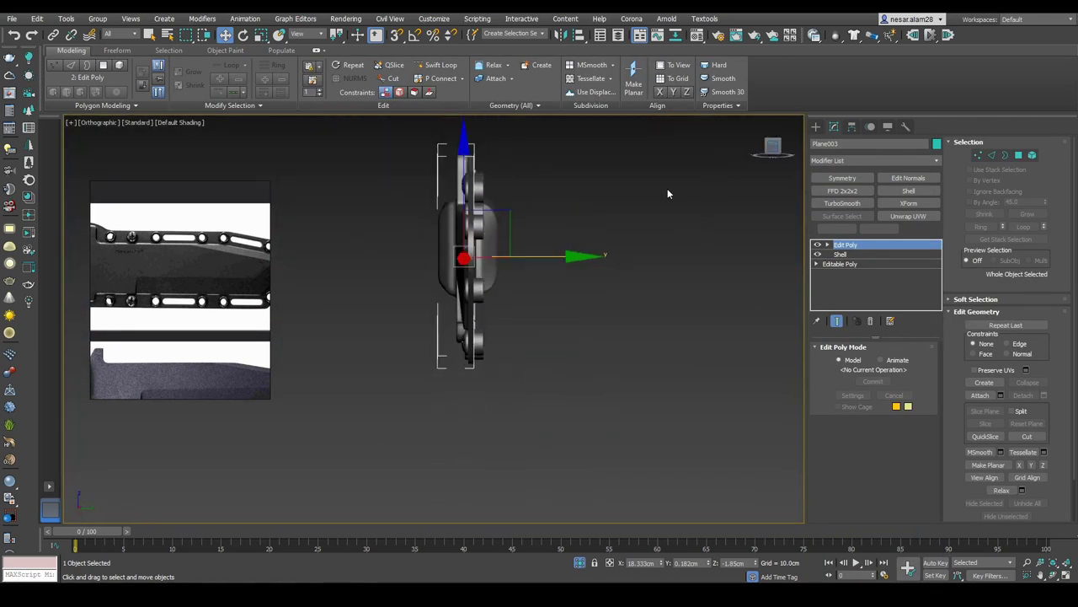
{"action": "left_click", "coordinate": [560, 35]}
{"action": "left_click_drag", "start_coordinate": [521, 195], "coordinate": [603, 199]}
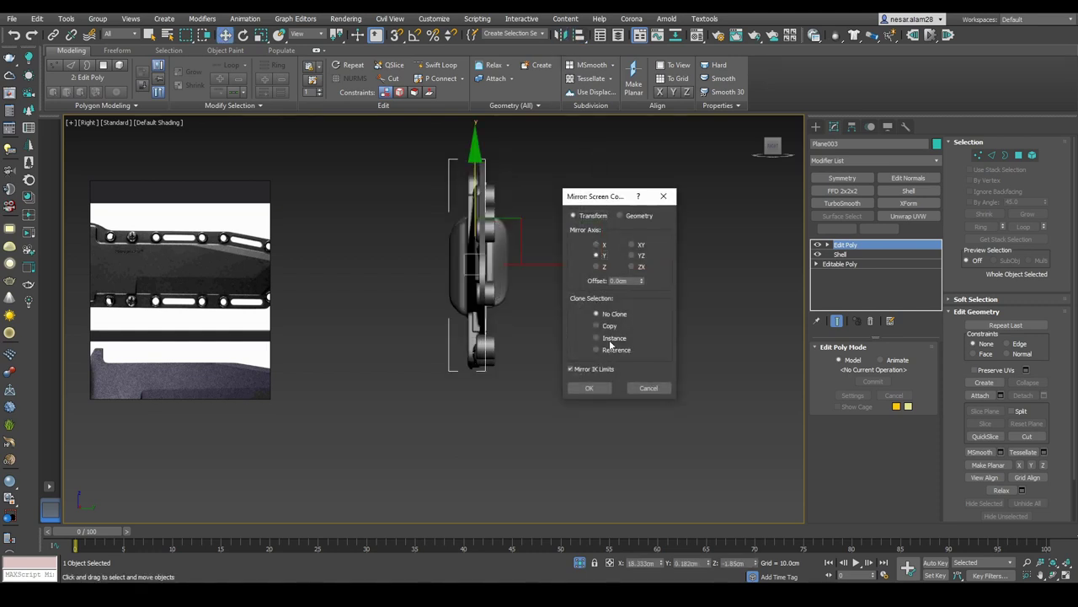
{"action": "left_click", "coordinate": [589, 387]}
{"action": "scroll", "coordinate": [525, 233], "scroll_direction": "up", "scroll_amount": 3}
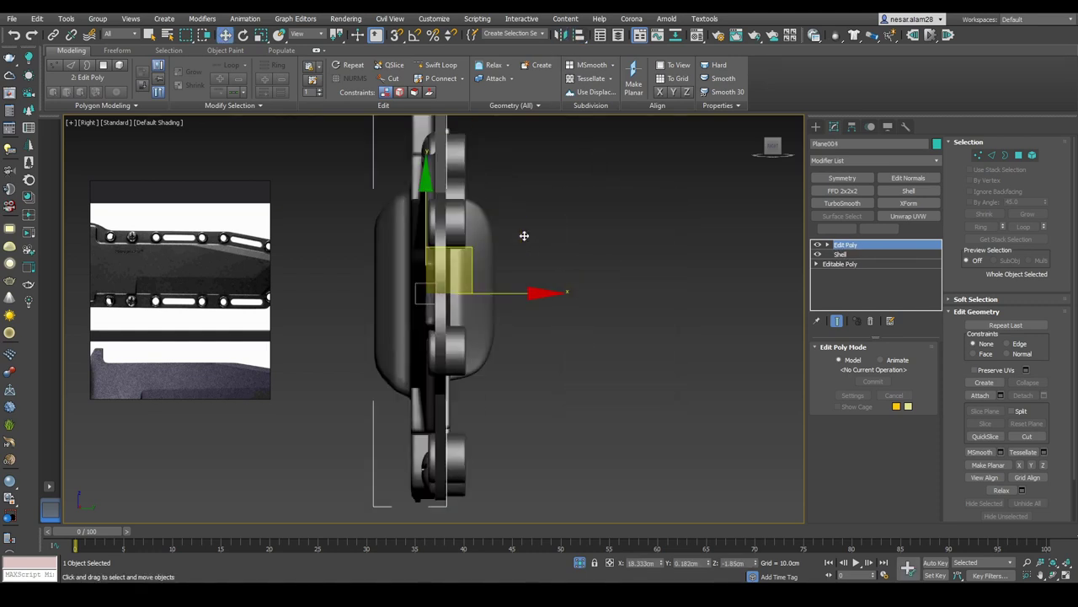
{"action": "middle_click_drag", "start_coordinate": [523, 294], "coordinate": [594, 288], "text": "alt"}
{"action": "key", "text": "ctrl+z"}
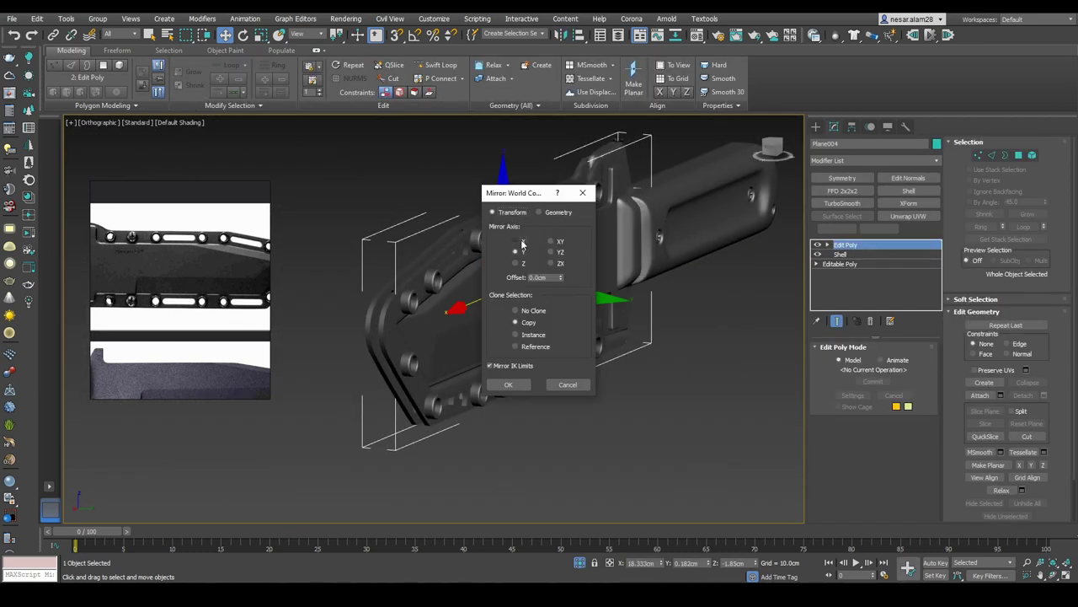
Step: Mirror the plate as a copy across the world Y axis and place it behind the original at about Y 2.44 cm
{"action": "left_click", "coordinate": [523, 243]}
{"action": "left_click", "coordinate": [522, 265]}
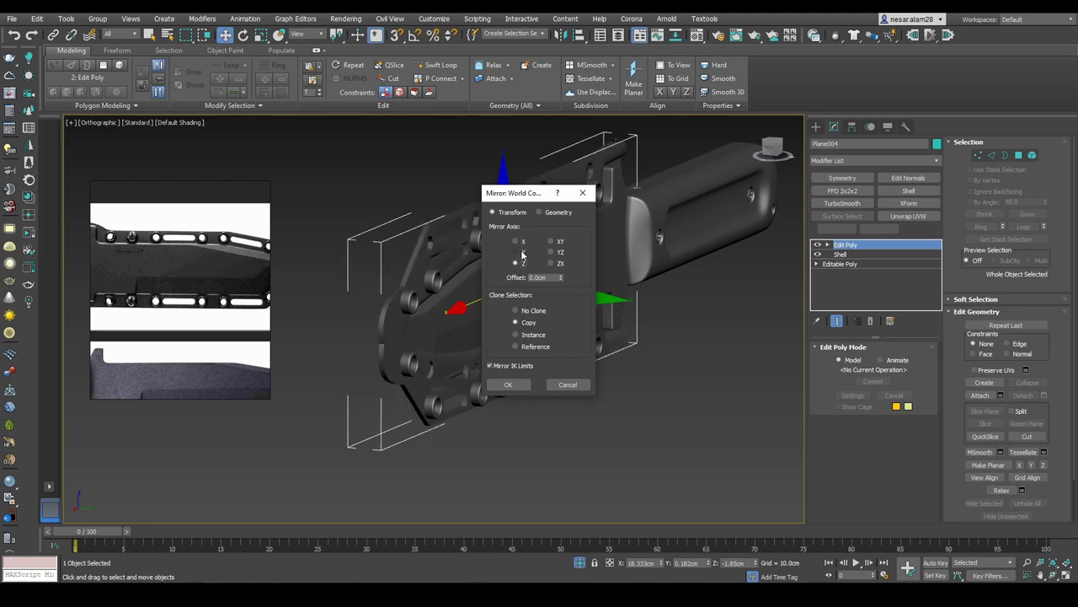
{"action": "left_click", "coordinate": [524, 253]}
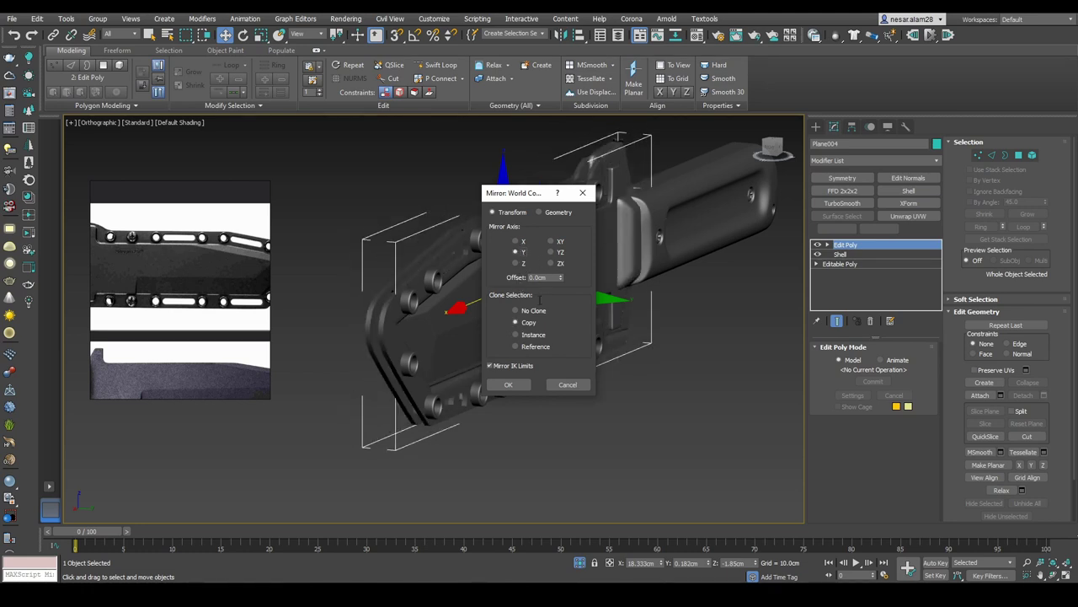
{"action": "left_click", "coordinate": [508, 384]}
{"action": "mouse_move", "coordinate": [513, 371]}
{"action": "middle_mouse_down", "text": "alt"}
{"action": "mouse_move", "coordinate": [638, 302]}
{"action": "mouse_move", "coordinate": [584, 275]}
{"action": "mouse_move", "coordinate": [578, 292]}
{"action": "mouse_move", "coordinate": [541, 286]}
{"action": "mouse_move", "coordinate": [533, 308]}
{"action": "mouse_move", "coordinate": [671, 297]}
{"action": "middle_mouse_up", "text": "alt"}
{"action": "key", "text": "F4"}
{"action": "middle_click_drag", "start_coordinate": [674, 278], "coordinate": [691, 294], "text": "alt"}
{"action": "key", "text": "F3"}
{"action": "key", "text": "F3"}
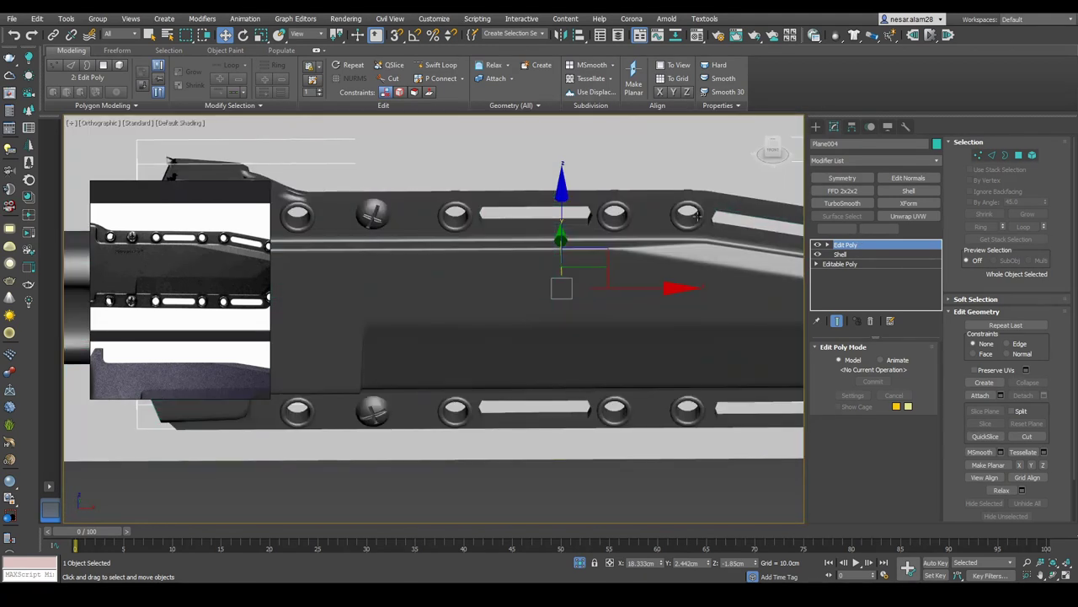
Step: Apply TurboSmooth with 2 iterations and isoline display to both plates and inspect how they meet near the handle
{"action": "left_click", "coordinate": [841, 203]}
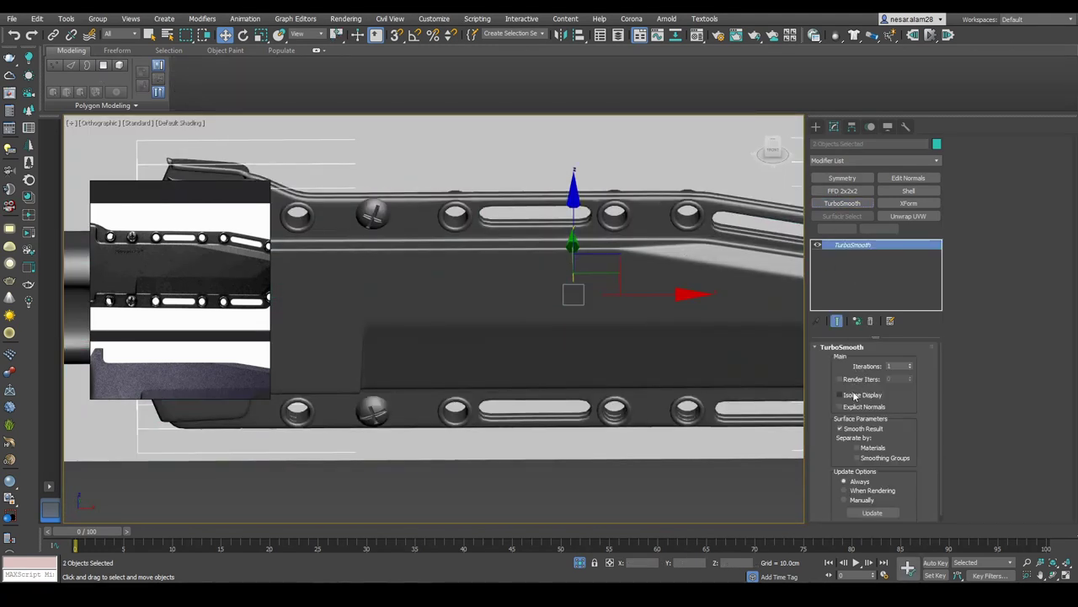
{"action": "scroll", "coordinate": [724, 272], "scroll_direction": "down", "scroll_amount": 4}
{"action": "middle_click_drag", "start_coordinate": [724, 271], "coordinate": [529, 409], "text": "alt"}
{"action": "left_click", "coordinate": [528, 409]}
{"action": "scroll", "coordinate": [527, 409], "scroll_direction": "up", "scroll_amount": 5}
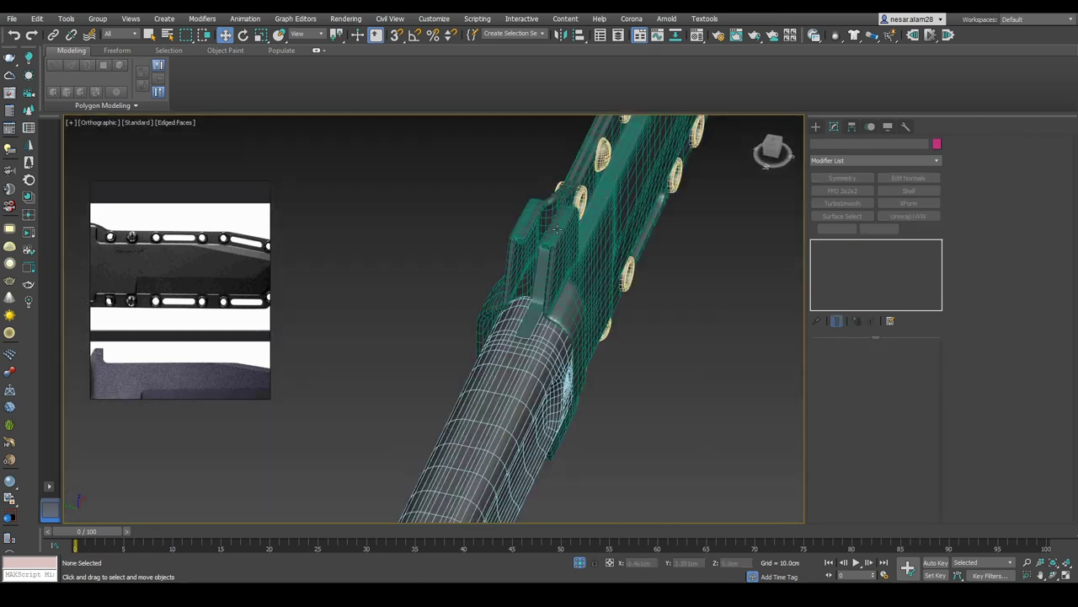
{"action": "key", "text": "F4"}
{"action": "left_click", "coordinate": [556, 228]}
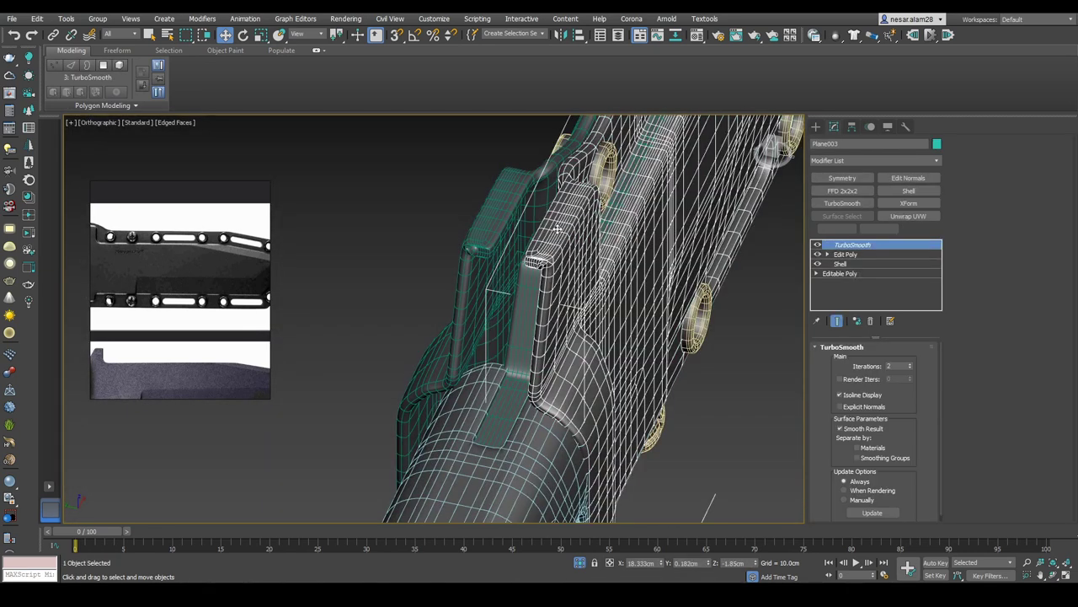
{"action": "left_click", "coordinate": [524, 310]}
{"action": "middle_click_drag", "start_coordinate": [523, 310], "coordinate": [352, 237], "text": "alt"}
{"action": "left_click", "coordinate": [539, 354], "text": "ctrl"}
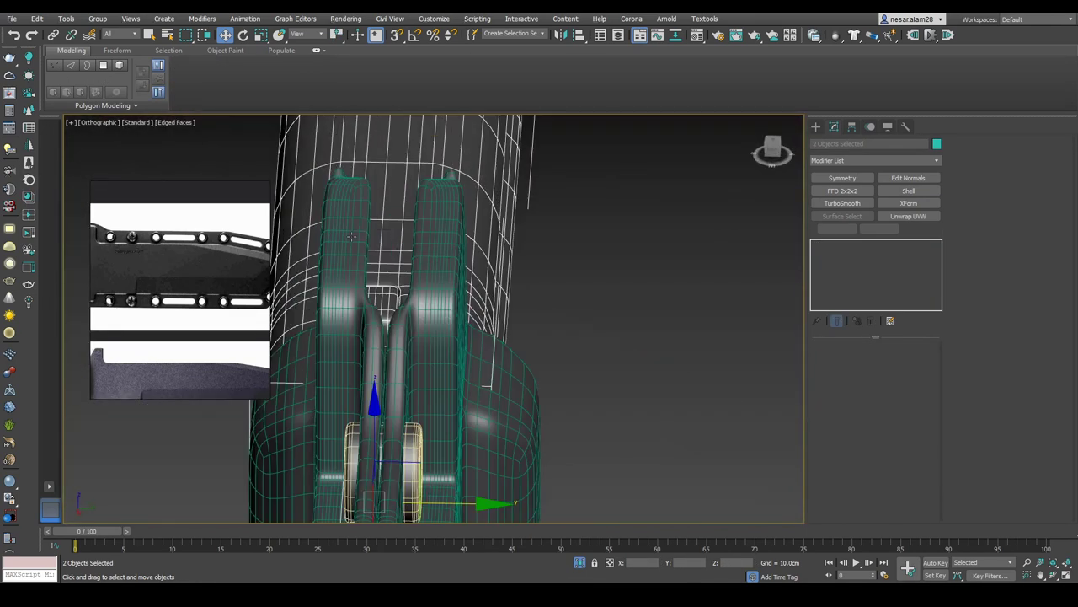
Step: Delete the TurboSmooth, Edit Poly and Shell modifiers from the mirrored plate, leaving its Editable Poly
{"action": "left_click", "coordinate": [349, 195]}
{"action": "left_click", "coordinate": [442, 219]}
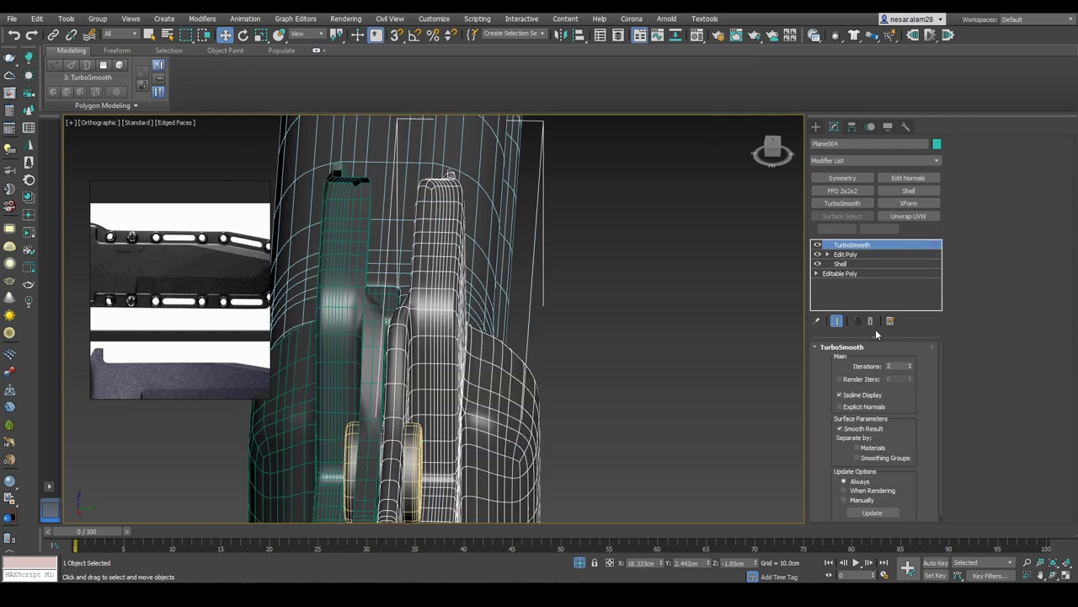
{"action": "left_click", "coordinate": [873, 322]}
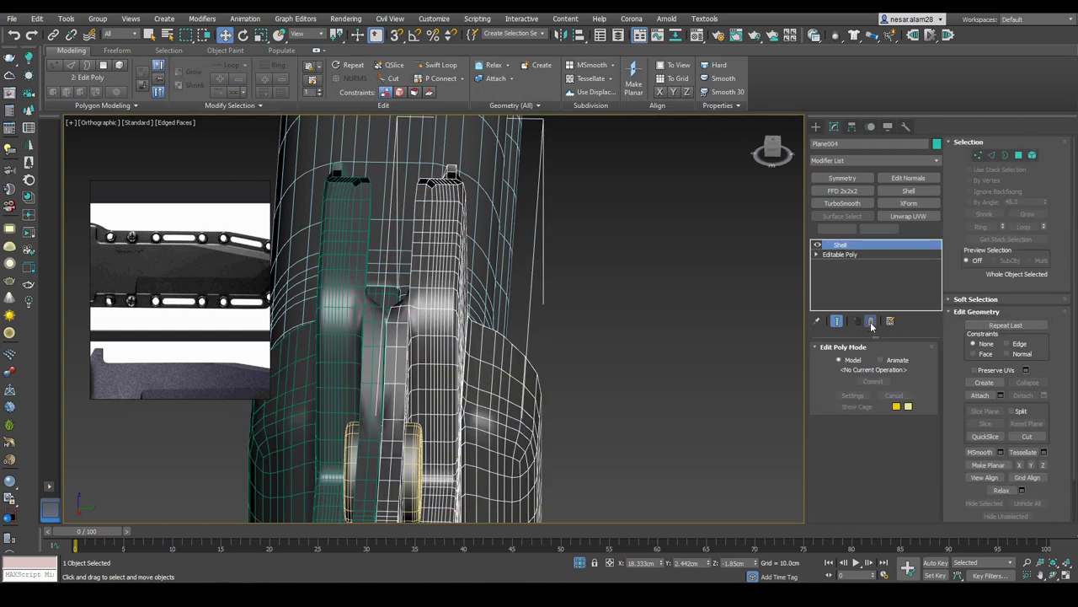
{"action": "left_click", "coordinate": [871, 322]}
{"action": "middle_click_drag", "start_coordinate": [429, 270], "coordinate": [591, 272], "text": "alt"}
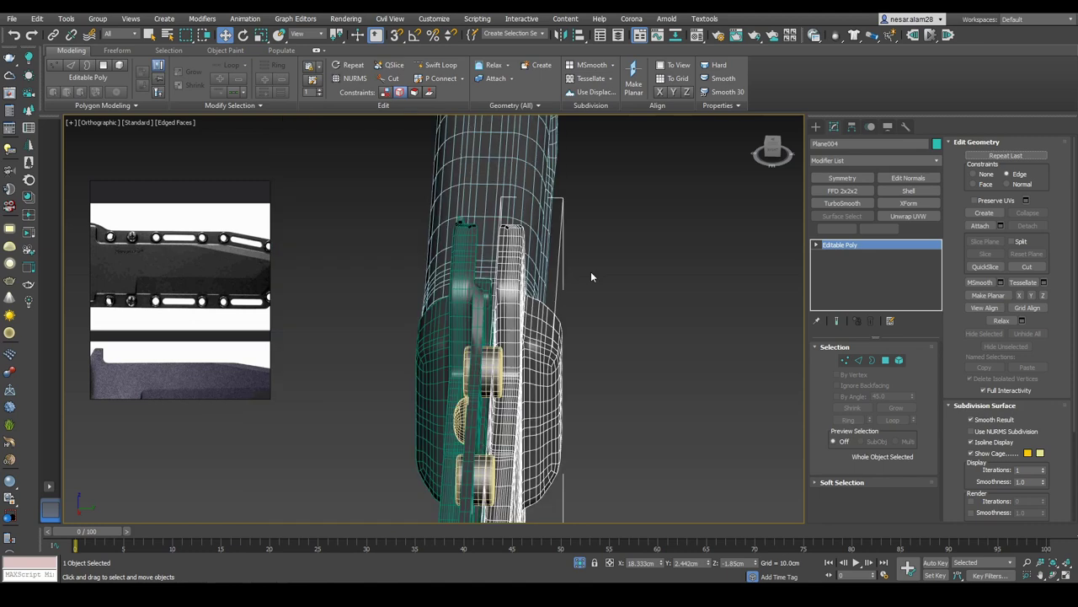
Step: Strip the original plate's modifiers down to its Editable Poly and isolate it at the raised tab's end
{"action": "left_click", "coordinate": [591, 272]}
{"action": "left_click", "coordinate": [457, 272]}
{"action": "scroll", "coordinate": [715, 300], "scroll_direction": "up", "scroll_amount": 5}
{"action": "middle_click_drag", "start_coordinate": [717, 301], "coordinate": [436, 284], "text": "alt"}
{"action": "scroll", "coordinate": [640, 303], "scroll_direction": "up", "scroll_amount": 4}
{"action": "left_click", "coordinate": [871, 322]}
{"action": "left_click", "coordinate": [871, 322]}
{"action": "scroll", "coordinate": [590, 337], "scroll_direction": "down", "scroll_amount": 4}
{"action": "scroll", "coordinate": [438, 274], "scroll_direction": "up", "scroll_amount": 10}
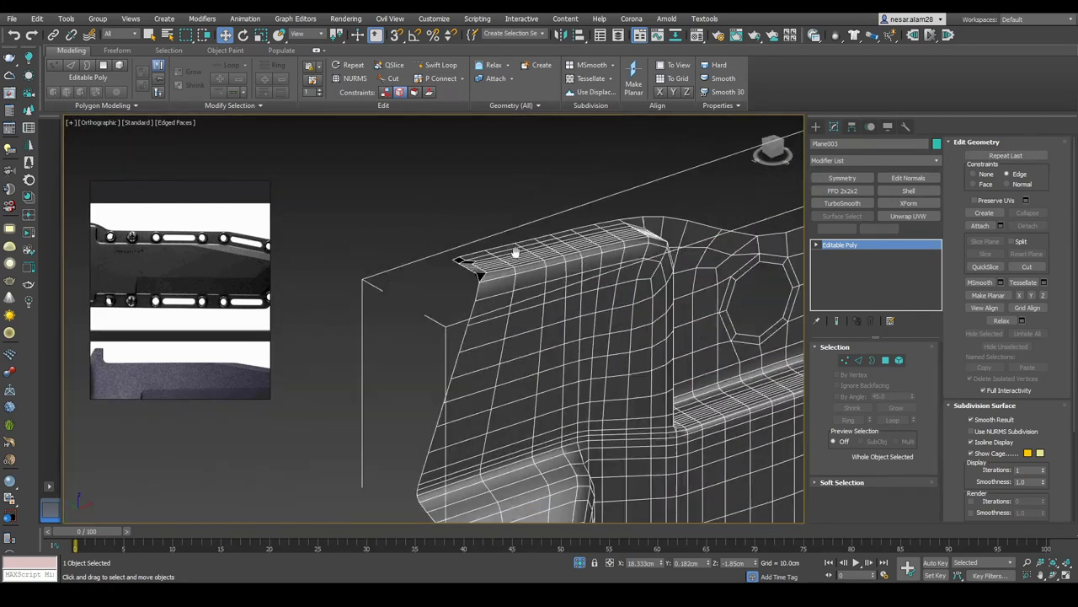
Step: Adjust the vertices along the raised tab's end edge using vertex snapping
{"action": "key", "text": "1"}
{"action": "left_click", "coordinate": [772, 150]}
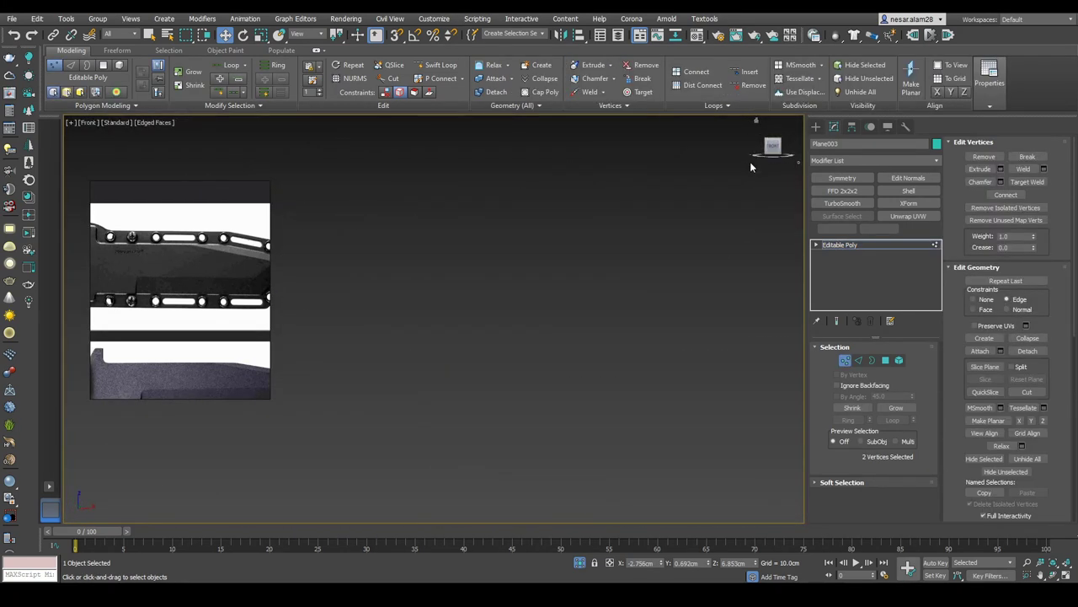
{"action": "scroll", "coordinate": [505, 337], "scroll_direction": "up", "scroll_amount": 5}
{"action": "mouse_move", "coordinate": [506, 337]}
{"action": "middle_mouse_down"}
{"action": "mouse_move", "coordinate": [413, 186]}
{"action": "mouse_move", "coordinate": [443, 217]}
{"action": "mouse_move", "coordinate": [426, 282]}
{"action": "middle_mouse_up"}
{"action": "middle_click_drag", "start_coordinate": [518, 284], "coordinate": [600, 394], "text": "alt"}
{"action": "left_click", "coordinate": [557, 310]}
{"action": "left_click_drag", "start_coordinate": [527, 342], "coordinate": [595, 385]}
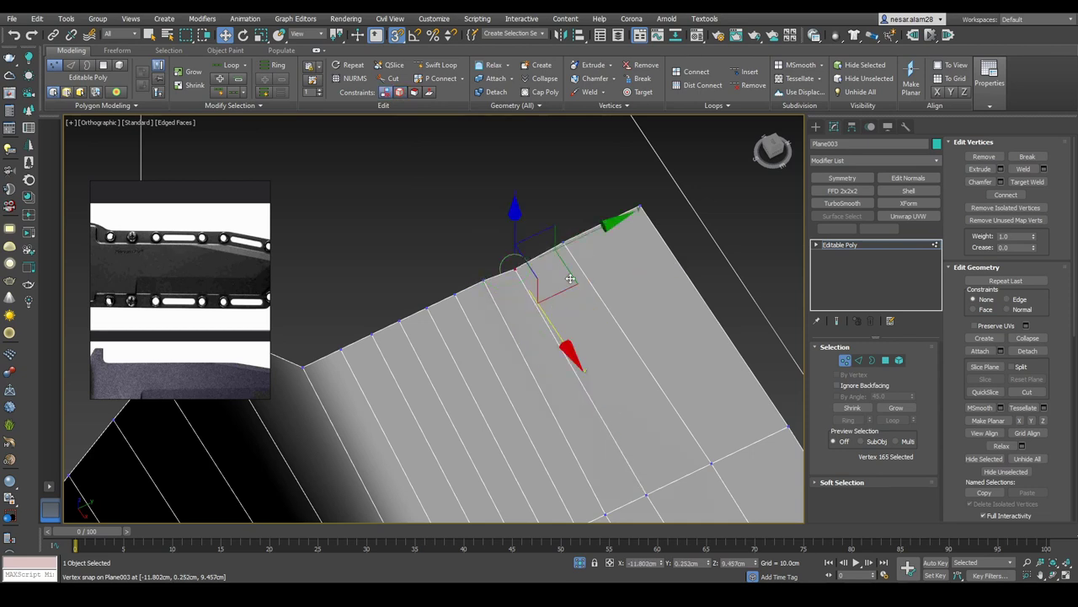
{"action": "middle_click_drag", "start_coordinate": [486, 278], "coordinate": [551, 222], "text": "alt"}
{"action": "middle_click_drag", "start_coordinate": [570, 270], "coordinate": [708, 219], "text": "alt"}
Step: With edge constraints off, snap the ten vertices at the tab's end corner into line in the front wireframe view
{"action": "left_click", "coordinate": [773, 152]}
{"action": "key", "text": "F3"}
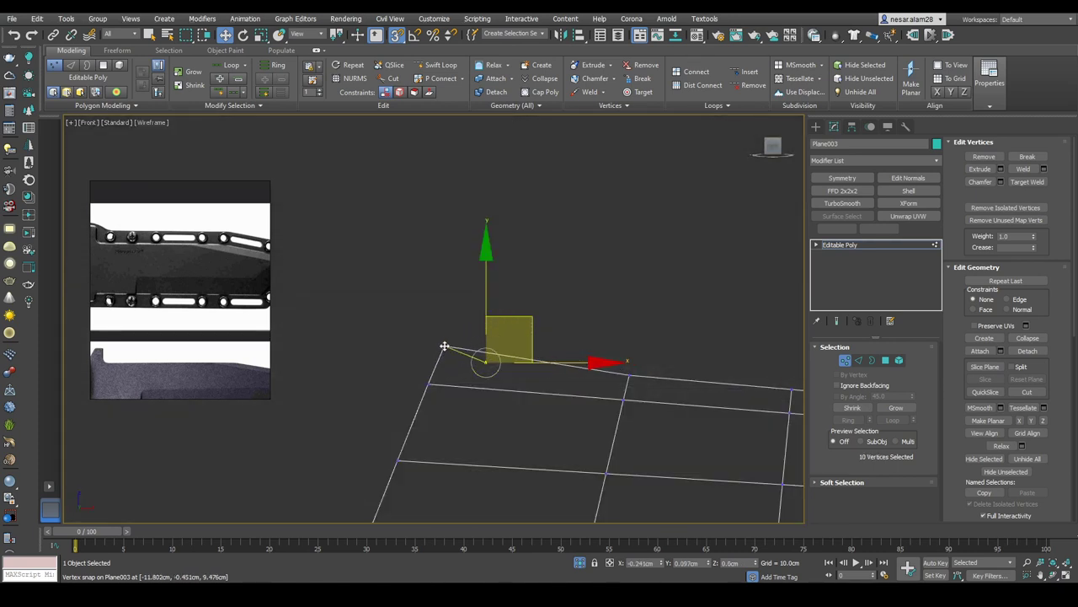
{"action": "left_click_drag", "start_coordinate": [440, 359], "coordinate": [576, 368]}
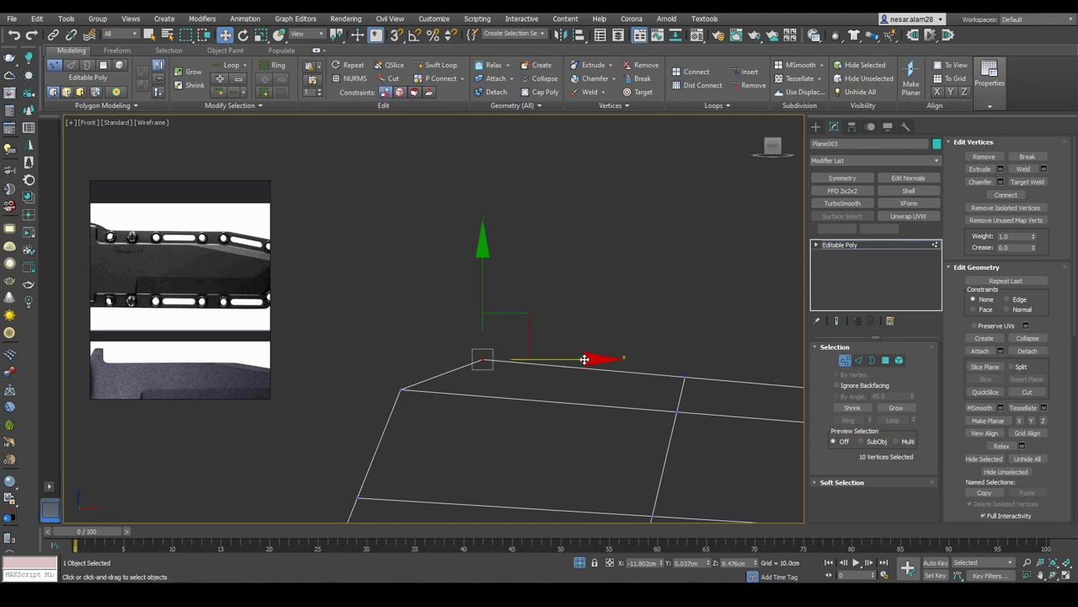
{"action": "scroll", "coordinate": [512, 333], "scroll_direction": "down", "scroll_amount": 5}
{"action": "middle_click_drag", "start_coordinate": [474, 224], "coordinate": [477, 343]}
{"action": "left_click", "coordinate": [447, 343]}
{"action": "key", "text": "F3"}
Step: Select edges along the tab's top rim and examine the corrected rim from the side
{"action": "middle_click_drag", "start_coordinate": [402, 395], "coordinate": [839, 373], "text": "alt"}
{"action": "left_click", "coordinate": [845, 360]}
{"action": "middle_click_drag", "start_coordinate": [641, 320], "coordinate": [450, 257], "text": "alt"}
{"action": "key", "text": "2"}
{"action": "left_click", "coordinate": [441, 270]}
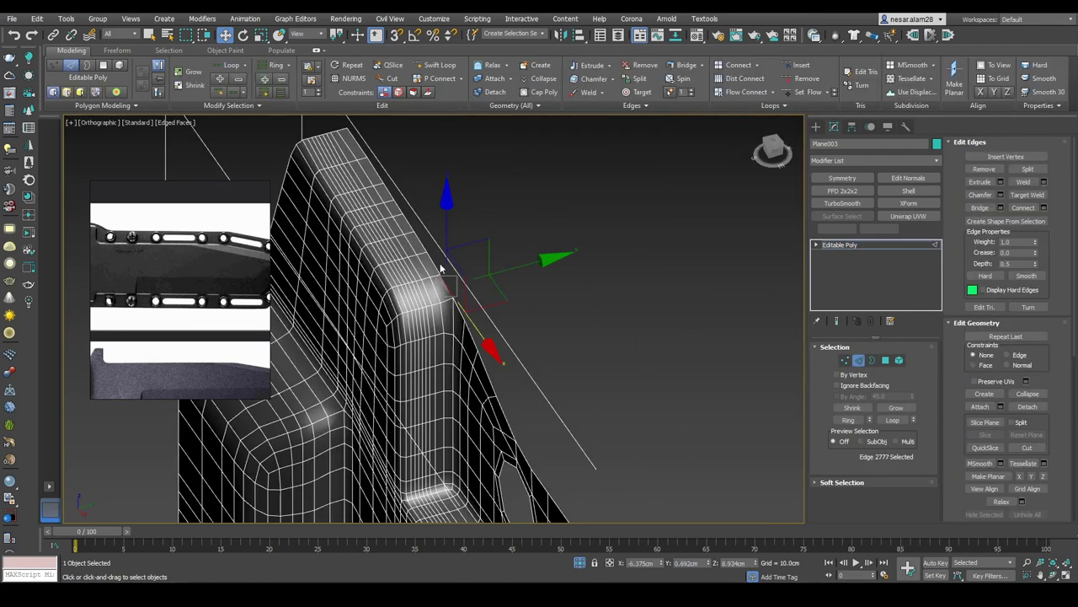
{"action": "left_click", "coordinate": [373, 167], "text": "ctrl"}
{"action": "scroll", "coordinate": [379, 211], "scroll_direction": "up", "scroll_amount": 2}
{"action": "middle_click_drag", "start_coordinate": [441, 285], "coordinate": [608, 191], "text": "alt"}
Step: Try Shell with 0.5 cm inner amount and 2 segments on the corrected plate, check it in right view, and remove it
{"action": "left_click", "coordinate": [858, 361]}
{"action": "left_click", "coordinate": [908, 191]}
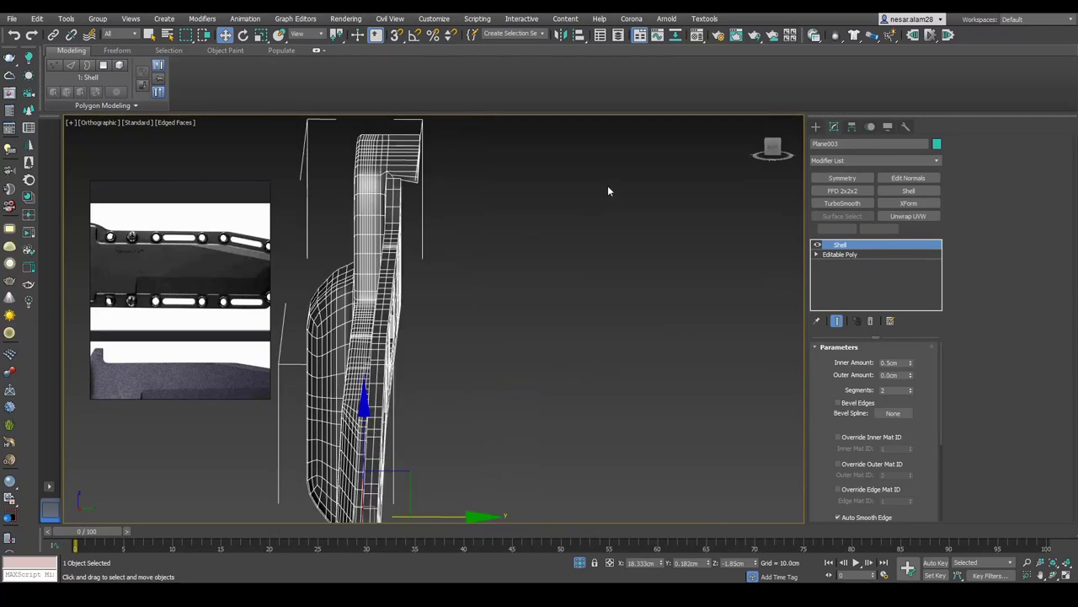
{"action": "left_click", "coordinate": [776, 150]}
{"action": "left_click", "coordinate": [852, 126]}
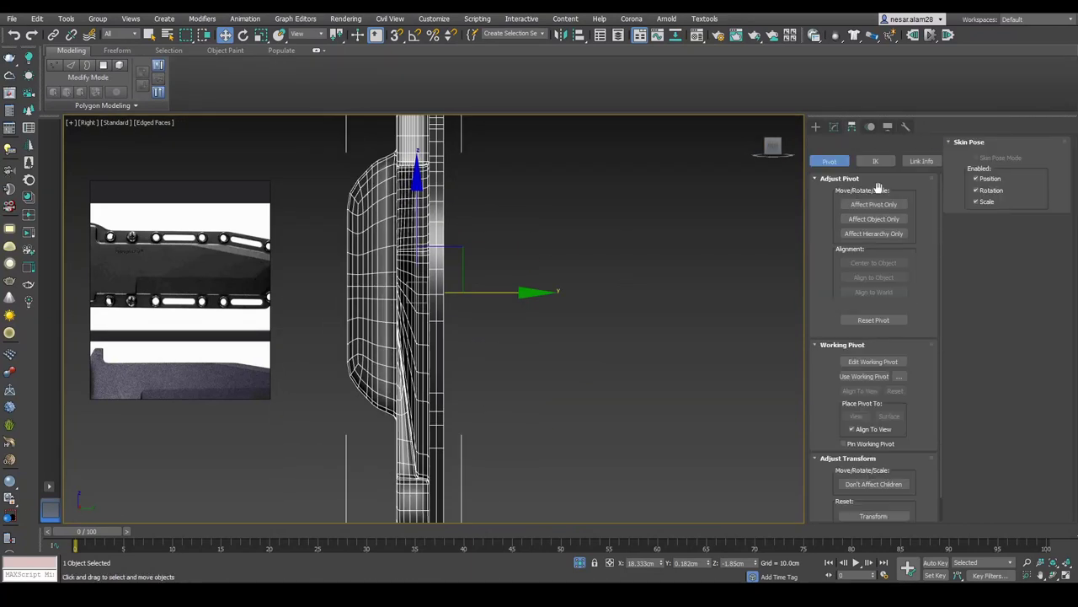
{"action": "left_click", "coordinate": [835, 127]}
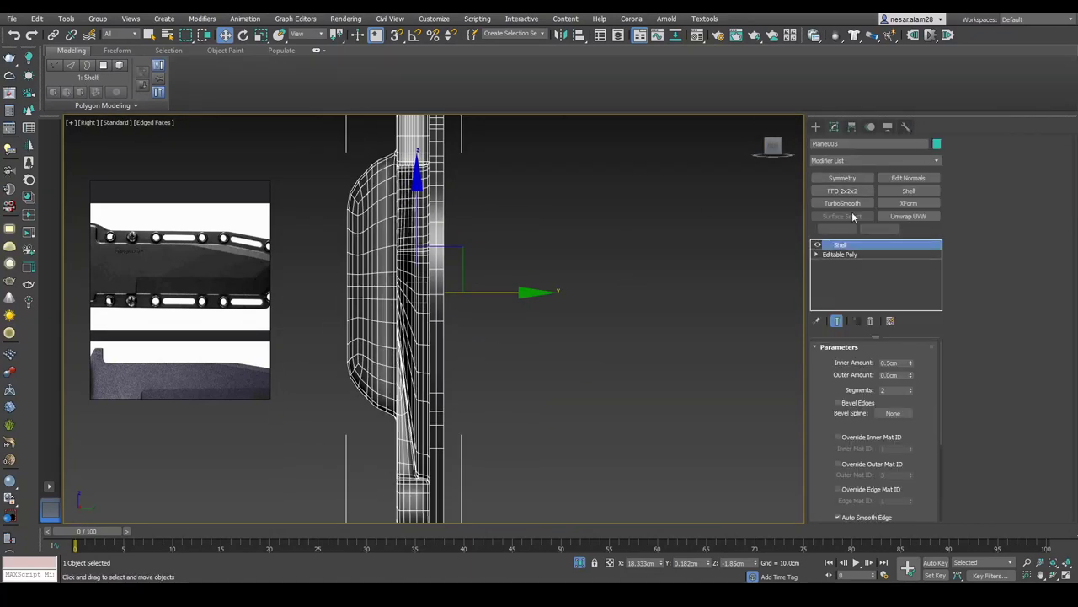
{"action": "left_click", "coordinate": [872, 322]}
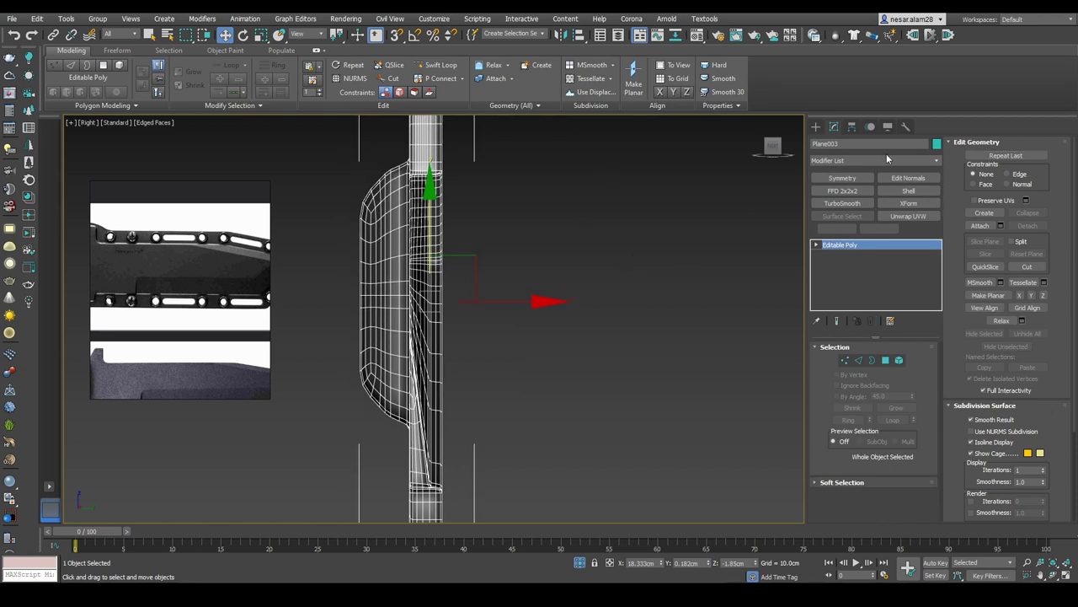
Step: Move the plate's pivot to its flat inner face and apply Shell with 0.5 cm inner amount and 2 segments
{"action": "left_click", "coordinate": [852, 126]}
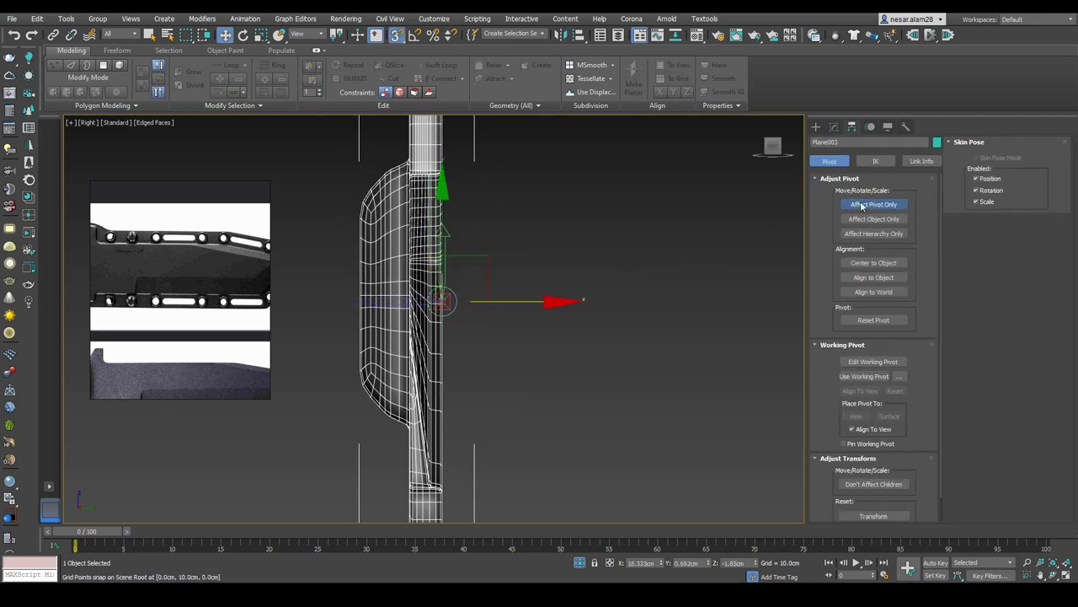
{"action": "key", "text": "ctrl+z"}
{"action": "left_click", "coordinate": [834, 127]}
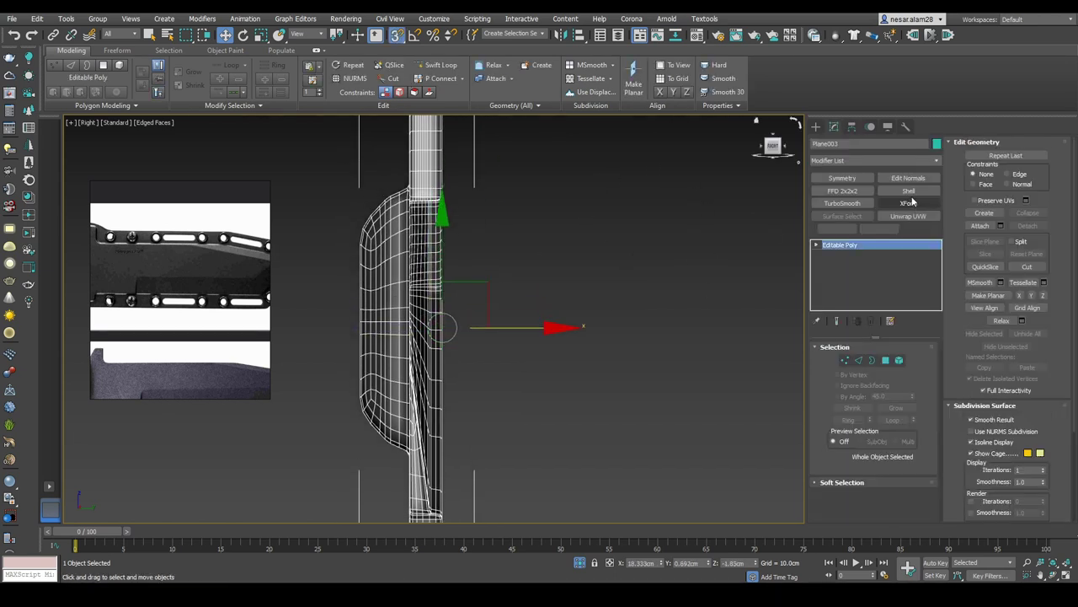
{"action": "left_click", "coordinate": [908, 190]}
{"action": "key", "text": "ctrl+z"}
{"action": "key", "text": "ctrl+z"}
{"action": "key", "text": "ctrl+z"}
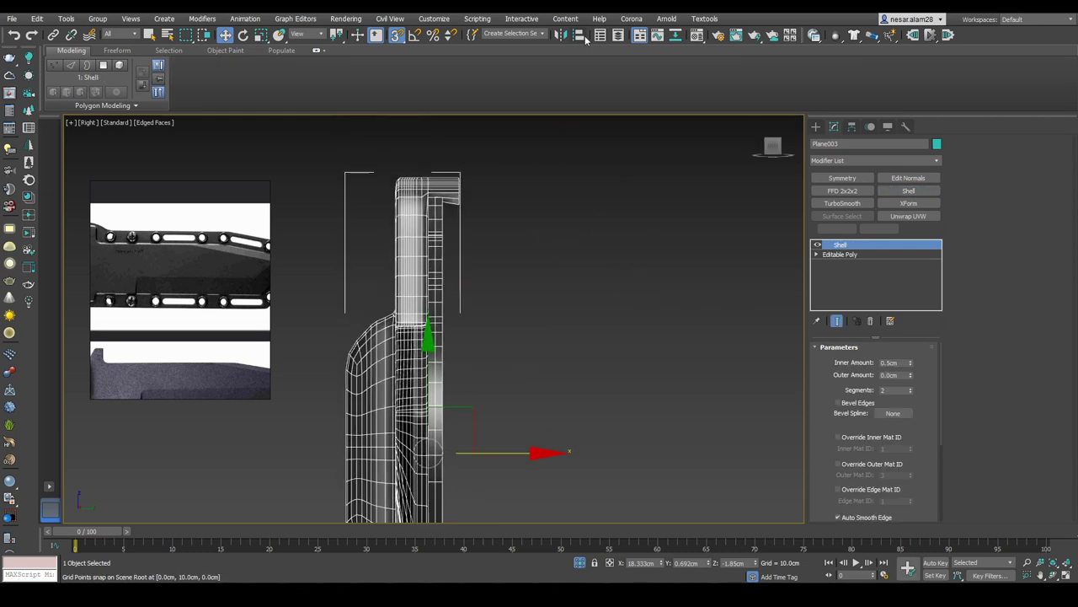
Step: Try mirroring a copy of the plate across Y, move the copy aside, and undo both changes
{"action": "left_click", "coordinate": [560, 34]}
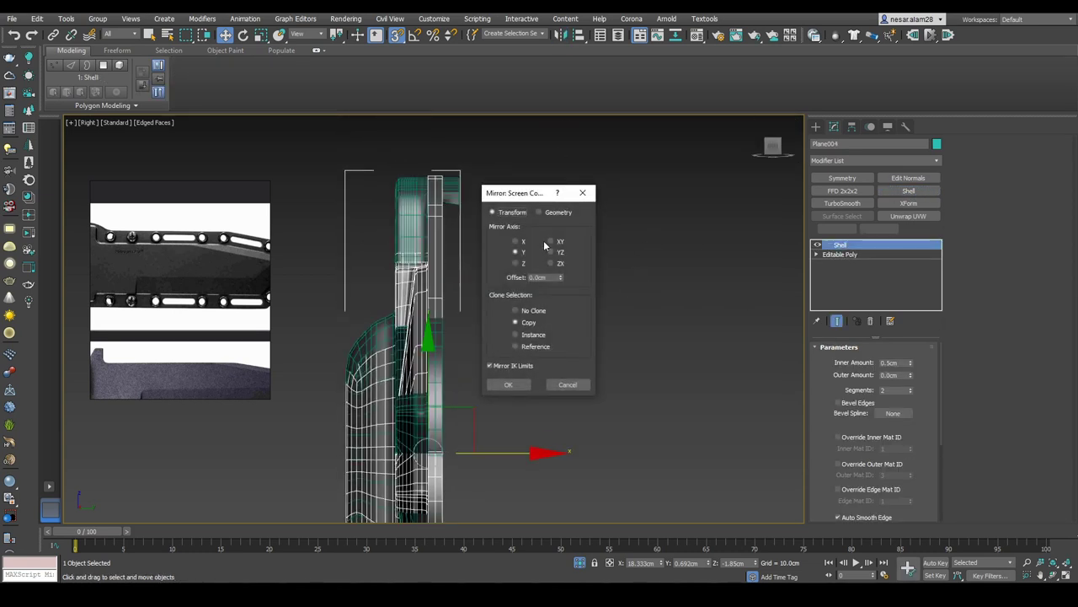
{"action": "left_click", "coordinate": [509, 384]}
{"action": "left_click_drag", "start_coordinate": [548, 412], "coordinate": [757, 299]}
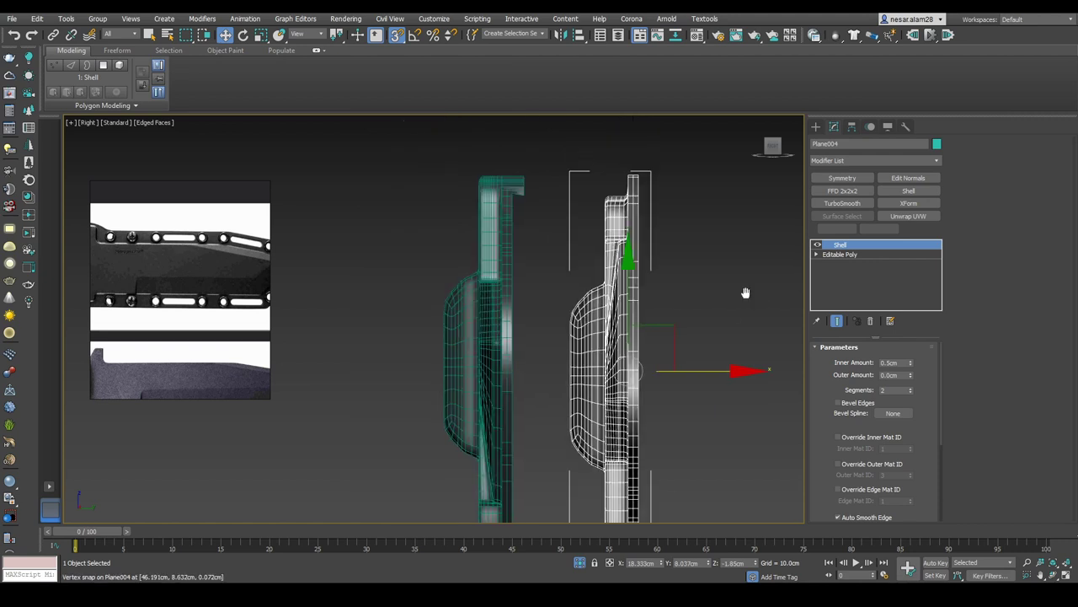
{"action": "key", "text": "ctrl+z"}
{"action": "key", "text": "ctrl+z"}
{"action": "key", "text": "ctrl+z"}
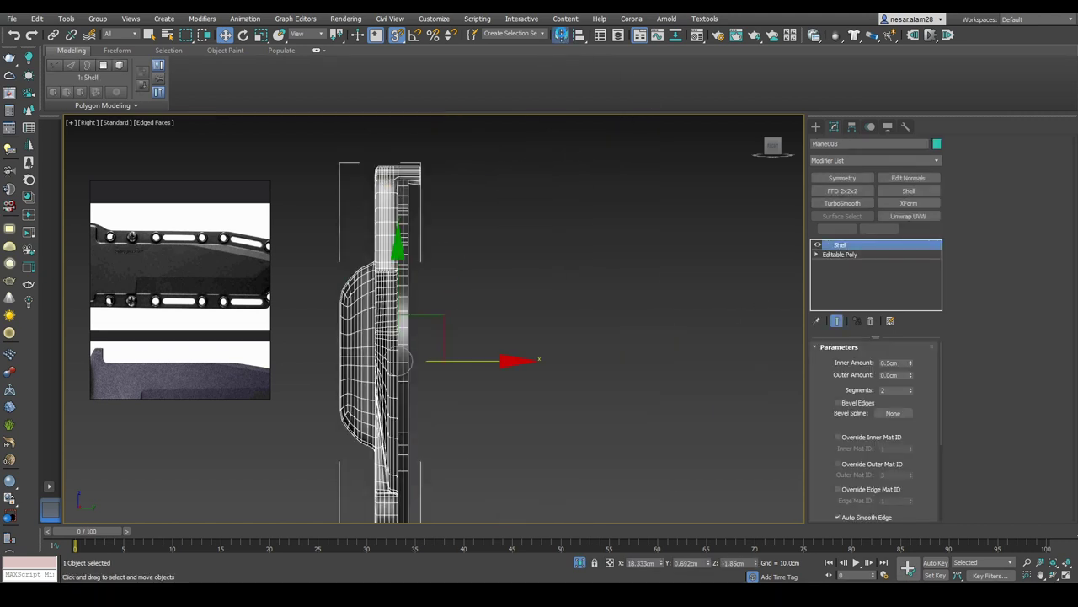
Step: Mirror a copy of the shelled plate across the screen X axis and offset it sideways from the original
{"action": "left_click", "coordinate": [560, 34]}
{"action": "left_click", "coordinate": [522, 242]}
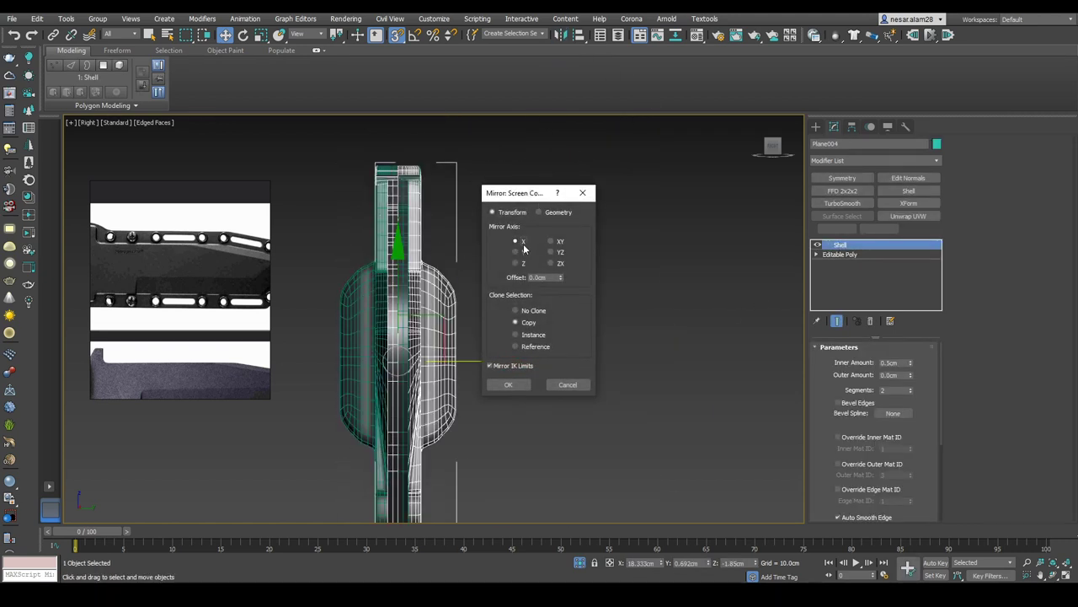
{"action": "left_click", "coordinate": [508, 385]}
{"action": "left_click_drag", "start_coordinate": [506, 361], "coordinate": [570, 361]}
{"action": "key", "text": "ctrl+z"}
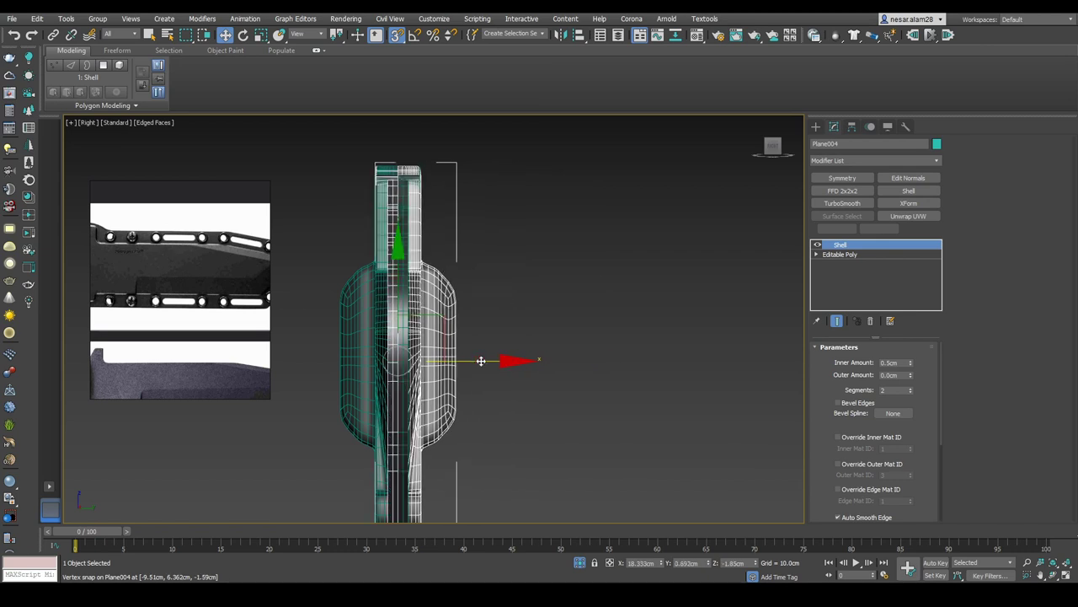
{"action": "scroll", "coordinate": [505, 361], "scroll_direction": "up", "scroll_amount": 2}
{"action": "left_click_drag", "start_coordinate": [459, 356], "coordinate": [498, 356]}
Step: Examine the joint between both halves at the tab corner, comparing the original plate with Shell switched off and on
{"action": "mouse_move", "coordinate": [498, 356]}
{"action": "middle_mouse_down", "text": "alt"}
{"action": "mouse_move", "coordinate": [556, 233]}
{"action": "mouse_move", "coordinate": [464, 233]}
{"action": "mouse_move", "coordinate": [613, 321]}
{"action": "mouse_move", "coordinate": [745, 344]}
{"action": "mouse_move", "coordinate": [652, 176]}
{"action": "mouse_move", "coordinate": [640, 320]}
{"action": "mouse_move", "coordinate": [595, 374]}
{"action": "mouse_move", "coordinate": [629, 216]}
{"action": "mouse_move", "coordinate": [616, 198]}
{"action": "mouse_move", "coordinate": [573, 253]}
{"action": "mouse_move", "coordinate": [529, 276]}
{"action": "mouse_move", "coordinate": [573, 257]}
{"action": "mouse_move", "coordinate": [548, 304]}
{"action": "mouse_move", "coordinate": [445, 364]}
{"action": "mouse_move", "coordinate": [505, 320]}
{"action": "mouse_move", "coordinate": [548, 270]}
{"action": "mouse_move", "coordinate": [589, 261]}
{"action": "middle_mouse_up", "text": "alt"}
{"action": "key", "text": "F3"}
{"action": "key", "text": "F3"}
{"action": "key", "text": "F4"}
{"action": "key", "text": "F4"}
{"action": "key", "text": "F4"}
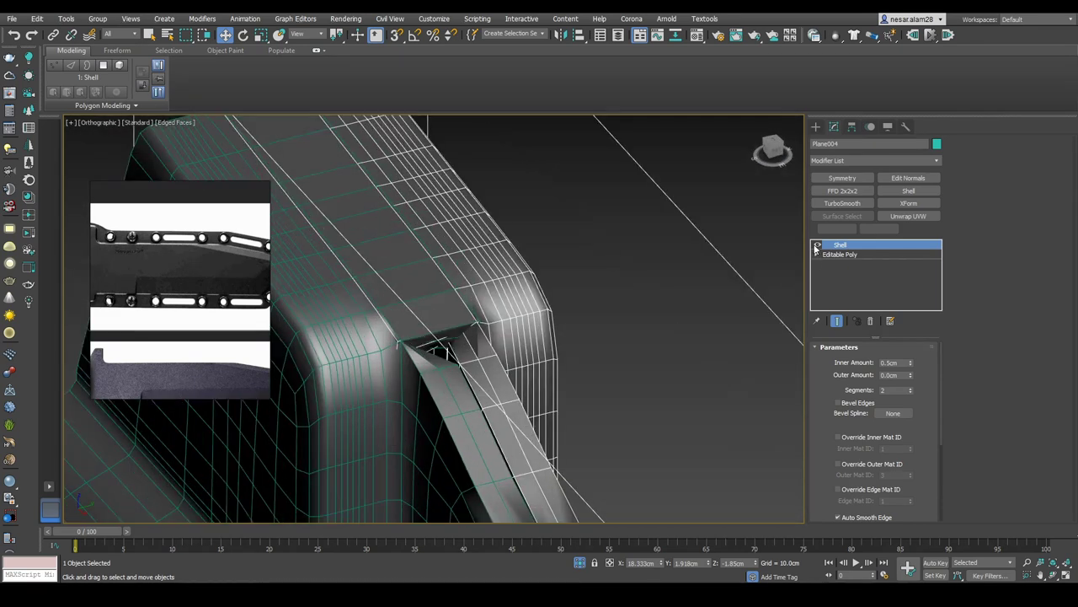
{"action": "left_click", "coordinate": [380, 299]}
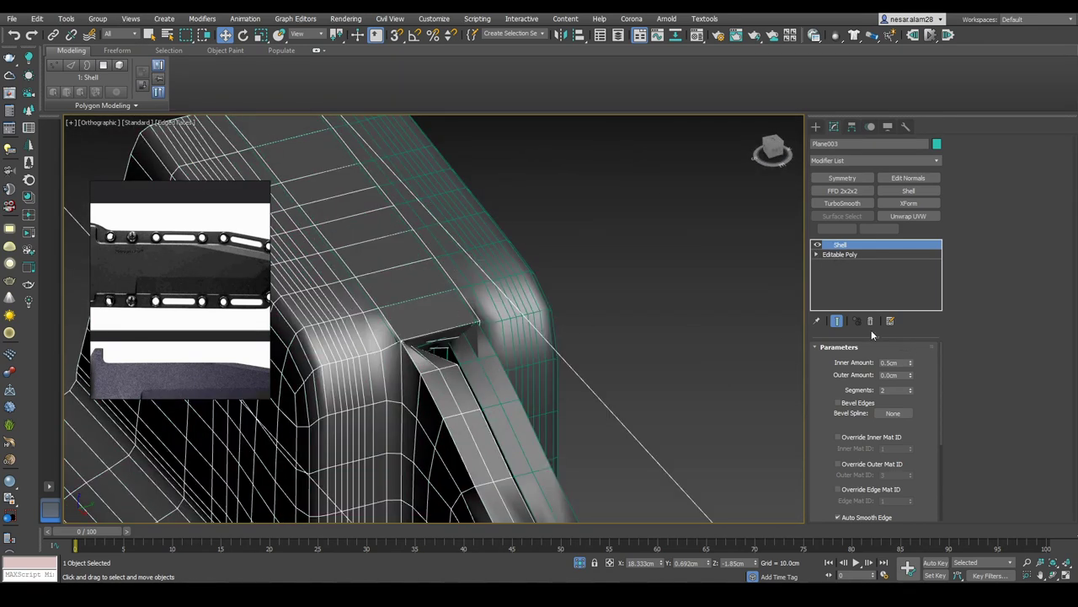
{"action": "left_click", "coordinate": [817, 246]}
{"action": "left_click", "coordinate": [818, 245]}
Step: Select the edges at the tab's inner end in the base Editable Poly and examine their alignment from the right
{"action": "left_click", "coordinate": [857, 254]}
{"action": "mouse_move", "coordinate": [655, 269]}
{"action": "middle_mouse_down", "text": "alt"}
{"action": "mouse_move", "coordinate": [681, 241]}
{"action": "mouse_move", "coordinate": [596, 237]}
{"action": "mouse_move", "coordinate": [573, 256]}
{"action": "mouse_move", "coordinate": [660, 266]}
{"action": "middle_mouse_up", "text": "alt"}
{"action": "key", "text": "2"}
{"action": "double_click", "coordinate": [574, 256]}
{"action": "middle_click_drag", "start_coordinate": [673, 219], "coordinate": [682, 185]}
{"action": "left_click_drag", "start_coordinate": [645, 191], "coordinate": [561, 325]}
{"action": "middle_click_drag", "start_coordinate": [652, 292], "coordinate": [656, 249], "text": "alt"}
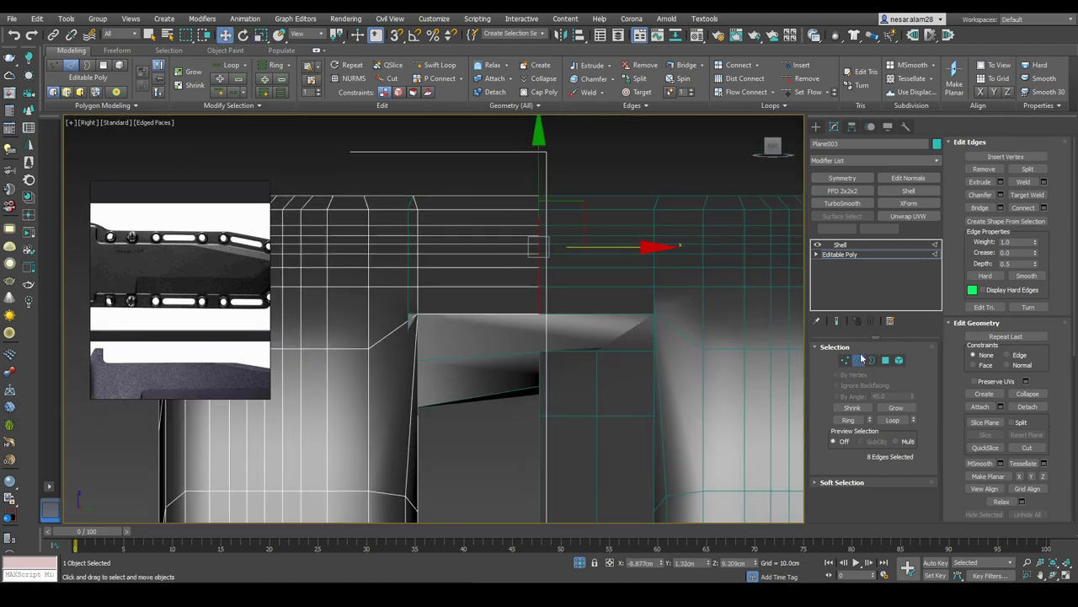
{"action": "left_click", "coordinate": [840, 245]}
Step: Check the plate's tab from the back with Shell off and on, and add an Edit Poly modifier above Shell
{"action": "middle_click_drag", "start_coordinate": [584, 247], "coordinate": [731, 241], "text": "alt"}
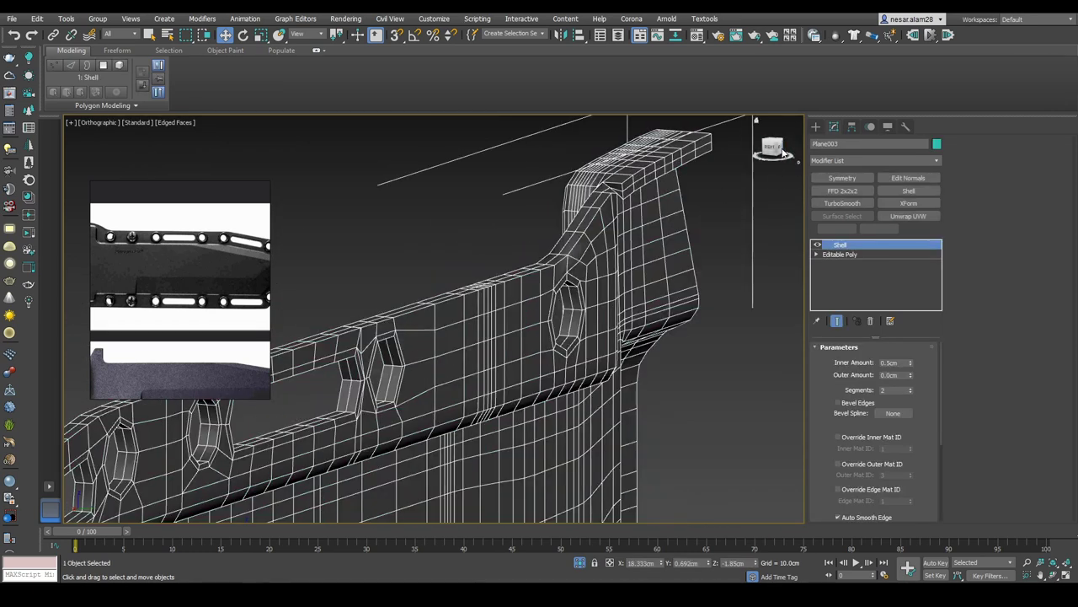
{"action": "left_click", "coordinate": [783, 153]}
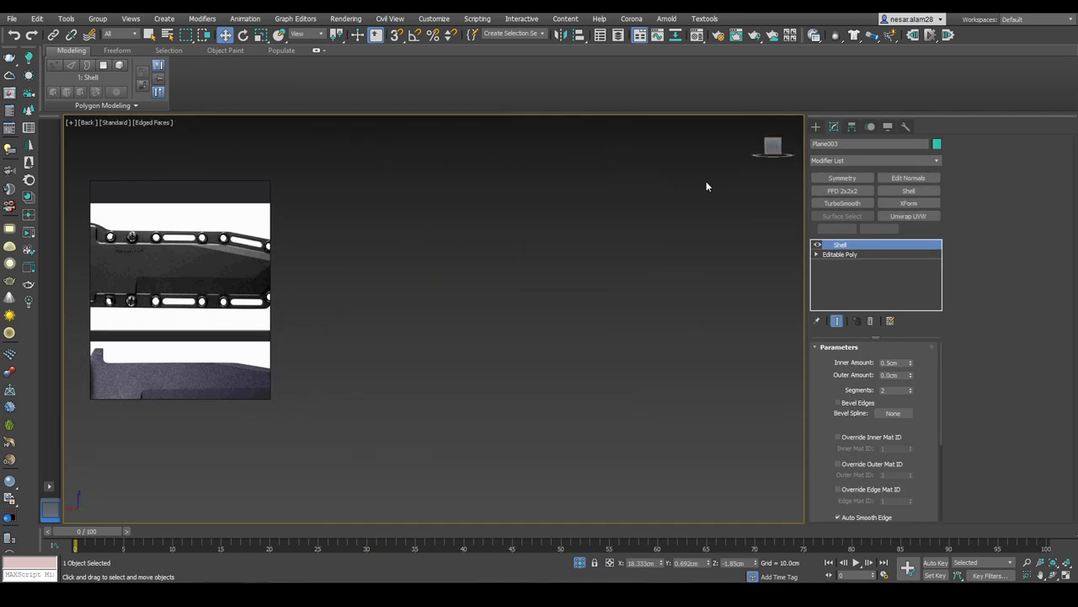
{"action": "scroll", "coordinate": [683, 229], "scroll_direction": "down", "scroll_amount": 4}
{"action": "left_click", "coordinate": [817, 244]}
{"action": "left_click", "coordinate": [817, 244]}
{"action": "scroll", "coordinate": [636, 205], "scroll_direction": "up", "scroll_amount": 5}
{"action": "right_click", "coordinate": [763, 206]}
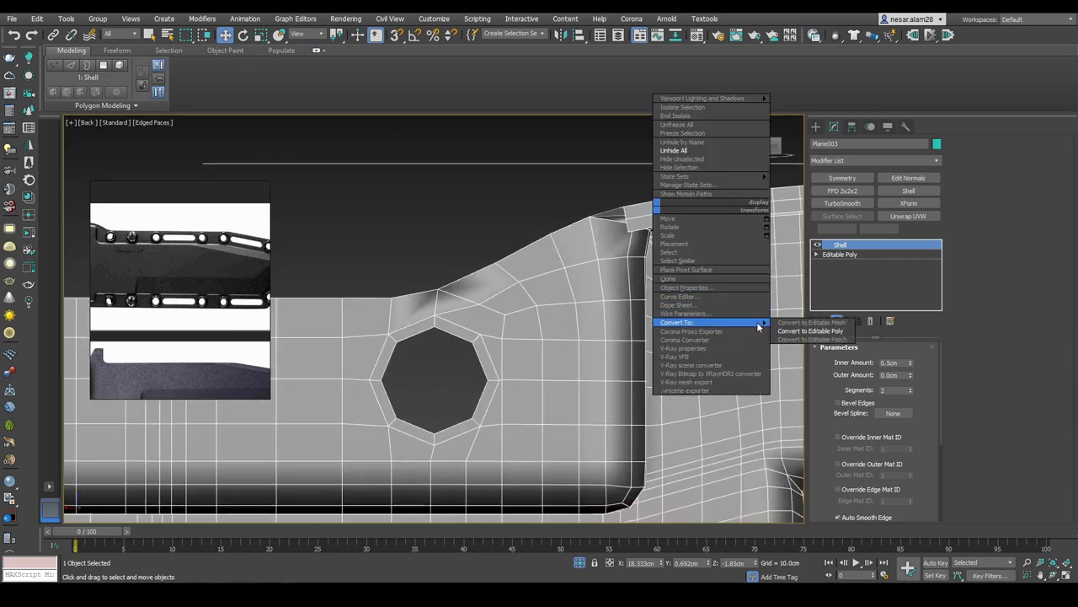
{"action": "left_click", "coordinate": [882, 161]}
{"action": "scroll", "coordinate": [876, 337], "scroll_direction": "down", "scroll_amount": 5}
{"action": "left_click", "coordinate": [859, 186]}
Step: Using the edge constraint, slide the vertex at the tab's end corner along its adjoining edge
{"action": "scroll", "coordinate": [627, 196], "scroll_direction": "up", "scroll_amount": 4}
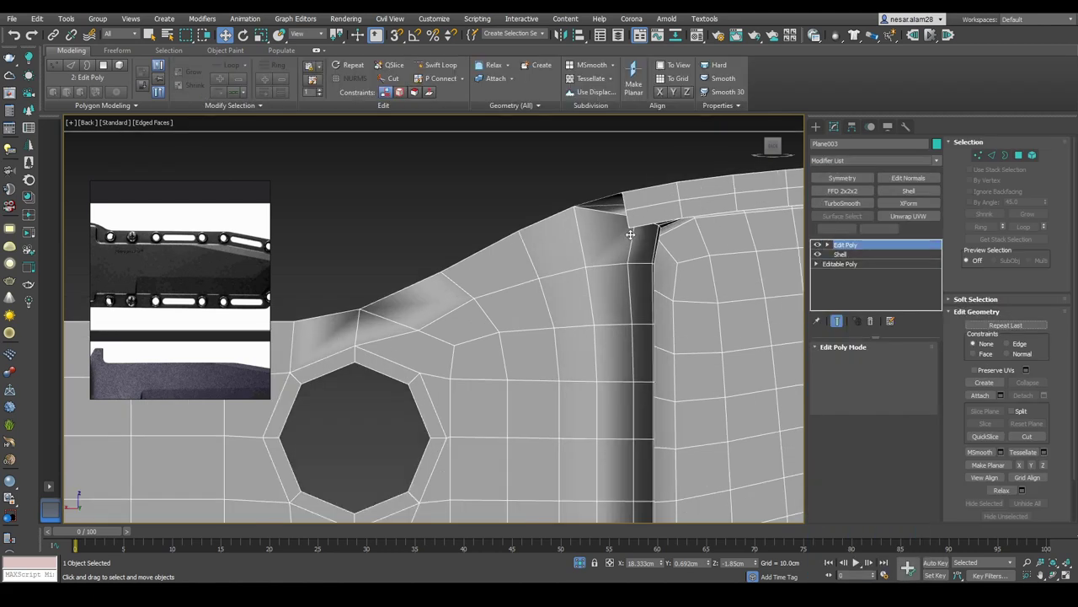
{"action": "key", "text": "1"}
{"action": "left_click", "coordinate": [625, 193]}
{"action": "middle_click_drag", "start_coordinate": [625, 193], "coordinate": [599, 205], "text": "alt"}
{"action": "left_click_drag", "start_coordinate": [528, 202], "coordinate": [526, 202]}
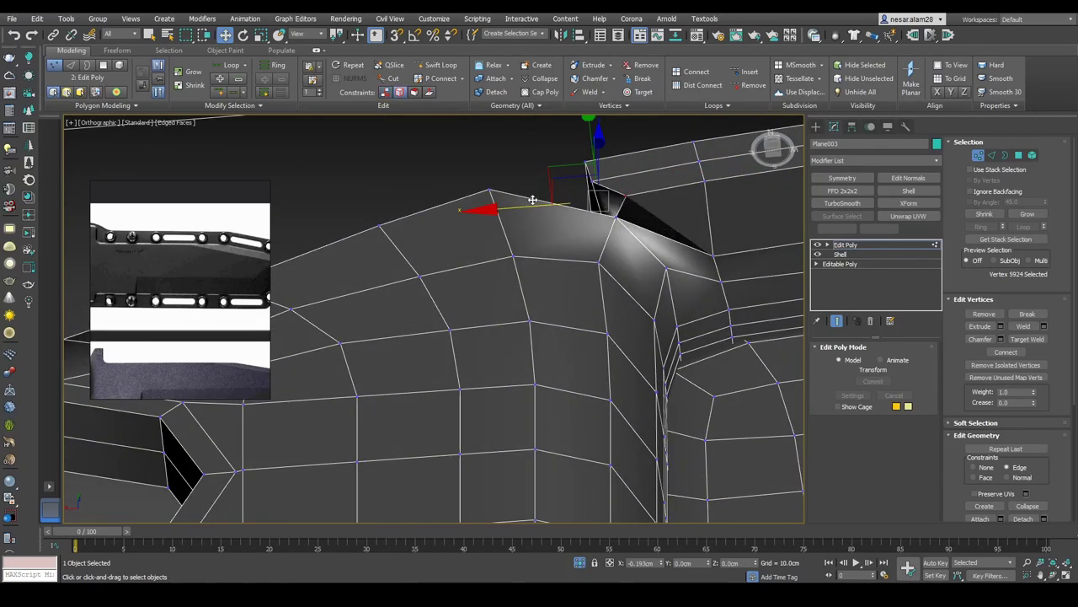
{"action": "key", "text": "k"}
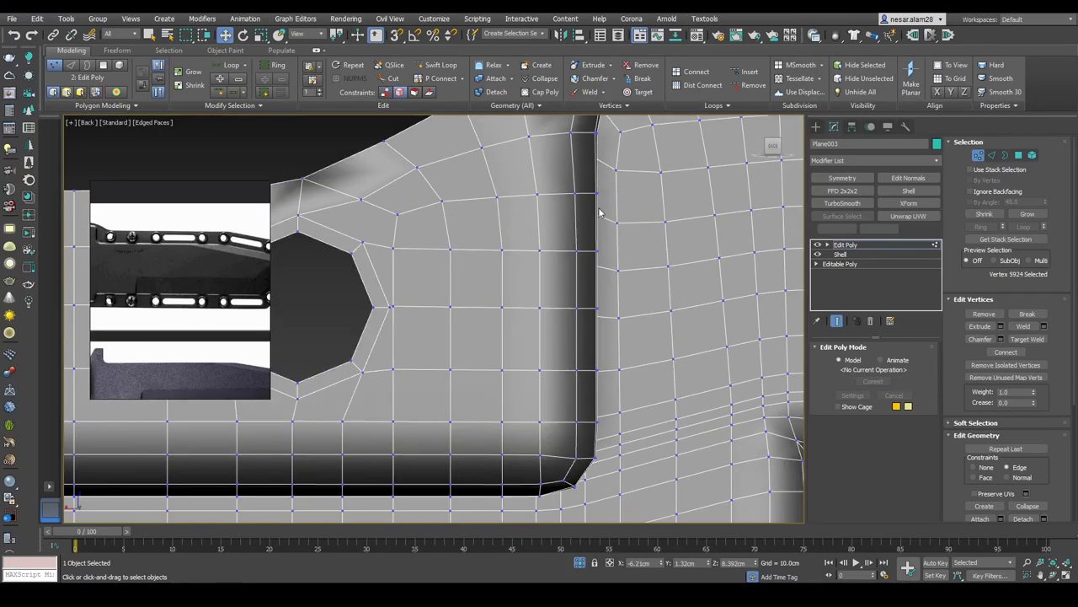
Step: Select the slanted end edge of the tab's rim and move it within the back view plane
{"action": "middle_click_drag", "start_coordinate": [607, 203], "coordinate": [539, 252]}
{"action": "key", "text": "2"}
{"action": "left_click", "coordinate": [536, 256]}
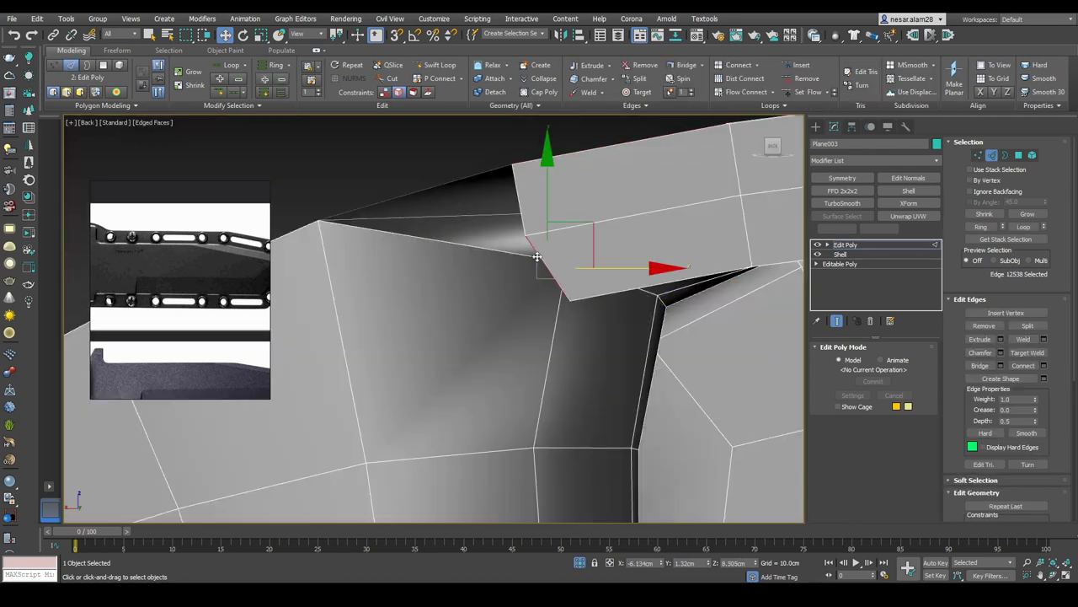
{"action": "left_click_drag", "start_coordinate": [595, 225], "coordinate": [621, 204]}
{"action": "mouse_move", "coordinate": [621, 204]}
{"action": "middle_mouse_down", "text": "alt"}
{"action": "mouse_move", "coordinate": [626, 224]}
{"action": "mouse_move", "coordinate": [717, 224]}
{"action": "mouse_move", "coordinate": [626, 221]}
{"action": "middle_mouse_up", "text": "alt"}
Step: Move the middle vertex in the notch below the tab's rim end with edge constraints off
{"action": "key", "text": "1"}
{"action": "key", "text": "k"}
{"action": "left_click", "coordinate": [537, 202]}
{"action": "left_click_drag", "start_coordinate": [601, 200], "coordinate": [549, 155]}
{"action": "middle_click_drag", "start_coordinate": [560, 157], "coordinate": [583, 217]}
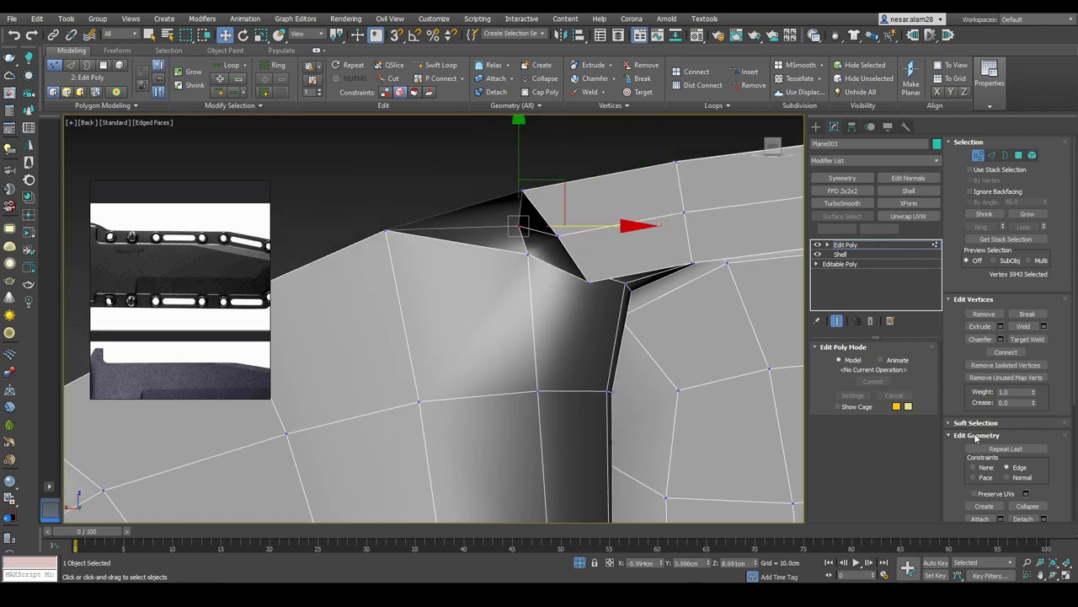
{"action": "left_click_drag", "start_coordinate": [559, 181], "coordinate": [561, 150]}
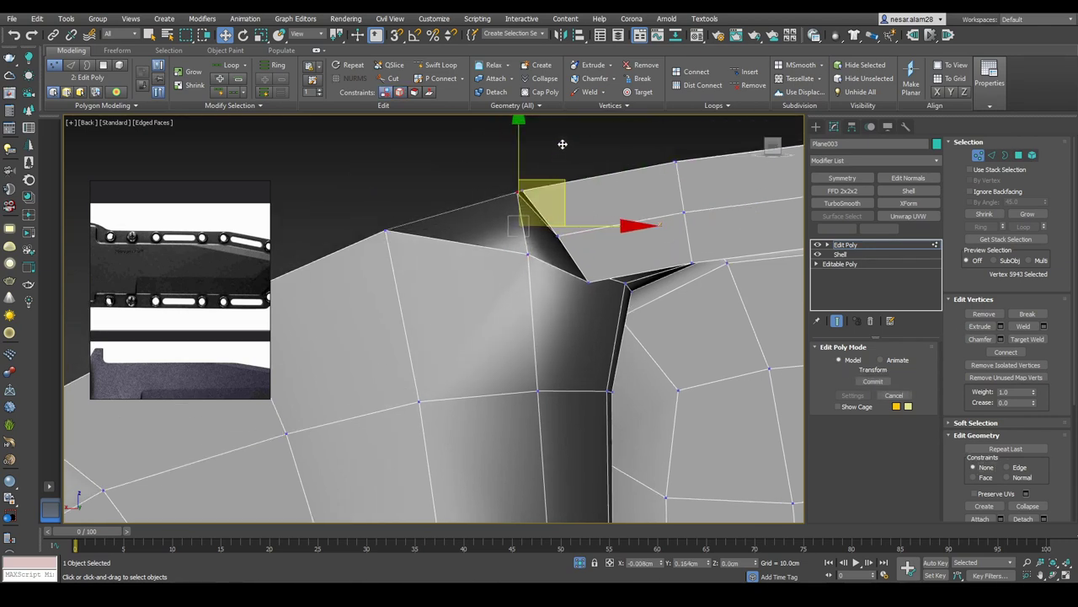
Step: Reposition the notch's outer and middle vertices beside the rim's end corner
{"action": "left_click", "coordinate": [530, 253]}
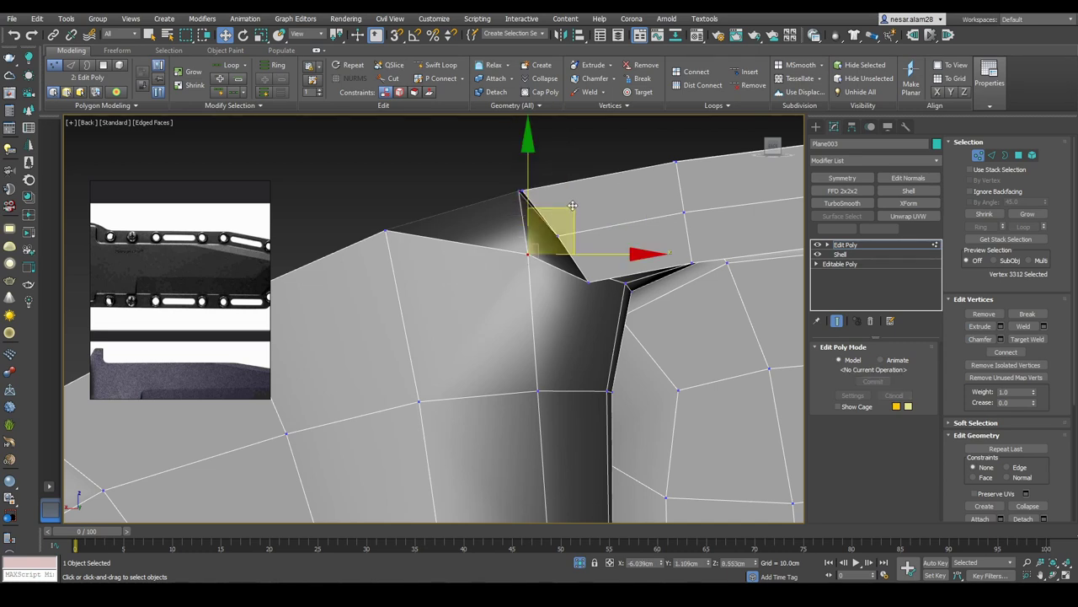
{"action": "left_click_drag", "start_coordinate": [572, 205], "coordinate": [562, 148]}
{"action": "middle_click_drag", "start_coordinate": [564, 140], "coordinate": [647, 199], "text": "alt"}
{"action": "key", "text": "s"}
{"action": "left_click_drag", "start_coordinate": [647, 199], "coordinate": [648, 195]}
{"action": "middle_click_drag", "start_coordinate": [649, 196], "coordinate": [539, 243], "text": "alt"}
{"action": "left_click", "coordinate": [773, 145]}
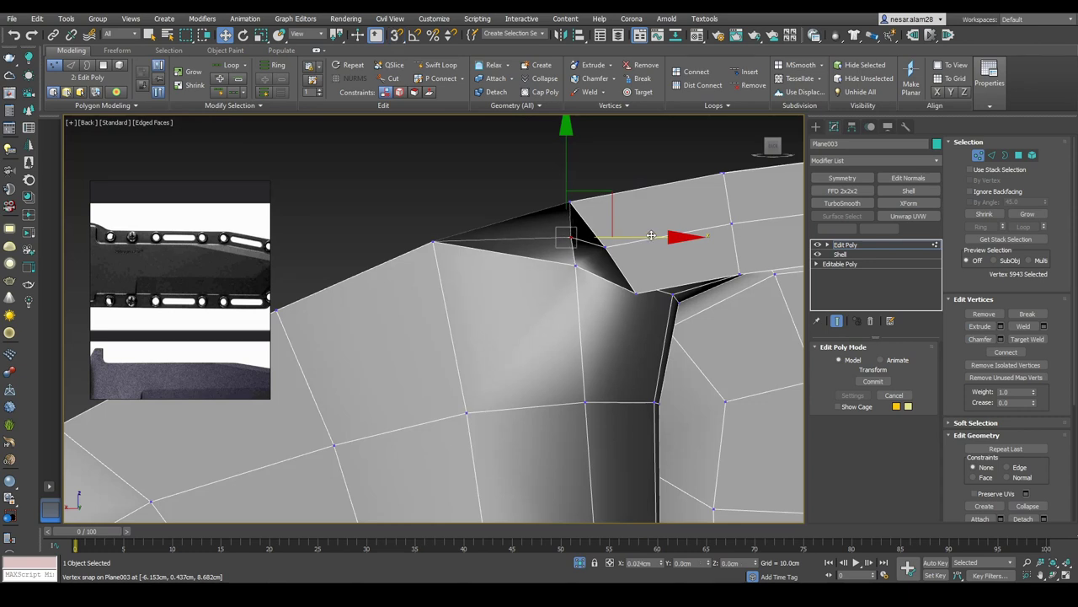
Step: Align the notch's outer corner vertex with its neighbouring vertices using vertex snapping
{"action": "middle_click_drag", "start_coordinate": [651, 235], "coordinate": [683, 270], "text": "alt"}
{"action": "left_click", "coordinate": [616, 252]}
{"action": "left_click_drag", "start_coordinate": [615, 252], "coordinate": [652, 354]}
{"action": "key", "text": "s"}
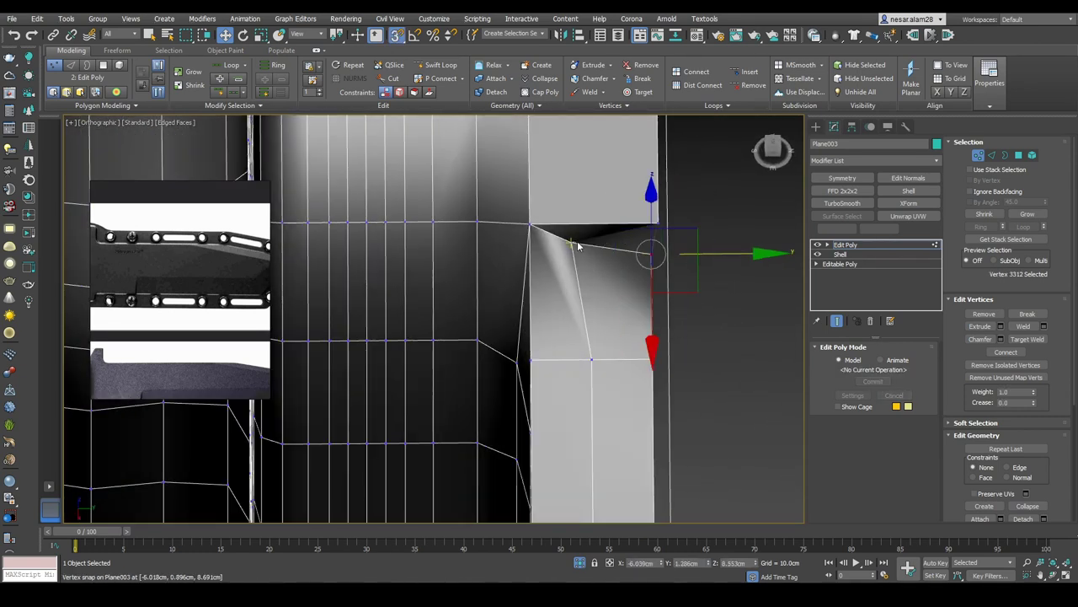
{"action": "left_click_drag", "start_coordinate": [668, 243], "coordinate": [696, 309]}
{"action": "middle_click_drag", "start_coordinate": [696, 308], "coordinate": [668, 294], "text": "alt"}
{"action": "middle_click_drag", "start_coordinate": [775, 143], "coordinate": [563, 221], "text": "alt"}
Step: Straighten the two end edges of the tab's rim vertically and adjust the vertices beside them
{"action": "key", "text": "2"}
{"action": "key", "text": "r"}
{"action": "left_click_drag", "start_coordinate": [661, 234], "coordinate": [659, 243]}
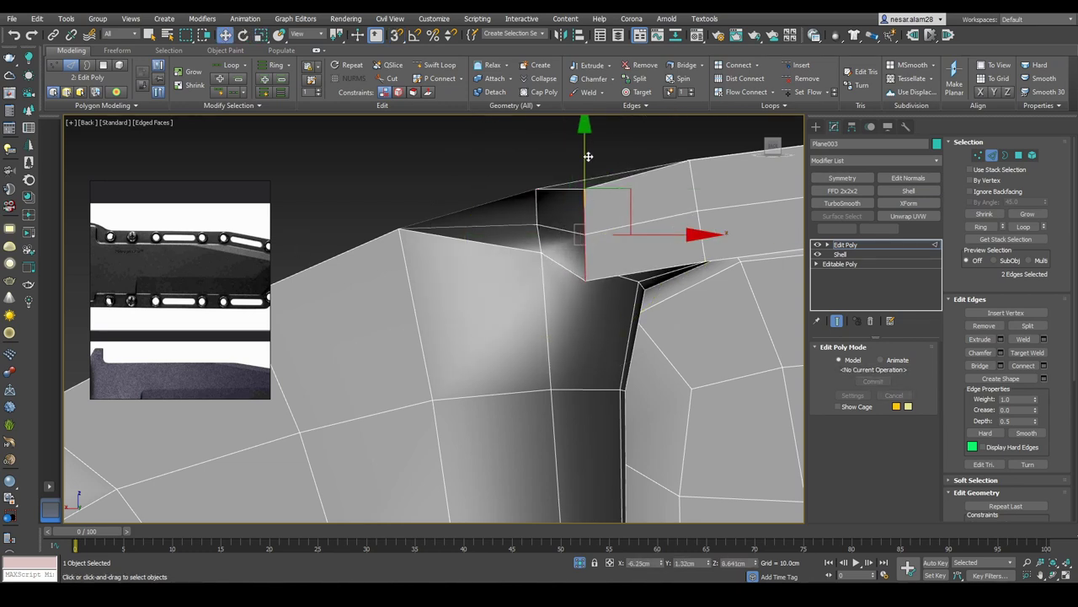
{"action": "key", "text": "1"}
{"action": "left_click", "coordinate": [586, 271]}
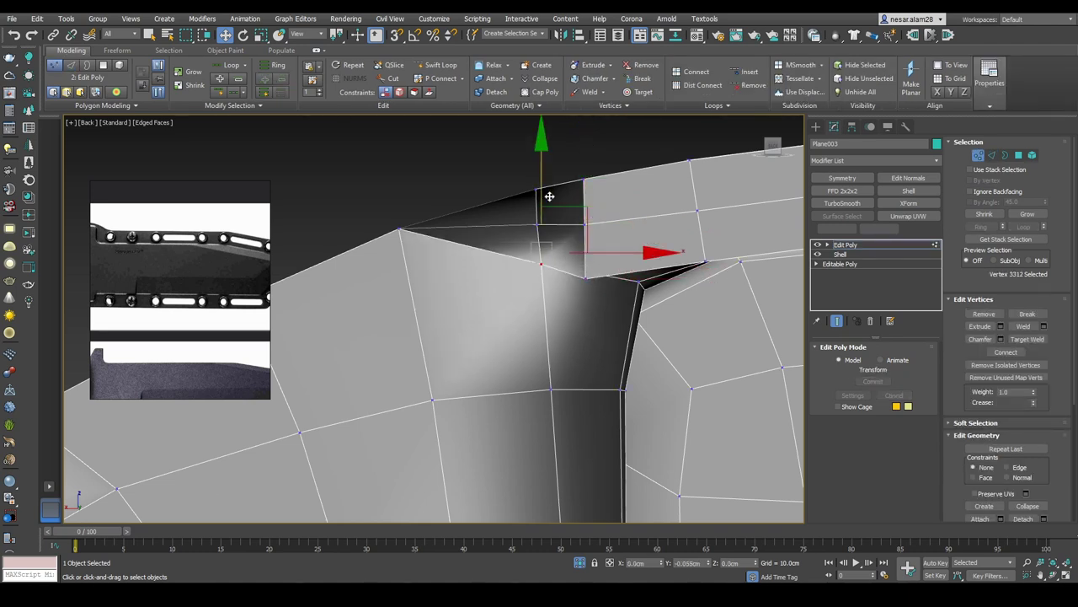
Step: Examine the reshaped tab corner from several angles and in plain shading
{"action": "middle_click_drag", "start_coordinate": [559, 199], "coordinate": [614, 311], "text": "alt"}
{"action": "key", "text": "2"}
{"action": "key", "text": "1"}
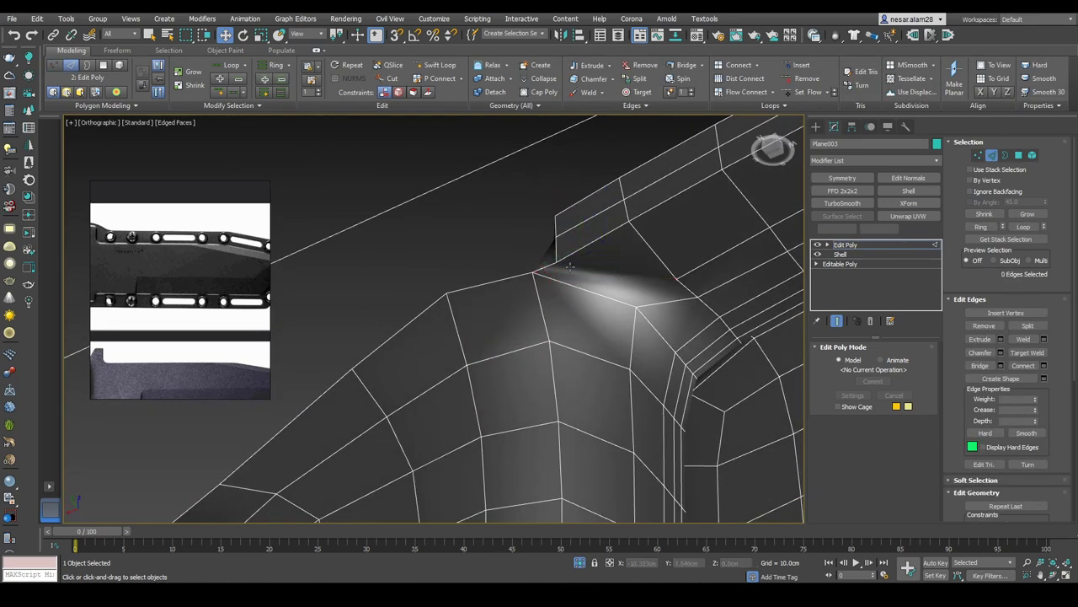
{"action": "middle_click_drag", "start_coordinate": [653, 310], "coordinate": [612, 294], "text": "alt"}
{"action": "left_click", "coordinate": [667, 249], "text": "ctrl"}
{"action": "middle_click_drag", "start_coordinate": [667, 249], "coordinate": [893, 396], "text": "alt"}
{"action": "key", "text": "F4"}
Step: Apply TurboSmooth with 2 iterations to the plate and check the smoothed shape
{"action": "left_click", "coordinate": [979, 156]}
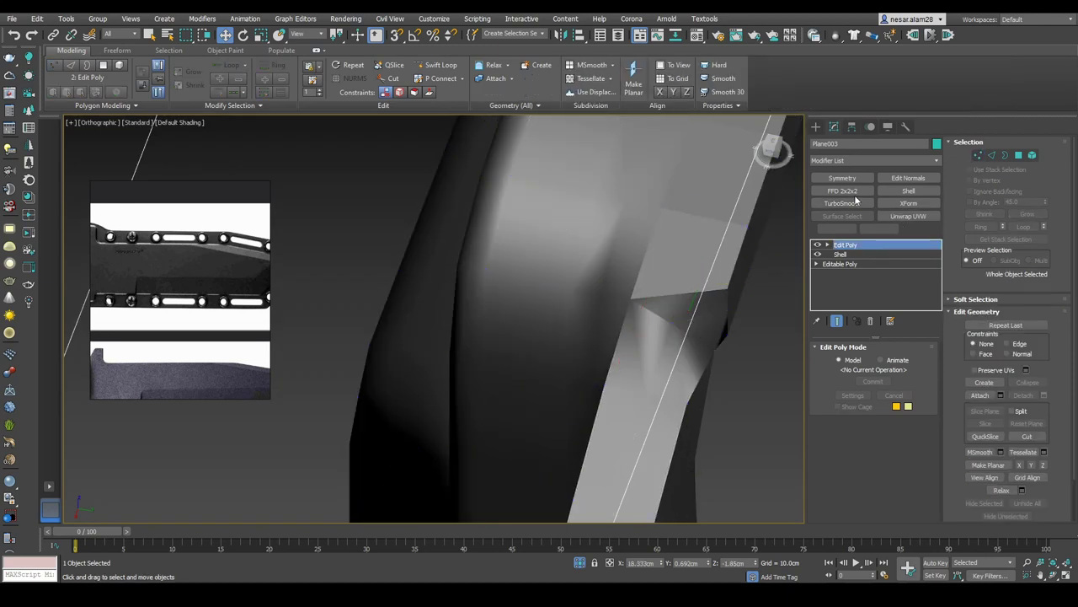
{"action": "middle_click_drag", "start_coordinate": [746, 242], "coordinate": [657, 216], "text": "alt"}
{"action": "scroll", "coordinate": [666, 301], "scroll_direction": "down", "scroll_amount": 2}
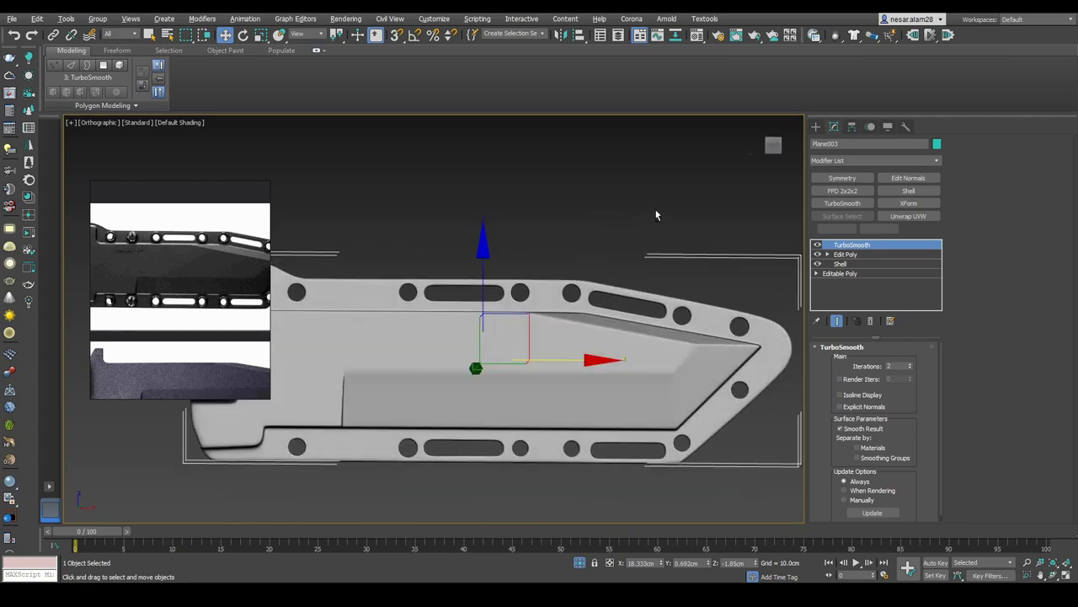
{"action": "middle_click_drag", "start_coordinate": [735, 182], "coordinate": [682, 171]}
{"action": "middle_click_drag", "start_coordinate": [472, 278], "coordinate": [630, 258], "text": "alt"}
Step: Bring the hidden knife parts back into view and remove TurboSmooth from the plate
{"action": "key", "text": "F4"}
{"action": "right_click", "coordinate": [540, 233]}
{"action": "middle_click_drag", "start_coordinate": [569, 194], "coordinate": [605, 219], "text": "alt"}
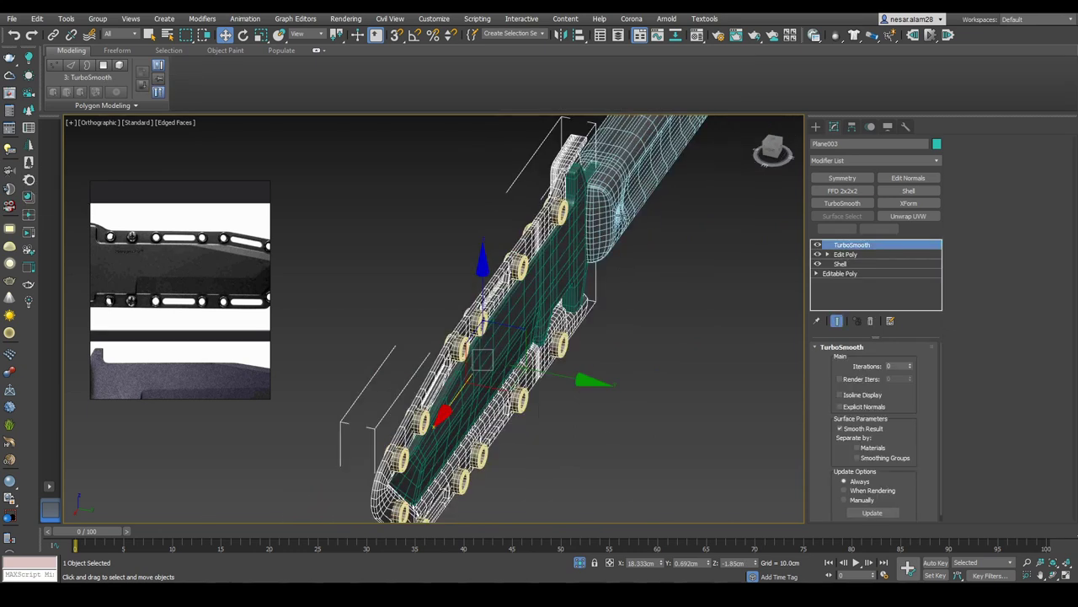
{"action": "middle_click_drag", "start_coordinate": [615, 215], "coordinate": [646, 230], "text": "alt"}
{"action": "left_click", "coordinate": [869, 323]}
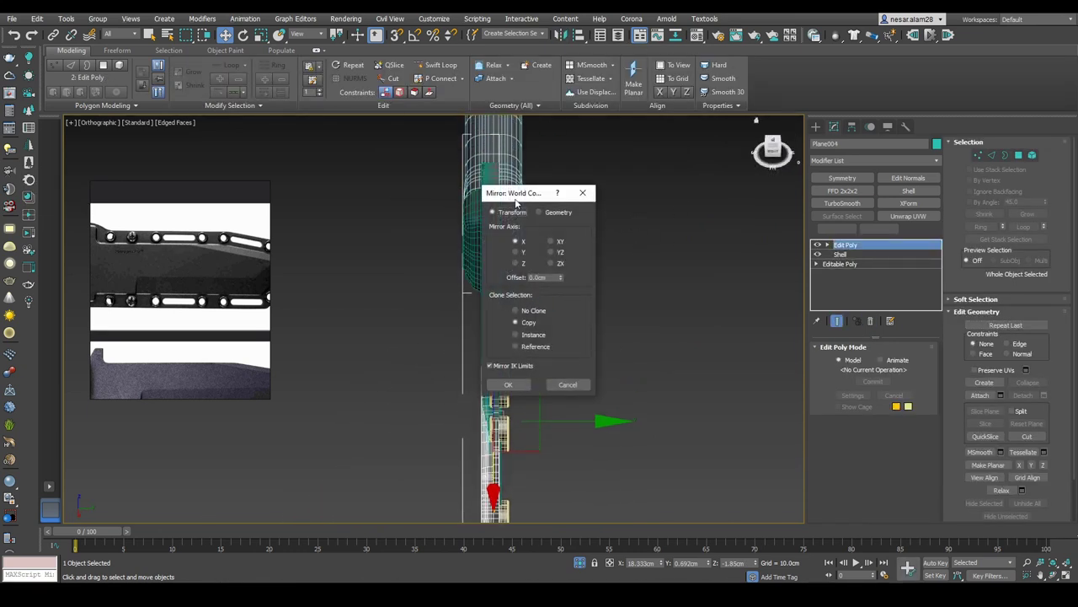
Step: Try mirroring a copy of the plate across the world X axis and shift it along Y
{"action": "left_click_drag", "start_coordinate": [513, 193], "coordinate": [709, 171]}
{"action": "left_click", "coordinate": [706, 364]}
{"action": "left_click_drag", "start_coordinate": [561, 421], "coordinate": [592, 418]}
{"action": "middle_click_drag", "start_coordinate": [592, 418], "coordinate": [624, 238], "text": "alt"}
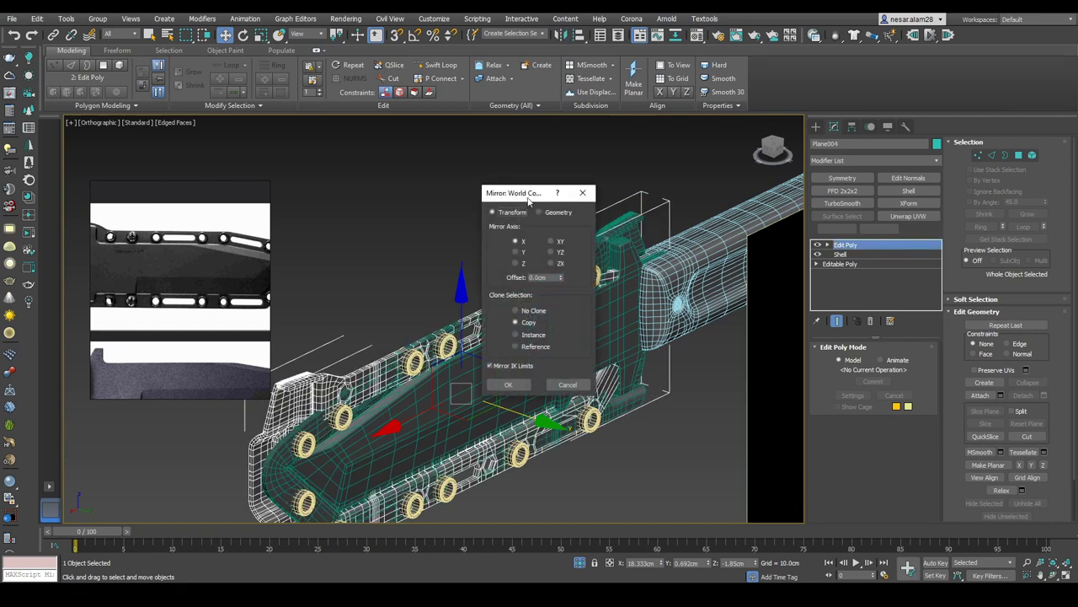
Step: Mirror a copy of the plate across its thickness to form the opposite sheath half, and check the fit
{"action": "left_click_drag", "start_coordinate": [515, 185], "coordinate": [667, 148]}
{"action": "left_click", "coordinate": [658, 207]}
{"action": "left_click", "coordinate": [649, 341]}
{"action": "mouse_move", "coordinate": [650, 341]}
{"action": "middle_mouse_down", "text": "alt"}
{"action": "mouse_move", "coordinate": [481, 354]}
{"action": "mouse_move", "coordinate": [487, 336]}
{"action": "mouse_move", "coordinate": [513, 335]}
{"action": "mouse_move", "coordinate": [388, 406]}
{"action": "mouse_move", "coordinate": [590, 279]}
{"action": "mouse_move", "coordinate": [540, 347]}
{"action": "mouse_move", "coordinate": [640, 275]}
{"action": "mouse_move", "coordinate": [648, 306]}
{"action": "mouse_move", "coordinate": [660, 303]}
{"action": "mouse_move", "coordinate": [556, 256]}
{"action": "mouse_move", "coordinate": [580, 243]}
{"action": "mouse_move", "coordinate": [732, 240]}
{"action": "mouse_move", "coordinate": [681, 246]}
{"action": "mouse_move", "coordinate": [628, 290]}
{"action": "mouse_move", "coordinate": [640, 299]}
{"action": "middle_mouse_up", "text": "alt"}
{"action": "key", "text": "F4"}
{"action": "left_click", "coordinate": [540, 347]}
{"action": "key", "text": "F4"}
Step: Select the fasteners along the sheath's edge and ungroup them
{"action": "left_click", "coordinate": [590, 253]}
{"action": "left_click", "coordinate": [607, 278], "text": "ctrl"}
{"action": "left_click", "coordinate": [98, 18]}
{"action": "left_click", "coordinate": [105, 39]}
{"action": "left_click", "coordinate": [548, 317]}
{"action": "middle_click_drag", "start_coordinate": [548, 317], "coordinate": [556, 177], "text": "alt"}
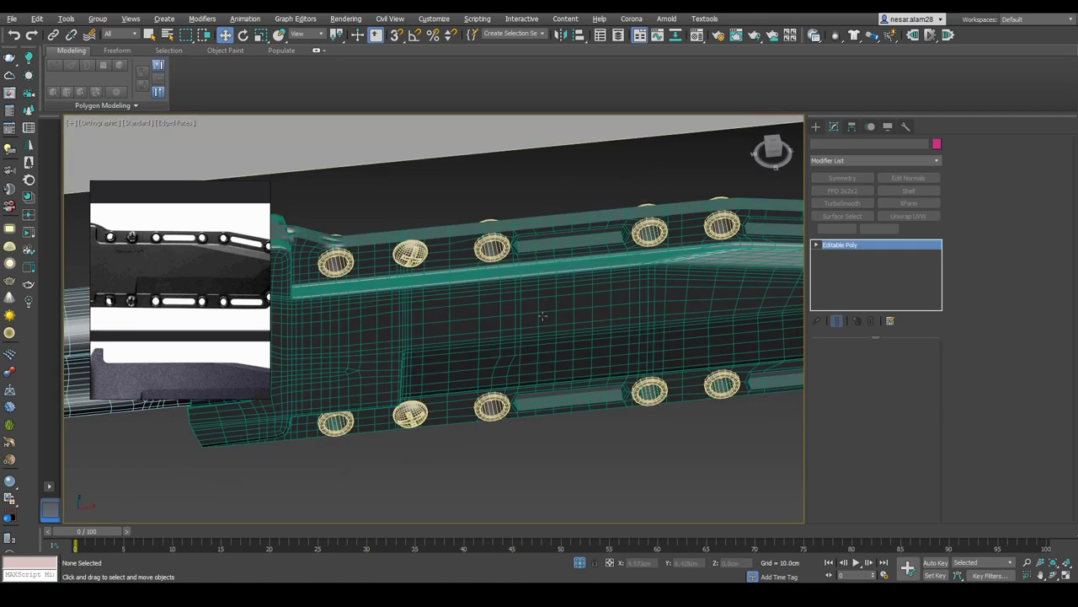
Step: Detach the two domed screw elements from the fasteners as a separate object and select it
{"action": "left_click", "coordinate": [493, 245]}
{"action": "key", "text": "5"}
{"action": "left_click_drag", "start_coordinate": [455, 202], "coordinate": [775, 404]}
{"action": "left_click", "coordinate": [410, 253]}
{"action": "left_click", "coordinate": [410, 413], "text": "ctrl"}
{"action": "middle_click_drag", "start_coordinate": [506, 354], "coordinate": [546, 371], "text": "alt"}
{"action": "key", "text": "alt+d"}
{"action": "left_click", "coordinate": [568, 305]}
{"action": "key", "text": "5"}
{"action": "left_click", "coordinate": [411, 413]}
Step: Mirror a copy of the two domed screws onto the opposite sheath half and check their placement from the end
{"action": "middle_click_drag", "start_coordinate": [411, 413], "coordinate": [584, 436], "text": "alt"}
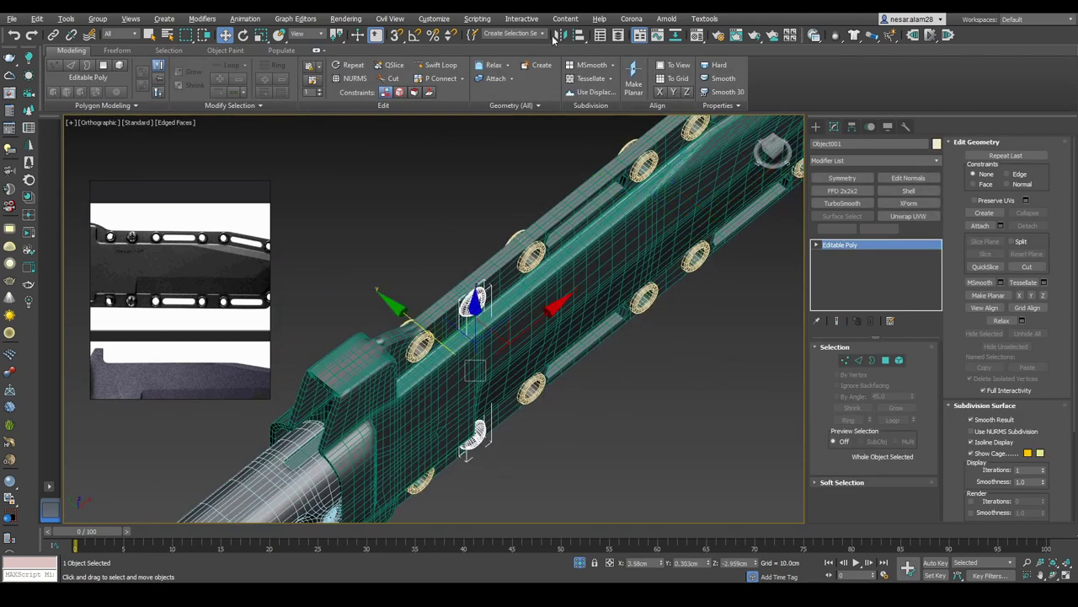
{"action": "key", "text": "alt+m"}
{"action": "left_click", "coordinate": [508, 385]}
{"action": "middle_click_drag", "start_coordinate": [398, 293], "coordinate": [472, 337], "text": "alt"}
{"action": "left_click_drag", "start_coordinate": [348, 439], "coordinate": [348, 435]}
{"action": "left_click", "coordinate": [548, 300]}
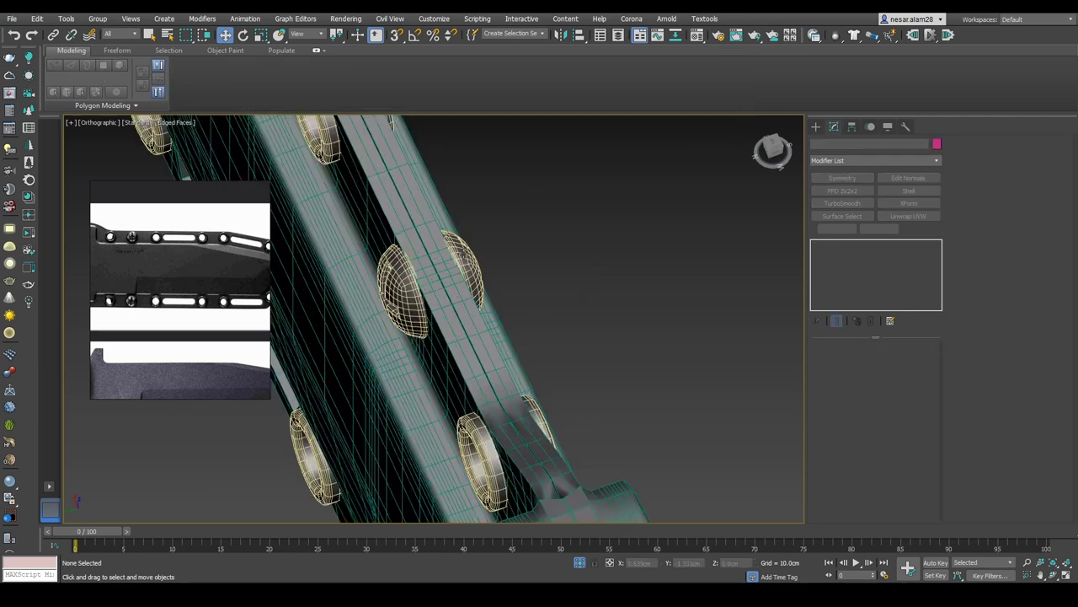
{"action": "left_click", "coordinate": [462, 332]}
{"action": "scroll", "coordinate": [461, 333], "scroll_direction": "up", "scroll_amount": 3}
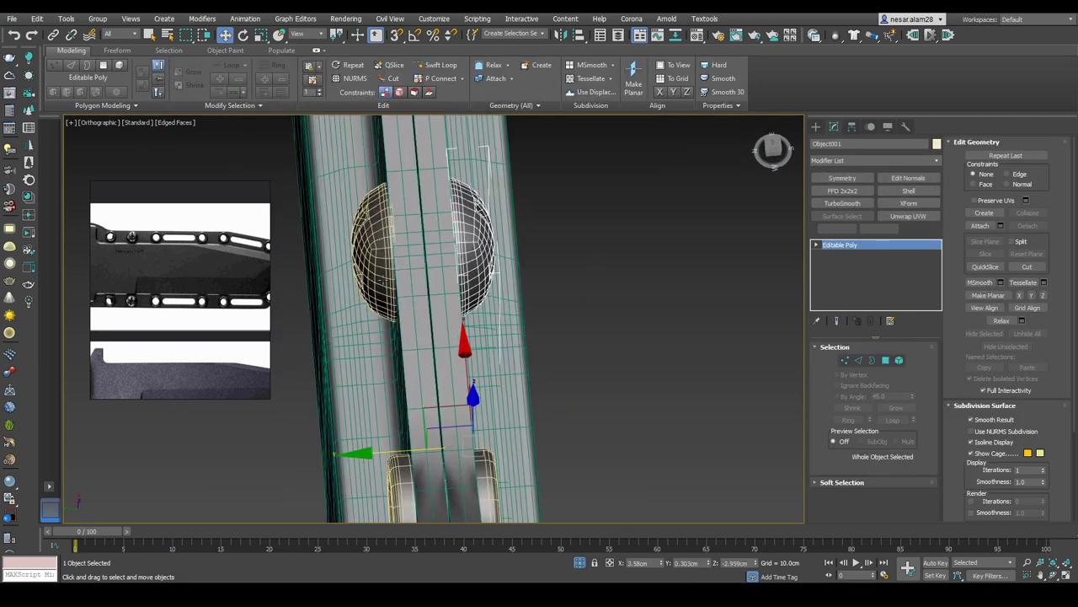
Step: Nudge the mirrored domed screws against the sheath and attach the sheath's fasteners and domed screws into one object
{"action": "left_click", "coordinate": [335, 431]}
{"action": "left_click_drag", "start_coordinate": [306, 458], "coordinate": [304, 455]}
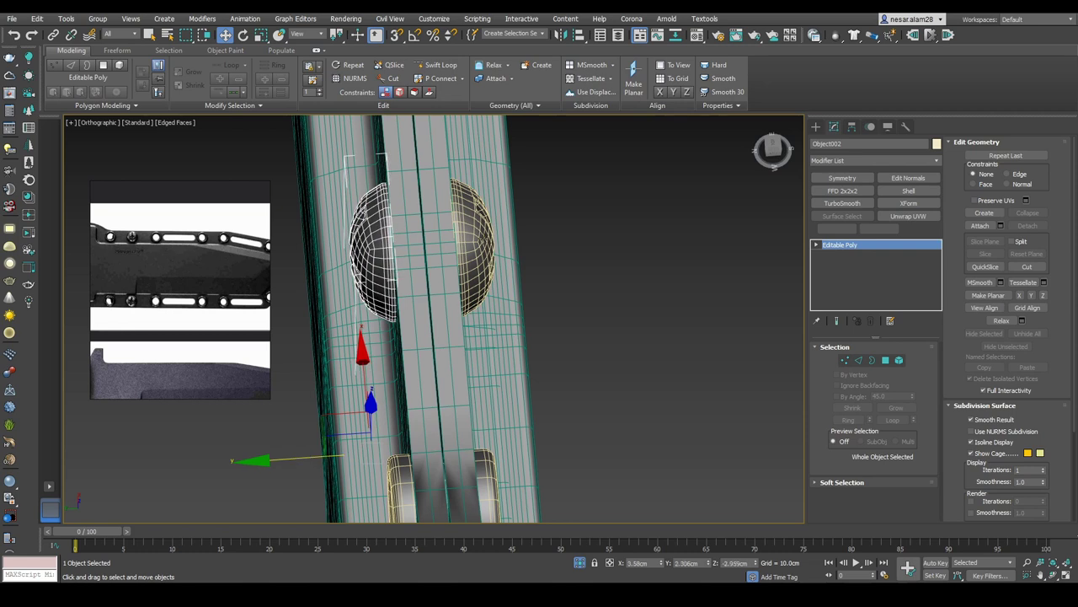
{"action": "left_click", "coordinate": [472, 253]}
{"action": "left_click", "coordinate": [980, 226]}
{"action": "middle_click_drag", "start_coordinate": [473, 381], "coordinate": [678, 297], "text": "alt"}
{"action": "scroll", "coordinate": [437, 178], "scroll_direction": "up", "scroll_amount": 3}
{"action": "mouse_move", "coordinate": [506, 295]}
{"action": "middle_mouse_down", "text": "alt"}
{"action": "mouse_move", "coordinate": [563, 256]}
{"action": "mouse_move", "coordinate": [617, 297]}
{"action": "middle_mouse_up", "text": "alt"}
{"action": "key", "text": "w"}
{"action": "scroll", "coordinate": [732, 266], "scroll_direction": "up", "scroll_amount": 2}
{"action": "key", "text": "F4"}
{"action": "key", "text": "F3"}
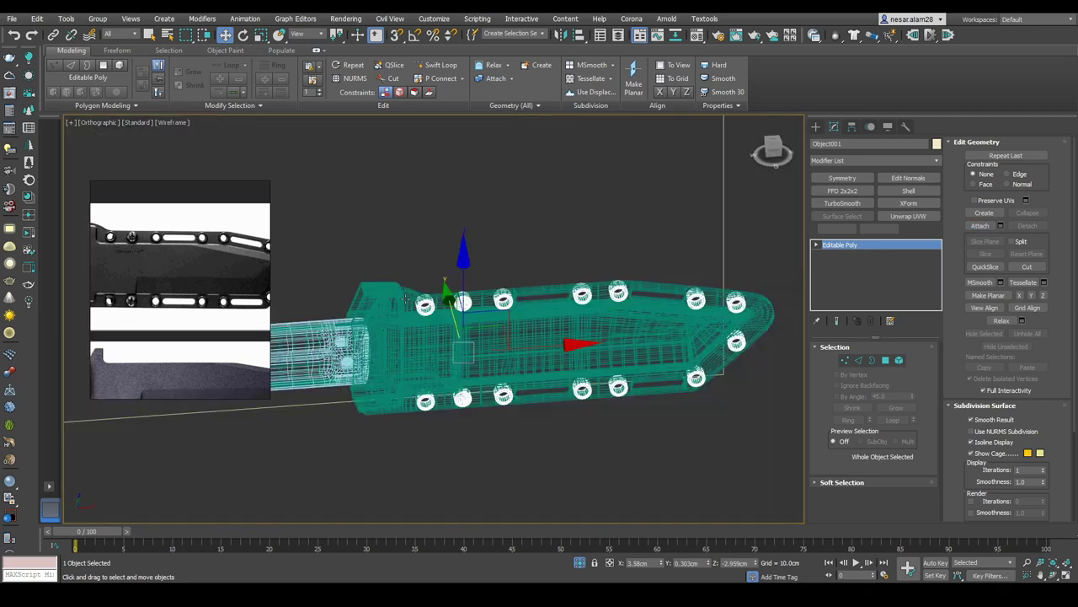
Step: Select both sheath halves with their fasteners and combine them into one group
{"action": "key", "text": "ctrl+a"}
{"action": "scroll", "coordinate": [703, 260], "scroll_direction": "up", "scroll_amount": 3}
{"action": "left_click", "coordinate": [98, 18]}
{"action": "left_click", "coordinate": [109, 39]}
{"action": "left_click", "coordinate": [549, 318]}
{"action": "key", "text": "F3"}
Step: Shift the sheath group sideways in the end view to centre it around the knife handle
{"action": "scroll", "coordinate": [520, 306], "scroll_direction": "down", "scroll_amount": 4}
{"action": "middle_click_drag", "start_coordinate": [553, 319], "coordinate": [759, 194], "text": "alt"}
{"action": "left_click", "coordinate": [779, 160]}
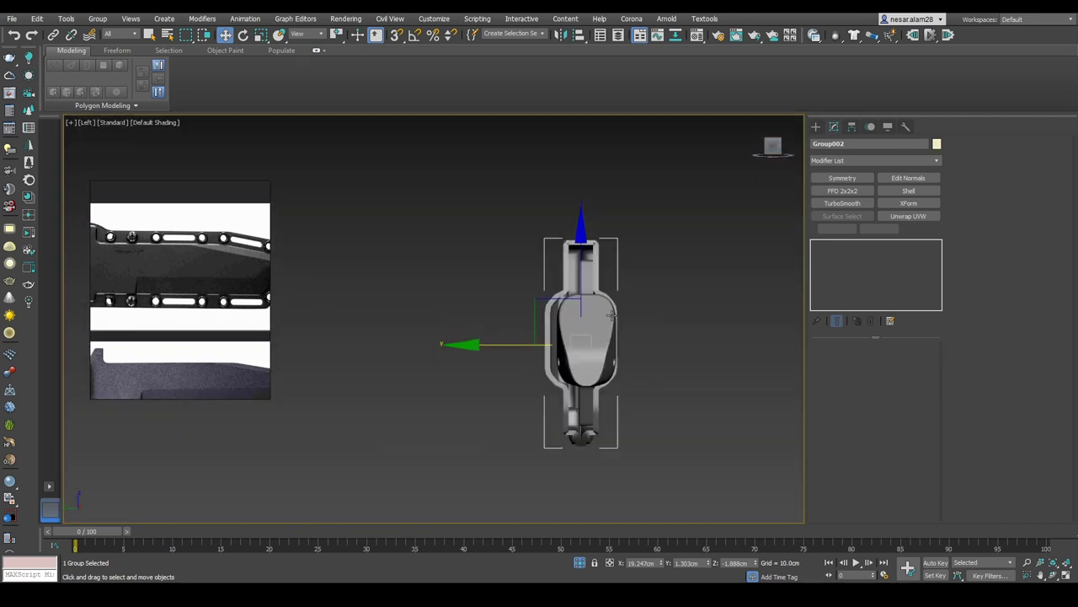
{"action": "key", "text": "F4"}
{"action": "middle_click_drag", "start_coordinate": [660, 355], "coordinate": [669, 356]}
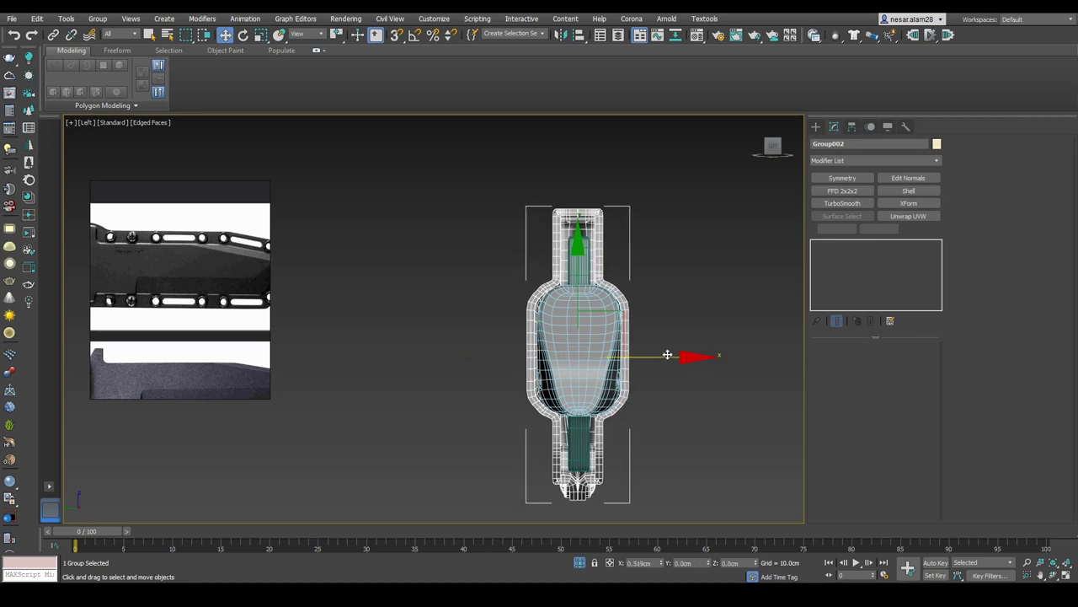
{"action": "scroll", "coordinate": [655, 359], "scroll_direction": "up", "scroll_amount": 4}
{"action": "left_click_drag", "start_coordinate": [629, 372], "coordinate": [633, 373]}
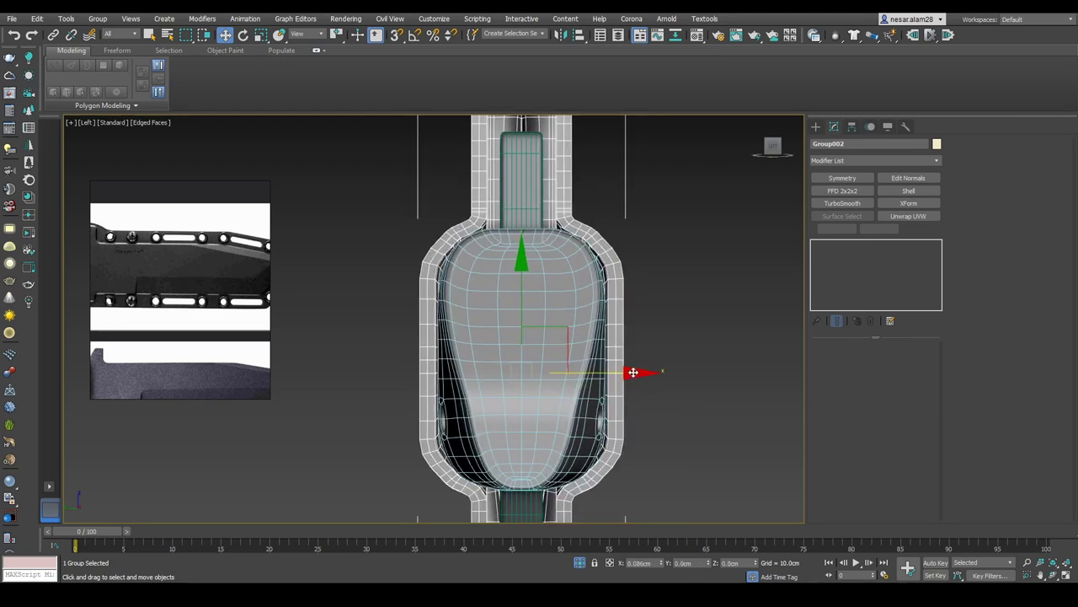
Step: Show the reference image plane again and compare the modelled knife and sheath with it from several sides
{"action": "middle_click_drag", "start_coordinate": [633, 372], "coordinate": [639, 325], "text": "alt"}
{"action": "scroll", "coordinate": [633, 372], "scroll_direction": "down", "scroll_amount": 2}
{"action": "key", "text": "F4"}
{"action": "scroll", "coordinate": [716, 193], "scroll_direction": "down", "scroll_amount": 2}
{"action": "left_click", "coordinate": [628, 202]}
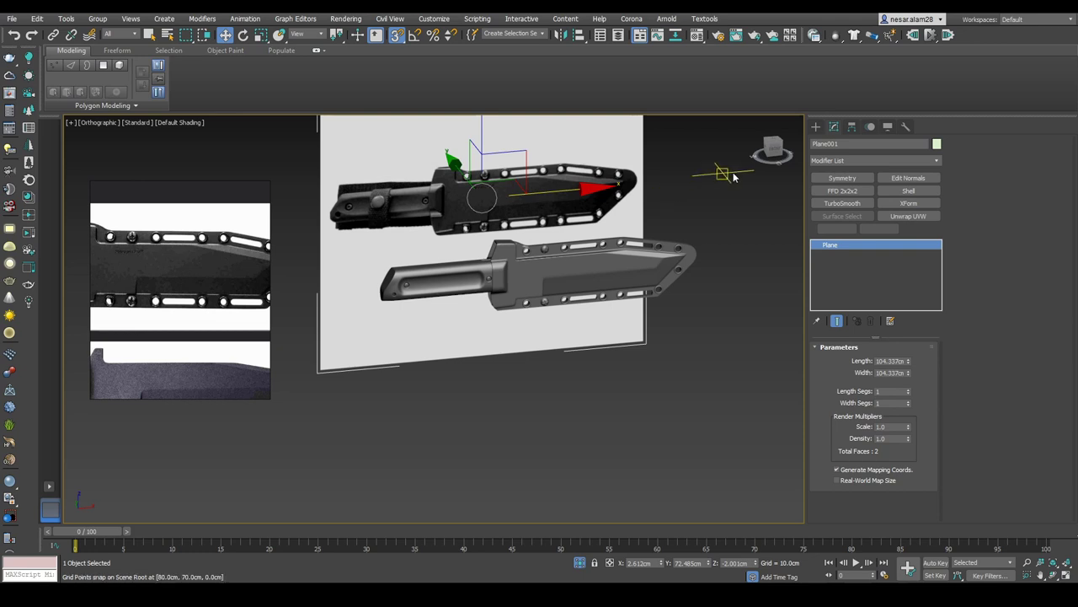
{"action": "left_click", "coordinate": [770, 149]}
{"action": "middle_click_drag", "start_coordinate": [566, 239], "coordinate": [522, 338]}
{"action": "scroll", "coordinate": [565, 308], "scroll_direction": "up", "scroll_amount": 4}
{"action": "scroll", "coordinate": [522, 337], "scroll_direction": "down", "scroll_amount": 5}
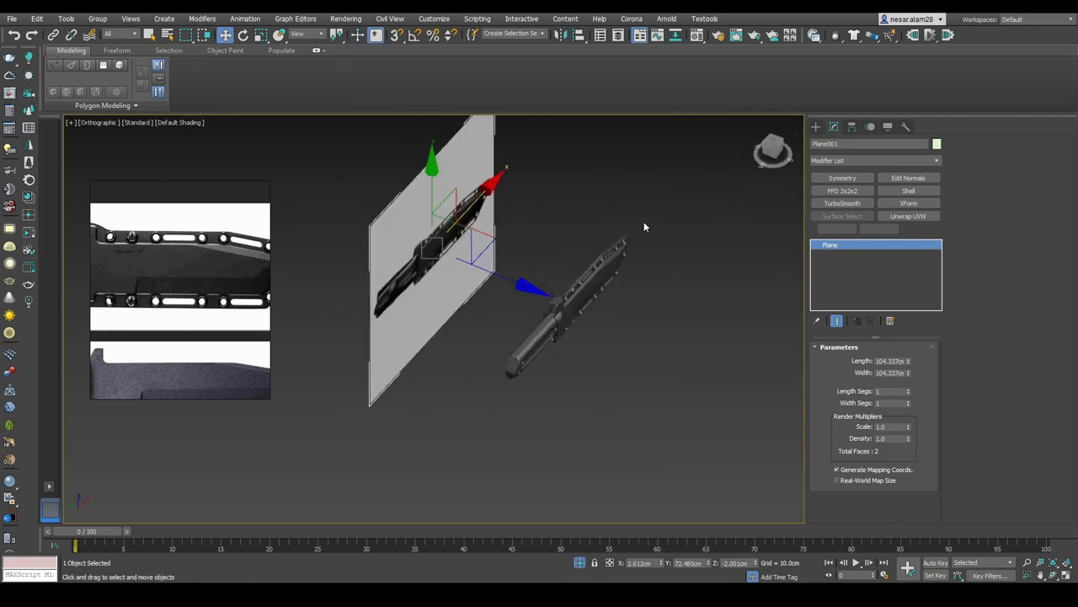
Step: Select the knife and sheath parts and isolate them from the reference image plane
{"action": "left_click", "coordinate": [668, 207]}
{"action": "middle_click_drag", "start_coordinate": [669, 207], "coordinate": [168, 249], "text": "alt"}
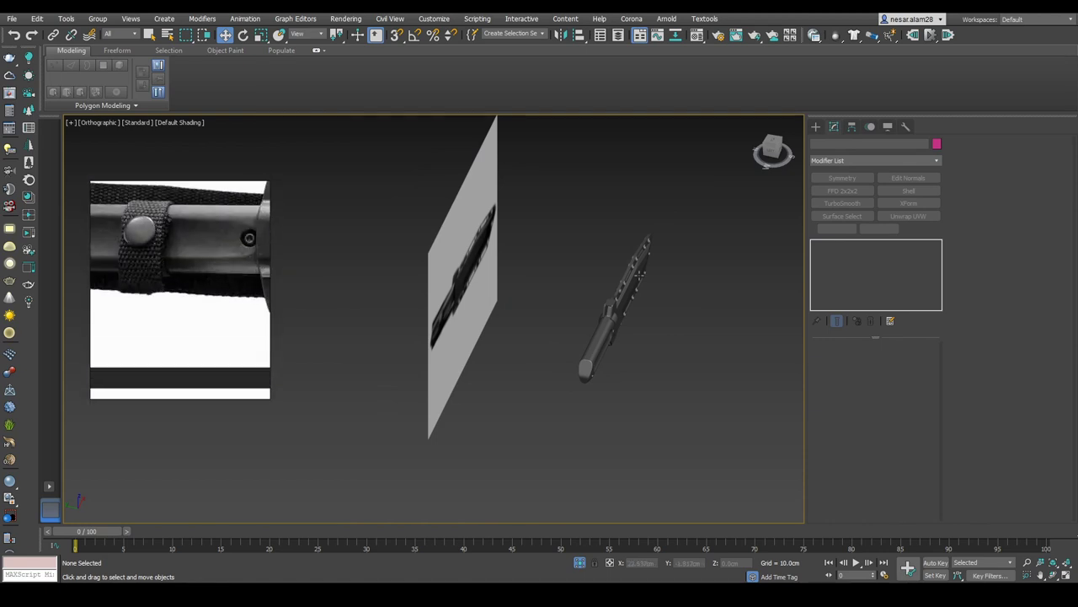
{"action": "left_click_drag", "start_coordinate": [732, 401], "coordinate": [726, 395]}
{"action": "middle_click_drag", "start_coordinate": [726, 395], "coordinate": [671, 345], "text": "alt"}
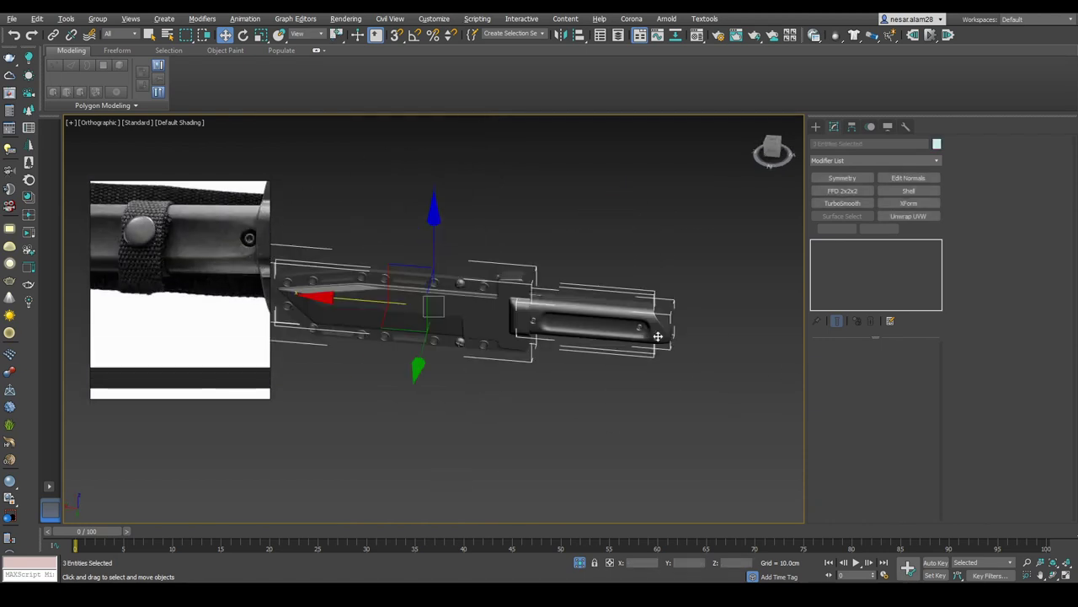
{"action": "left_click", "coordinate": [772, 150]}
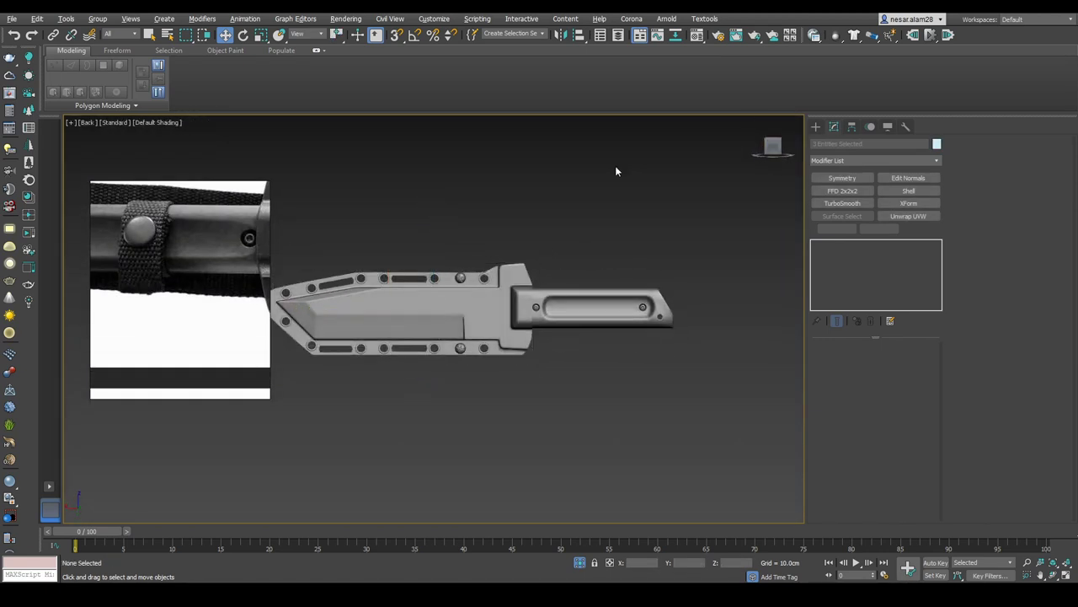
{"action": "left_click", "coordinate": [618, 169]}
Step: Create a thin box about 21 cm long and 7.6 cm wide across the sheath's back, aligned with the two domed screws
{"action": "scroll", "coordinate": [772, 168], "scroll_direction": "up", "scroll_amount": 4}
{"action": "left_click", "coordinate": [814, 128]}
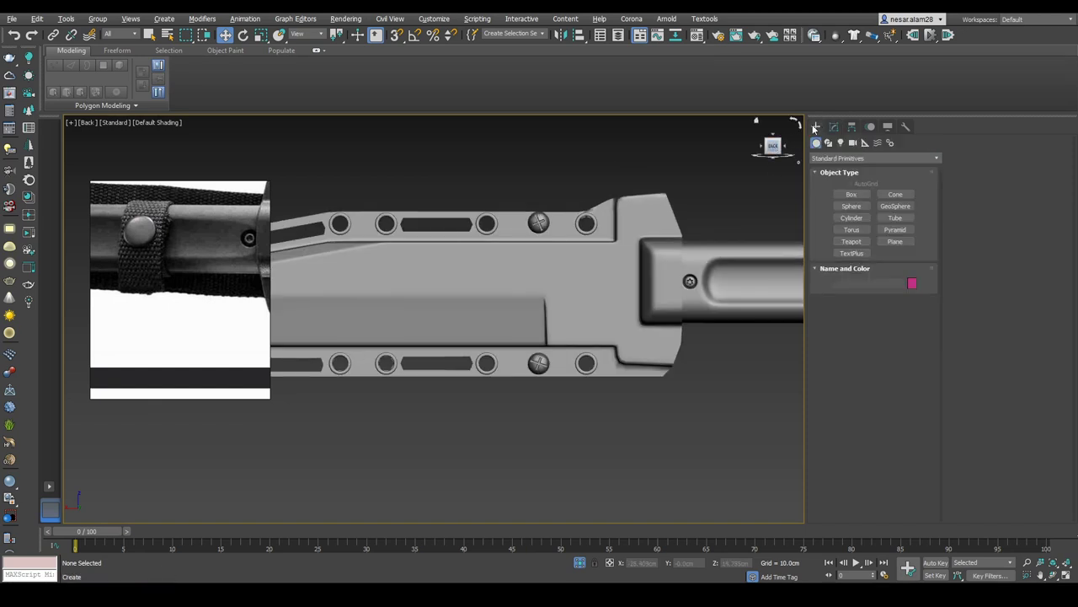
{"action": "left_click", "coordinate": [851, 194]}
{"action": "key", "text": "F3"}
{"action": "left_click_drag", "start_coordinate": [526, 364], "coordinate": [547, 357]}
{"action": "key", "text": "w"}
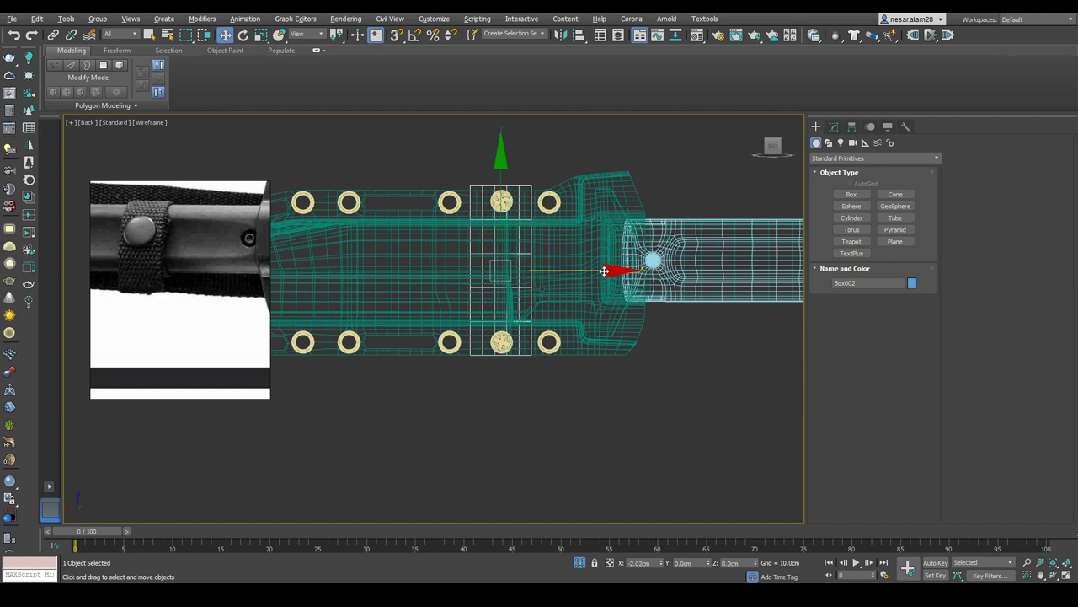
Step: Move the box outward along its thickness so it stands in front of the sheath's back face
{"action": "key", "text": "F3"}
{"action": "middle_click_drag", "start_coordinate": [548, 343], "coordinate": [594, 261], "text": "alt"}
{"action": "left_click_drag", "start_coordinate": [493, 303], "coordinate": [480, 306]}
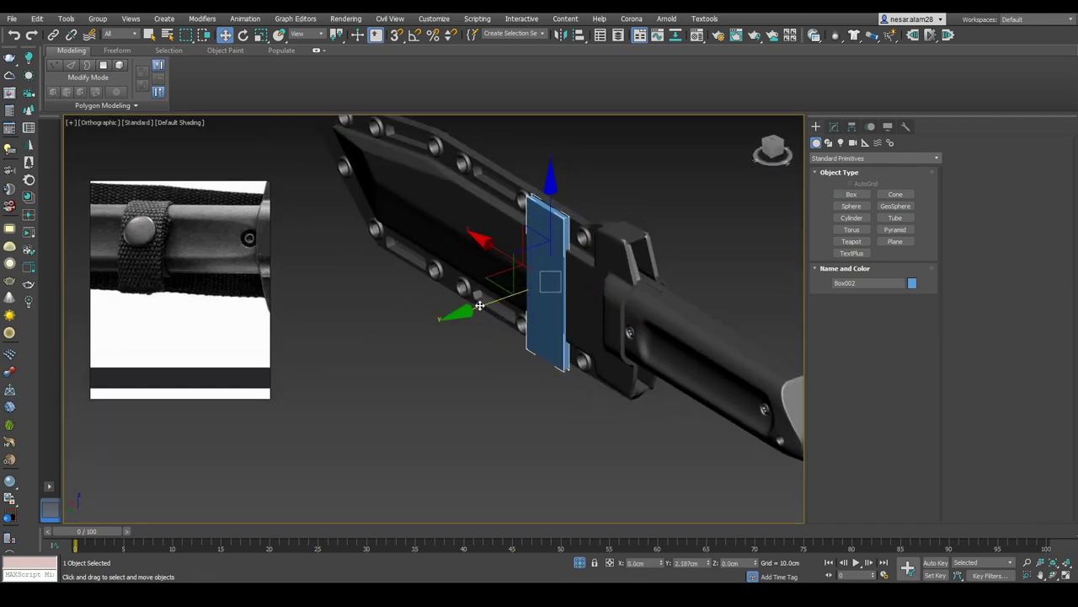
{"action": "middle_click_drag", "start_coordinate": [474, 306], "coordinate": [707, 202], "text": "alt"}
Step: Set the box's length, width and height segments to 1 and convert it to an Editable Poly
{"action": "key", "text": "F4"}
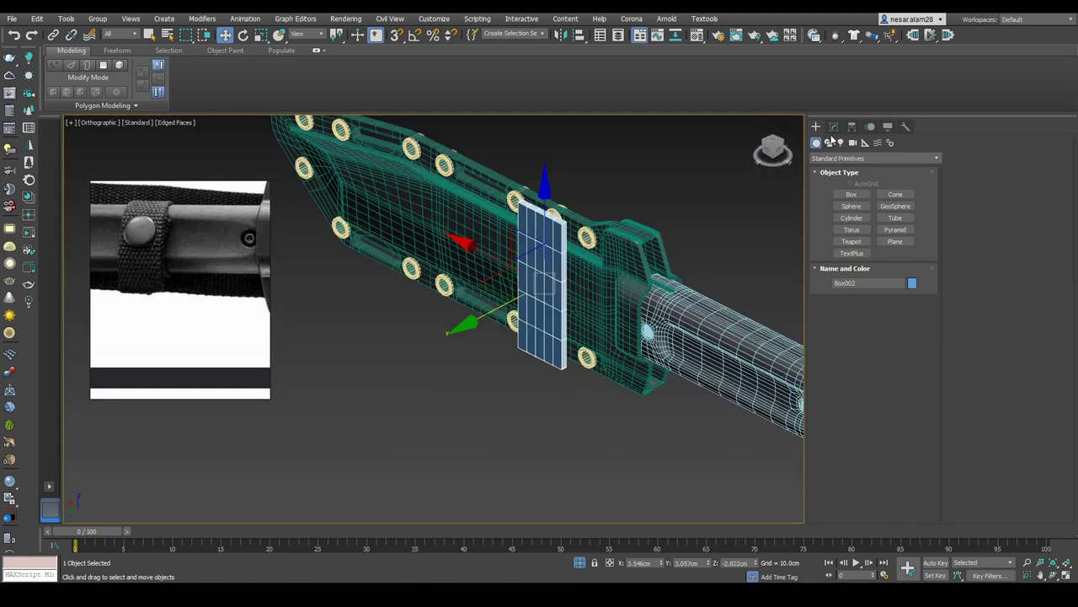
{"action": "left_click", "coordinate": [834, 127]}
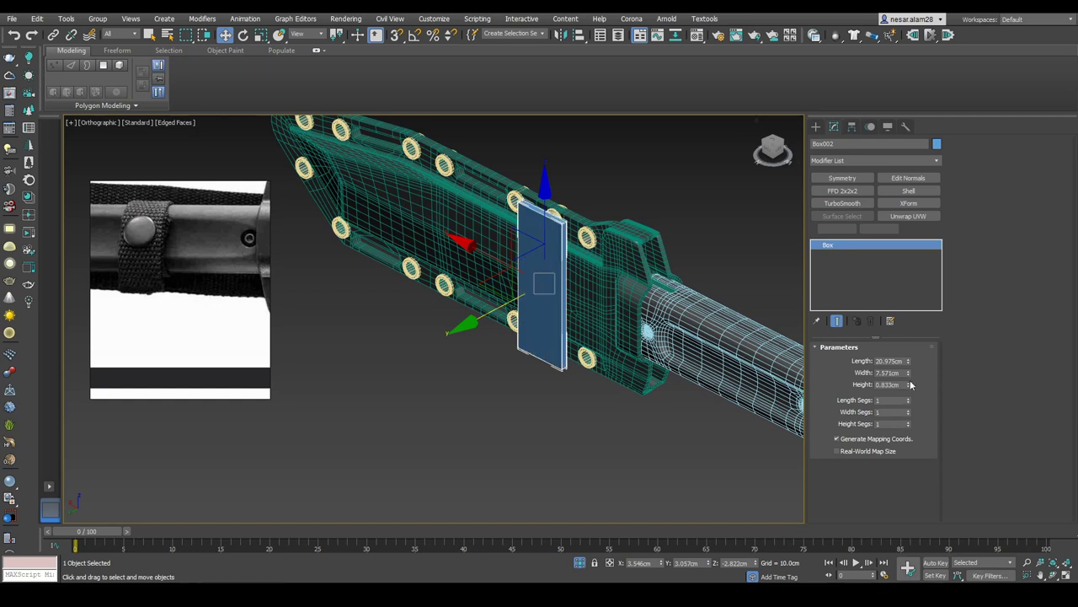
{"action": "middle_click_drag", "start_coordinate": [699, 219], "coordinate": [666, 185], "text": "alt"}
{"action": "right_click", "coordinate": [666, 186]}
{"action": "left_click", "coordinate": [816, 305]}
{"action": "middle_click_drag", "start_coordinate": [817, 306], "coordinate": [678, 185], "text": "alt"}
{"action": "right_click", "coordinate": [678, 185]}
{"action": "left_click", "coordinate": [834, 312]}
{"action": "middle_click_drag", "start_coordinate": [693, 284], "coordinate": [579, 240], "text": "alt"}
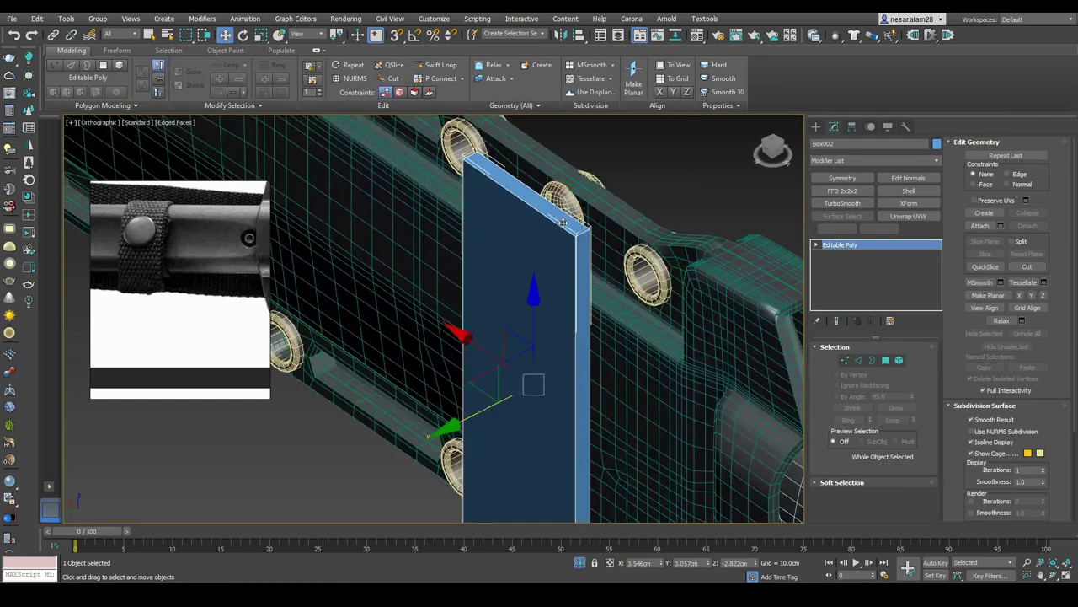
Step: Delete the box's side and back polygons, keeping only the front face as the strap surface
{"action": "key", "text": "4"}
{"action": "left_click", "coordinate": [580, 240]}
{"action": "left_click", "coordinate": [583, 278]}
{"action": "key", "text": "5"}
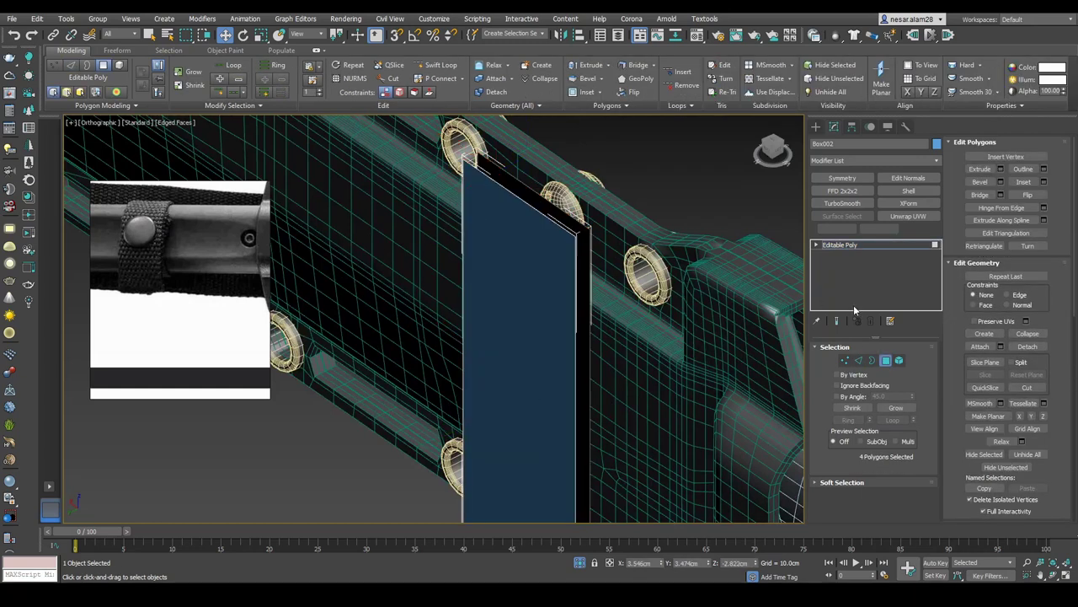
{"action": "left_click", "coordinate": [580, 233]}
{"action": "left_click", "coordinate": [638, 288]}
Step: Connect the strap's two long edges with two evenly spaced cross edges
{"action": "middle_click_drag", "start_coordinate": [638, 288], "coordinate": [796, 371], "text": "alt"}
{"action": "key", "text": "2"}
{"action": "left_click", "coordinate": [596, 337]}
{"action": "right_click", "coordinate": [573, 290]}
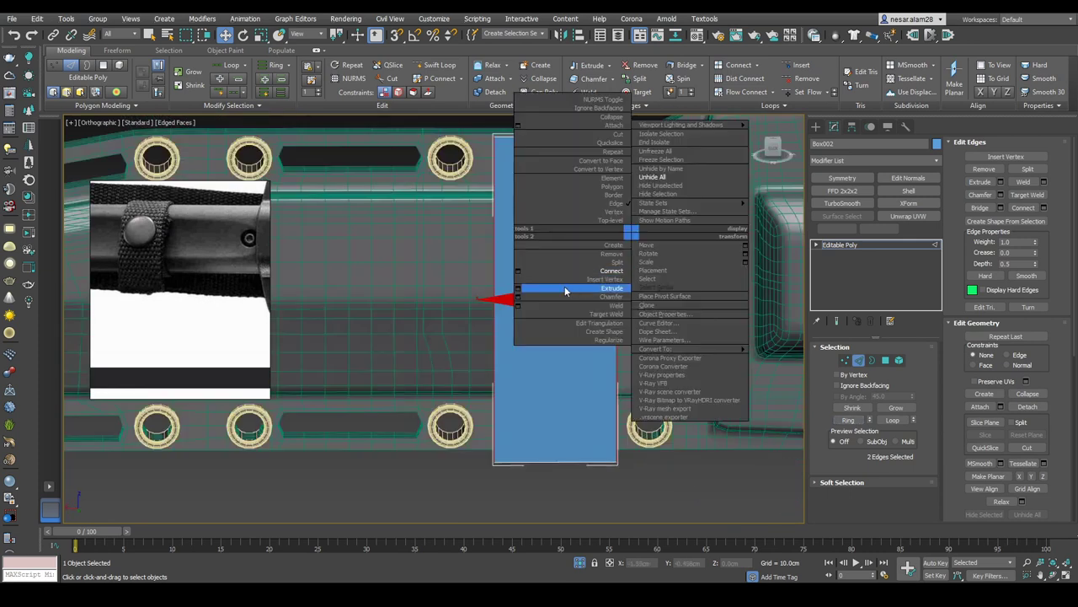
{"action": "left_click", "coordinate": [518, 271]}
{"action": "left_click", "coordinate": [440, 373]}
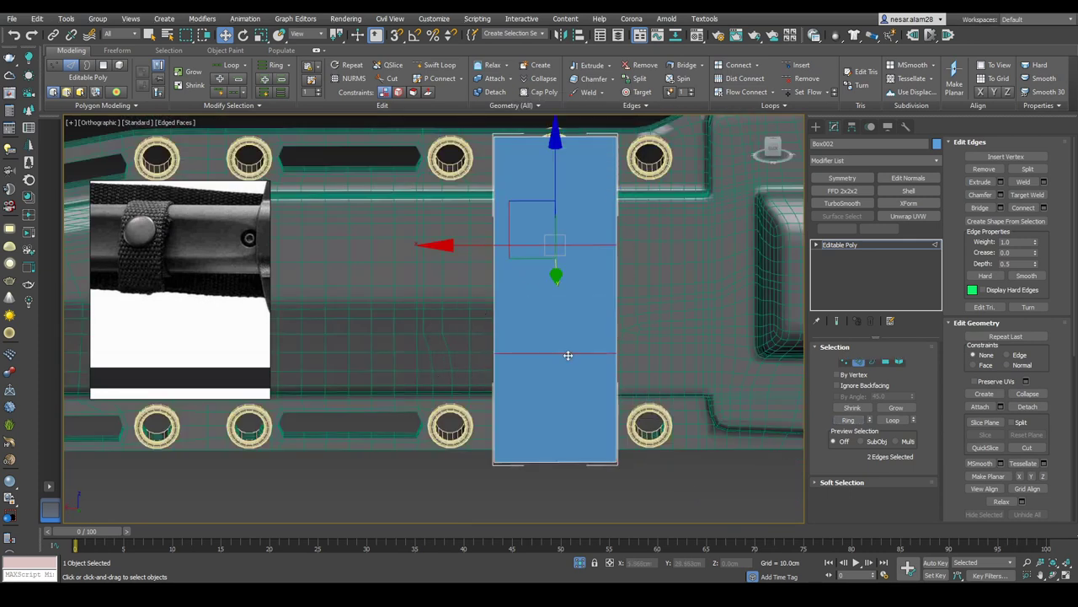
Step: Spread the two cross edges toward the strap's ends and move the four end vertices back about 1.7 cm toward the sheath
{"action": "left_click", "coordinate": [844, 360]}
{"action": "left_click", "coordinate": [773, 153]}
{"action": "key", "text": "r"}
{"action": "middle_click_drag", "start_coordinate": [575, 183], "coordinate": [592, 213], "text": "alt"}
{"action": "middle_click_drag", "start_coordinate": [542, 145], "coordinate": [537, 403], "text": "alt"}
{"action": "key", "text": "w"}
{"action": "left_click_drag", "start_coordinate": [484, 312], "coordinate": [499, 309]}
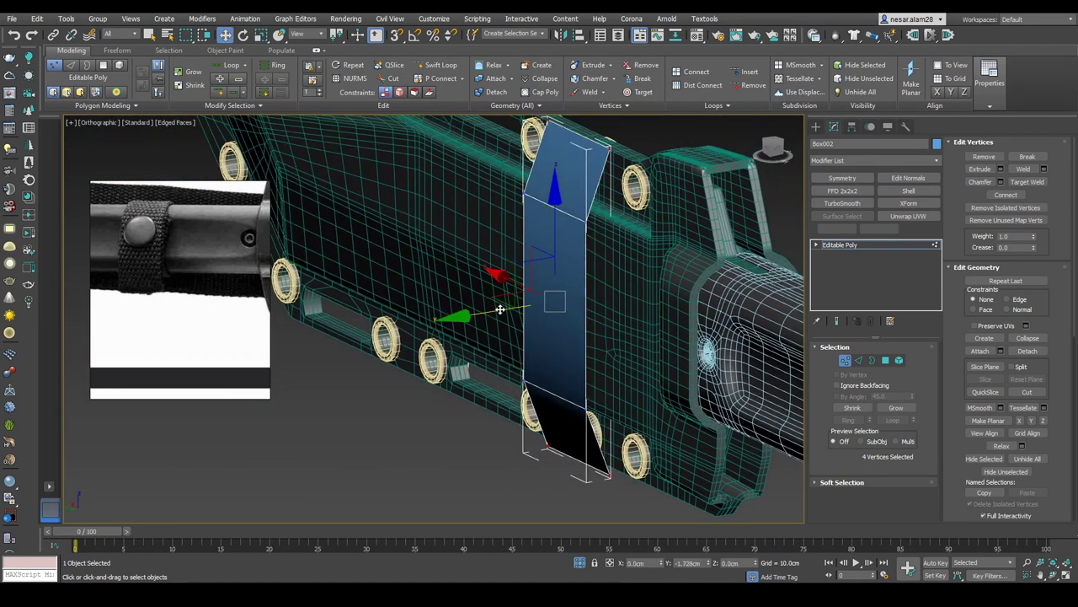
Step: Chamfer the strap's two bend edges with one segment
{"action": "key", "text": "2"}
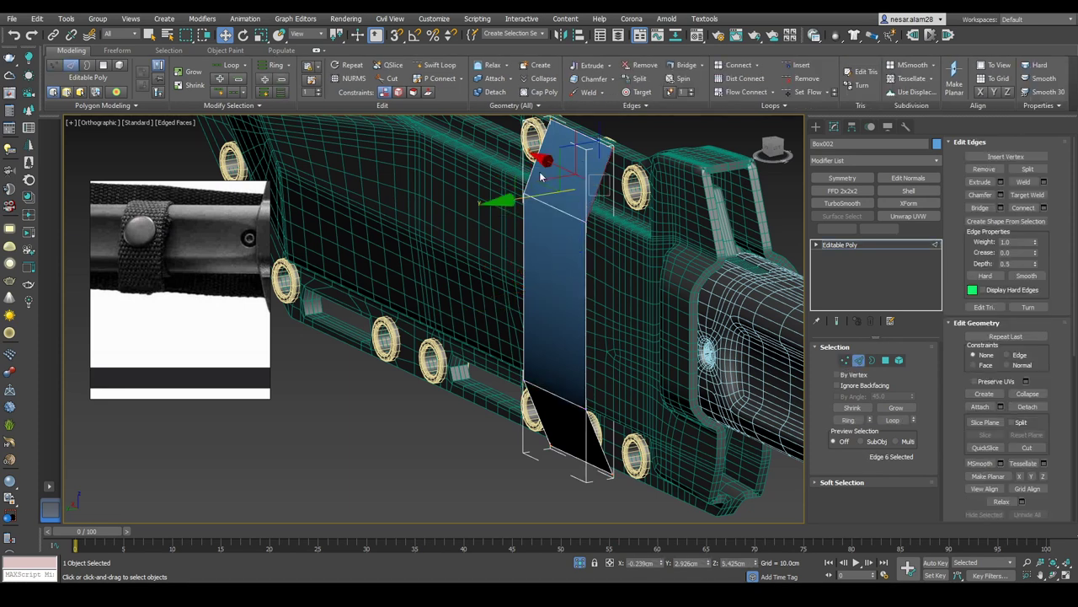
{"action": "left_click", "coordinate": [1000, 193]}
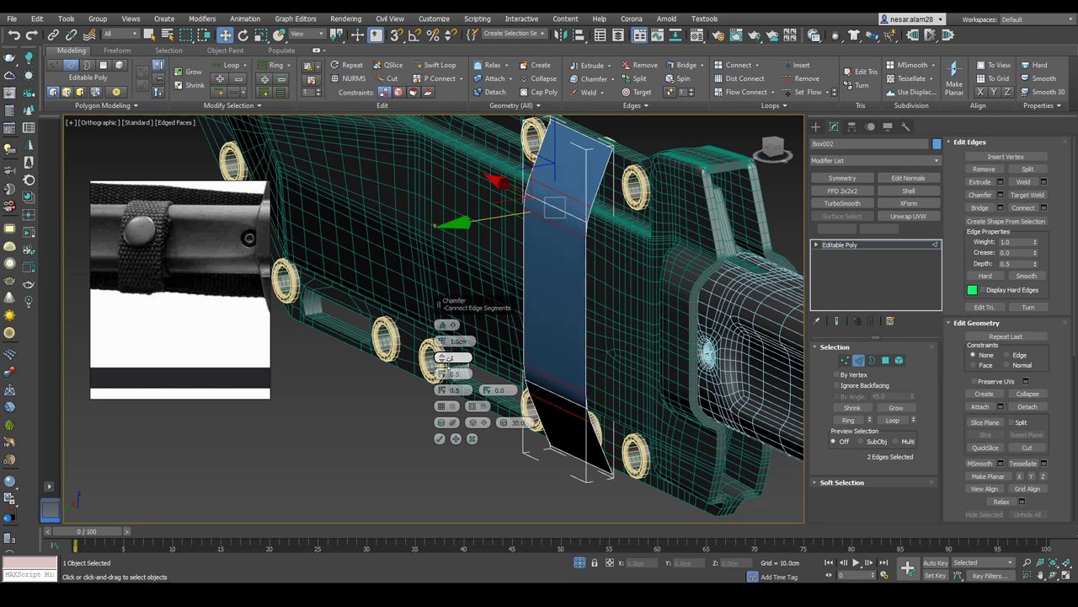
{"action": "left_click", "coordinate": [439, 439]}
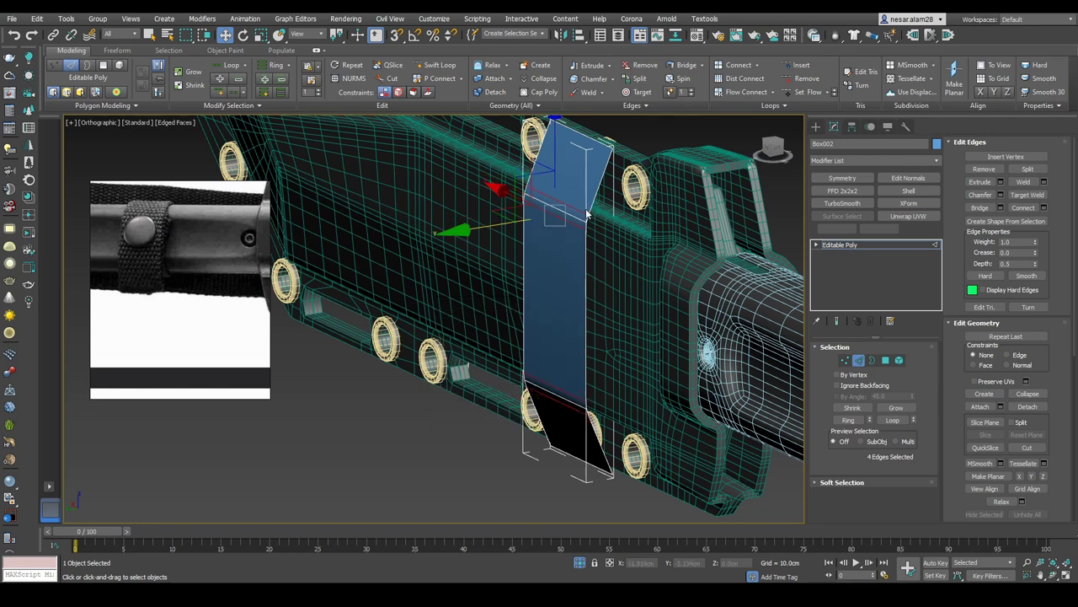
Step: Adjust the strap's outer vertex rows and move them back about 1.4 cm to form flat tabs behind the domed screws
{"action": "left_click", "coordinate": [845, 360], "text": "ctrl"}
{"action": "middle_click_drag", "start_coordinate": [640, 320], "coordinate": [530, 331], "text": "alt"}
{"action": "key", "text": "e"}
{"action": "key", "text": "r"}
{"action": "key", "text": "w"}
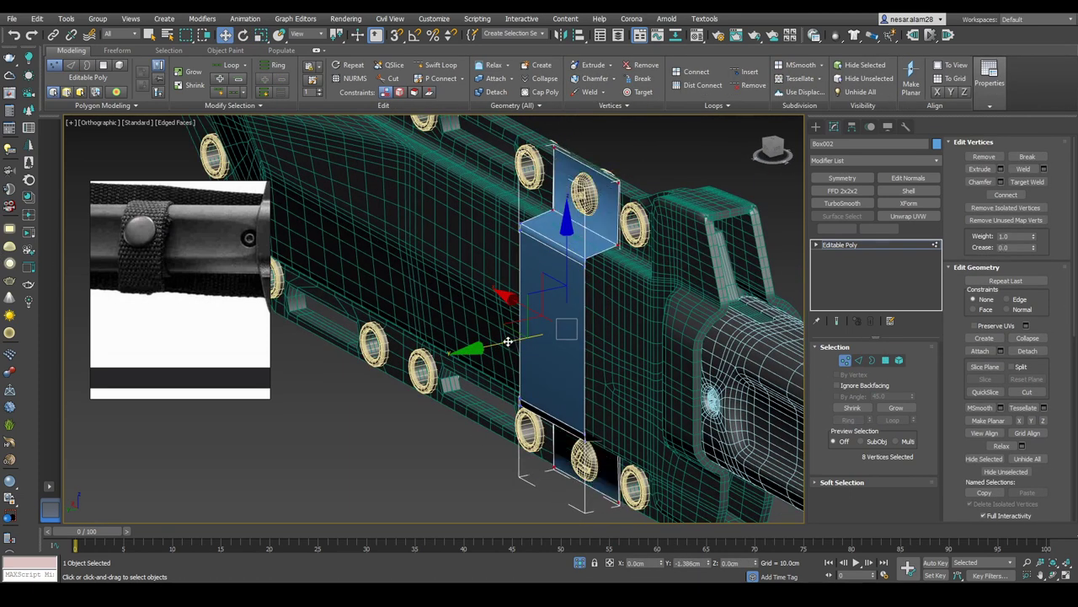
Step: Reposition the strap's upper and lower vertex rows to align its tabs and bends with the sheath's edge flanges
{"action": "key", "text": "shift+z"}
{"action": "left_click", "coordinate": [776, 145]}
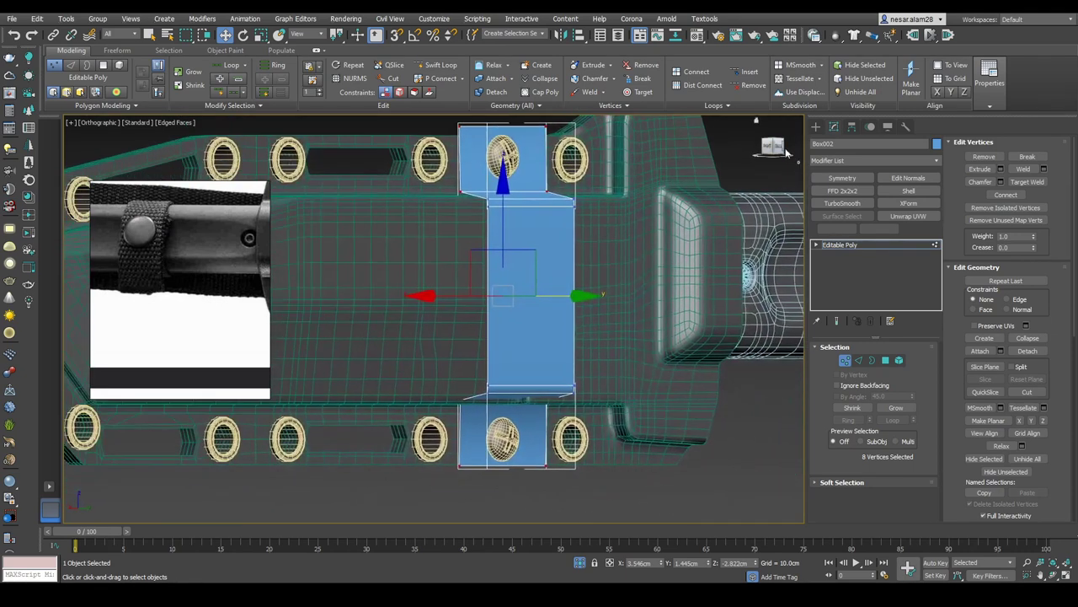
{"action": "middle_click_drag", "start_coordinate": [333, 227], "coordinate": [252, 243]}
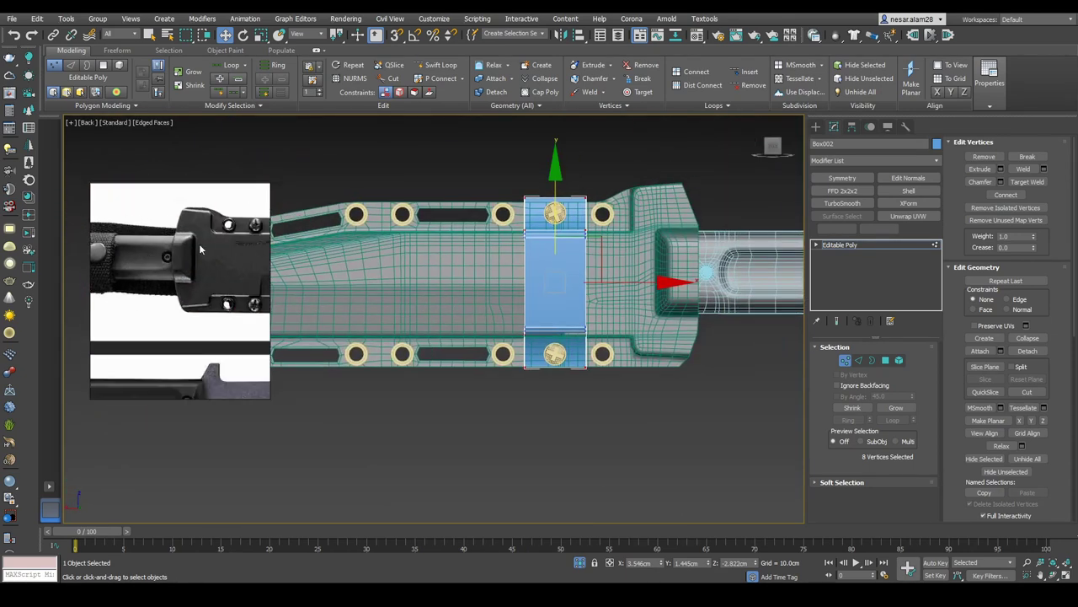
{"action": "scroll", "coordinate": [597, 317], "scroll_direction": "up", "scroll_amount": 2}
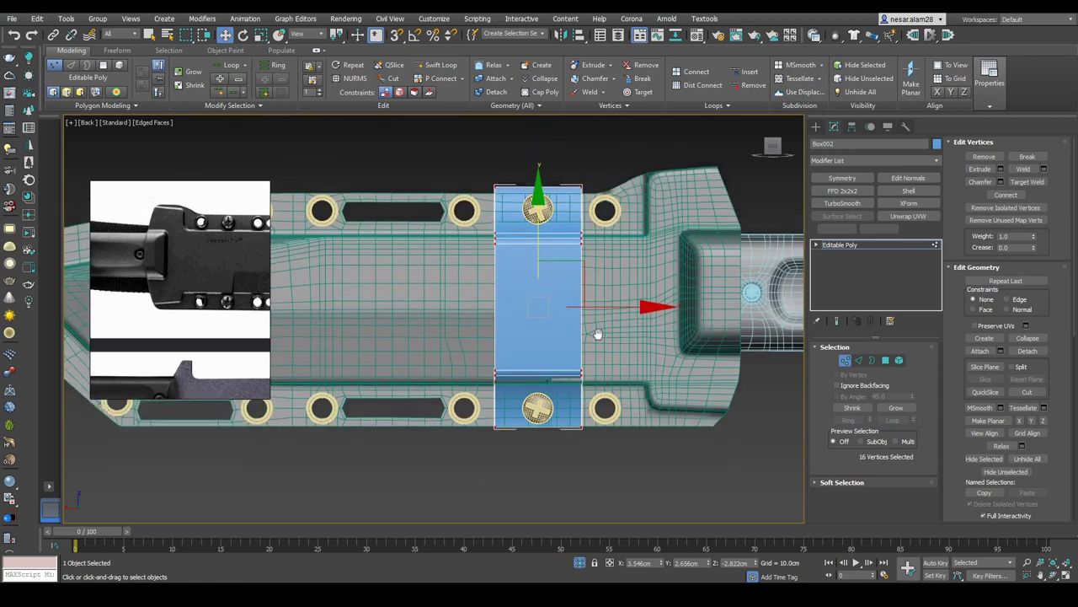
{"action": "middle_click_drag", "start_coordinate": [628, 307], "coordinate": [897, 175], "text": "alt"}
{"action": "left_click", "coordinate": [774, 146]}
{"action": "key", "text": "F3"}
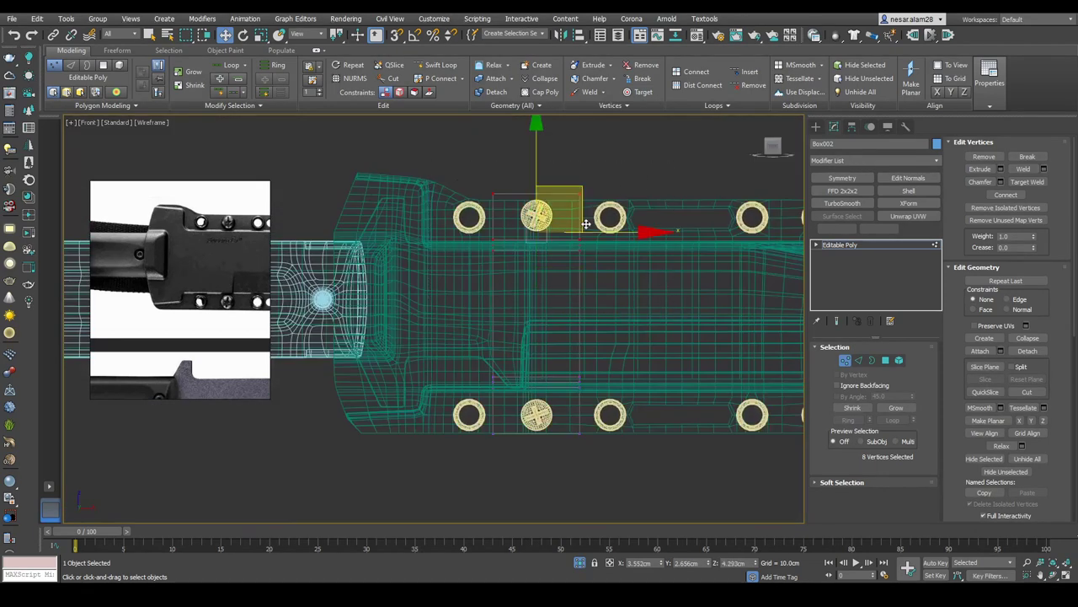
{"action": "scroll", "coordinate": [581, 222], "scroll_direction": "up", "scroll_amount": 2}
{"action": "middle_click_drag", "start_coordinate": [537, 193], "coordinate": [570, 270]}
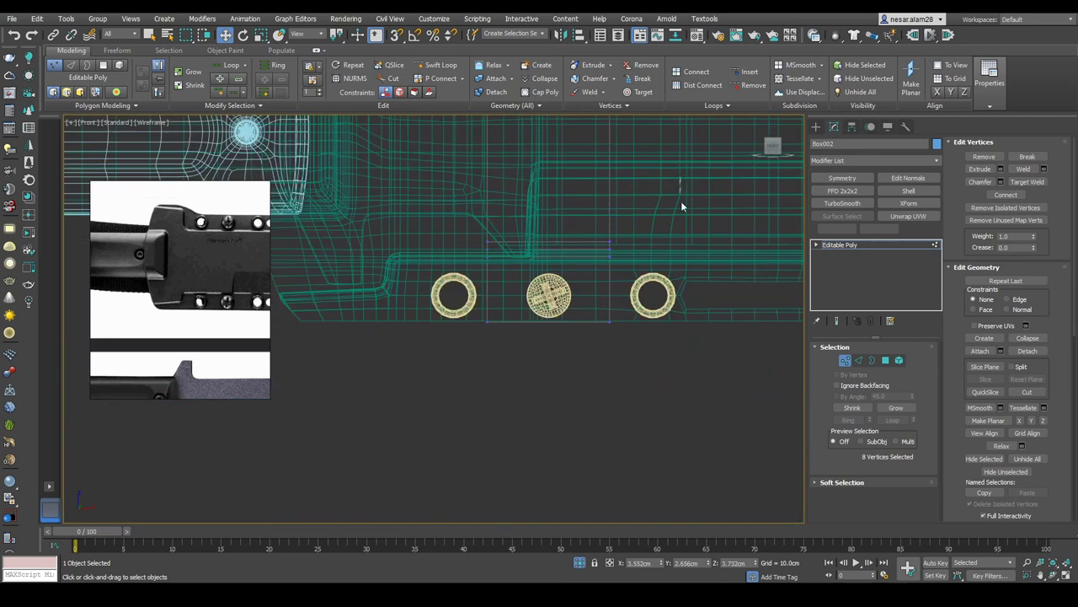
{"action": "scroll", "coordinate": [541, 249], "scroll_direction": "up", "scroll_amount": 3}
{"action": "key", "text": "F3"}
{"action": "mouse_move", "coordinate": [573, 183]}
{"action": "middle_mouse_down", "text": "alt"}
{"action": "mouse_move", "coordinate": [713, 347]}
{"action": "mouse_move", "coordinate": [634, 335]}
{"action": "middle_mouse_up", "text": "alt"}
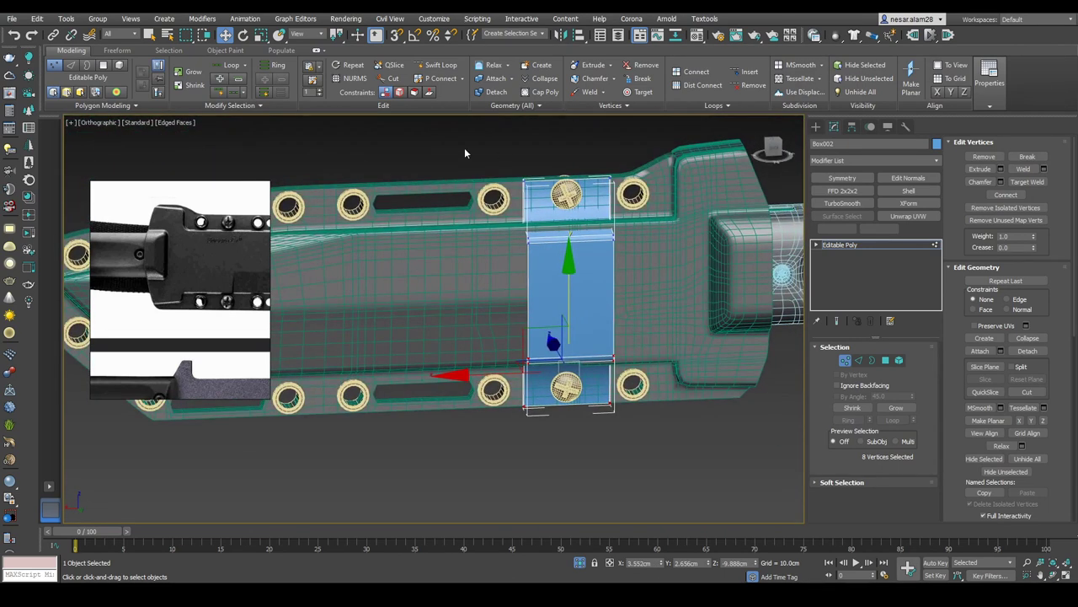
Step: Adjust the vertices at the strap's upper bend so the bend follows the sheath's raised body
{"action": "left_click", "coordinate": [771, 148]}
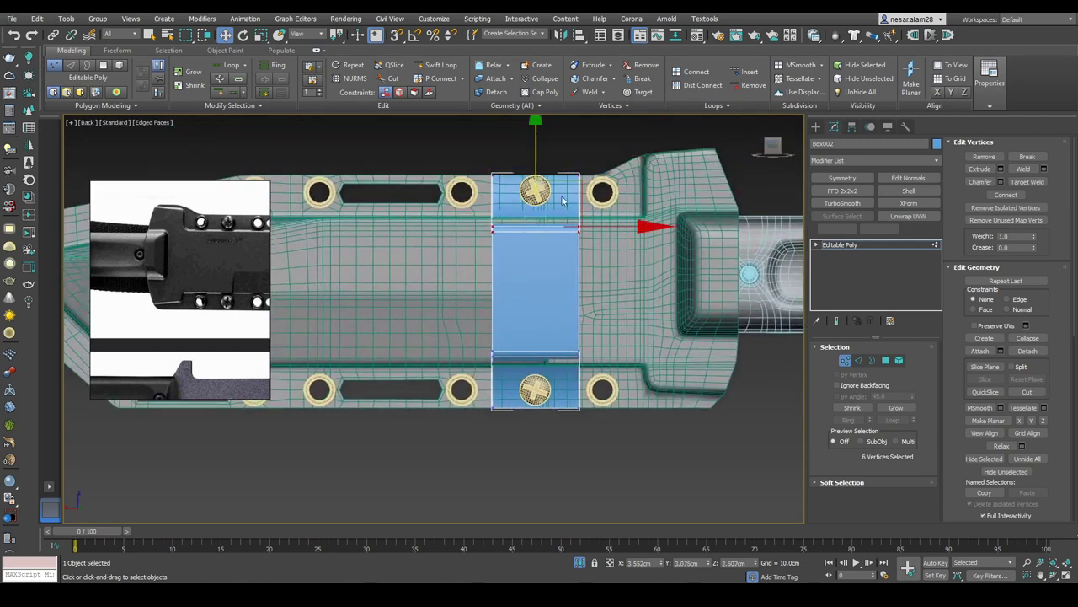
{"action": "scroll", "coordinate": [599, 195], "scroll_direction": "up", "scroll_amount": 5}
{"action": "left_click_drag", "start_coordinate": [515, 257], "coordinate": [516, 228]}
{"action": "middle_click_drag", "start_coordinate": [516, 228], "coordinate": [589, 223], "text": "alt"}
{"action": "left_click_drag", "start_coordinate": [492, 188], "coordinate": [499, 207]}
{"action": "mouse_move", "coordinate": [498, 207]}
{"action": "middle_mouse_down", "text": "alt"}
{"action": "mouse_move", "coordinate": [540, 246]}
{"action": "mouse_move", "coordinate": [505, 203]}
{"action": "mouse_move", "coordinate": [514, 211]}
{"action": "middle_mouse_up", "text": "alt"}
Step: Add Swift Loop edge loops near both long sides of the strap and across its end tabs
{"action": "left_click", "coordinate": [839, 244]}
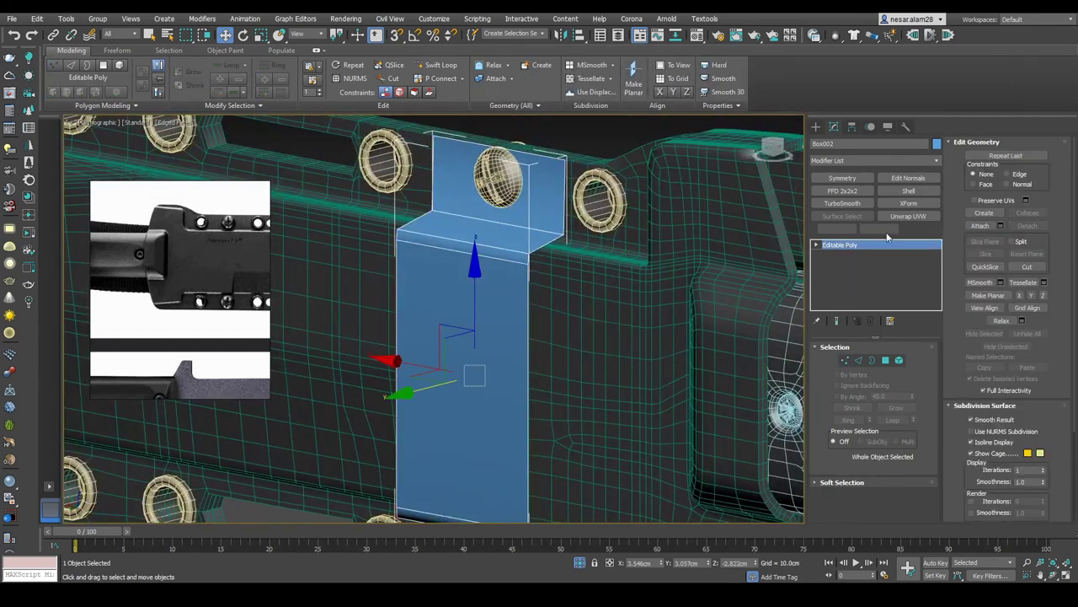
{"action": "middle_click_drag", "start_coordinate": [761, 180], "coordinate": [573, 217], "text": "alt"}
{"action": "key", "text": "alt+shift+w"}
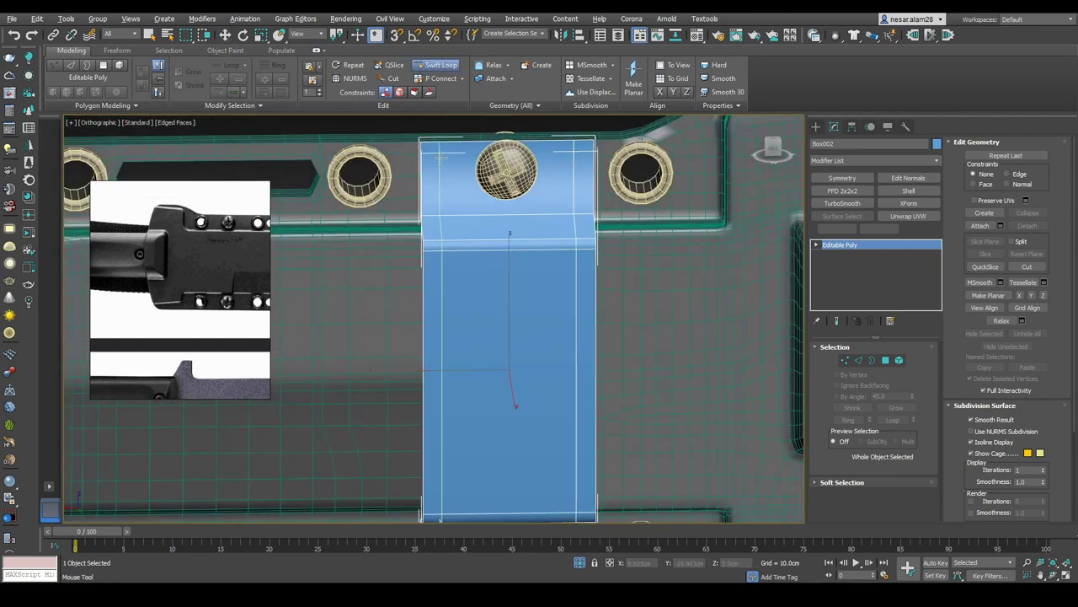
{"action": "middle_click_drag", "start_coordinate": [437, 166], "coordinate": [599, 433], "text": "alt"}
{"action": "scroll", "coordinate": [599, 433], "scroll_direction": "up", "scroll_amount": 3}
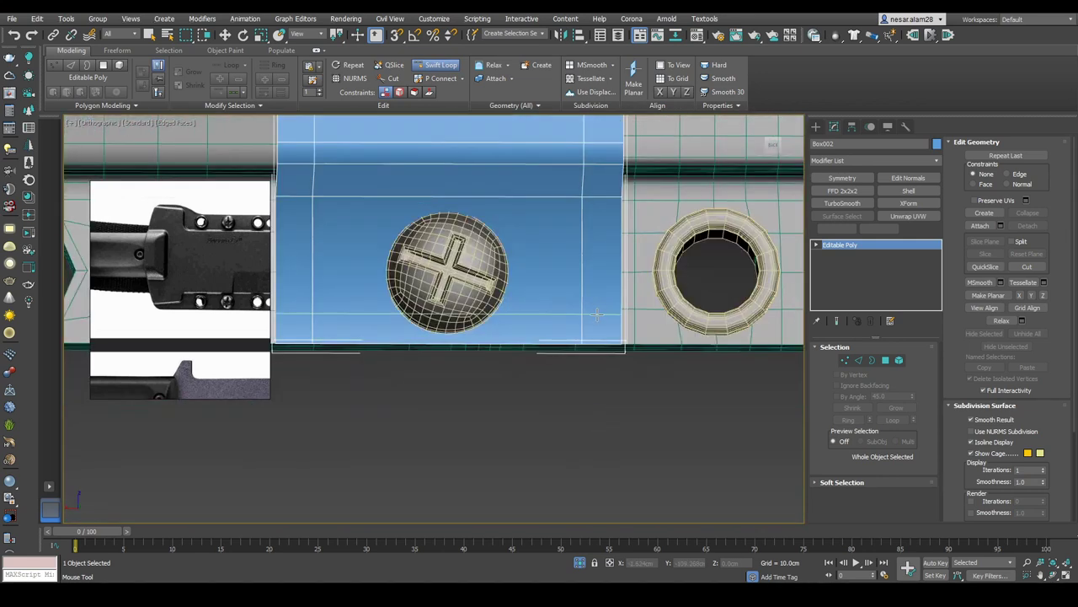
Step: Connect two vertices diagonally across the corner of the strap's lower tab beside the domed screw
{"action": "scroll", "coordinate": [612, 339], "scroll_direction": "up", "scroll_amount": 3}
{"action": "key", "text": "w"}
{"action": "key", "text": "1"}
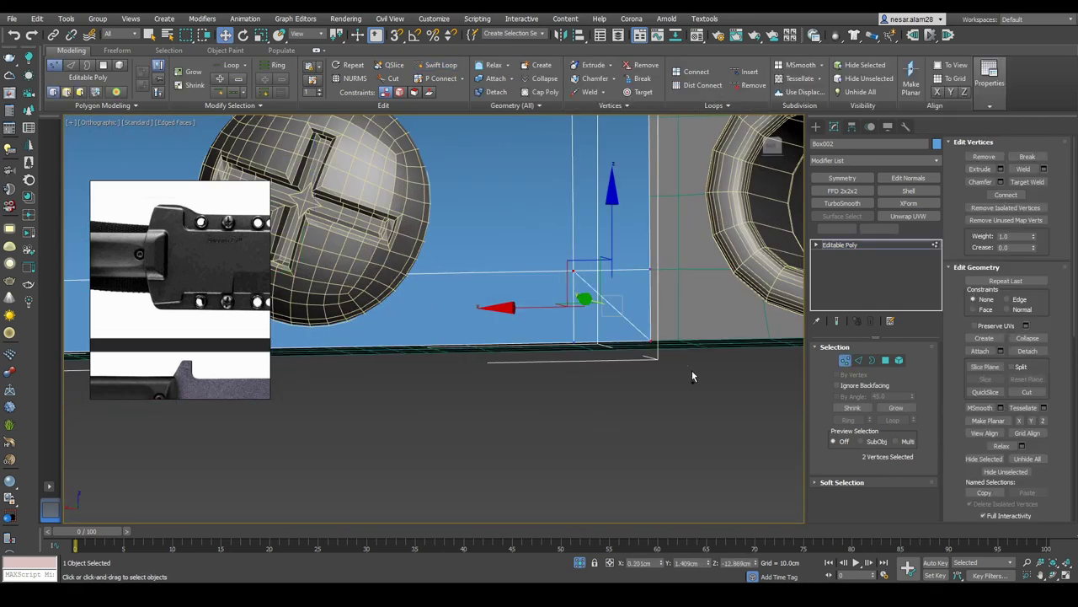
Step: Connect the vertices diagonally across the other corner of the strap's lower tab and remove the surplus edge segments there
{"action": "middle_click_drag", "start_coordinate": [691, 377], "coordinate": [457, 325], "text": "alt"}
{"action": "scroll", "coordinate": [404, 267], "scroll_direction": "up", "scroll_amount": 2}
{"action": "scroll", "coordinate": [393, 297], "scroll_direction": "up", "scroll_amount": 2}
{"action": "key", "text": "2"}
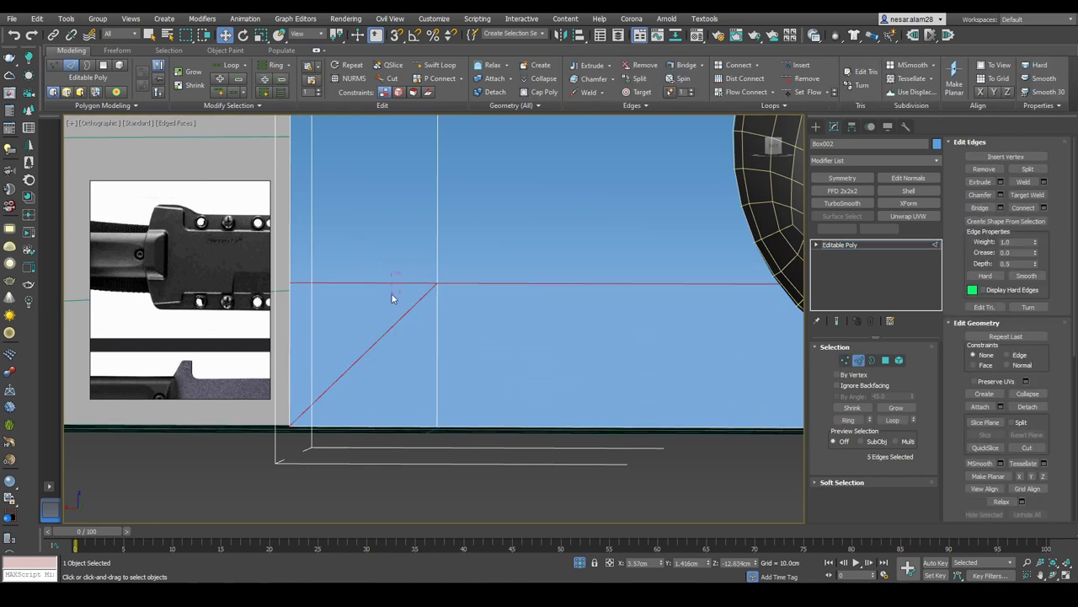
{"action": "scroll", "coordinate": [492, 355], "scroll_direction": "down", "scroll_amount": 3}
{"action": "scroll", "coordinate": [492, 355], "scroll_direction": "up", "scroll_amount": 2}
{"action": "scroll", "coordinate": [515, 376], "scroll_direction": "down", "scroll_amount": 1}
{"action": "middle_click_drag", "start_coordinate": [515, 376], "coordinate": [500, 331]}
Step: Connect the vertices diagonally across both corners of the strap's upper tab and remove the surplus corner edge segments
{"action": "scroll", "coordinate": [500, 331], "scroll_direction": "up", "scroll_amount": 3}
{"action": "key", "text": "1"}
{"action": "left_click_drag", "start_coordinate": [628, 299], "coordinate": [534, 368]}
{"action": "scroll", "coordinate": [570, 329], "scroll_direction": "up", "scroll_amount": 1}
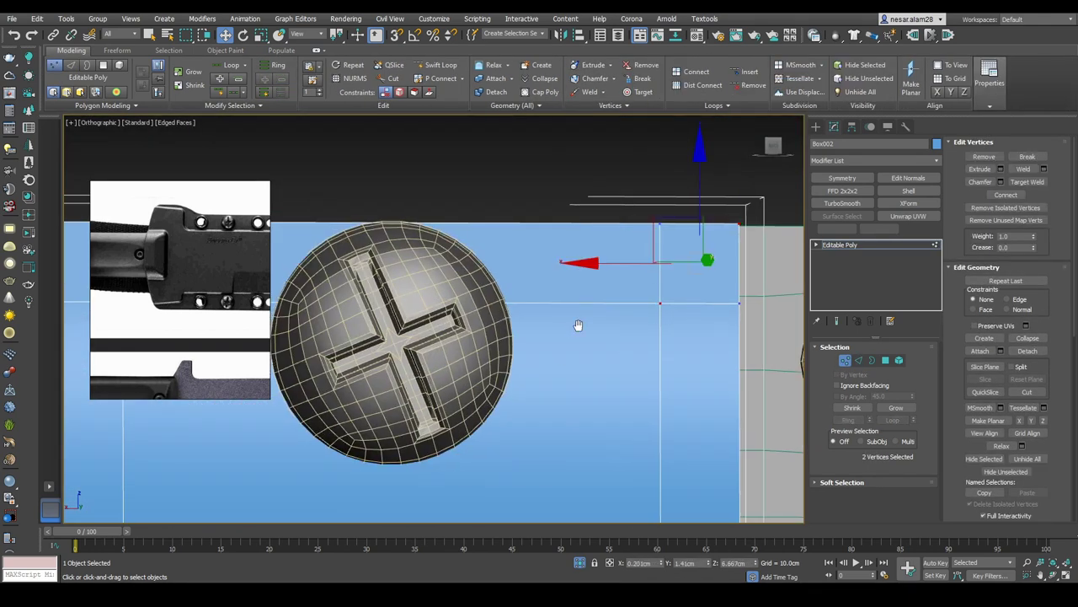
{"action": "middle_click_drag", "start_coordinate": [570, 329], "coordinate": [379, 209]}
{"action": "key", "text": "2"}
{"action": "left_click", "coordinate": [462, 371]}
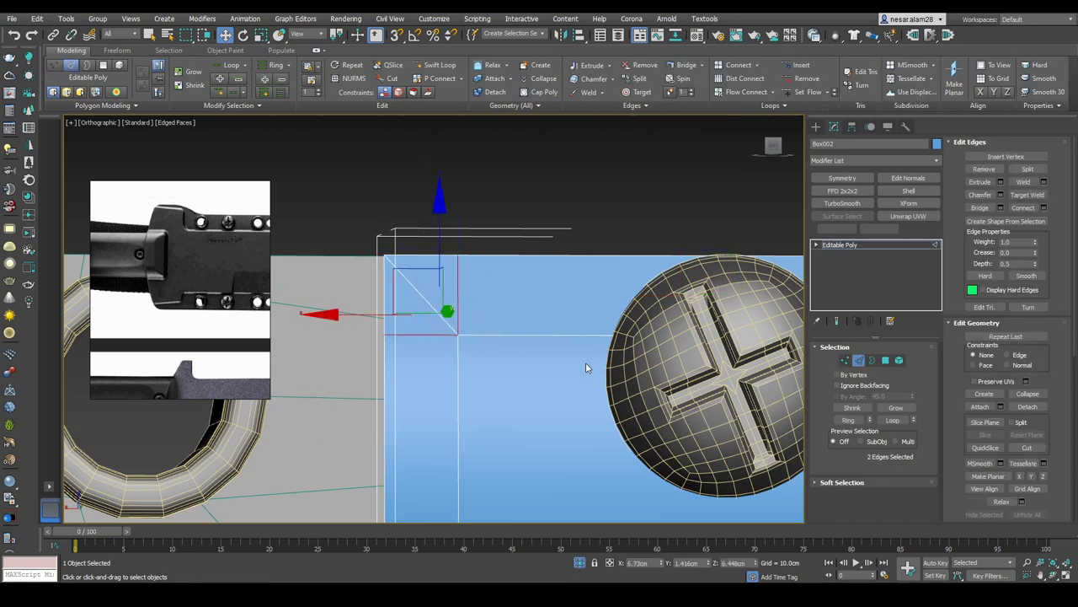
{"action": "middle_click_drag", "start_coordinate": [464, 379], "coordinate": [574, 301], "text": "alt"}
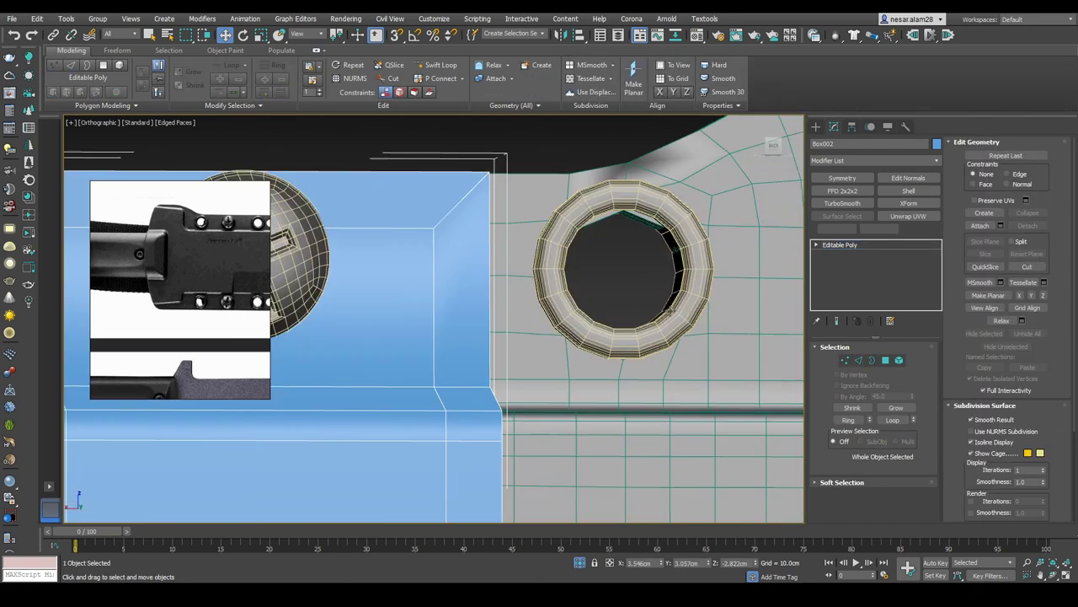
{"action": "scroll", "coordinate": [626, 318], "scroll_direction": "down", "scroll_amount": 3}
{"action": "middle_click_drag", "start_coordinate": [627, 318], "coordinate": [673, 289]}
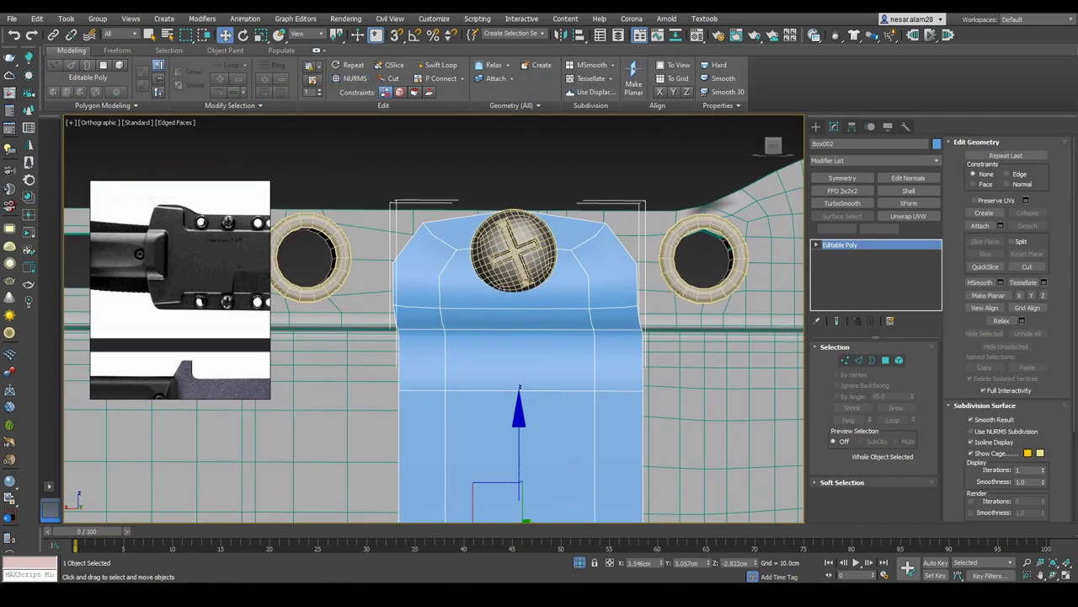
Step: Add lengthwise edge loops through the middle of the strap and preview it with NURMS smoothing
{"action": "key", "text": "2"}
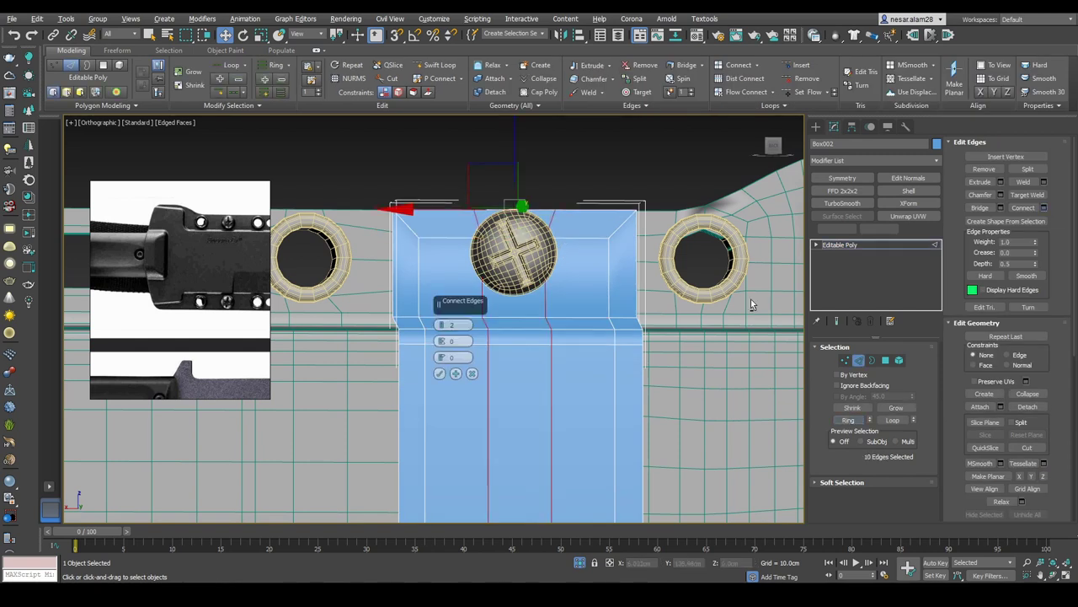
{"action": "middle_click_drag", "start_coordinate": [761, 297], "coordinate": [434, 330], "text": "alt"}
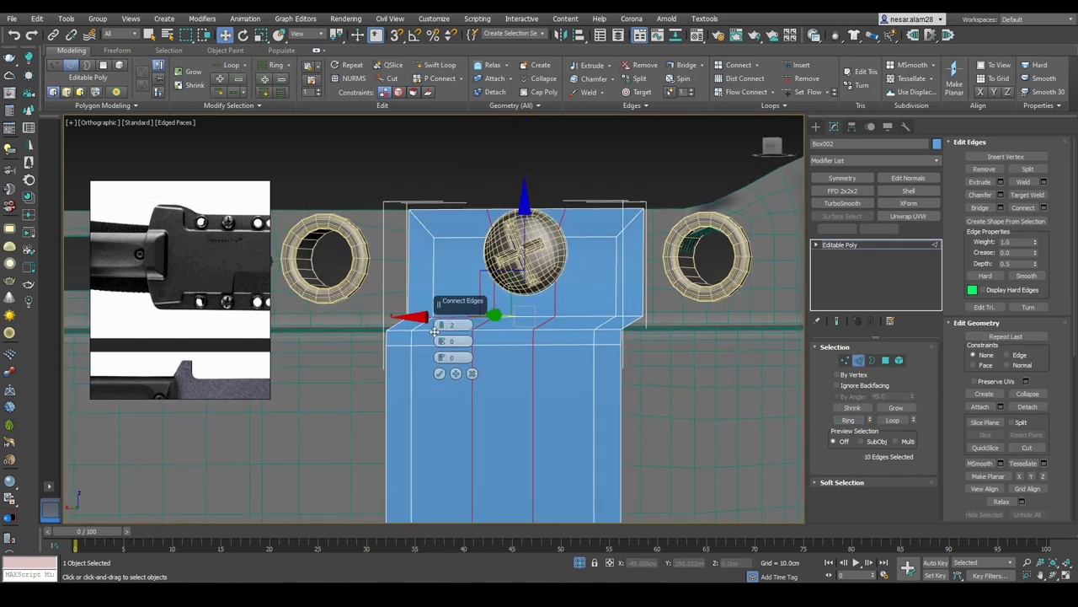
{"action": "left_click", "coordinate": [439, 374]}
{"action": "key", "text": "ctrl+z"}
{"action": "key", "text": "ctrl+z"}
{"action": "key", "text": "ctrl+z"}
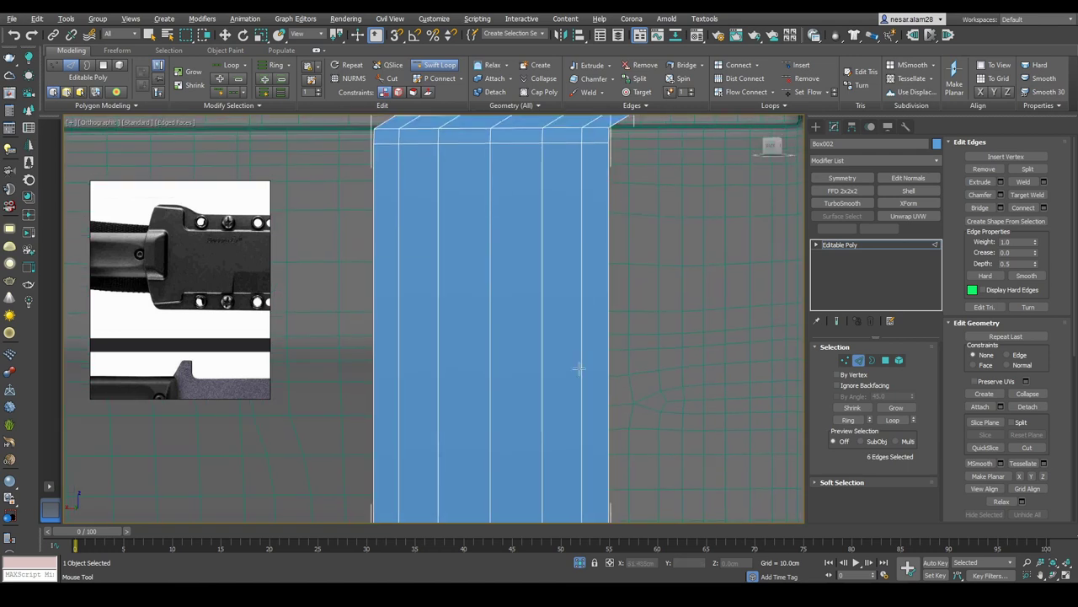
{"action": "key", "text": "w"}
{"action": "key", "text": "ctrl+z"}
{"action": "key", "text": "ctrl+z"}
{"action": "key", "text": "ctrl+z"}
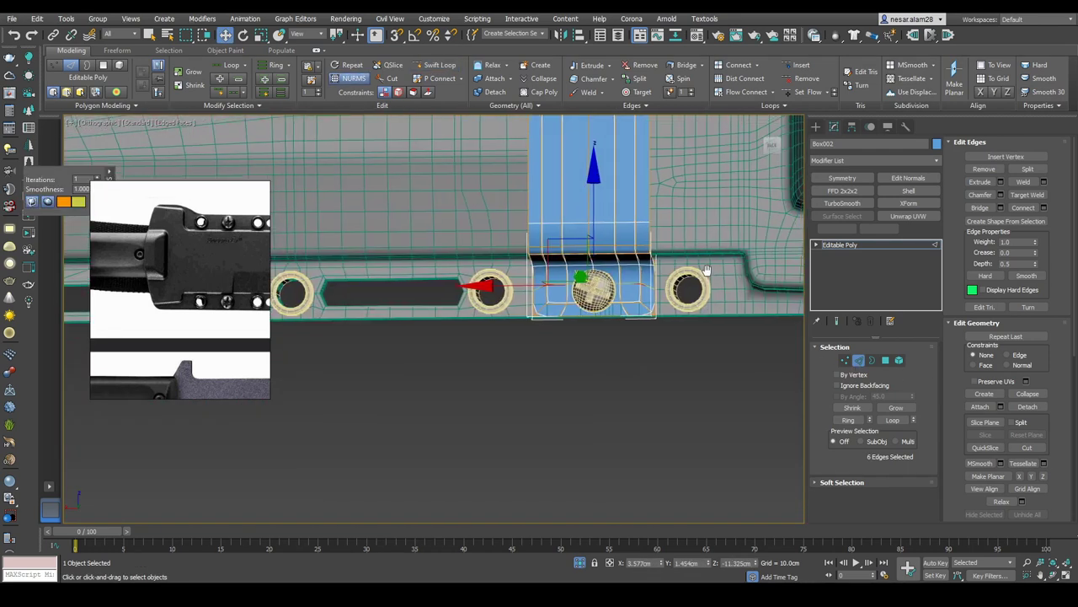
{"action": "key", "text": "ctrl+z"}
{"action": "key", "text": "ctrl+z"}
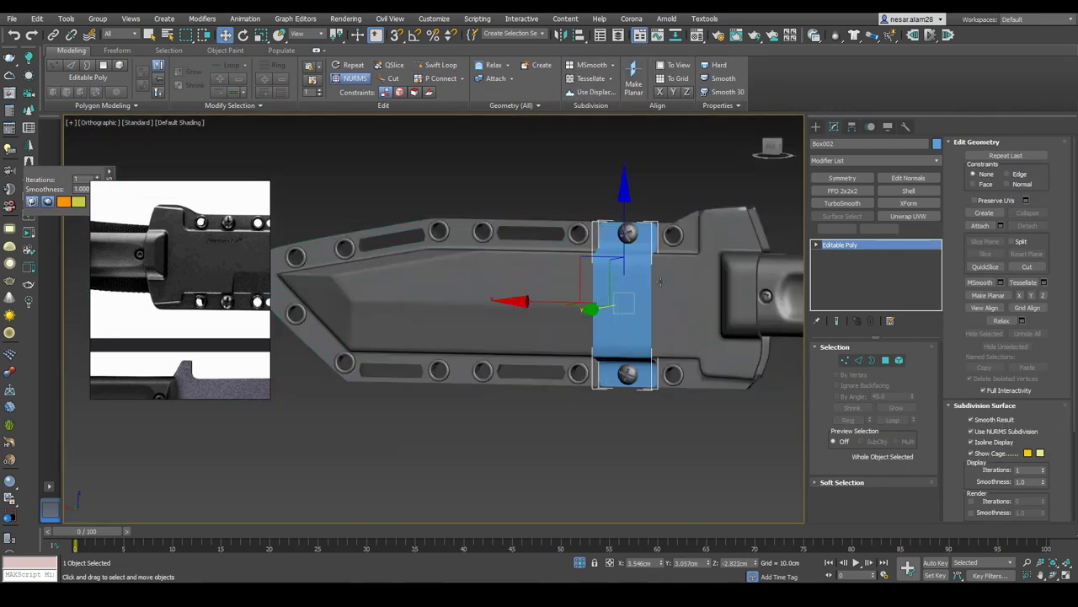
{"action": "left_click", "coordinate": [908, 191]}
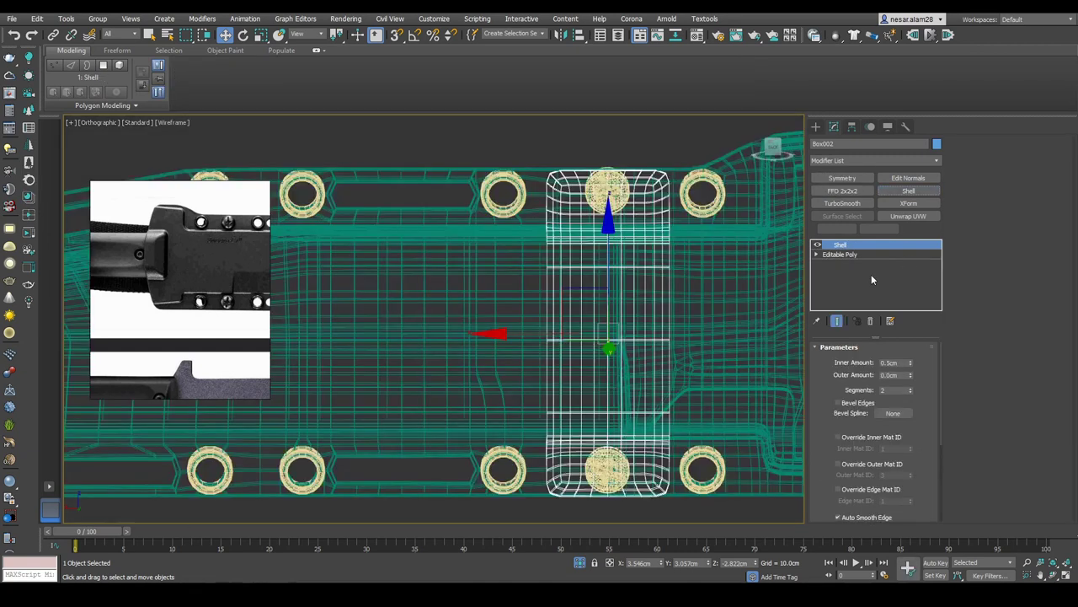
{"action": "left_click", "coordinate": [840, 253]}
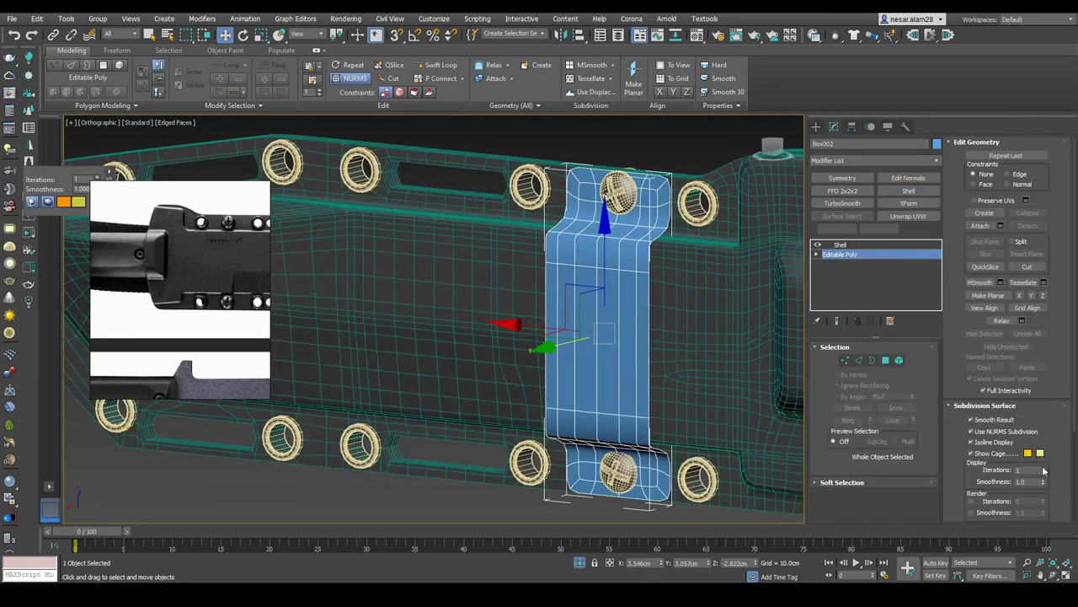
{"action": "left_click", "coordinate": [1043, 467]}
{"action": "middle_click_drag", "start_coordinate": [656, 297], "coordinate": [717, 302], "text": "alt"}
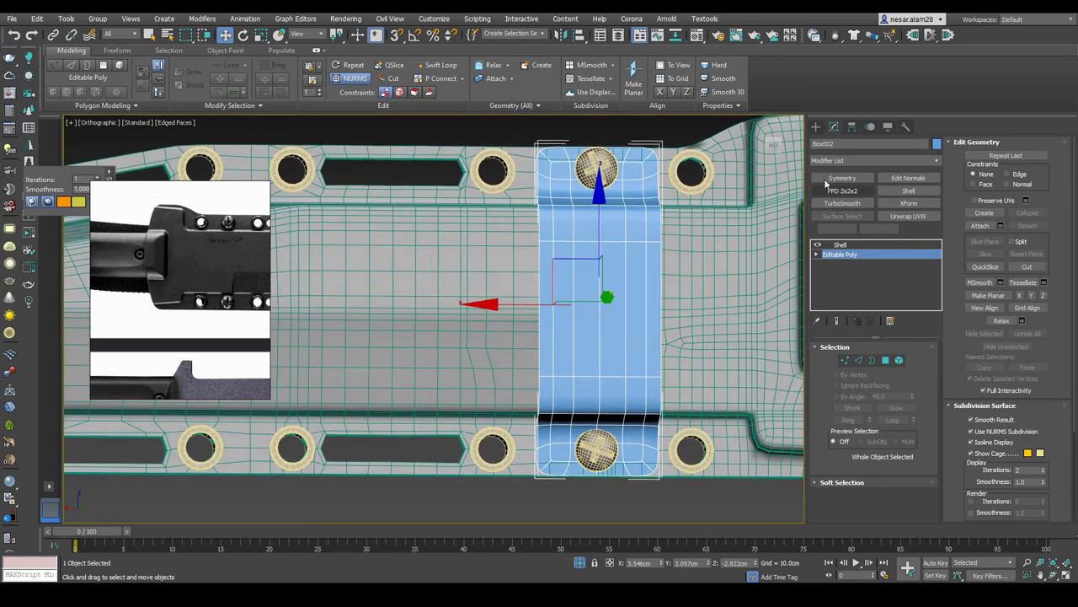
{"action": "left_click", "coordinate": [840, 244]}
{"action": "left_click", "coordinate": [873, 321]}
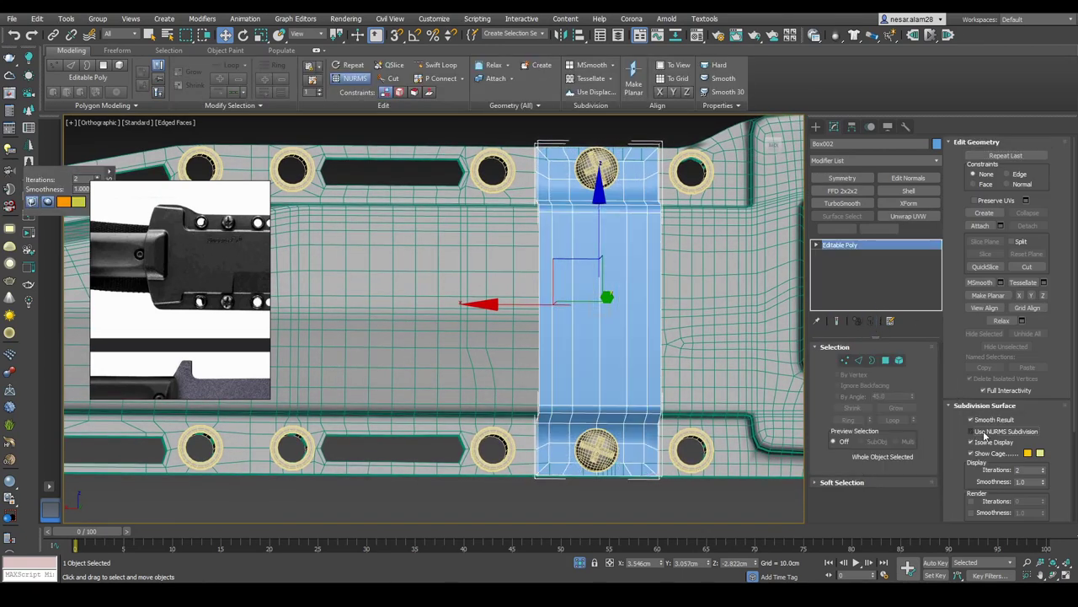
Step: Set the strap's NURMS smoothing to 1 iteration with isoline display off and convert it to Editable Poly
{"action": "left_click", "coordinate": [975, 433]}
{"action": "left_click", "coordinate": [1044, 471]}
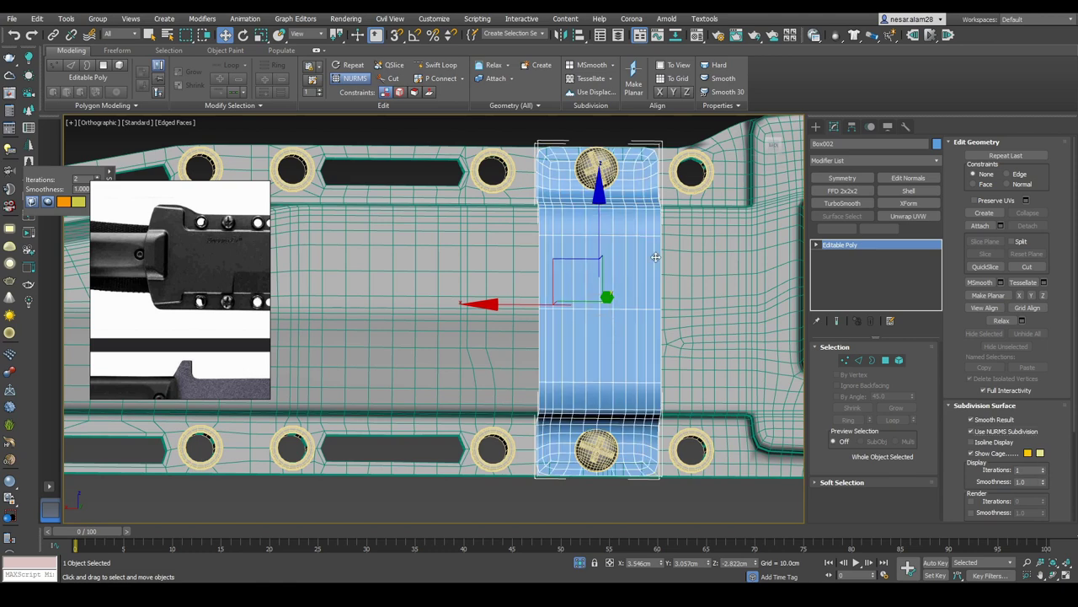
{"action": "right_click", "coordinate": [630, 227]}
{"action": "left_click", "coordinate": [784, 352]}
Step: Thicken the strap with a Shell of 0.11 cm inner and 0.31 cm outer amount, and convert it to Editable Poly
{"action": "middle_click_drag", "start_coordinate": [640, 278], "coordinate": [665, 194], "text": "alt"}
{"action": "left_click", "coordinate": [909, 190]}
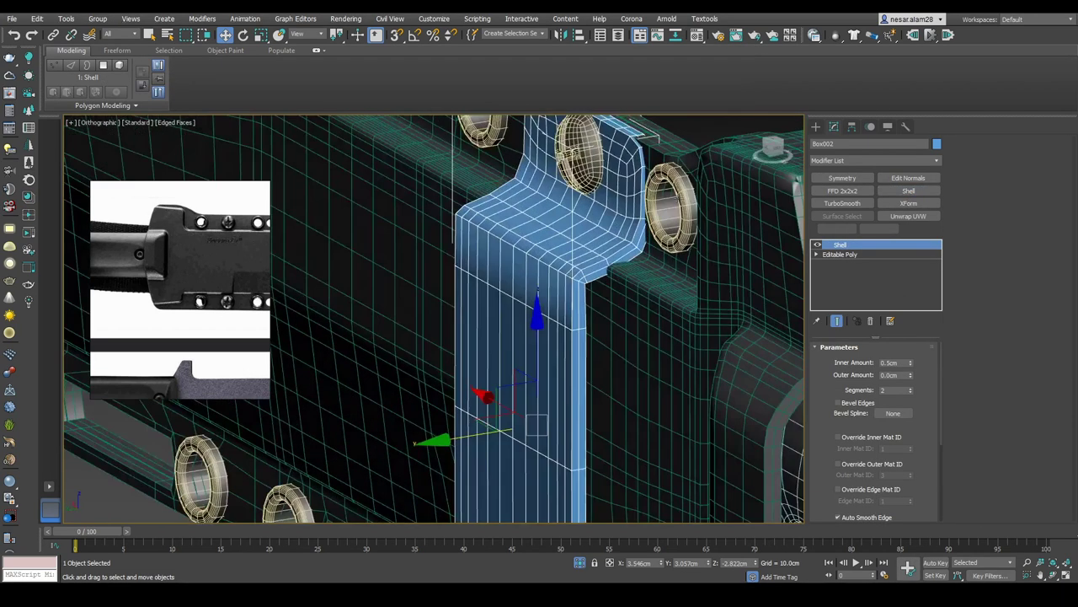
{"action": "mouse_move", "coordinate": [910, 363]}
{"action": "left_mouse_down"}
{"action": "mouse_move", "coordinate": [915, 354]}
{"action": "mouse_move", "coordinate": [915, 370]}
{"action": "mouse_move", "coordinate": [914, 353]}
{"action": "left_mouse_up"}
{"action": "middle_click_drag", "start_coordinate": [610, 262], "coordinate": [515, 221], "text": "alt"}
{"action": "scroll", "coordinate": [590, 259], "scroll_direction": "down", "scroll_amount": 3}
{"action": "scroll", "coordinate": [515, 221], "scroll_direction": "up", "scroll_amount": 3}
{"action": "right_click", "coordinate": [514, 218]}
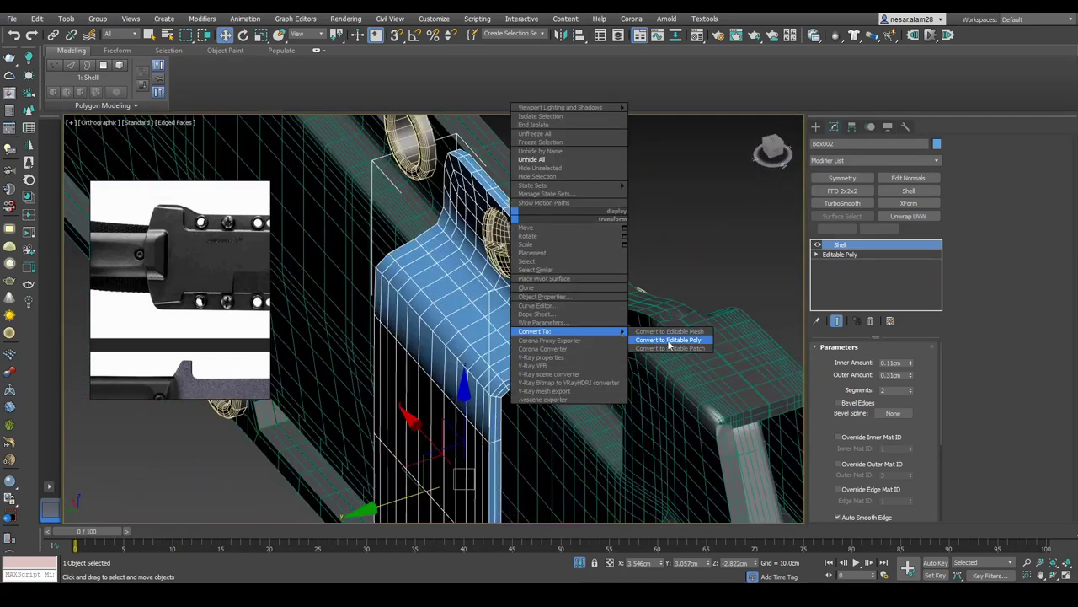
{"action": "left_click", "coordinate": [651, 341]}
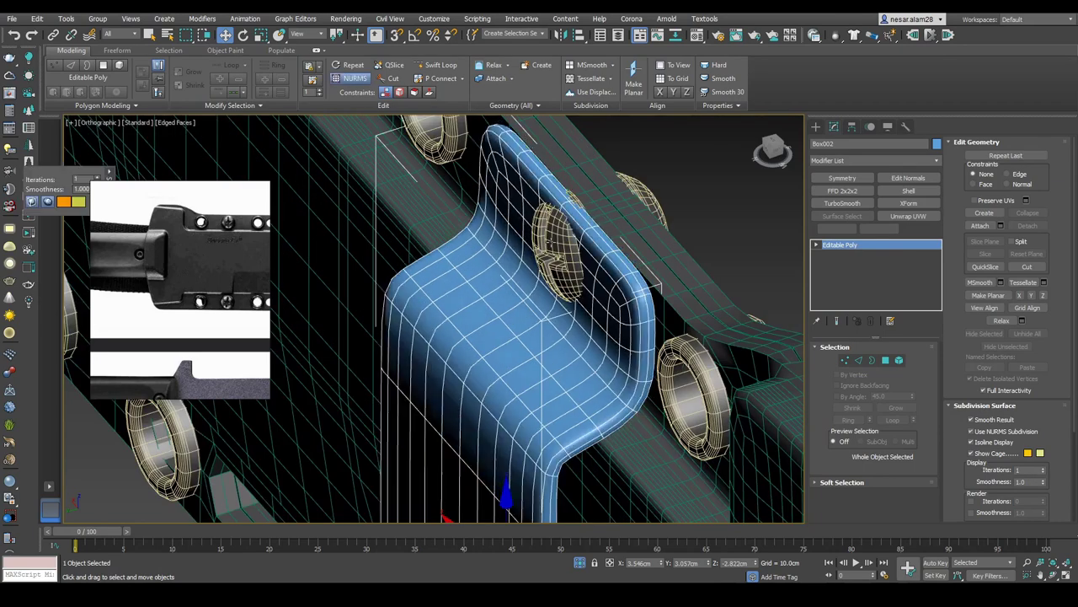
Step: Select the edge loops bordering the strap's thickness and chamfer them slightly
{"action": "middle_click_drag", "start_coordinate": [590, 252], "coordinate": [612, 245], "text": "alt"}
{"action": "scroll", "coordinate": [612, 245], "scroll_direction": "up", "scroll_amount": 5}
{"action": "key", "text": "2"}
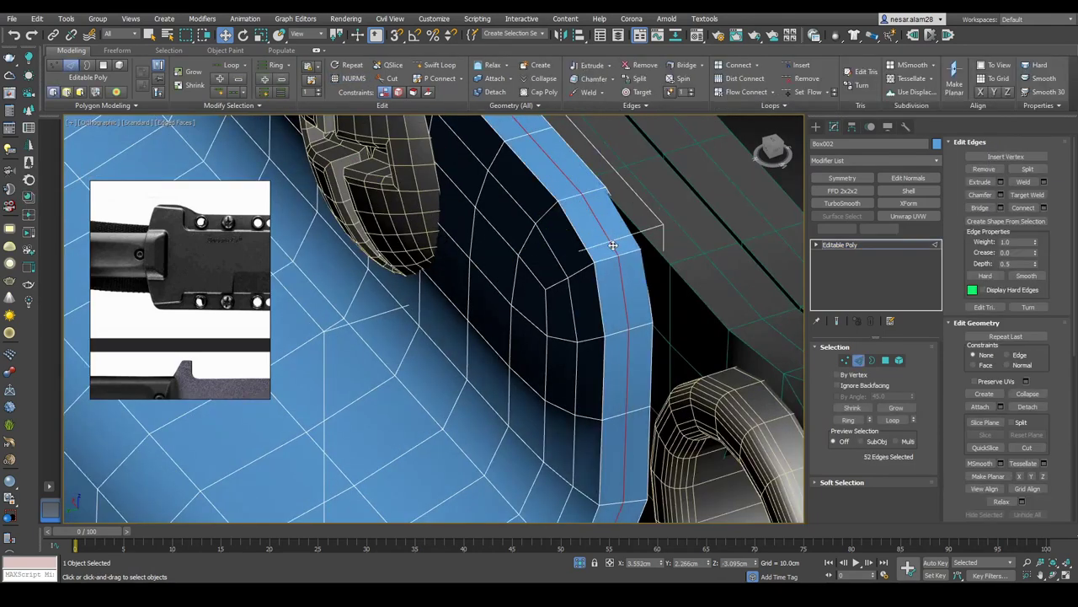
{"action": "key", "text": "ctrl+shift+c"}
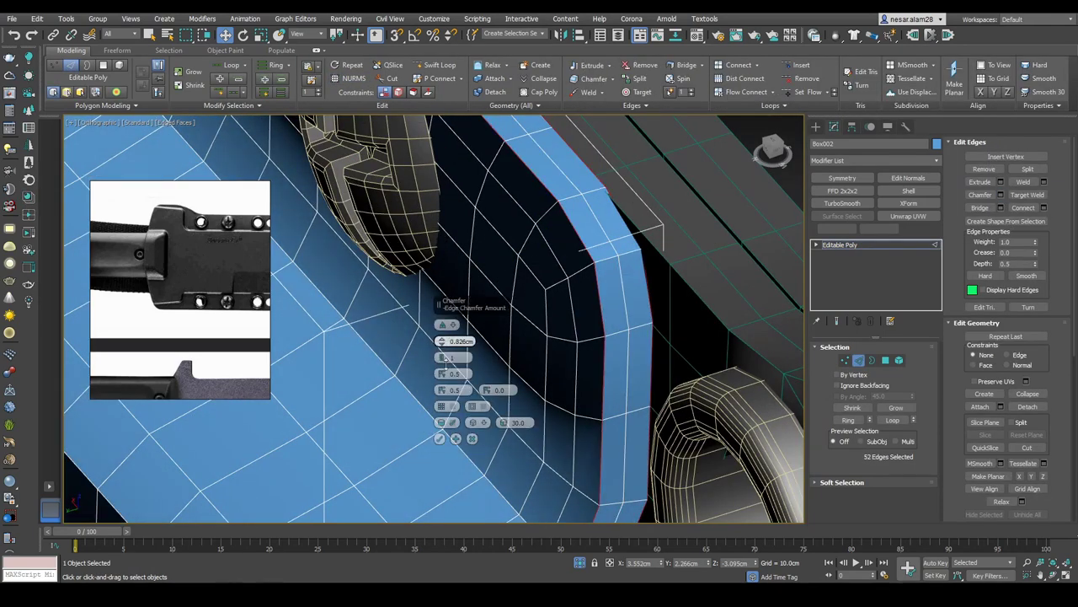
{"action": "left_click", "coordinate": [471, 439]}
{"action": "key", "text": "F3"}
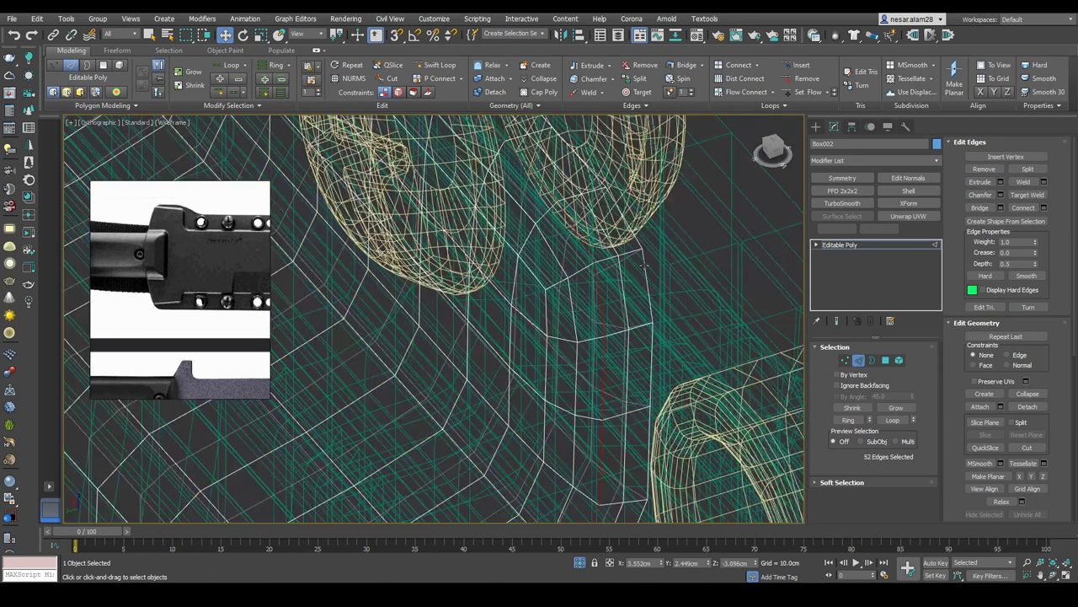
{"action": "key", "text": "F3"}
{"action": "left_click", "coordinate": [1000, 194]}
{"action": "left_click_drag", "start_coordinate": [451, 345], "coordinate": [439, 374]}
{"action": "left_click", "coordinate": [440, 438]}
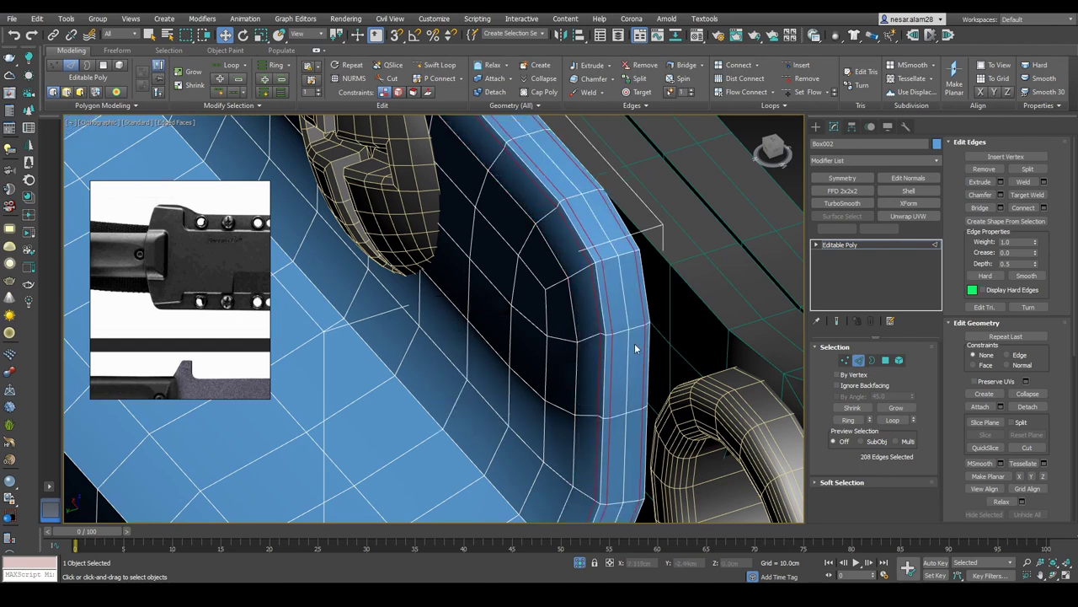
Step: Select the ring of edges around the strap's rim and connect them to add a supporting edge loop
{"action": "middle_click_drag", "start_coordinate": [638, 350], "coordinate": [632, 323], "text": "alt"}
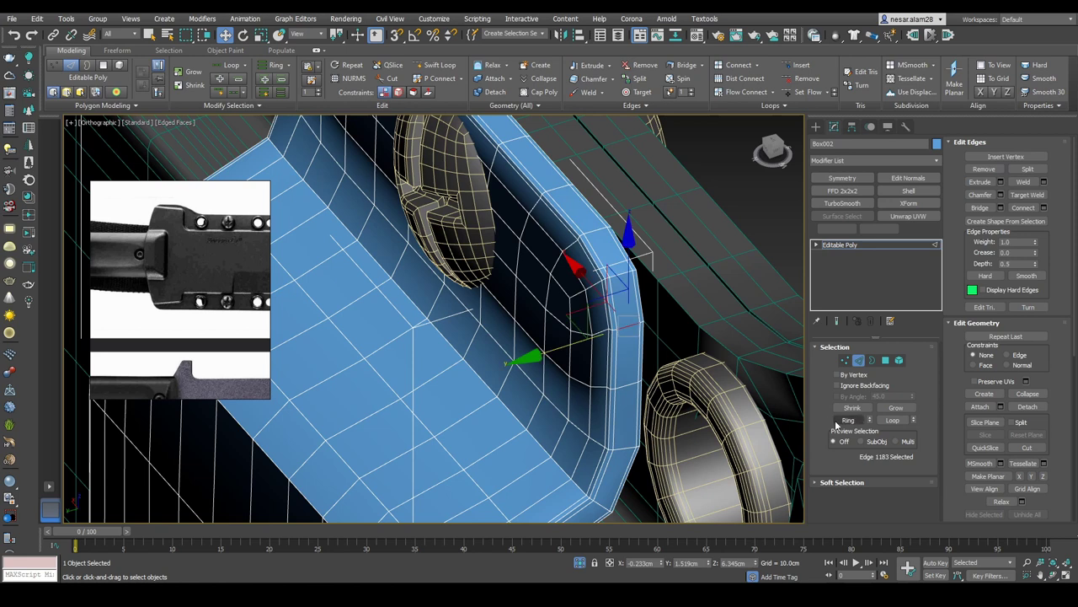
{"action": "left_click", "coordinate": [1043, 207]}
{"action": "left_click", "coordinate": [439, 373]}
Step: Examine the strap's rim and bends in shaded and wireframe display
{"action": "key", "text": "2"}
{"action": "key", "text": "F3"}
{"action": "mouse_move", "coordinate": [472, 354]}
{"action": "middle_mouse_down", "text": "alt"}
{"action": "mouse_move", "coordinate": [663, 314]}
{"action": "mouse_move", "coordinate": [704, 172]}
{"action": "mouse_move", "coordinate": [674, 202]}
{"action": "mouse_move", "coordinate": [668, 238]}
{"action": "mouse_move", "coordinate": [705, 305]}
{"action": "middle_mouse_up", "text": "alt"}
{"action": "scroll", "coordinate": [663, 314], "scroll_direction": "up", "scroll_amount": 5}
{"action": "key", "text": "F3"}
{"action": "key", "text": "F3"}
{"action": "key", "text": "F3"}
{"action": "key", "text": "ctrl+BackSpace"}
{"action": "key", "text": "F3"}
{"action": "scroll", "coordinate": [668, 238], "scroll_direction": "down", "scroll_amount": 4}
{"action": "key", "text": "F3"}
{"action": "scroll", "coordinate": [705, 306], "scroll_direction": "down", "scroll_amount": 2}
{"action": "scroll", "coordinate": [705, 306], "scroll_direction": "up", "scroll_amount": 3}
{"action": "left_click", "coordinate": [705, 305]}
{"action": "key", "text": "F3"}
{"action": "key", "text": "F3"}
{"action": "scroll", "coordinate": [569, 175], "scroll_direction": "down", "scroll_amount": 3}
{"action": "scroll", "coordinate": [497, 177], "scroll_direction": "down", "scroll_amount": 2}
Step: Open the sheath's group and select the mesh containing the eyelets and domed screws
{"action": "left_click", "coordinate": [98, 18]}
{"action": "left_click", "coordinate": [109, 54]}
{"action": "left_click", "coordinate": [604, 205]}
{"action": "middle_click_drag", "start_coordinate": [604, 206], "coordinate": [640, 244], "text": "alt"}
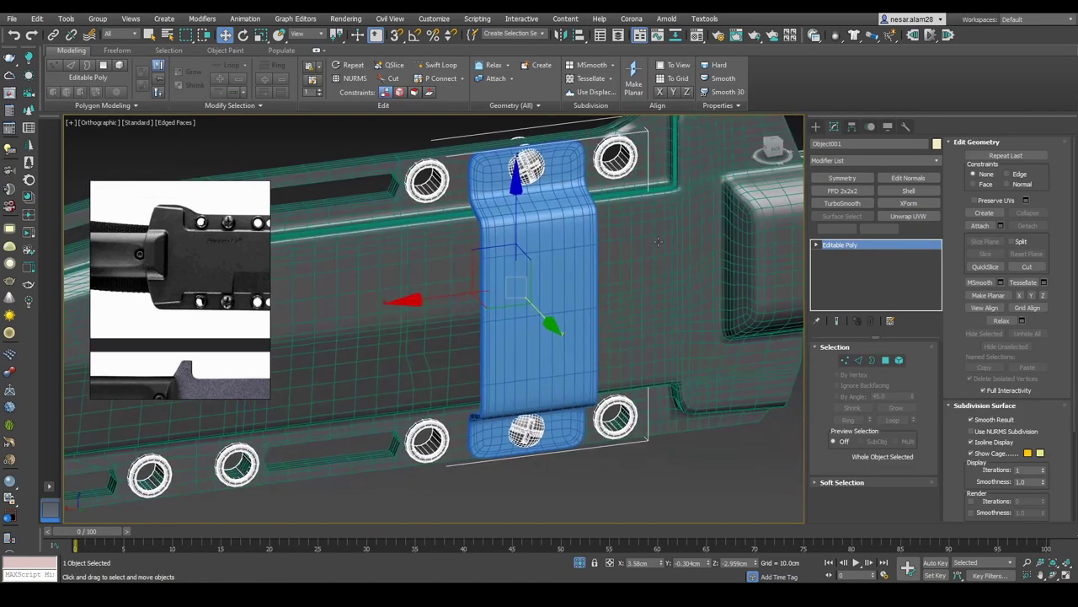
Step: Select the two domed screw elements on the strap's tabs and shift them in depth
{"action": "left_click", "coordinate": [900, 360]}
{"action": "left_click", "coordinate": [520, 160]}
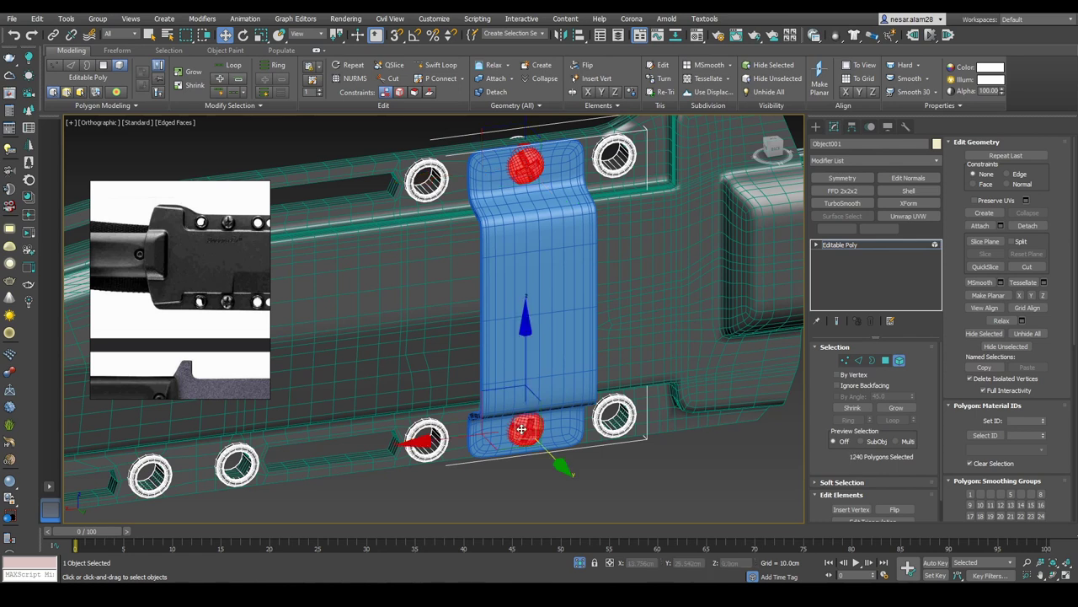
{"action": "left_click", "coordinate": [526, 430], "text": "ctrl"}
{"action": "middle_click_drag", "start_coordinate": [526, 430], "coordinate": [617, 400], "text": "alt"}
{"action": "left_click_drag", "start_coordinate": [606, 448], "coordinate": [613, 447]}
{"action": "left_click", "coordinate": [642, 412]}
{"action": "scroll", "coordinate": [559, 210], "scroll_direction": "up", "scroll_amount": 3}
{"action": "middle_click_drag", "start_coordinate": [558, 209], "coordinate": [654, 332], "text": "alt"}
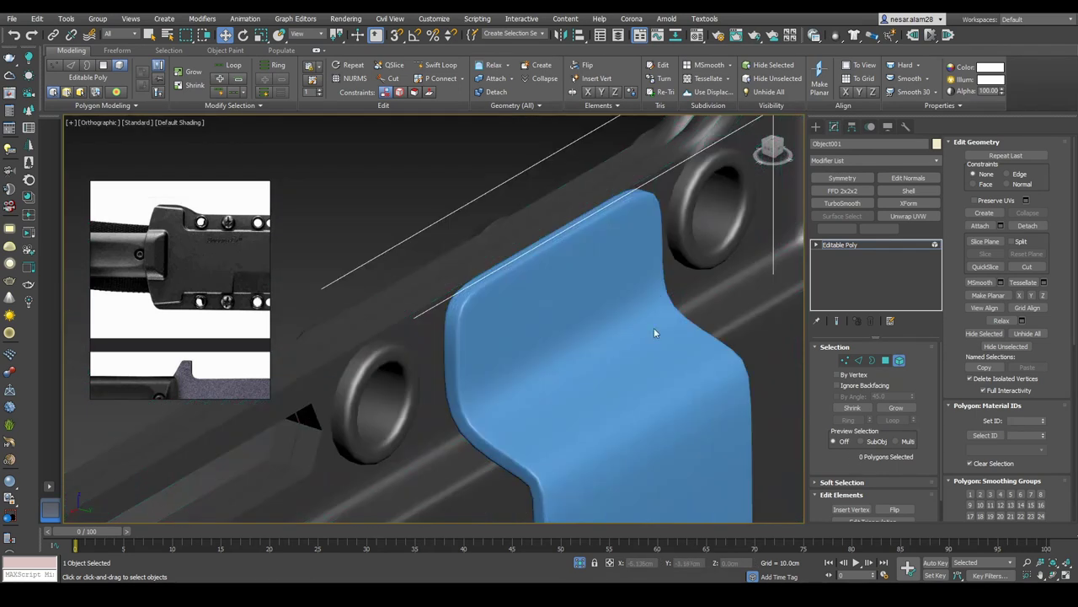
Step: Leave element editing, select the strap and isolate it in the right view
{"action": "left_click", "coordinate": [898, 361]}
{"action": "left_click", "coordinate": [577, 270]}
{"action": "scroll", "coordinate": [577, 269], "scroll_direction": "up", "scroll_amount": 3}
{"action": "left_click", "coordinate": [770, 147]}
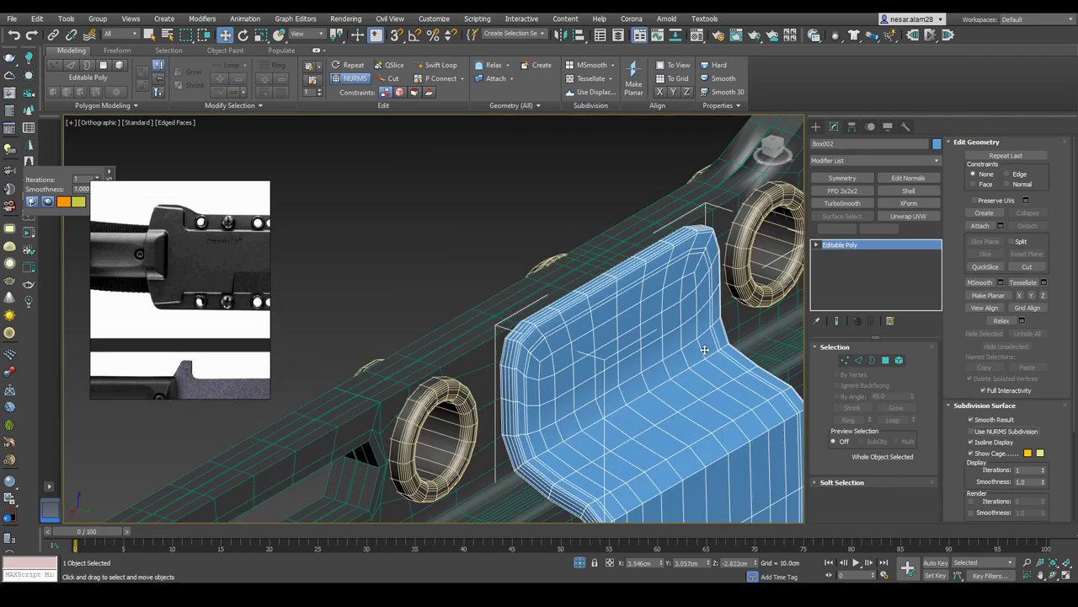
{"action": "left_click", "coordinate": [767, 155]}
{"action": "left_click", "coordinate": [764, 156]}
{"action": "key", "text": "alt+q"}
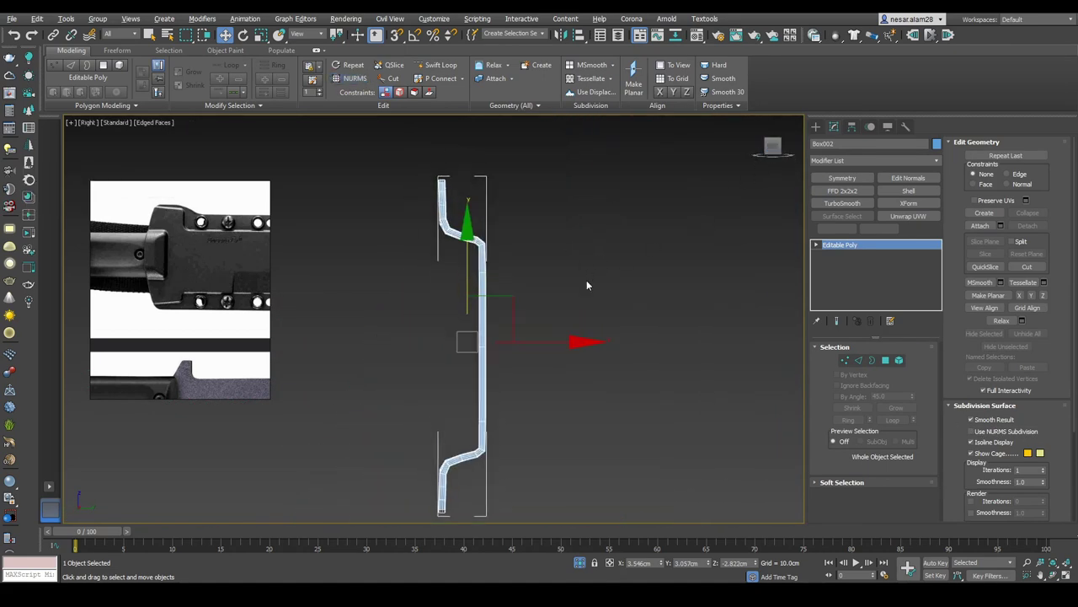
Step: Select a four-by-three block of 12 polygons in the middle of the strap's upper tab
{"action": "scroll", "coordinate": [462, 261], "scroll_direction": "up", "scroll_amount": 3}
{"action": "middle_click_drag", "start_coordinate": [459, 281], "coordinate": [539, 278], "text": "alt"}
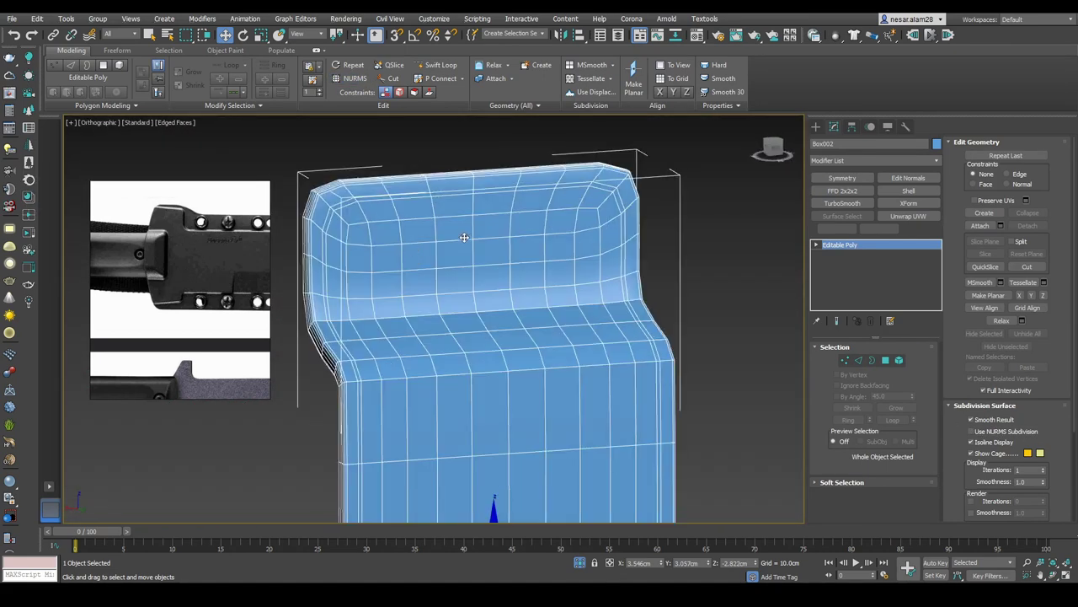
{"action": "key", "text": "1"}
{"action": "key", "text": "ctrl+a"}
{"action": "left_click", "coordinate": [885, 360]}
{"action": "left_click_drag", "start_coordinate": [421, 211], "coordinate": [517, 289]}
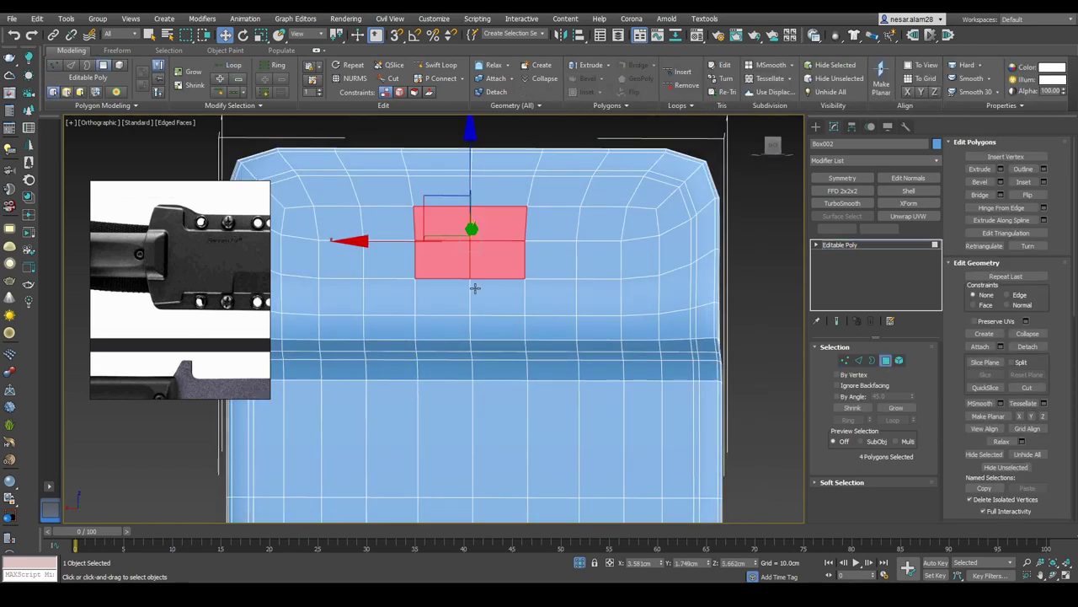
{"action": "left_click", "coordinate": [476, 291], "text": "ctrl"}
{"action": "left_click", "coordinate": [551, 258], "text": "ctrl"}
{"action": "left_click", "coordinate": [552, 223], "text": "ctrl"}
{"action": "left_click", "coordinate": [387, 224], "text": "ctrl"}
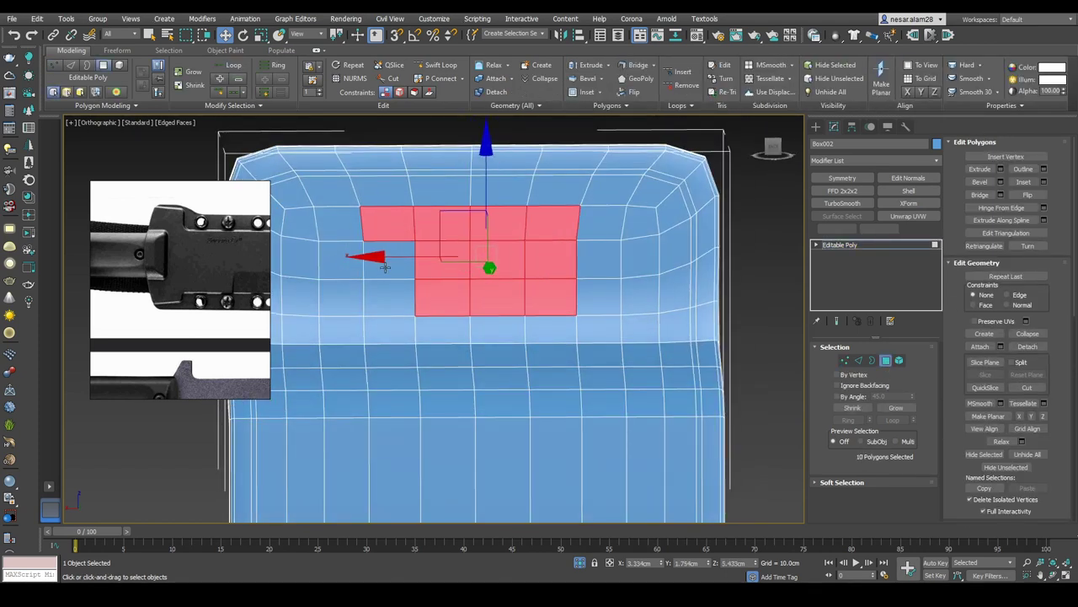
{"action": "middle_click_drag", "start_coordinate": [495, 304], "coordinate": [526, 290], "text": "alt"}
Step: Regularize the selected polygons into a round patch and inset them to form a narrow ring
{"action": "right_click", "coordinate": [444, 282]}
{"action": "left_click_drag", "start_coordinate": [526, 290], "coordinate": [528, 294]}
{"action": "right_click", "coordinate": [477, 255]}
{"action": "left_click", "coordinate": [460, 309]}
{"action": "left_click_drag", "start_coordinate": [481, 253], "coordinate": [493, 258]}
{"action": "scroll", "coordinate": [491, 258], "scroll_direction": "up", "scroll_amount": 3}
{"action": "middle_click_drag", "start_coordinate": [491, 257], "coordinate": [514, 272], "text": "alt"}
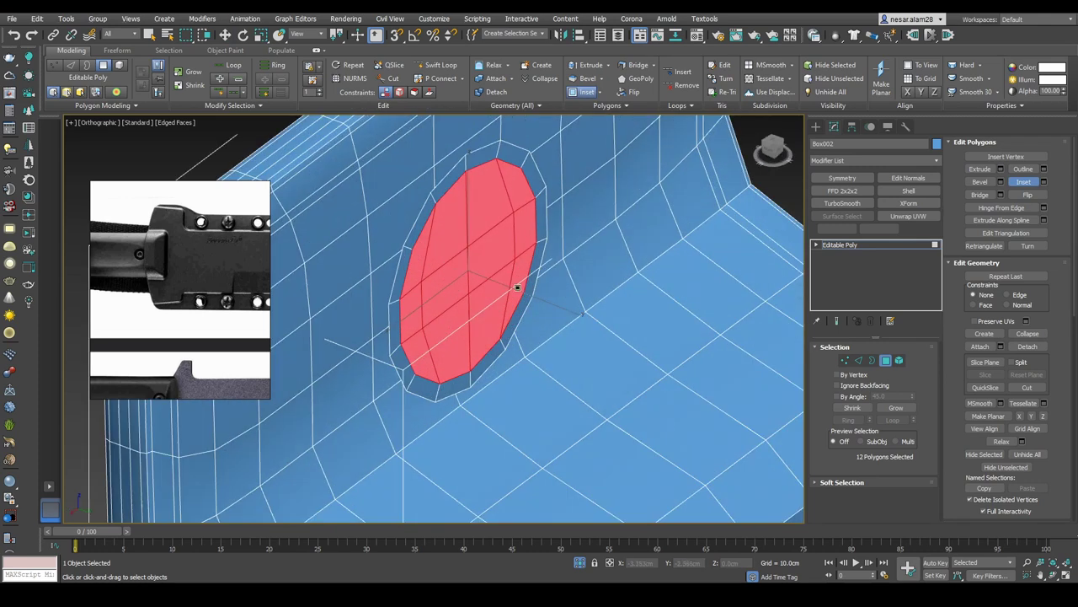
Step: Extrude the round patch inward to form a recess and inset the recess floor
{"action": "right_click", "coordinate": [448, 278]}
{"action": "left_click", "coordinate": [412, 305]}
{"action": "mouse_move", "coordinate": [467, 278]}
{"action": "left_mouse_down"}
{"action": "mouse_move", "coordinate": [488, 269]}
{"action": "mouse_move", "coordinate": [480, 289]}
{"action": "mouse_move", "coordinate": [470, 278]}
{"action": "left_mouse_up"}
{"action": "middle_click_drag", "start_coordinate": [470, 278], "coordinate": [439, 221], "text": "alt"}
{"action": "right_click", "coordinate": [438, 220]}
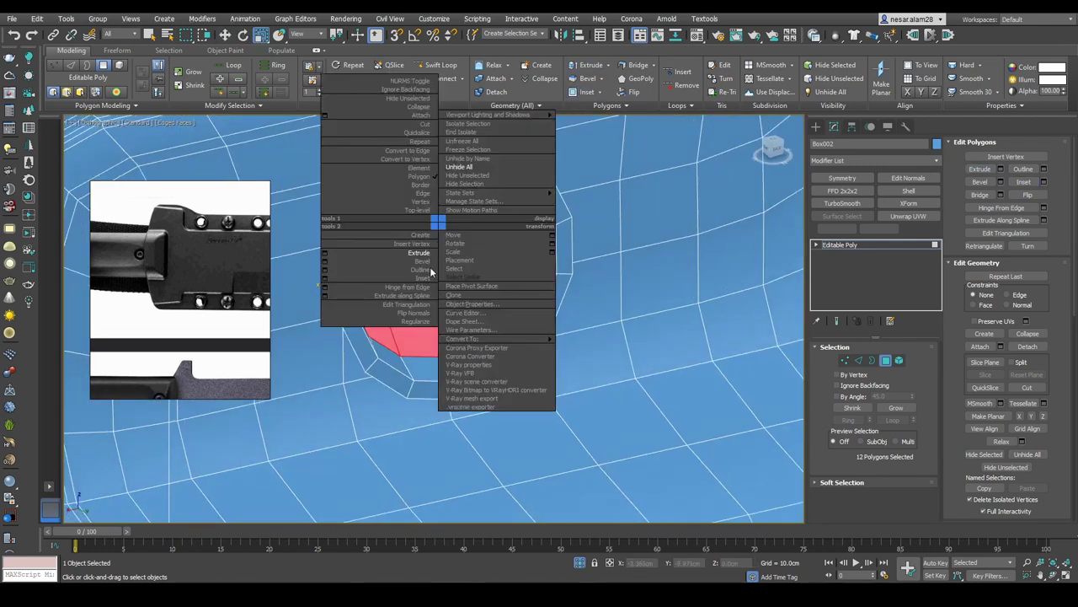
{"action": "left_click", "coordinate": [429, 271]}
{"action": "left_click_drag", "start_coordinate": [429, 270], "coordinate": [447, 234]}
Step: Extrude the inner round face outward into a raised disc and grow the selection to include its sides
{"action": "right_click", "coordinate": [446, 221]}
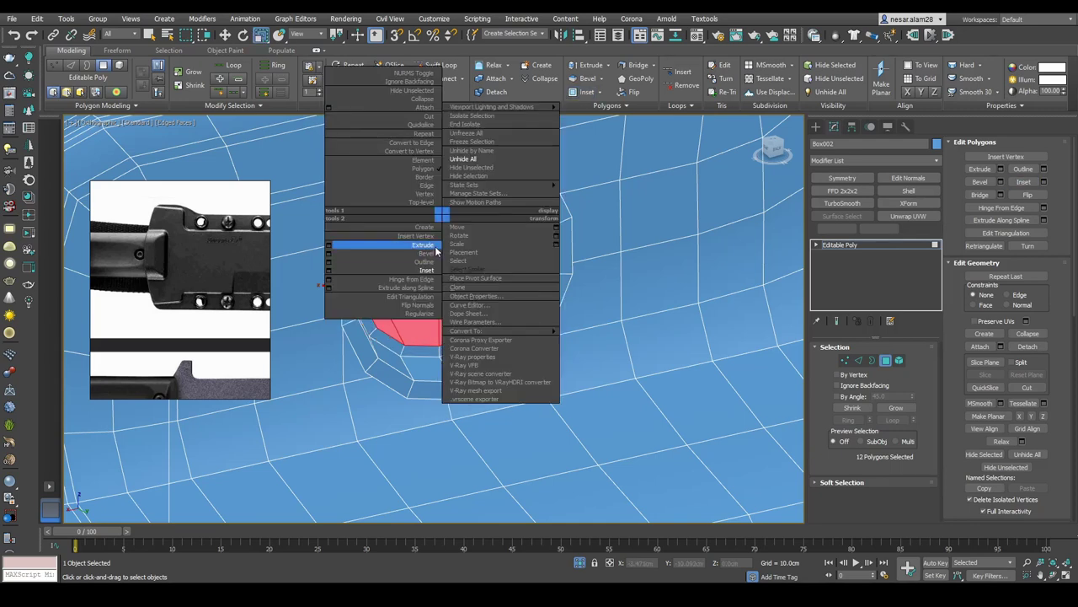
{"action": "left_click", "coordinate": [436, 251]}
{"action": "left_click_drag", "start_coordinate": [469, 272], "coordinate": [474, 176]}
{"action": "middle_click_drag", "start_coordinate": [474, 176], "coordinate": [539, 253], "text": "alt"}
{"action": "left_click", "coordinate": [896, 408]}
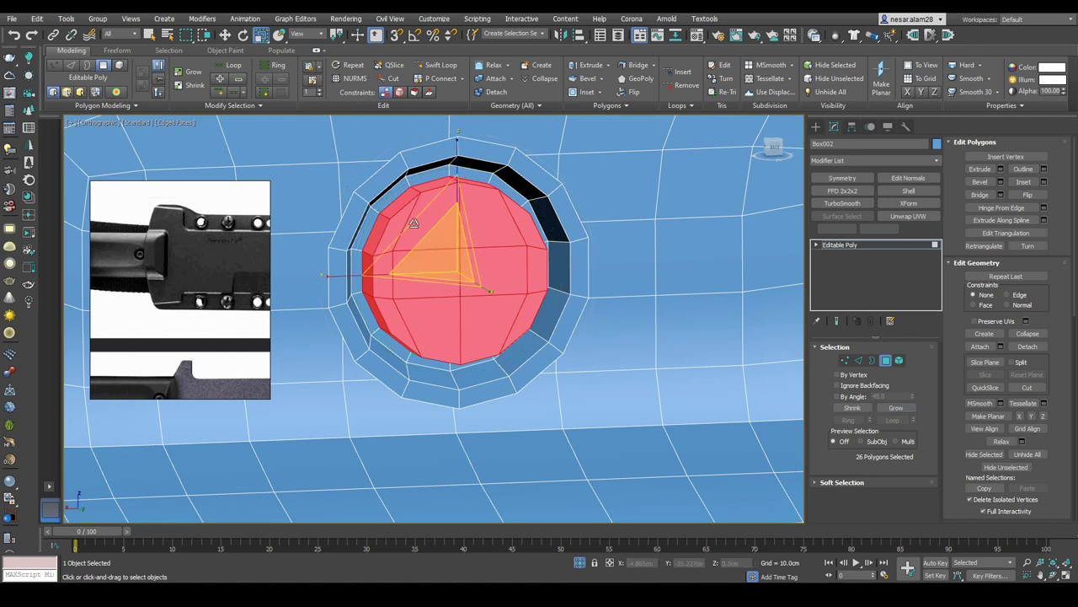
Step: Shrink the selection to the raised disc's front face and inset it to form a narrow inner ring
{"action": "middle_click_drag", "start_coordinate": [430, 213], "coordinate": [447, 217], "text": "alt"}
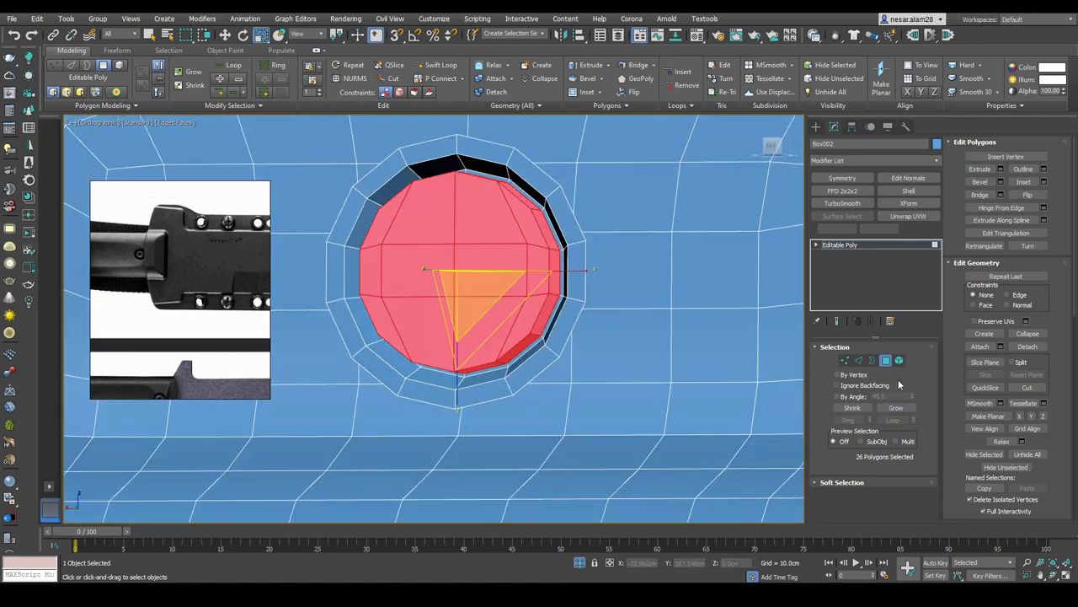
{"action": "left_click", "coordinate": [853, 408]}
{"action": "right_click", "coordinate": [475, 252]}
{"action": "left_click", "coordinate": [409, 275]}
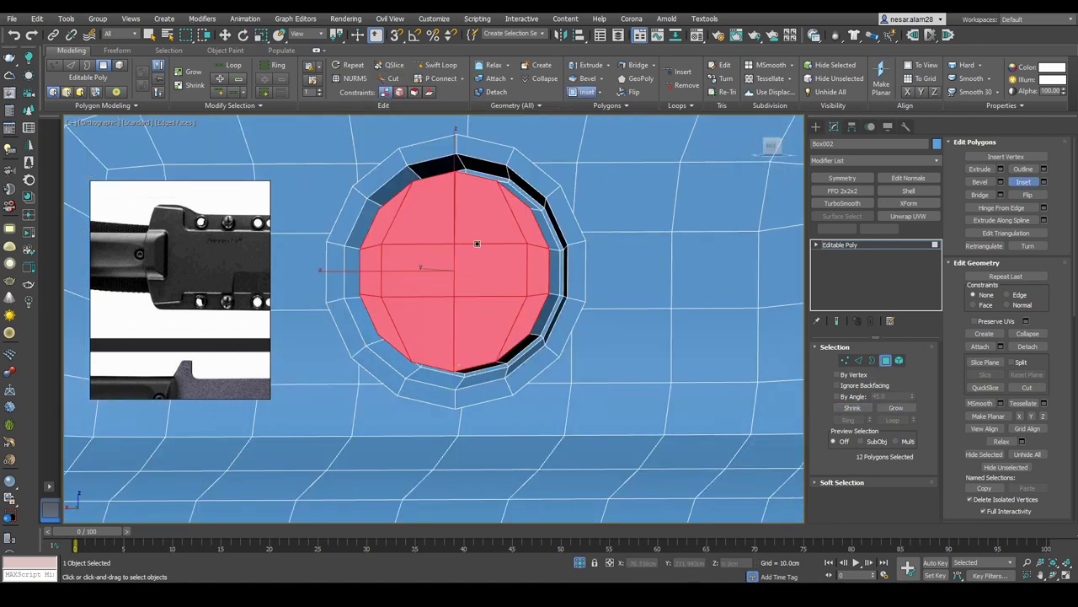
{"action": "scroll", "coordinate": [495, 250], "scroll_direction": "up", "scroll_amount": 3}
Step: Scale the disc face's four innermost vertices inward across its width to about 60 percent
{"action": "key", "text": "2"}
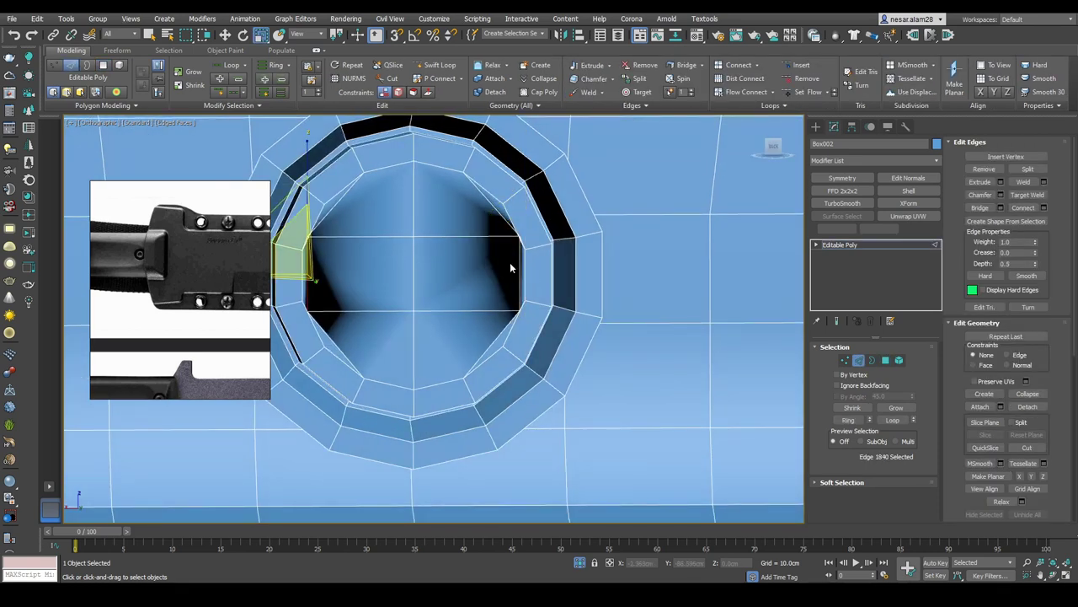
{"action": "key", "text": "1"}
{"action": "key", "text": "e"}
{"action": "key", "text": "r"}
{"action": "left_click_drag", "start_coordinate": [364, 278], "coordinate": [297, 272]}
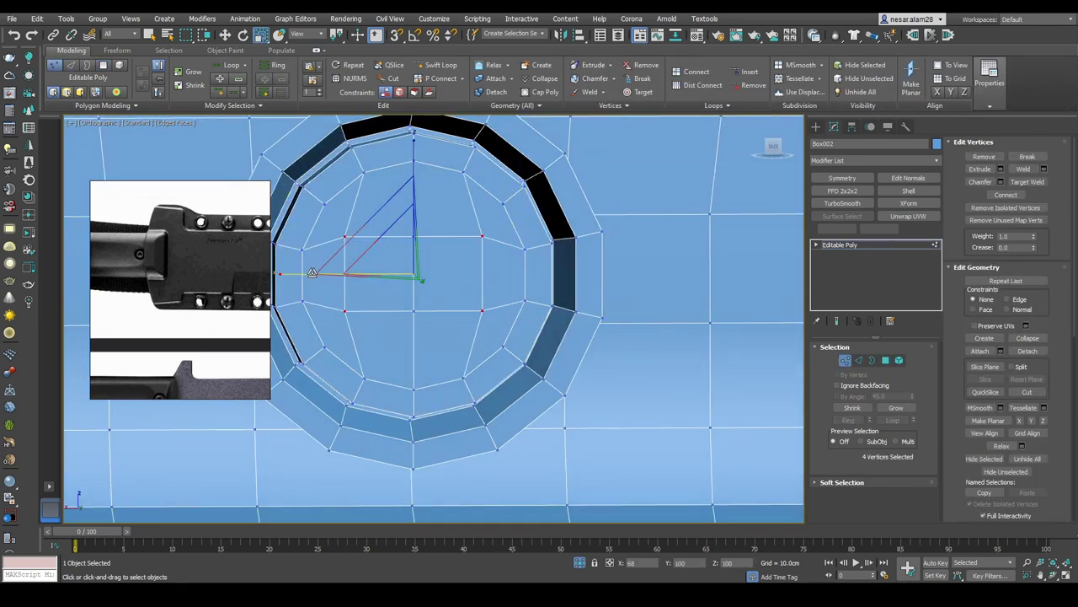
{"action": "scroll", "coordinate": [333, 270], "scroll_direction": "down", "scroll_amount": 4}
{"action": "middle_click_drag", "start_coordinate": [332, 269], "coordinate": [796, 282], "text": "alt"}
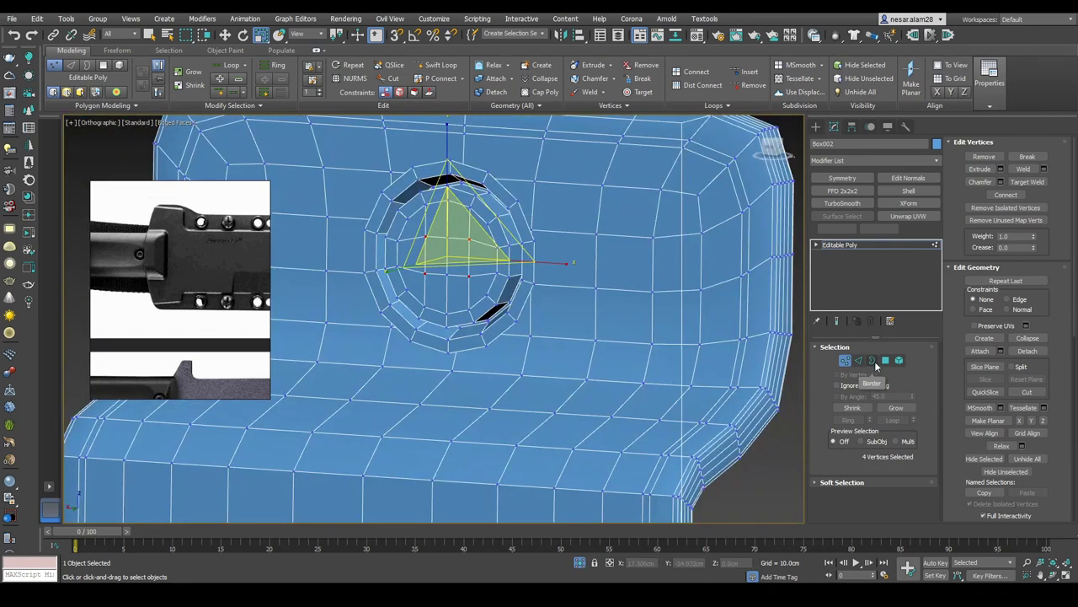
Step: Extrude the screw's 14-edge outer border back toward the tab and scale the new border outward
{"action": "left_click", "coordinate": [871, 360]}
{"action": "key", "text": "w"}
{"action": "middle_click_drag", "start_coordinate": [472, 278], "coordinate": [367, 275], "text": "alt"}
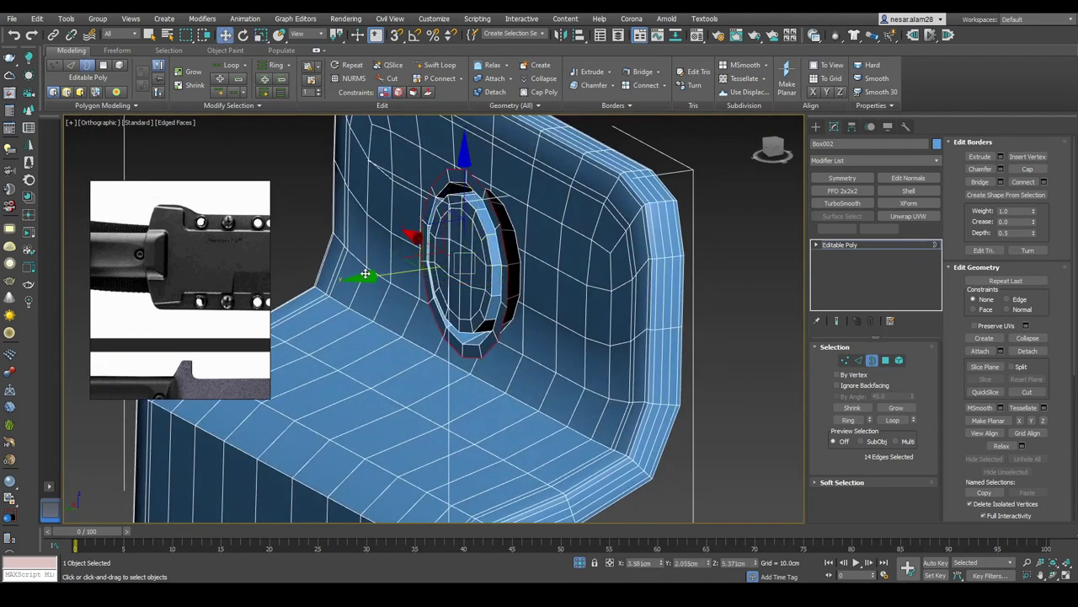
{"action": "left_click_drag", "start_coordinate": [367, 274], "coordinate": [393, 271], "text": "shift"}
{"action": "middle_click_drag", "start_coordinate": [393, 268], "coordinate": [592, 255], "text": "alt"}
{"action": "key", "text": "r"}
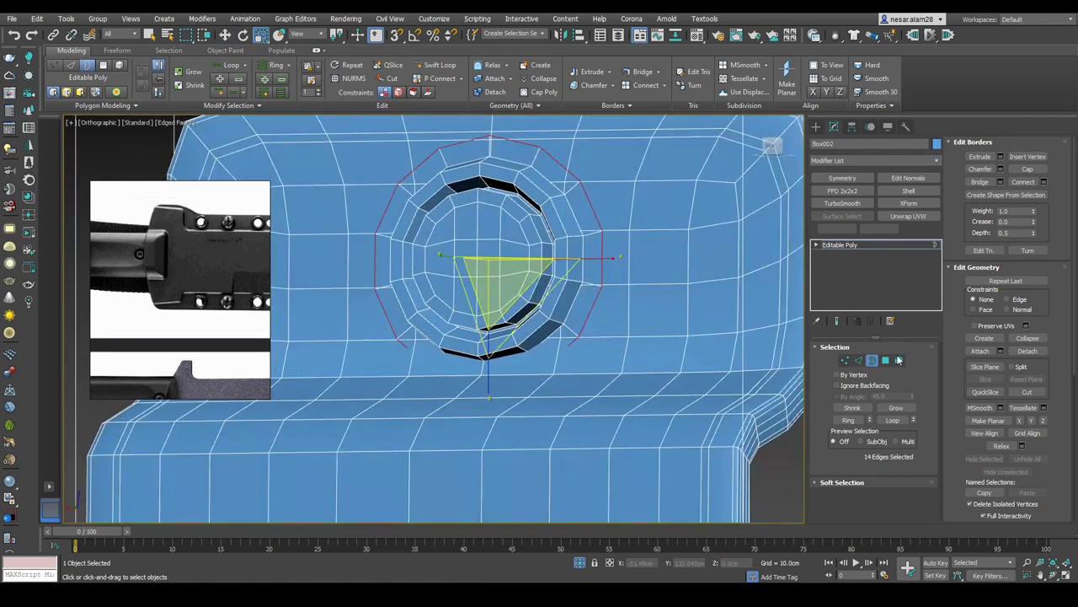
Step: Preview the screw and upper tab from the back with NURMS smoothing on and mesh edges hidden
{"action": "key", "text": "3"}
{"action": "scroll", "coordinate": [569, 240], "scroll_direction": "down", "scroll_amount": 2}
{"action": "key", "text": "ctrl+BackSpace"}
{"action": "scroll", "coordinate": [569, 240], "scroll_direction": "down", "scroll_amount": 3}
{"action": "key", "text": "F4"}
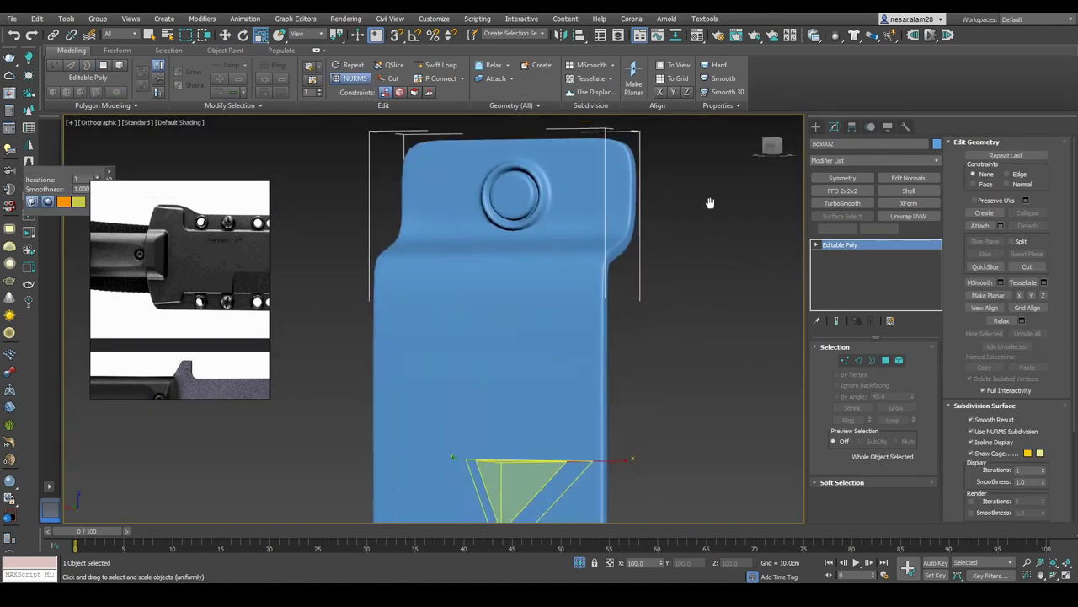
{"action": "left_click", "coordinate": [773, 148]}
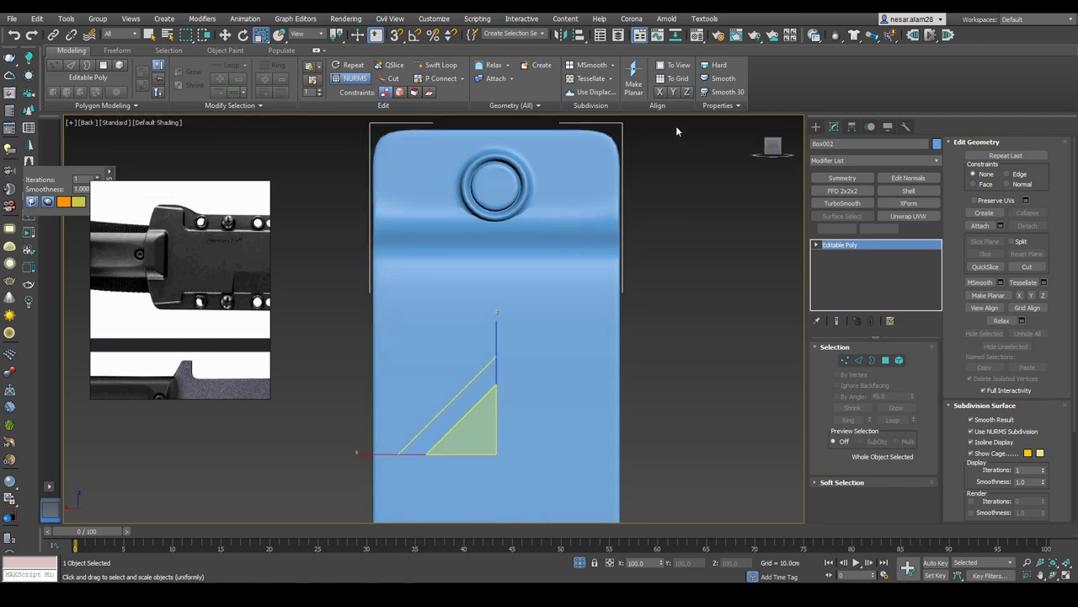
{"action": "scroll", "coordinate": [548, 309], "scroll_direction": "up", "scroll_amount": 3}
Step: Turn off smoothing and adjust the screw element's size and position on the upper tab
{"action": "left_click", "coordinate": [898, 360]}
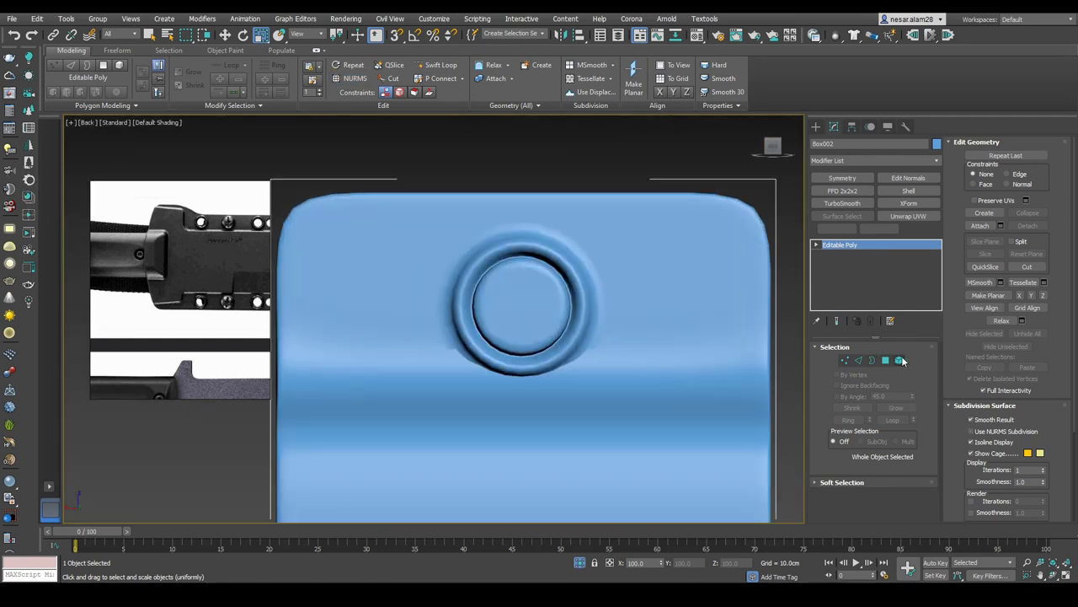
{"action": "key", "text": "r"}
{"action": "key", "text": "w"}
{"action": "middle_click_drag", "start_coordinate": [539, 277], "coordinate": [581, 295], "text": "alt"}
{"action": "scroll", "coordinate": [506, 270], "scroll_direction": "up", "scroll_amount": 3}
Step: Select the ring of edges around the screw's outer flange and convert it to a 14-polygon selection
{"action": "key", "text": "2"}
{"action": "middle_click_drag", "start_coordinate": [641, 337], "coordinate": [674, 337], "text": "alt"}
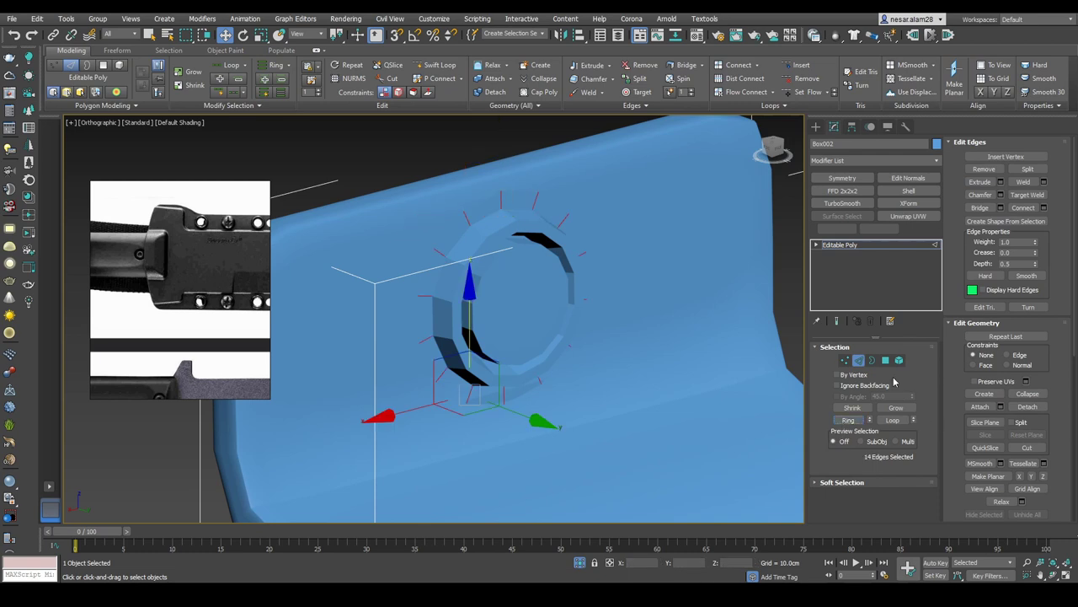
{"action": "key", "text": "4"}
{"action": "key", "text": "r"}
{"action": "key", "text": "F3"}
{"action": "key", "text": "F3"}
{"action": "middle_click_drag", "start_coordinate": [540, 278], "coordinate": [572, 249], "text": "alt"}
Step: Rotate and shift the selected flange polygons in the side wireframe view to align them with the tab's surface
{"action": "left_click", "coordinate": [772, 149]}
{"action": "key", "text": "F3"}
{"action": "scroll", "coordinate": [463, 280], "scroll_direction": "up", "scroll_amount": 2}
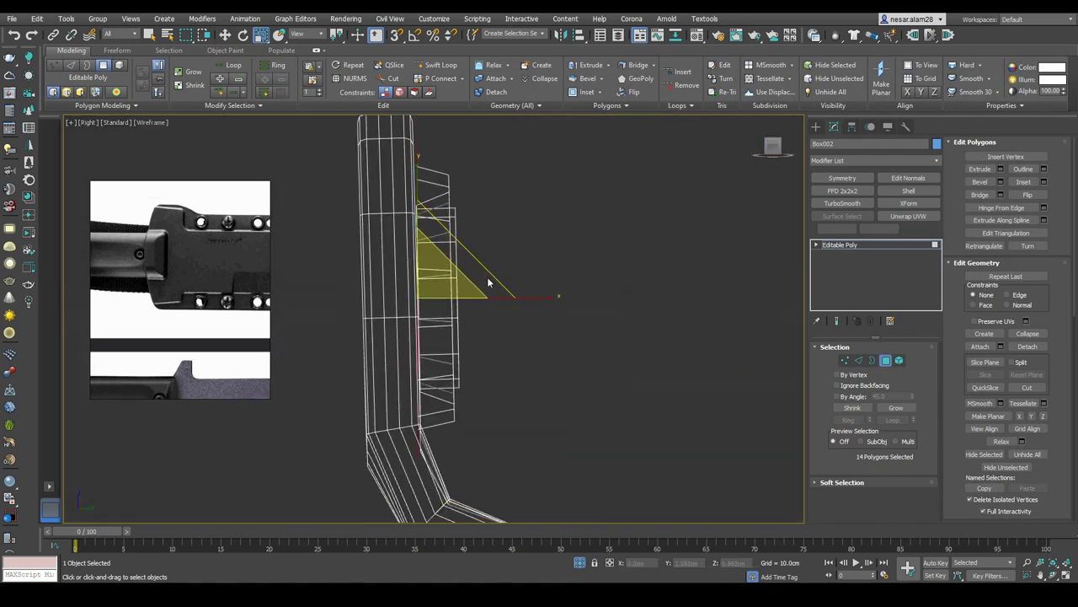
{"action": "key", "text": "e"}
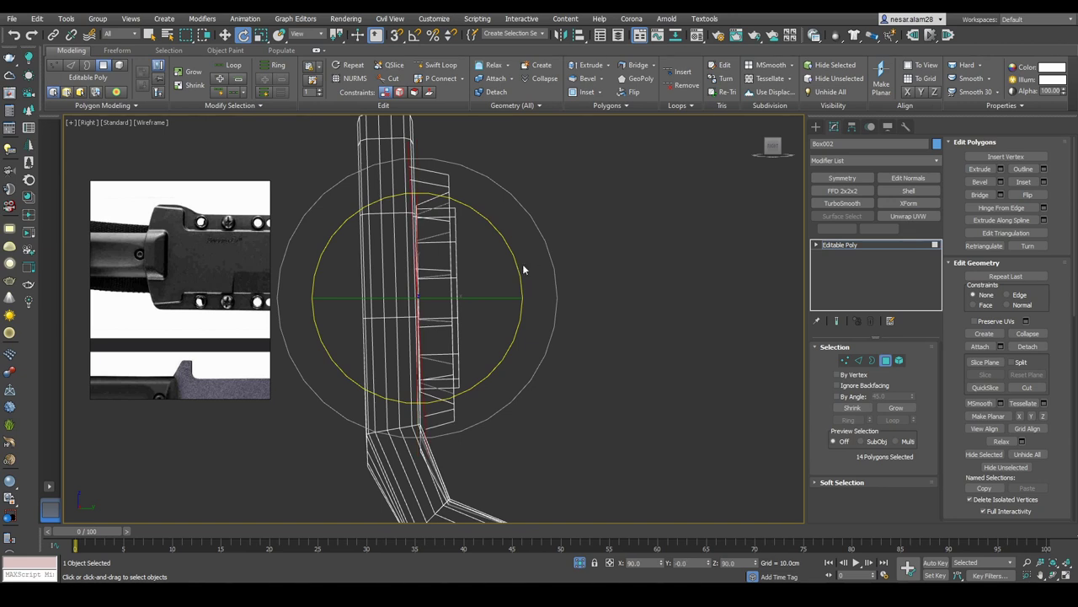
{"action": "scroll", "coordinate": [516, 339], "scroll_direction": "up", "scroll_amount": 1}
{"action": "scroll", "coordinate": [531, 328], "scroll_direction": "up", "scroll_amount": 2}
{"action": "key", "text": "w"}
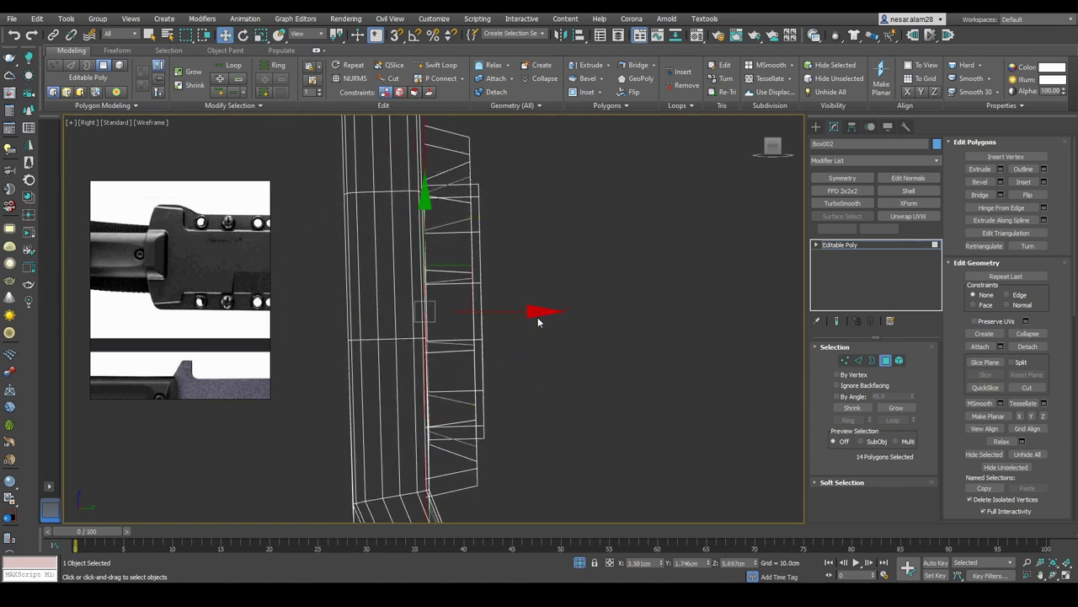
{"action": "key", "text": "e"}
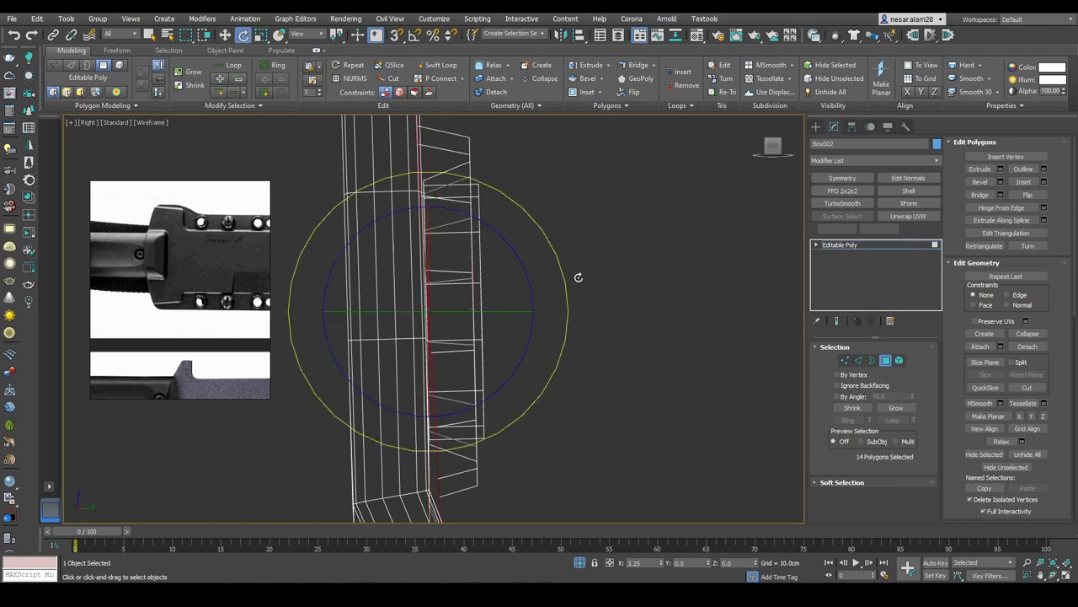
{"action": "mouse_move", "coordinate": [582, 291]}
{"action": "middle_mouse_down"}
{"action": "mouse_move", "coordinate": [609, 272]}
{"action": "mouse_move", "coordinate": [610, 251]}
{"action": "middle_mouse_up"}
Step: Copy the complete screw element from the upper tab down to the strap's lower tab
{"action": "key", "text": "5"}
{"action": "key", "text": "F3"}
{"action": "left_click", "coordinate": [899, 359]}
{"action": "middle_click_drag", "start_coordinate": [602, 289], "coordinate": [582, 266], "text": "alt"}
{"action": "key", "text": "ctrl+BackSpace"}
{"action": "key", "text": "5"}
{"action": "key", "text": "k"}
{"action": "key", "text": "w"}
{"action": "left_click_drag", "start_coordinate": [525, 345], "coordinate": [527, 345], "text": "shift"}
{"action": "left_click", "coordinate": [585, 305]}
{"action": "mouse_move", "coordinate": [585, 305]}
{"action": "middle_mouse_down", "text": "alt"}
{"action": "mouse_move", "coordinate": [581, 274]}
{"action": "mouse_move", "coordinate": [609, 306]}
{"action": "mouse_move", "coordinate": [813, 413]}
{"action": "middle_mouse_up", "text": "alt"}
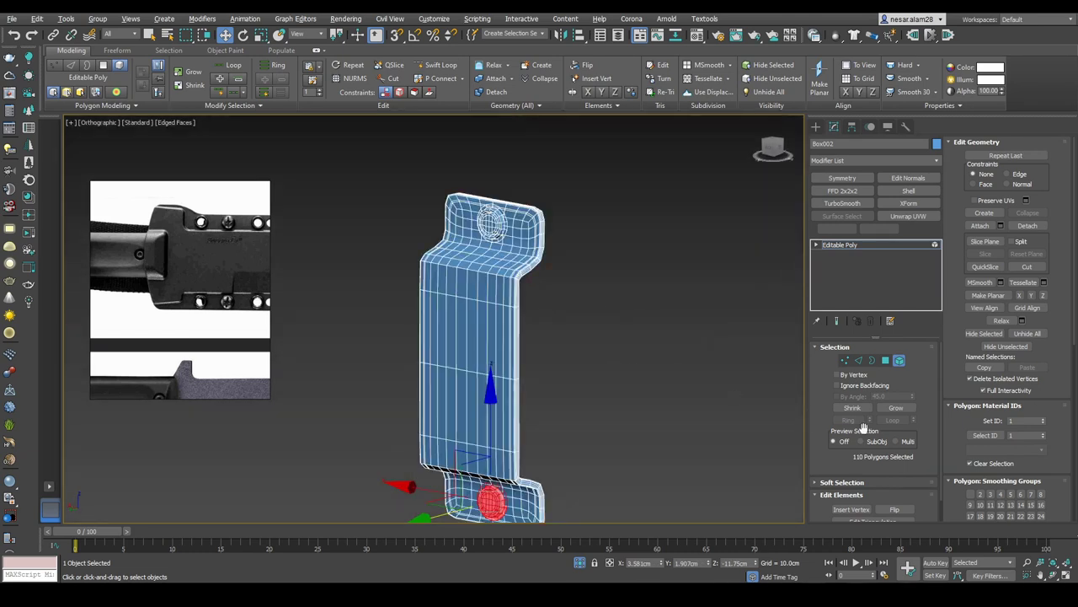
Step: Turn on NURMS smoothing for the strap plate with edges hidden, and unhide all objects
{"action": "left_click", "coordinate": [899, 361]}
{"action": "mouse_move", "coordinate": [640, 320]}
{"action": "middle_mouse_down", "text": "alt"}
{"action": "mouse_move", "coordinate": [589, 304]}
{"action": "mouse_move", "coordinate": [611, 302]}
{"action": "mouse_move", "coordinate": [616, 254]}
{"action": "middle_mouse_up", "text": "alt"}
{"action": "key", "text": "F4"}
{"action": "key", "text": "ctrl+BackSpace"}
{"action": "right_click", "coordinate": [617, 254]}
{"action": "left_click", "coordinate": [657, 243]}
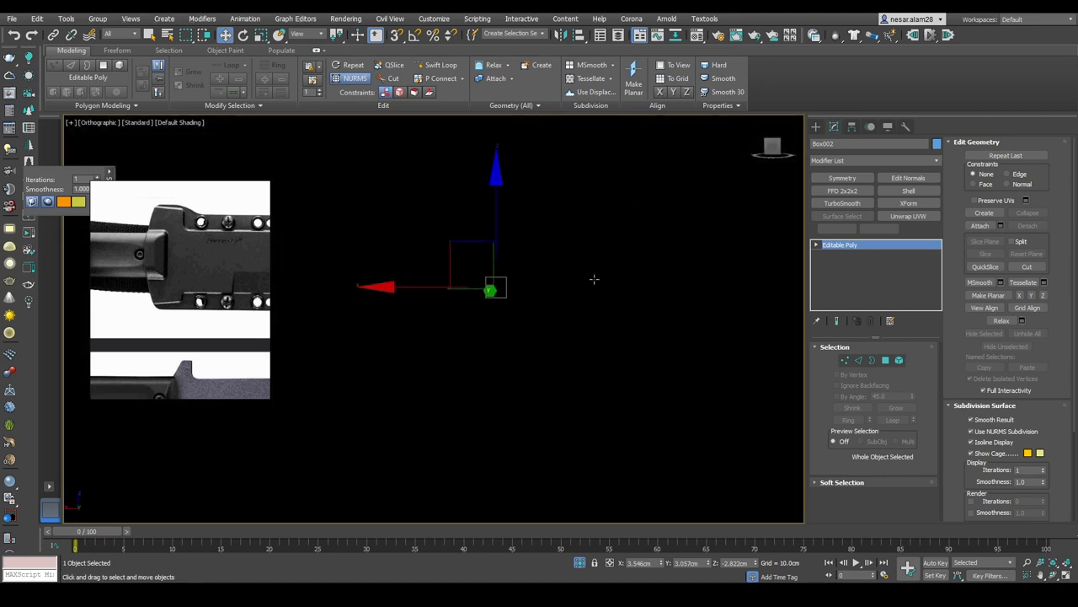
Step: Select the five knife and sheath objects and assign them the dark 02 - Default material
{"action": "middle_click_drag", "start_coordinate": [533, 301], "coordinate": [563, 343], "text": "alt"}
{"action": "left_click", "coordinate": [312, 331]}
{"action": "scroll", "coordinate": [385, 348], "scroll_direction": "down", "scroll_amount": 4}
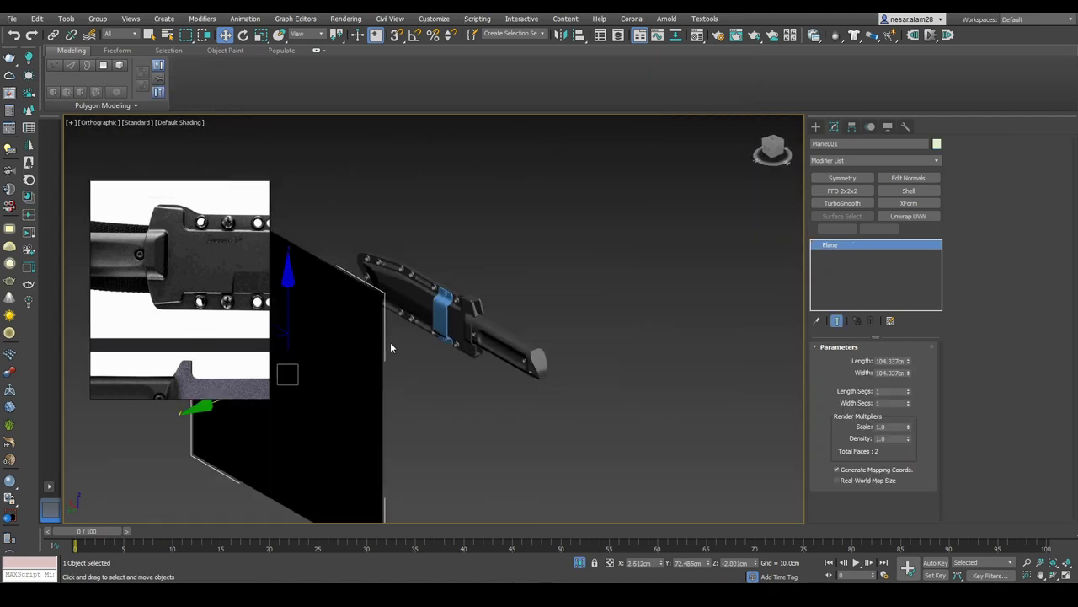
{"action": "middle_click_drag", "start_coordinate": [398, 335], "coordinate": [438, 354], "text": "alt"}
{"action": "left_click_drag", "start_coordinate": [396, 219], "coordinate": [690, 440]}
{"action": "middle_click_drag", "start_coordinate": [691, 441], "coordinate": [709, 415], "text": "alt"}
{"action": "scroll", "coordinate": [709, 415], "scroll_direction": "up", "scroll_amount": 3}
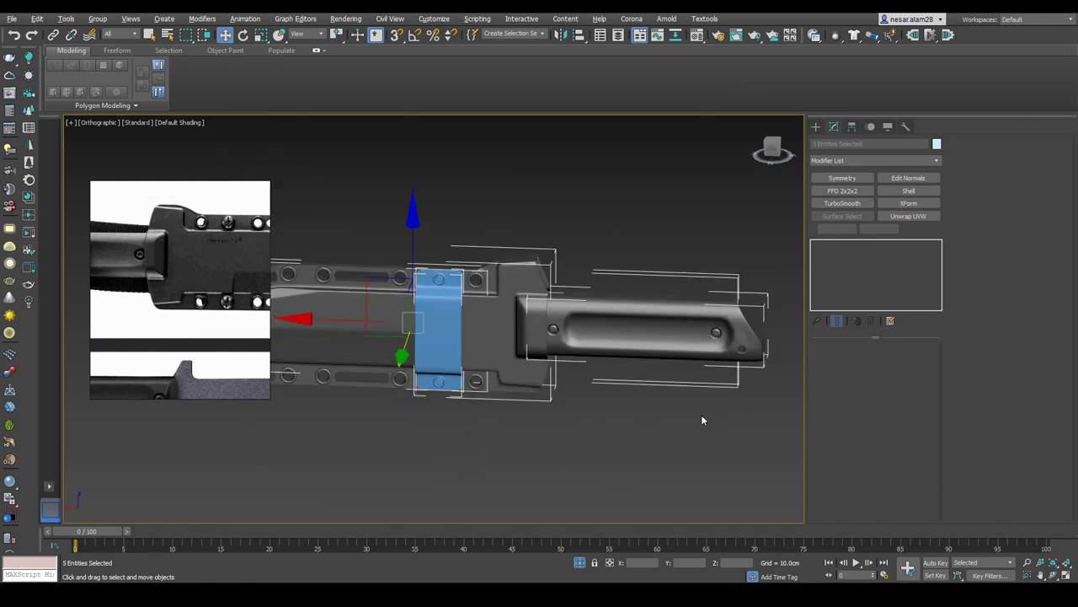
{"action": "key", "text": "m"}
{"action": "left_click", "coordinate": [726, 283]}
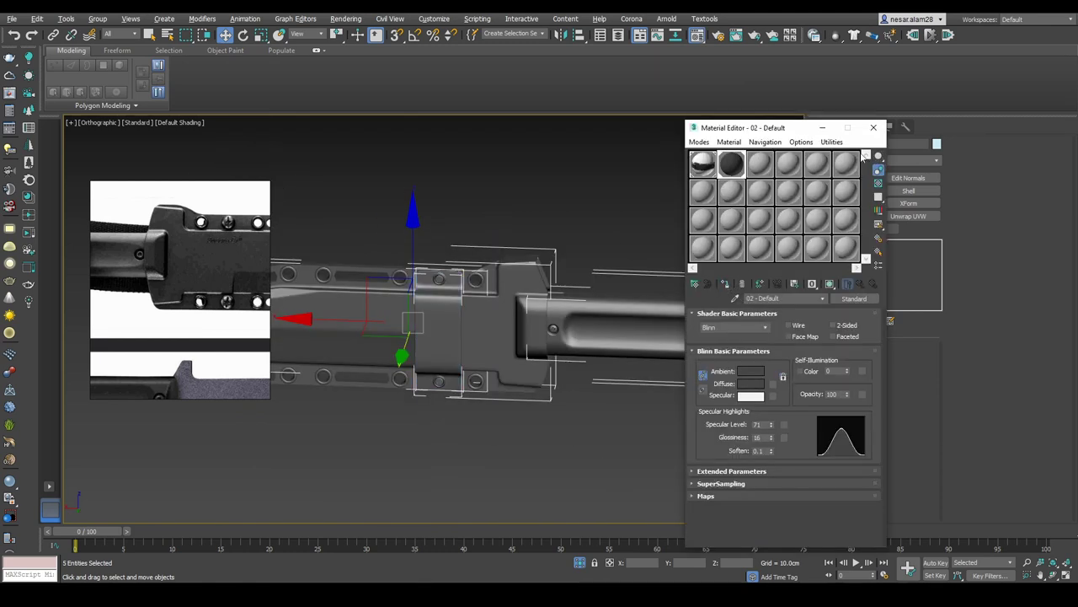
{"action": "left_click", "coordinate": [874, 127]}
Step: Examine the assembled sheath, strap plate and handle from the back and edge-on with edged faces shown
{"action": "left_click_drag", "start_coordinate": [772, 146], "coordinate": [544, 269]}
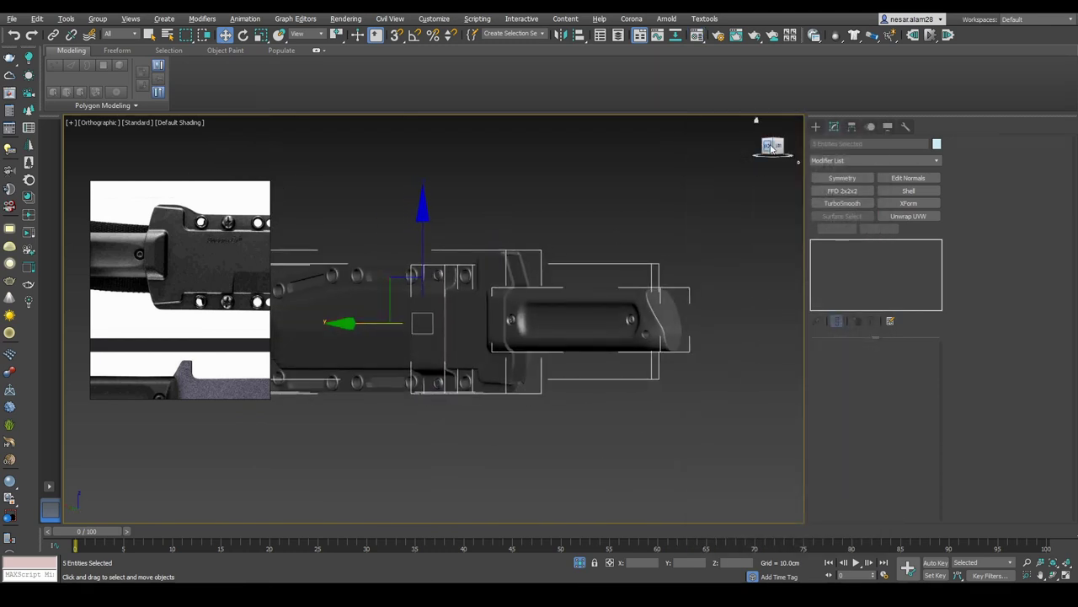
{"action": "left_click", "coordinate": [698, 170]}
{"action": "left_click", "coordinate": [773, 146]}
{"action": "scroll", "coordinate": [481, 267], "scroll_direction": "up", "scroll_amount": 3}
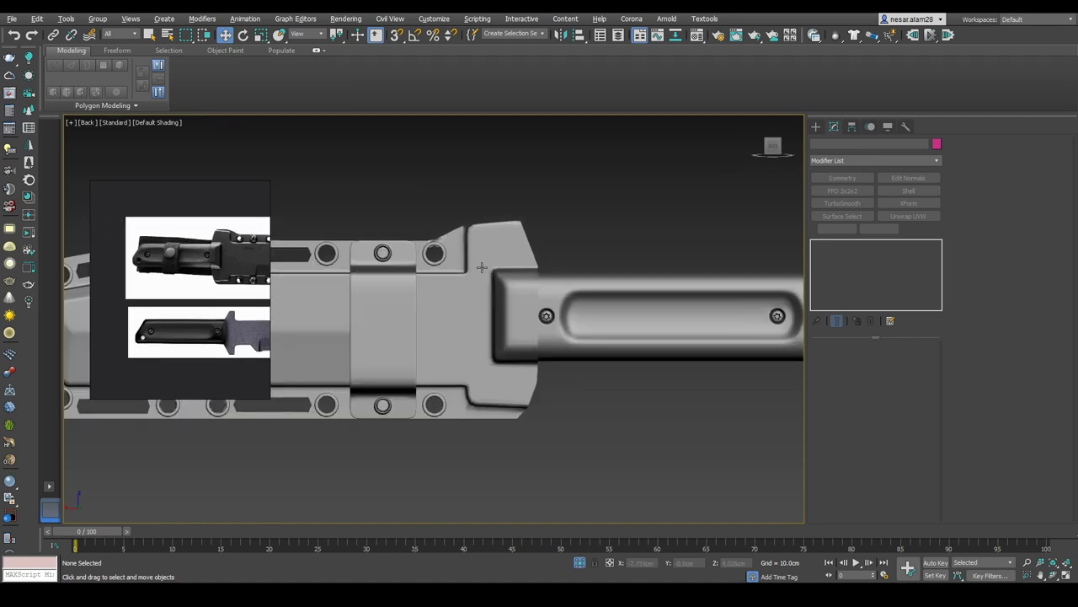
{"action": "key", "text": "F4"}
{"action": "left_click", "coordinate": [414, 300]}
{"action": "left_click_drag", "start_coordinate": [773, 146], "coordinate": [696, 353]}
{"action": "left_click", "coordinate": [698, 354]}
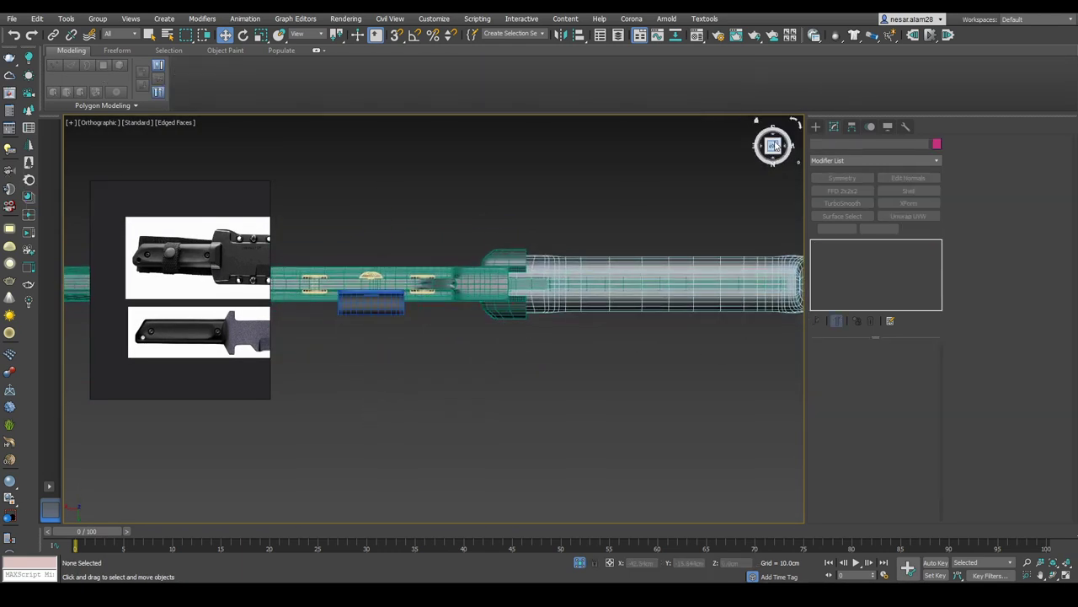
Step: Draw a narrow line profile from the strap plate out along the edge of the knife handle and back
{"action": "left_click", "coordinate": [816, 127]}
{"action": "left_click", "coordinate": [829, 143]}
{"action": "left_click", "coordinate": [851, 203]}
{"action": "left_click", "coordinate": [394, 314]}
{"action": "middle_click_drag", "start_coordinate": [590, 351], "coordinate": [529, 352]}
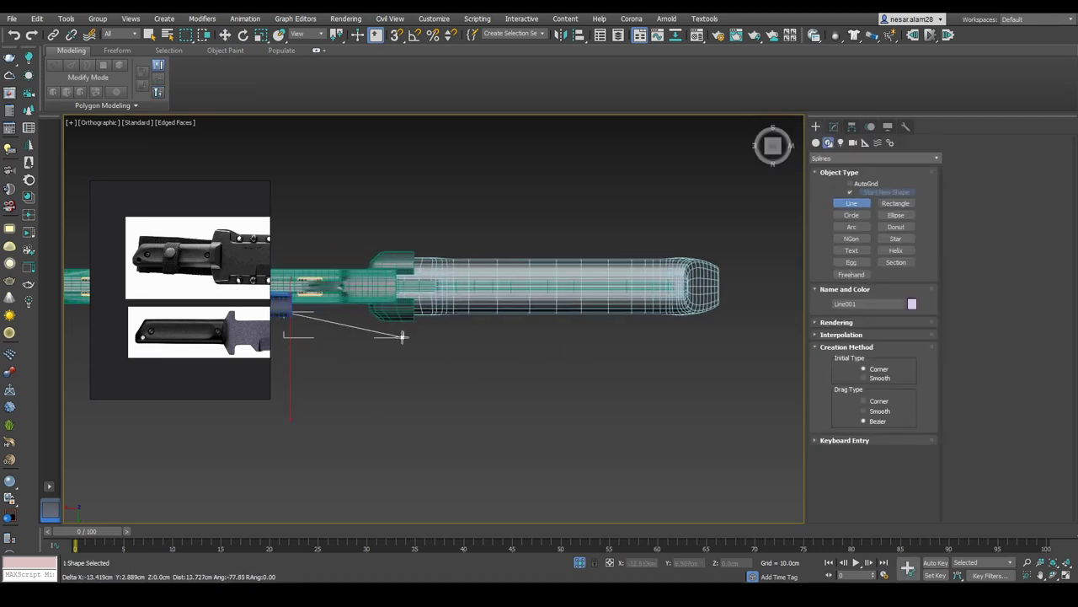
{"action": "middle_click_drag", "start_coordinate": [403, 339], "coordinate": [655, 338]}
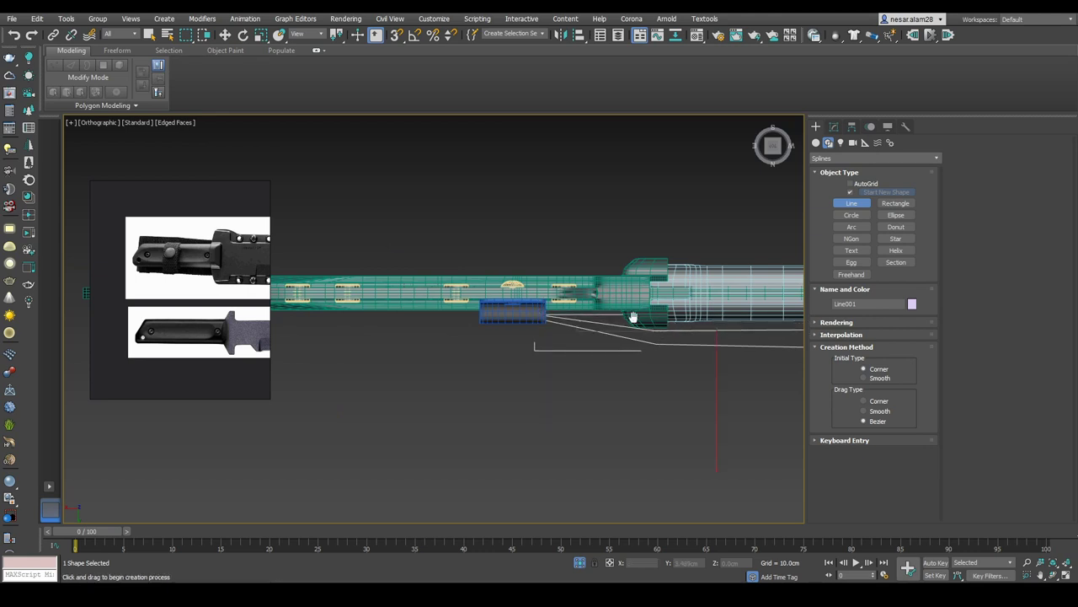
{"action": "right_click", "coordinate": [718, 316]}
Step: Convert the line's two vertices beside the sheath mouth to Smooth
{"action": "key", "text": "w"}
{"action": "key", "text": "F3"}
{"action": "right_click", "coordinate": [450, 291]}
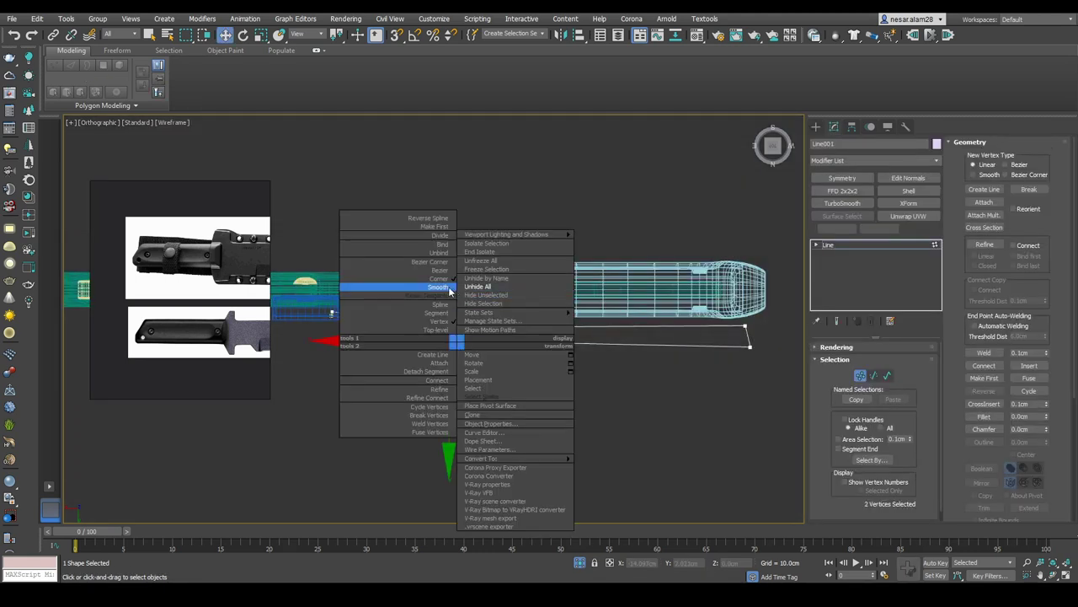
{"action": "left_click", "coordinate": [450, 291]}
{"action": "scroll", "coordinate": [447, 344], "scroll_direction": "up", "scroll_amount": 2}
{"action": "middle_click_drag", "start_coordinate": [447, 344], "coordinate": [494, 338]}
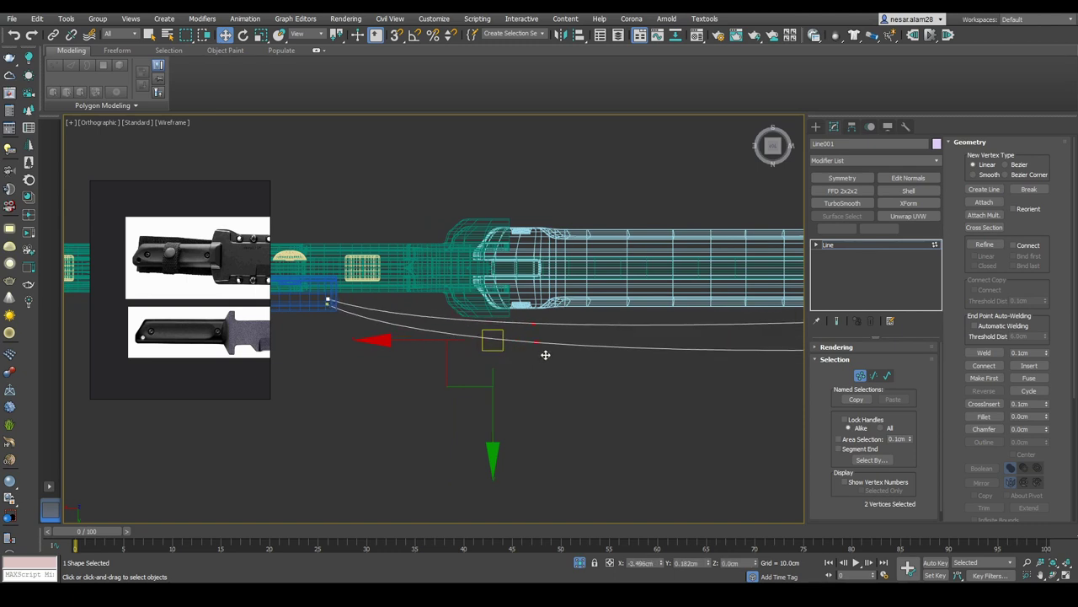
Step: Smooth the line's two vertices at the handle's end and move them closer to the handle
{"action": "scroll", "coordinate": [548, 354], "scroll_direction": "down", "scroll_amount": 2}
{"action": "right_click", "coordinate": [645, 320]}
{"action": "left_click", "coordinate": [674, 291]}
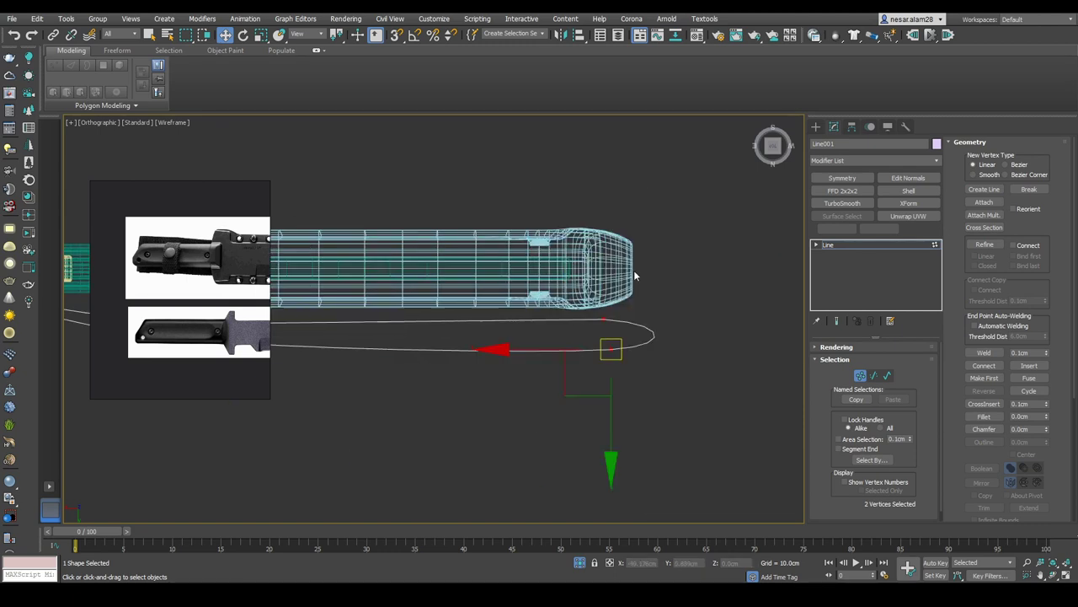
{"action": "left_click", "coordinate": [689, 317]}
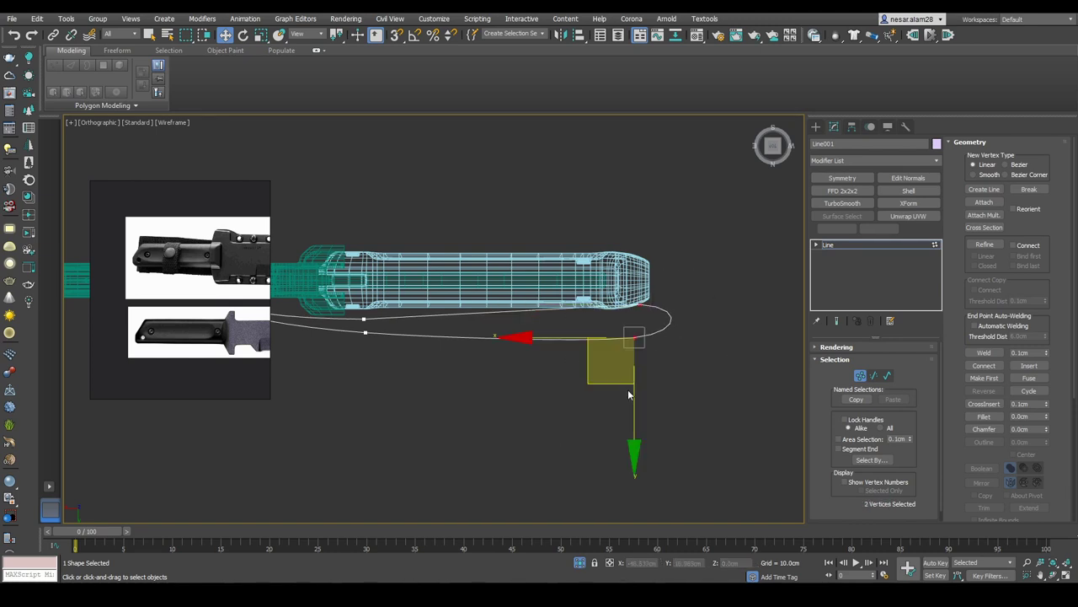
Step: Undo the last two adjustments to the line's vertices
{"action": "key", "text": "F3"}
{"action": "key", "text": "ctrl+z"}
{"action": "key", "text": "ctrl+z"}
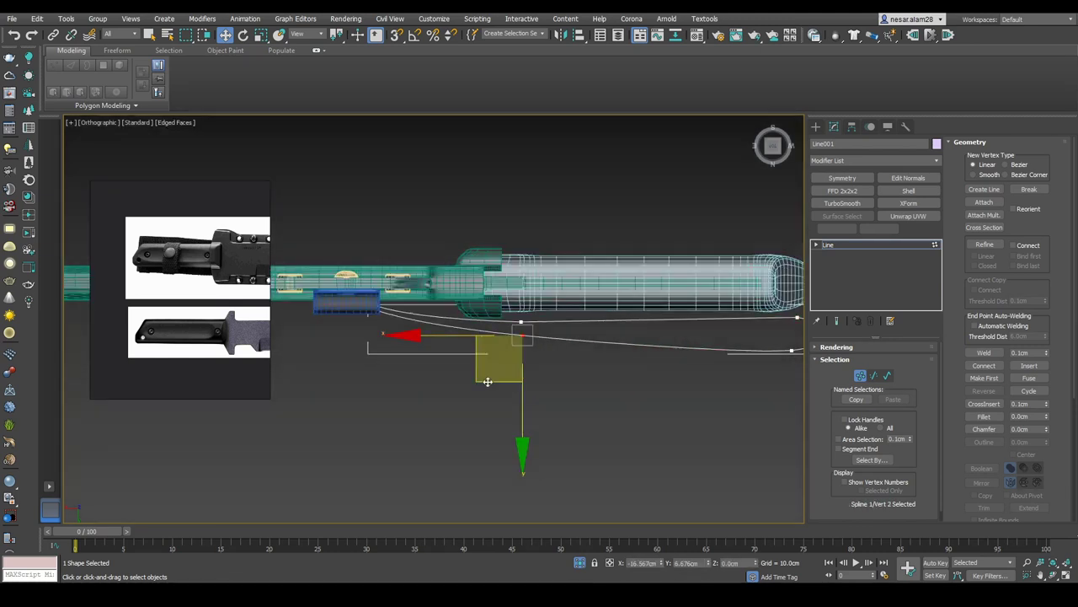
Step: Give the line's two vertices at the strap plate Bezier handles and rotate the handles to bend the curves
{"action": "scroll", "coordinate": [448, 337], "scroll_direction": "up", "scroll_amount": 5}
{"action": "key", "text": "F3"}
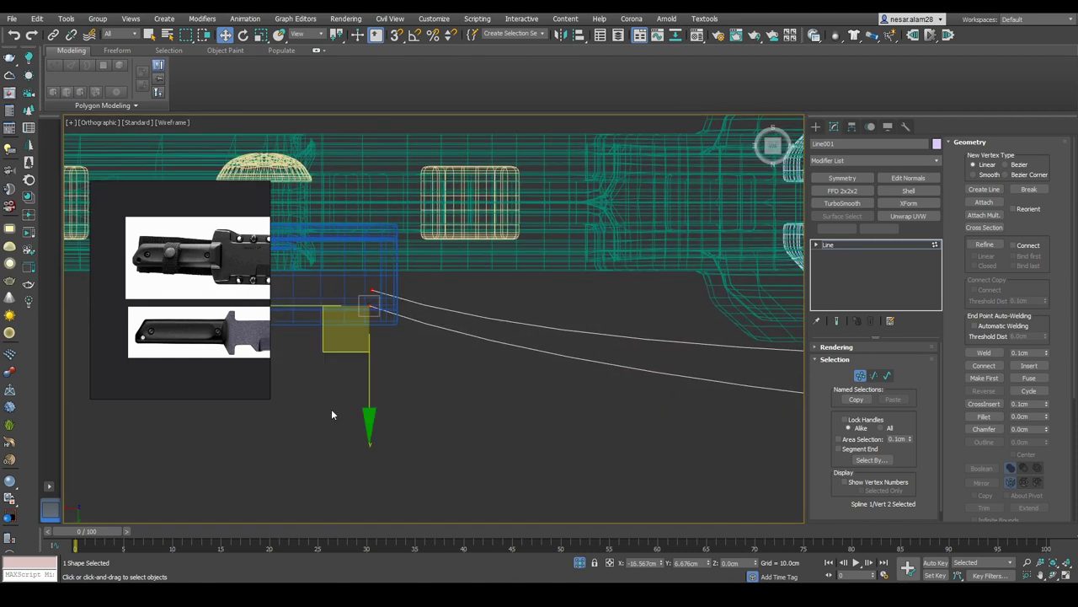
{"action": "left_click_drag", "start_coordinate": [383, 325], "coordinate": [353, 282]}
{"action": "middle_click_drag", "start_coordinate": [369, 334], "coordinate": [413, 303]}
{"action": "right_click", "coordinate": [445, 282]}
{"action": "left_click", "coordinate": [484, 237]}
{"action": "key", "text": "e"}
{"action": "middle_click_drag", "start_coordinate": [484, 237], "coordinate": [571, 289]}
{"action": "left_click_drag", "start_coordinate": [570, 289], "coordinate": [587, 236]}
{"action": "middle_click_drag", "start_coordinate": [543, 274], "coordinate": [602, 282]}
{"action": "scroll", "coordinate": [590, 274], "scroll_direction": "up", "scroll_amount": 2}
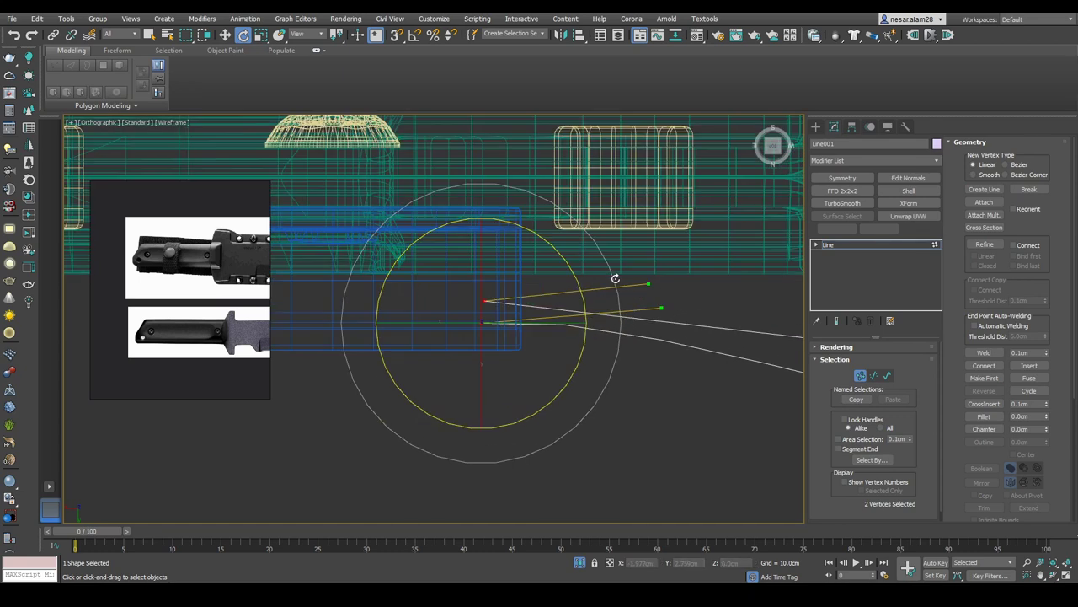
Step: Move the line's inner end vertex deeper into the strap plate and rotate its tangent handle
{"action": "left_click", "coordinate": [487, 300]}
{"action": "key", "text": "w"}
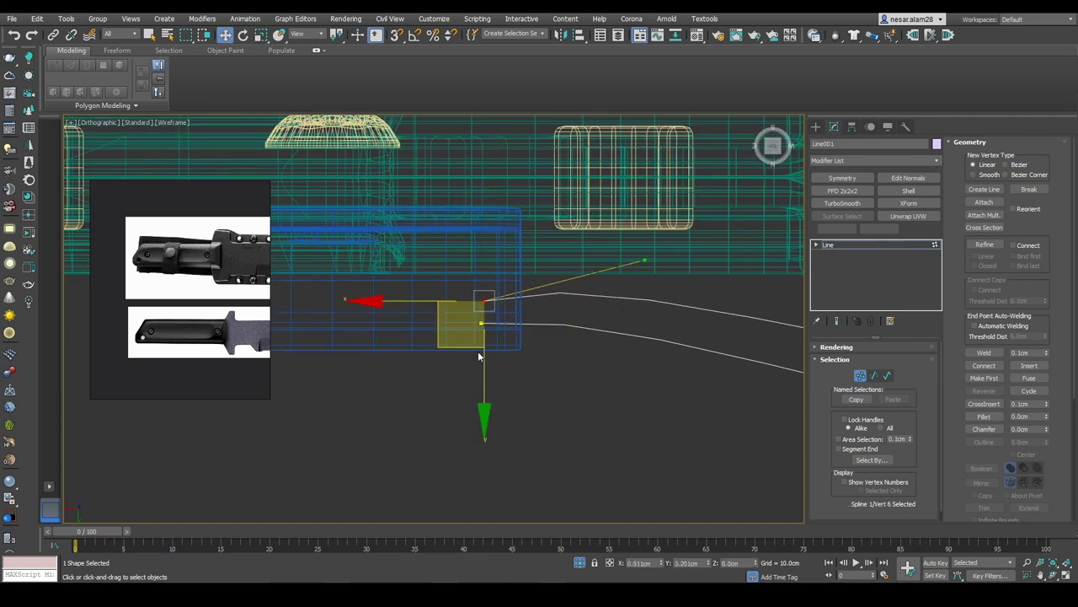
{"action": "key", "text": "e"}
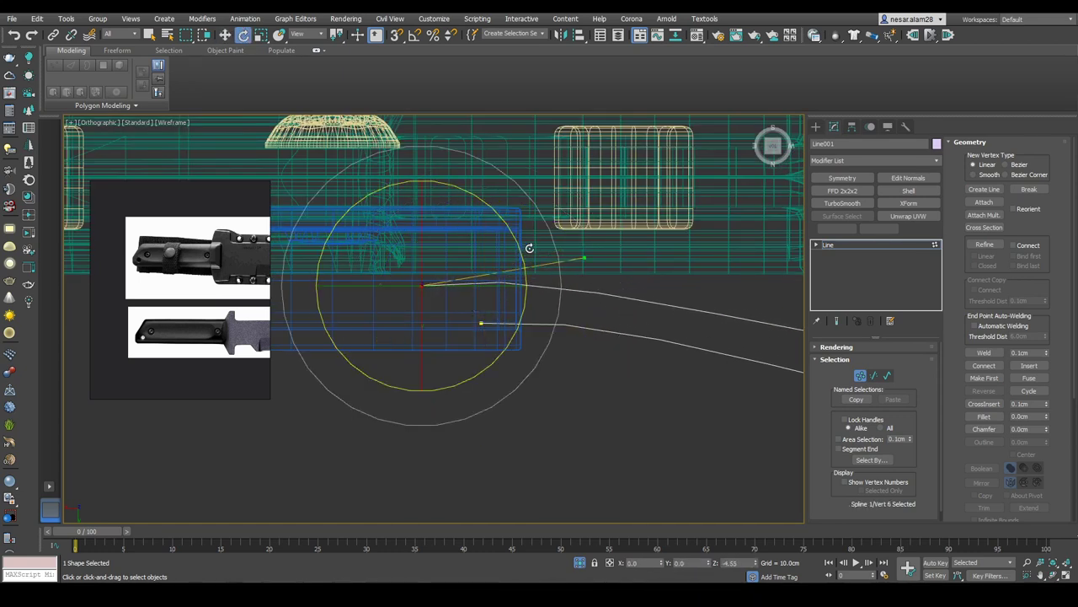
{"action": "scroll", "coordinate": [590, 337], "scroll_direction": "up", "scroll_amount": 4}
{"action": "scroll", "coordinate": [547, 328], "scroll_direction": "down", "scroll_amount": 3}
Step: Move the line's two vertices beside the guard along the handle toward the strap plate
{"action": "left_click_drag", "start_coordinate": [560, 308], "coordinate": [485, 340]}
{"action": "key", "text": "w"}
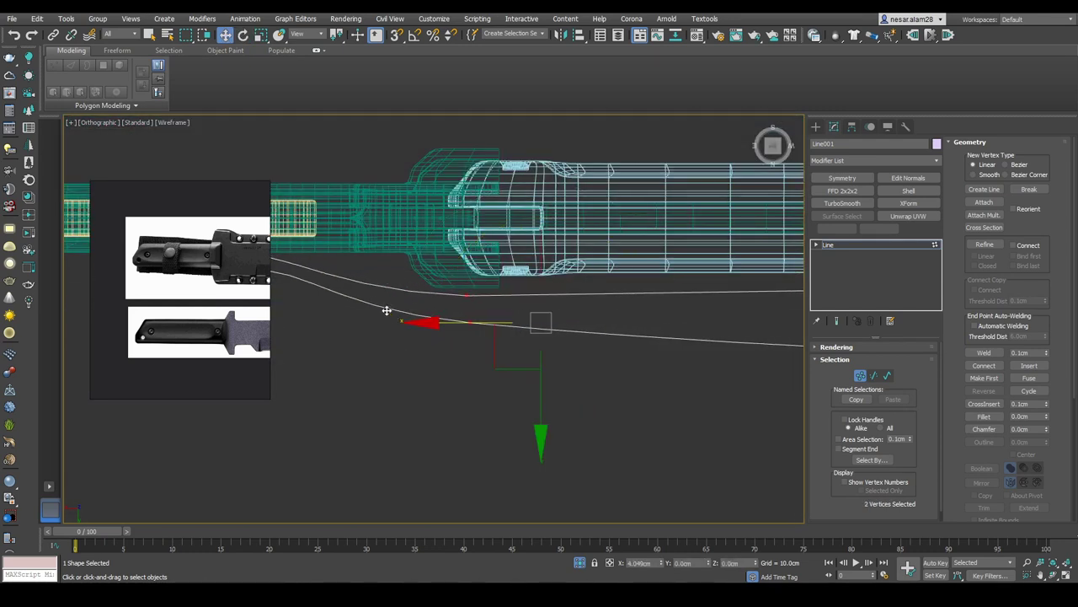
{"action": "scroll", "coordinate": [424, 326], "scroll_direction": "down", "scroll_amount": 3}
Step: Convert the line's two vertices at the handle's end to corners and fillet them into a rounded end
{"action": "left_click", "coordinate": [646, 311]}
{"action": "key", "text": "F3"}
{"action": "left_click_drag", "start_coordinate": [646, 312], "coordinate": [538, 398]}
{"action": "right_click", "coordinate": [621, 282]}
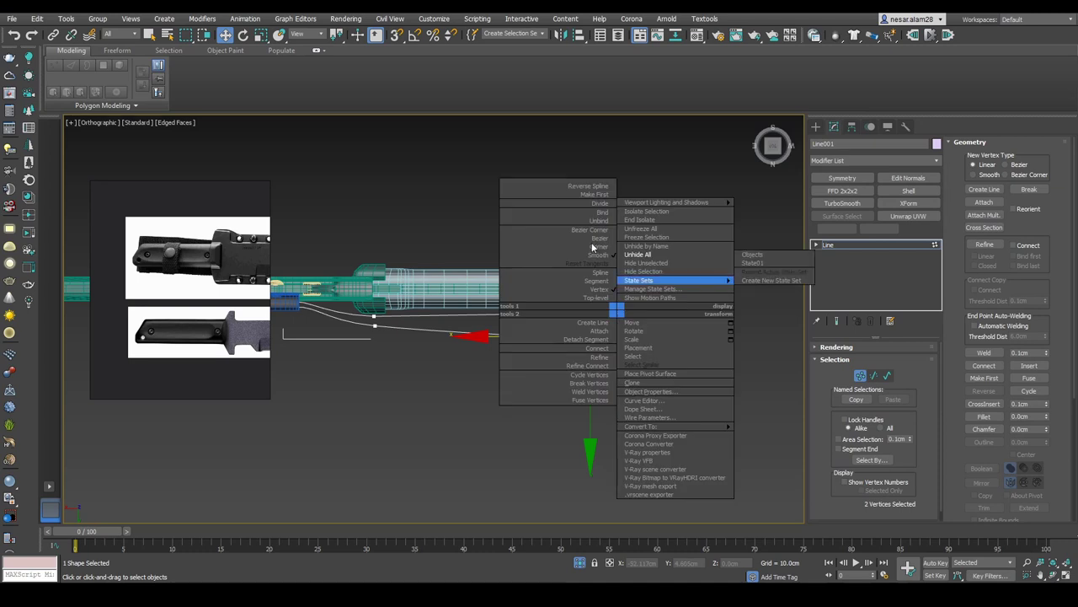
{"action": "right_click", "coordinate": [640, 253]}
{"action": "left_click", "coordinate": [621, 190]}
{"action": "scroll", "coordinate": [646, 296], "scroll_direction": "up", "scroll_amount": 5}
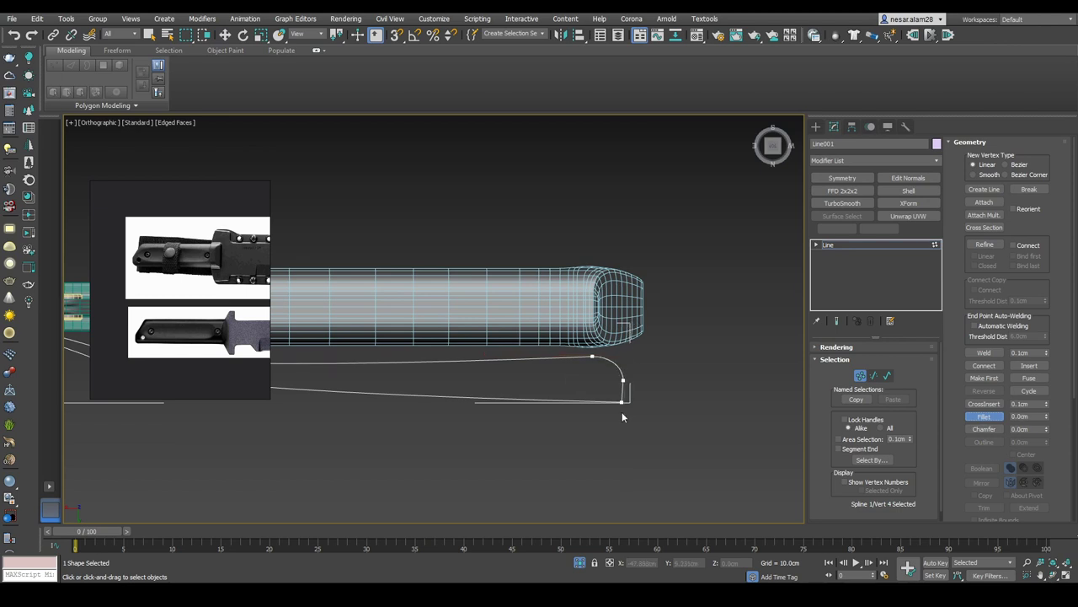
Step: Weld the two overlapping vertices in the middle of the line's rounded end and leave vertex editing
{"action": "key", "text": "w"}
{"action": "scroll", "coordinate": [636, 371], "scroll_direction": "up", "scroll_amount": 5}
{"action": "scroll", "coordinate": [637, 398], "scroll_direction": "up", "scroll_amount": 2}
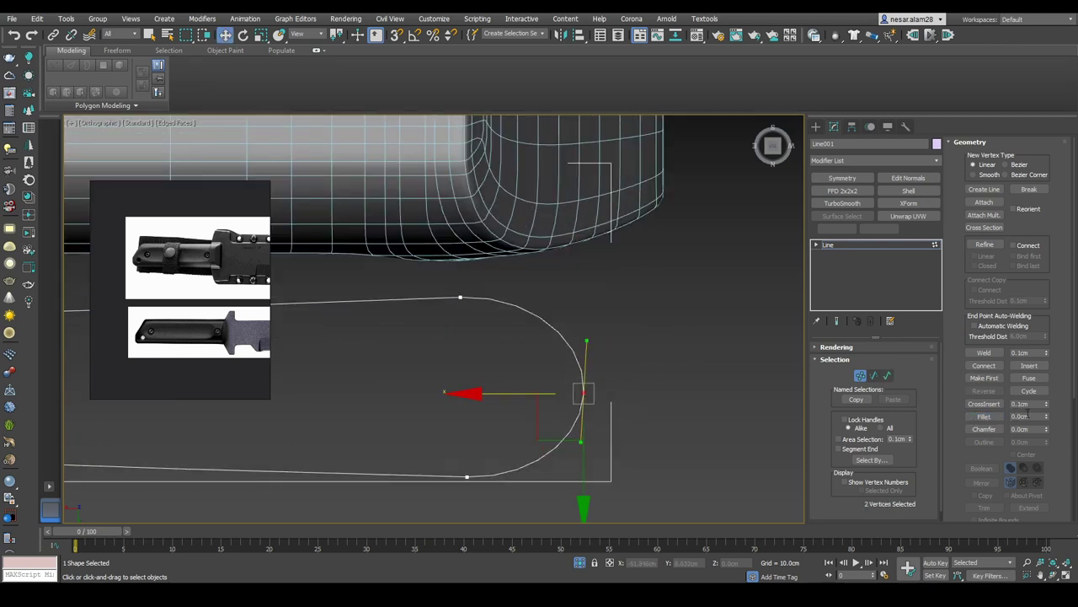
{"action": "scroll", "coordinate": [640, 395], "scroll_direction": "down", "scroll_amount": 5}
{"action": "key", "text": "1"}
Step: Make the line renderable in the renderer and viewport with a rectangular section 13.26 cm long and 0.45 cm wide
{"action": "middle_click_drag", "start_coordinate": [632, 388], "coordinate": [696, 323], "text": "alt"}
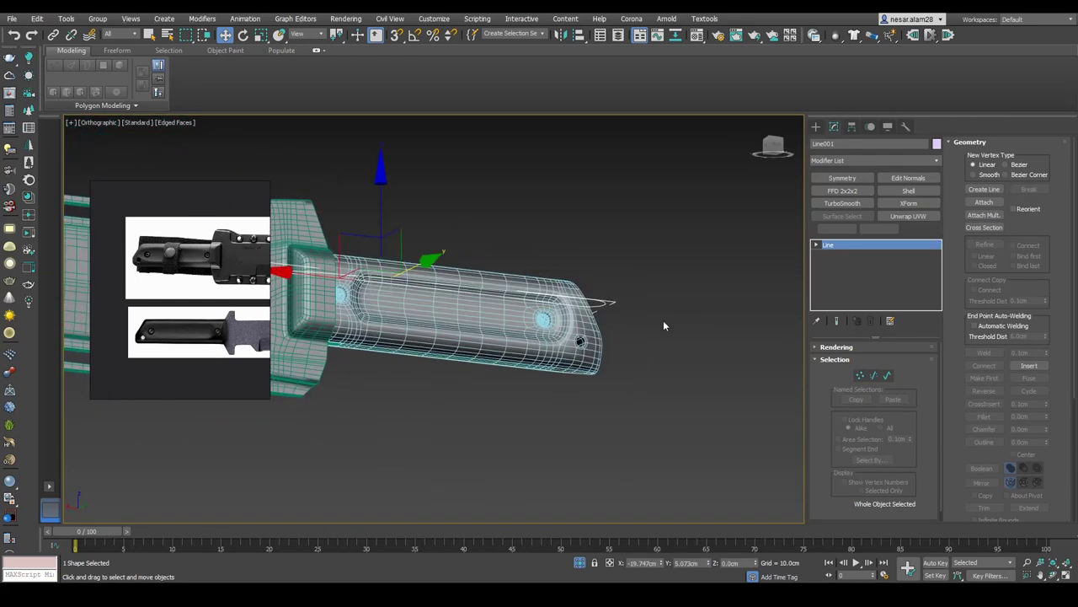
{"action": "left_click", "coordinate": [696, 323]}
{"action": "scroll", "coordinate": [696, 323], "scroll_direction": "up", "scroll_amount": 3}
{"action": "key", "text": "ctrl+z"}
{"action": "middle_click_drag", "start_coordinate": [758, 252], "coordinate": [774, 287], "text": "alt"}
{"action": "left_click", "coordinate": [836, 346]}
{"action": "left_click", "coordinate": [835, 349]}
{"action": "left_click", "coordinate": [835, 358]}
{"action": "left_click", "coordinate": [840, 453]}
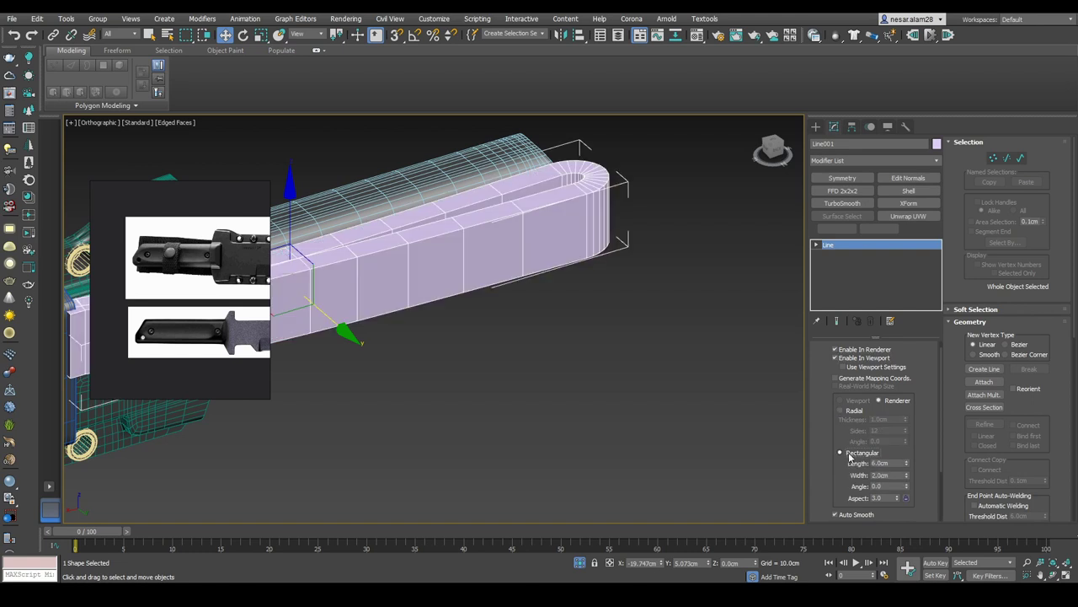
{"action": "right_click", "coordinate": [906, 481]}
{"action": "scroll", "coordinate": [904, 471], "scroll_direction": "down", "scroll_amount": 1}
{"action": "left_click_drag", "start_coordinate": [907, 466], "coordinate": [908, 425]}
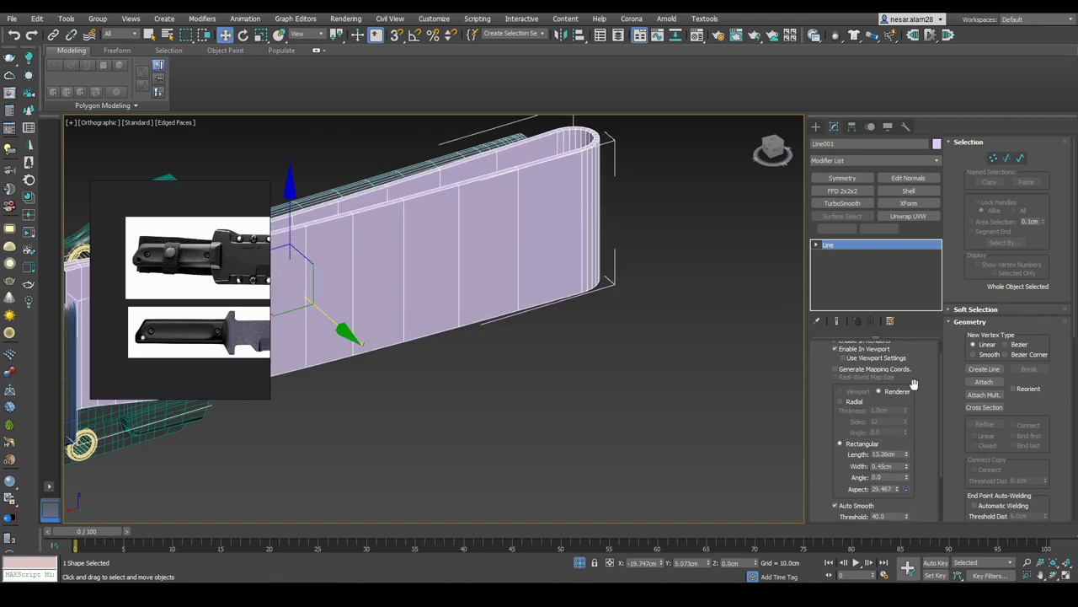
Step: Lower the strap in the front view to centre it on the strap plate
{"action": "scroll", "coordinate": [652, 284], "scroll_direction": "down", "scroll_amount": 3}
{"action": "middle_click_drag", "start_coordinate": [652, 283], "coordinate": [537, 267], "text": "alt"}
{"action": "key", "text": "f"}
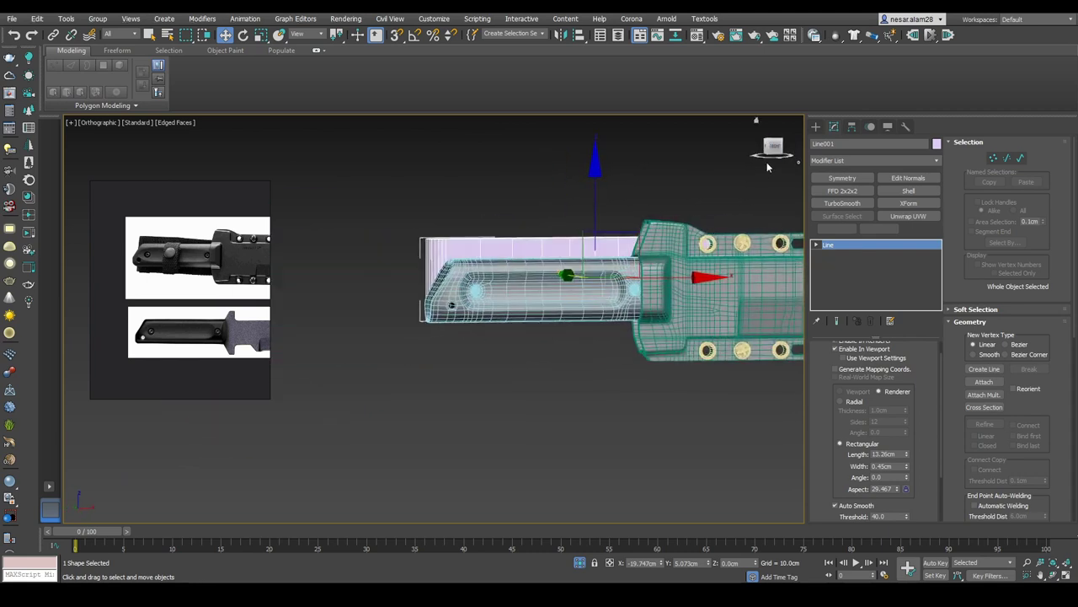
{"action": "key", "text": "F3"}
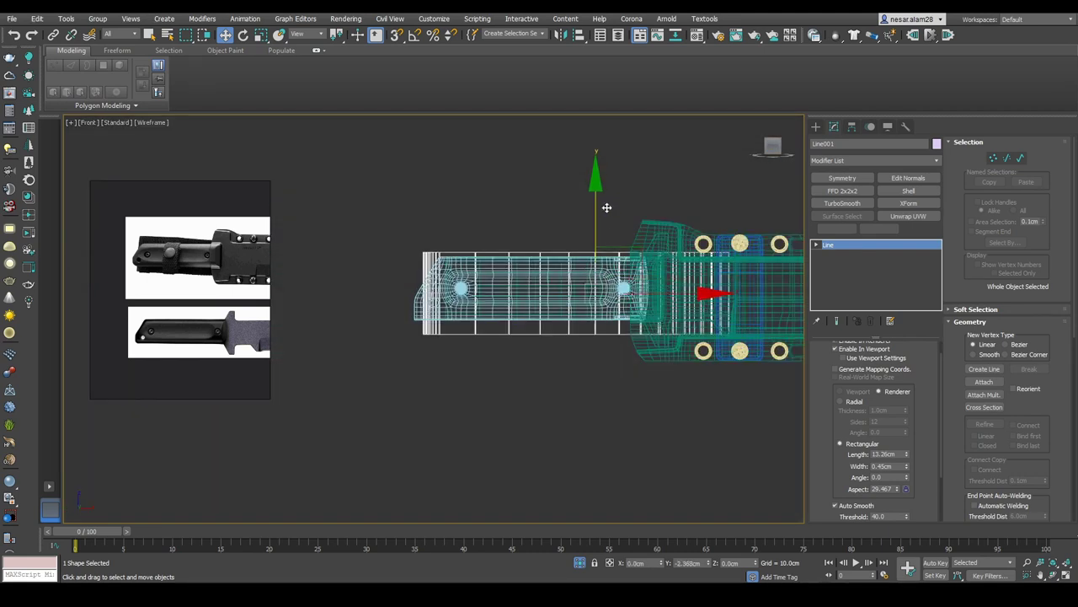
{"action": "key", "text": "F3"}
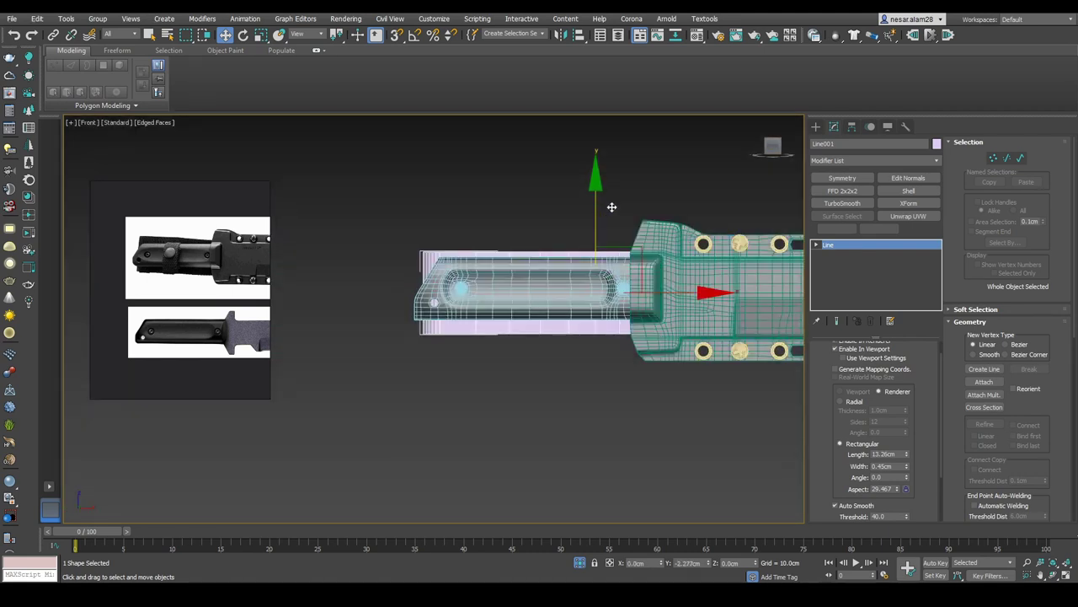
Step: Set the strap's section length to 14.719 cm and lower the strap to Z -3.271 cm
{"action": "left_click_drag", "start_coordinate": [912, 450], "coordinate": [911, 446]}
{"action": "key", "text": "F3"}
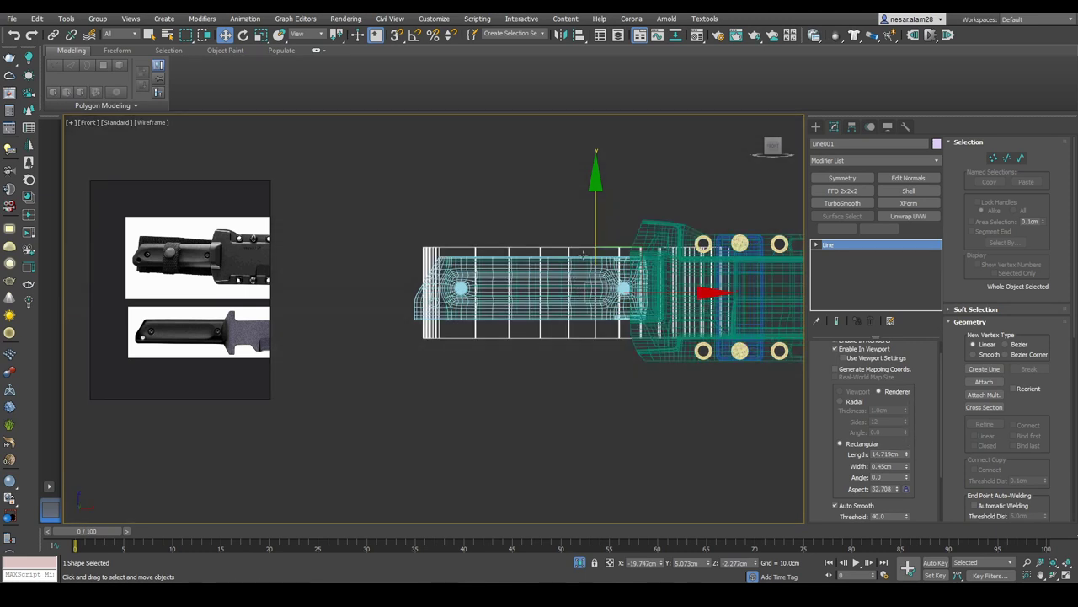
{"action": "key", "text": "F3"}
{"action": "mouse_move", "coordinate": [600, 208]}
{"action": "middle_mouse_down", "text": "alt"}
{"action": "mouse_move", "coordinate": [640, 211]}
{"action": "mouse_move", "coordinate": [563, 199]}
{"action": "middle_mouse_up", "text": "alt"}
{"action": "scroll", "coordinate": [910, 455], "scroll_direction": "up", "scroll_amount": 1}
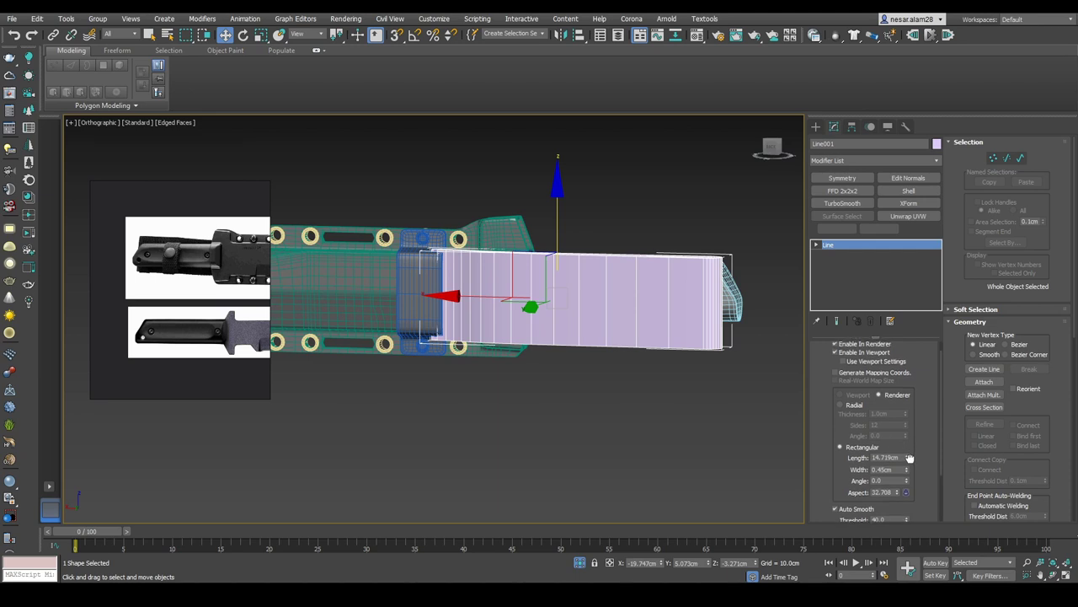
Step: Set the strap's section to 12.805 cm long and 0.7 cm wide and shift the strap to Y 4.836 cm
{"action": "left_click_drag", "start_coordinate": [906, 460], "coordinate": [907, 465]}
{"action": "middle_click_drag", "start_coordinate": [506, 354], "coordinate": [600, 407], "text": "alt"}
{"action": "left_click_drag", "start_coordinate": [907, 472], "coordinate": [916, 456]}
{"action": "key", "text": "shift+z"}
{"action": "key", "text": "F4"}
{"action": "key", "text": "shift+z"}
{"action": "left_click", "coordinate": [773, 147]}
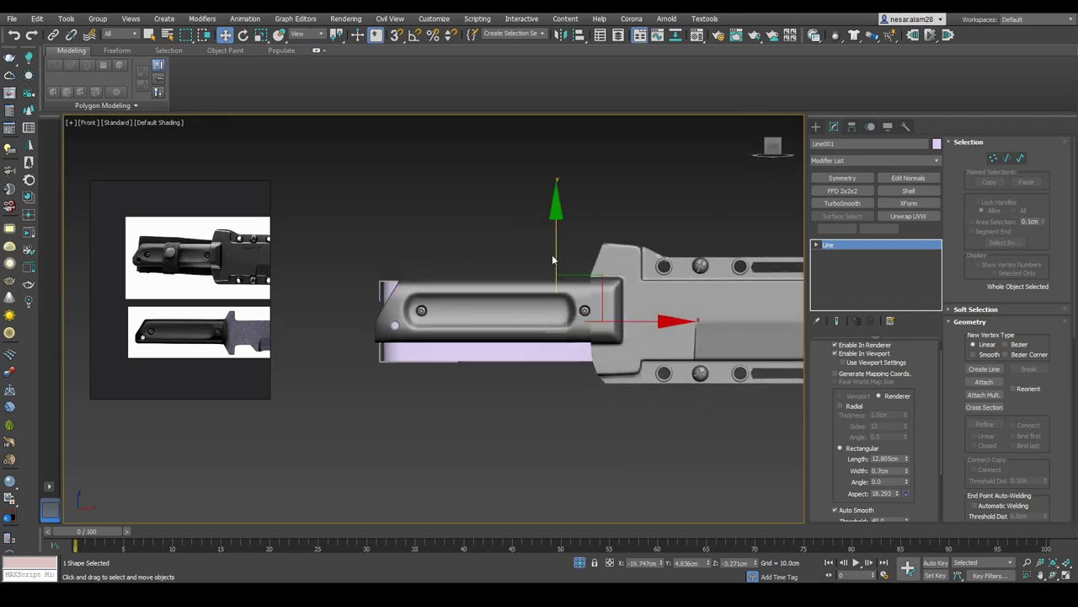
{"action": "key", "text": "F3"}
{"action": "key", "text": "F3"}
{"action": "mouse_move", "coordinate": [558, 240]}
{"action": "middle_mouse_down", "text": "alt"}
{"action": "mouse_move", "coordinate": [739, 303]}
{"action": "mouse_move", "coordinate": [674, 270]}
{"action": "middle_mouse_up", "text": "alt"}
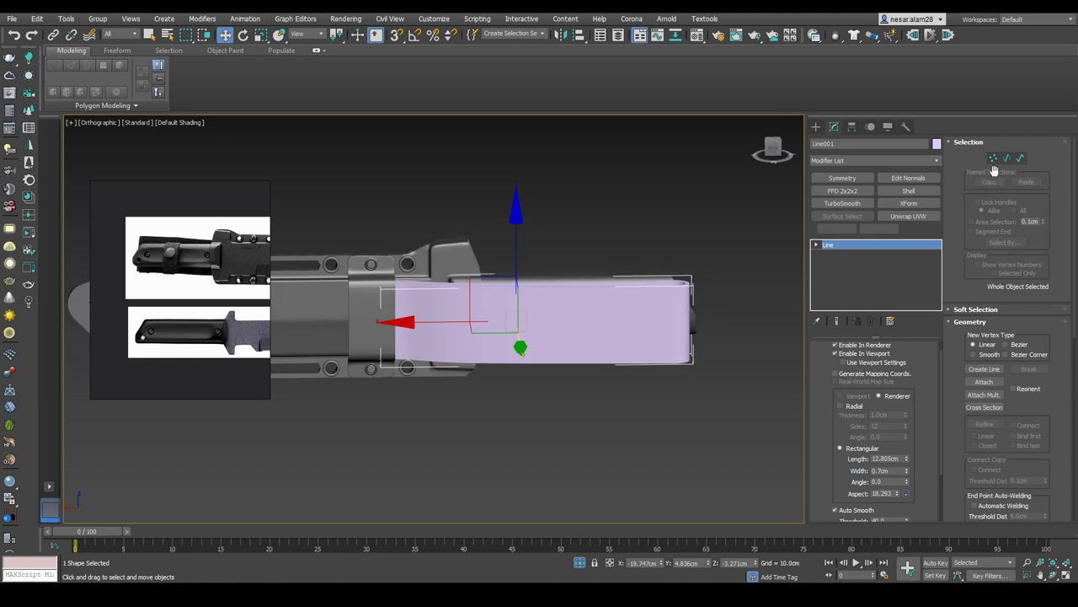
Step: Move the three vertices at the strap's rounded end outward past the end of the handle
{"action": "key", "text": "1"}
{"action": "left_click_drag", "start_coordinate": [638, 247], "coordinate": [703, 342]}
{"action": "middle_click_drag", "start_coordinate": [570, 325], "coordinate": [545, 306], "text": "alt"}
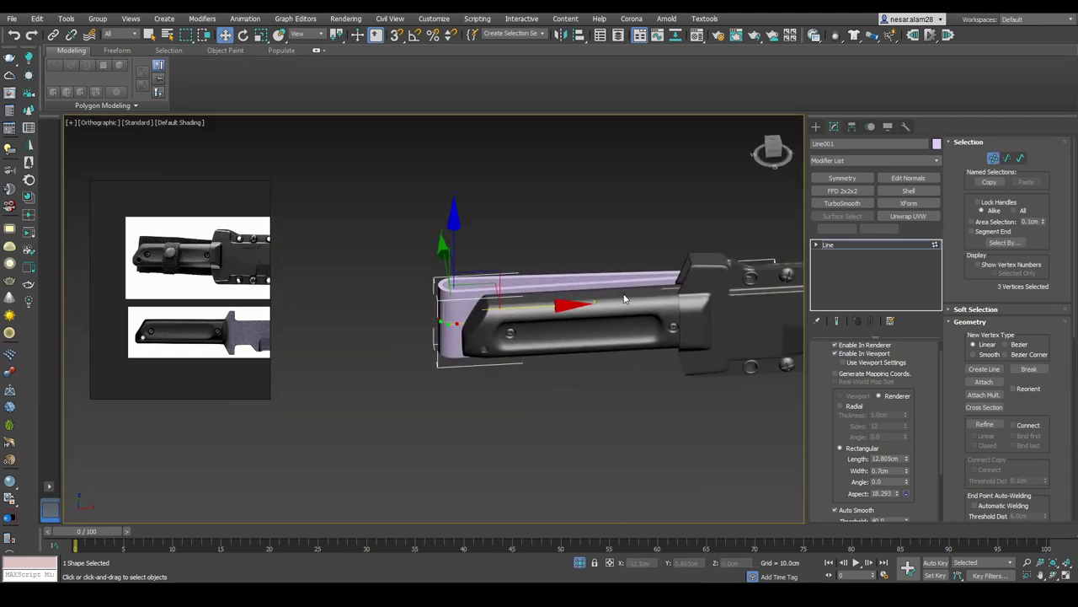
Step: Convert the strap to an Editable Poly and display its edges
{"action": "right_click", "coordinate": [620, 291]}
{"action": "mouse_move", "coordinate": [729, 409]}
{"action": "left_click", "coordinate": [785, 428]}
{"action": "scroll", "coordinate": [690, 458], "scroll_direction": "up", "scroll_amount": 3}
{"action": "key", "text": "F4"}
{"action": "scroll", "coordinate": [534, 315], "scroll_direction": "down", "scroll_amount": 2}
Step: Add supporting edge loops to the strap with Swift Loop
{"action": "middle_click_drag", "start_coordinate": [534, 314], "coordinate": [590, 337], "text": "alt"}
{"action": "scroll", "coordinate": [539, 320], "scroll_direction": "up", "scroll_amount": 3}
{"action": "scroll", "coordinate": [590, 337], "scroll_direction": "up", "scroll_amount": 2}
{"action": "left_click", "coordinate": [440, 65]}
{"action": "middle_click_drag", "start_coordinate": [705, 360], "coordinate": [585, 305], "text": "alt"}
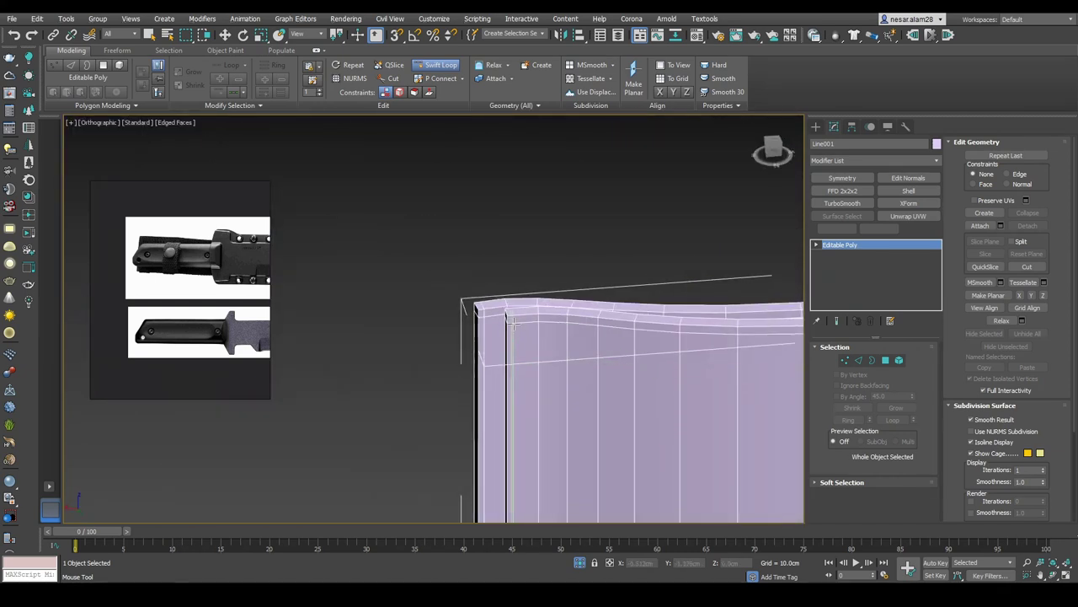
{"action": "scroll", "coordinate": [632, 338], "scroll_direction": "down", "scroll_amount": 5}
{"action": "key", "text": "w"}
Step: Connect the strap's long lengthwise edges with seven evenly spaced crosswise segments
{"action": "key", "text": "2"}
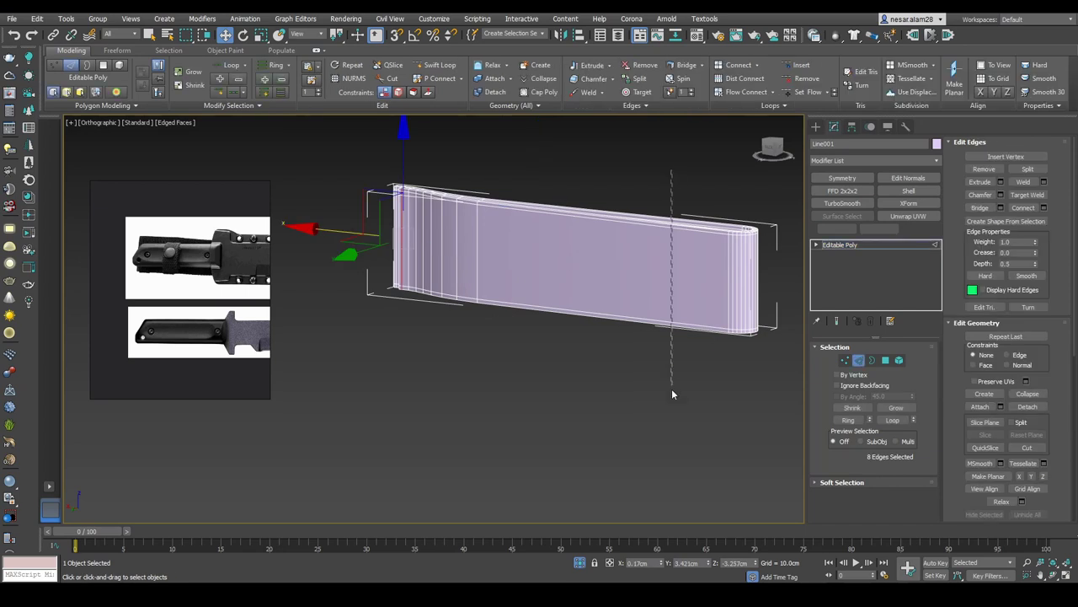
{"action": "left_click", "coordinate": [1043, 209]}
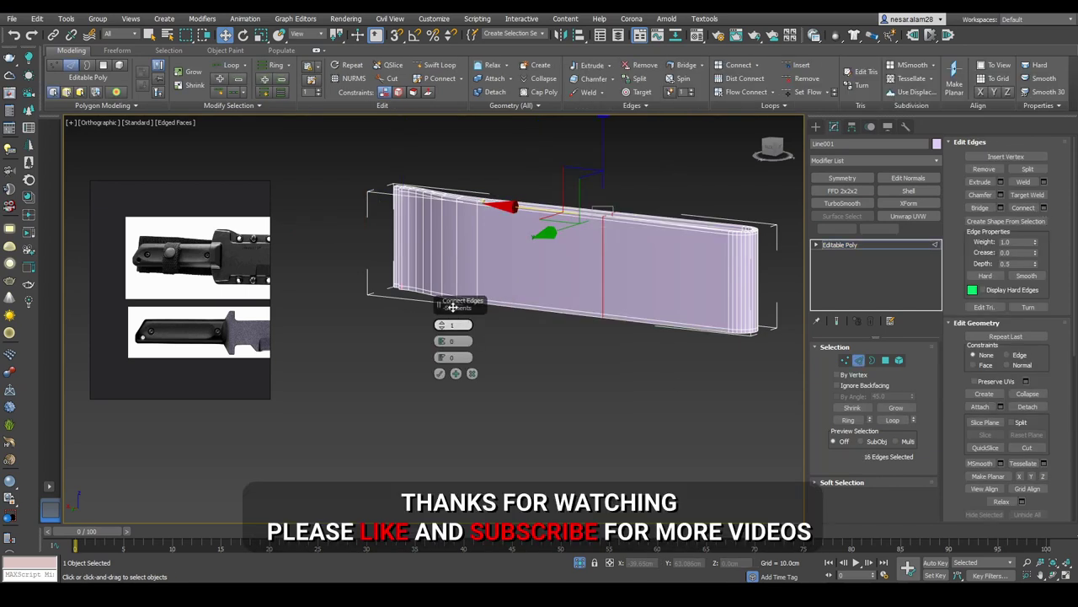
{"action": "left_click", "coordinate": [440, 373]}
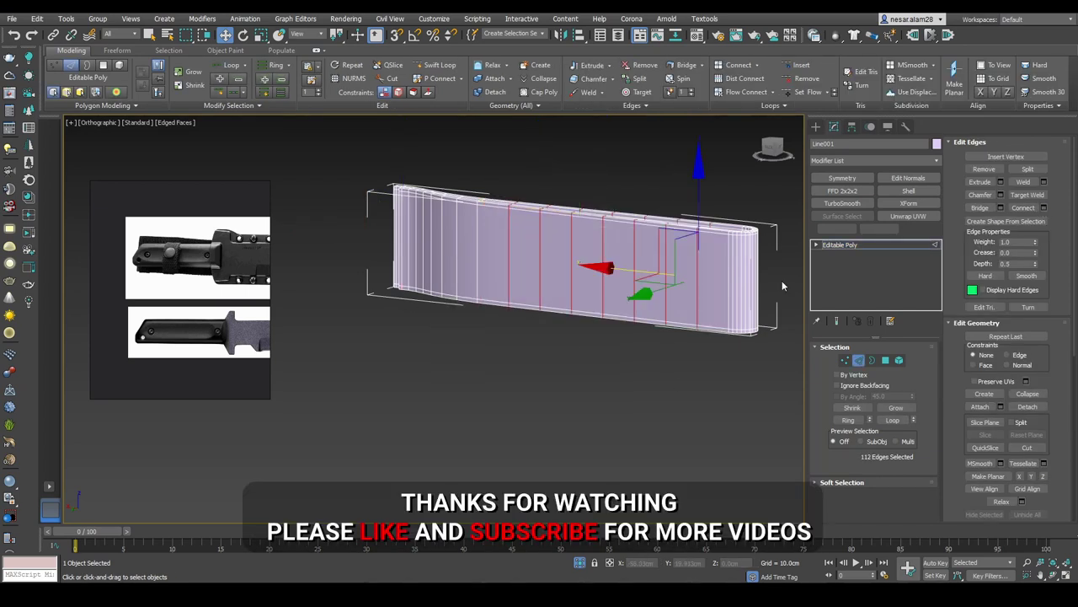
Step: Connect the ring of the strap's widthwise edges with three lengthwise segments and bring the other objects back into view
{"action": "left_click", "coordinate": [848, 420]}
{"action": "left_click", "coordinate": [1045, 208]}
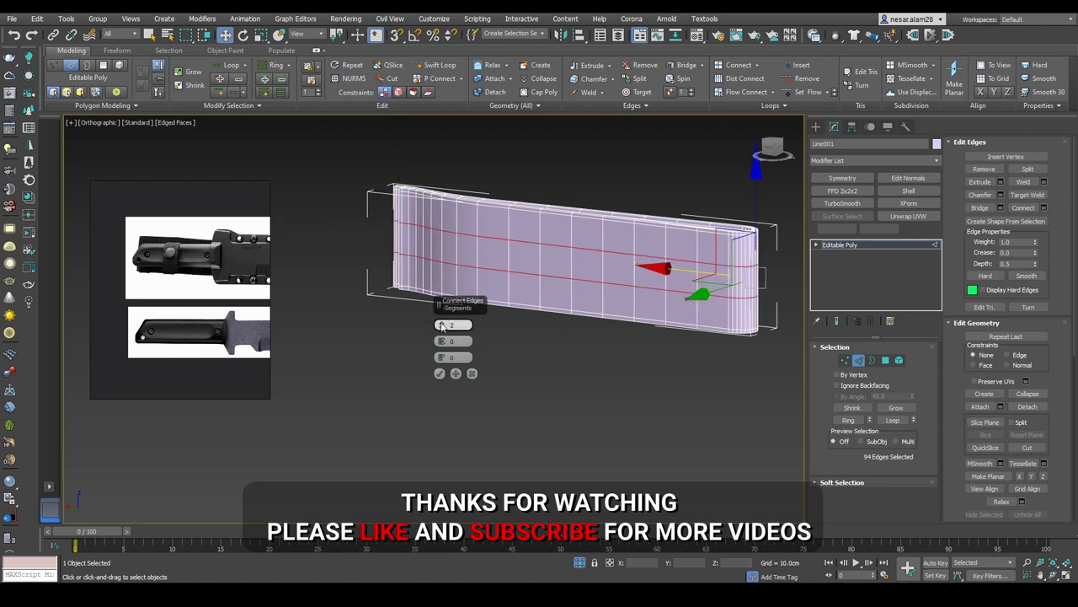
{"action": "left_click", "coordinate": [439, 374]}
{"action": "right_click", "coordinate": [645, 273]}
{"action": "left_click", "coordinate": [677, 422]}
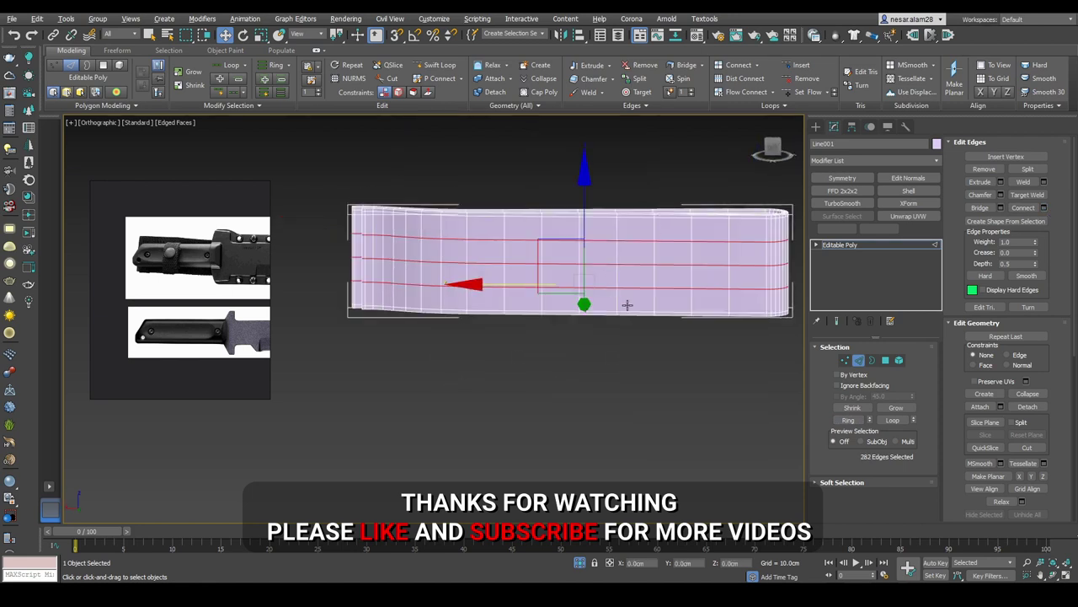
{"action": "right_click", "coordinate": [601, 234]}
{"action": "middle_click_drag", "start_coordinate": [602, 233], "coordinate": [553, 318], "text": "alt"}
{"action": "left_click", "coordinate": [858, 360]}
{"action": "middle_click_drag", "start_coordinate": [792, 354], "coordinate": [758, 278], "text": "alt"}
Step: Draw a new line wrapping around the knife handle in the left view
{"action": "left_click", "coordinate": [775, 150]}
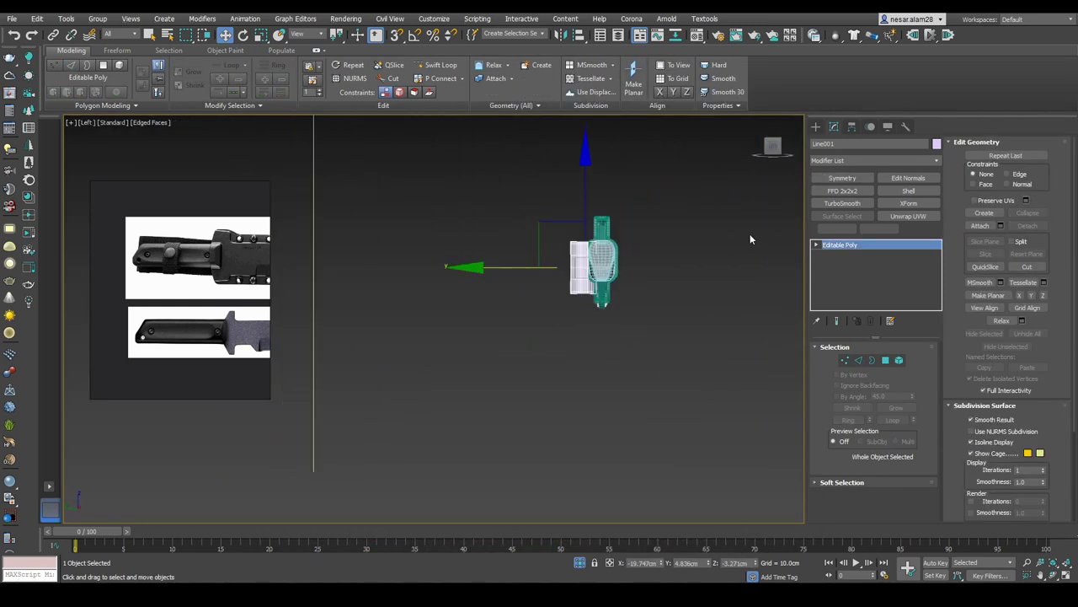
{"action": "key", "text": "F3"}
{"action": "left_click", "coordinate": [699, 236]}
{"action": "key", "text": "F3"}
{"action": "scroll", "coordinate": [567, 227], "scroll_direction": "up", "scroll_amount": 3}
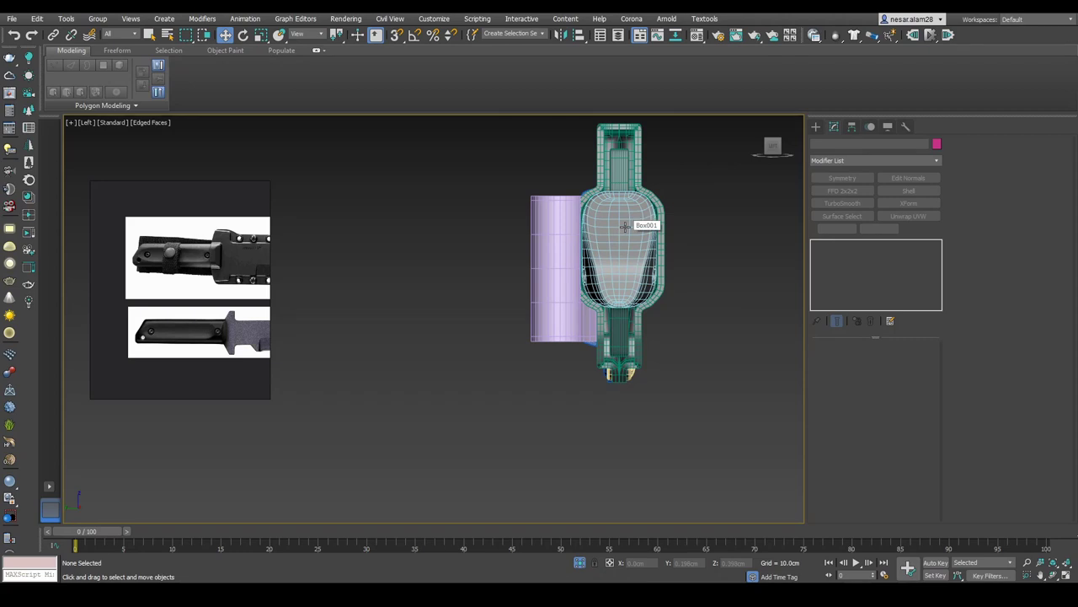
{"action": "left_click", "coordinate": [815, 125]}
{"action": "left_click", "coordinate": [852, 203]}
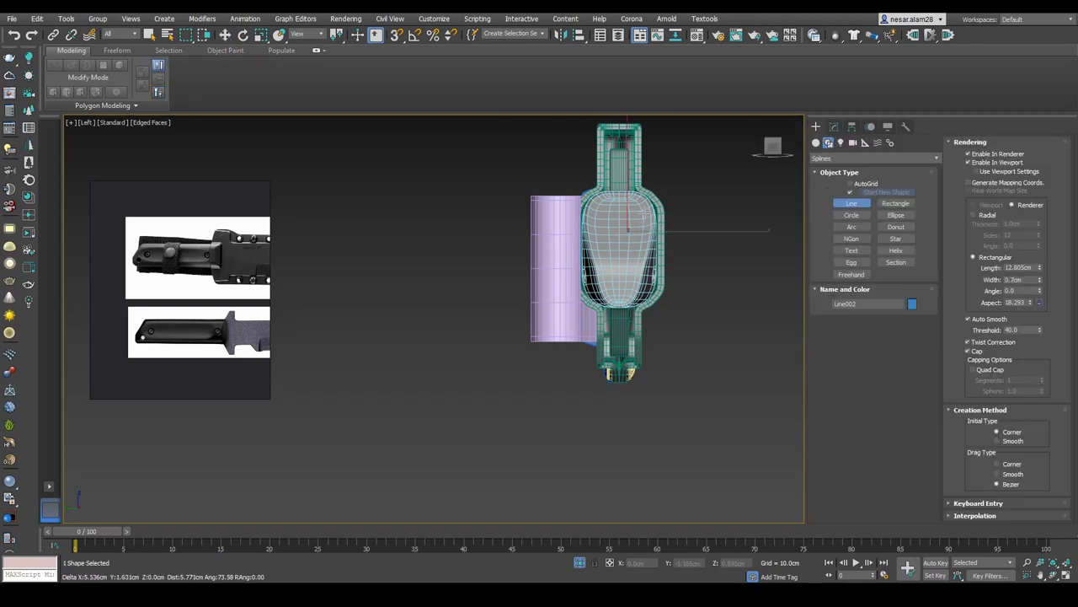
{"action": "key", "text": "F3"}
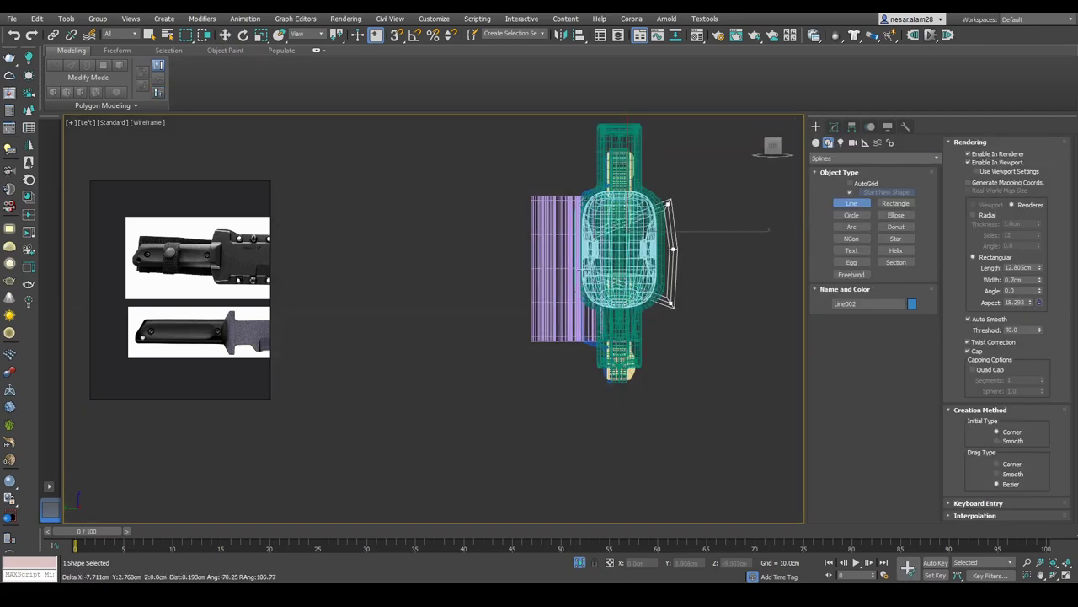
{"action": "right_click", "coordinate": [678, 267]}
Step: Change the new line's upper vertex to Smooth
{"action": "left_click", "coordinate": [833, 125]}
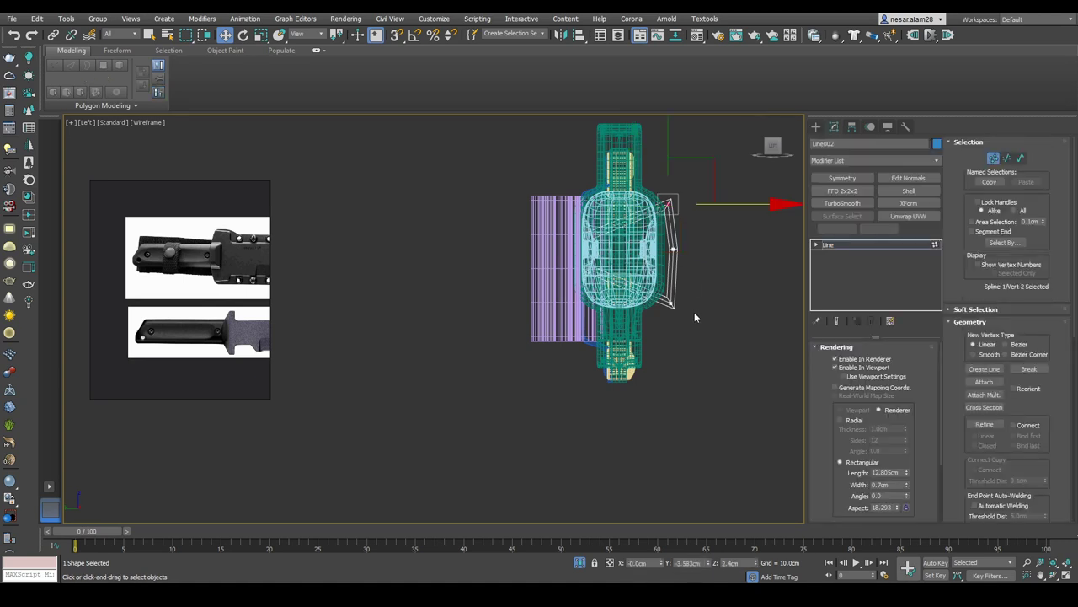
{"action": "right_click", "coordinate": [657, 224]}
{"action": "left_click", "coordinate": [644, 171]}
{"action": "scroll", "coordinate": [644, 171], "scroll_direction": "up", "scroll_amount": 5}
{"action": "middle_click_drag", "start_coordinate": [644, 171], "coordinate": [683, 253], "text": "alt"}
Step: Move all the band line's vertices along the handle to the reference strap's position and set its section length to 6.787 cm
{"action": "key", "text": "F3"}
{"action": "key", "text": "f"}
{"action": "left_click_drag", "start_coordinate": [679, 193], "coordinate": [704, 286]}
{"action": "left_click_drag", "start_coordinate": [727, 225], "coordinate": [497, 226]}
{"action": "middle_click_drag", "start_coordinate": [497, 226], "coordinate": [544, 247]}
{"action": "scroll", "coordinate": [544, 248], "scroll_direction": "up", "scroll_amount": 2}
{"action": "left_click_drag", "start_coordinate": [906, 484], "coordinate": [904, 497]}
{"action": "middle_click_drag", "start_coordinate": [573, 311], "coordinate": [741, 180], "text": "alt"}
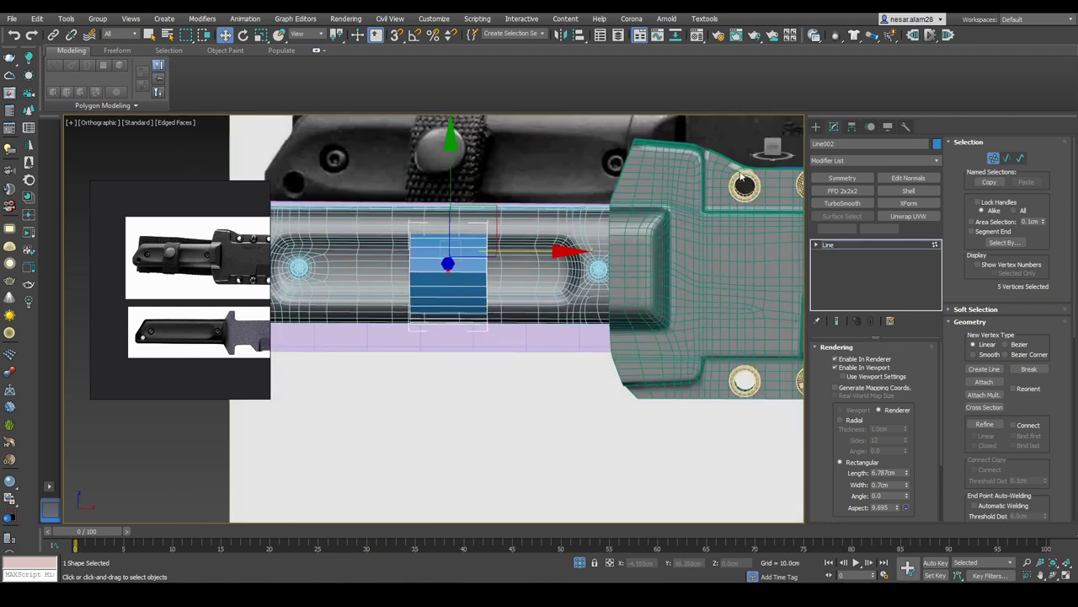
Step: Smooth the band line in the left view and reposition its upper and lower vertices around the handle
{"action": "mouse_move", "coordinate": [773, 148]}
{"action": "left_mouse_down"}
{"action": "mouse_move", "coordinate": [670, 253]}
{"action": "mouse_move", "coordinate": [772, 153]}
{"action": "left_mouse_up"}
{"action": "left_click", "coordinate": [771, 153]}
{"action": "right_click", "coordinate": [586, 296]}
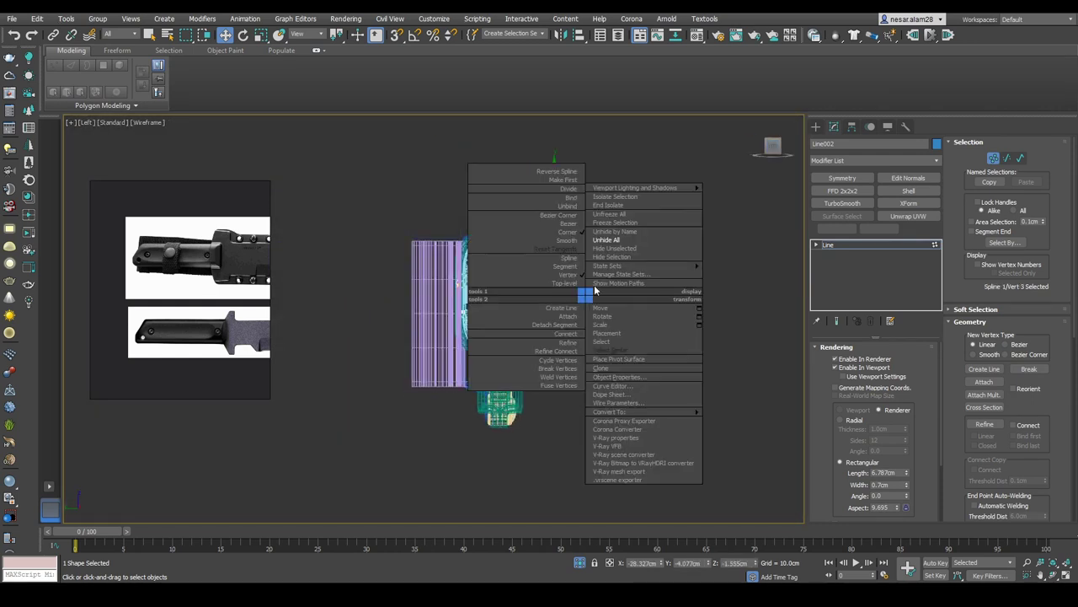
{"action": "left_click", "coordinate": [574, 235]}
{"action": "scroll", "coordinate": [483, 262], "scroll_direction": "up", "scroll_amount": 2}
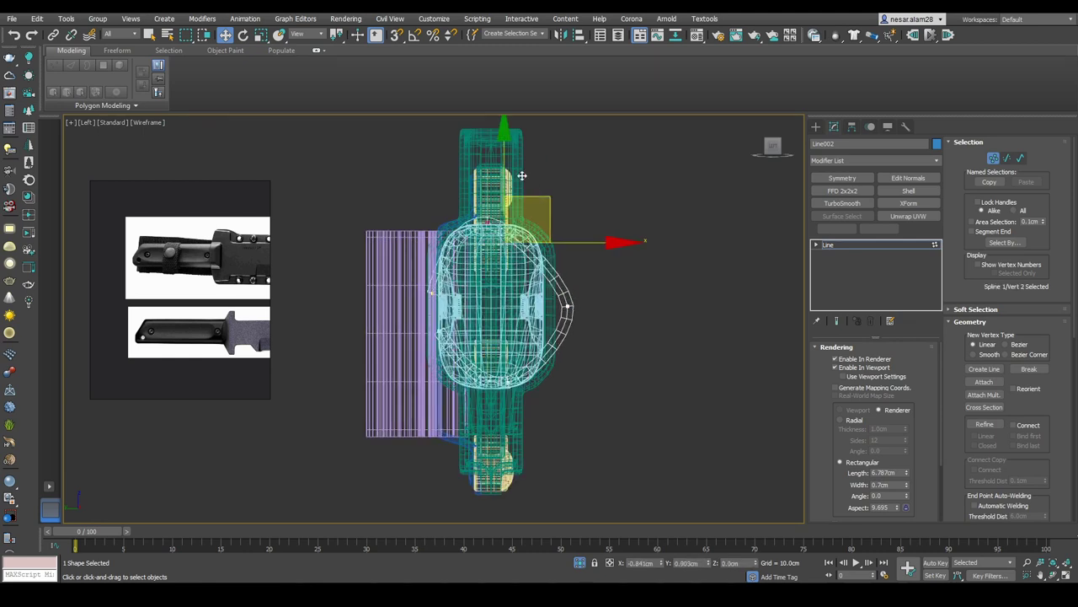
{"action": "left_click", "coordinate": [508, 384]}
{"action": "key", "text": "F3"}
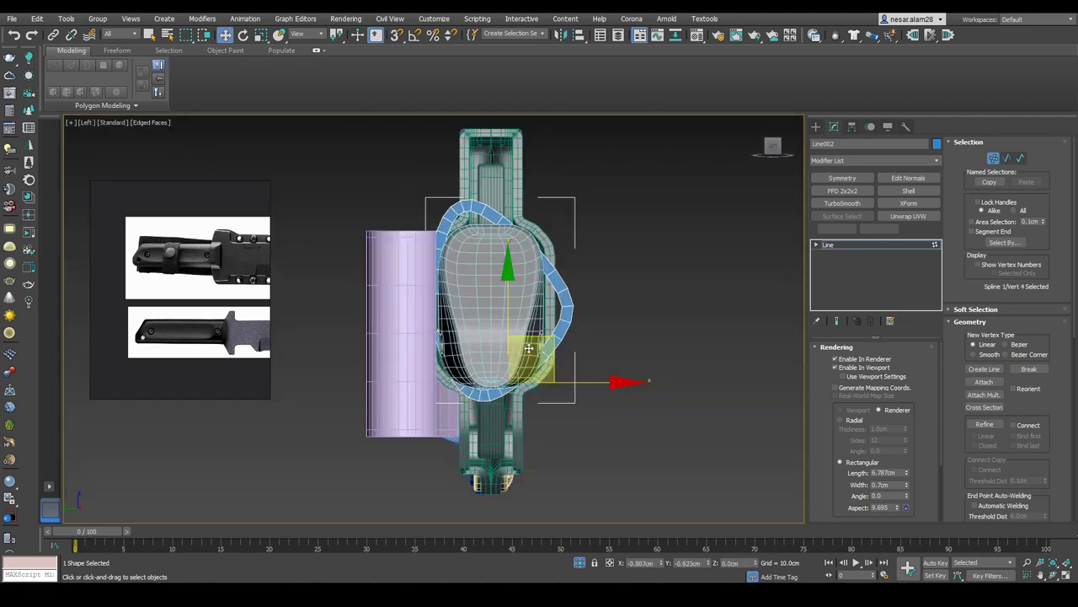
Step: Convert the band's outer side vertex to Bezier, lengthen its tangent handles and move it inward toward the handle
{"action": "left_click", "coordinate": [568, 305]}
{"action": "key", "text": "F3"}
{"action": "right_click", "coordinate": [611, 286]}
{"action": "left_click", "coordinate": [586, 238]}
{"action": "key", "text": "r"}
{"action": "left_click_drag", "start_coordinate": [587, 270], "coordinate": [603, 223]}
{"action": "key", "text": "F3"}
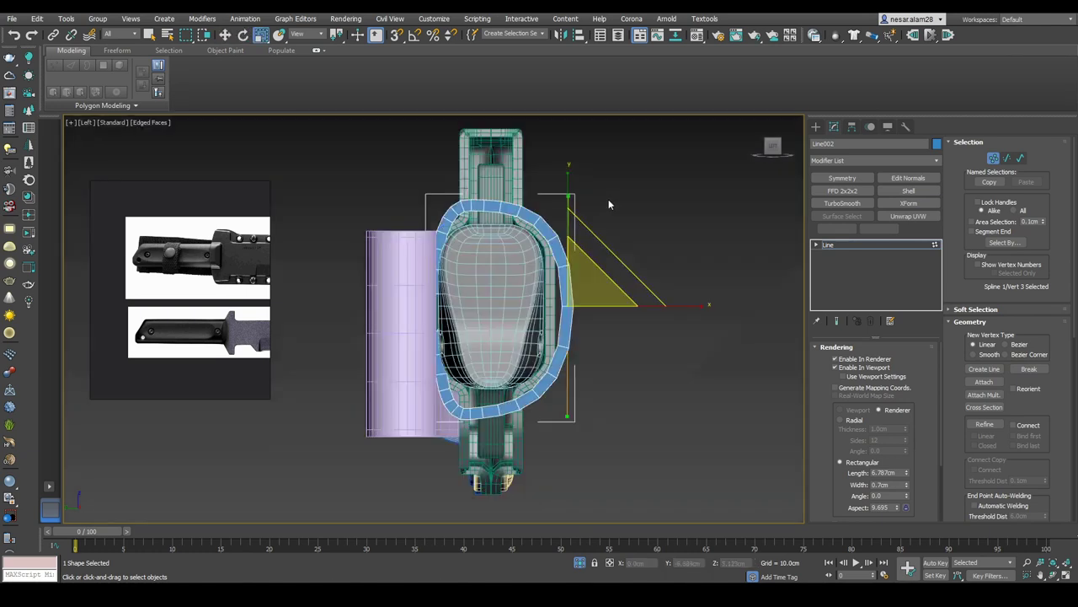
{"action": "key", "text": "w"}
{"action": "key", "text": "ctrl+z"}
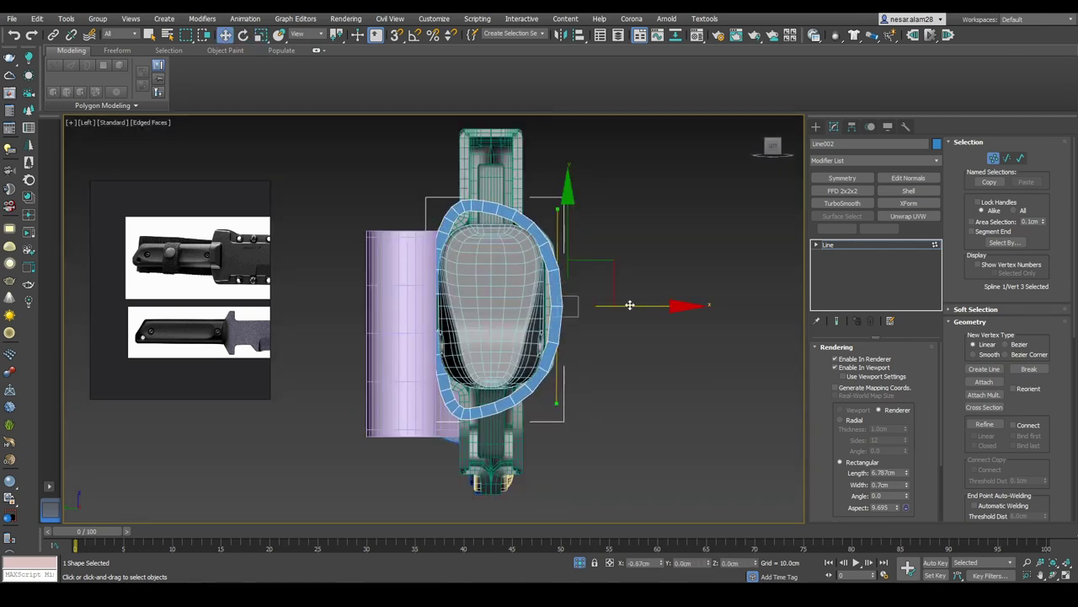
Step: Move the band line's upper and lower vertices closer to the handle's outline in the left view
{"action": "left_click", "coordinate": [450, 226]}
{"action": "scroll", "coordinate": [455, 190], "scroll_direction": "up", "scroll_amount": 2}
{"action": "key", "text": "F3"}
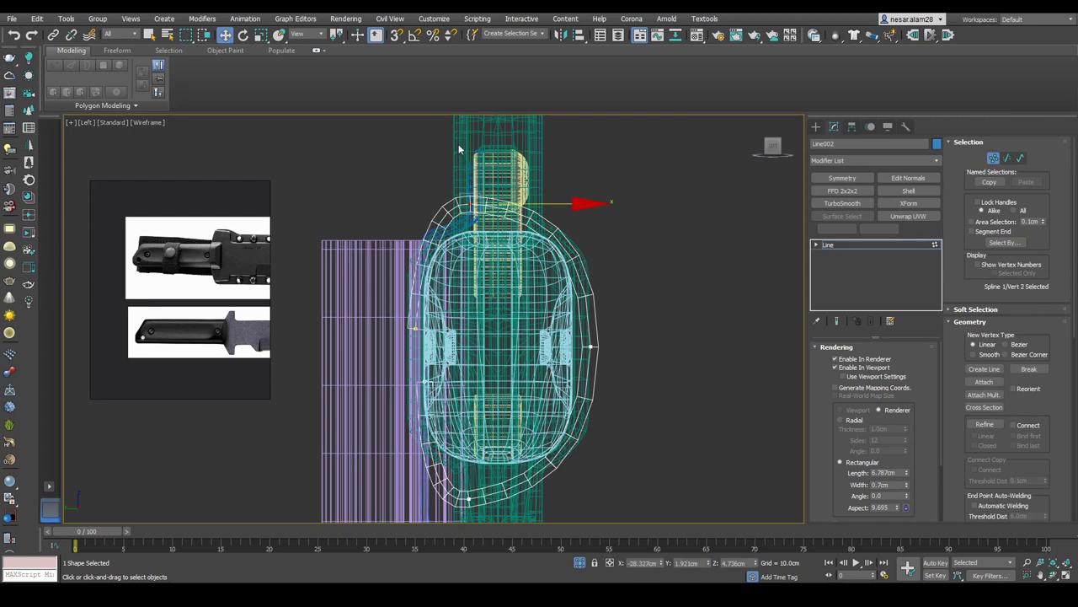
{"action": "key", "text": "F3"}
{"action": "left_click", "coordinate": [535, 219]}
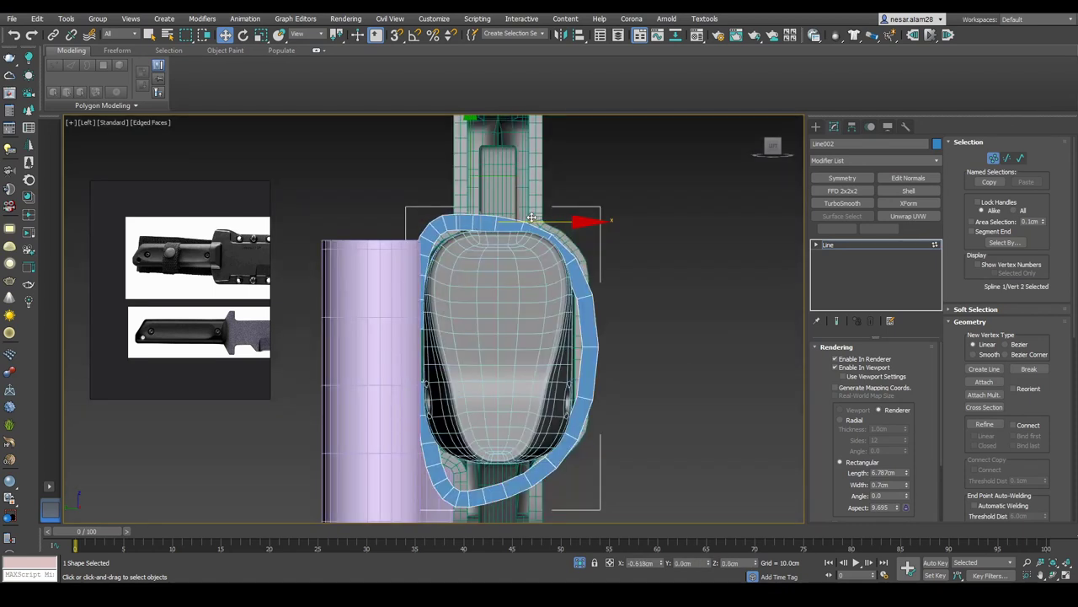
{"action": "middle_click_drag", "start_coordinate": [531, 217], "coordinate": [532, 133]}
{"action": "key", "text": "F3"}
{"action": "left_click", "coordinate": [483, 401]}
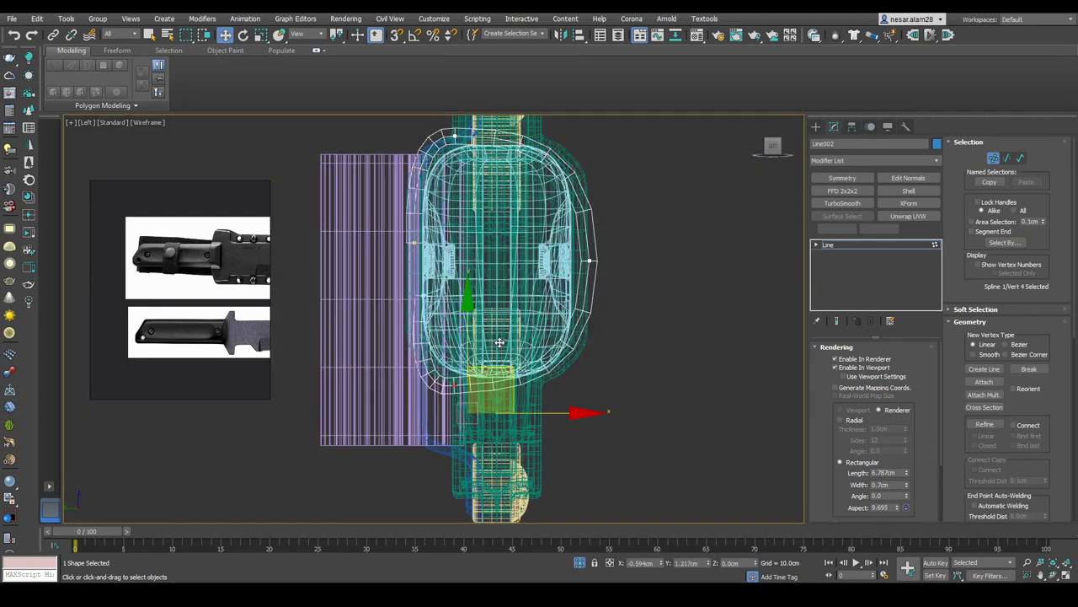
{"action": "key", "text": "F3"}
Step: Reset the tangents of the band's outer side vertex and lengthen its tangent handles by scaling
{"action": "left_click", "coordinate": [590, 262]}
{"action": "key", "text": "F3"}
{"action": "right_click", "coordinate": [614, 233]}
{"action": "left_click", "coordinate": [599, 186]}
{"action": "middle_click_drag", "start_coordinate": [610, 215], "coordinate": [607, 266]}
{"action": "key", "text": "e"}
{"action": "key", "text": "r"}
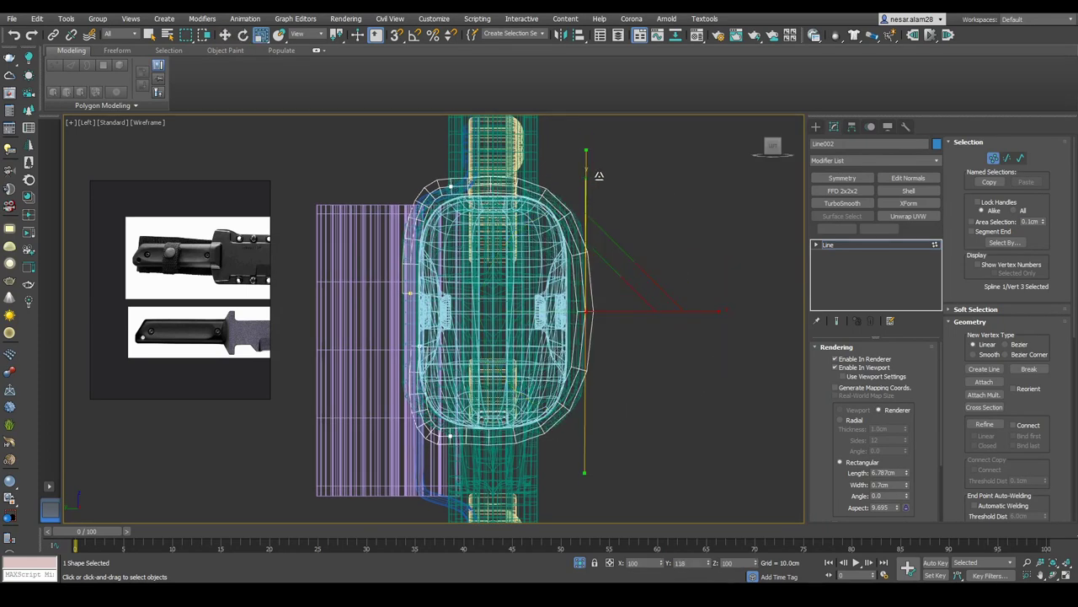
{"action": "key", "text": "F3"}
{"action": "middle_click_drag", "start_coordinate": [599, 175], "coordinate": [602, 163]}
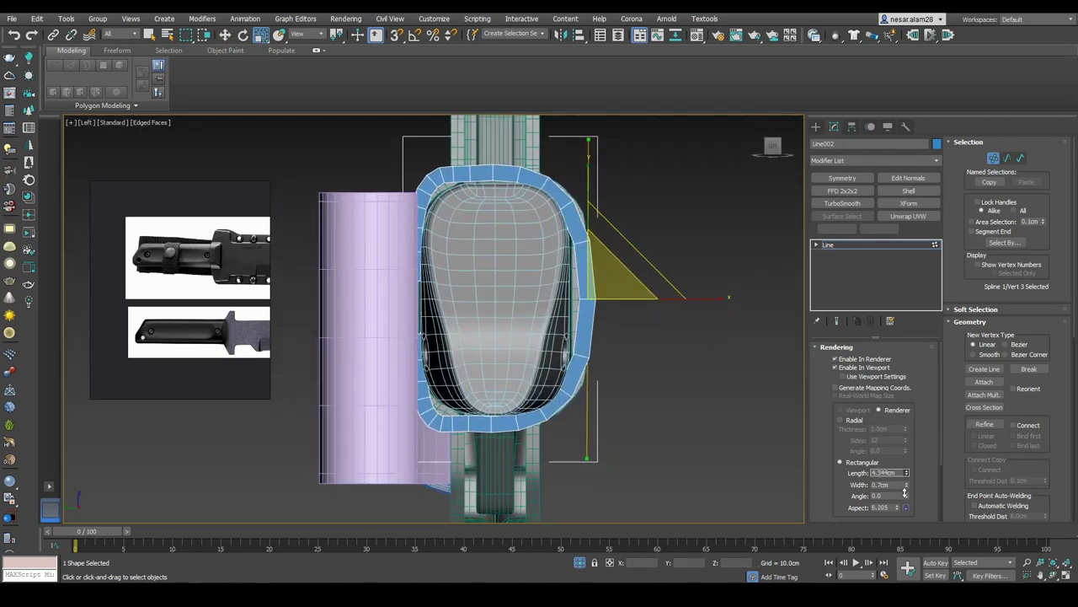
Step: Set the band's section width to 0.27 cm and isolate the band with the long strap for vertex editing
{"action": "left_click_drag", "start_coordinate": [908, 486], "coordinate": [903, 508]}
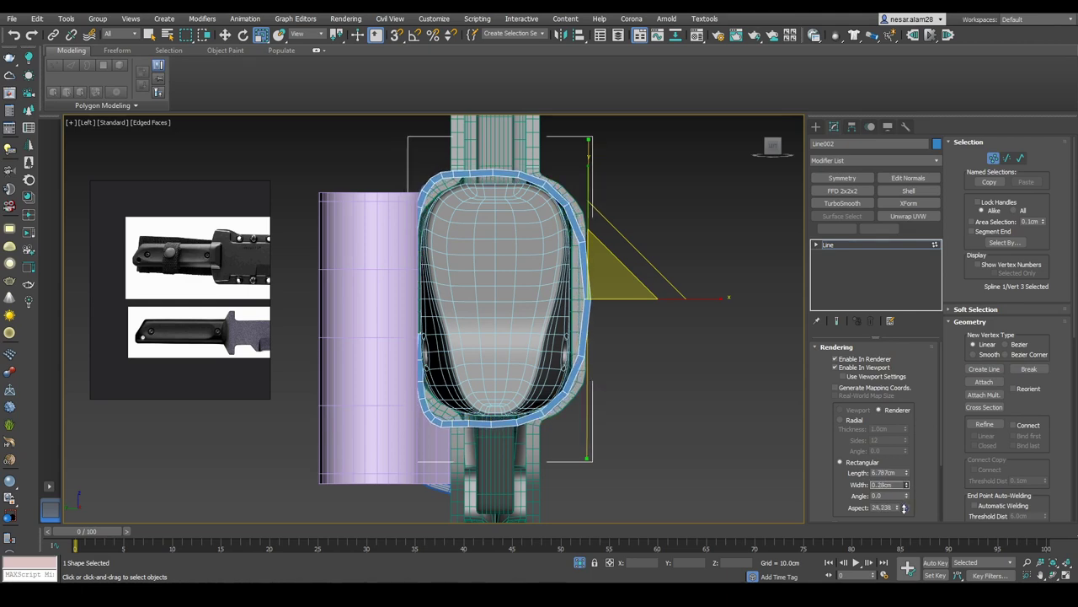
{"action": "middle_click_drag", "start_coordinate": [697, 399], "coordinate": [573, 343], "text": "alt"}
{"action": "key", "text": "l"}
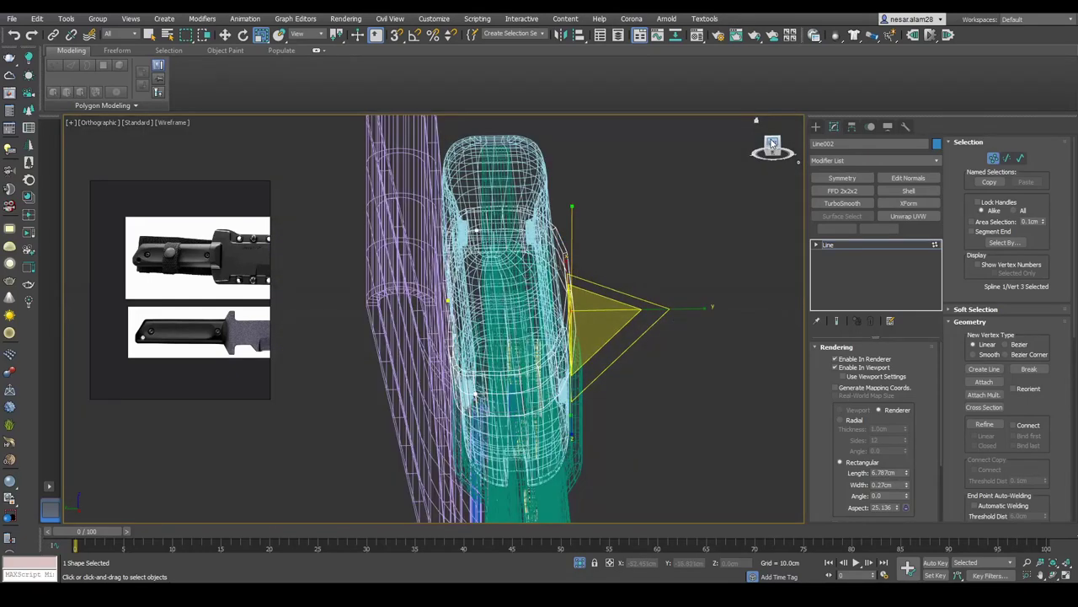
{"action": "key", "text": "F3"}
{"action": "mouse_move", "coordinate": [469, 341]}
{"action": "middle_mouse_down"}
{"action": "mouse_move", "coordinate": [484, 370]}
{"action": "mouse_move", "coordinate": [688, 228]}
{"action": "middle_mouse_up"}
{"action": "key", "text": "alt+q"}
{"action": "key", "text": "l"}
{"action": "left_click", "coordinate": [409, 304]}
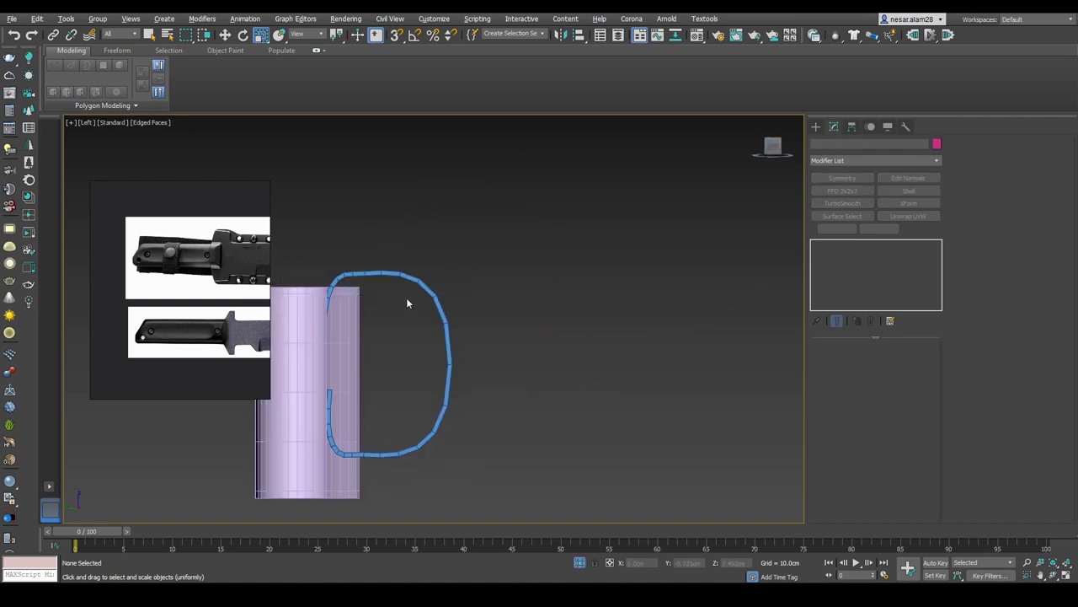
{"action": "left_click", "coordinate": [449, 332]}
{"action": "middle_click_drag", "start_coordinate": [449, 333], "coordinate": [539, 286], "text": "alt"}
{"action": "left_click", "coordinate": [993, 158]}
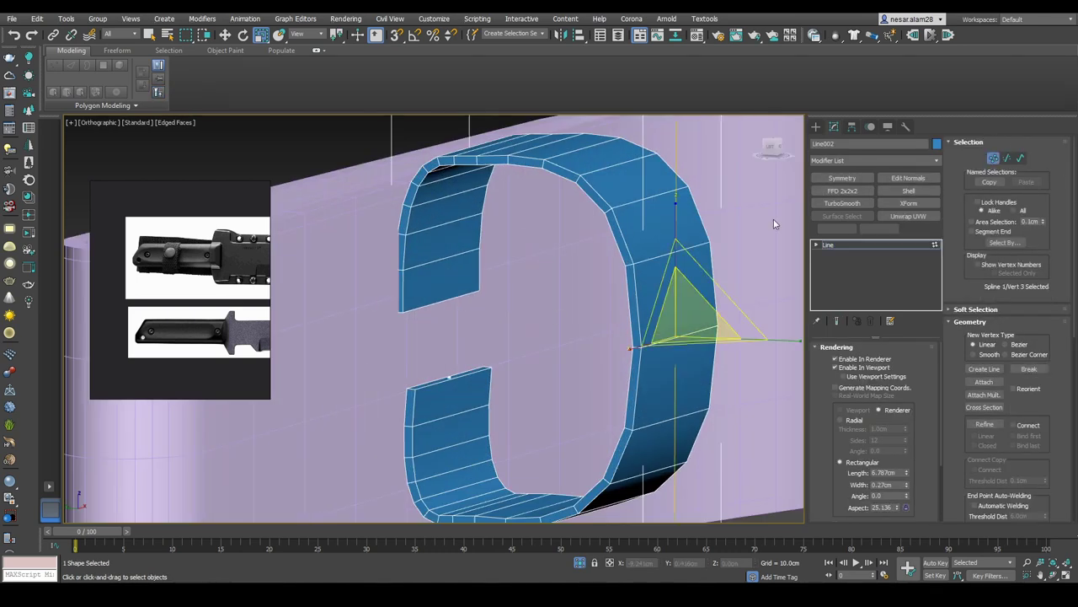
Step: Change the band's lower end vertex to Smooth and rotate its tangent to line up with the strap
{"action": "key", "text": "w"}
{"action": "left_click", "coordinate": [438, 361]}
{"action": "left_click", "coordinate": [449, 376]}
{"action": "middle_click_drag", "start_coordinate": [449, 376], "coordinate": [522, 362], "text": "alt"}
{"action": "left_click_drag", "start_coordinate": [768, 148], "coordinate": [744, 226]}
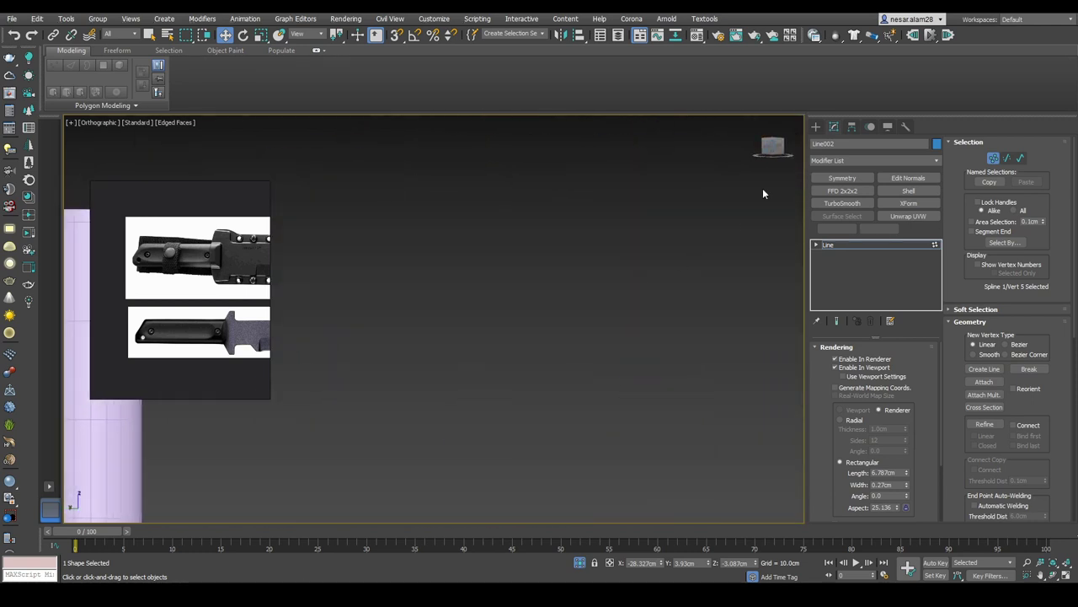
{"action": "key", "text": "l"}
{"action": "right_click", "coordinate": [397, 280]}
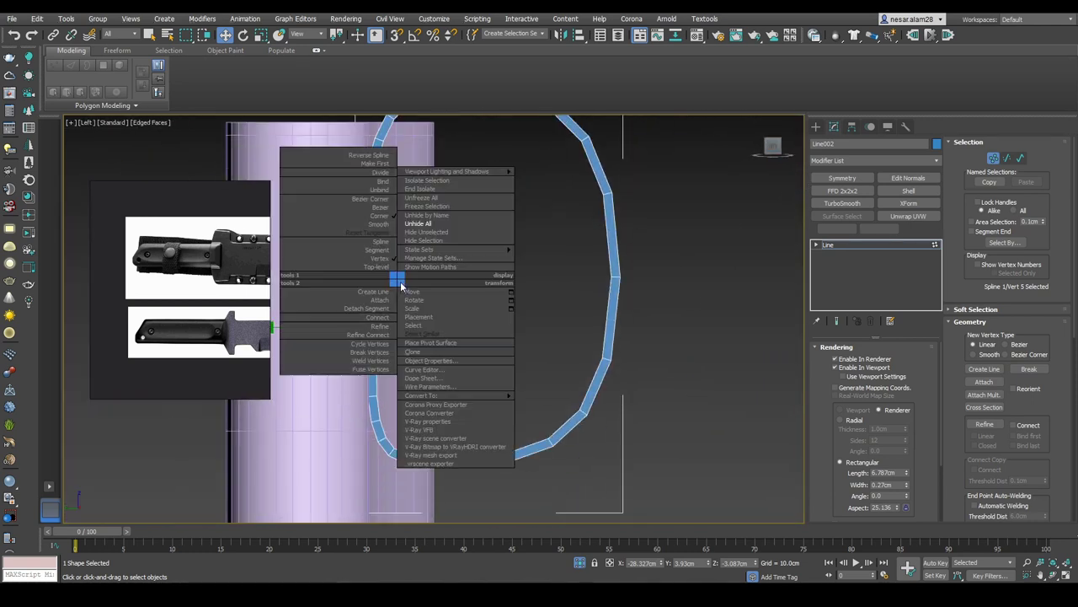
{"action": "left_click", "coordinate": [385, 226]}
{"action": "key", "text": "F3"}
{"action": "mouse_move", "coordinate": [486, 270]}
{"action": "middle_mouse_down"}
{"action": "mouse_move", "coordinate": [493, 285]}
{"action": "mouse_move", "coordinate": [489, 272]}
{"action": "middle_mouse_up"}
{"action": "key", "text": "F3"}
{"action": "right_click", "coordinate": [481, 273]}
{"action": "left_click", "coordinate": [497, 290]}
{"action": "key", "text": "F3"}
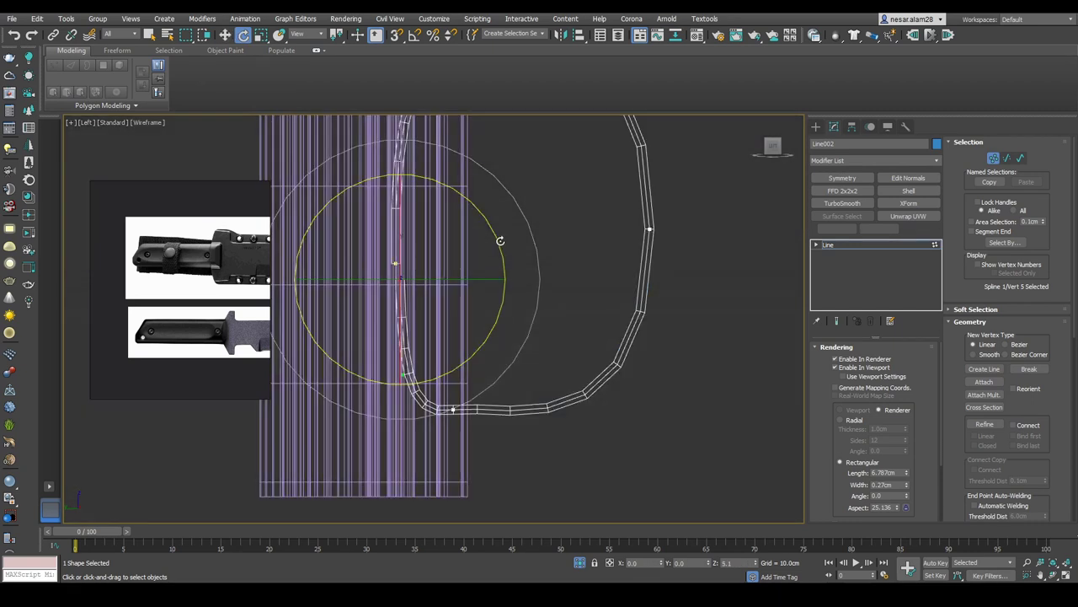
Step: Convert the band's lower corner vertex to Bezier and shift it and its tangents away from the strap
{"action": "left_click", "coordinate": [453, 410]}
{"action": "key", "text": "F3"}
{"action": "key", "text": "w"}
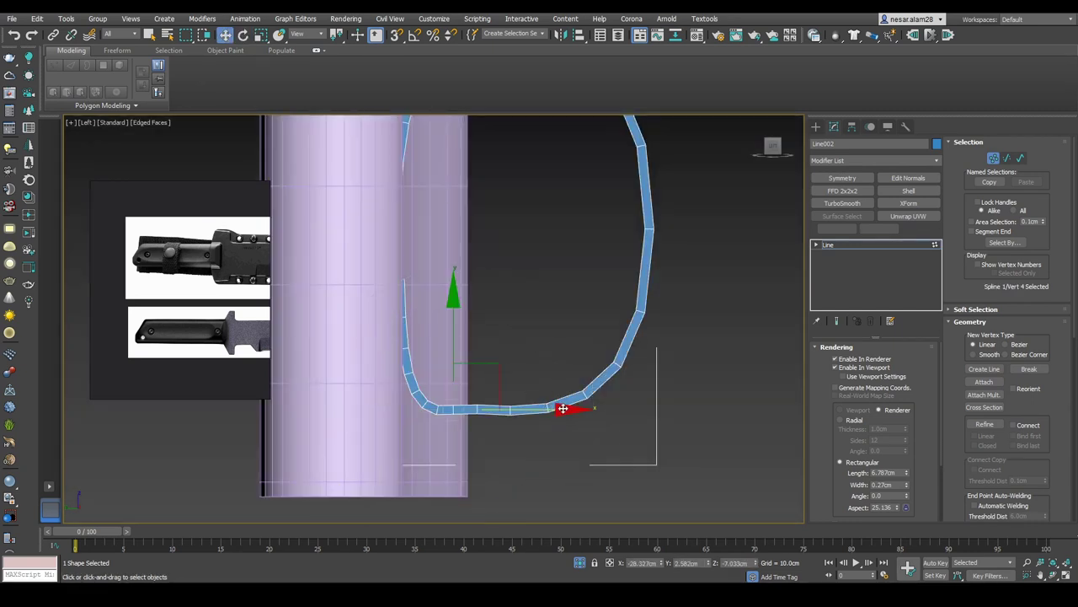
{"action": "key", "text": "F3"}
{"action": "right_click", "coordinate": [516, 391]}
{"action": "left_click", "coordinate": [472, 317]}
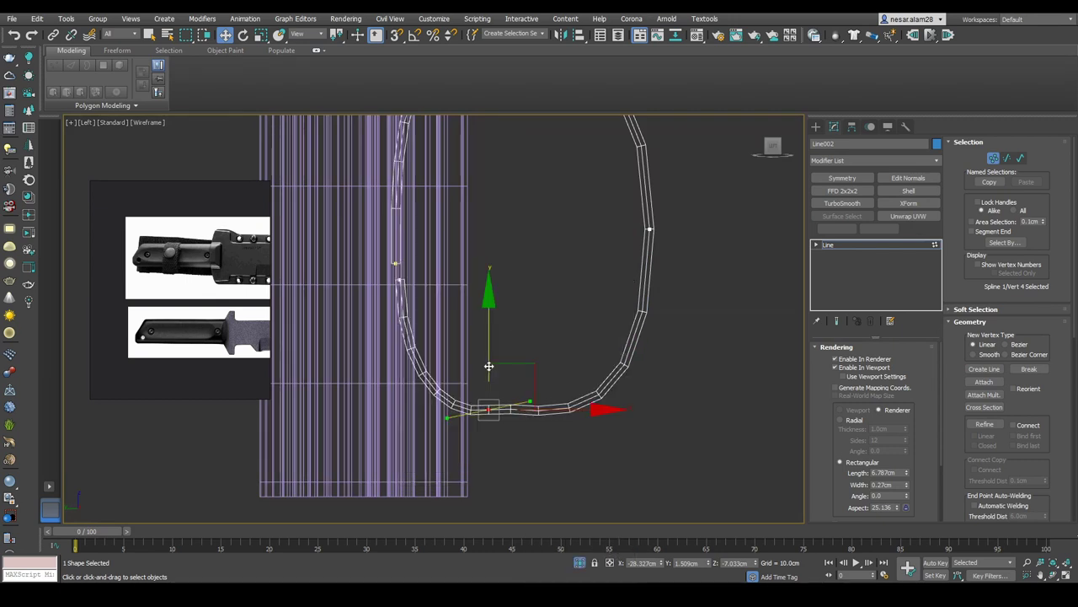
{"action": "left_click_drag", "start_coordinate": [559, 344], "coordinate": [581, 345]}
{"action": "key", "text": "w"}
Step: Adjust the band's upper corner vertex to match the lower one, changing its vertex type and scaling its tangents
{"action": "middle_click_drag", "start_coordinate": [536, 264], "coordinate": [537, 437]}
{"action": "left_click", "coordinate": [455, 218]}
{"action": "key", "text": "F3"}
{"action": "right_click", "coordinate": [459, 221]}
{"action": "left_click", "coordinate": [401, 162]}
{"action": "key", "text": "F3"}
{"action": "middle_click_drag", "start_coordinate": [518, 198], "coordinate": [528, 213]}
{"action": "key", "text": "e"}
{"action": "key", "text": "r"}
{"action": "key", "text": "F3"}
Step: Bring back all hidden objects and set the band's section width to 0.47 cm
{"action": "middle_click_drag", "start_coordinate": [590, 278], "coordinate": [640, 286], "text": "alt"}
{"action": "right_click", "coordinate": [640, 286]}
{"action": "left_click", "coordinate": [651, 236]}
{"action": "middle_click_drag", "start_coordinate": [651, 236], "coordinate": [659, 279], "text": "alt"}
{"action": "left_click_drag", "start_coordinate": [907, 484], "coordinate": [908, 468]}
Step: Convert the band to Editable Poly and split its four cross-section edges at the lower outer corner
{"action": "middle_click_drag", "start_coordinate": [703, 369], "coordinate": [578, 259], "text": "alt"}
{"action": "right_click", "coordinate": [578, 258]}
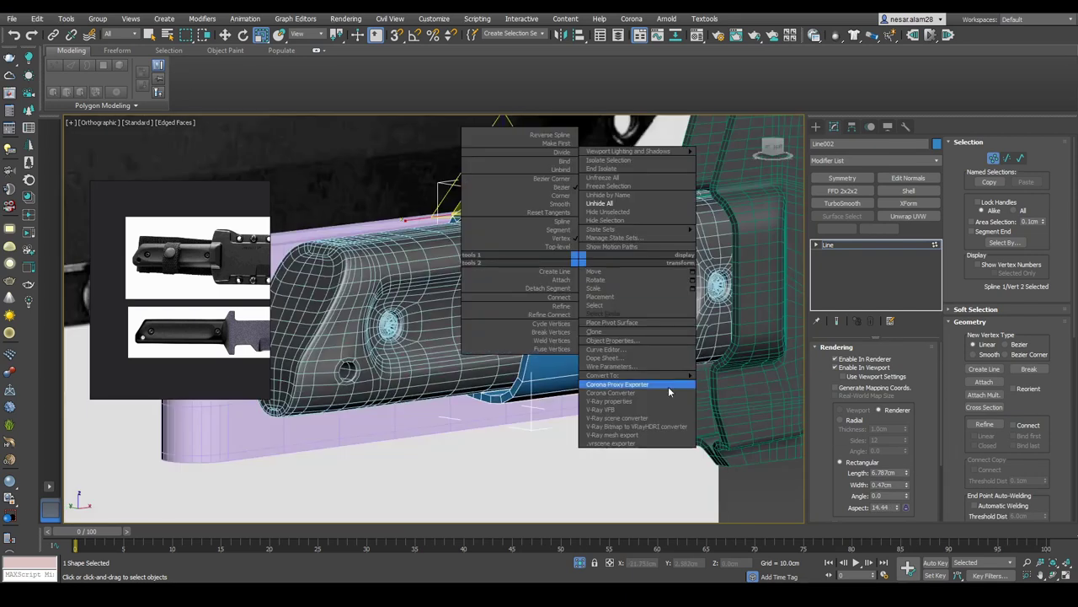
{"action": "mouse_move", "coordinate": [682, 375]}
{"action": "left_click", "coordinate": [745, 392]}
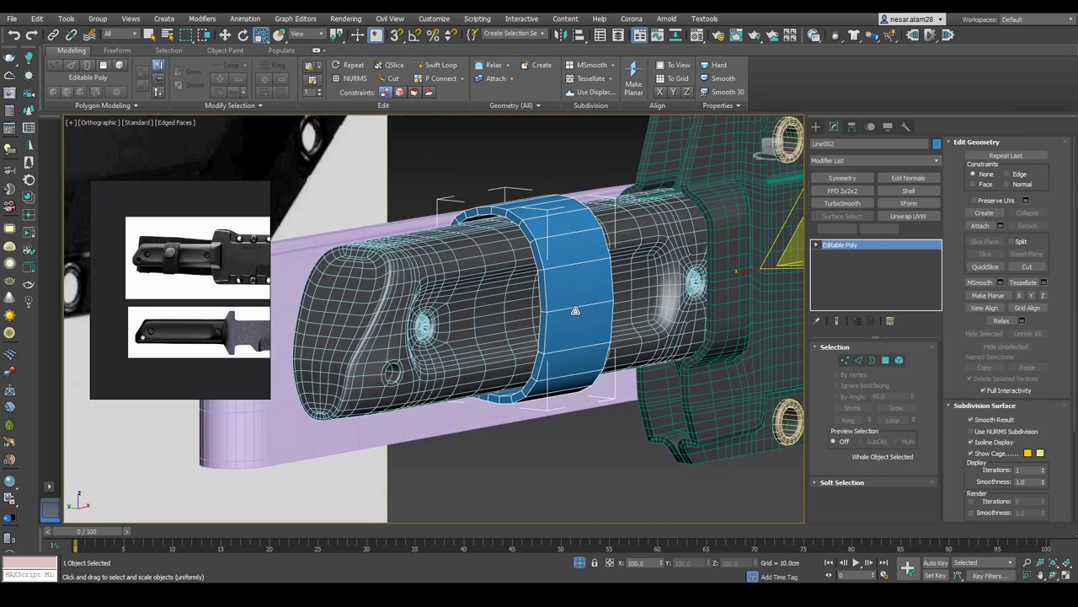
{"action": "key", "text": "2"}
{"action": "left_click", "coordinate": [569, 354]}
{"action": "middle_click_drag", "start_coordinate": [569, 354], "coordinate": [570, 352], "text": "alt"}
{"action": "right_click", "coordinate": [569, 352]}
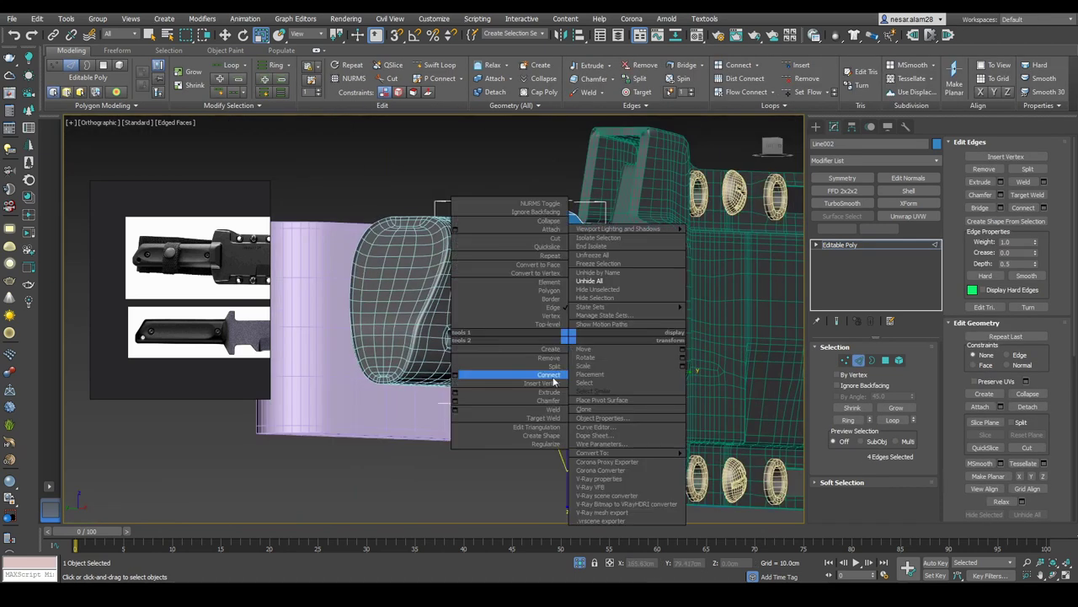
{"action": "left_click", "coordinate": [556, 368]}
Step: Detach the band's upper element as a separate object
{"action": "left_click", "coordinate": [899, 361]}
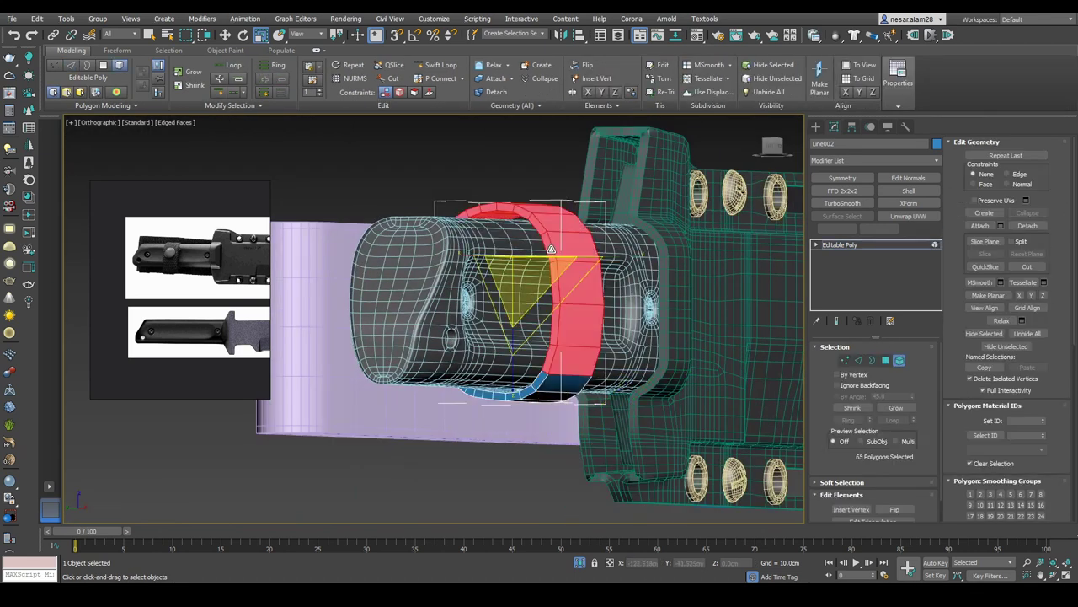
{"action": "left_click", "coordinate": [553, 251]}
{"action": "middle_click_drag", "start_coordinate": [553, 251], "coordinate": [646, 349], "text": "alt"}
{"action": "key", "text": "ctrl+d"}
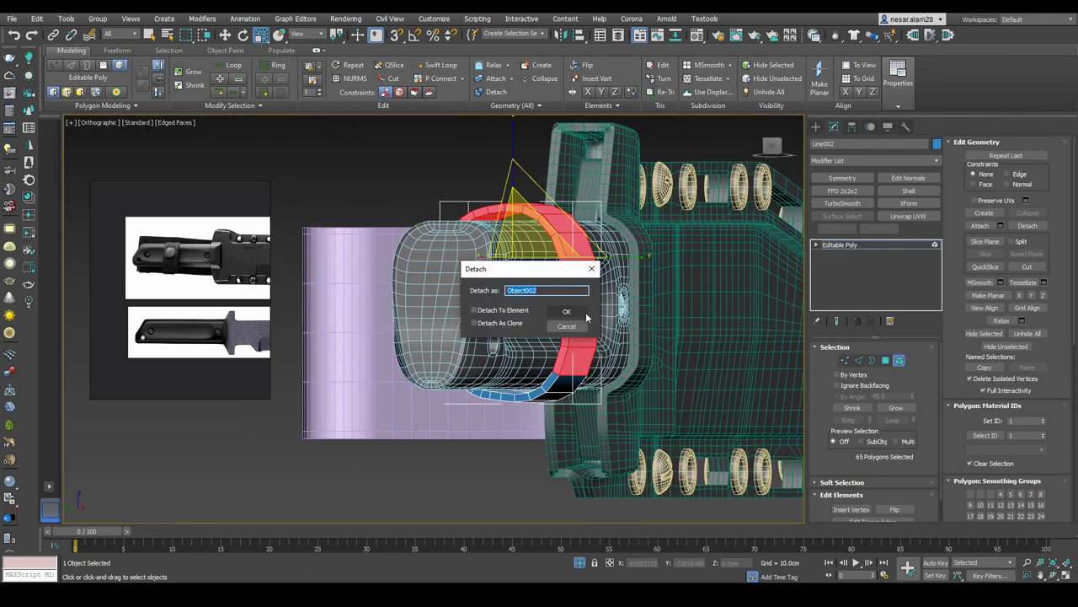
{"action": "left_click", "coordinate": [567, 312]}
{"action": "key", "text": "5"}
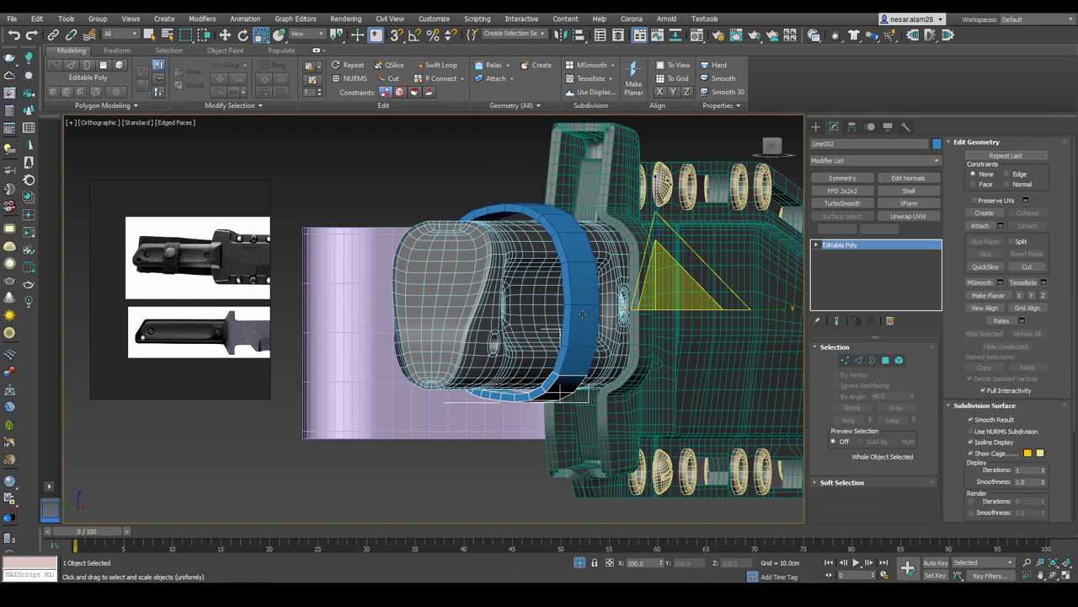
Step: Cap the open border of the detached upper band piece
{"action": "left_click", "coordinate": [581, 314]}
{"action": "key", "text": "3"}
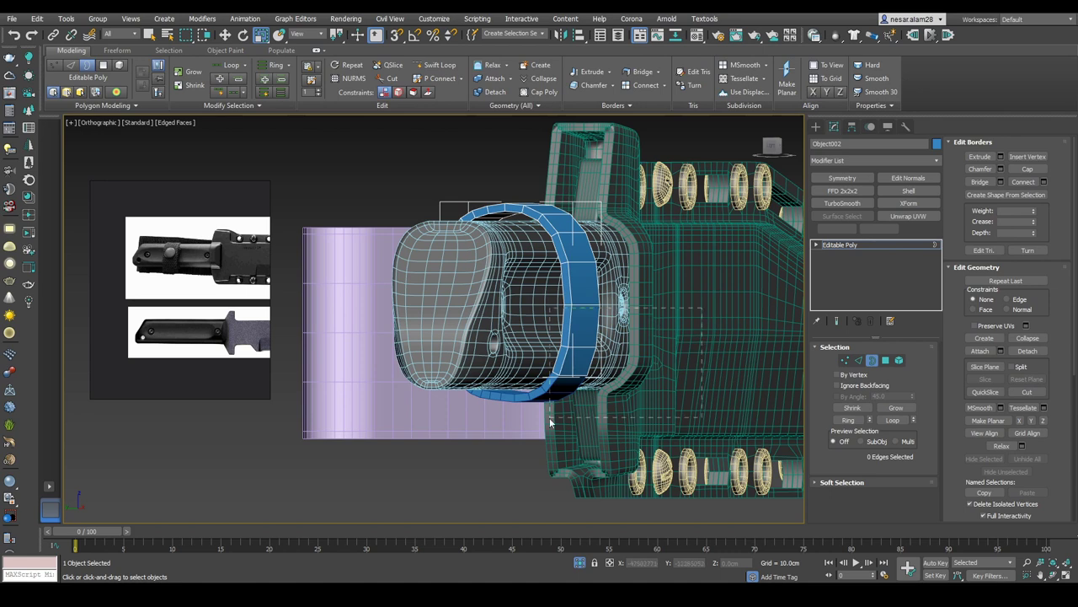
{"action": "left_click", "coordinate": [591, 345]}
{"action": "right_click", "coordinate": [591, 346]}
{"action": "left_click", "coordinate": [570, 314]}
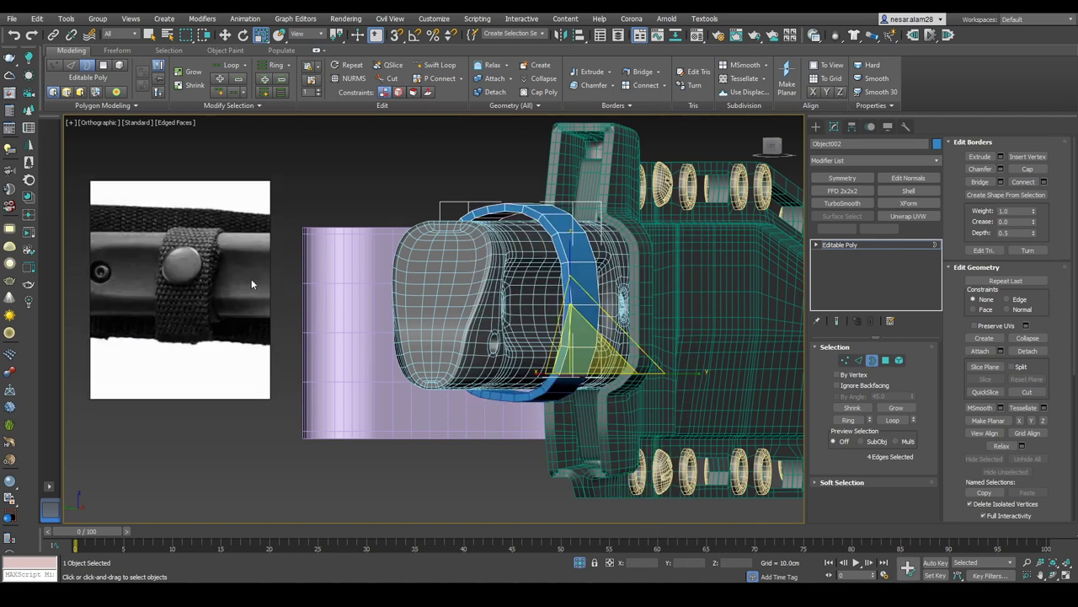
{"action": "right_click", "coordinate": [595, 292]}
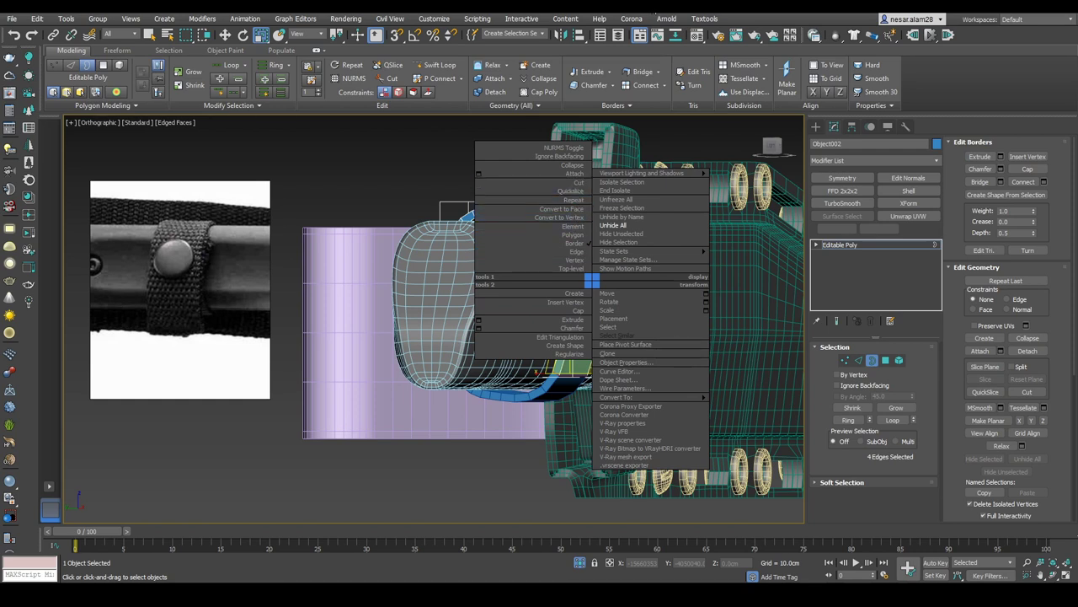
{"action": "left_click", "coordinate": [581, 313]}
Step: Extend the lower band piece's open border upward beneath the upper piece and align its end edges
{"action": "middle_click_drag", "start_coordinate": [590, 320], "coordinate": [756, 356], "text": "alt"}
{"action": "left_click", "coordinate": [872, 363]}
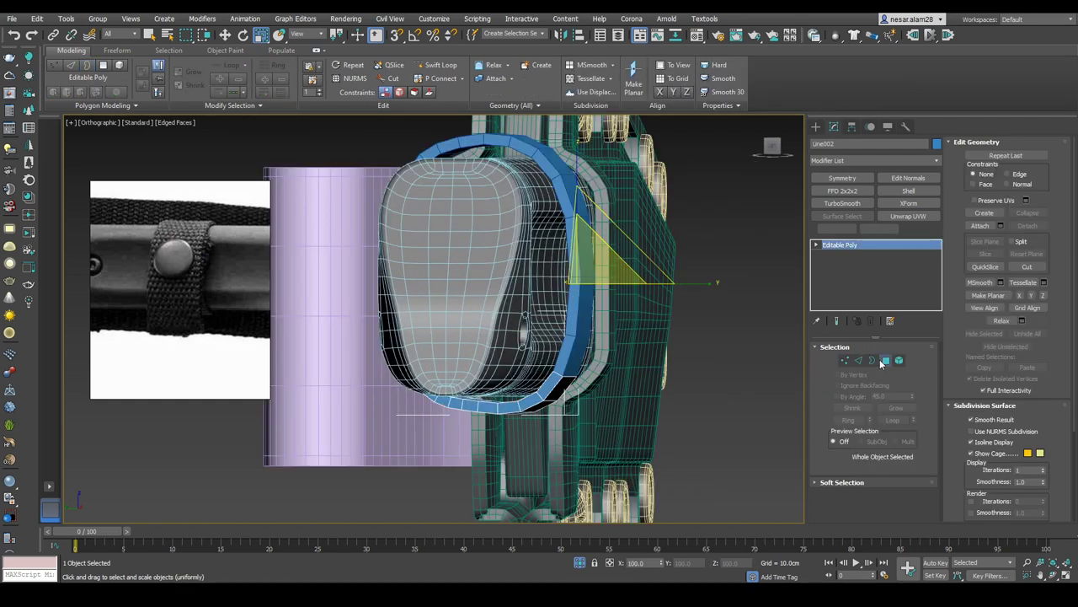
{"action": "left_click", "coordinate": [886, 361]}
{"action": "left_click", "coordinate": [872, 360]}
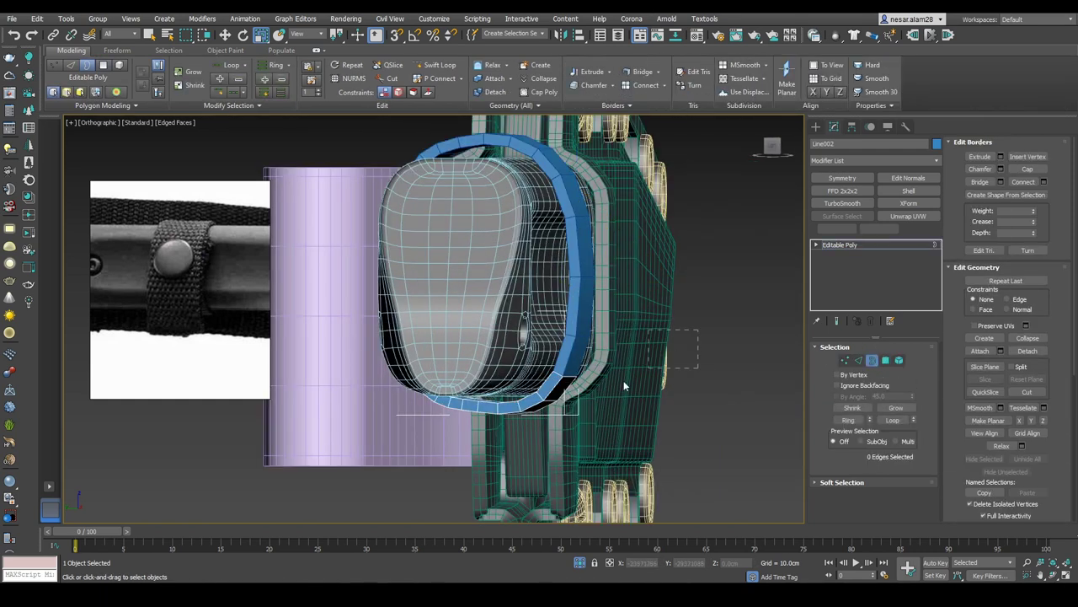
{"action": "left_click", "coordinate": [572, 329]}
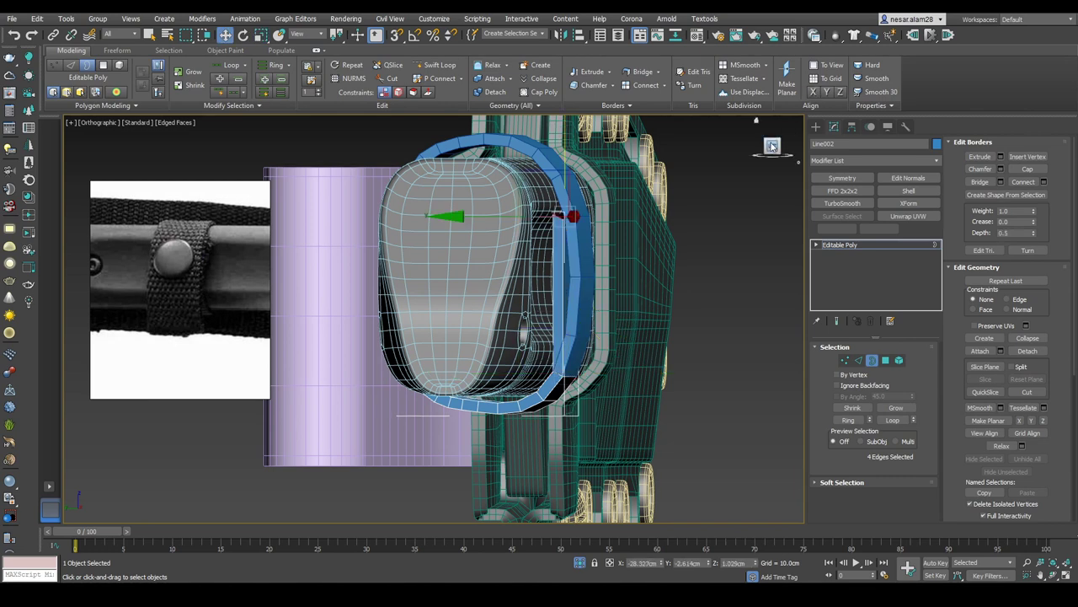
{"action": "key", "text": "l"}
{"action": "key", "text": "F3"}
{"action": "scroll", "coordinate": [623, 236], "scroll_direction": "up", "scroll_amount": 4}
{"action": "key", "text": "e"}
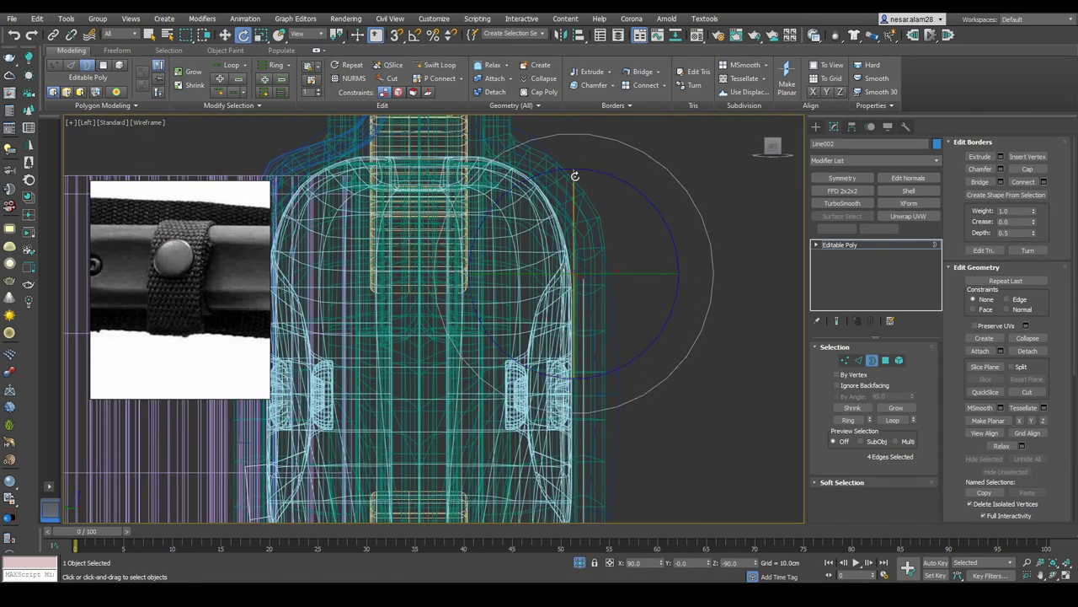
{"action": "key", "text": "r"}
{"action": "key", "text": "F3"}
Step: Raise the lower band piece's bottom cross-section edges by about 0.276 cm, closer to the handle
{"action": "mouse_move", "coordinate": [632, 396]}
{"action": "middle_mouse_down", "text": "alt"}
{"action": "mouse_move", "coordinate": [603, 409]}
{"action": "mouse_move", "coordinate": [513, 415]}
{"action": "mouse_move", "coordinate": [620, 358]}
{"action": "middle_mouse_up", "text": "alt"}
{"action": "scroll", "coordinate": [603, 410], "scroll_direction": "up", "scroll_amount": 3}
{"action": "key", "text": "2"}
{"action": "key", "text": "w"}
{"action": "middle_click_drag", "start_coordinate": [551, 343], "coordinate": [542, 412], "text": "alt"}
{"action": "middle_click_drag", "start_coordinate": [567, 330], "coordinate": [479, 455], "text": "alt"}
{"action": "left_click_drag", "start_coordinate": [505, 374], "coordinate": [511, 349]}
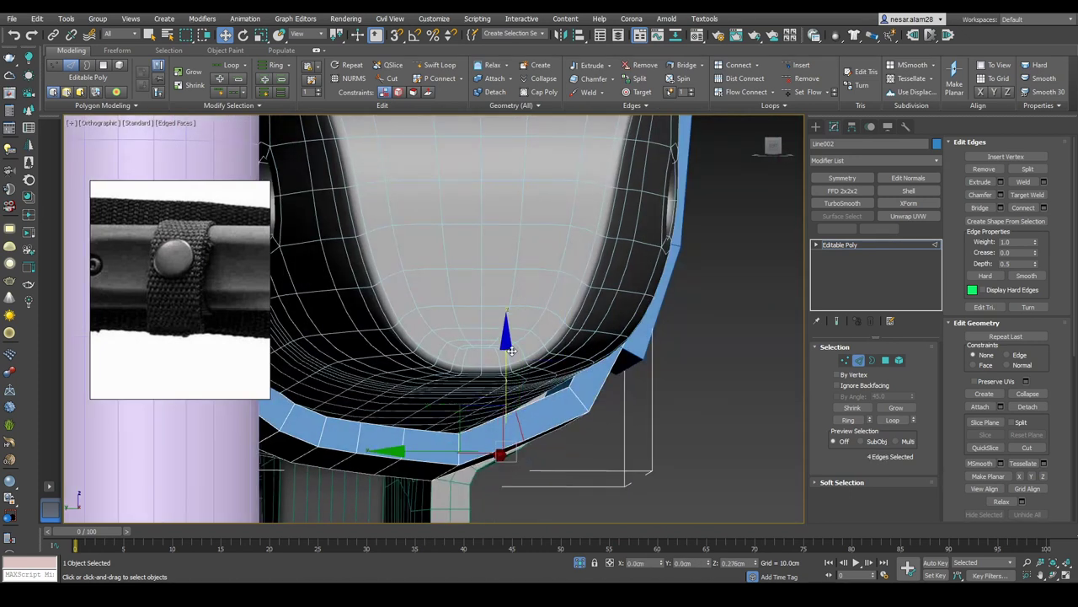
{"action": "middle_click_drag", "start_coordinate": [584, 403], "coordinate": [645, 368], "text": "alt"}
{"action": "key", "text": "6"}
Step: Cap the open border at the end of the lower band piece's upward extension
{"action": "scroll", "coordinate": [645, 368], "scroll_direction": "up", "scroll_amount": 4}
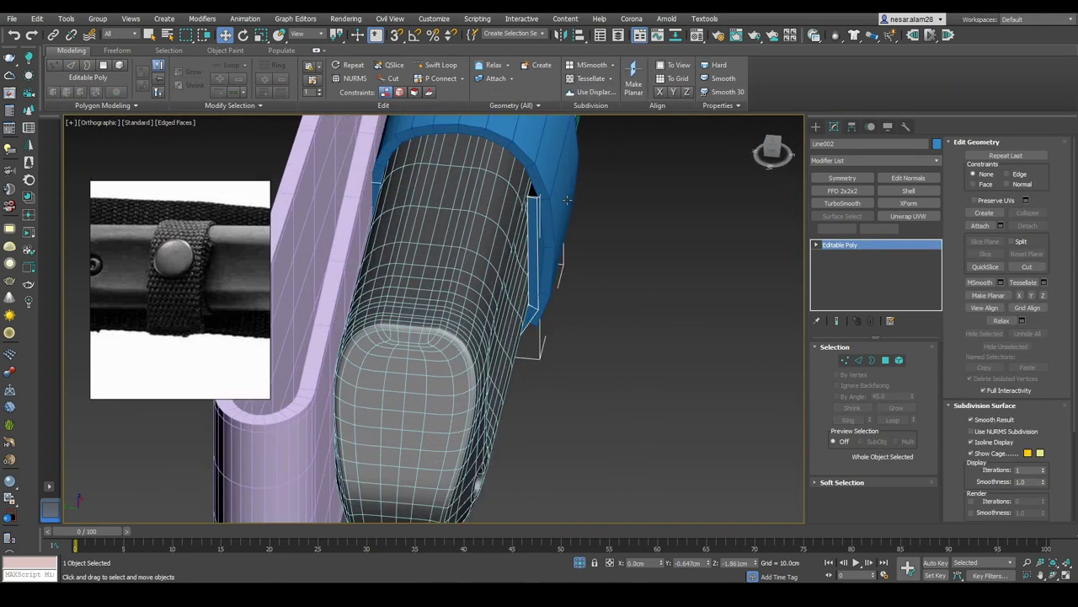
{"action": "left_click", "coordinate": [601, 304]}
{"action": "scroll", "coordinate": [601, 304], "scroll_direction": "up", "scroll_amount": 3}
{"action": "left_click", "coordinate": [556, 278]}
{"action": "key", "text": "3"}
{"action": "right_click", "coordinate": [560, 217]}
{"action": "left_click", "coordinate": [548, 255]}
{"action": "key", "text": "4"}
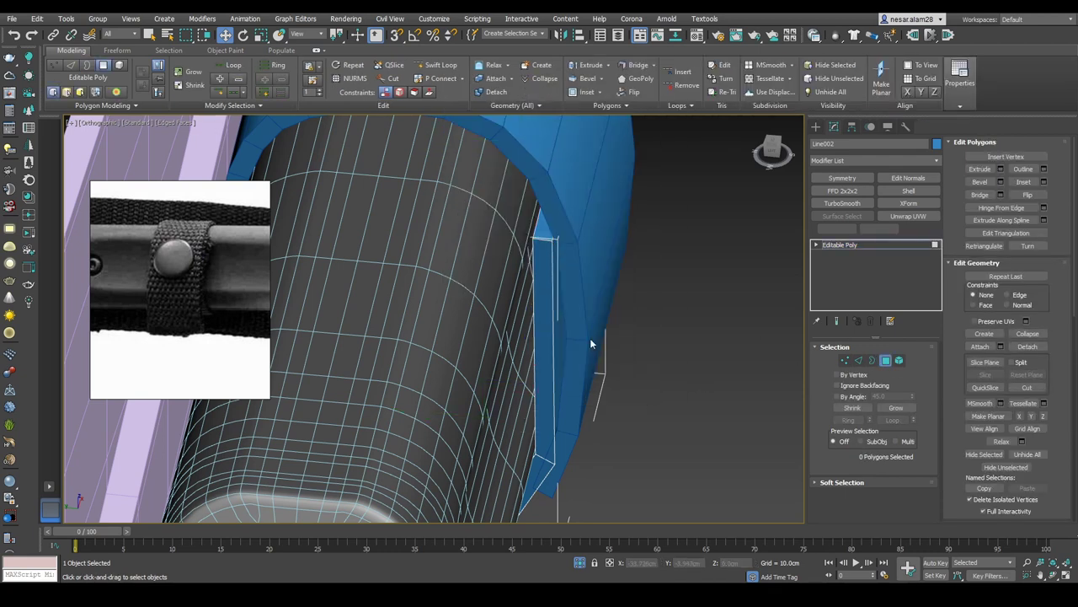
Step: Reposition the cross-section edges of the upper band piece's overlapping flap above its free end
{"action": "left_click", "coordinate": [590, 278]}
{"action": "key", "text": "2"}
{"action": "middle_click_drag", "start_coordinate": [590, 278], "coordinate": [539, 354], "text": "alt"}
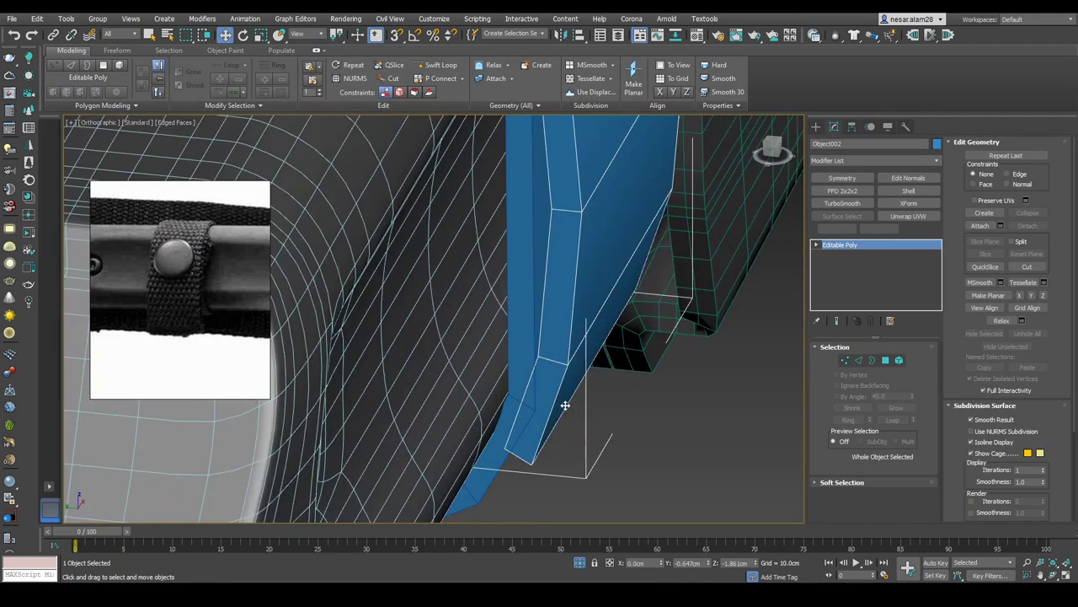
{"action": "left_click", "coordinate": [519, 459]}
{"action": "middle_click_drag", "start_coordinate": [519, 458], "coordinate": [673, 315], "text": "alt"}
{"action": "key", "text": "4"}
{"action": "left_click", "coordinate": [547, 301]}
{"action": "left_click", "coordinate": [563, 309]}
{"action": "key", "text": "2"}
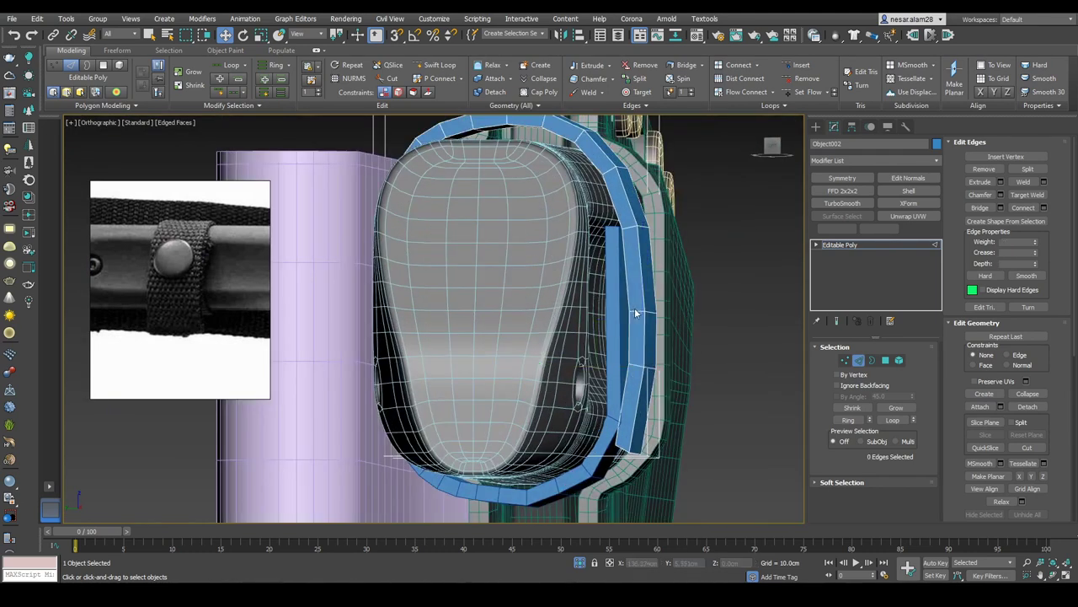
{"action": "middle_click_drag", "start_coordinate": [590, 311], "coordinate": [626, 435], "text": "alt"}
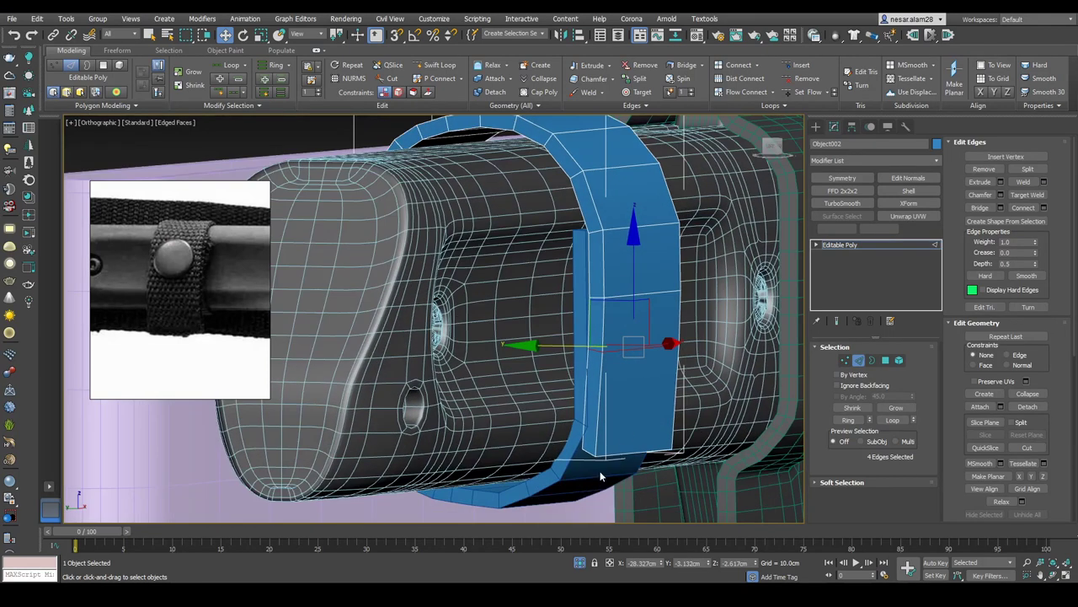
Step: Flatten the end polygon of the upper band piece's flap and move it over the lower piece
{"action": "left_click", "coordinate": [886, 359]}
{"action": "middle_click_drag", "start_coordinate": [631, 396], "coordinate": [630, 352], "text": "alt"}
{"action": "key", "text": "e"}
{"action": "key", "text": "r"}
{"action": "middle_click_drag", "start_coordinate": [623, 147], "coordinate": [556, 320], "text": "alt"}
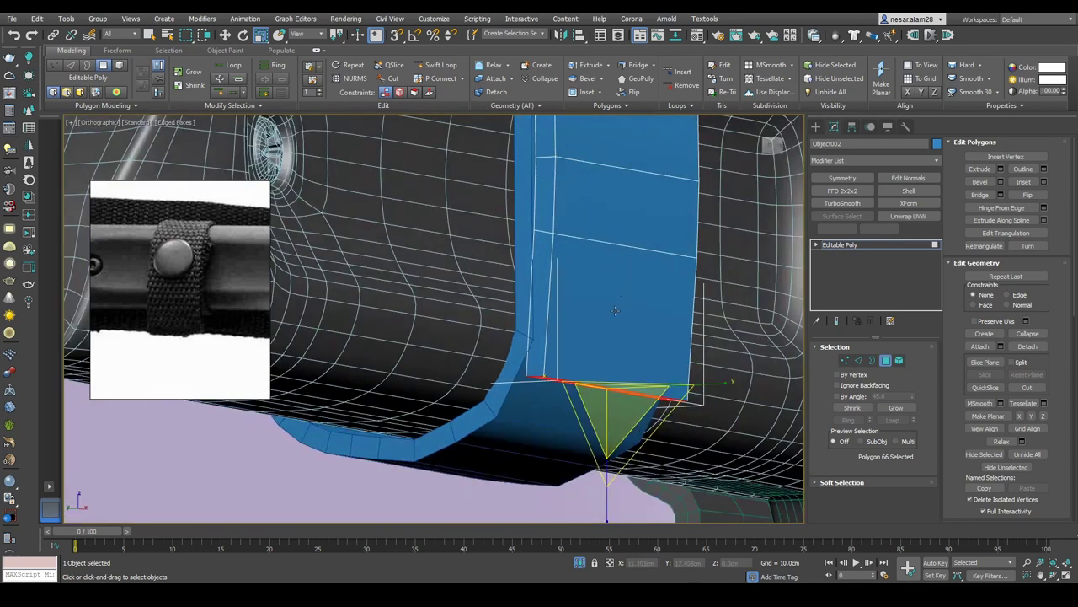
{"action": "key", "text": "w"}
{"action": "scroll", "coordinate": [527, 348], "scroll_direction": "up", "scroll_amount": 2}
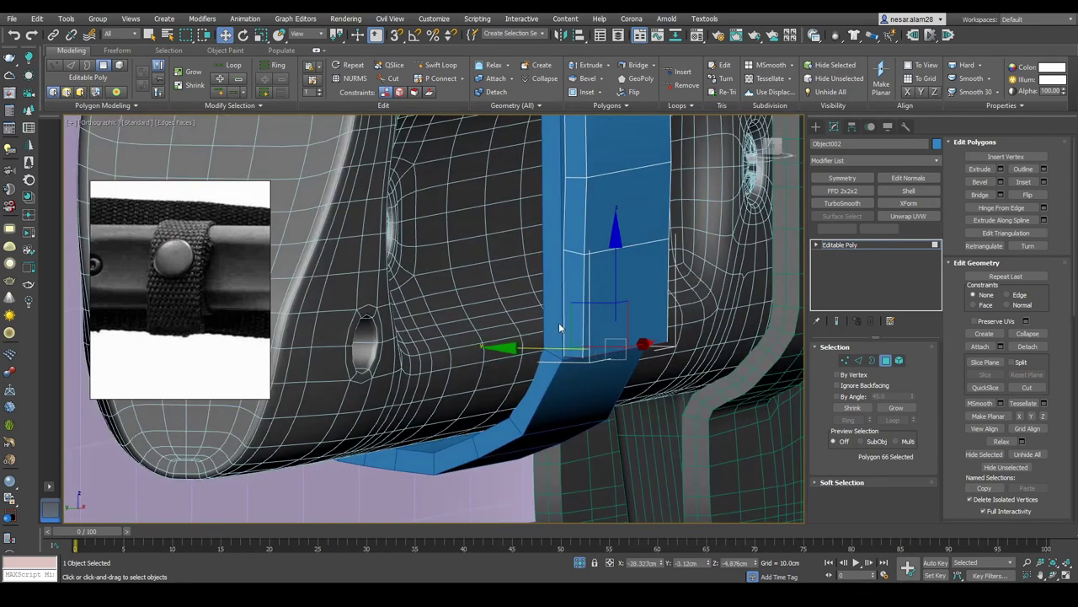
Step: Add support edge loops along both side edges and near the free end of the upper band piece with Swift Loop
{"action": "scroll", "coordinate": [538, 348], "scroll_direction": "down", "scroll_amount": 2}
{"action": "key", "text": "2"}
{"action": "middle_click_drag", "start_coordinate": [551, 295], "coordinate": [549, 352], "text": "alt"}
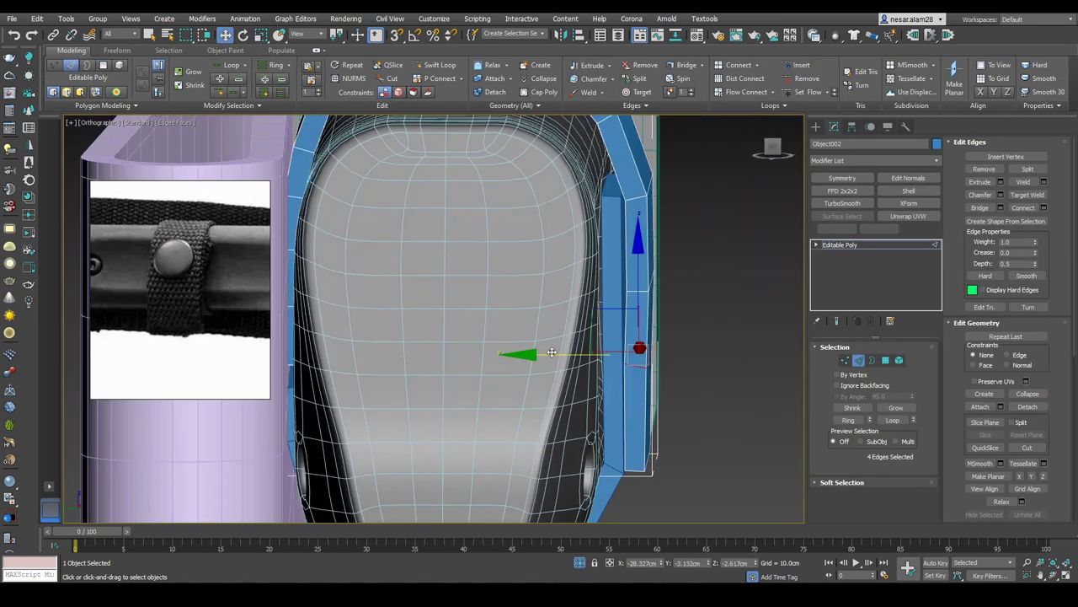
{"action": "middle_click_drag", "start_coordinate": [641, 304], "coordinate": [587, 265], "text": "alt"}
{"action": "double_click", "coordinate": [579, 236]}
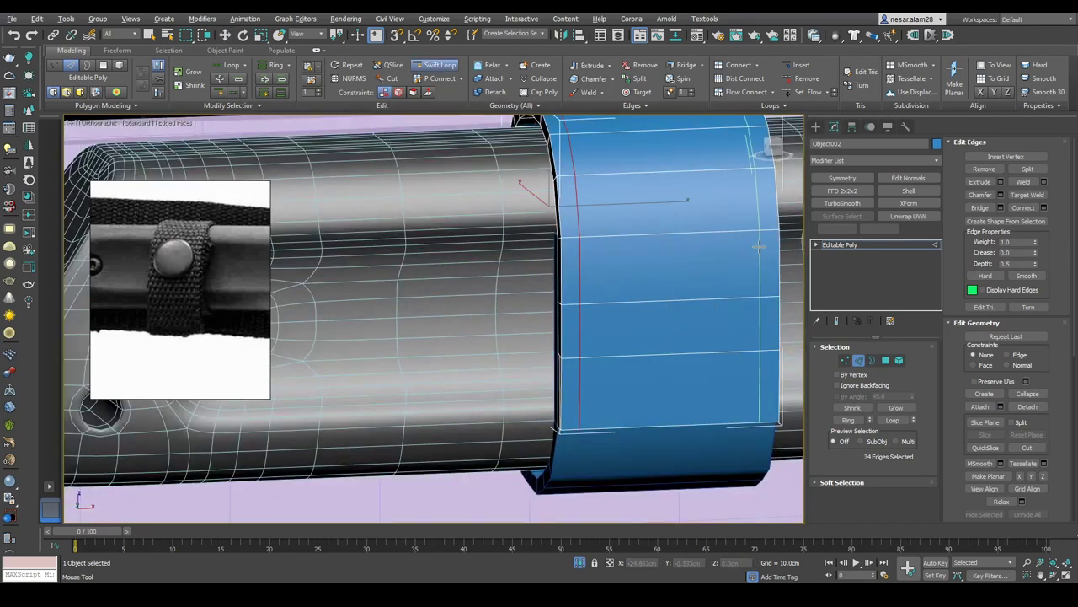
{"action": "middle_click_drag", "start_coordinate": [775, 291], "coordinate": [945, 412], "text": "alt"}
{"action": "key", "text": "w"}
Step: Add support edge loops along the side edges of the lower band piece with Swift Loop
{"action": "left_click", "coordinate": [872, 360]}
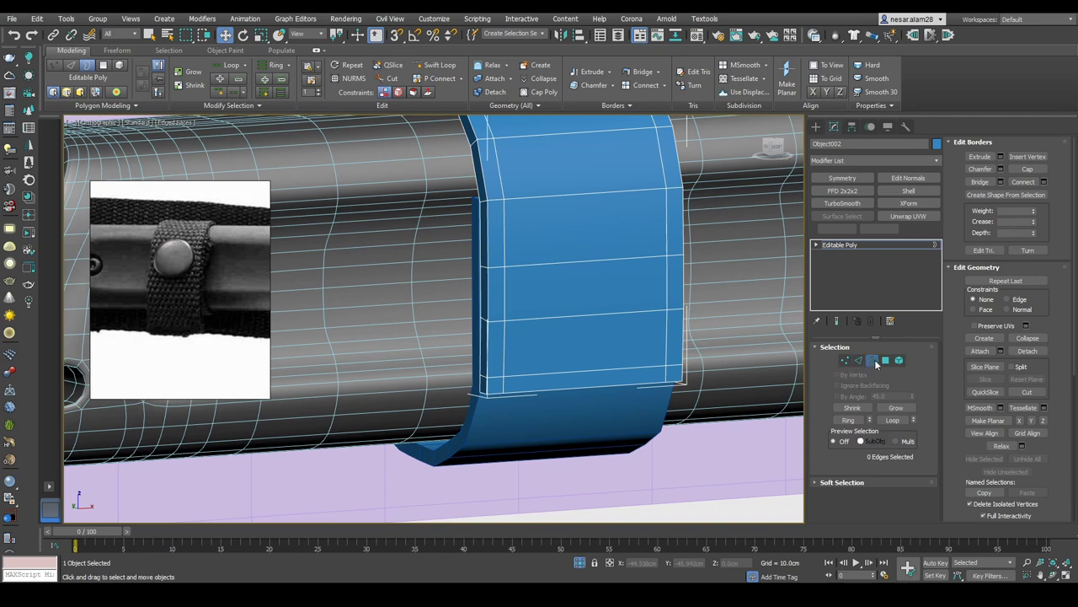
{"action": "left_click", "coordinate": [876, 362]}
{"action": "middle_click_drag", "start_coordinate": [640, 337], "coordinate": [702, 353], "text": "alt"}
{"action": "scroll", "coordinate": [702, 354], "scroll_direction": "up", "scroll_amount": 4}
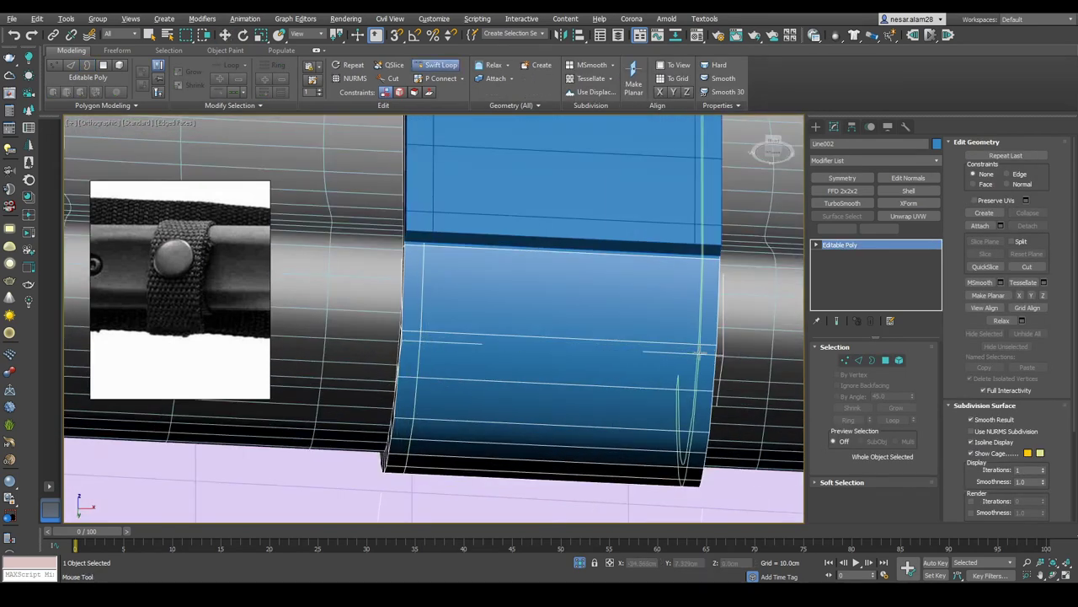